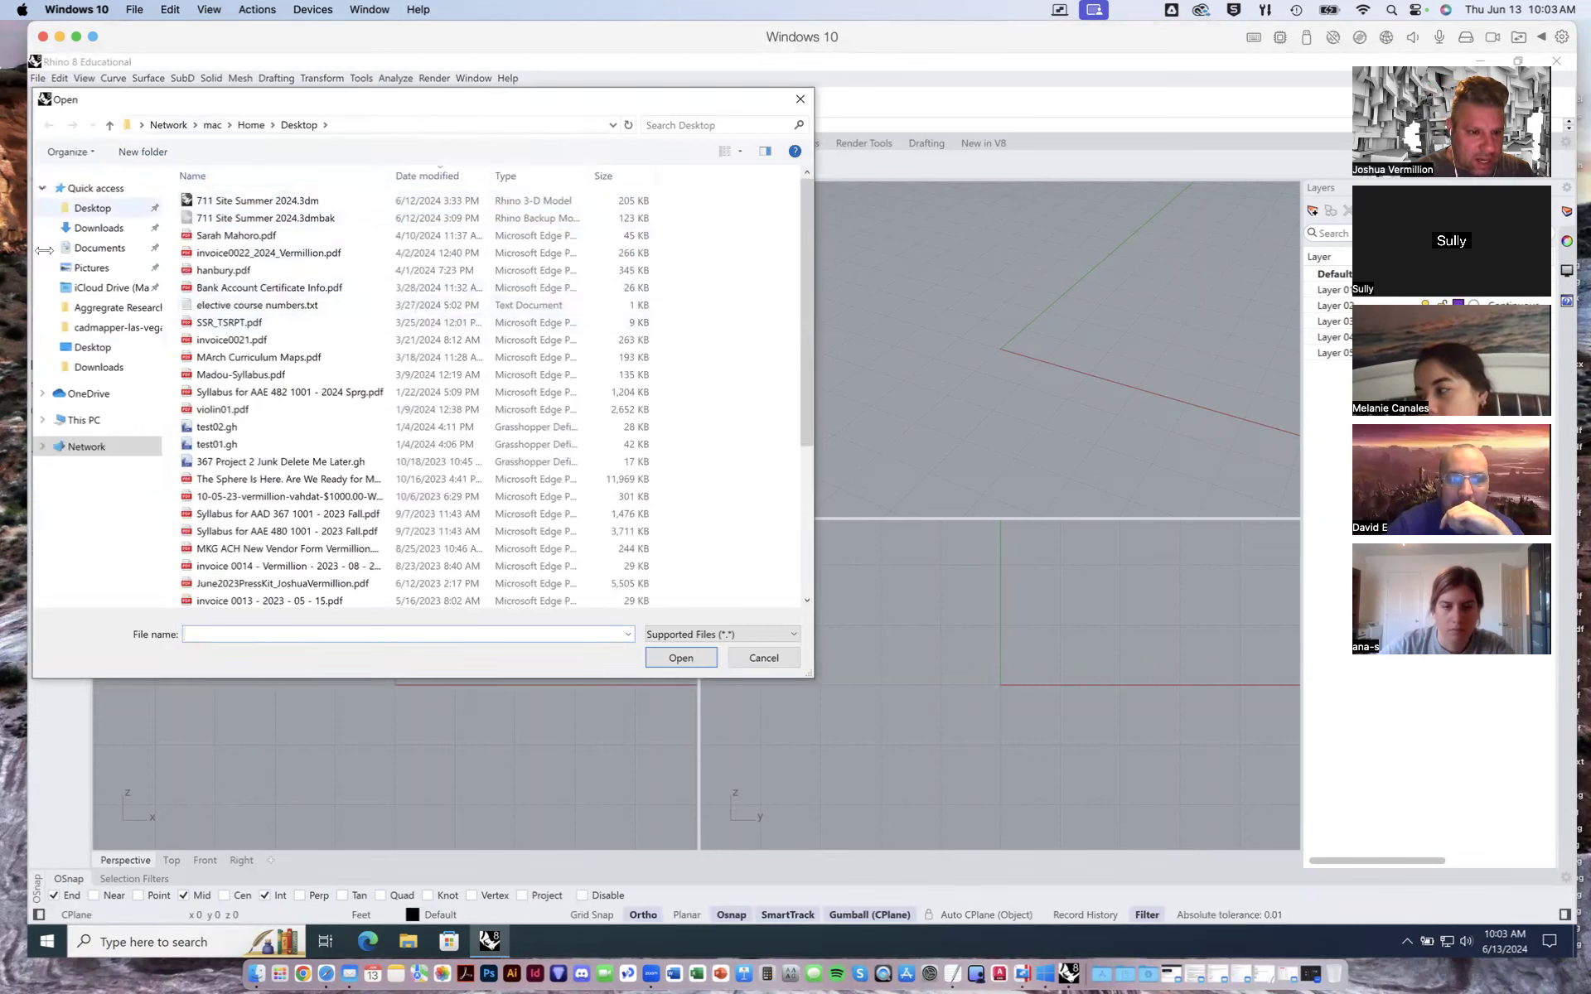
- Open the file 767 Axon Summer 2023.3dm from the Desktop folder
click(89, 346)
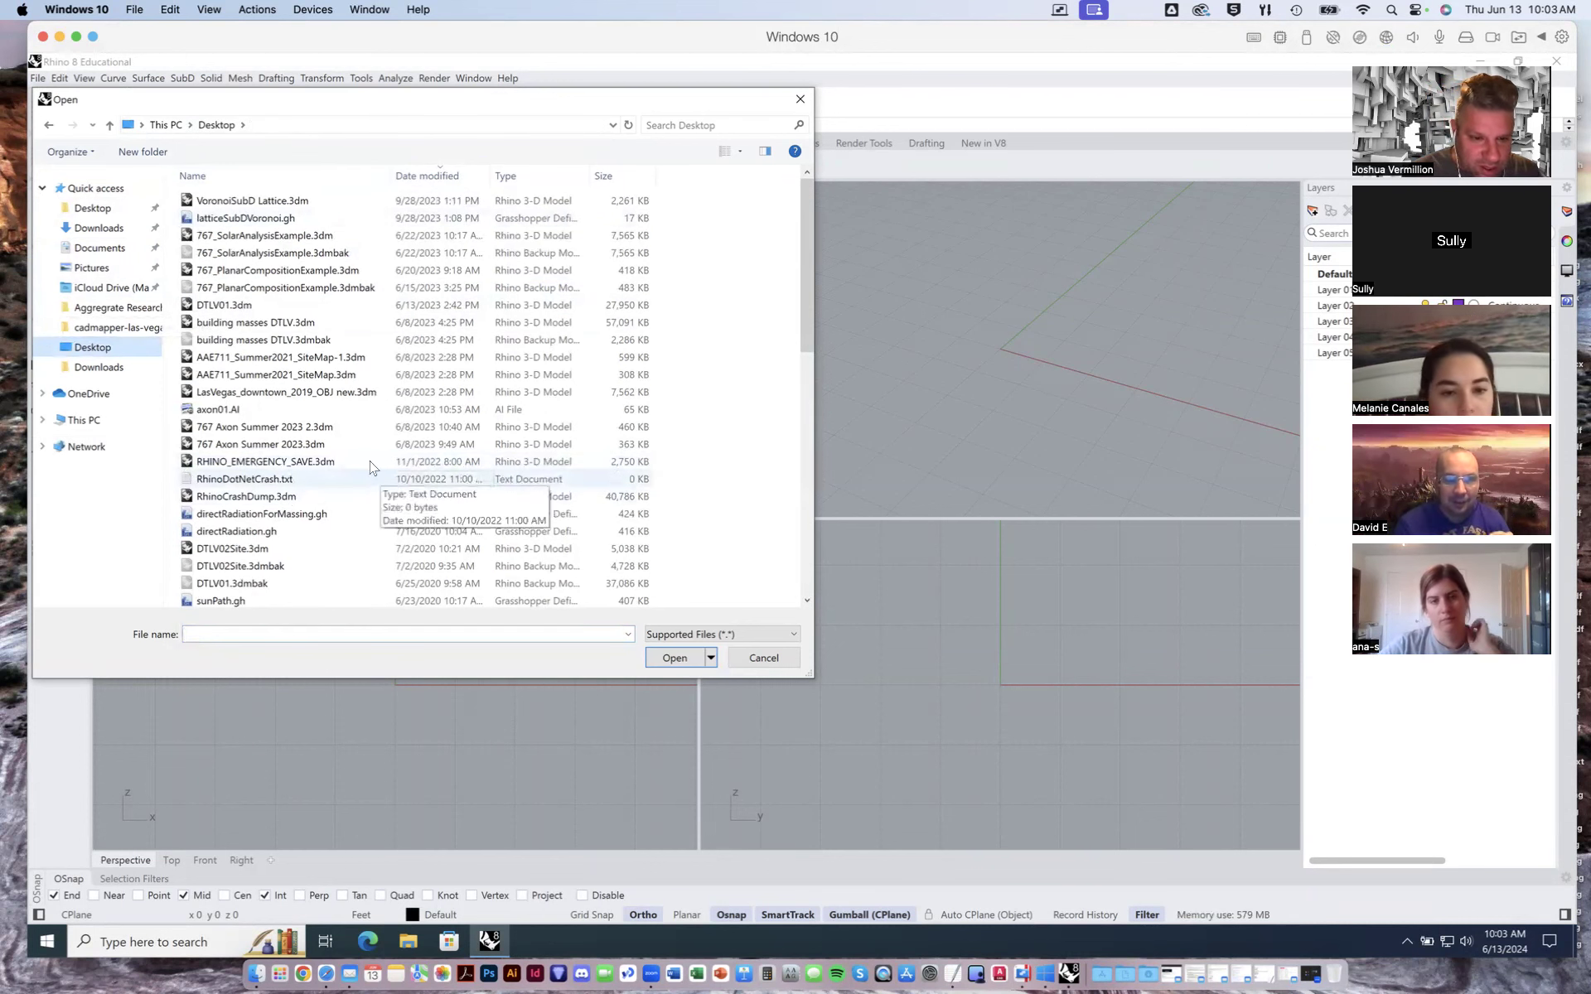
double_click(271, 445)
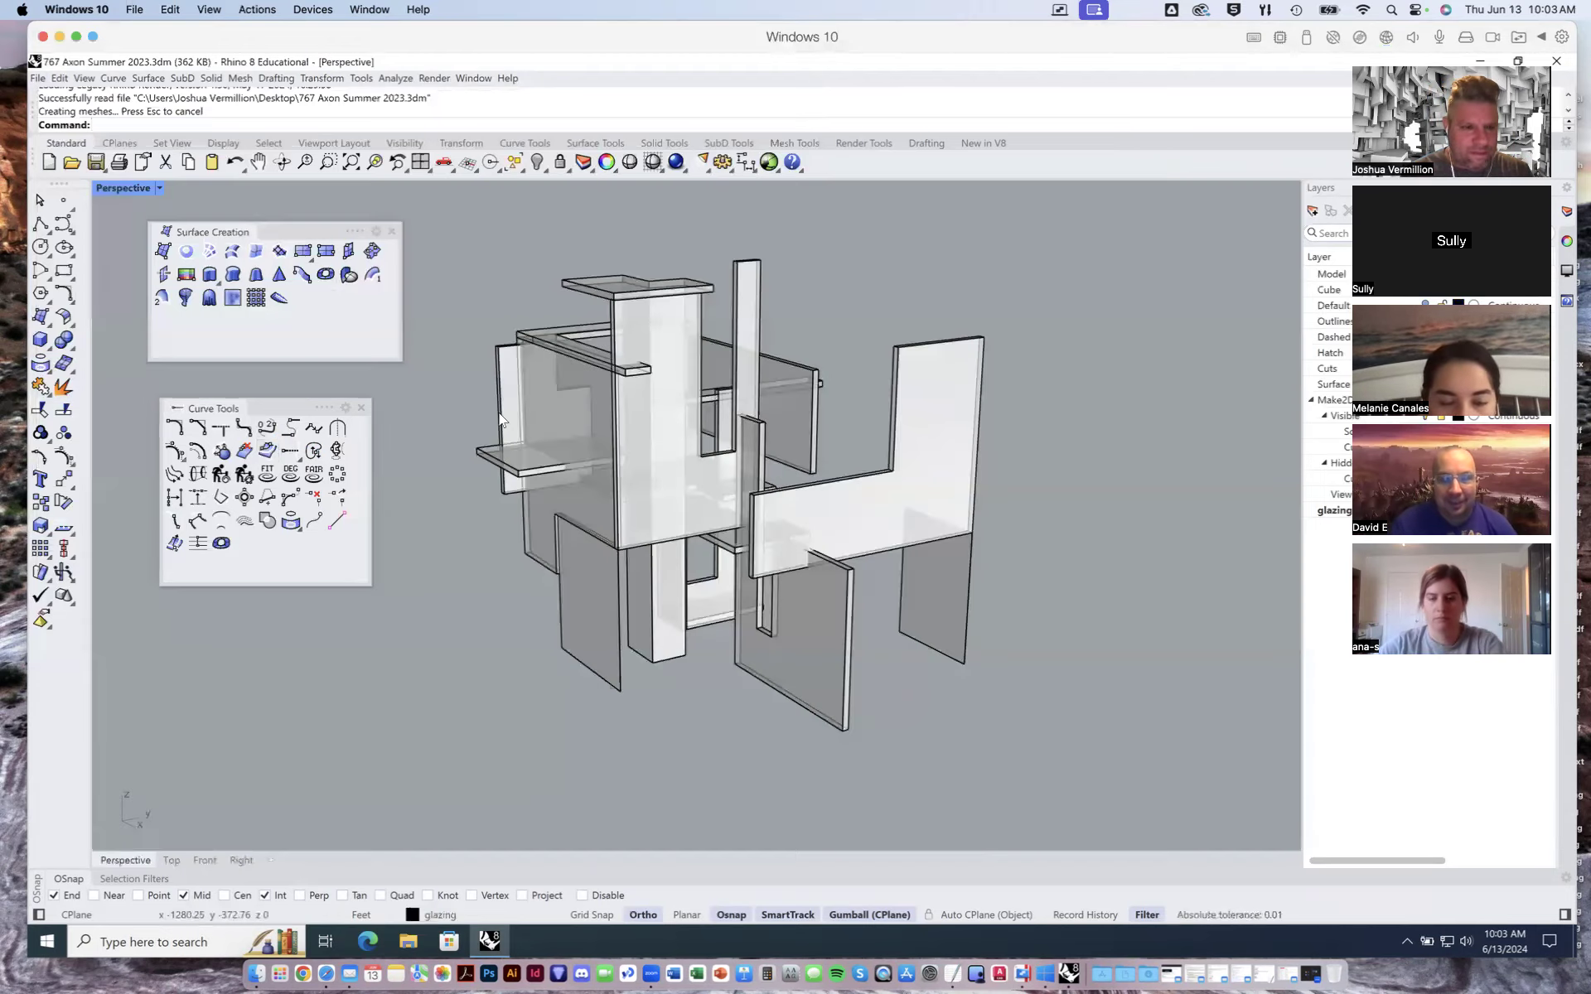
- Orbit and zoom around the model in the perspective viewport to examine its planes
right_drag(847, 360, 895, 361)
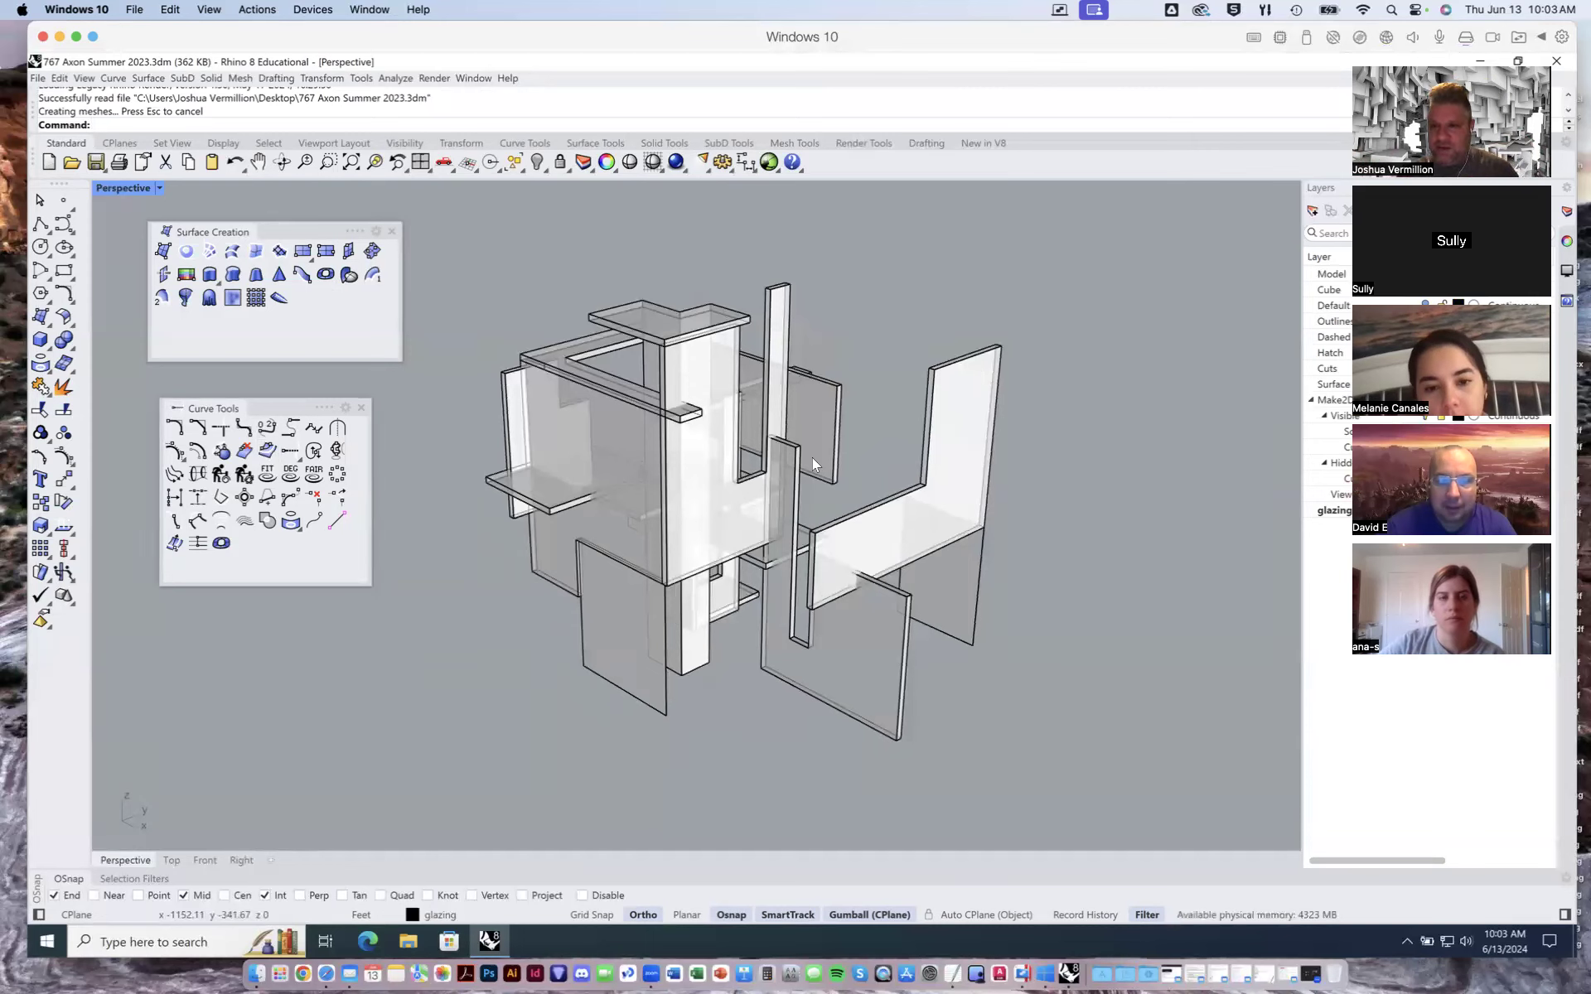
right_drag(891, 484, 766, 482)
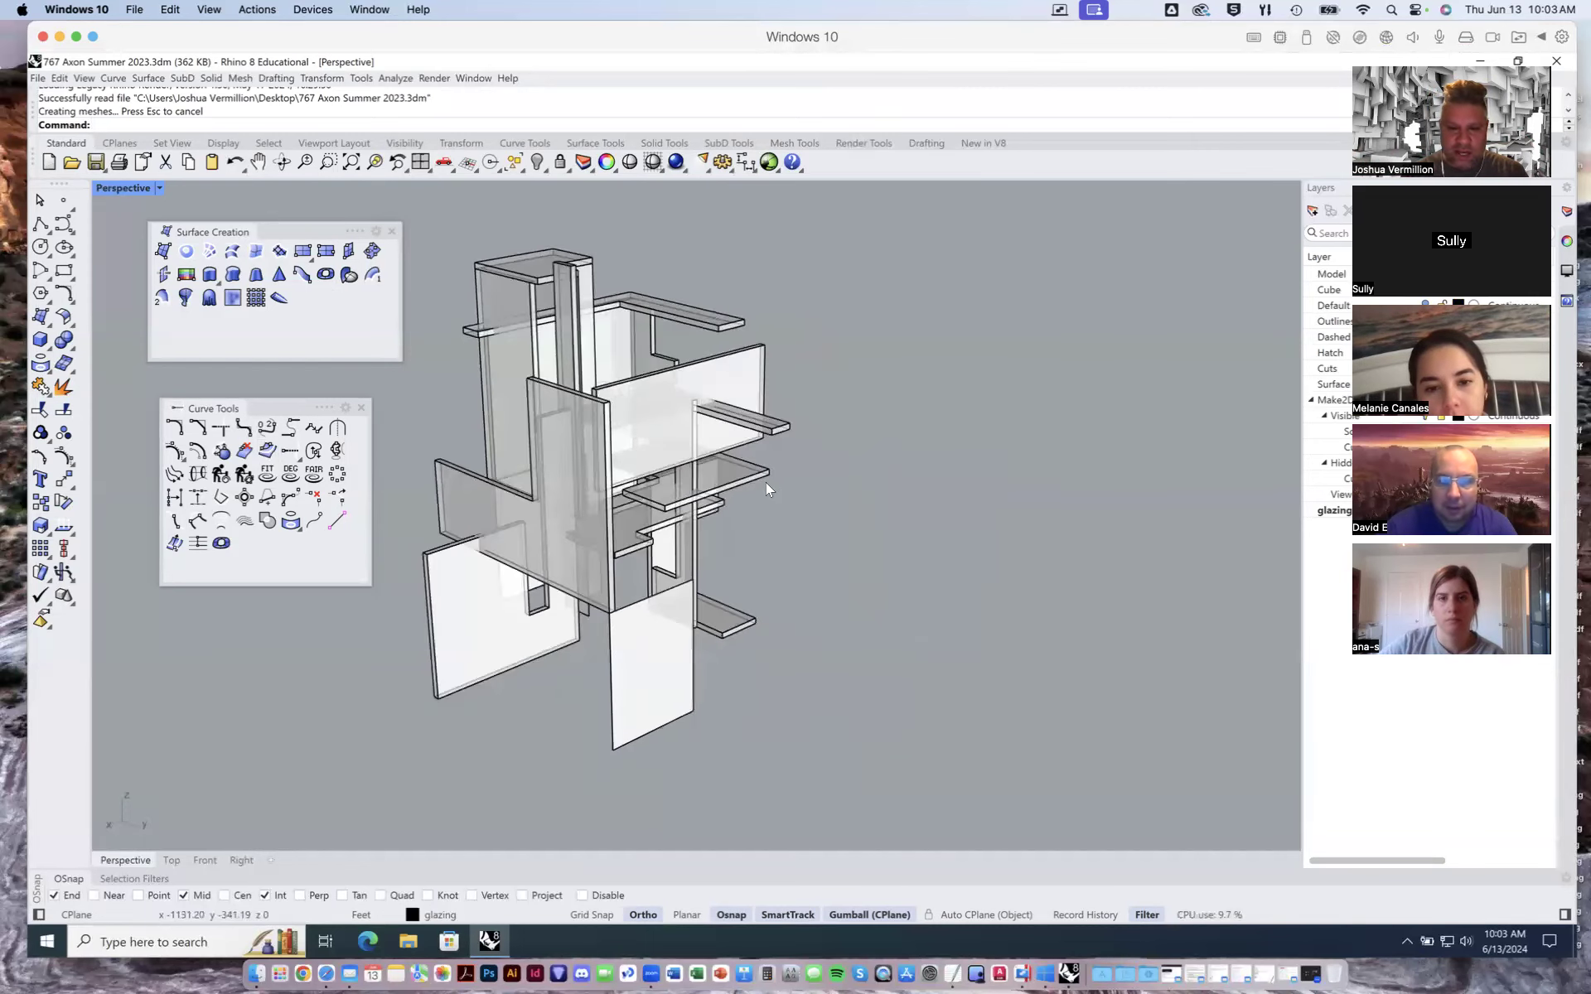
scroll(771, 474, down, 2)
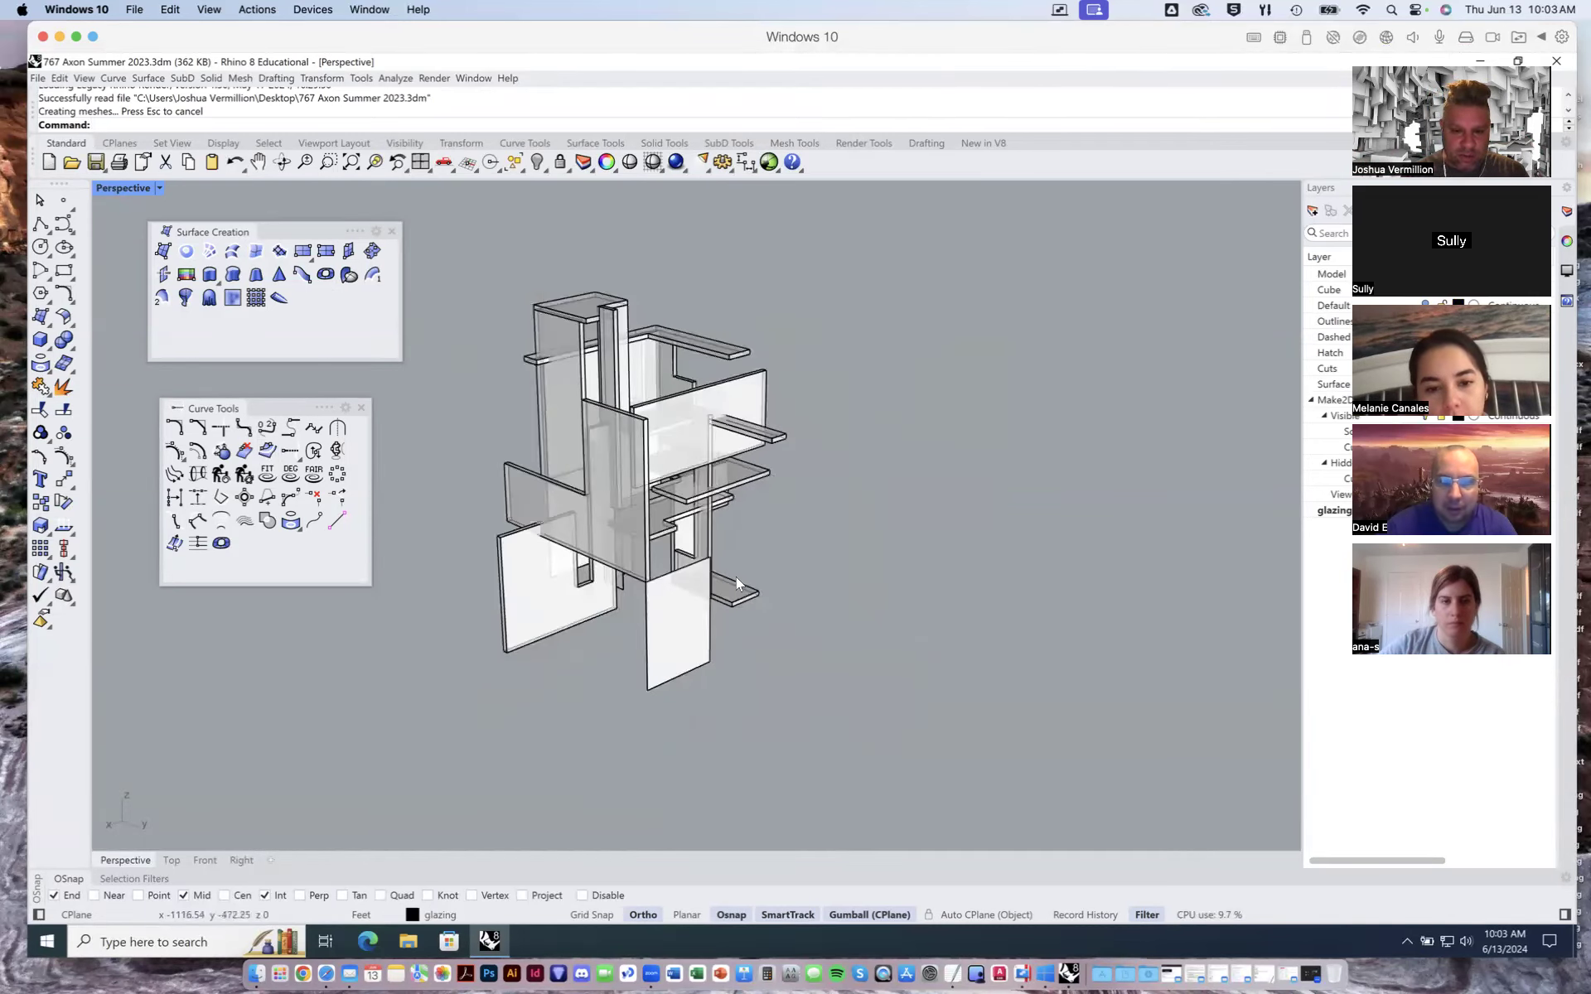
right_drag(744, 551, 782, 575)
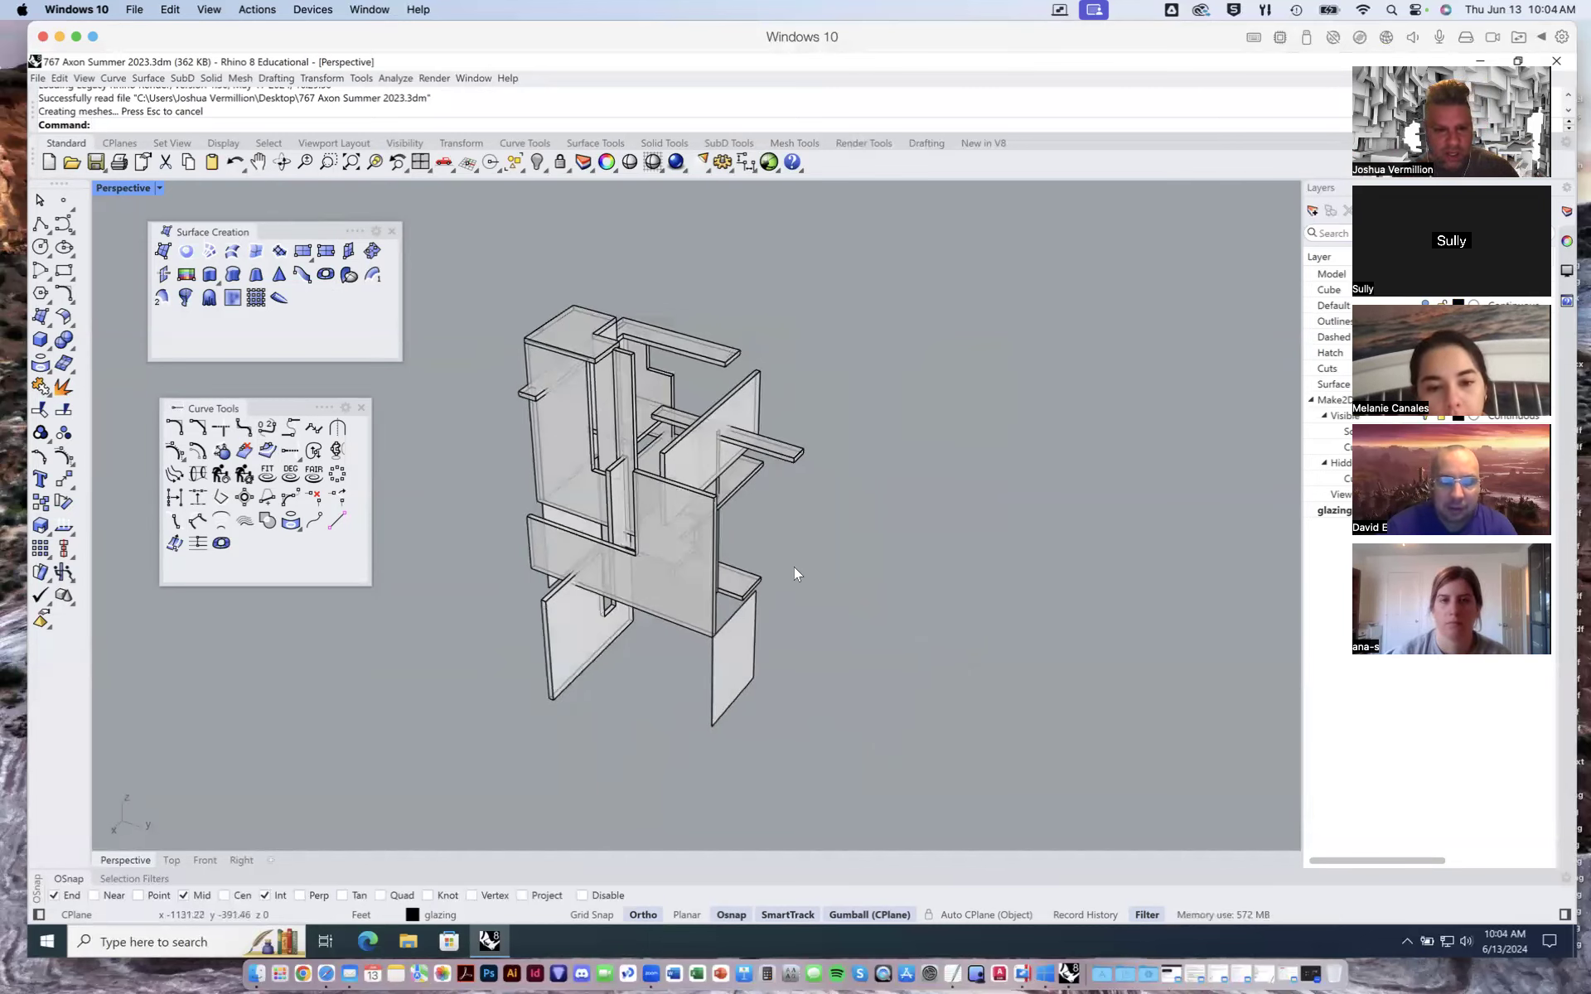
shift+right_drag(792, 562, 868, 487)
scroll(877, 474, up, 3)
scroll(876, 474, down, 3)
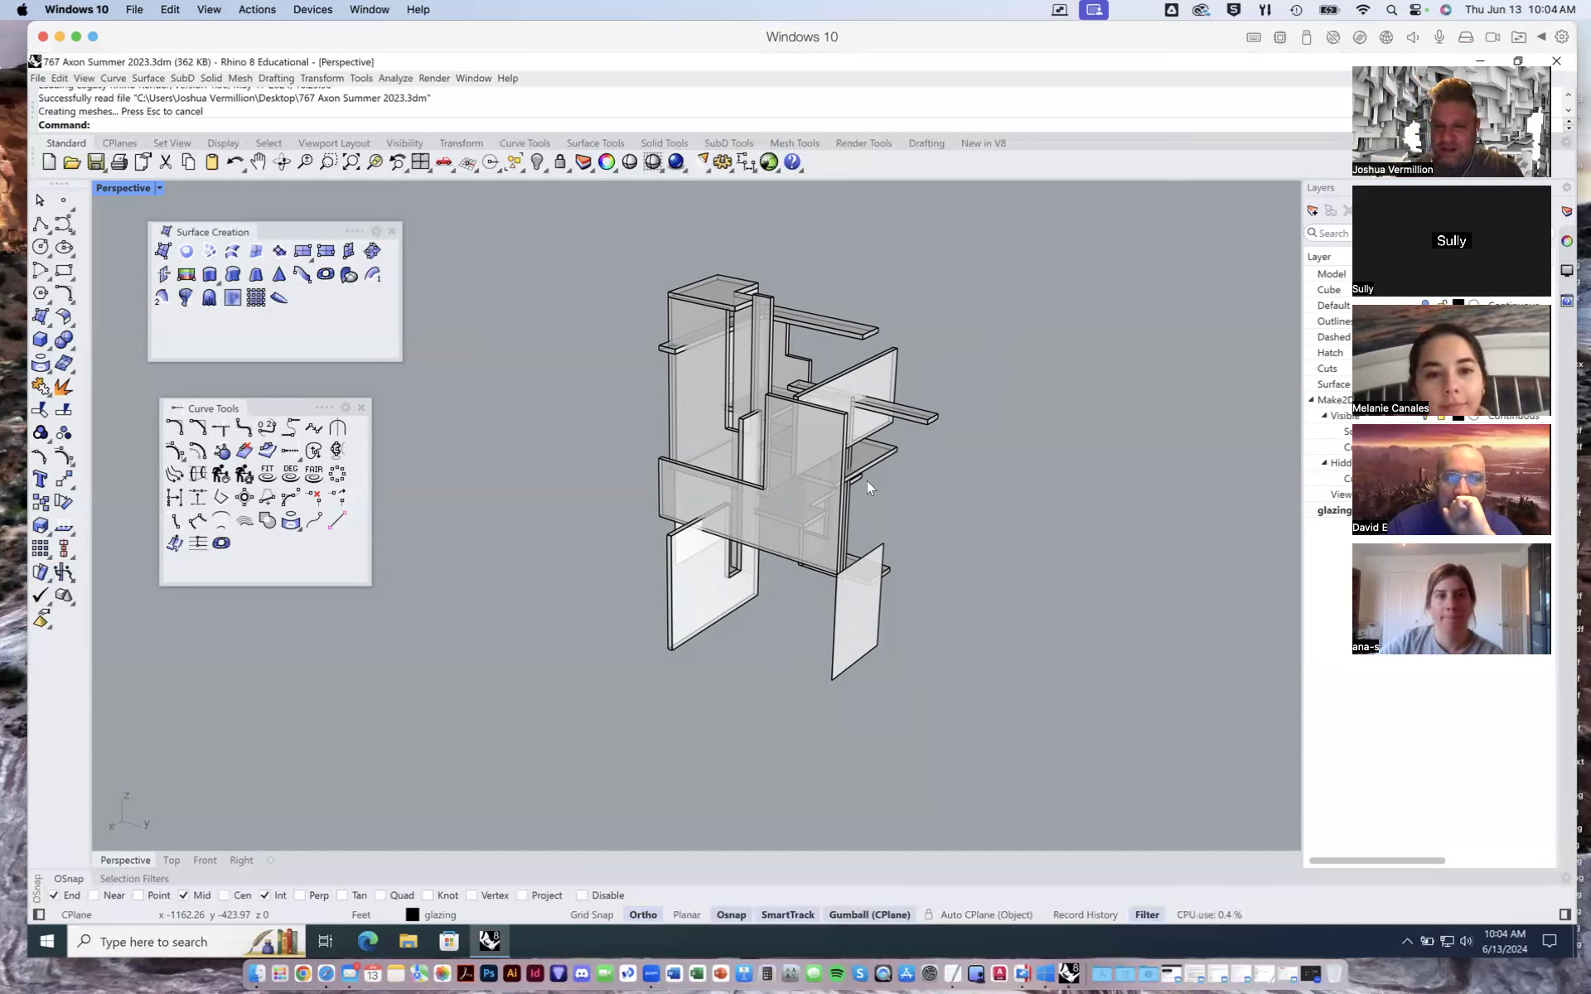
mouse_move(810, 536)
right_down()
mouse_move(763, 526)
mouse_move(854, 515)
mouse_move(820, 517)
right_up()
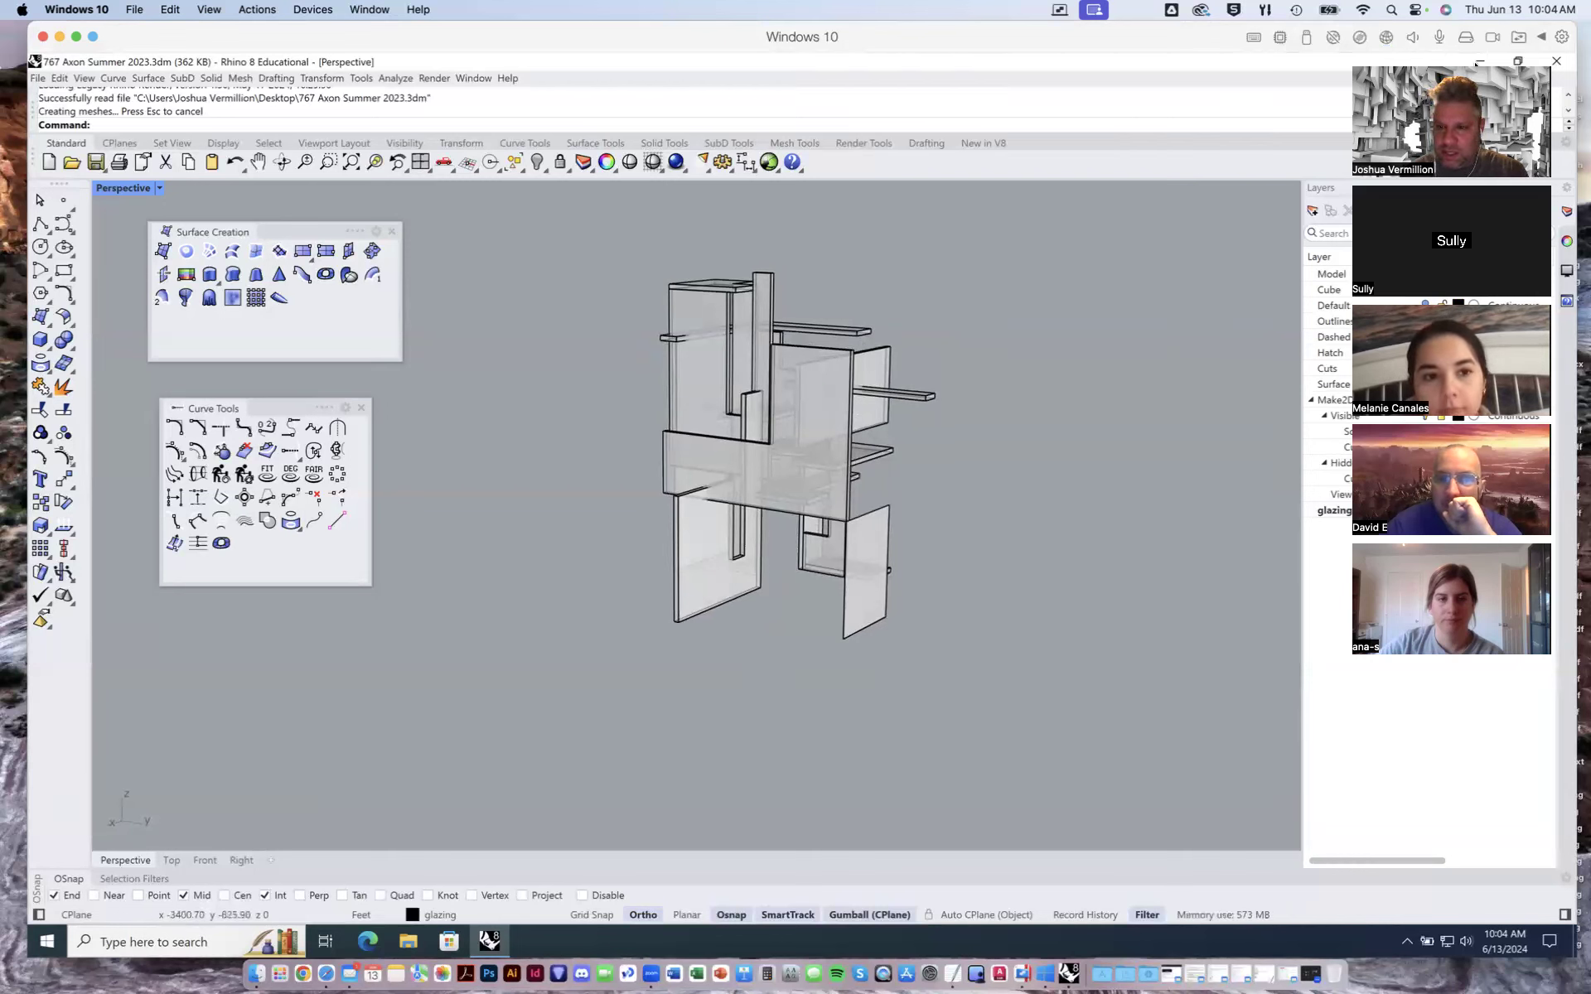
drag(1475, 65, 1503, 65)
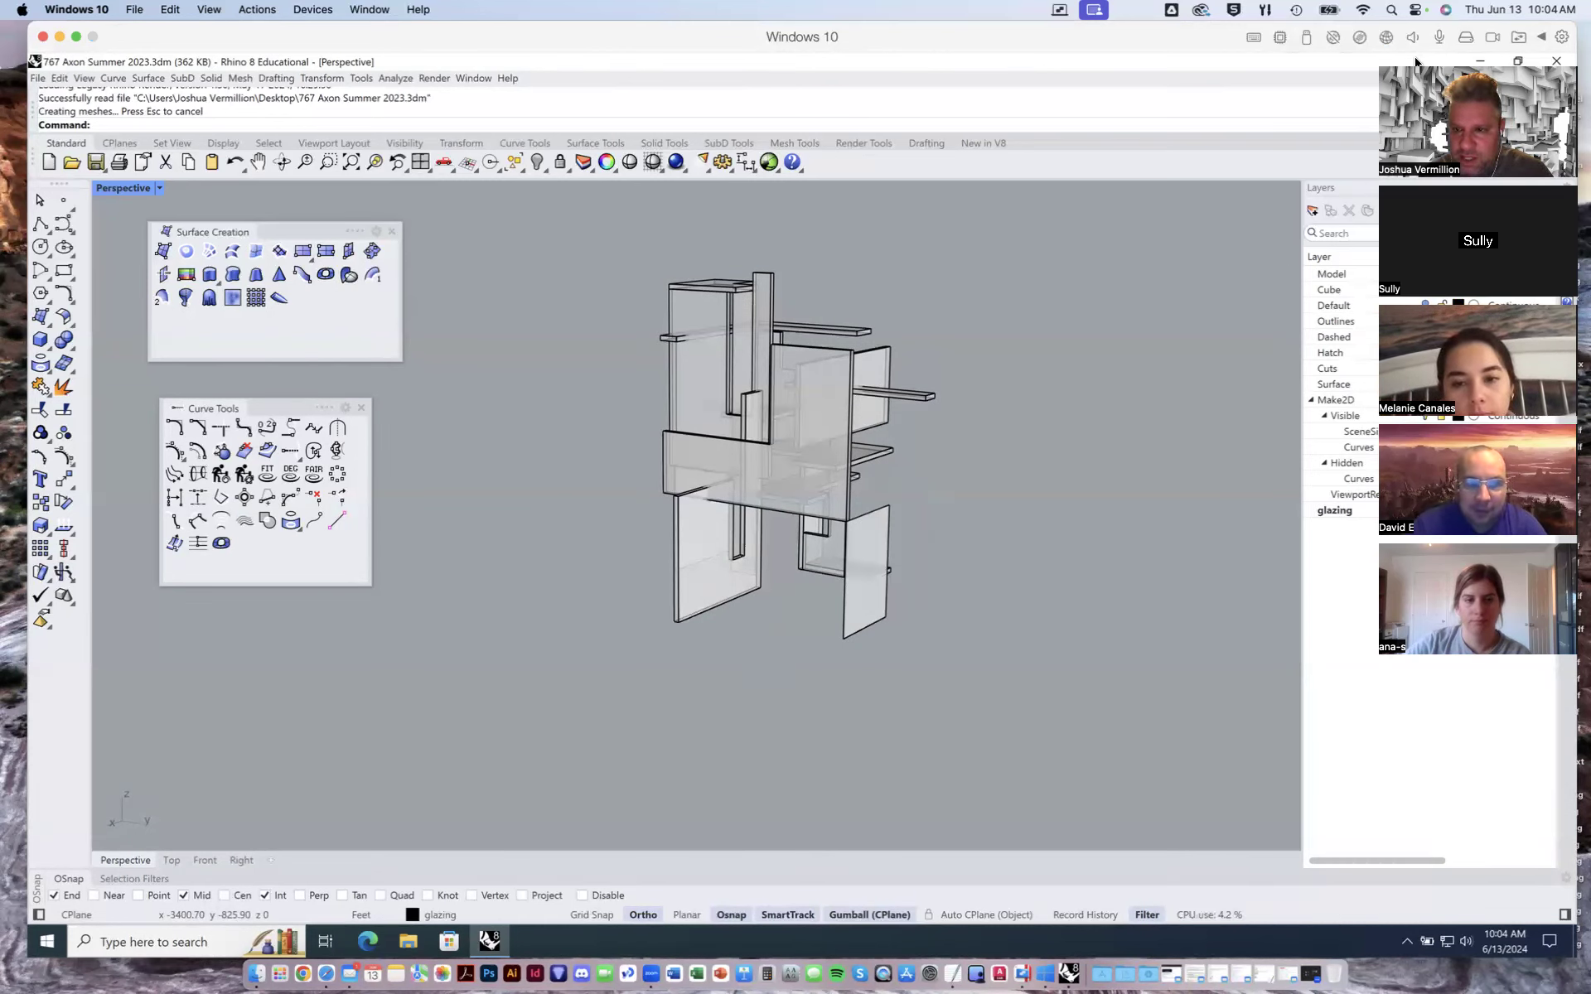
drag(1416, 62, 39, 261)
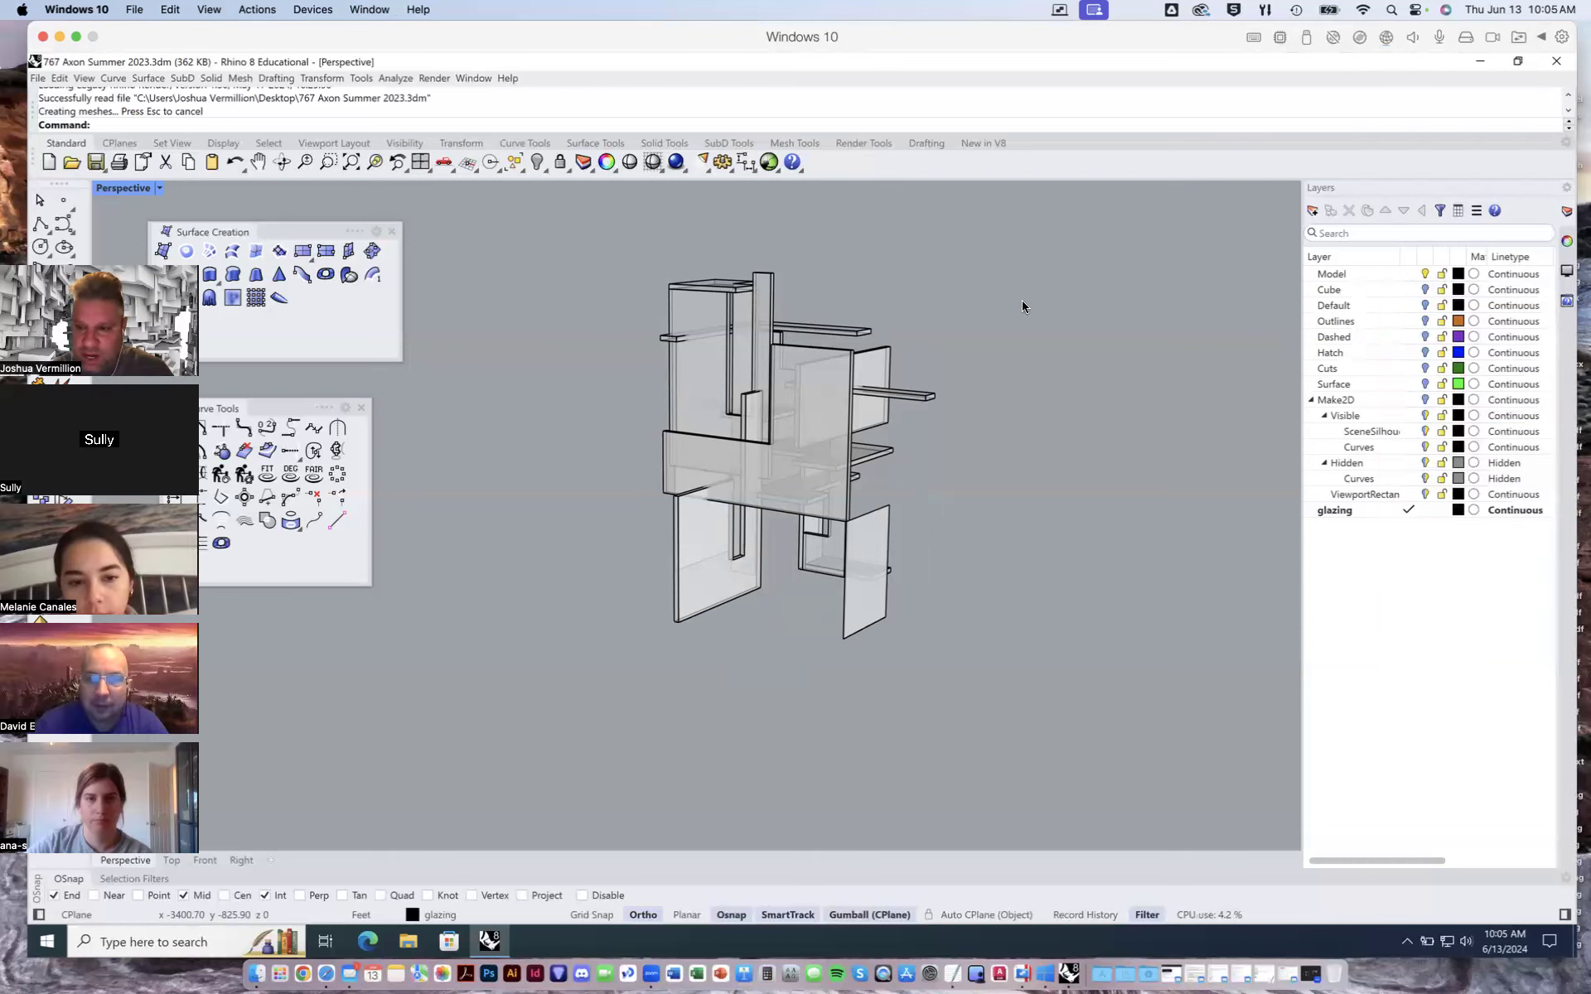
- Open the viewport properties and set the perspective camera's lens length to 28
click(1567, 242)
click(1467, 390)
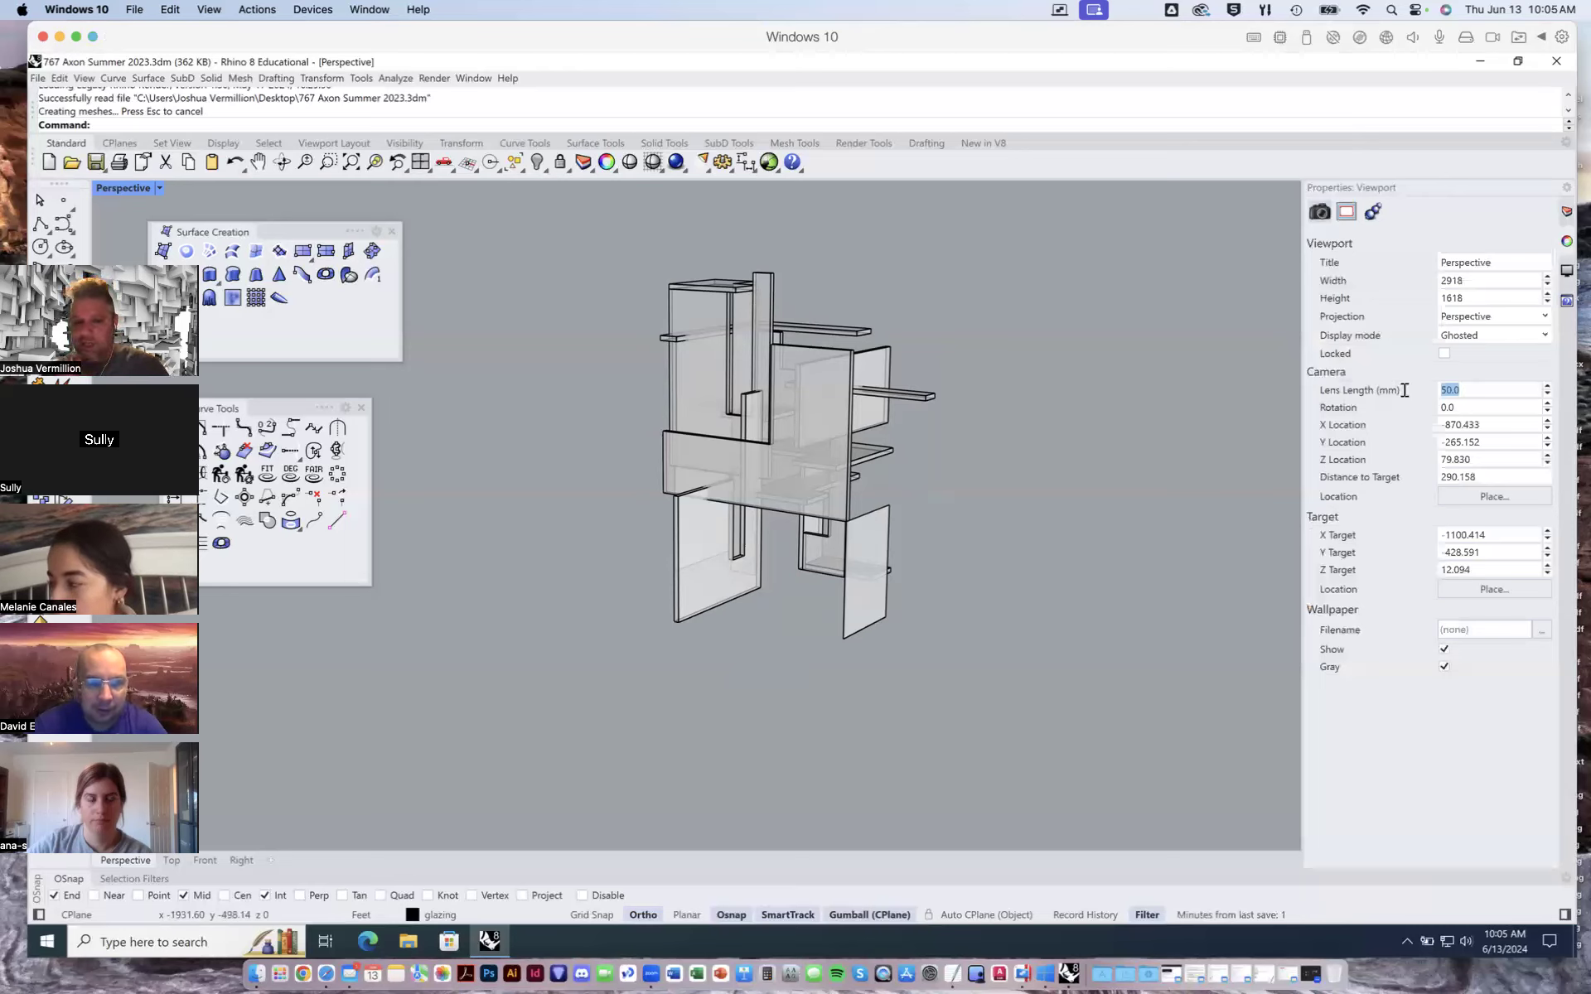
text(2)
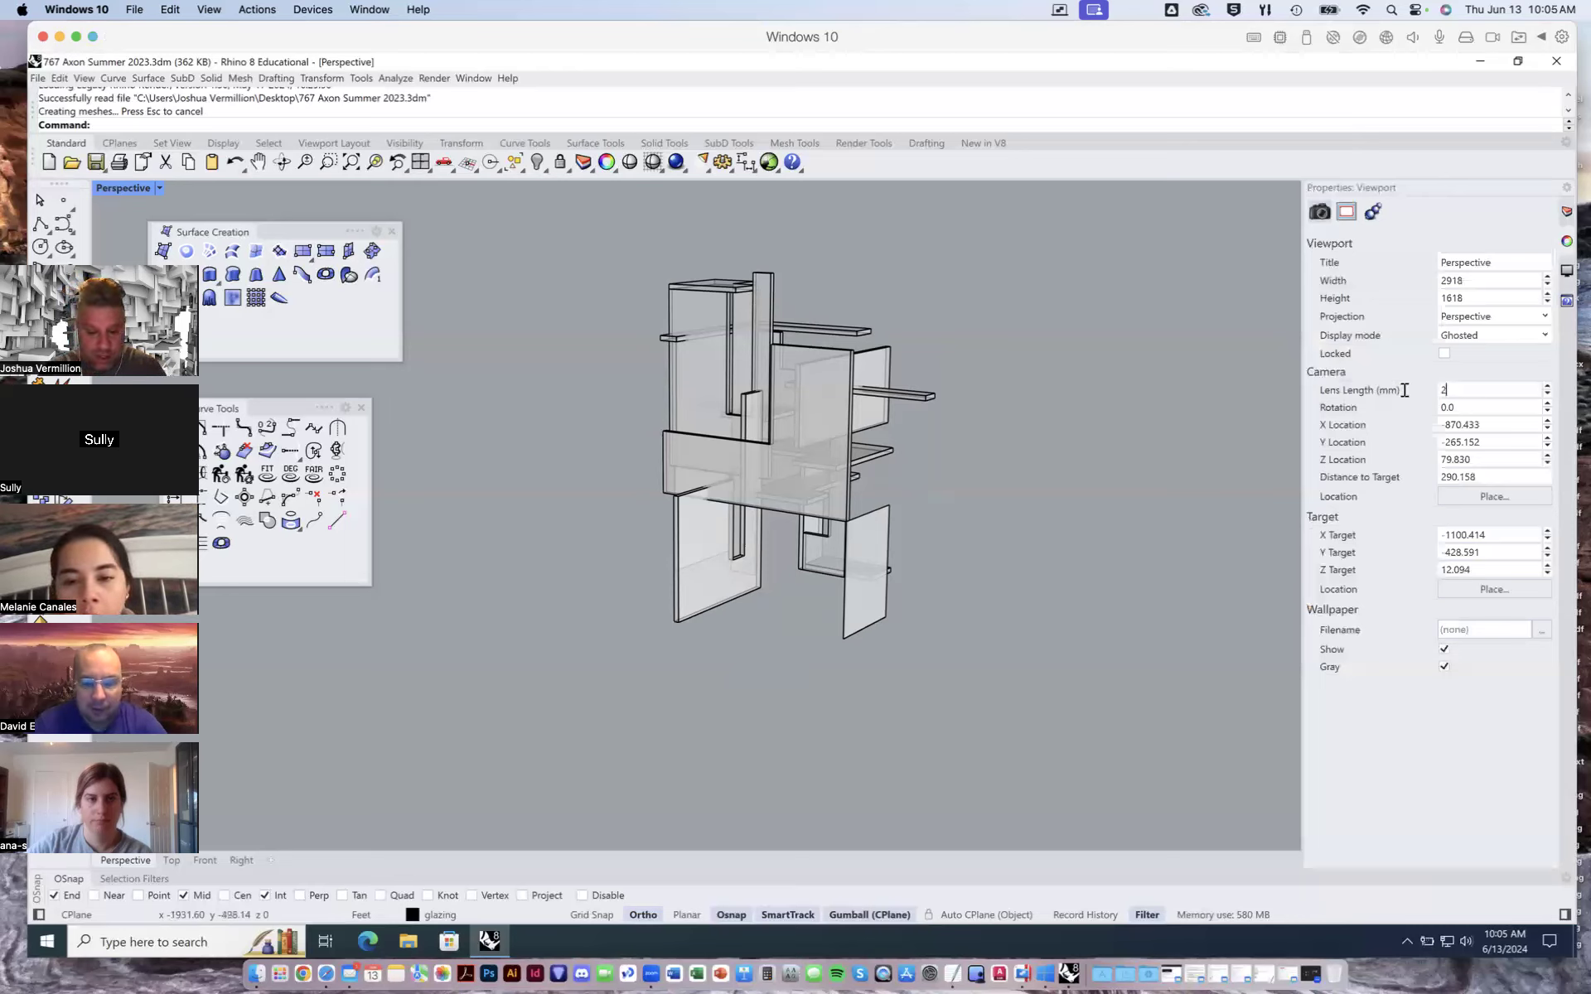
text(8)
key(Return)
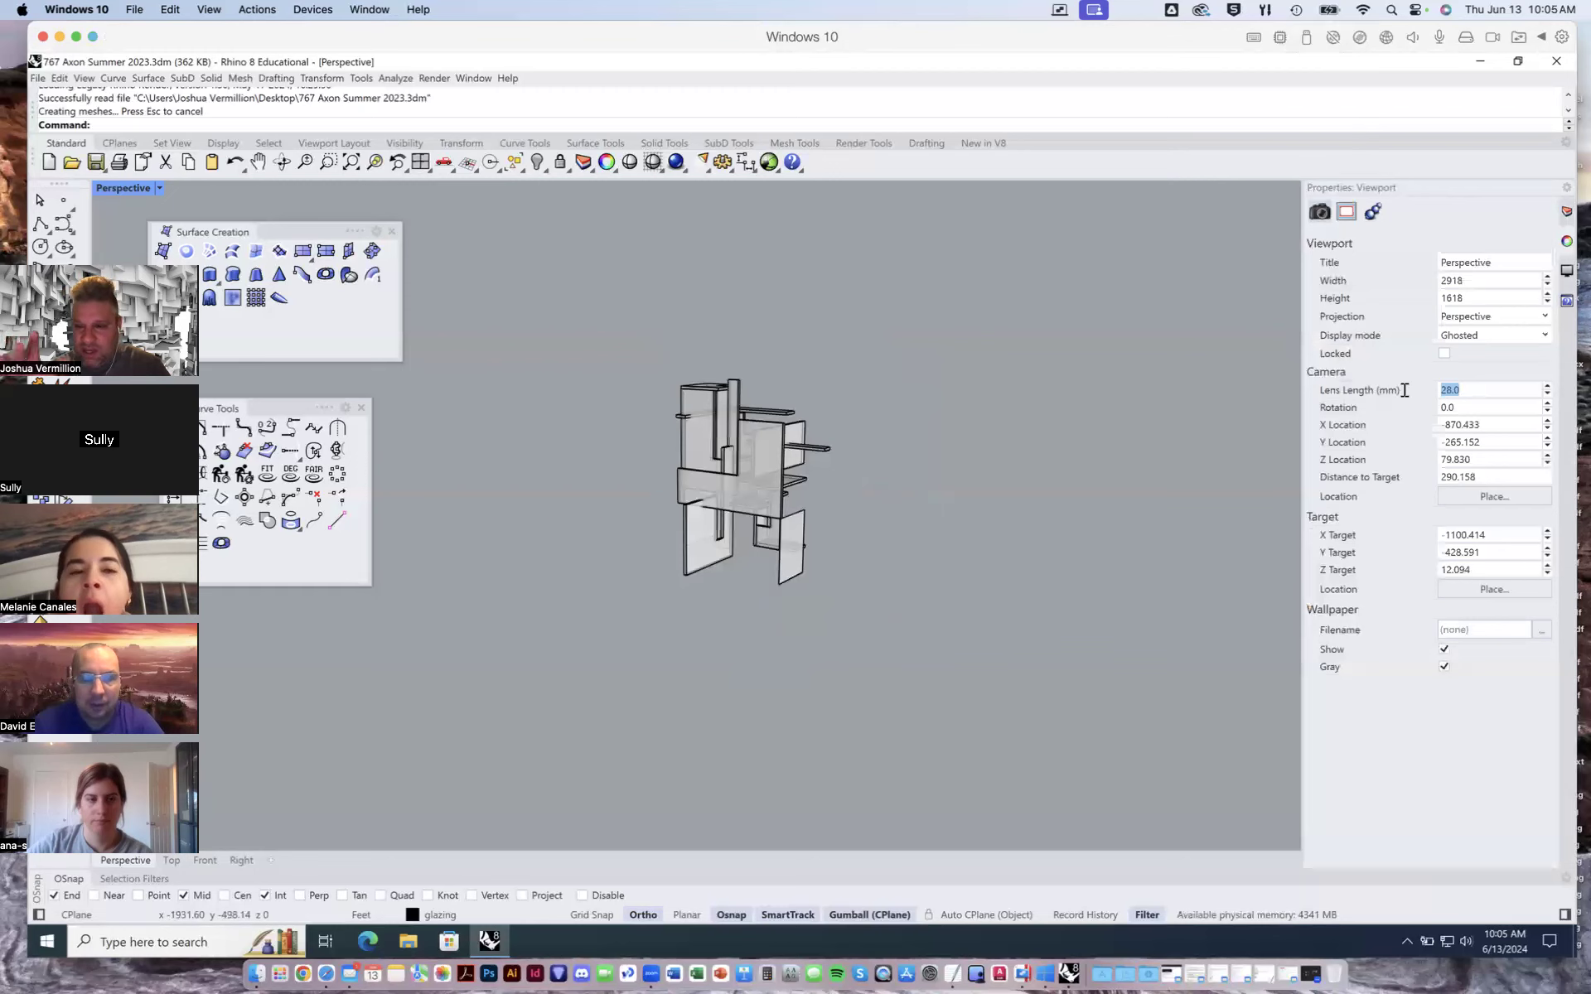
- Zoom and orbit in close to the model to inspect the wide-angle perspective distortion
scroll(713, 450, up, 3)
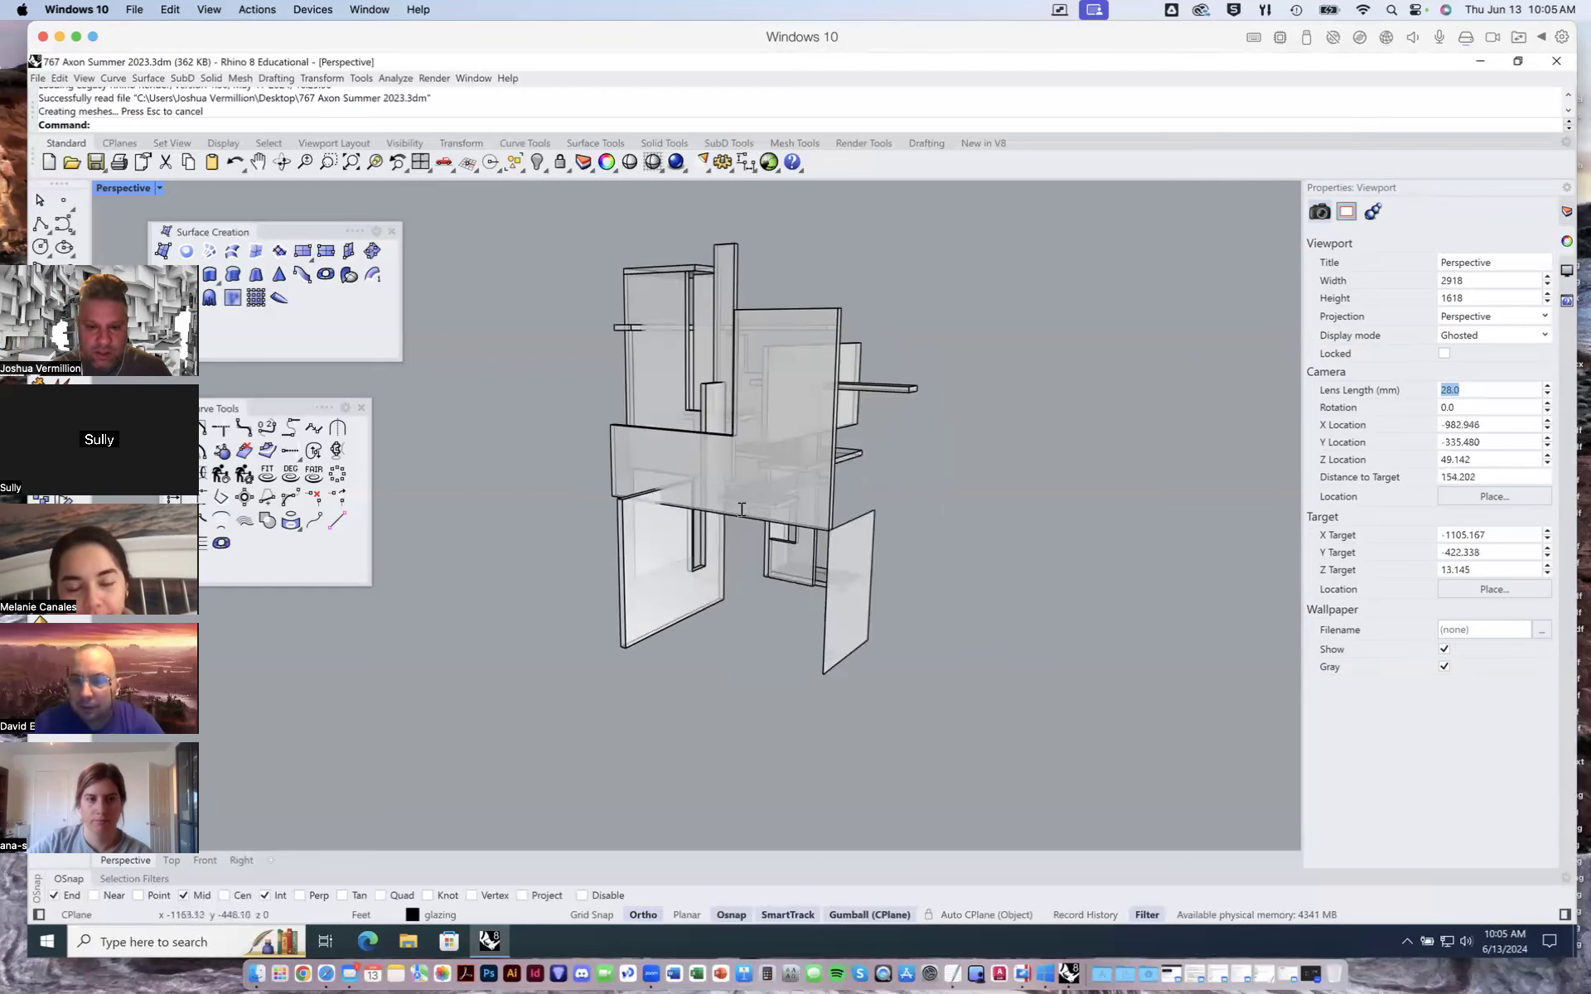
scroll(777, 547, up, 3)
mouse_move(785, 557)
right_down()
mouse_move(919, 568)
mouse_move(905, 544)
mouse_move(782, 555)
mouse_move(799, 527)
right_up()
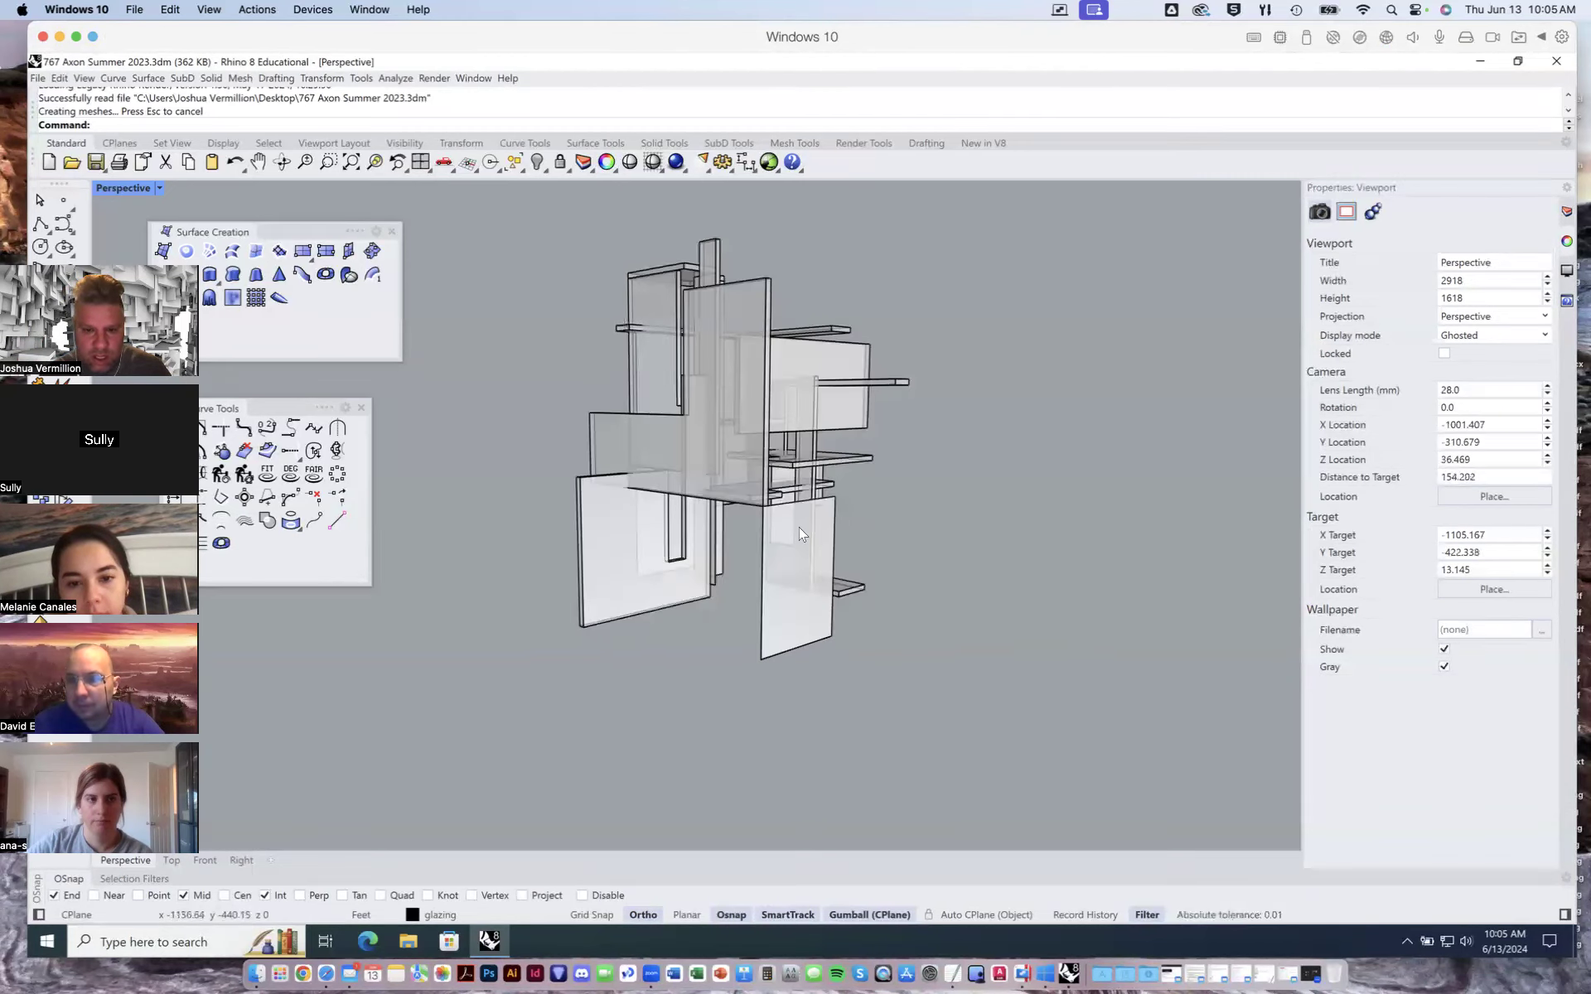
scroll(799, 526, up, 2)
right_drag(837, 585, 837, 596)
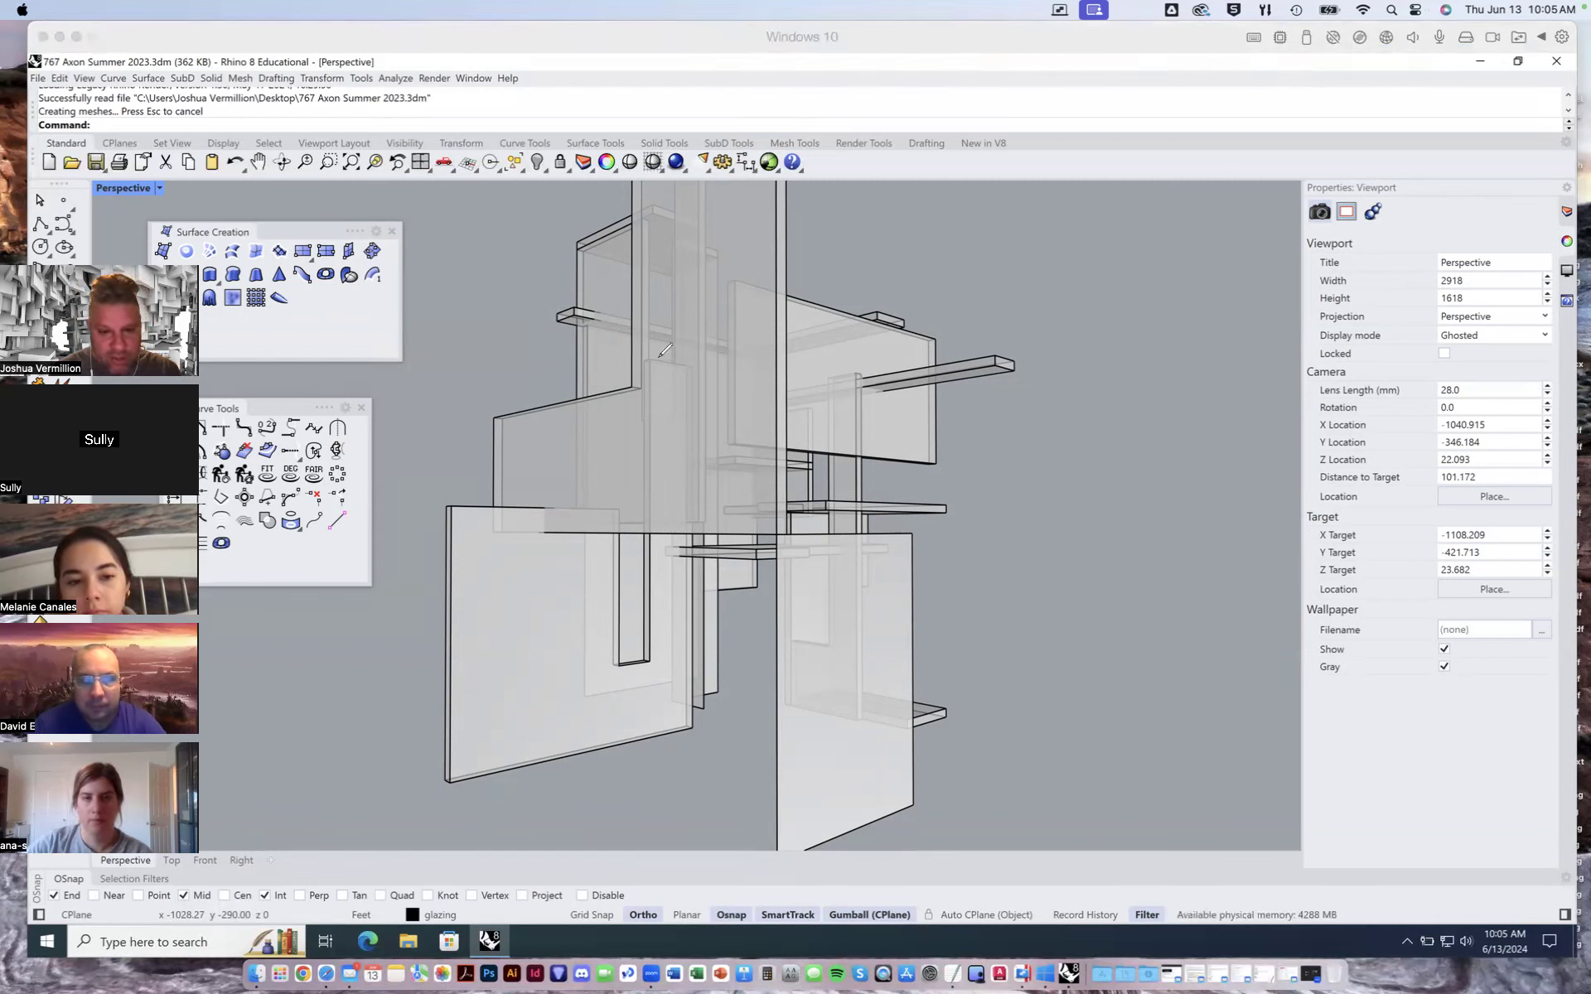
- Draw annotation lines over the view tracing the model's converging perspective edges
drag(629, 387, 274, 447)
drag(787, 533, 321, 533)
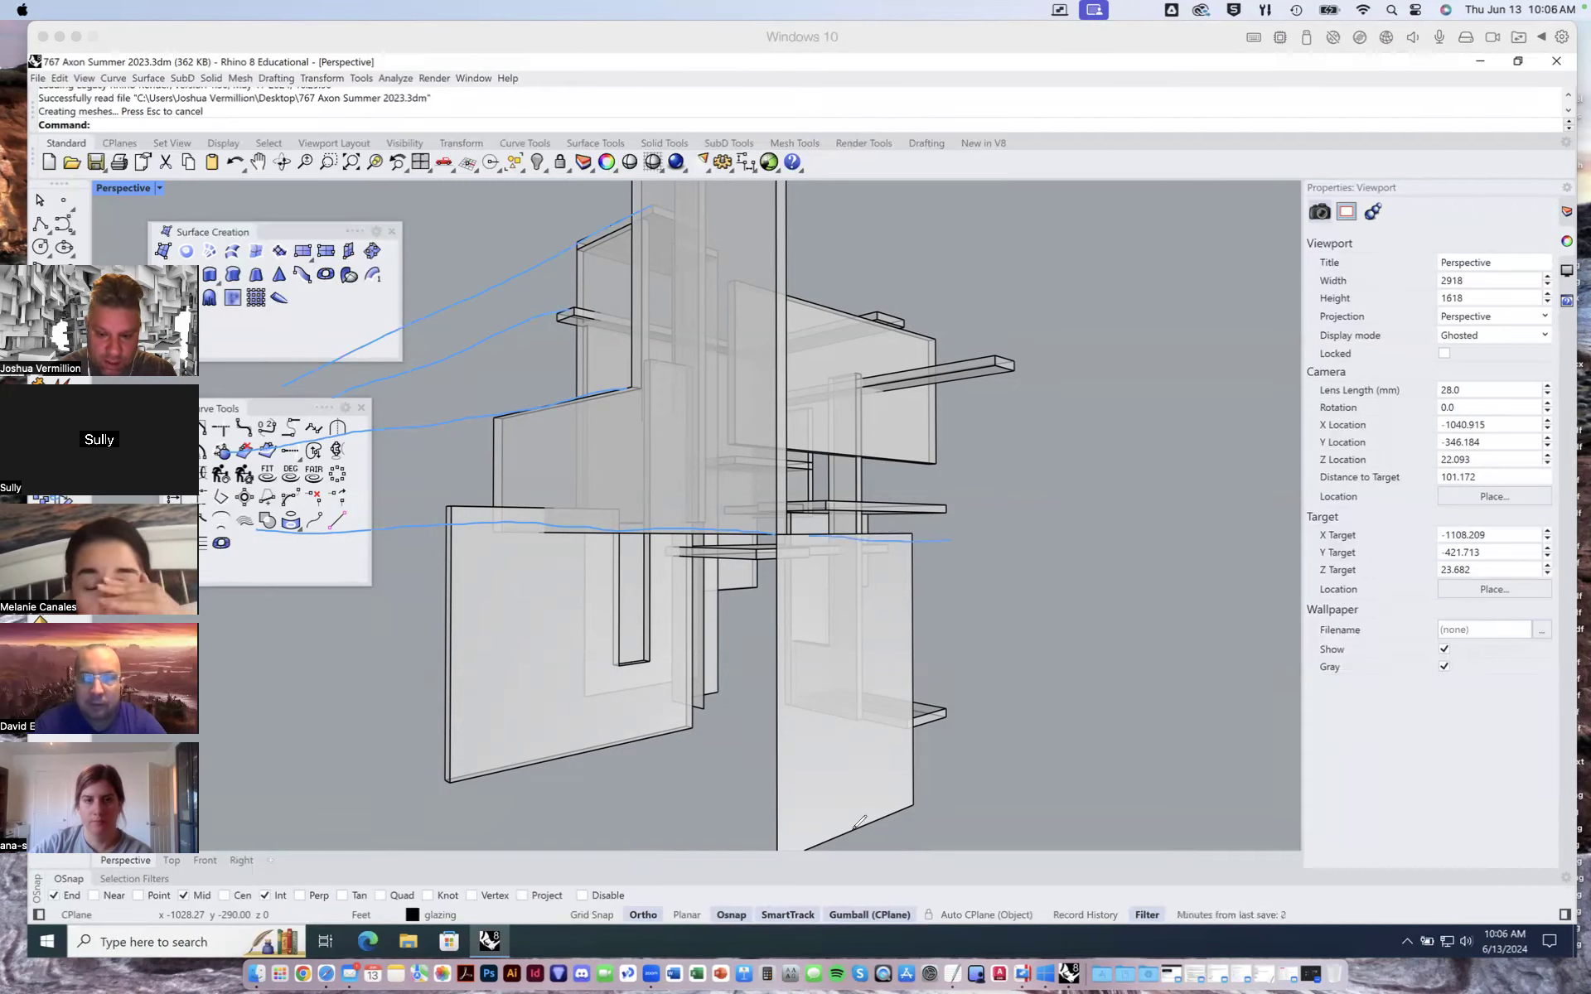
mouse_move(936, 534)
mouse_down()
mouse_move(1218, 542)
mouse_move(1521, 521)
mouse_up()
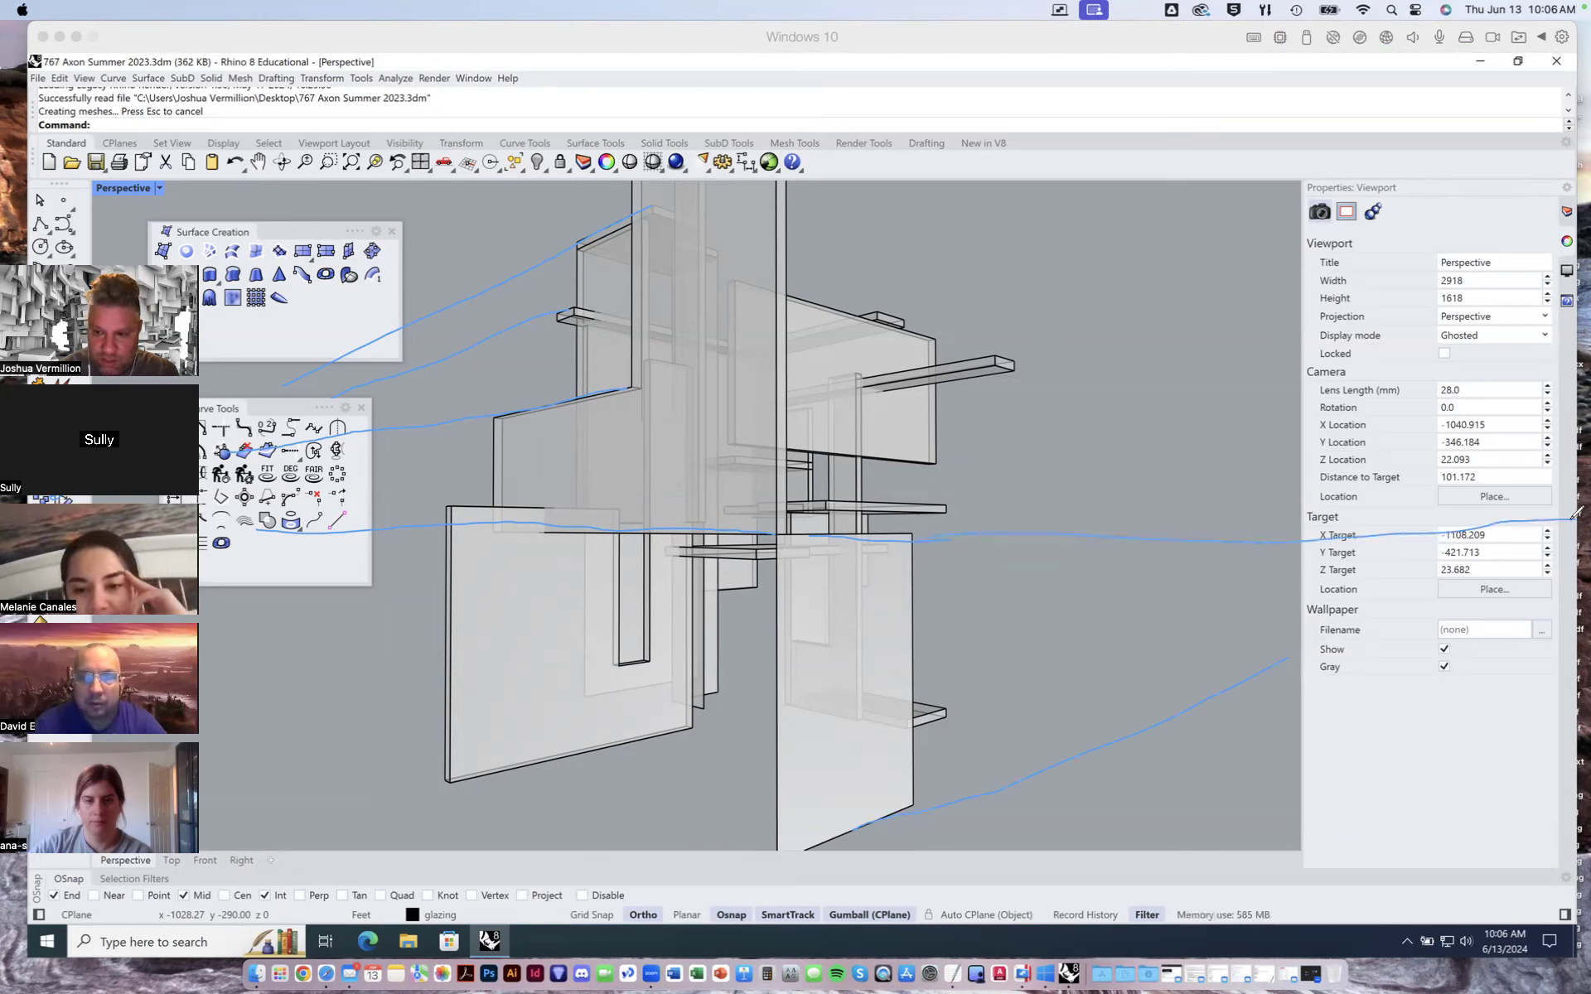
drag(1294, 655, 1578, 535)
mouse_move(1043, 370)
mouse_down()
mouse_move(1506, 477)
mouse_move(1572, 511)
mouse_up()
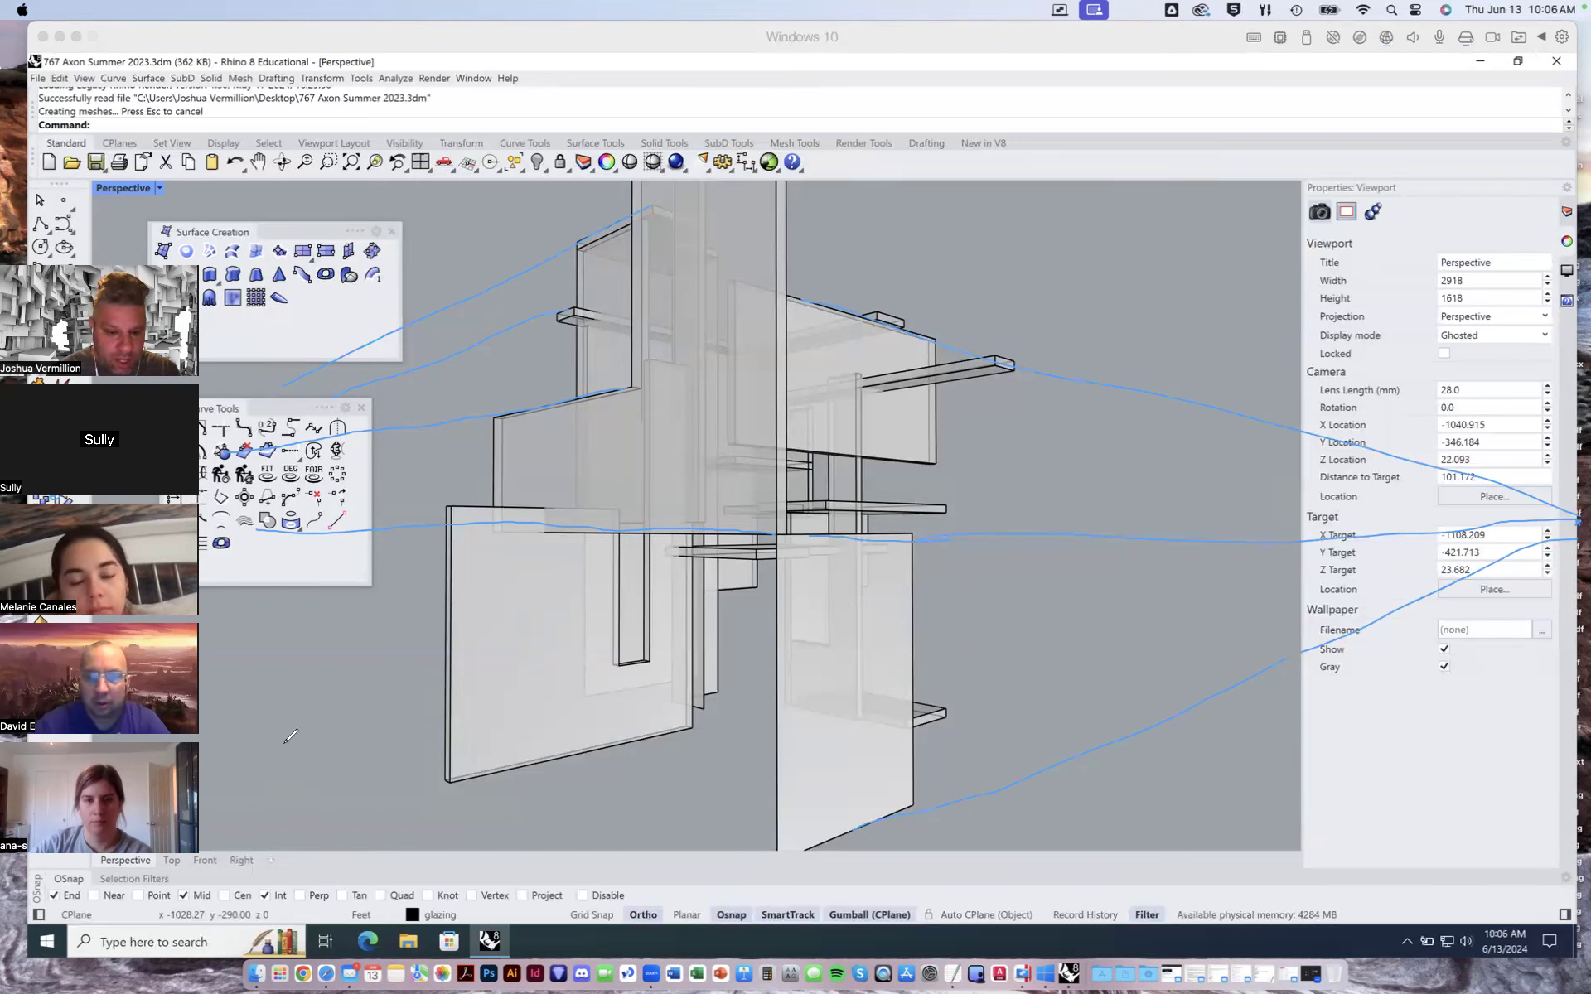
drag(385, 728, 829, 840)
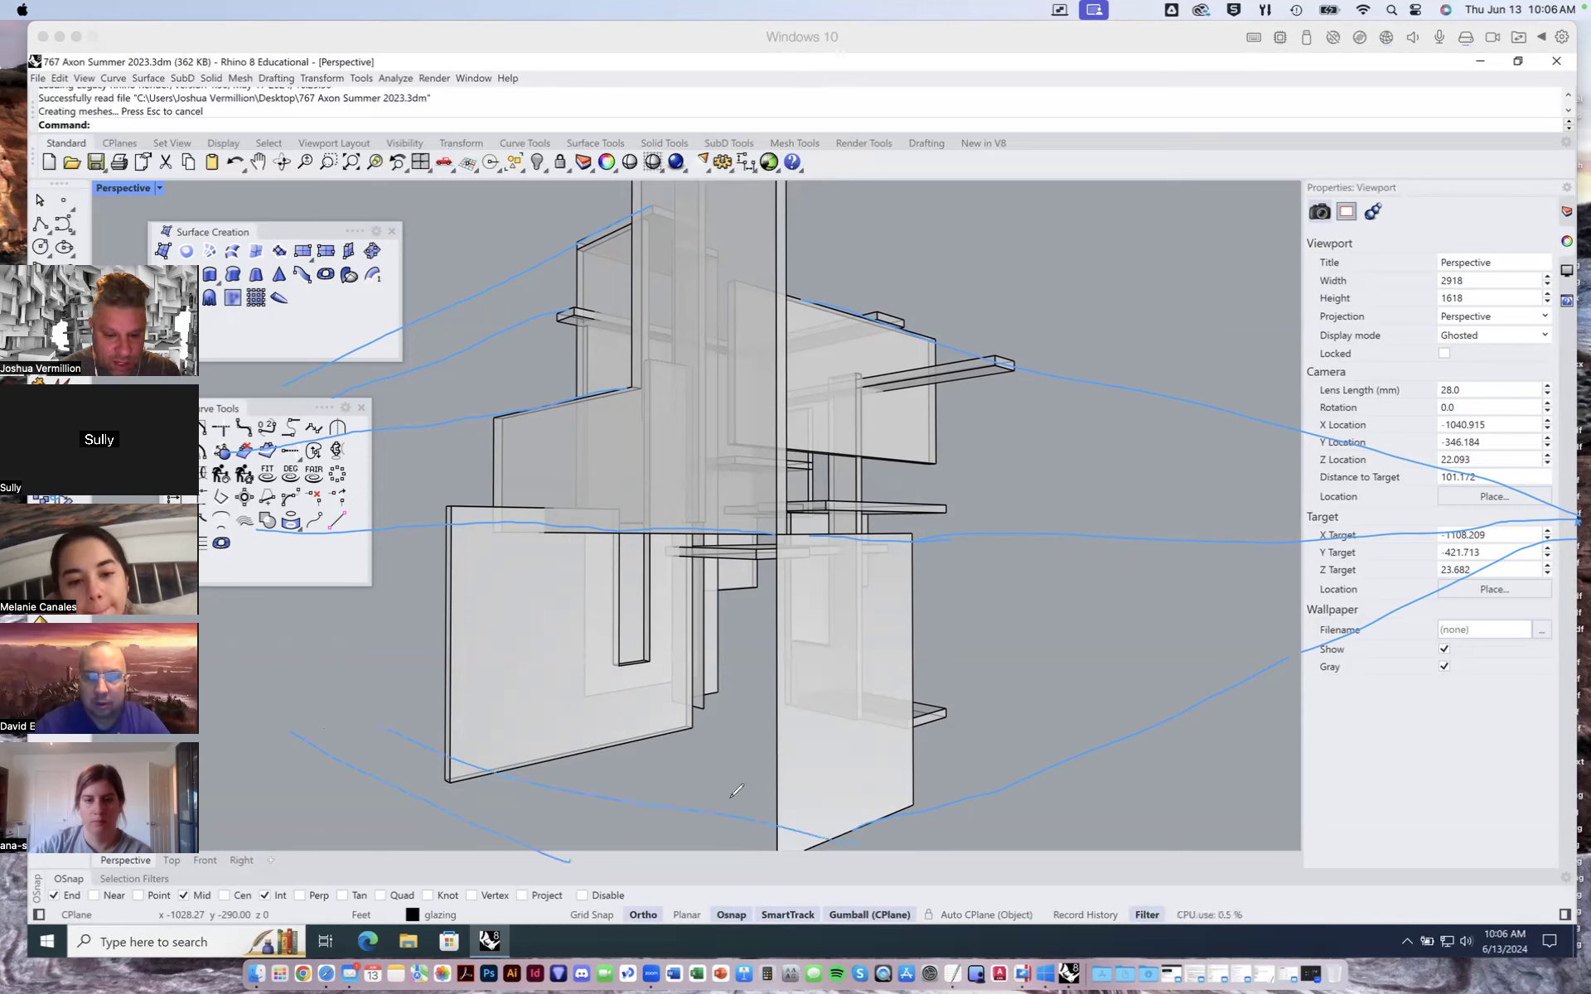
drag(518, 707, 974, 785)
drag(1011, 691, 1235, 704)
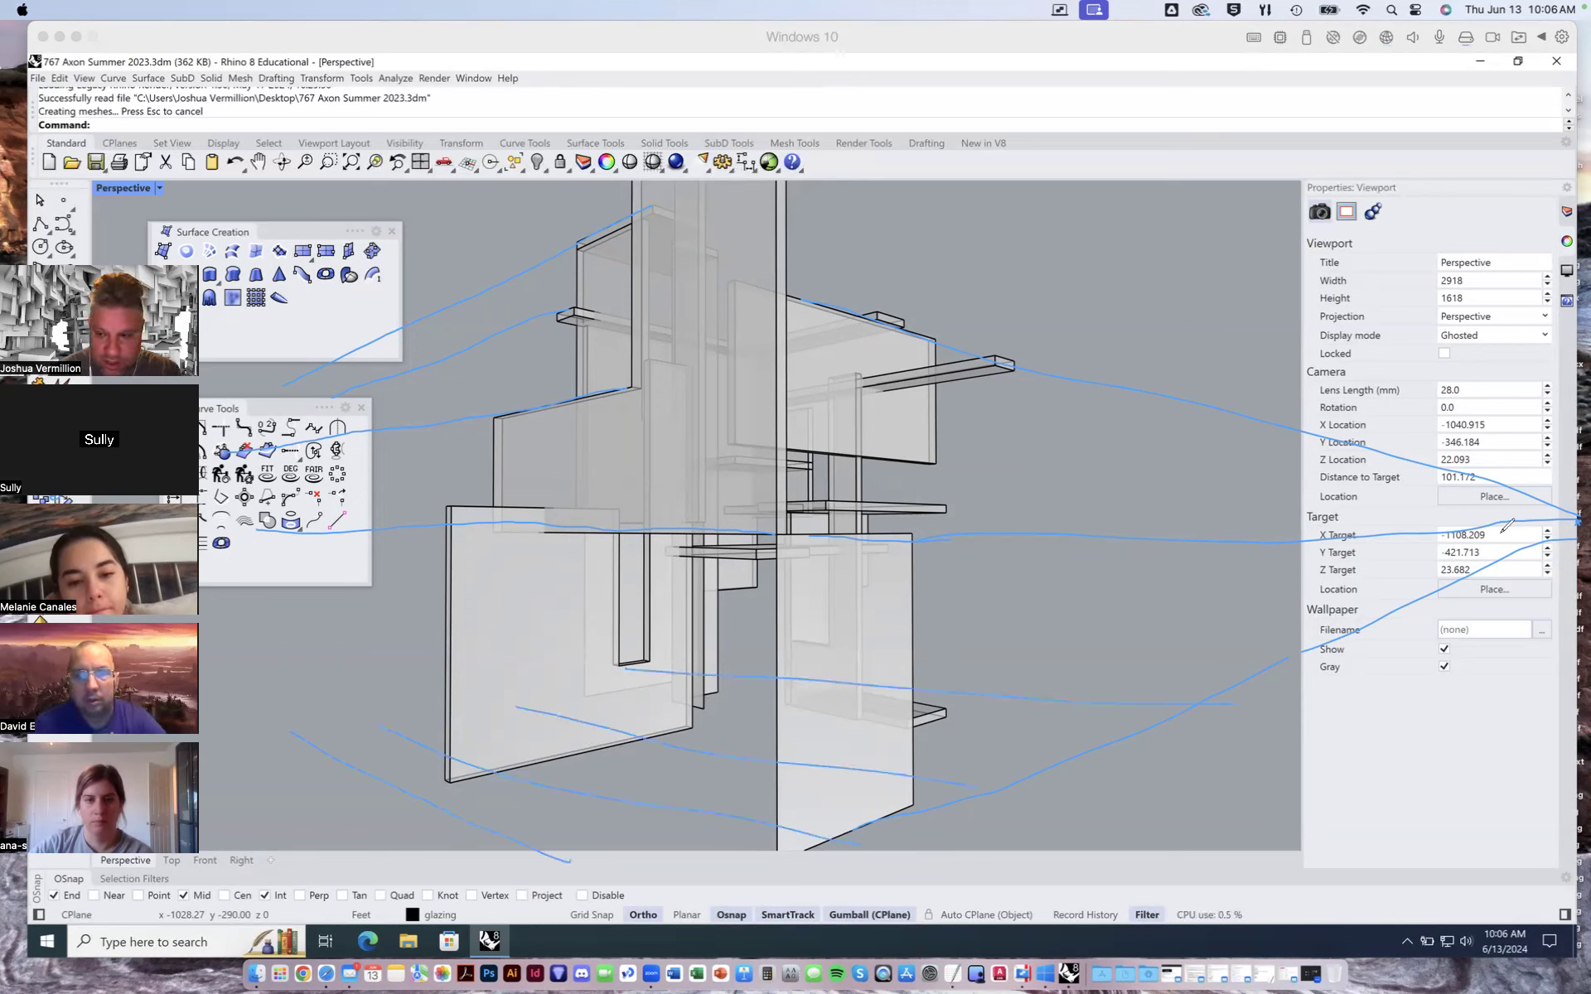
drag(1516, 522, 630, 758)
drag(779, 816, 1371, 597)
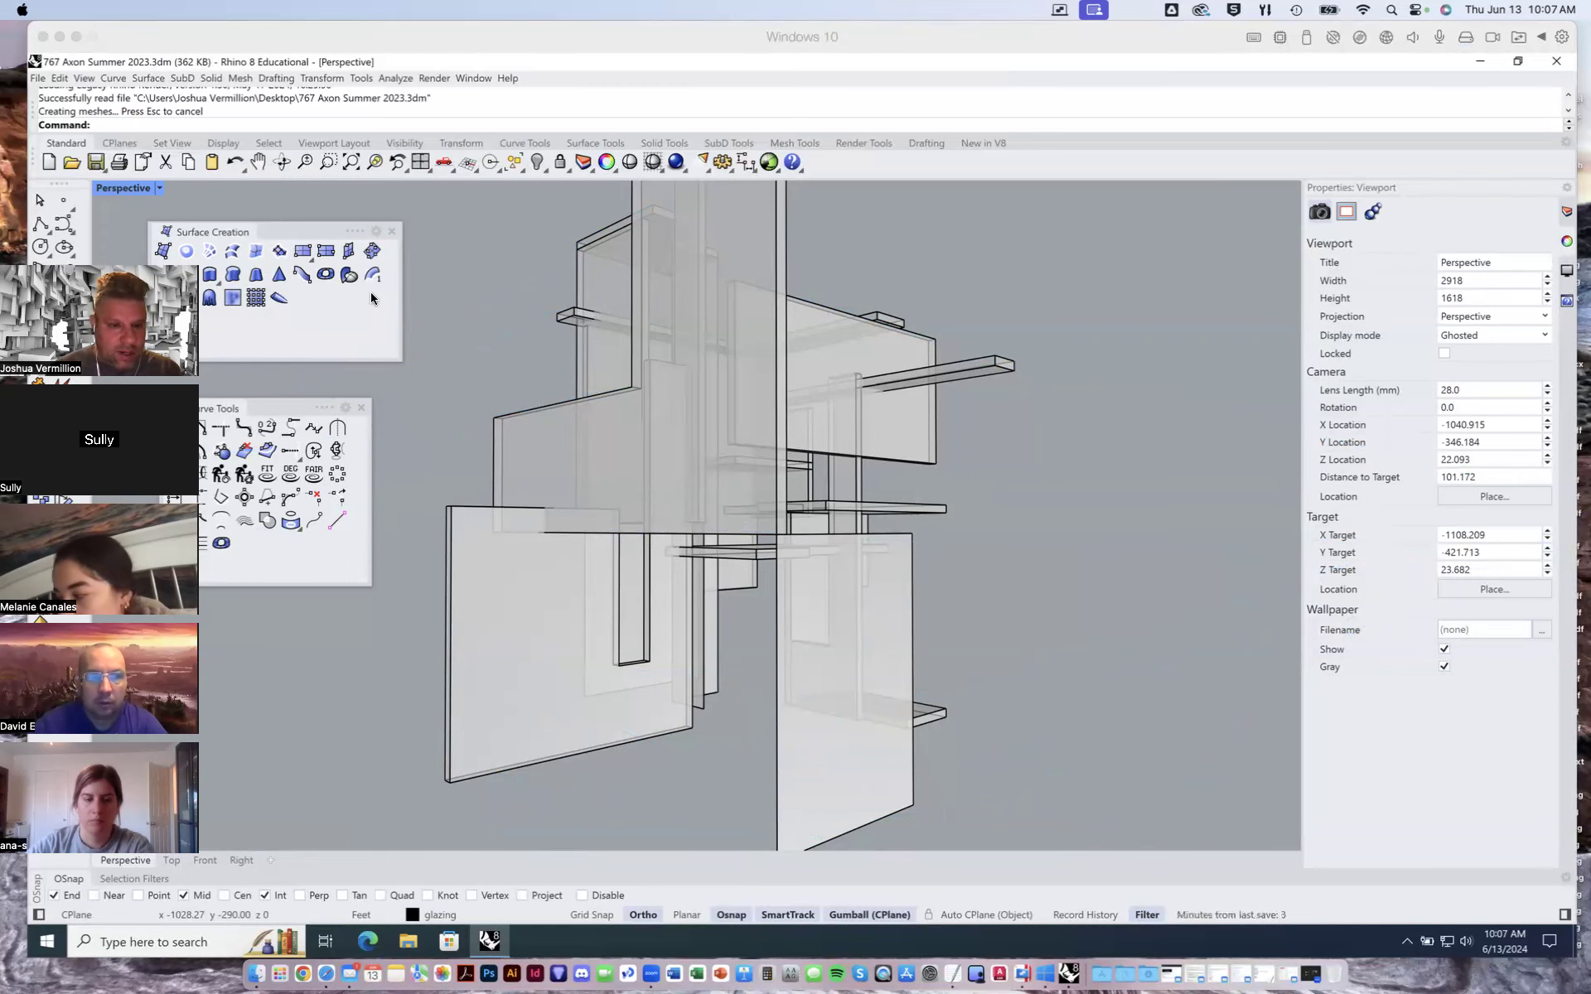
- Switch the viewport to the NE isometric view
right_drag(694, 427, 711, 470)
scroll(711, 470, down, 5)
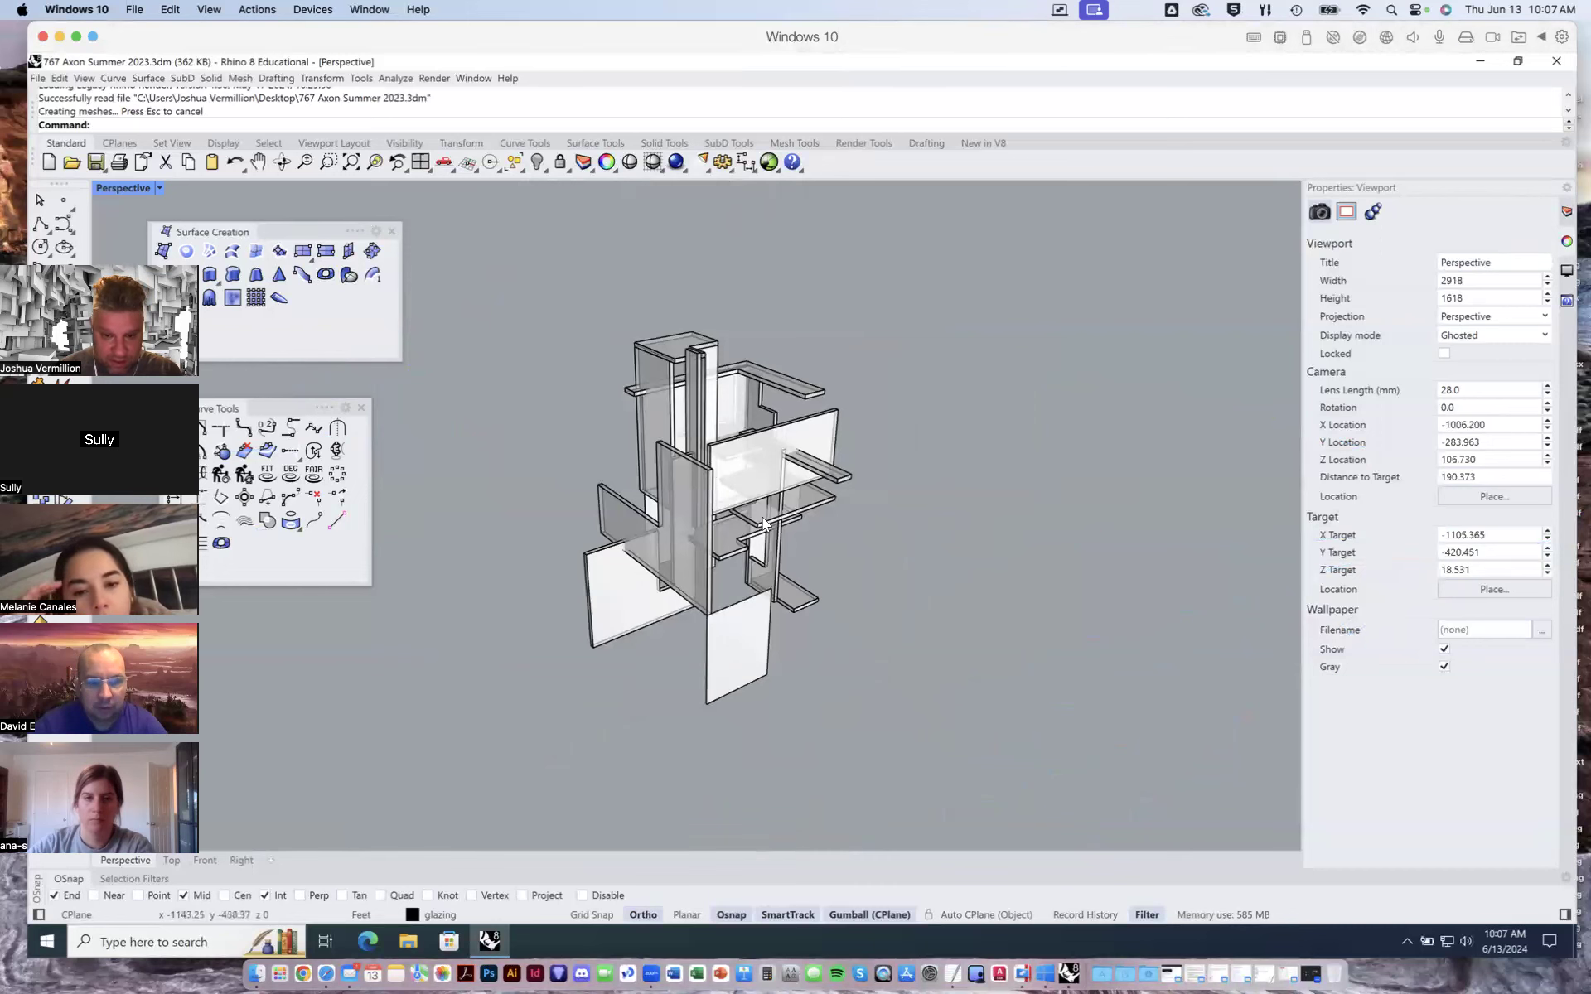
right_drag(766, 524, 807, 517)
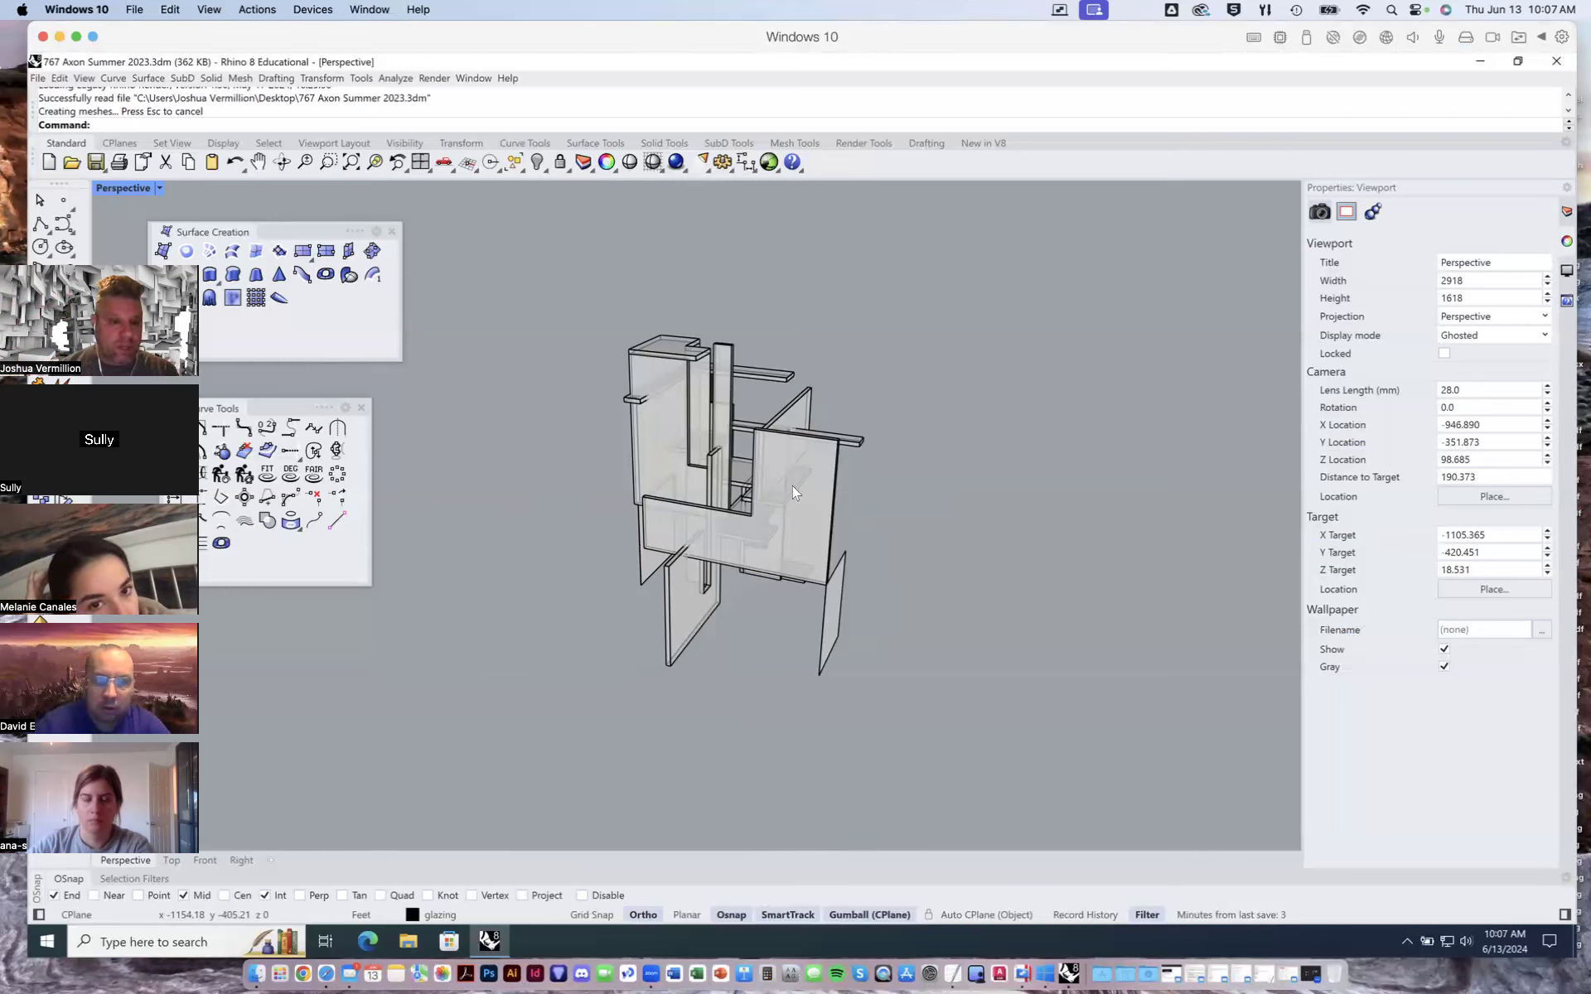
click(158, 188)
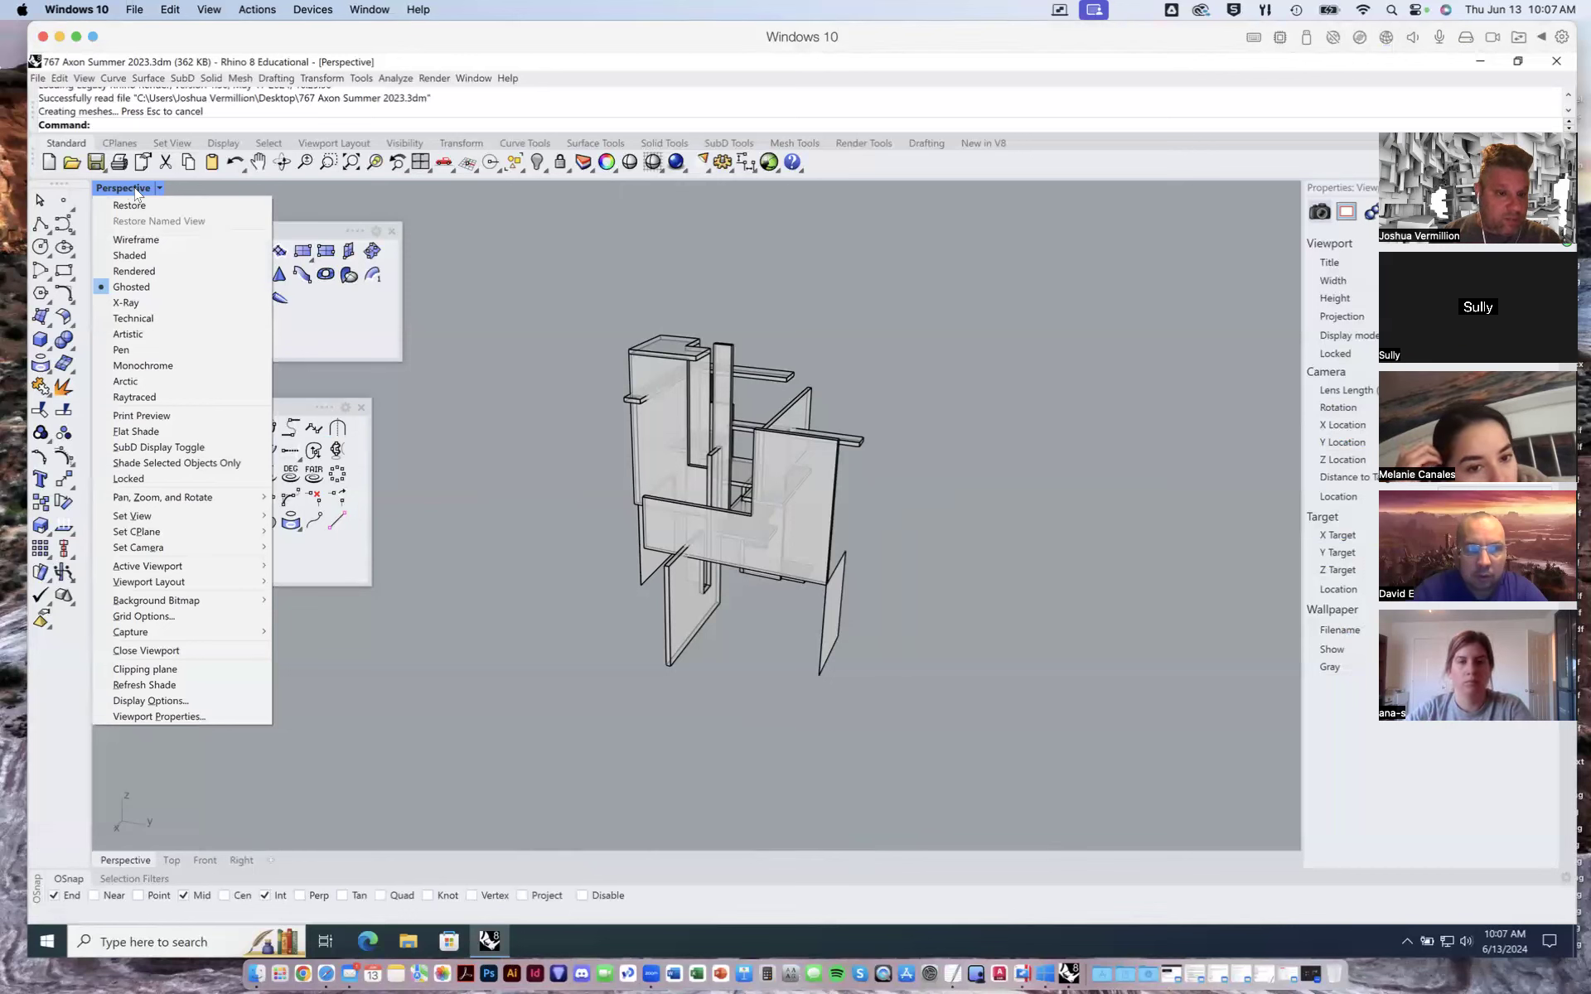
mouse_move(165, 517)
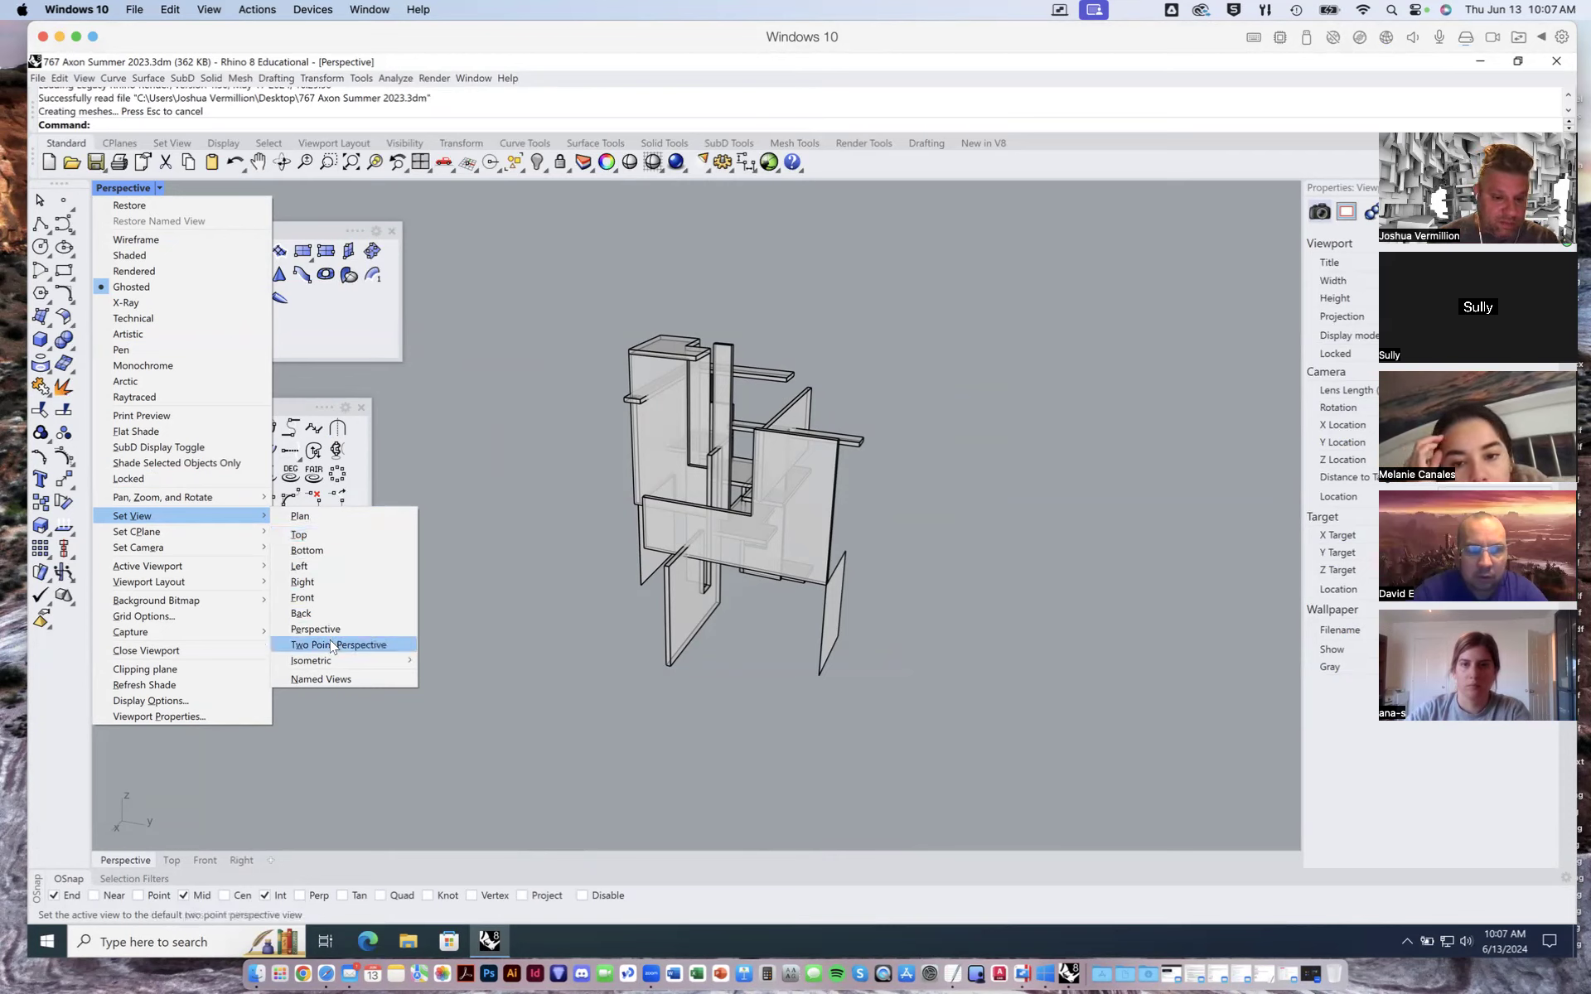
mouse_move(331, 661)
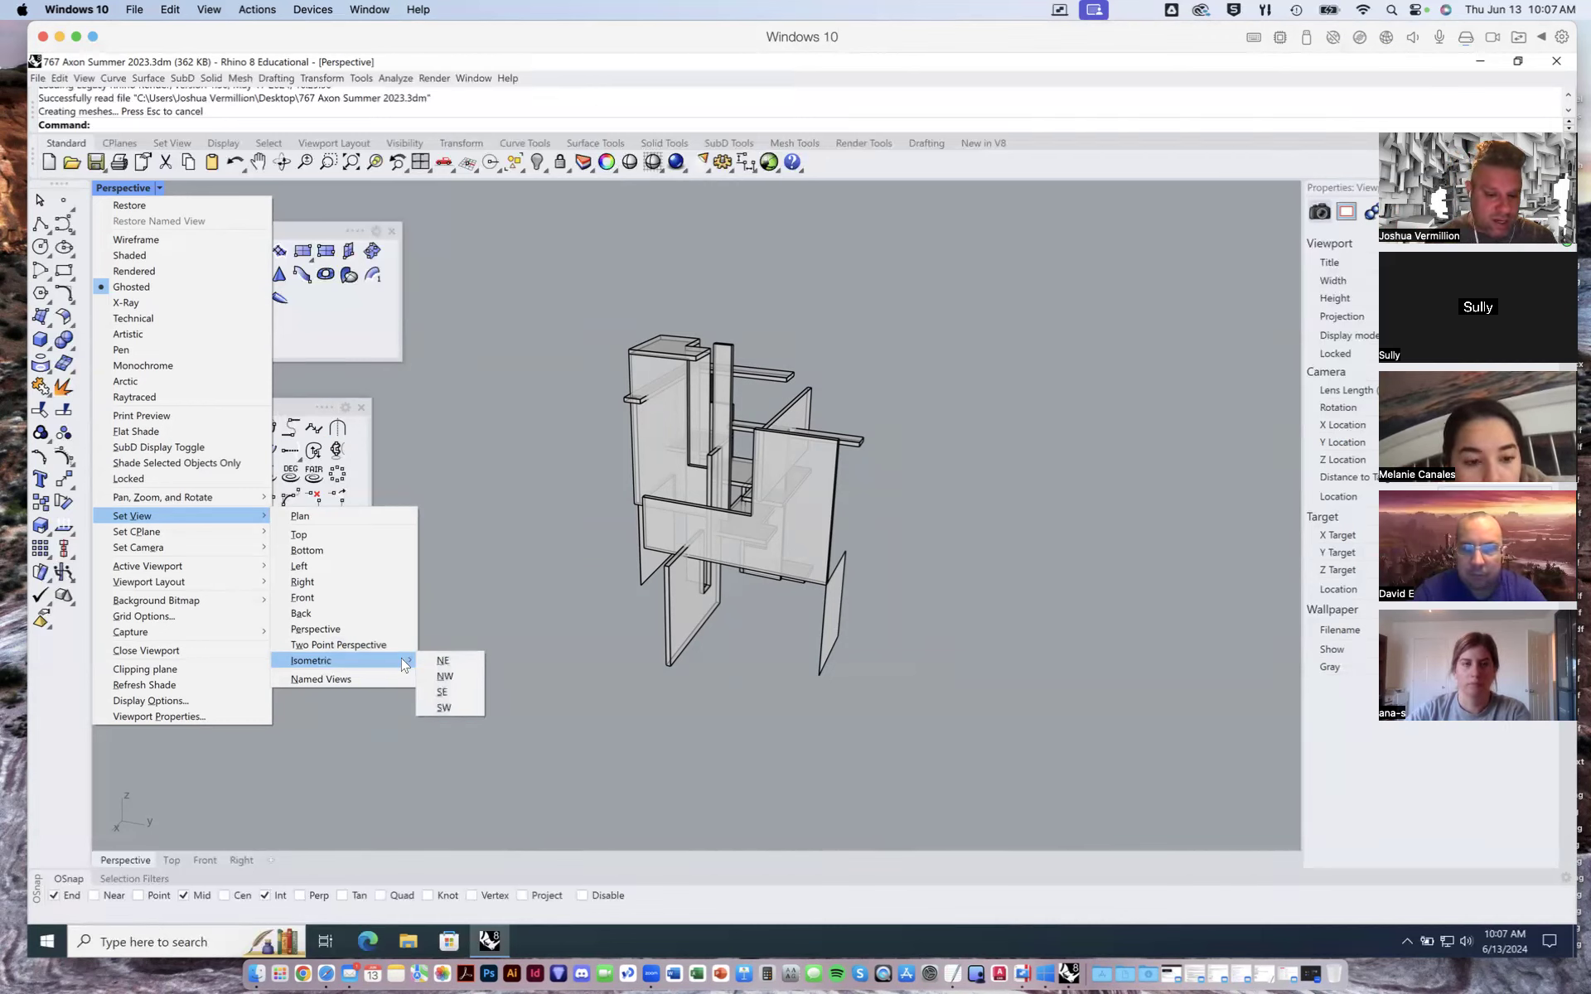
click(447, 661)
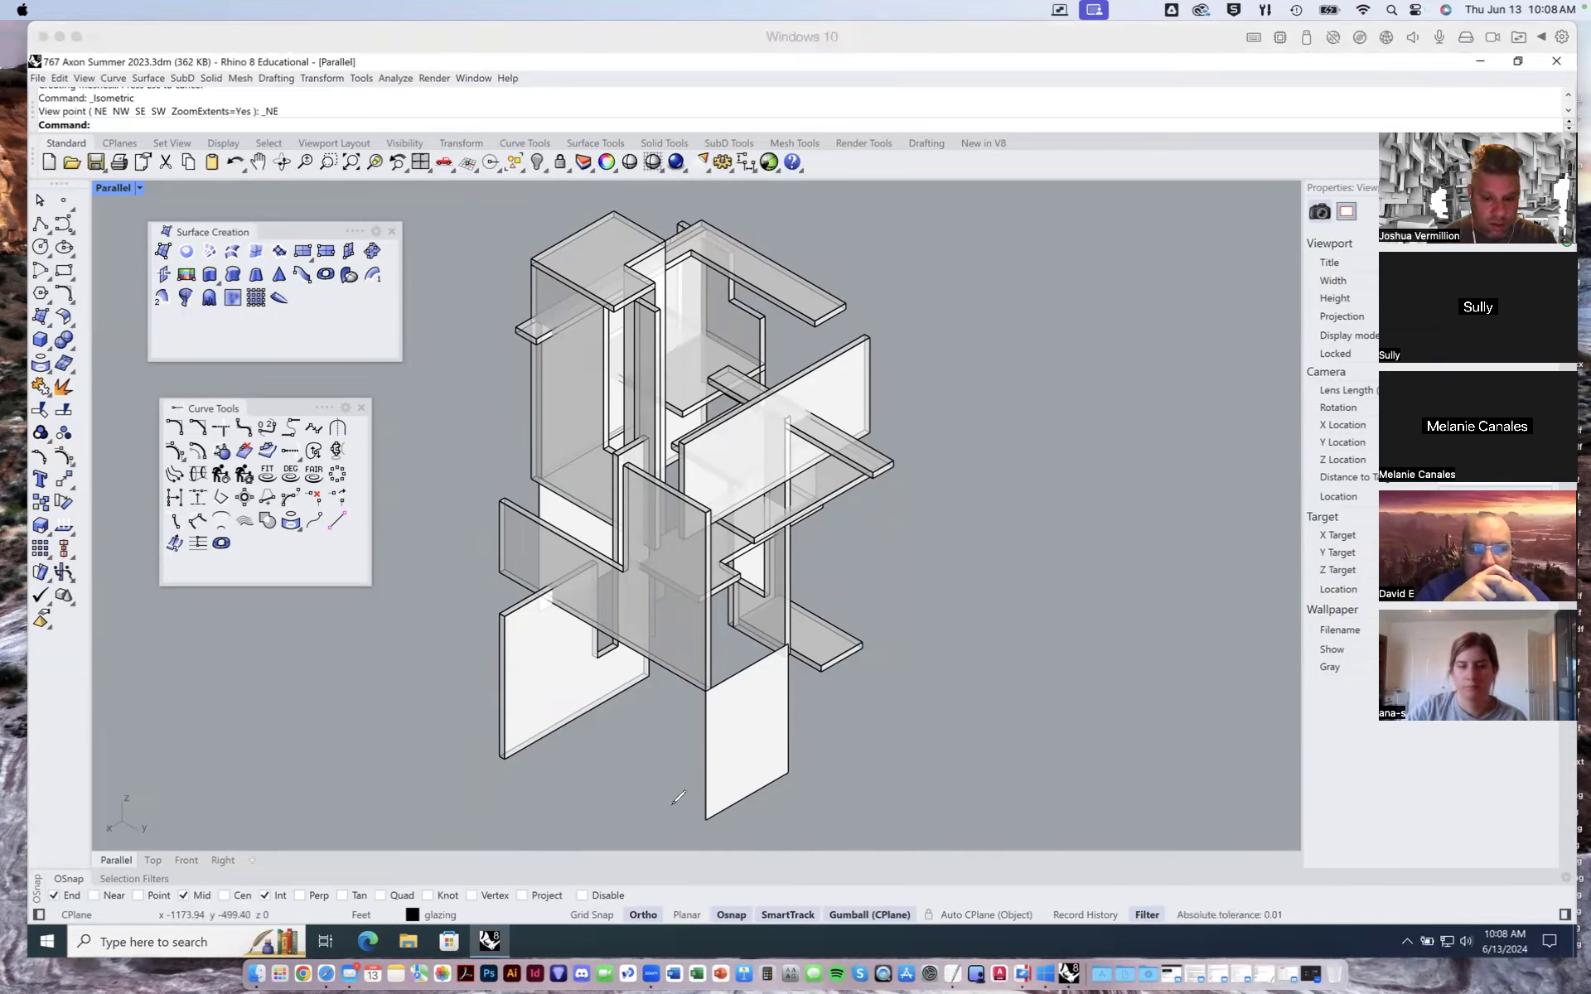
- Annotate the isometric view with a baseline, 30° angle marks at the corners and a horizontal reference line
drag(510, 820, 904, 816)
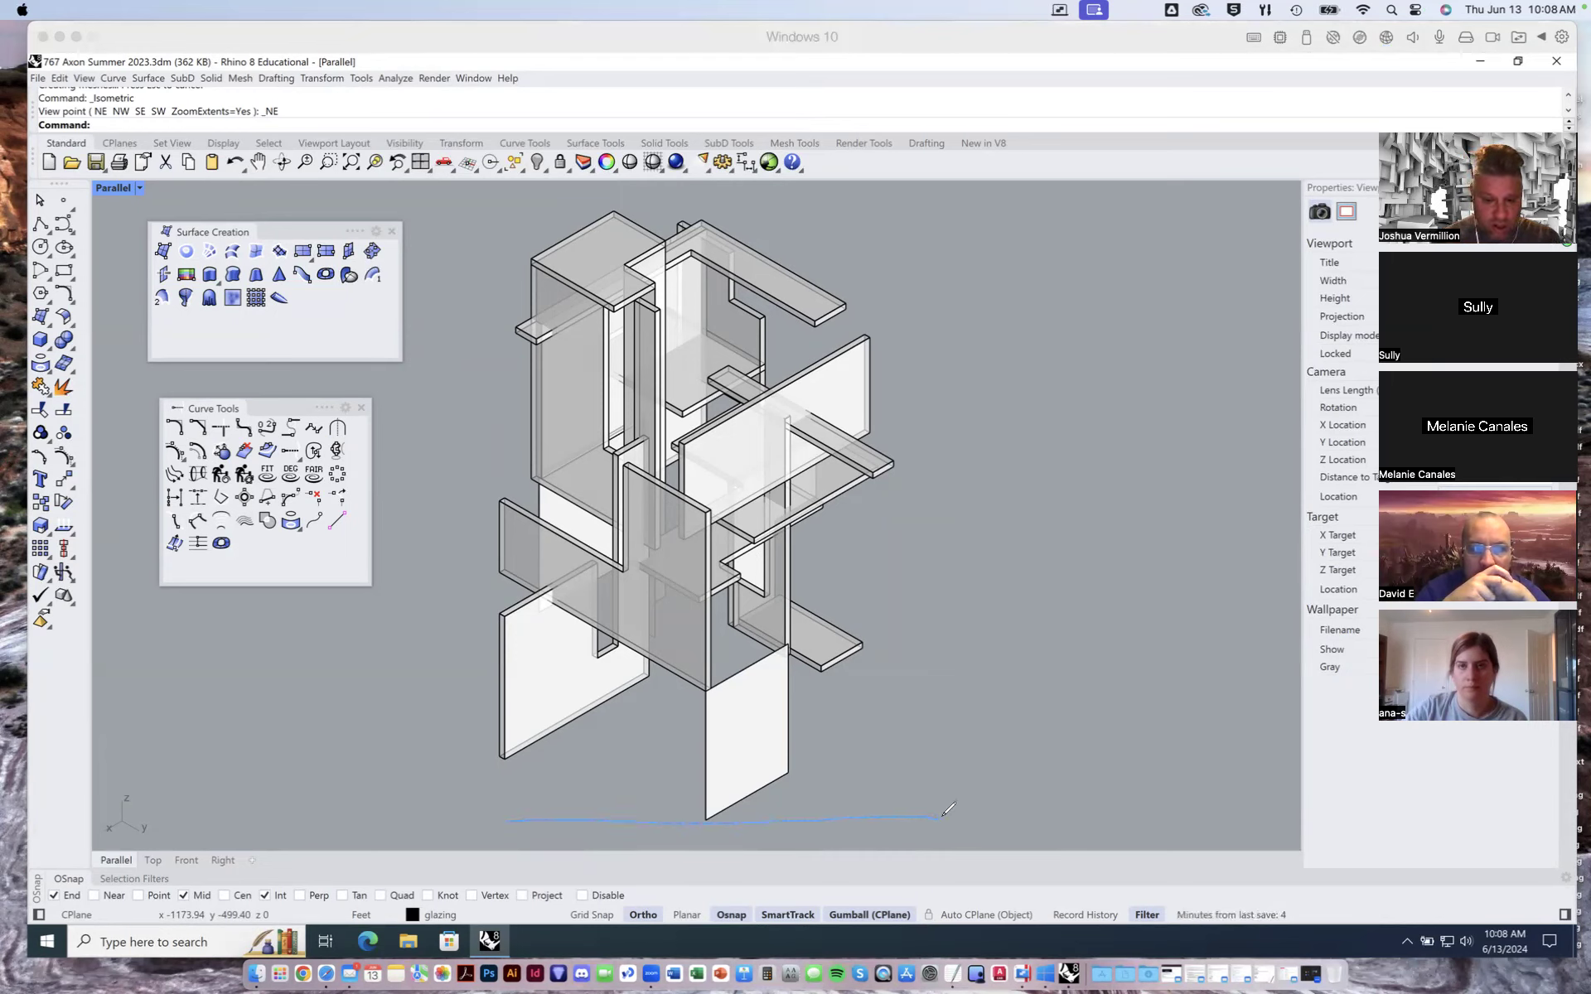
mouse_move(708, 816)
mouse_down()
mouse_move(779, 776)
mouse_move(766, 822)
mouse_up()
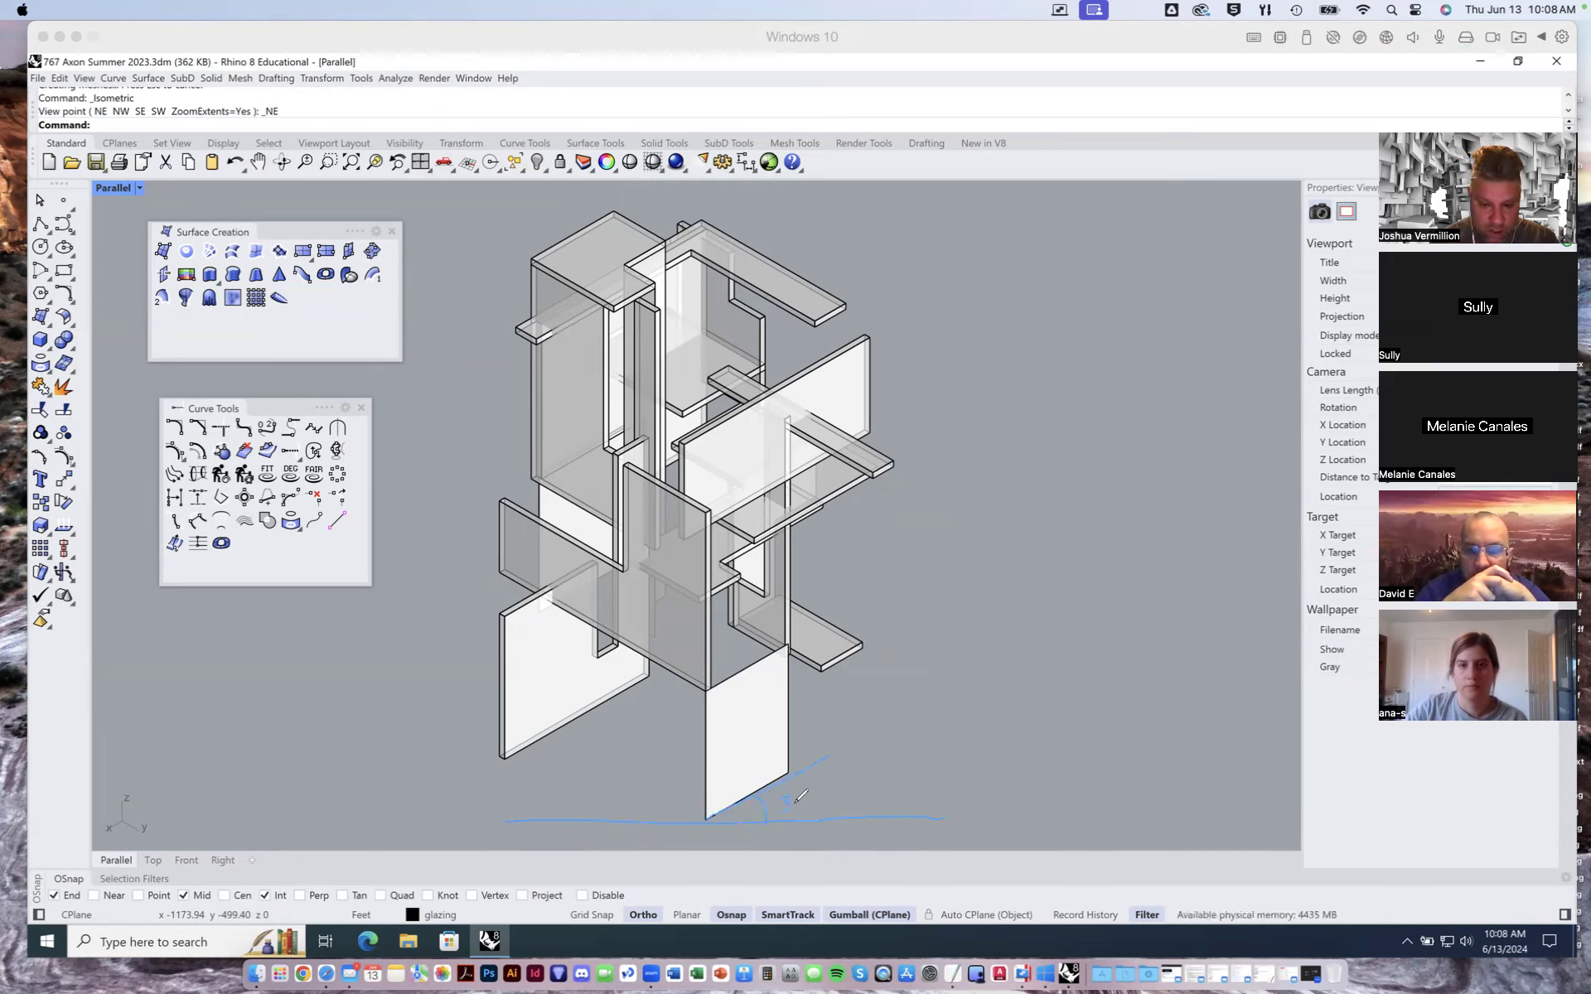
drag(799, 797, 802, 799)
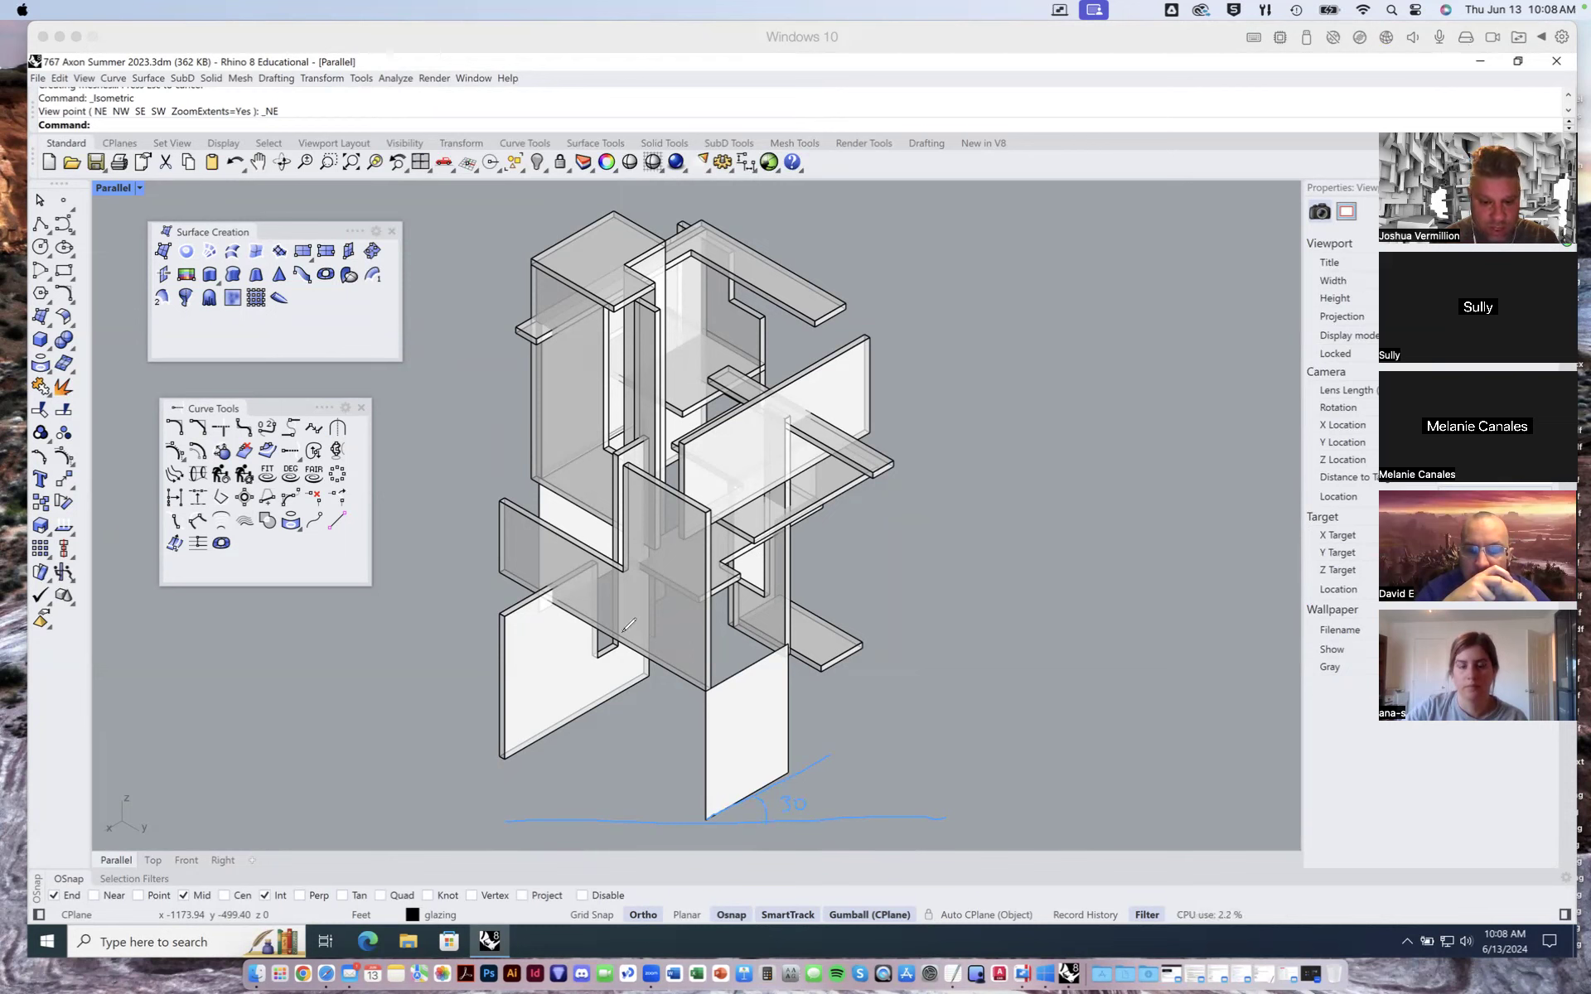
drag(638, 691, 839, 697)
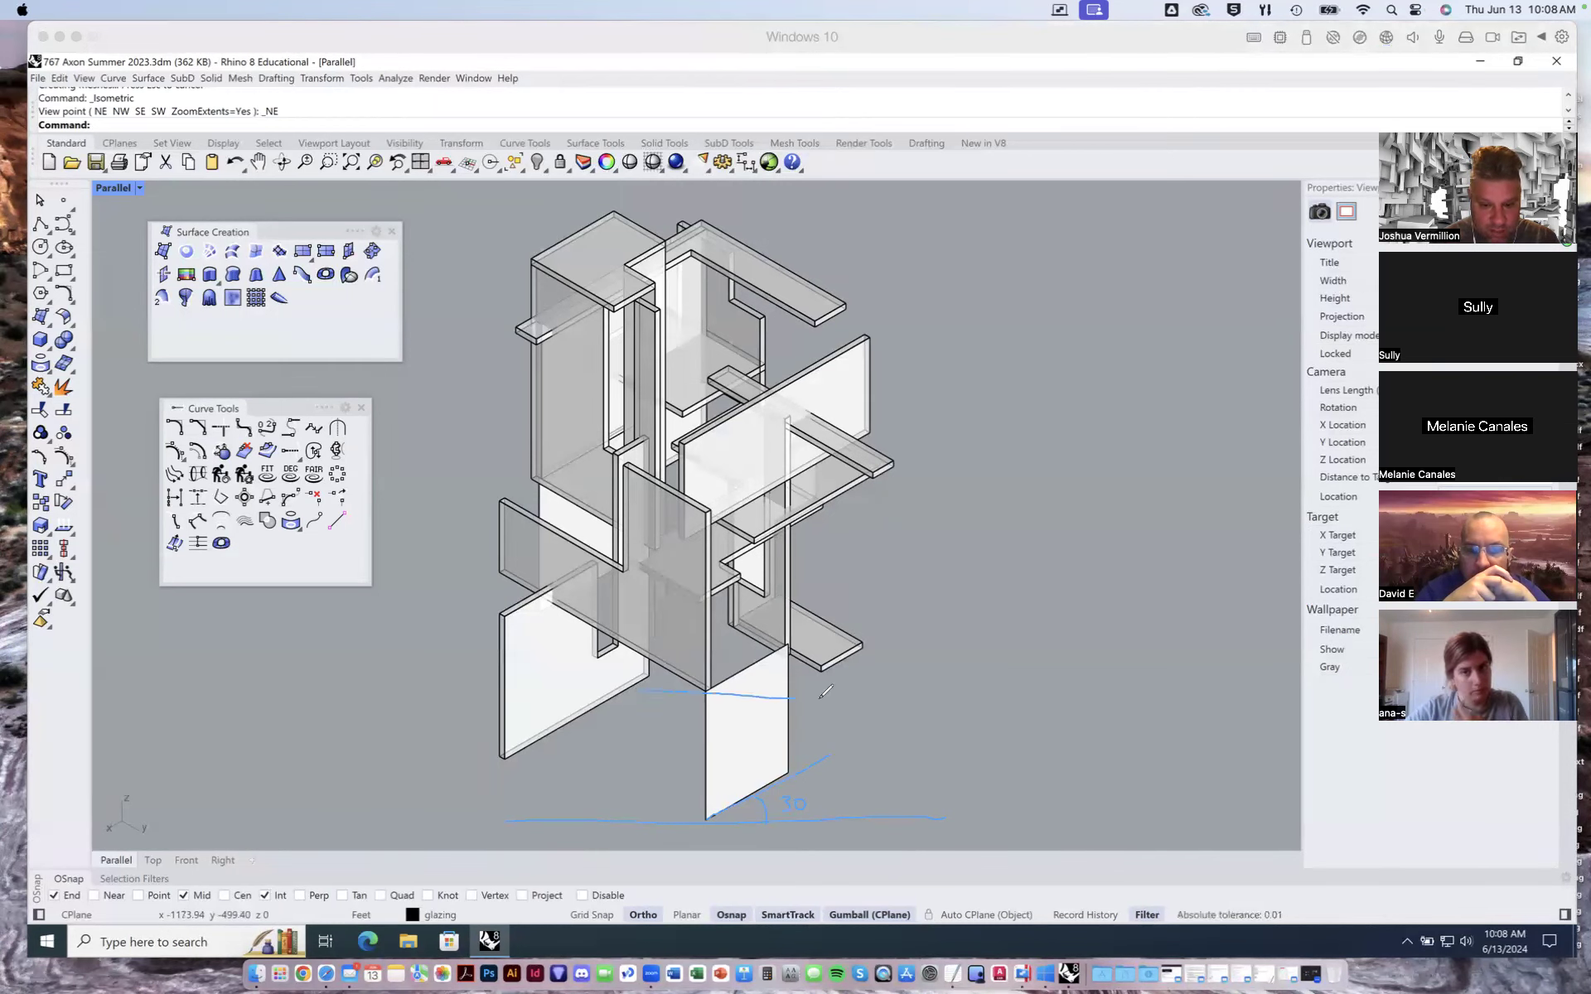
drag(633, 652, 705, 690)
mouse_move(603, 691)
mouse_down()
mouse_move(647, 692)
mouse_move(615, 688)
mouse_move(636, 669)
mouse_up()
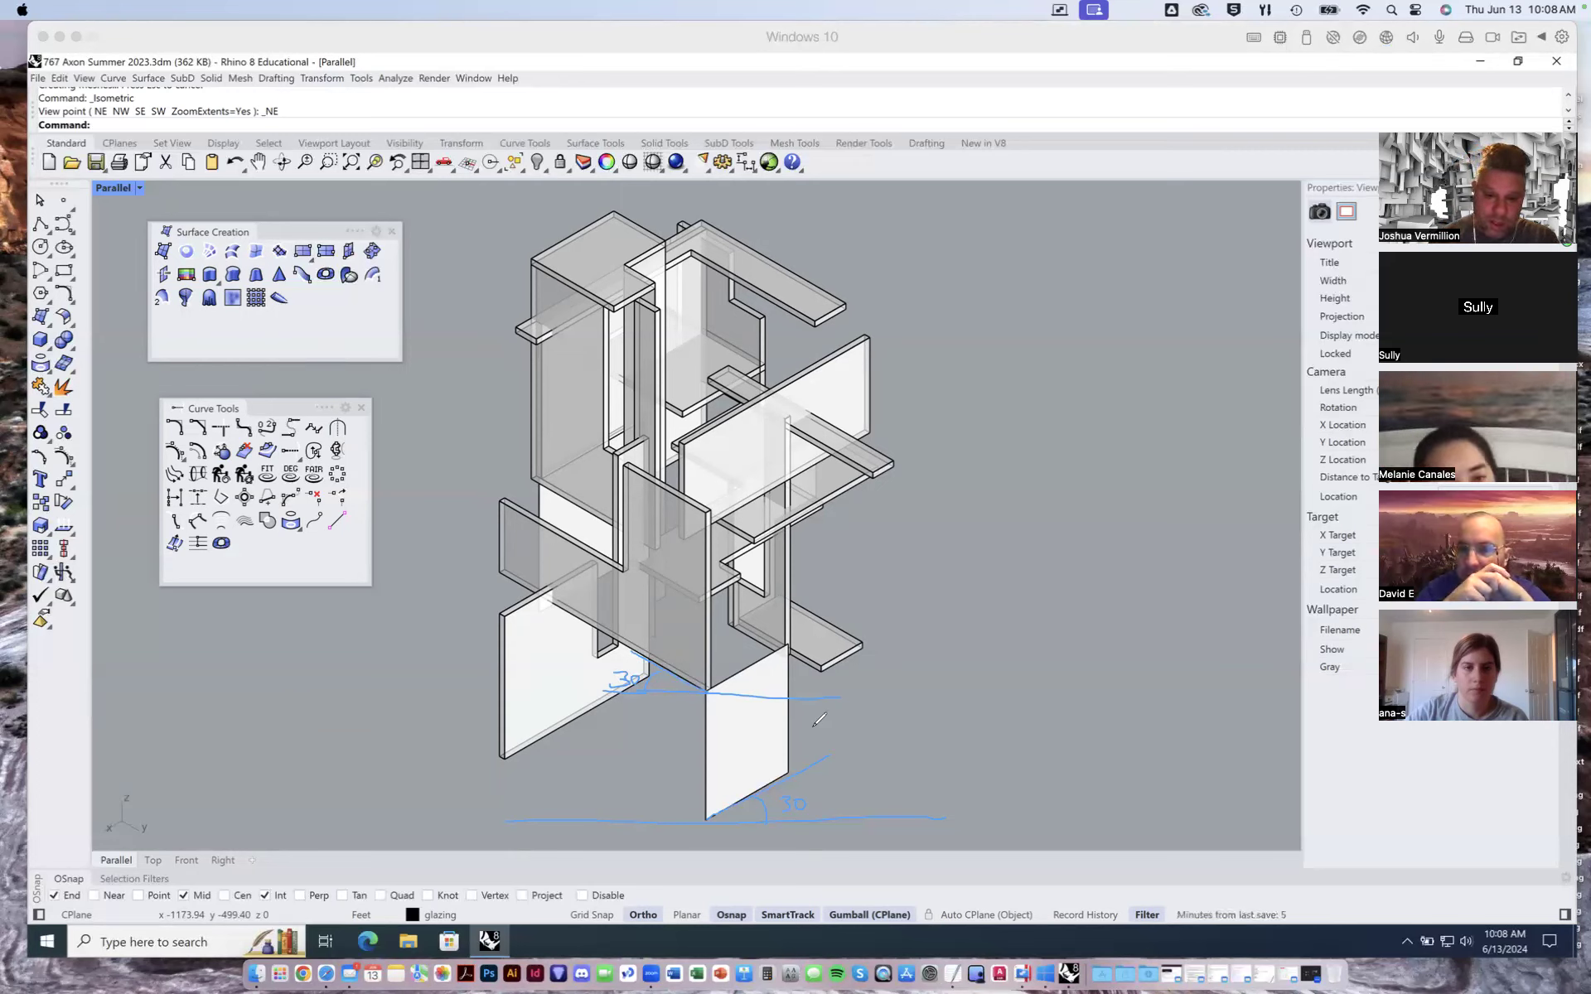
drag(711, 689, 816, 637)
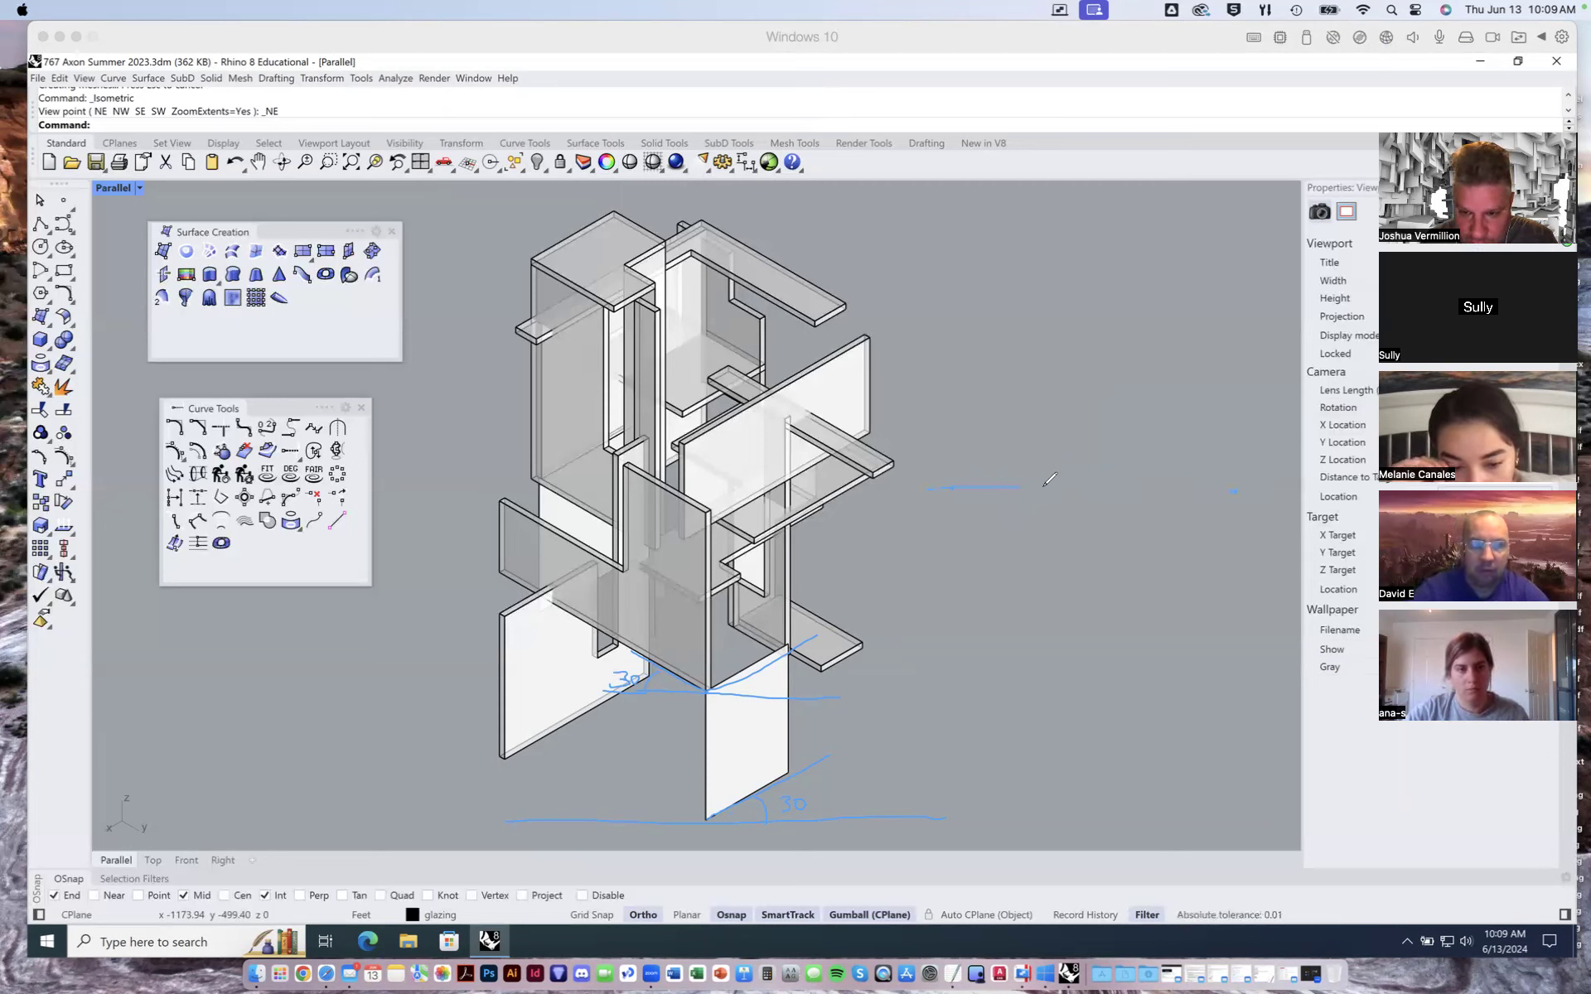
mouse_move(1177, 489)
mouse_down()
mouse_move(1285, 487)
mouse_move(970, 491)
mouse_up()
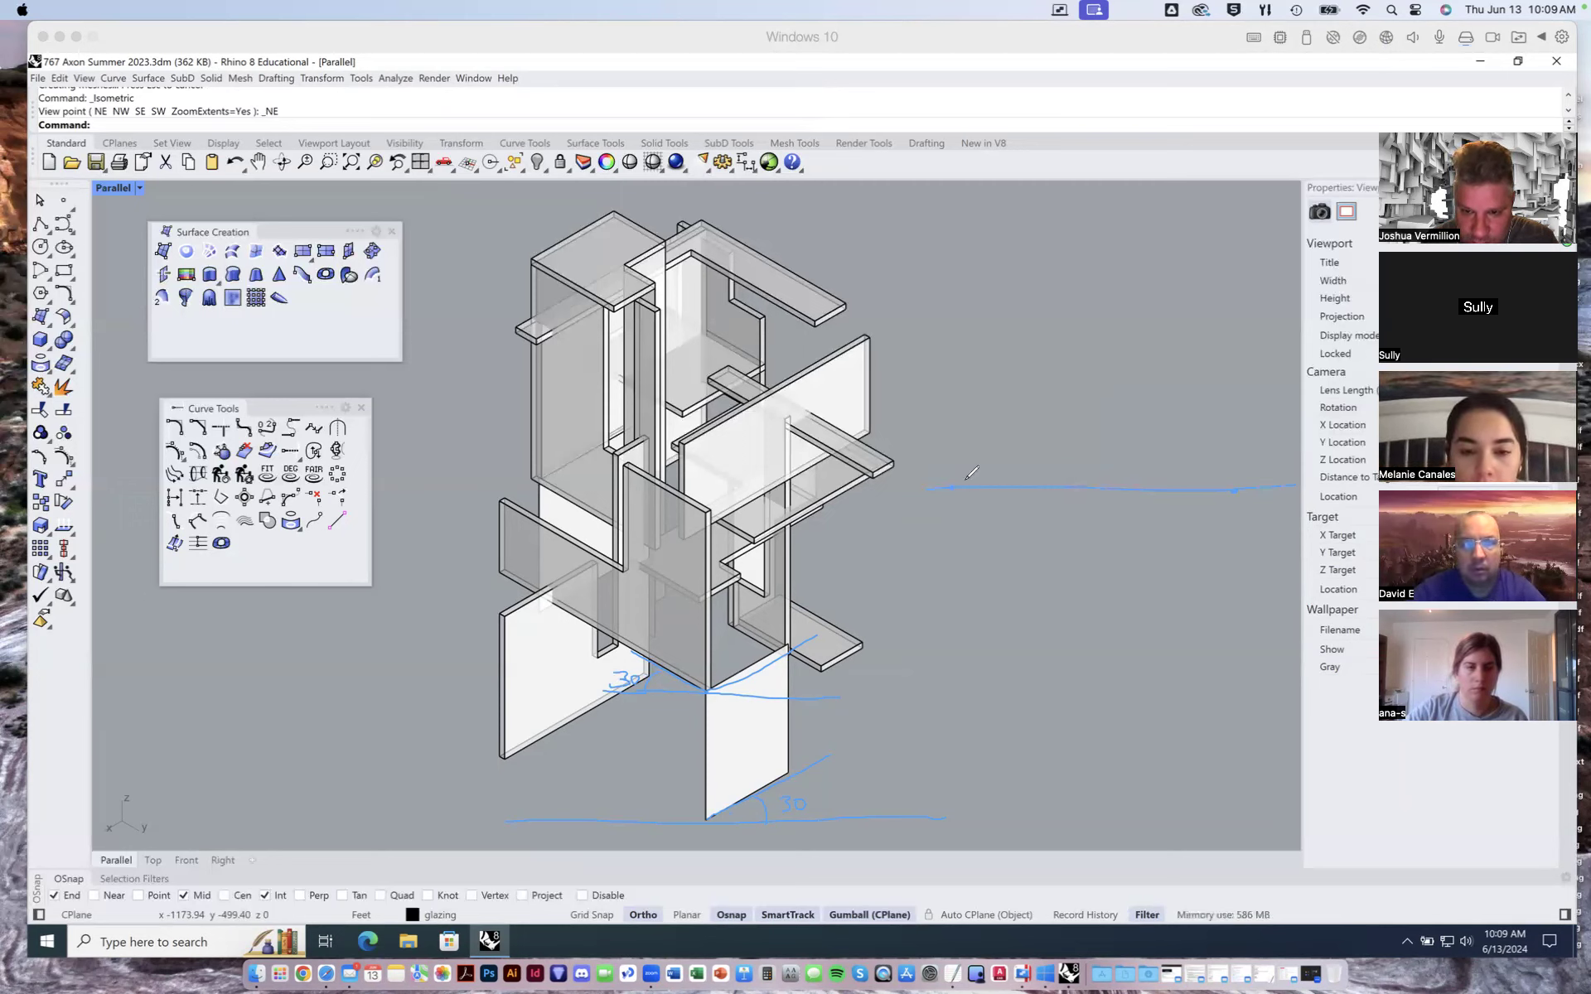
- Sketch a horizontal axis with an isometric diamond diagram beside the model
mouse_move(955, 486)
mouse_down()
mouse_move(1127, 419)
mouse_move(1234, 489)
mouse_up()
mouse_move(955, 489)
mouse_down()
mouse_move(1136, 543)
mouse_move(1235, 490)
mouse_up()
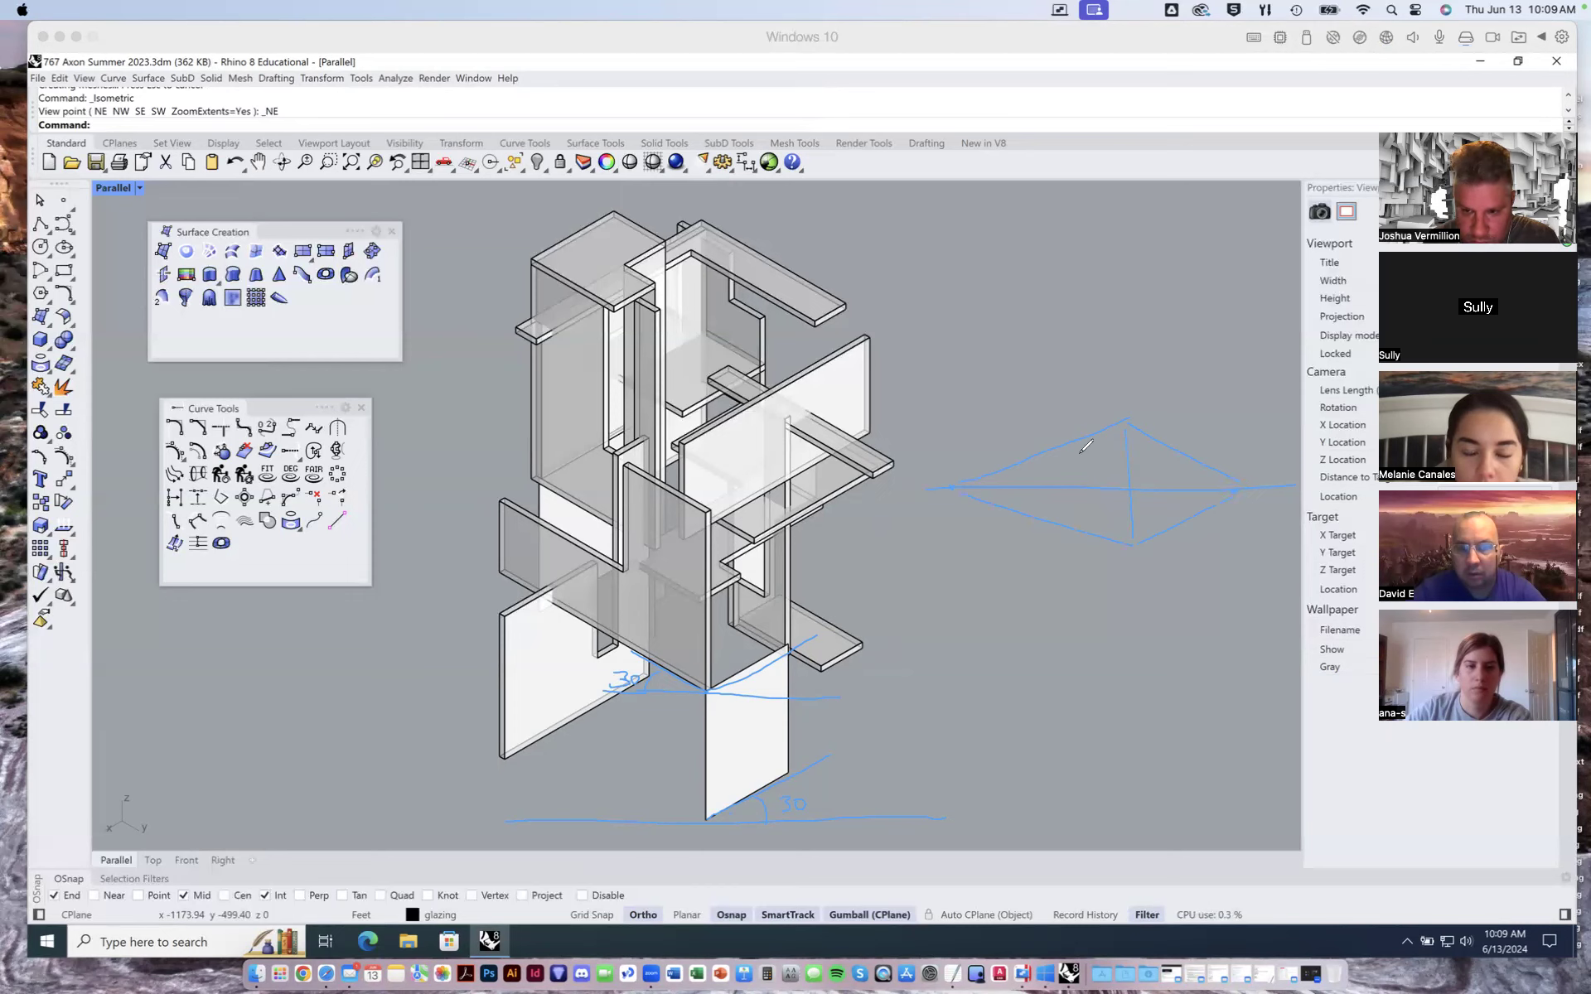
drag(1079, 500, 1080, 531)
drag(1169, 449, 1178, 525)
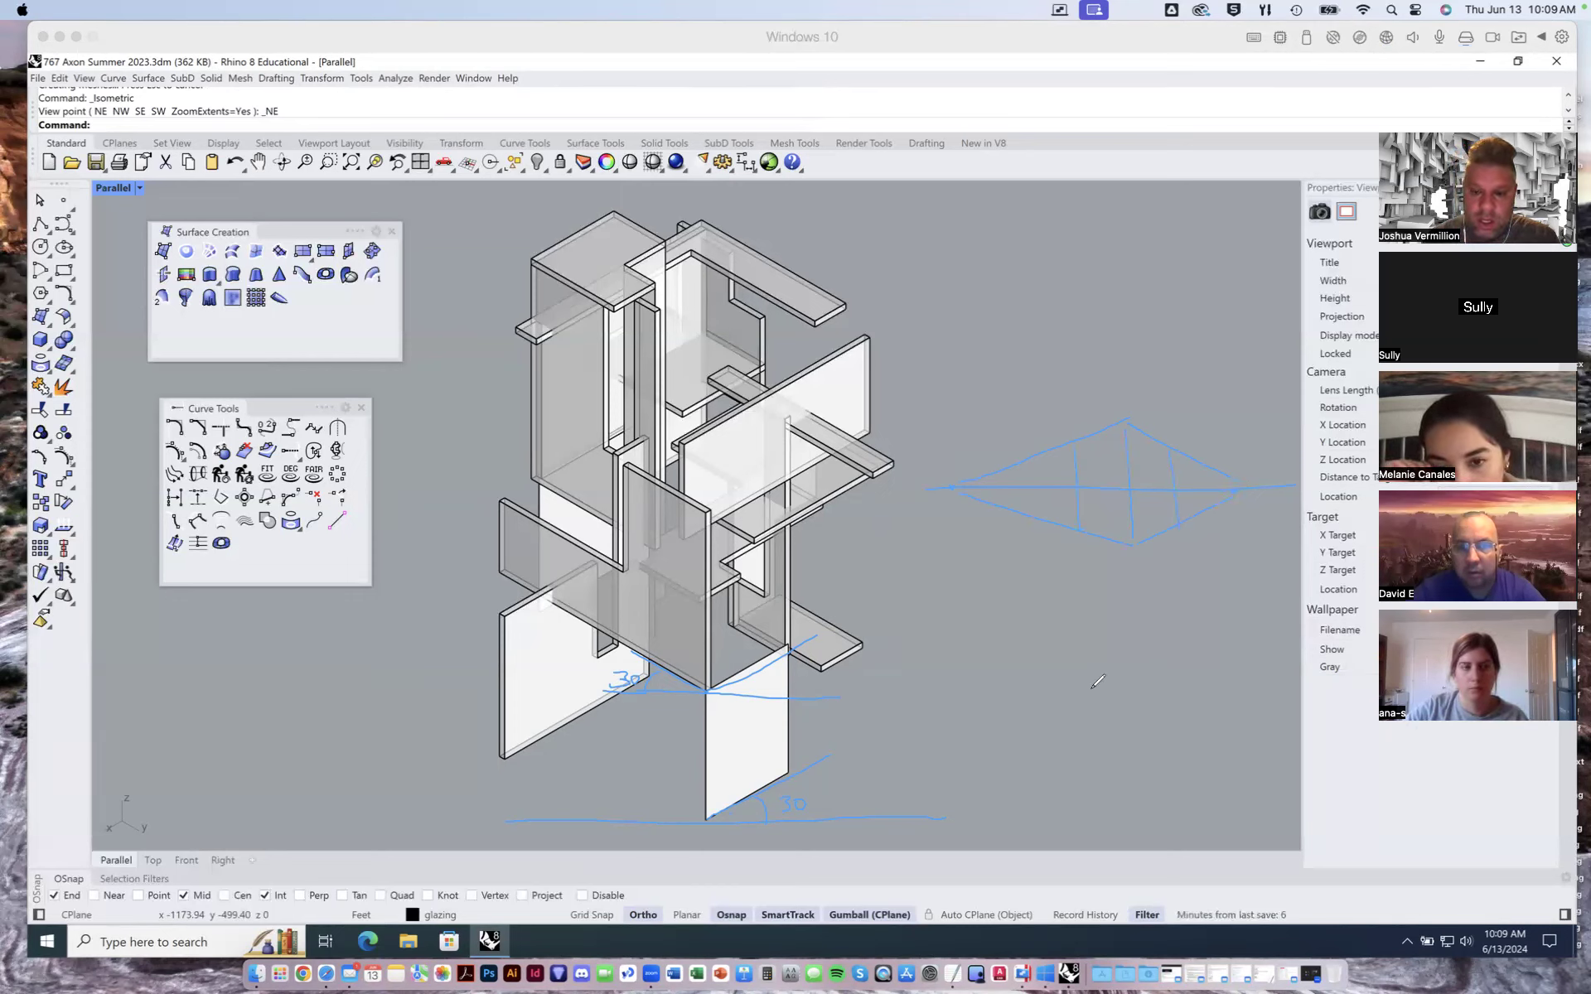
- Sketch two small isometric cubes below the diamond diagram
drag(1047, 653, 1101, 688)
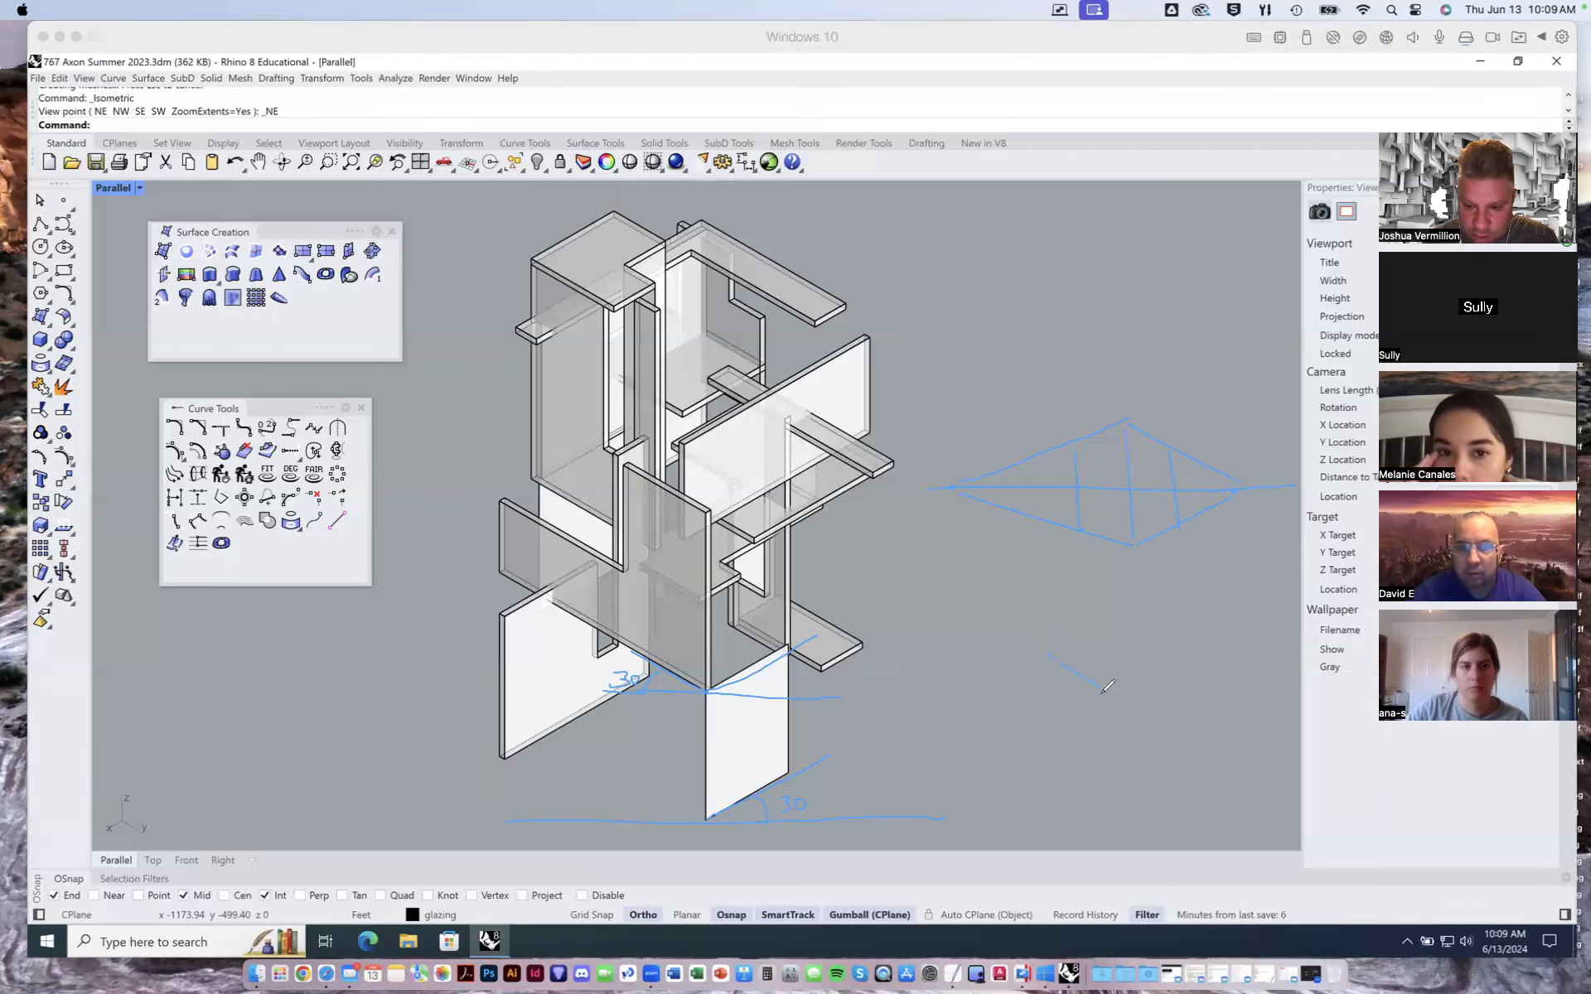
drag(1042, 745, 1107, 777)
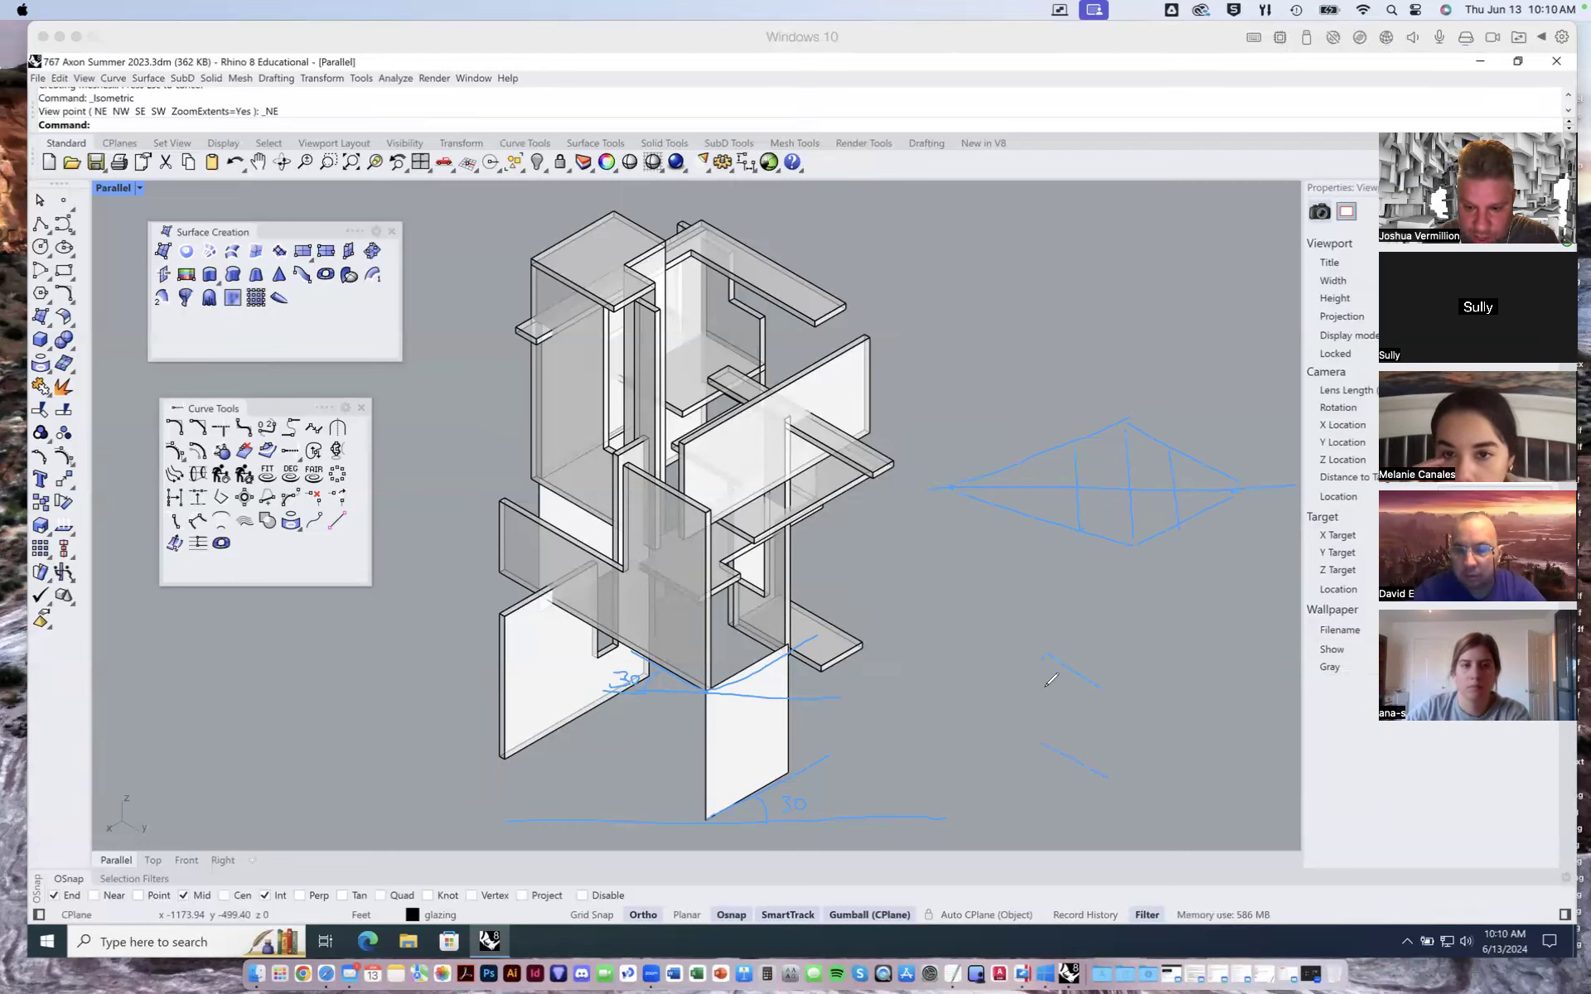
mouse_move(1108, 753)
mouse_down()
mouse_move(1109, 769)
mouse_move(1132, 763)
mouse_up()
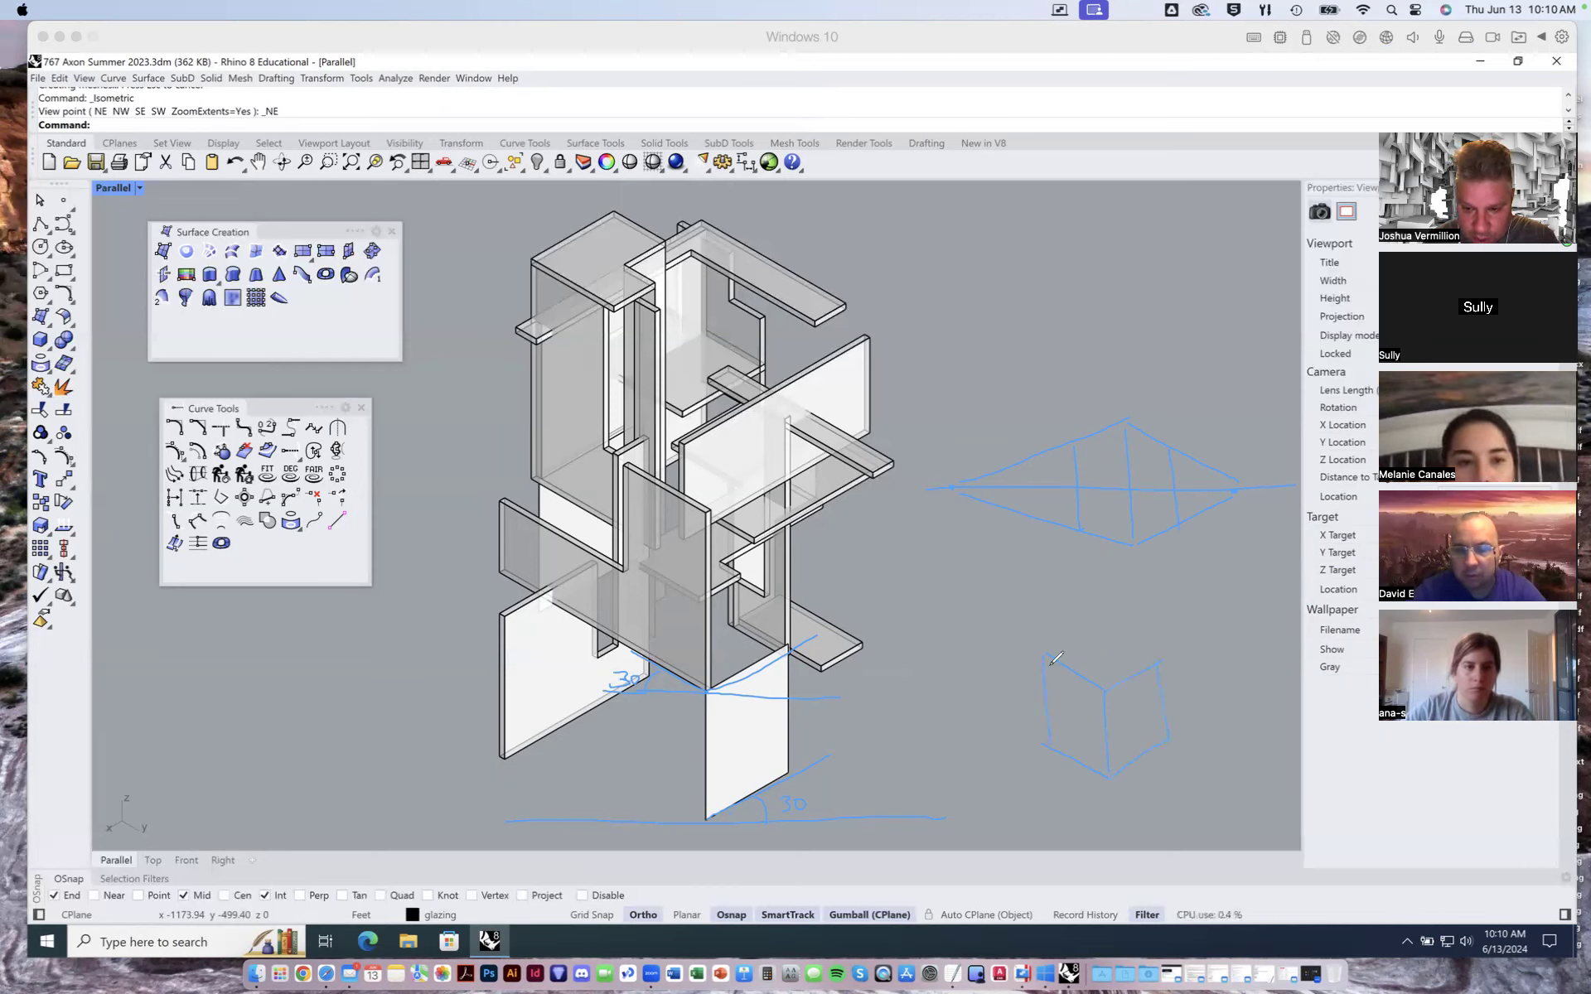
drag(1156, 654, 1100, 635)
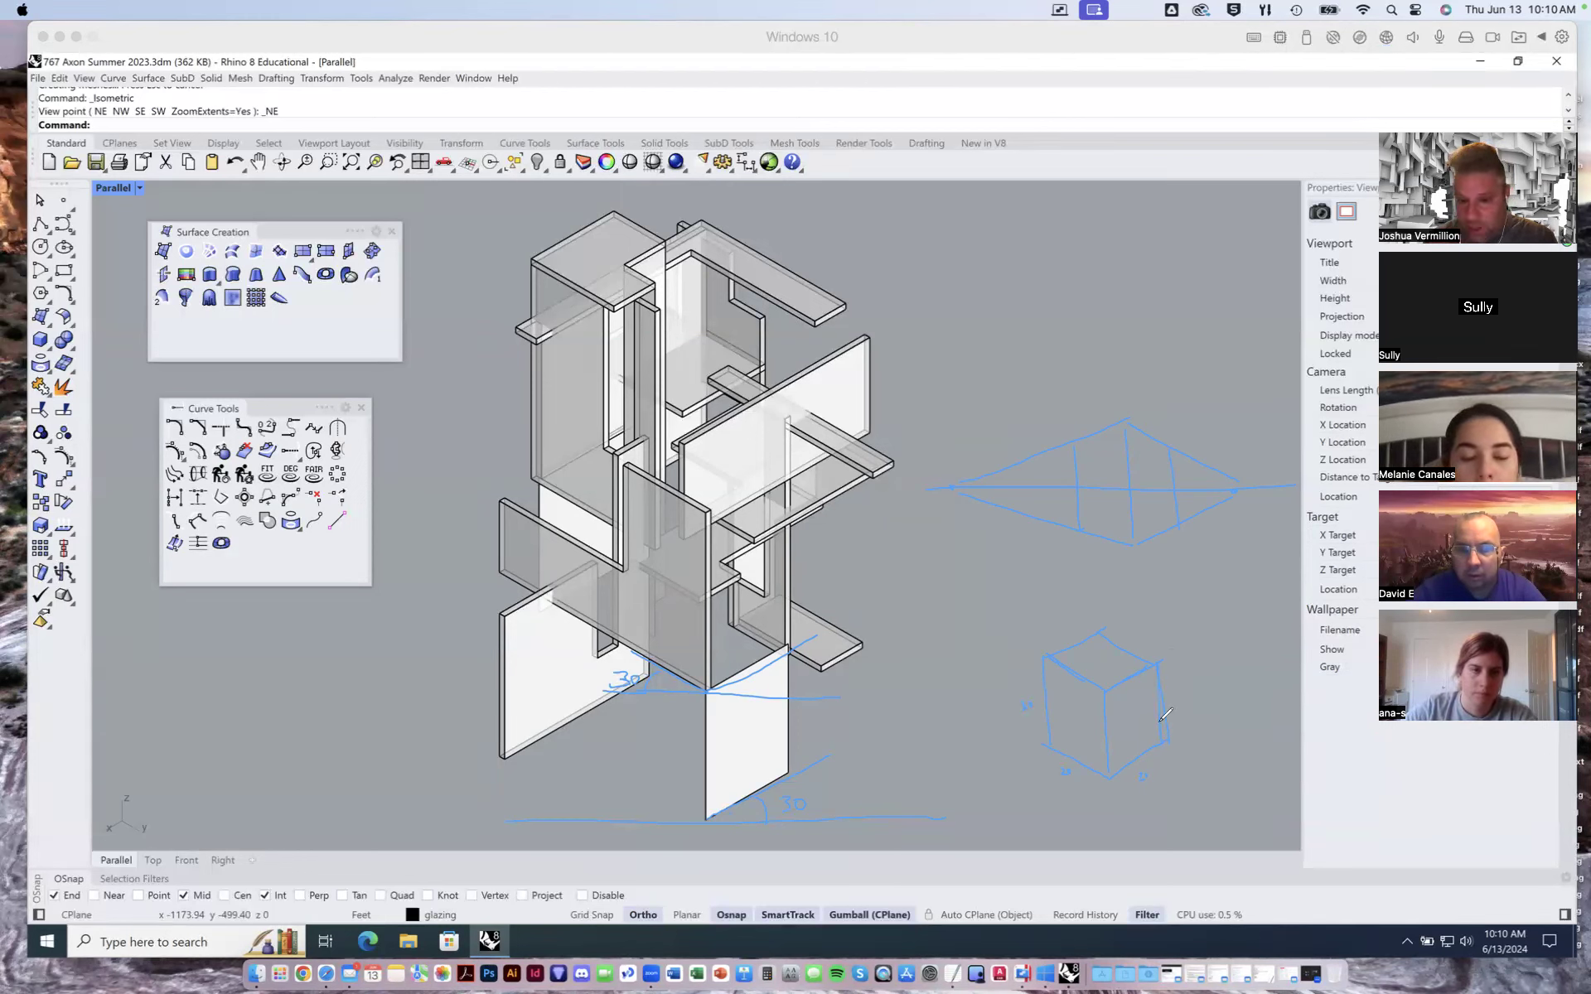
mouse_move(1195, 643)
mouse_down()
mouse_move(1208, 723)
mouse_move(1180, 715)
mouse_up()
mouse_move(1150, 620)
mouse_down()
mouse_move(1230, 604)
mouse_move(1202, 642)
mouse_move(1245, 617)
mouse_move(1243, 704)
mouse_up()
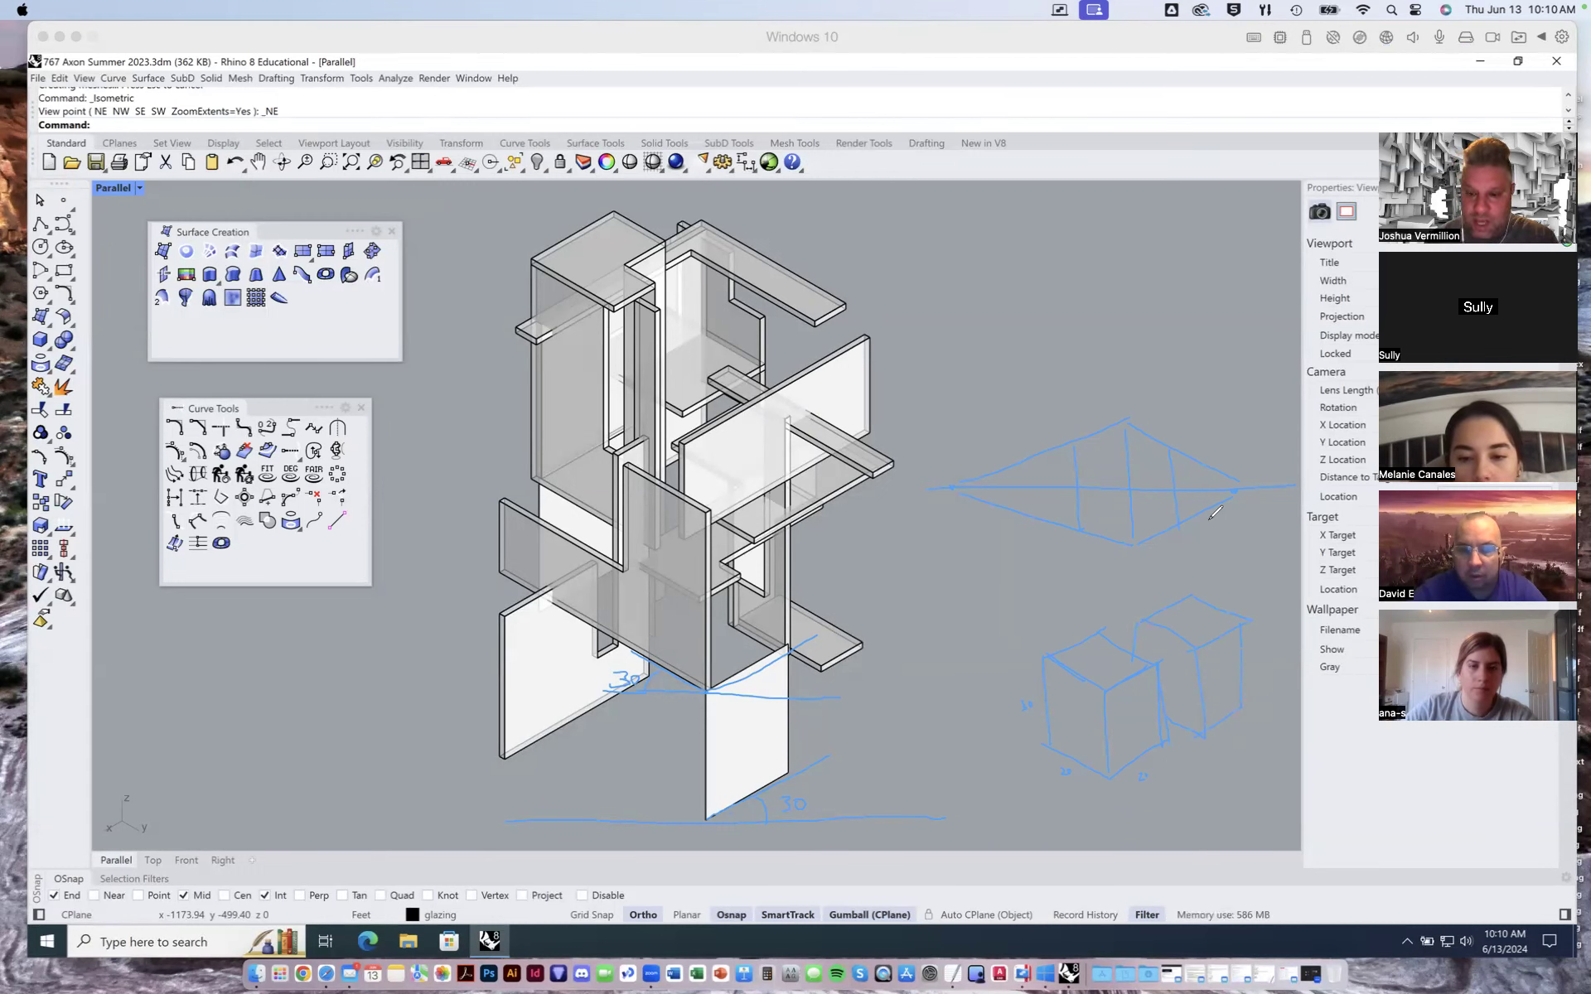
- Add a stroke inside the diamond and clear all drawn annotations from the view
drag(1203, 464, 1206, 500)
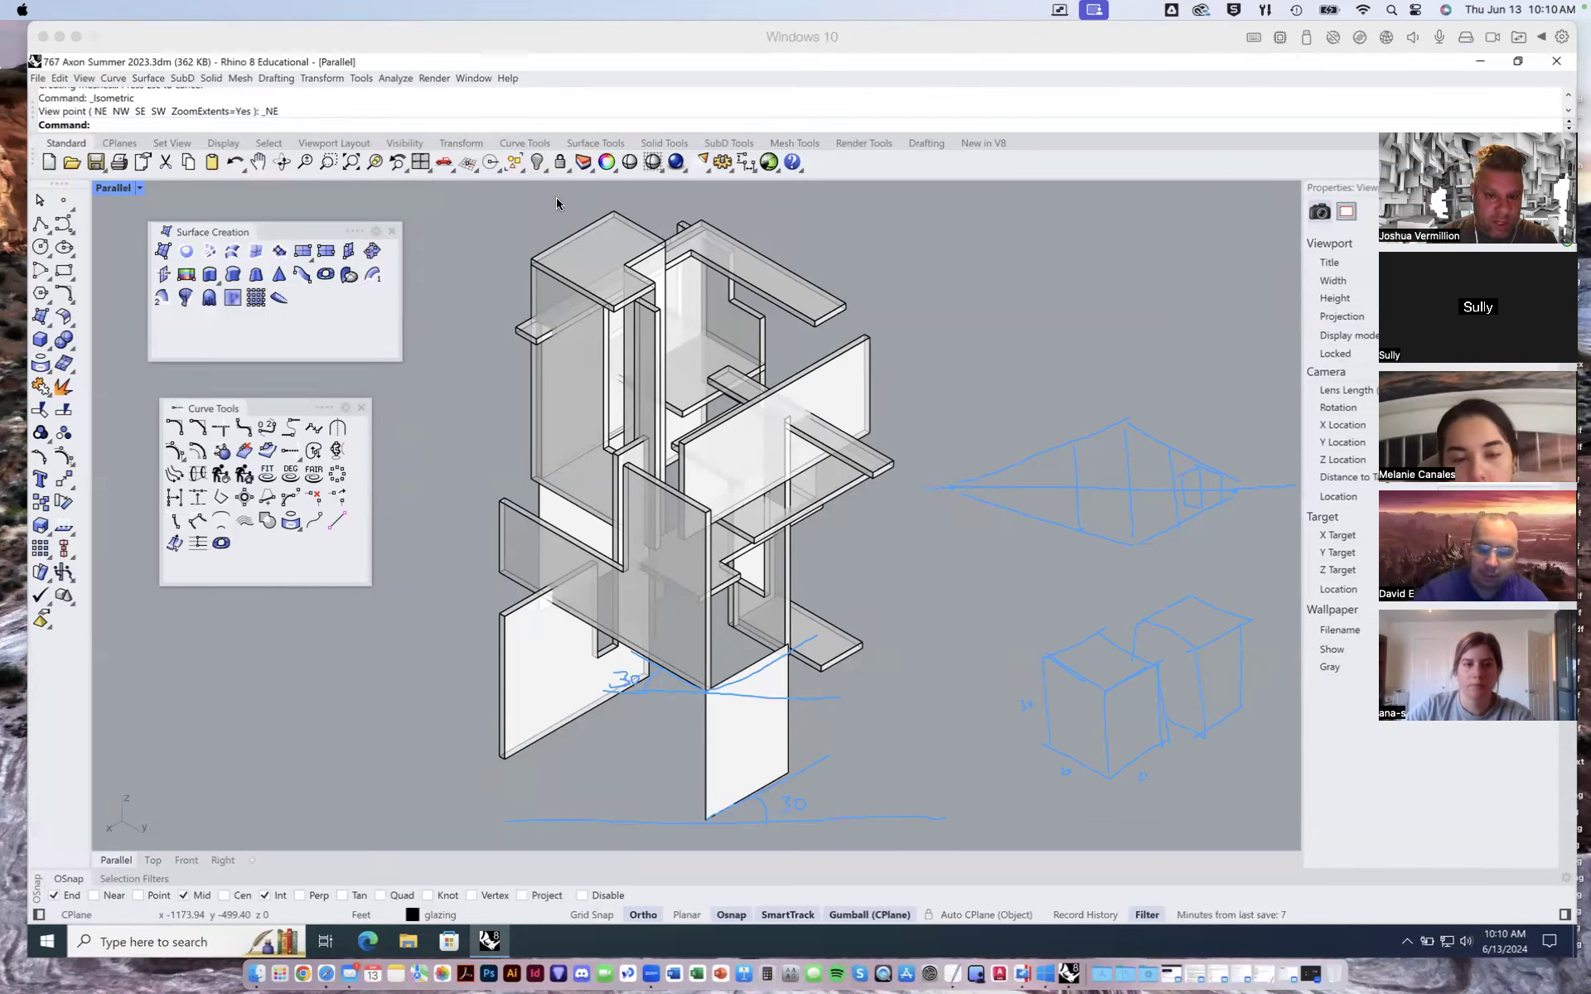
click(463, 233)
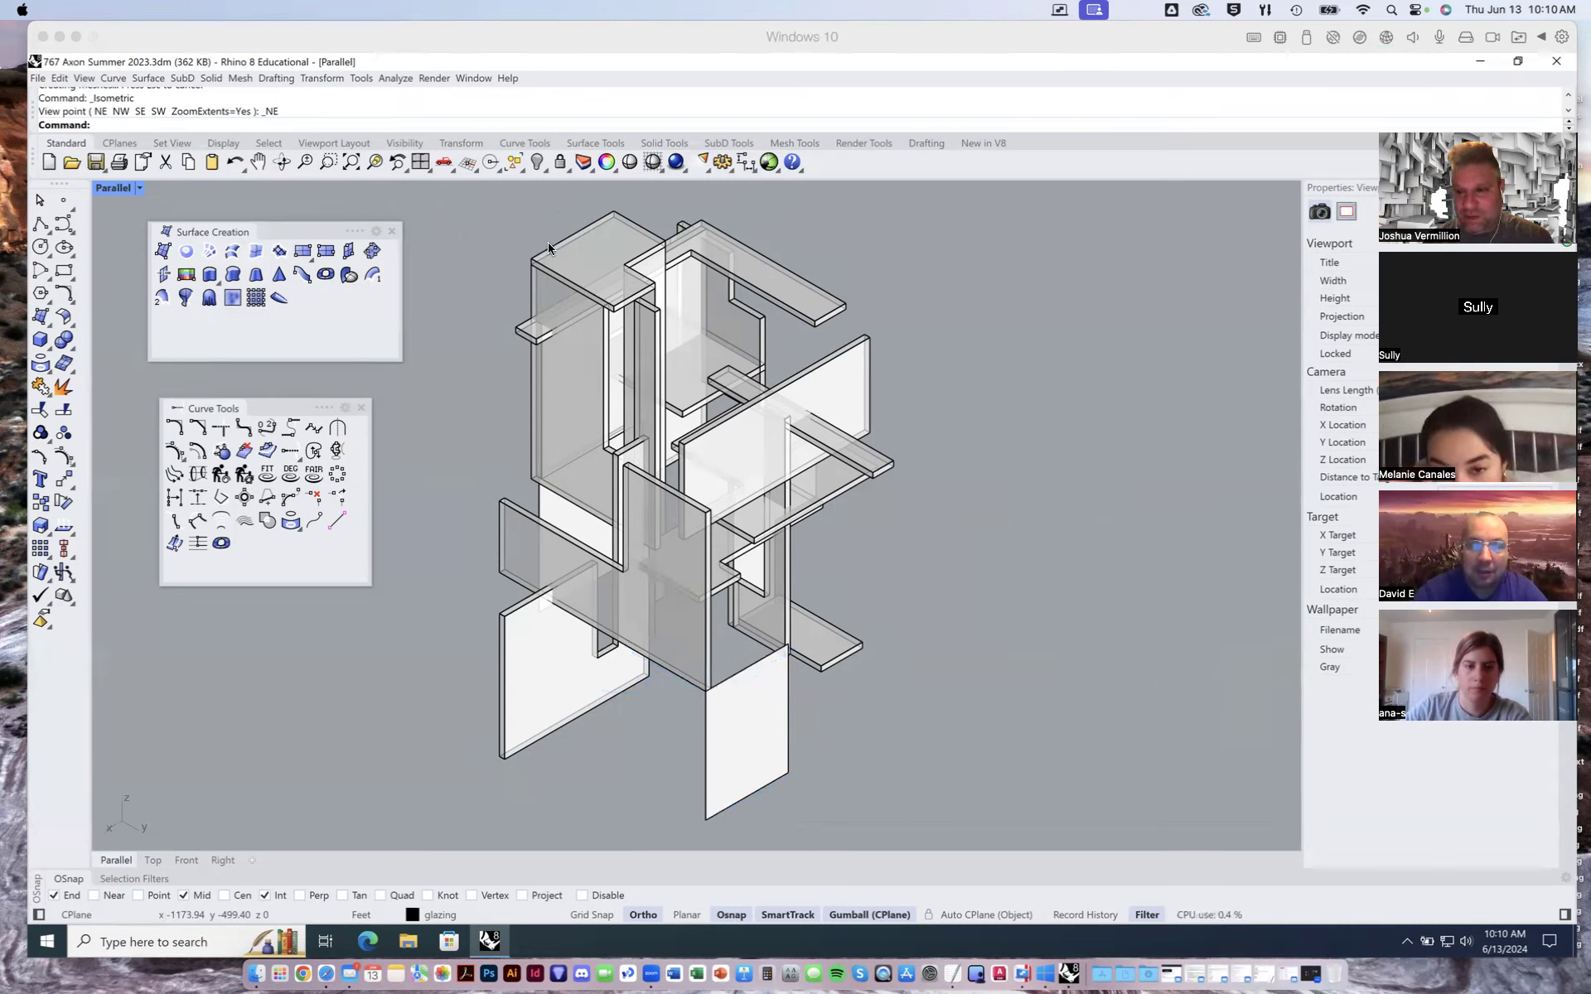
- Switch the viewport to the NW isometric view
click(139, 188)
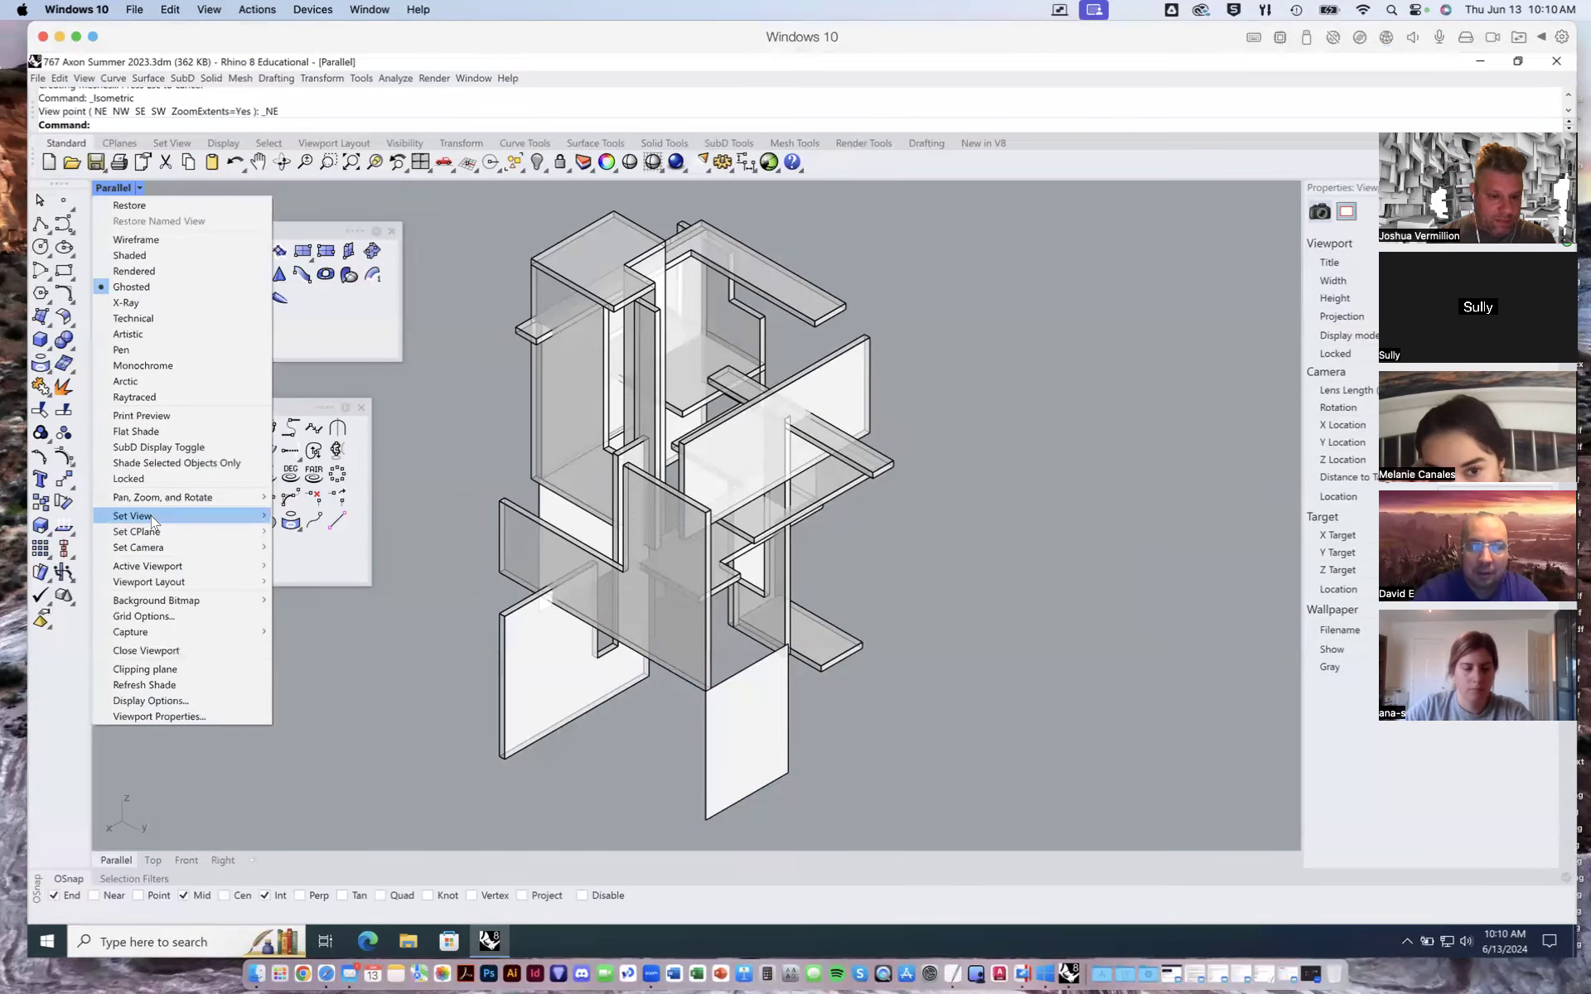
mouse_move(154, 520)
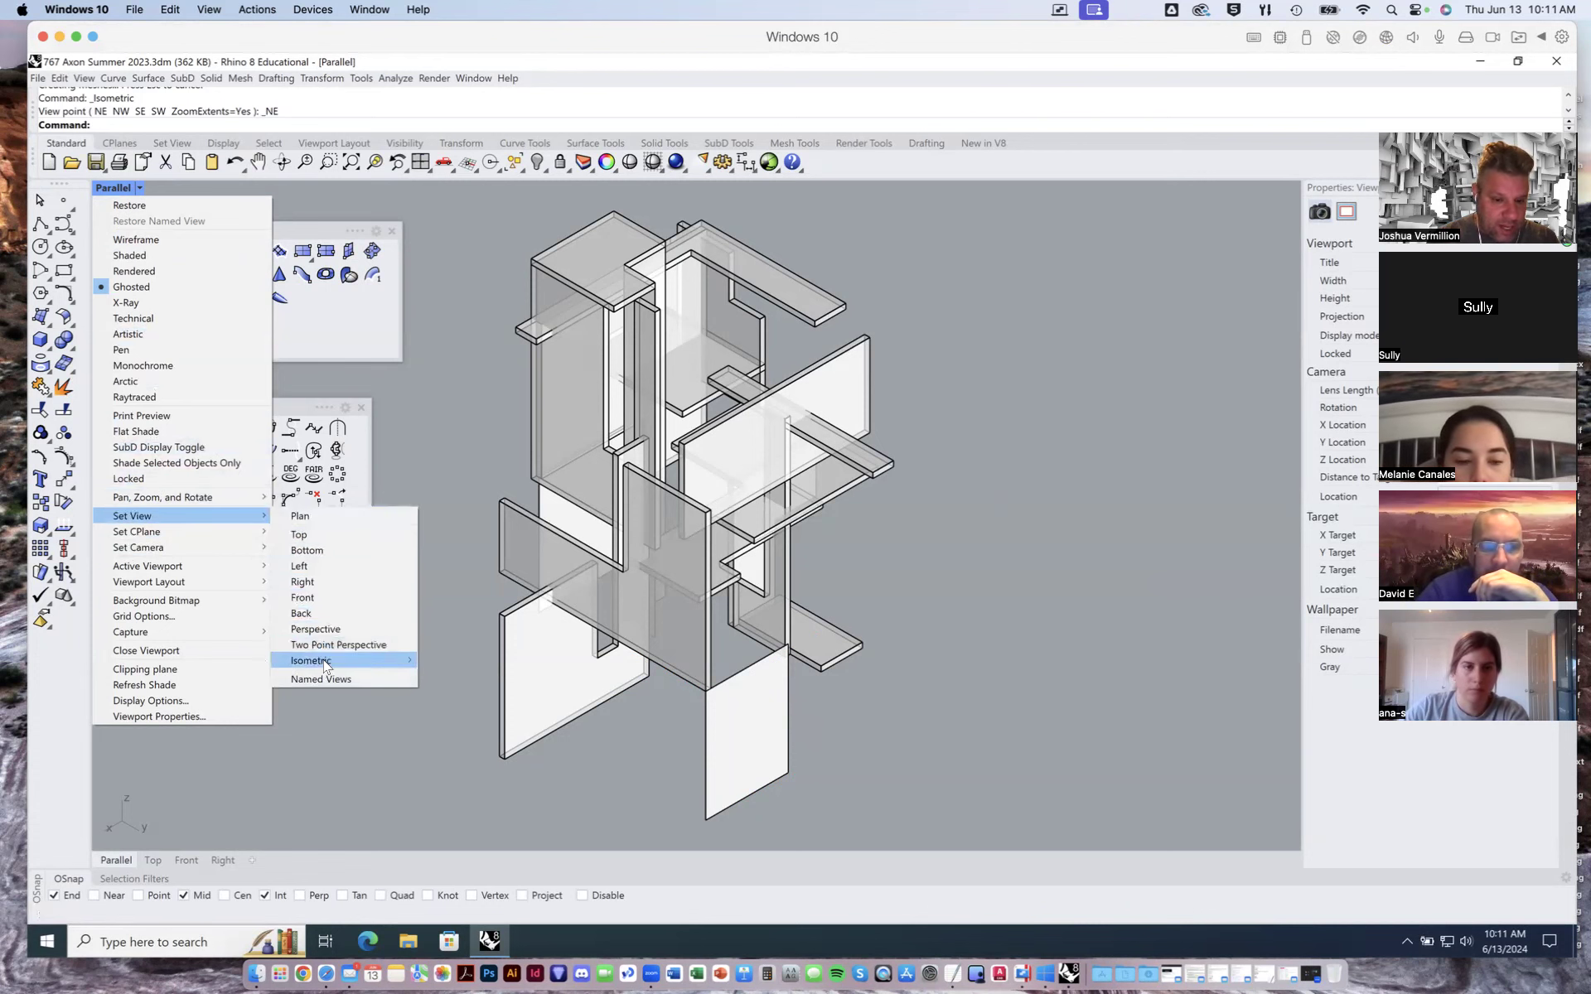
mouse_move(330, 663)
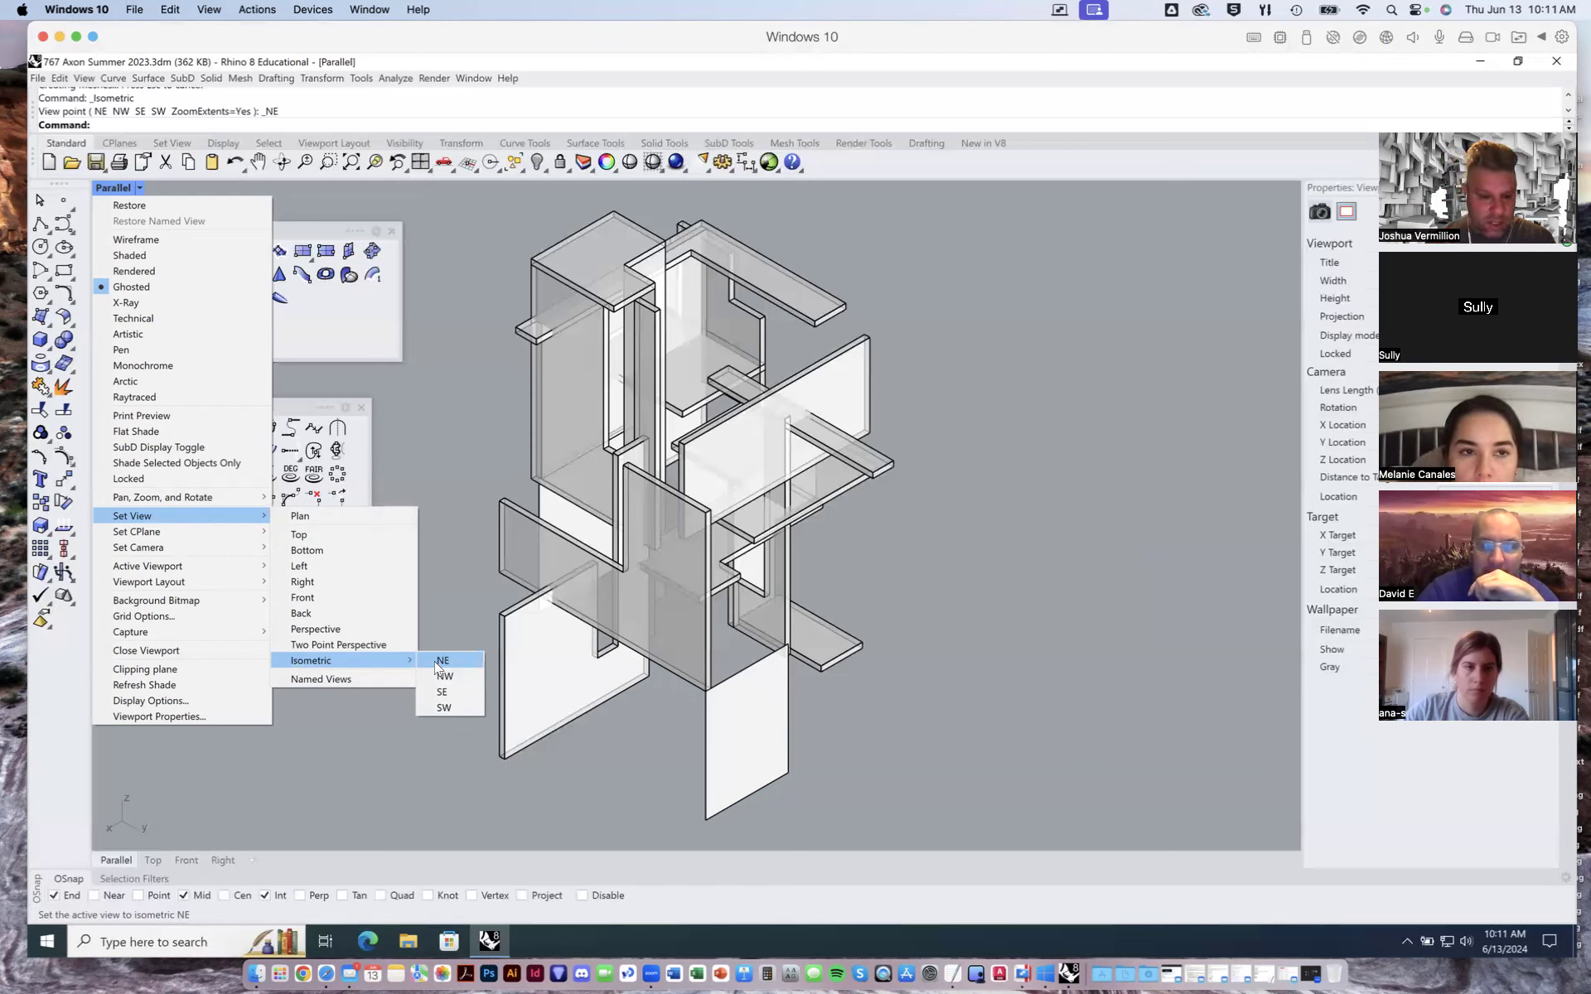
click(442, 678)
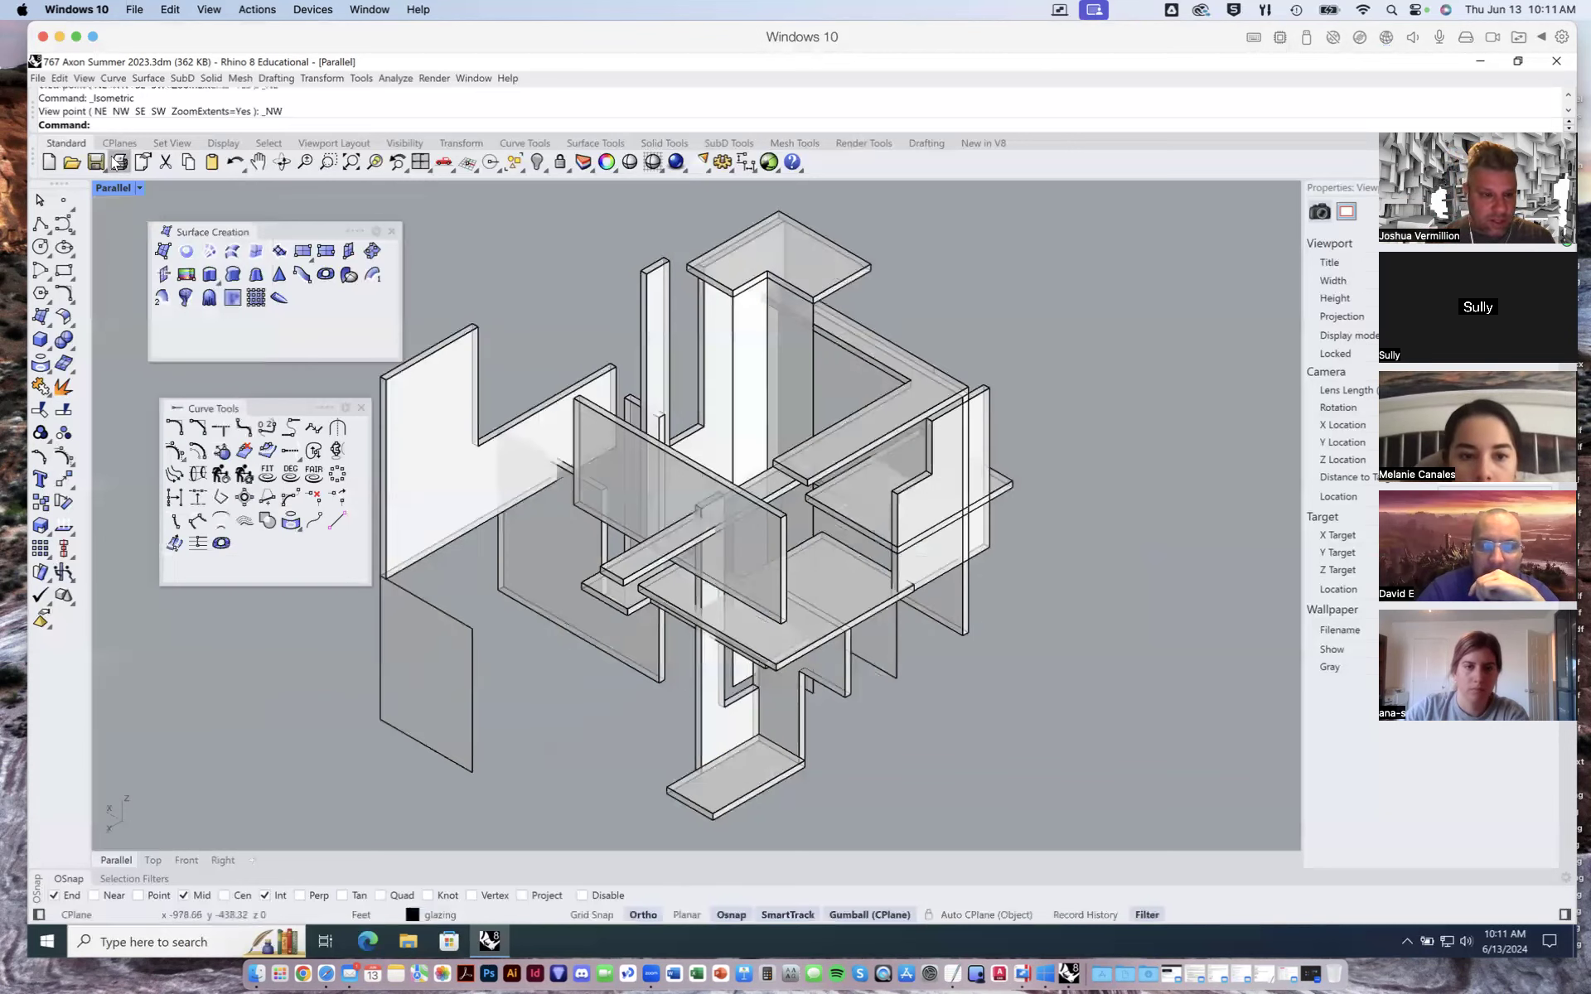
- Switch the viewport to the SE isometric view, then to the SW isometric view
click(138, 187)
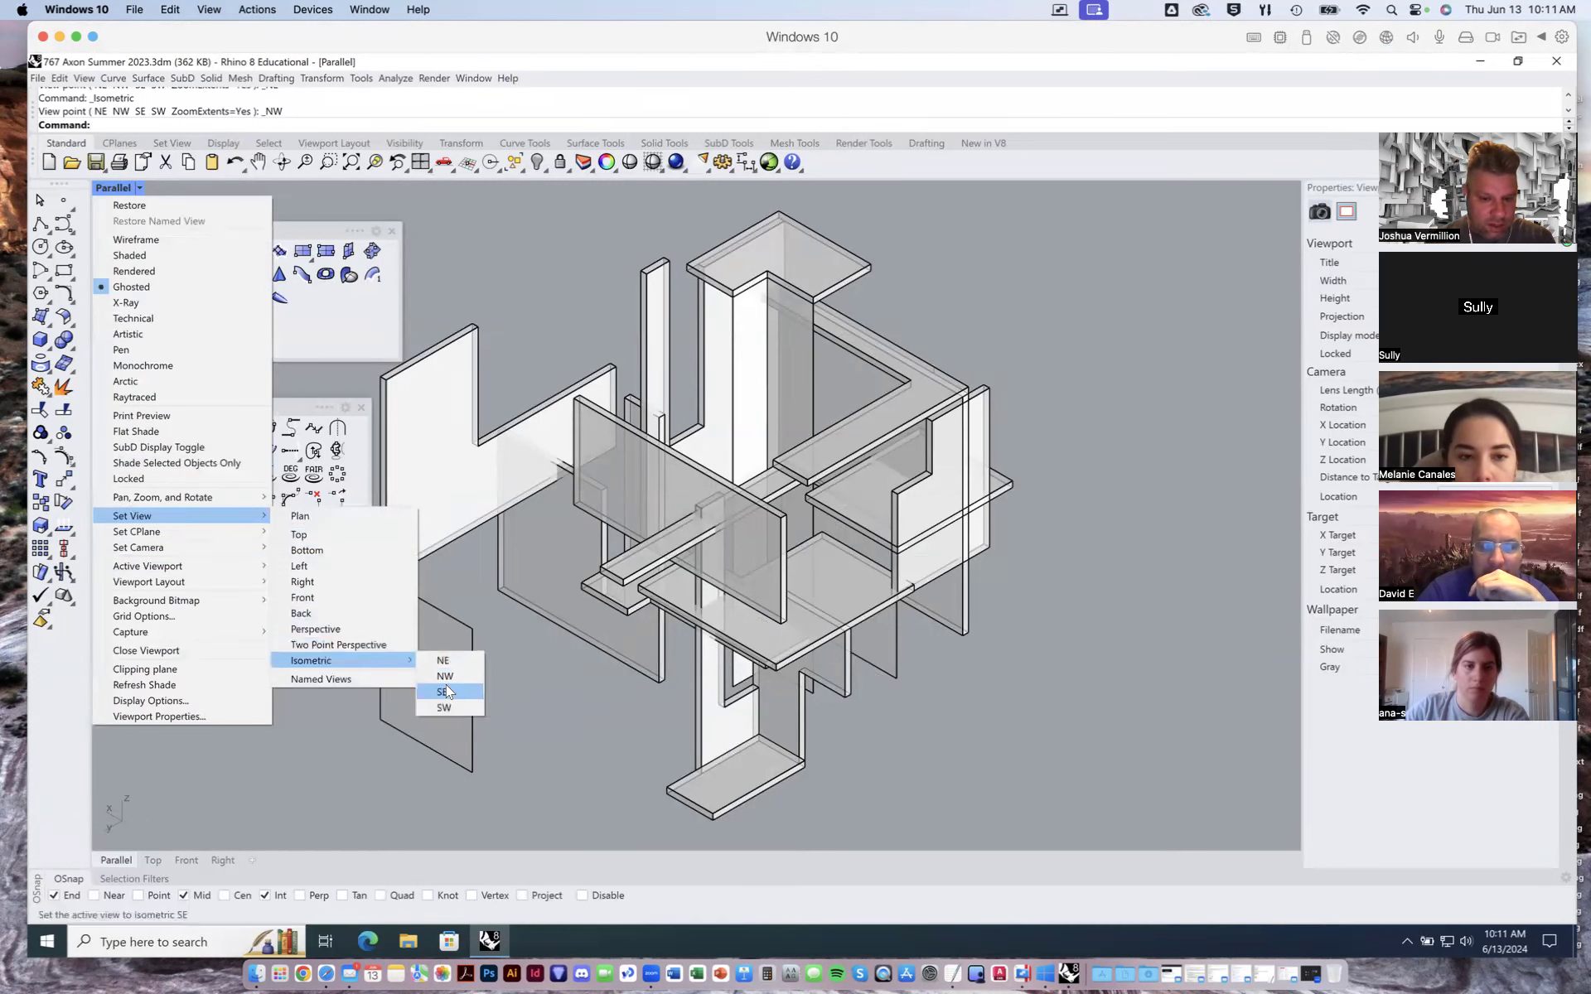
click(443, 695)
click(136, 189)
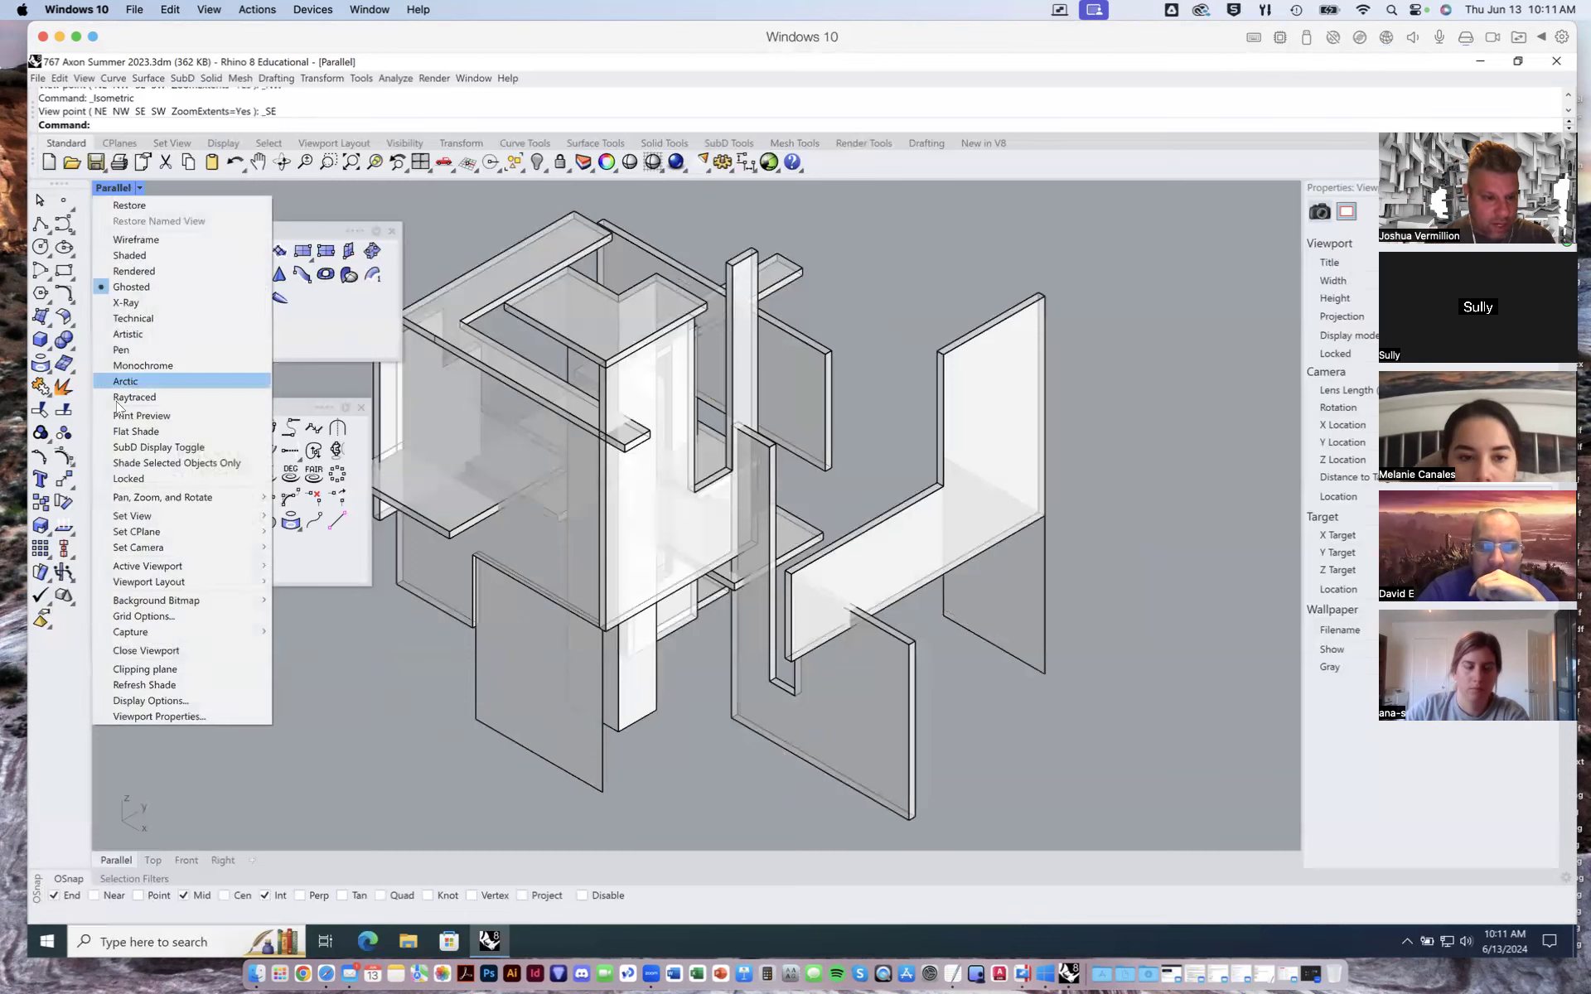
mouse_move(165, 515)
mouse_move(348, 660)
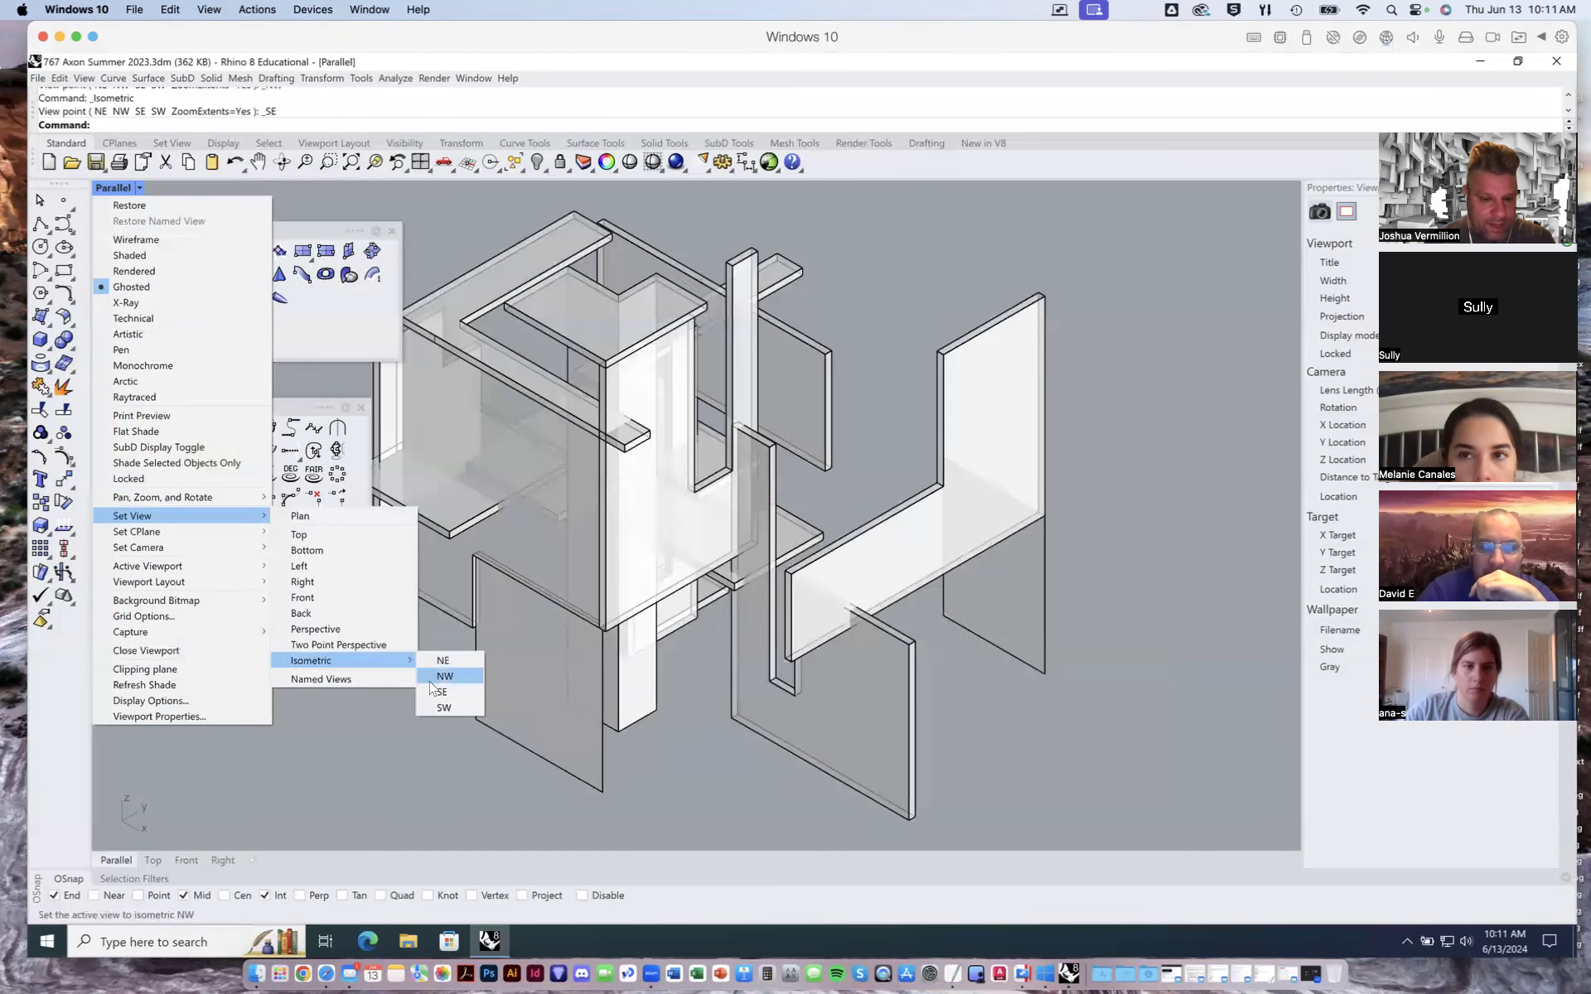
click(443, 707)
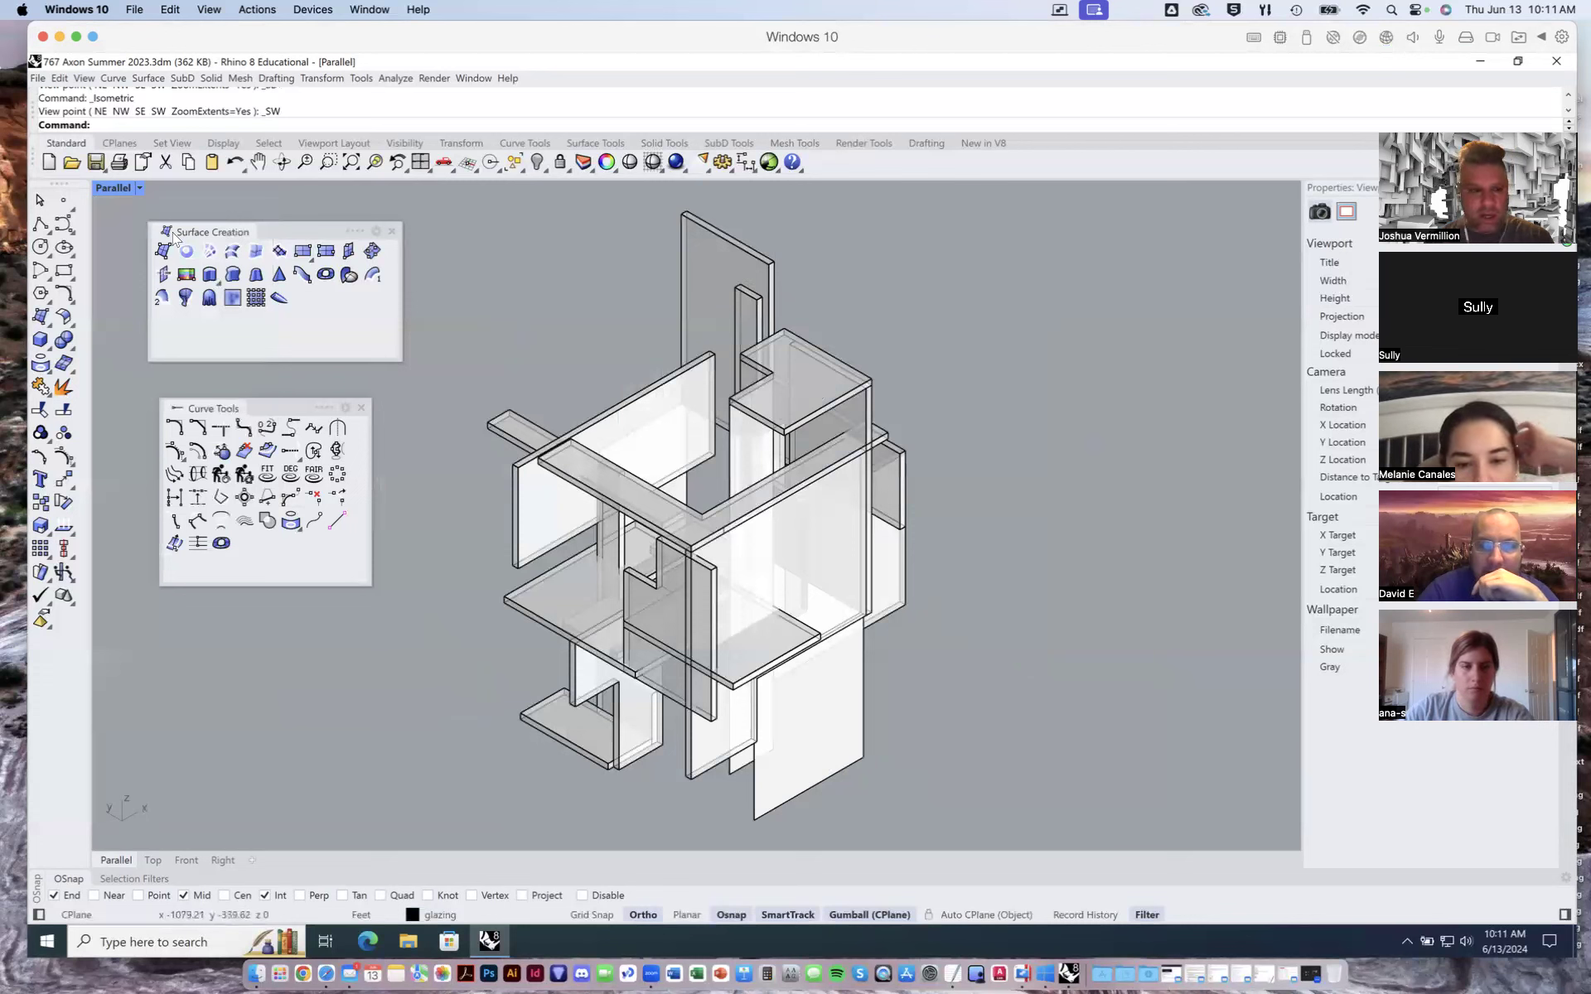
- Return the viewport to the NE isometric view
click(137, 188)
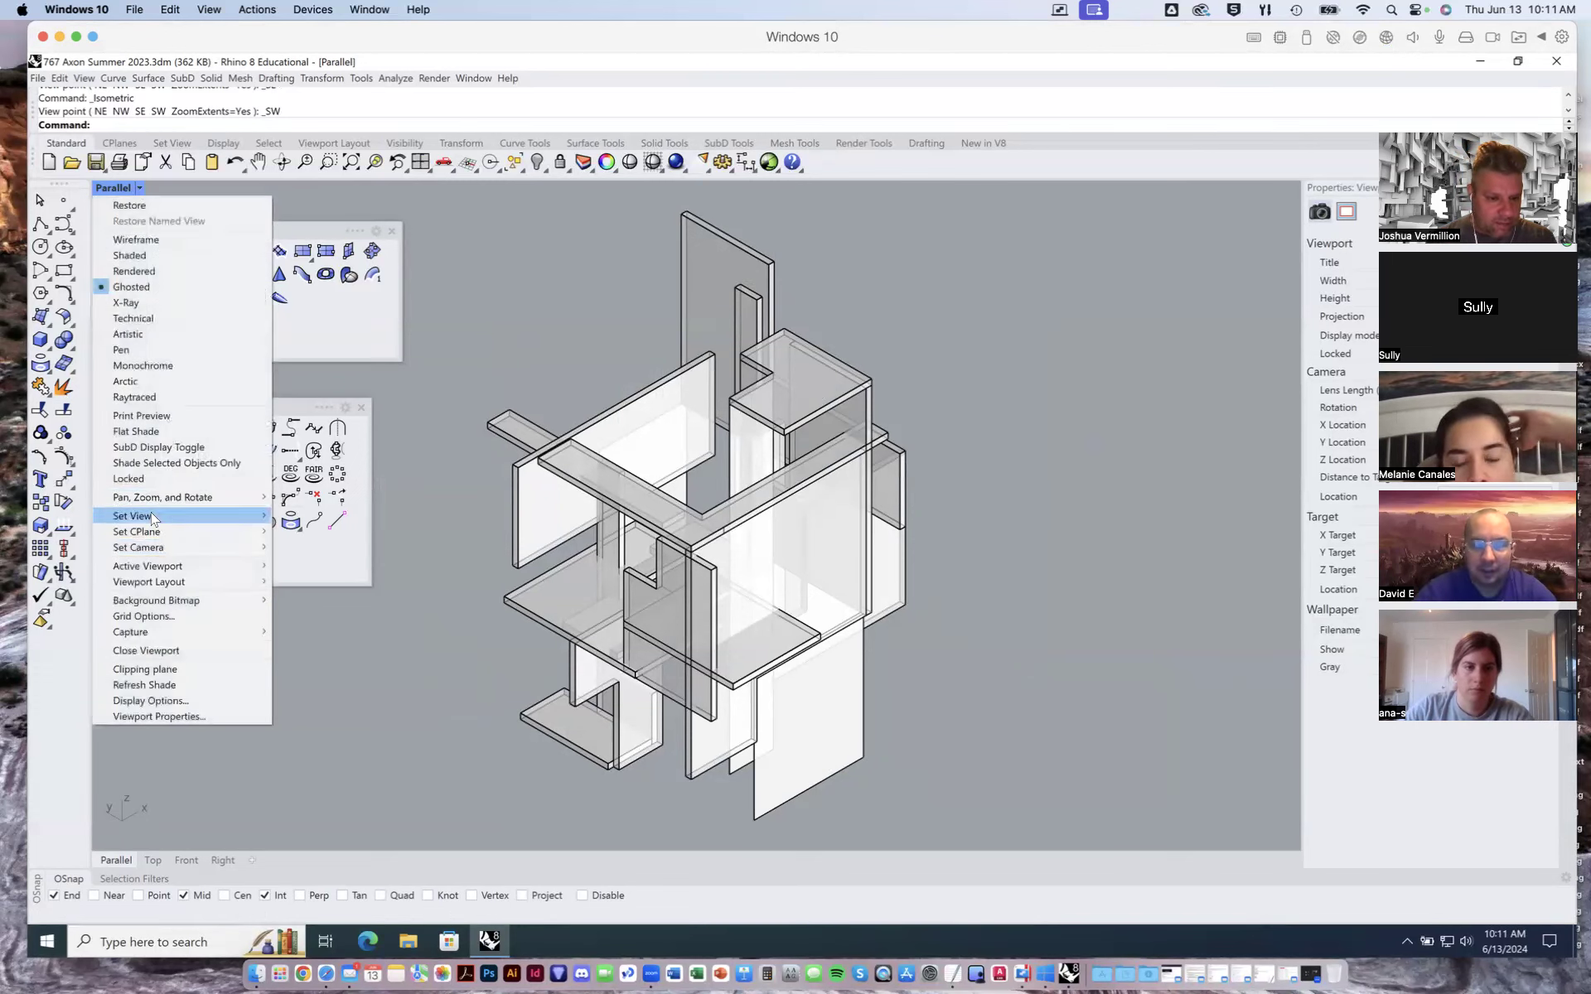
mouse_move(155, 516)
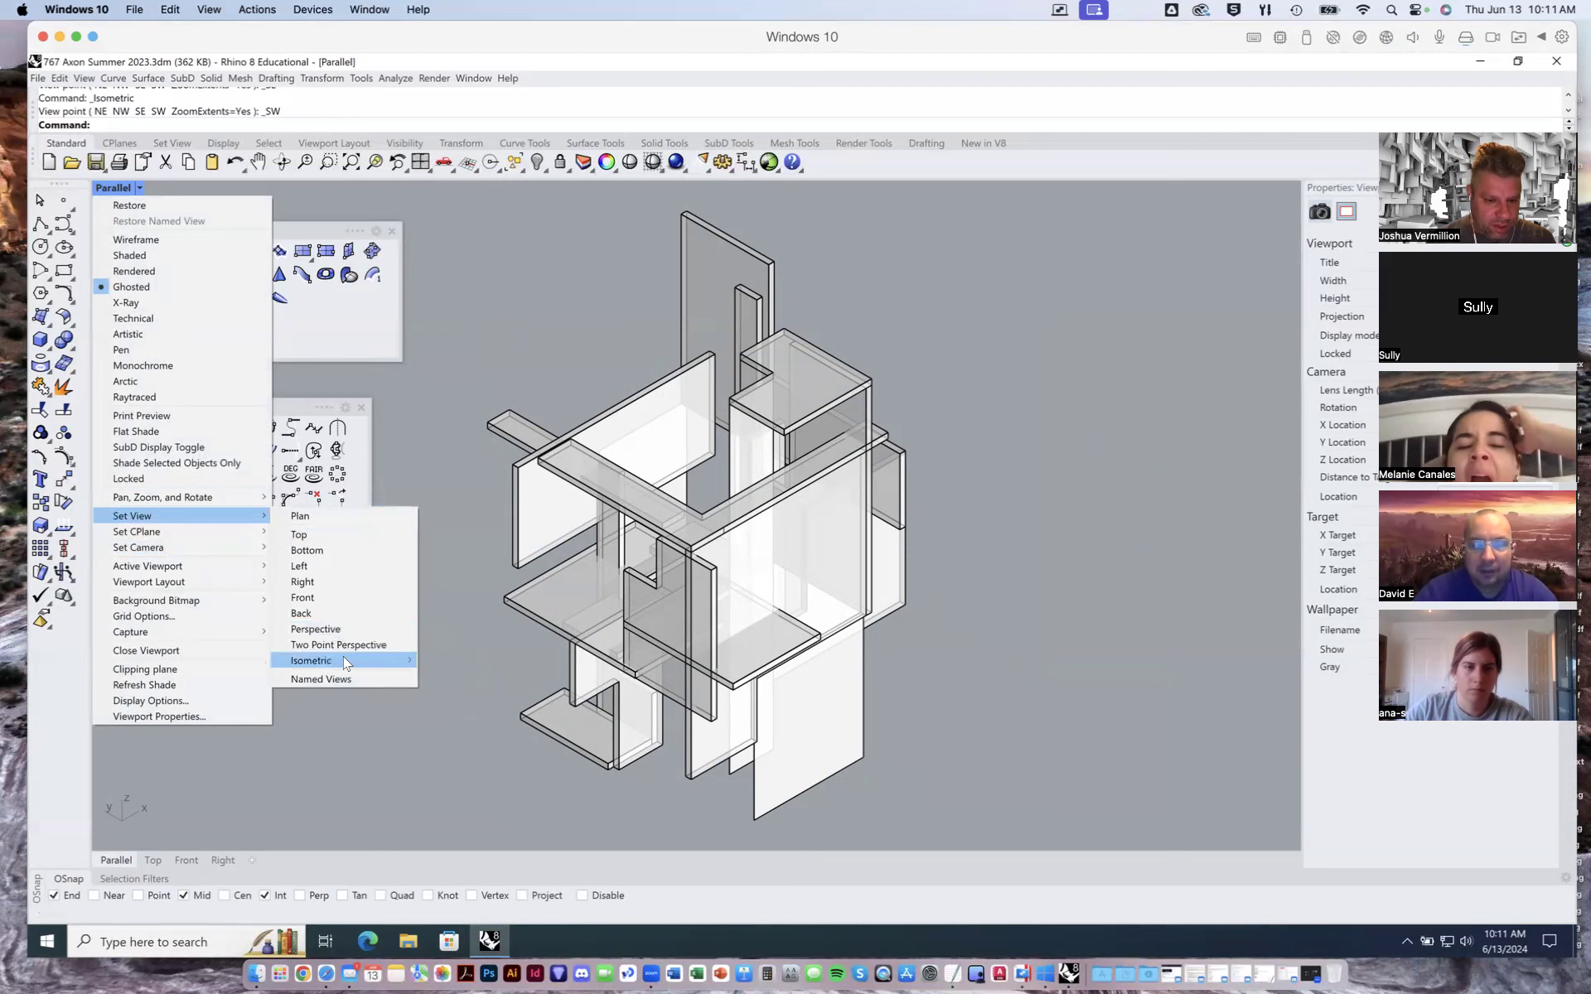
mouse_move(365, 661)
click(442, 660)
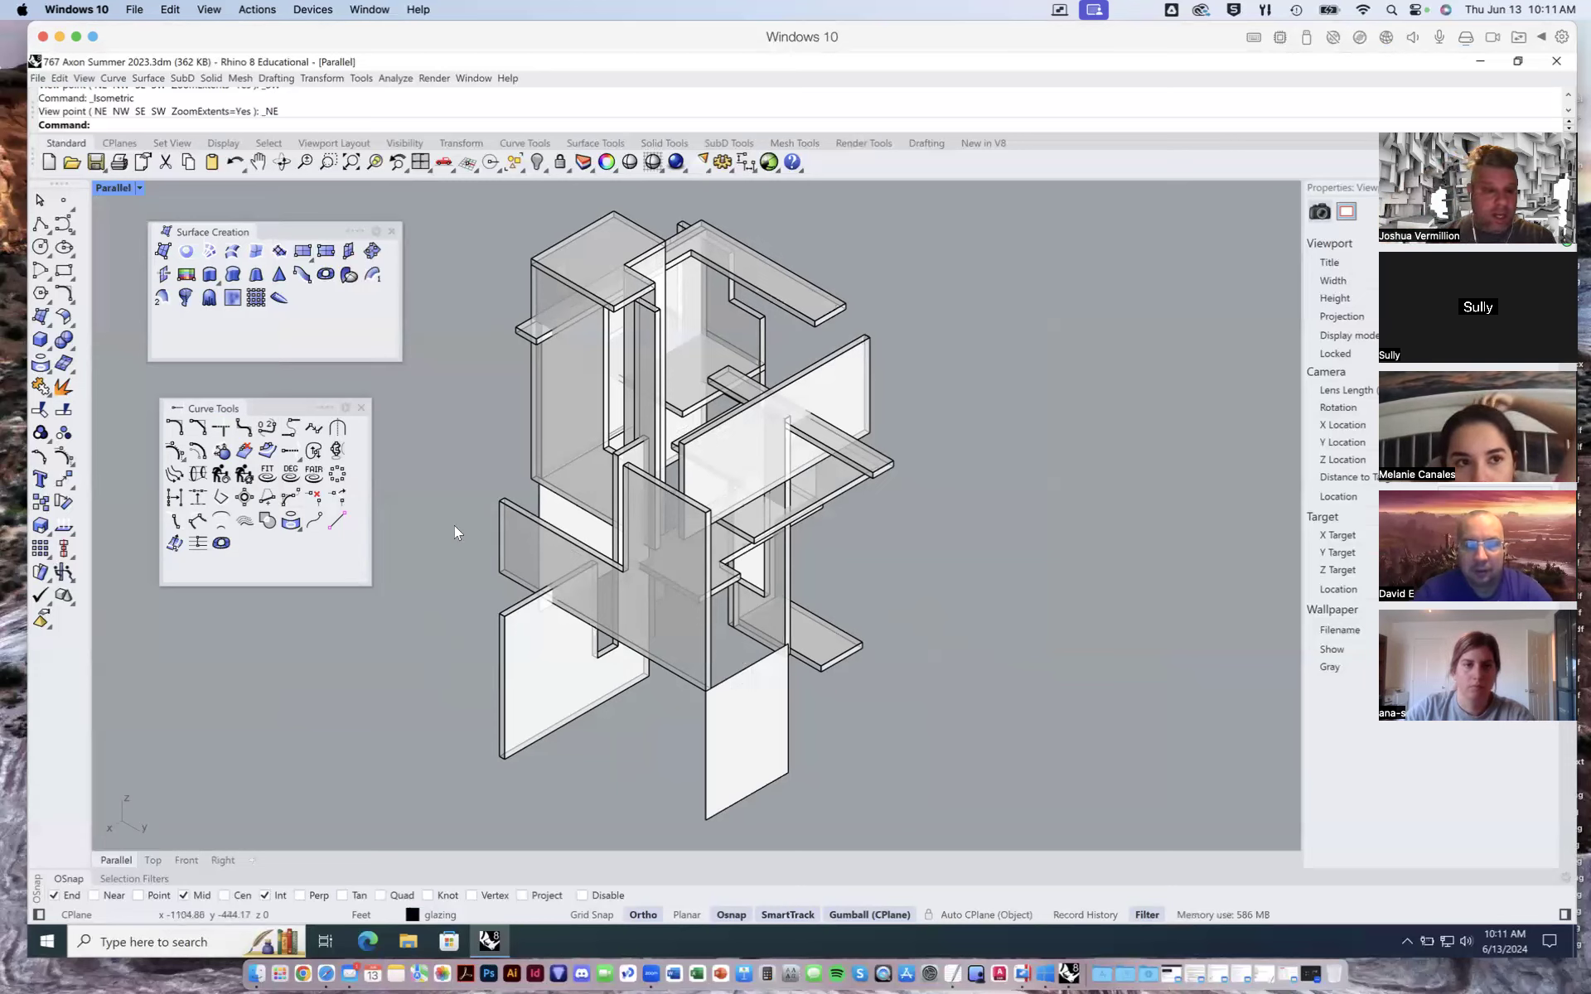
- Set the viewport display mode to Wireframe, then to Shaded
click(139, 188)
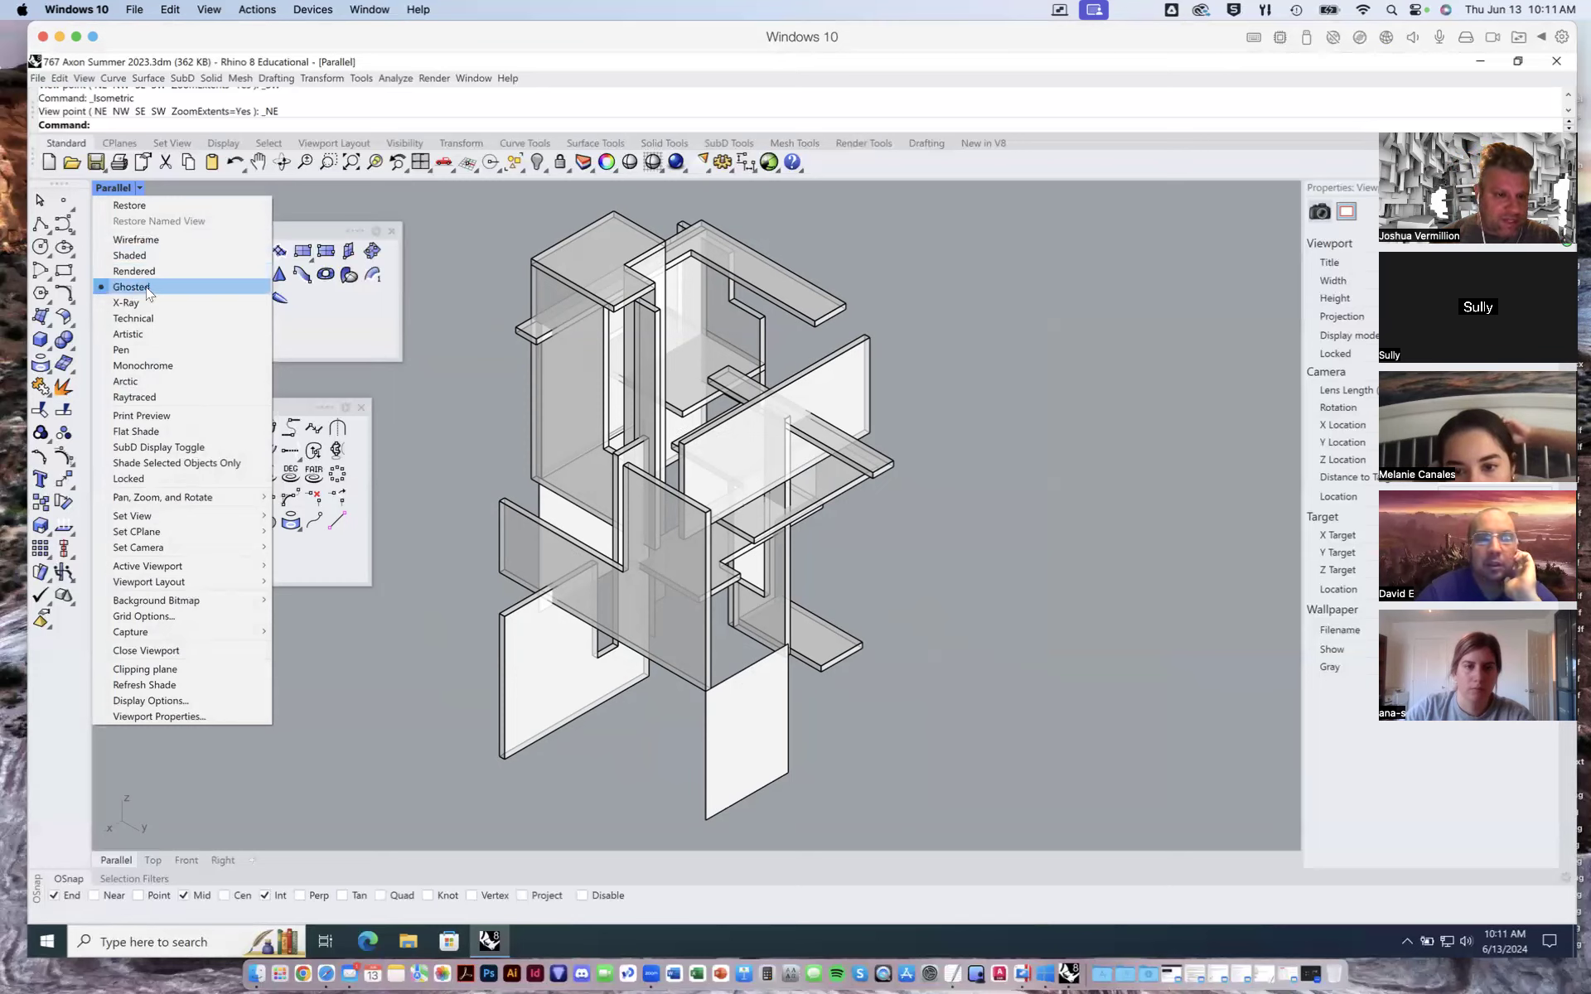
click(137, 240)
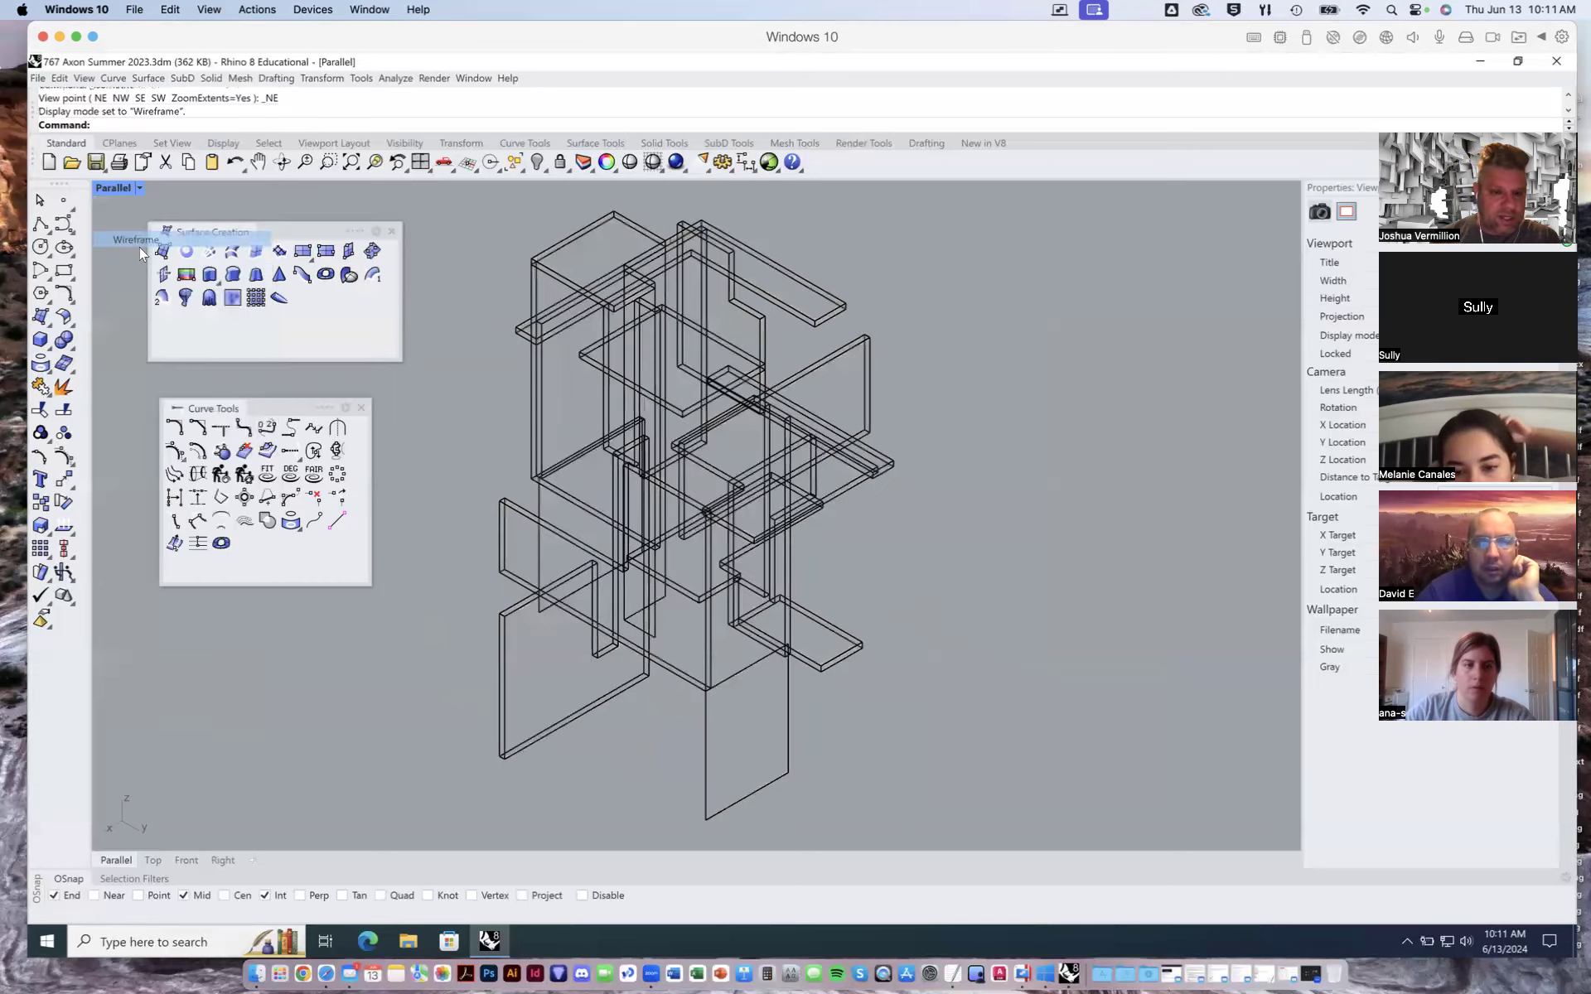
click(139, 186)
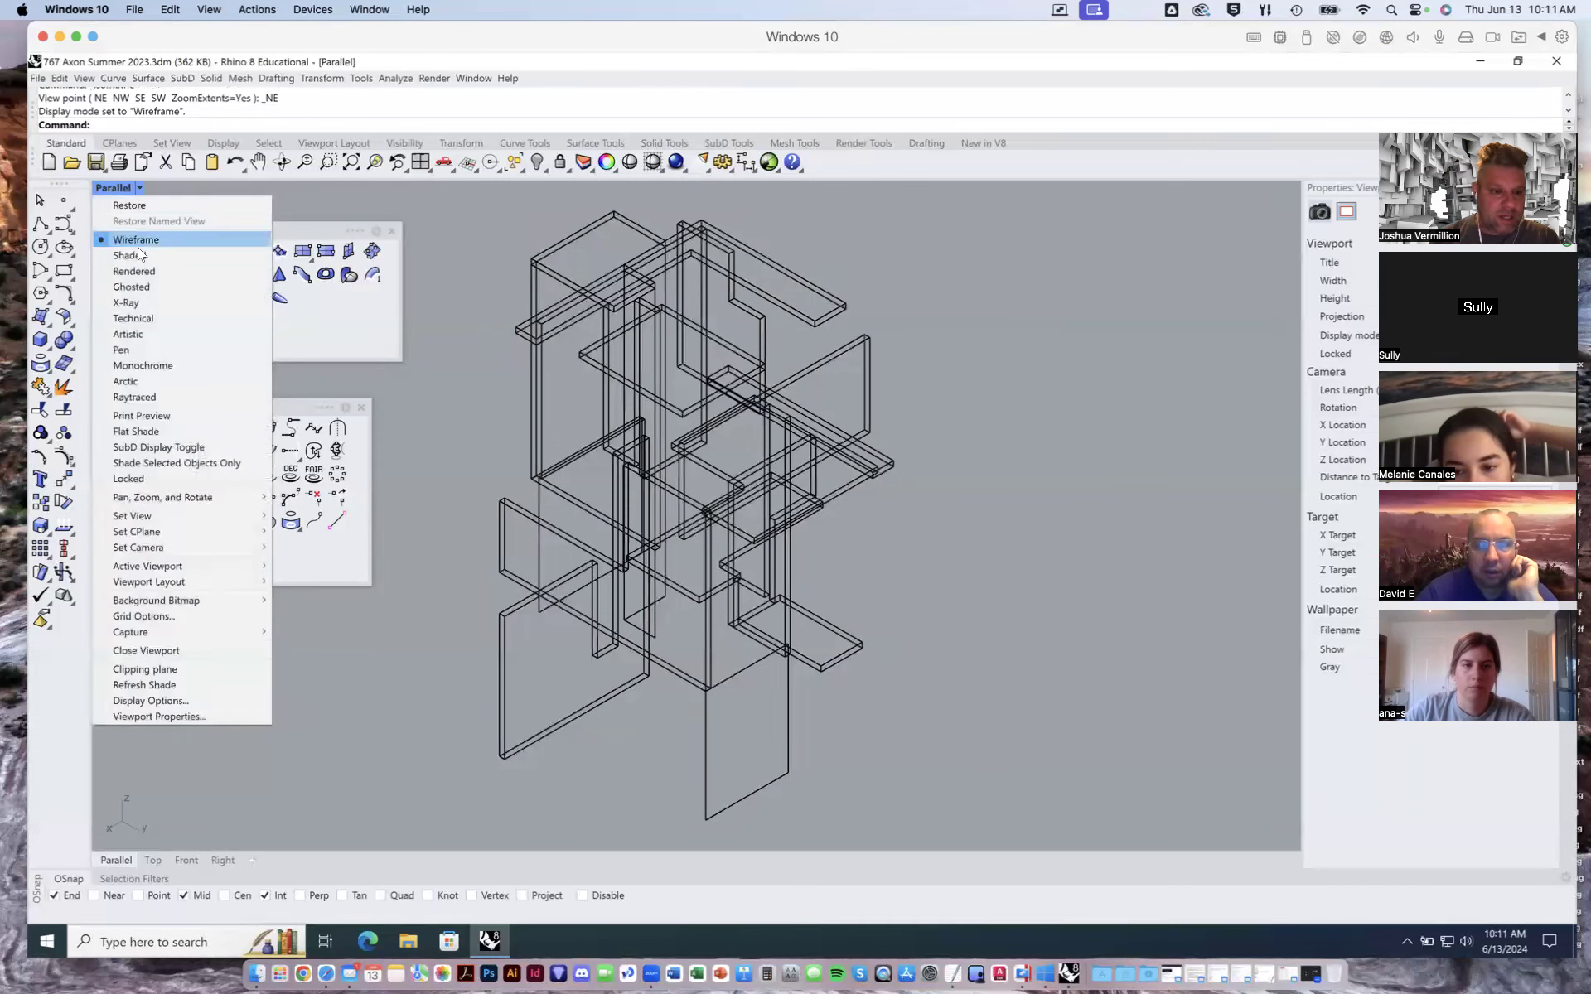
click(136, 249)
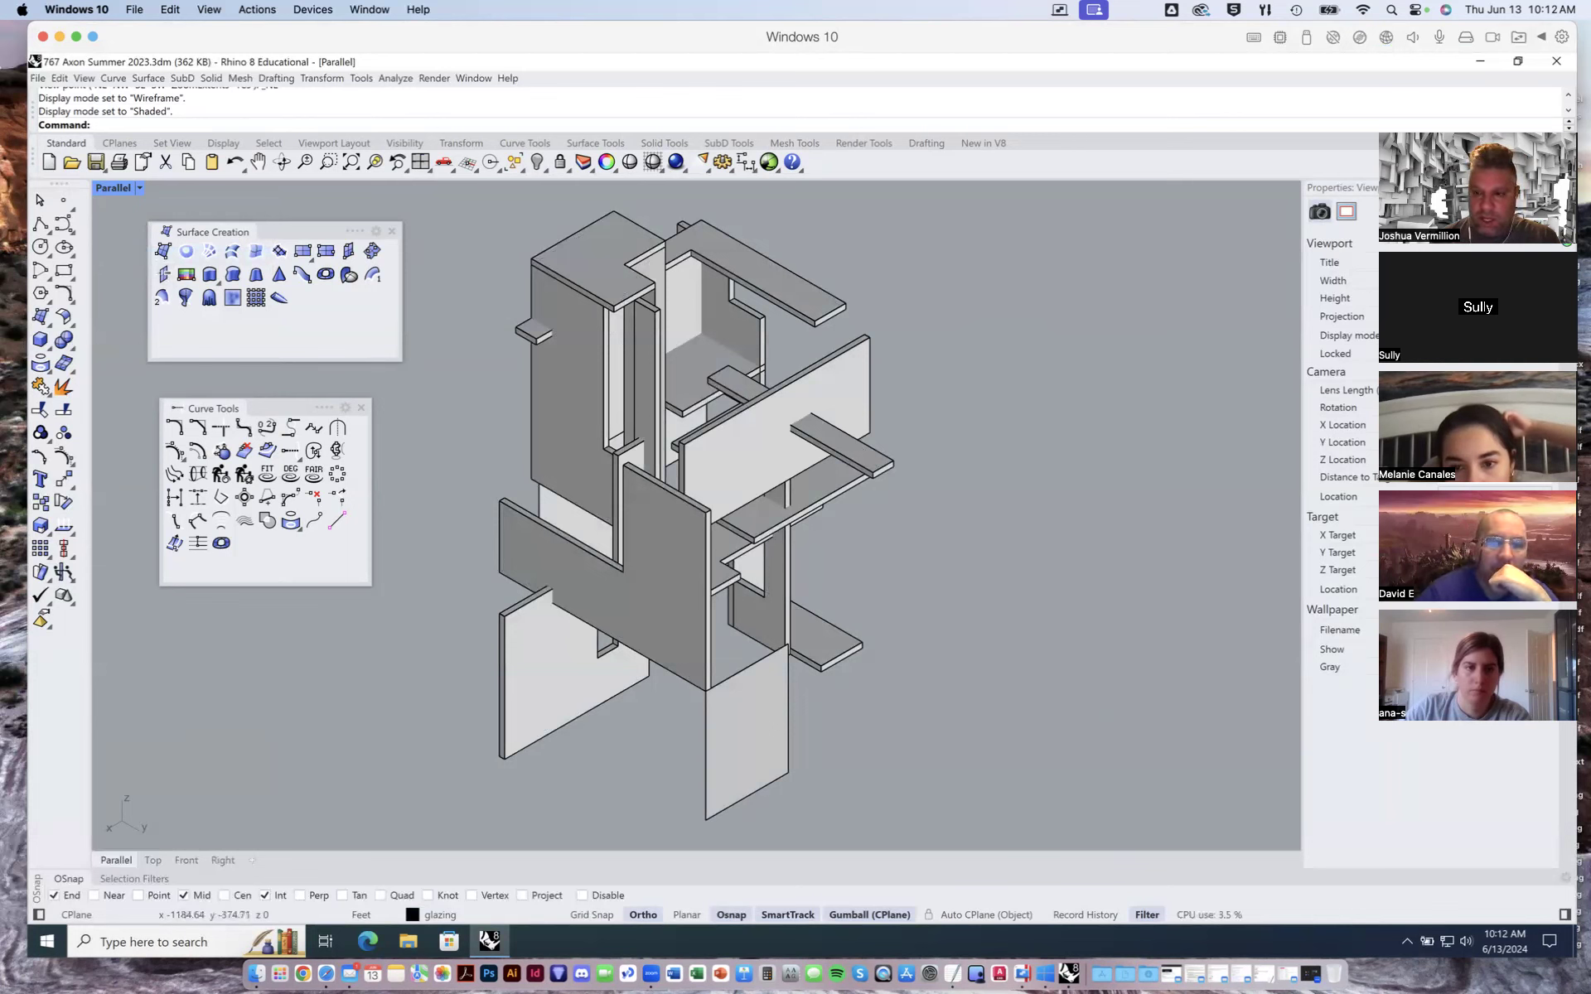
- Set the viewport display mode to Rendered, then back to Ghosted
click(136, 188)
click(133, 271)
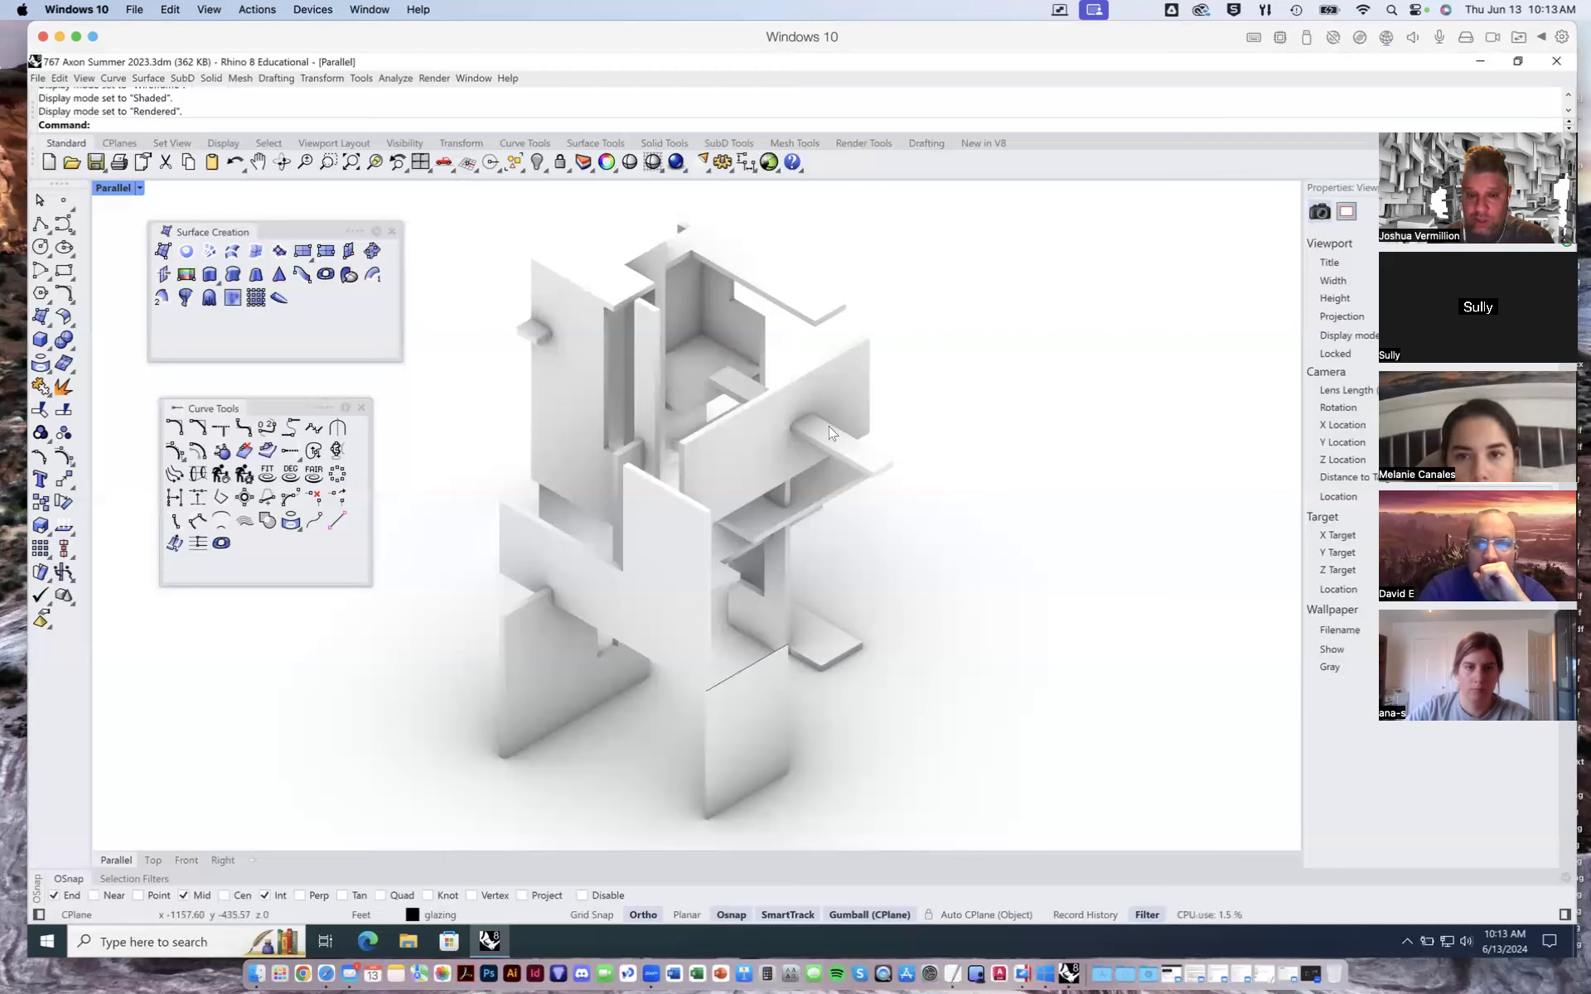
click(138, 188)
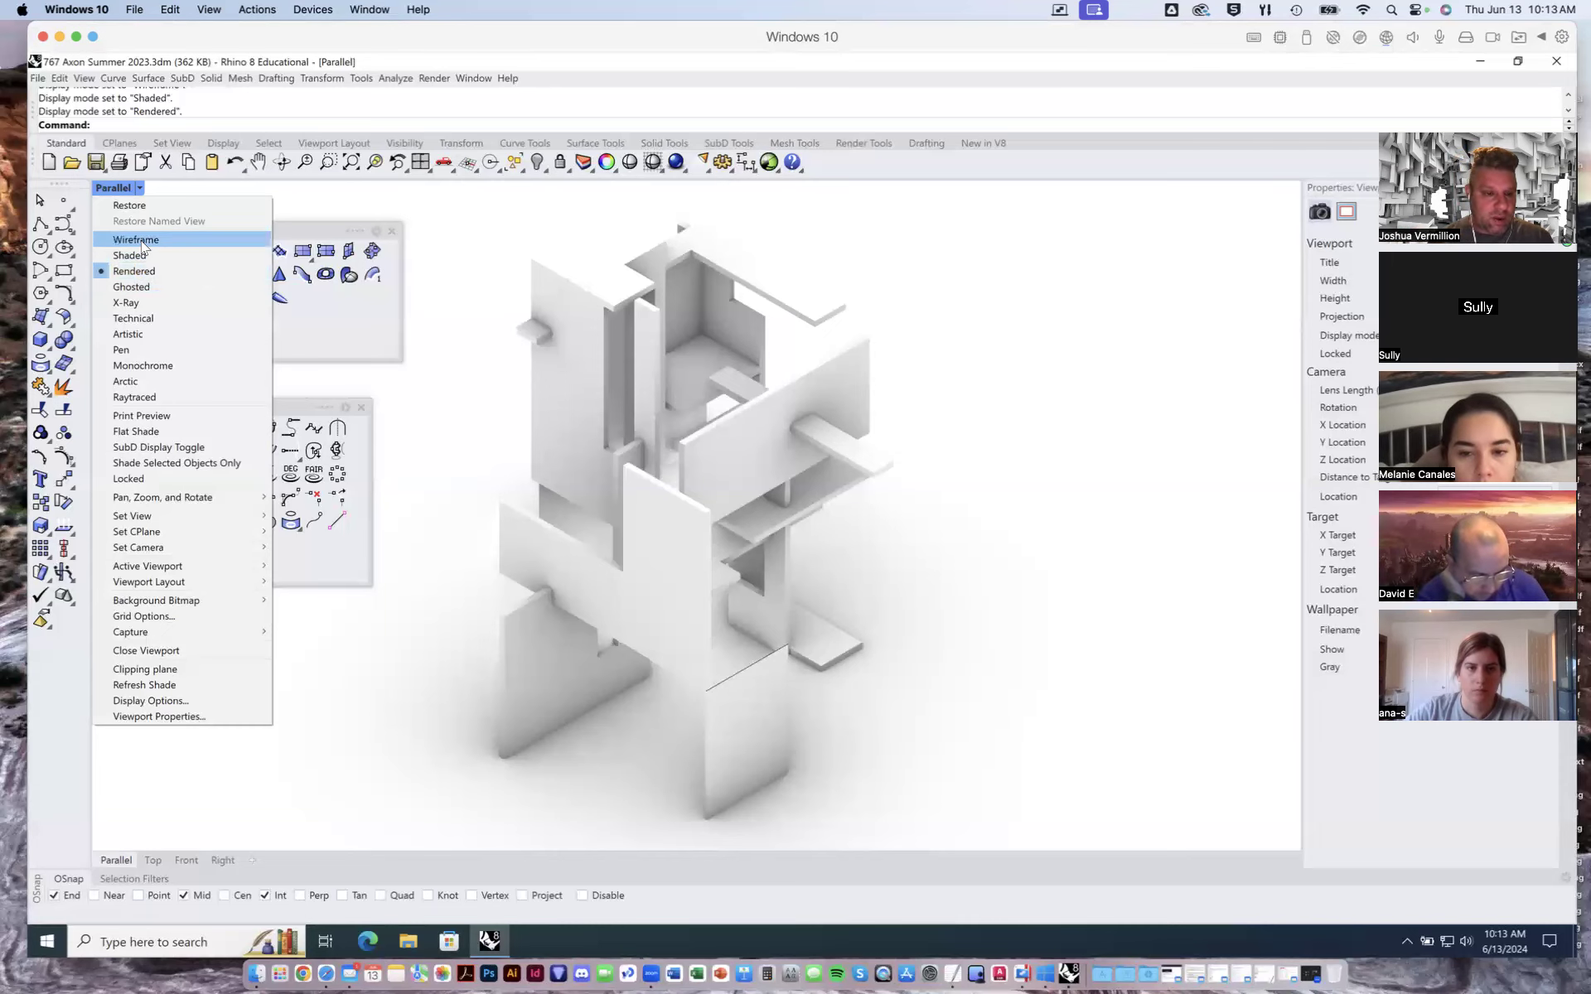
click(145, 285)
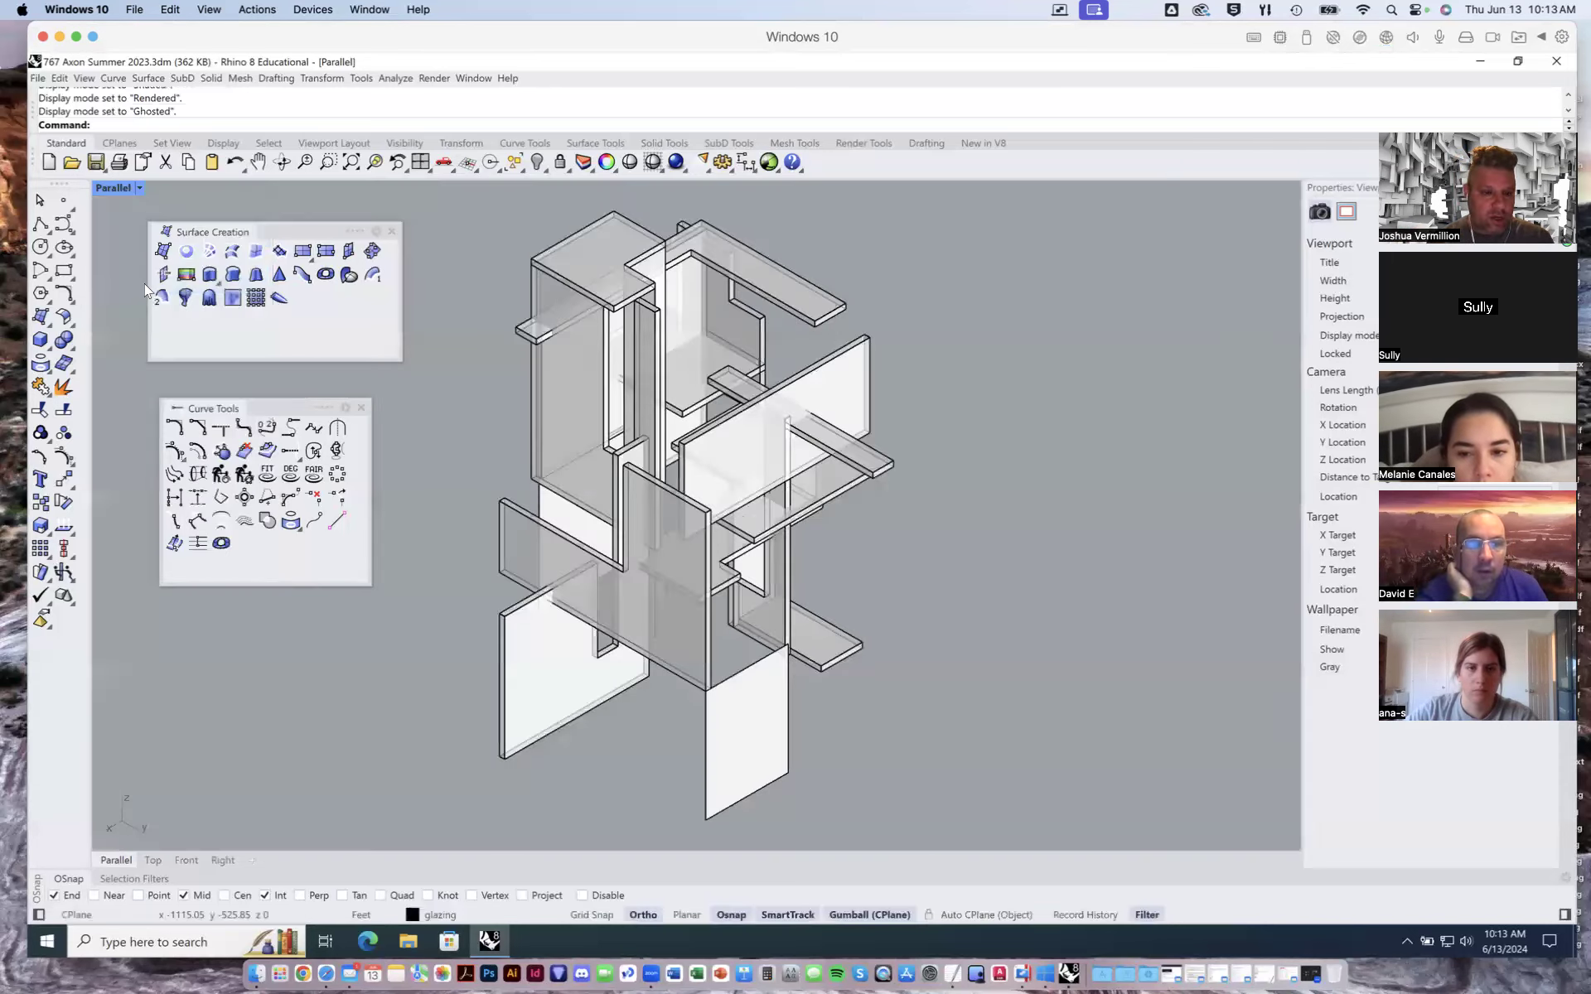
- Set the viewport display mode to X-Ray, then to Technical
click(139, 187)
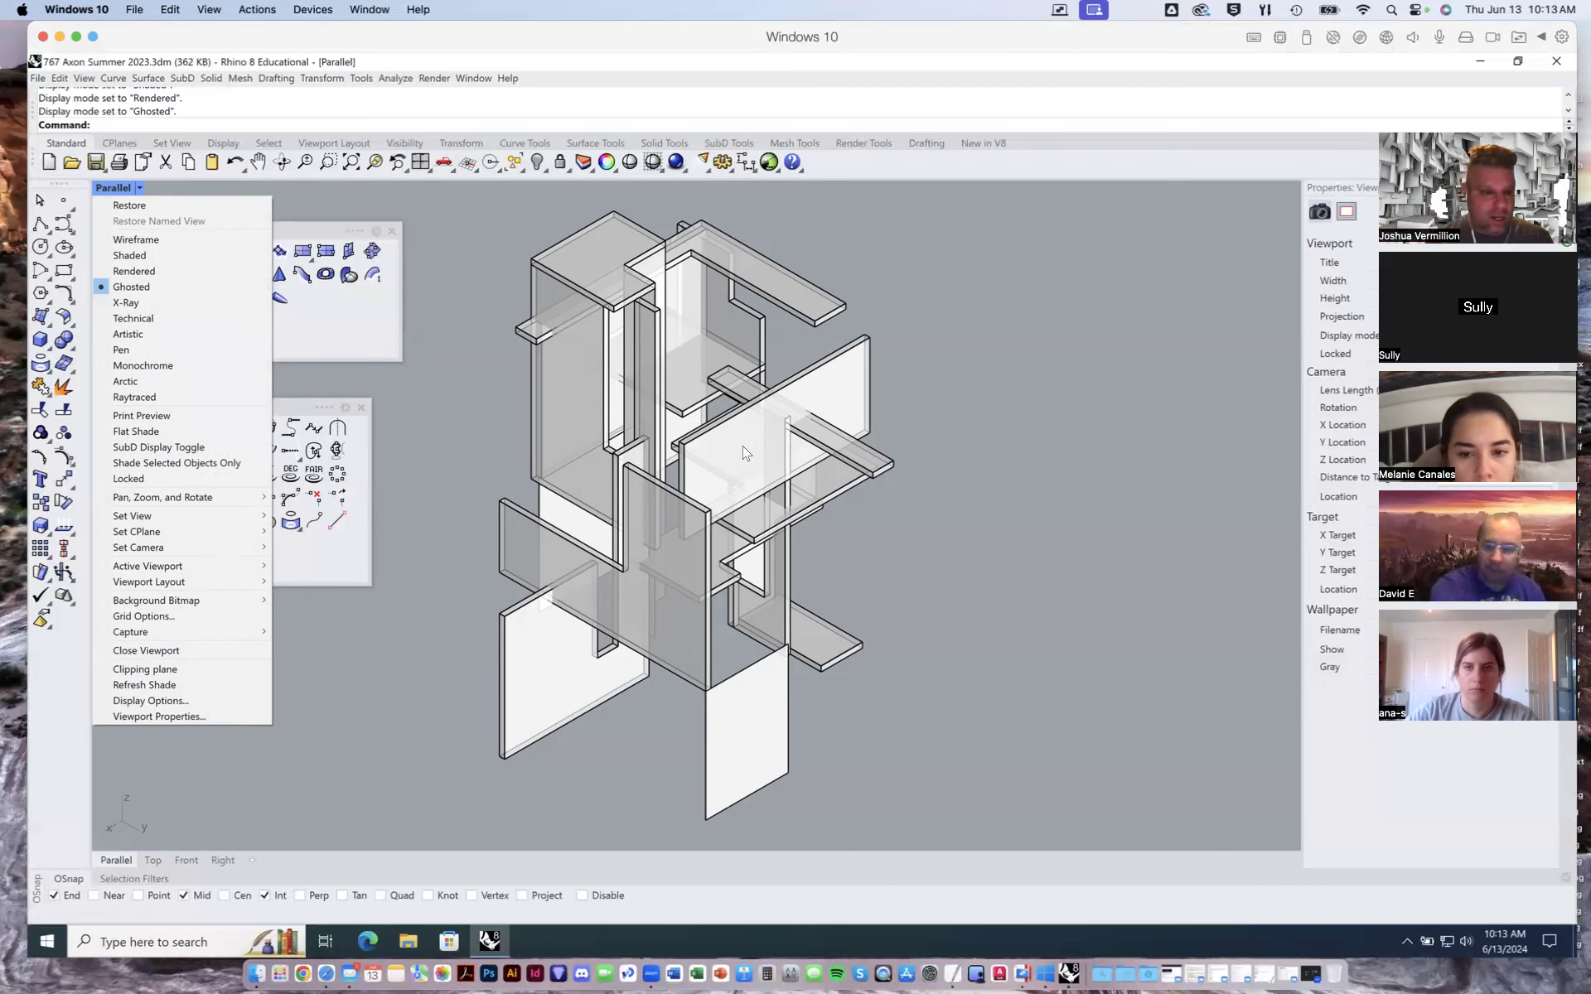
click(143, 302)
right_drag(730, 489, 670, 507)
click(137, 188)
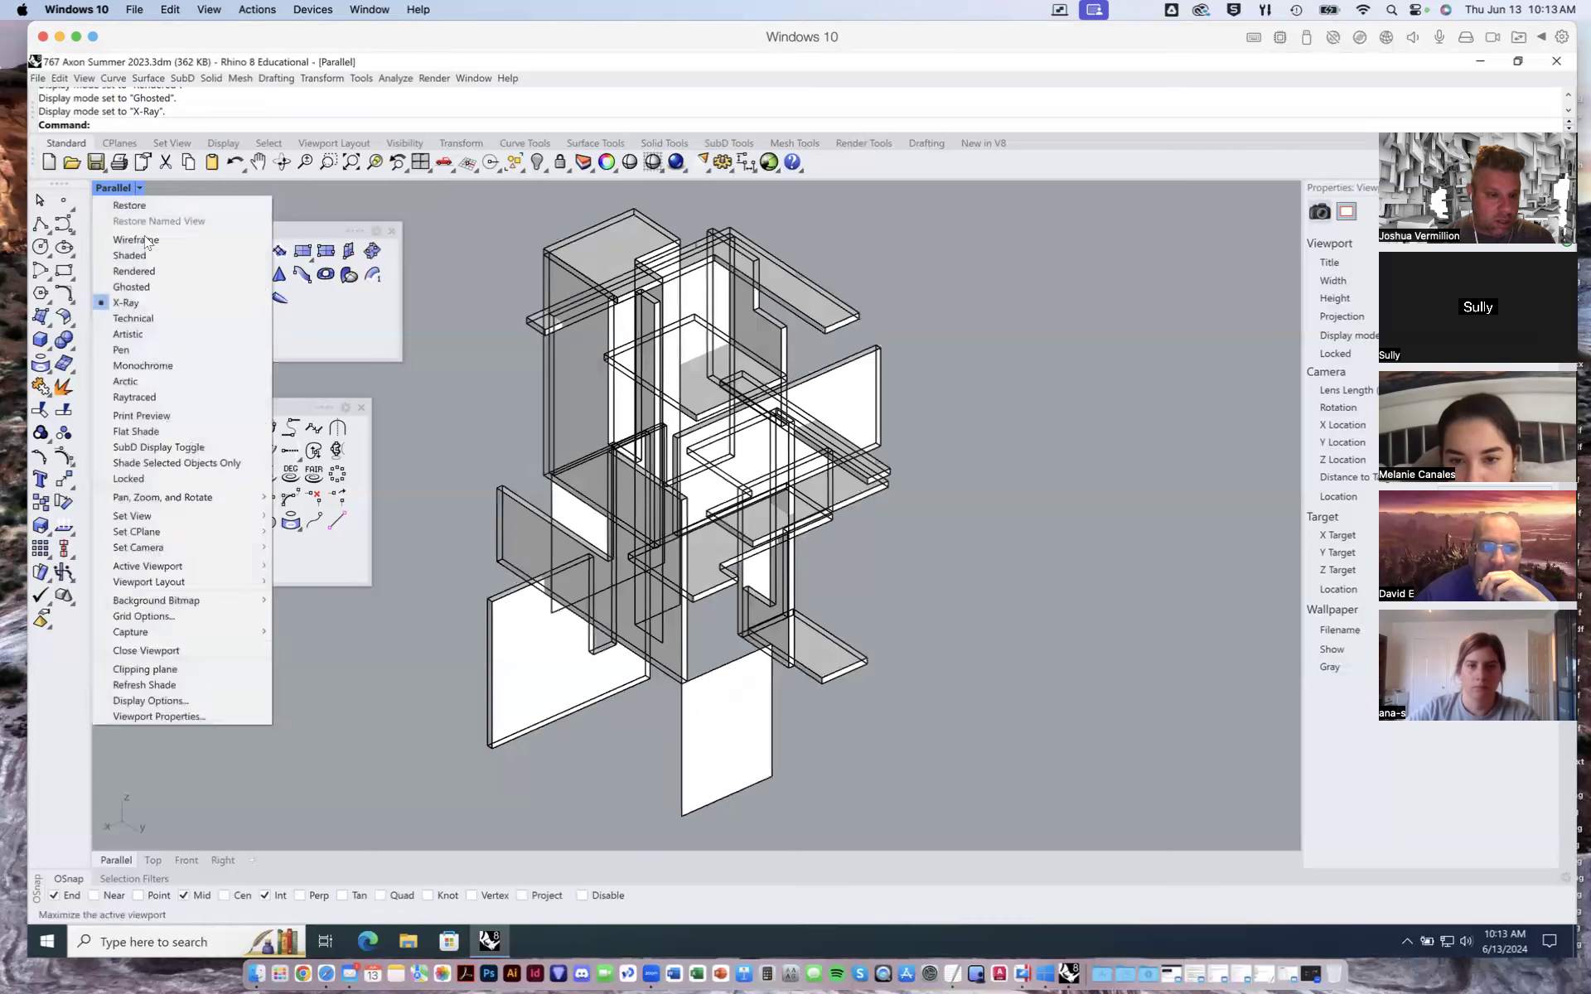
click(135, 322)
mouse_move(644, 505)
right_down()
mouse_move(712, 502)
mouse_move(631, 506)
right_up()
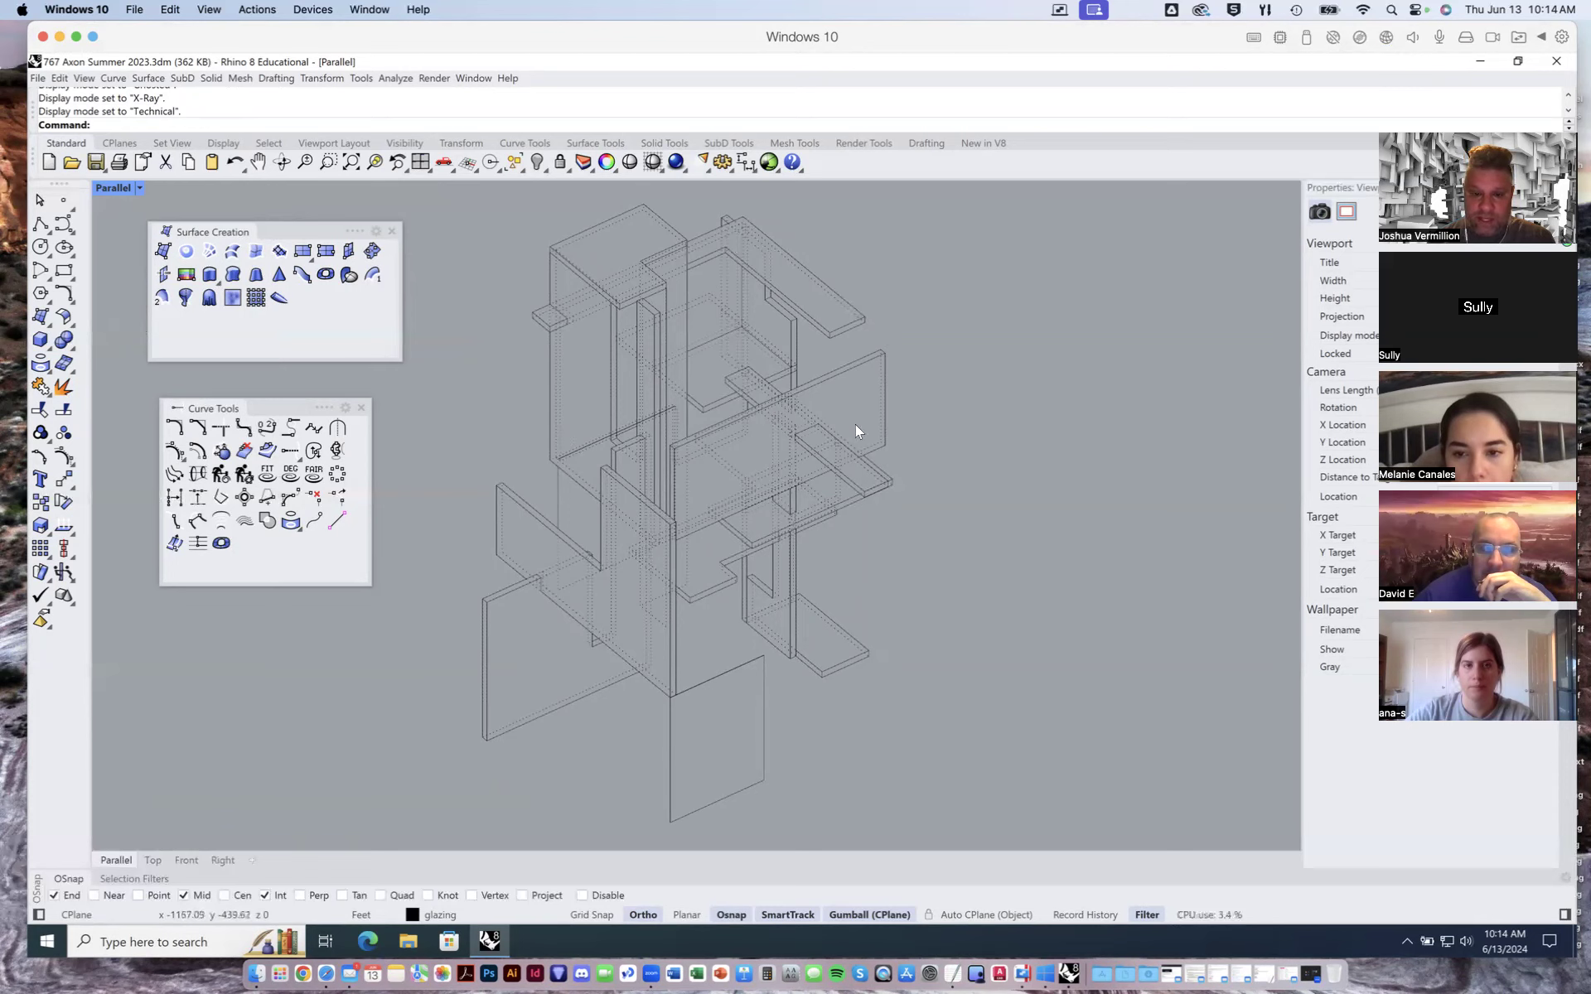
- Set the viewport display mode to Artistic and orbit the view slightly
click(139, 187)
click(139, 335)
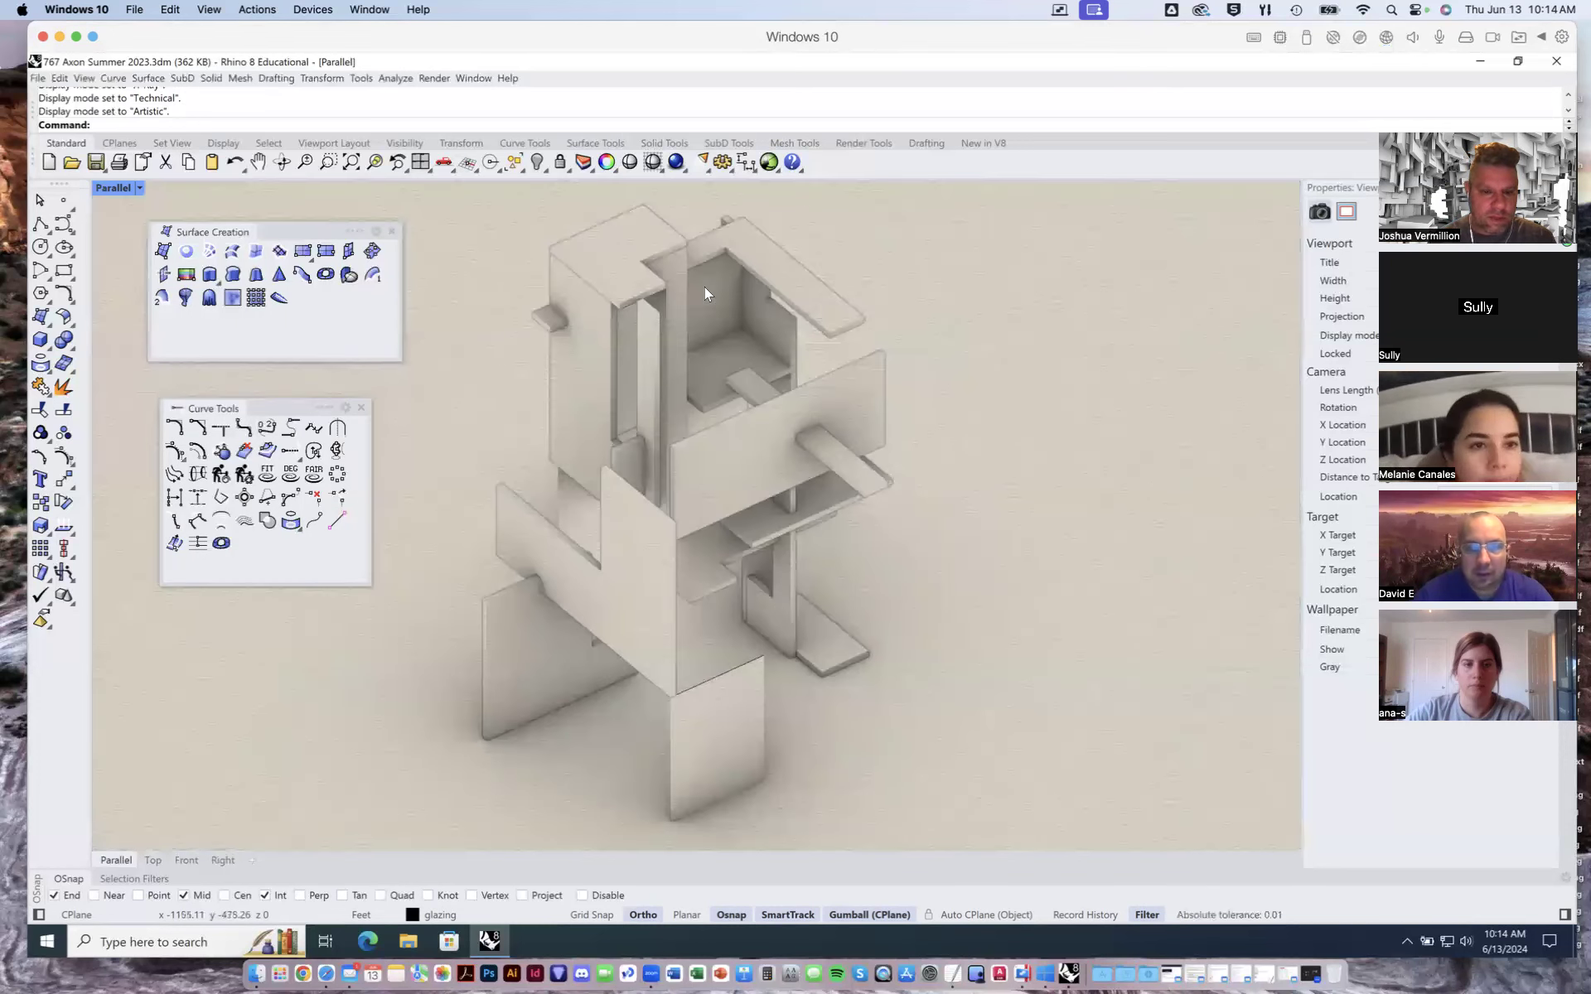
right_drag(685, 454, 691, 449)
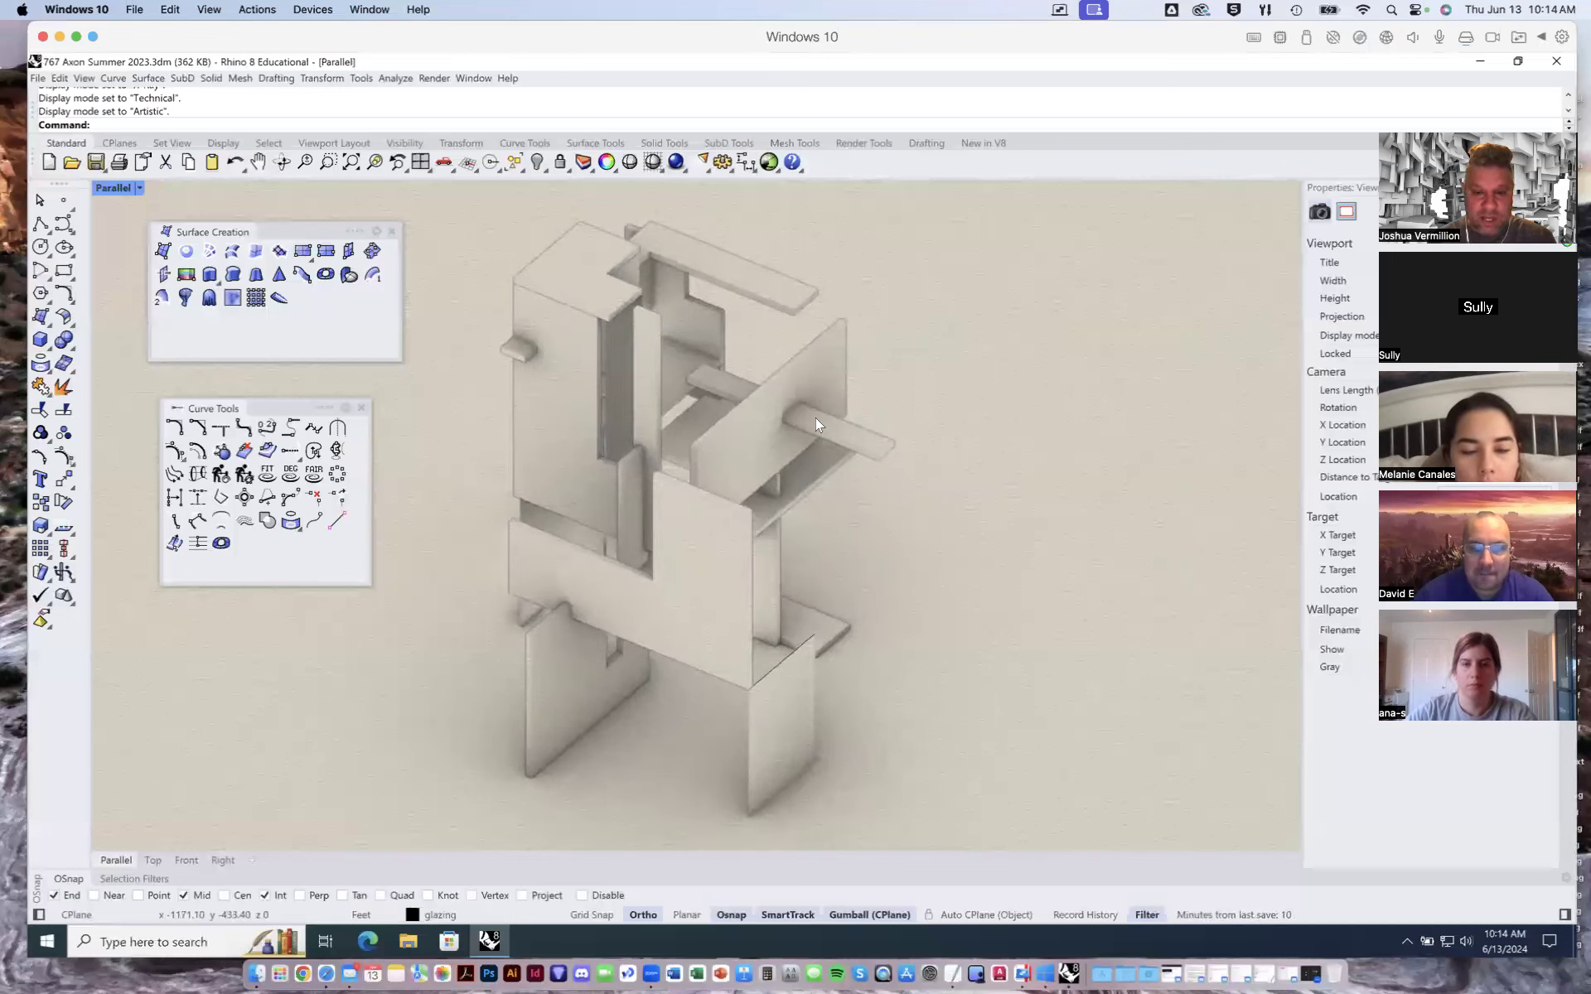
- Set the viewport display mode to Pen, then to Monochrome
click(138, 187)
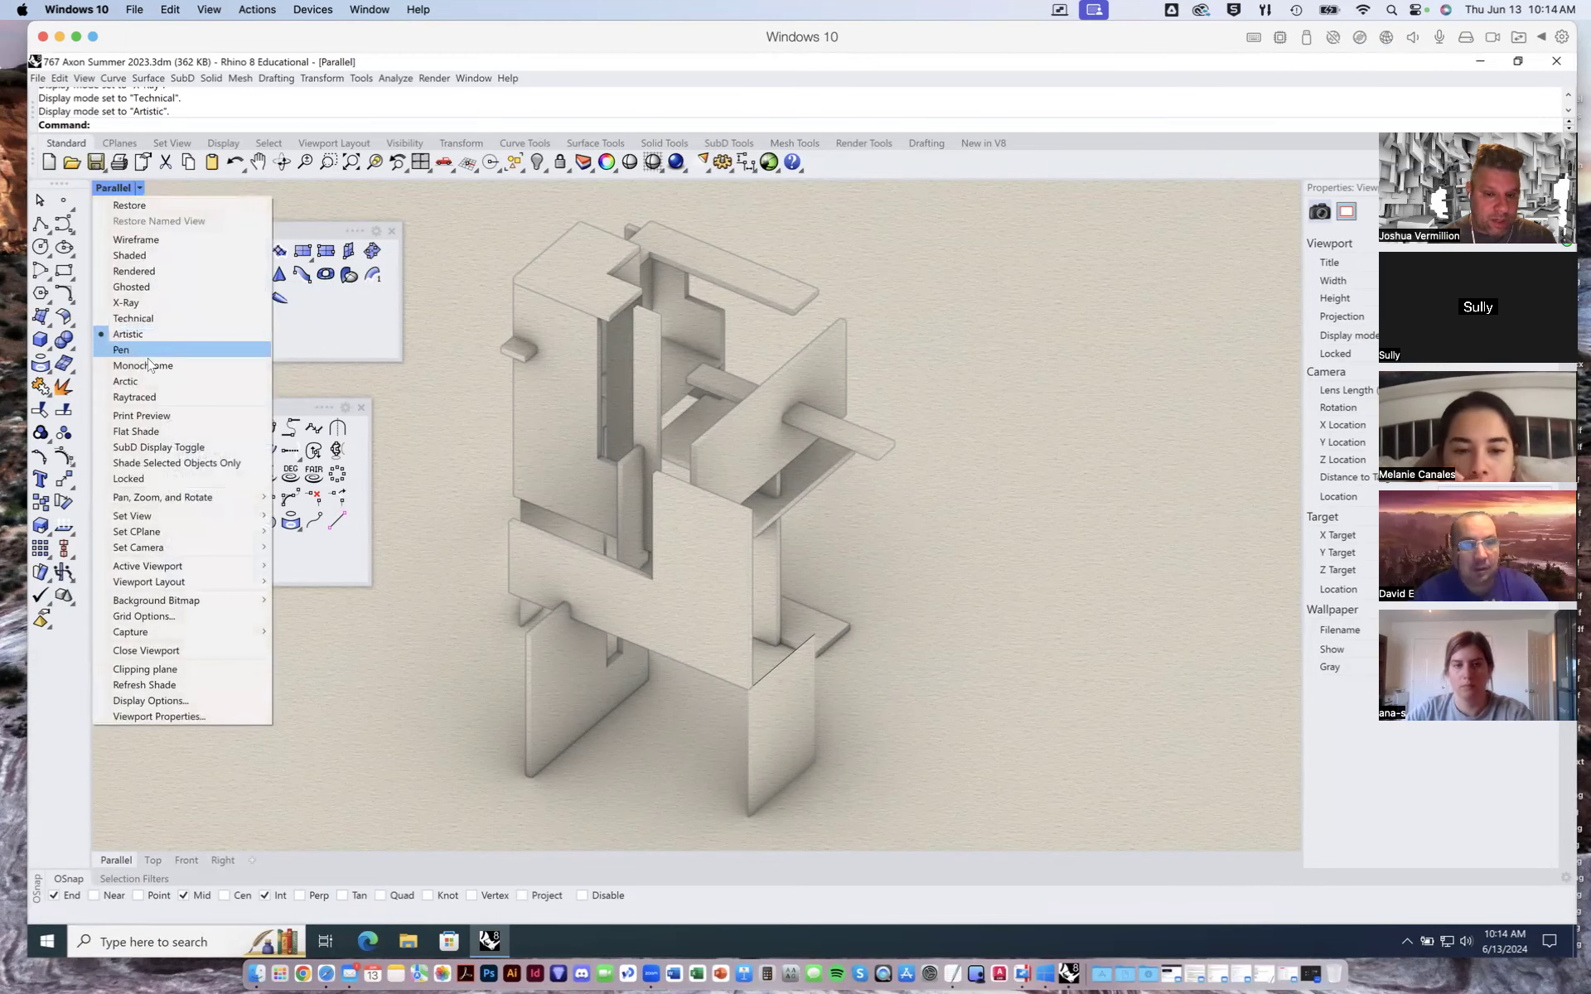
click(162, 349)
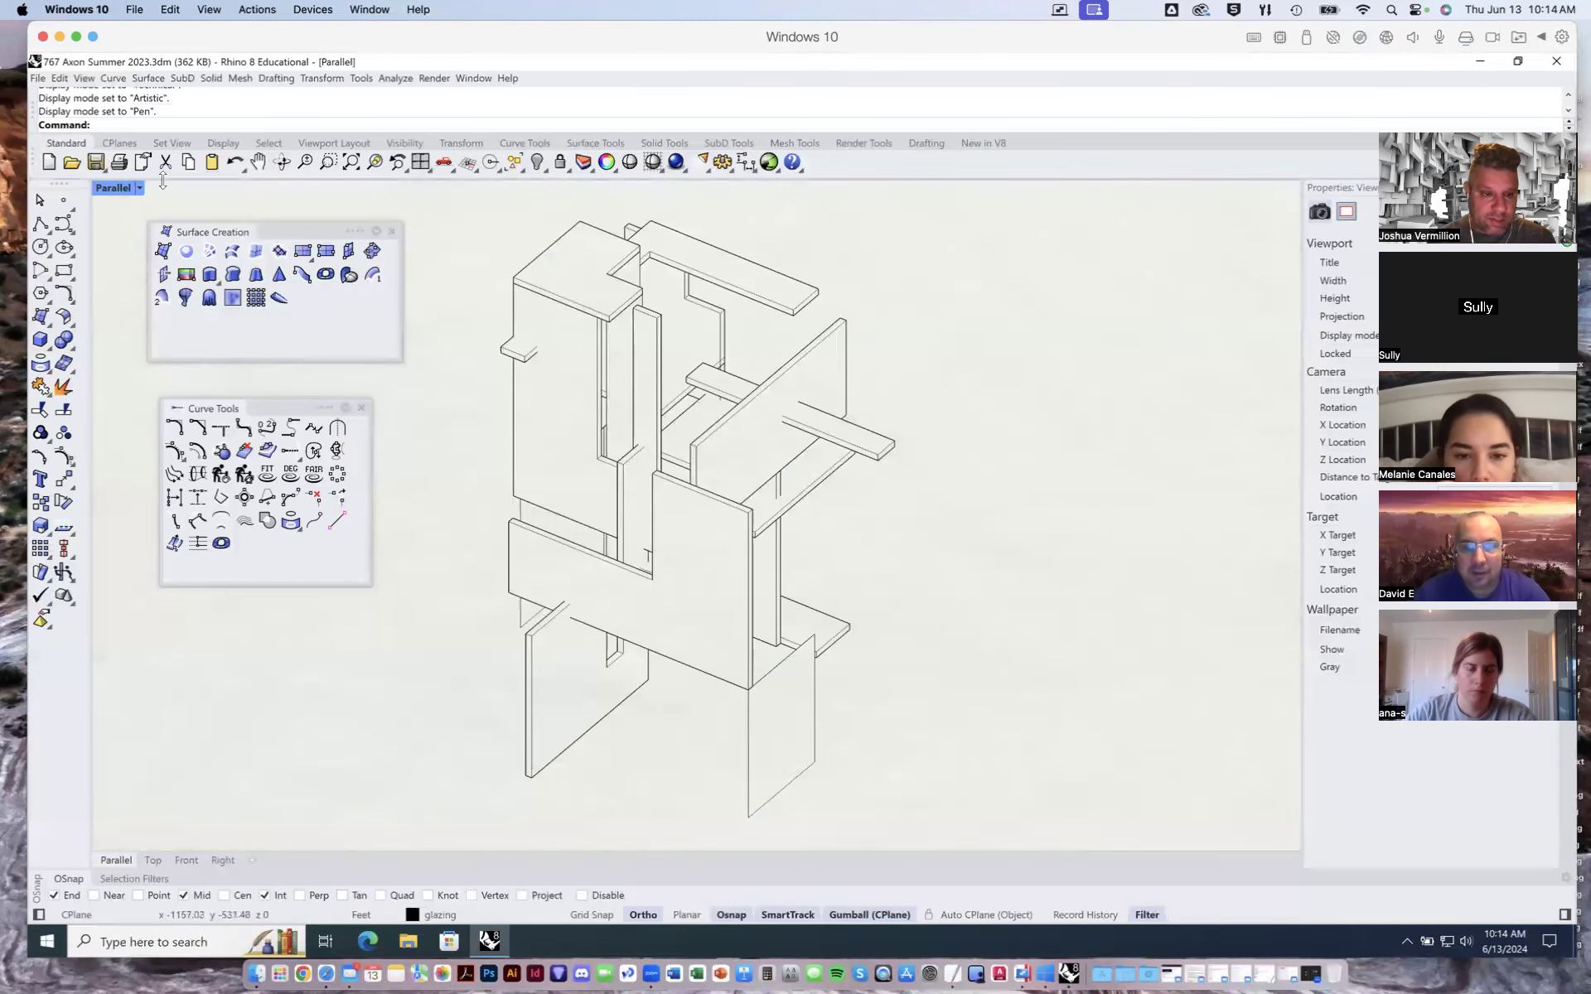
click(139, 189)
click(166, 365)
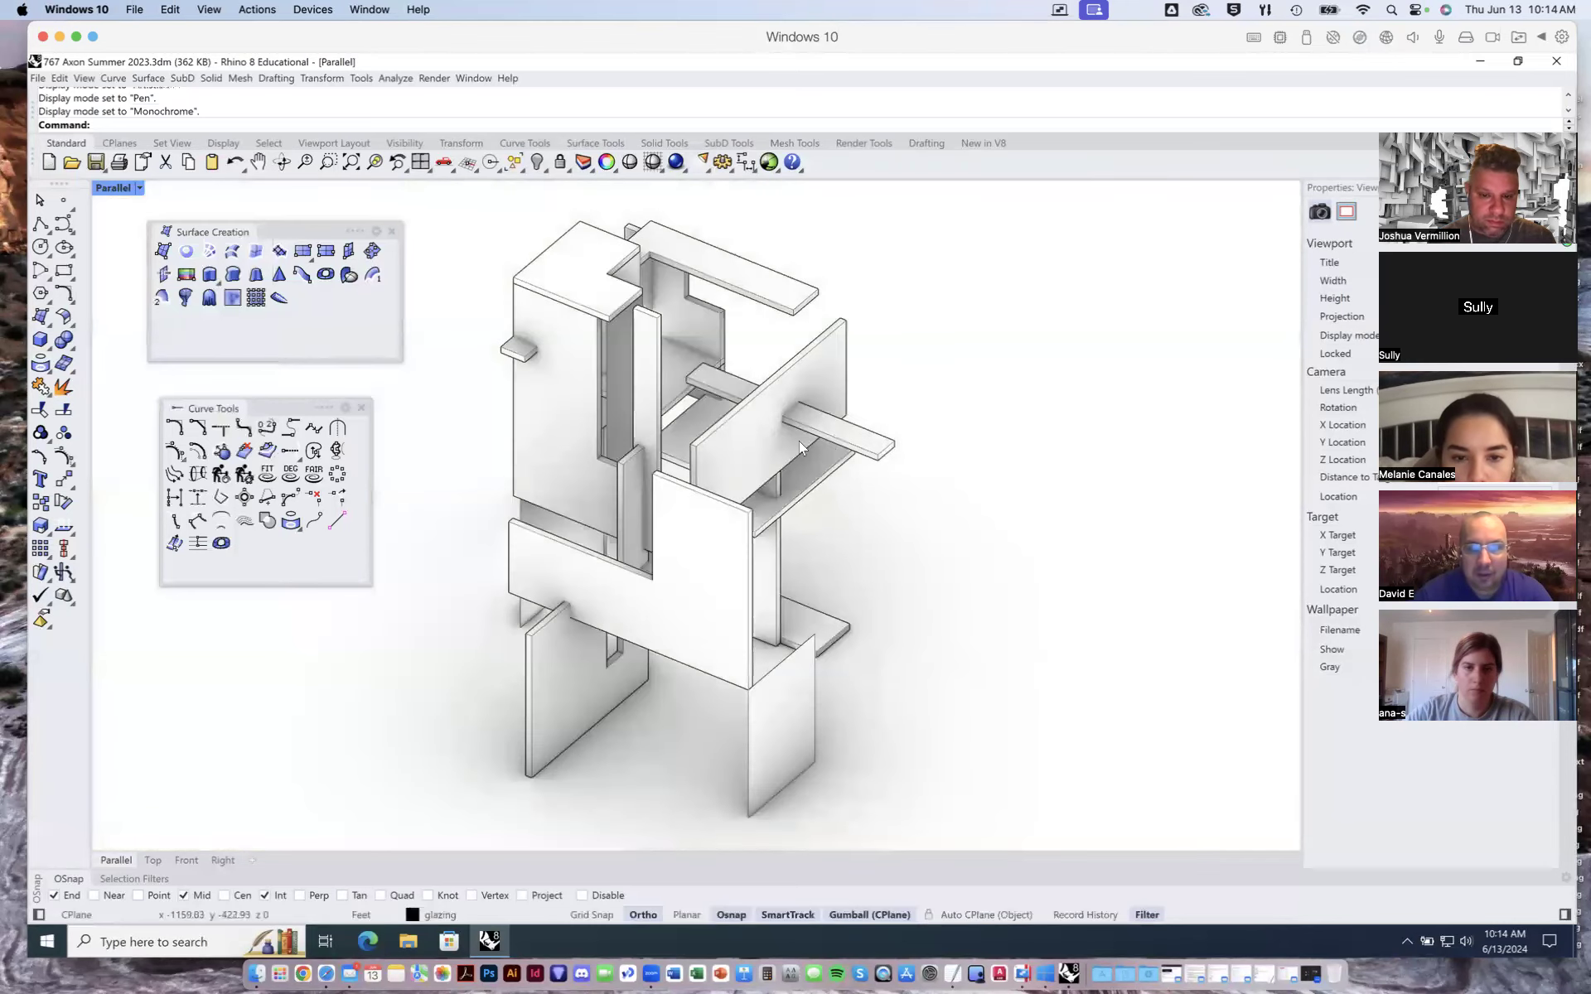
- Set the viewport display mode to Arctic, then to Raytraced
mouse_move(799, 441)
right_down()
mouse_move(815, 430)
mouse_move(776, 433)
mouse_move(796, 439)
right_up()
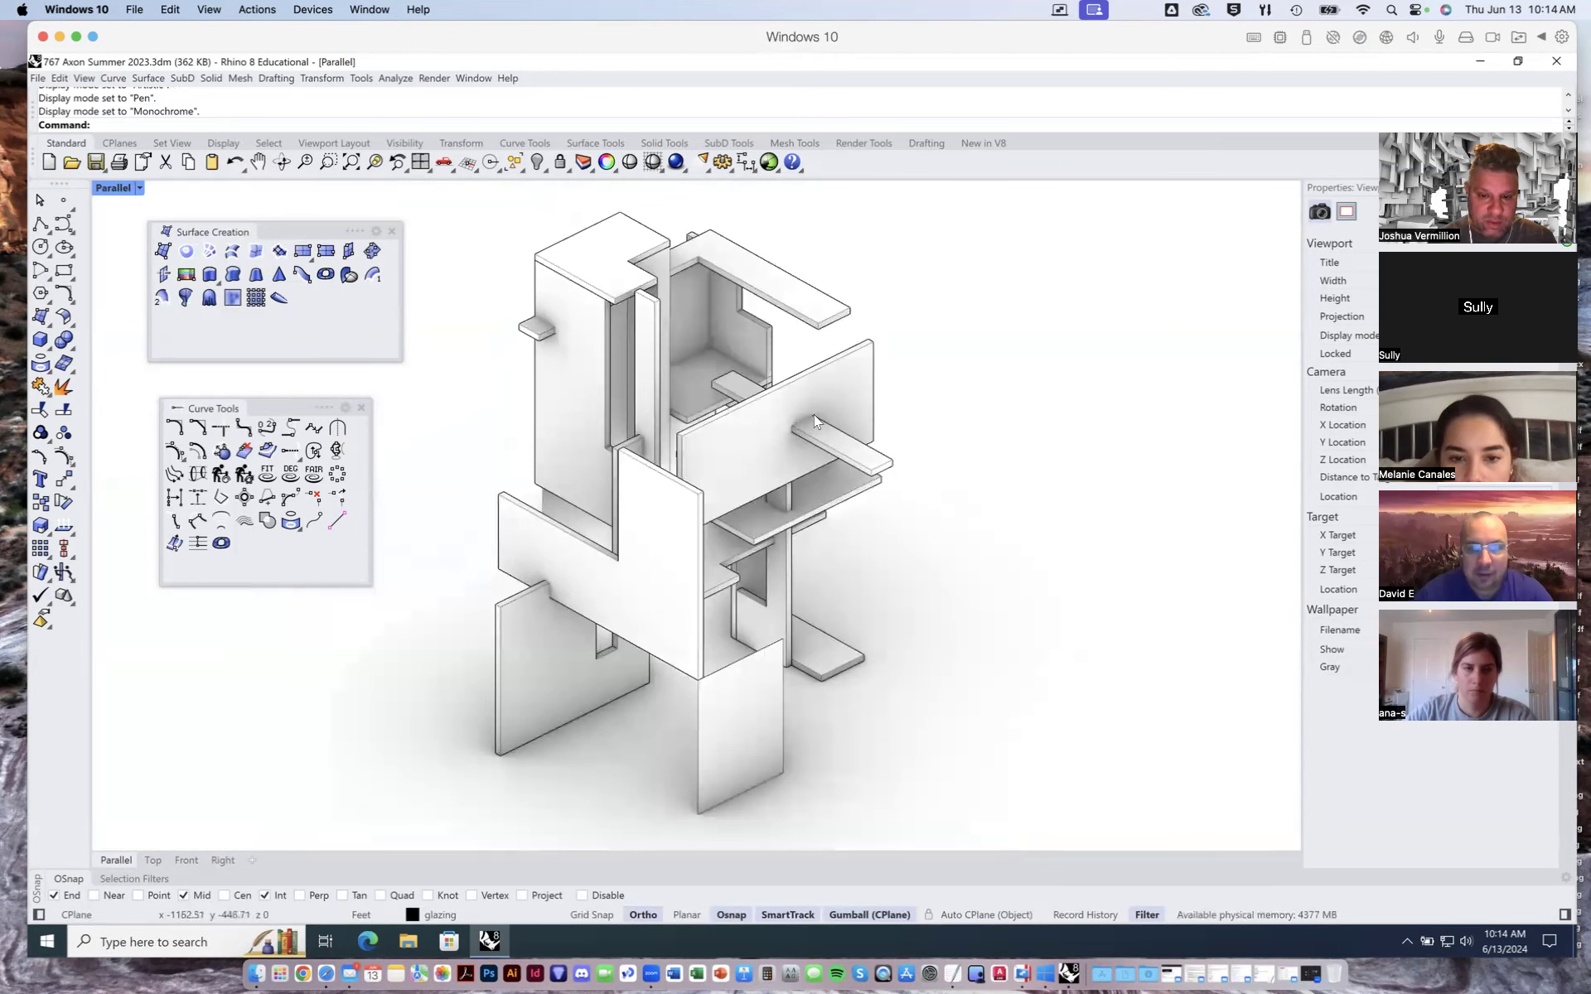
click(139, 189)
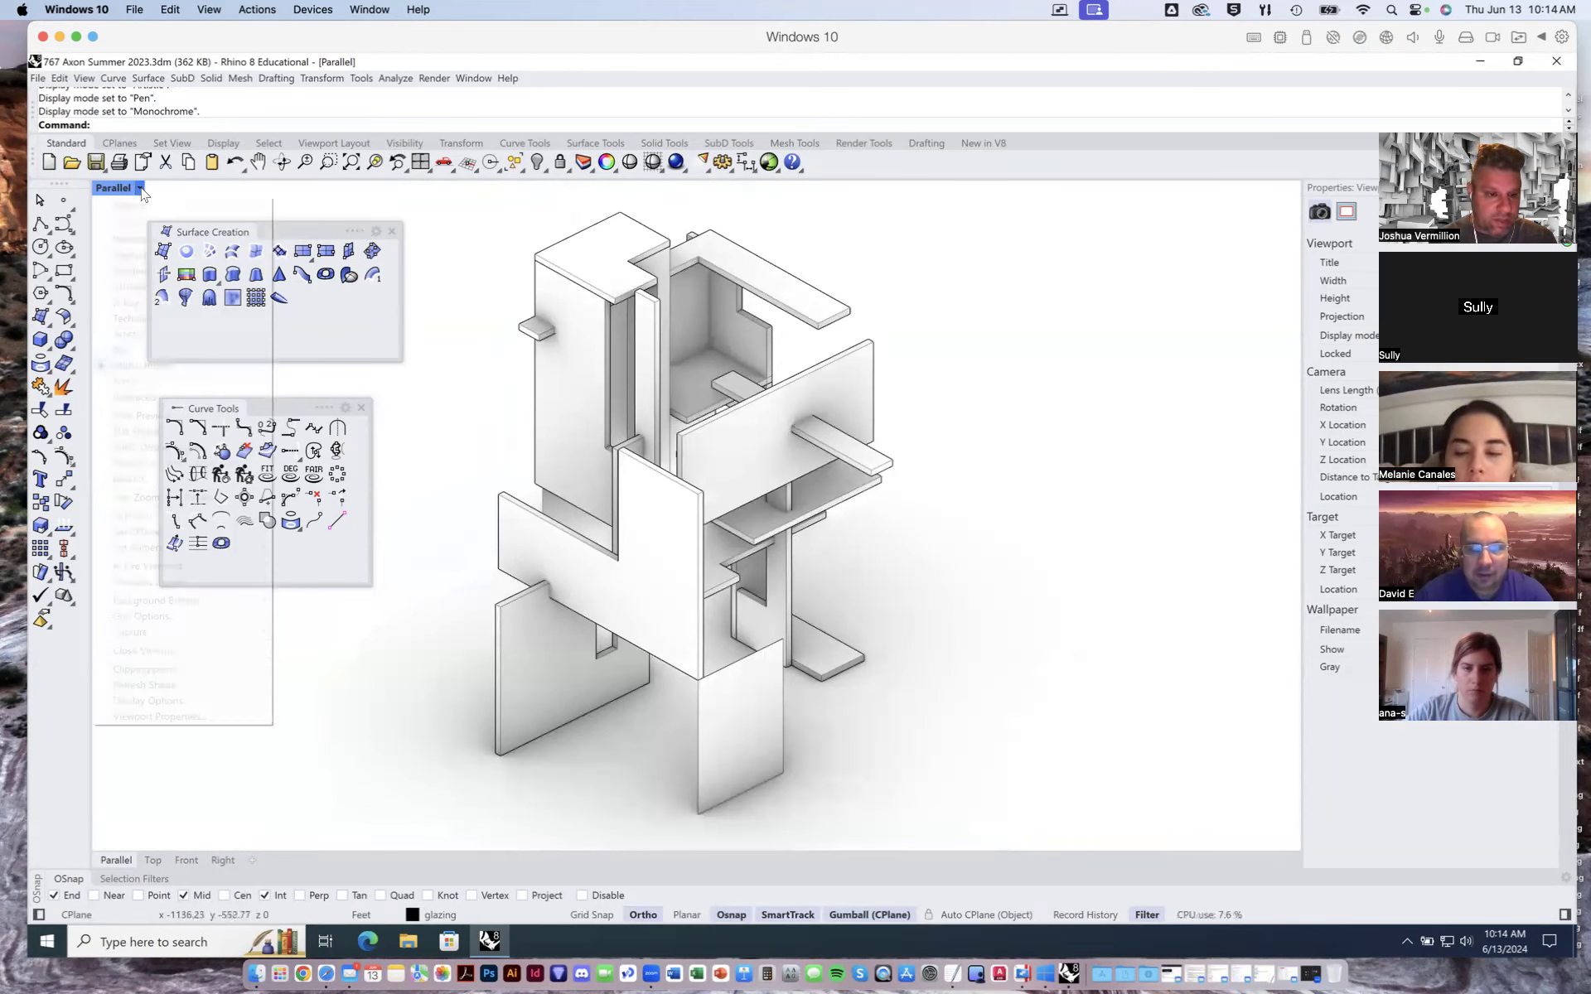
click(122, 189)
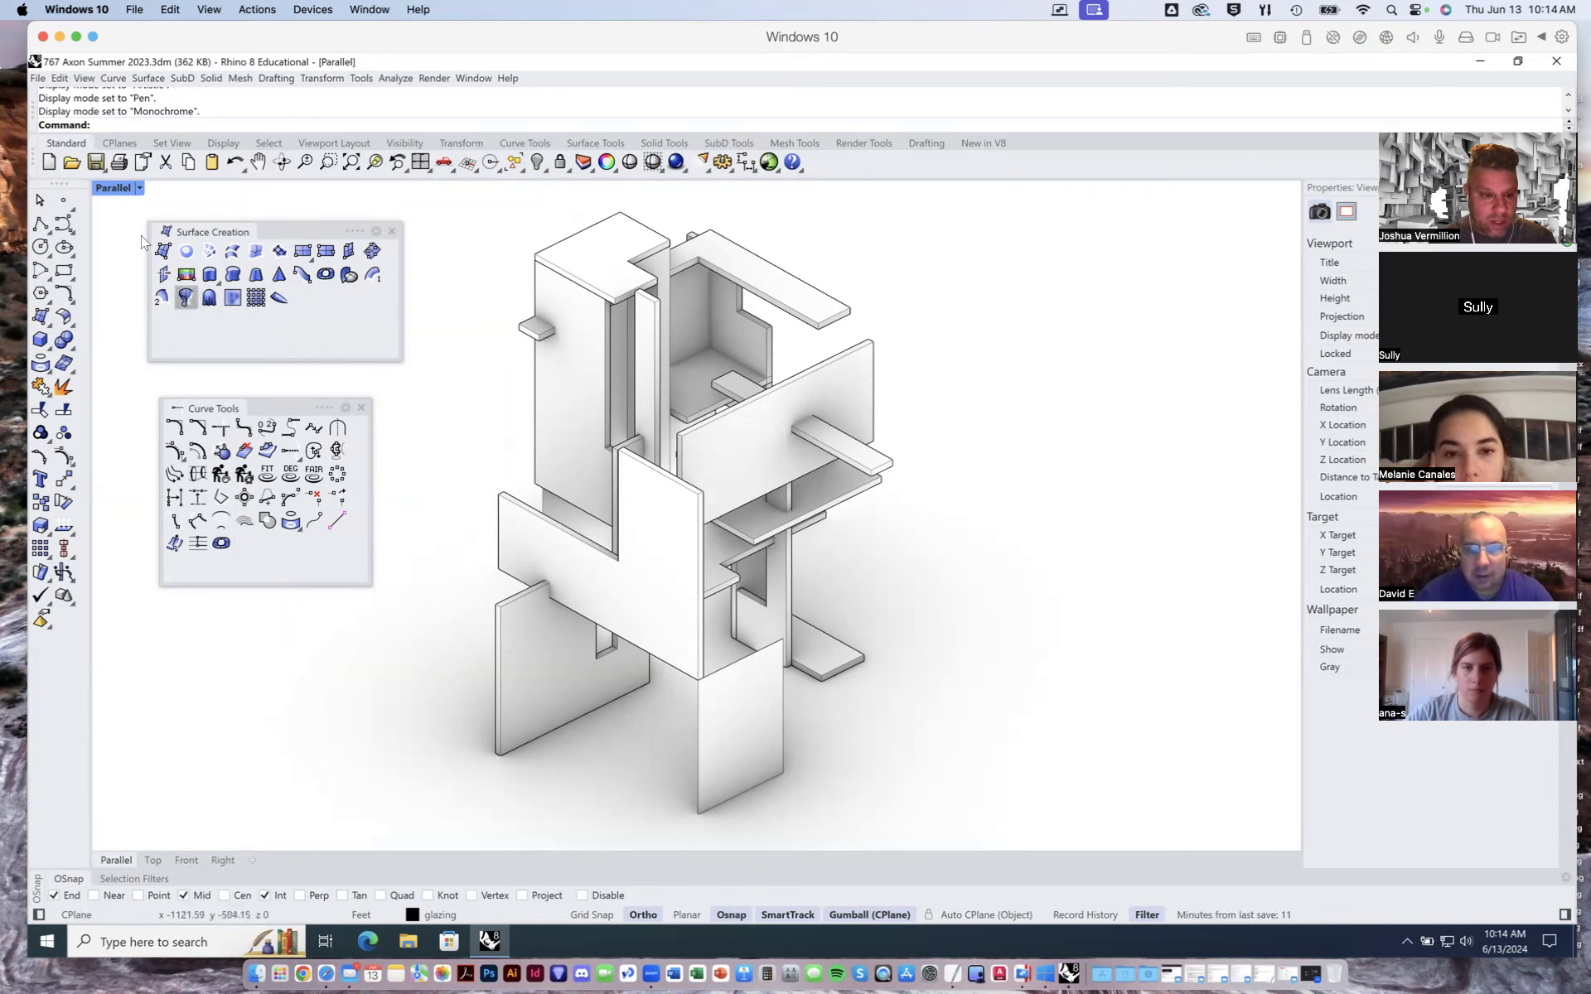
click(138, 189)
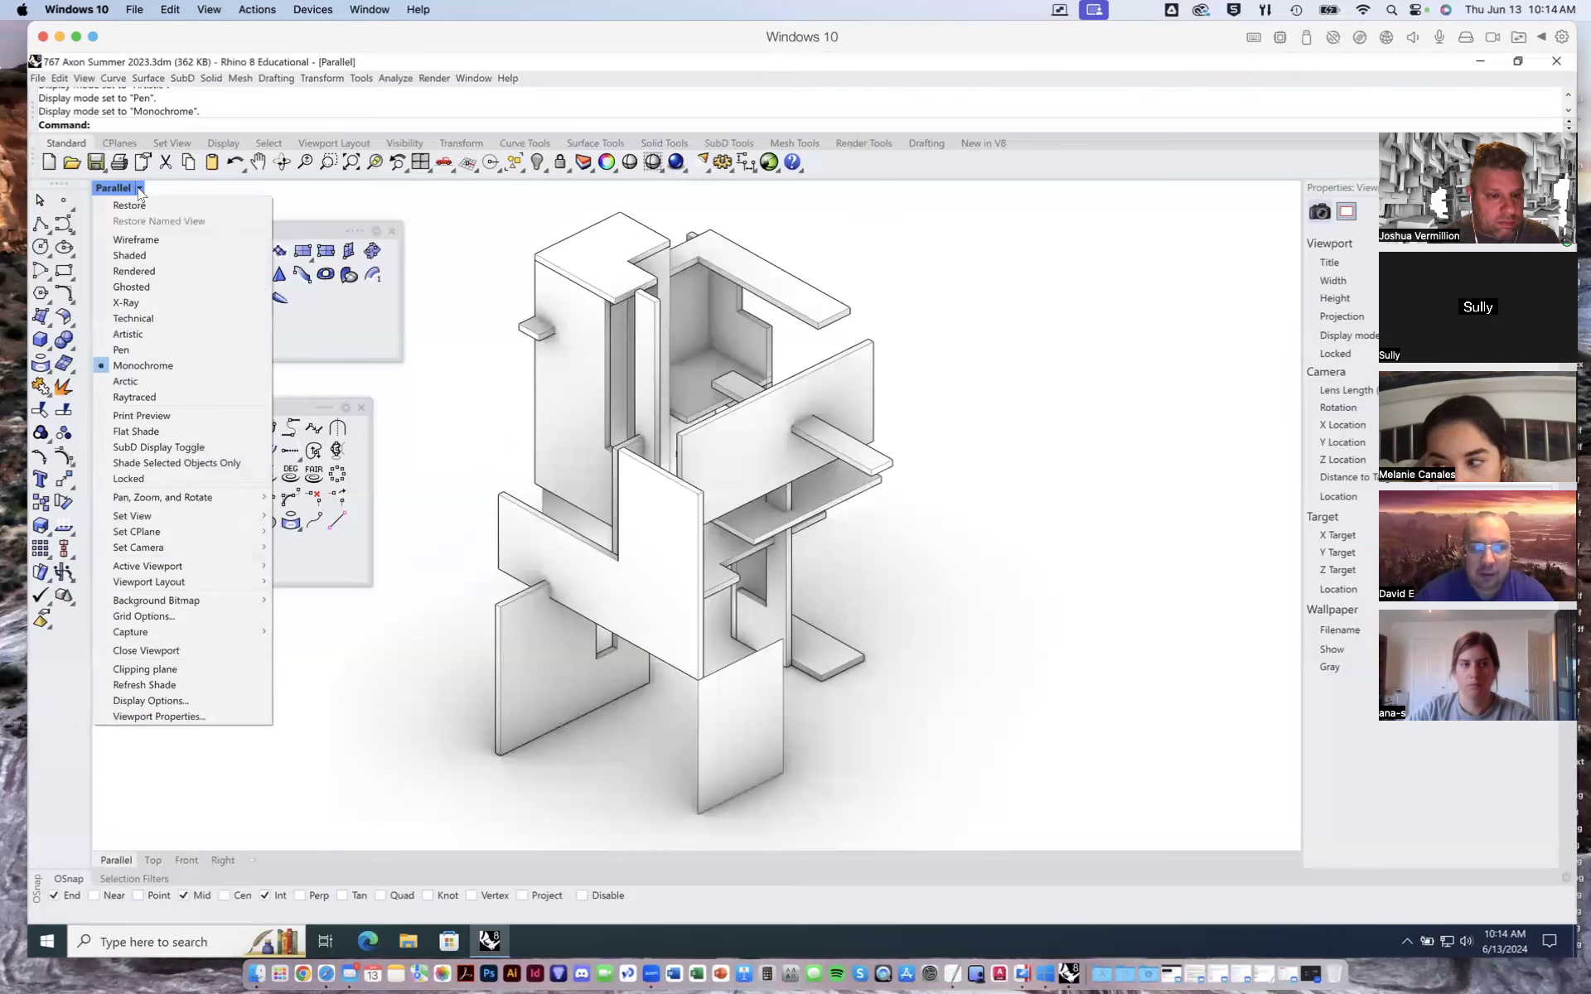
click(139, 383)
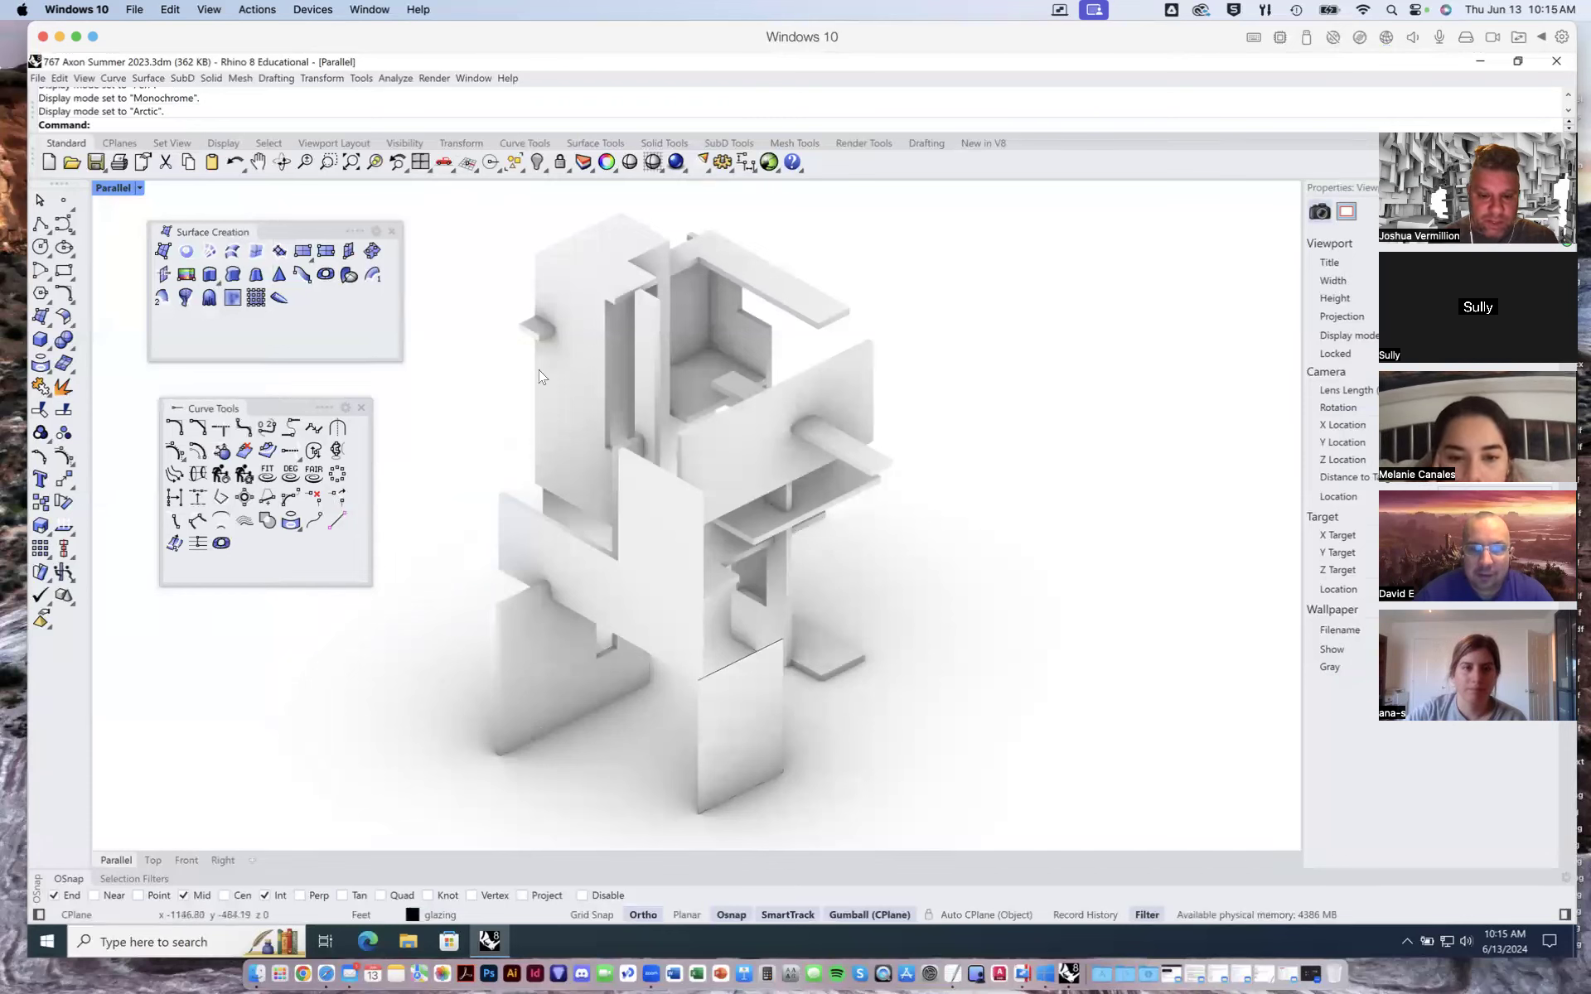
click(139, 187)
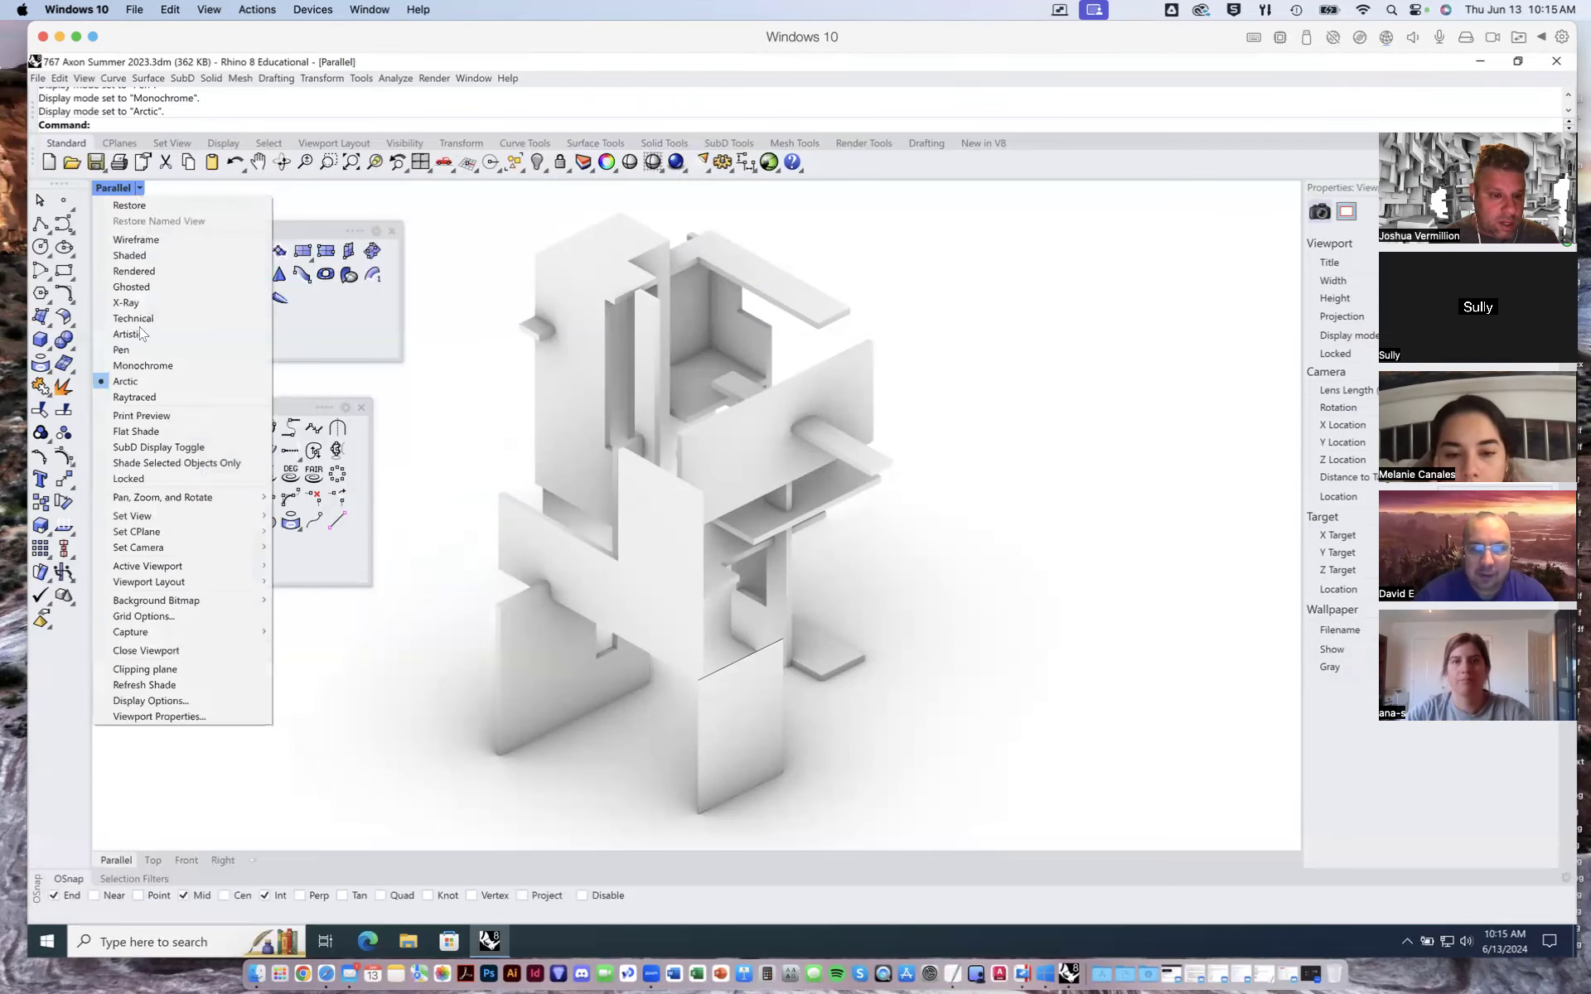
click(134, 397)
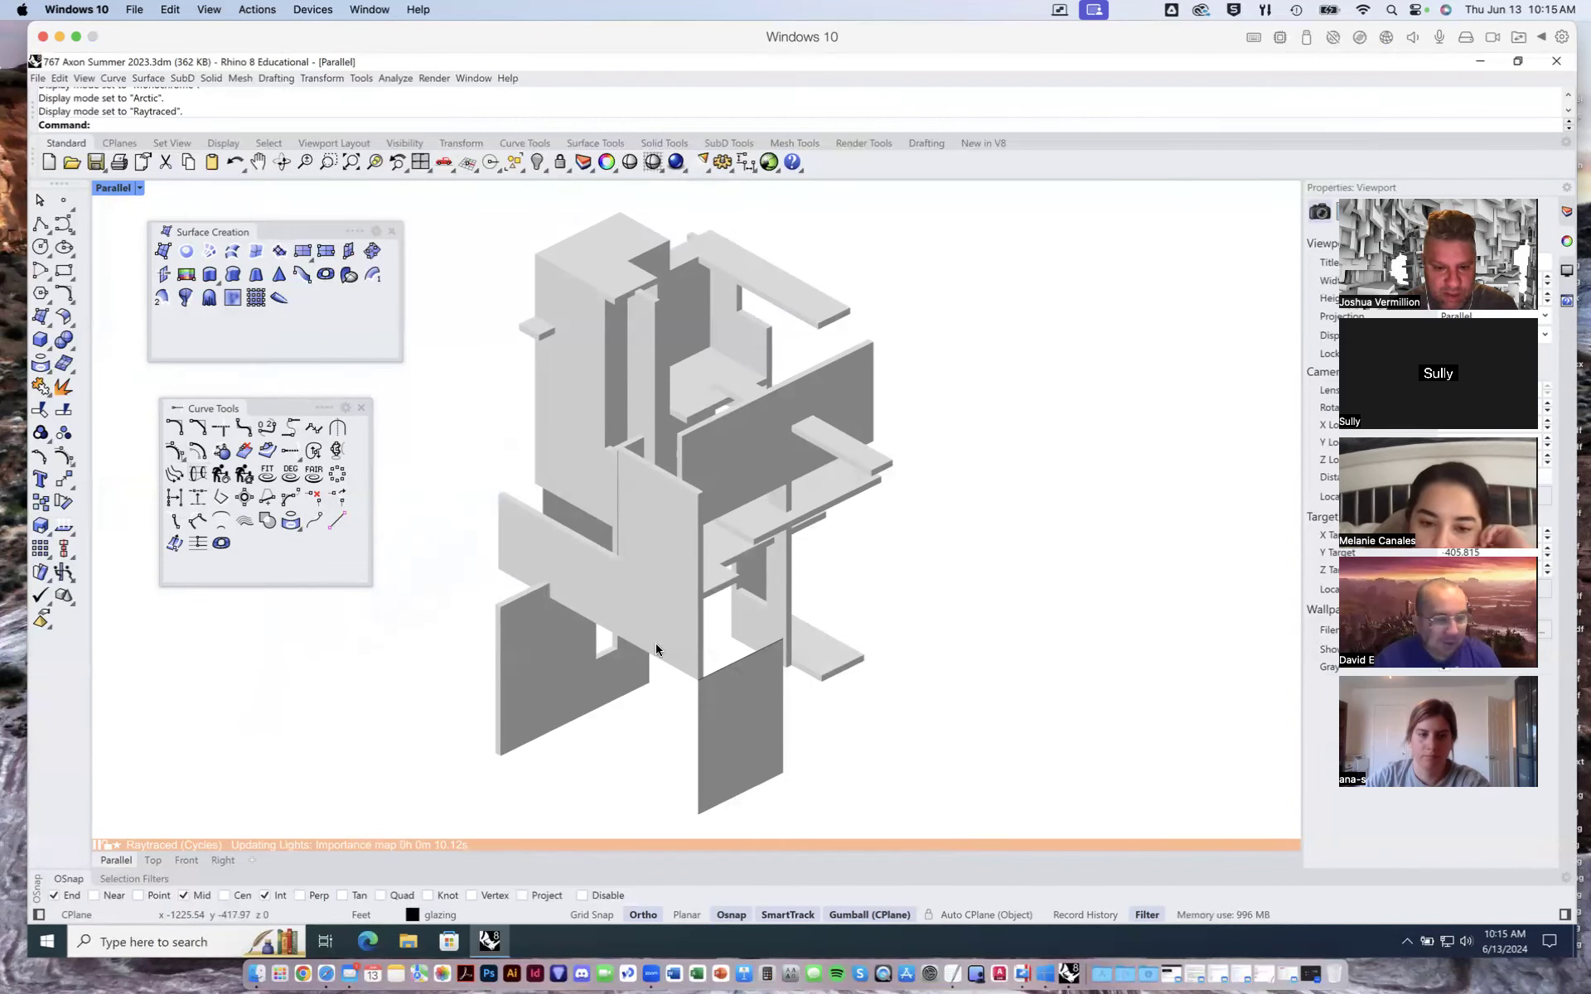
- Set the viewport display mode to Rendered, then to Technical
click(138, 188)
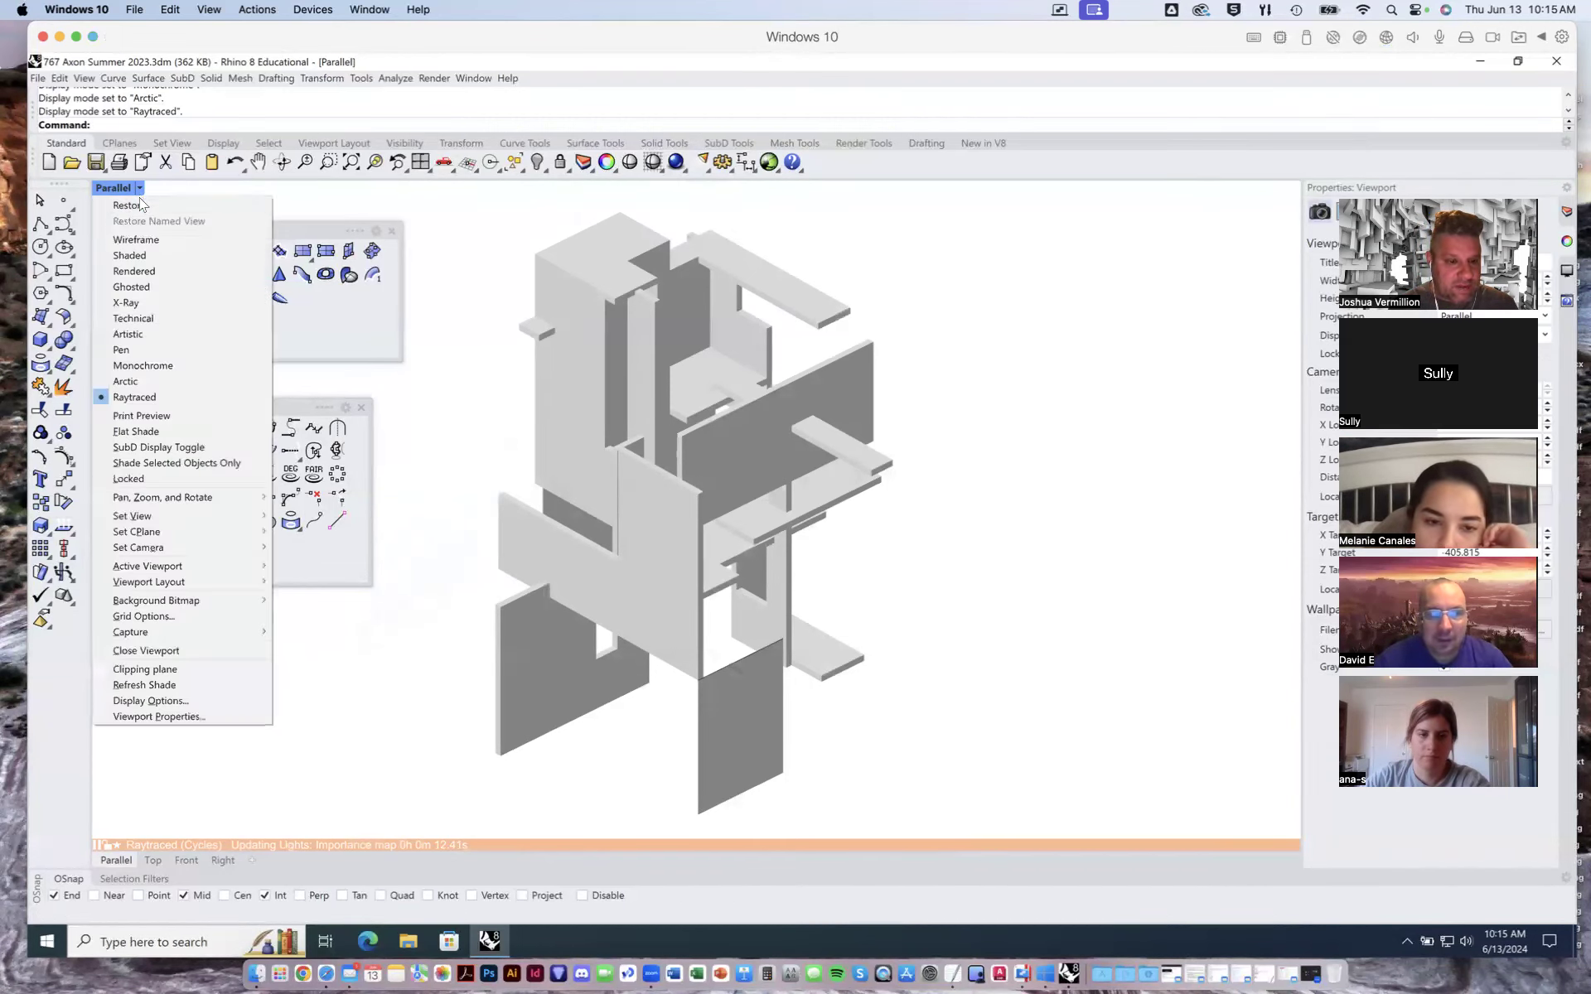
click(149, 272)
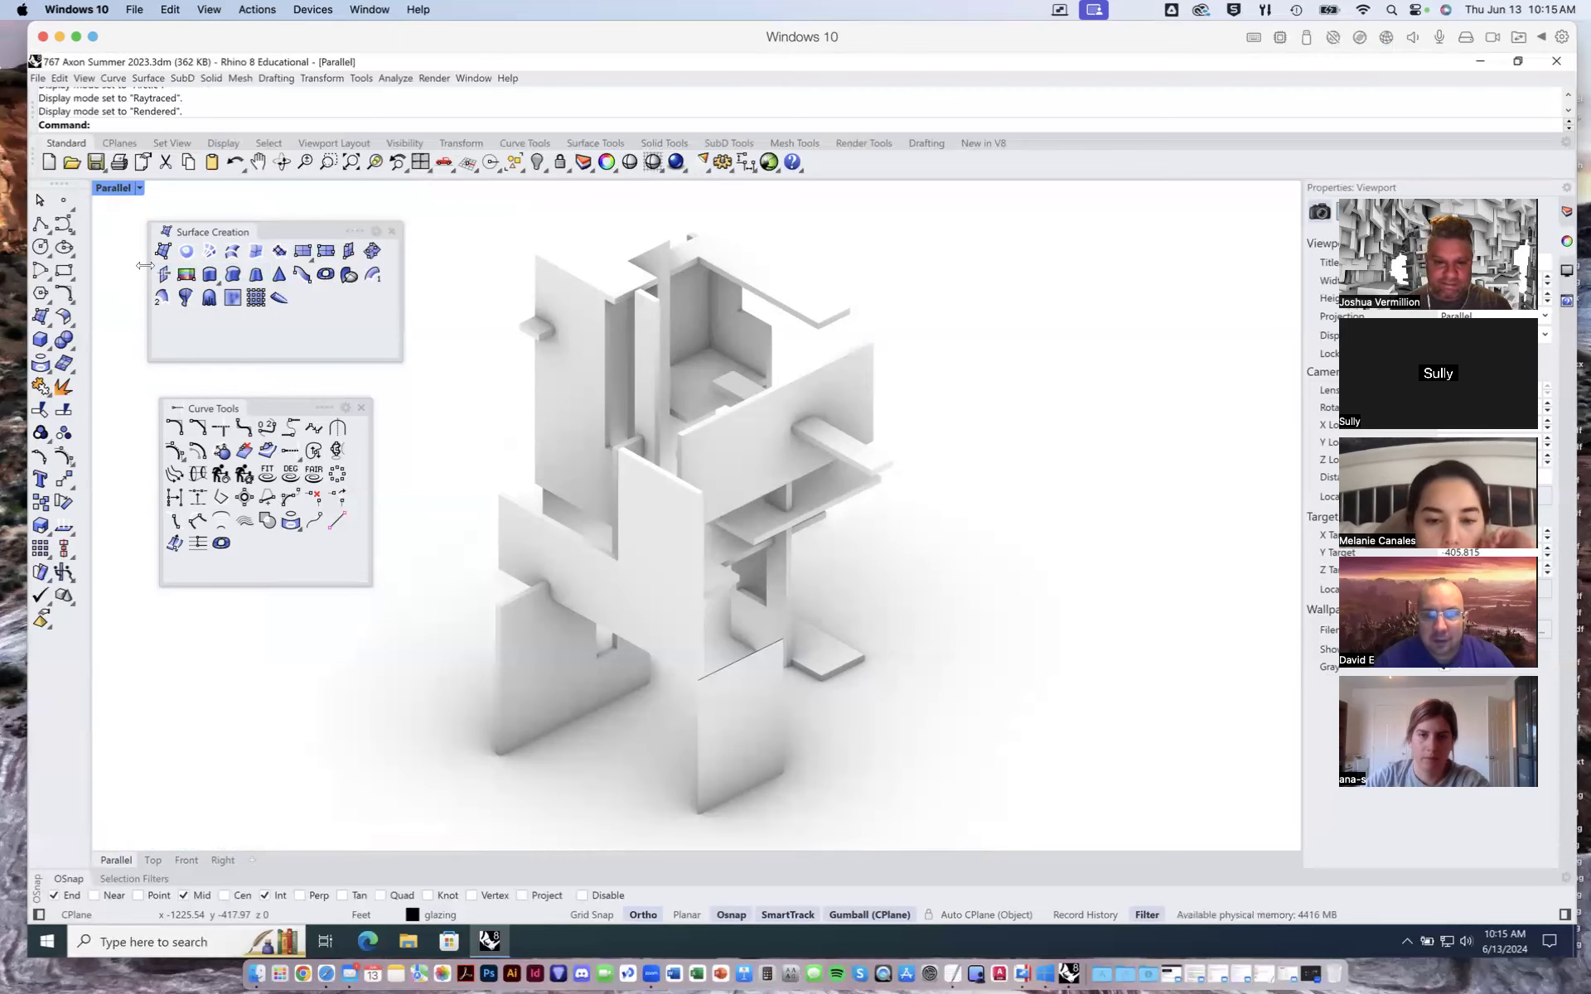
click(141, 189)
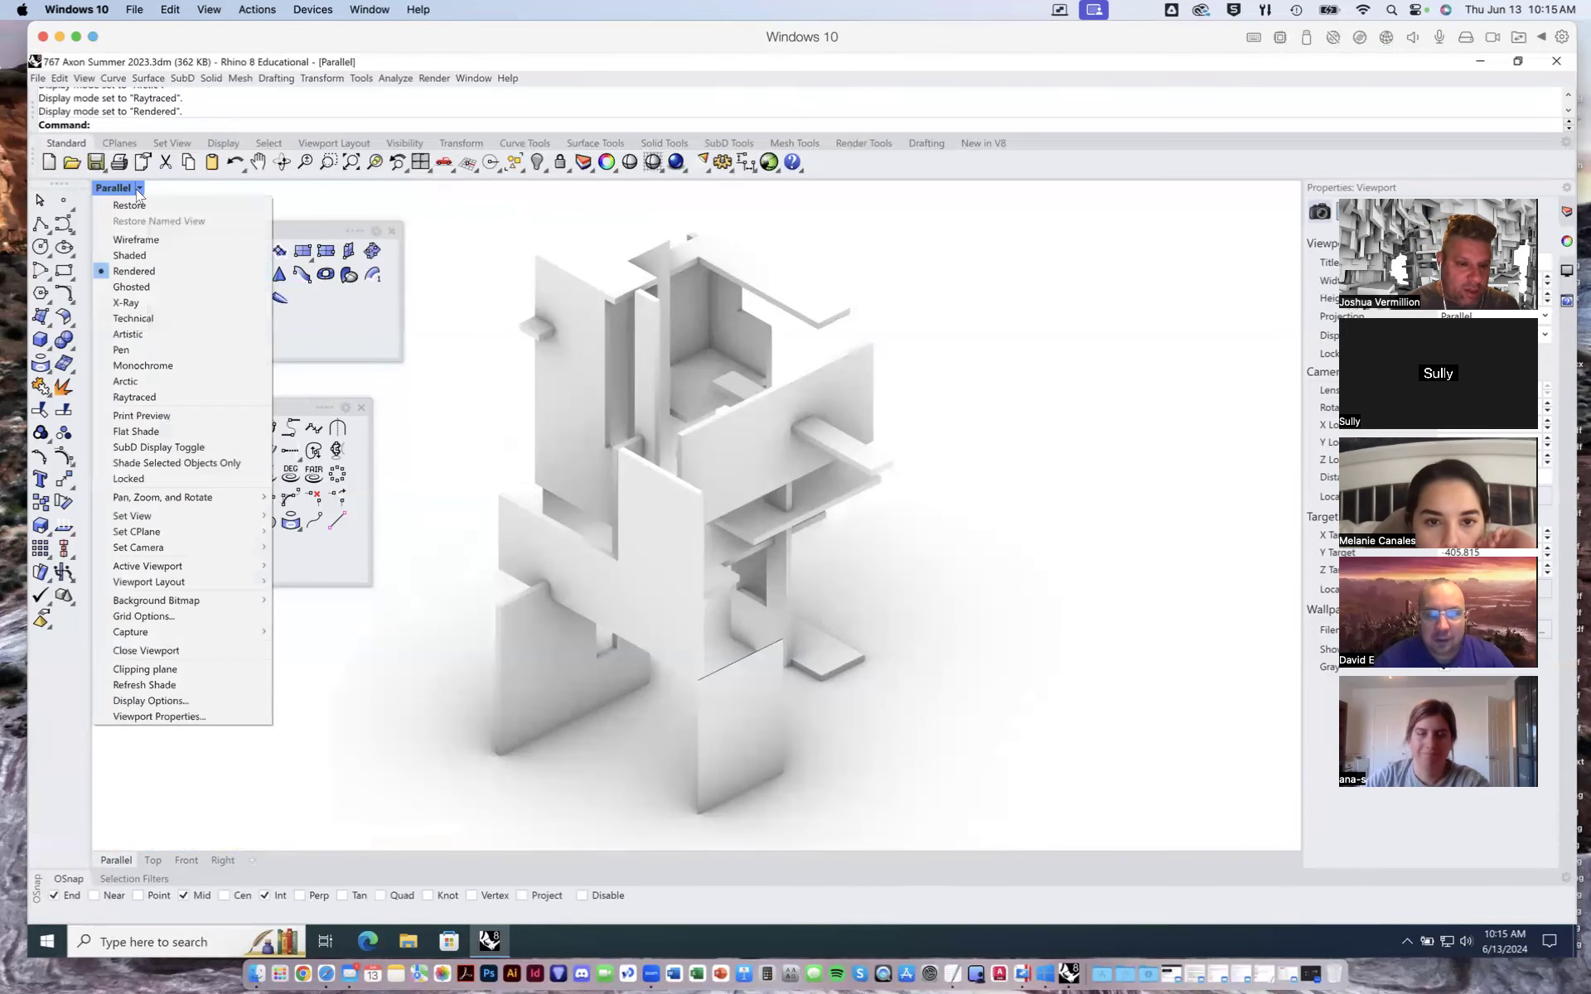
click(135, 318)
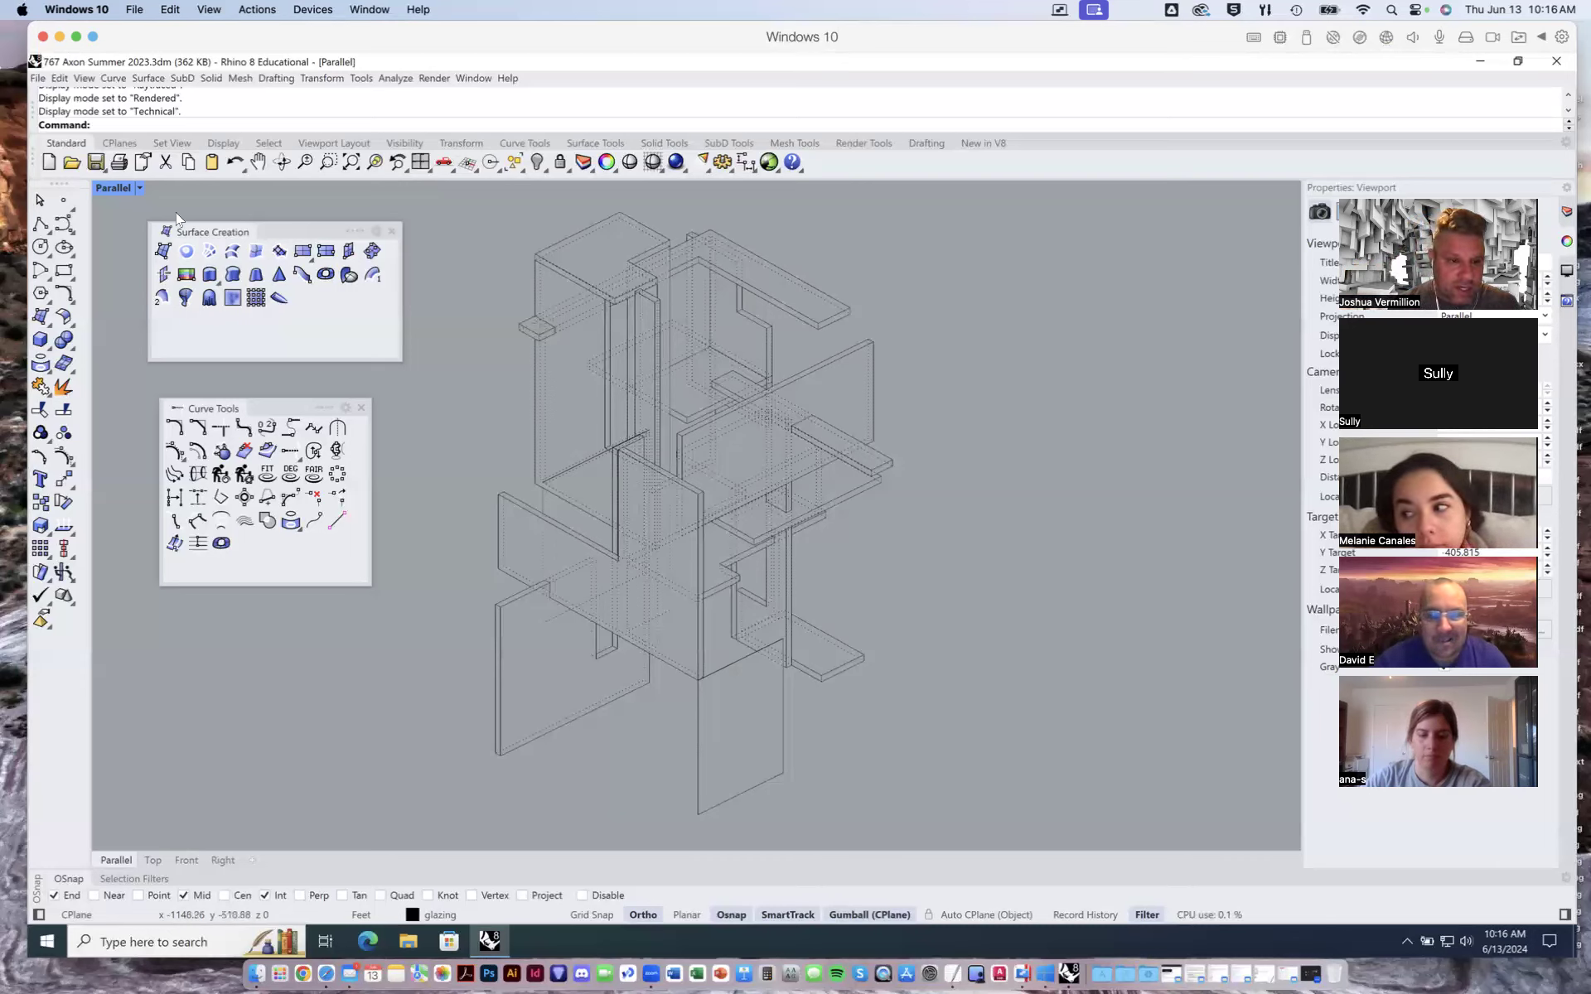
- Set the viewport display mode to Shaded, then to Ghosted
click(137, 190)
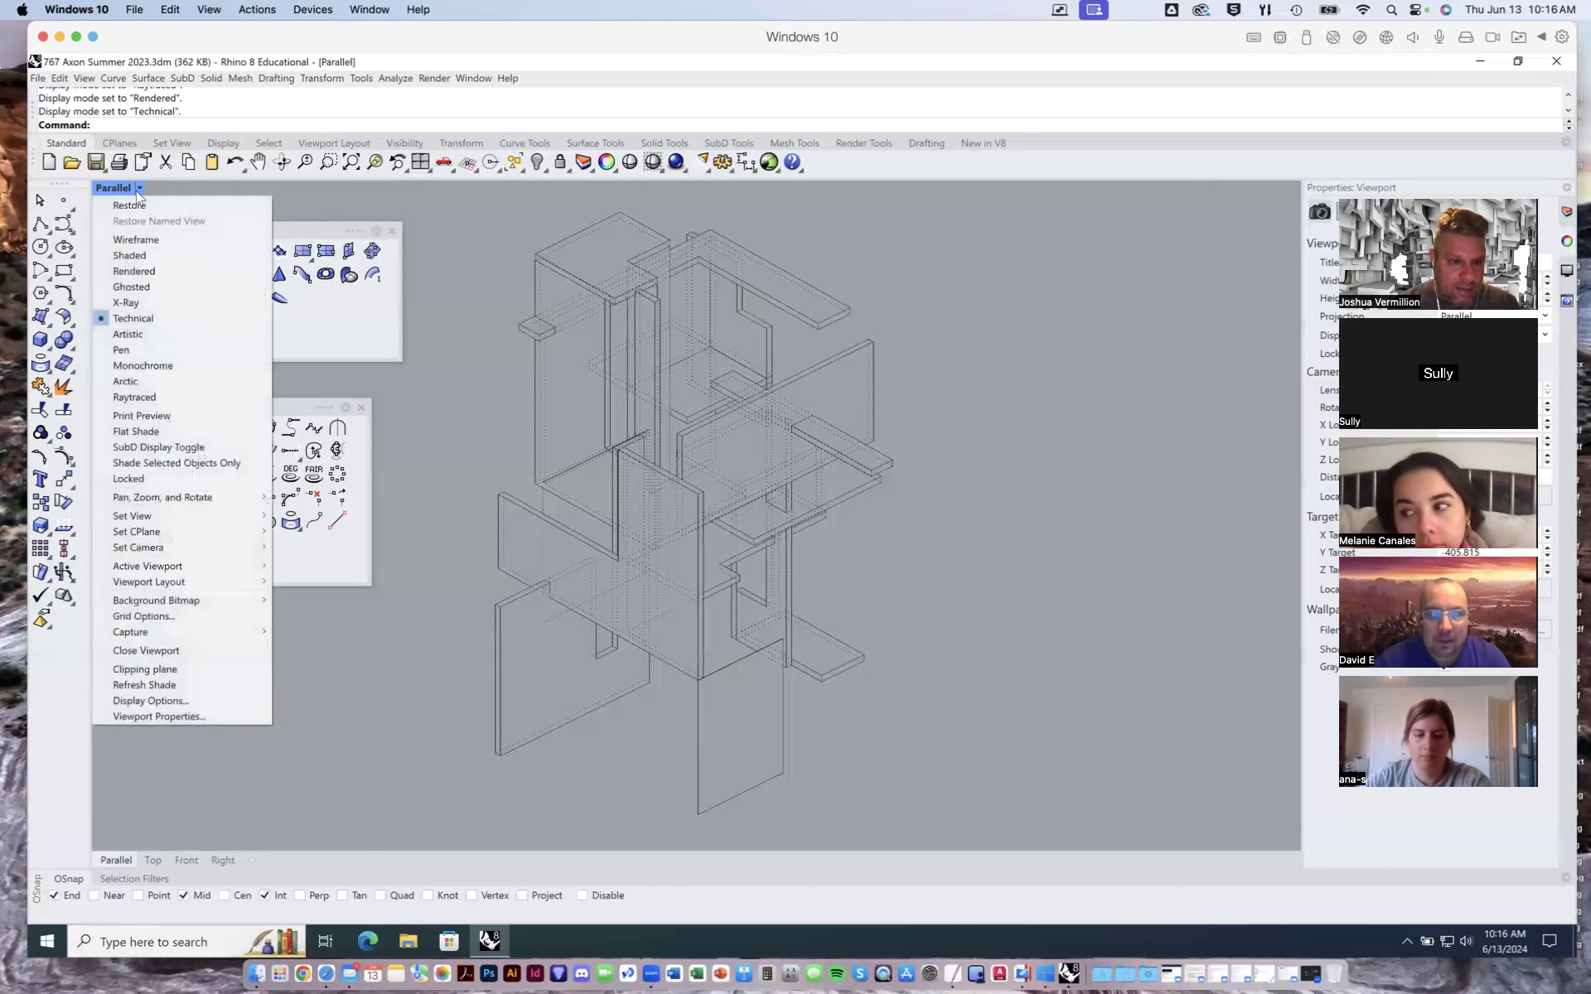
click(130, 256)
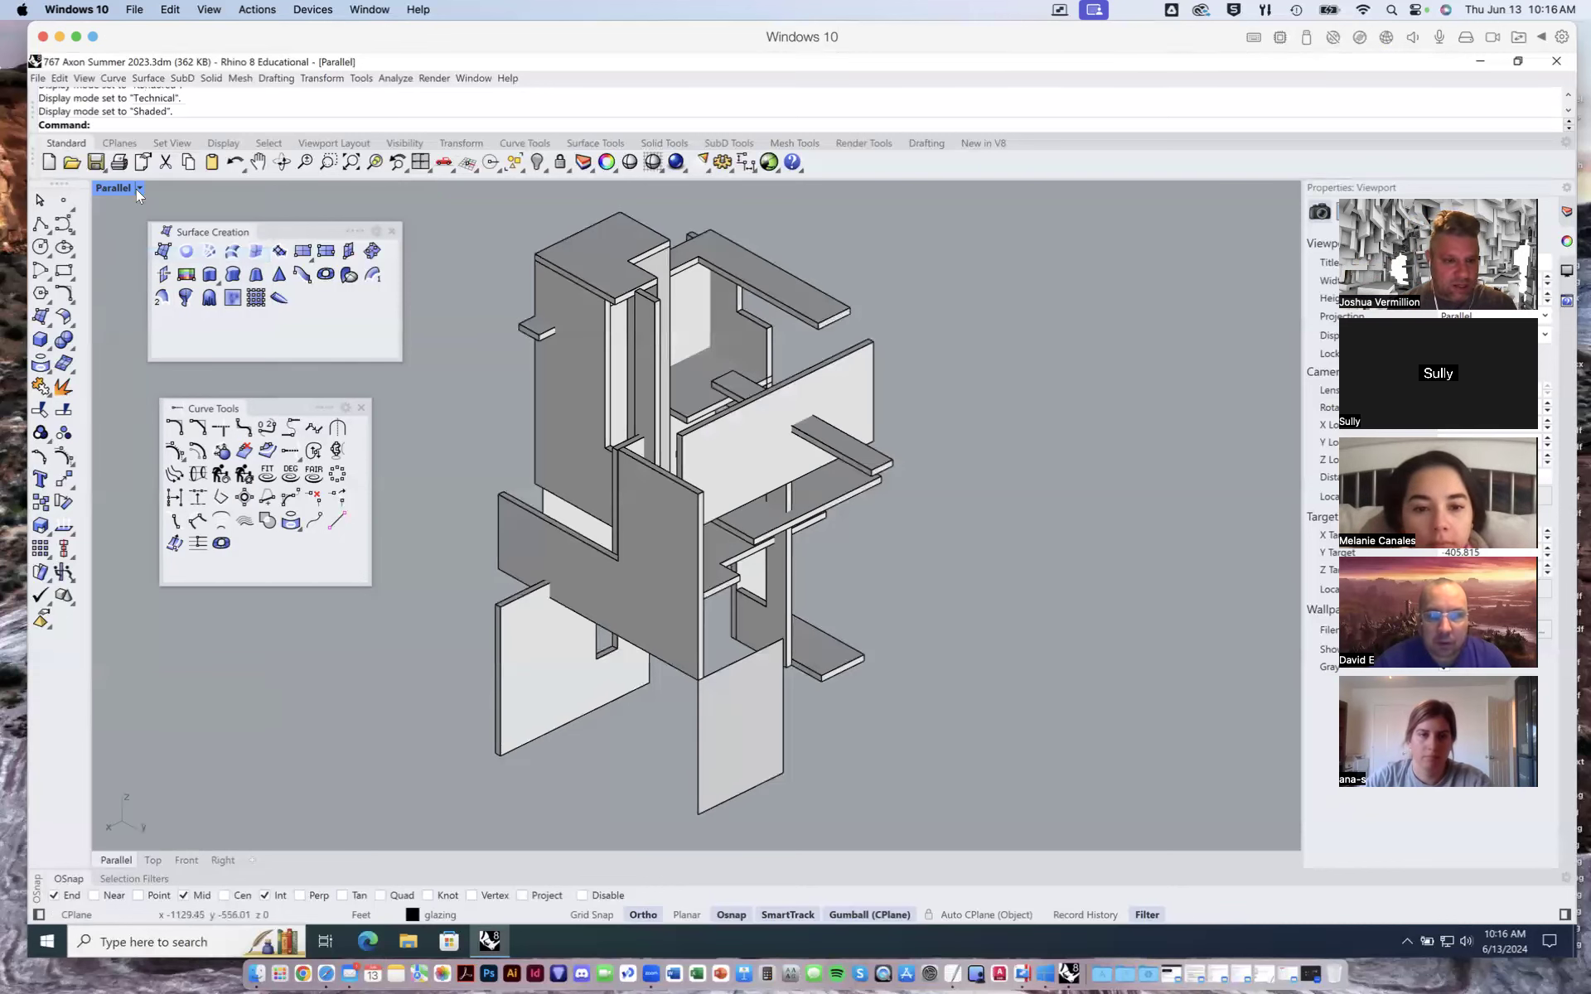
click(136, 189)
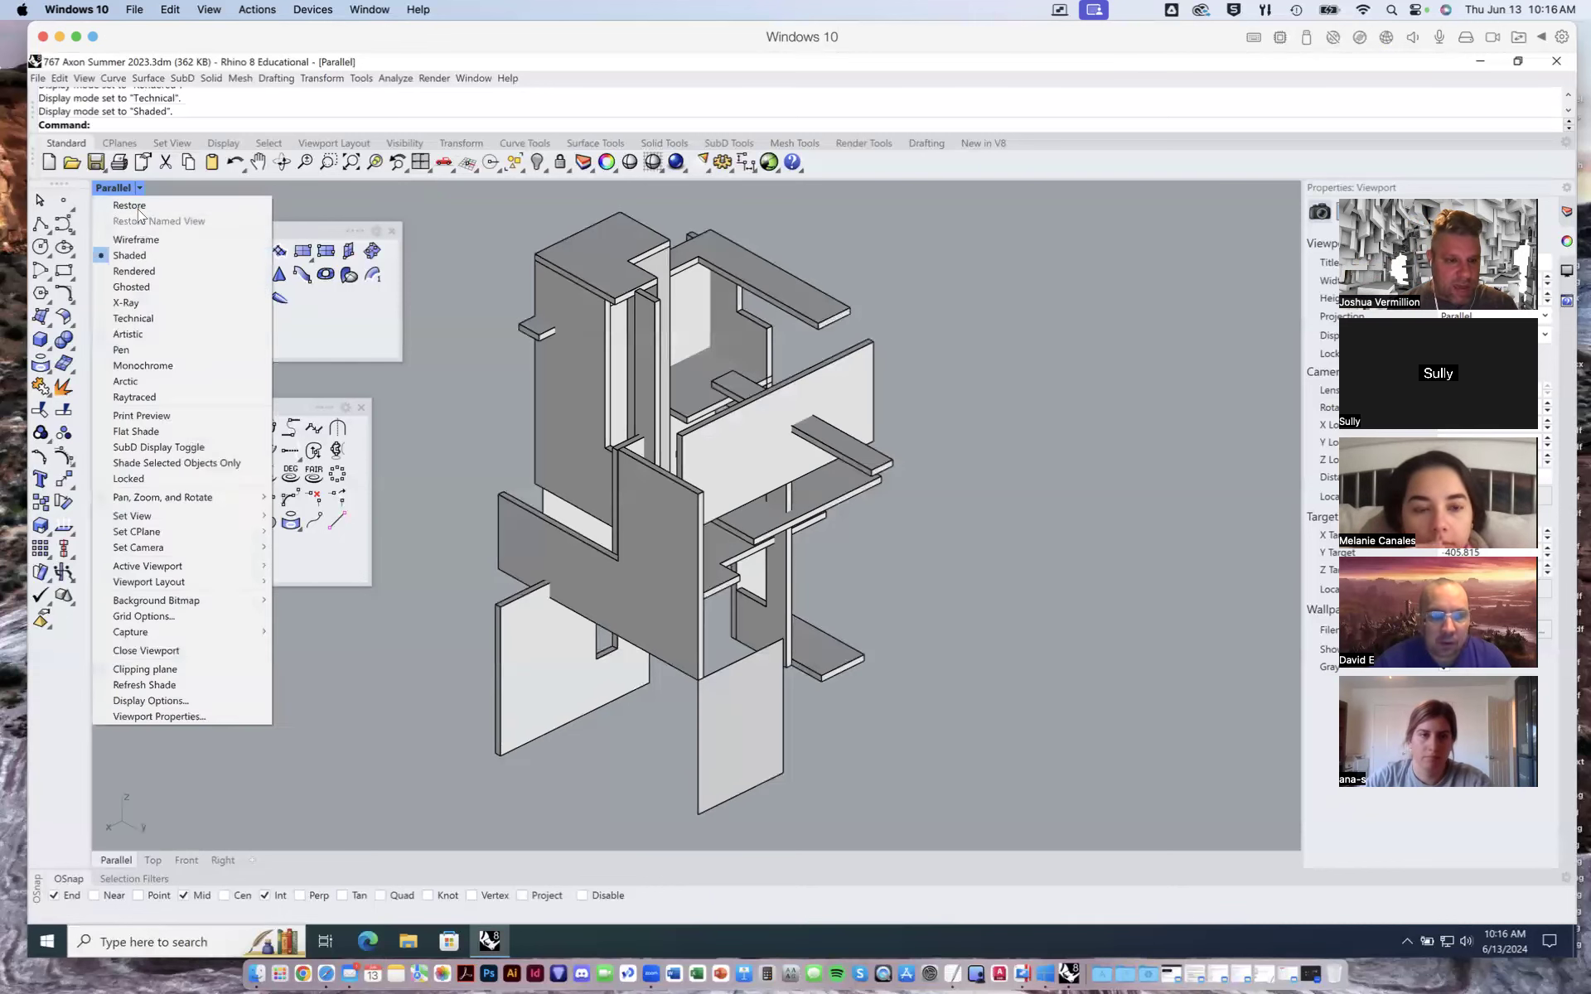
click(132, 287)
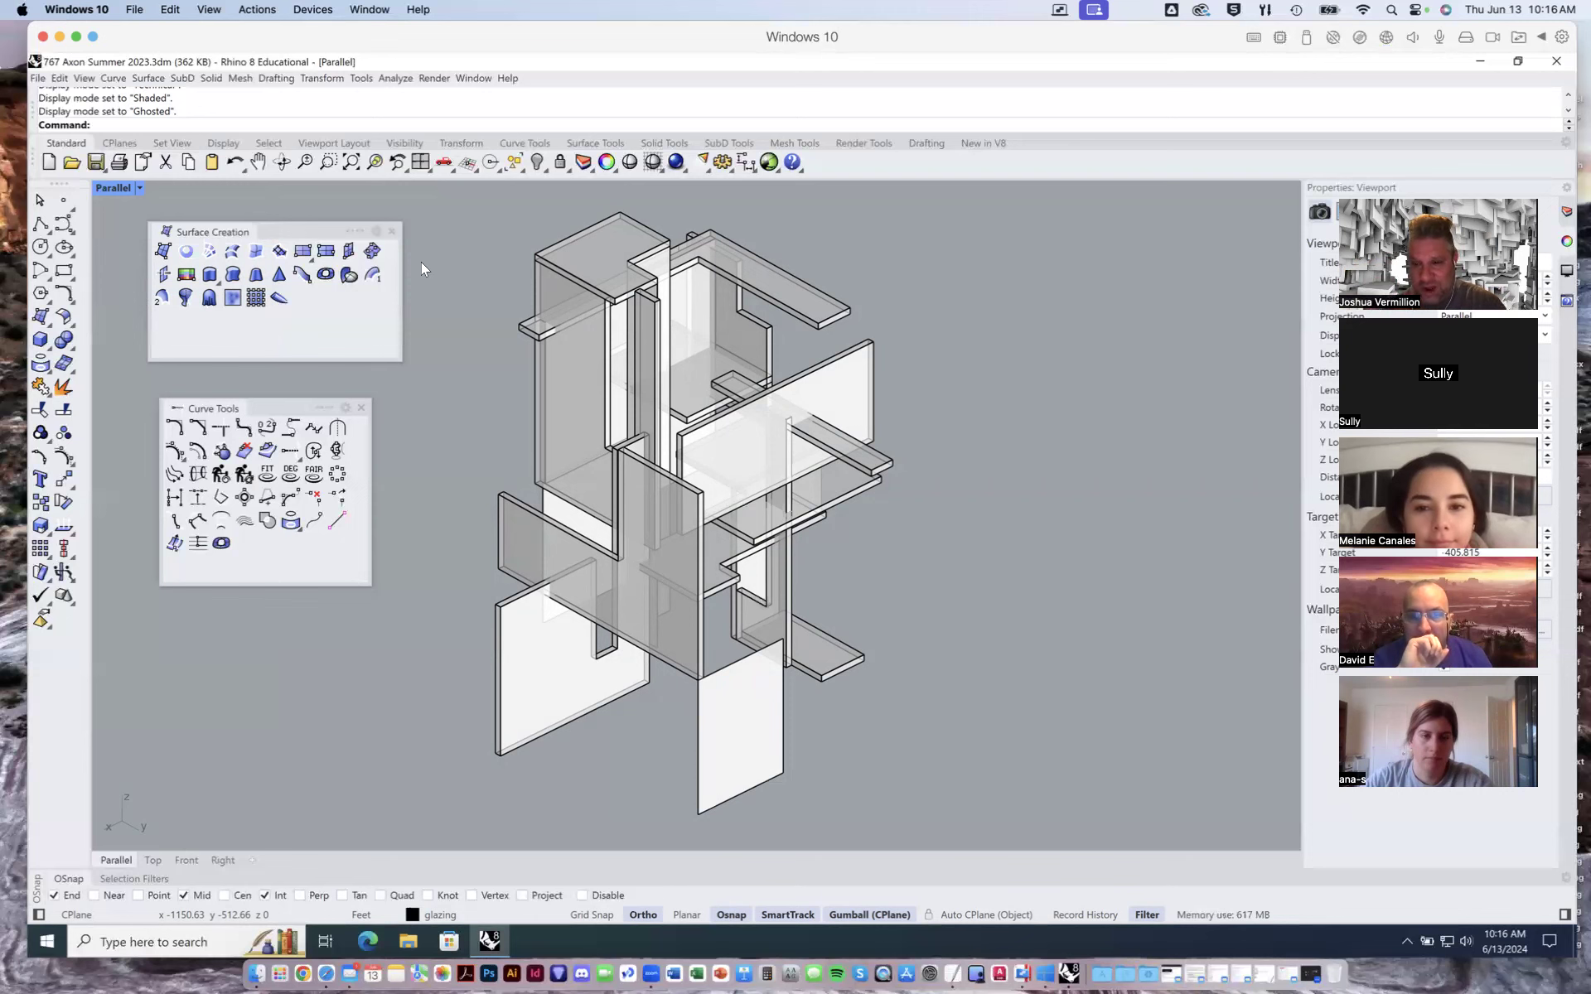
- Open the Rhino Options dialog, then move and enlarge it
click(361, 80)
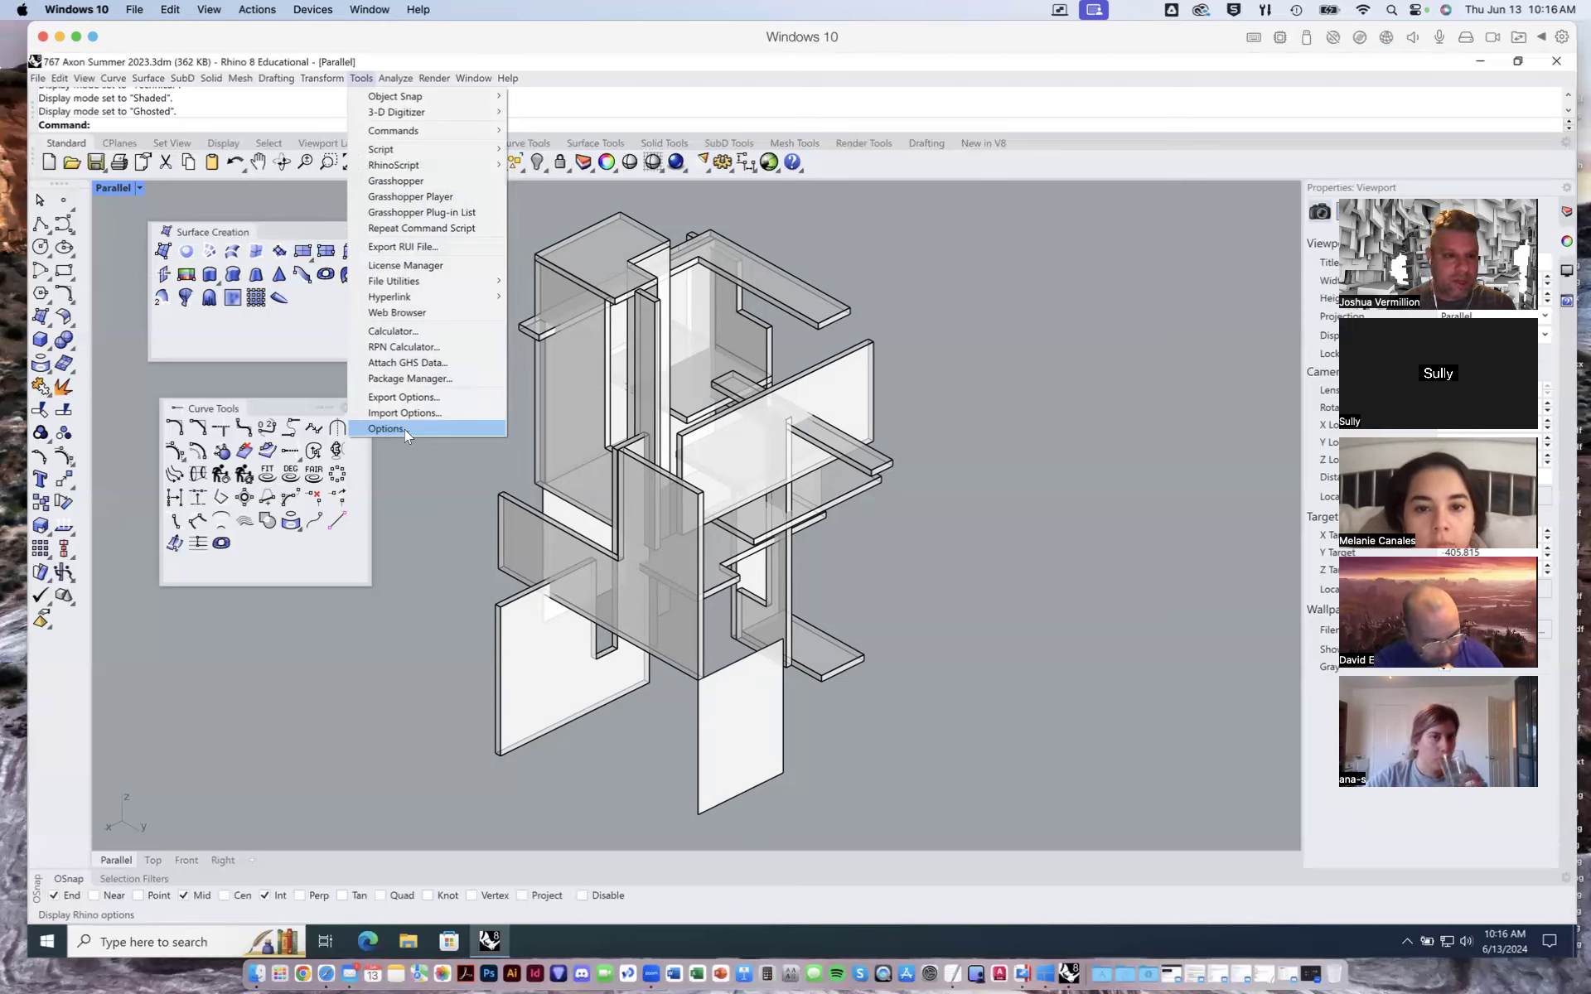
click(79, 10)
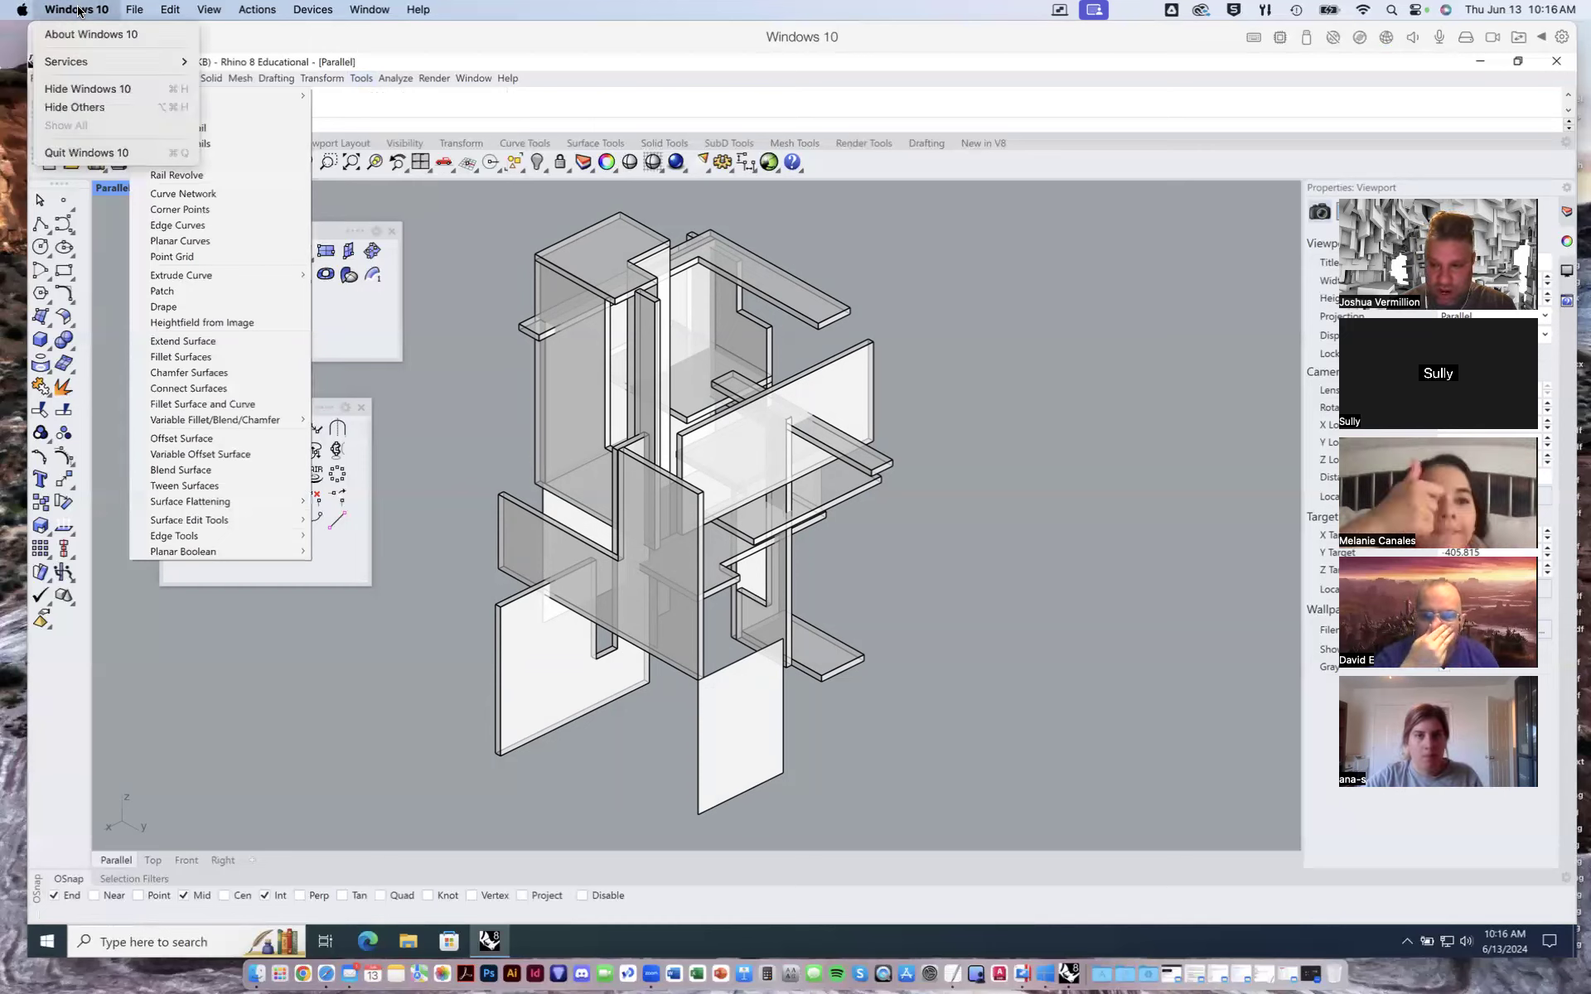
click(79, 10)
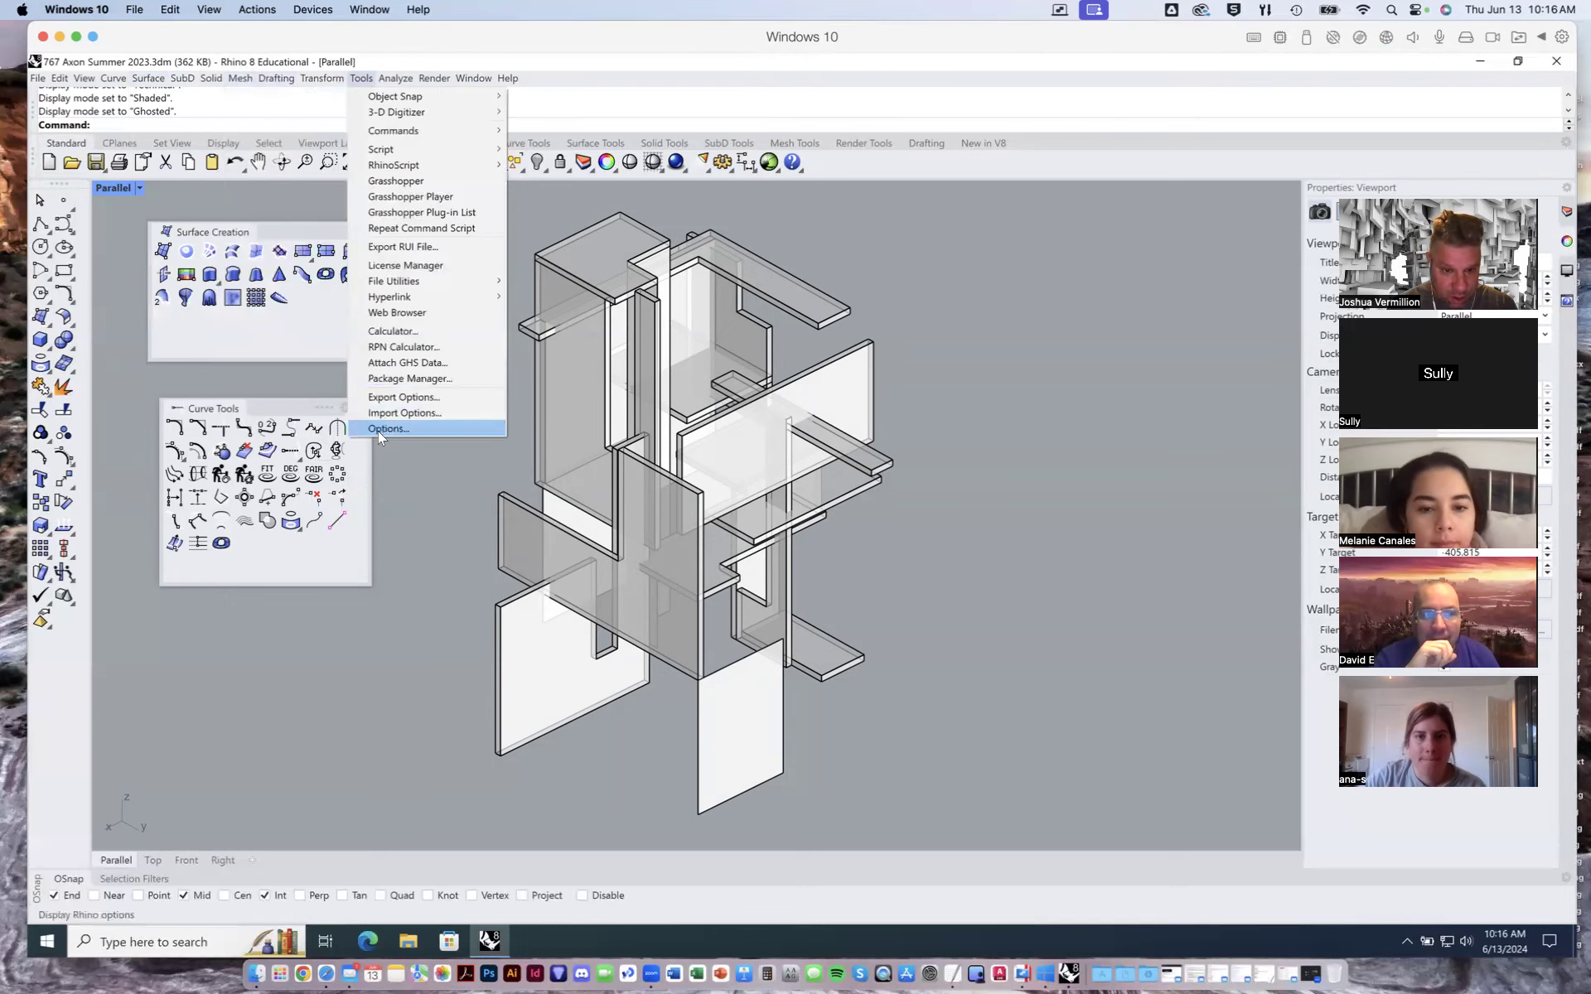
click(378, 429)
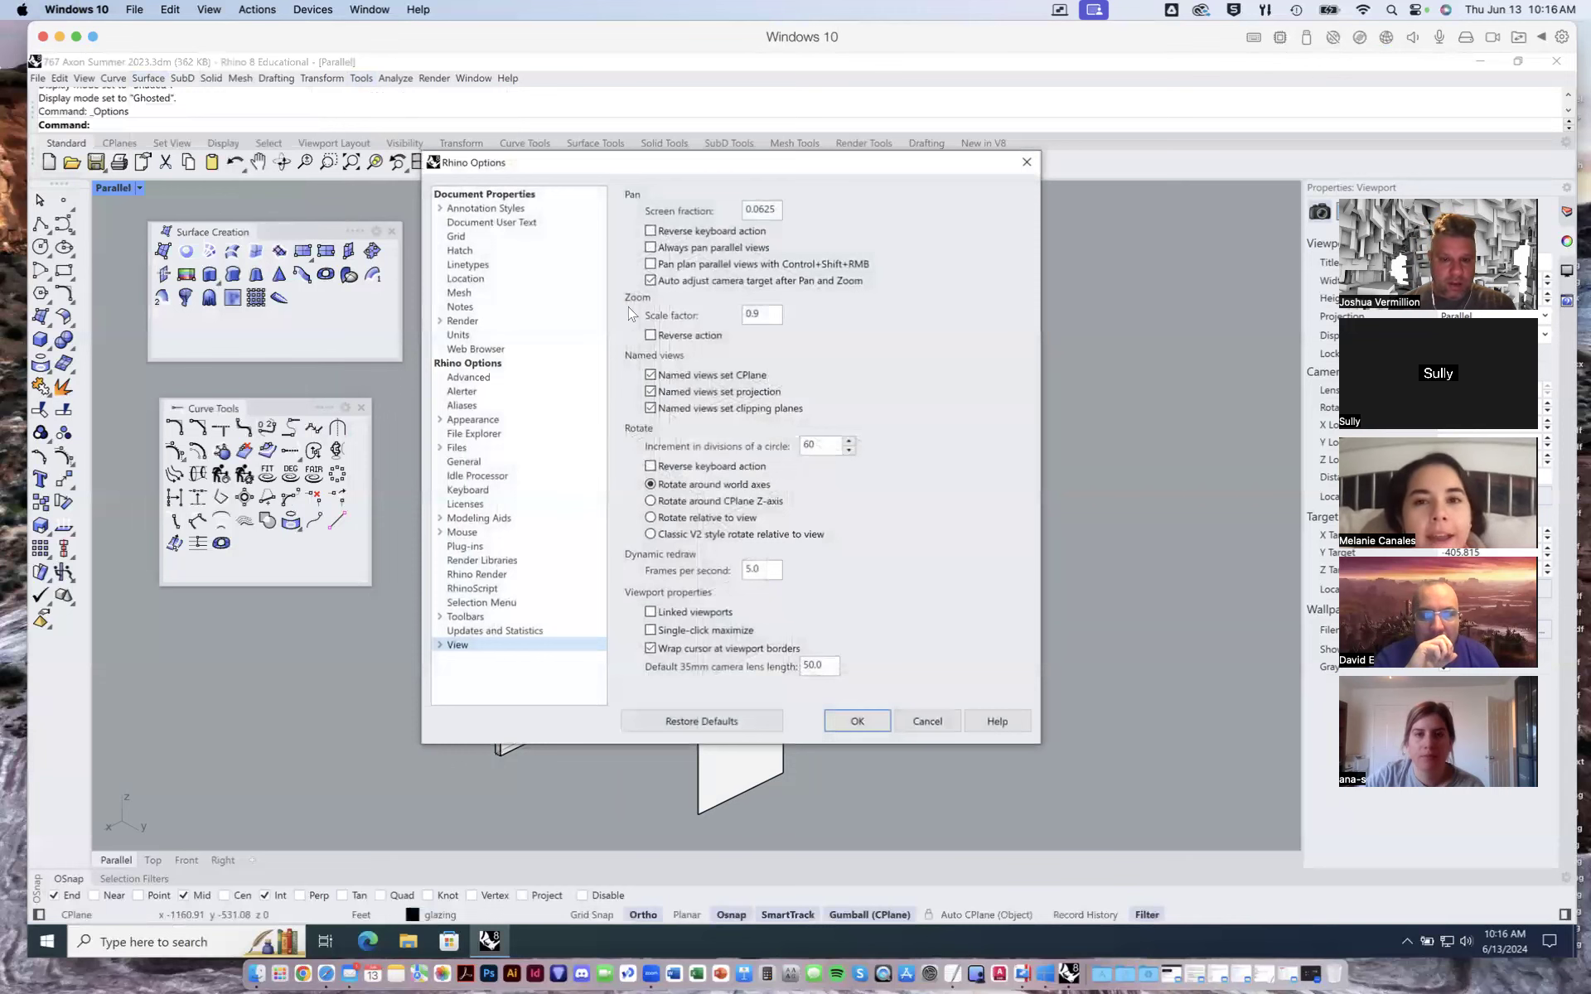
drag(680, 169, 672, 105)
drag(1032, 680, 1089, 820)
- Under View > Display Modes in the options, make a copy of the Technical display mode
click(433, 583)
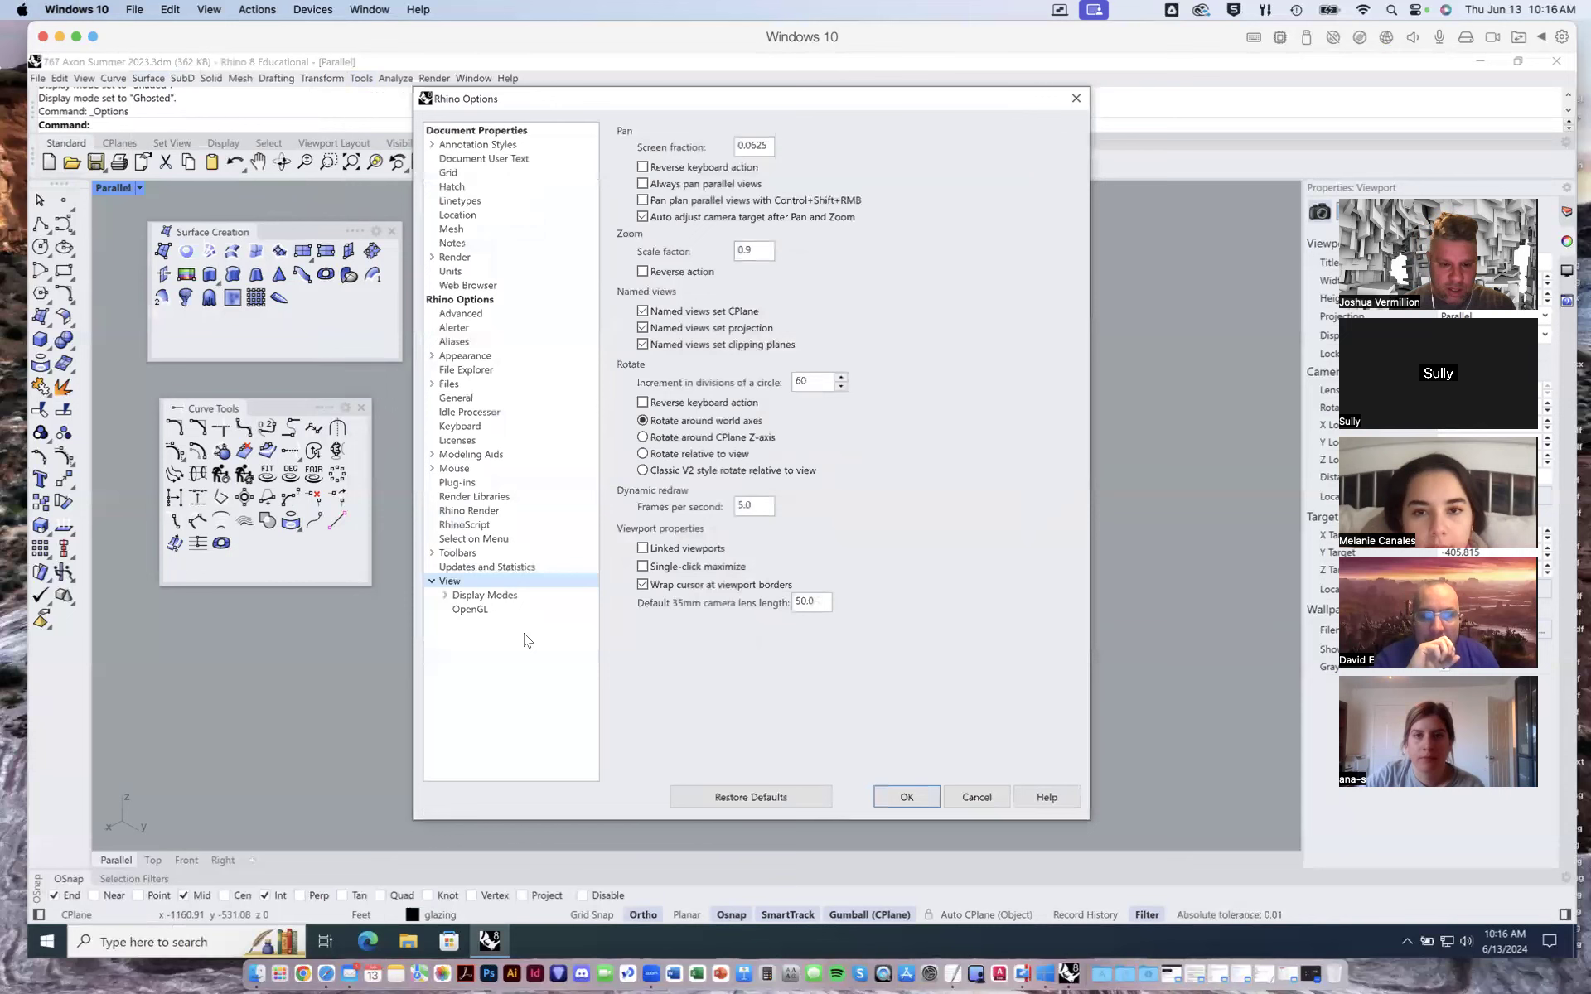
click(446, 596)
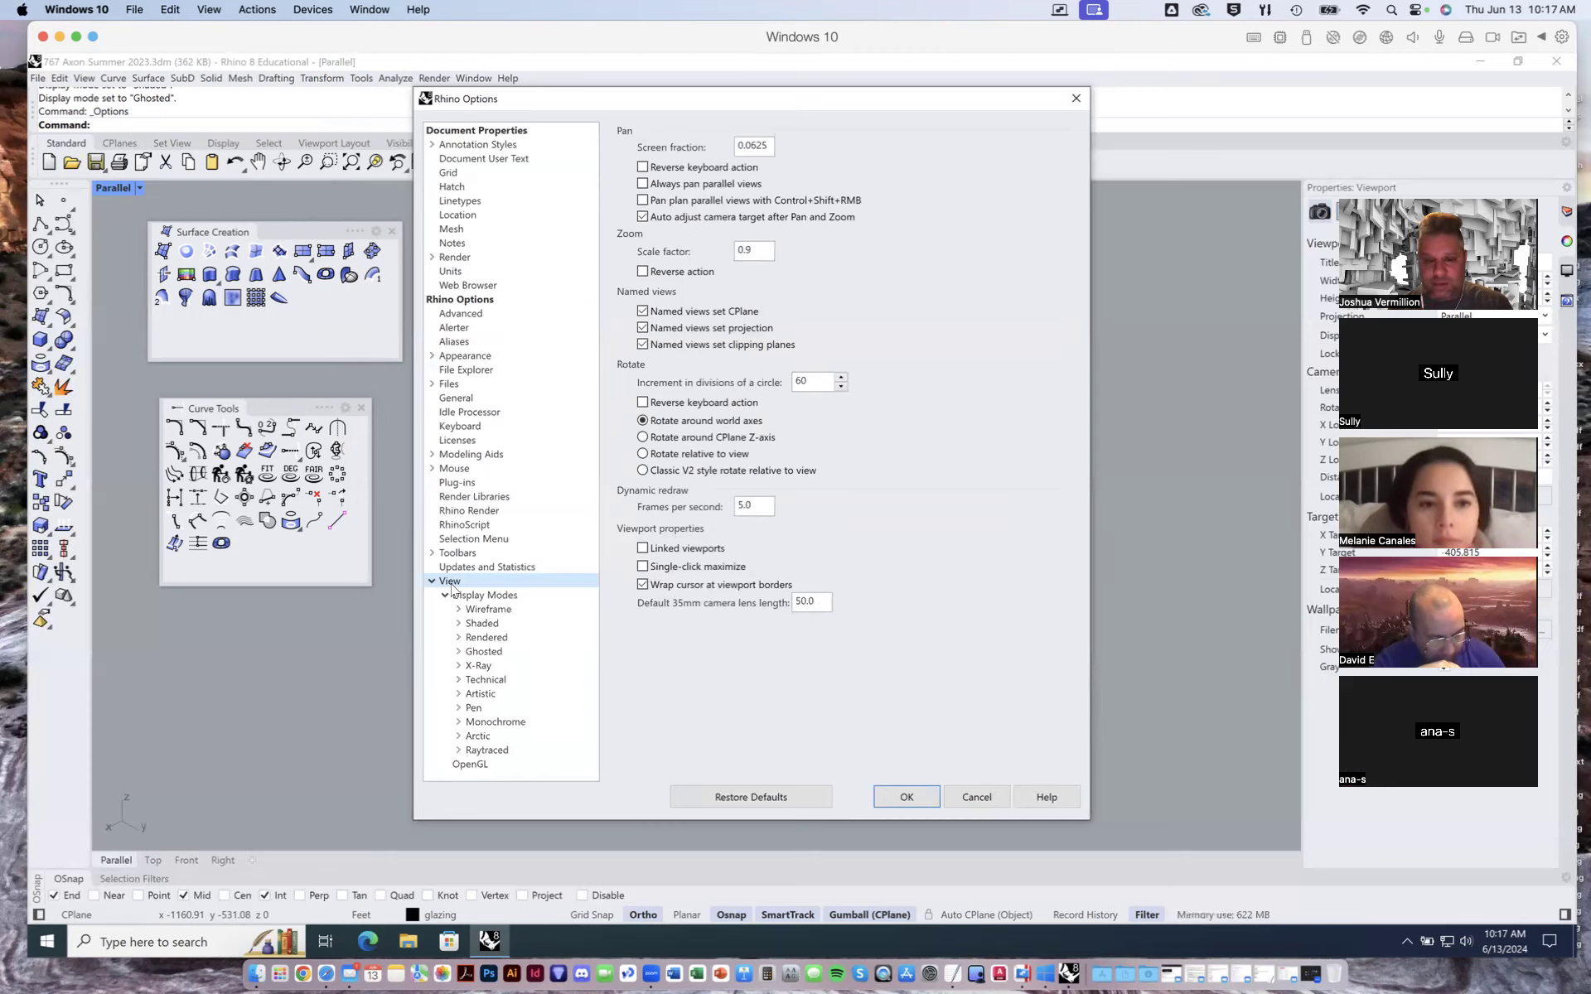
click(469, 598)
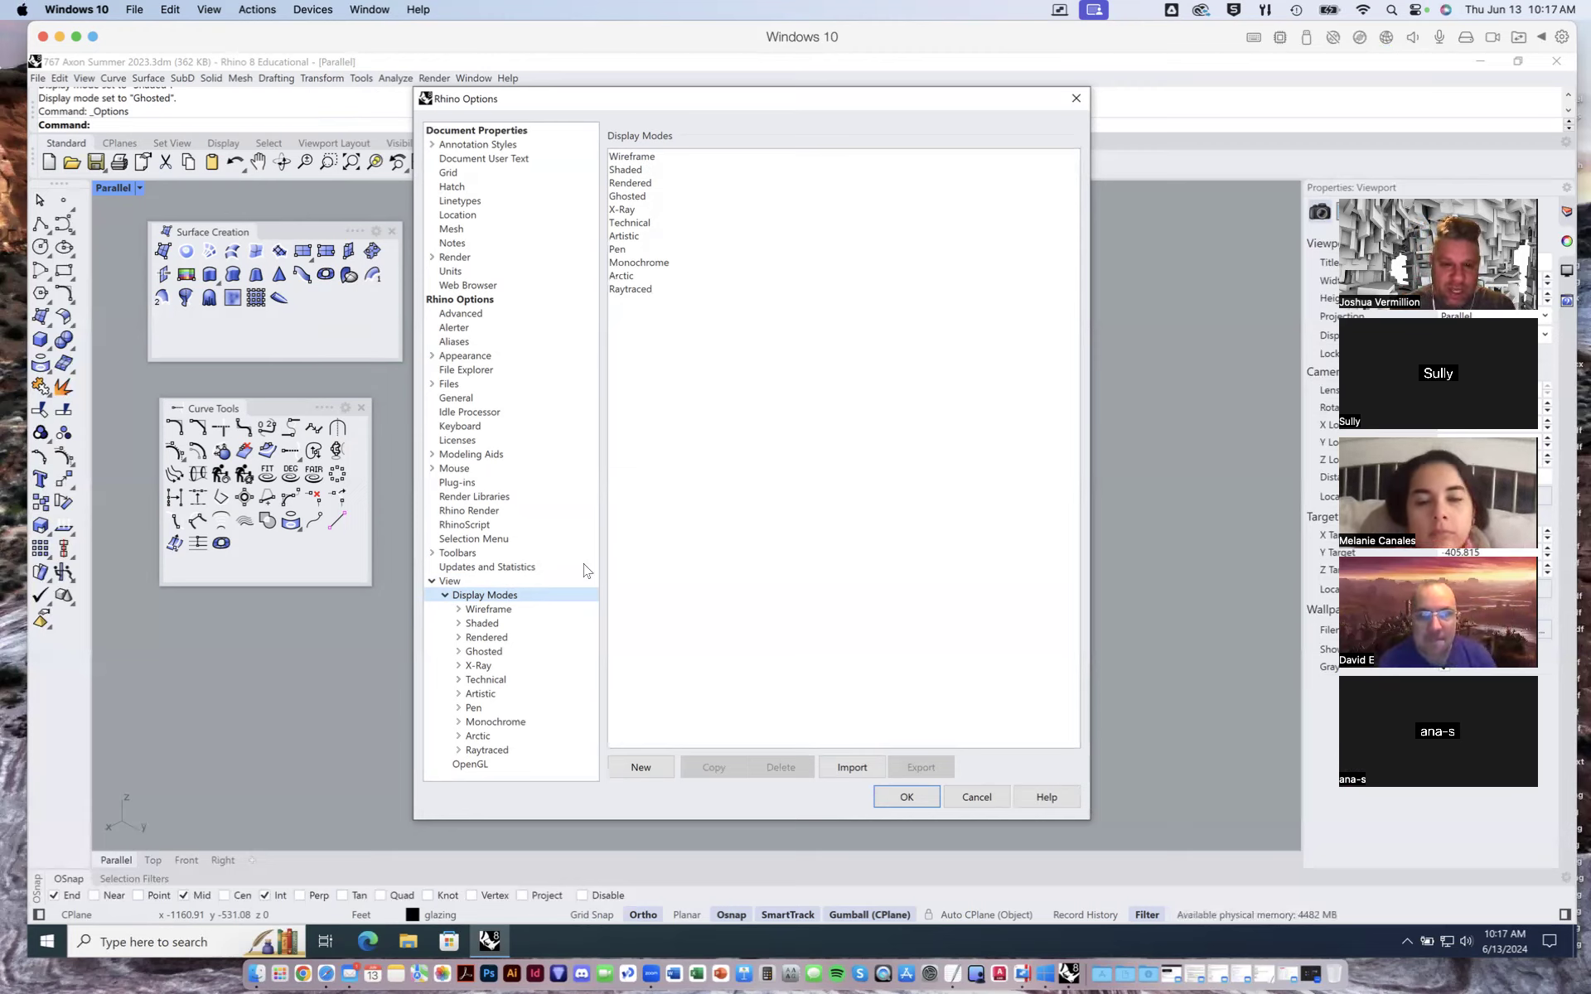
click(486, 681)
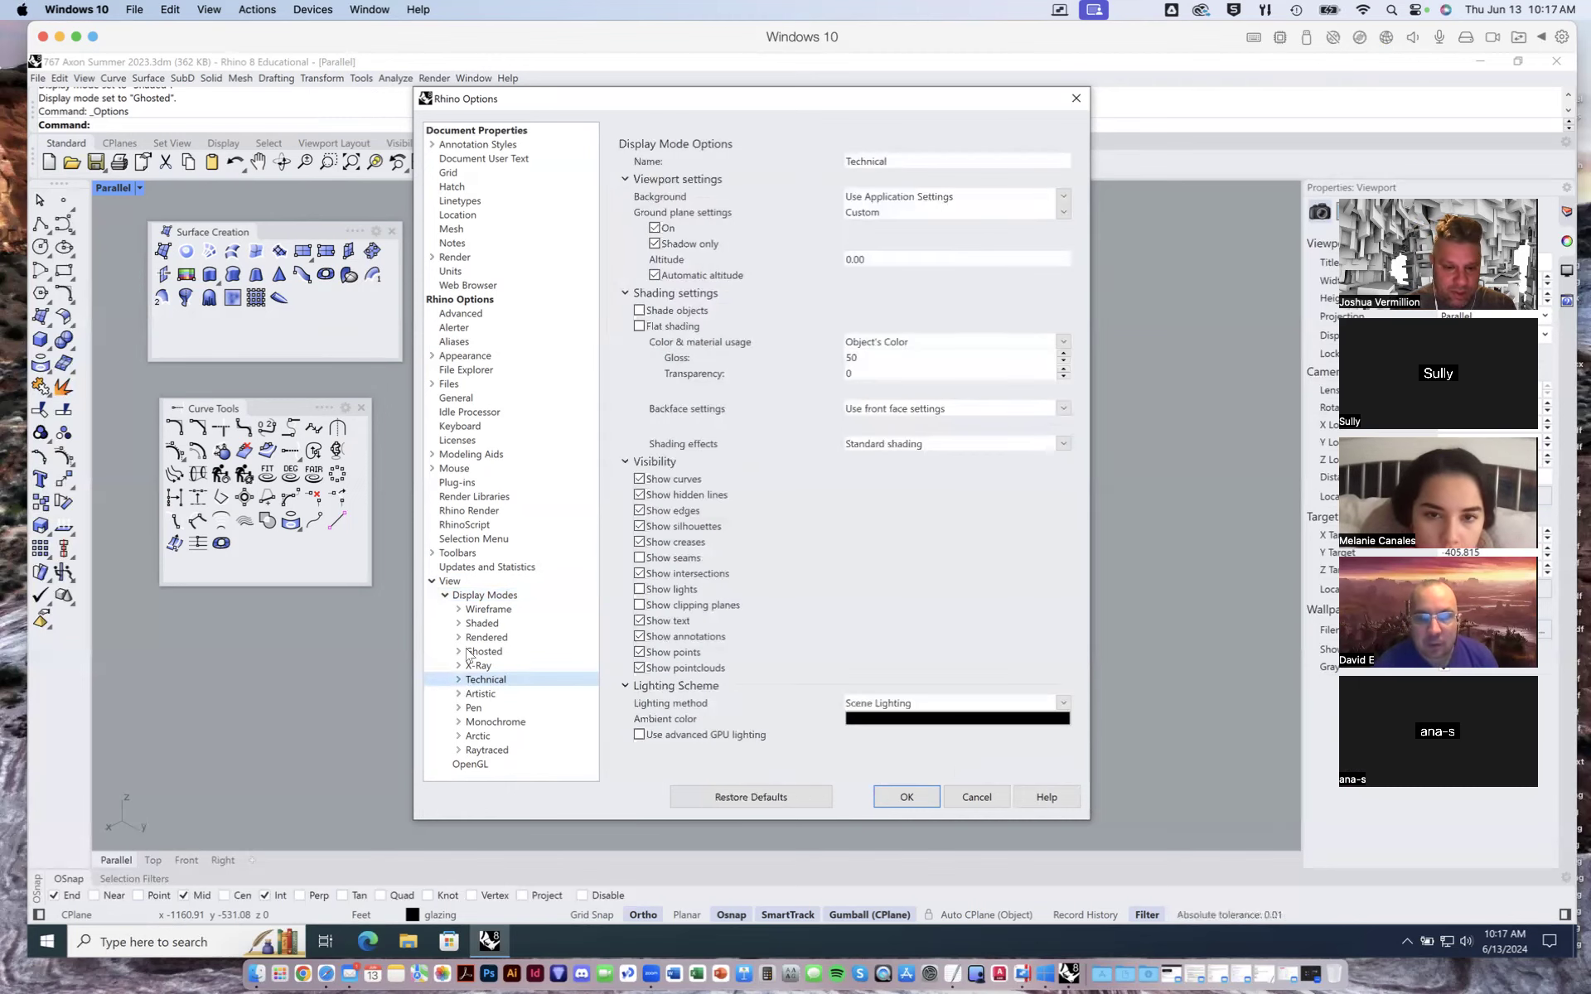
click(477, 597)
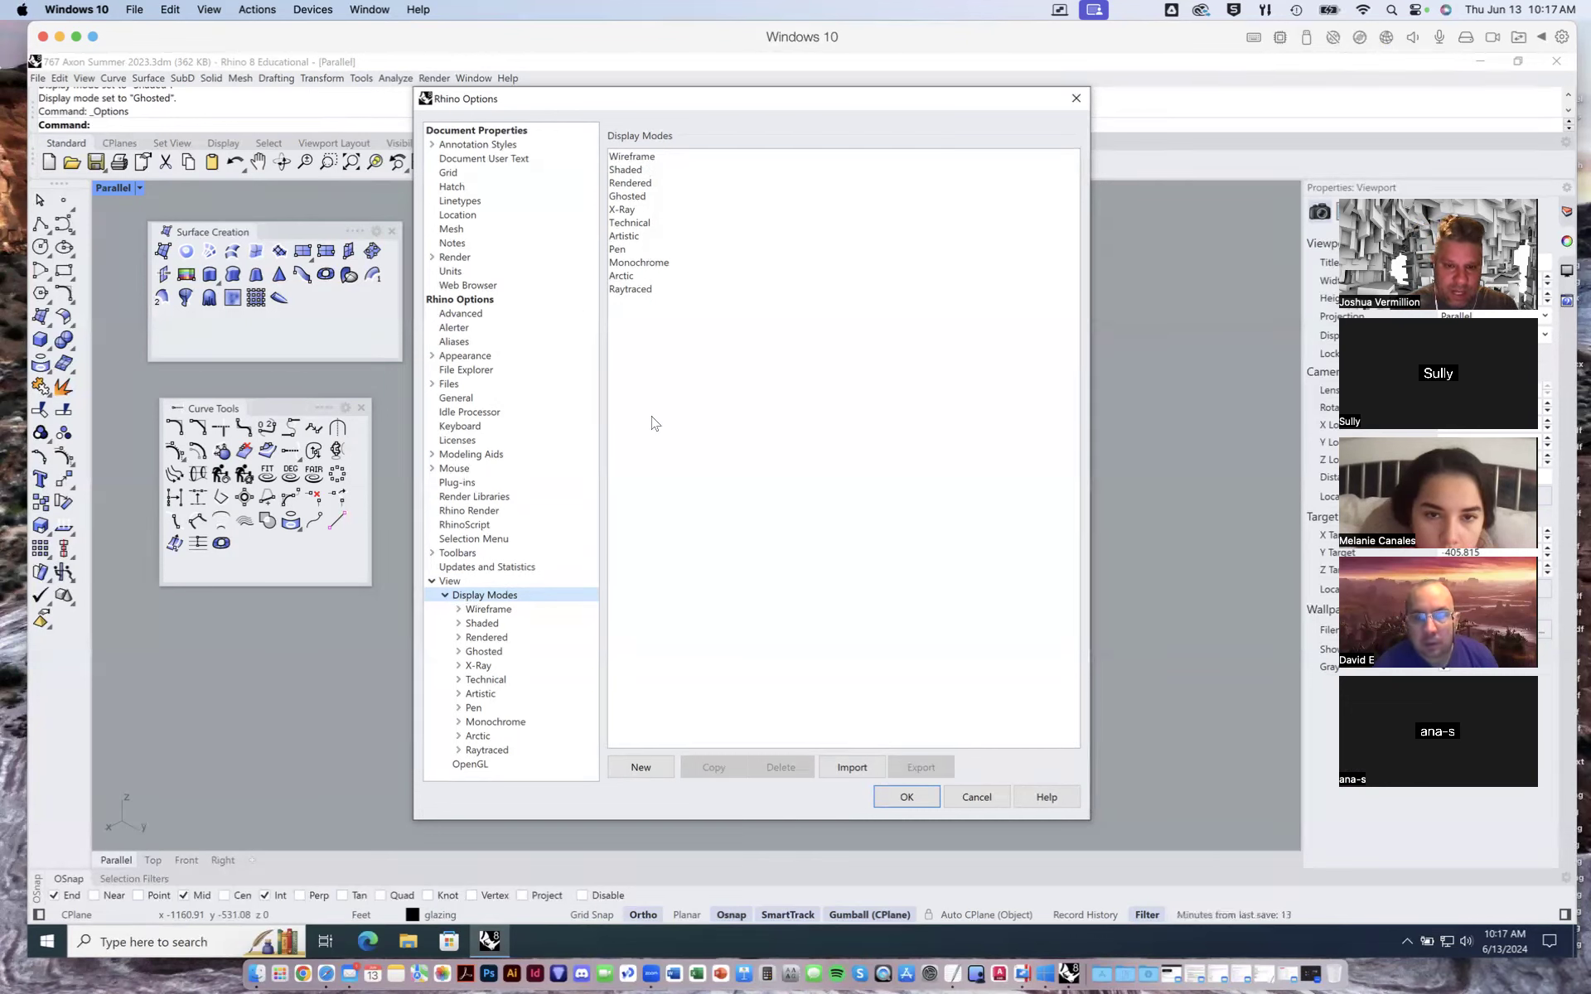
click(628, 223)
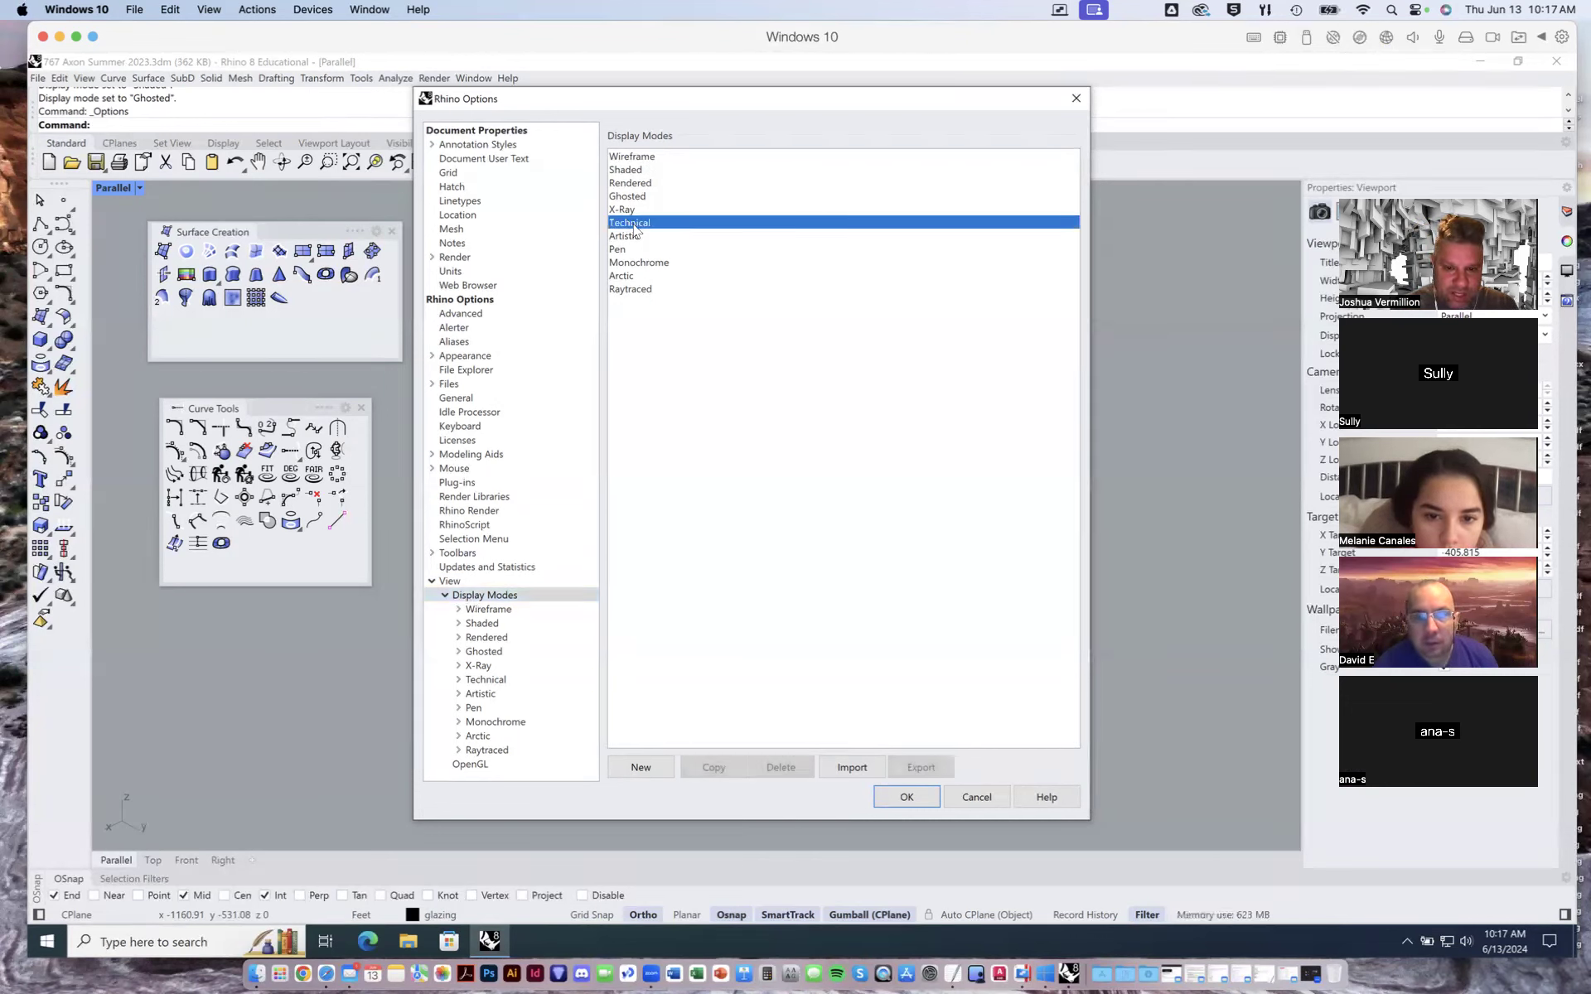
click(714, 769)
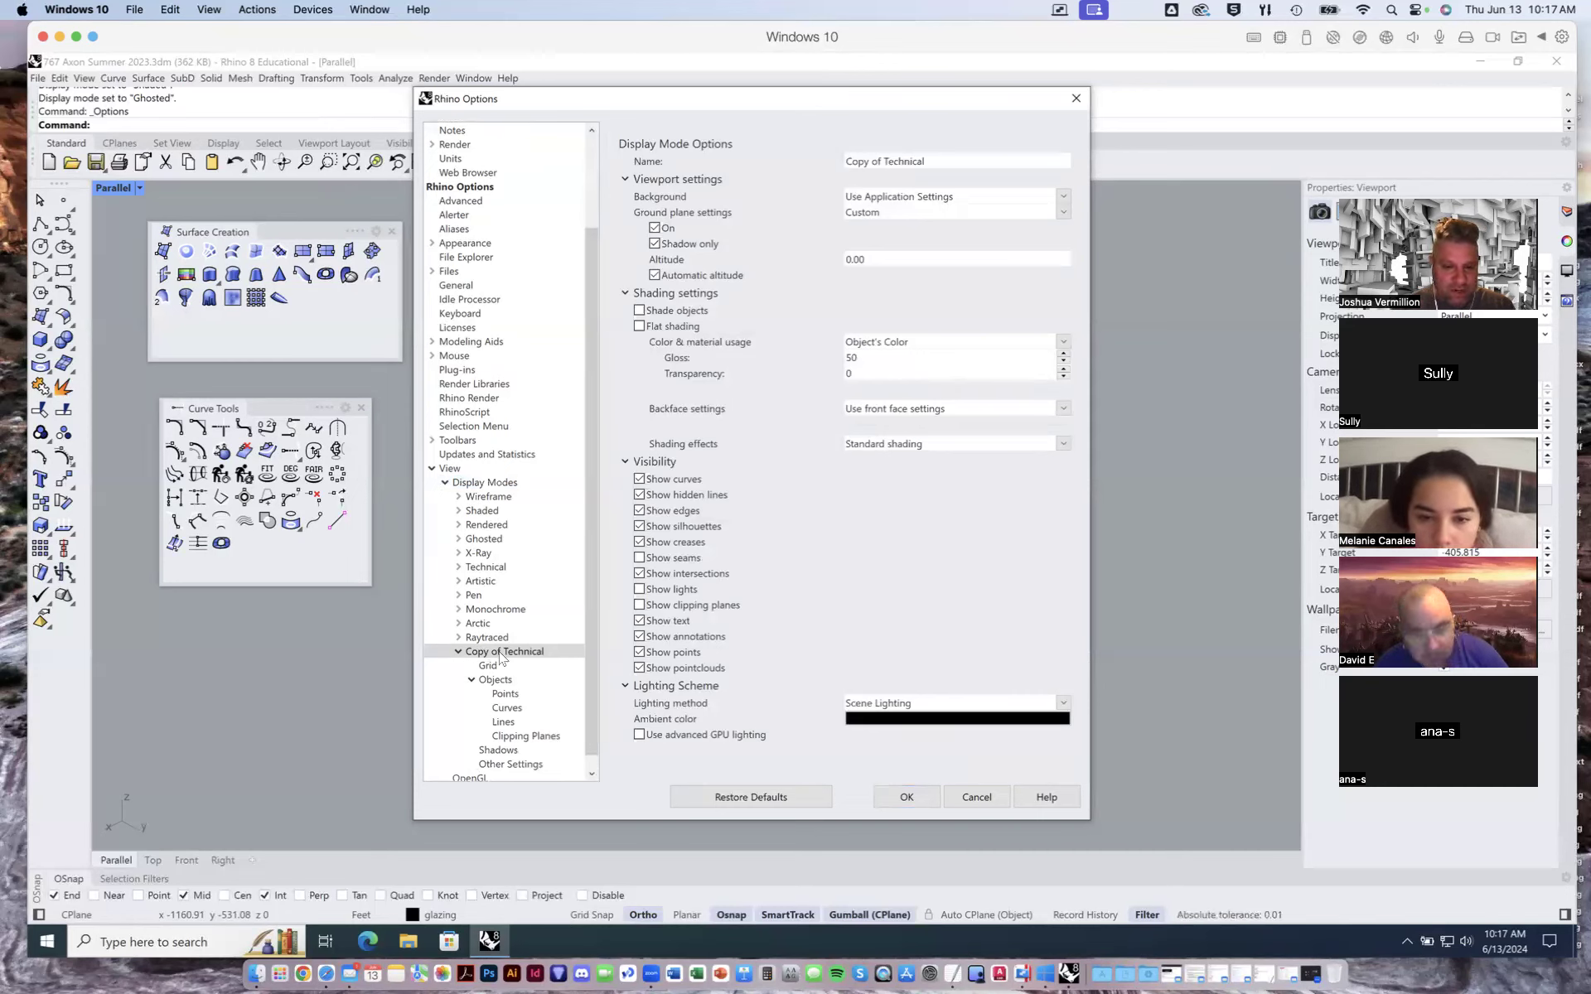
- Rename the copied display mode to AAE 767 Demo
click(937, 160)
click(937, 160)
drag(882, 160, 803, 171)
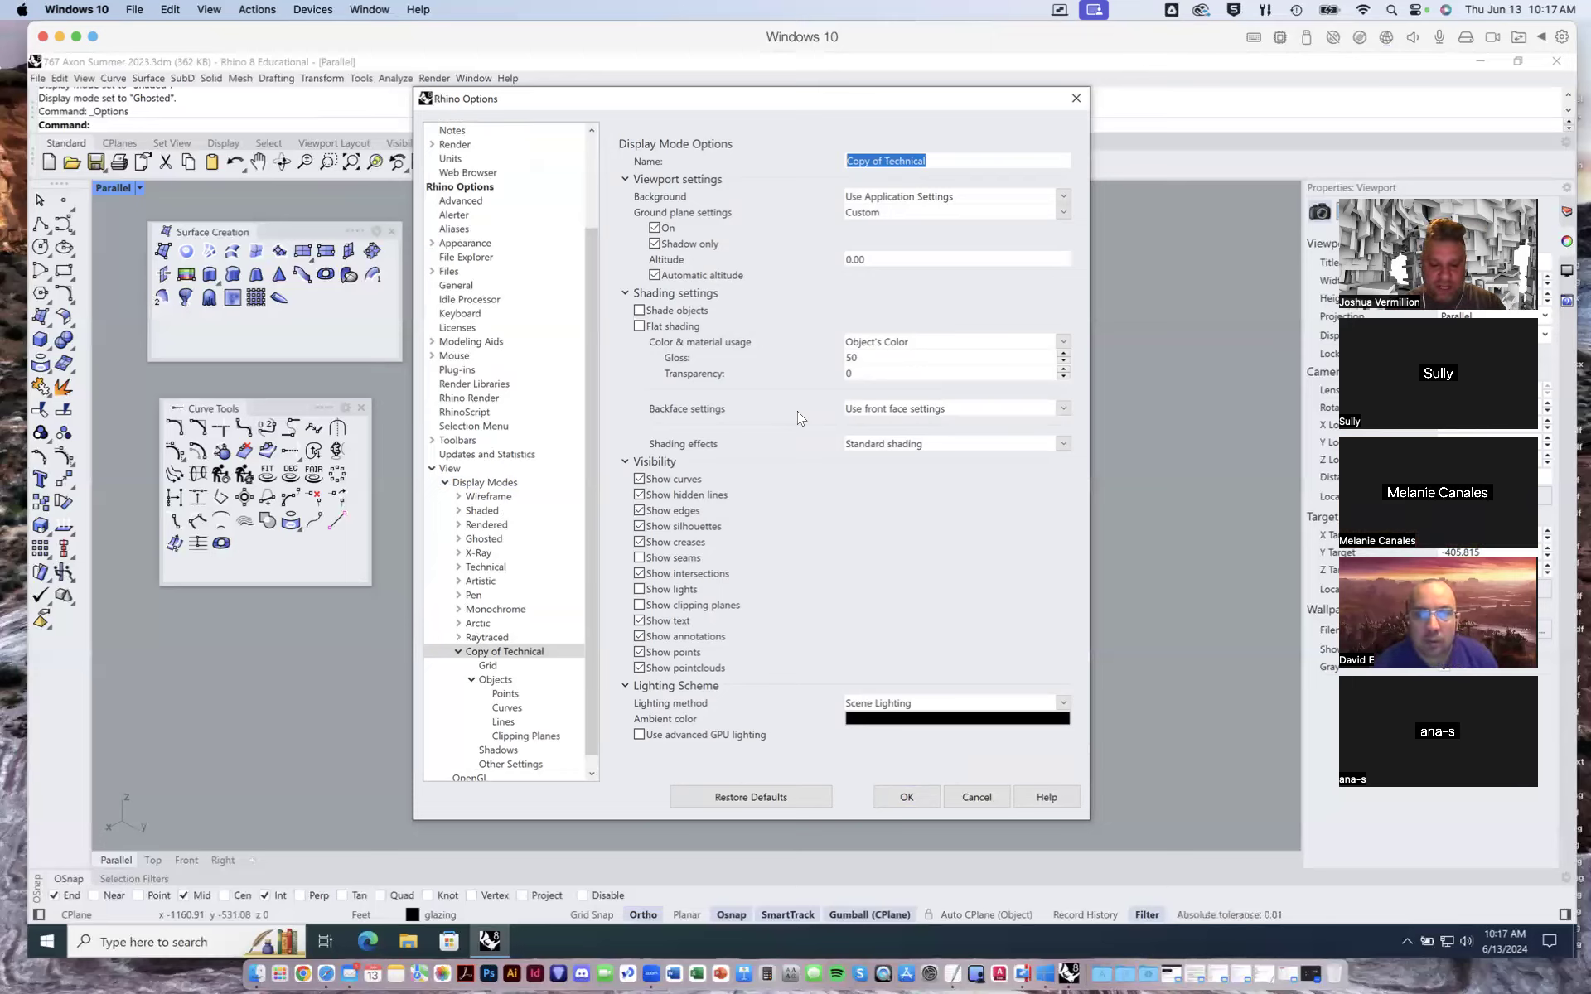
text(AAE 767 )
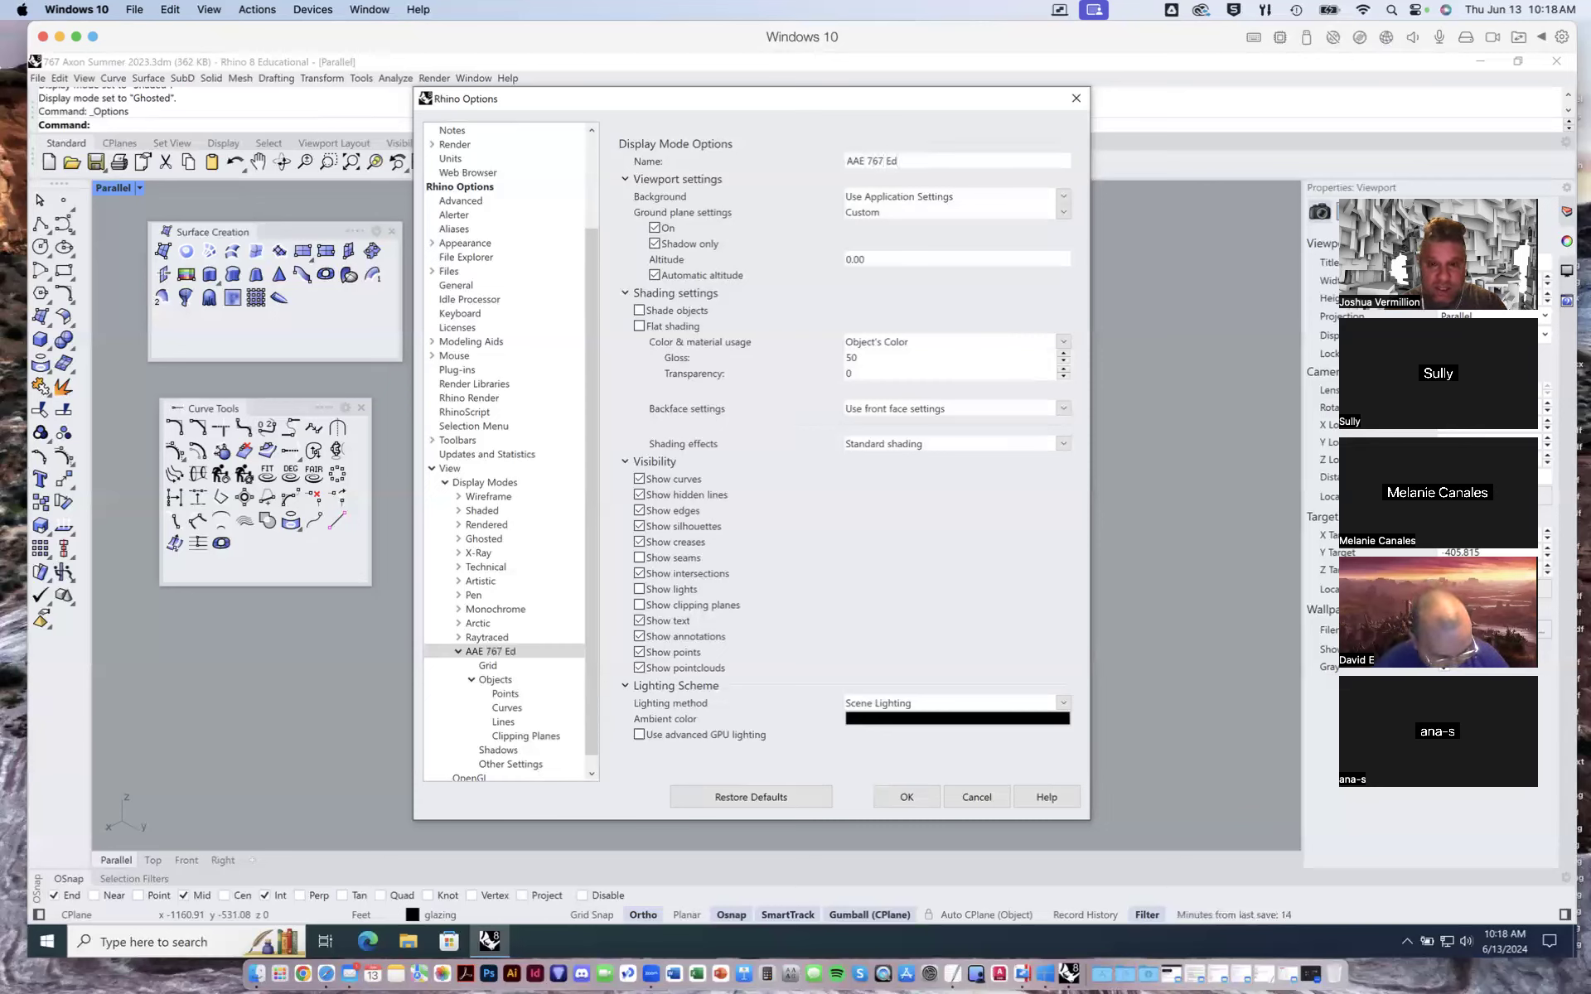
text(Demo)
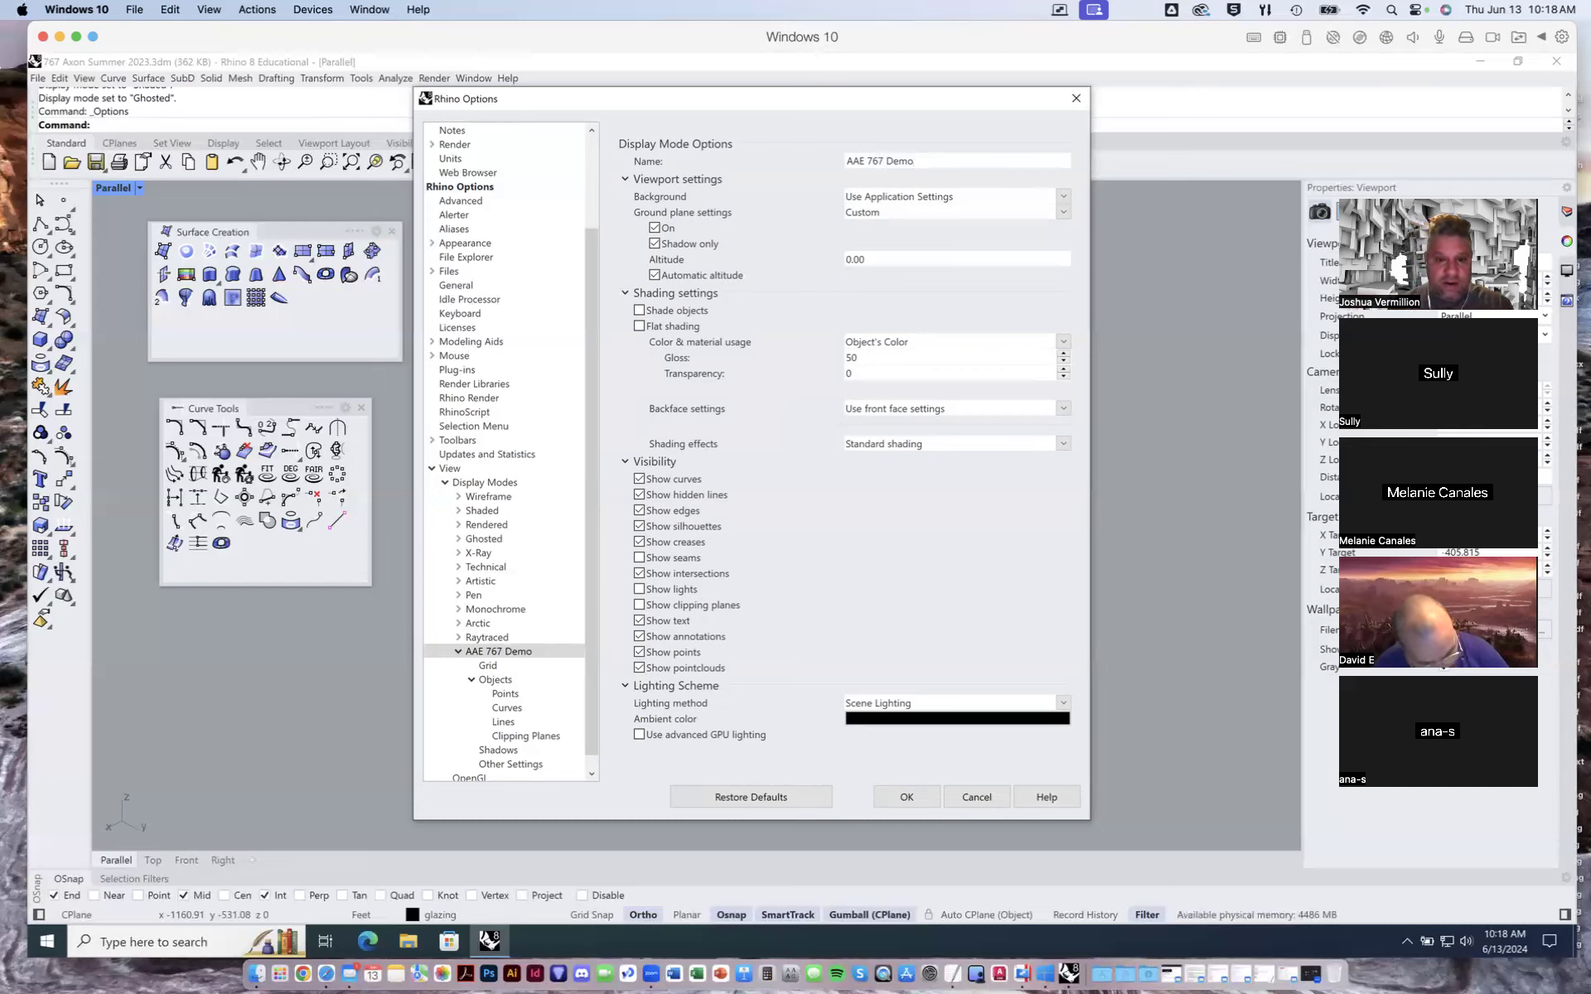
- Set the new display mode's viewport background to a solid white colour
click(762, 181)
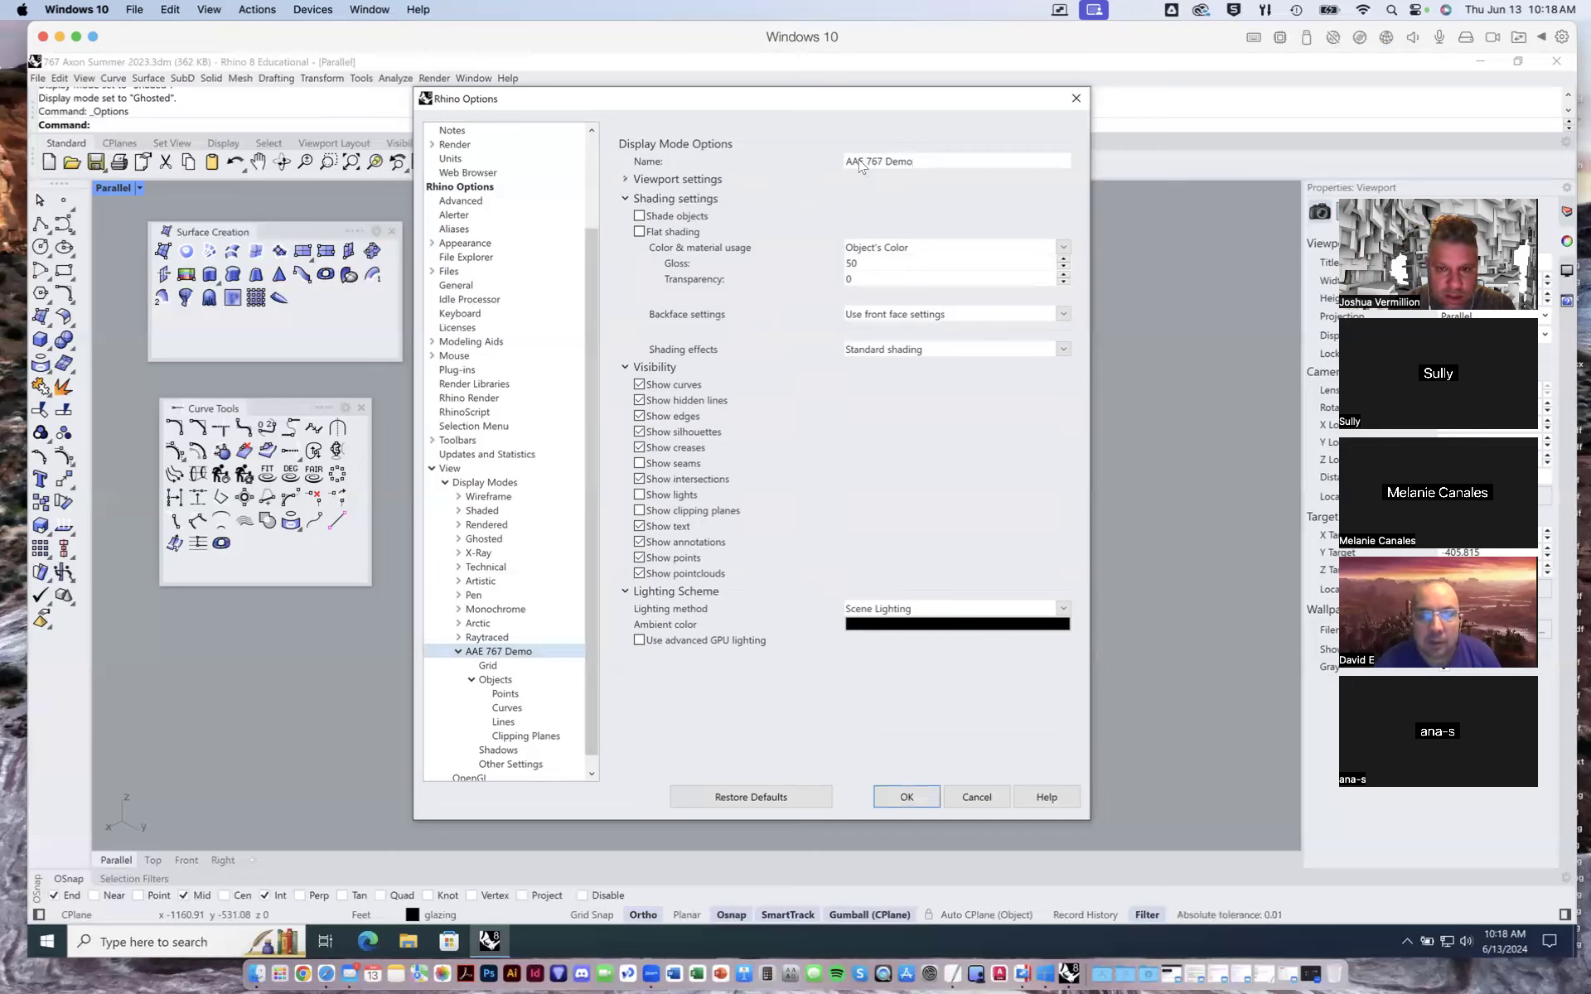
click(625, 180)
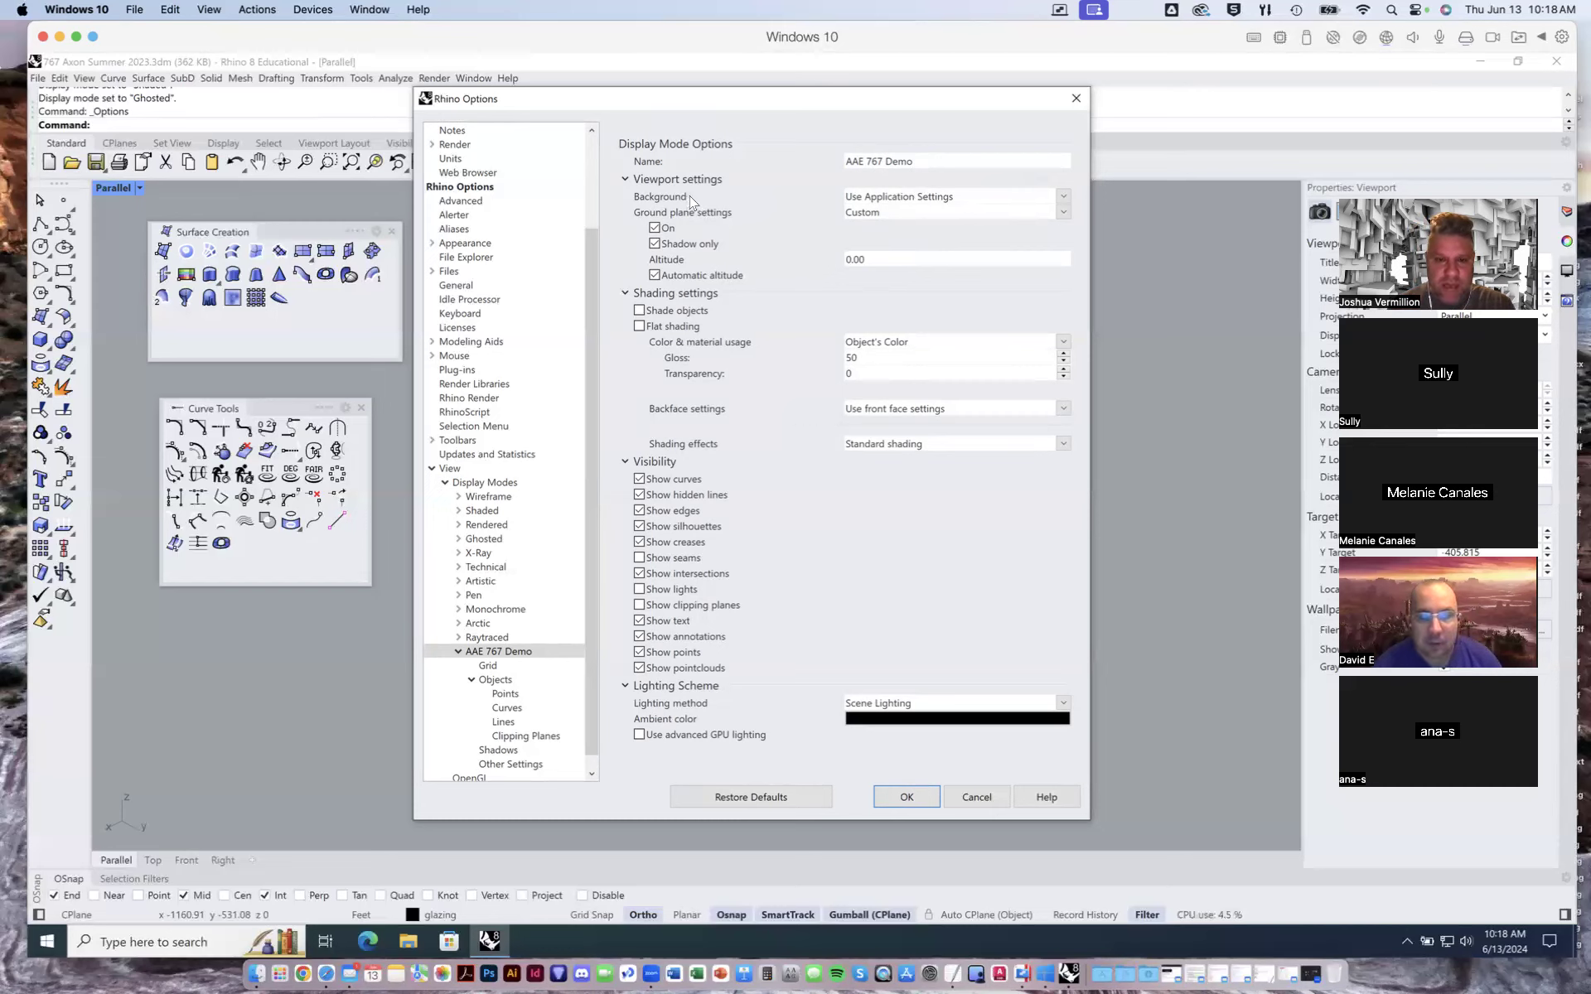
click(1065, 199)
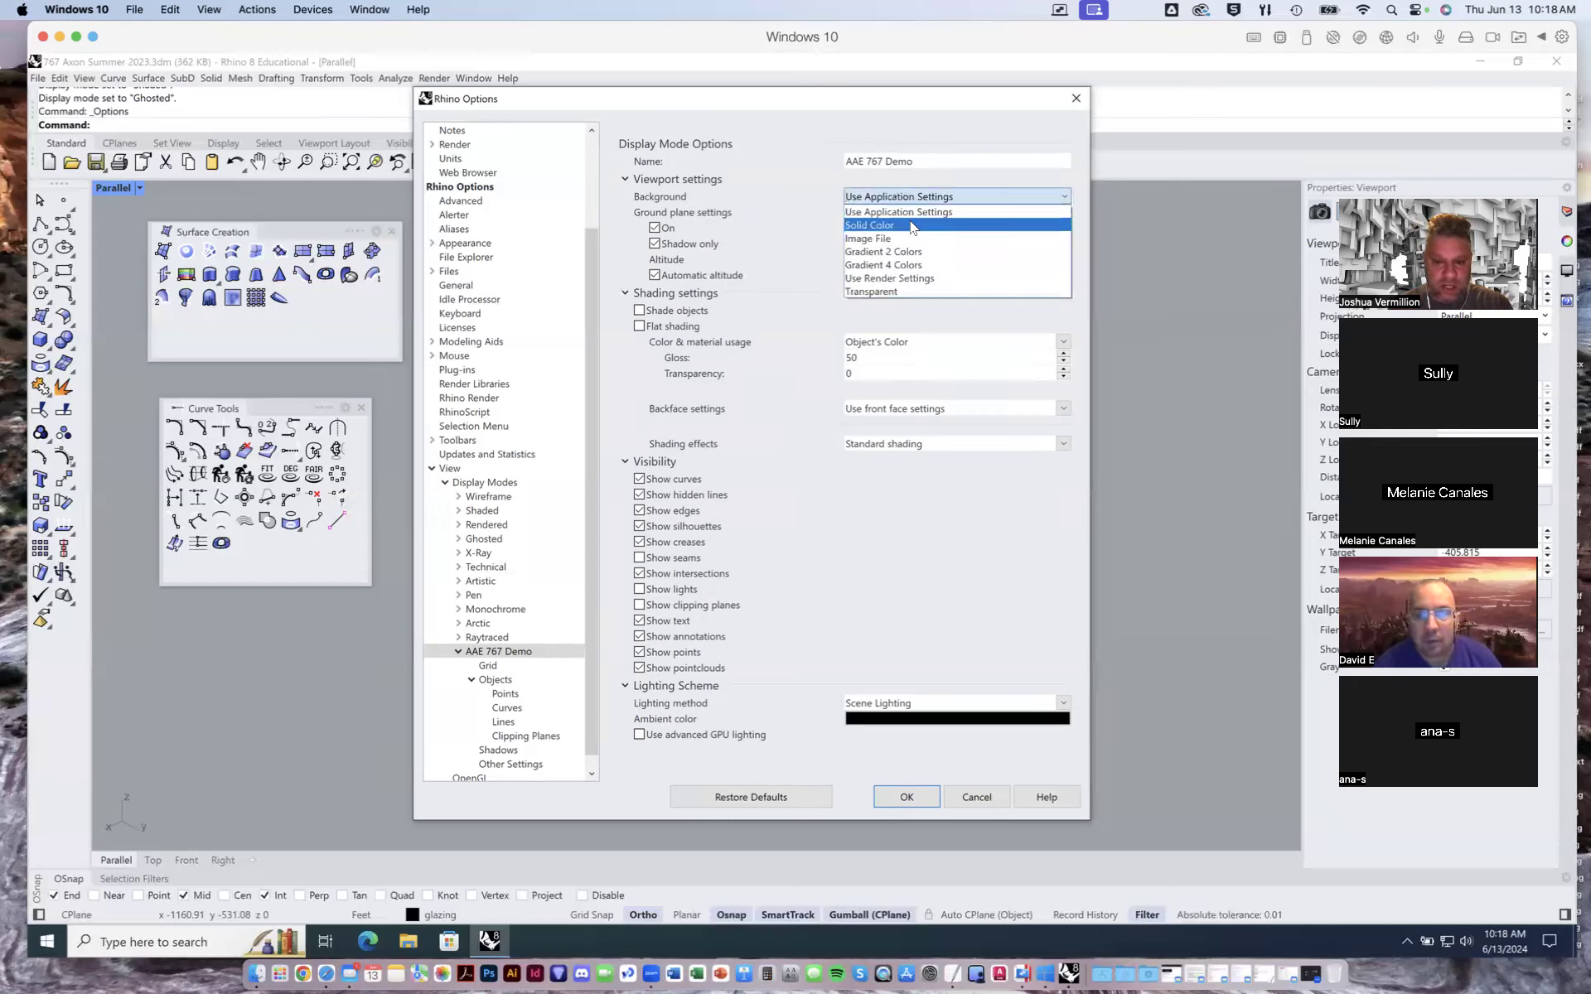
click(912, 226)
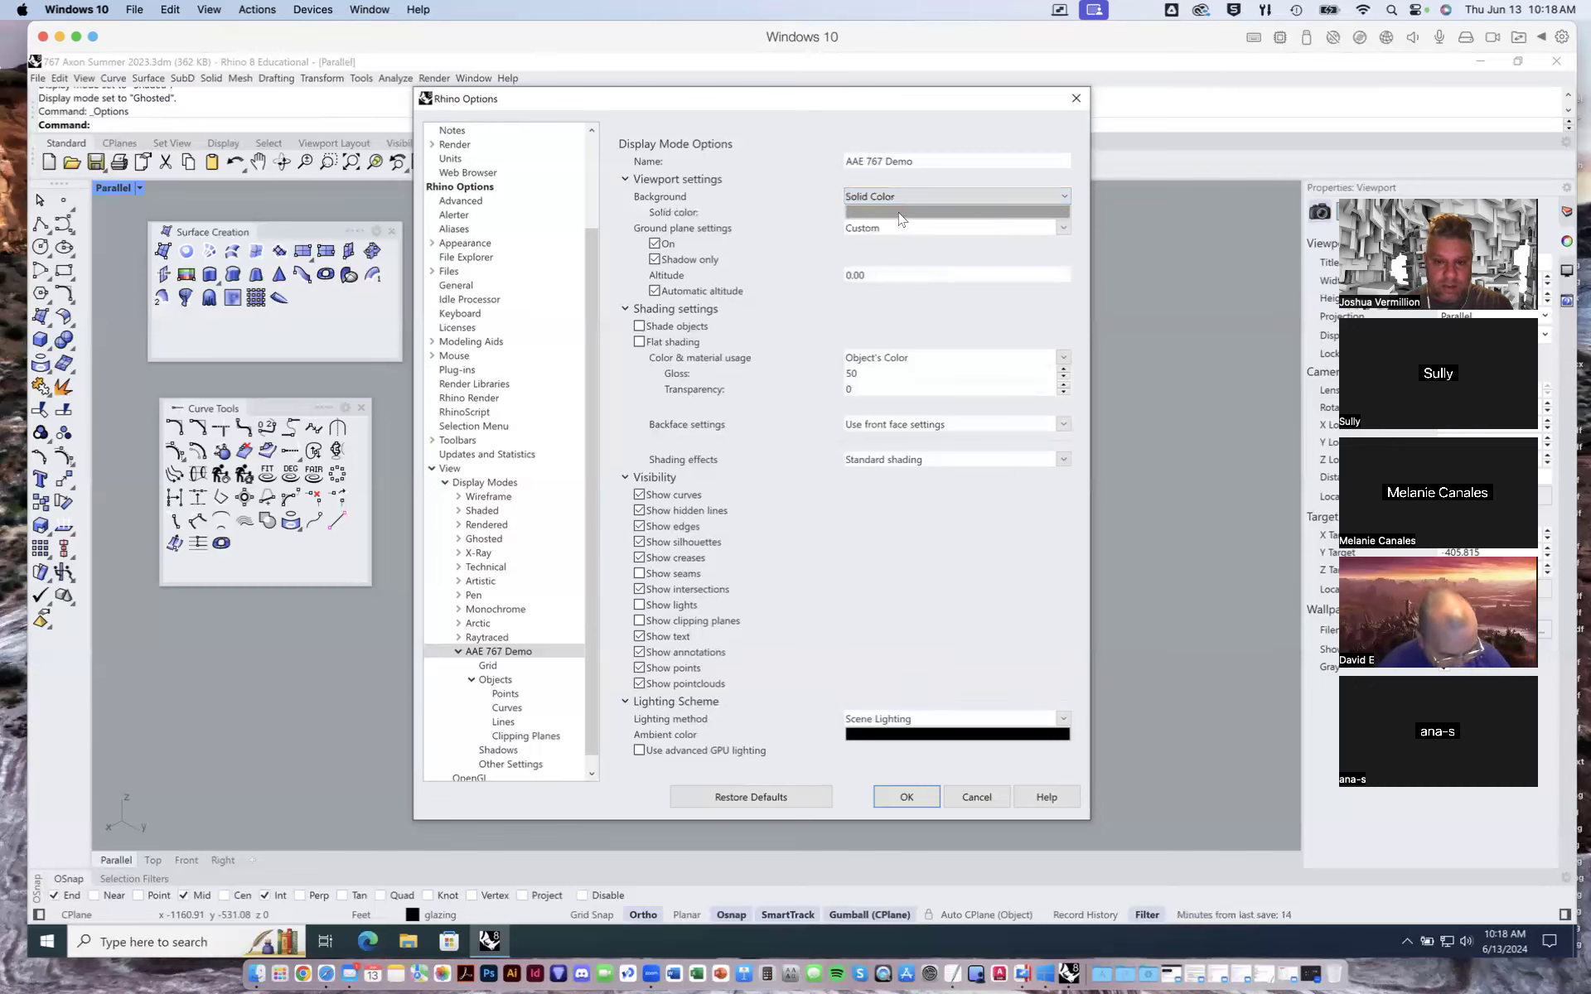
click(900, 212)
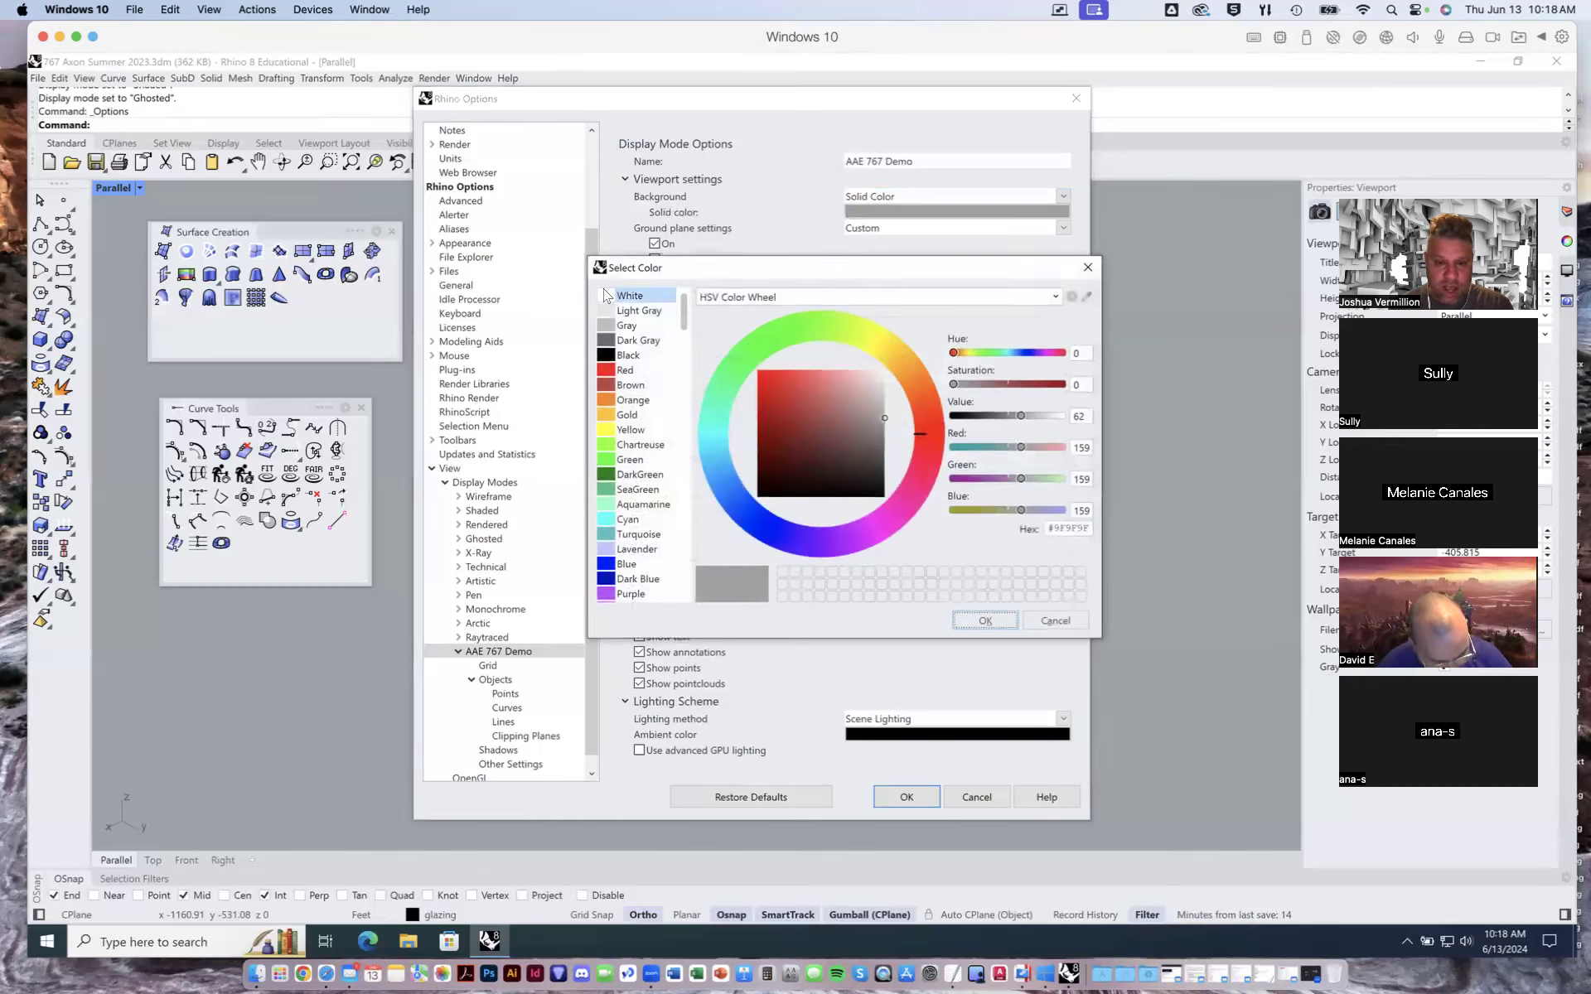
double_click(608, 300)
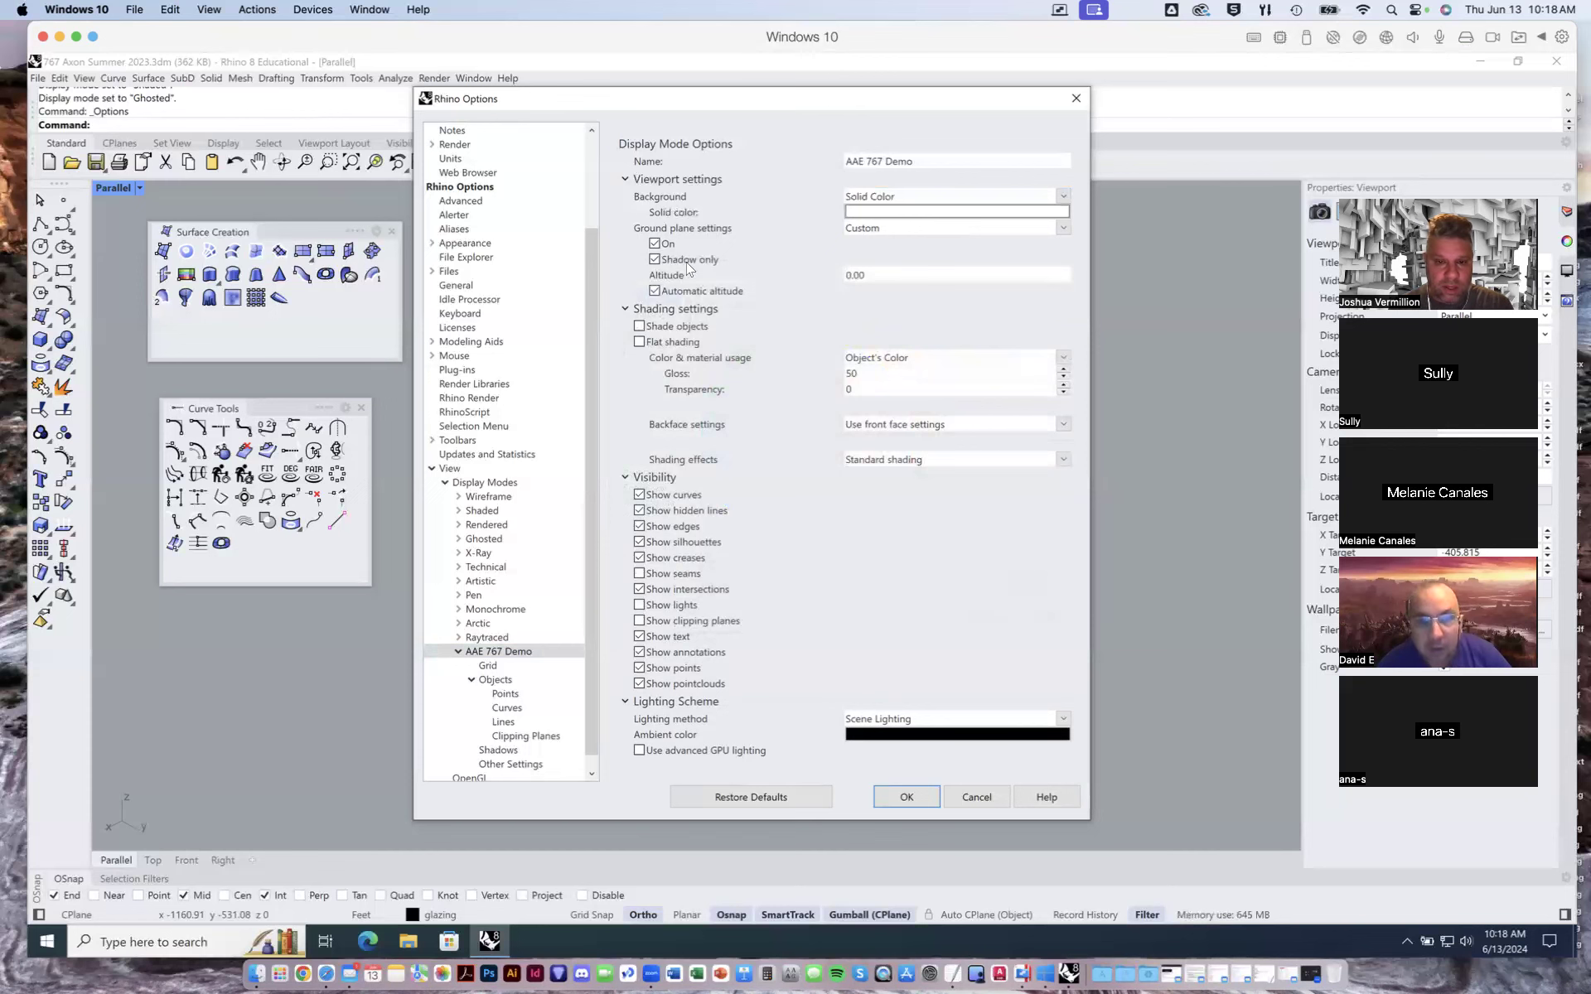
- Set the display mode's ground plane to use render settings and apply the options
click(880, 228)
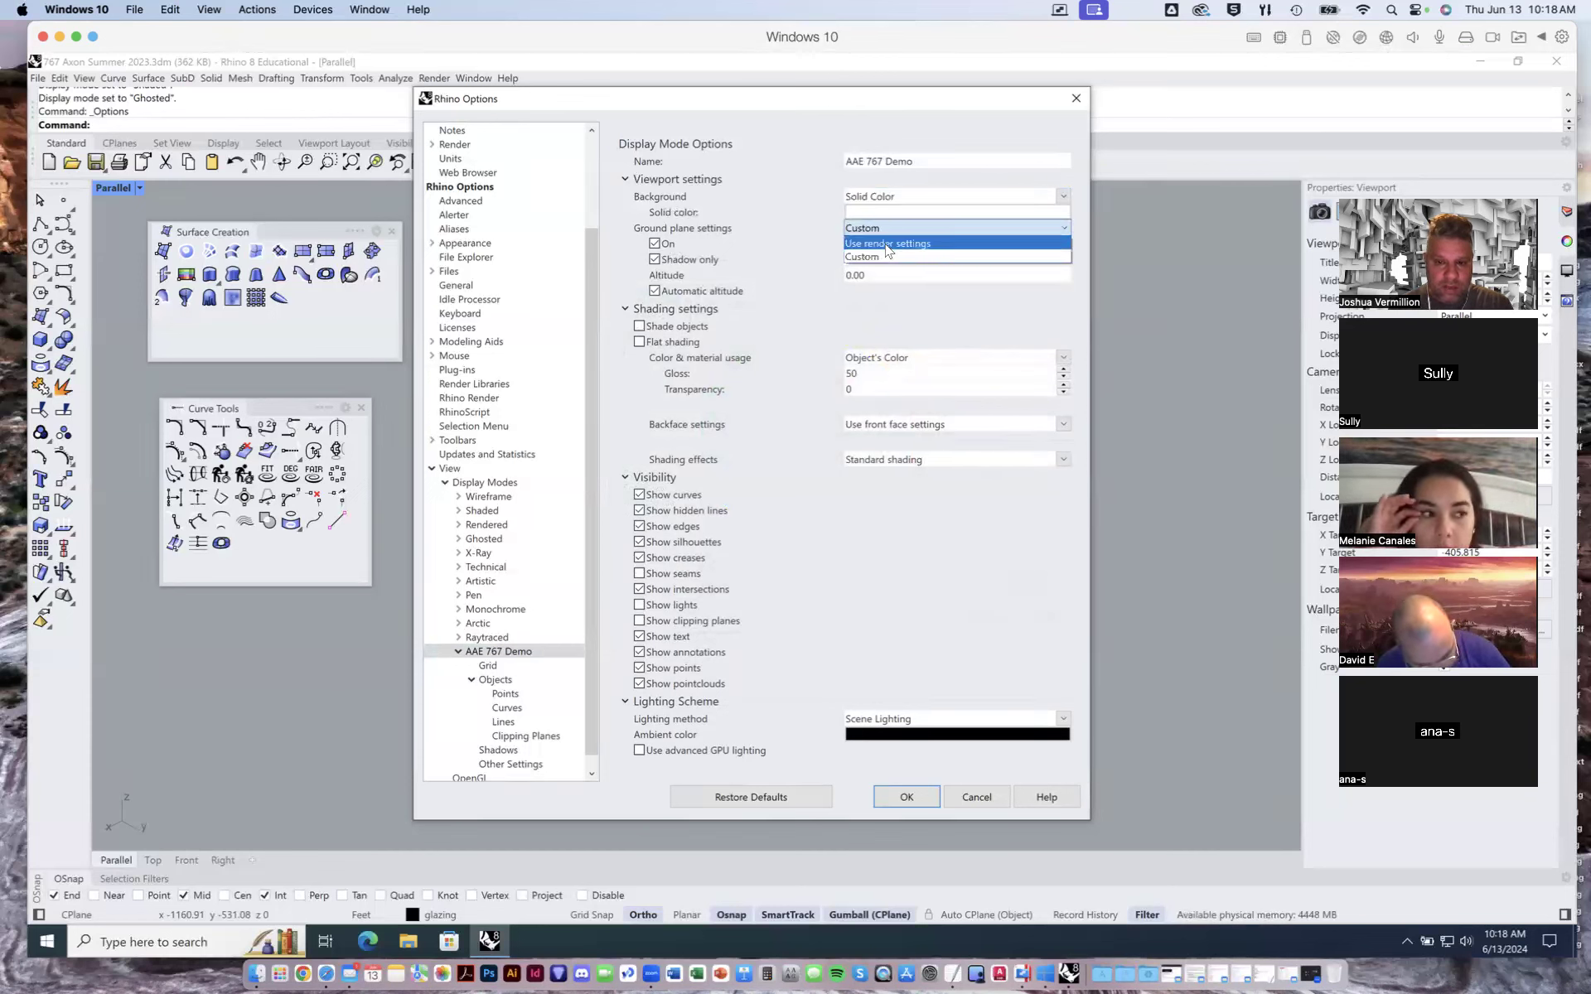
click(887, 244)
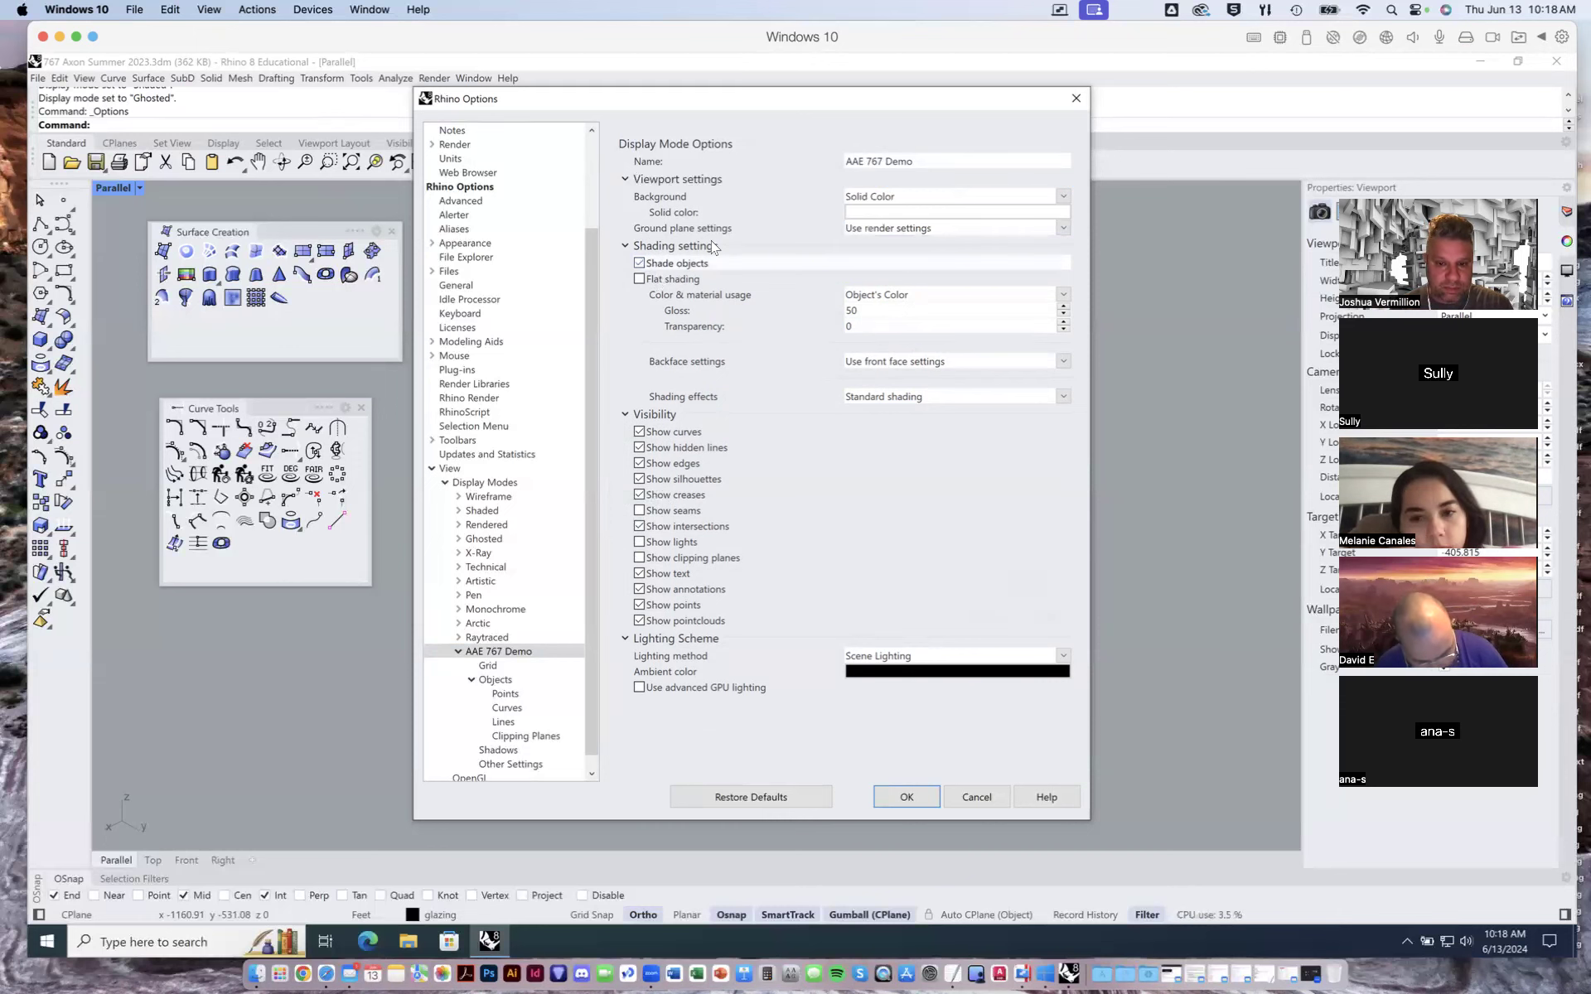
drag(704, 114, 929, 179)
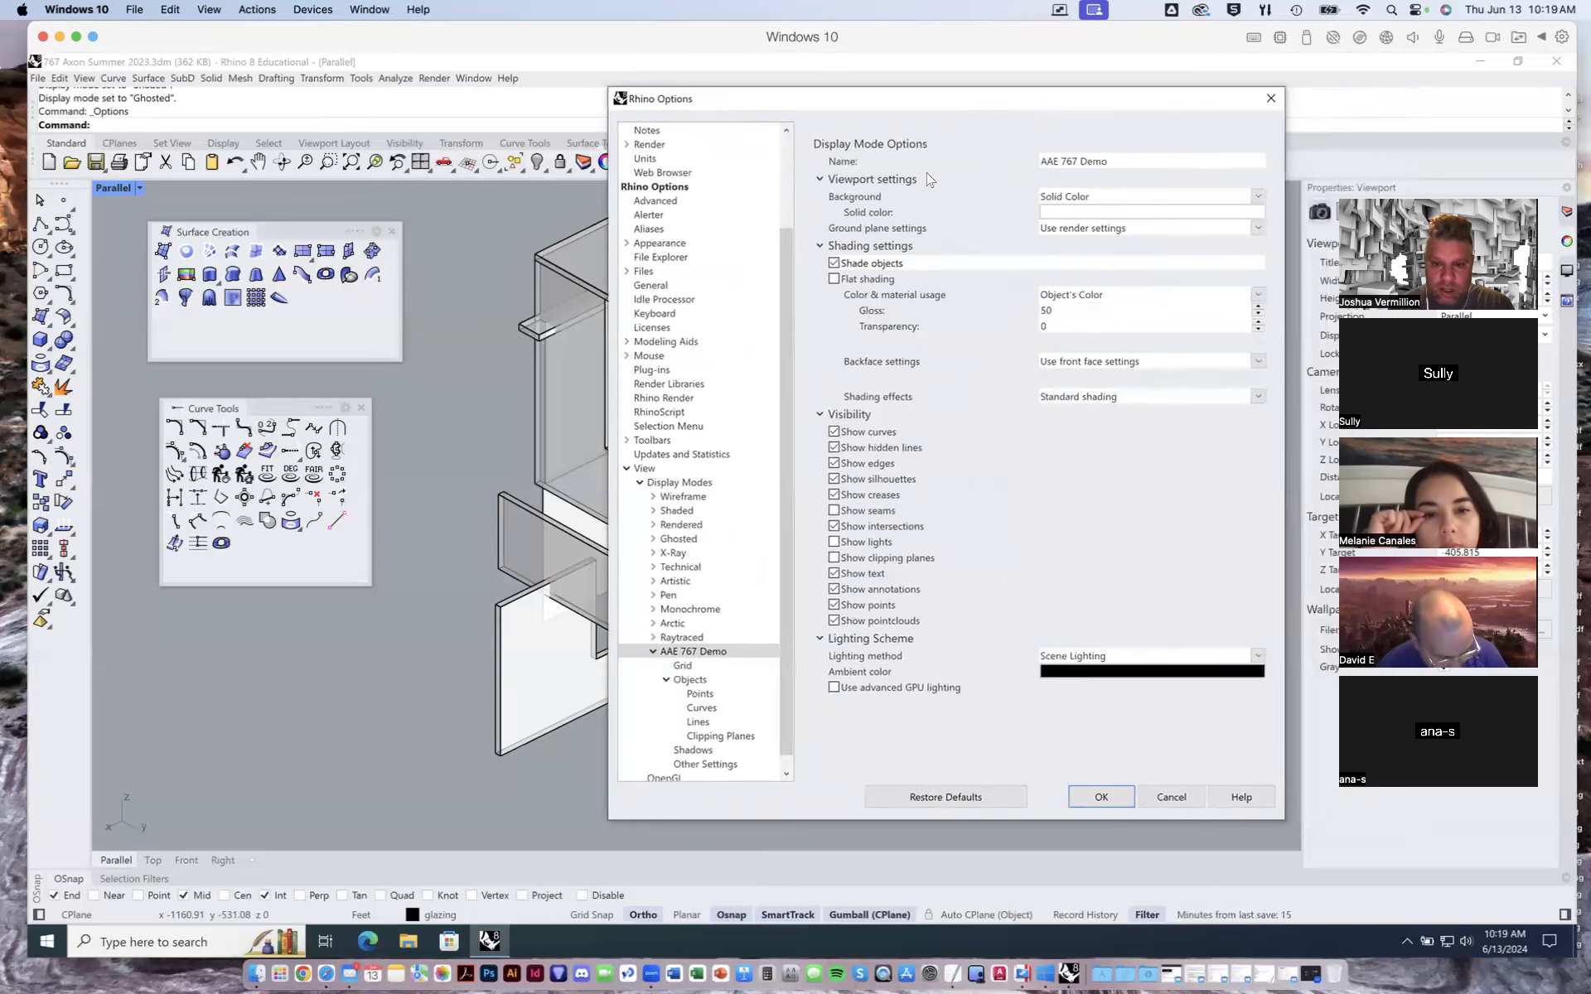
click(834, 463)
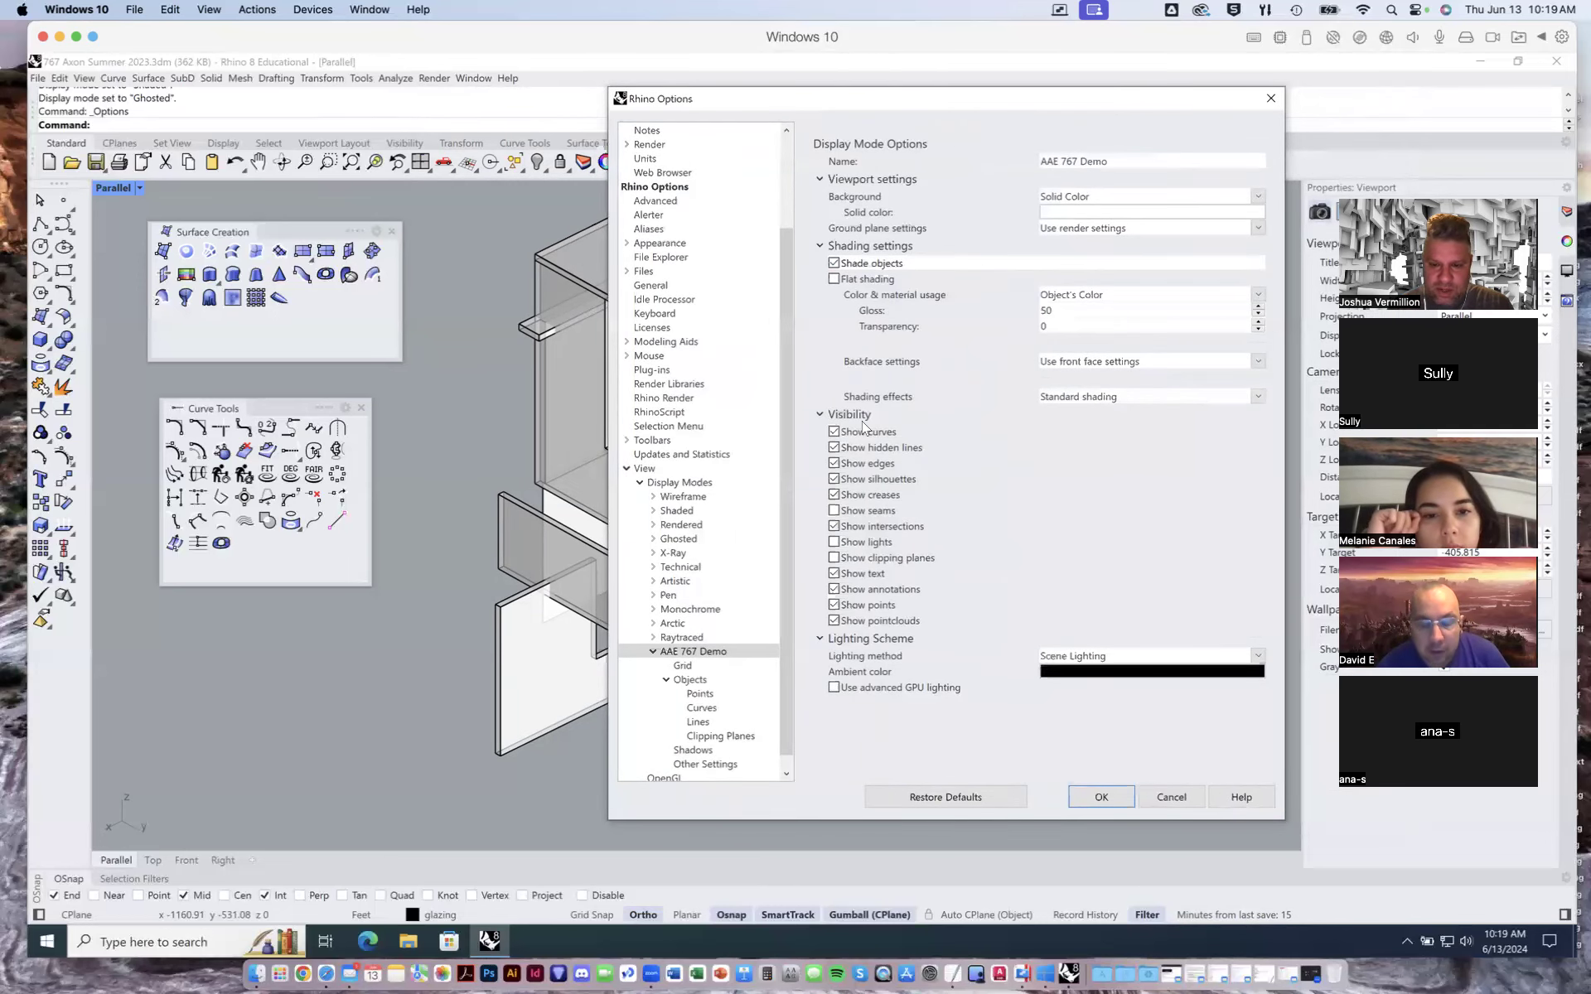
click(1102, 797)
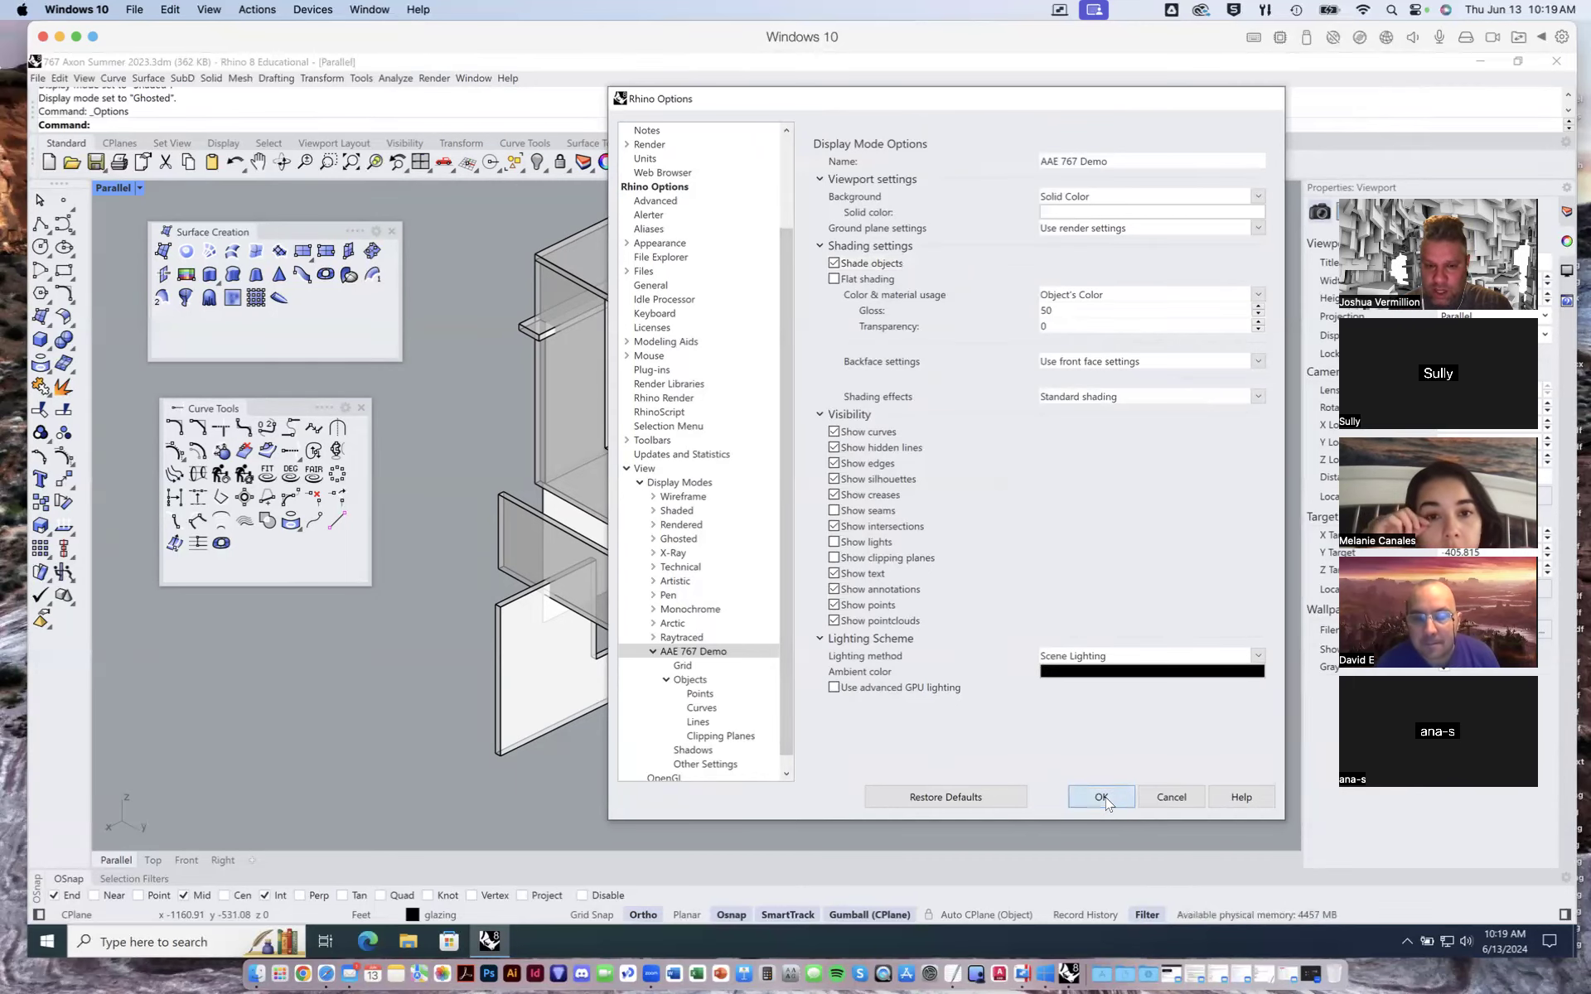
- Close the floating Surface Creation and Curve Tools toolbars
click(392, 231)
click(361, 408)
right_drag(643, 459, 364, 452)
- Switch the Parallel viewport to the AAE 767 Demo display mode
click(138, 187)
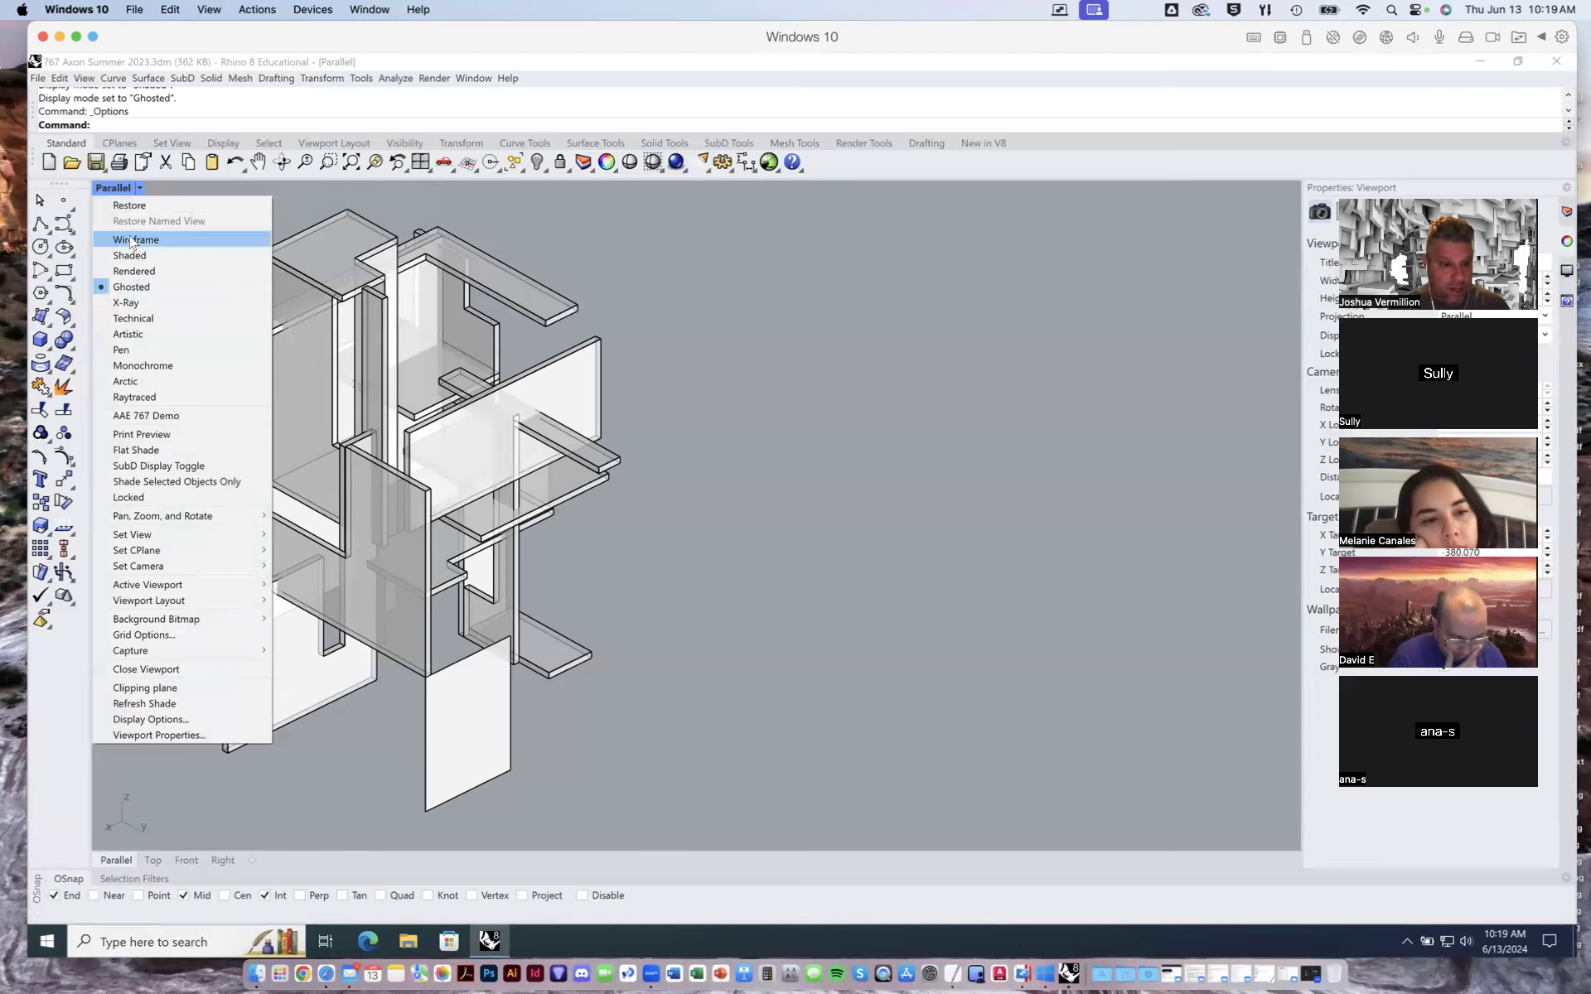
click(144, 418)
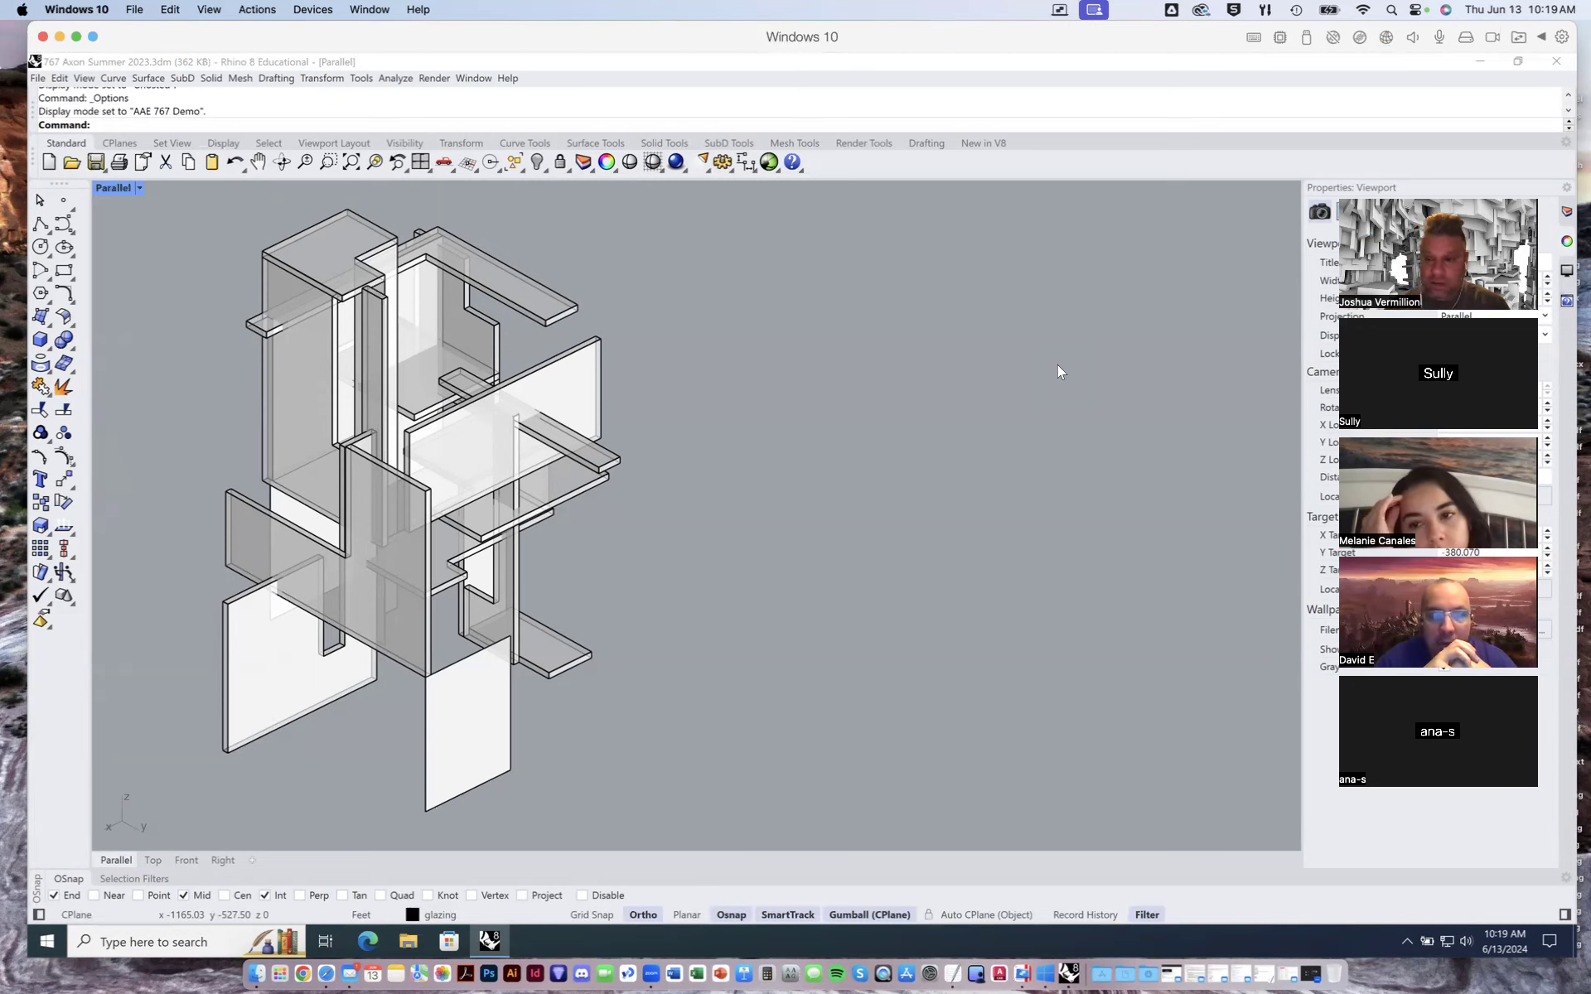
click(1003, 375)
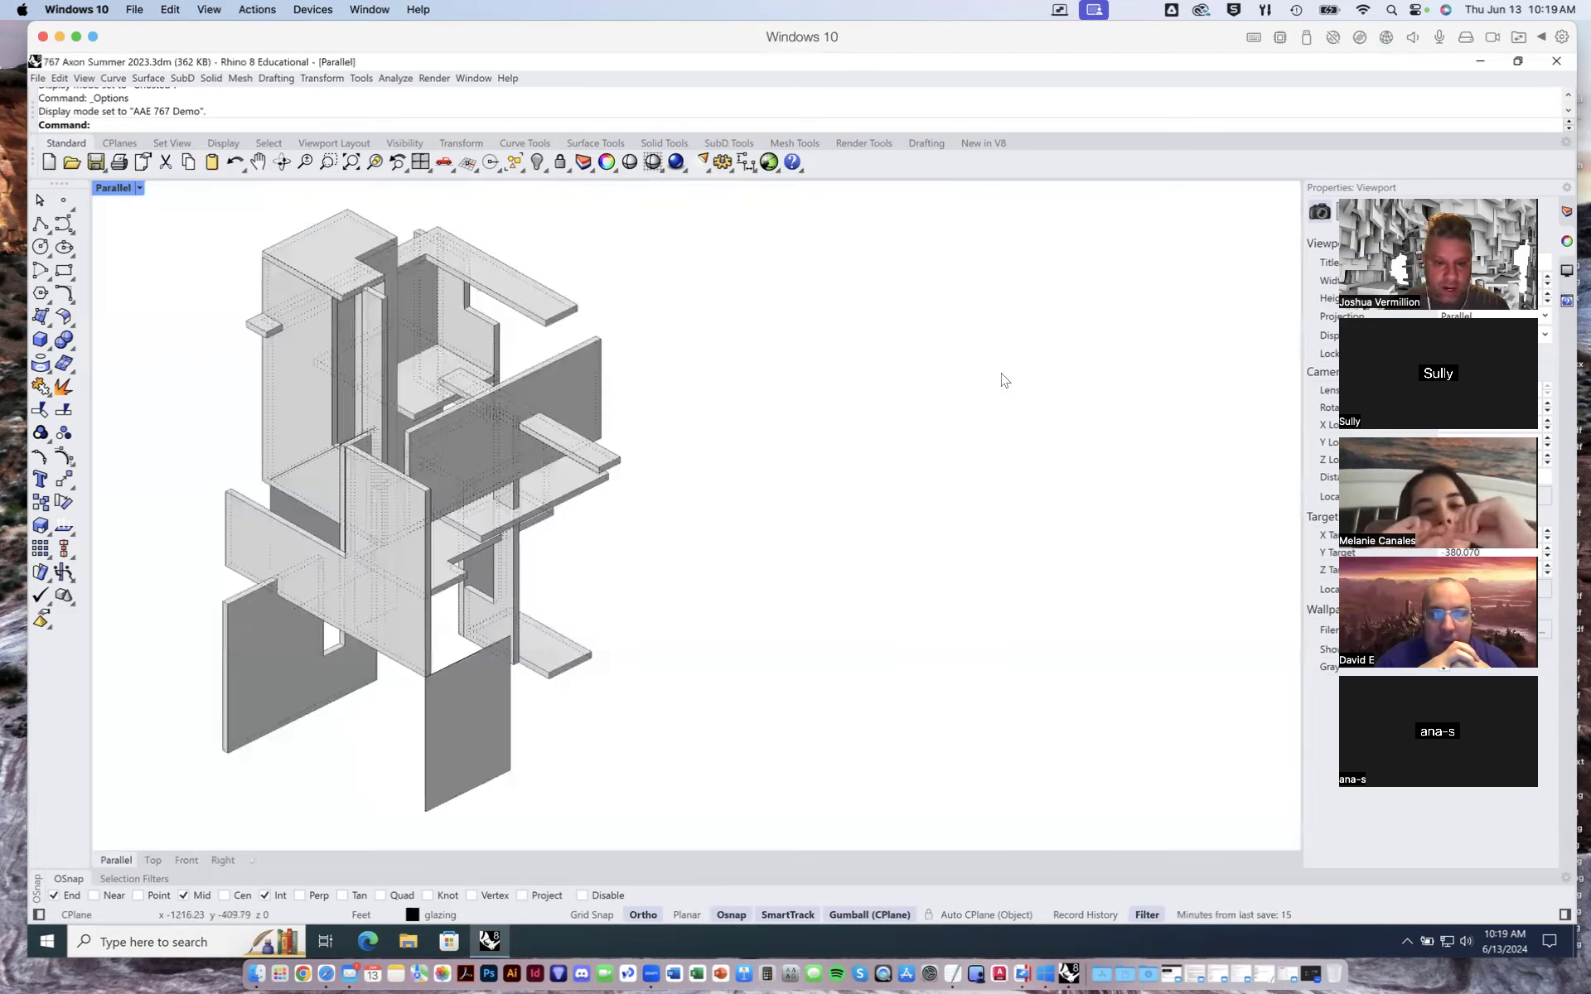
- Reopen the AAE 767 Demo display mode options and toggle Shade objects off and back on
click(361, 78)
click(408, 430)
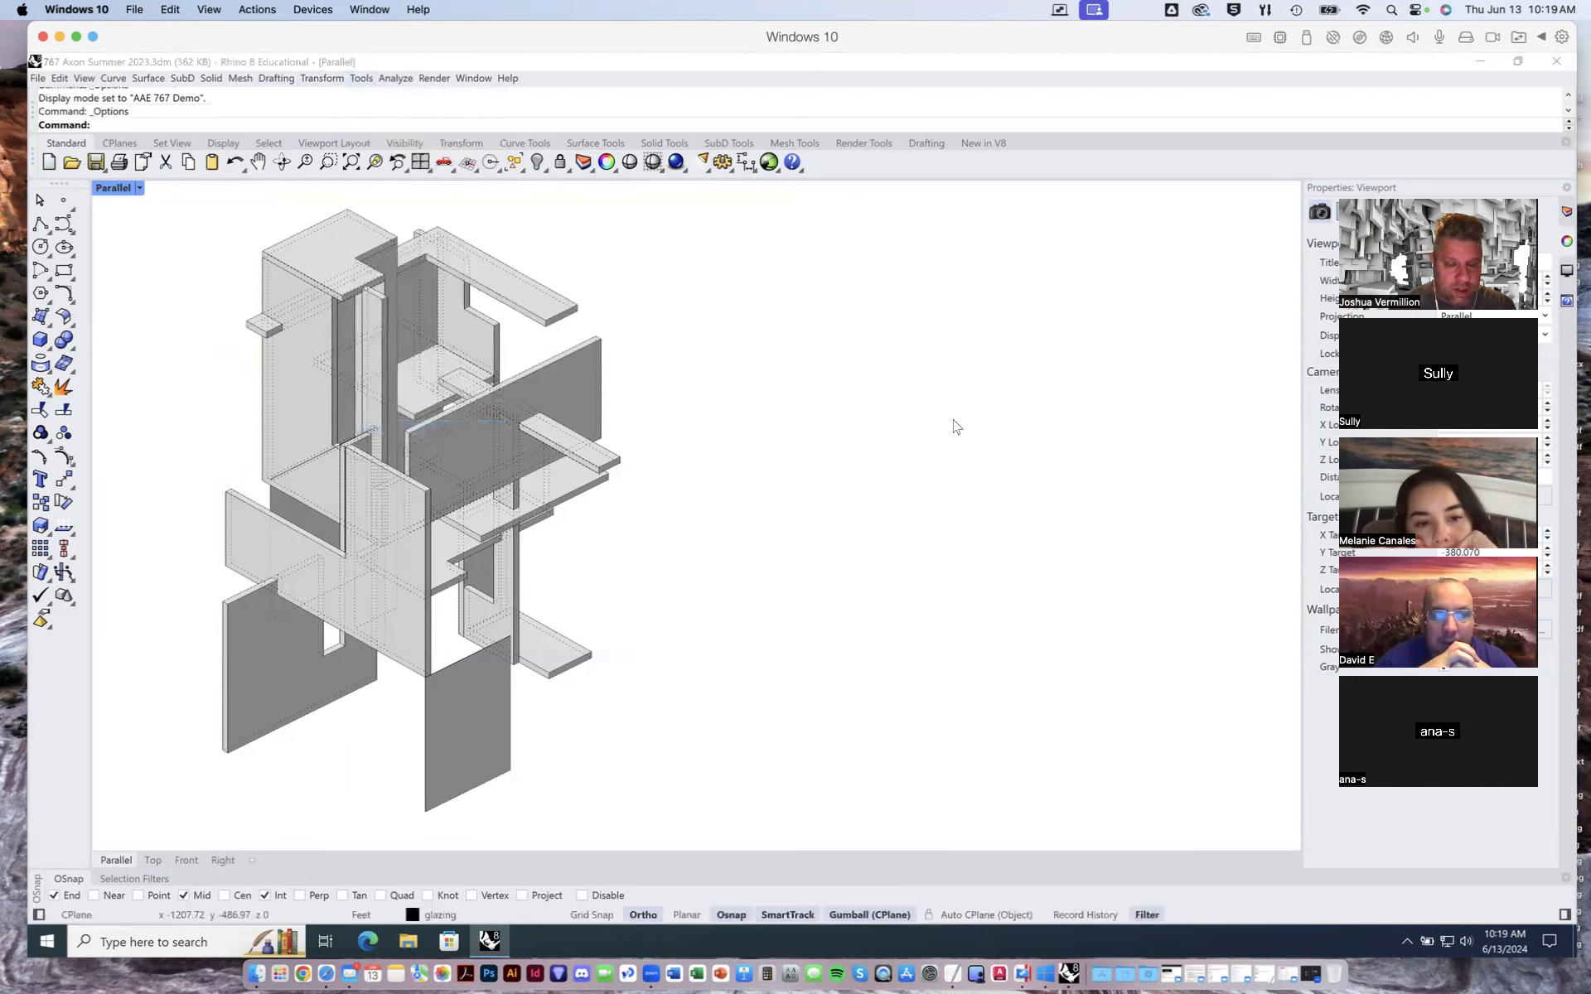
drag(908, 106, 935, 111)
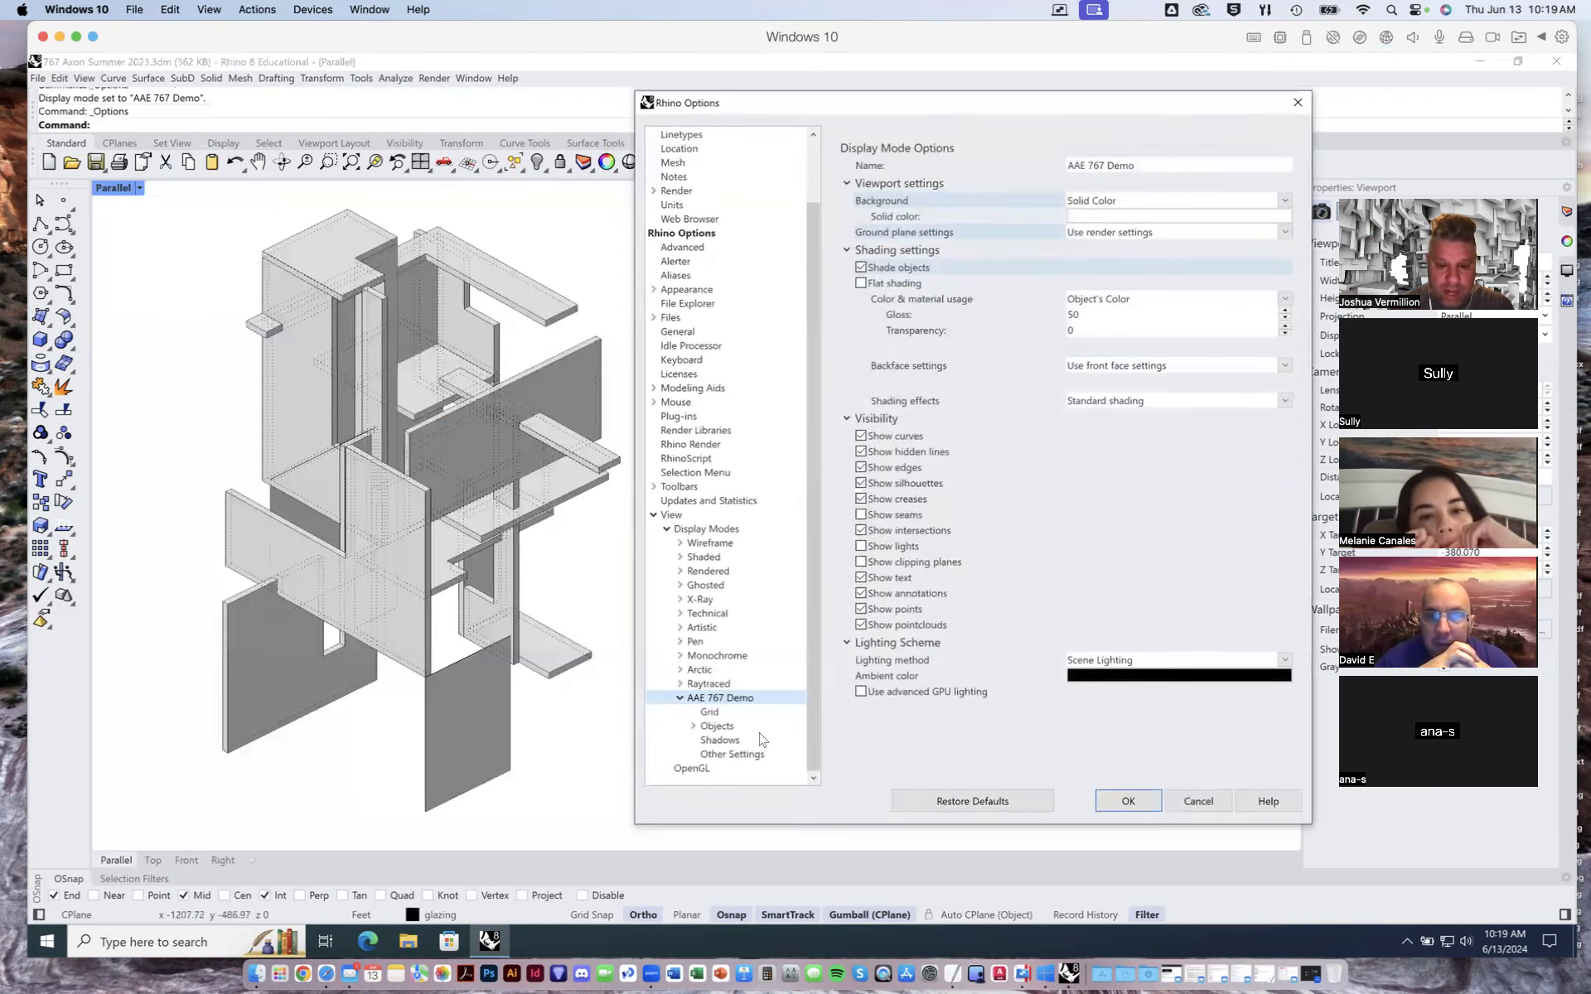
click(861, 268)
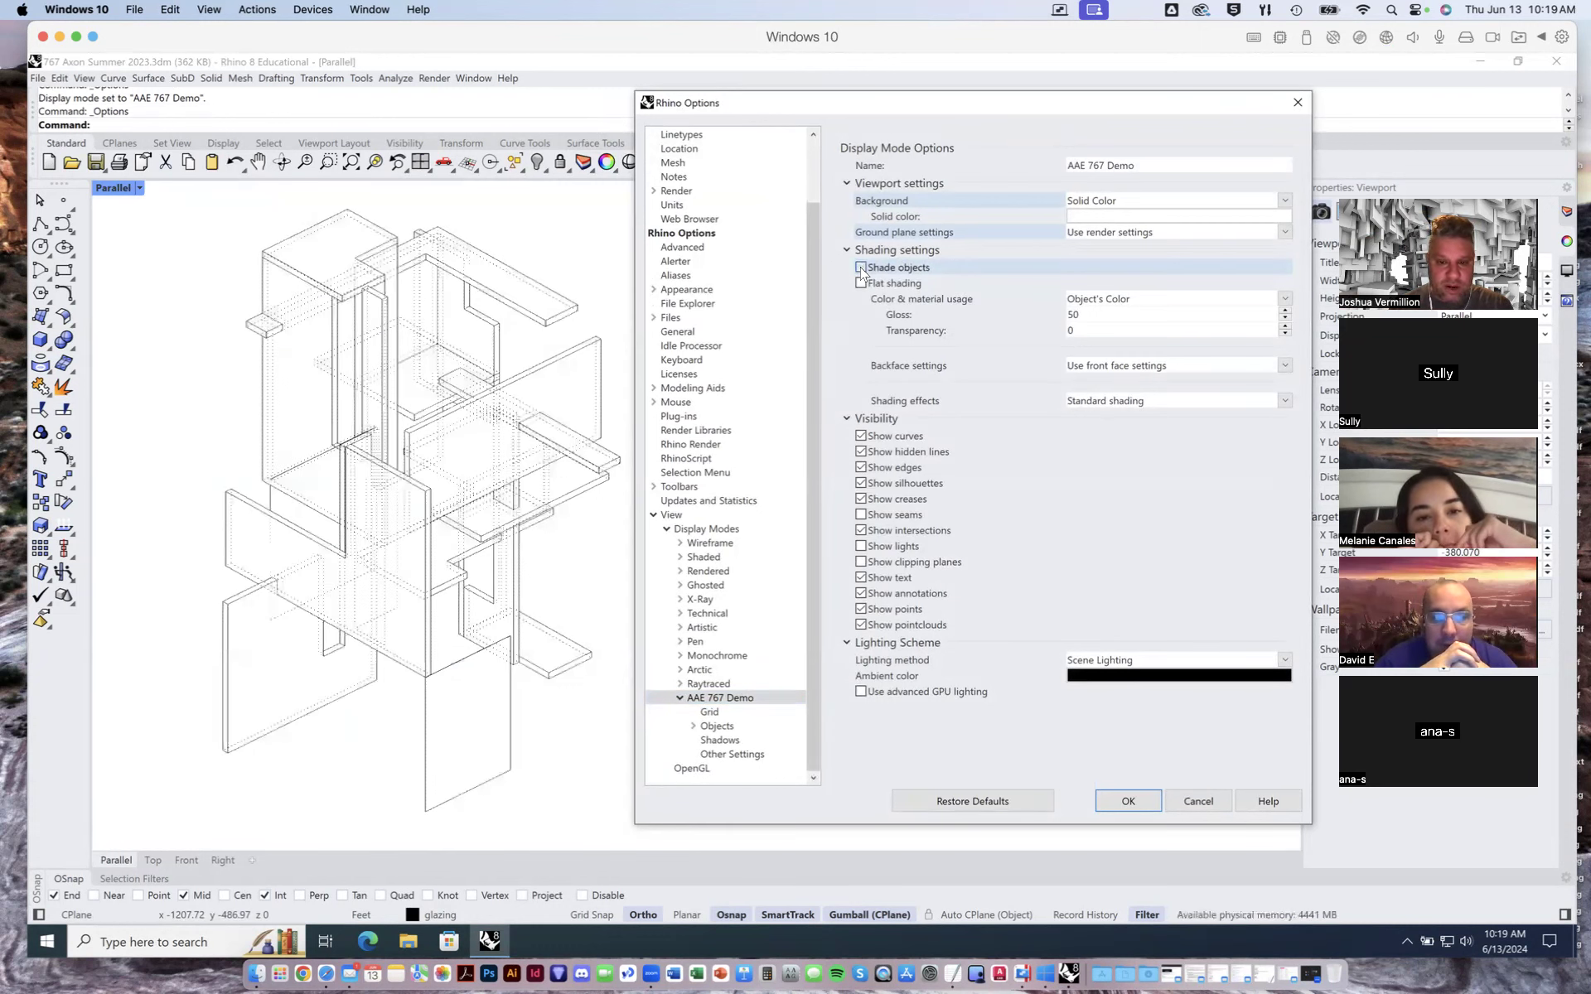
click(861, 267)
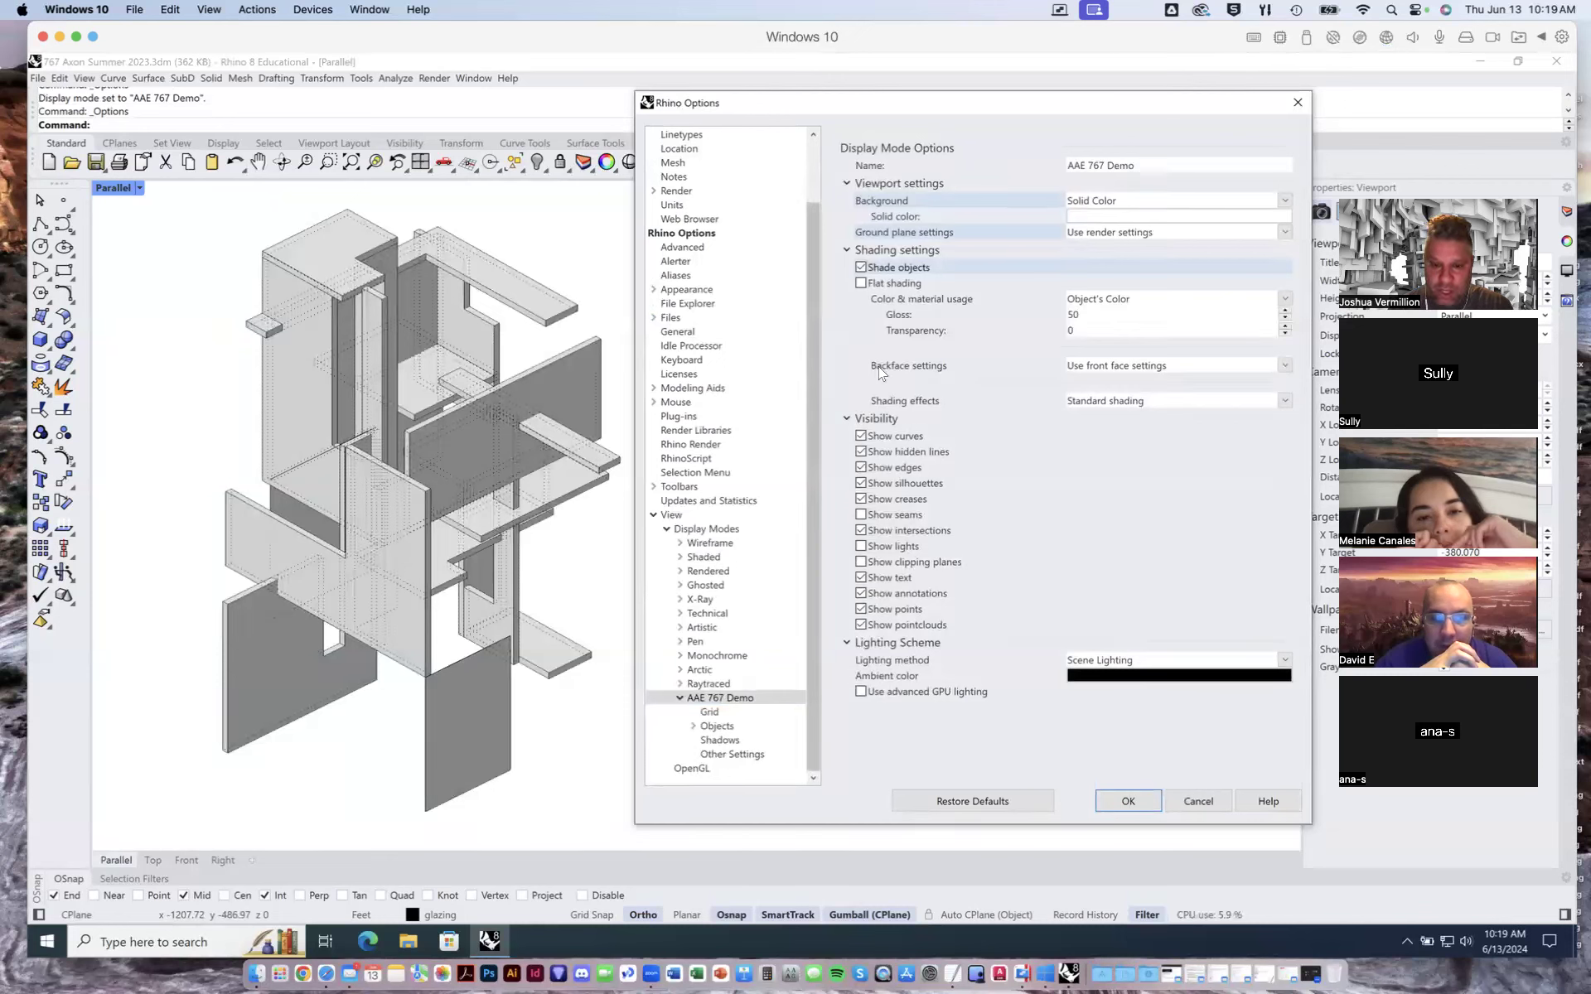
- Check the shading effects choices and set color & material usage to Rendering Material
click(1087, 403)
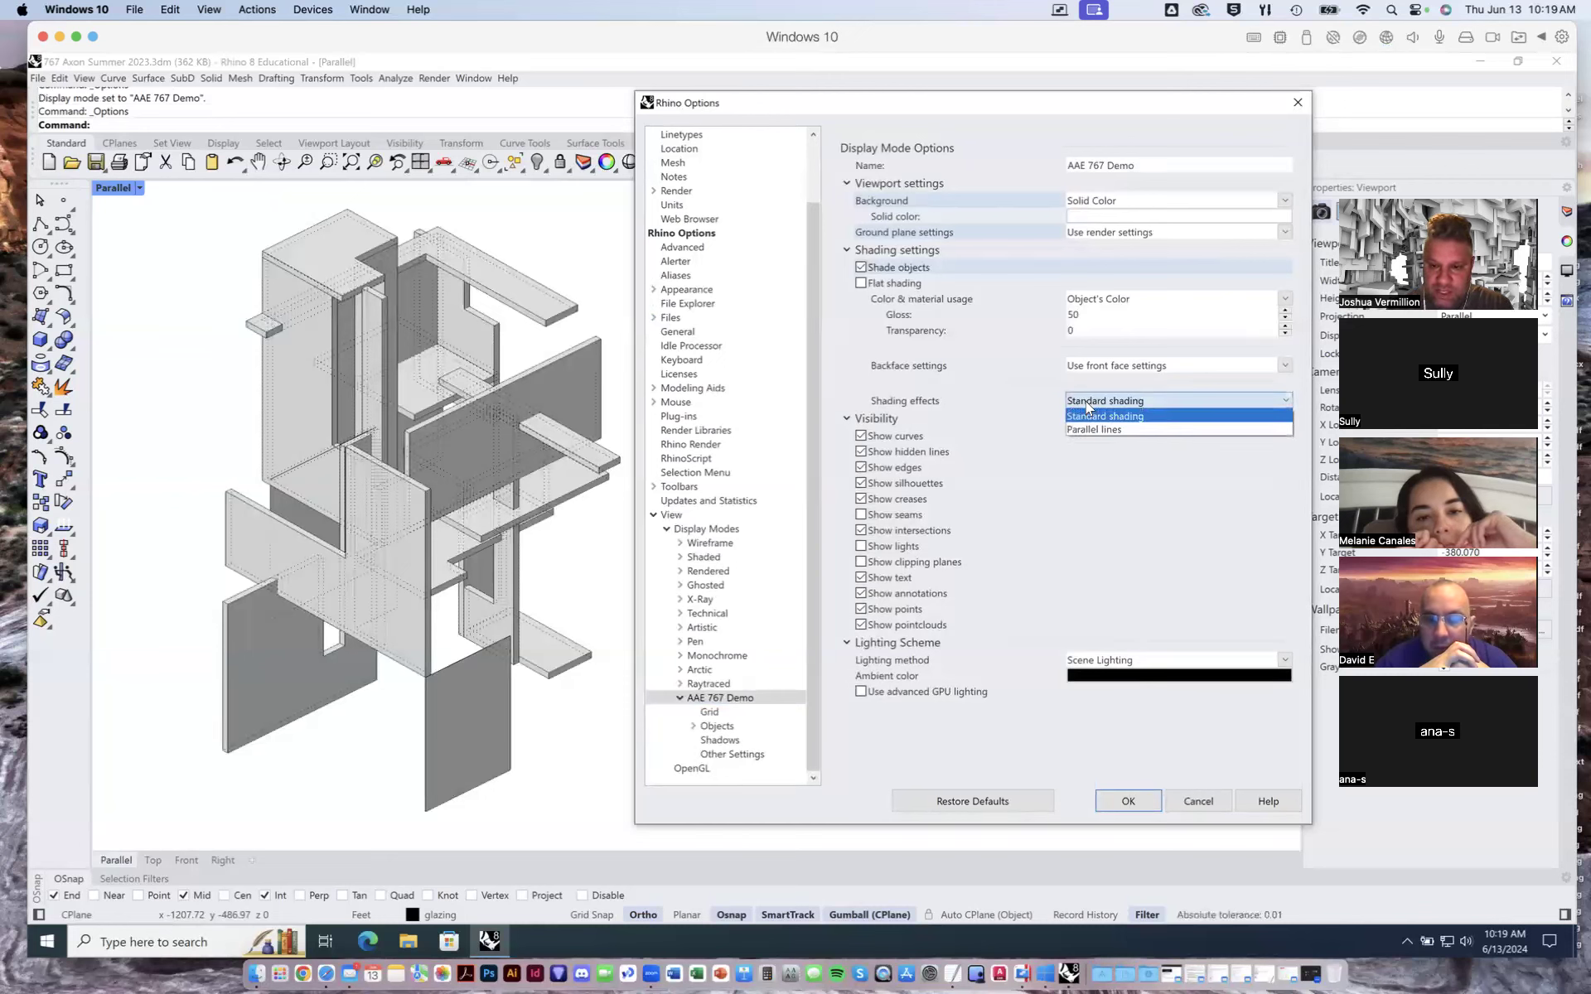
click(1086, 403)
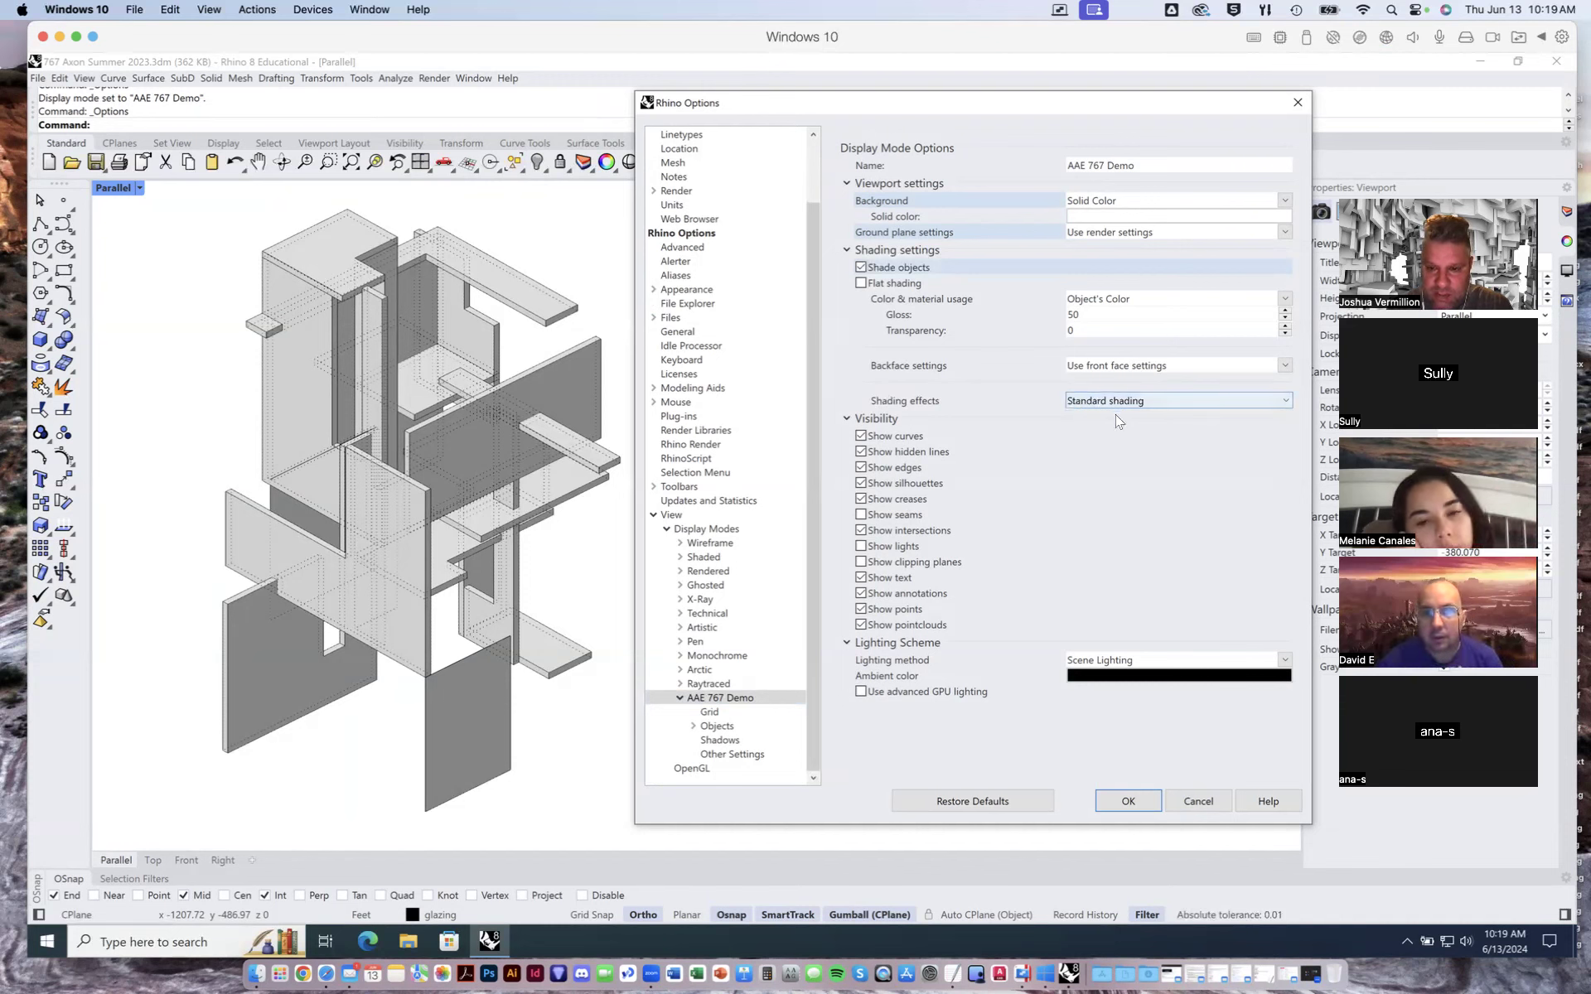
click(1145, 300)
click(1142, 341)
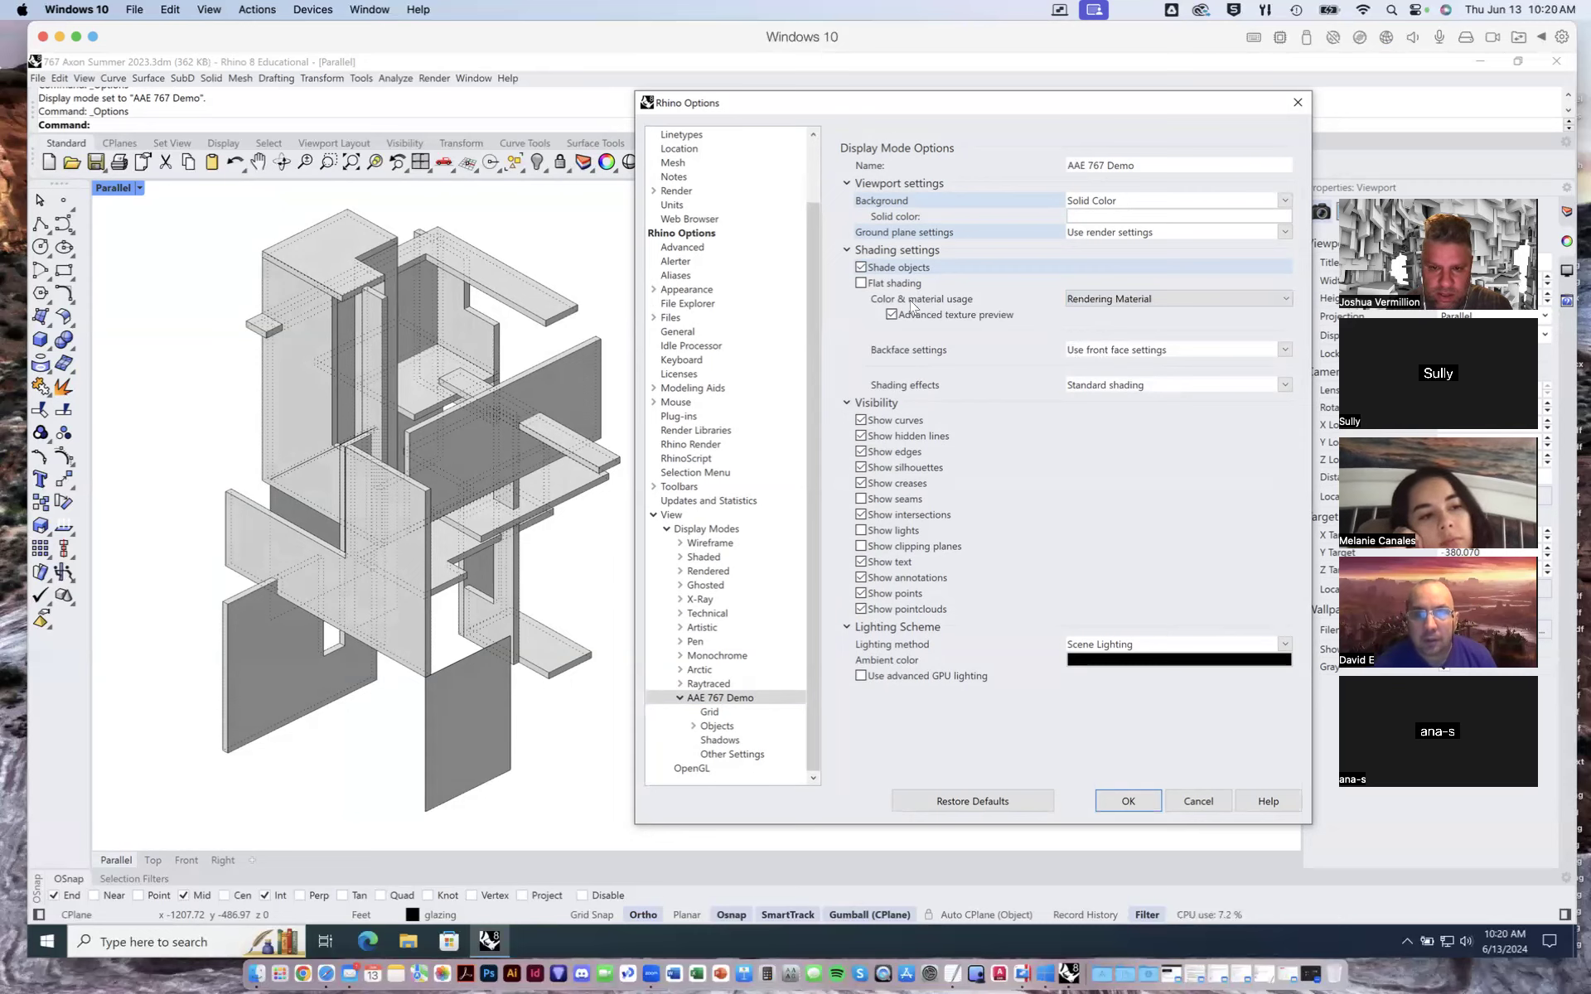
click(861, 284)
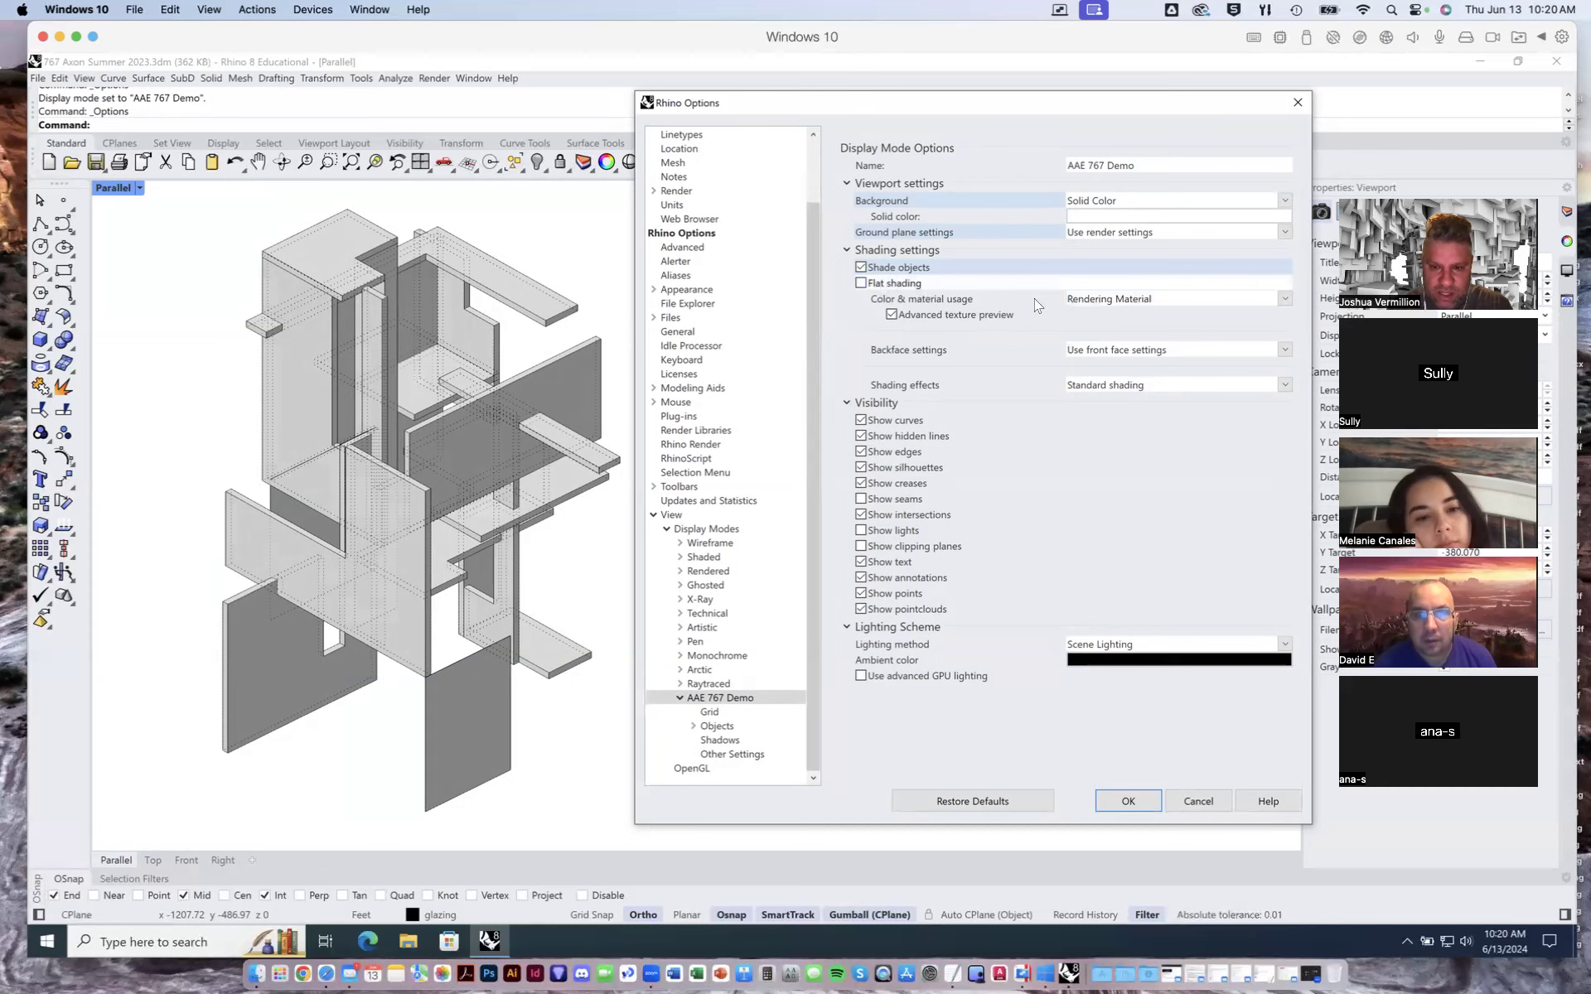
- Set color & material usage to a single White colour for all objects
click(1102, 300)
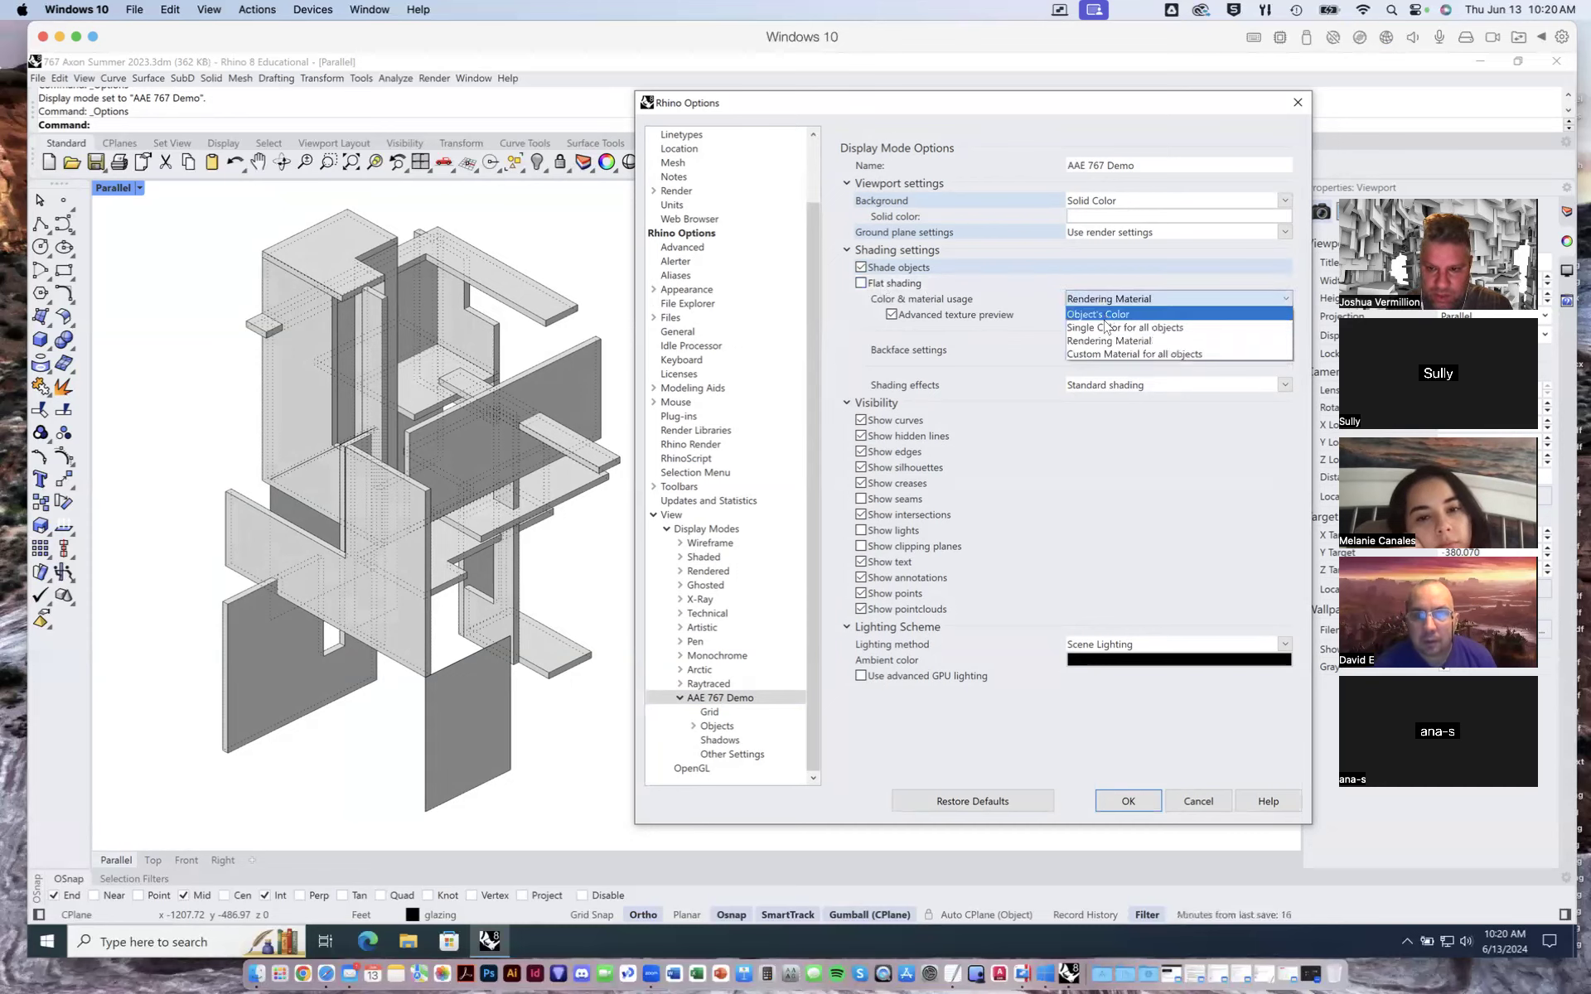
click(1106, 328)
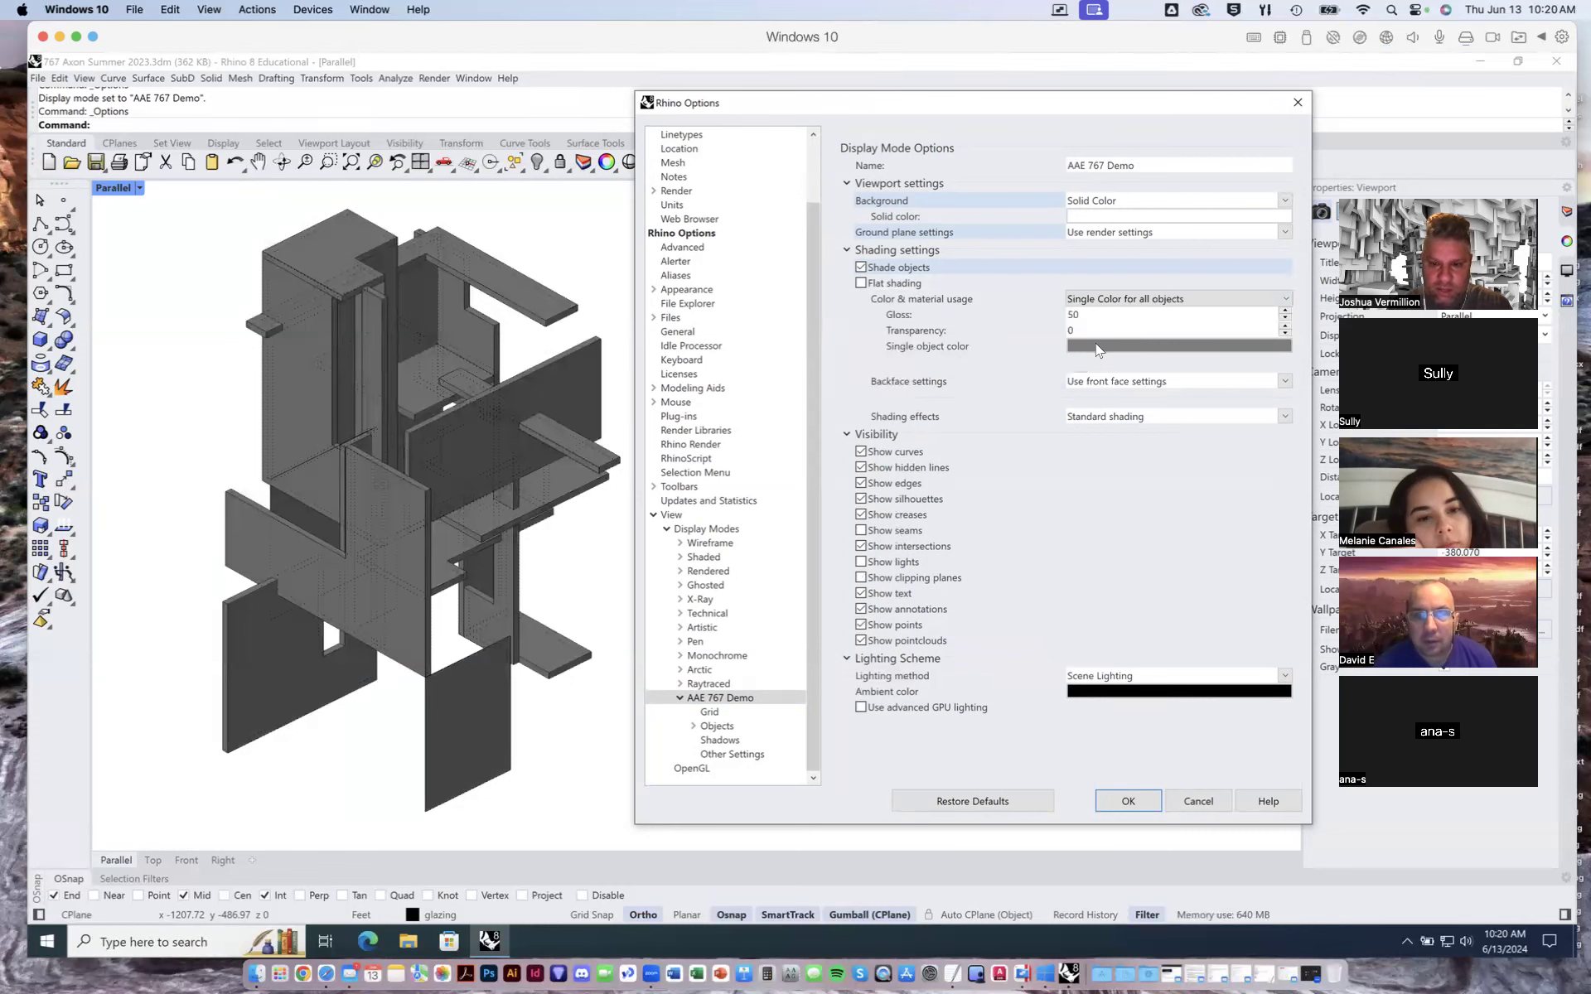
click(1098, 346)
click(620, 303)
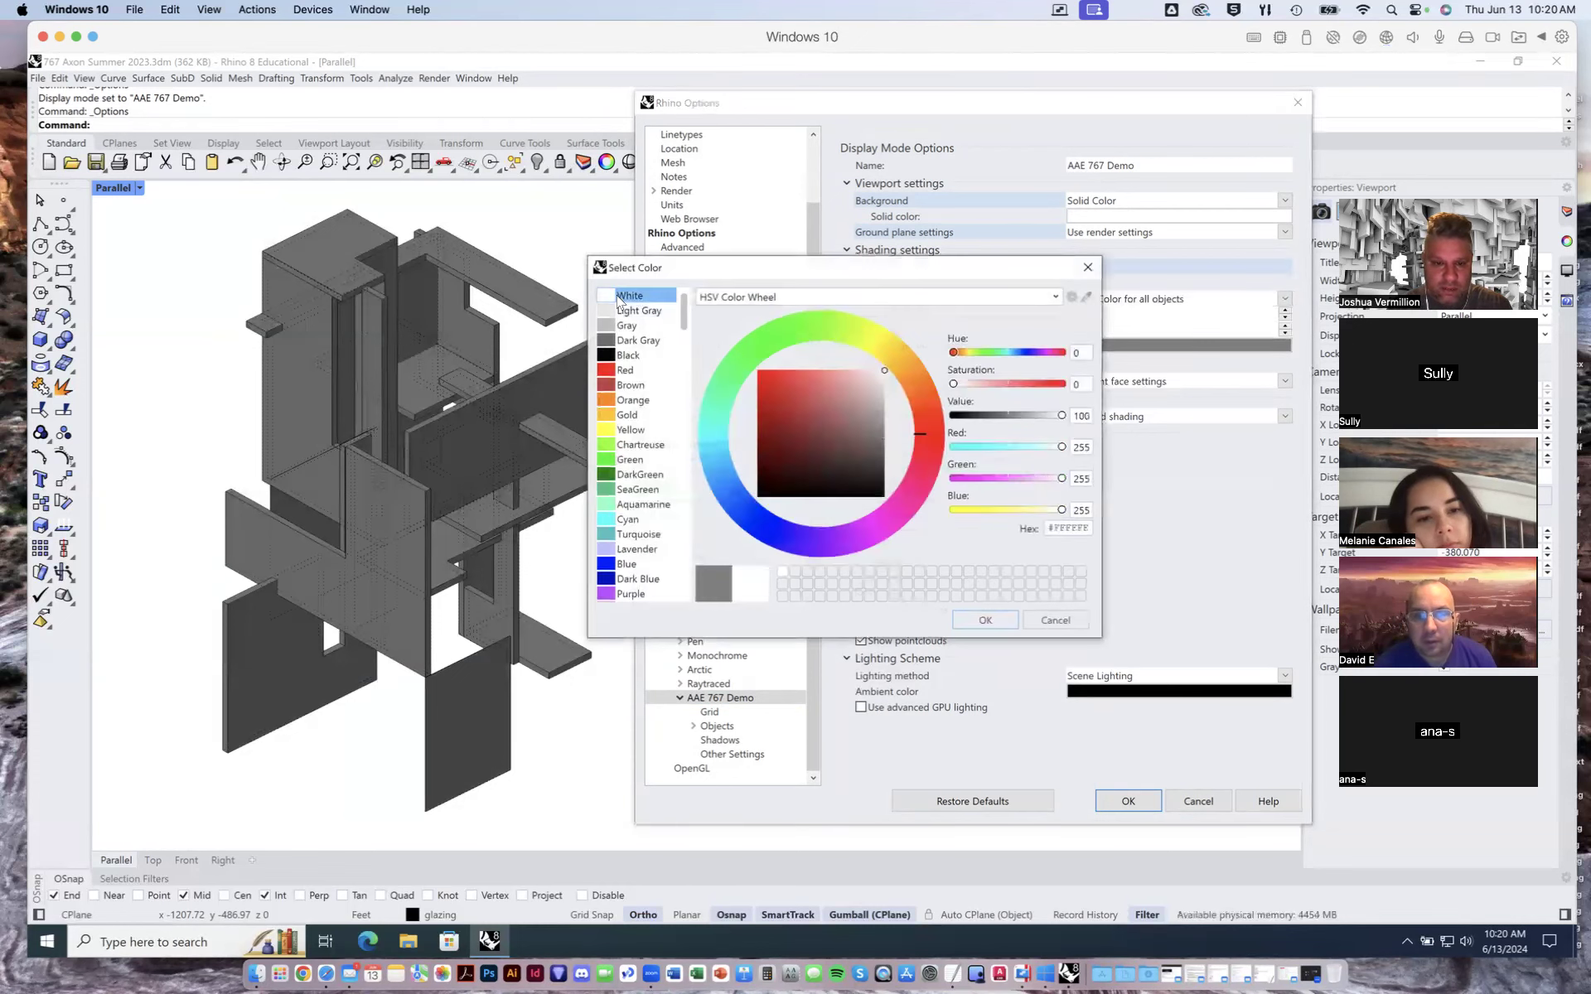
double_click(618, 297)
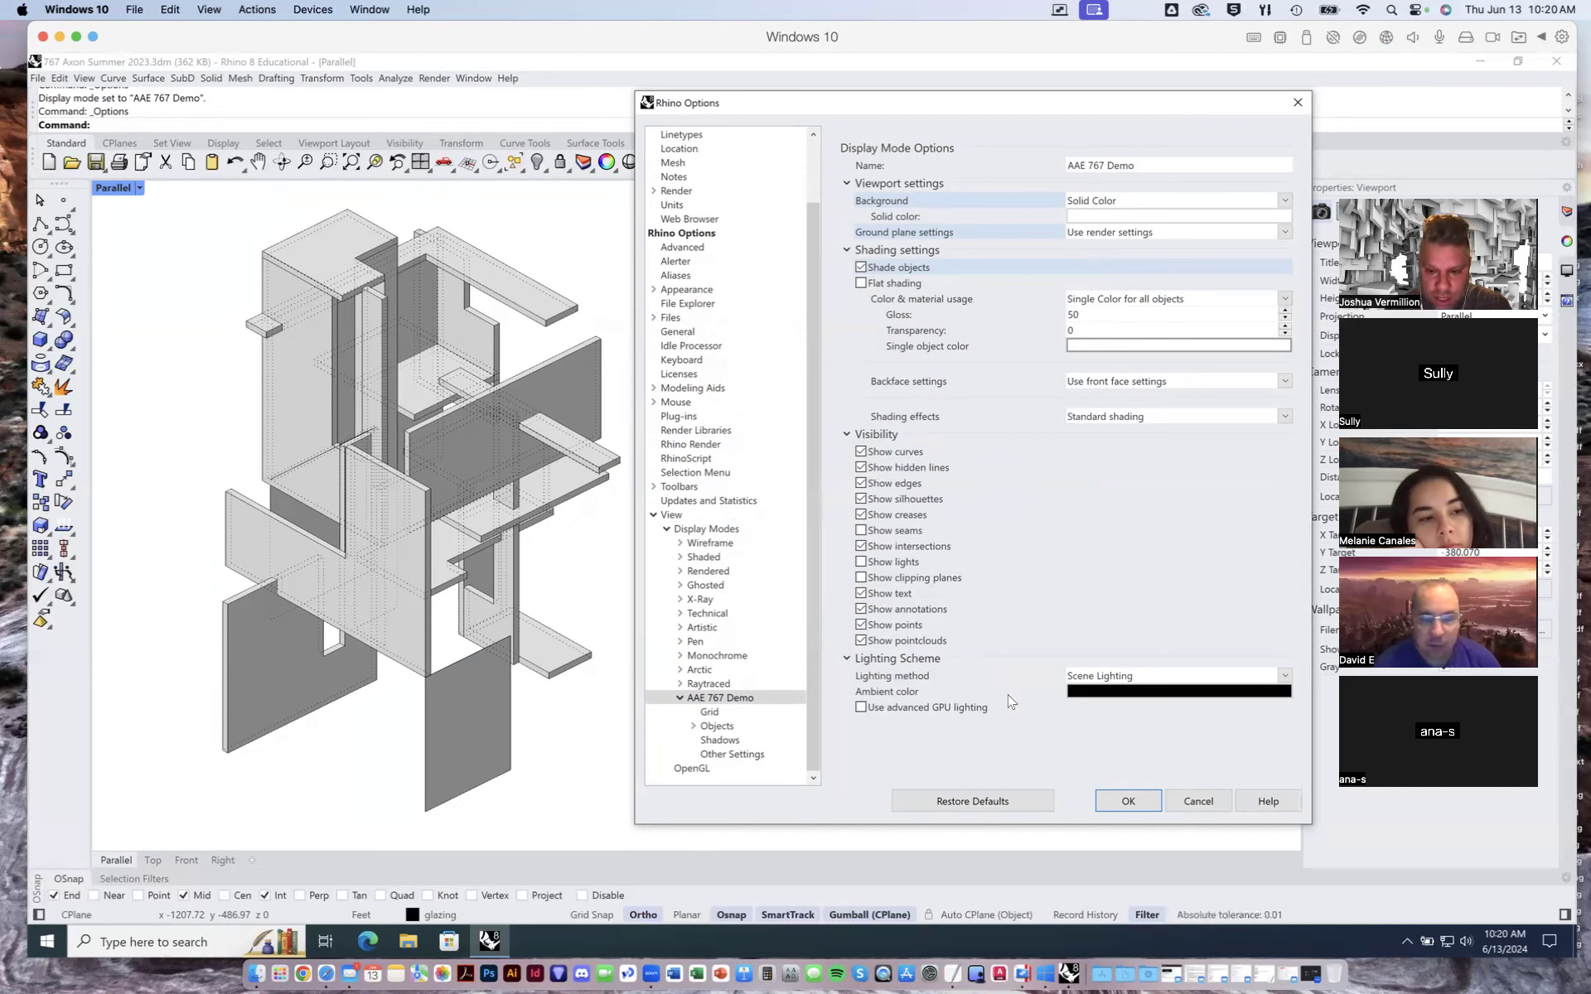
- Enable advanced GPU lighting and turn shadows on for the AAE 767 Demo display mode
click(861, 707)
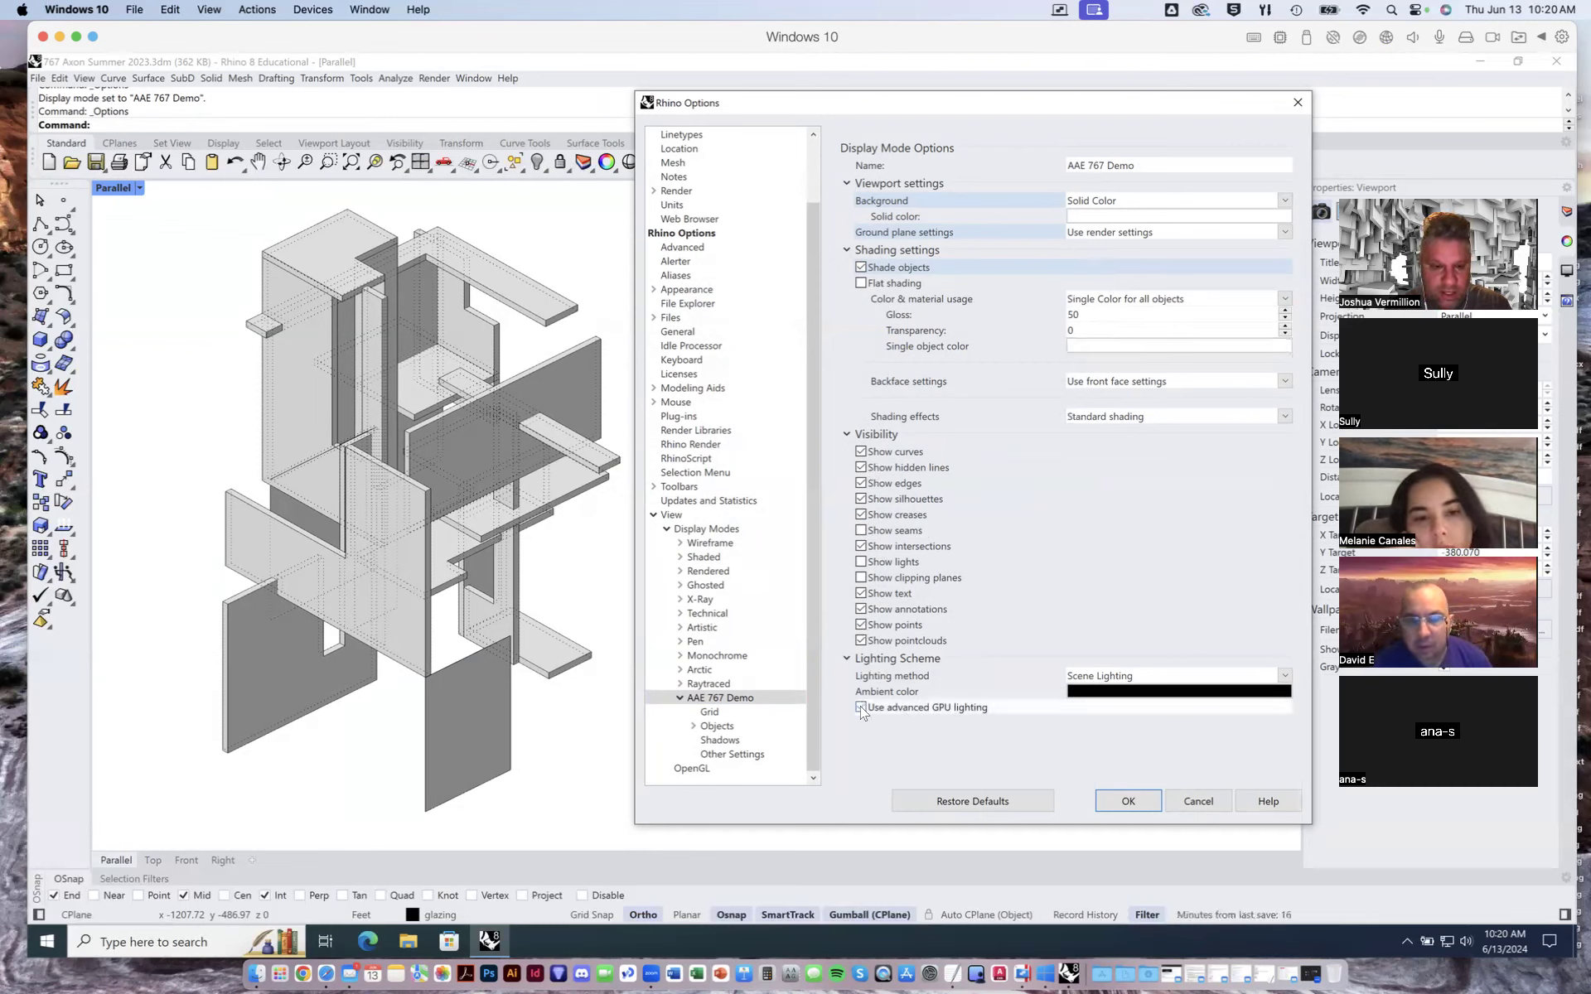
click(861, 707)
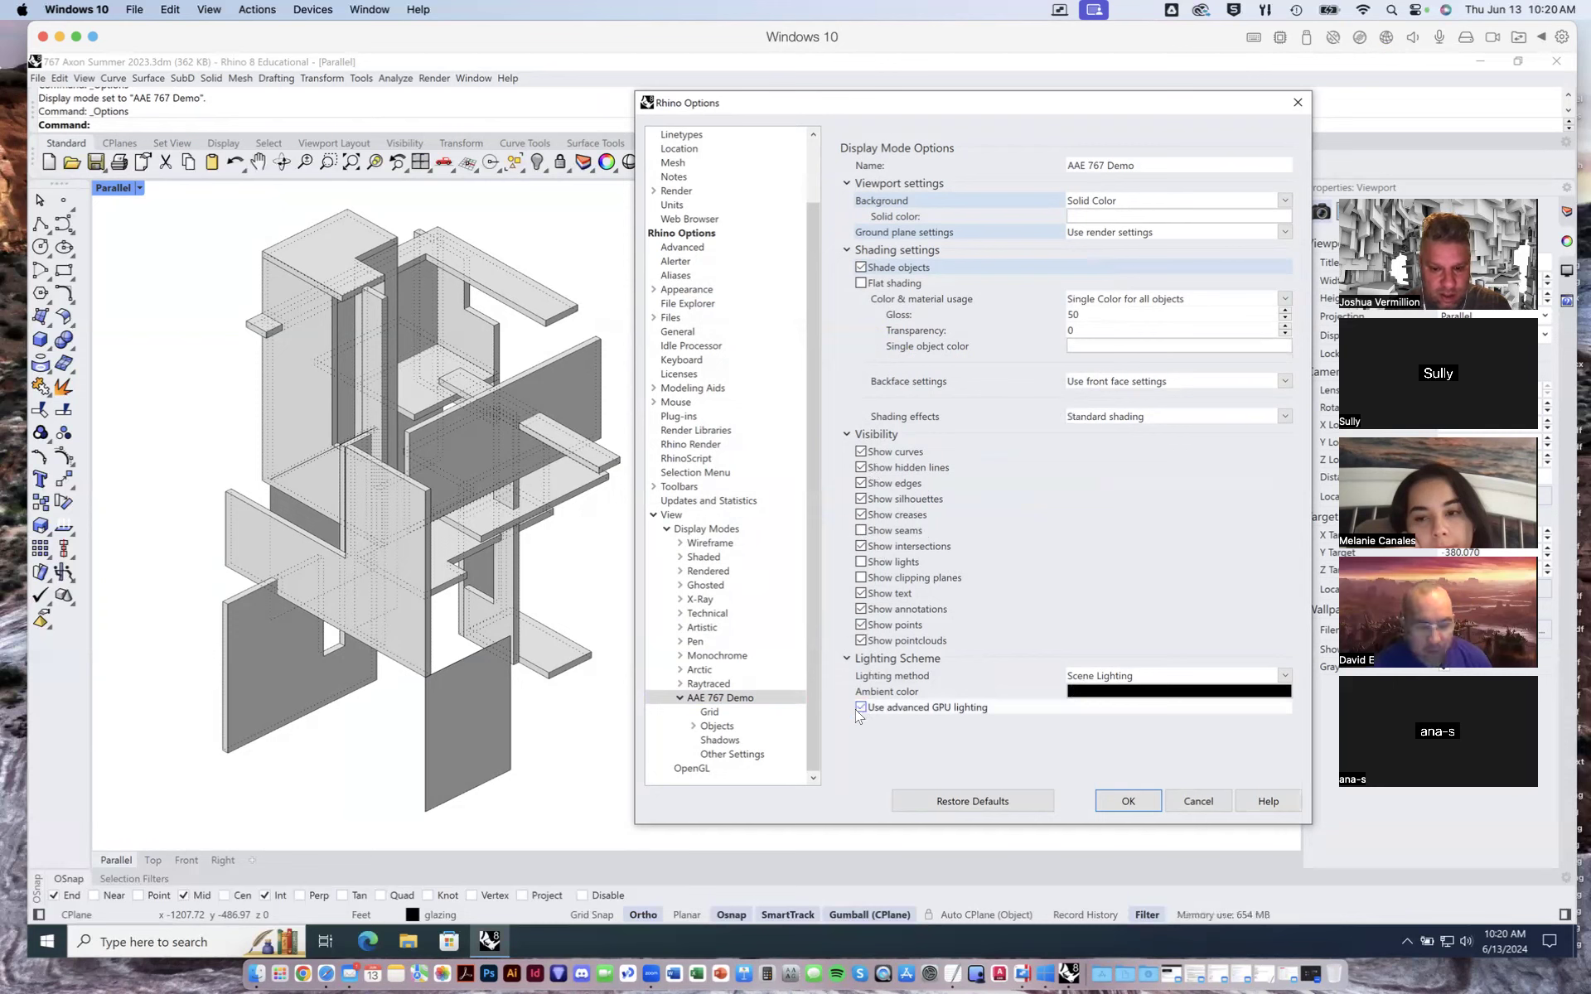
click(712, 714)
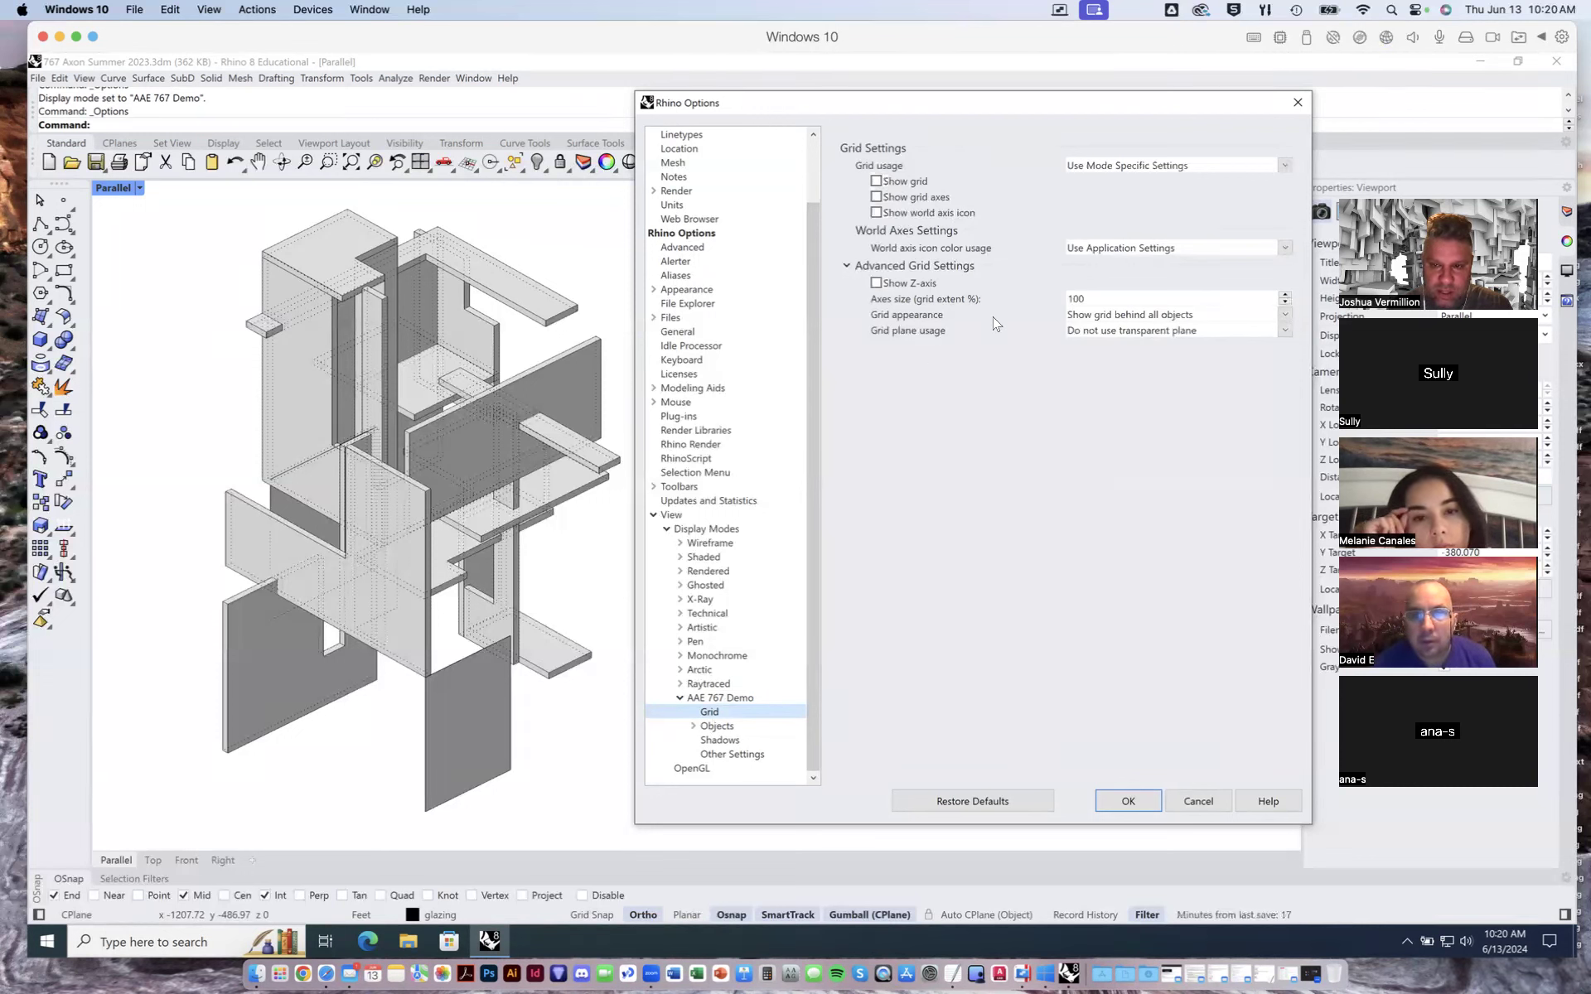
click(719, 740)
click(844, 138)
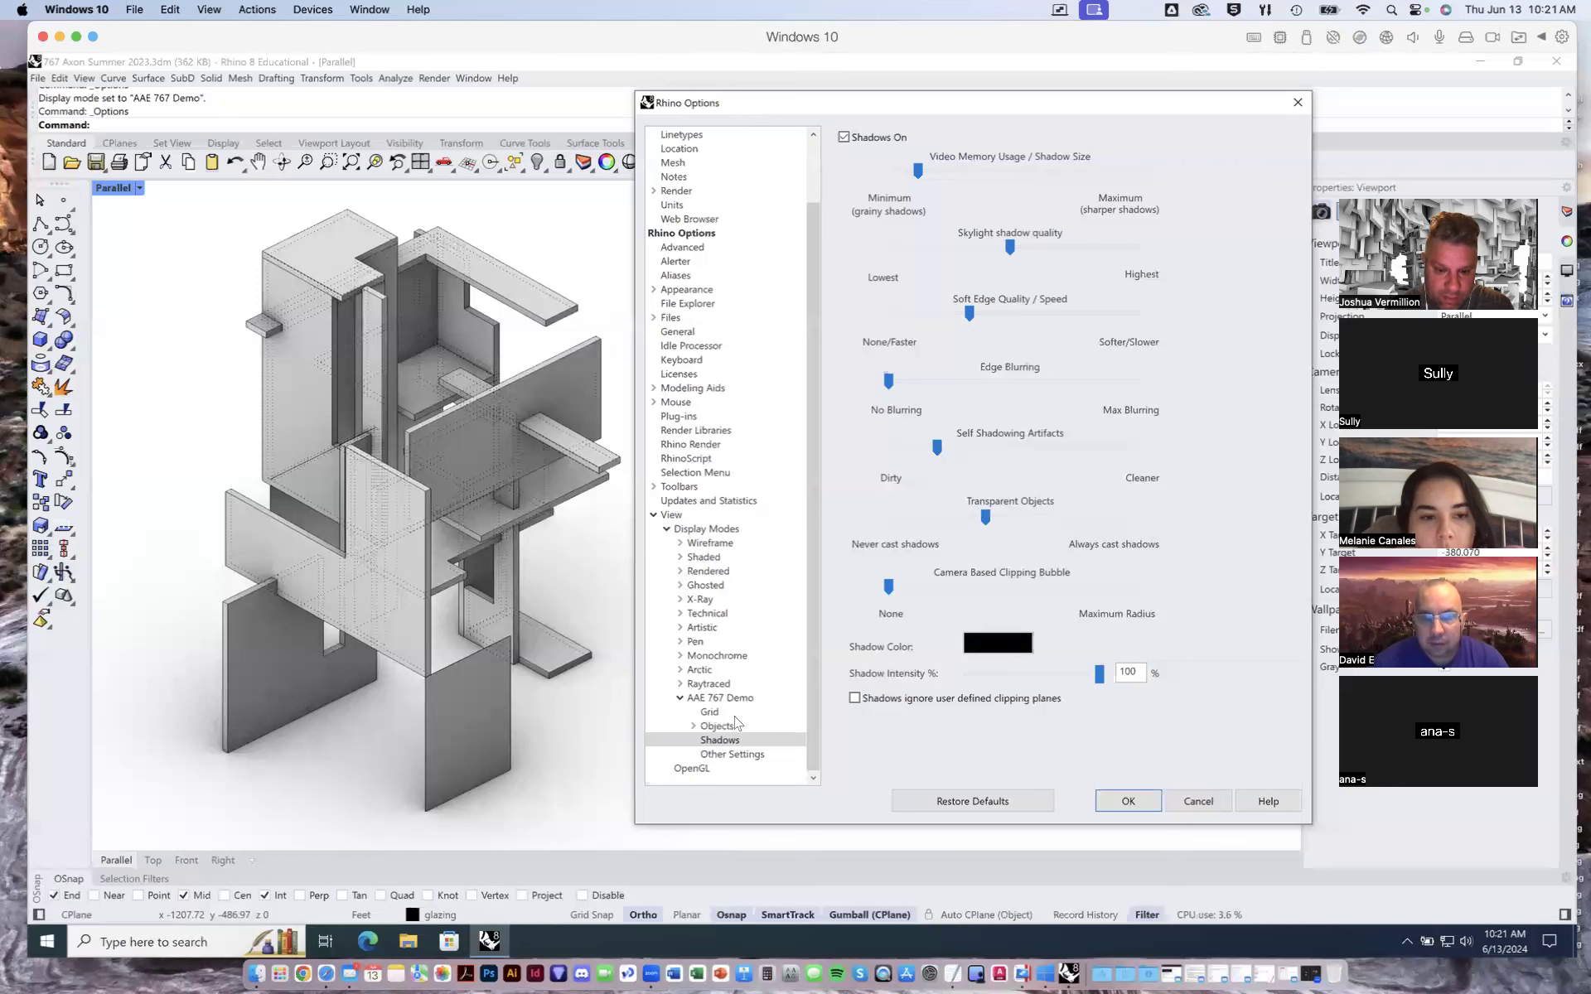
- Set color & material usage to a custom material for all objects, with its display color set to White
click(720, 756)
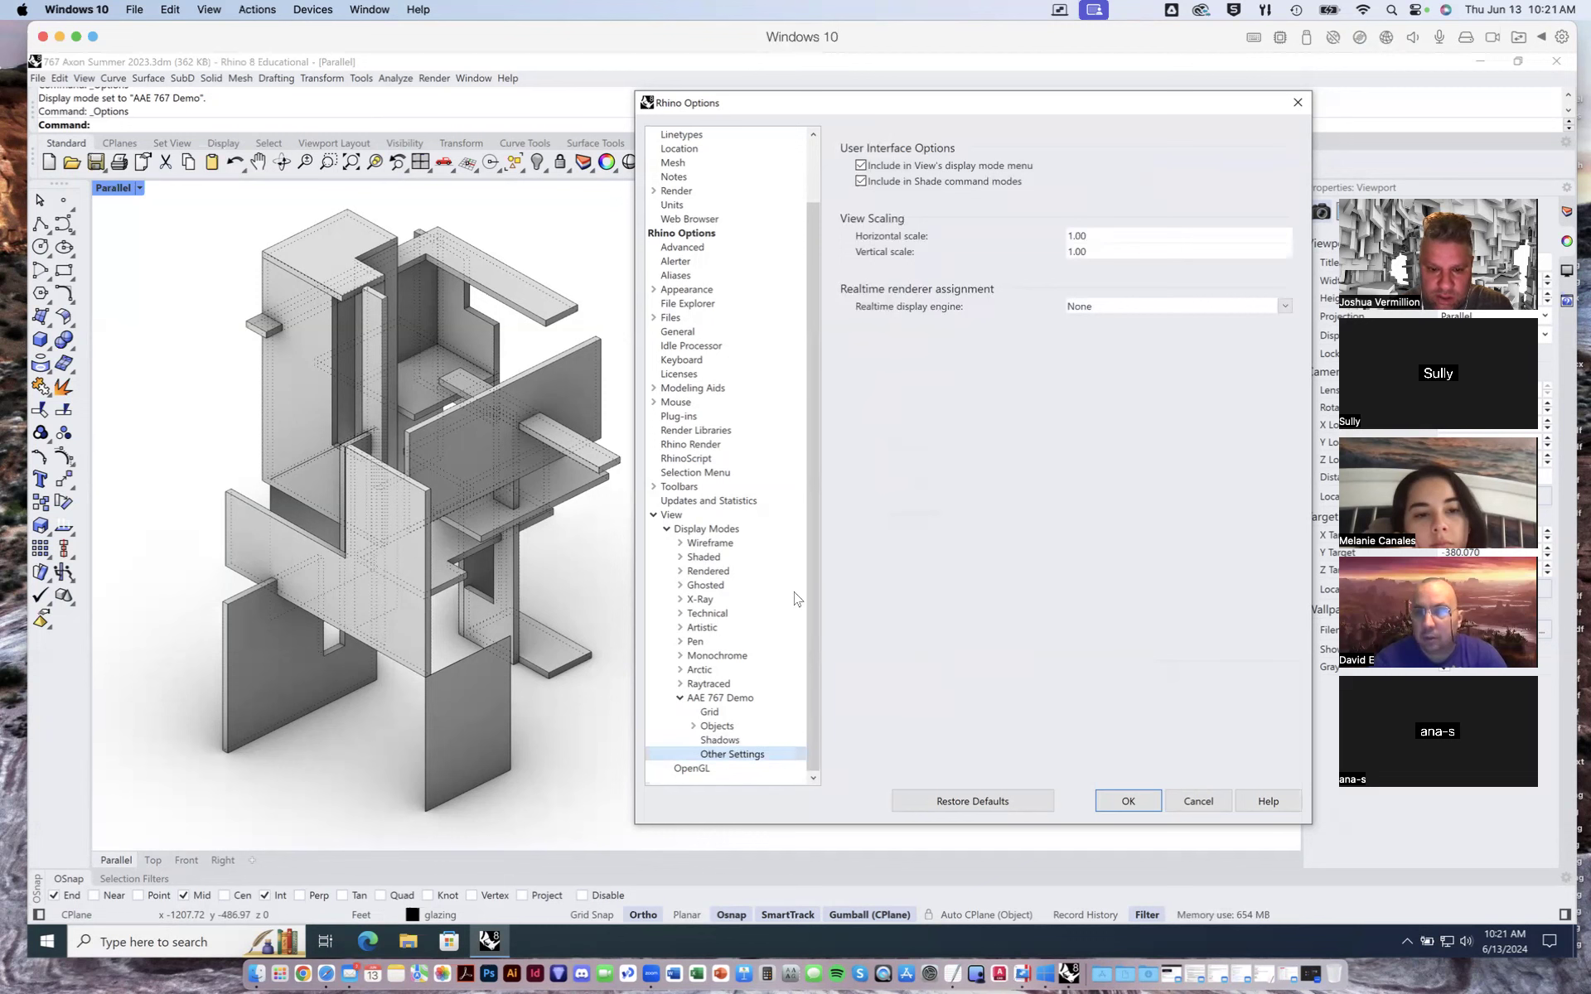
click(719, 698)
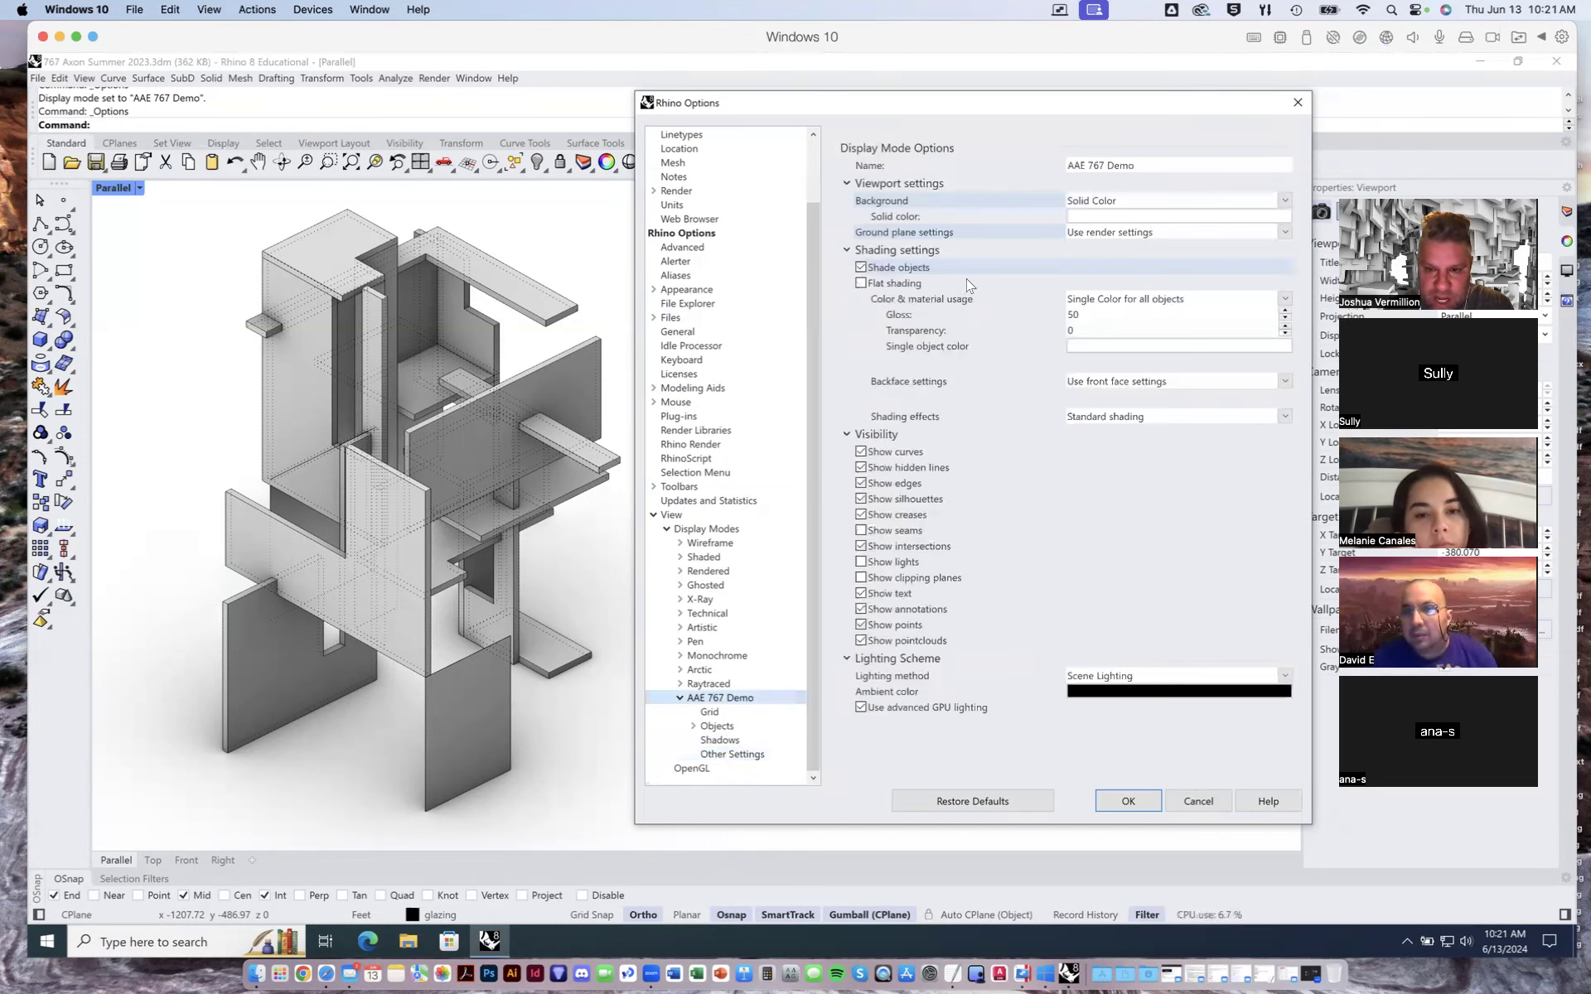
click(1107, 298)
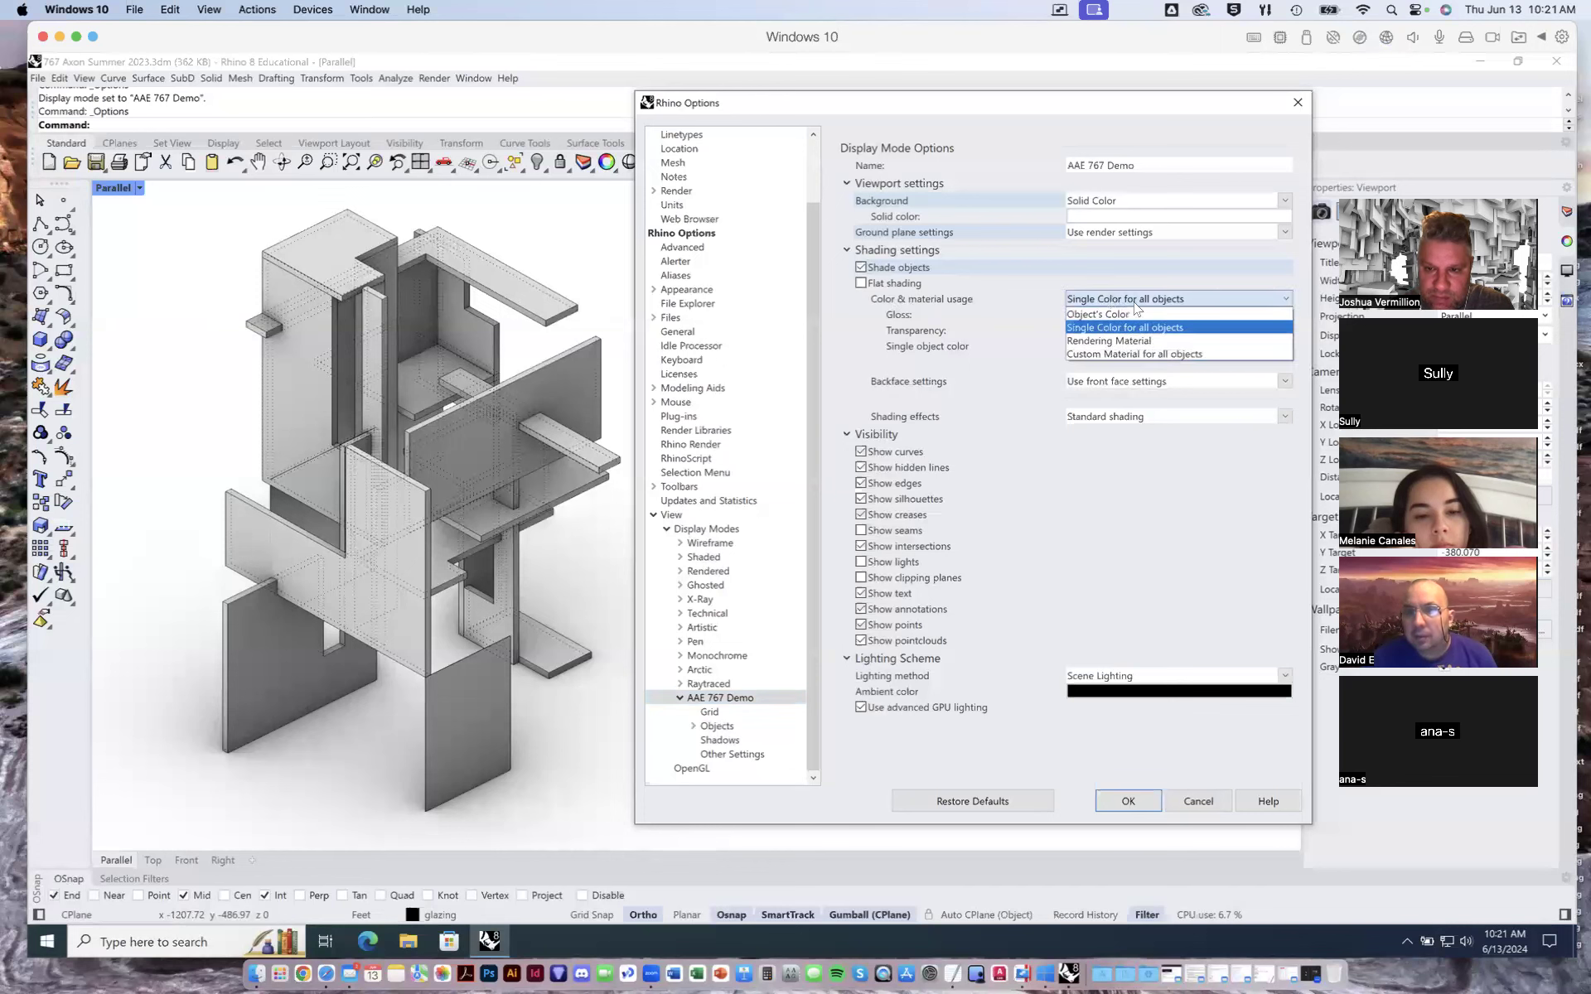
click(1141, 356)
click(1124, 319)
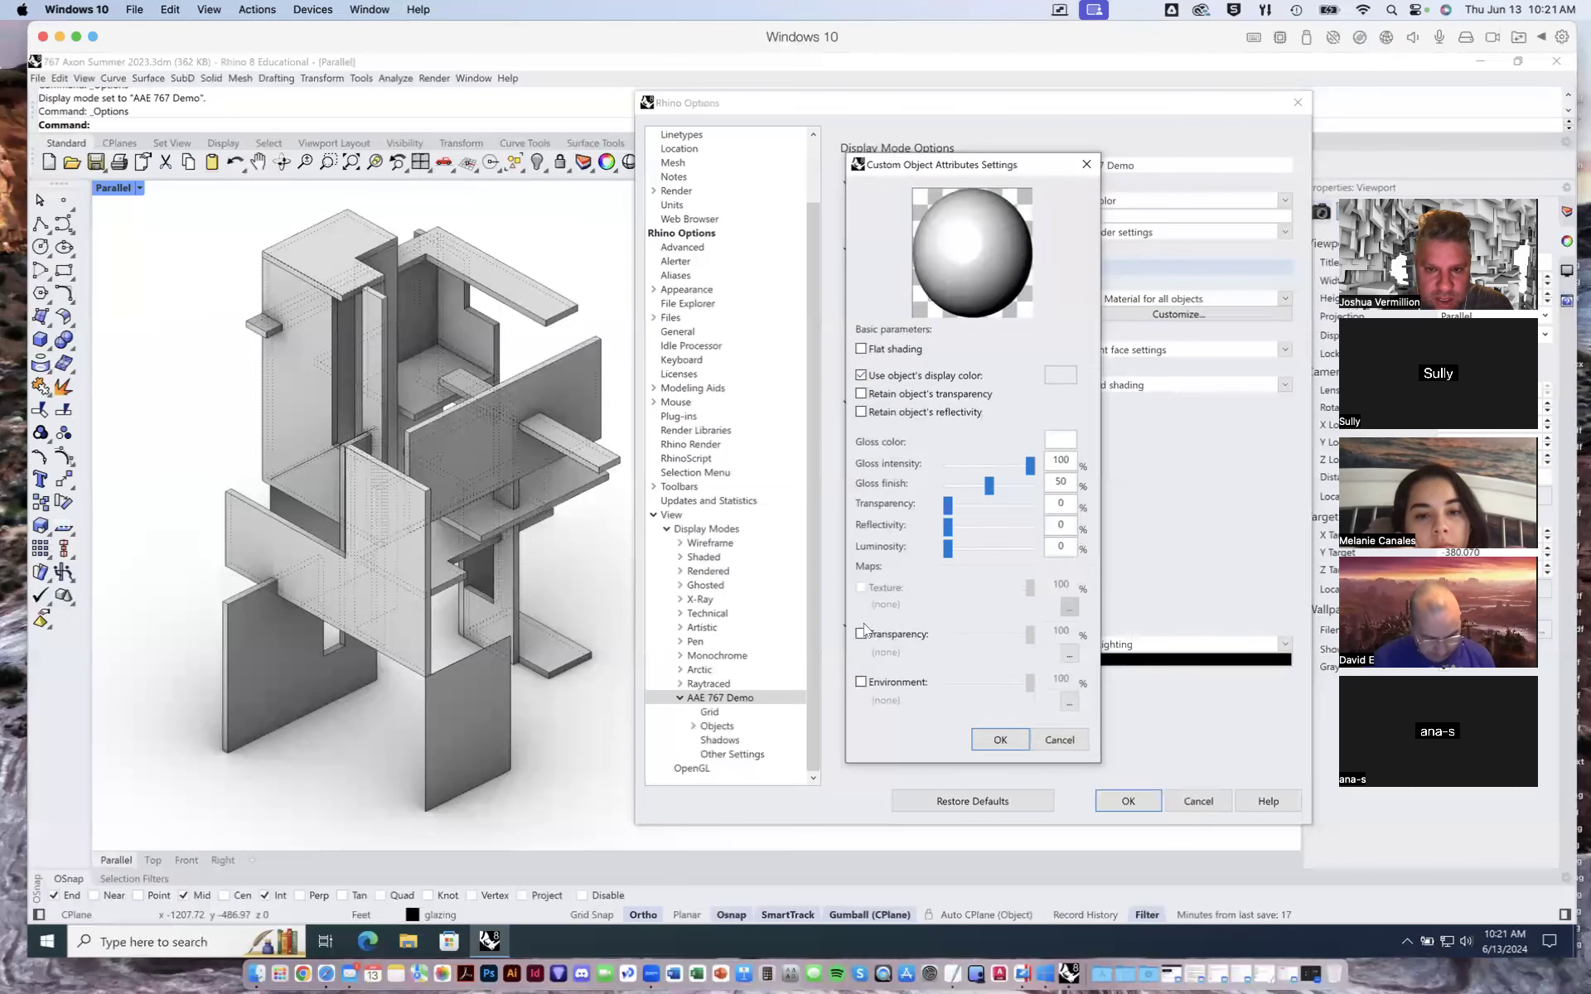
click(862, 377)
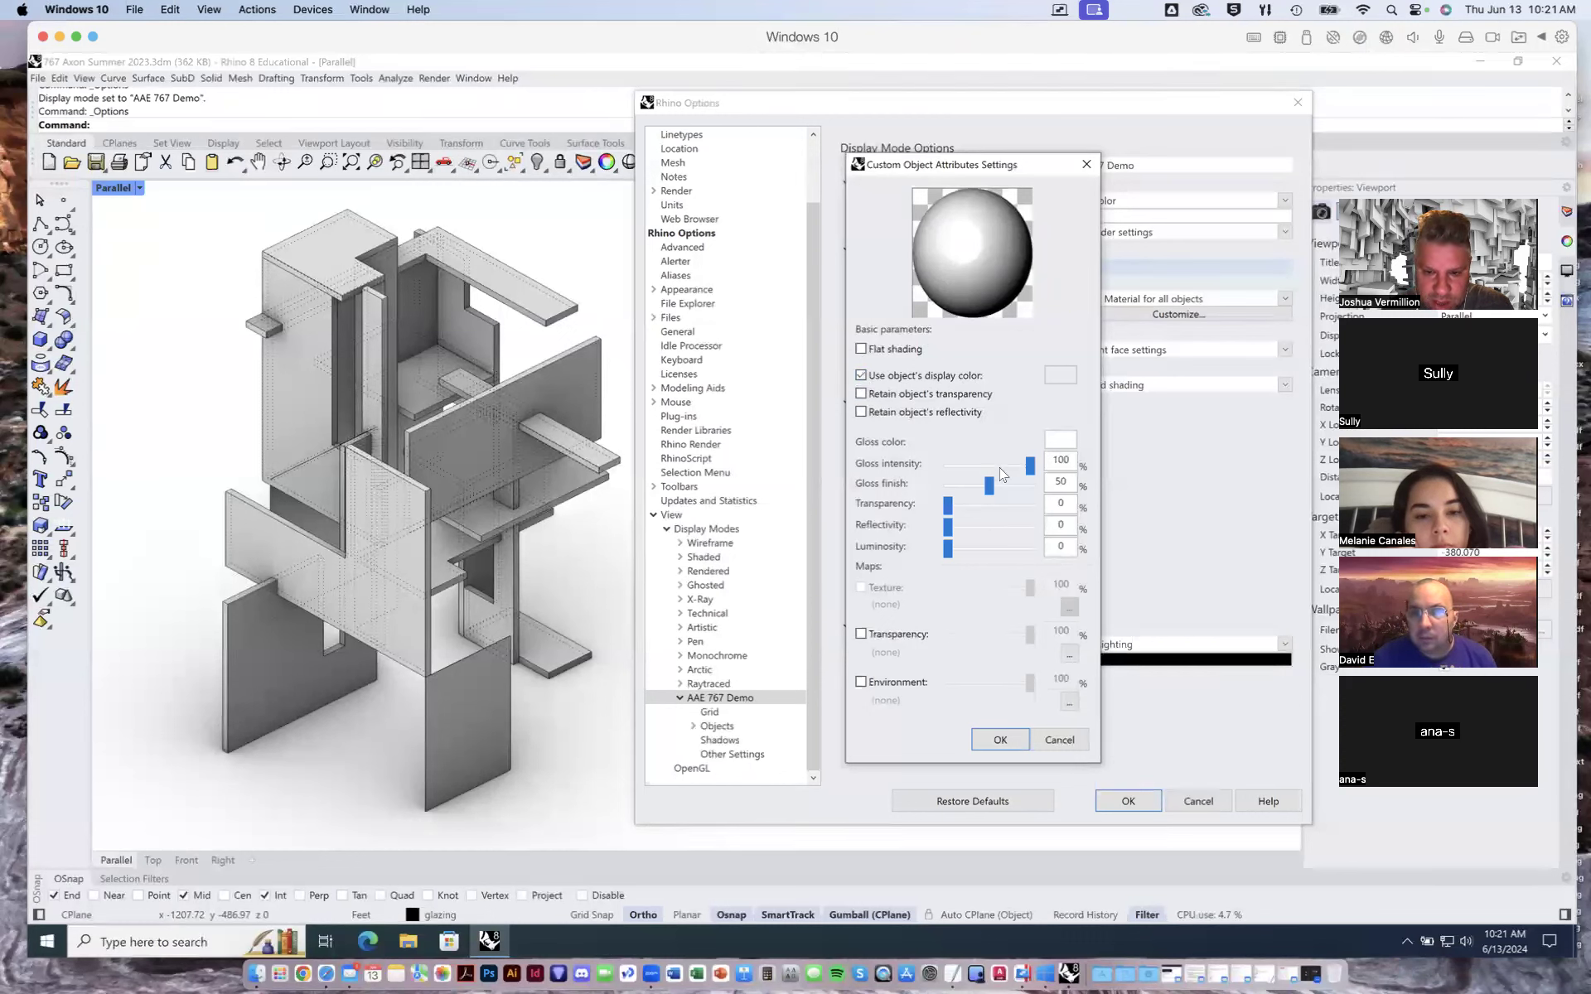
click(861, 375)
click(1060, 376)
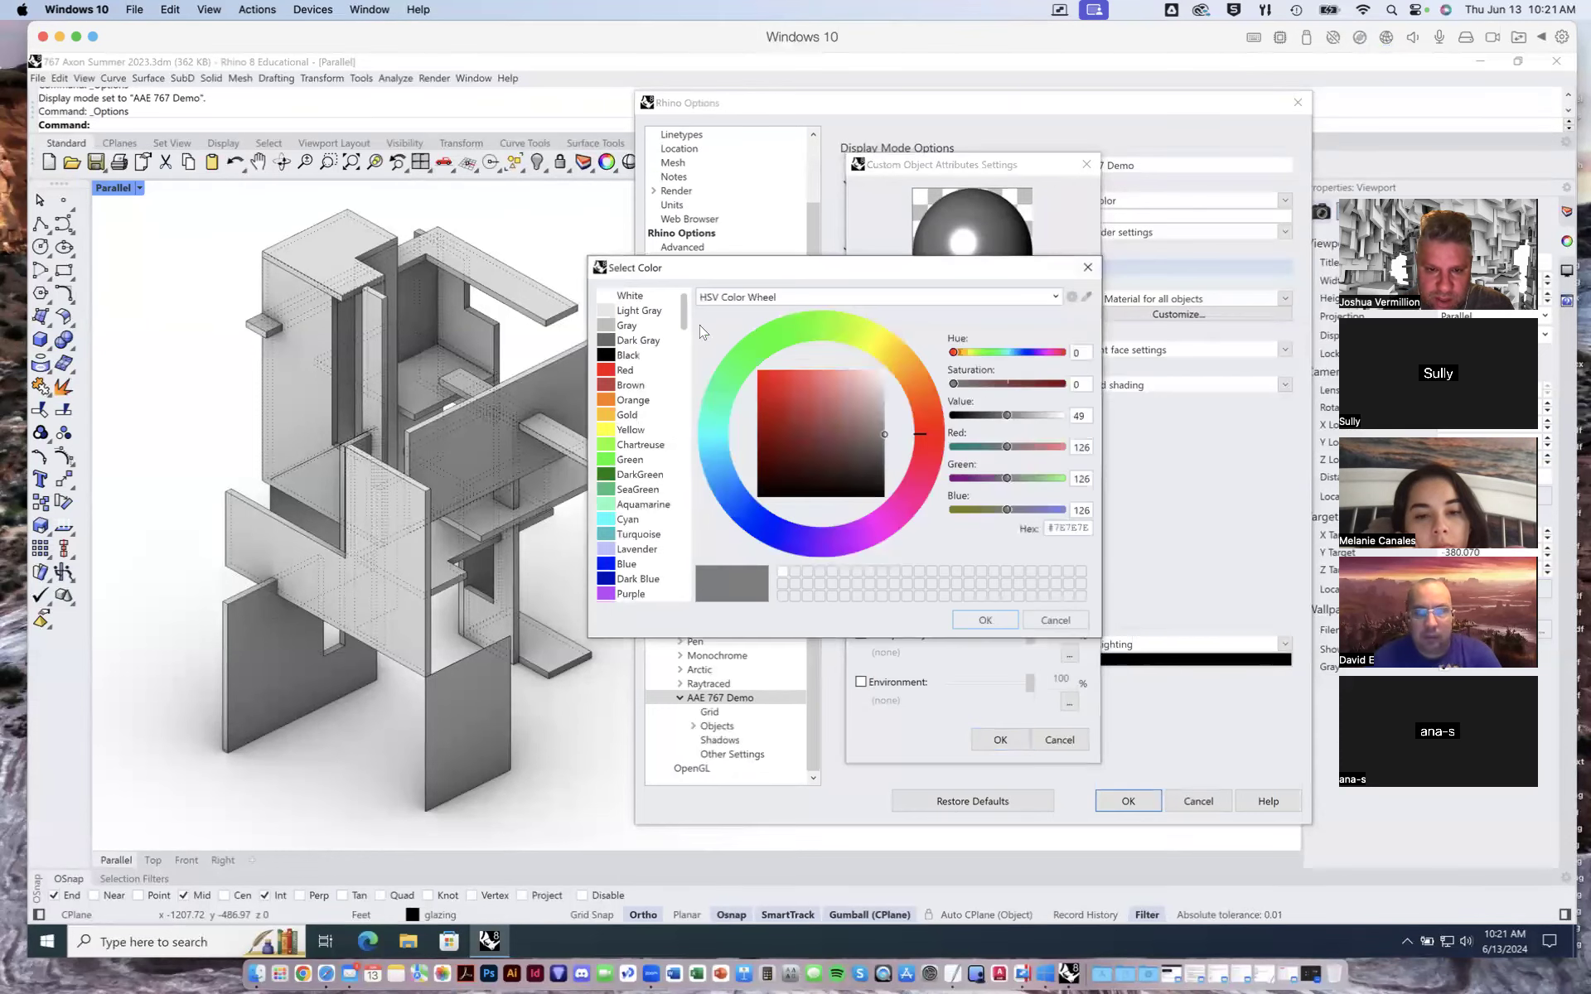
double_click(644, 298)
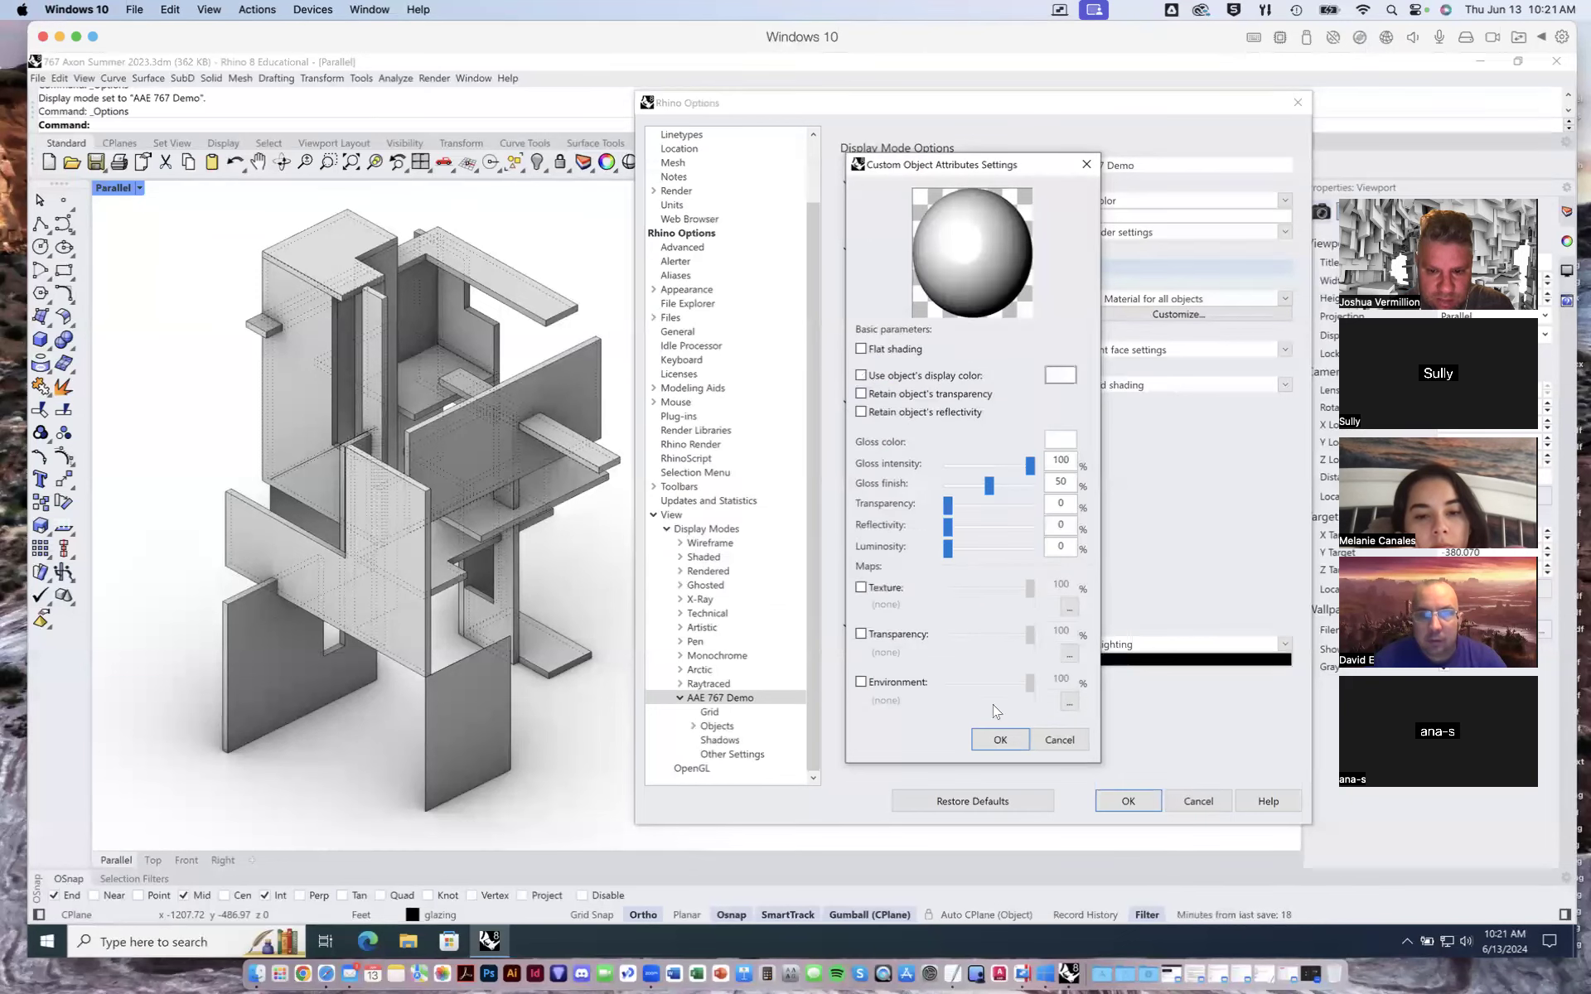
click(1001, 739)
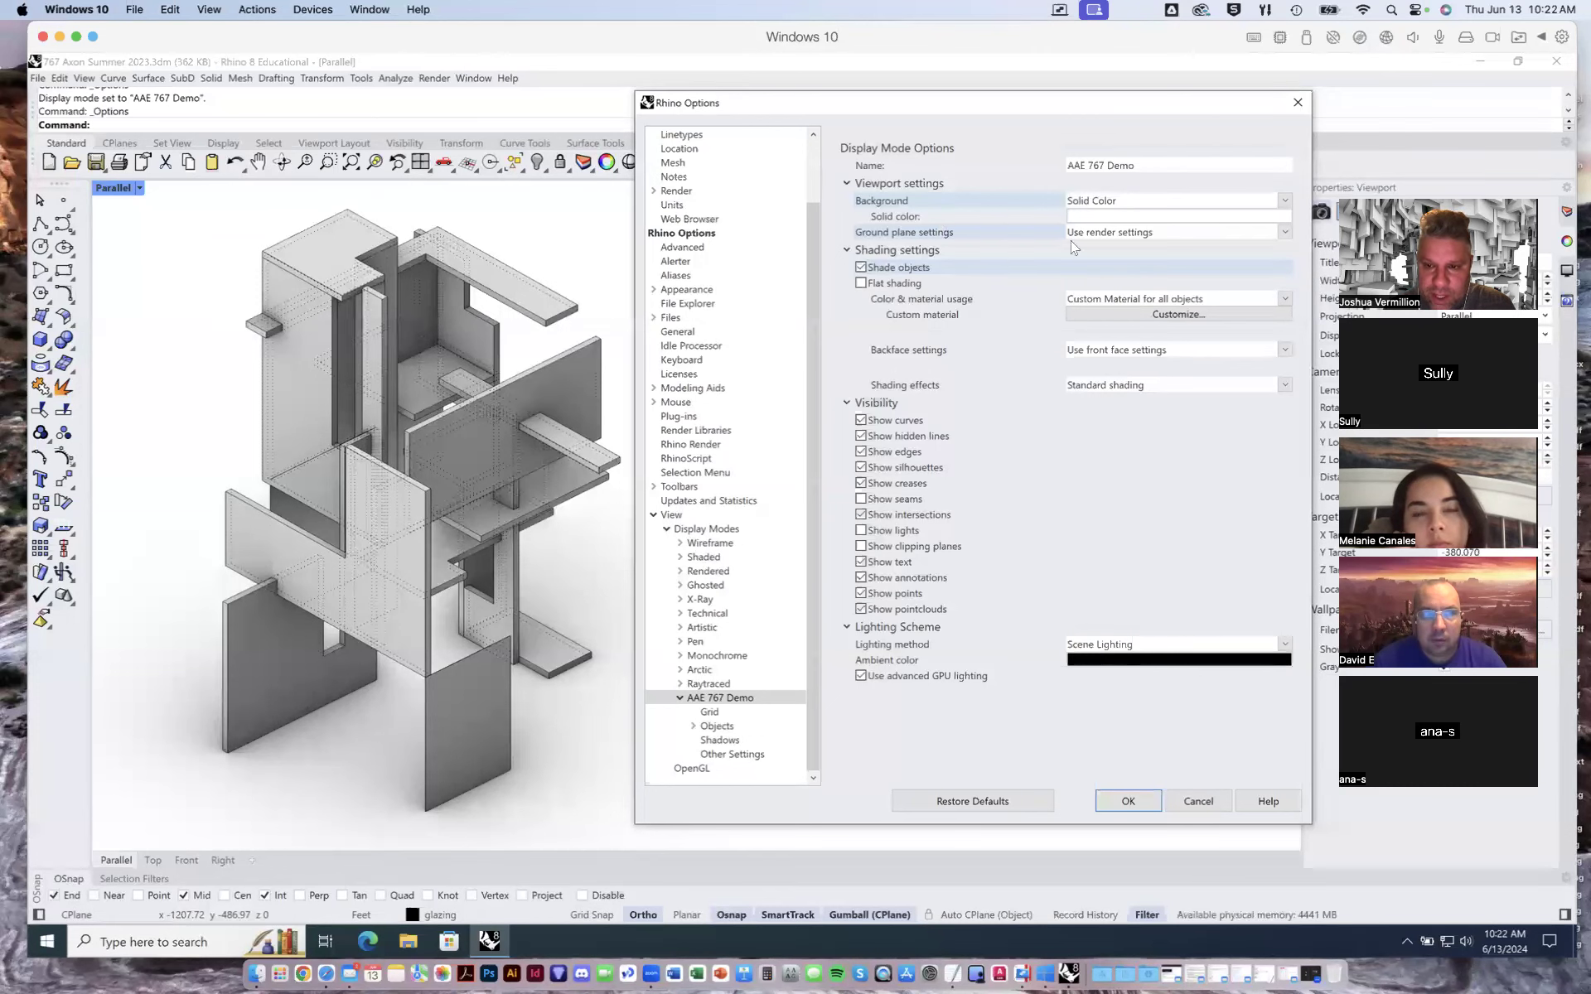
- Switch the color & material usage back to Rendering Material
click(1099, 233)
click(1005, 229)
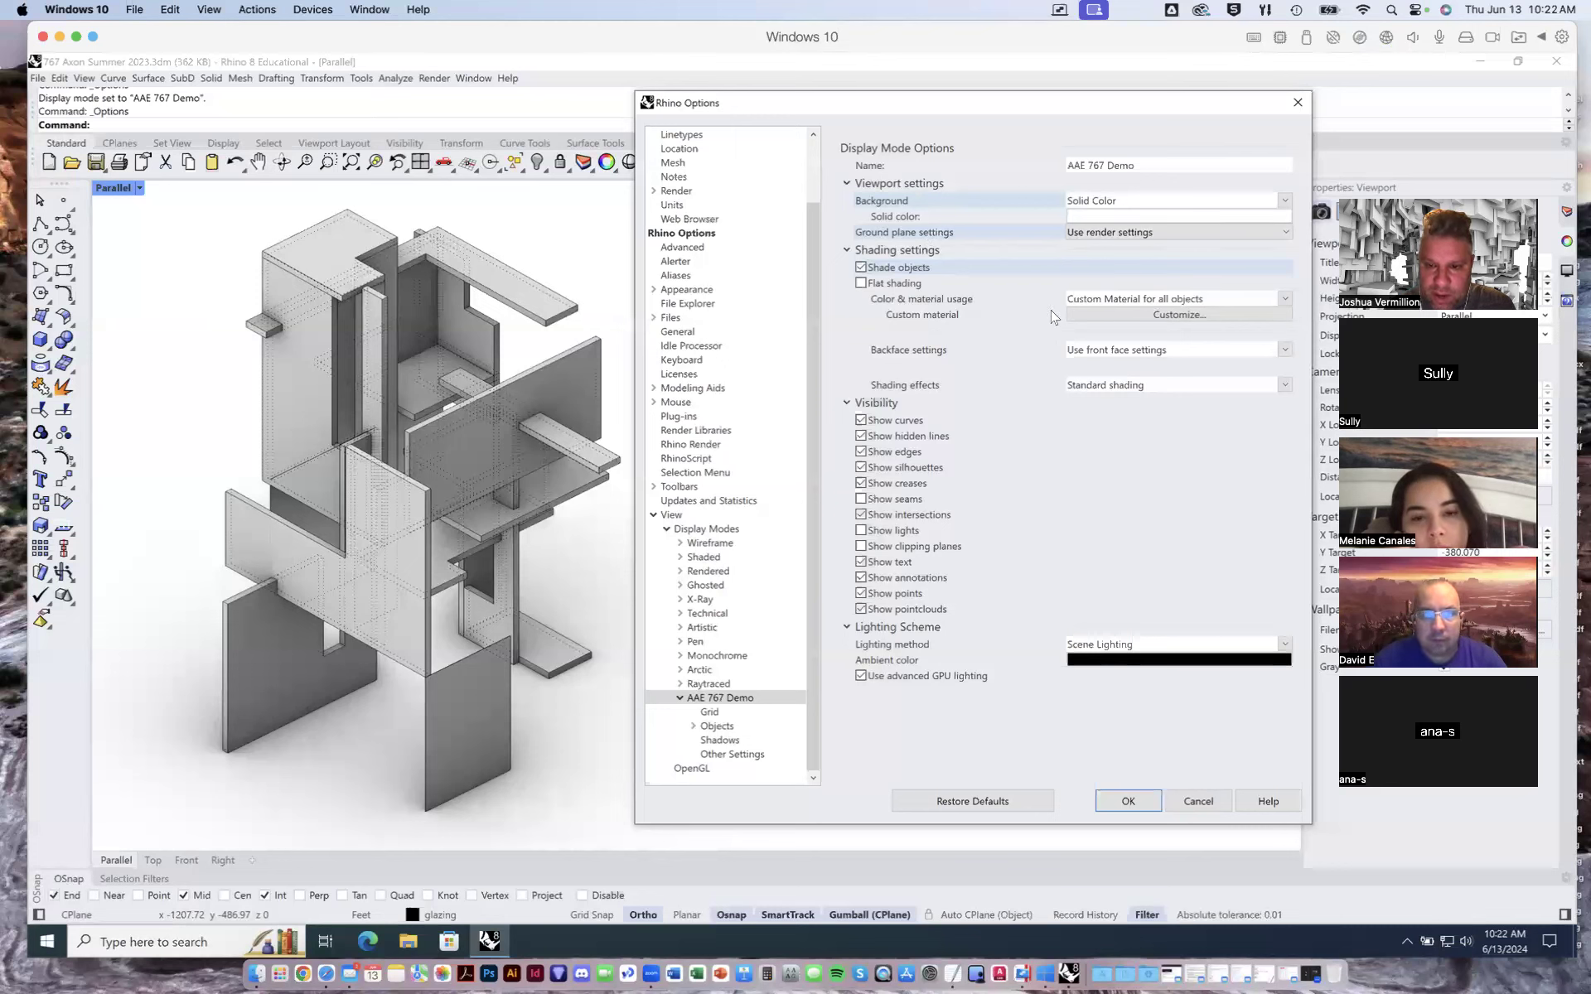
click(1104, 300)
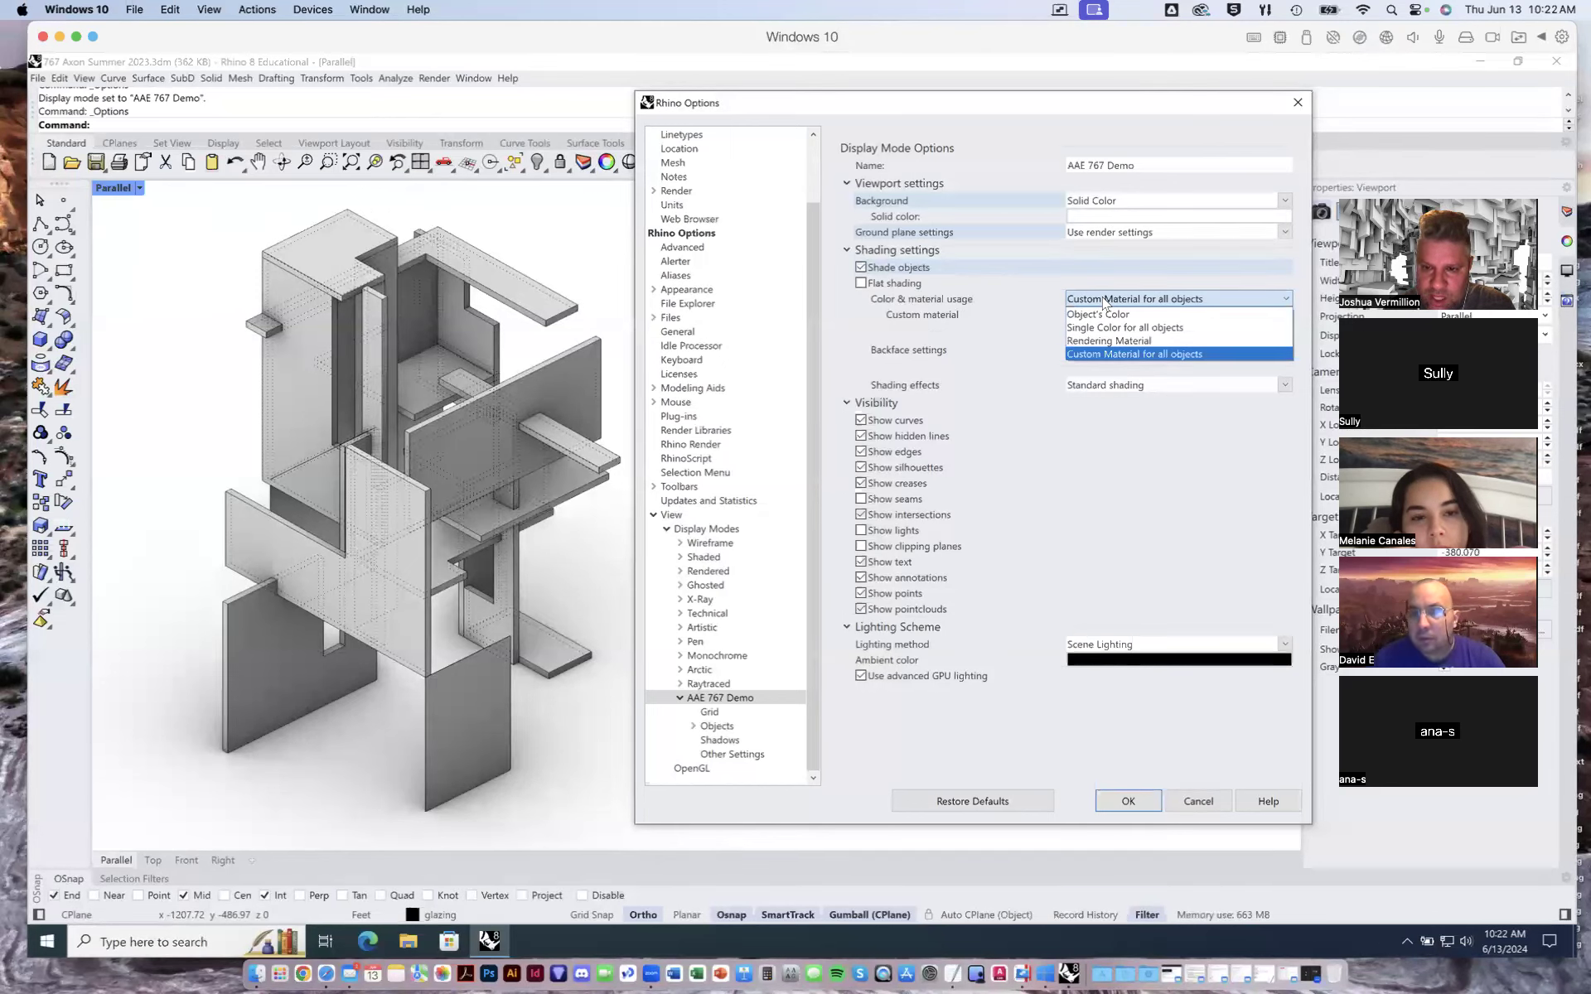
click(1041, 292)
click(1092, 299)
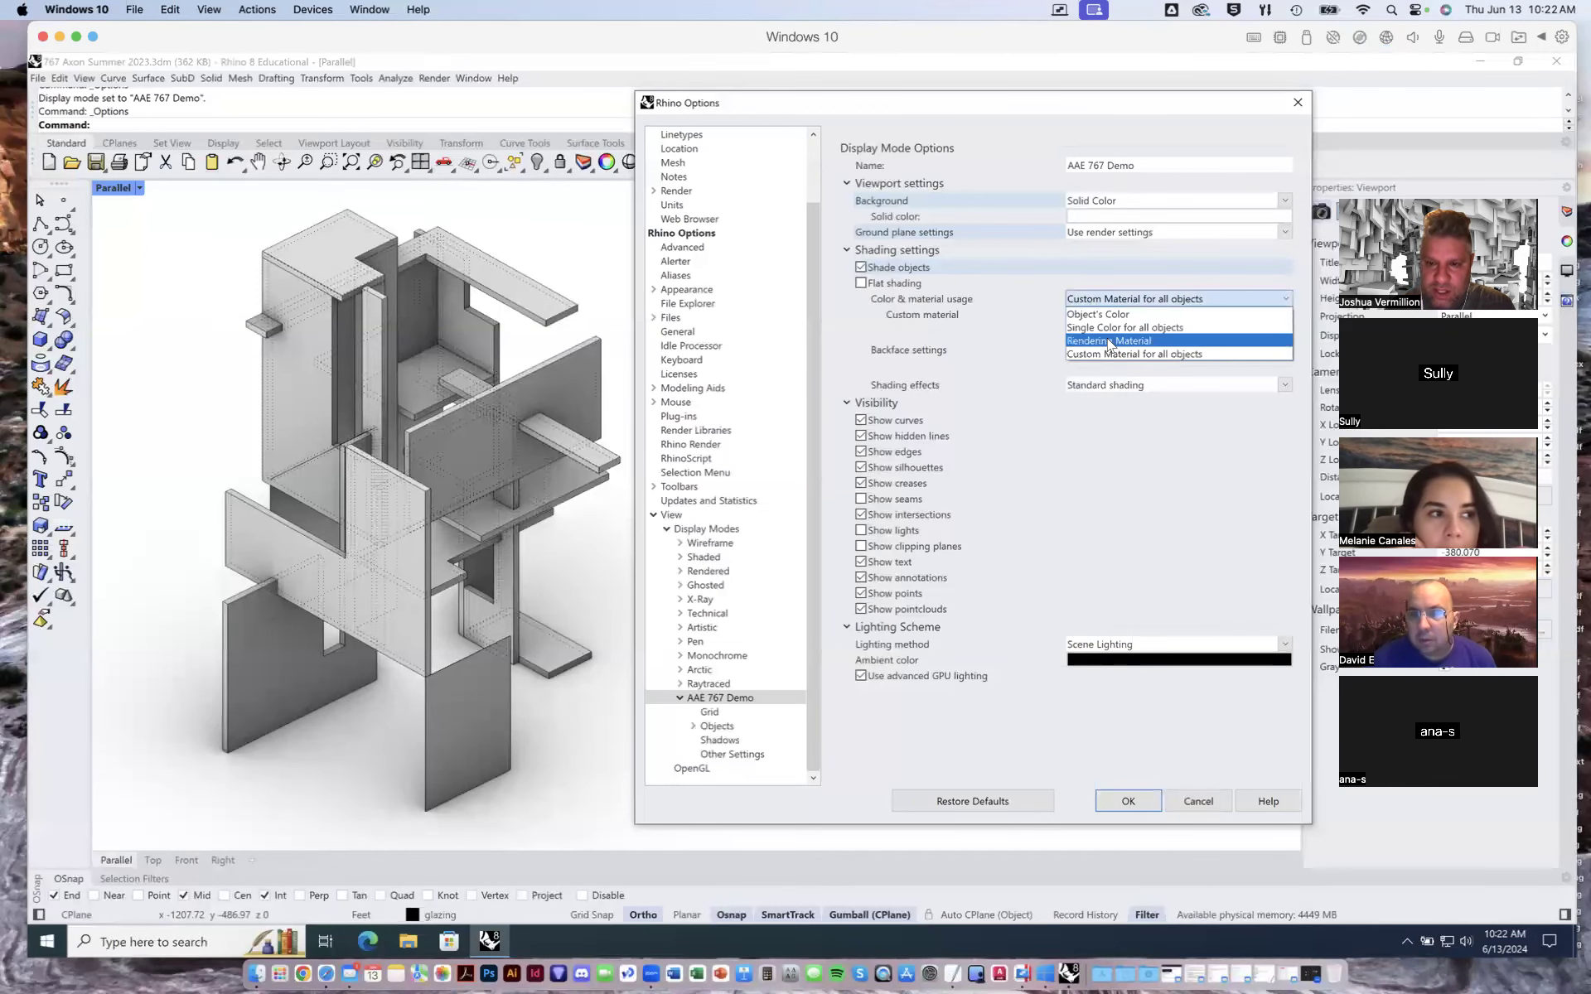
click(1108, 340)
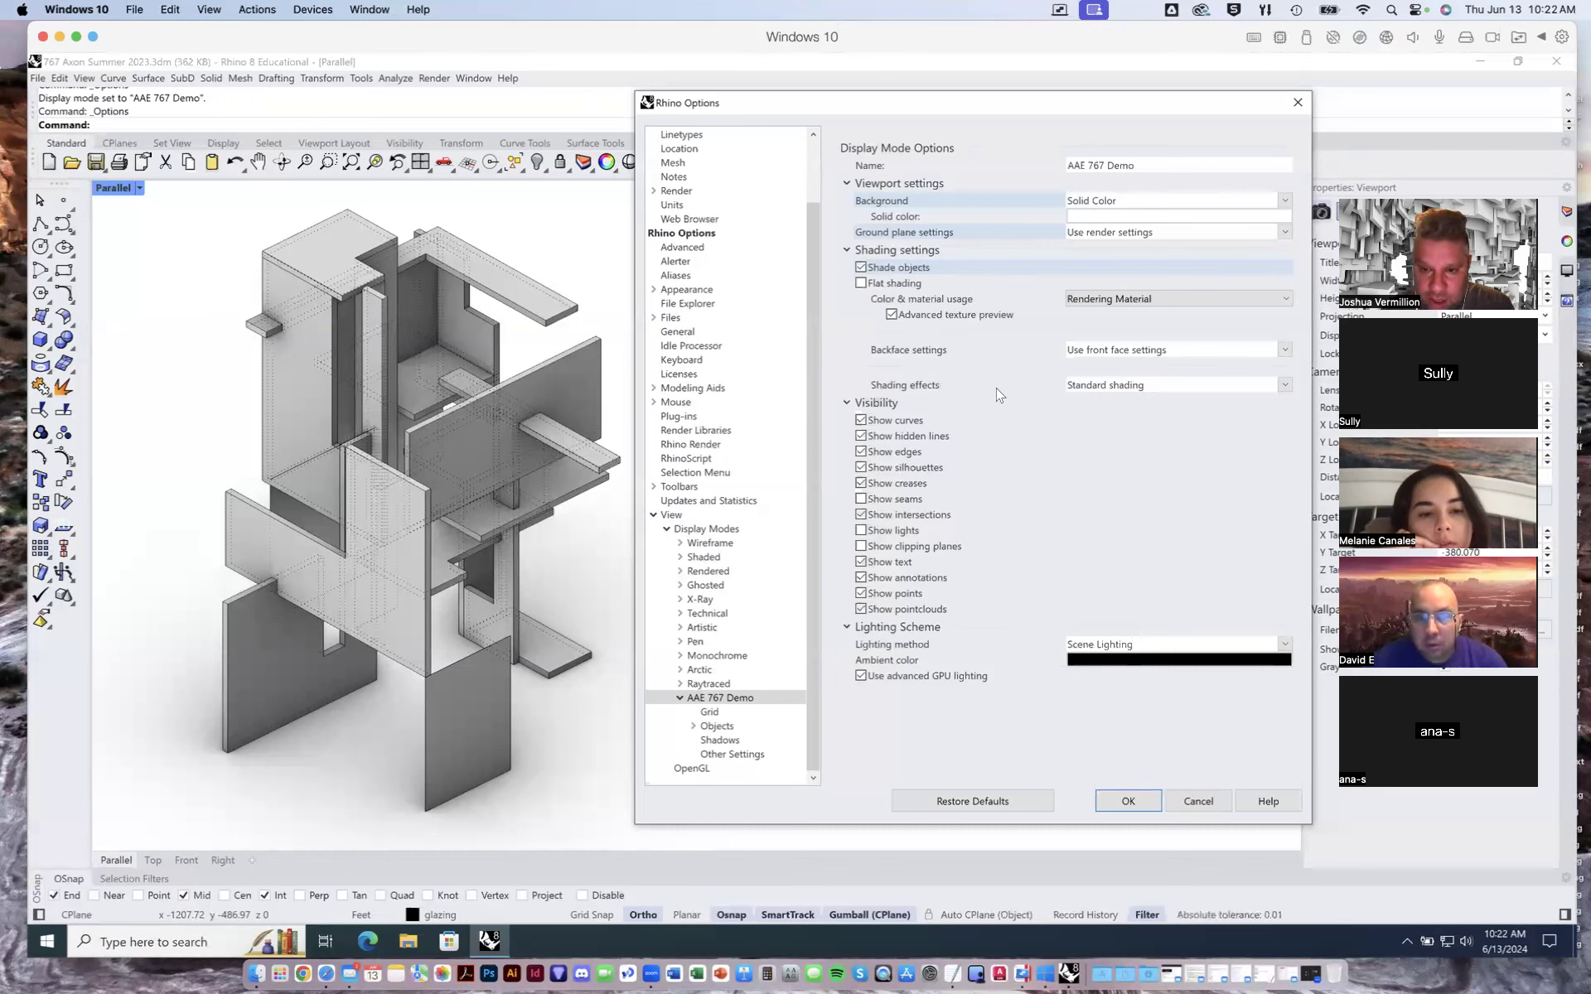
- Turn off hidden lines in the display mode's visibility settings
click(1094, 385)
click(1019, 386)
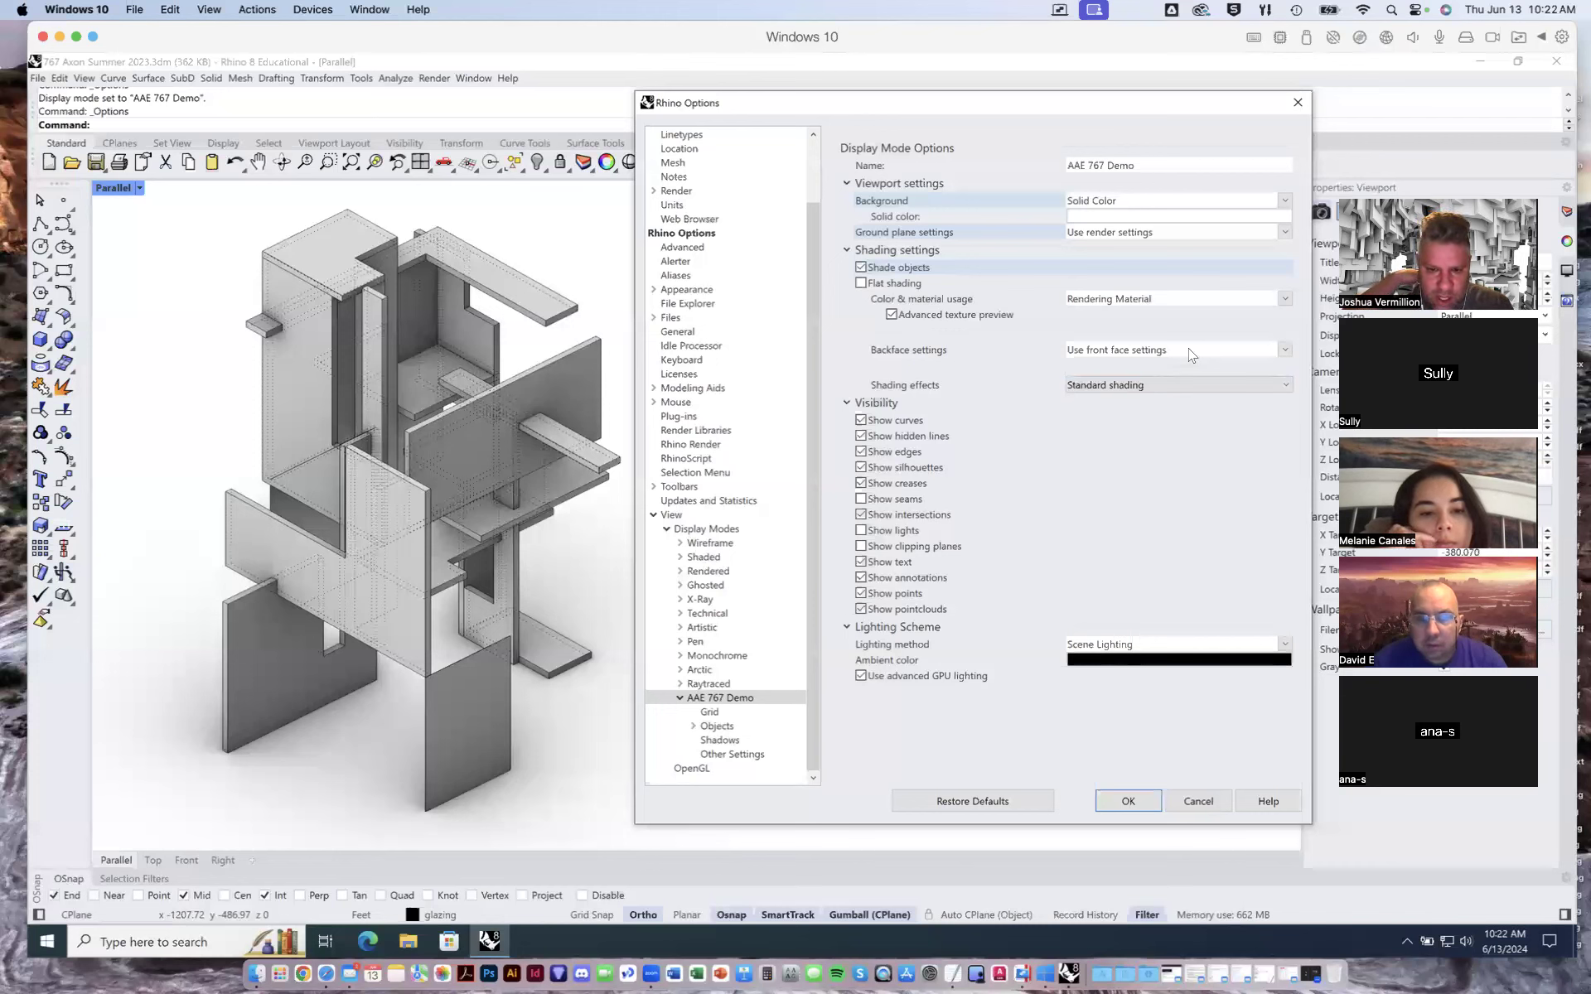
click(861, 421)
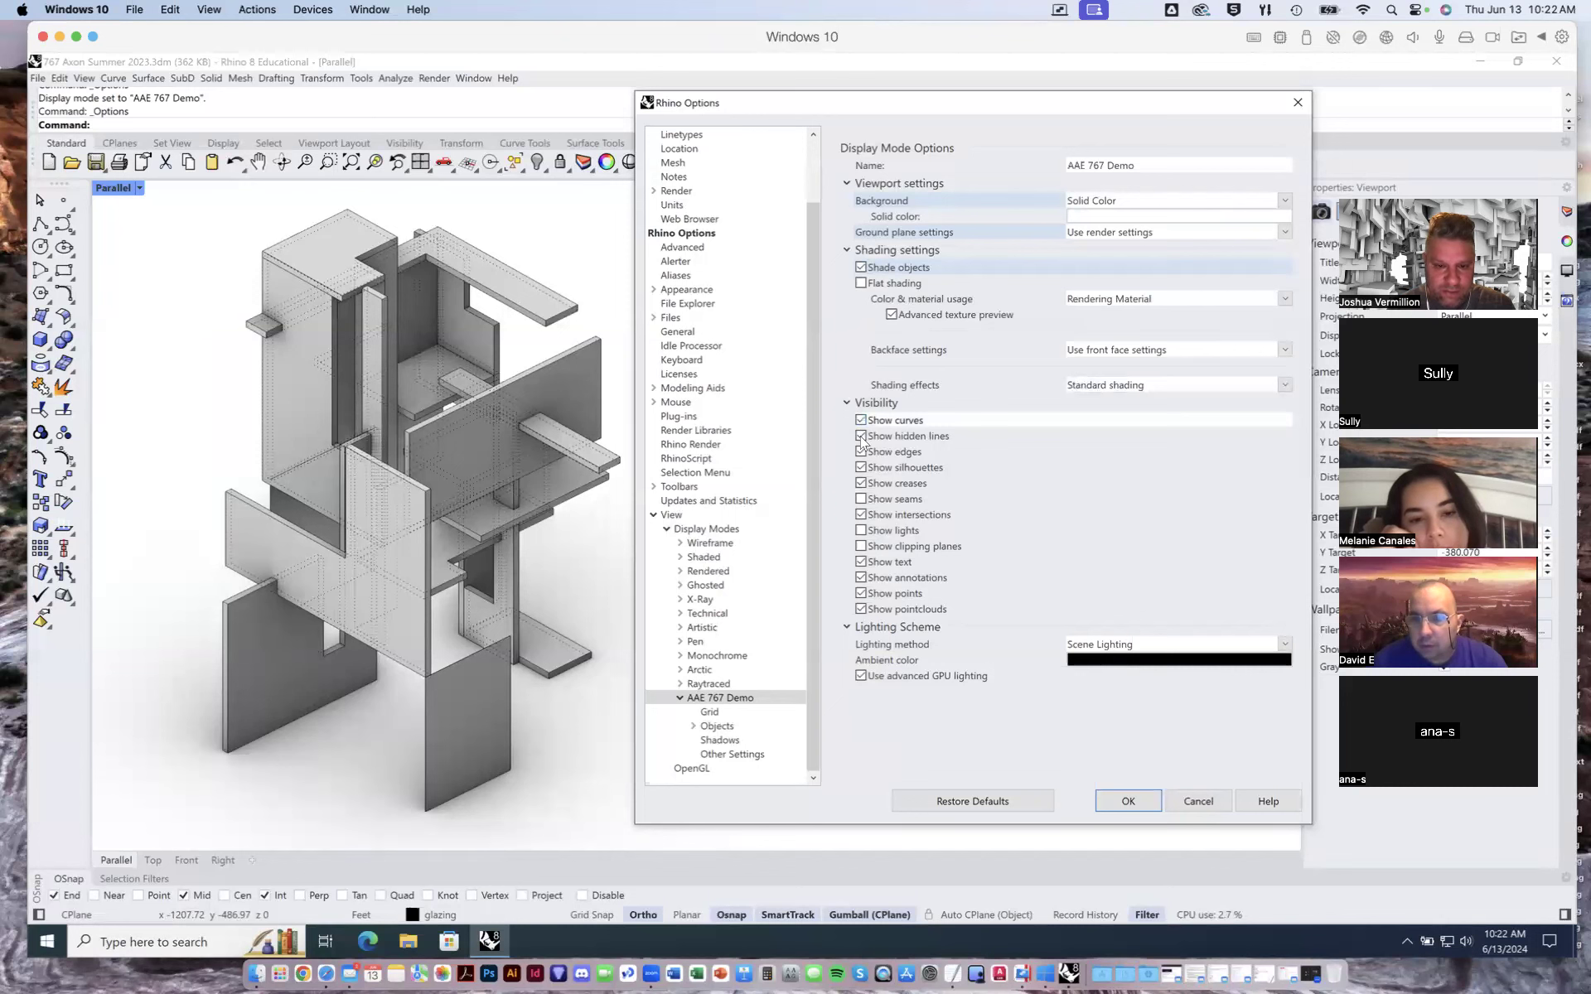
click(862, 426)
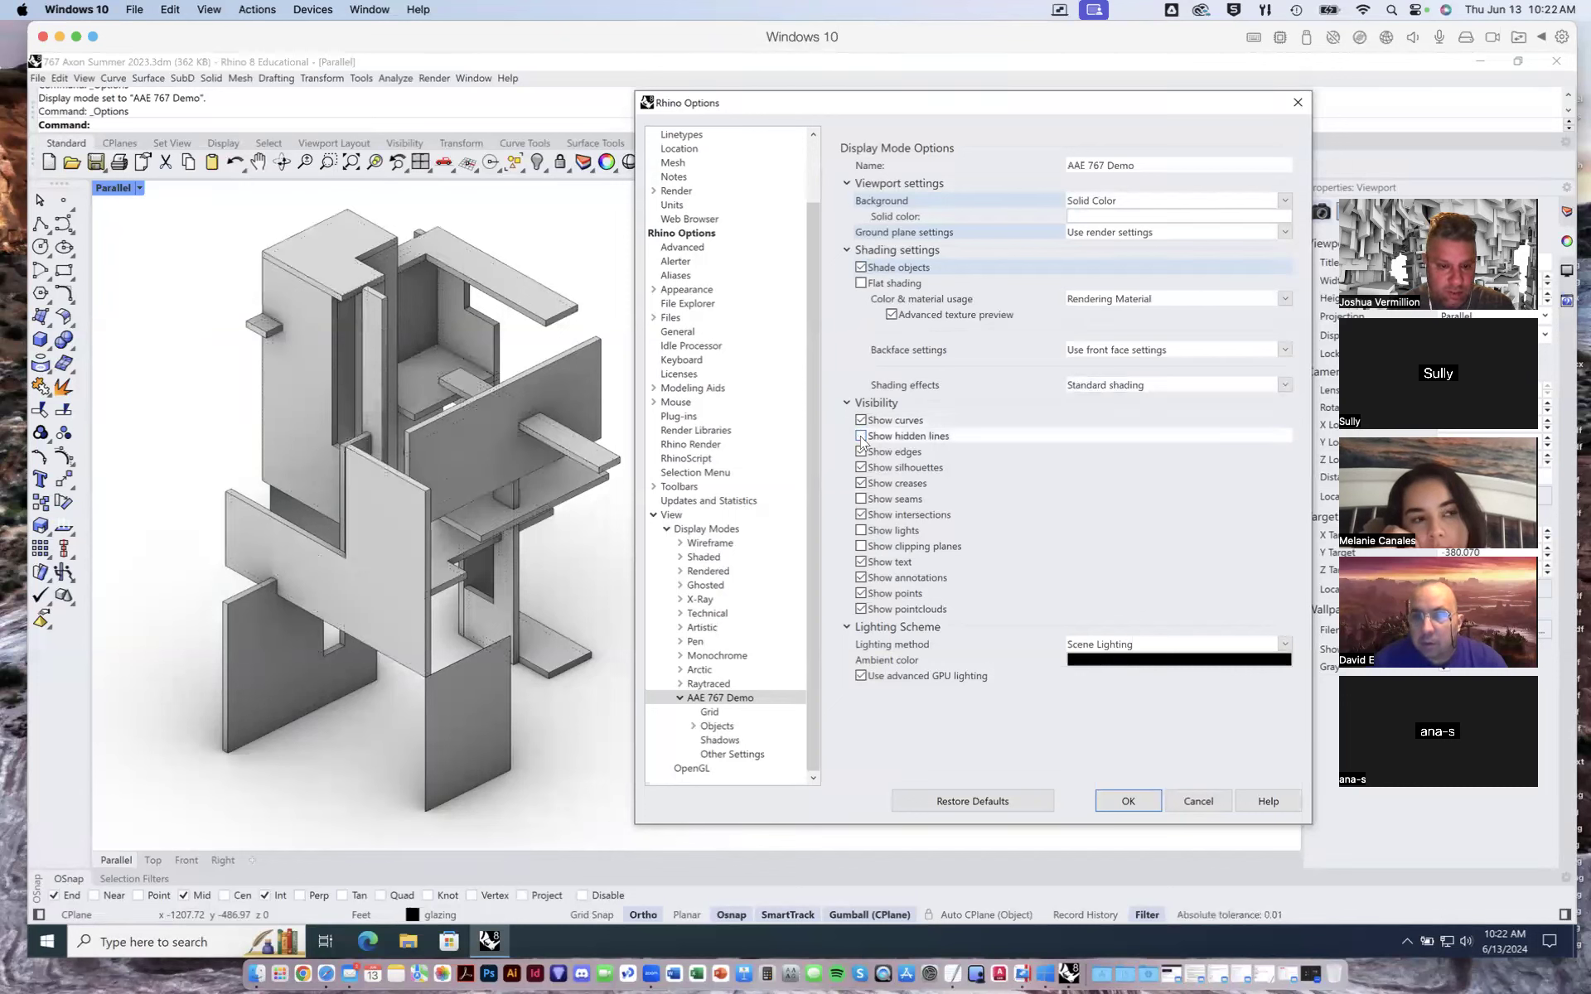
- Toggle edges and silhouettes off and back on to compare their effect in the viewport
click(862, 452)
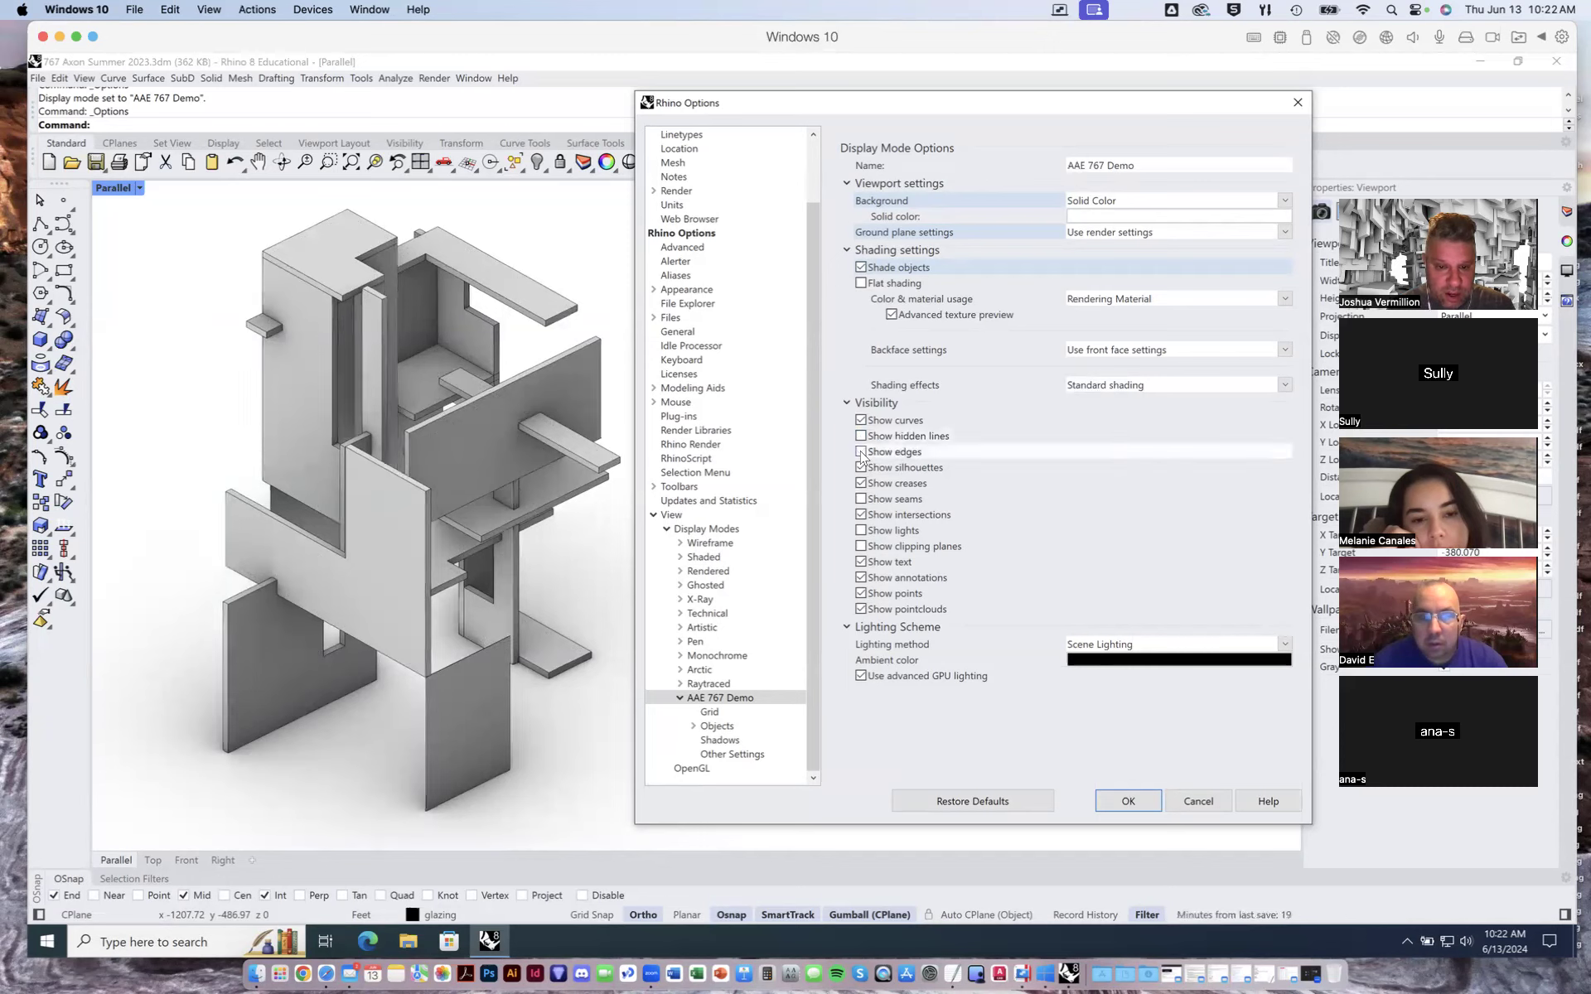
click(862, 452)
click(861, 469)
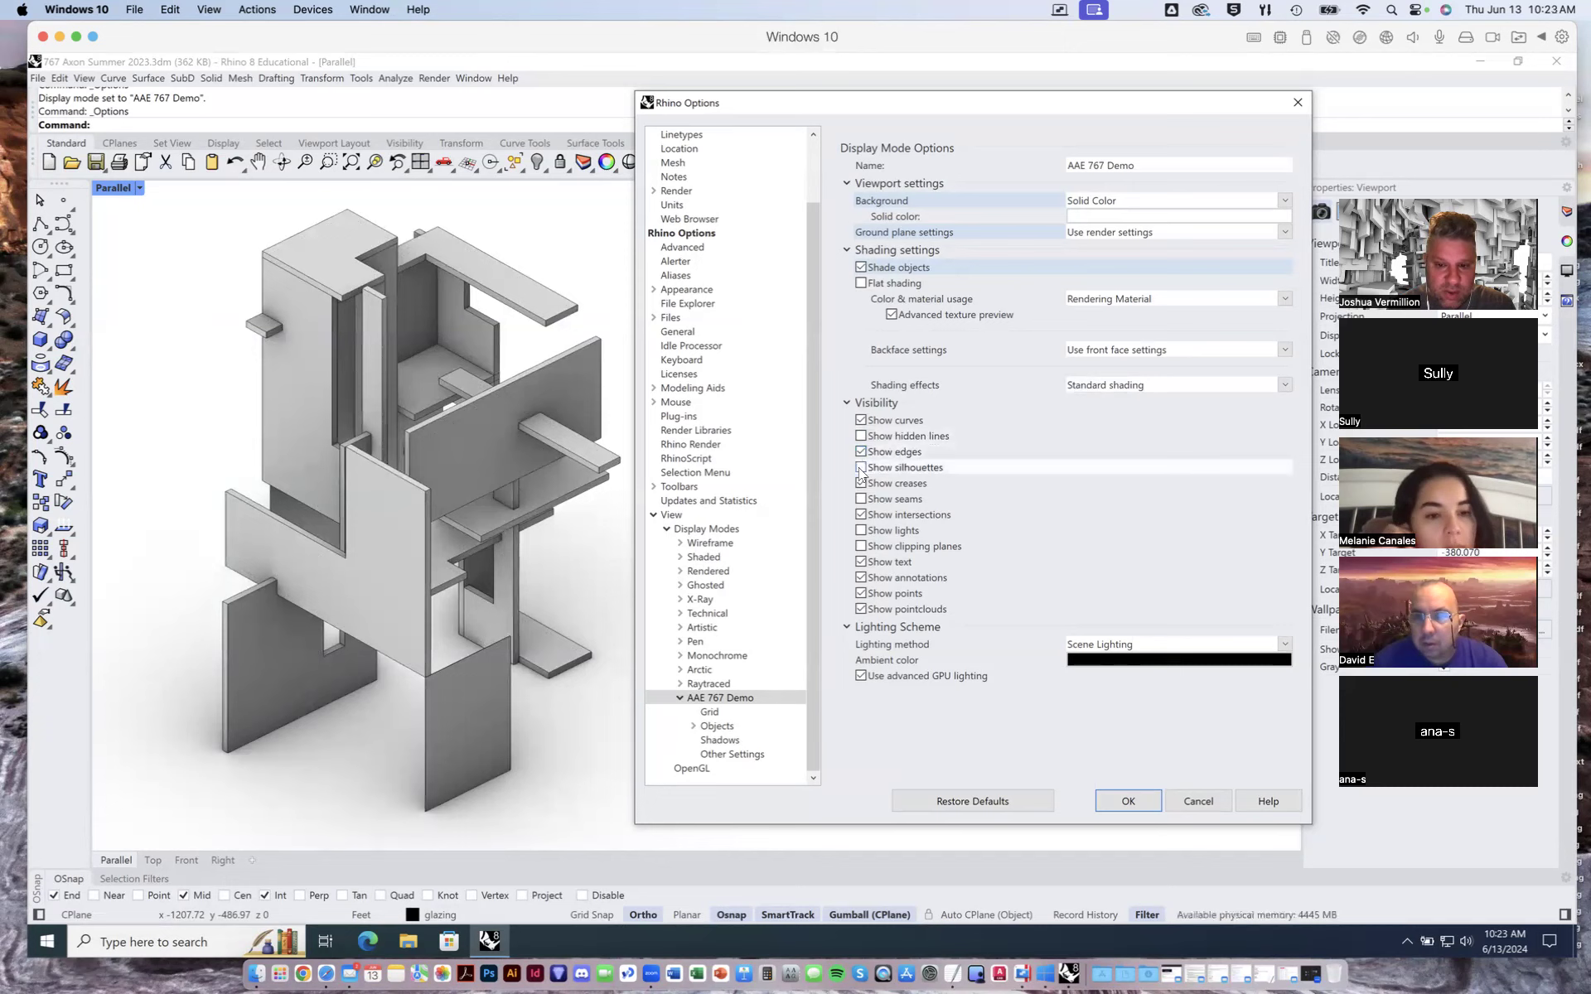
click(861, 468)
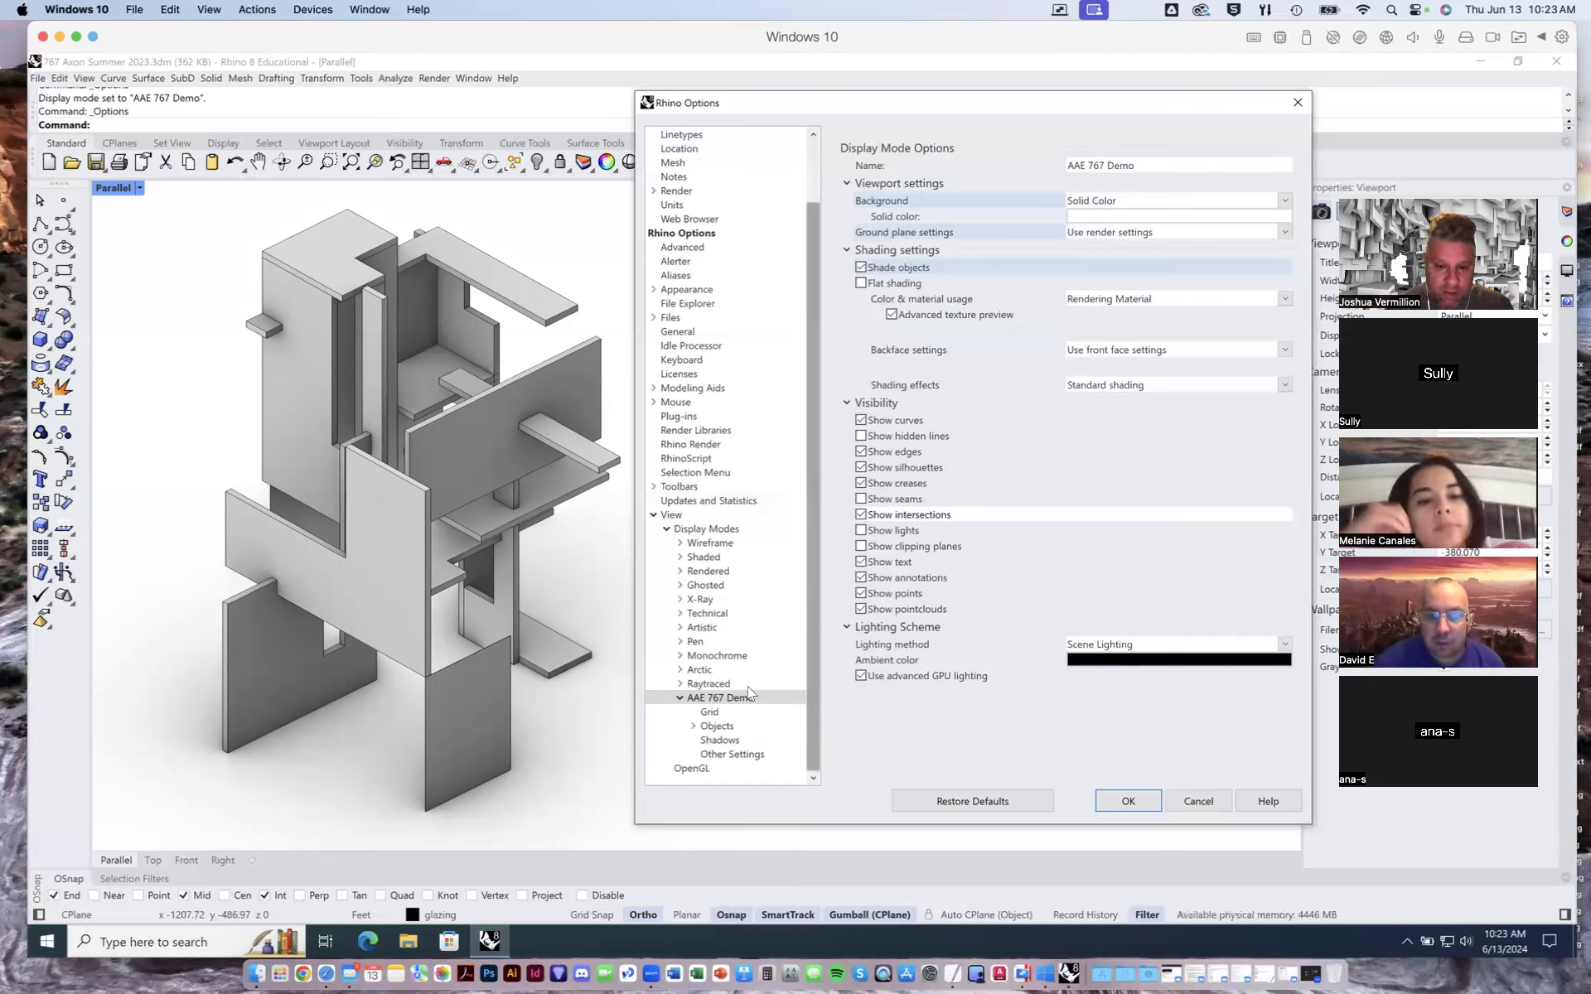
- Browse the Objects, Points and Curves settings pages of the AAE 767 Demo display mode
click(716, 726)
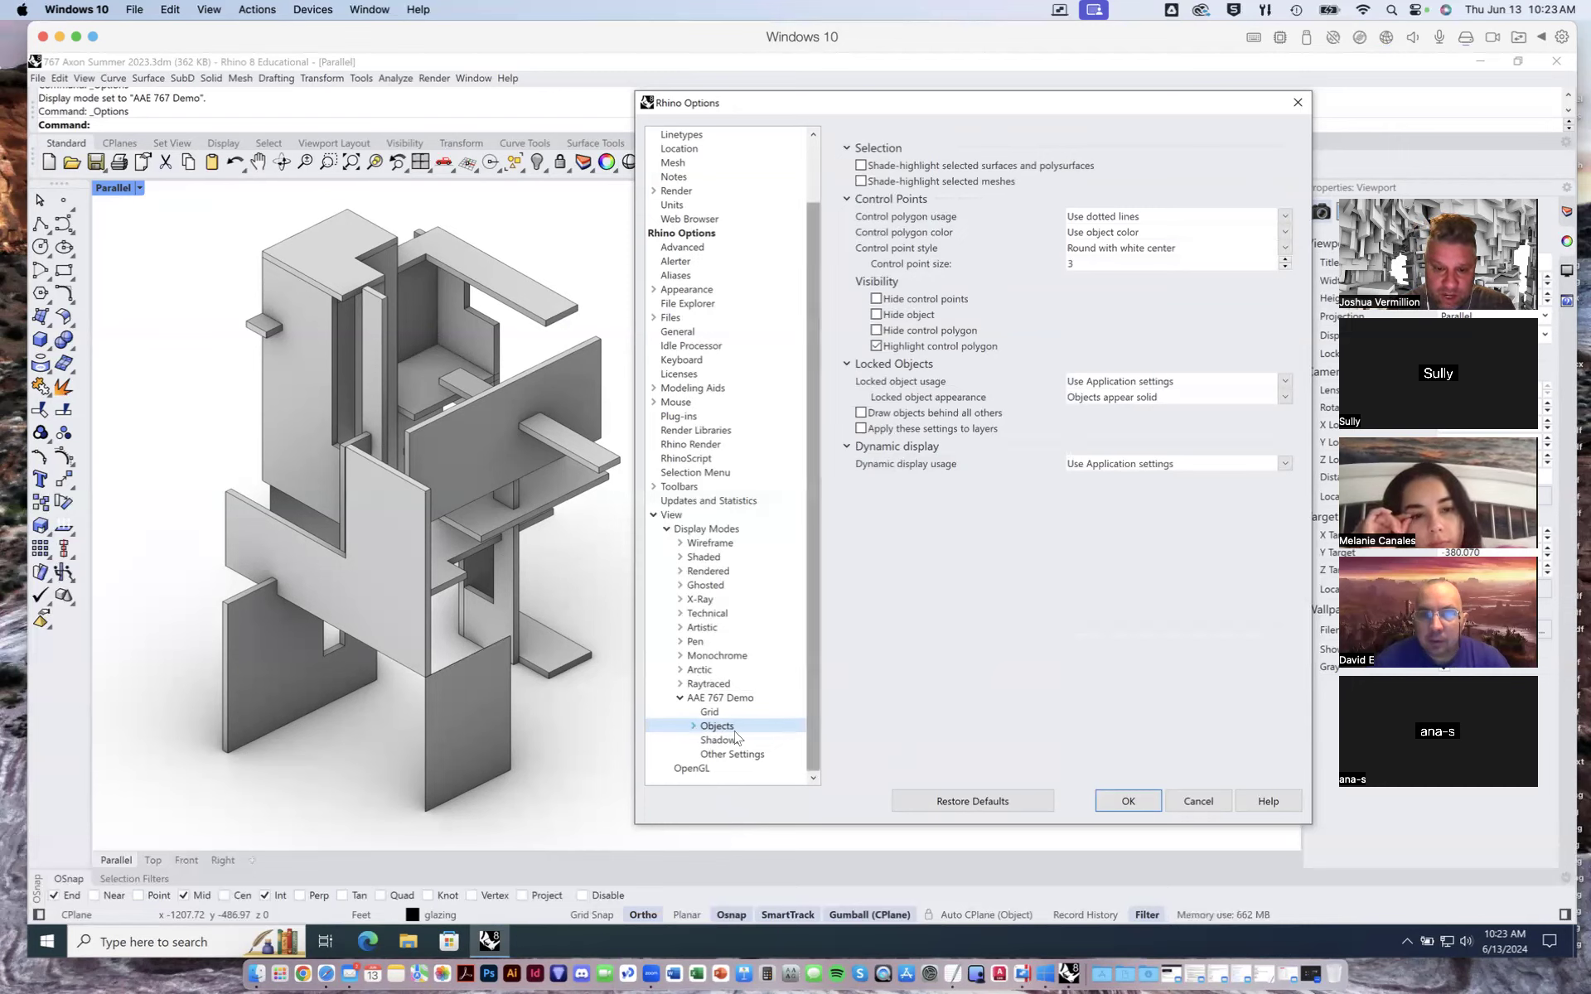
click(694, 728)
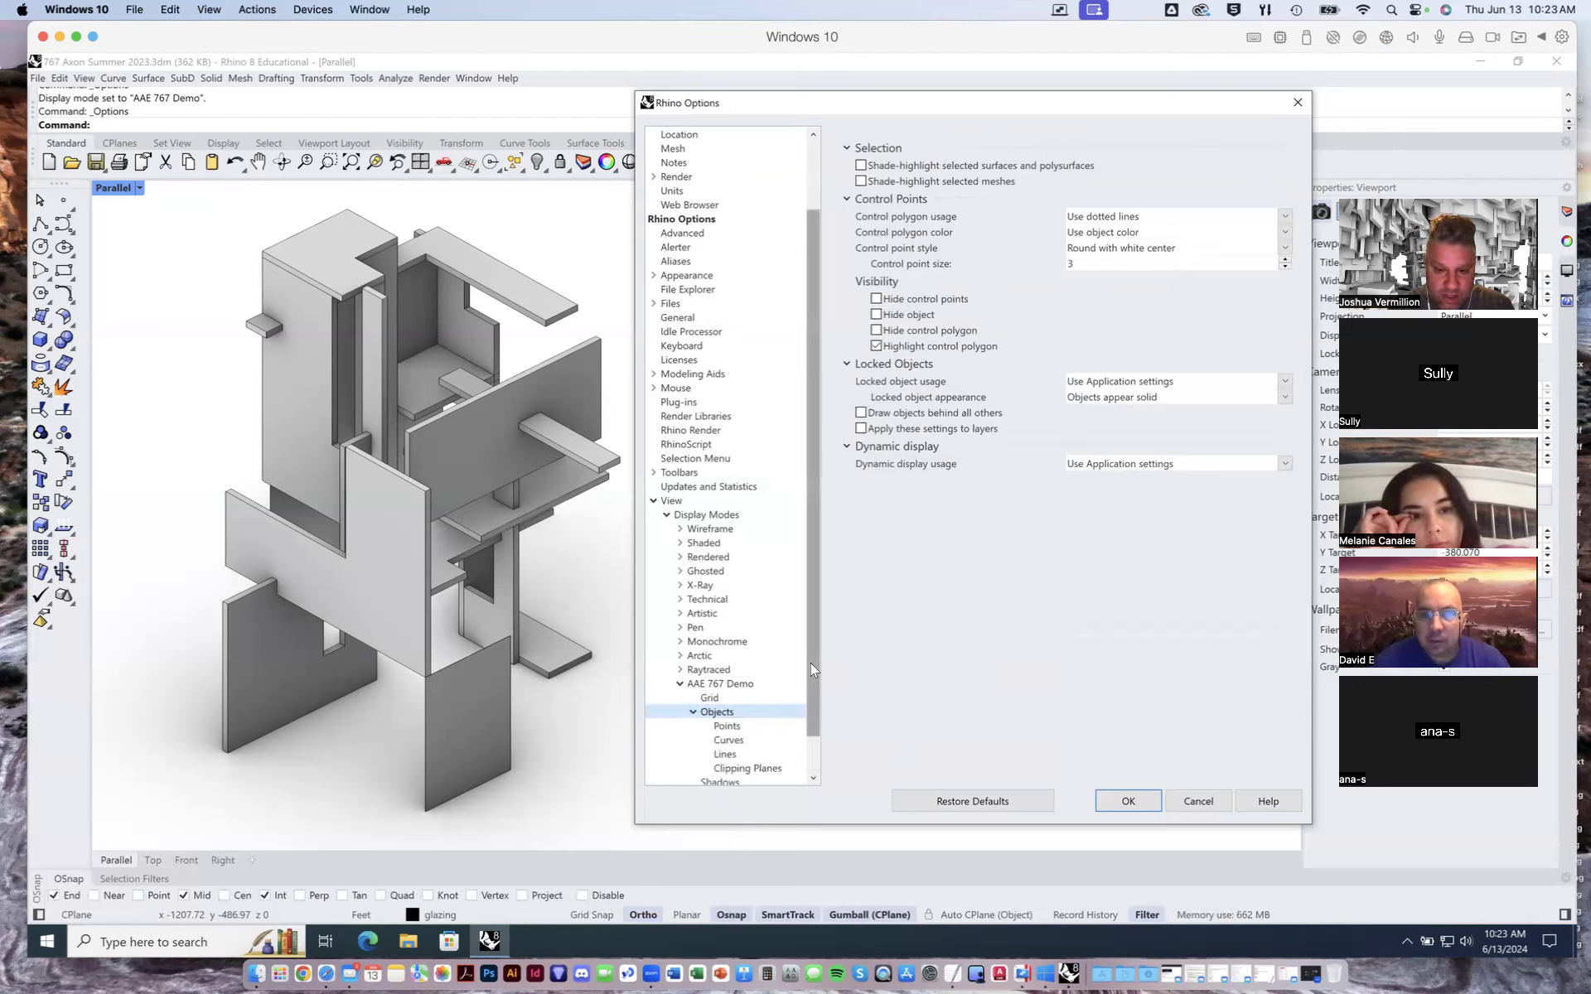
scroll(811, 663, down, 2)
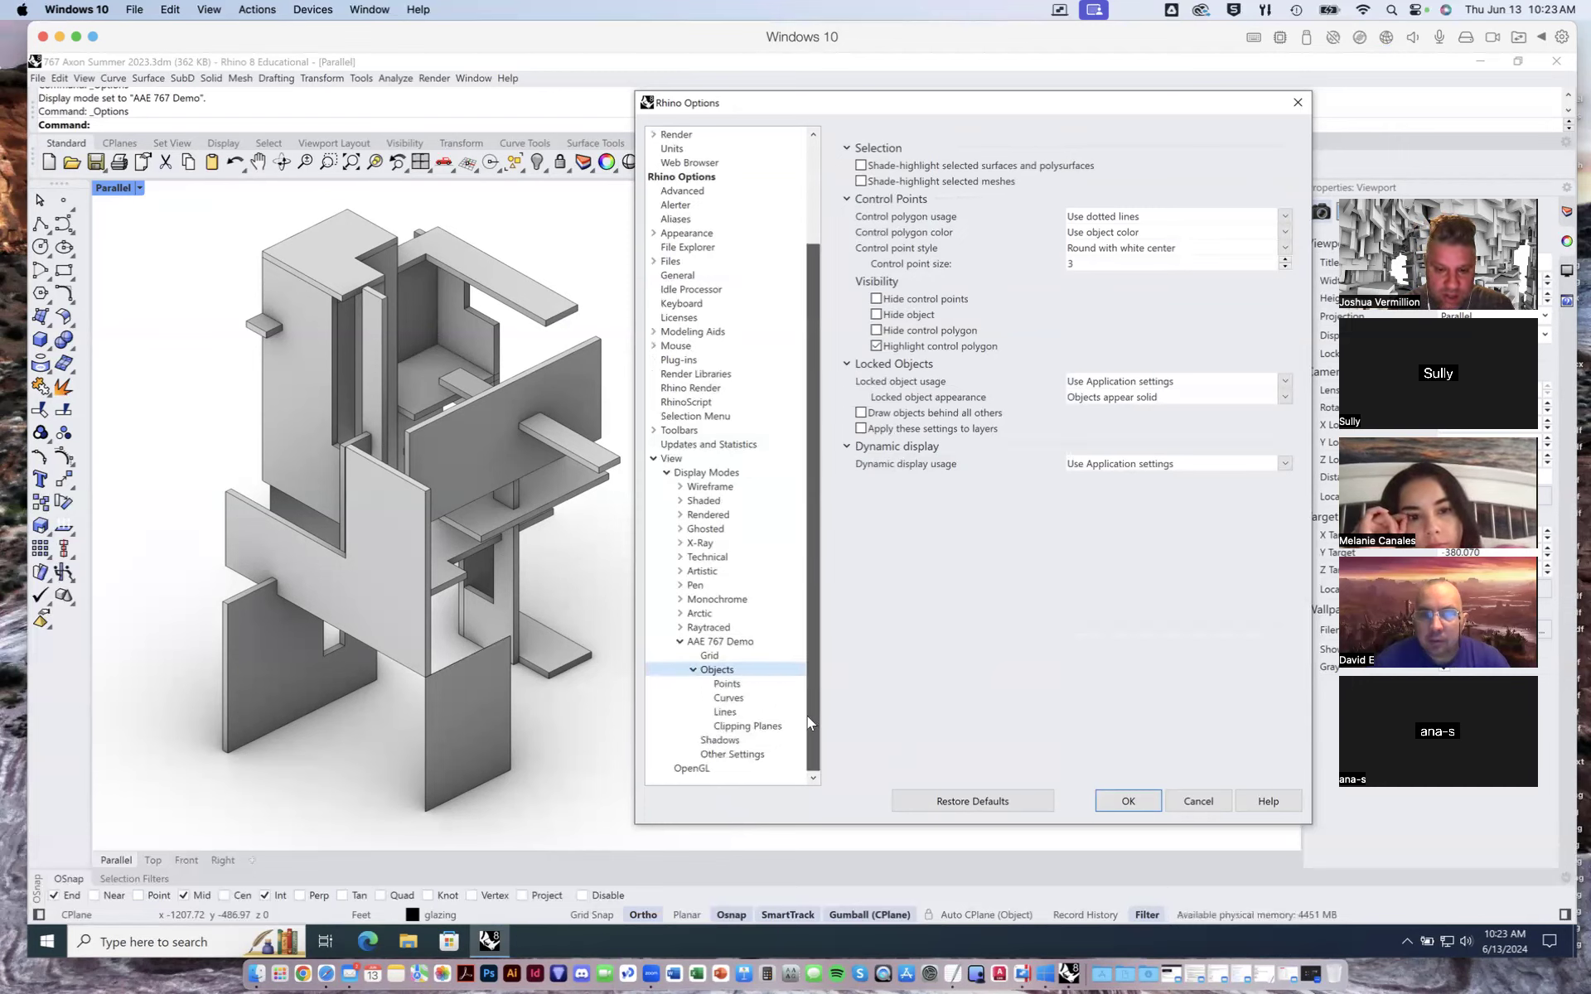
click(726, 684)
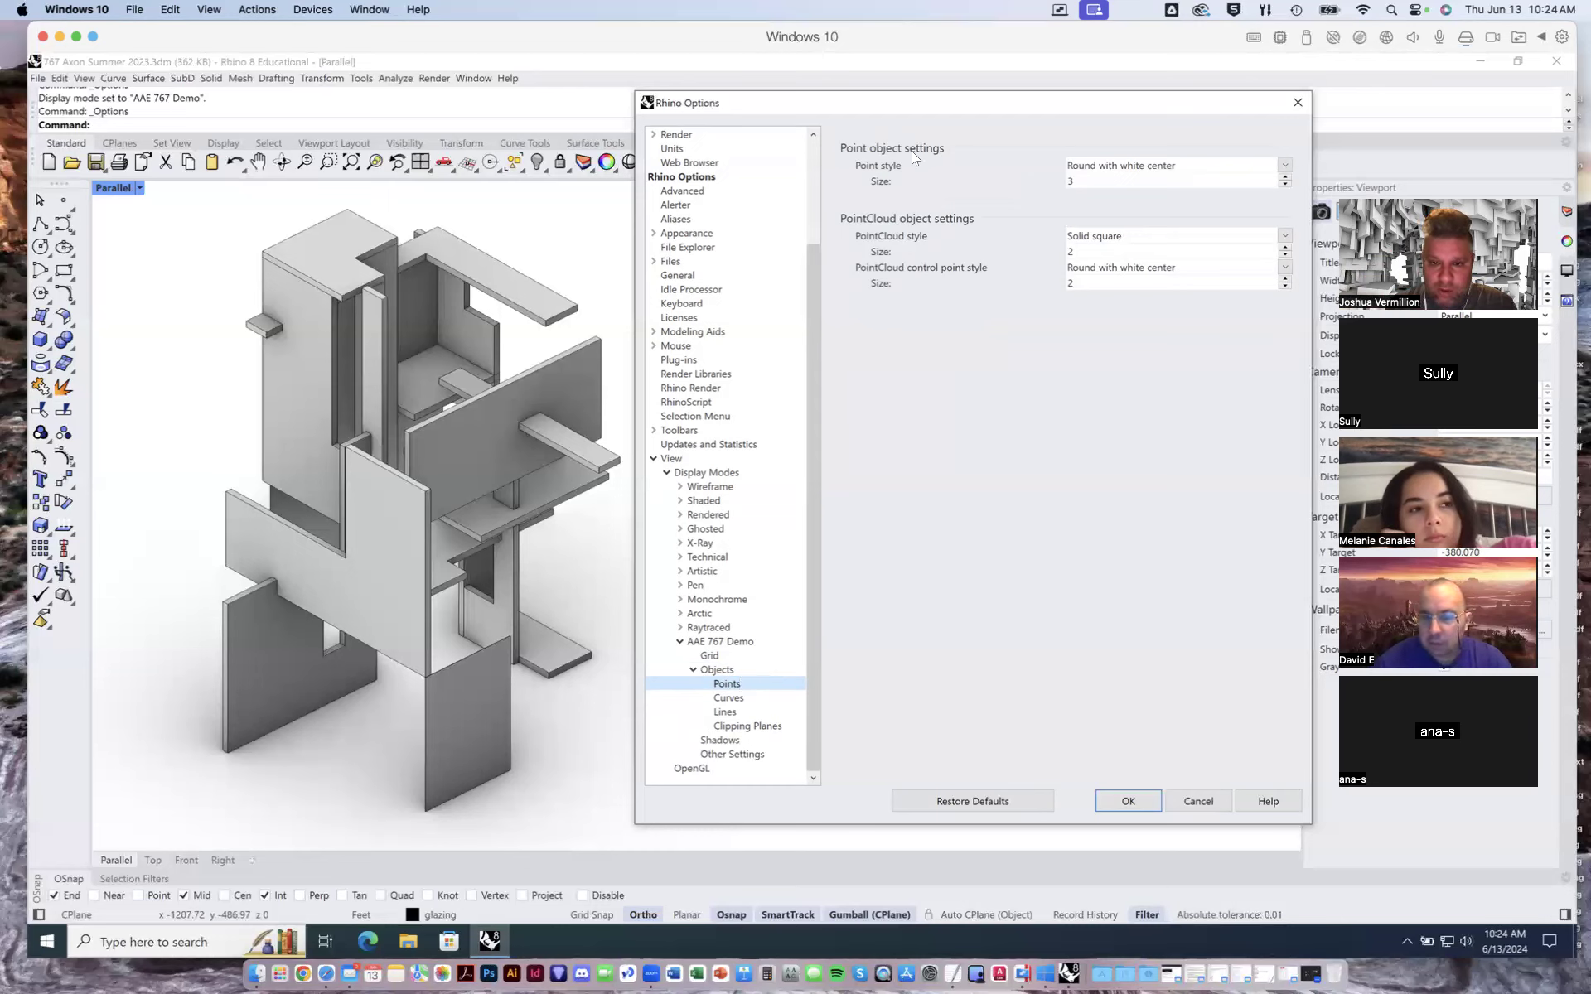
click(729, 698)
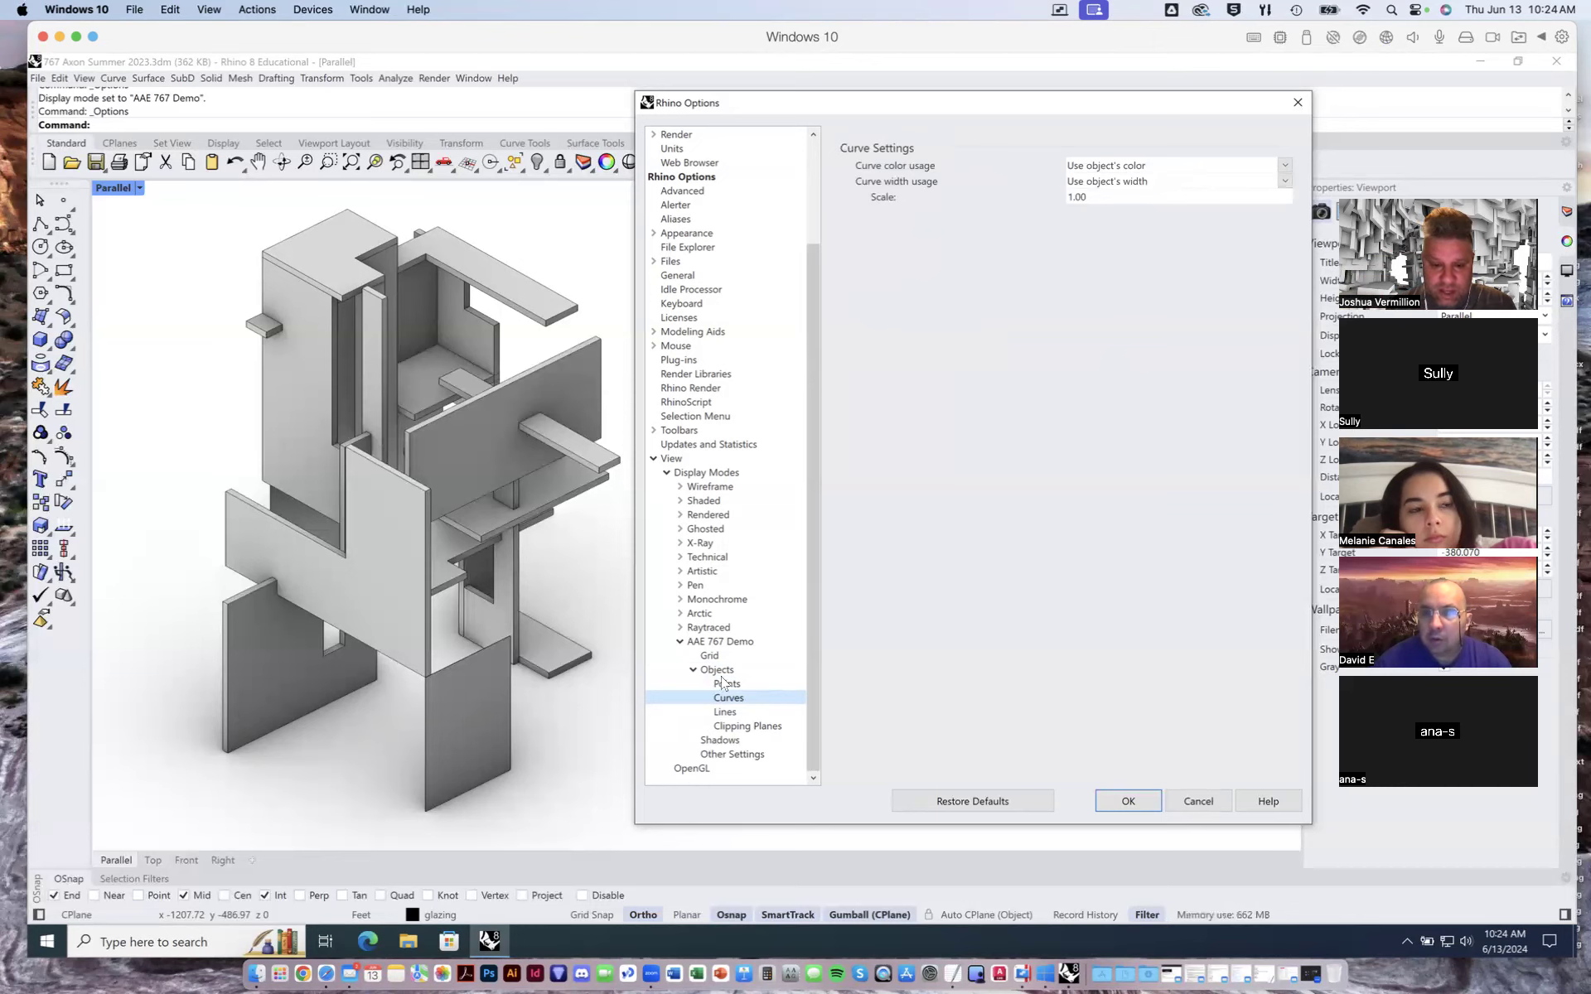
- On the Lines page, set hidden, edge, silhouette and intersection lines to use a single color
click(732, 712)
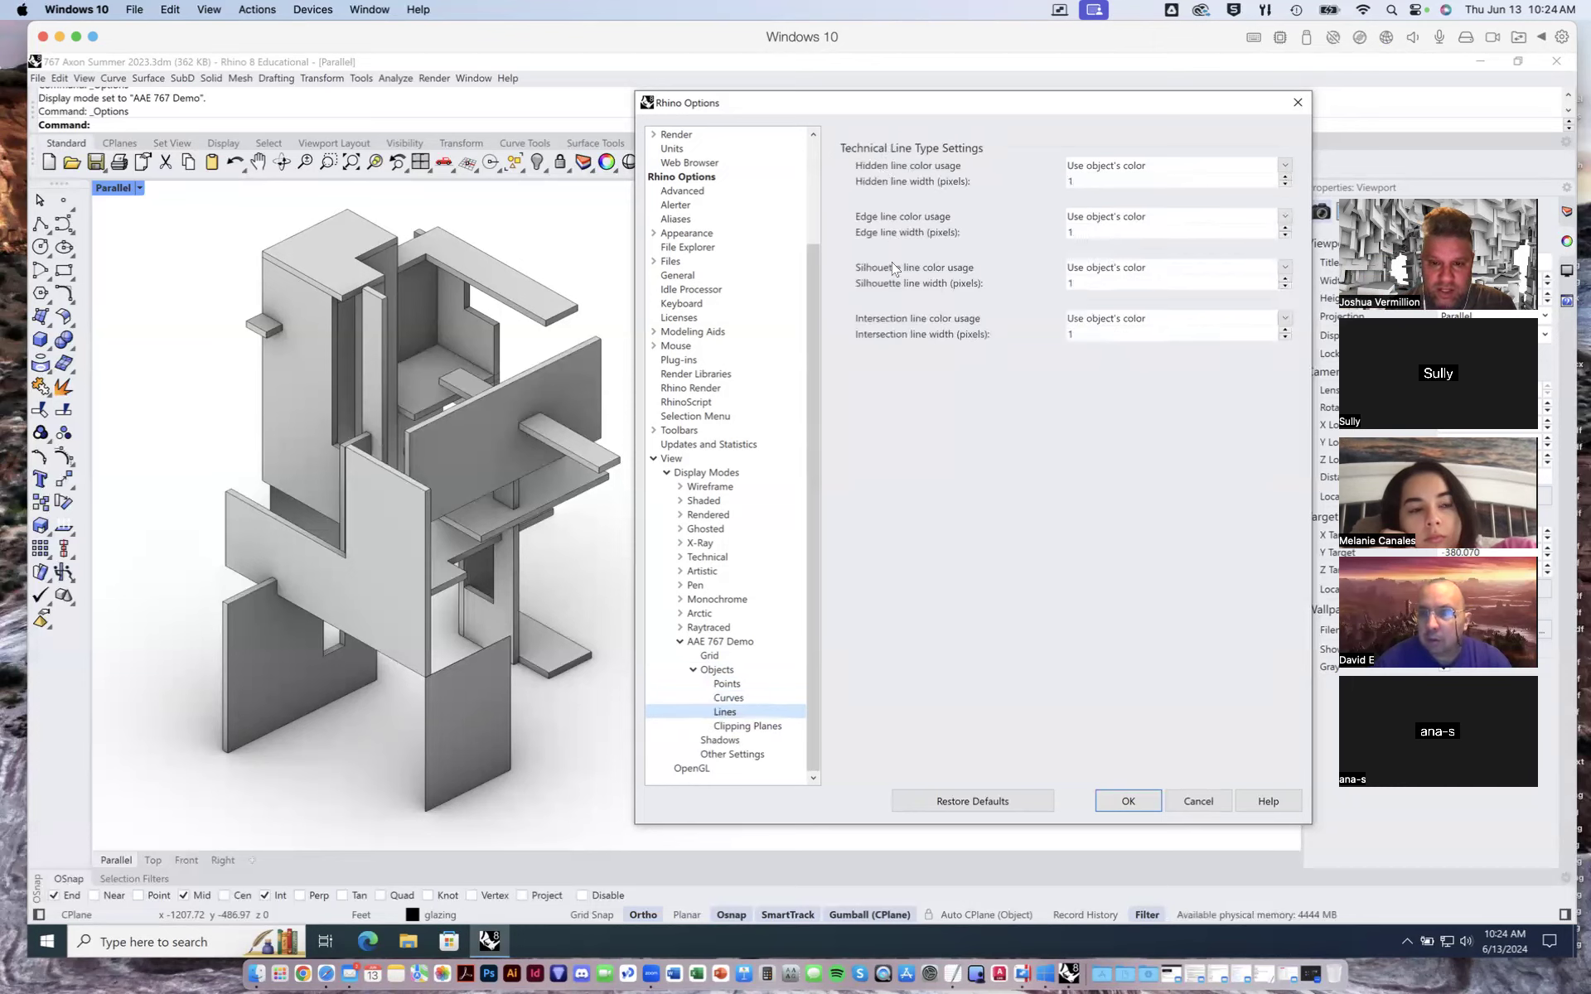
click(1284, 165)
click(1200, 193)
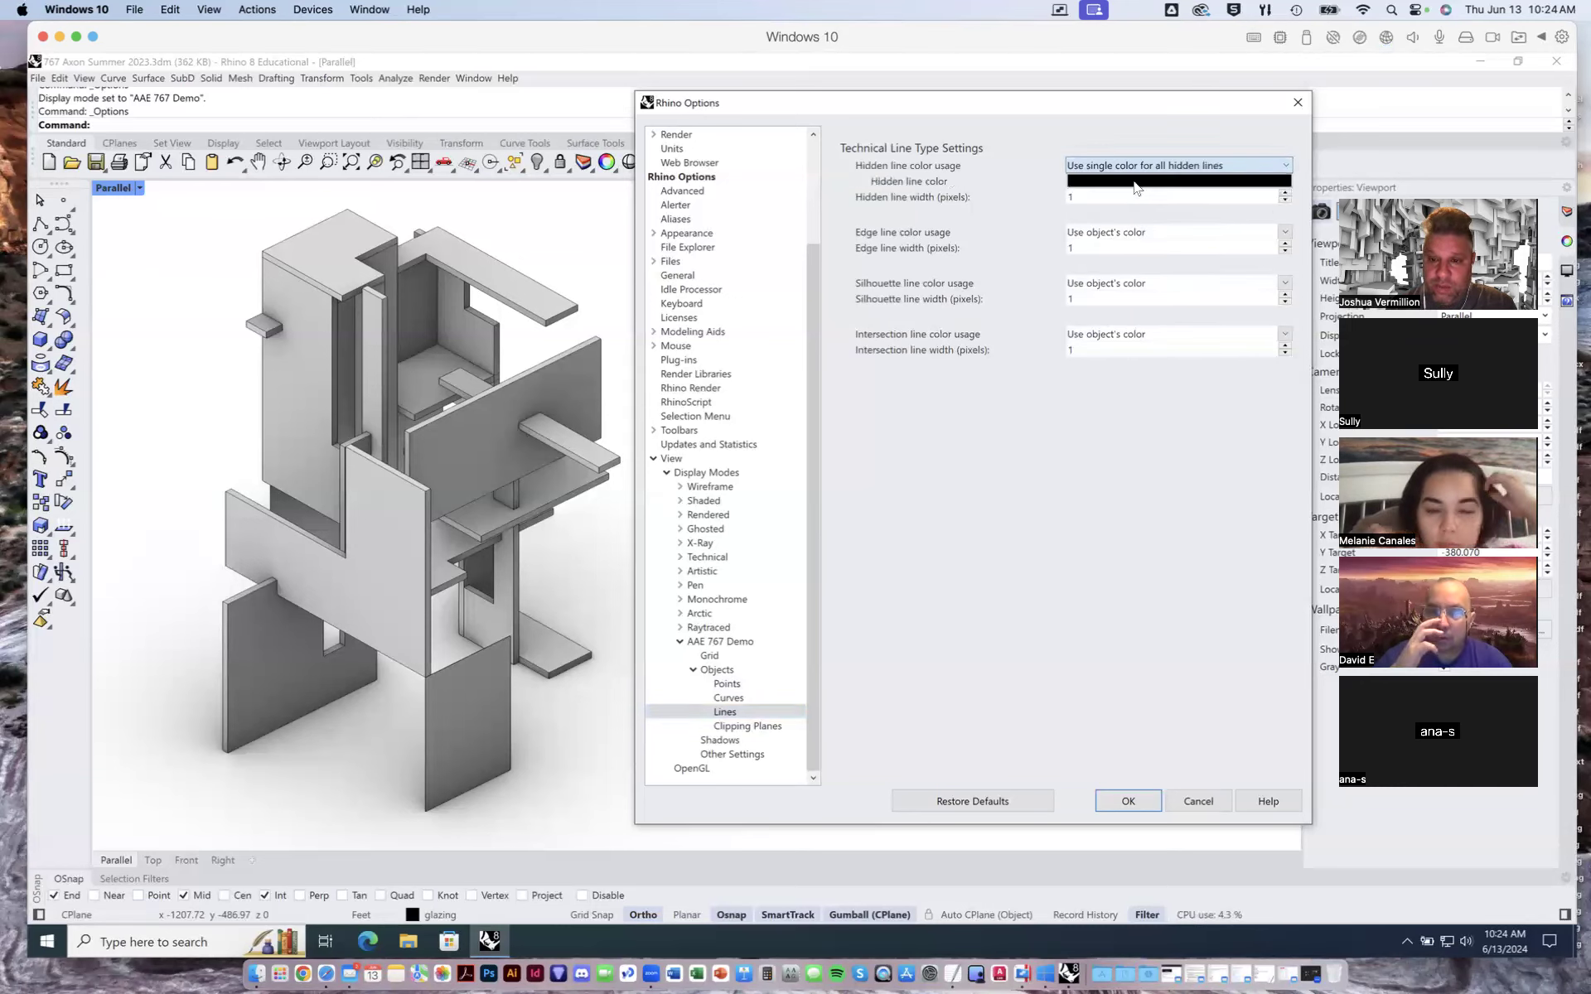
click(1162, 233)
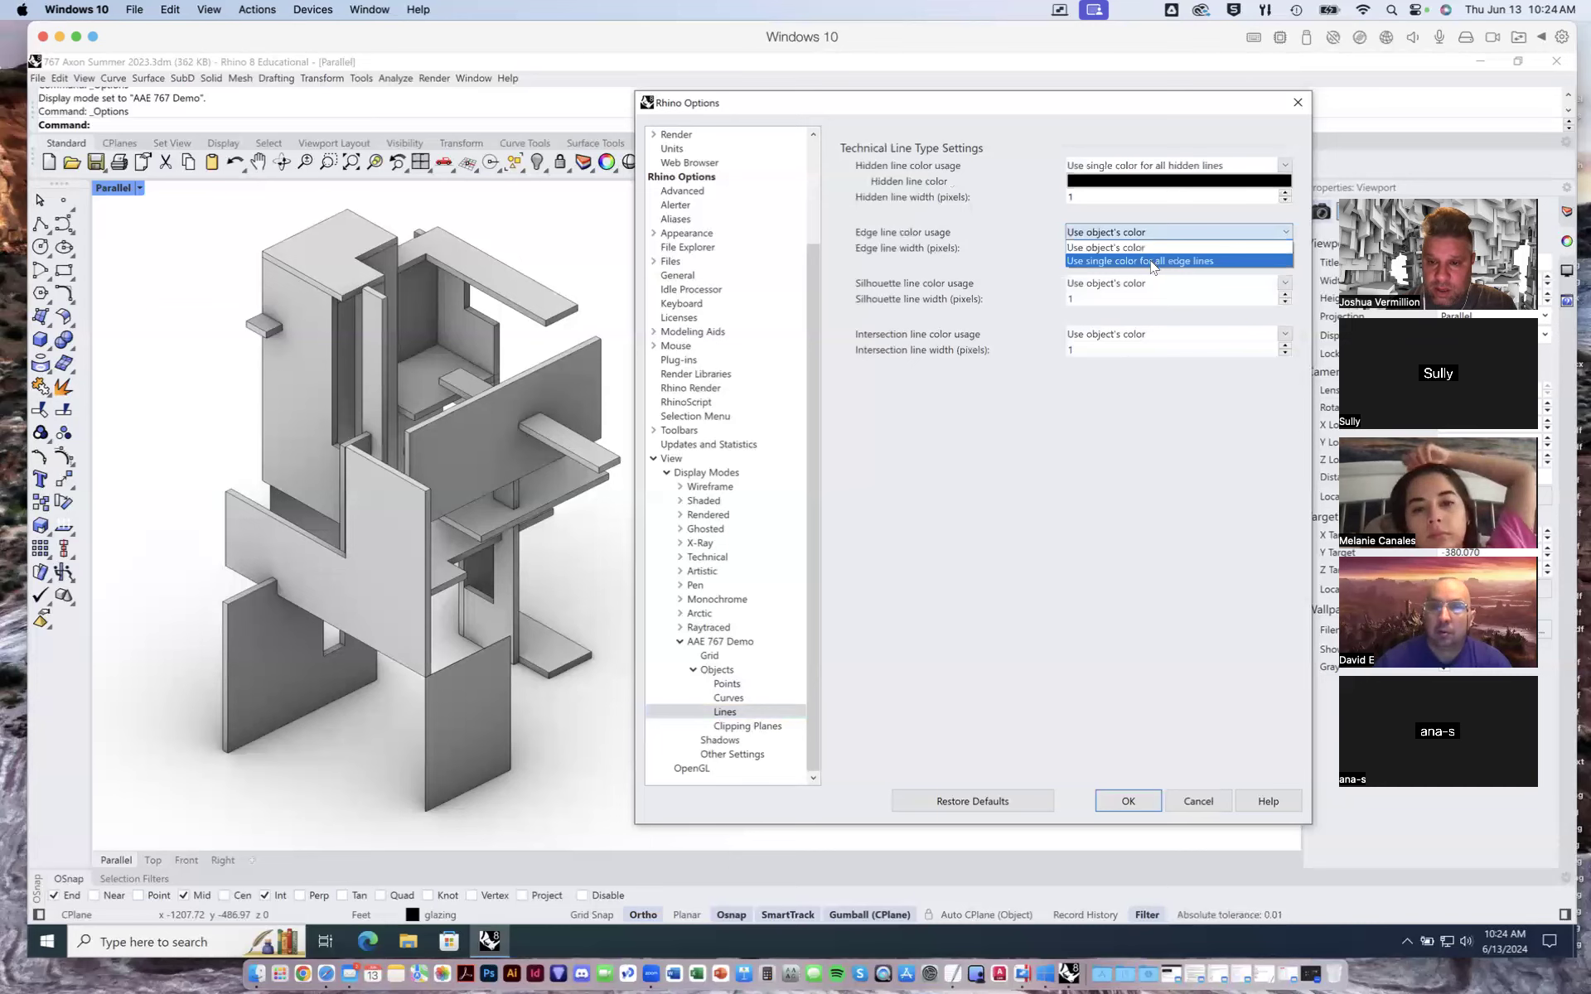
click(1161, 260)
click(1276, 298)
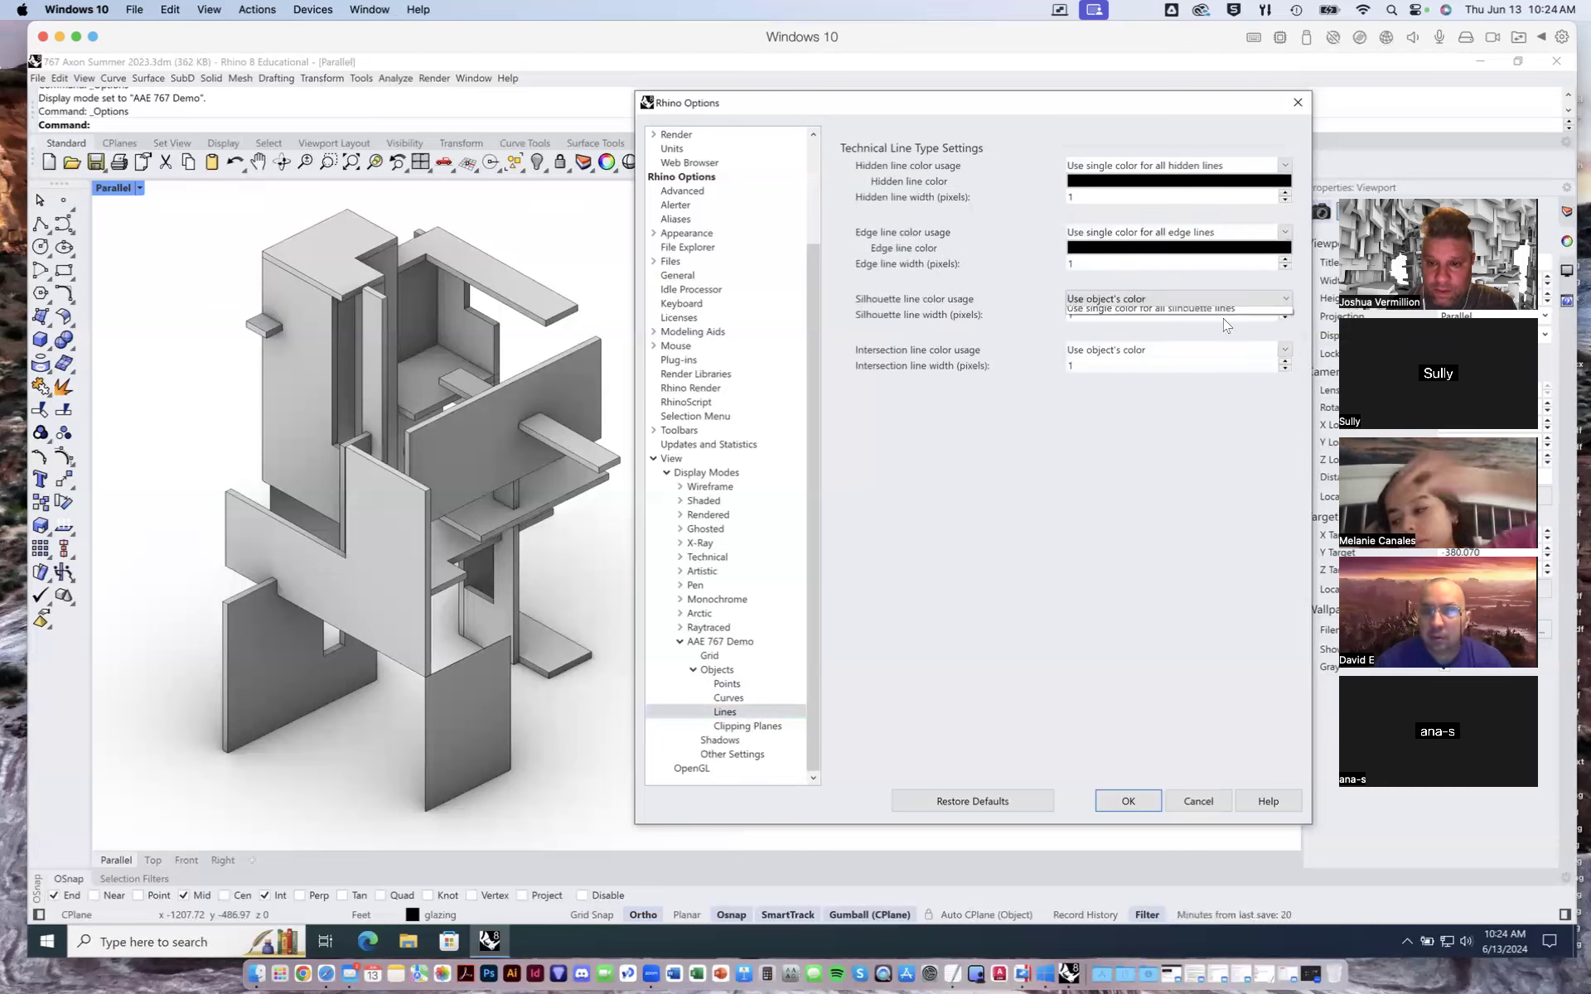
click(1177, 327)
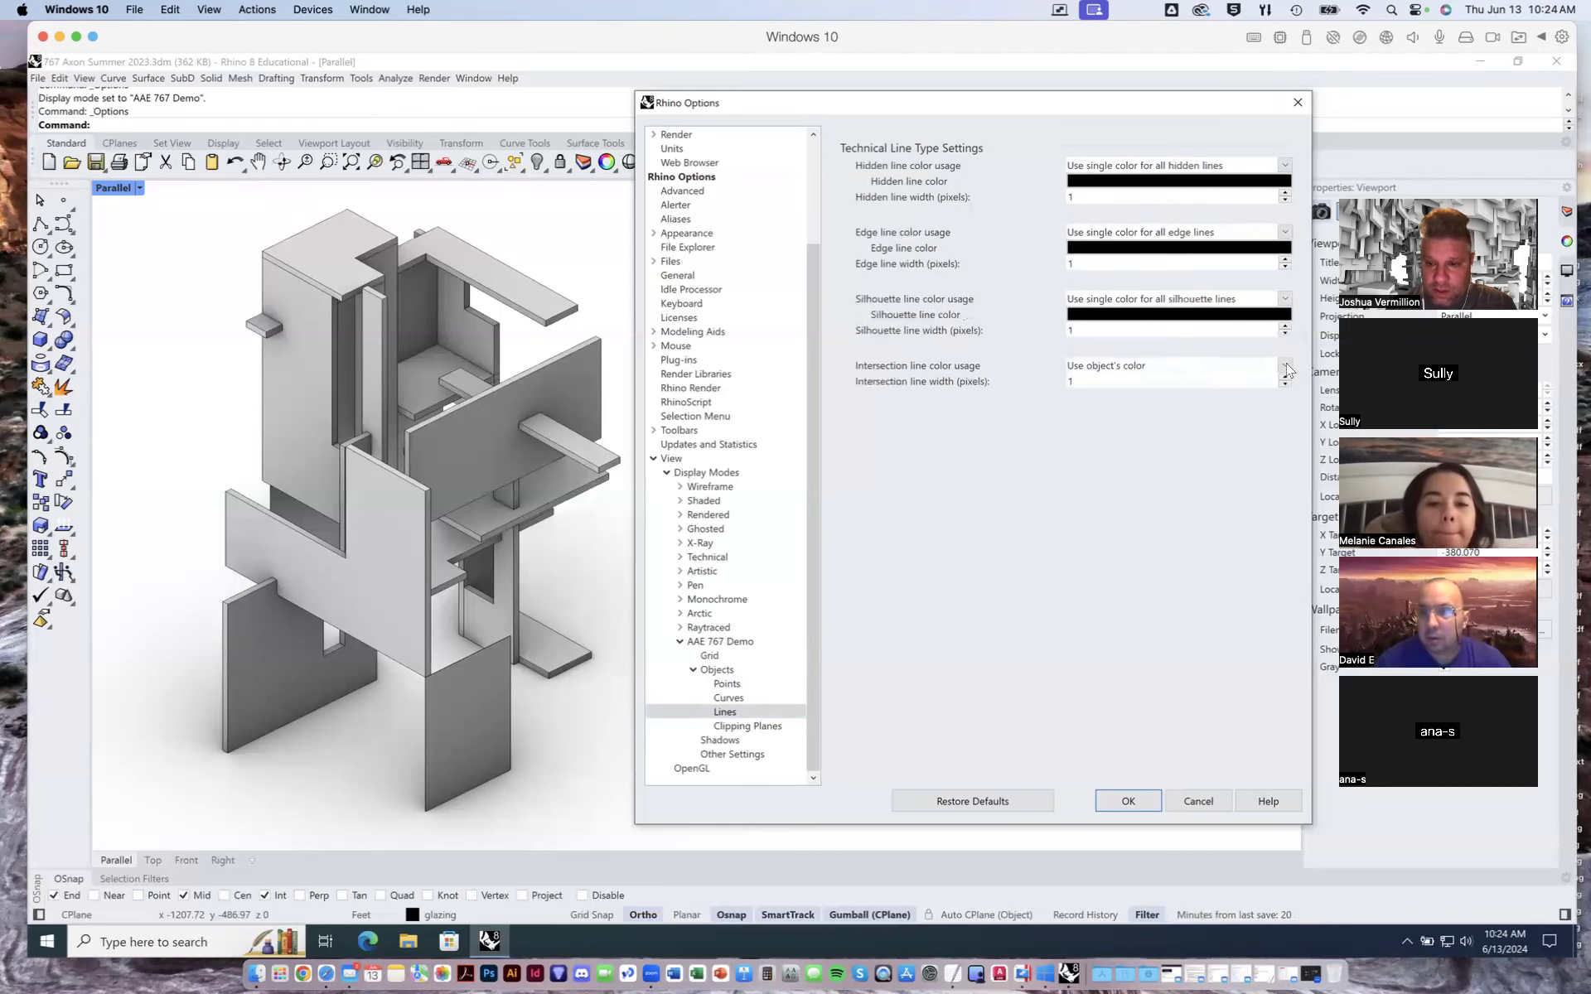
click(1280, 365)
click(1177, 395)
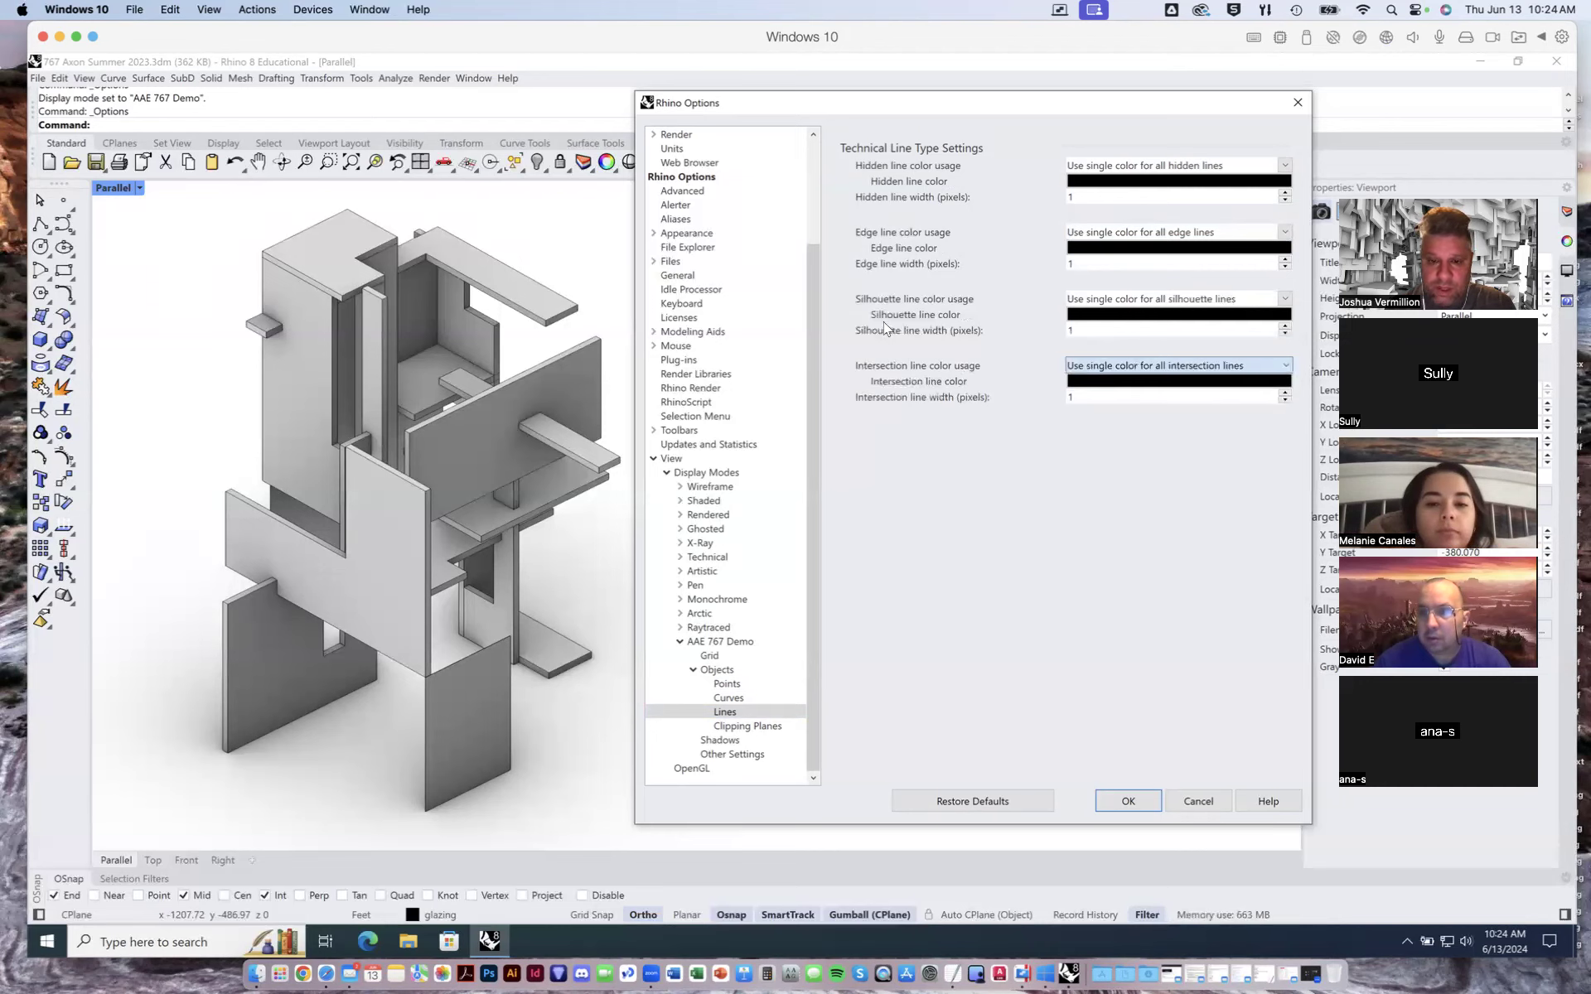
- Set the silhouette line width to 2 pixels
double_click(1075, 331)
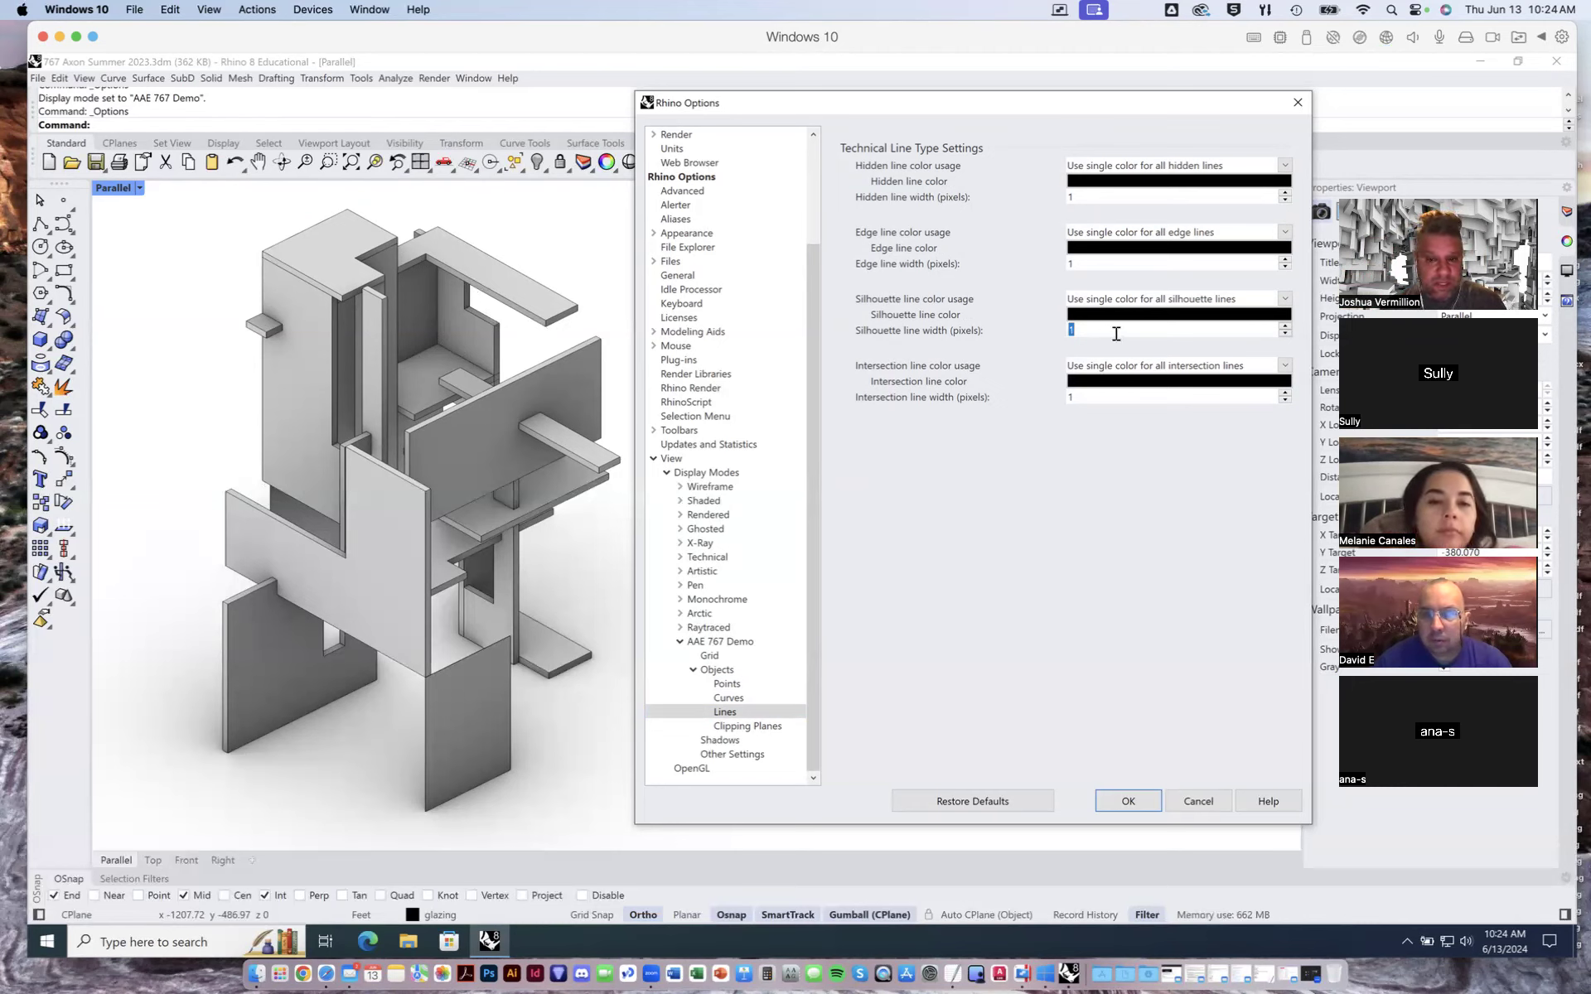
click(1103, 397)
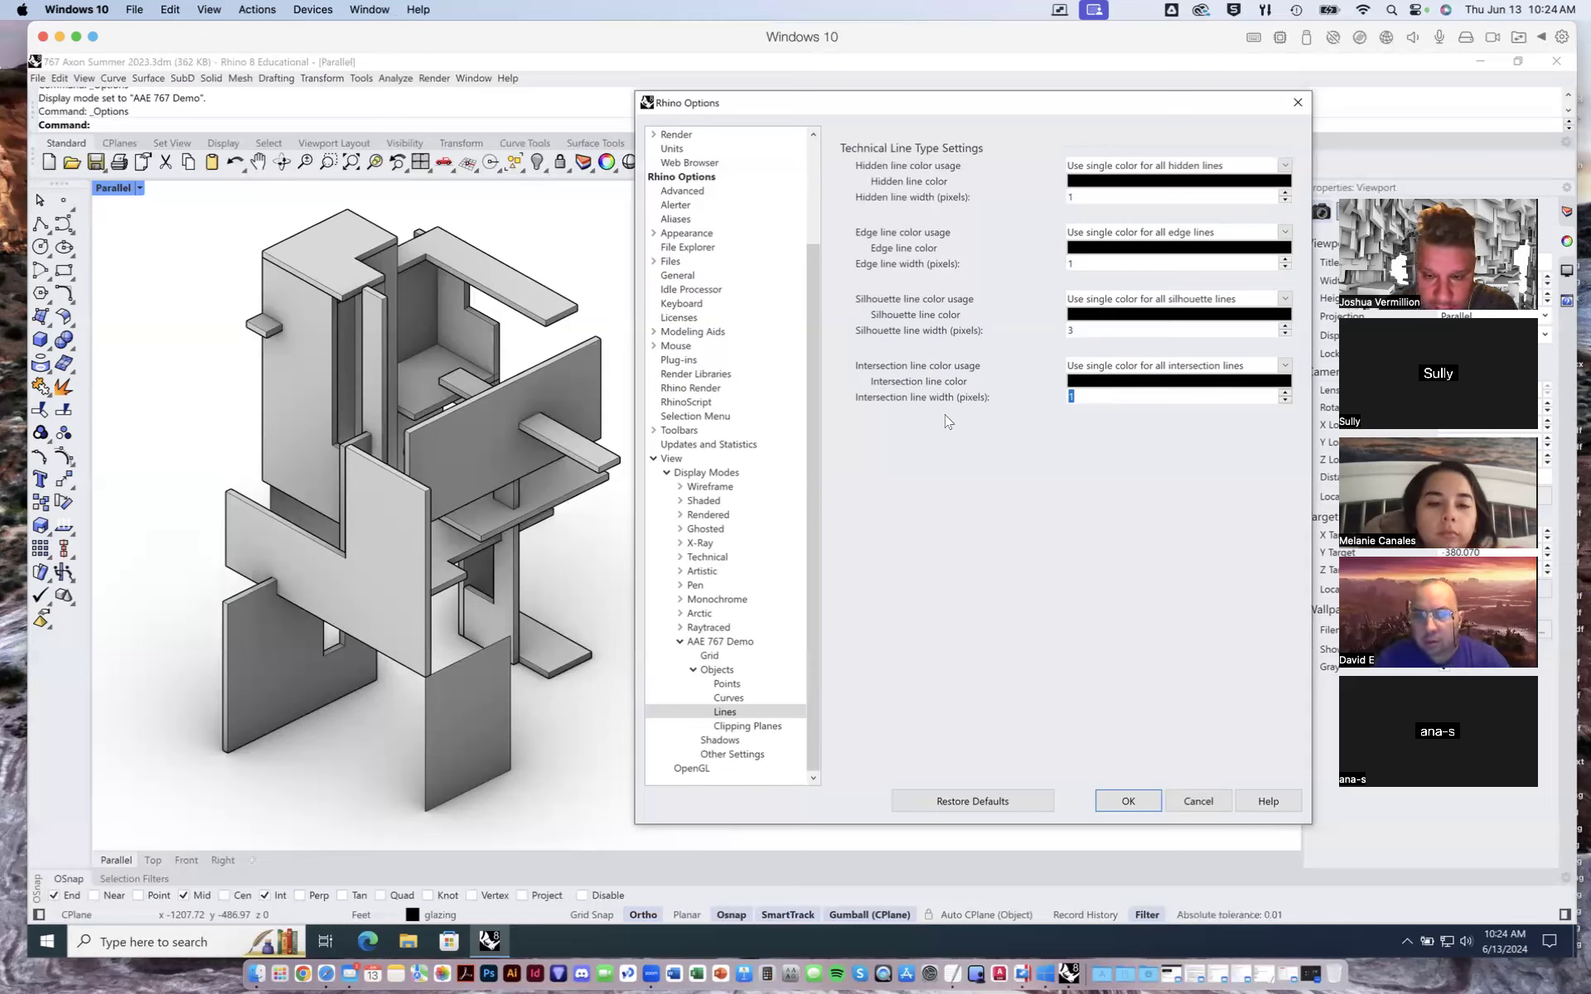
click(1107, 396)
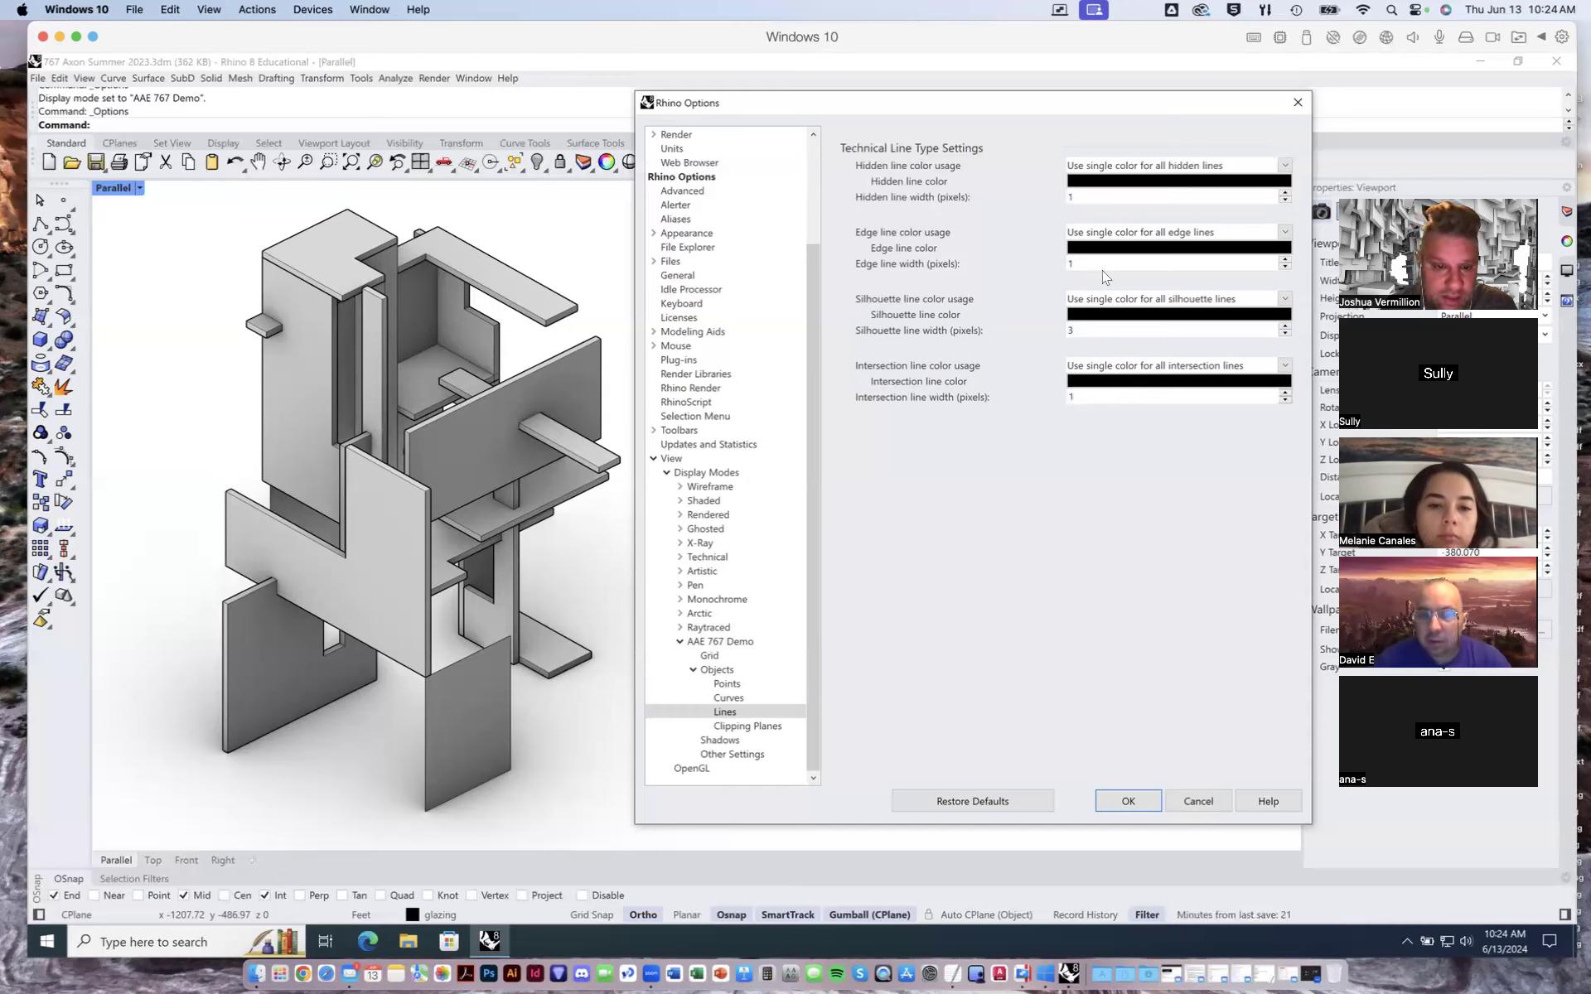
double_click(1082, 329)
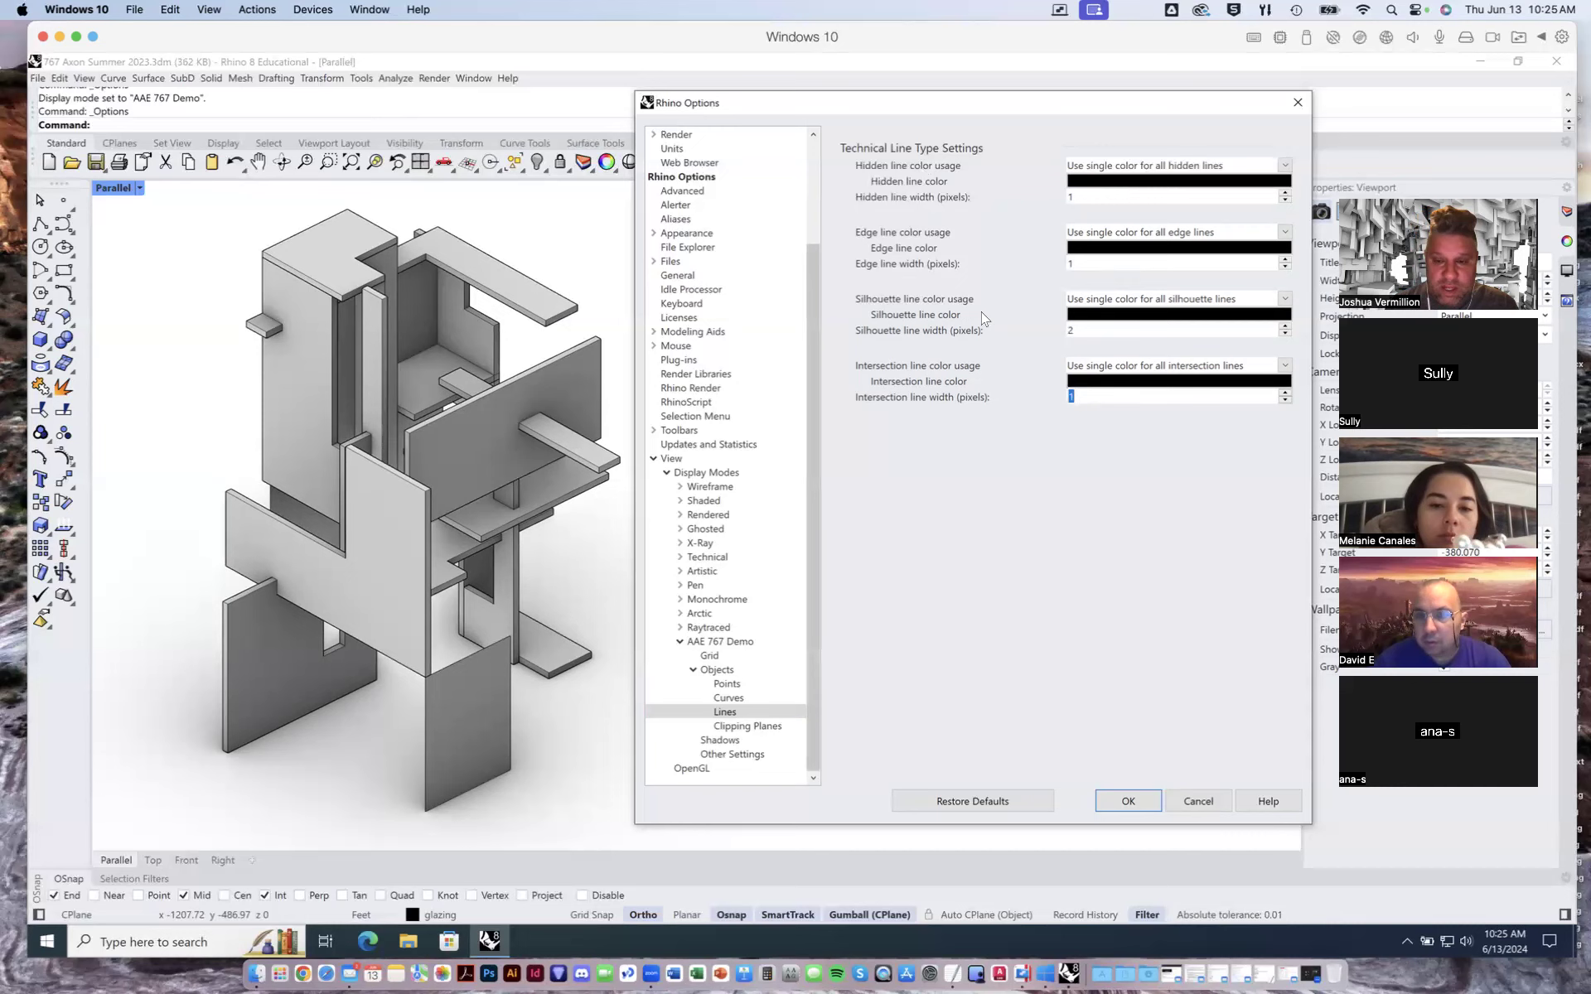
- Experiment with thicker hidden, edge, silhouette and intersection line widths, then reduce them again
click(1092, 198)
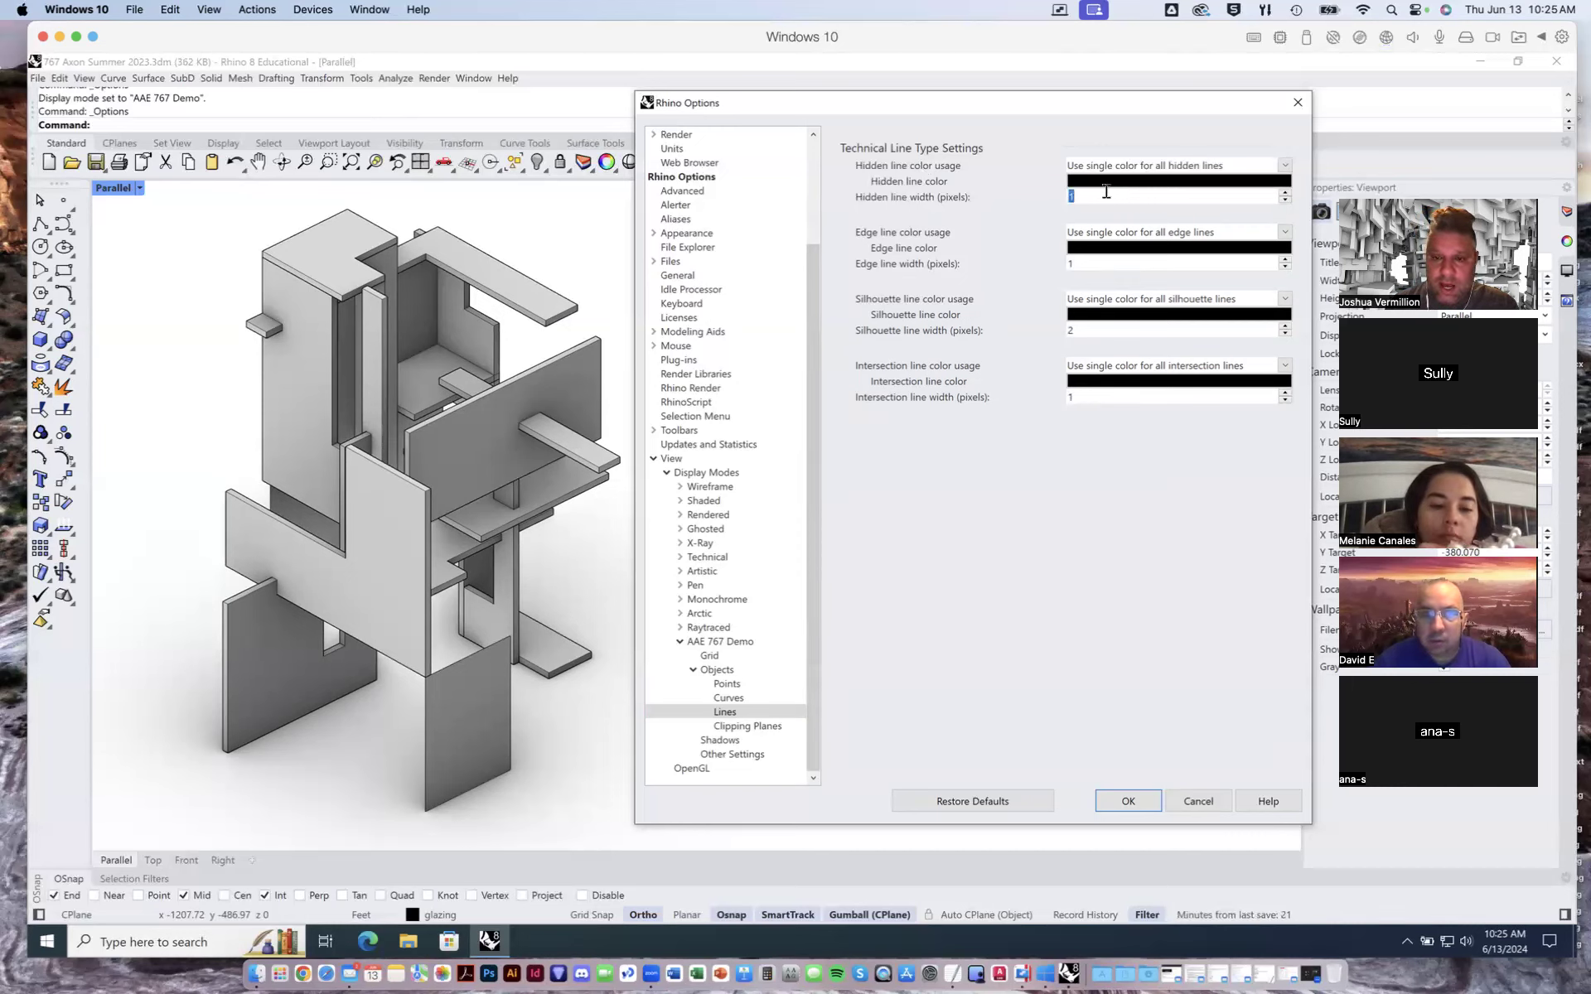
click(1108, 200)
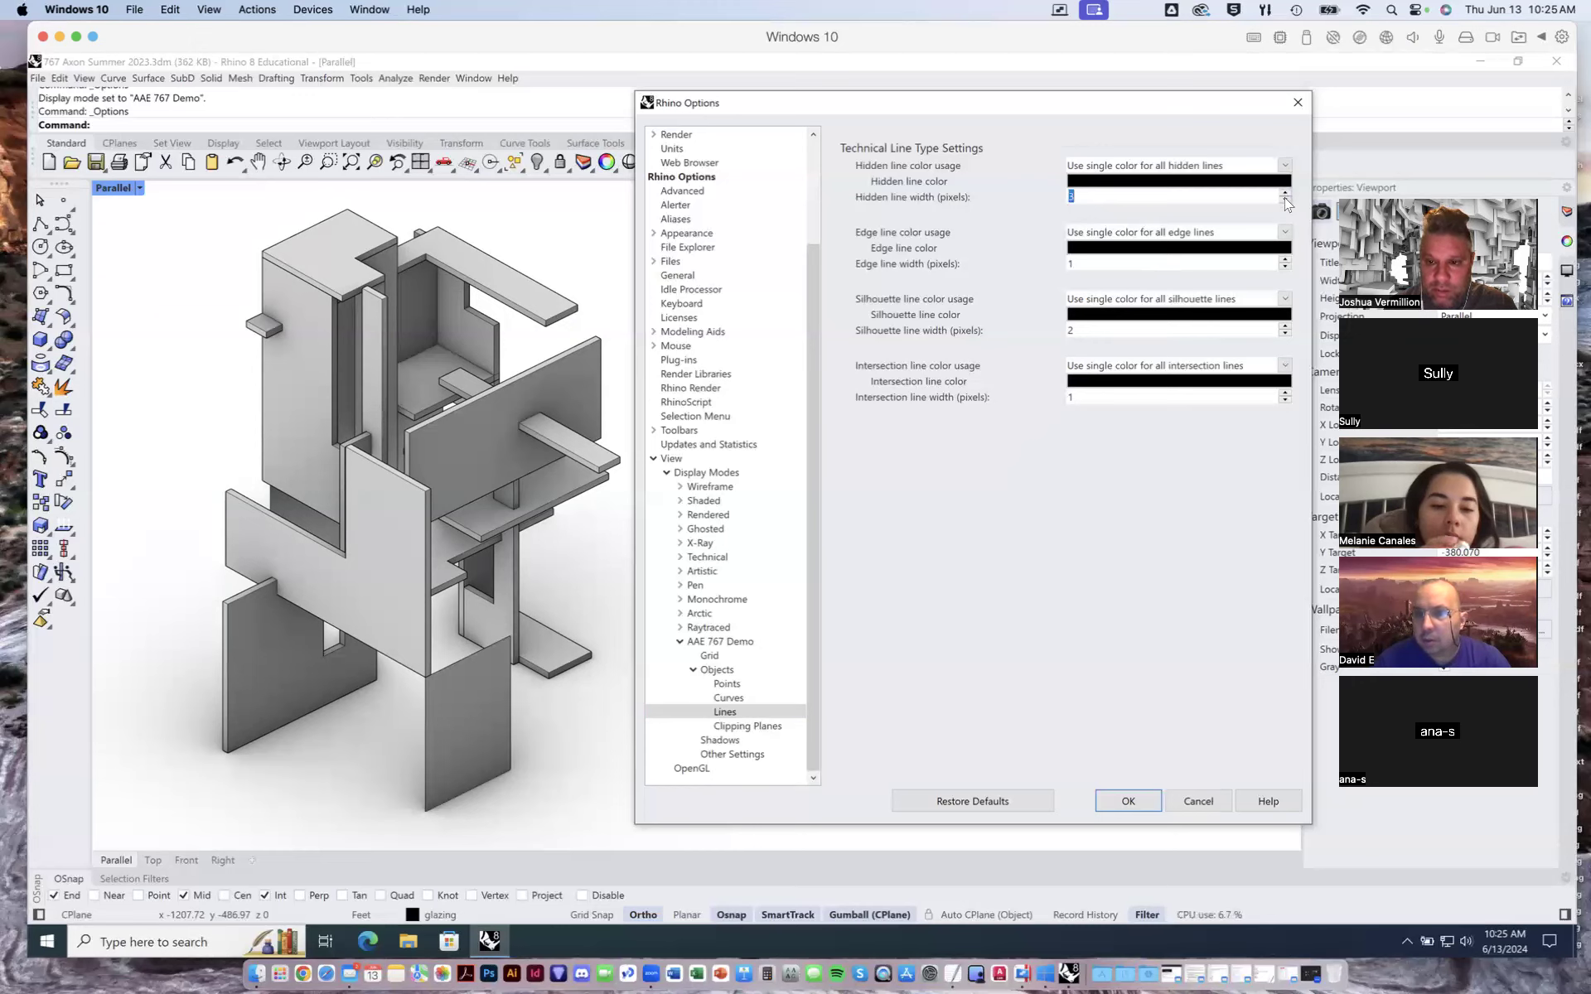
click(1286, 199)
click(1285, 200)
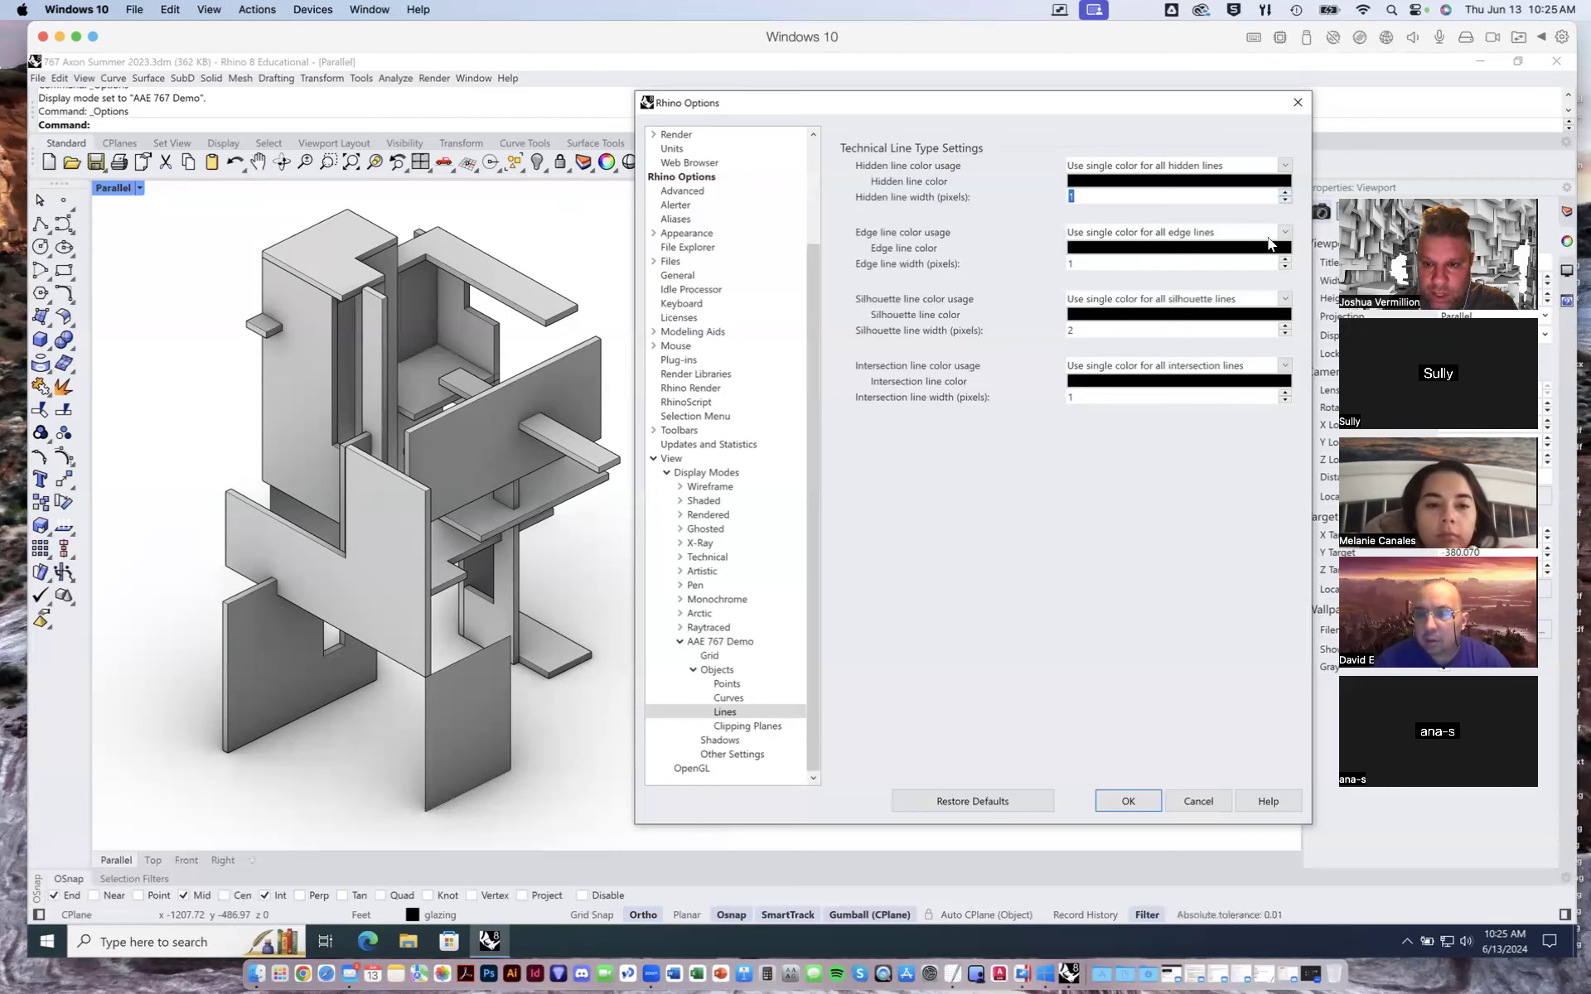
click(1284, 267)
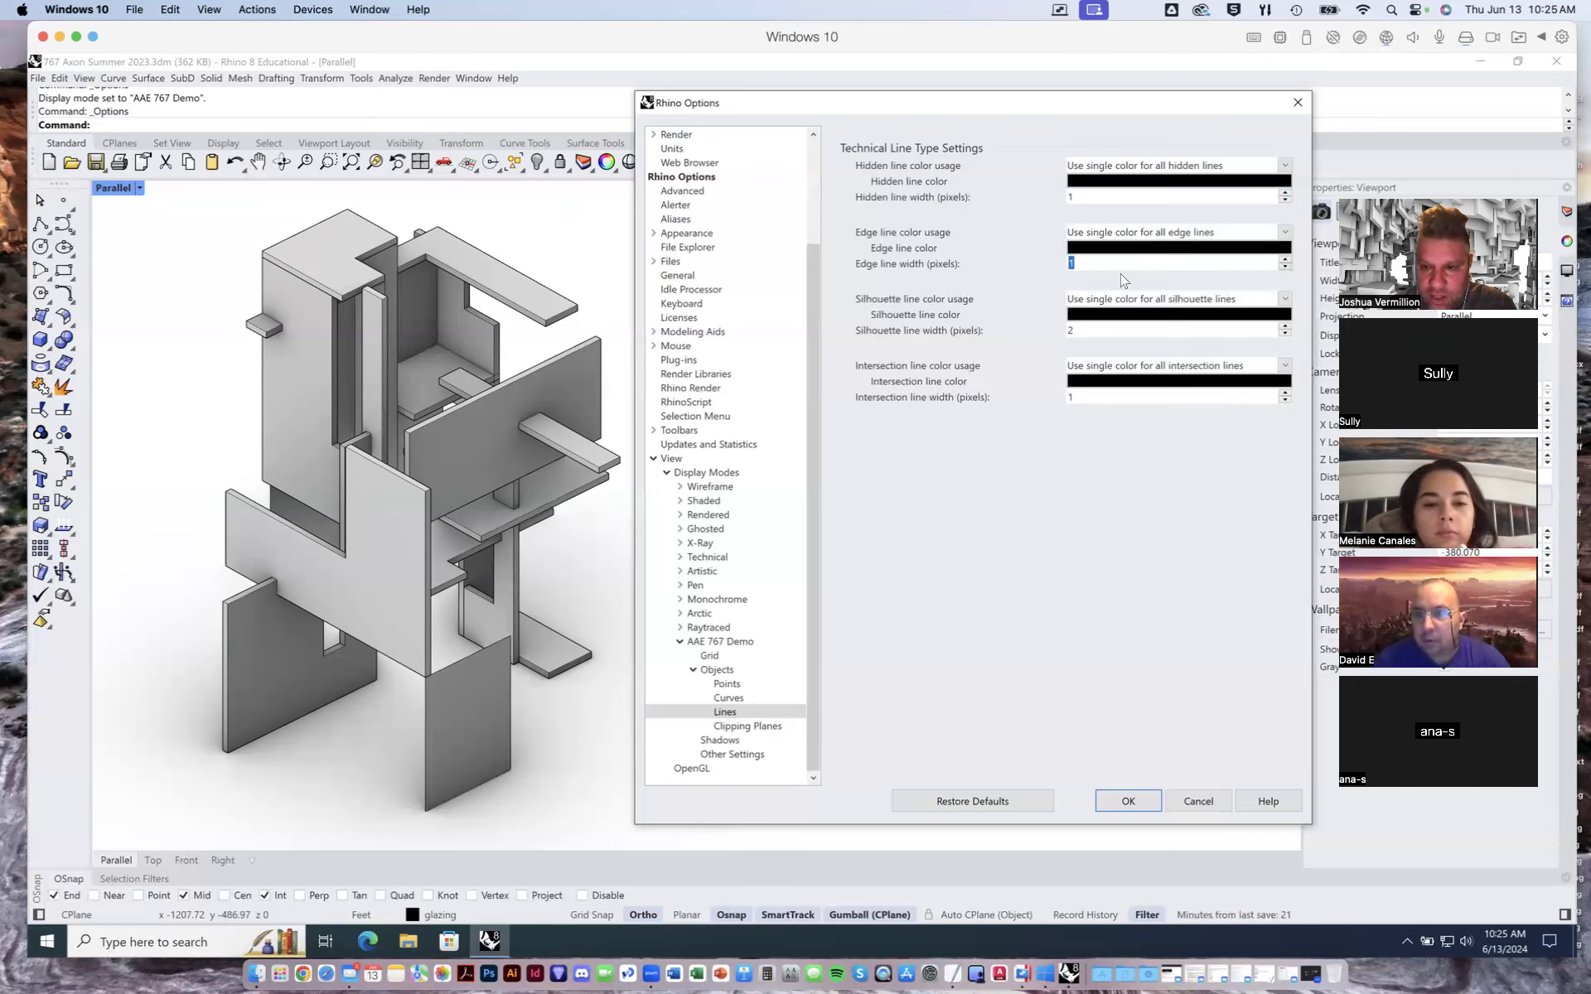
click(1283, 396)
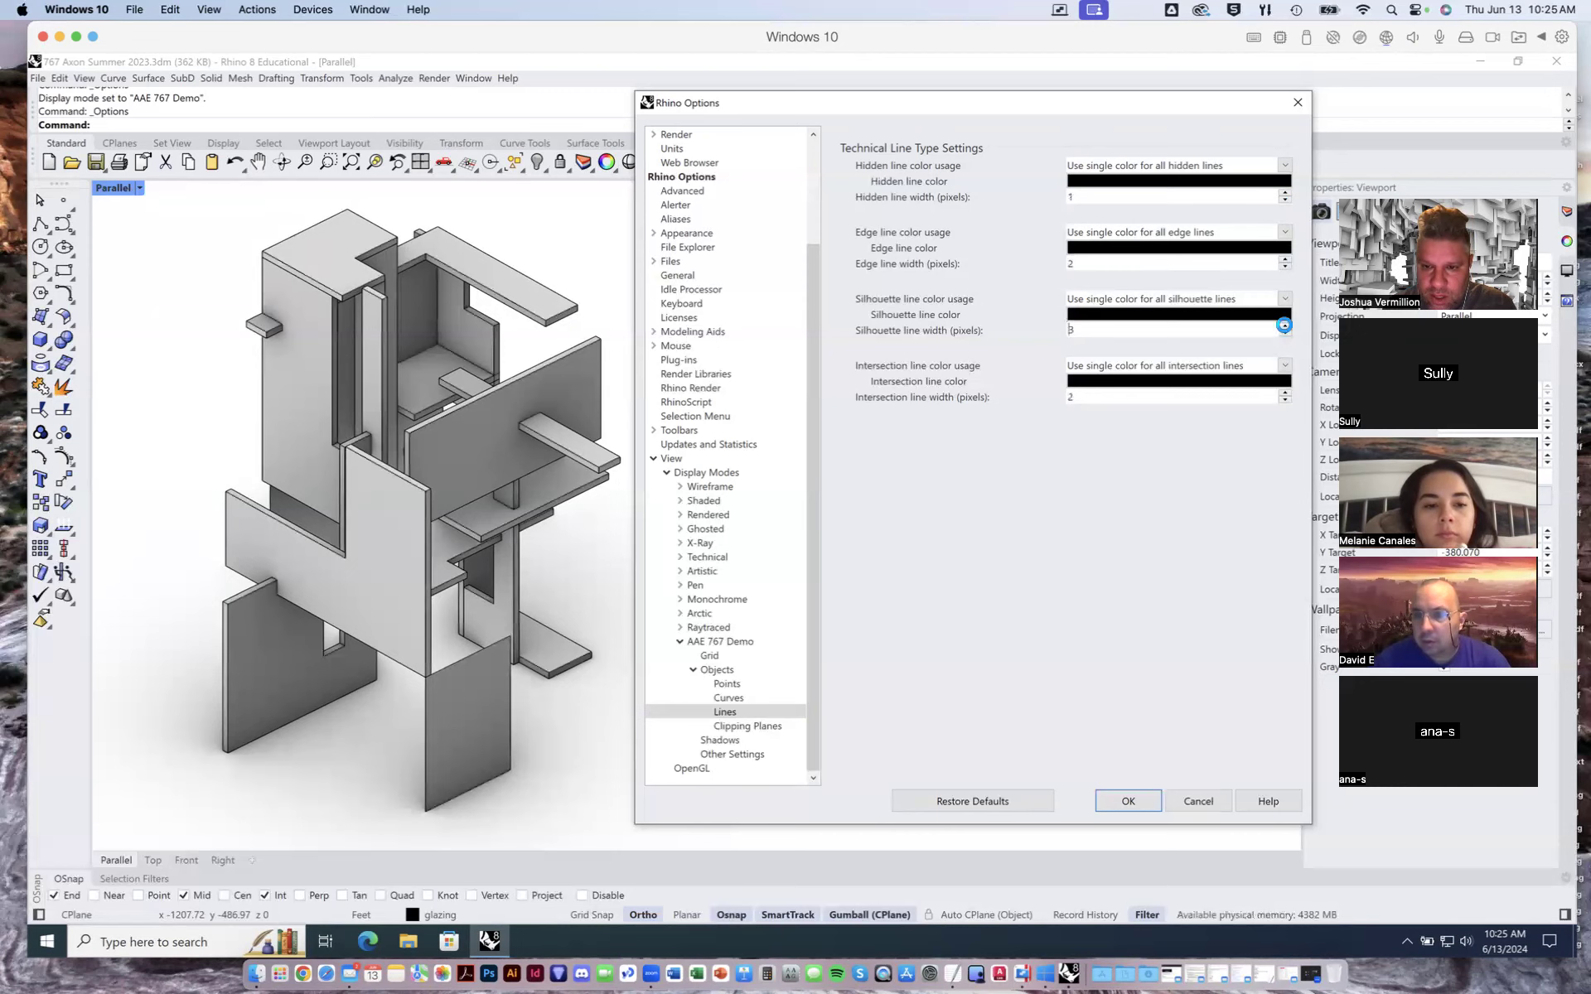
click(986, 566)
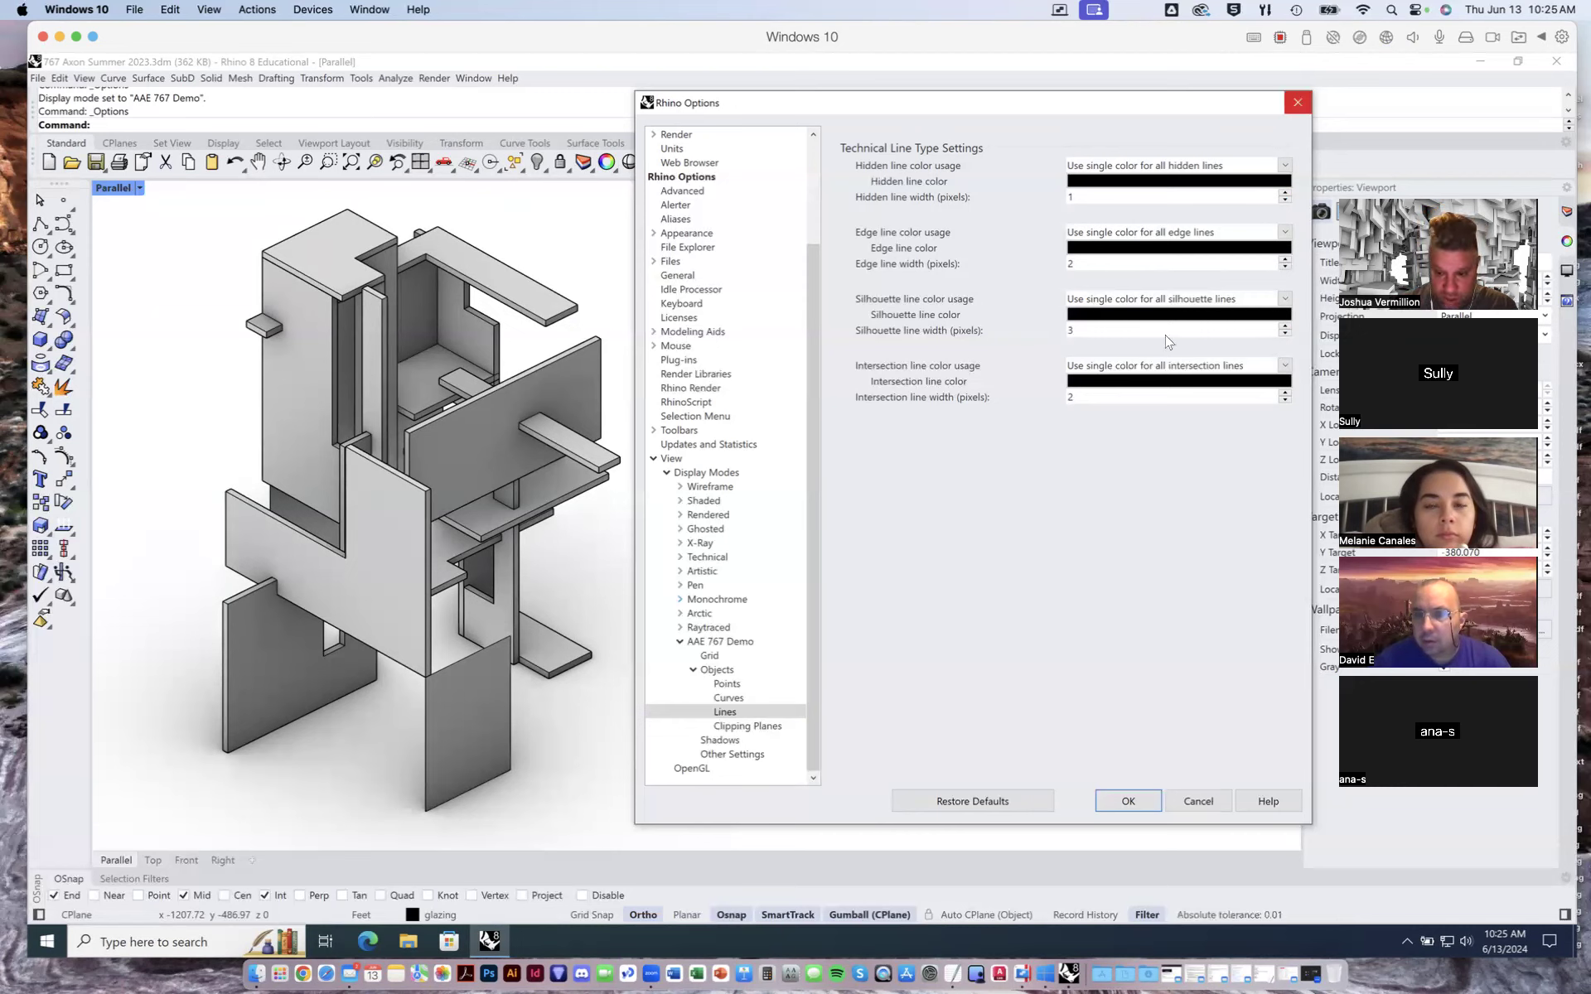
click(1285, 267)
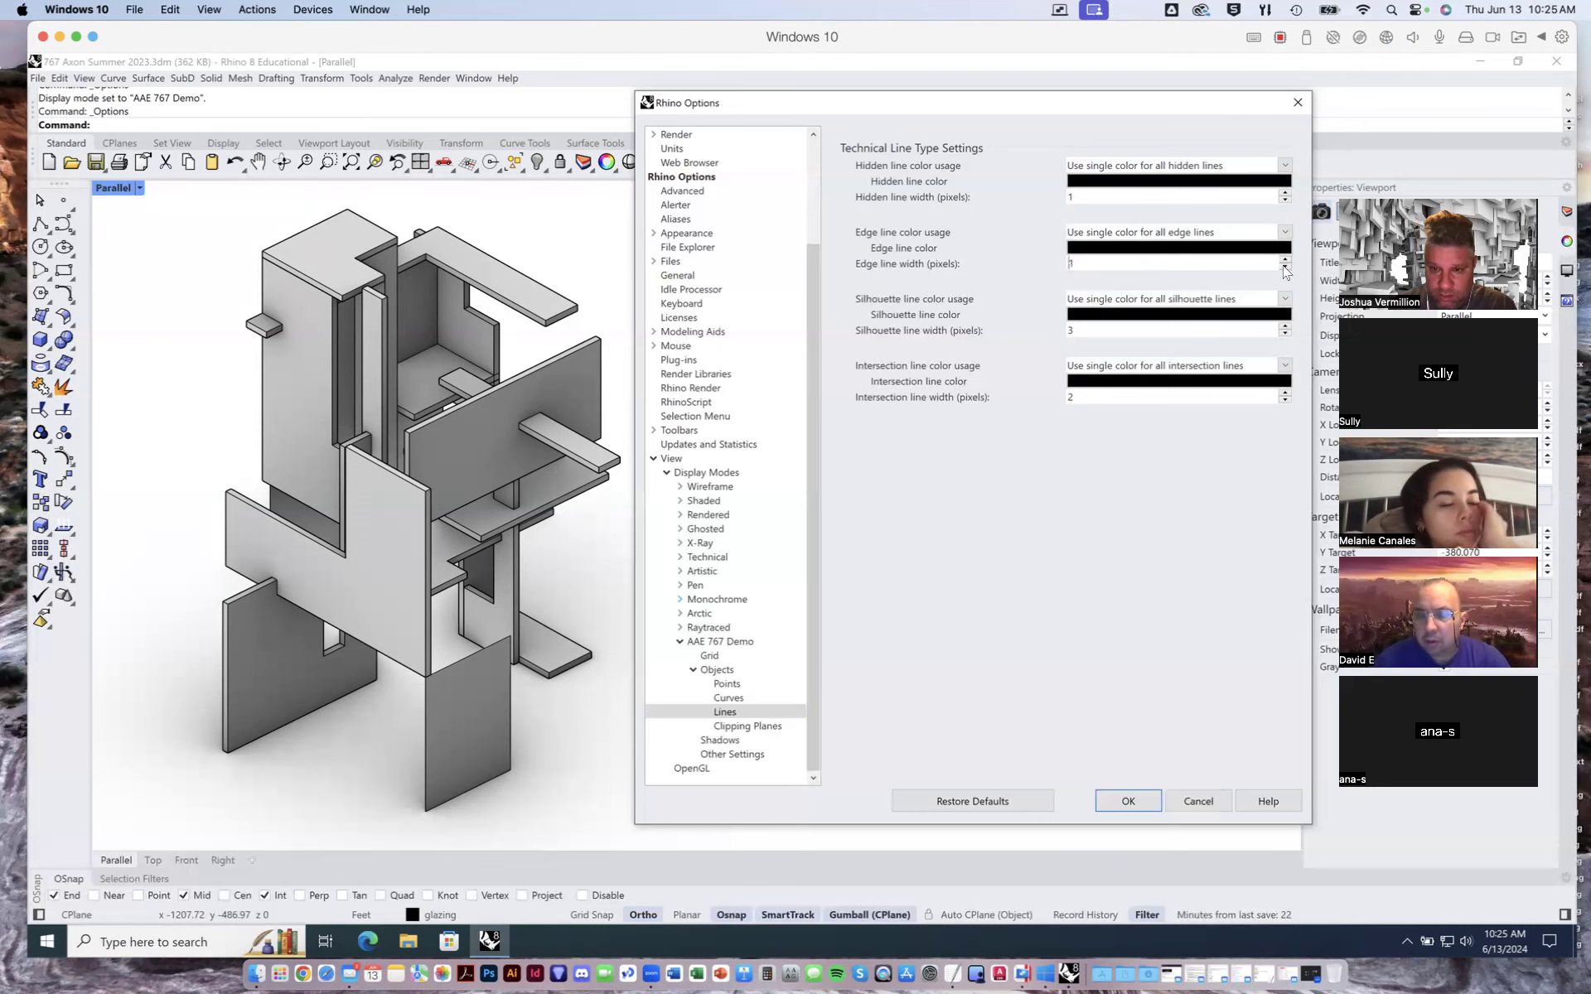
click(1285, 331)
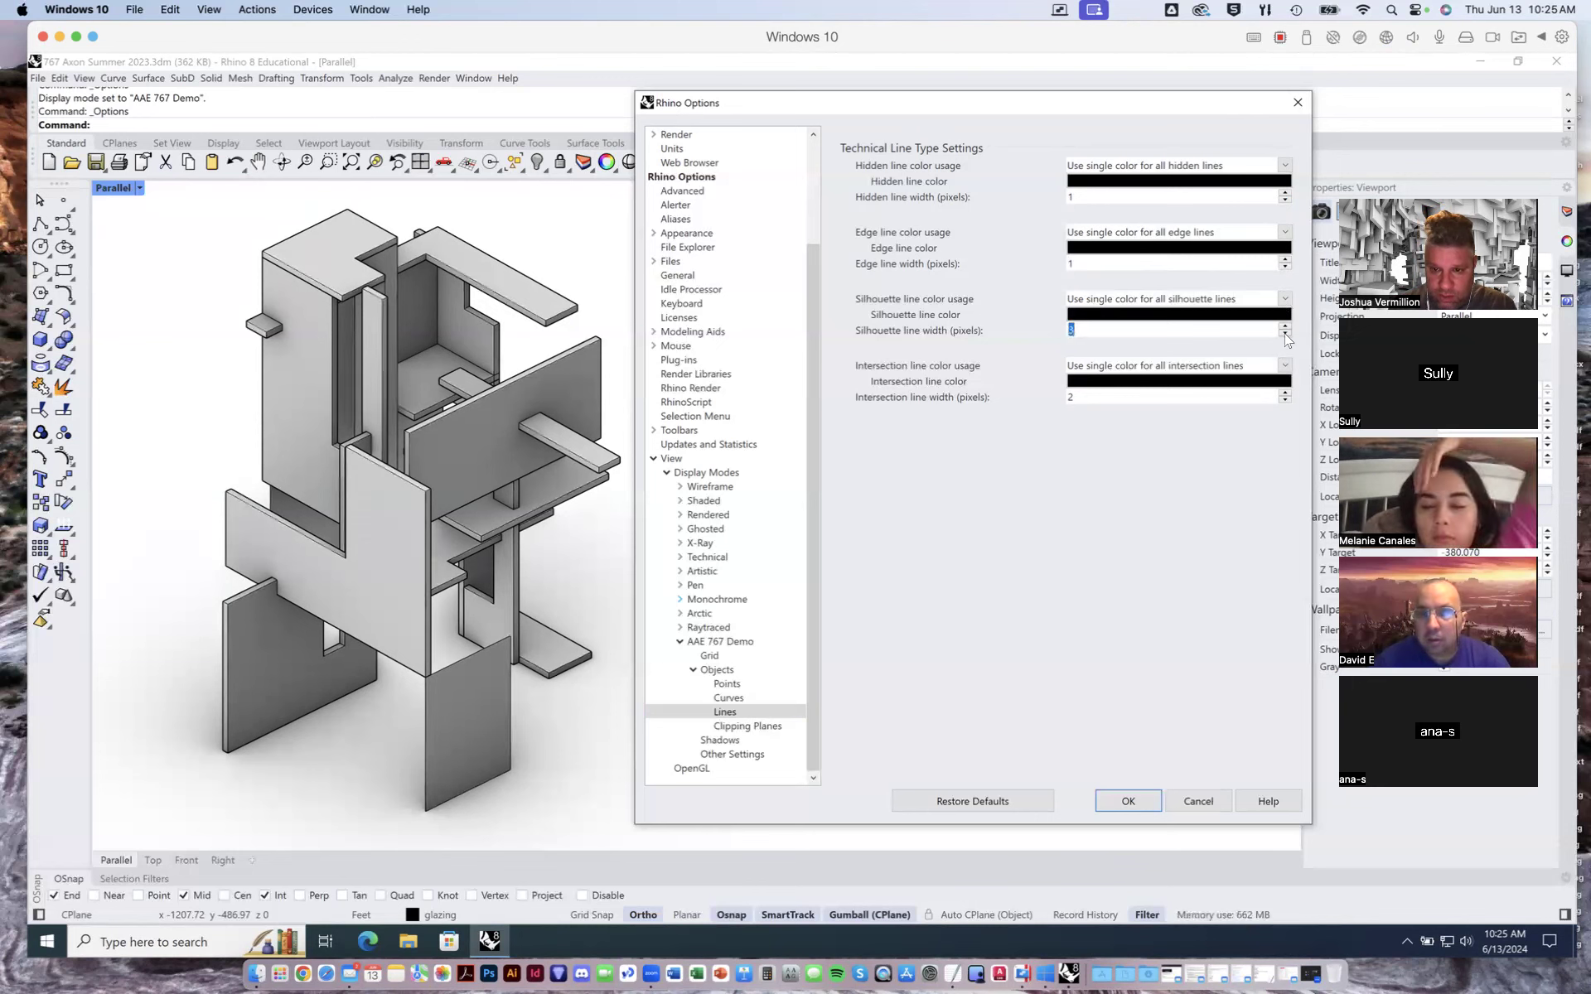
click(1285, 400)
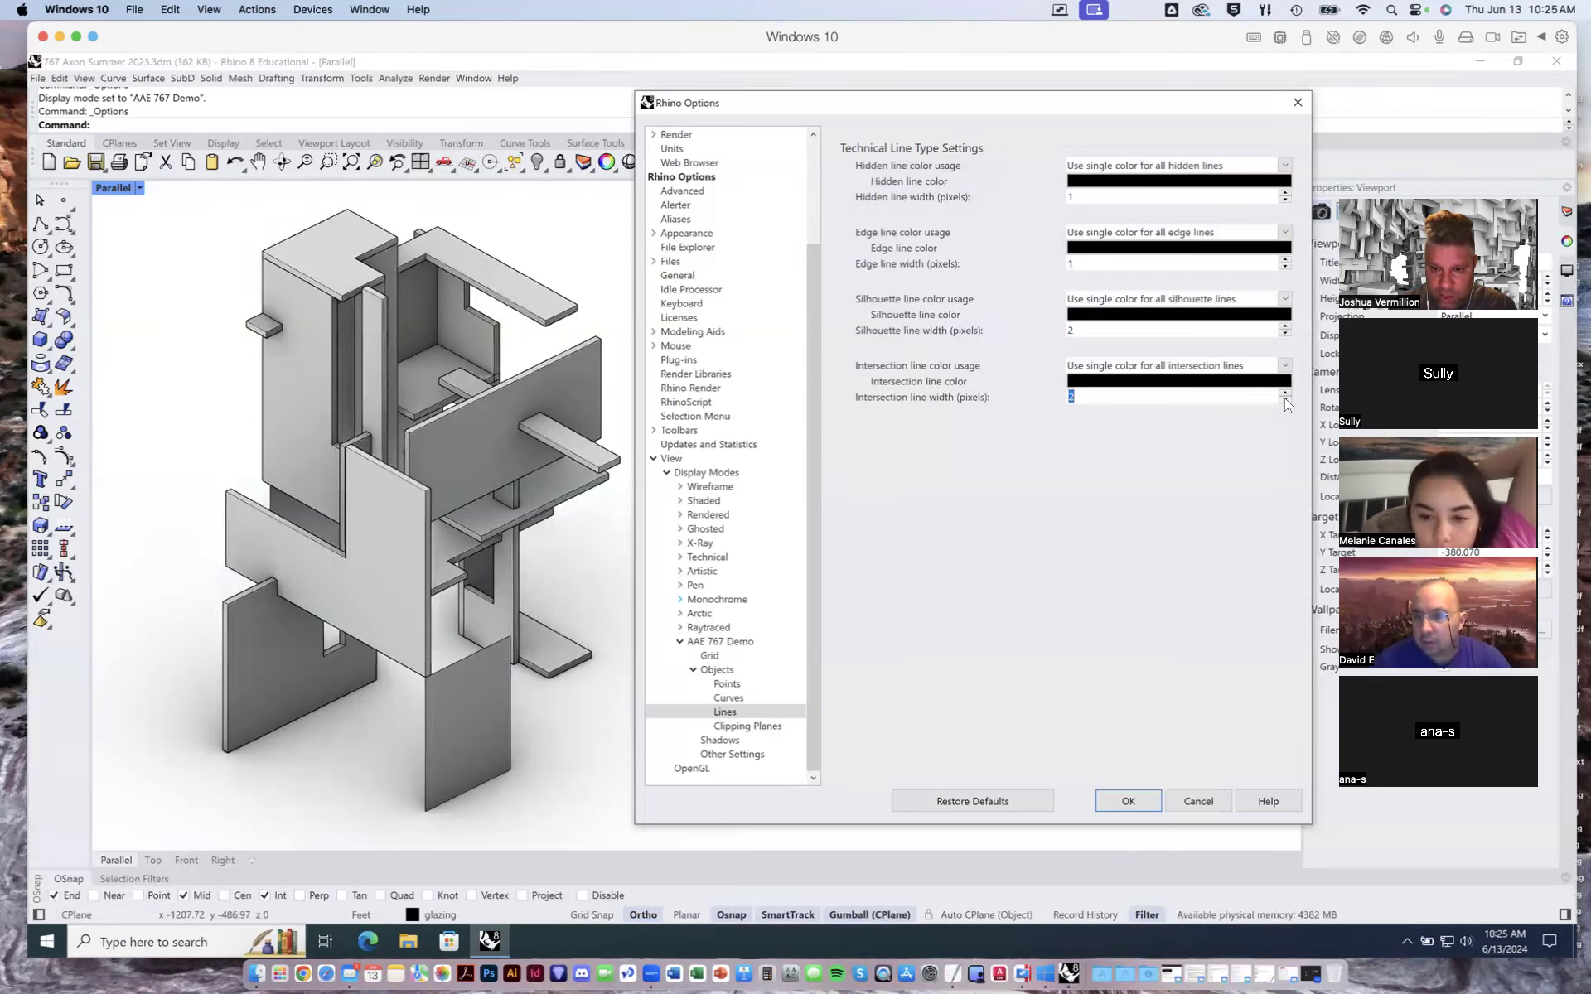
- Open the Objects settings page of the display mode
click(725, 726)
click(727, 672)
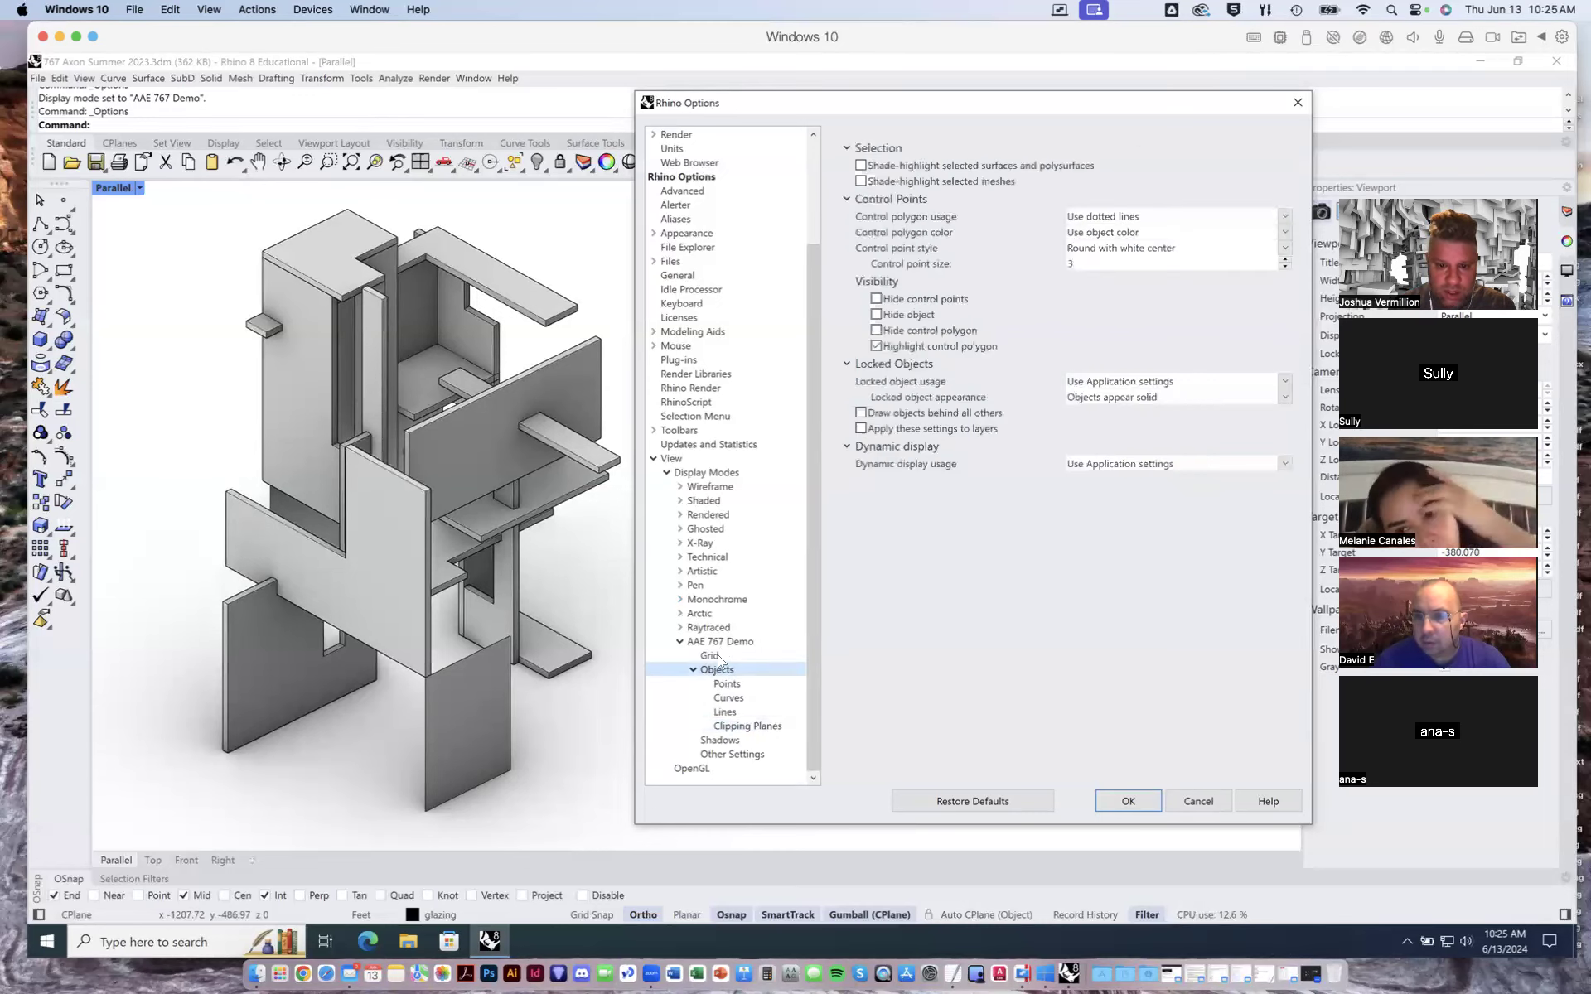
- Apply the display options and switch the parallel viewport to the northeast isometric view
click(1121, 798)
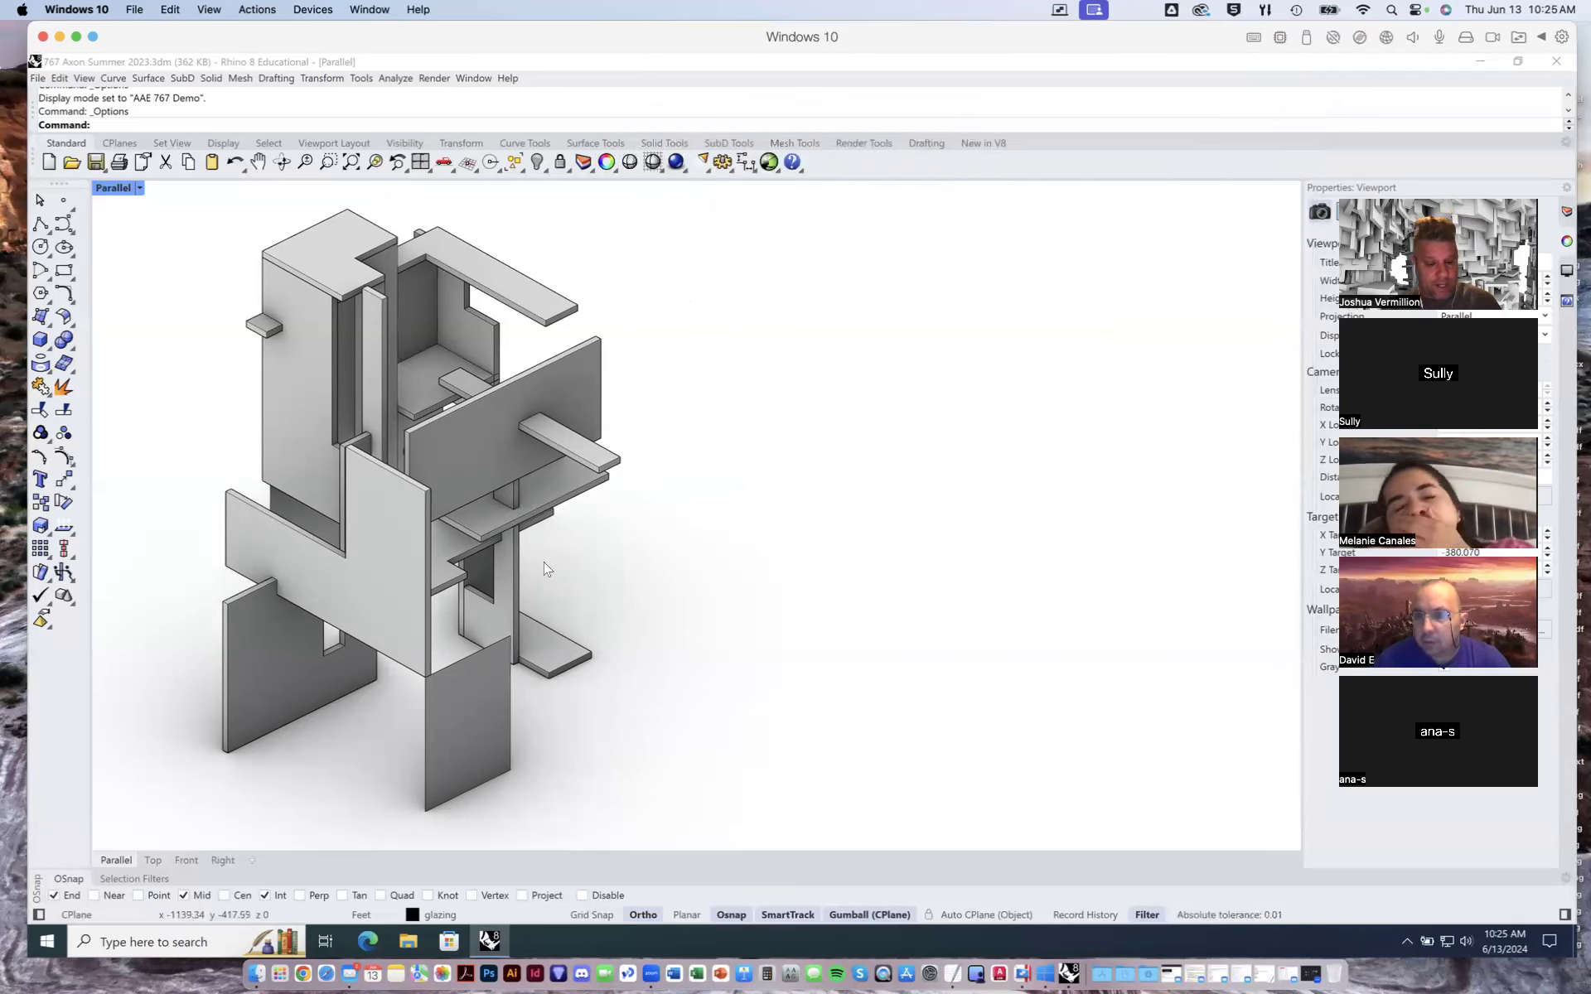
right_drag(609, 559, 771, 567)
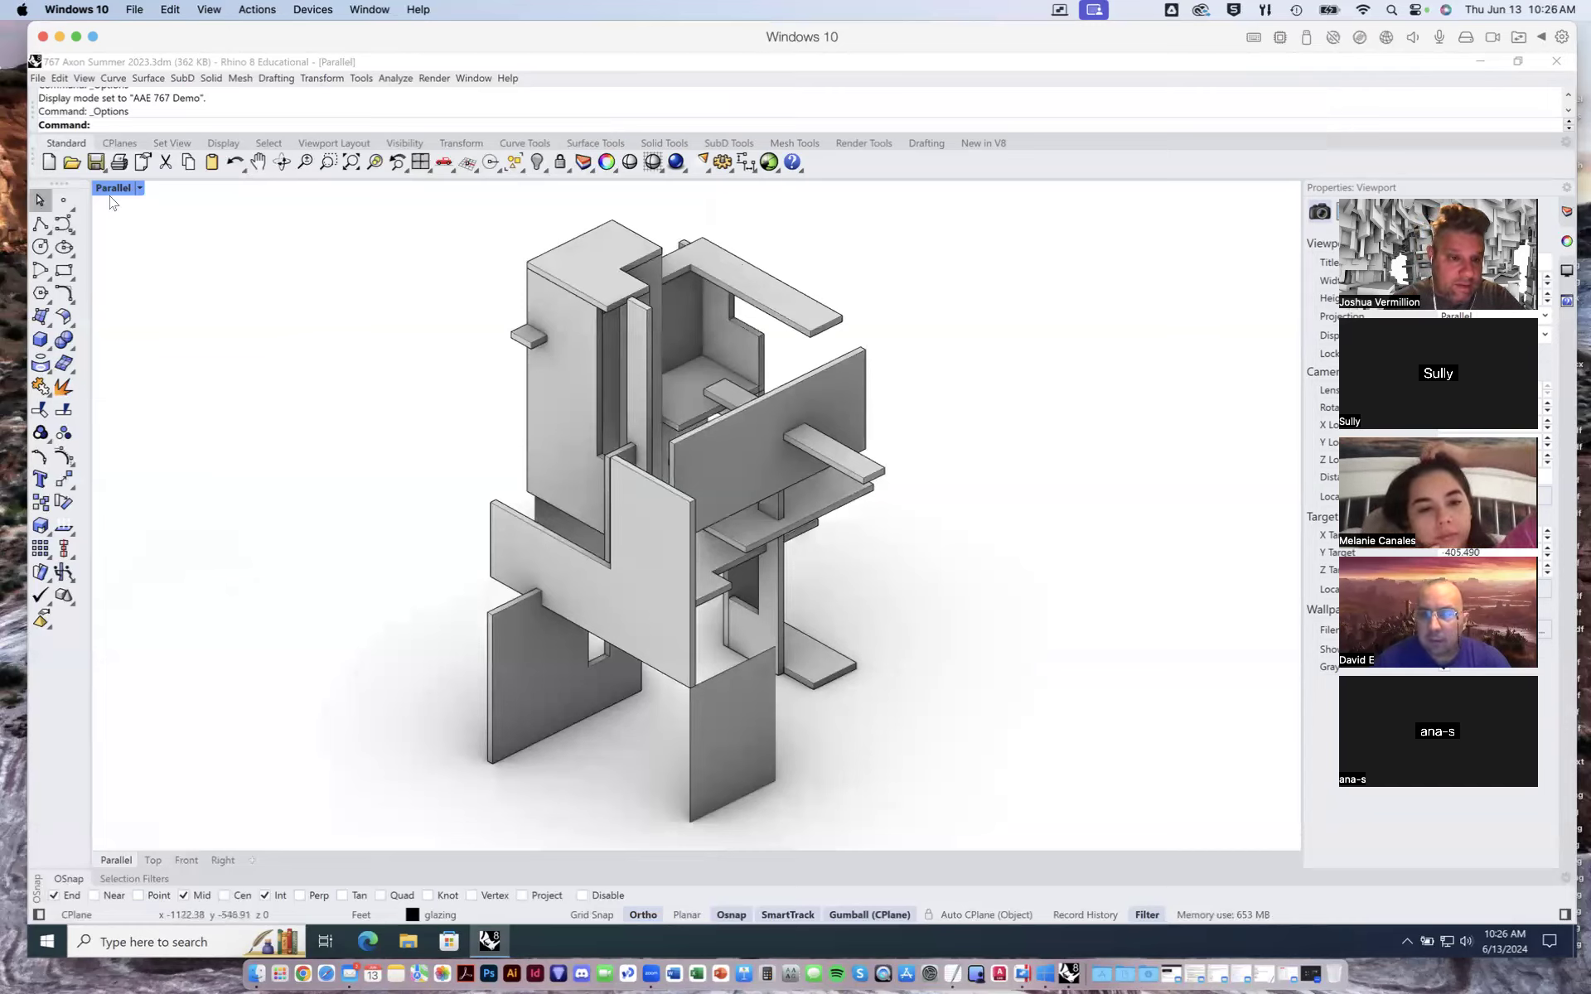
click(139, 188)
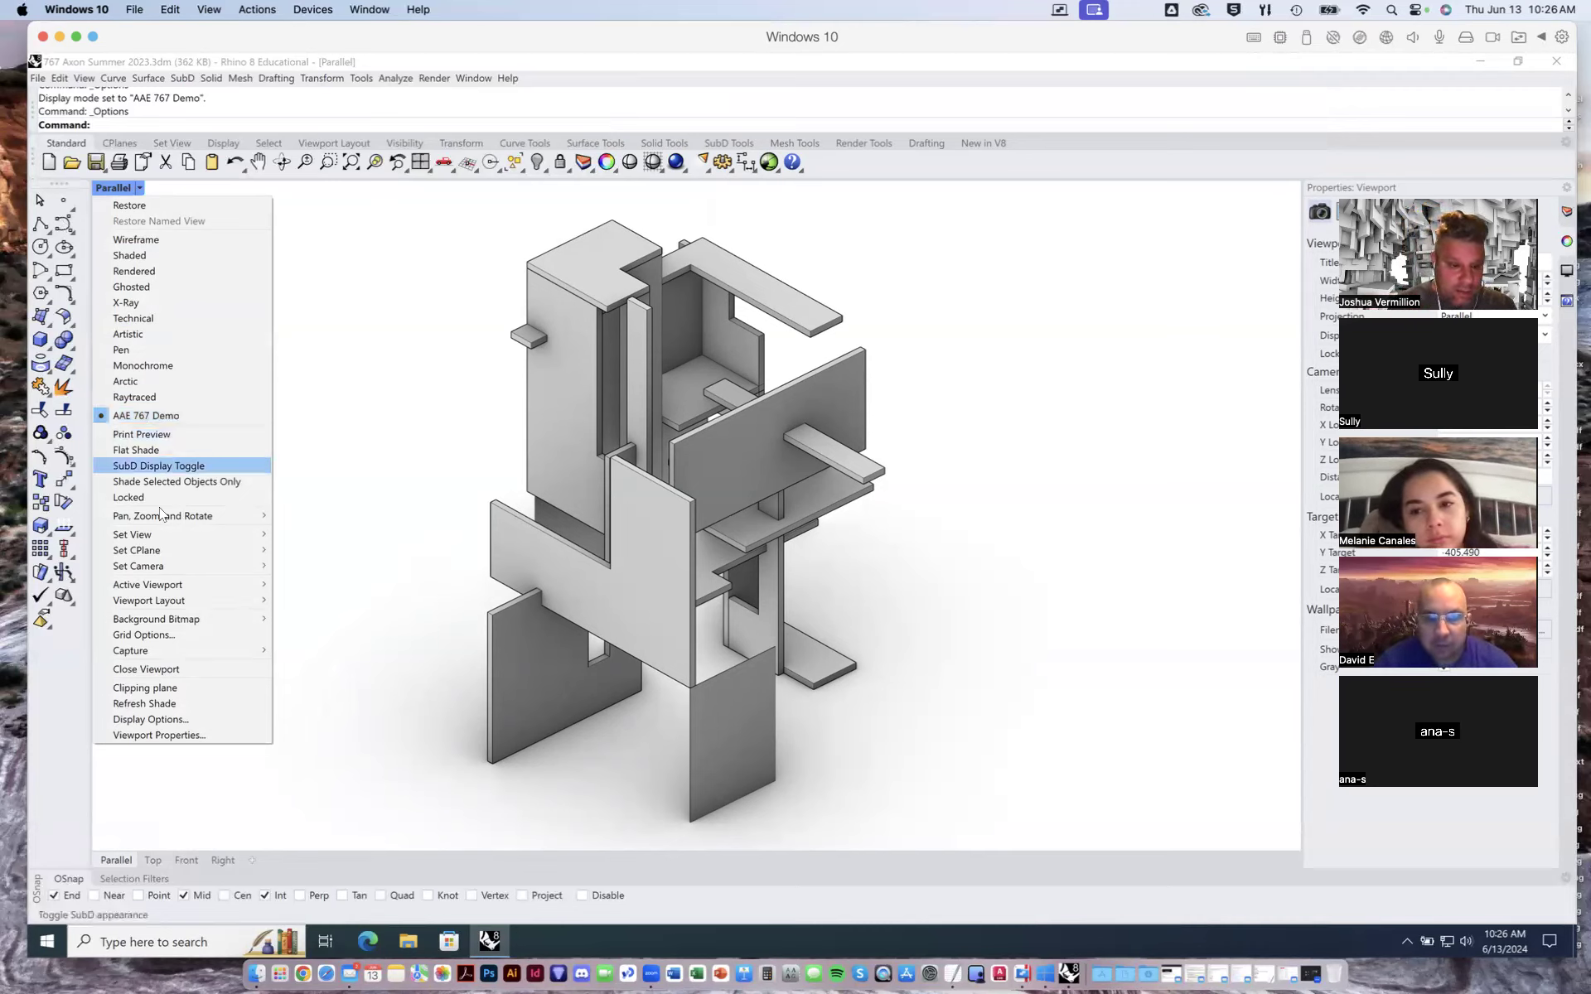
mouse_move(181, 534)
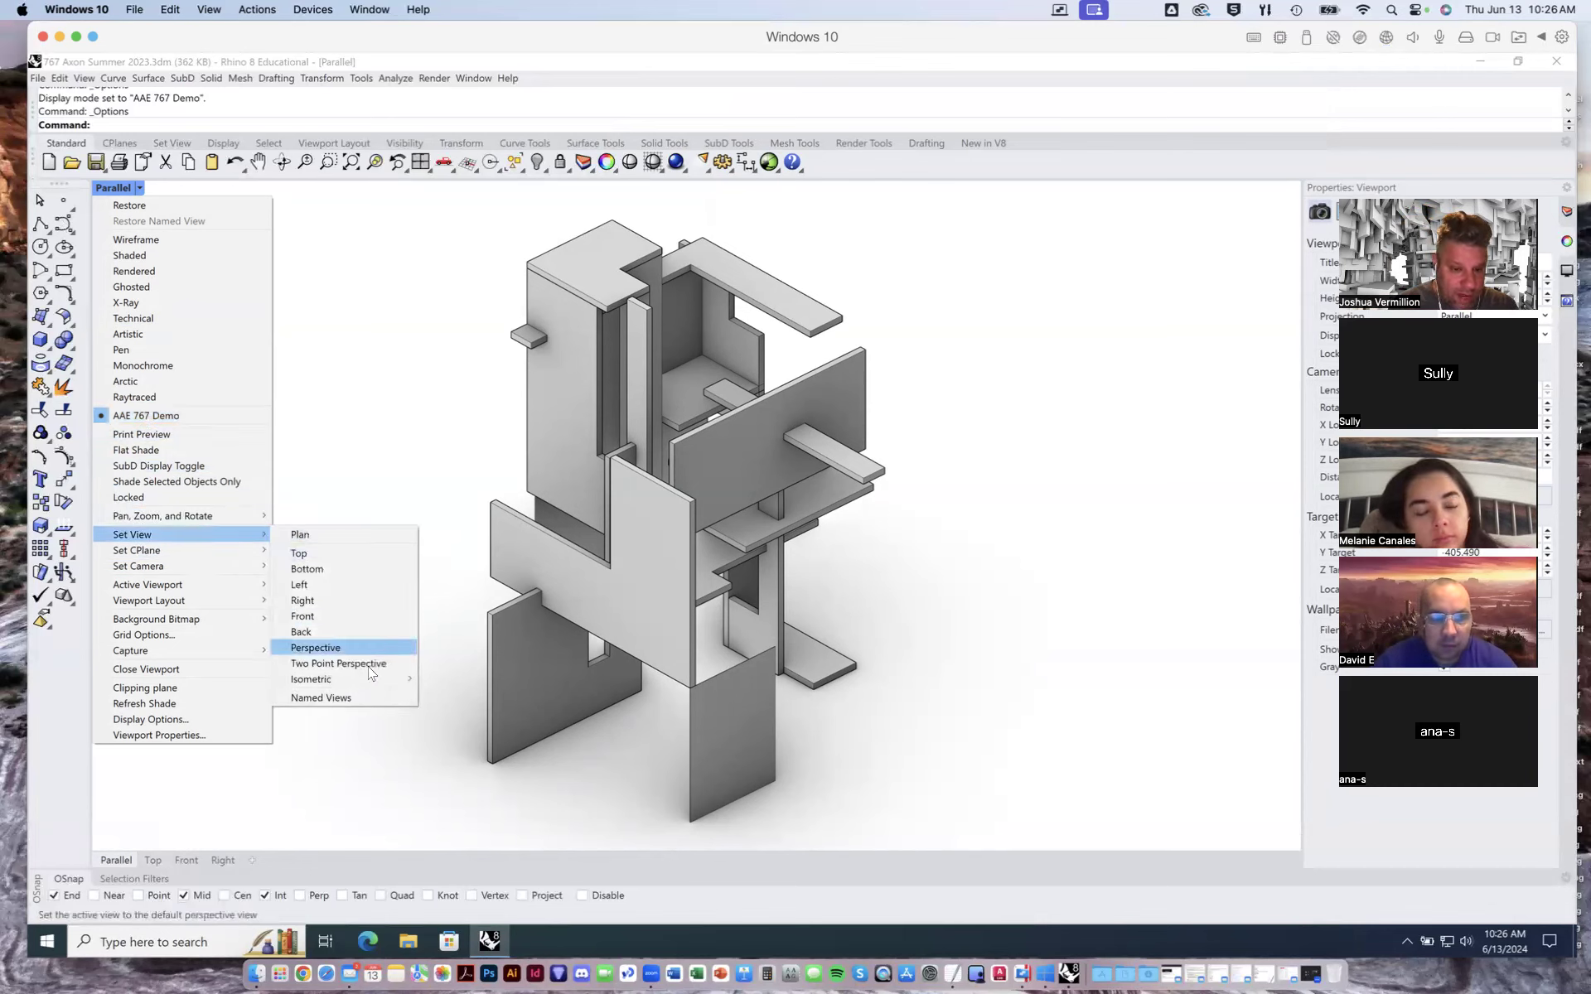
mouse_move(378, 684)
click(435, 680)
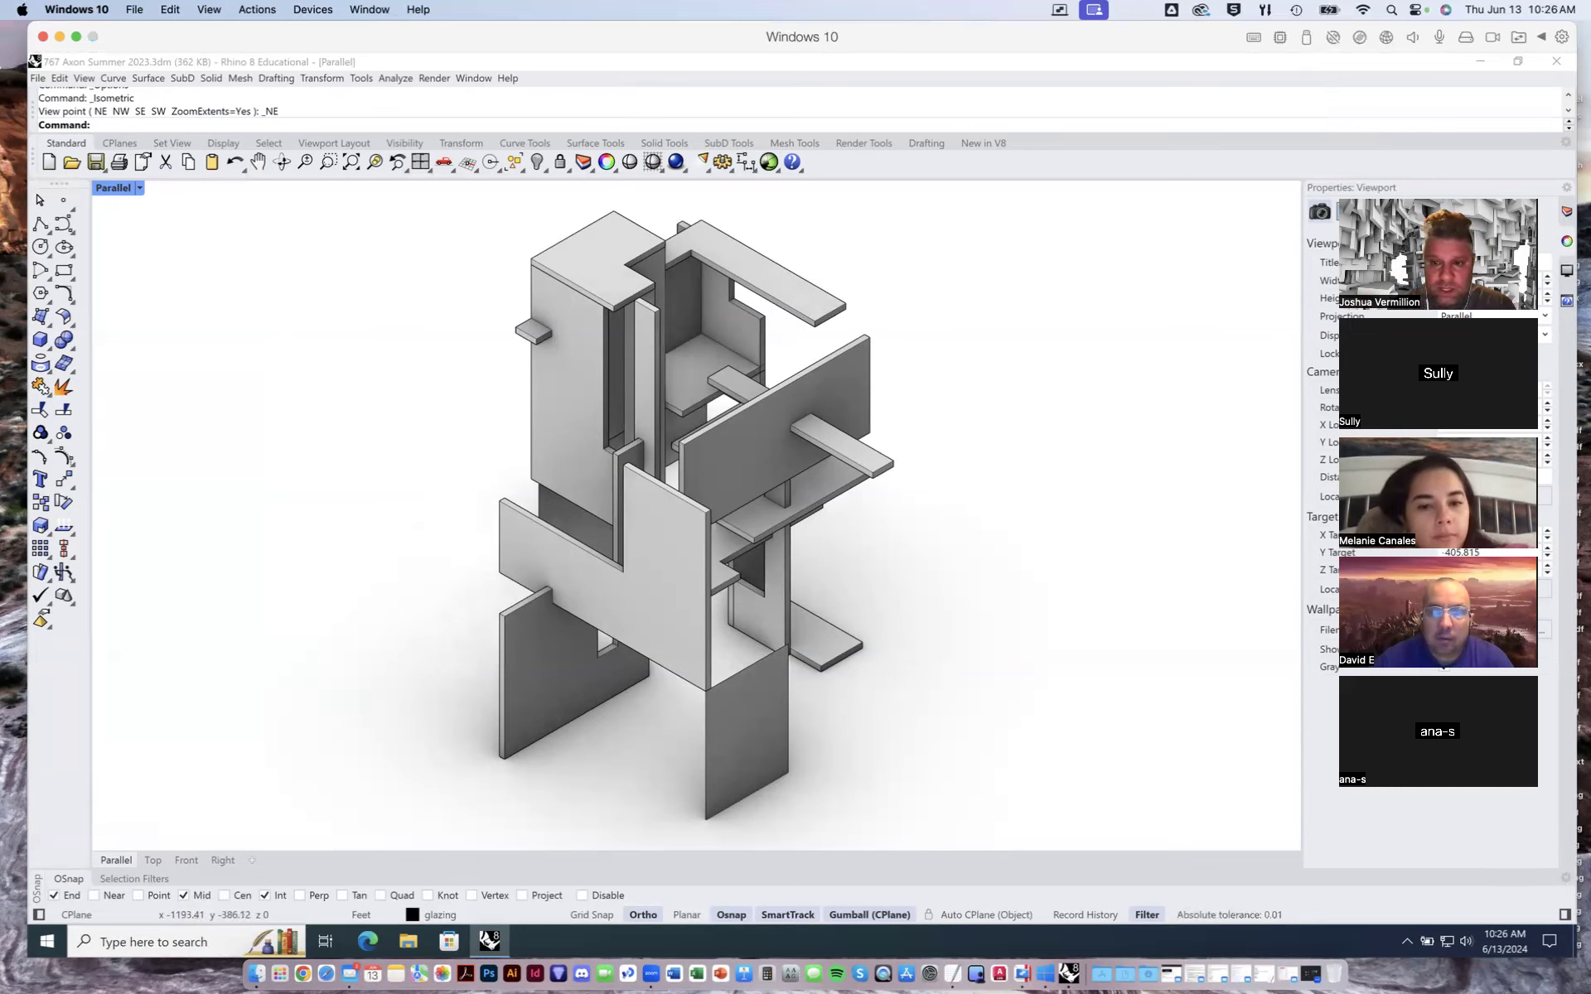
drag(1424, 195, 1464, 221)
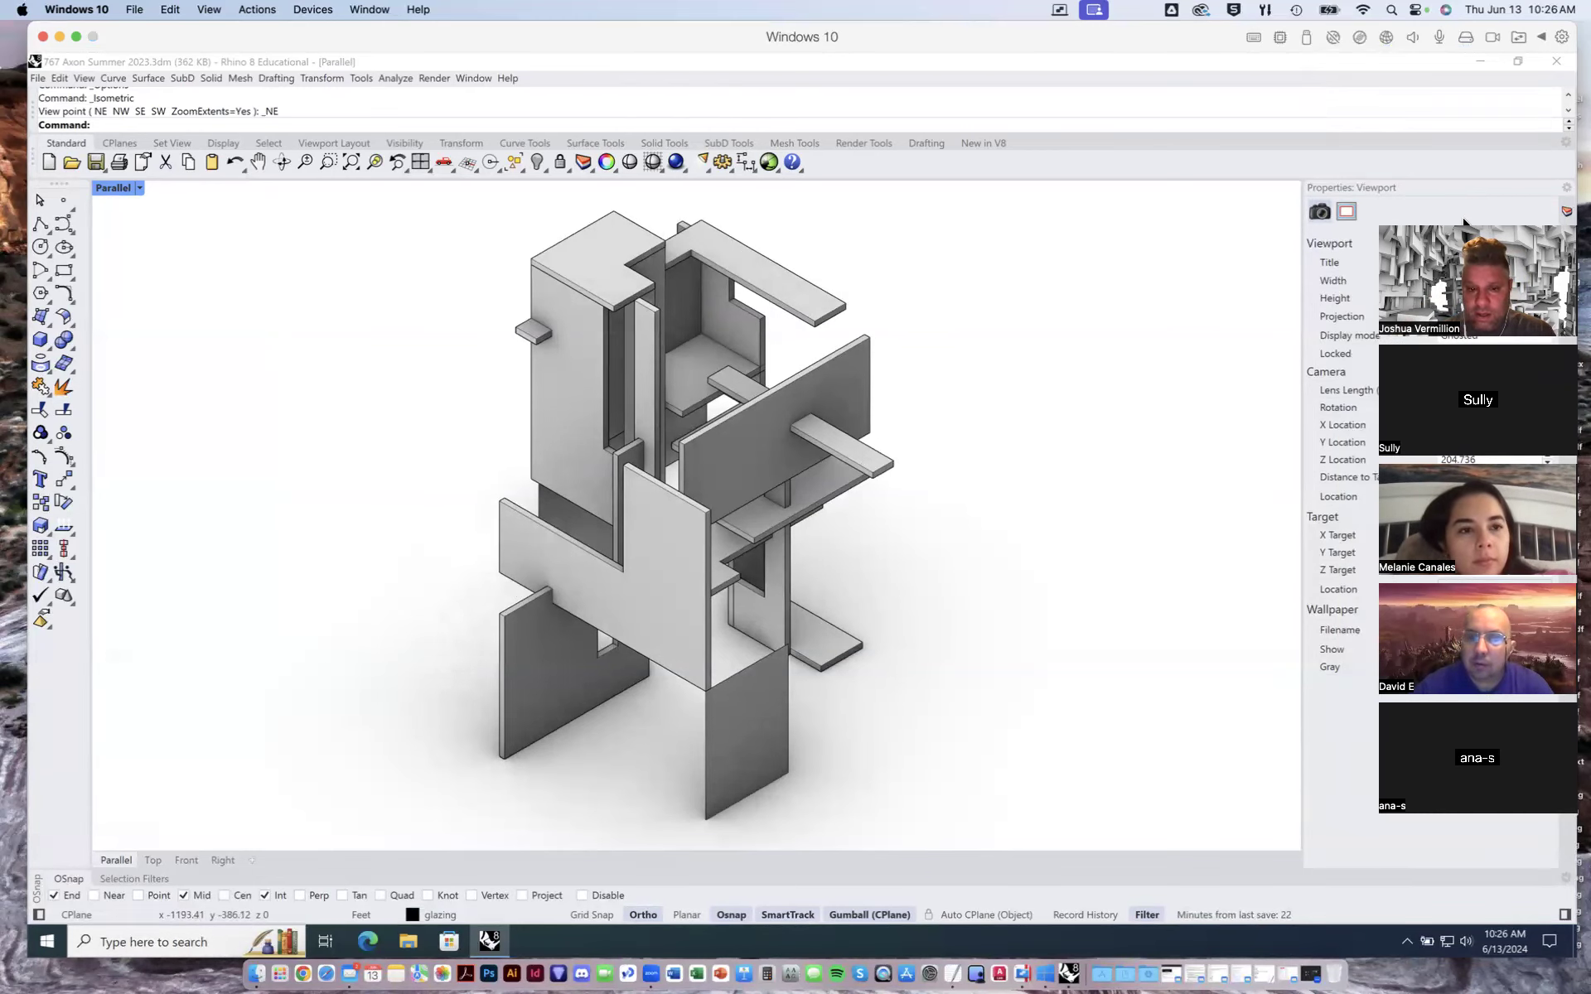
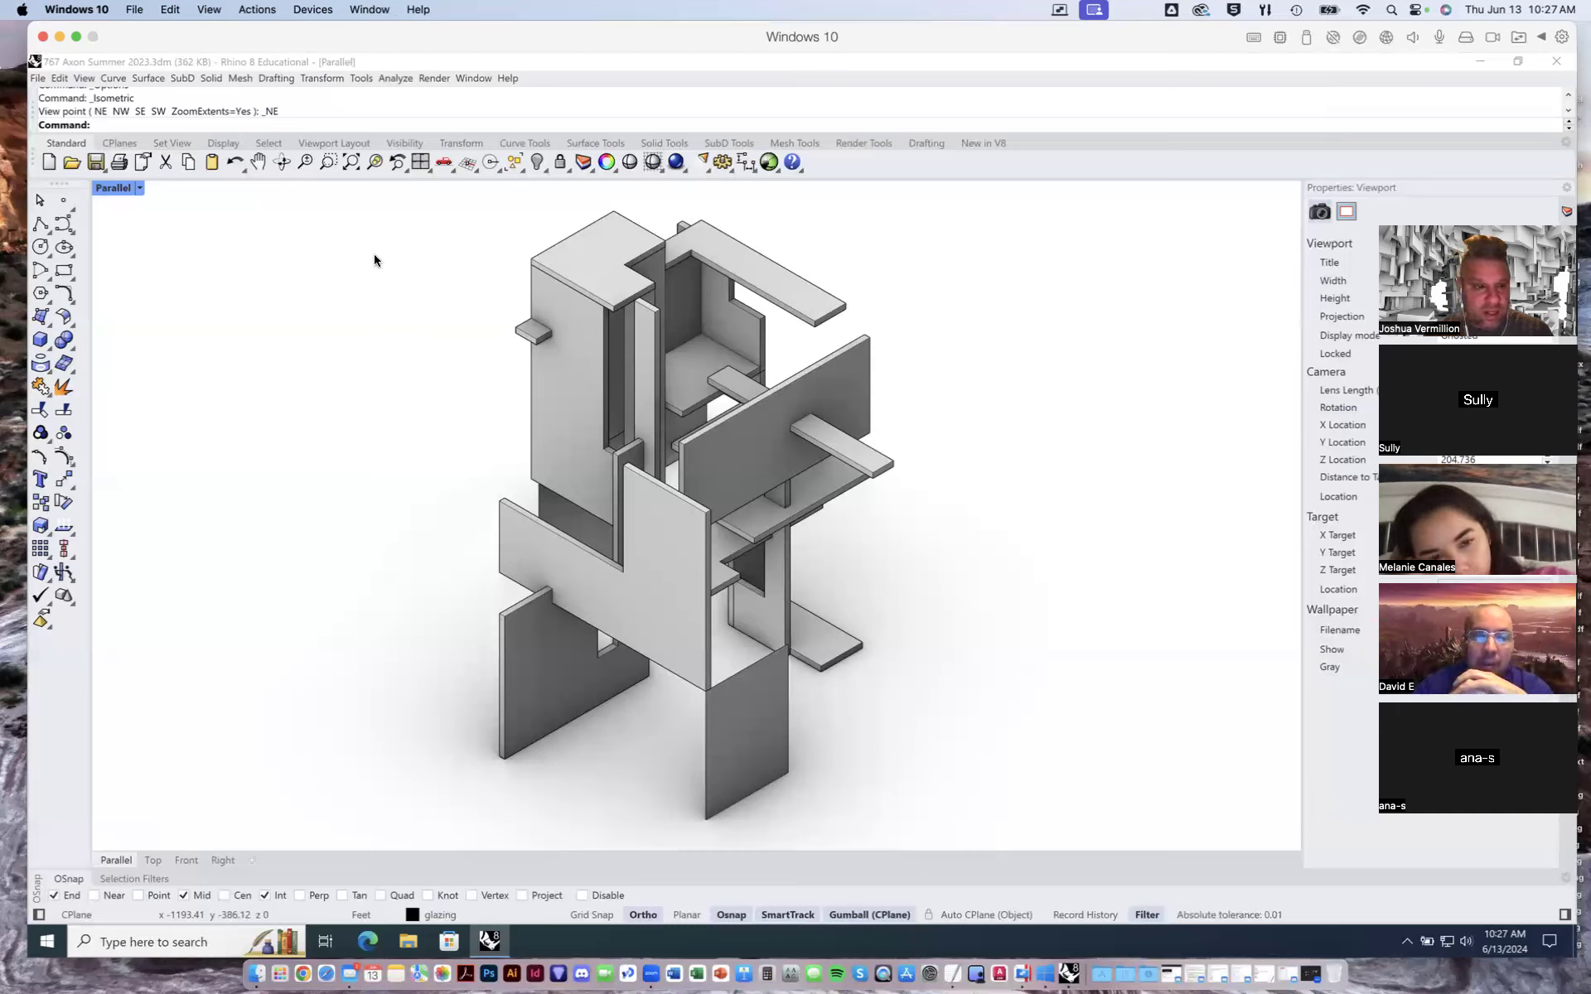
- Review the grid and general display settings of the AAE 767 Demo display mode in Rhino Options
click(139, 189)
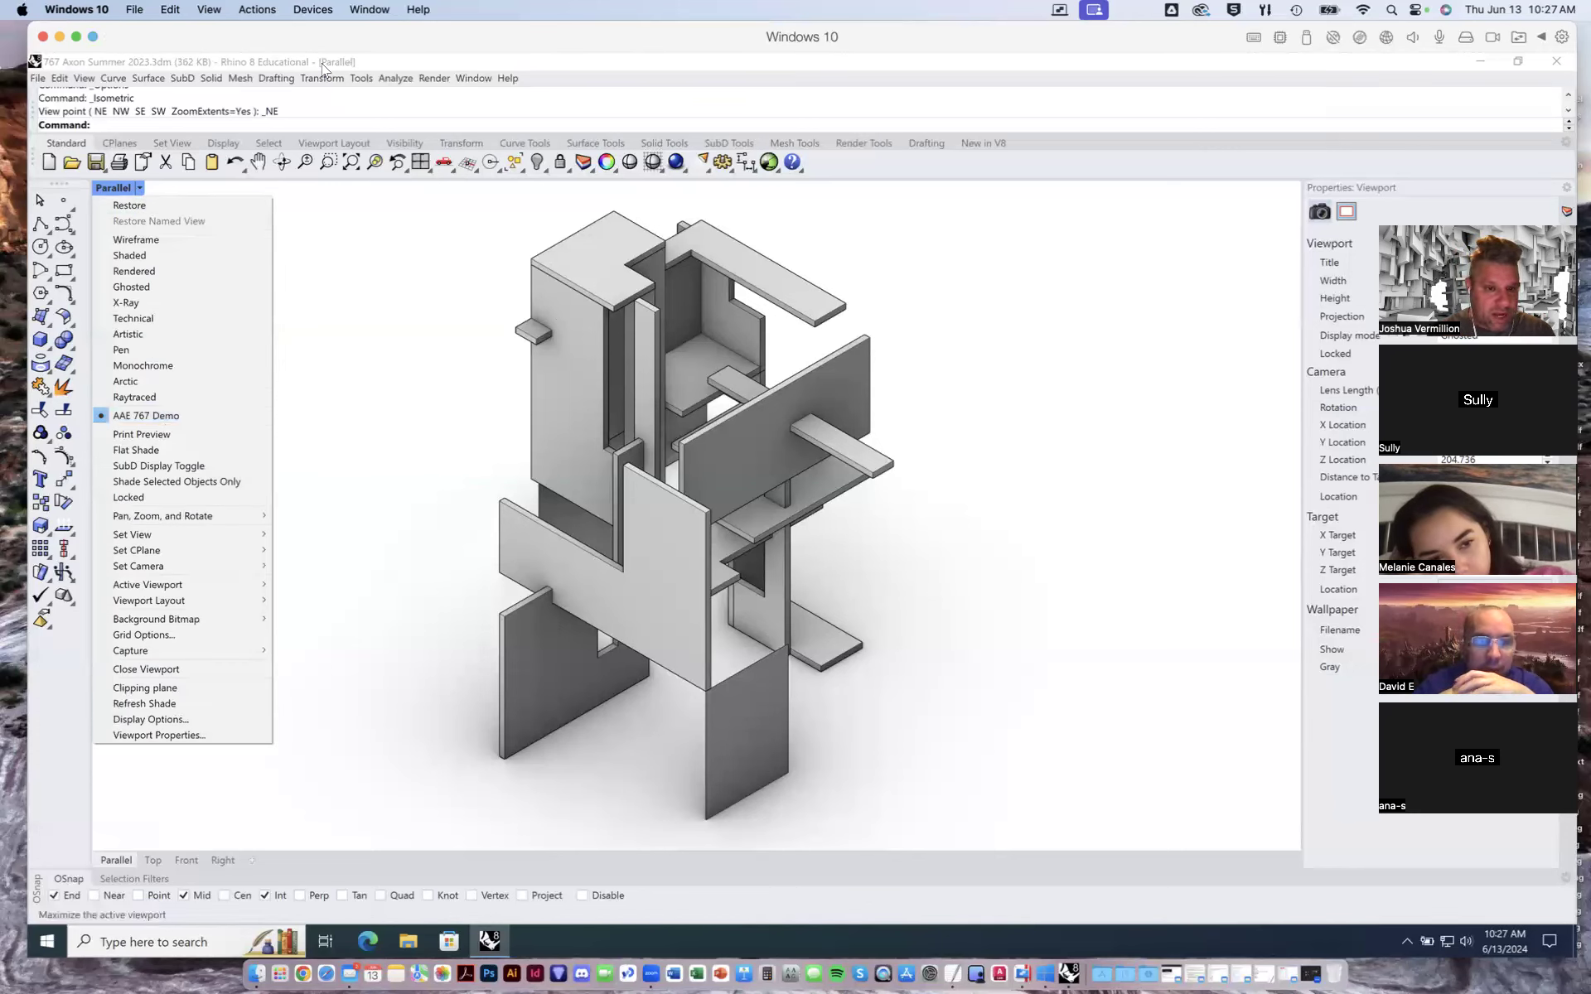
click(361, 79)
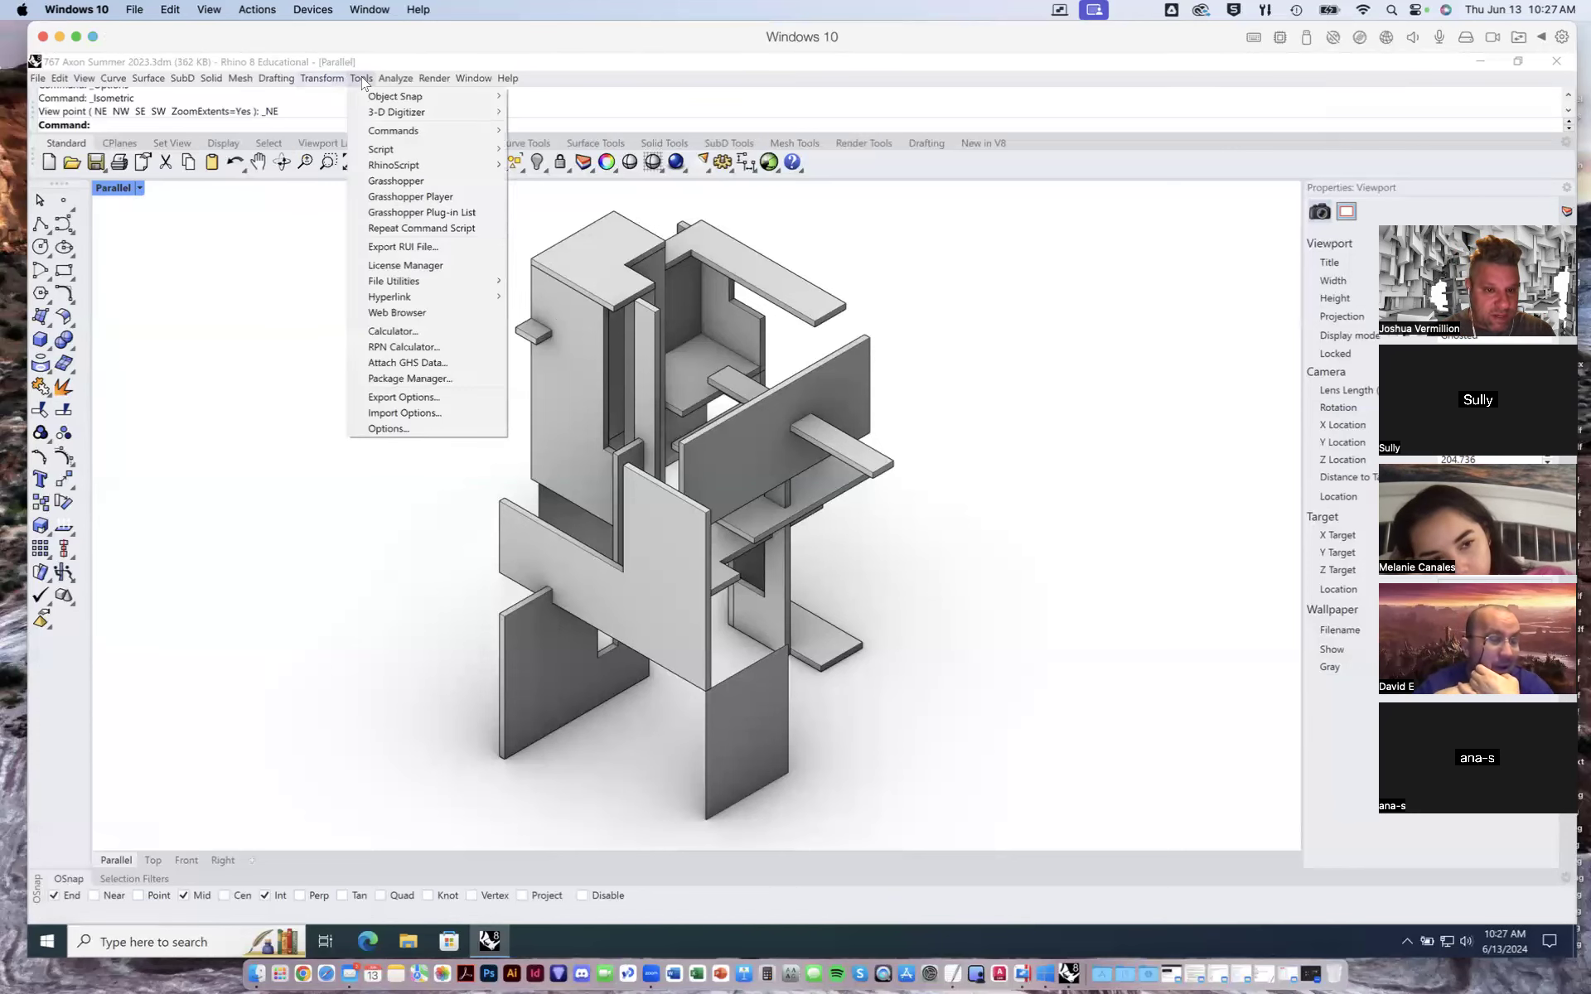
click(389, 429)
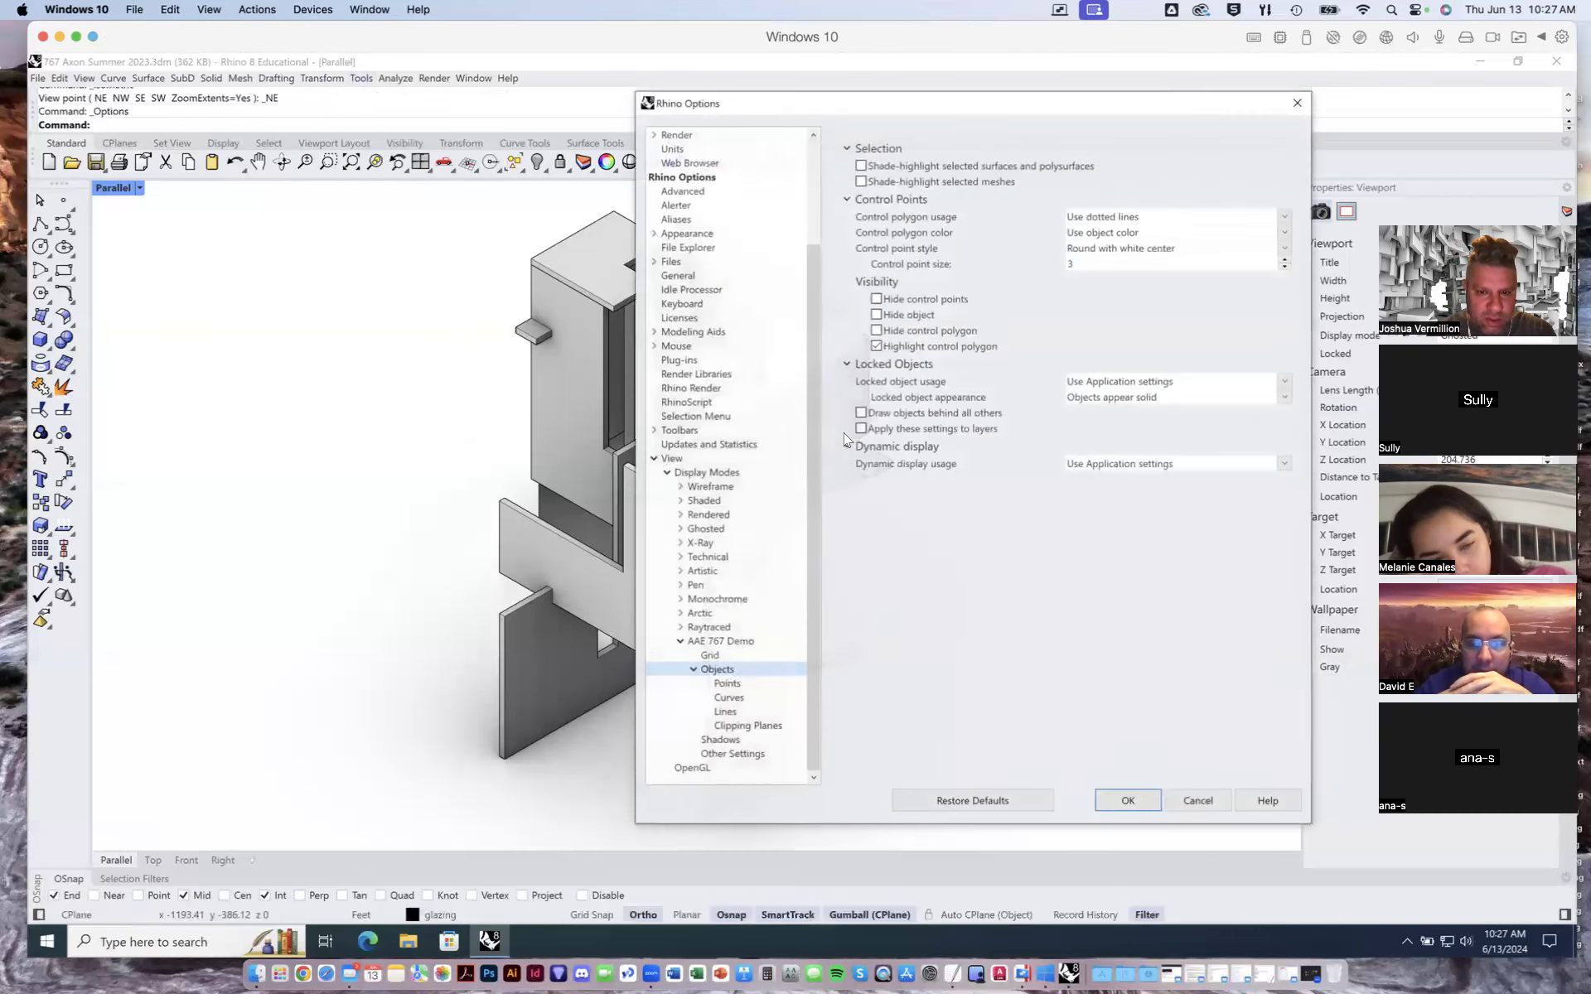
click(715, 658)
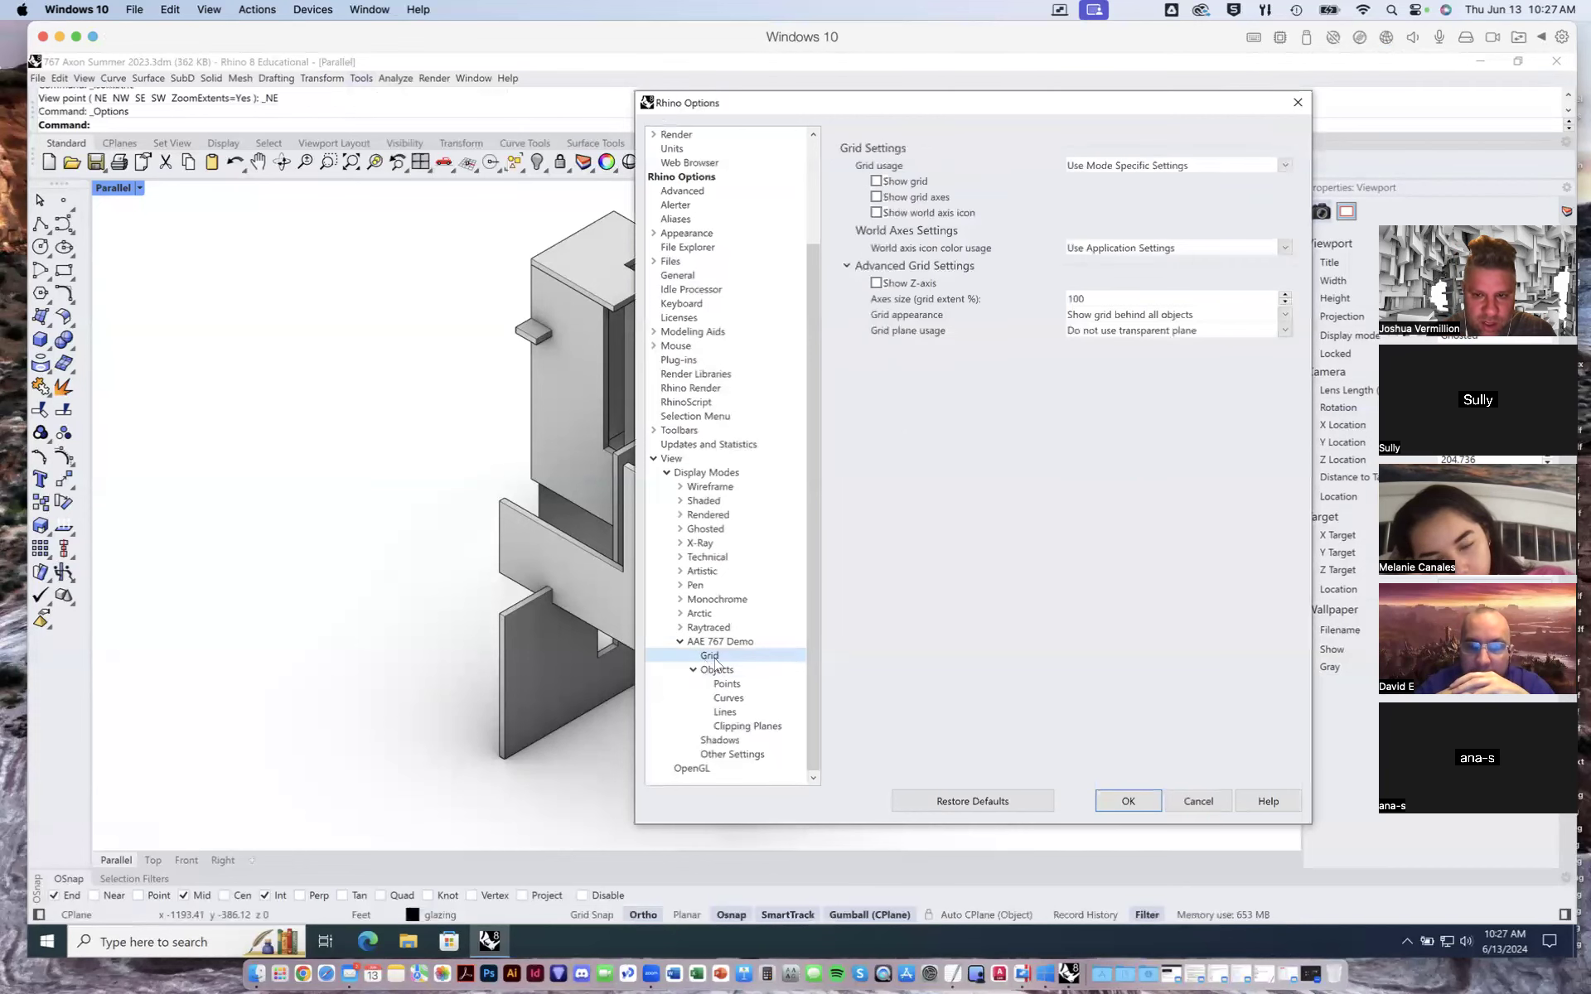
click(720, 642)
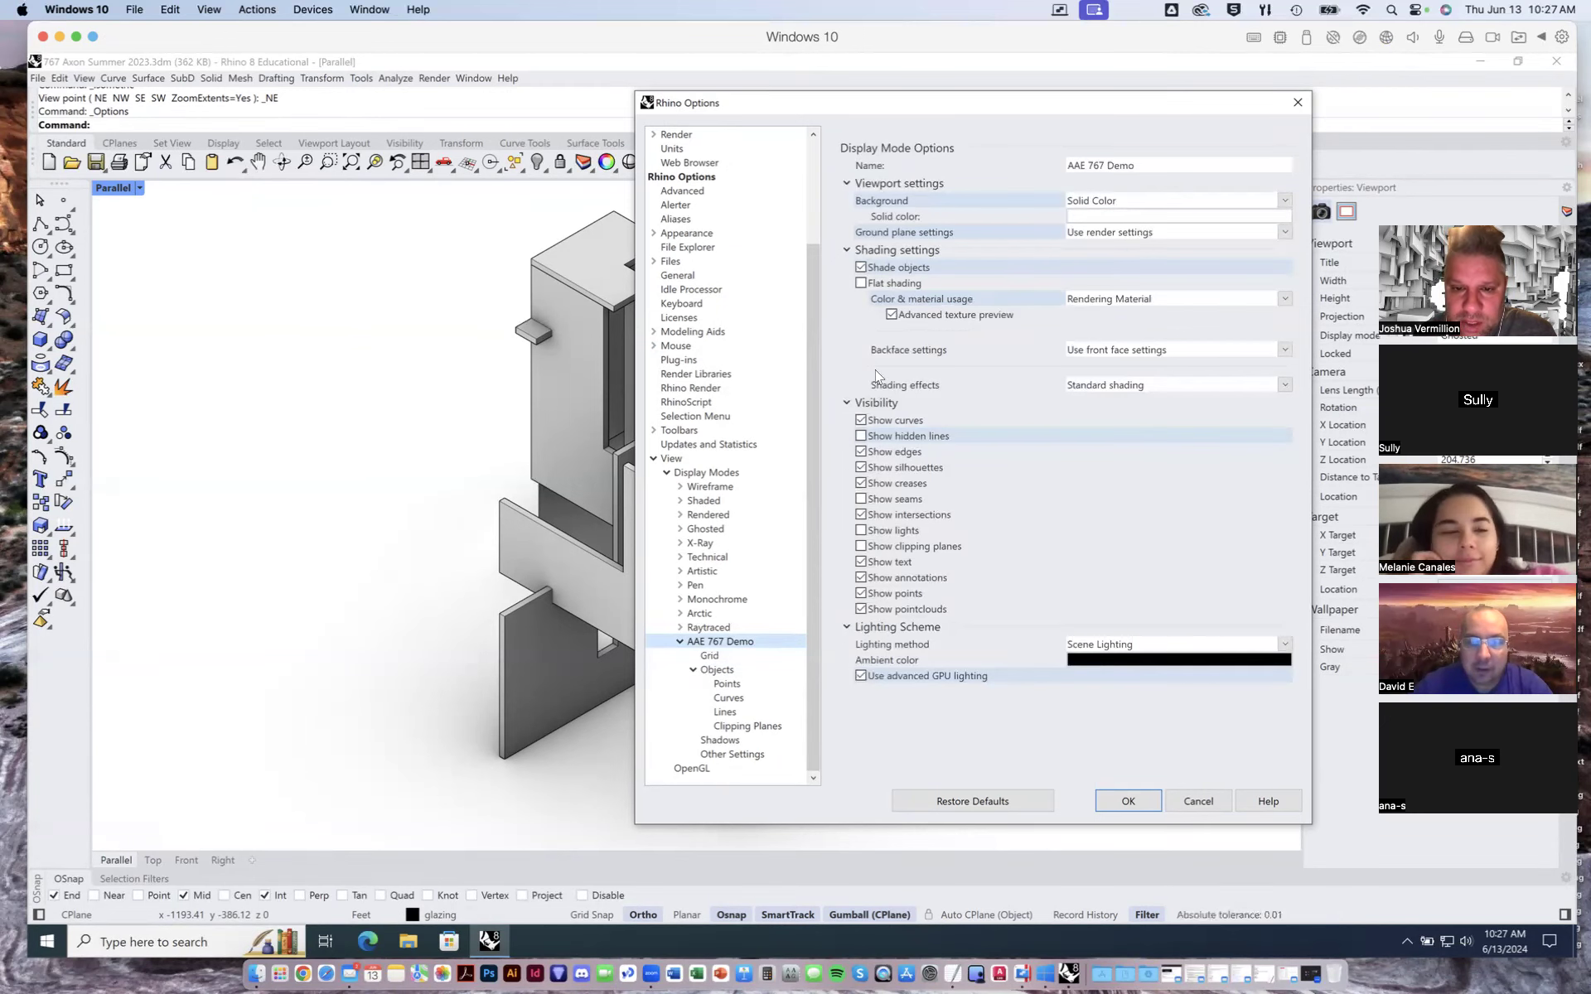
click(1139, 801)
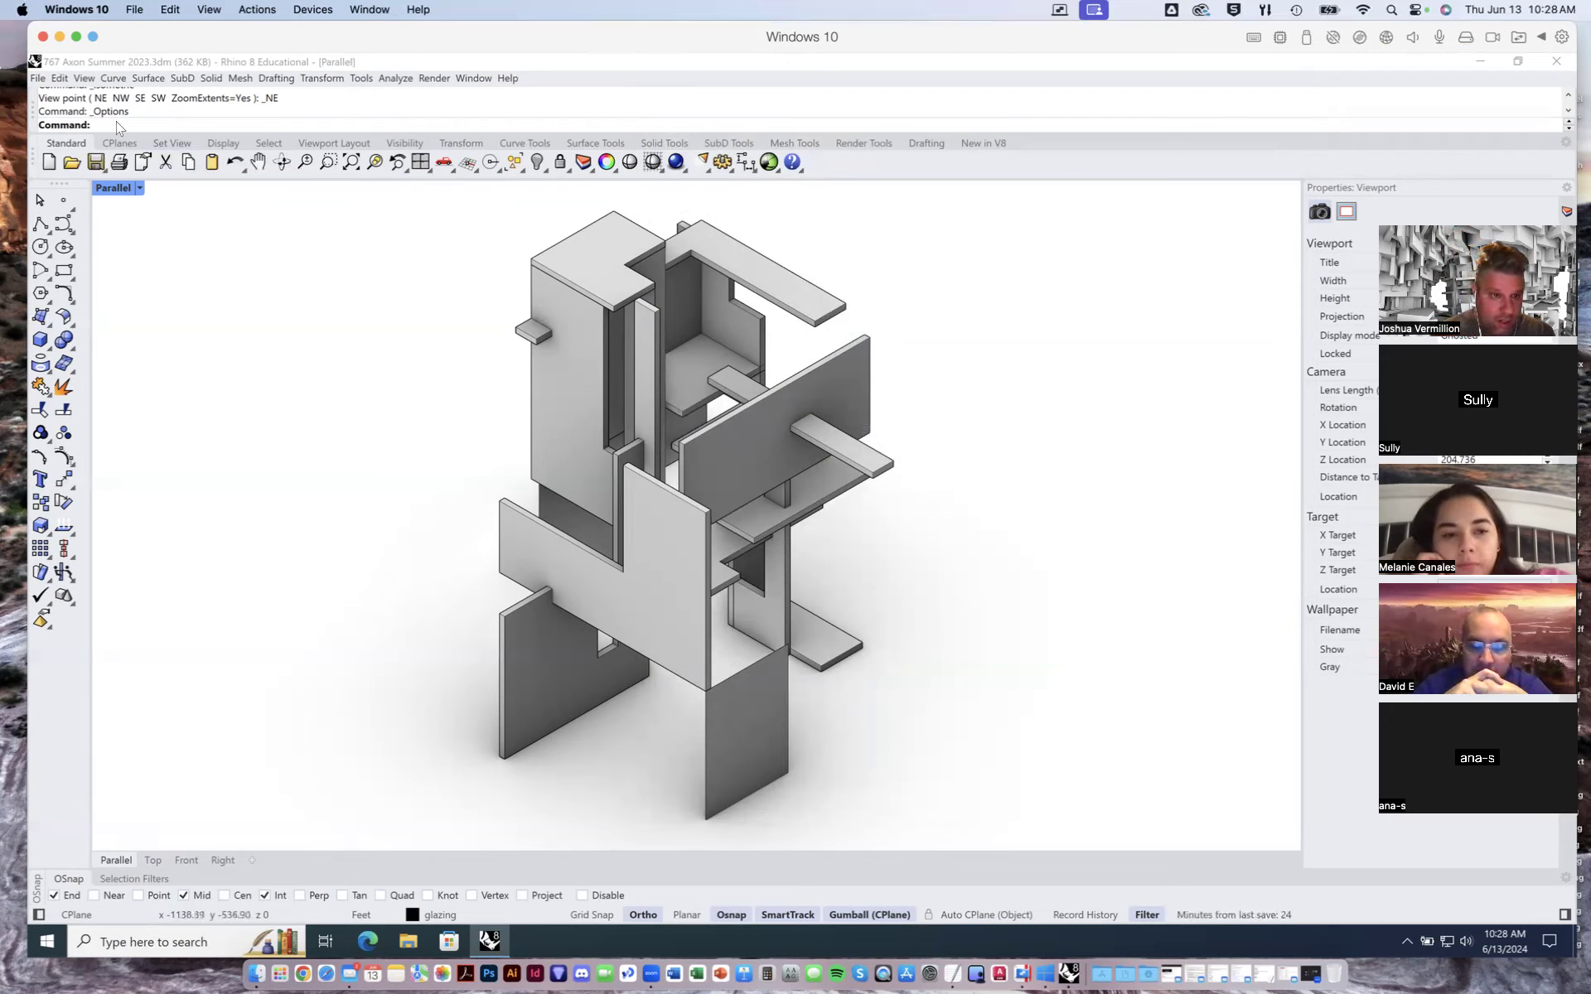
- Frame the model and start a view capture to file with a transparent background at Viewport resolution
click(83, 78)
key(Escape)
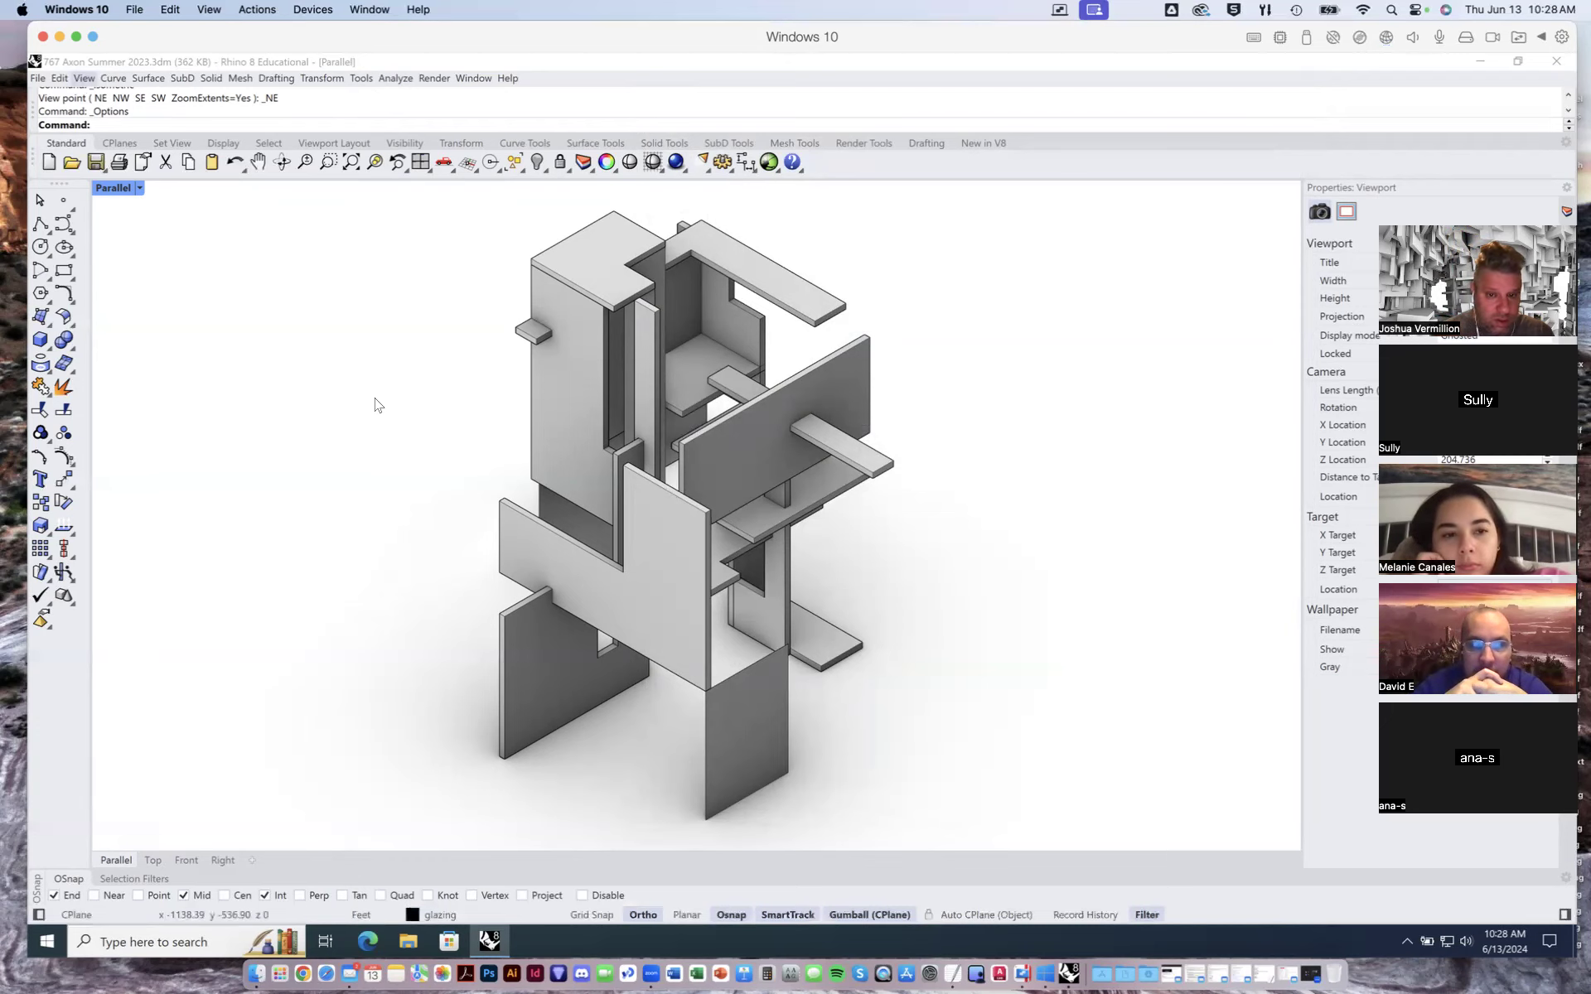
scroll(673, 522, down, 2)
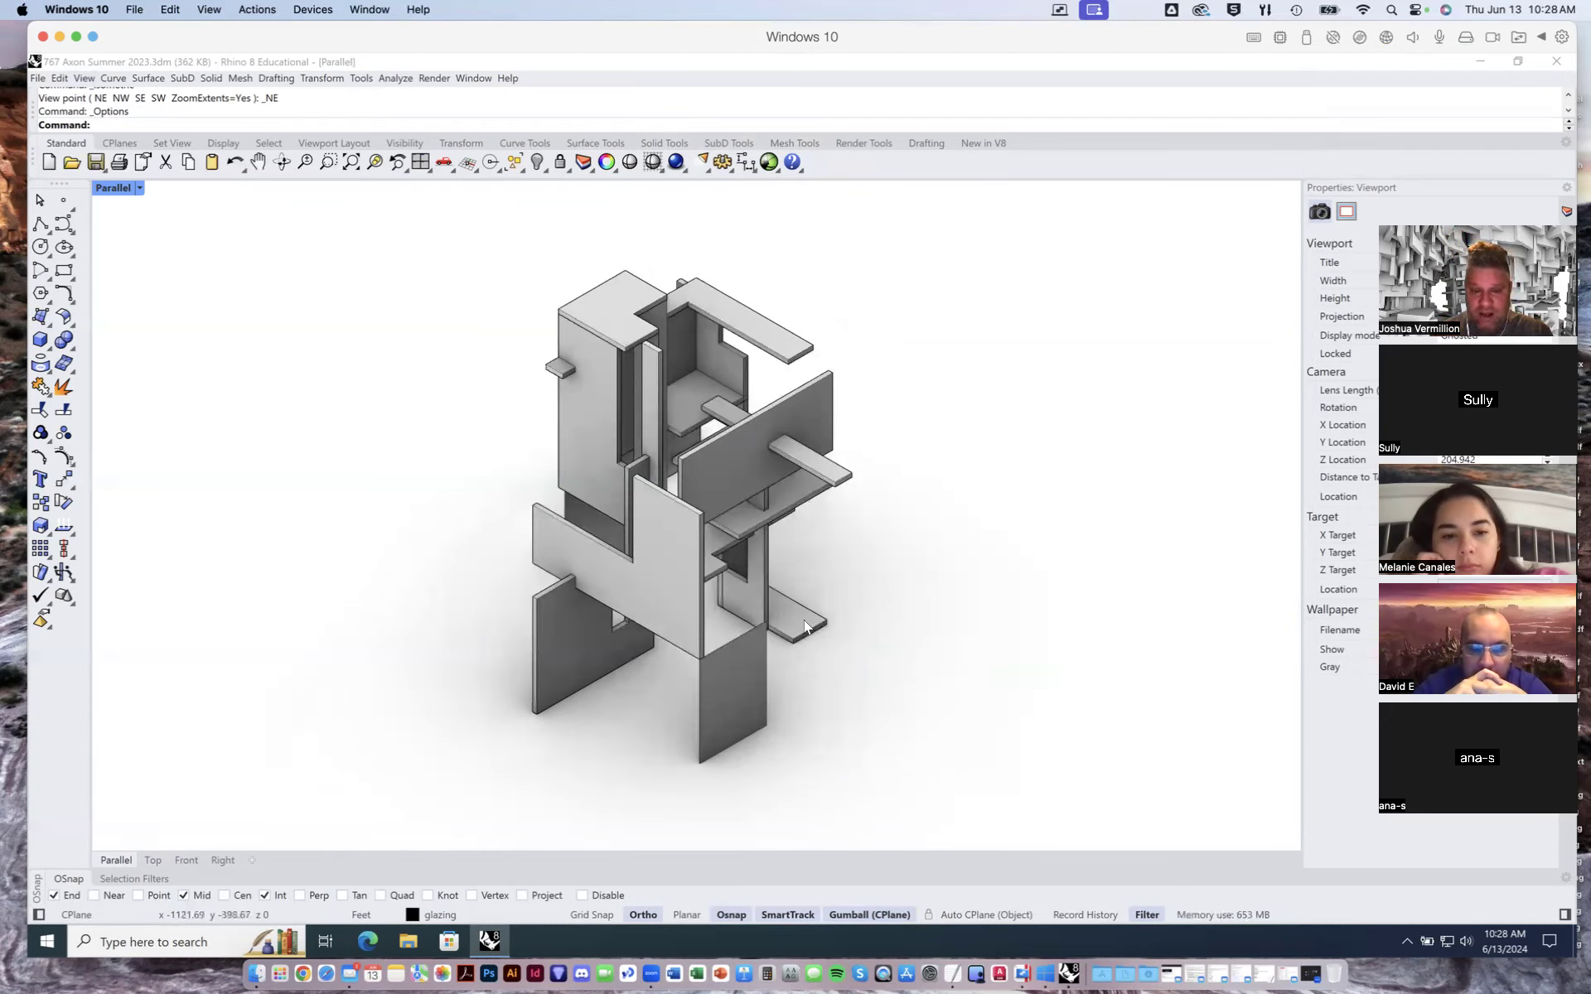
right_drag(838, 577, 860, 540)
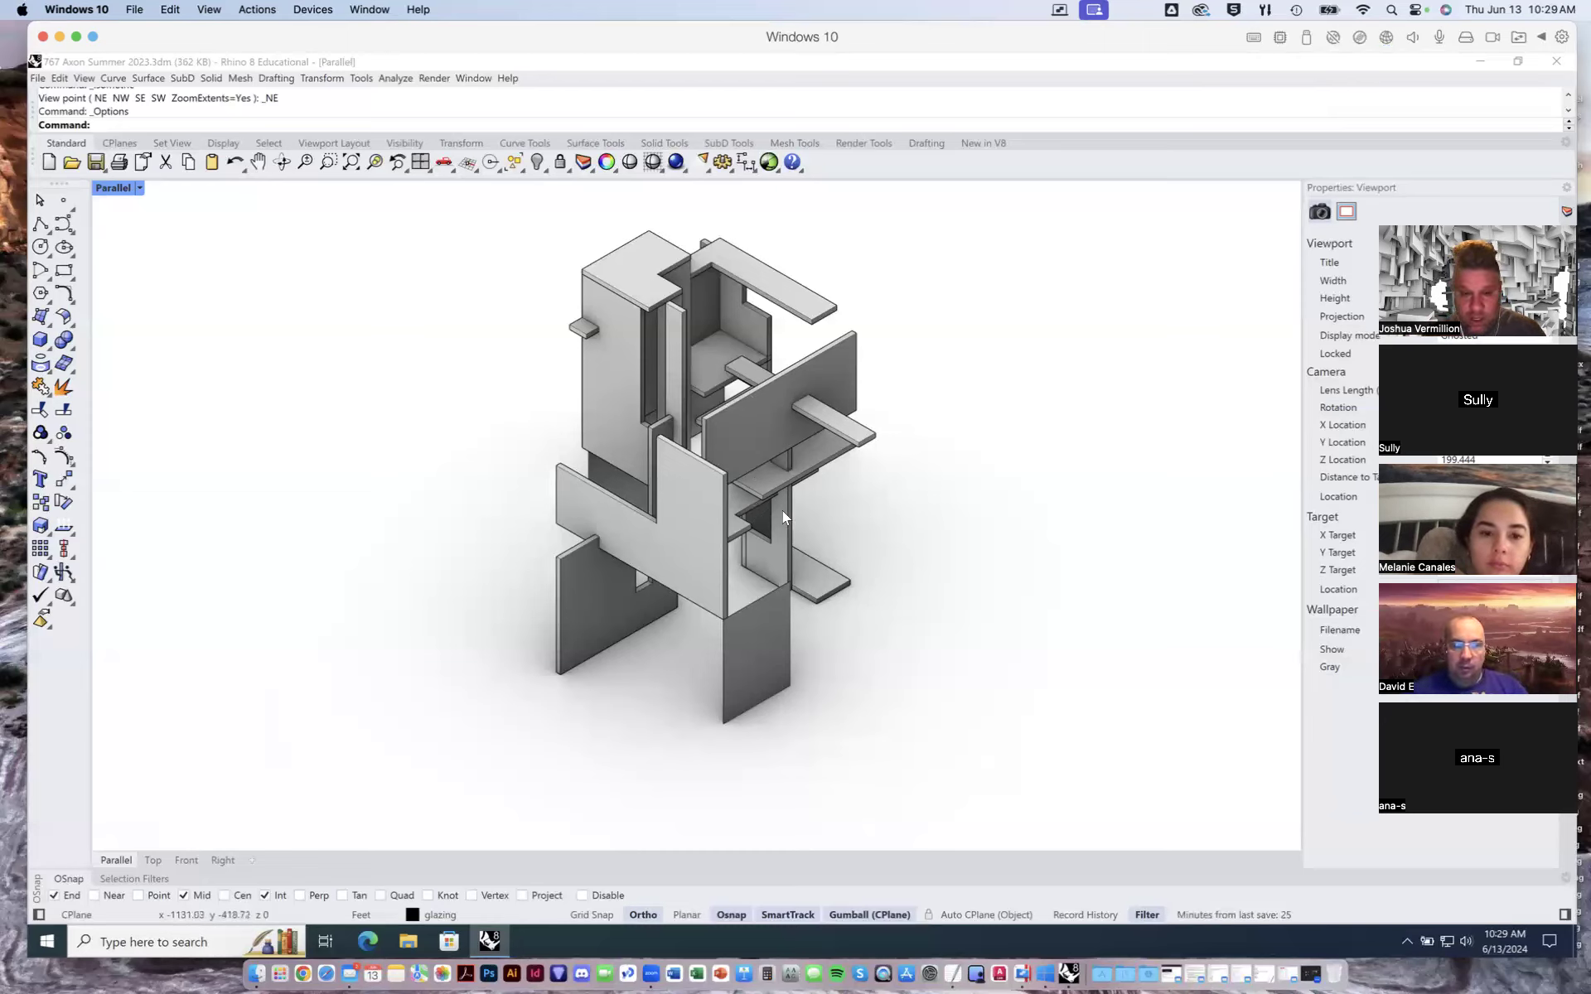
mouse_move(791, 509)
right_down()
mouse_move(793, 476)
mouse_move(797, 493)
right_up()
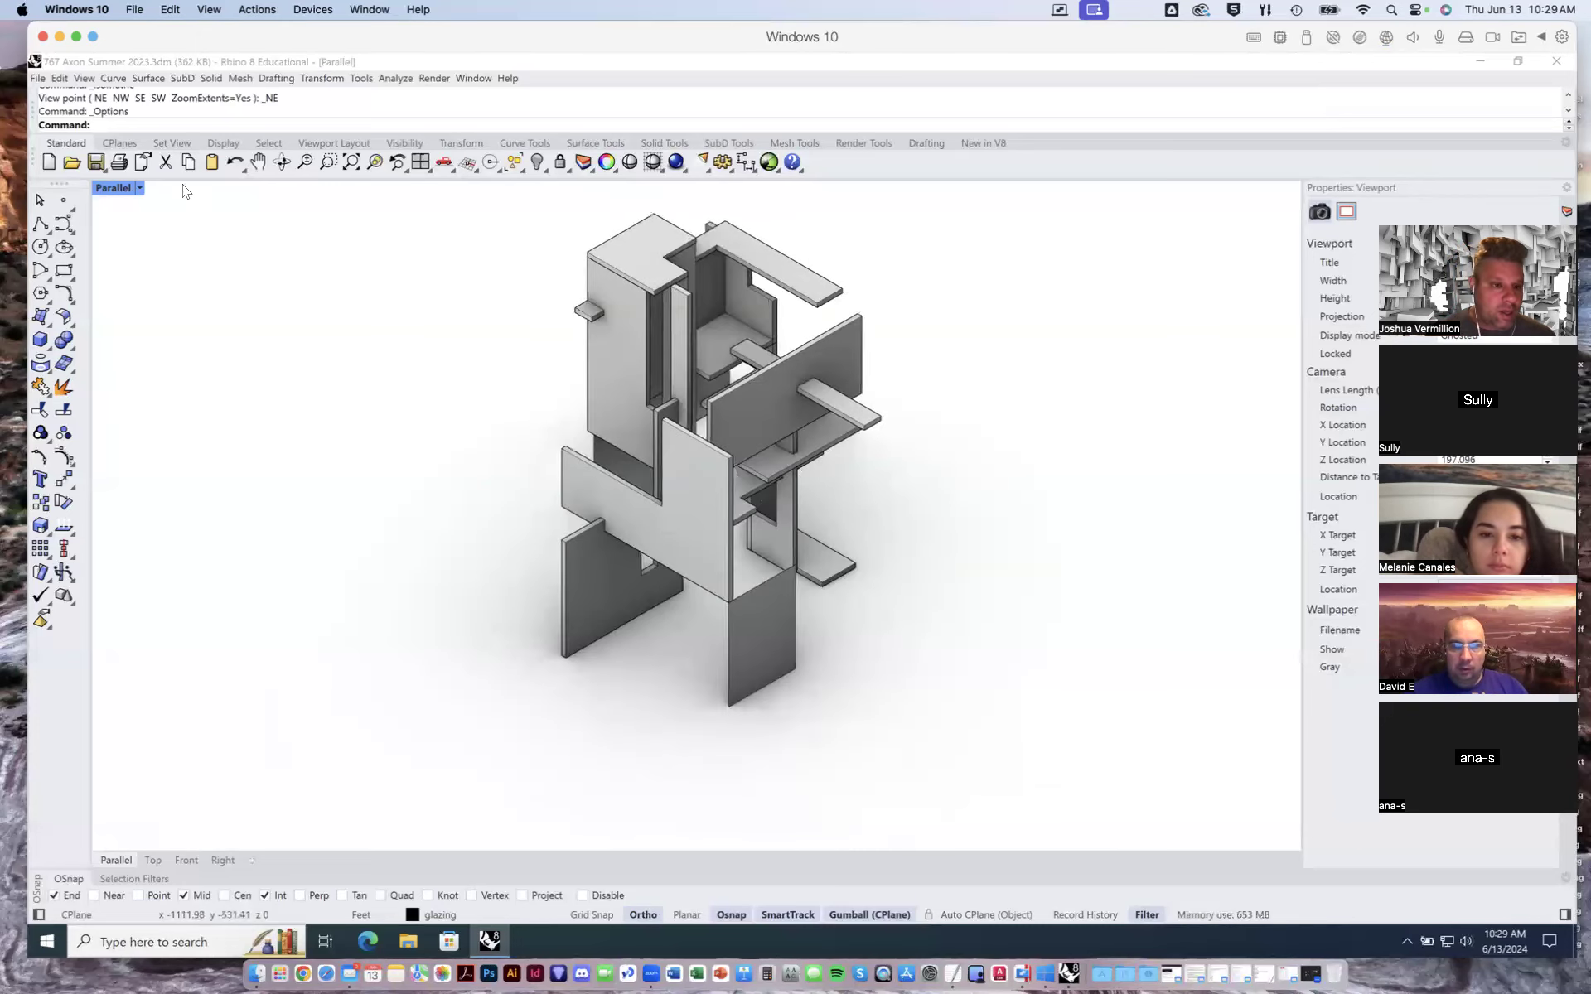
click(84, 78)
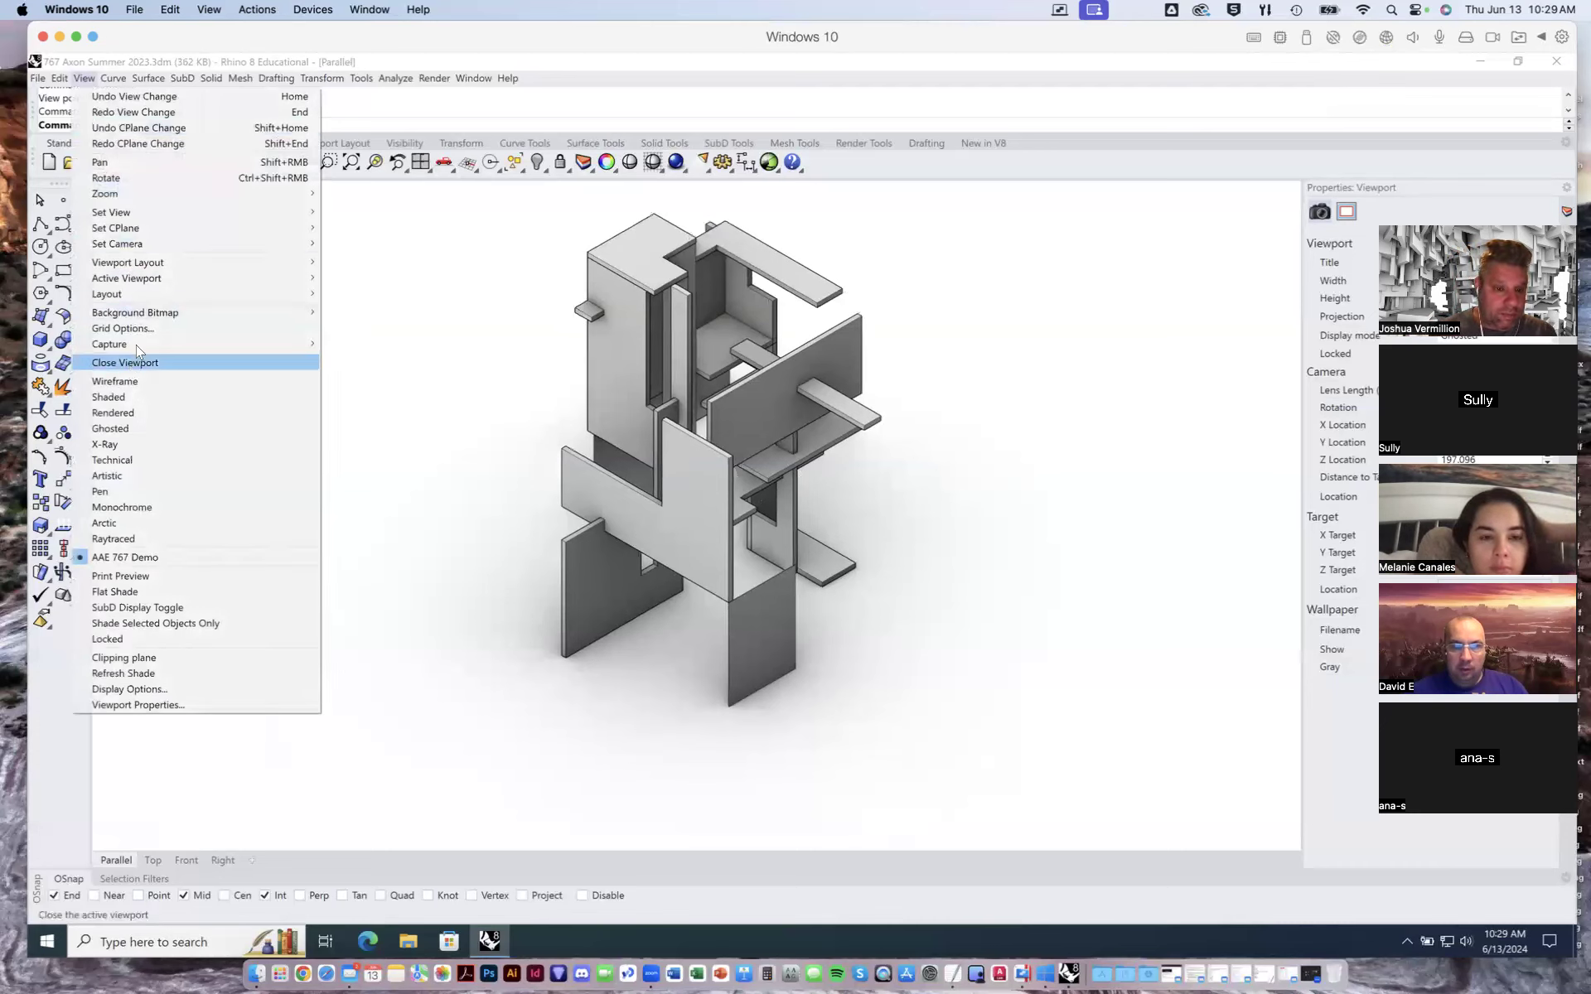
mouse_move(203, 344)
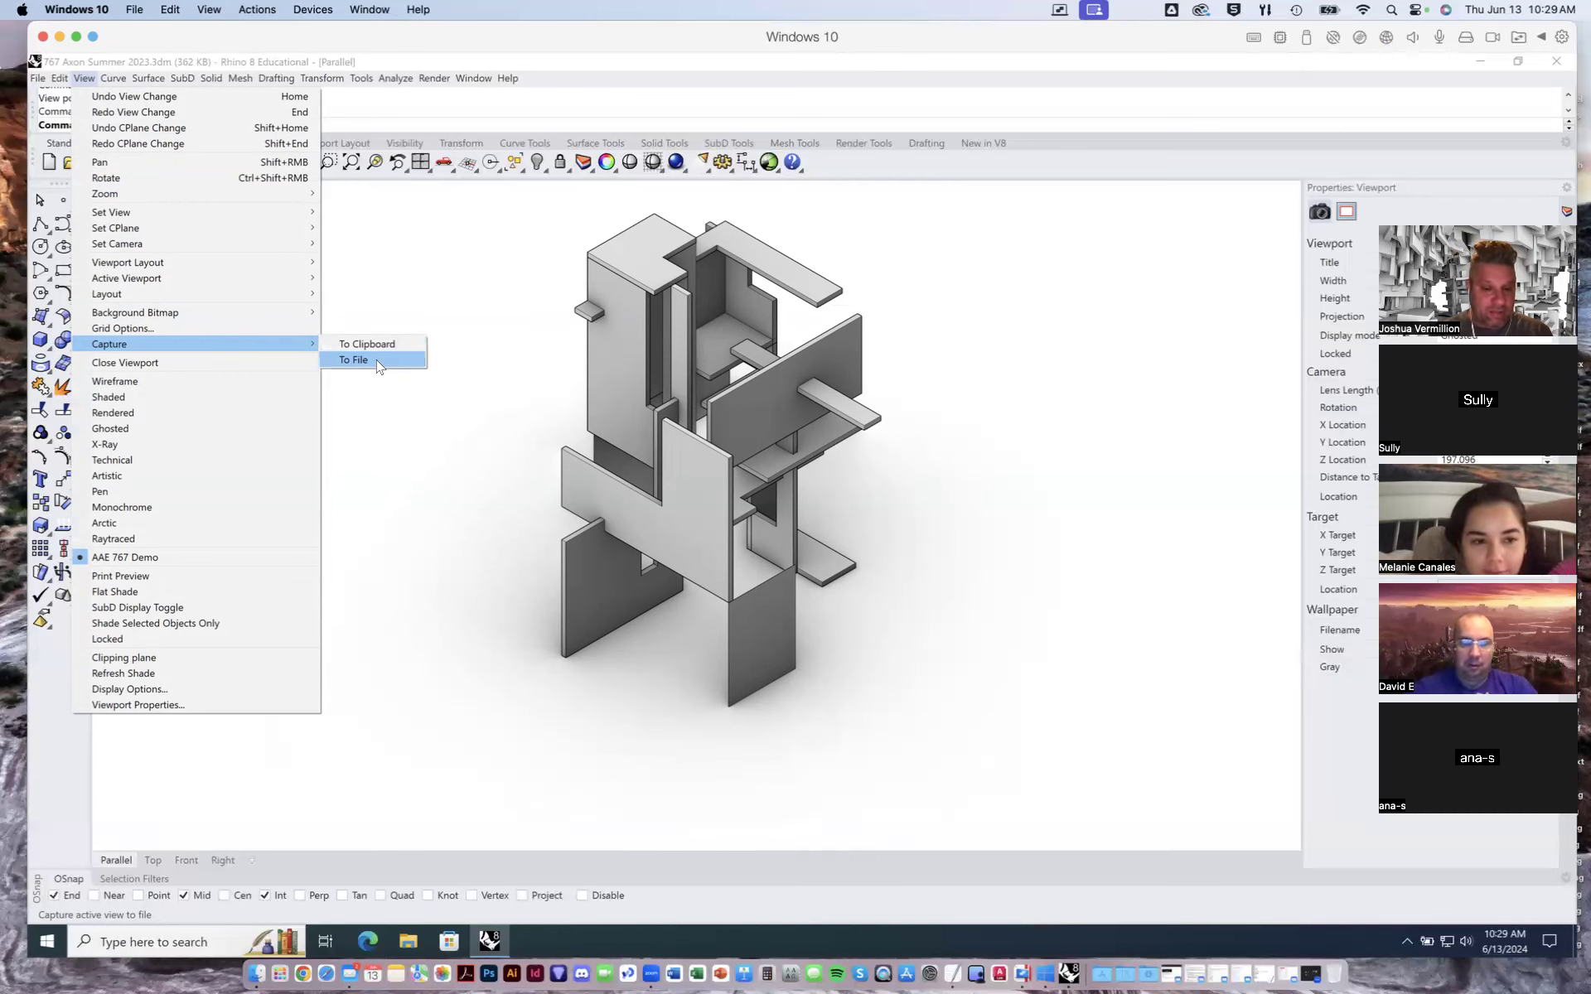
click(375, 360)
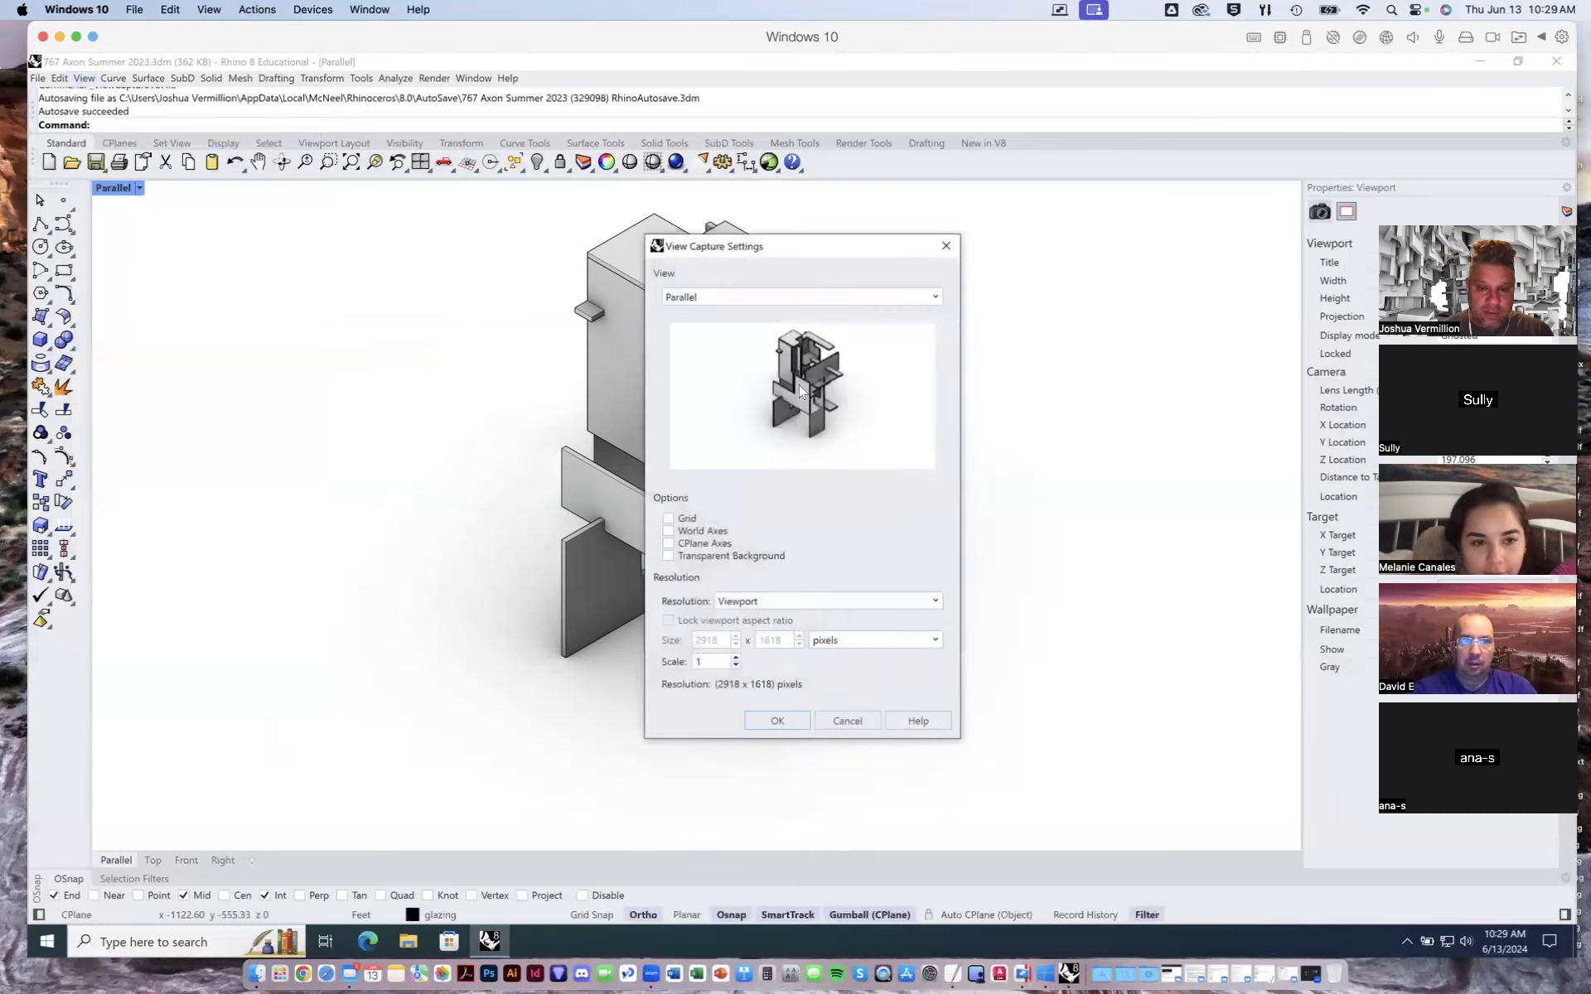
drag(839, 247, 1182, 186)
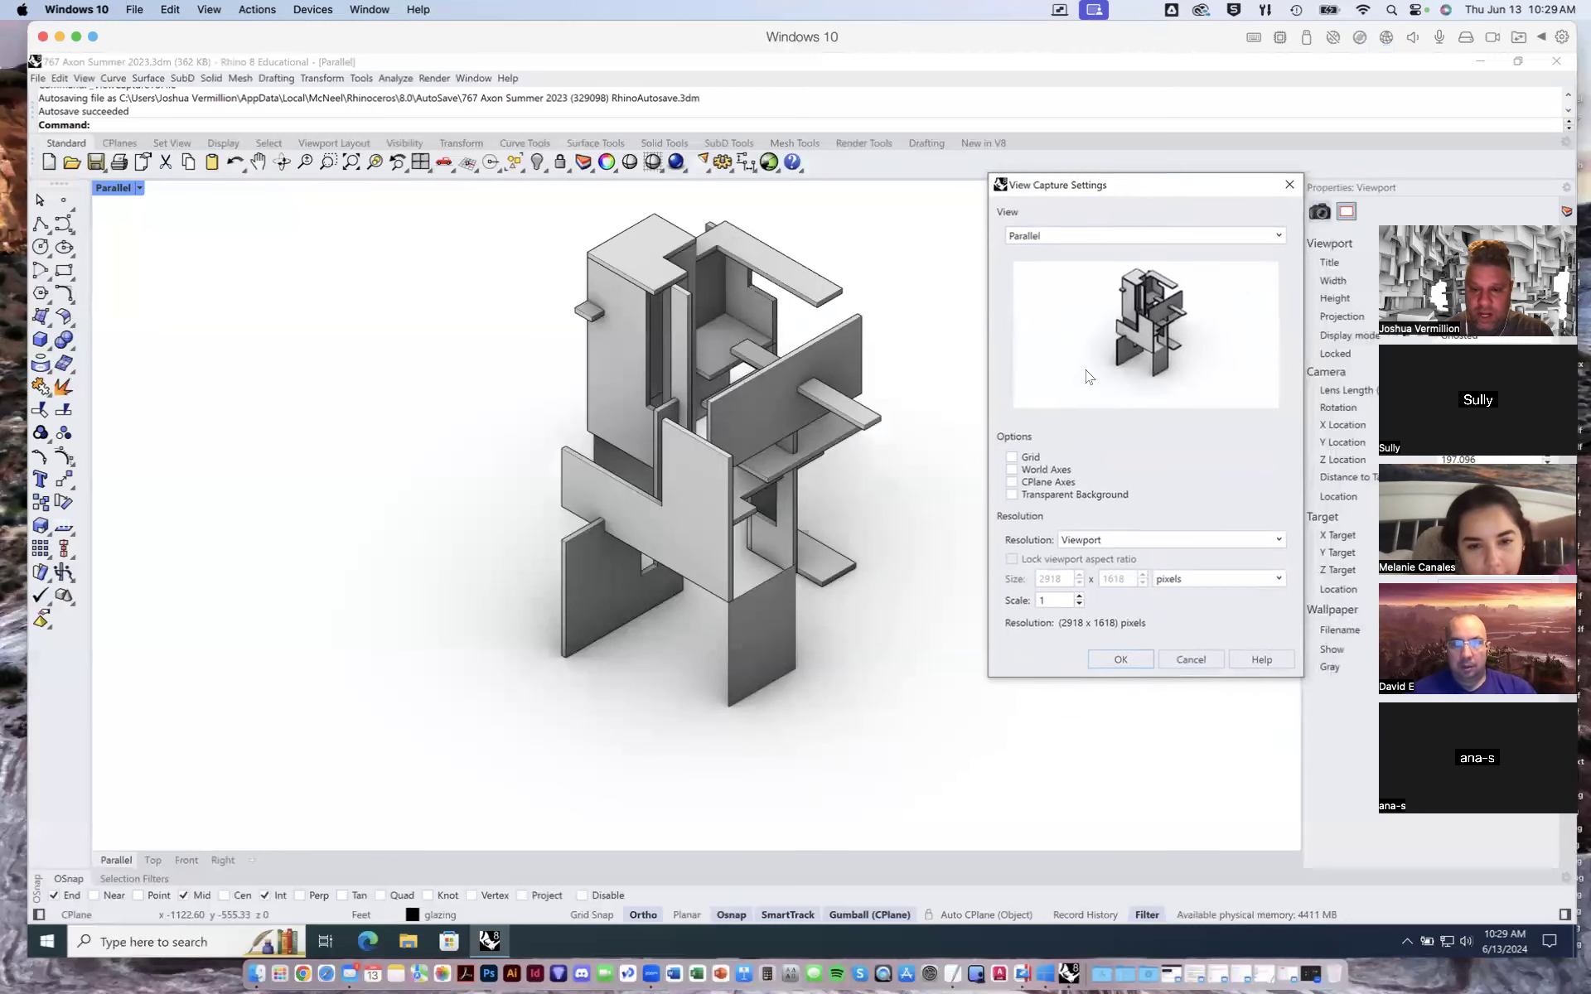
click(1012, 496)
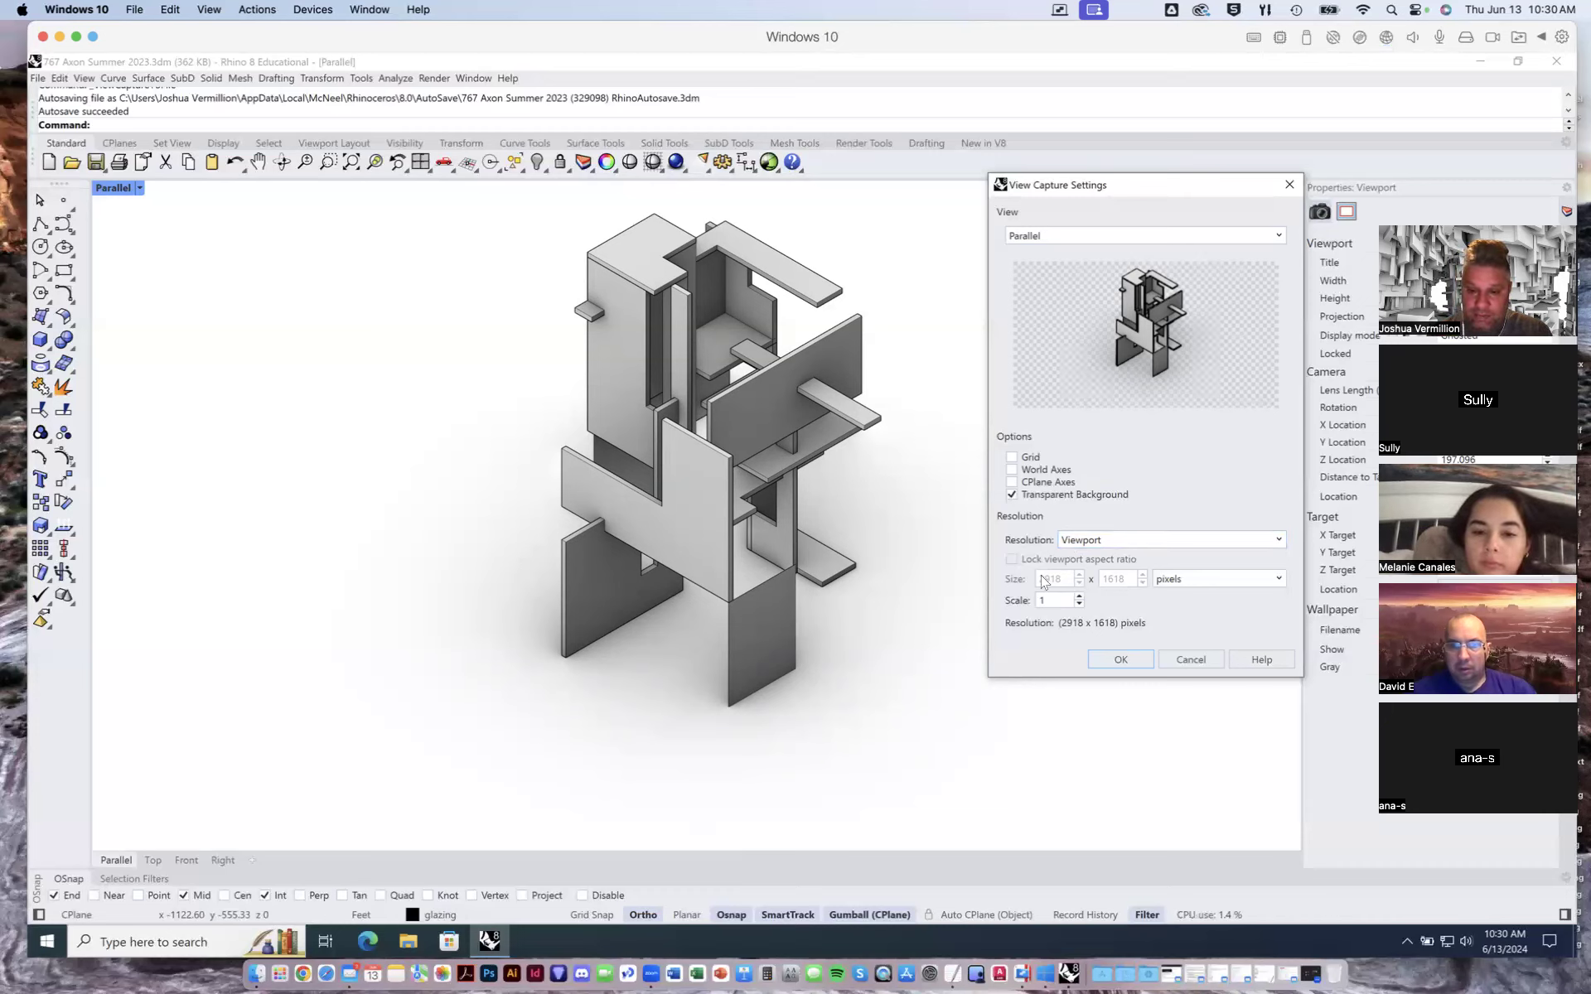
click(1277, 544)
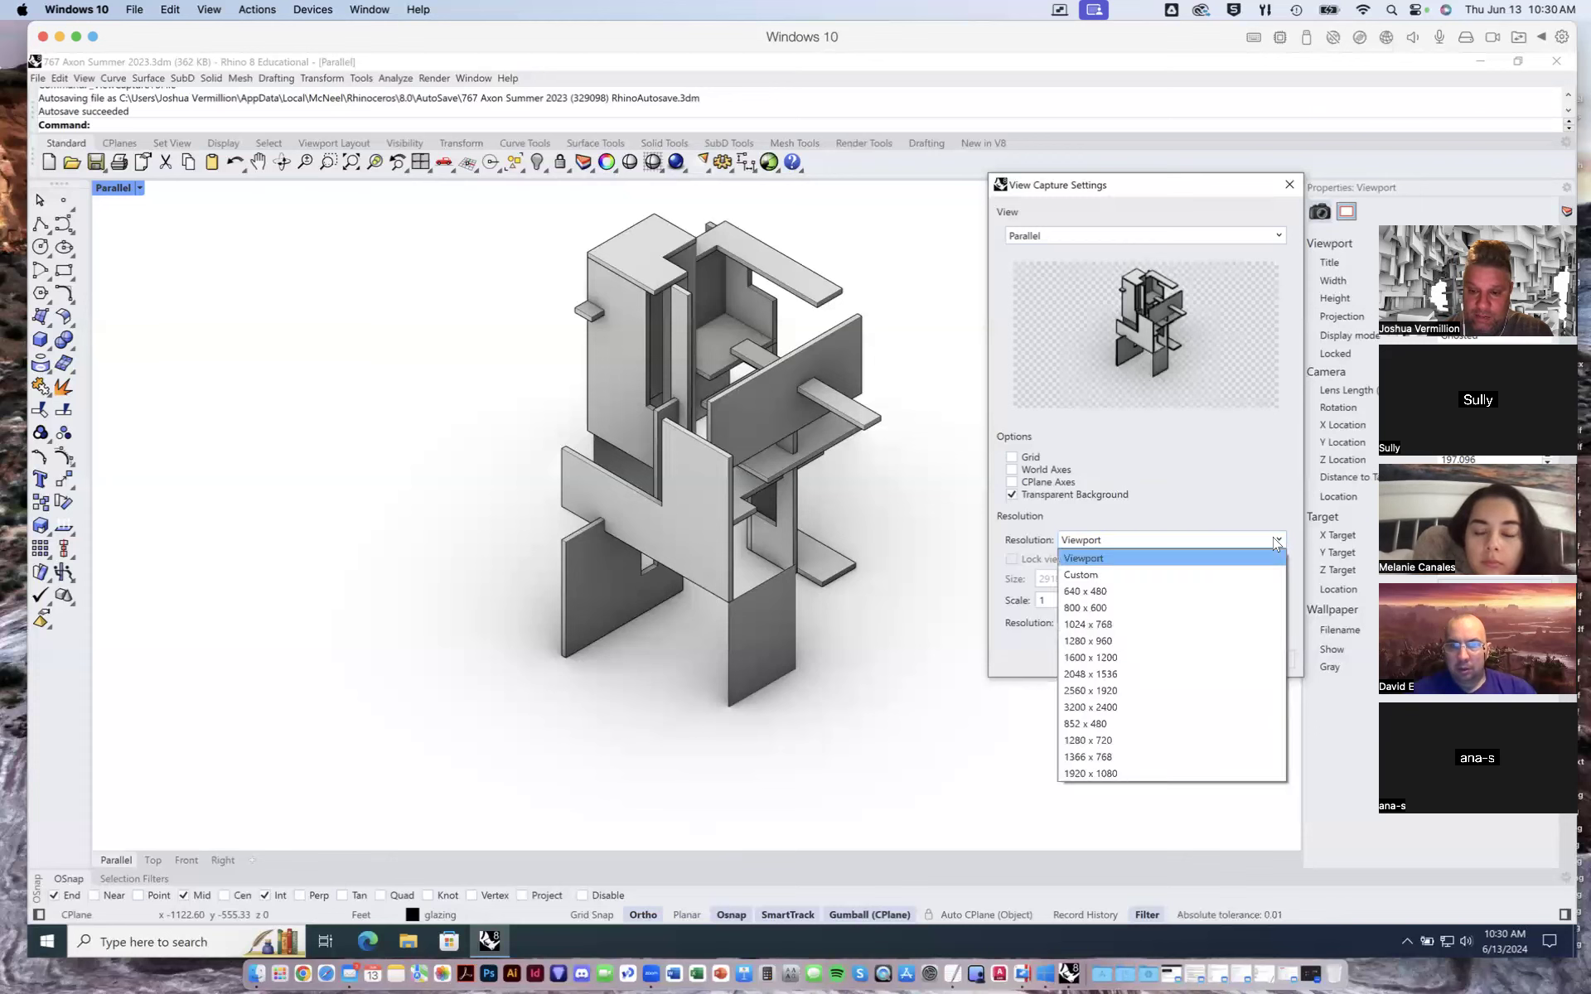
click(1084, 558)
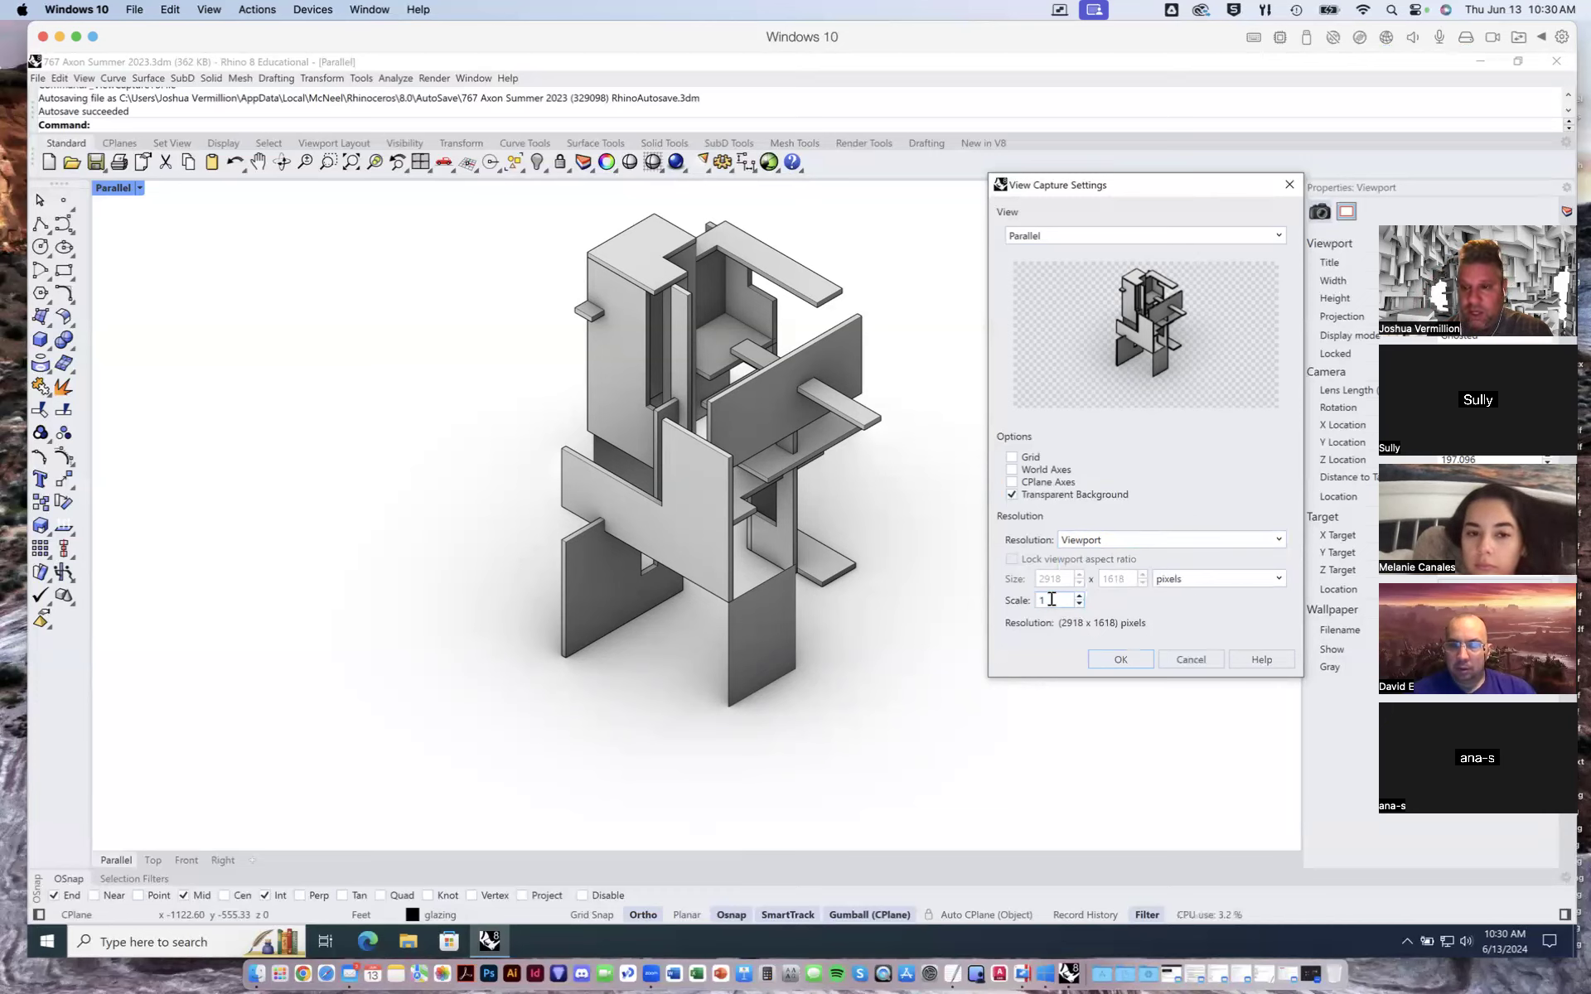
- Set the capture scale to 2 and confirm the view capture settings
drag(1051, 599, 1037, 600)
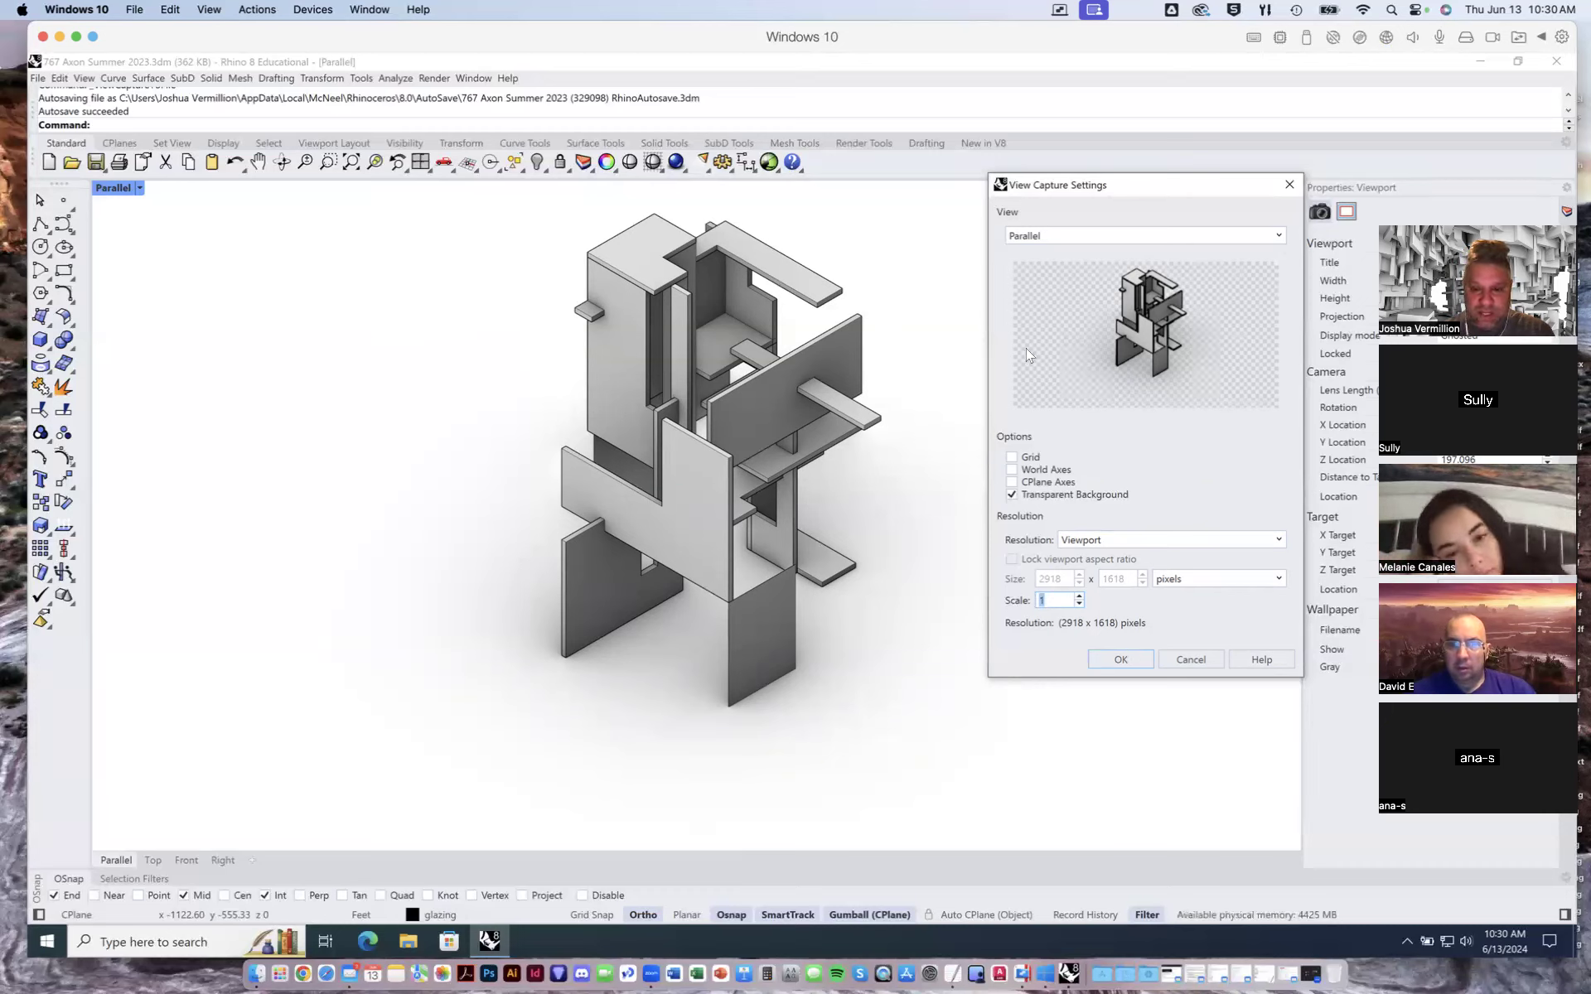
click(1061, 599)
drag(1062, 600, 1023, 597)
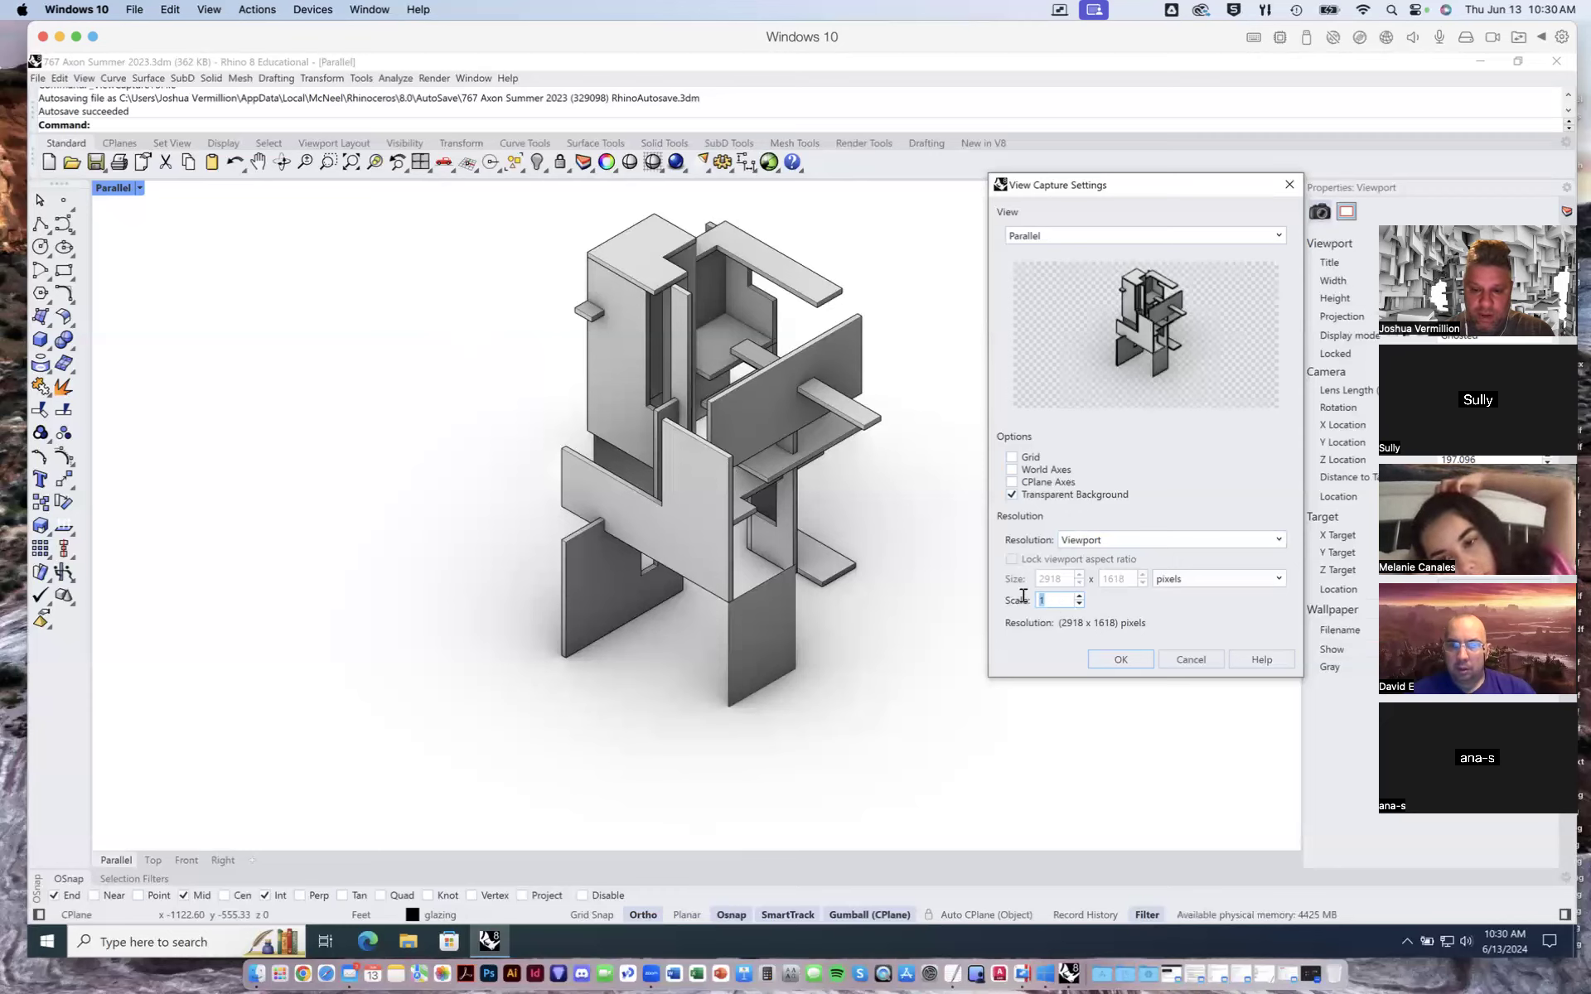
text(2)
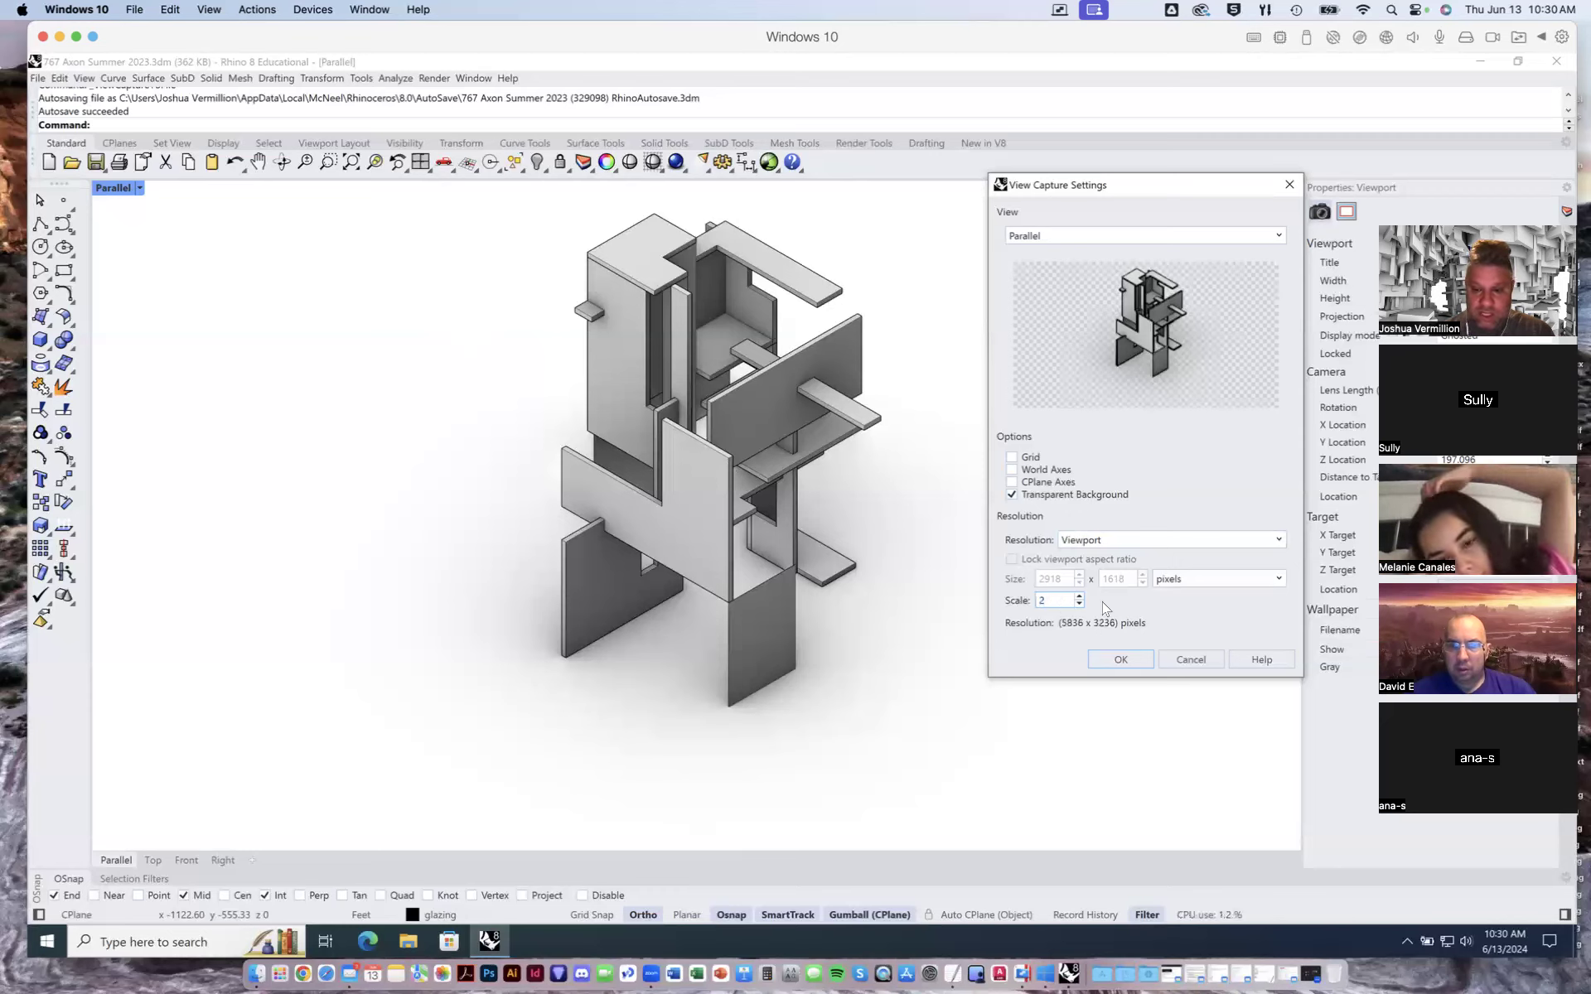
click(1210, 580)
click(1210, 593)
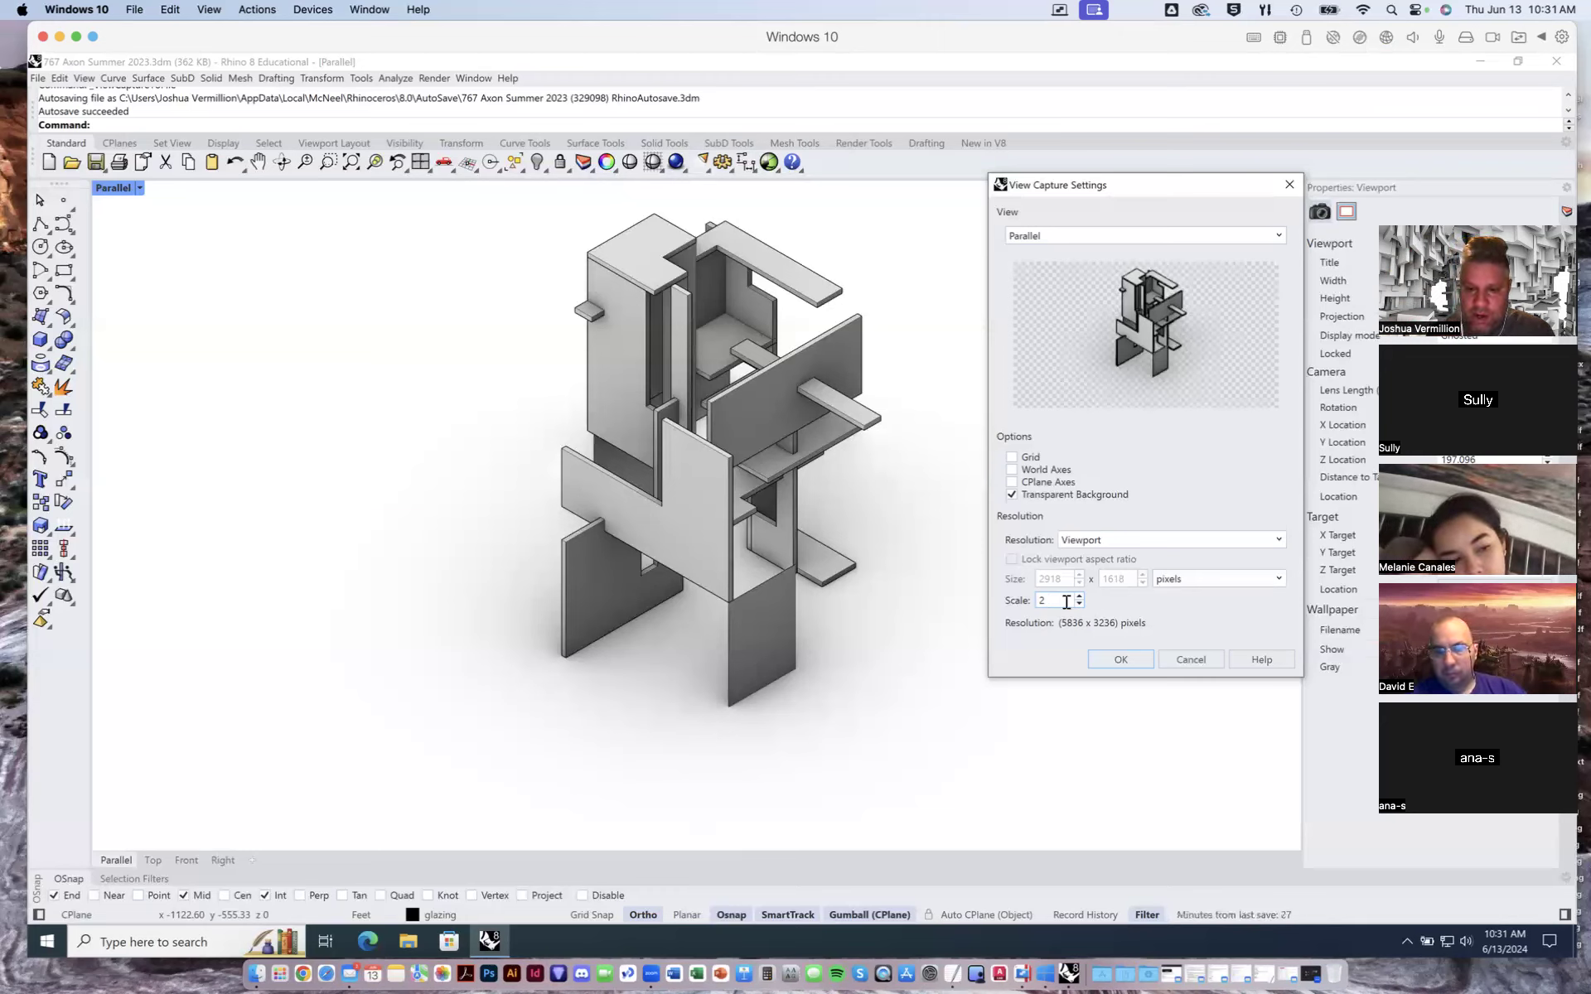
click(1127, 660)
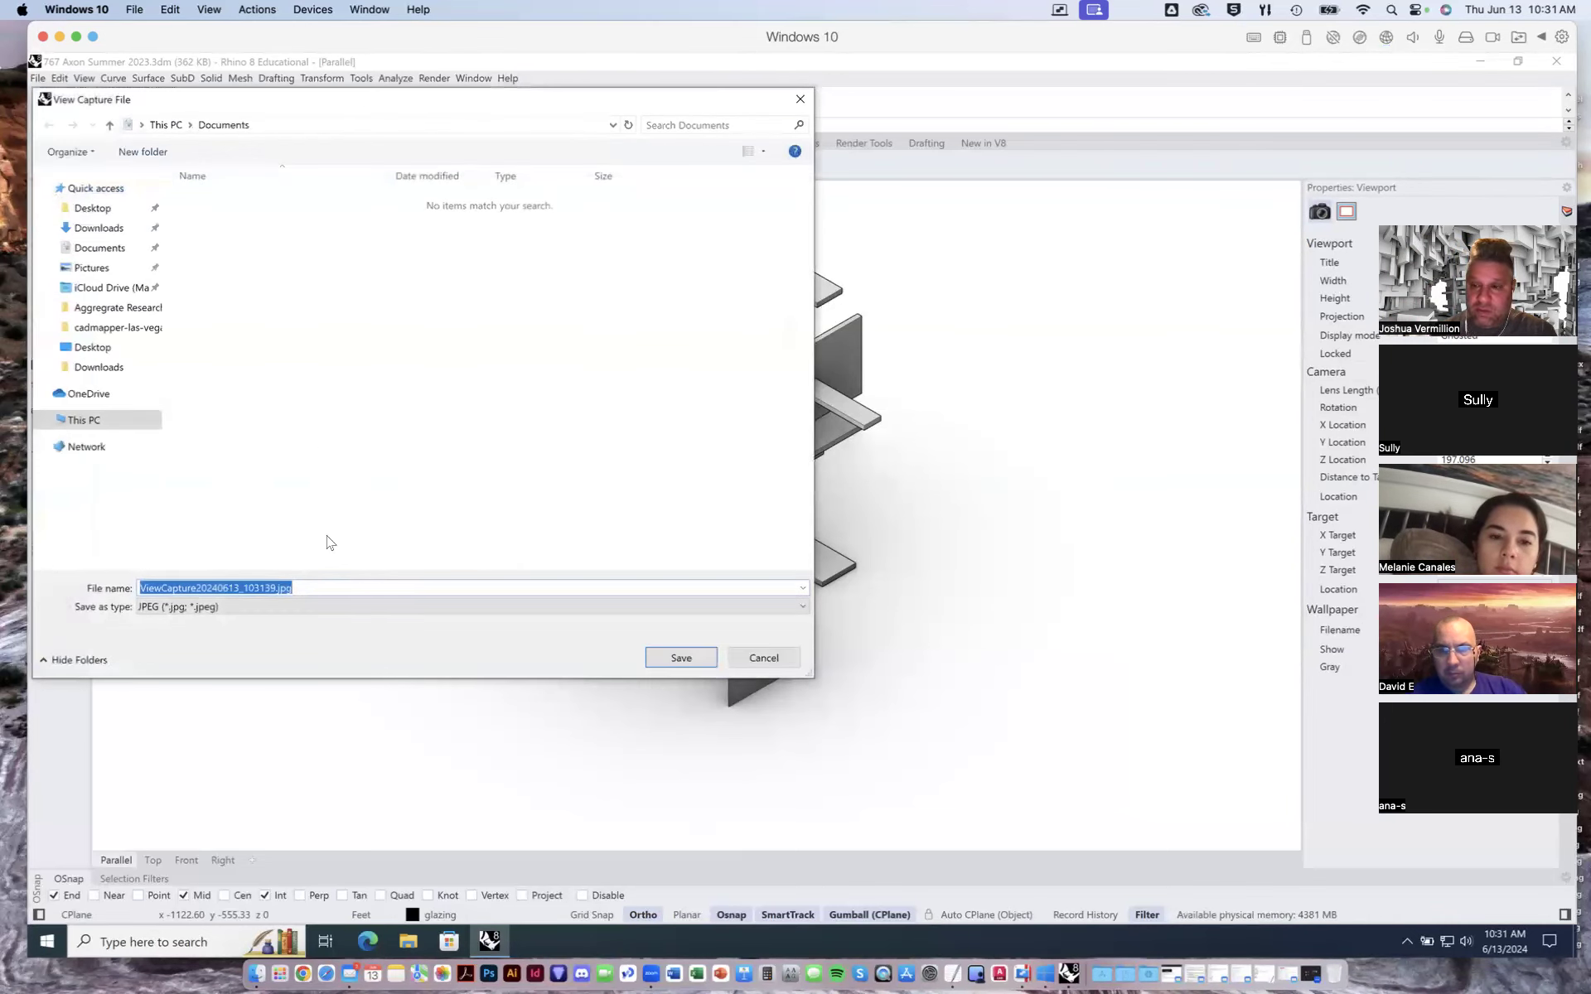
- Save the capture as a PNG file named axon01 on the Desktop
click(297, 610)
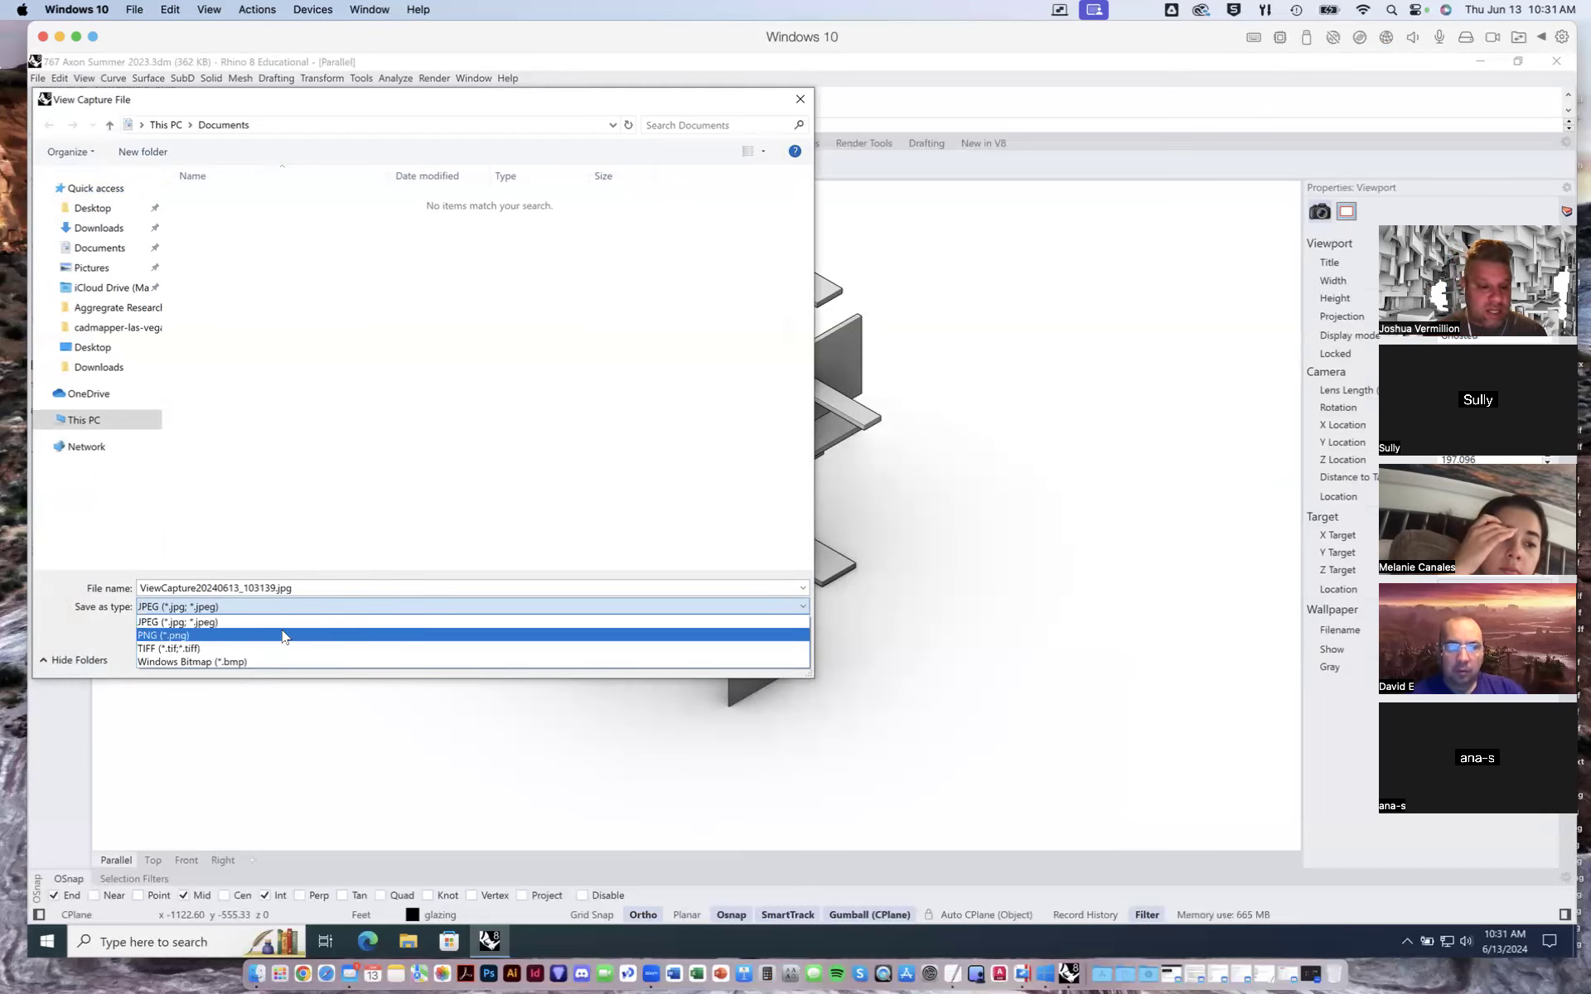
click(229, 636)
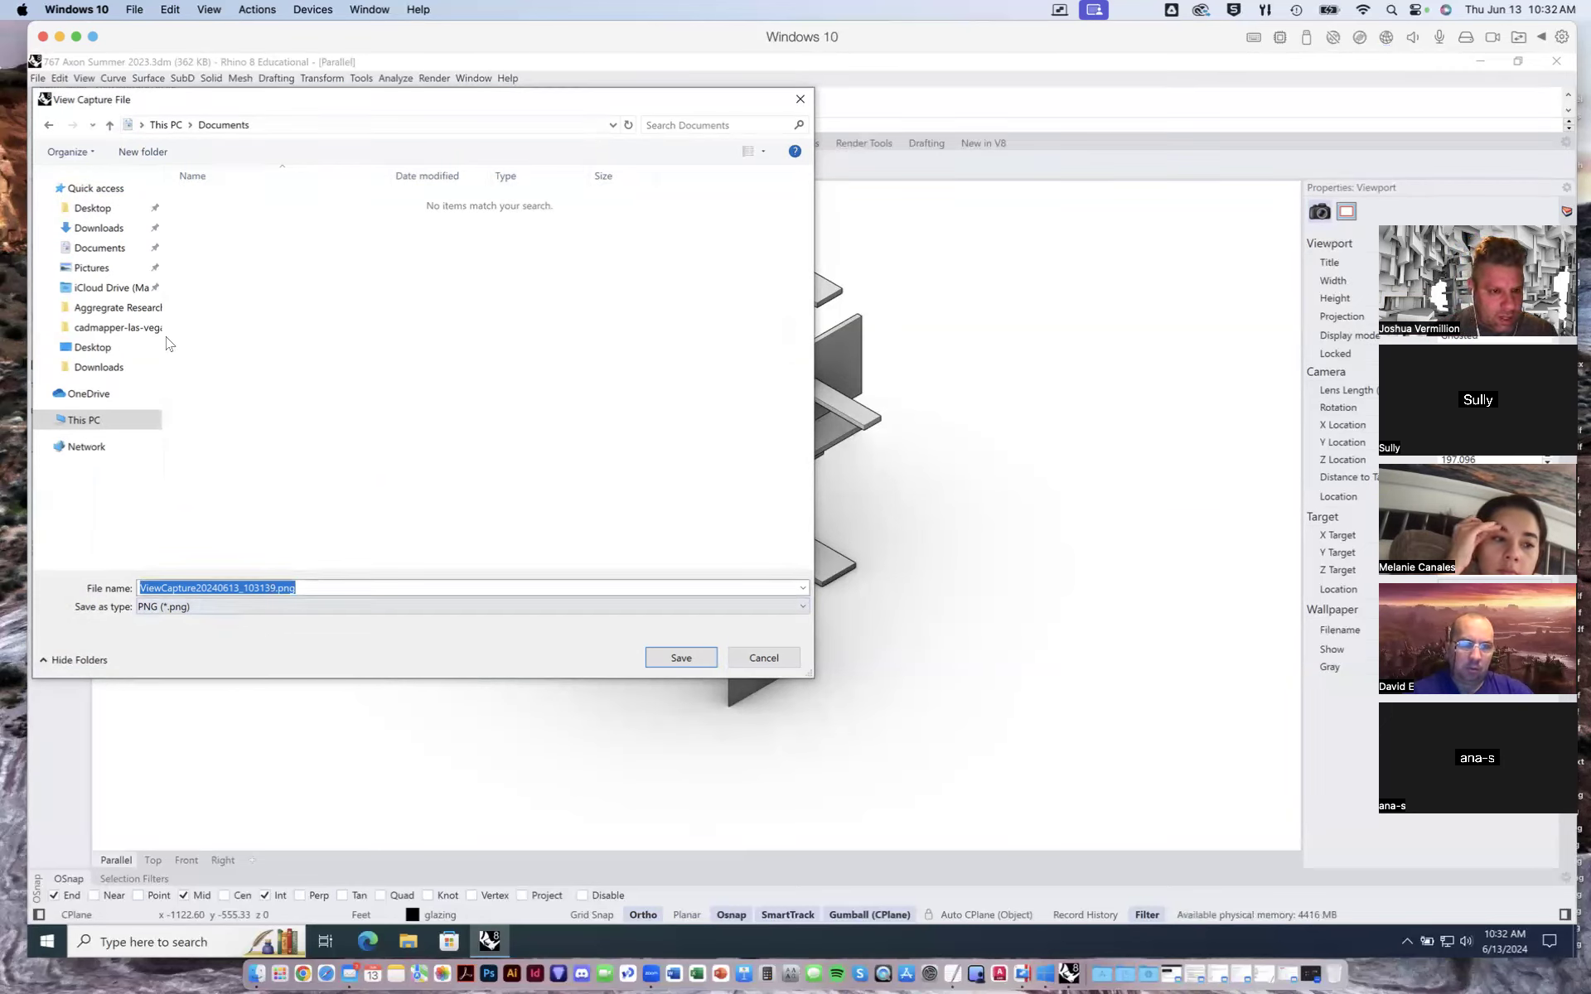
click(91, 210)
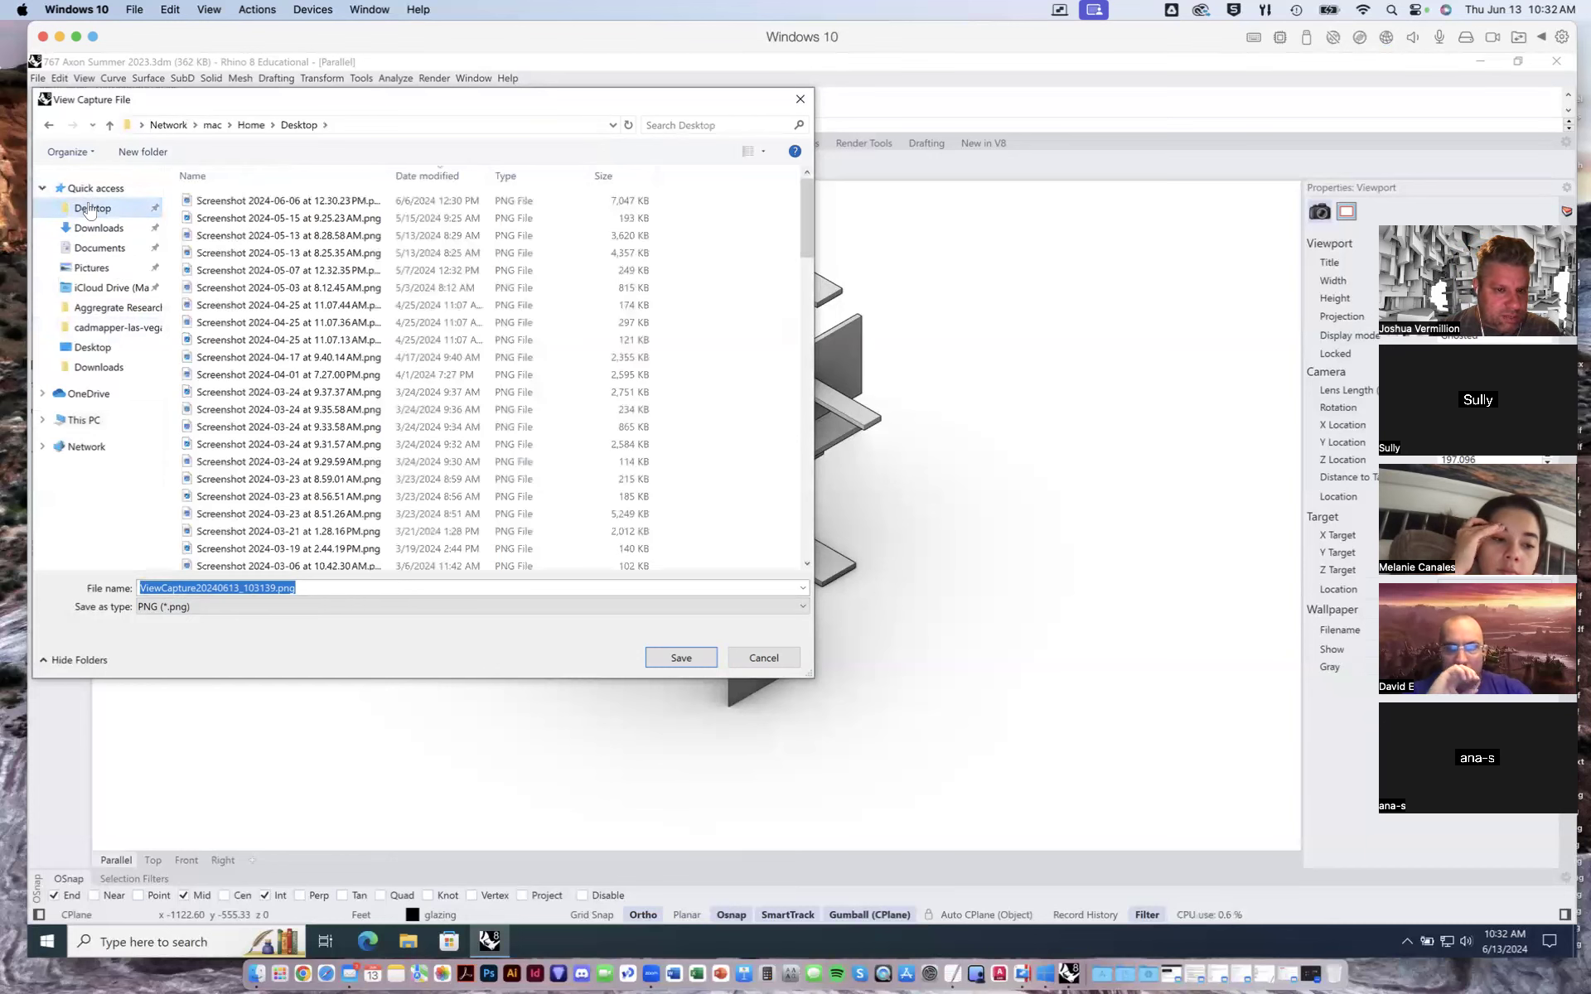
click(273, 586)
drag(274, 587, 86, 580)
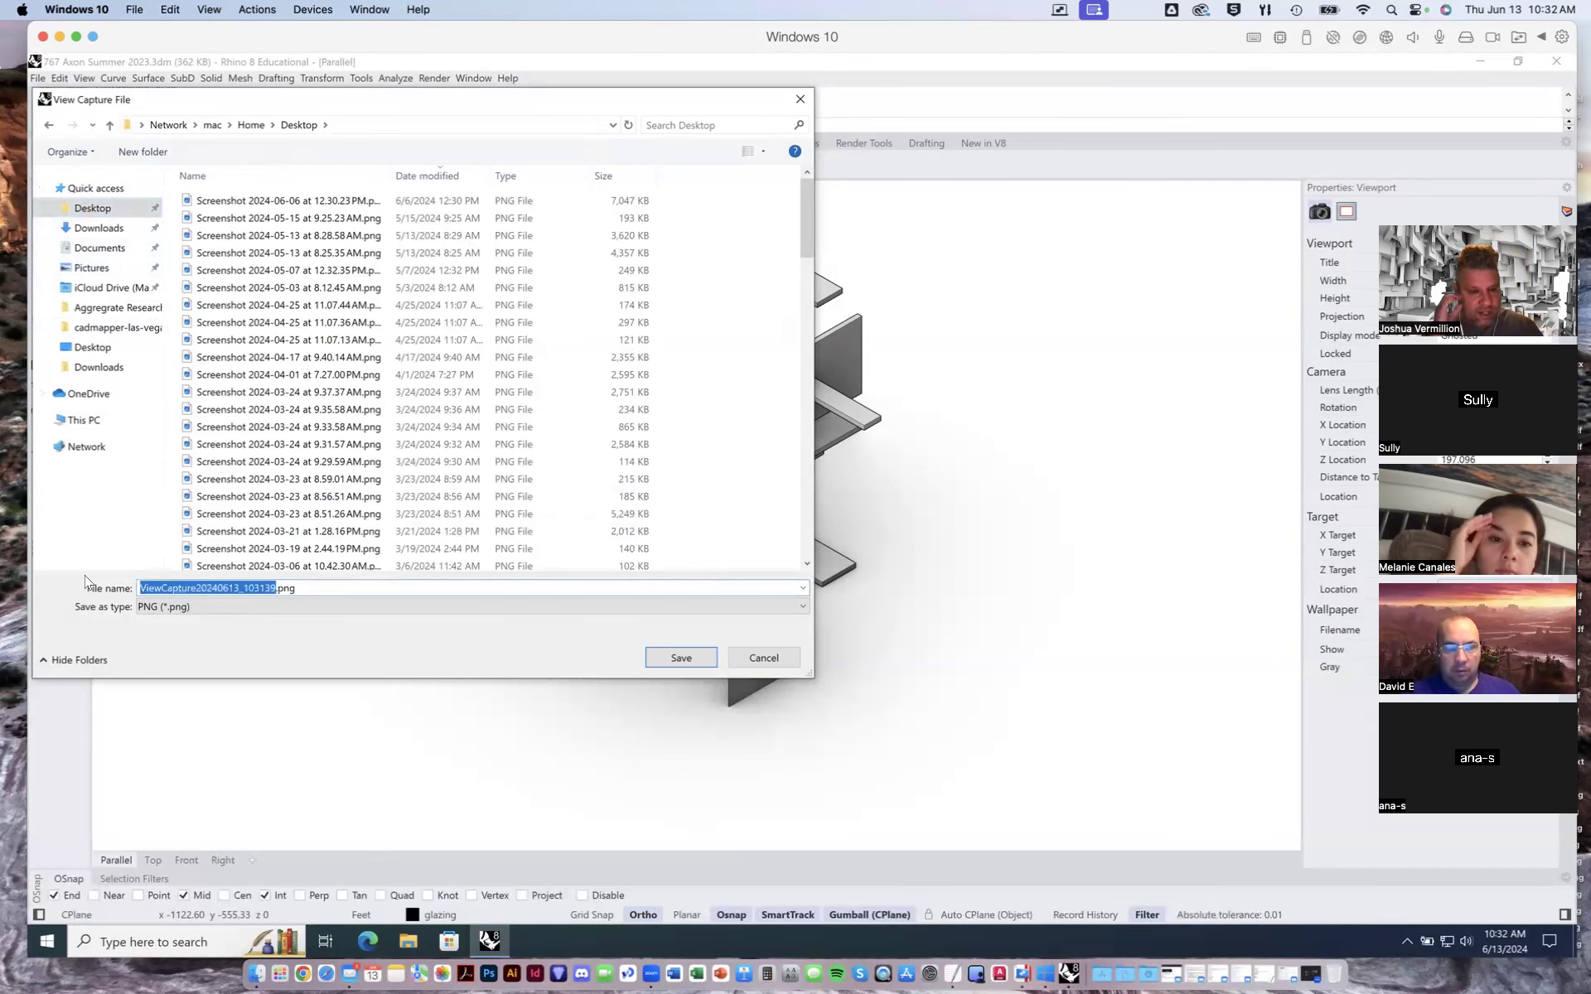
text(axonb)
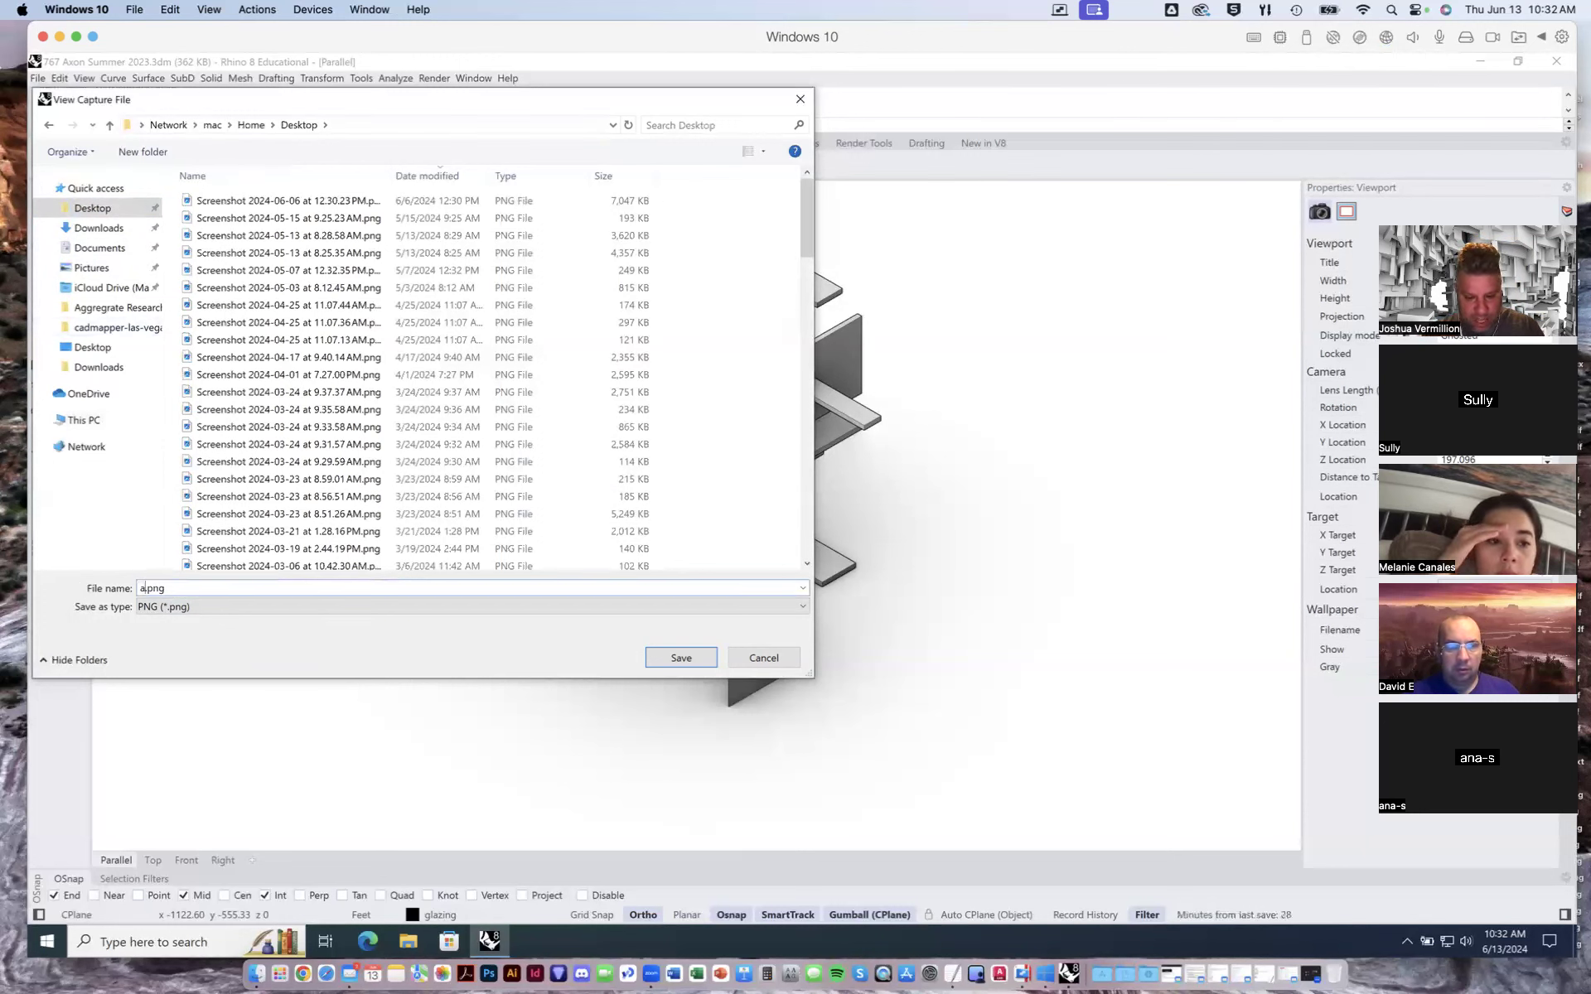
key(BackSpace)
text(01)
key(Return)
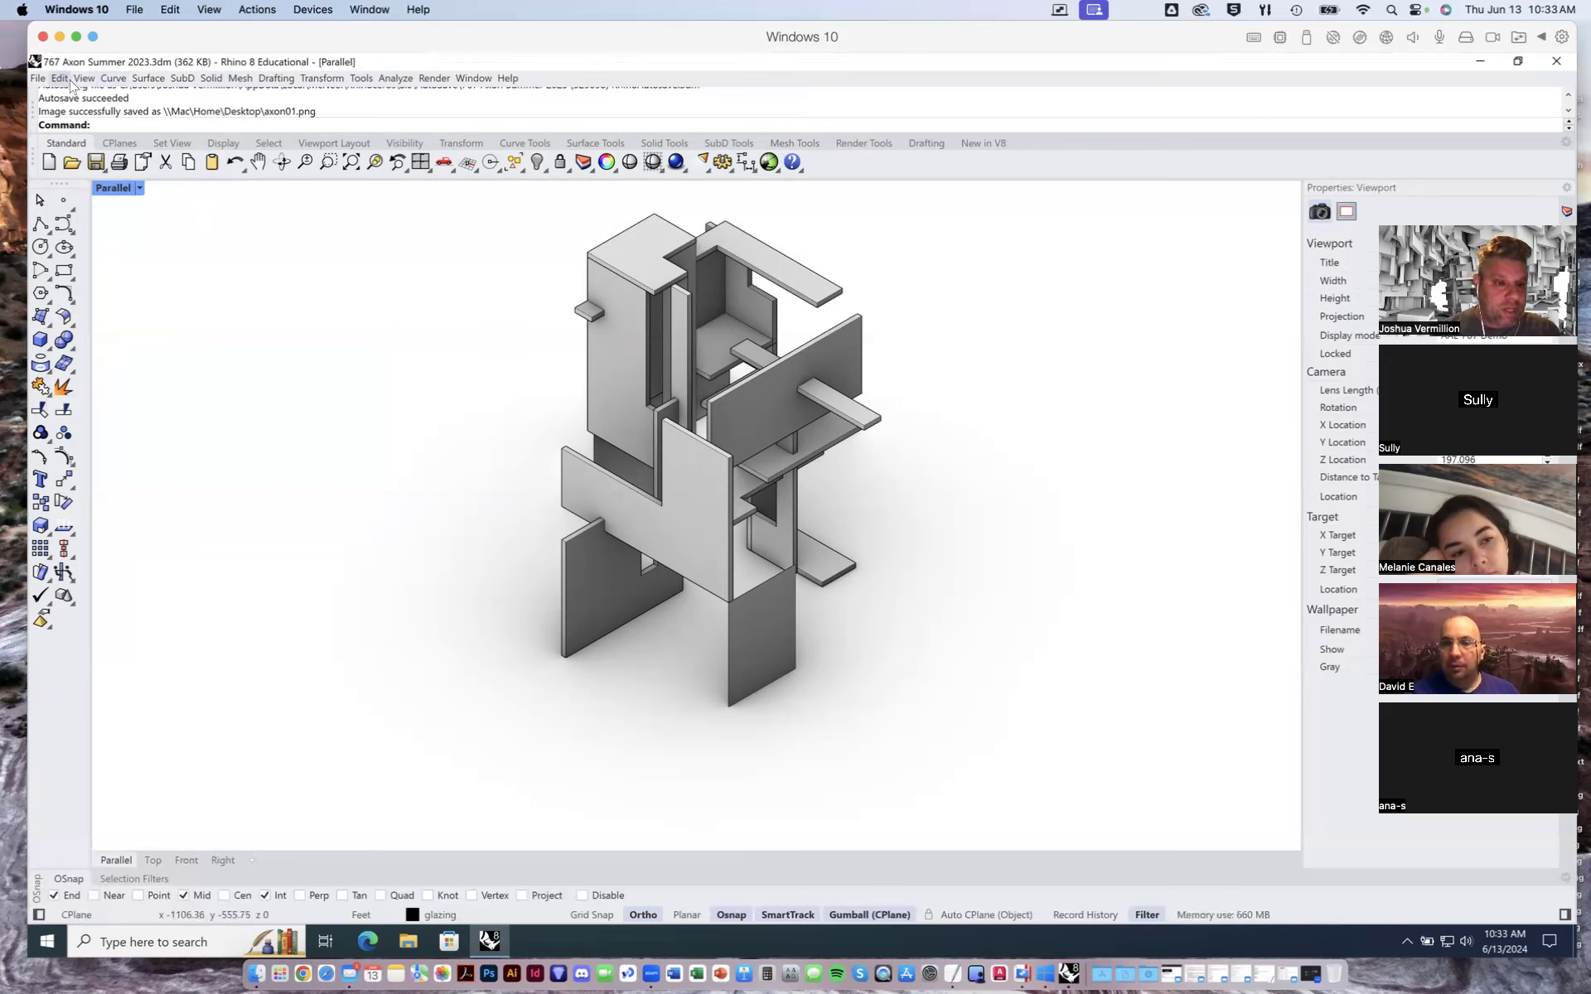
- Switch the parallel viewport to the northwest isometric view and frame the model
click(139, 189)
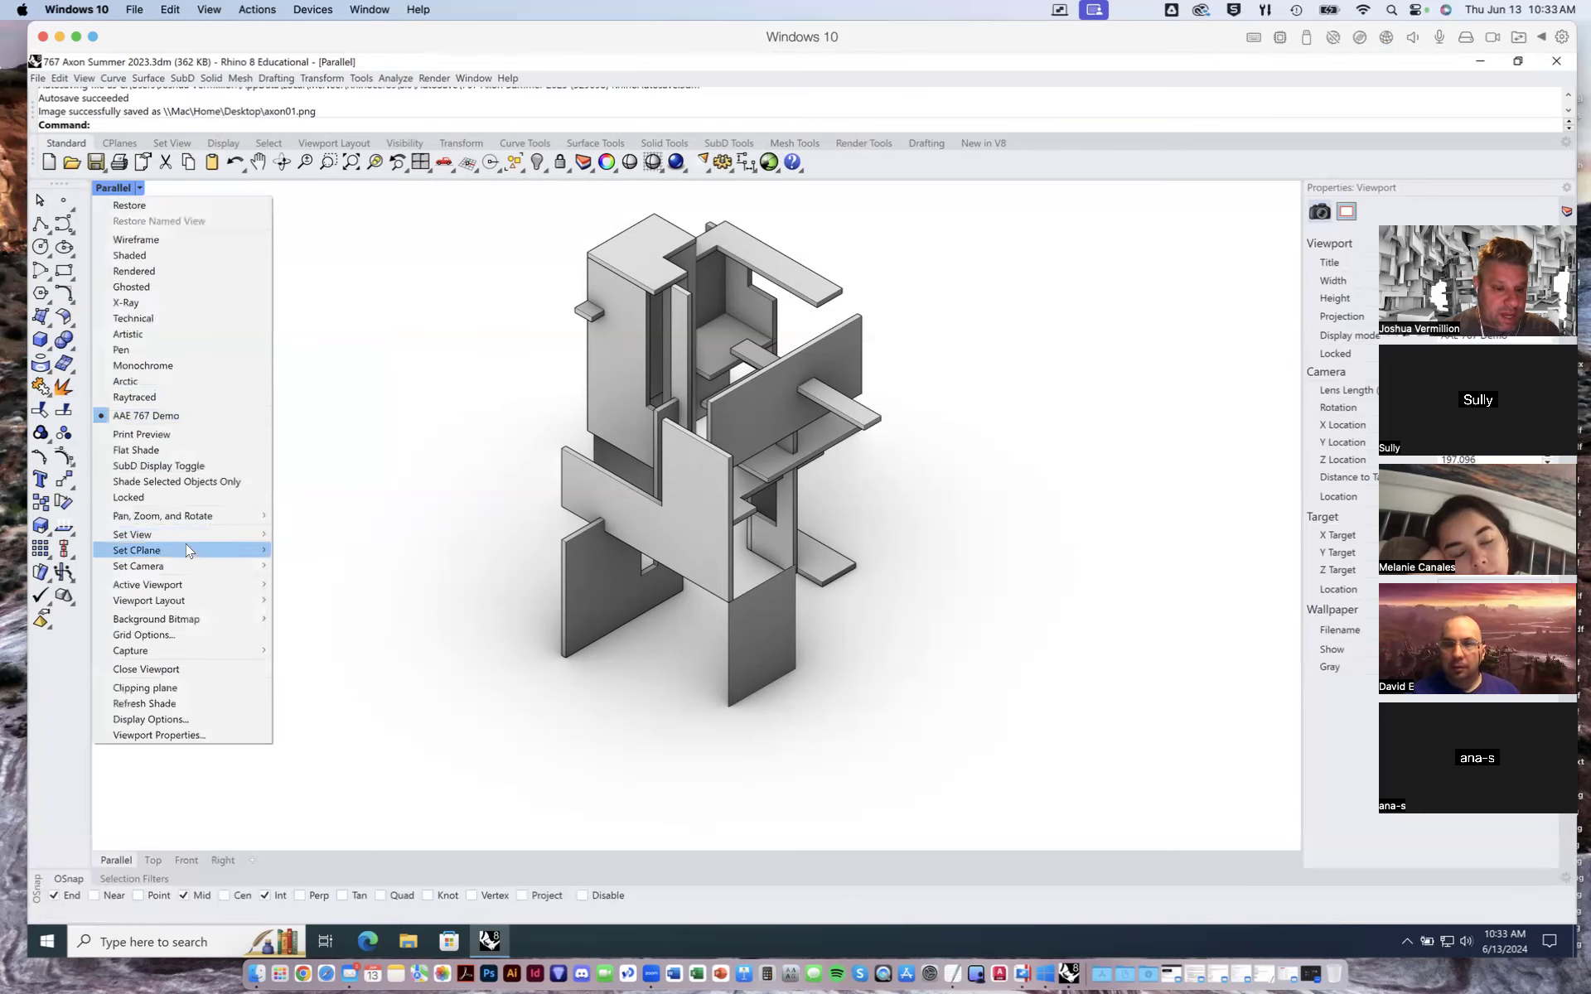
mouse_move(196, 540)
mouse_move(360, 681)
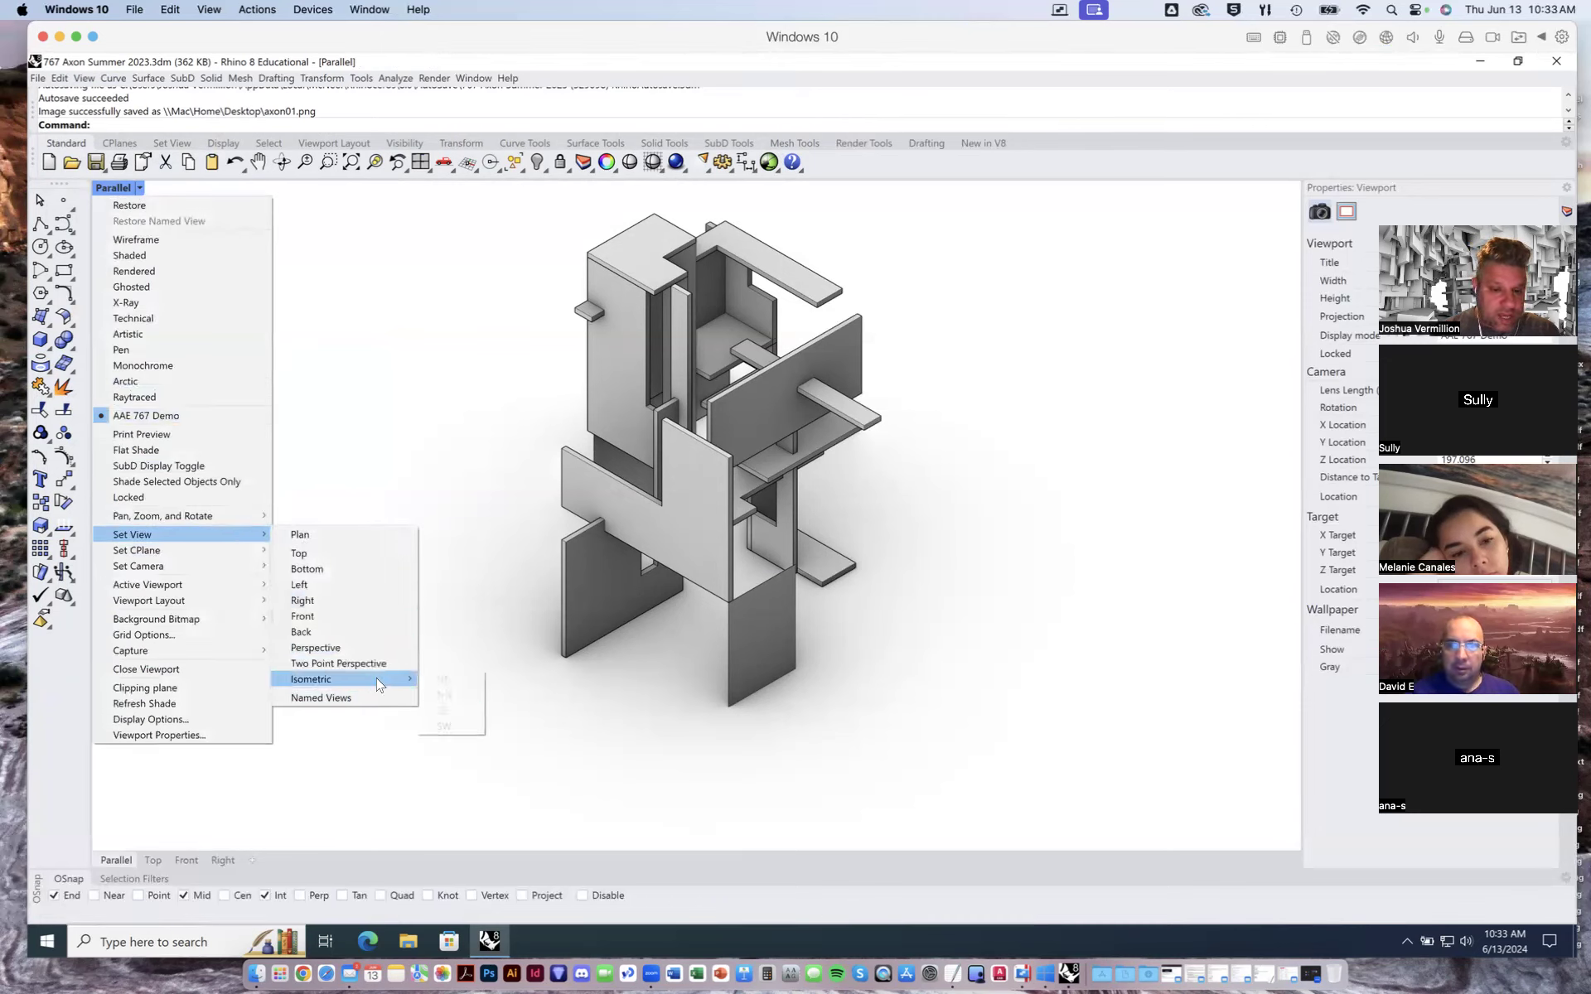
click(450, 695)
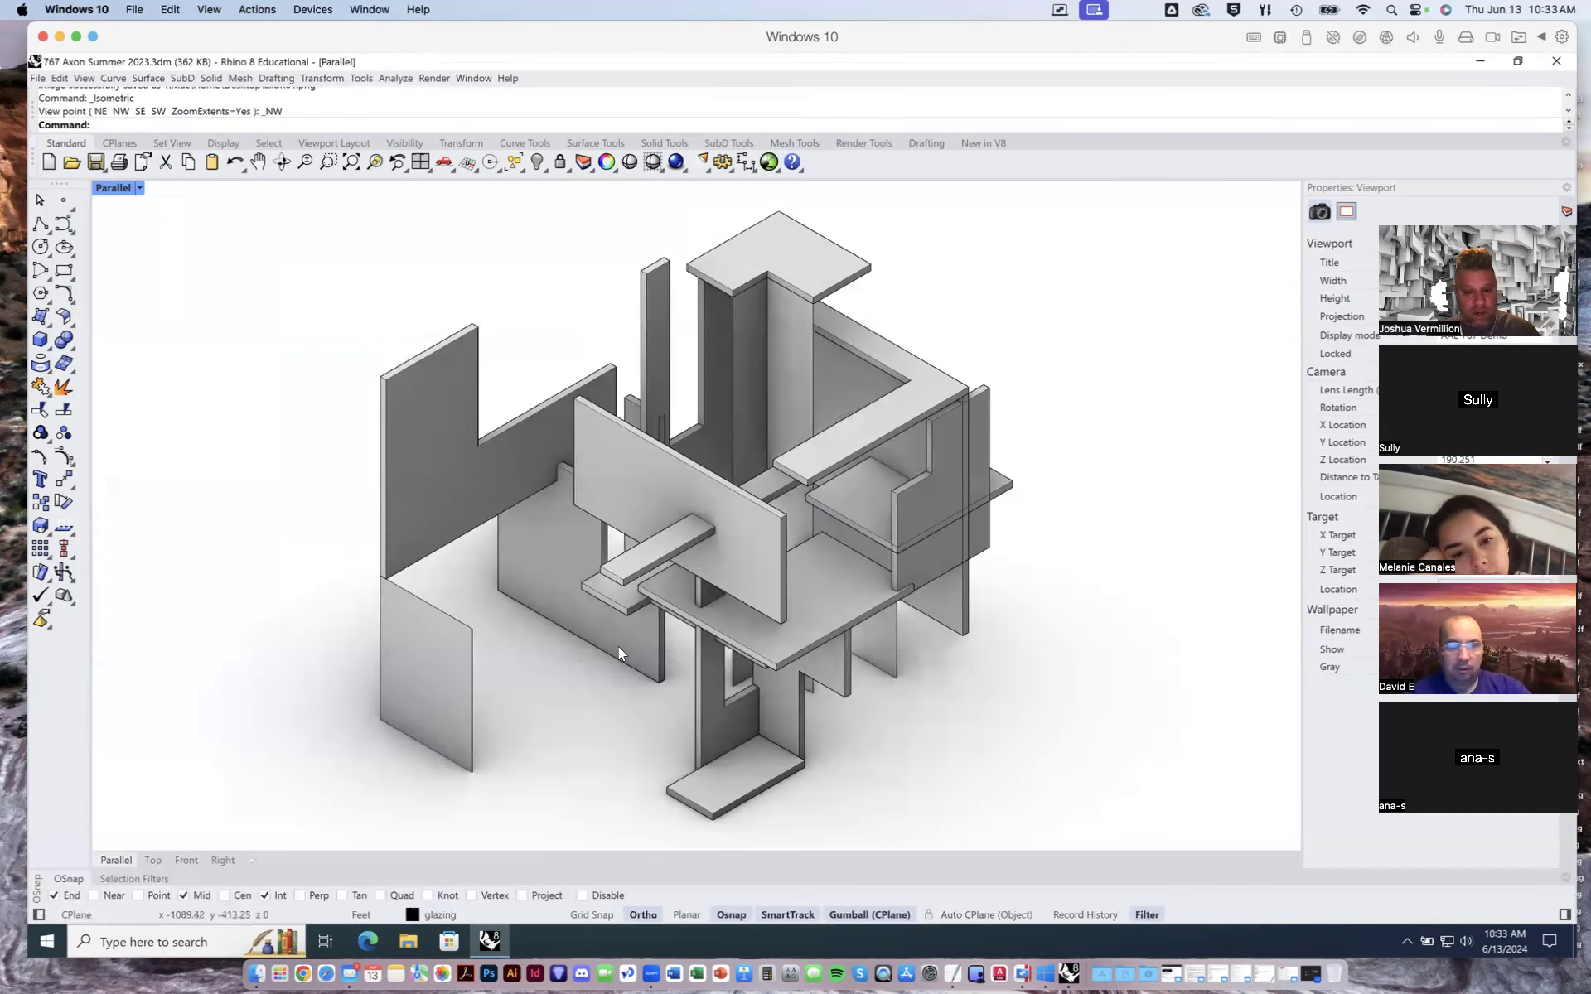
scroll(618, 646, down, 2)
shift+right_drag(719, 665, 760, 583)
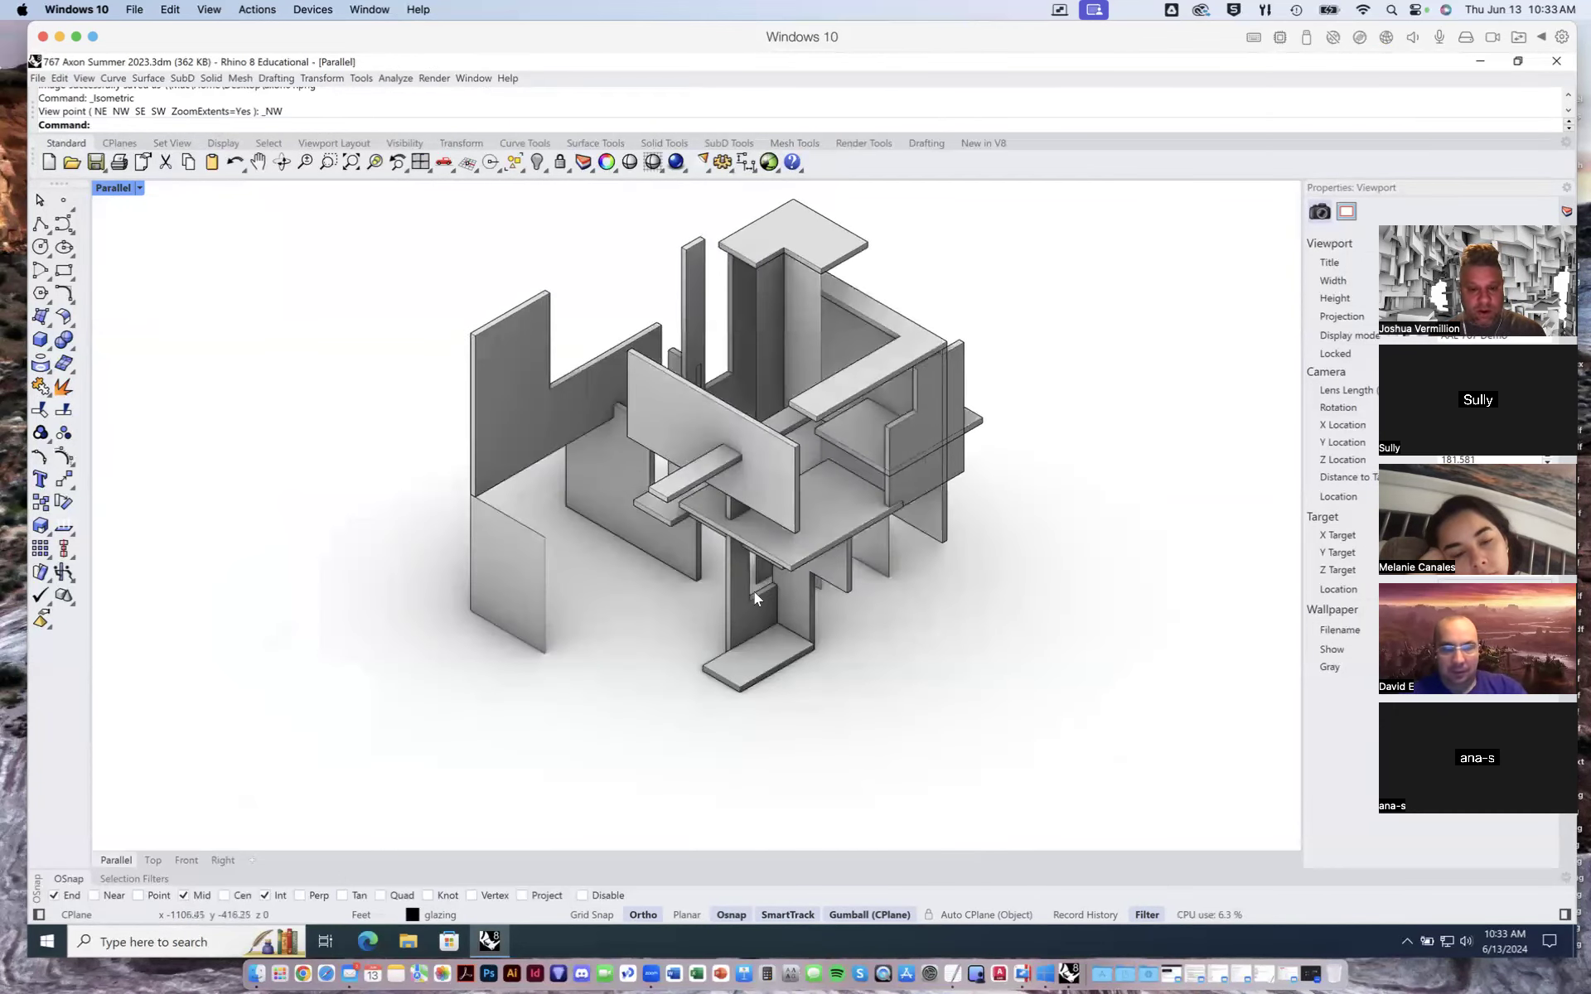
- Start a view capture of the northwest isometric view to file and accept the current capture settings
click(59, 78)
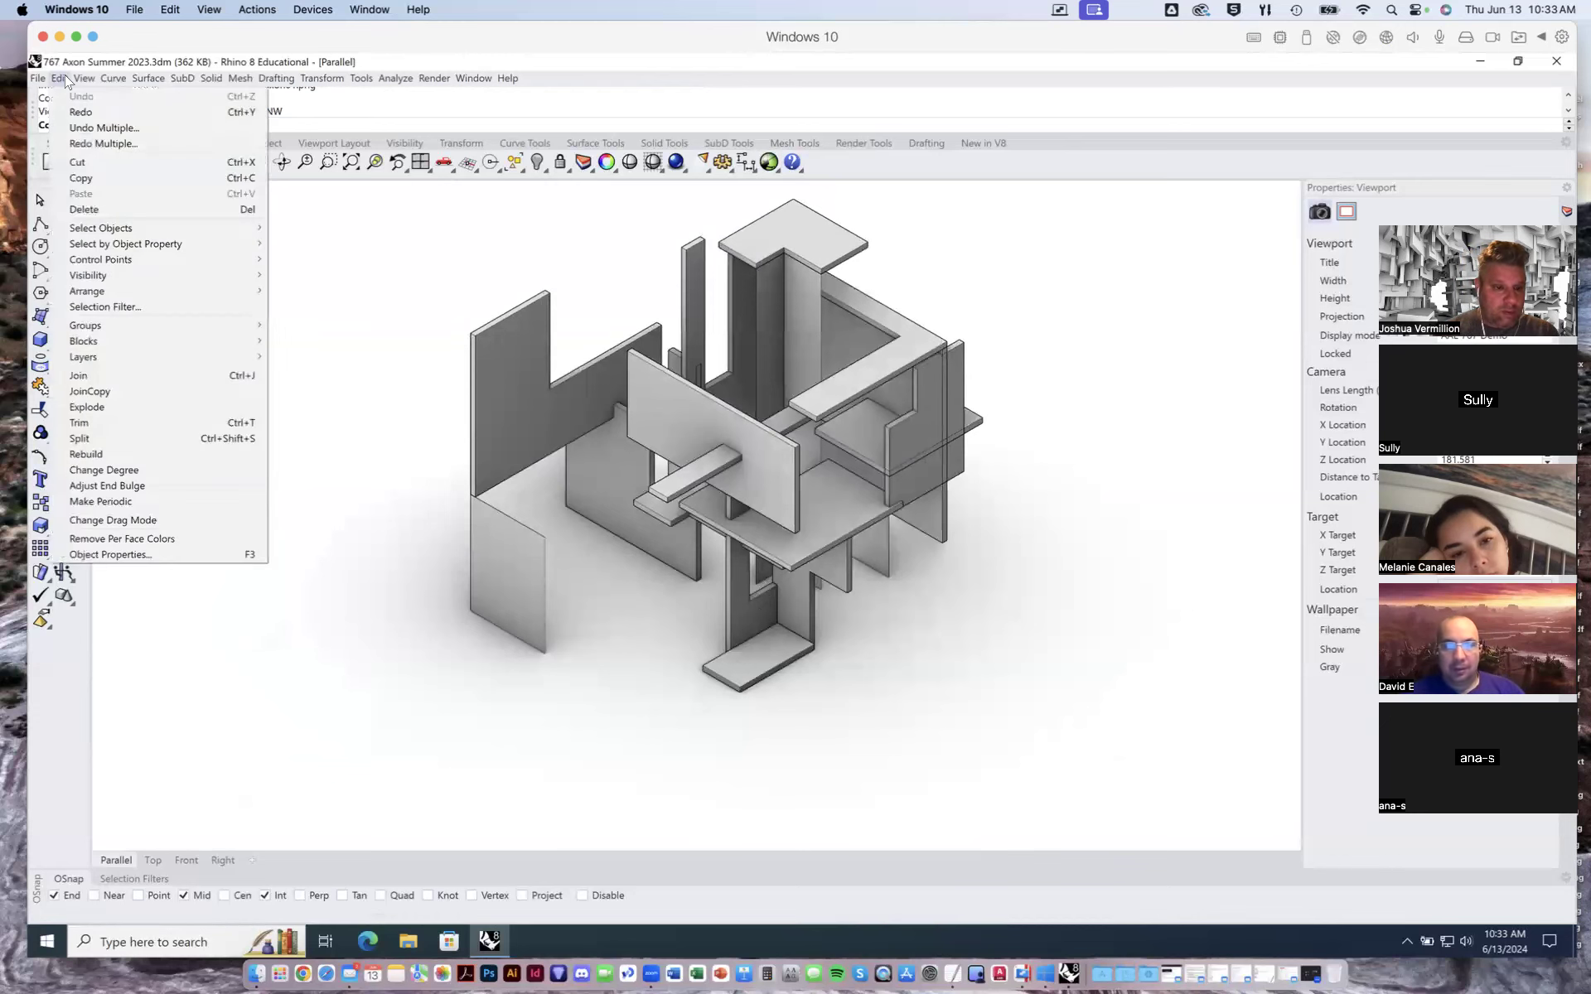
mouse_move(84, 78)
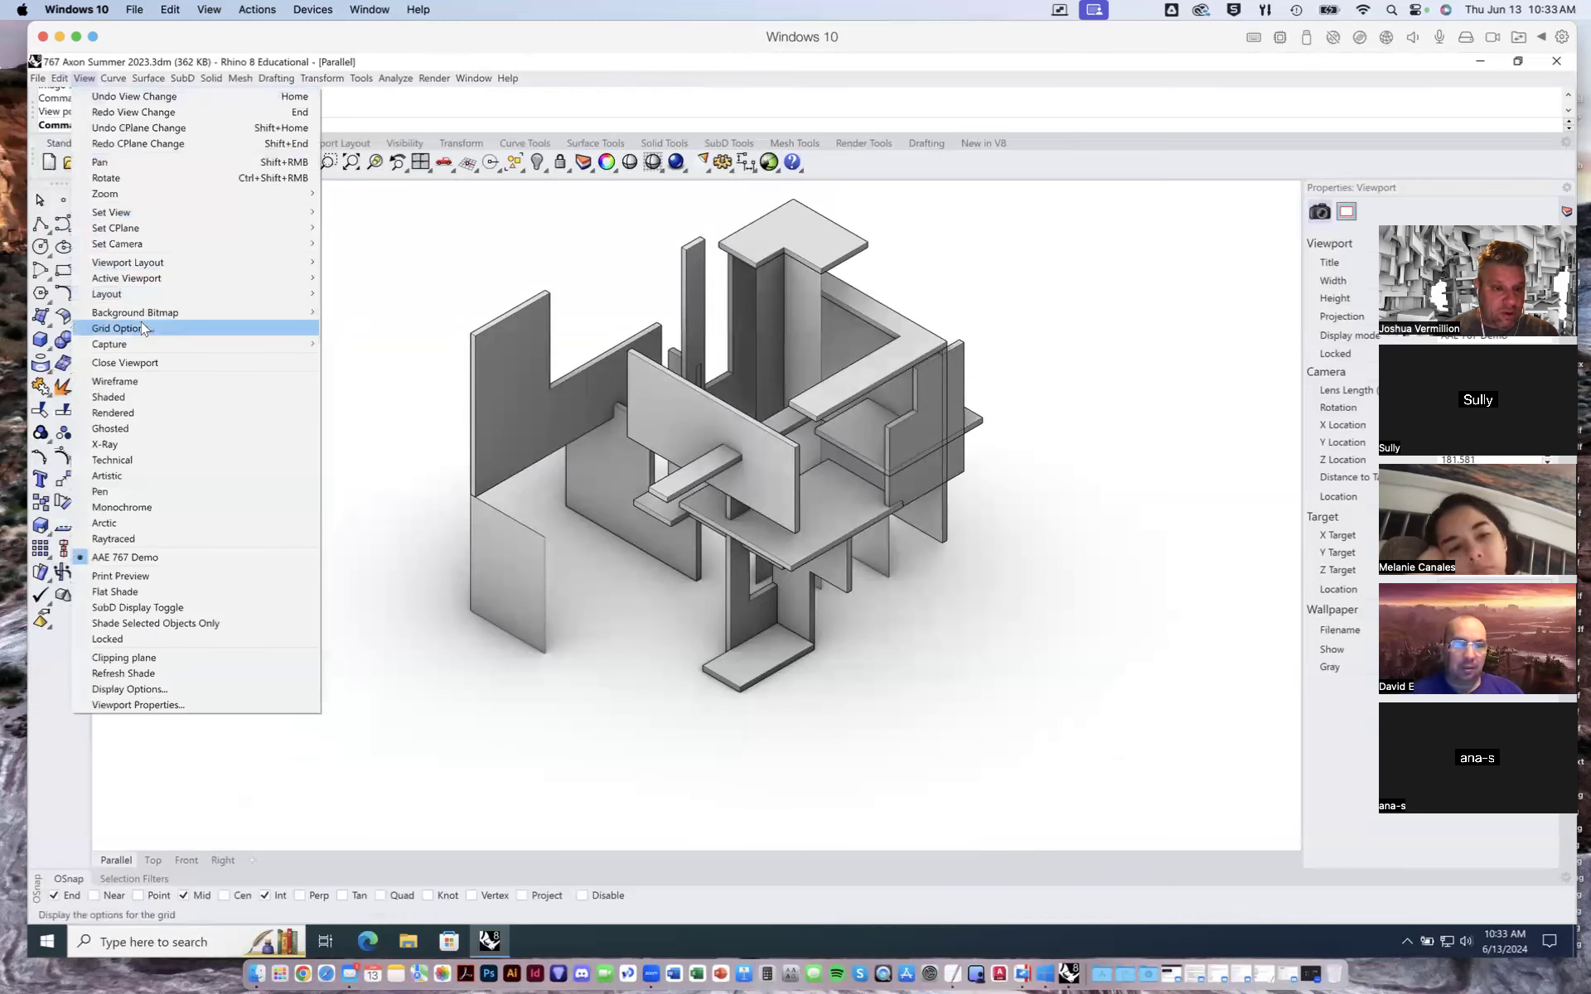
mouse_move(145, 344)
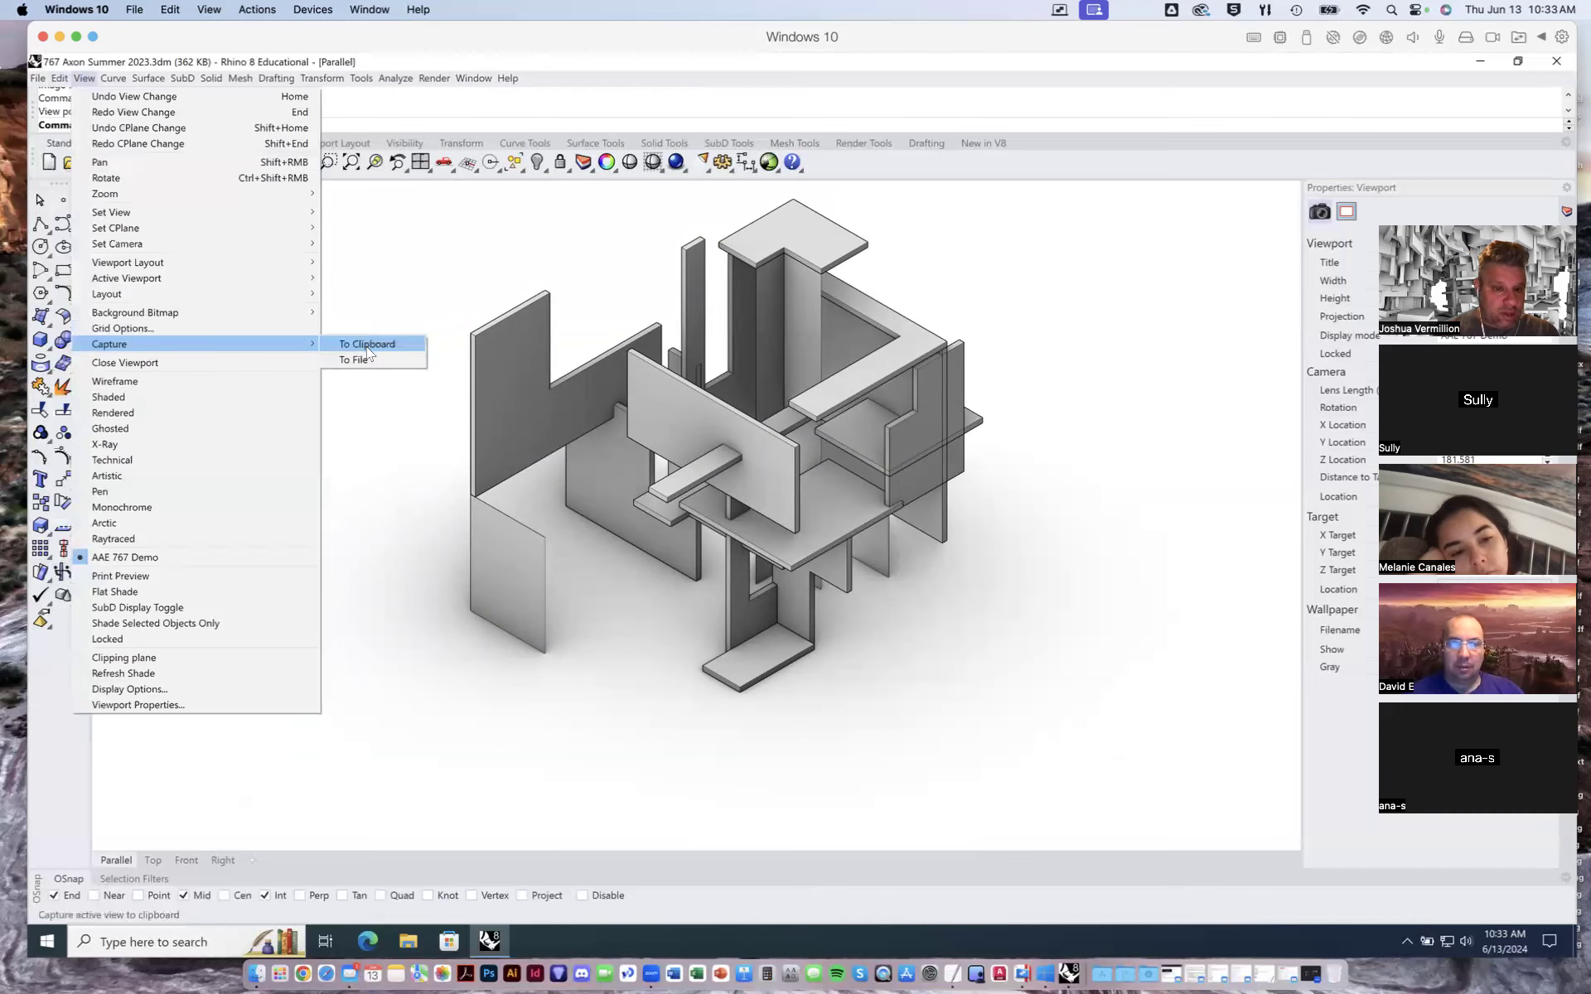
click(369, 360)
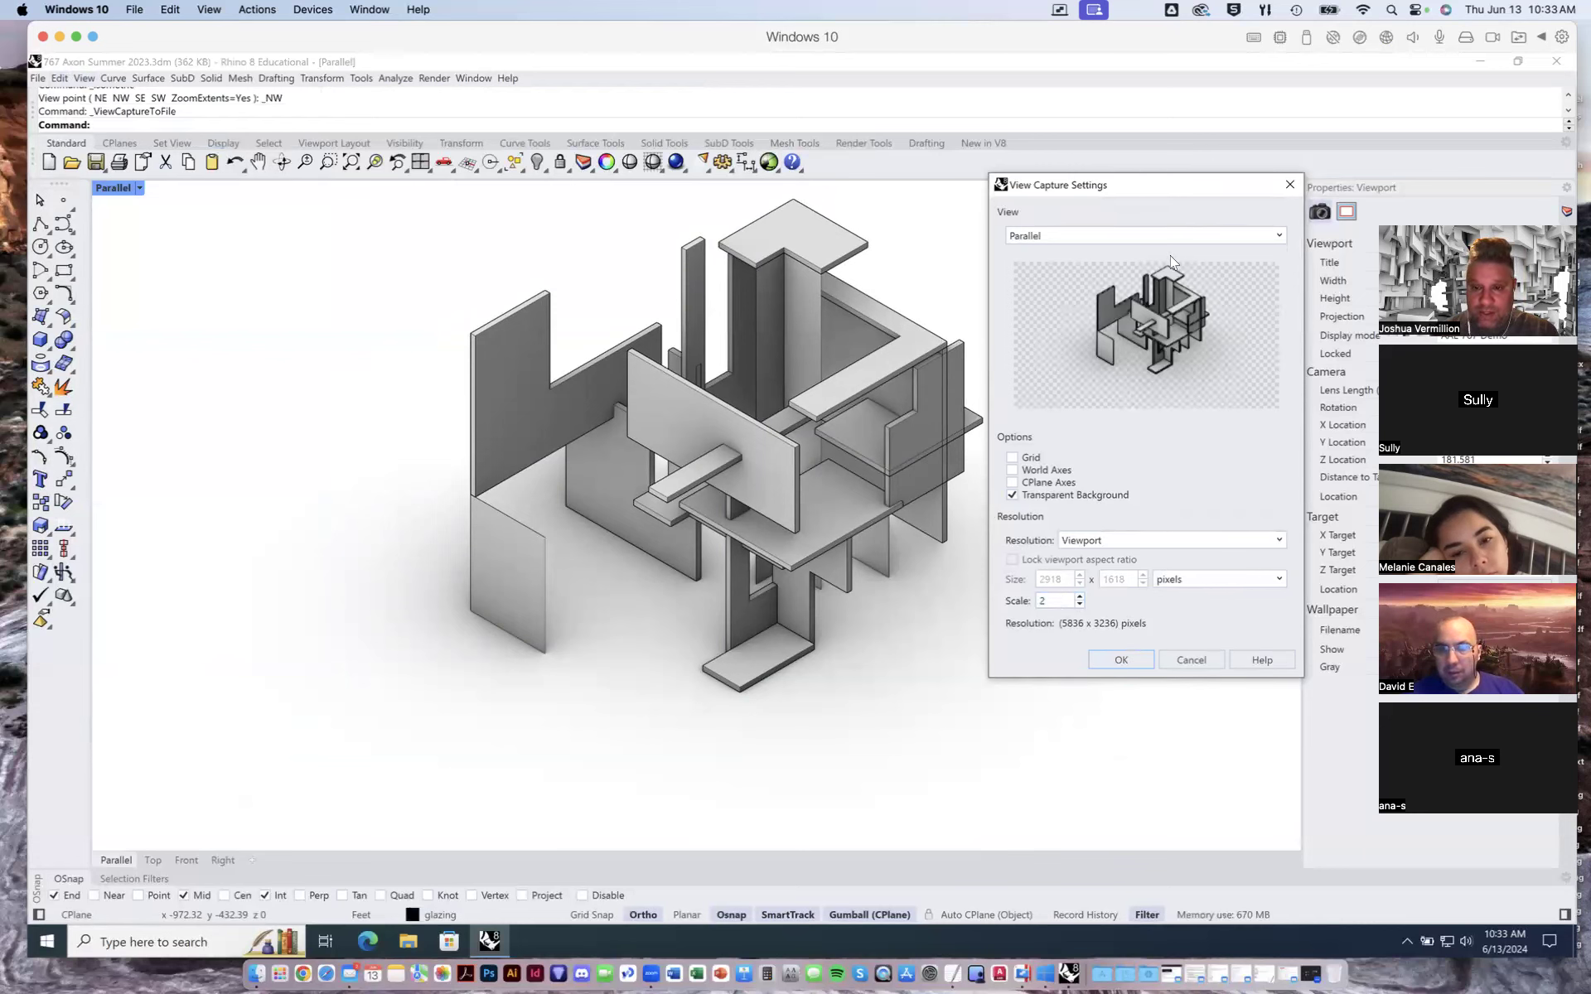
click(1137, 659)
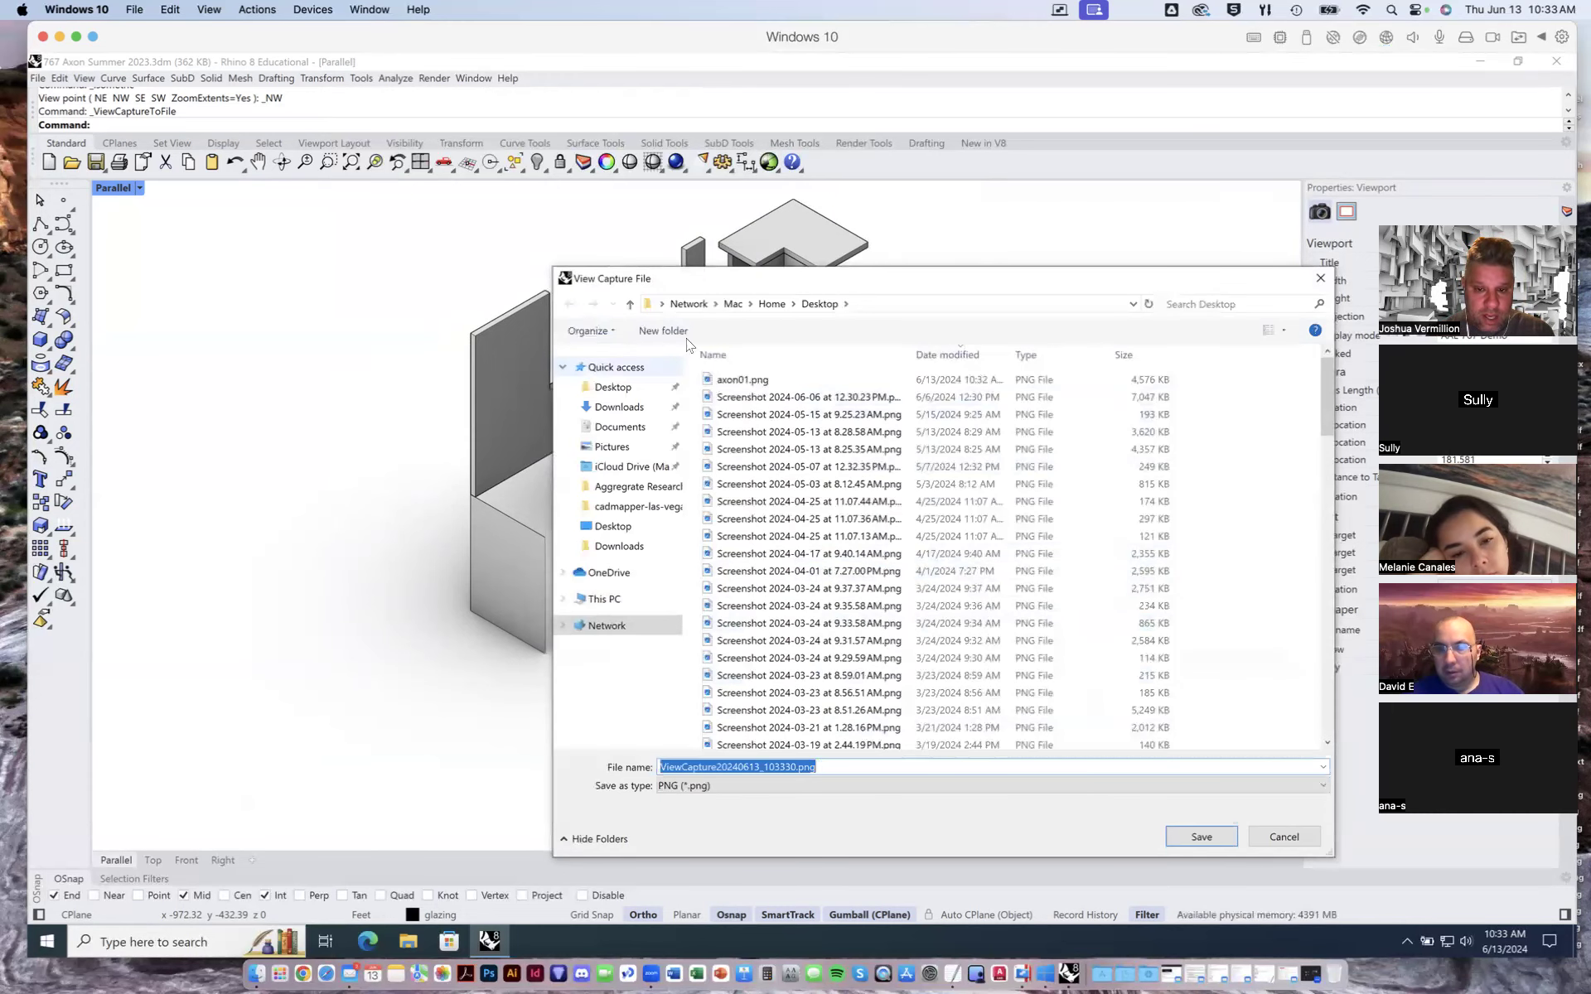
- Save the capture as a PNG file named axon02 on the Desktop
click(738, 383)
click(694, 766)
click(693, 766)
key(BackSpace)
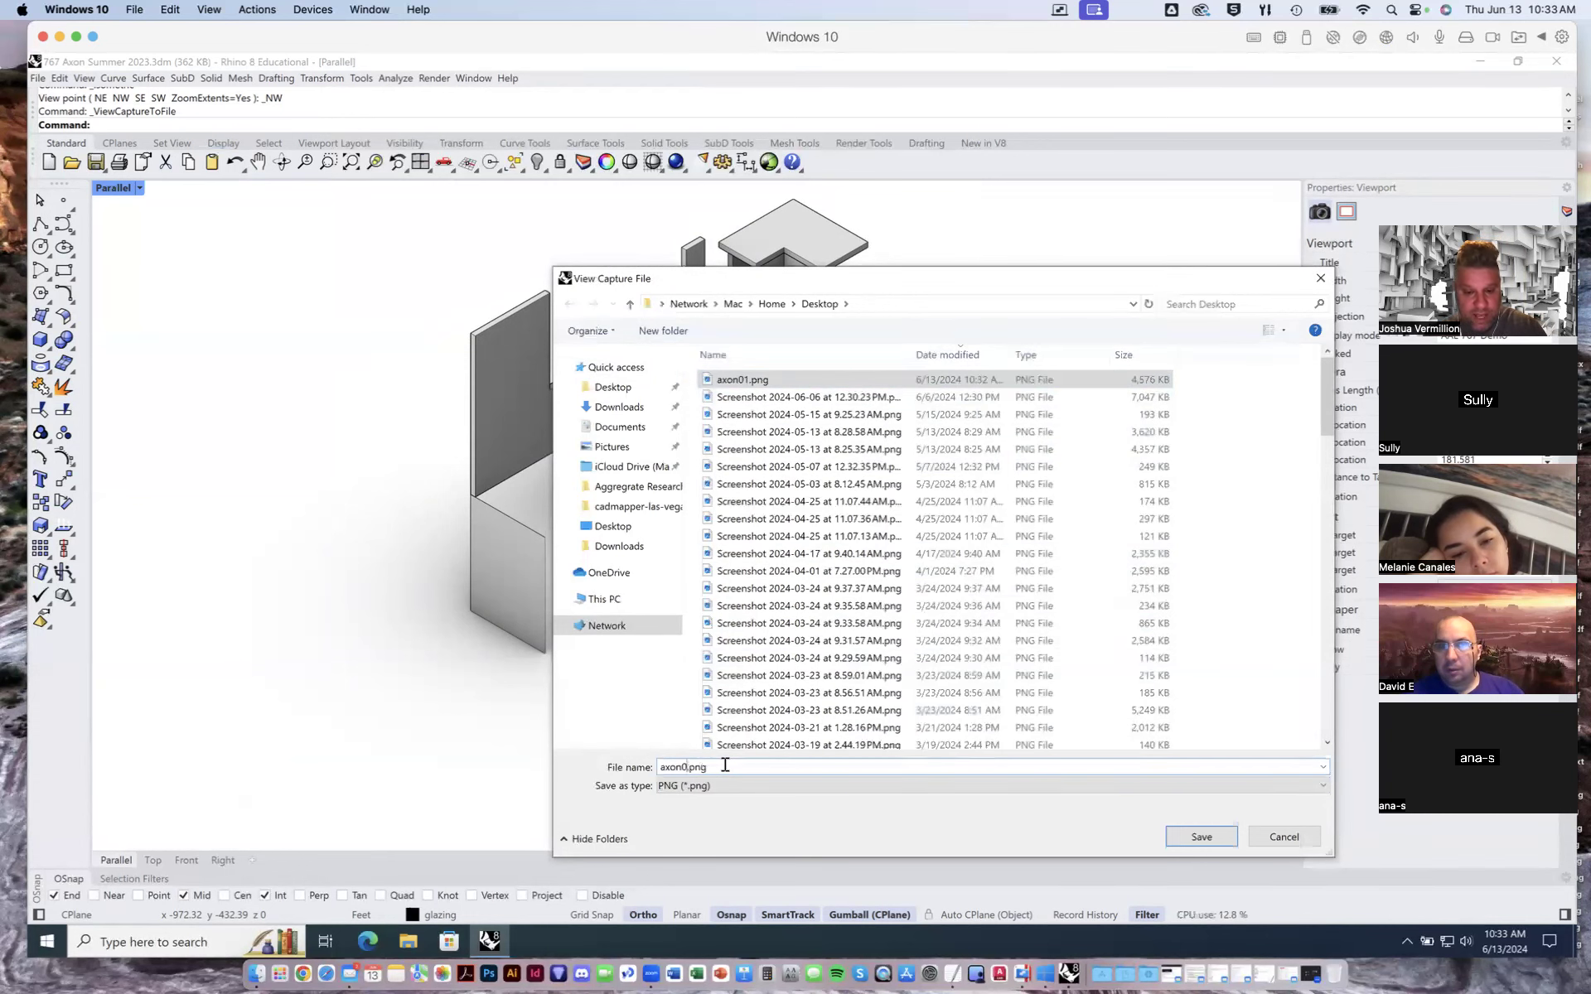
text(2)
click(1200, 836)
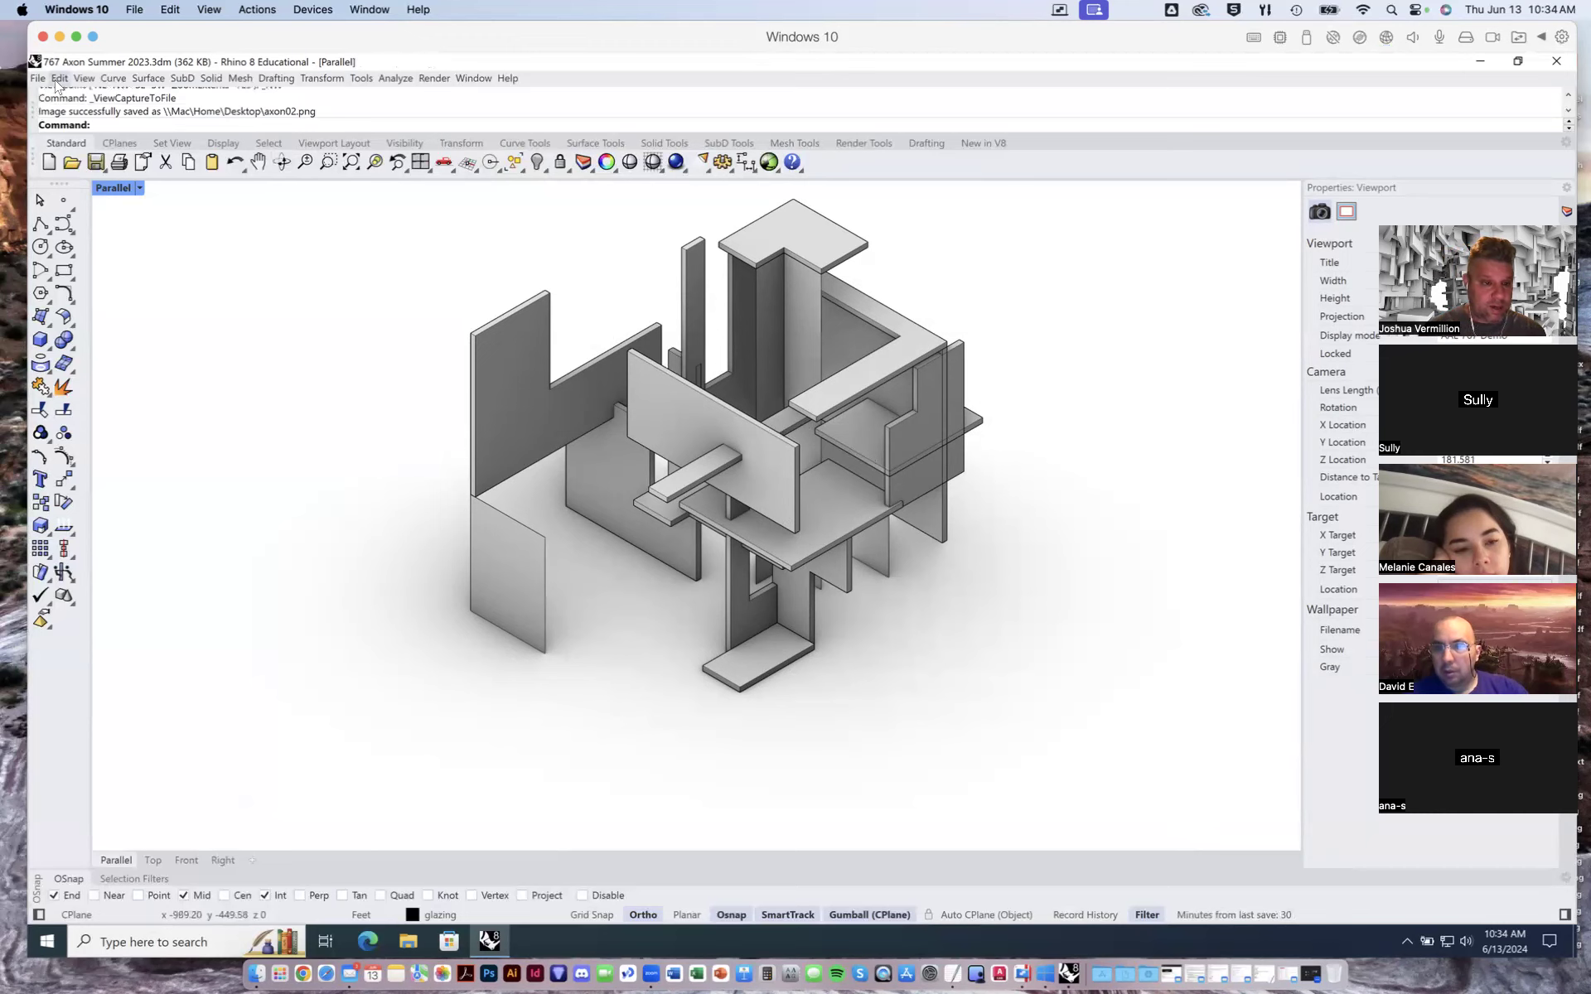
- Switch the parallel viewport to the southeast isometric view and frame the model
click(139, 188)
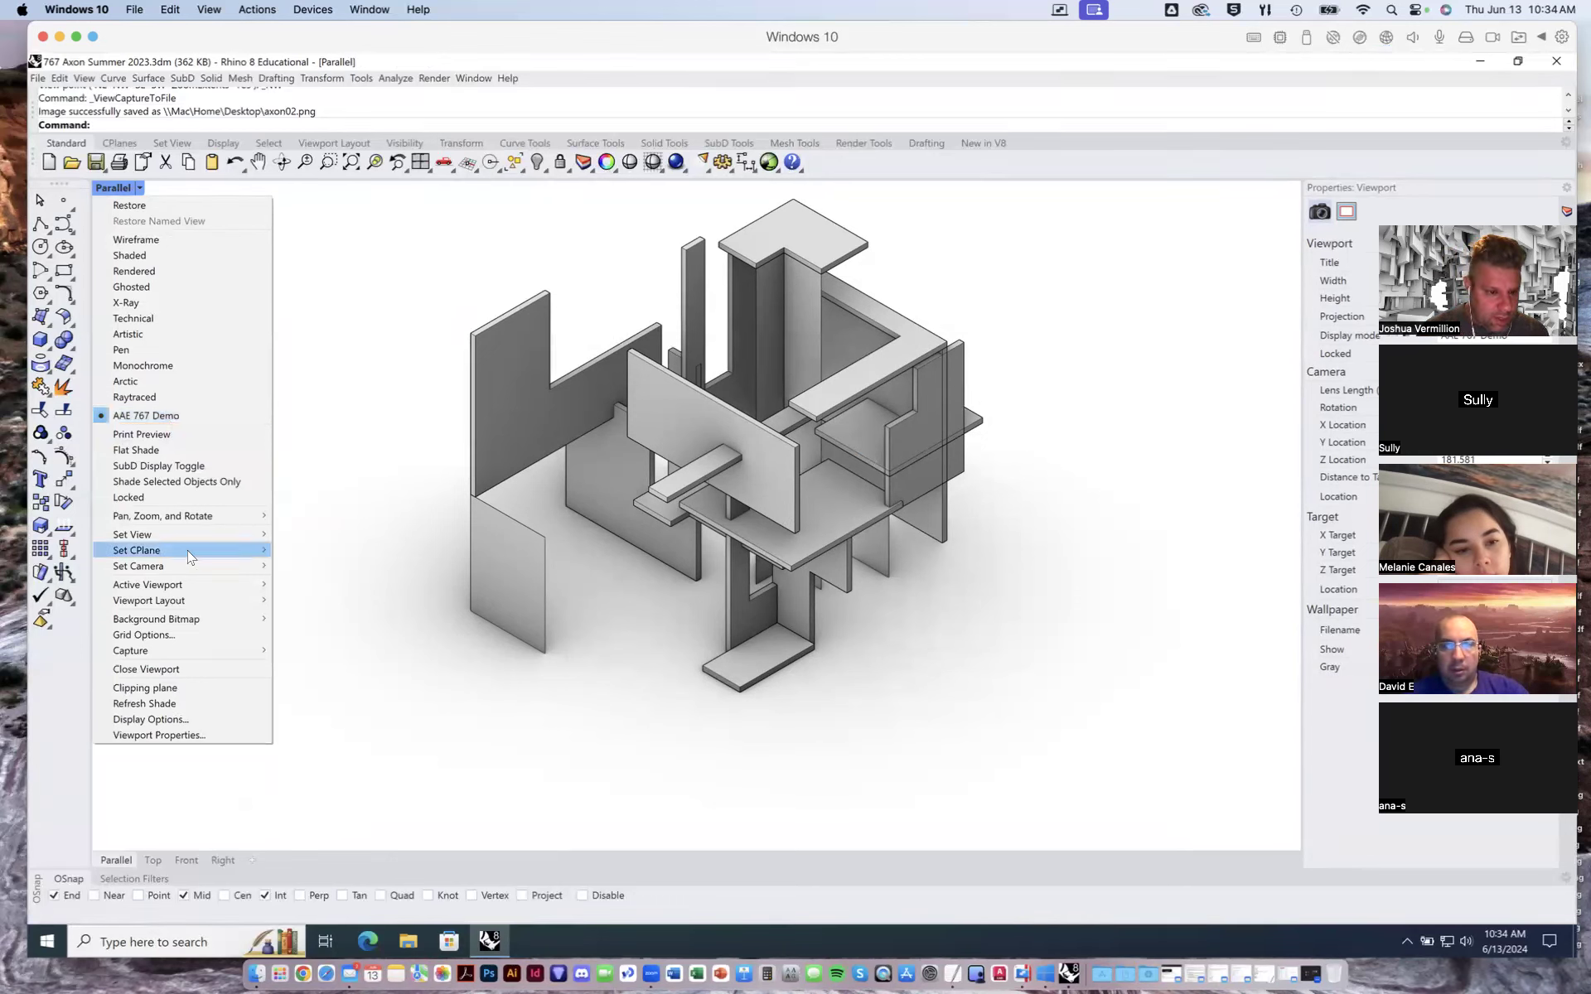
mouse_move(190, 536)
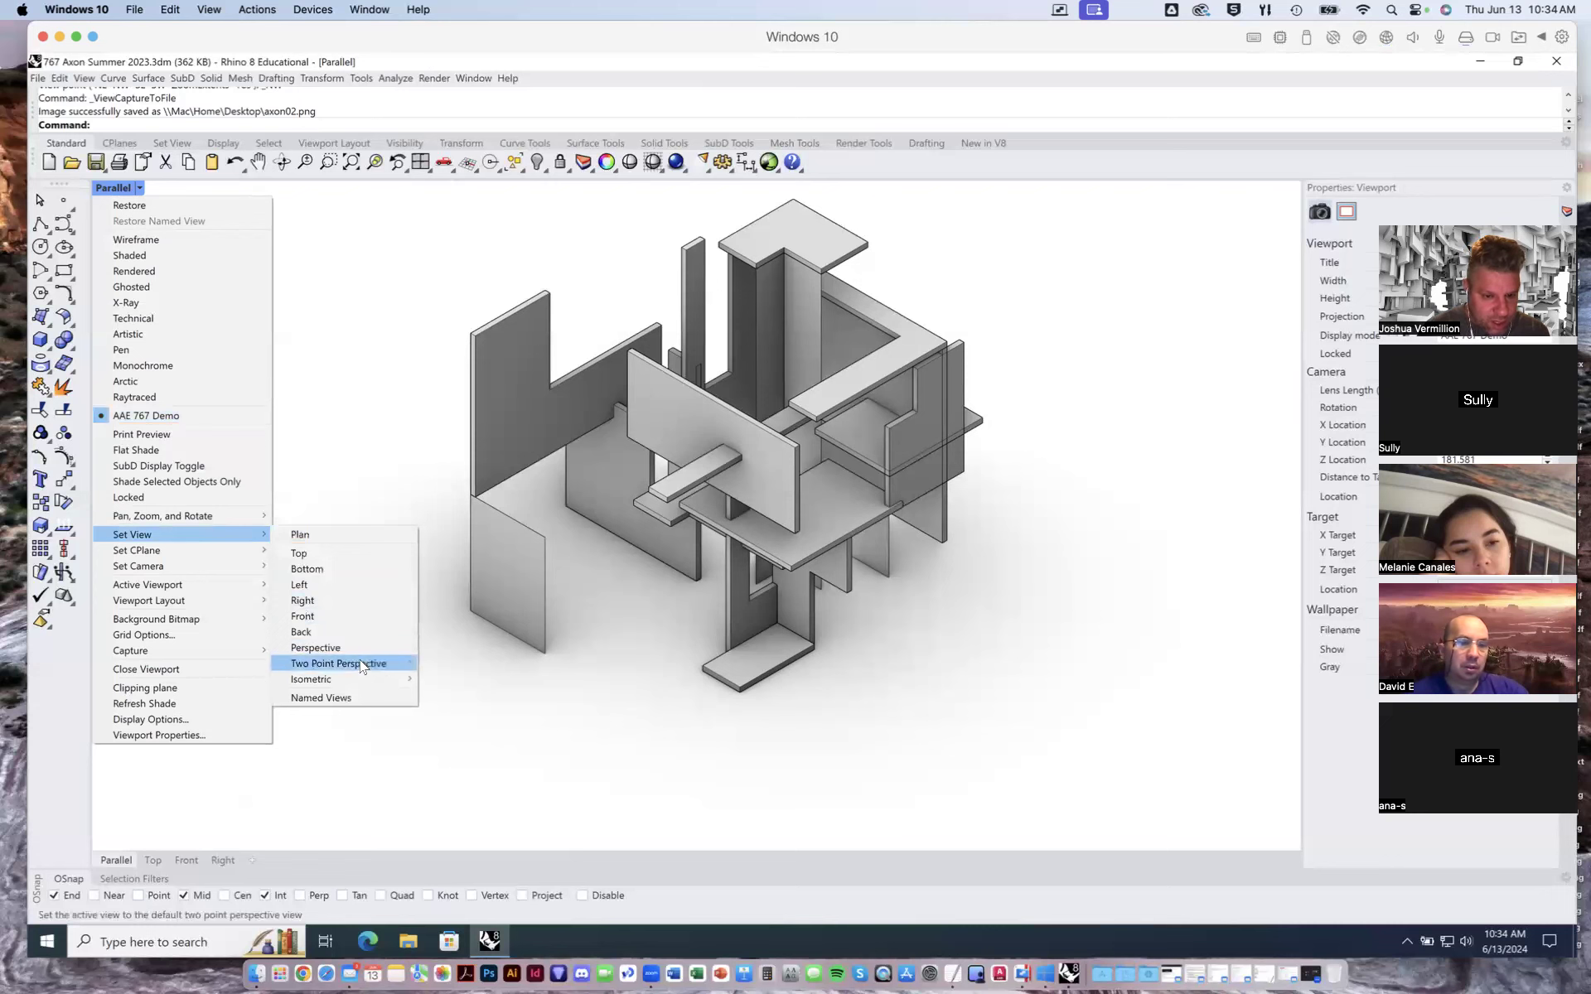
mouse_move(348, 679)
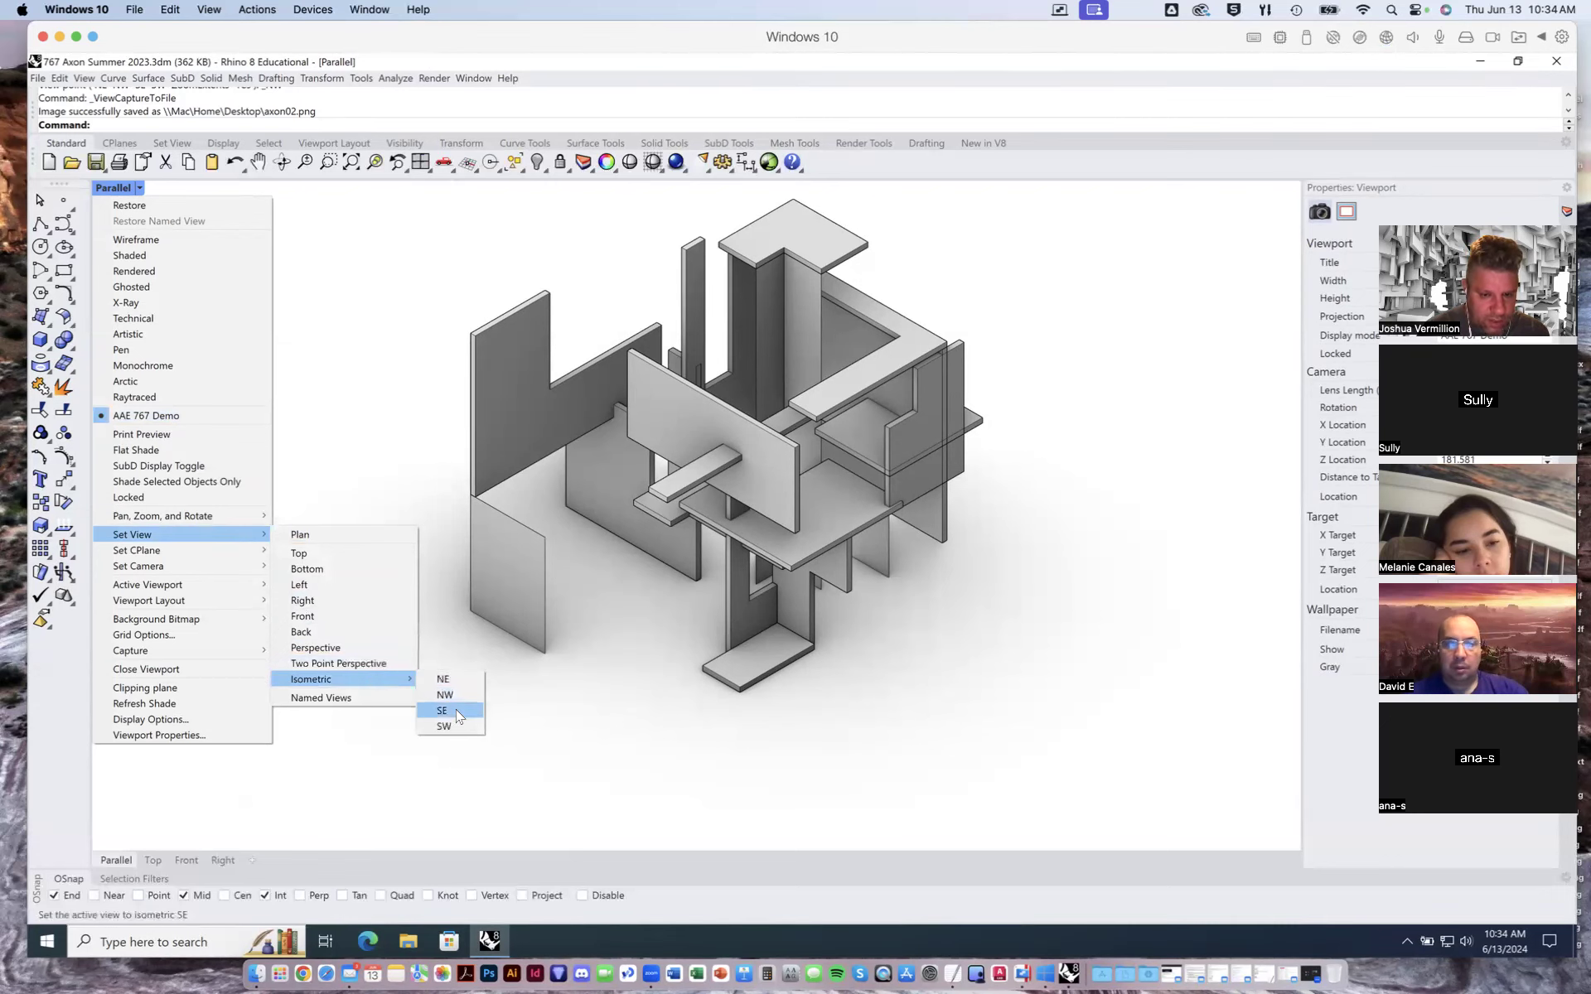
click(447, 710)
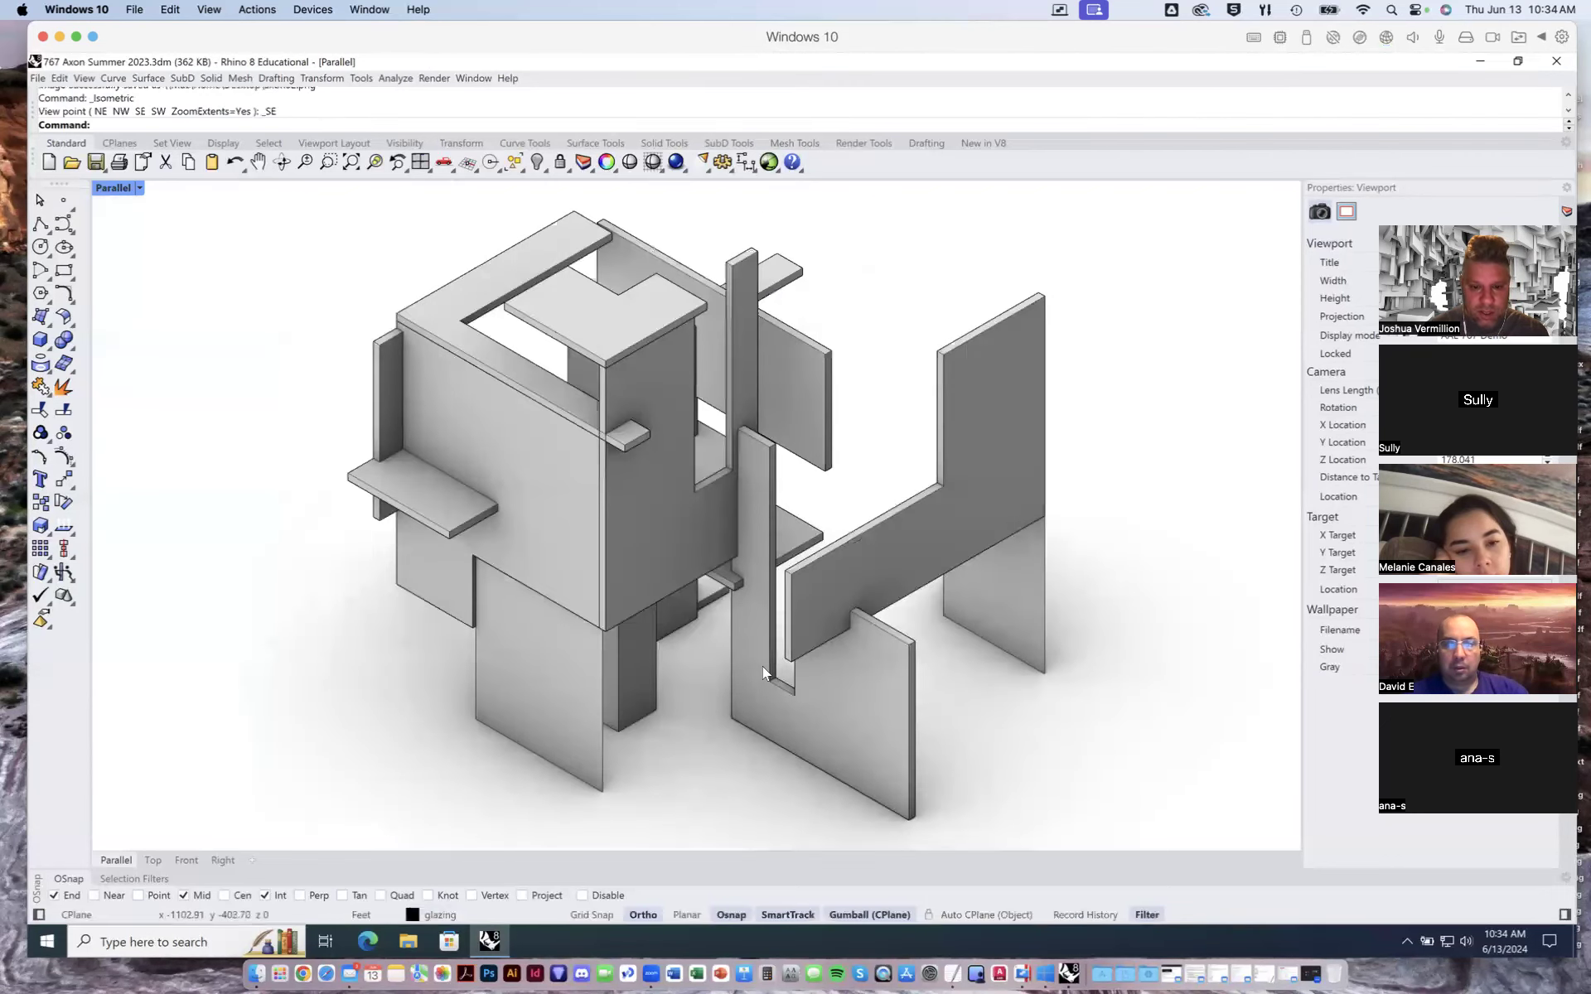
scroll(762, 666, down, 2)
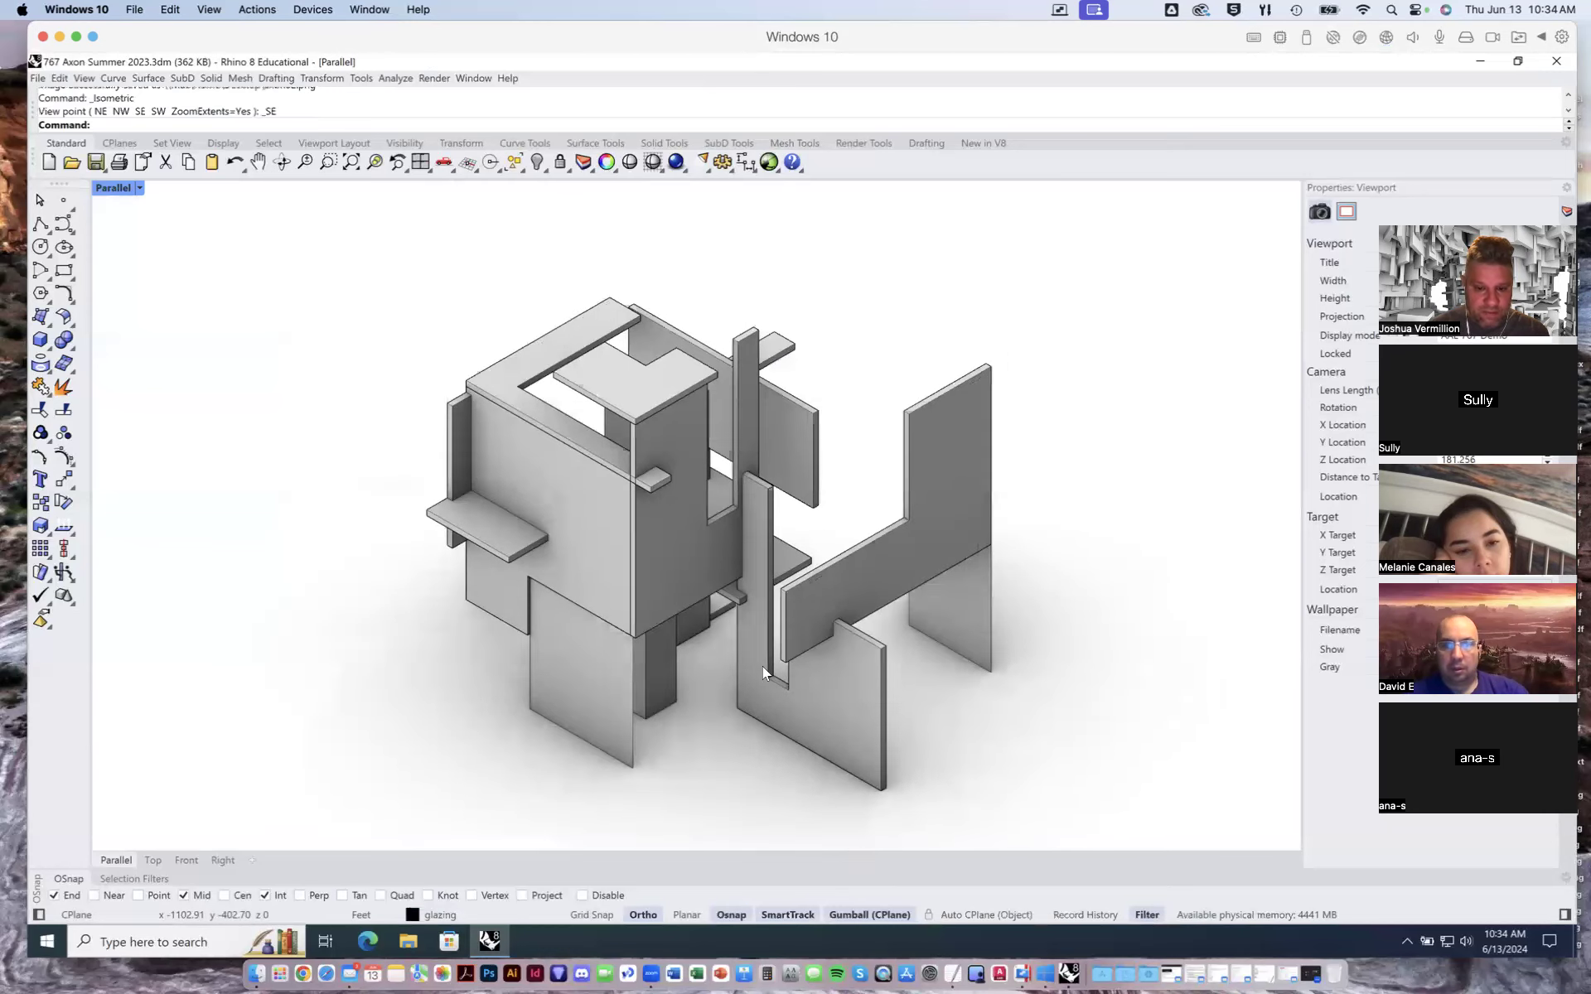
shift+right_drag(1006, 718, 1005, 628)
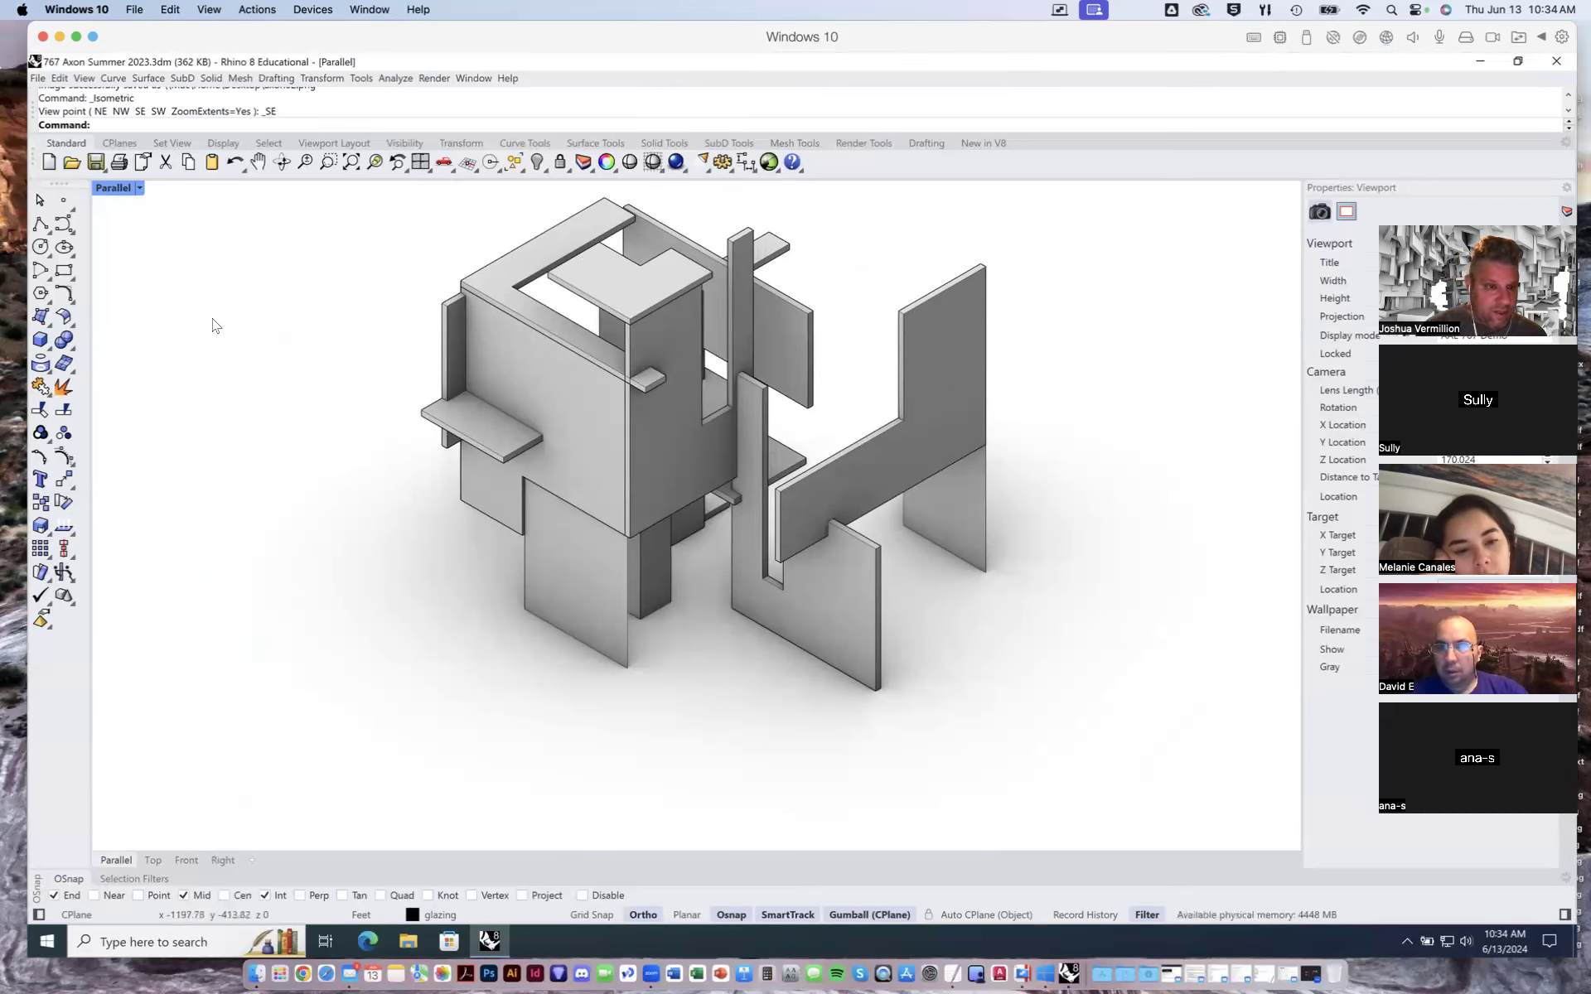
- Start a view capture of the southeast view to file and accept the current capture settings
click(86, 79)
mouse_move(257, 345)
click(358, 360)
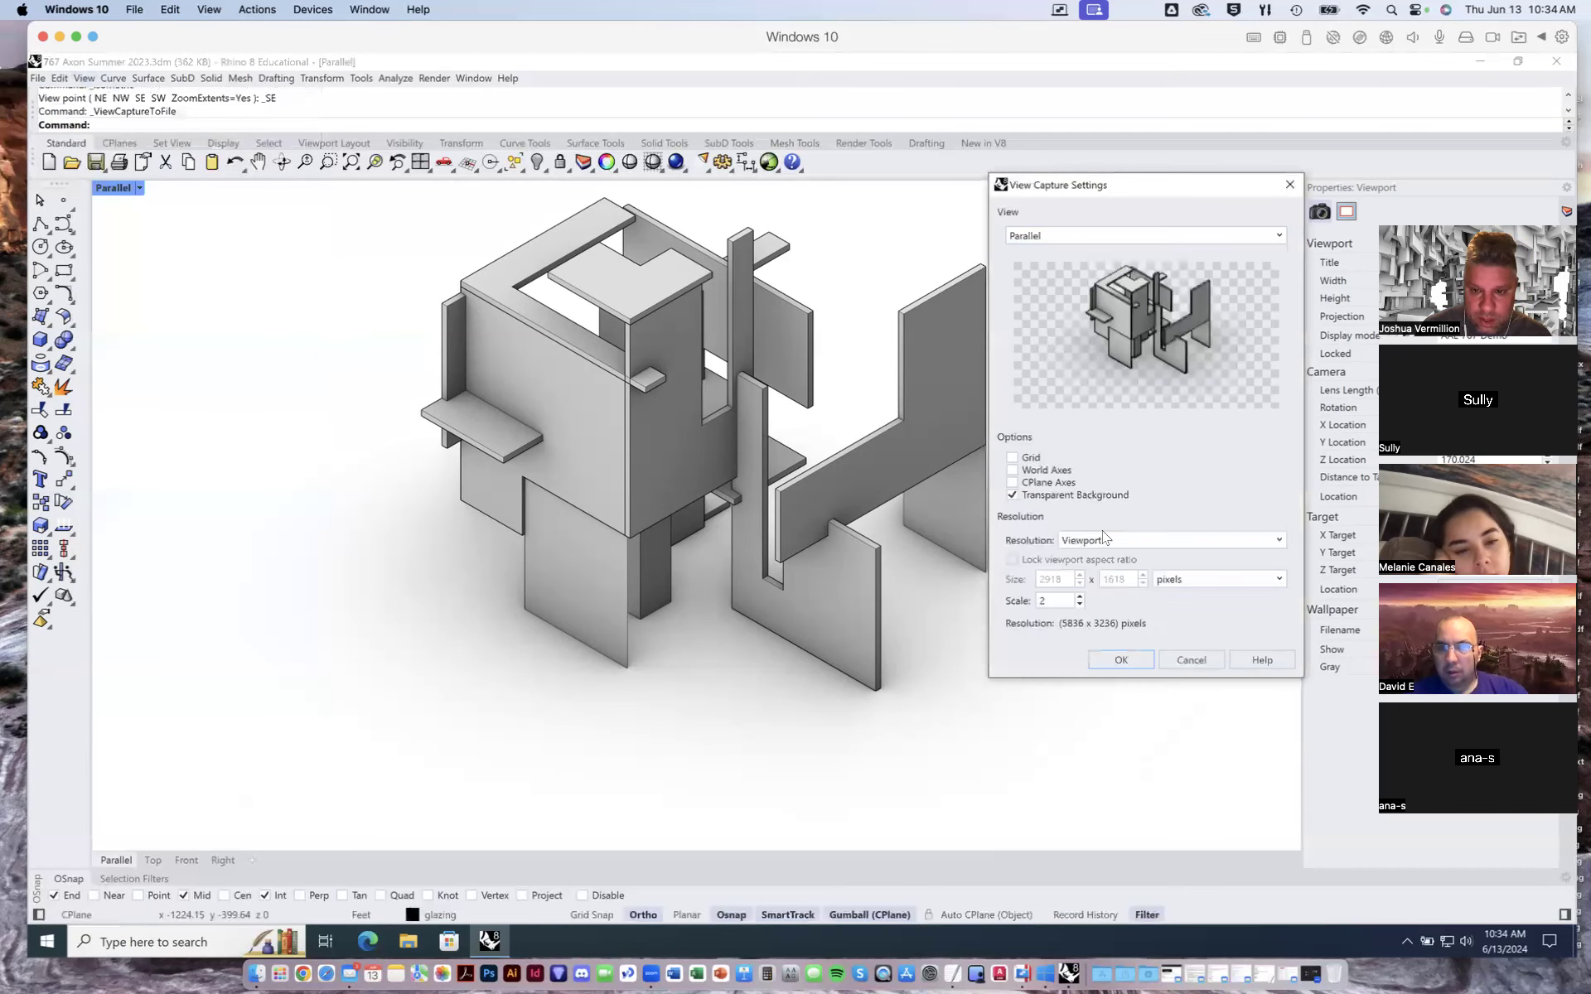
click(1120, 659)
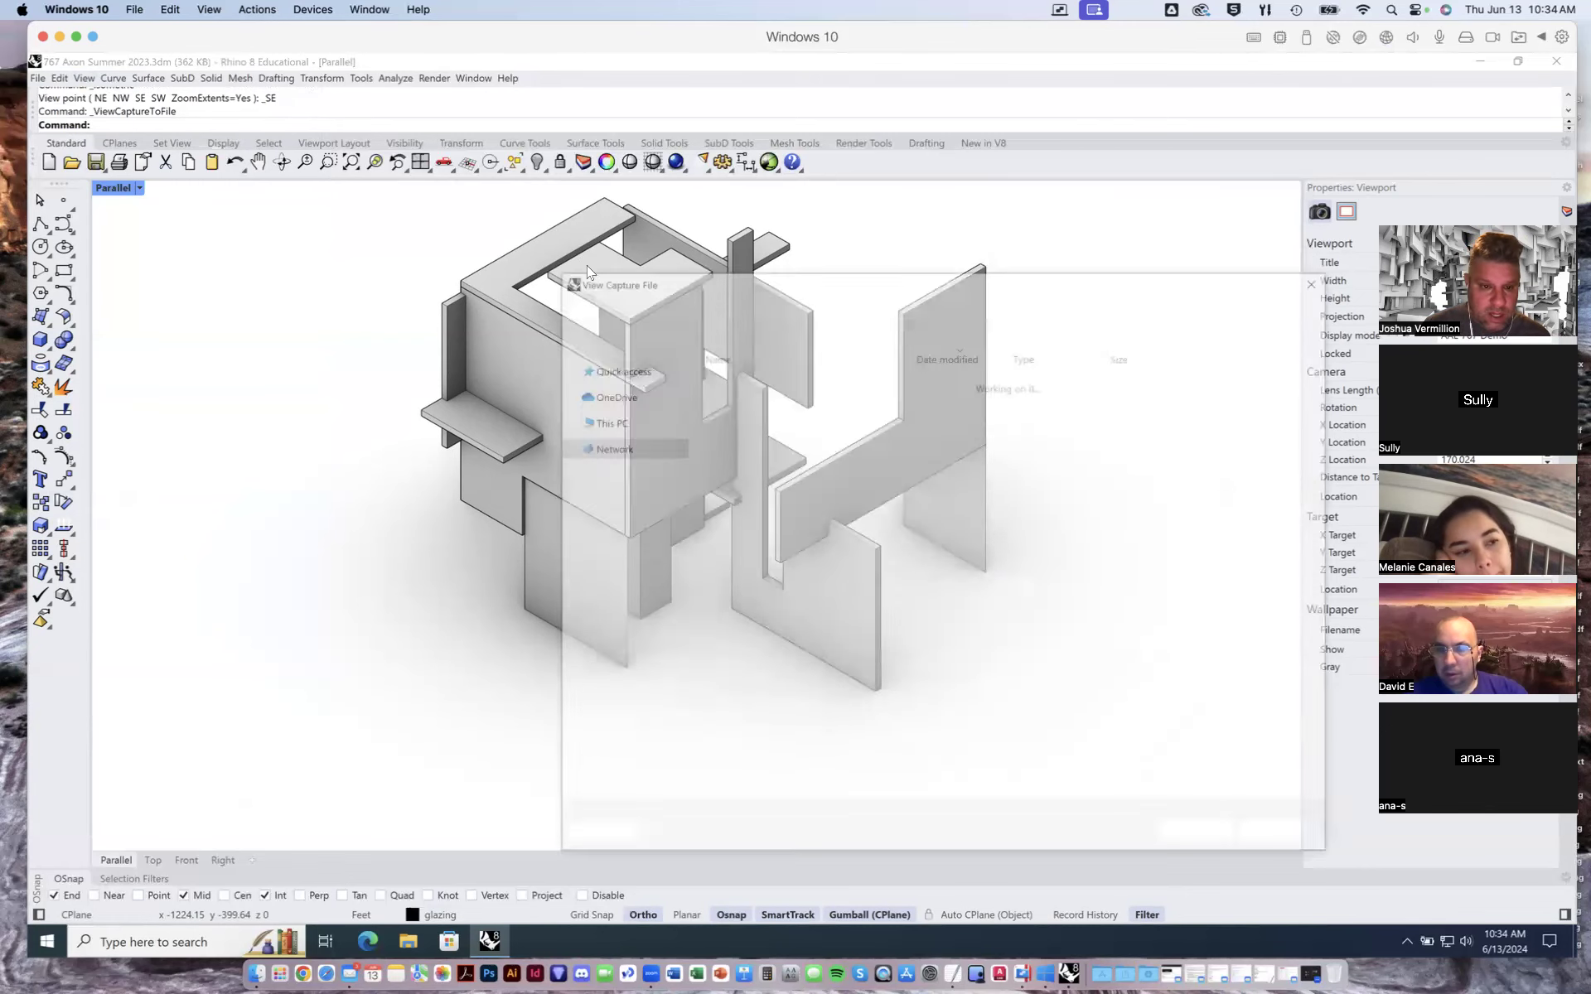
- Save the capture as a PNG file named axon03 on the Desktop
click(746, 380)
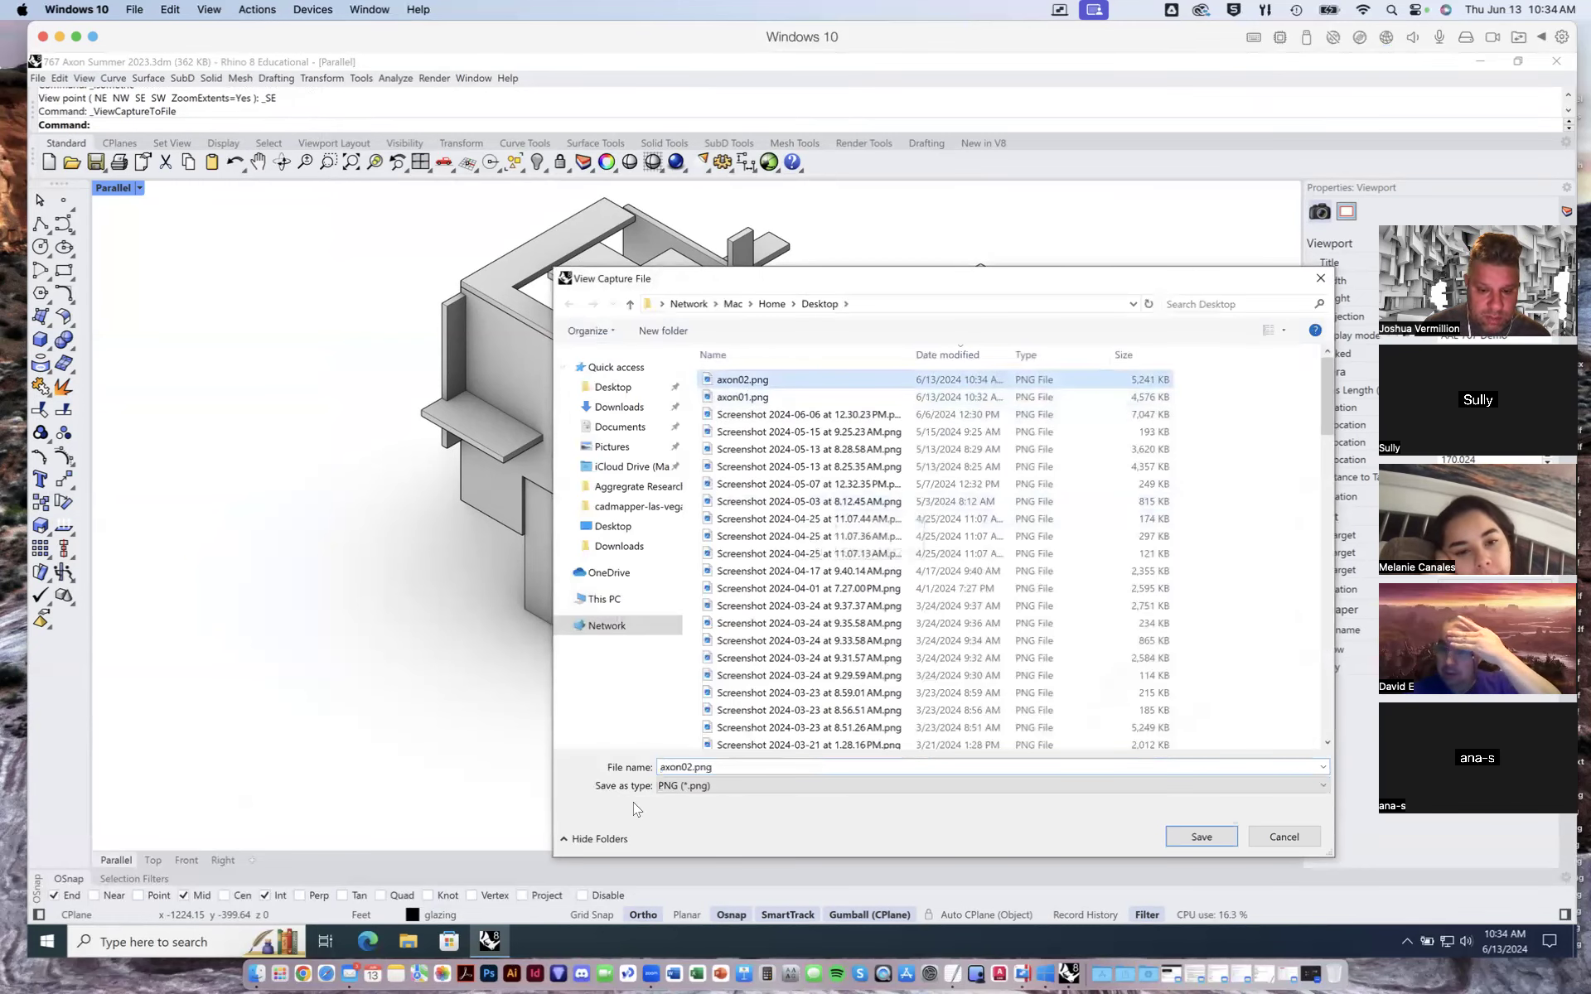
double_click(691, 768)
click(691, 768)
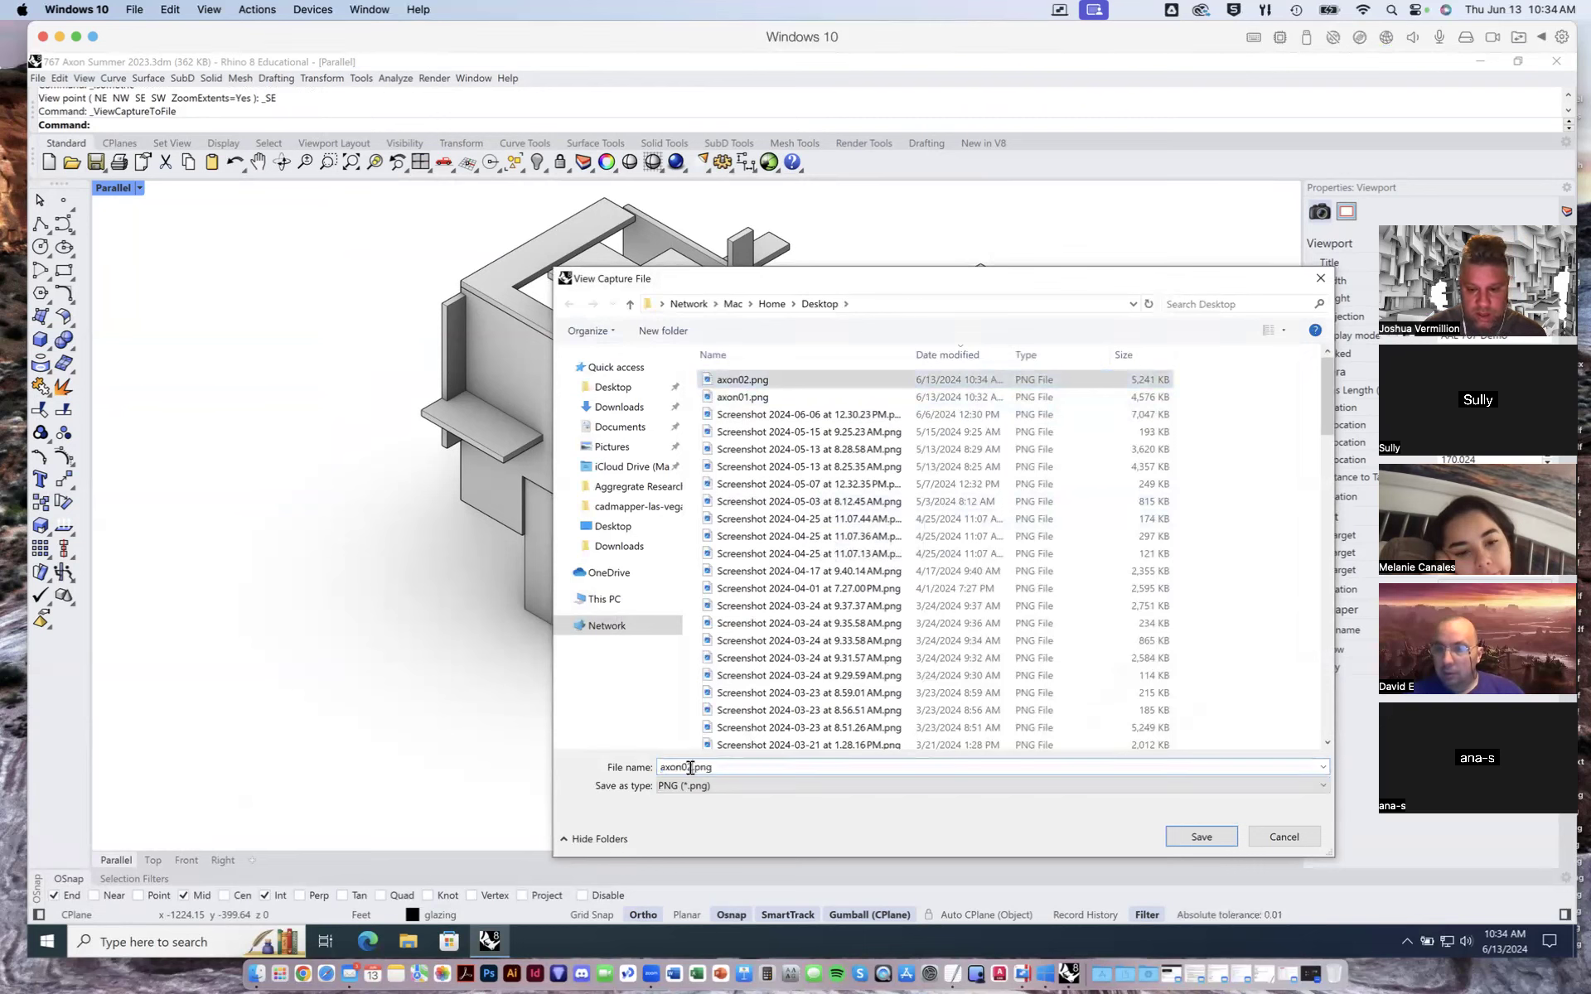
key(BackSpace)
text(3)
key(Return)
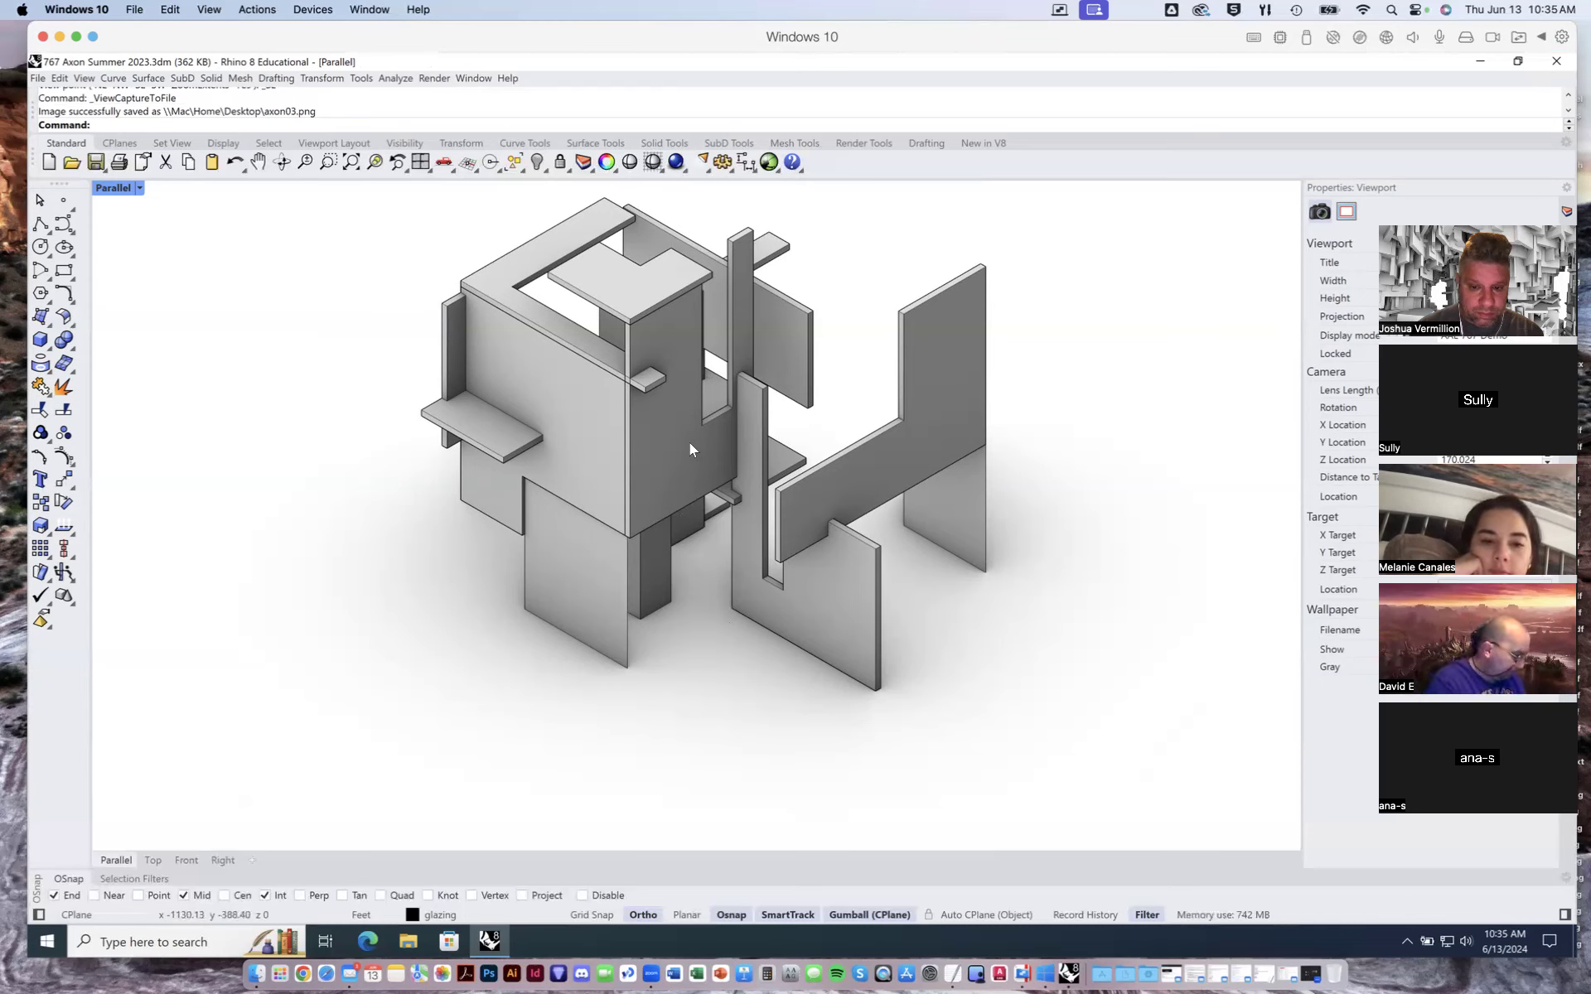
- Switch the parallel viewport to the southwest isometric view and frame the model
click(139, 188)
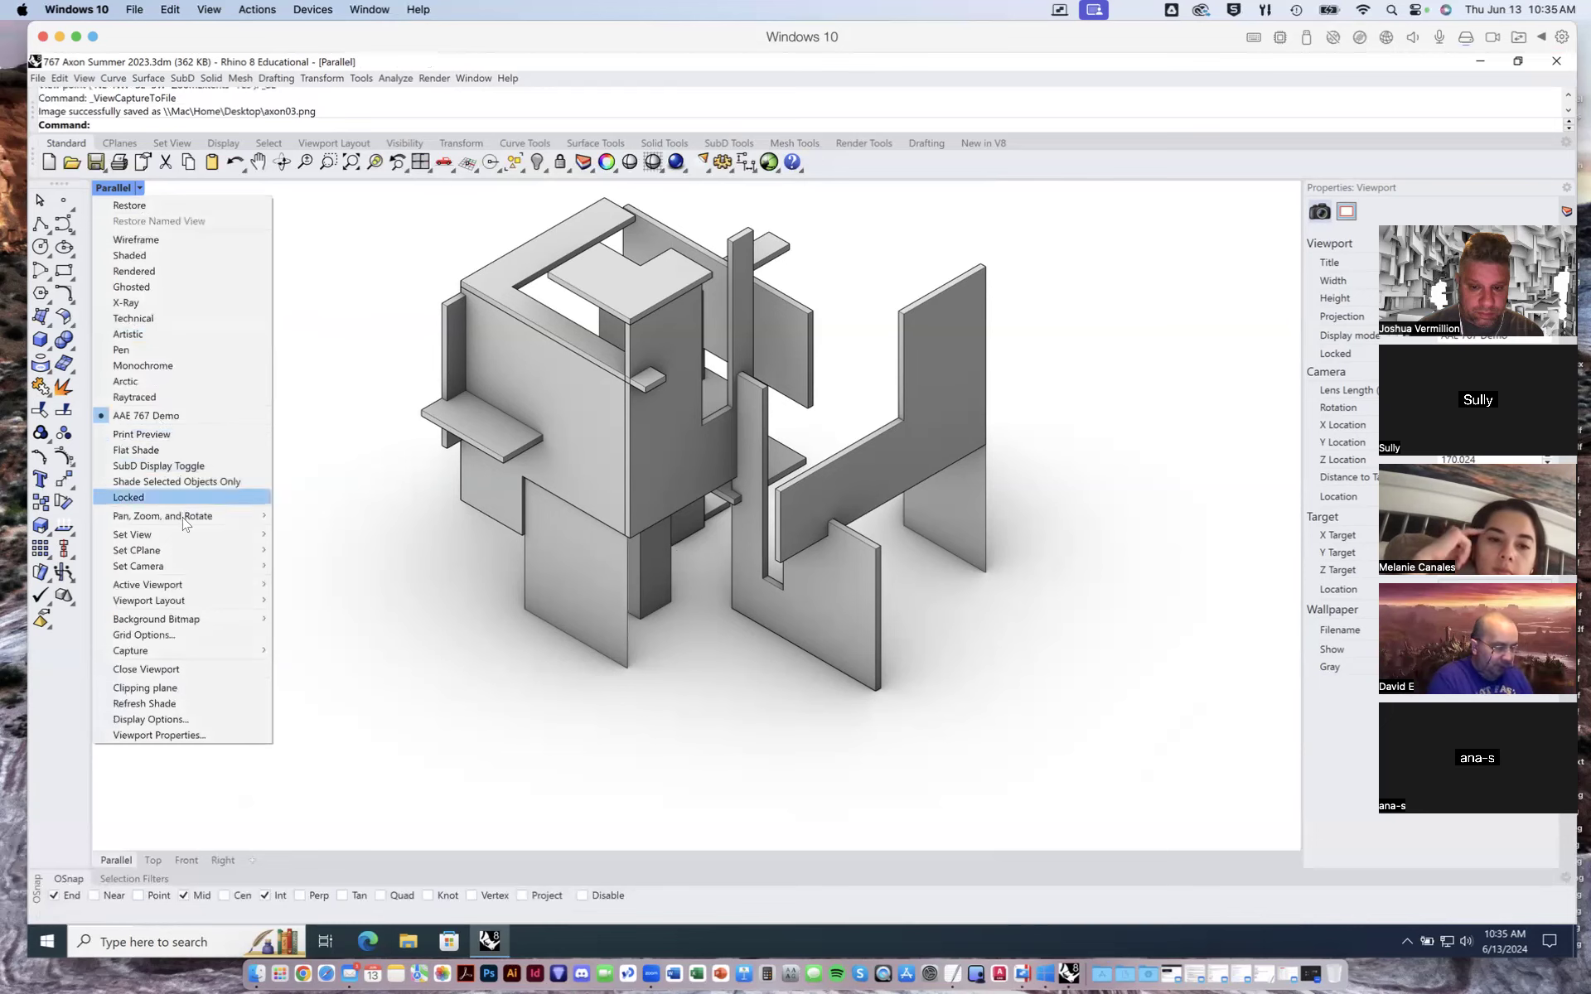
mouse_move(219, 543)
mouse_move(389, 680)
click(448, 727)
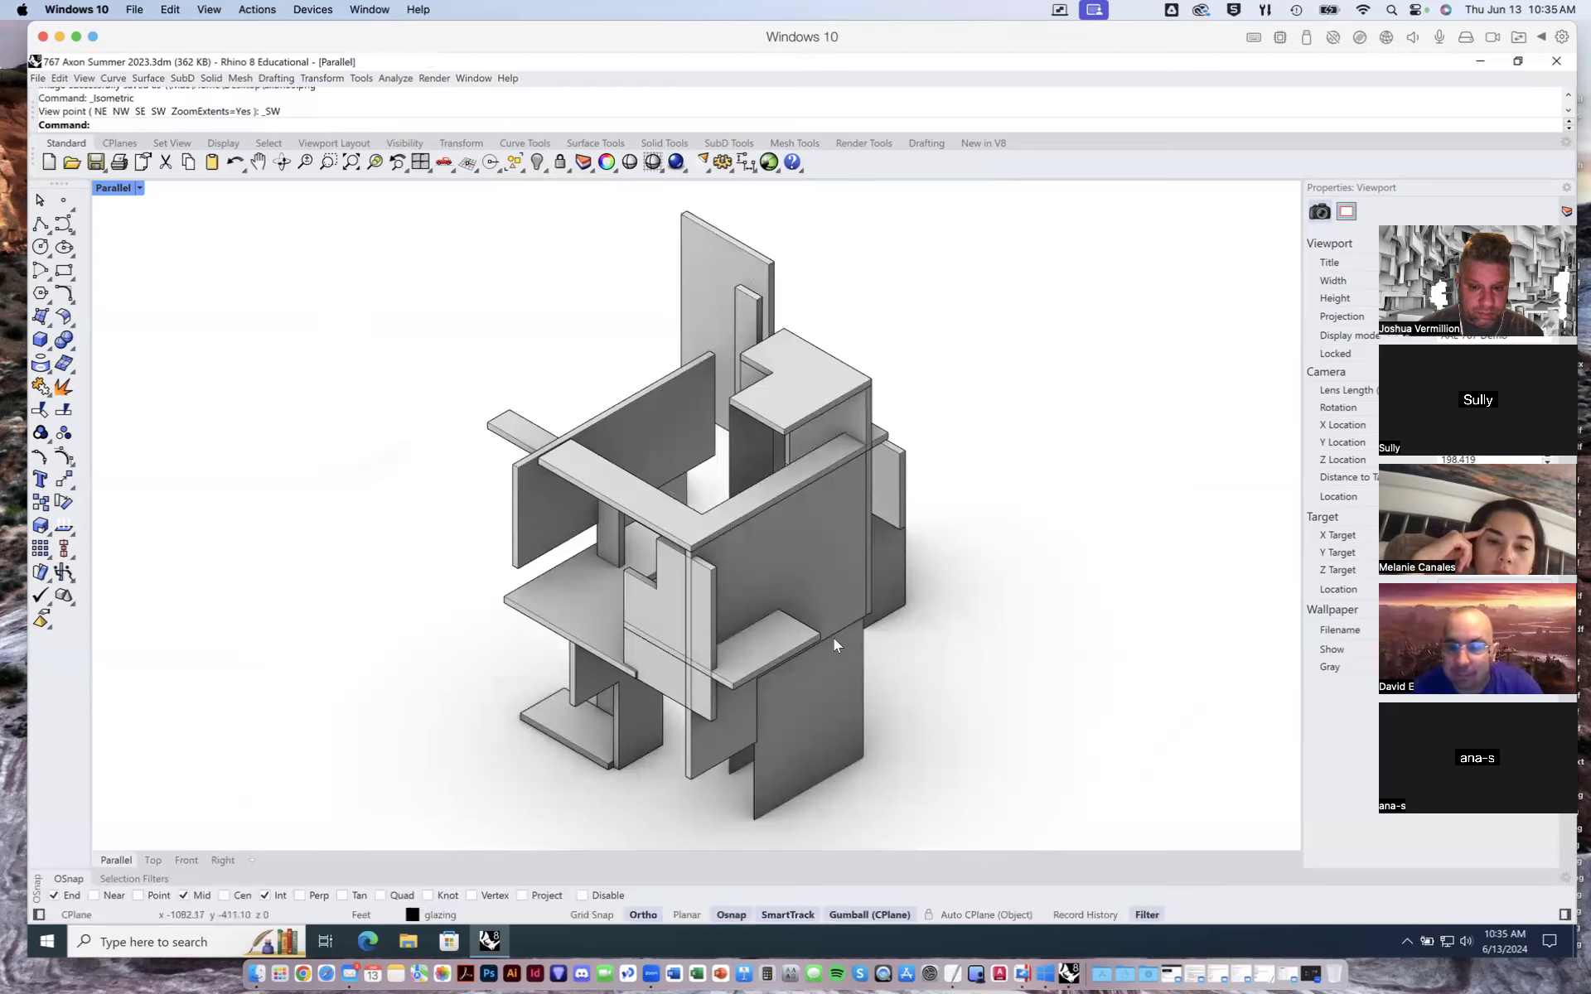
scroll(834, 638, down, 2)
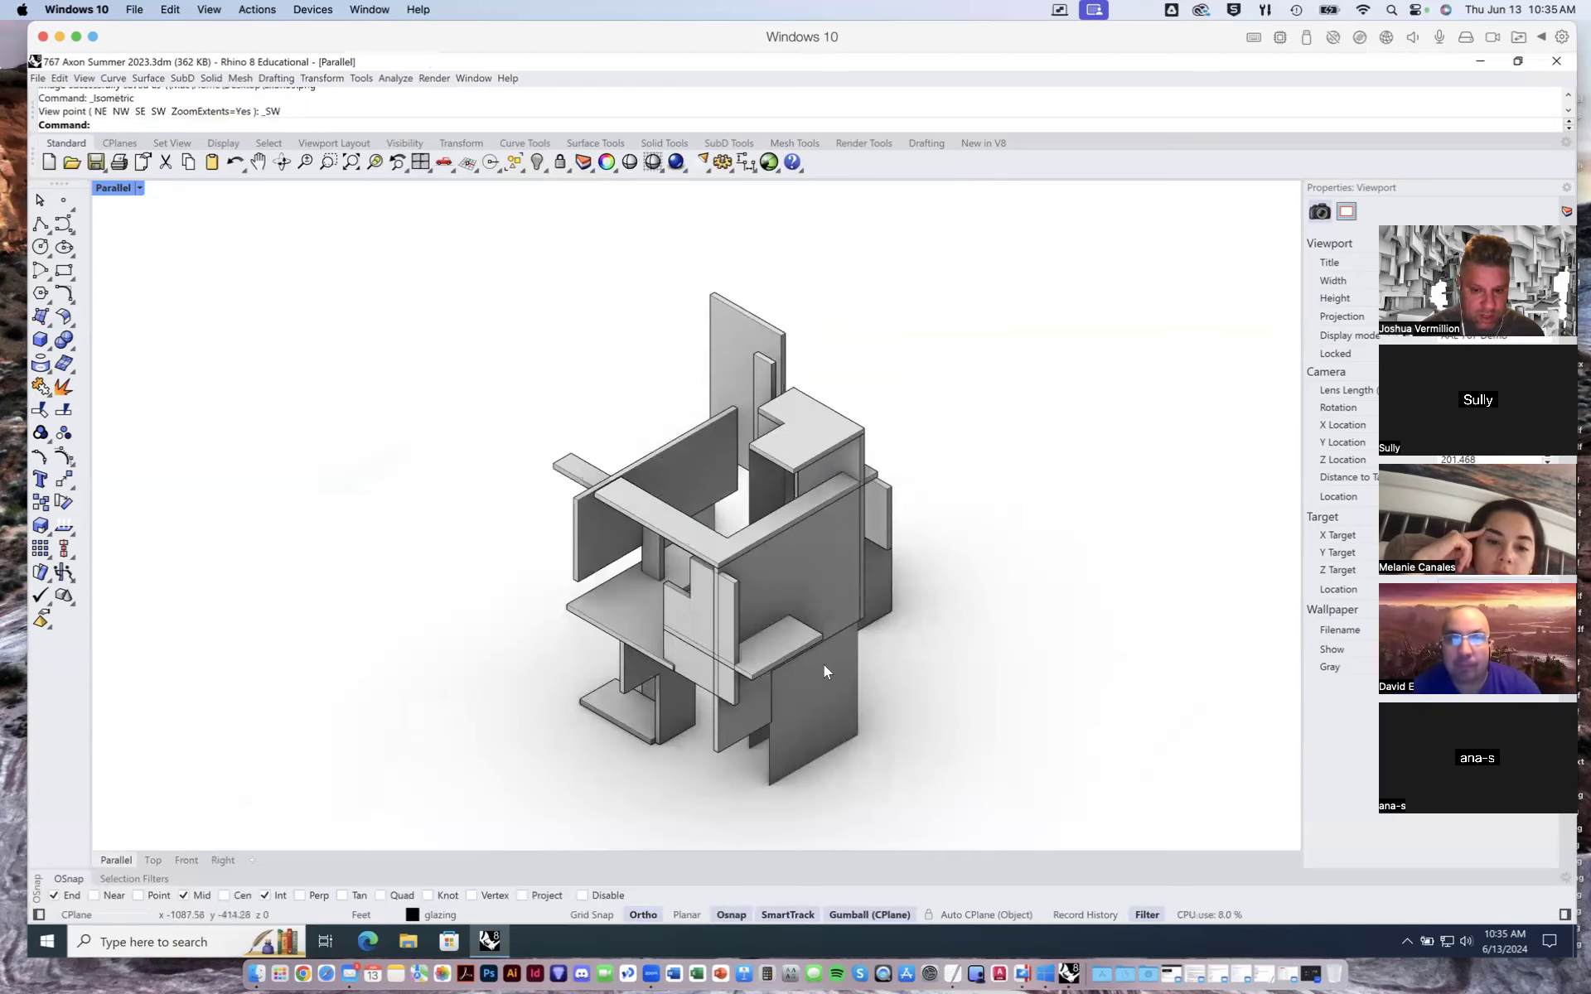
right_drag(817, 630, 794, 563)
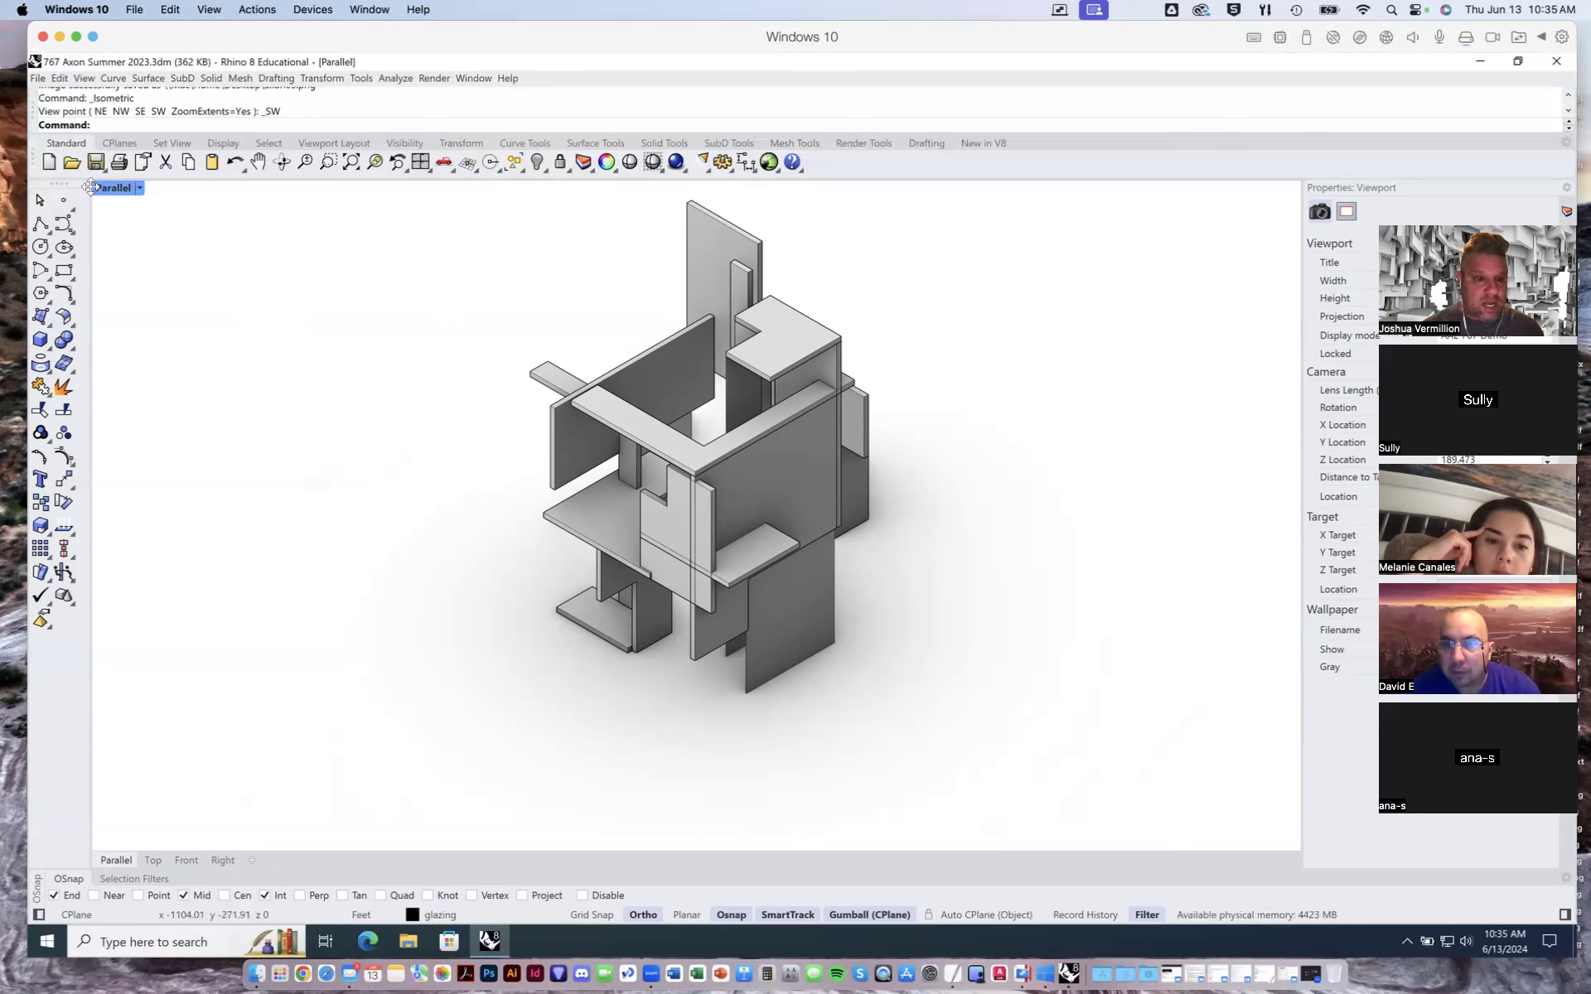
- Start a view capture of the southwest view to file and accept the current capture settings
click(139, 188)
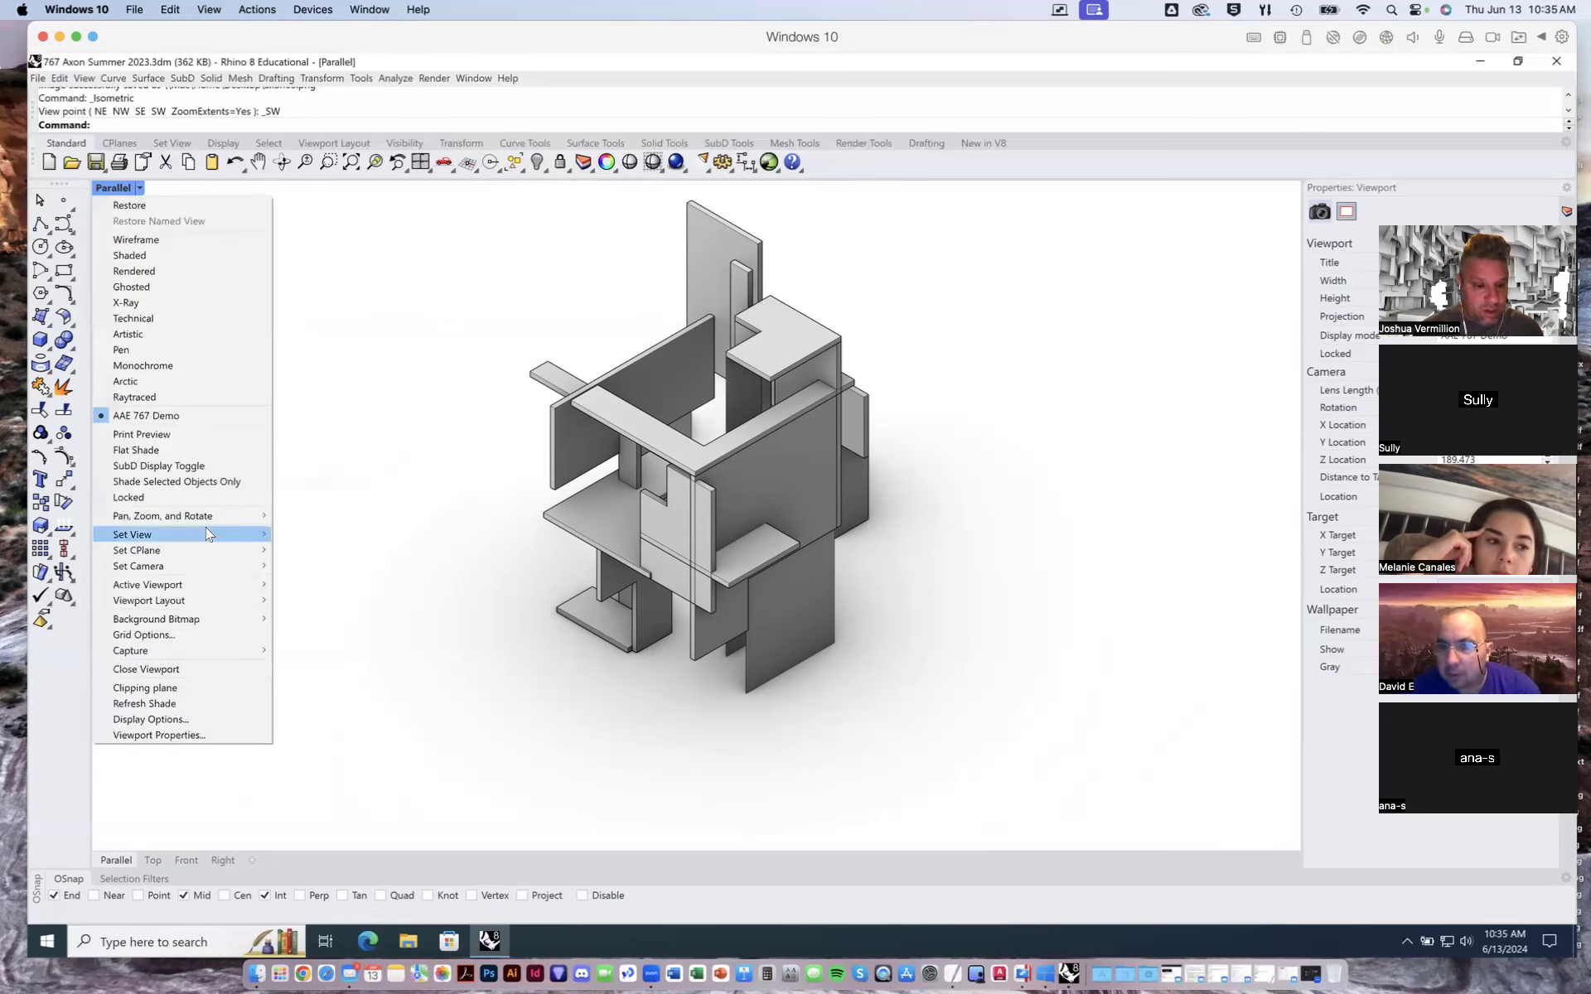
mouse_move(207, 533)
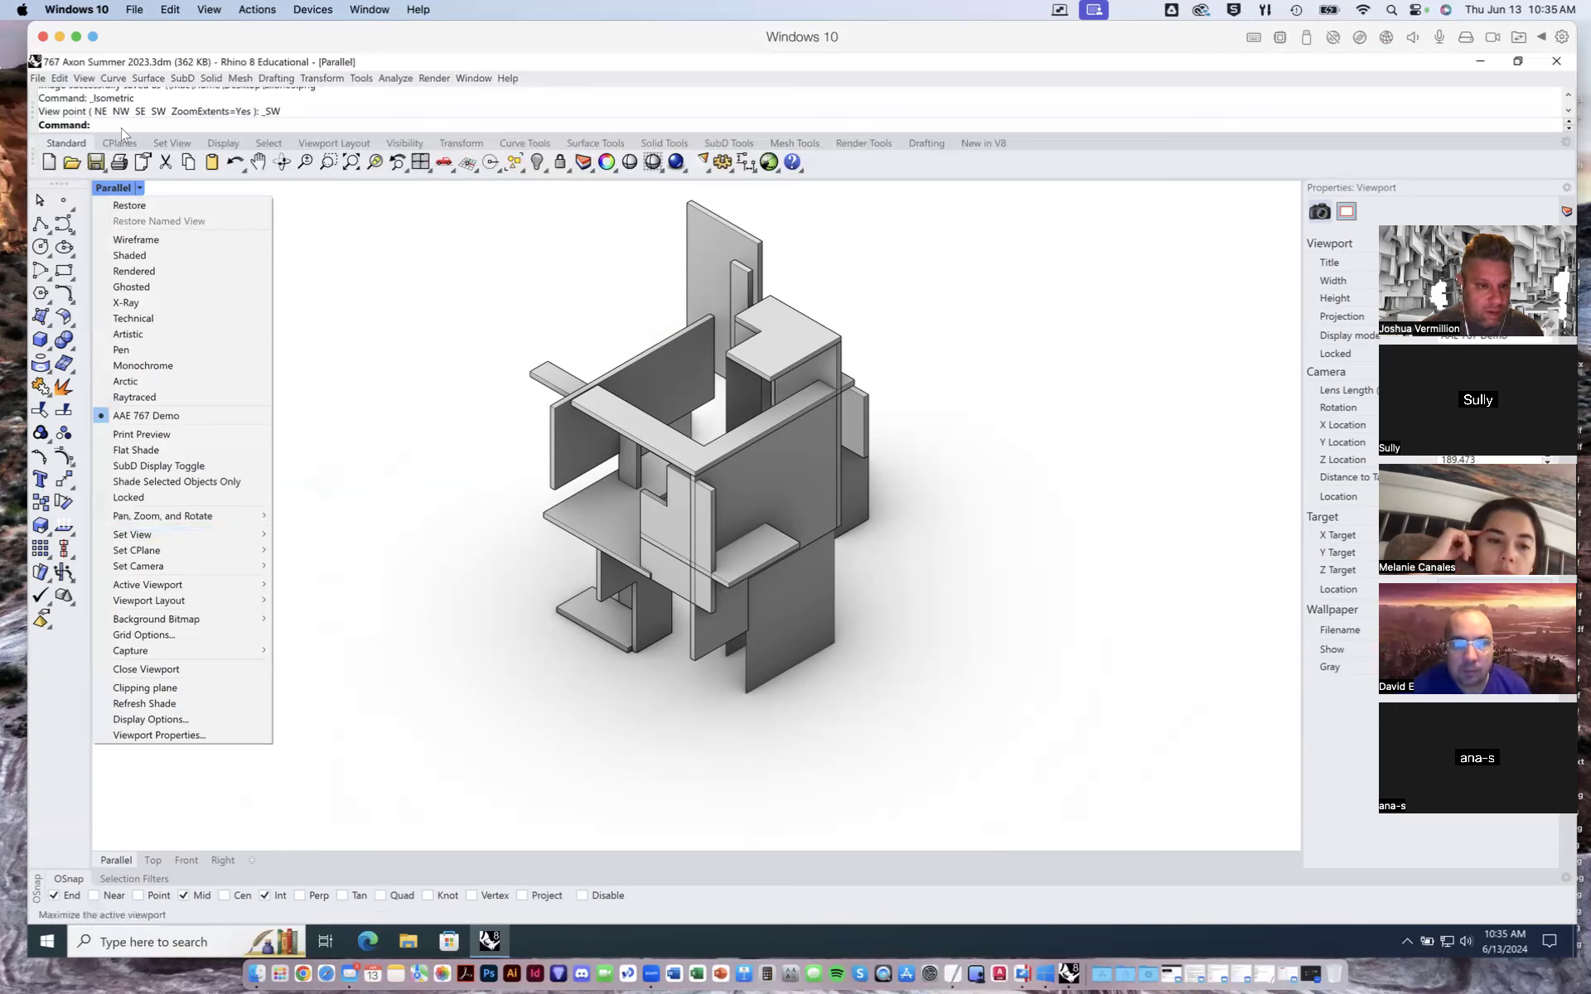
click(85, 78)
mouse_move(154, 342)
click(364, 359)
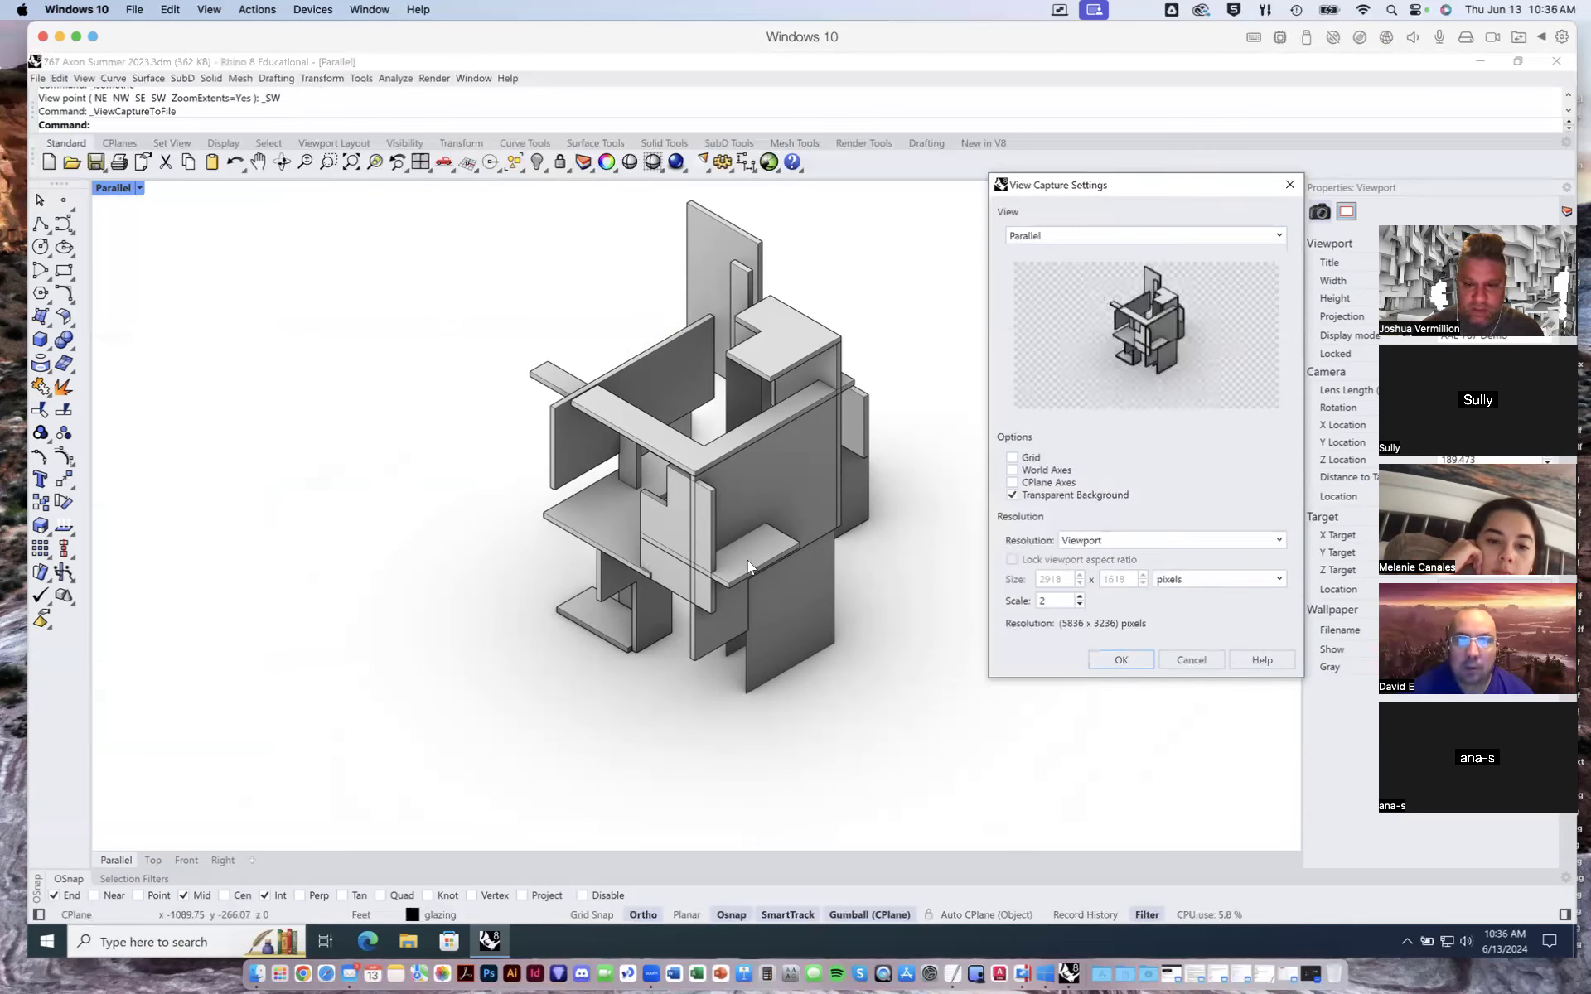
click(1137, 660)
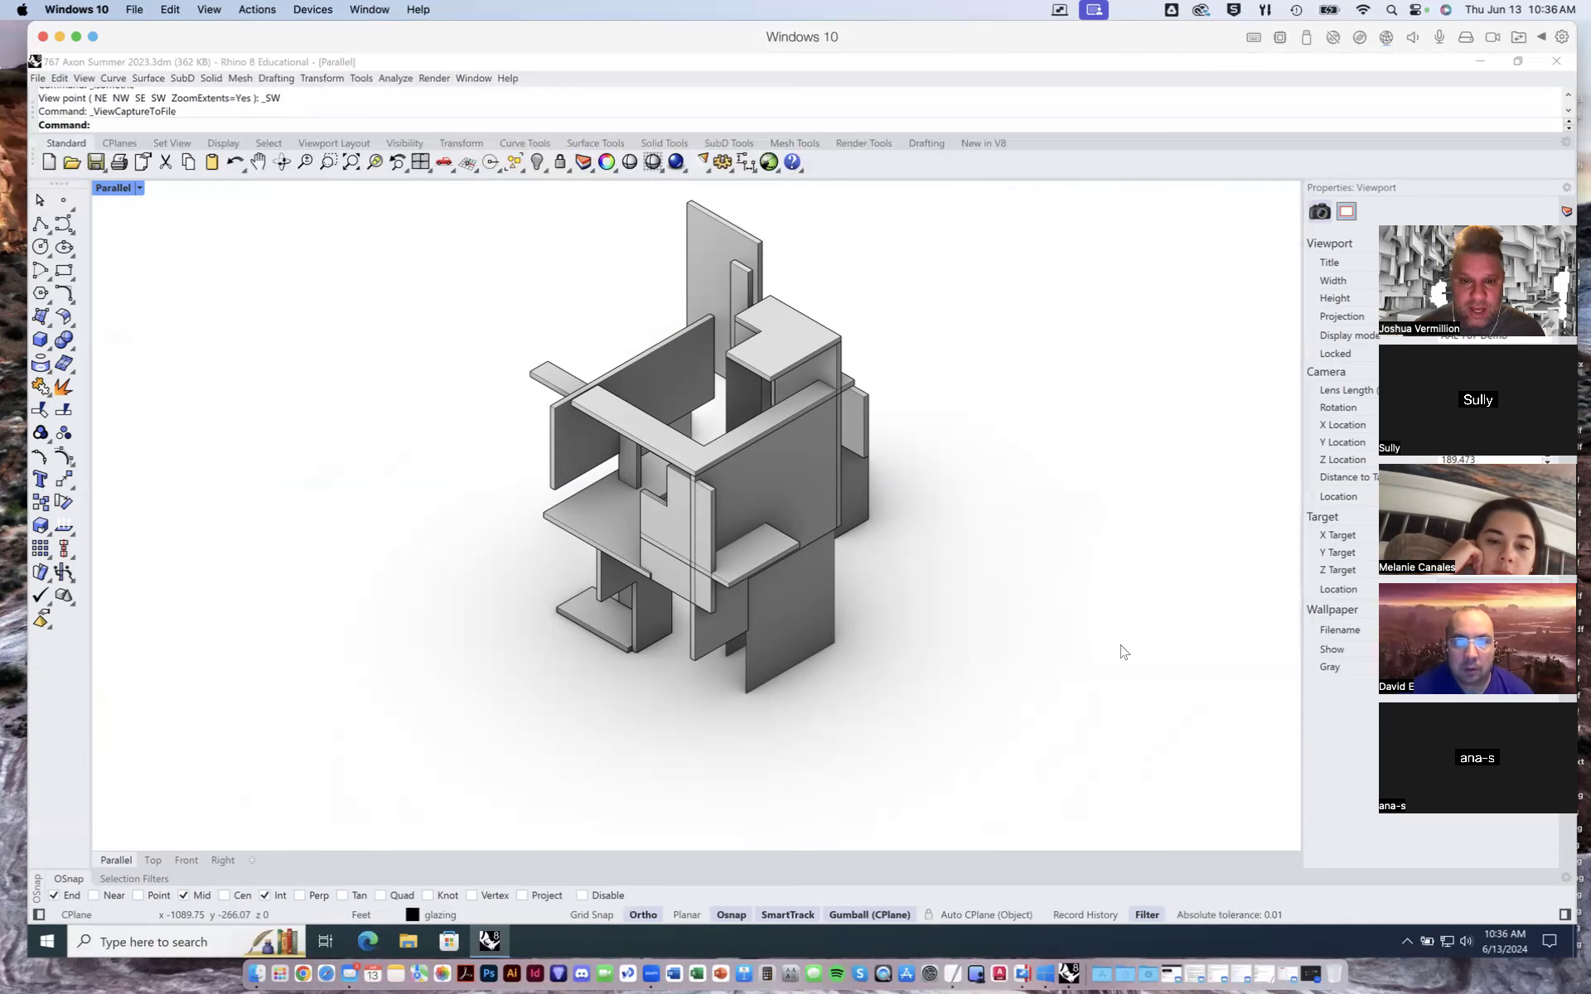
- Save the capture as a PNG file named axon04 on the Desktop
click(771, 380)
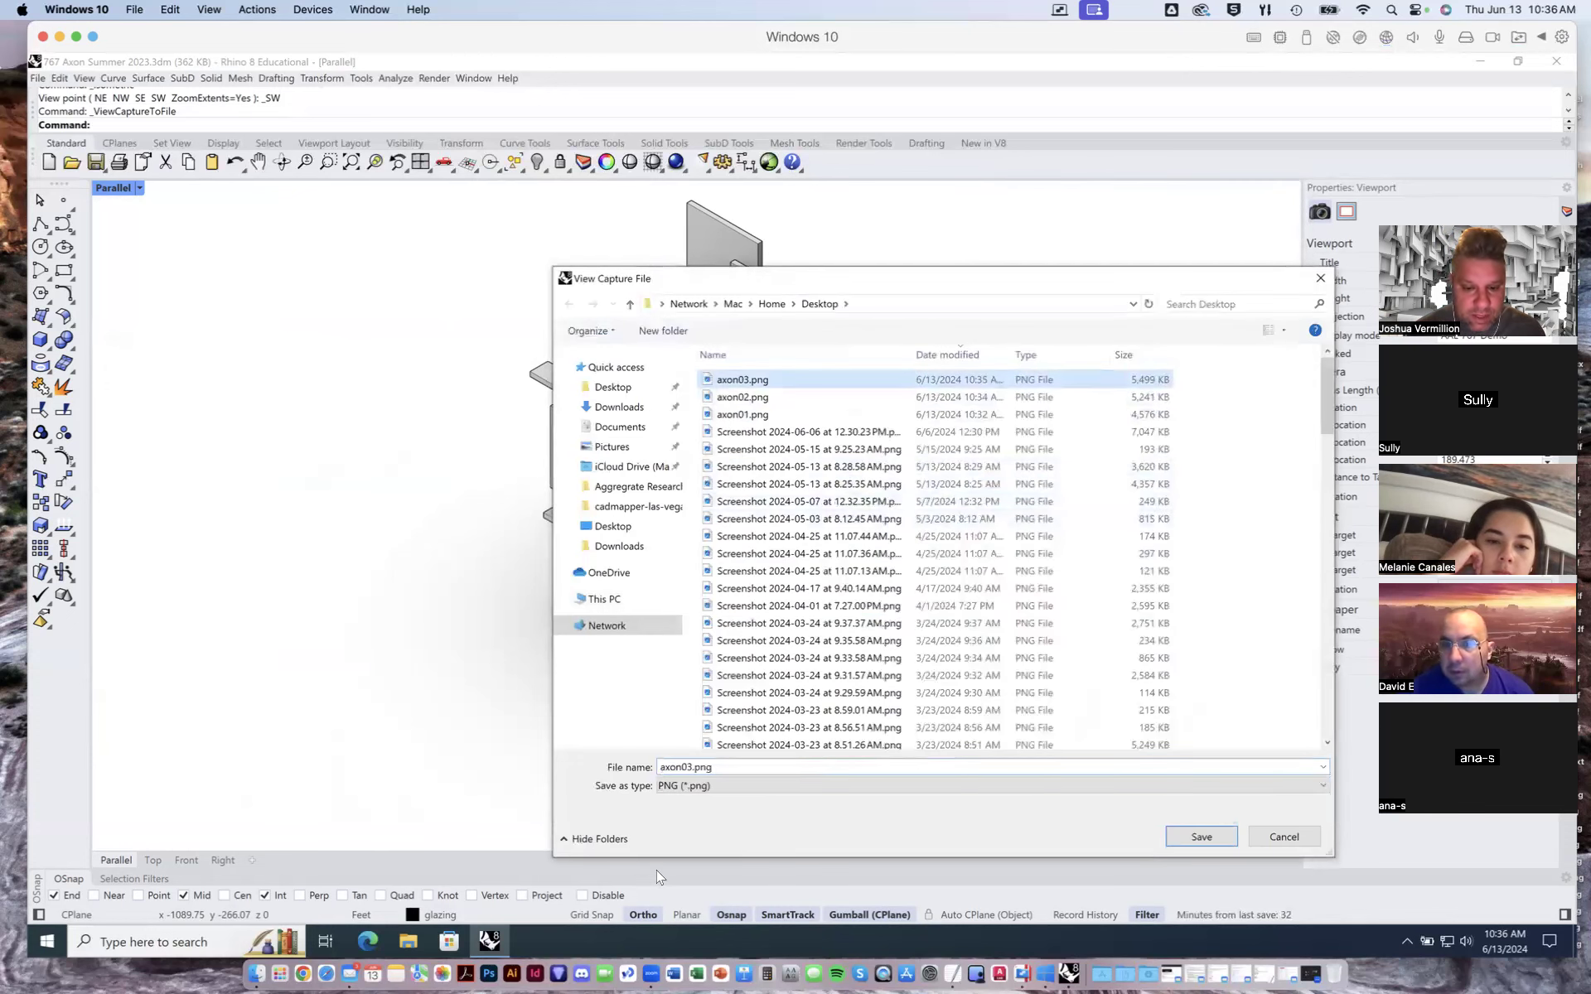
click(690, 768)
key(BackSpace)
text(4)
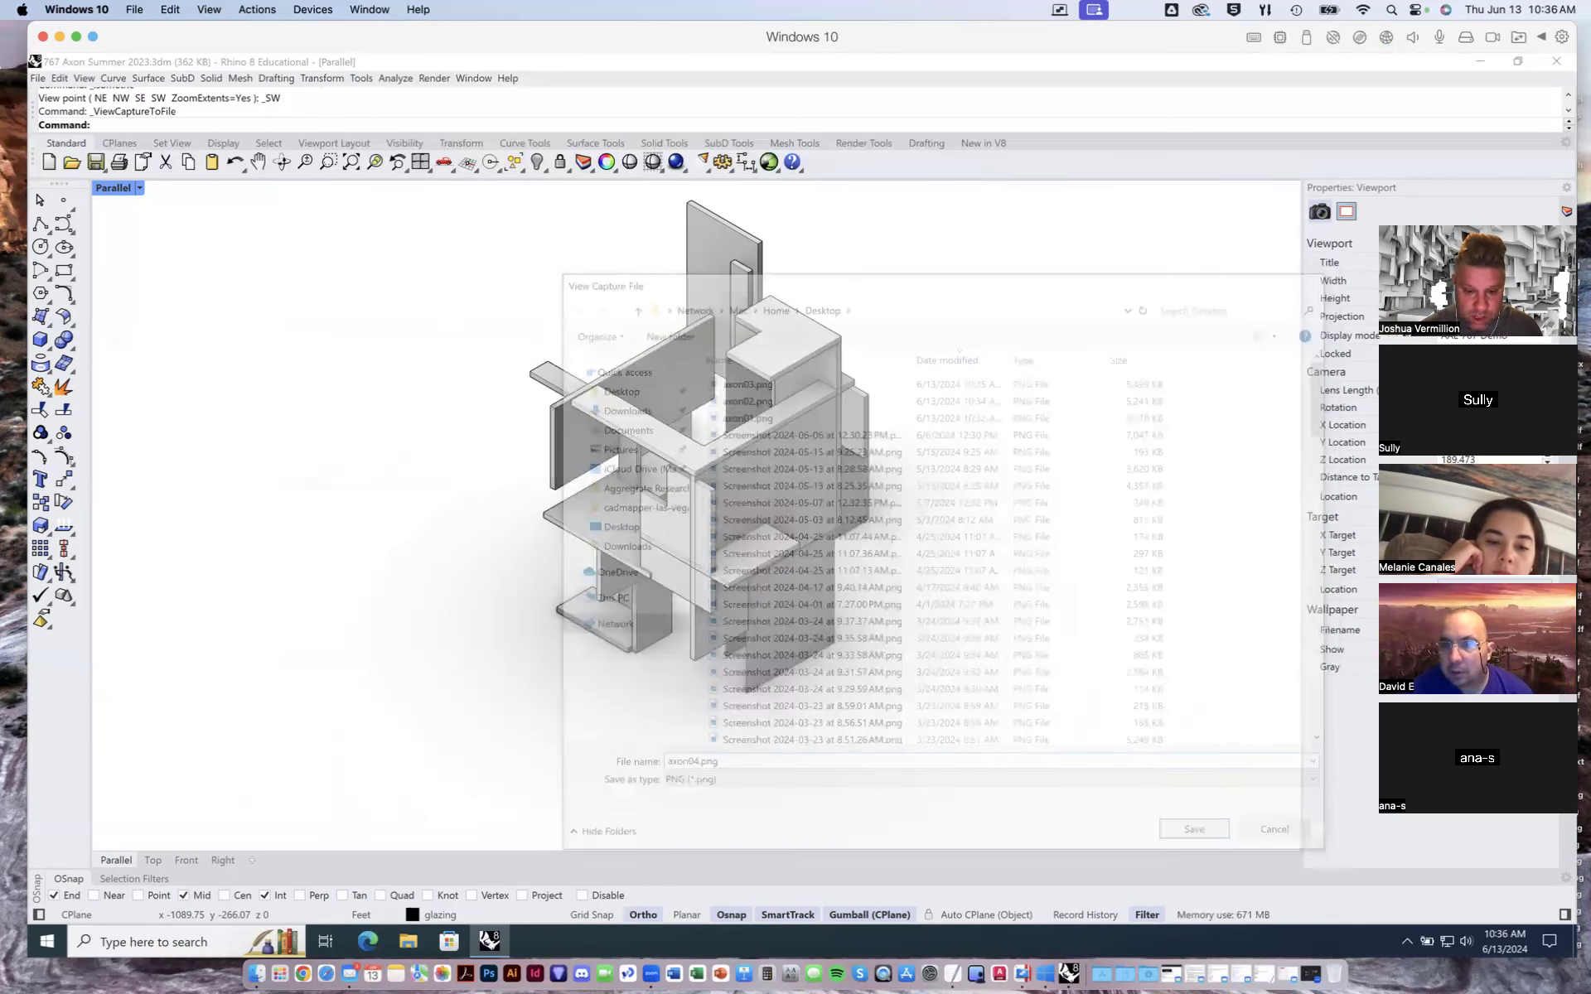
key(Return)
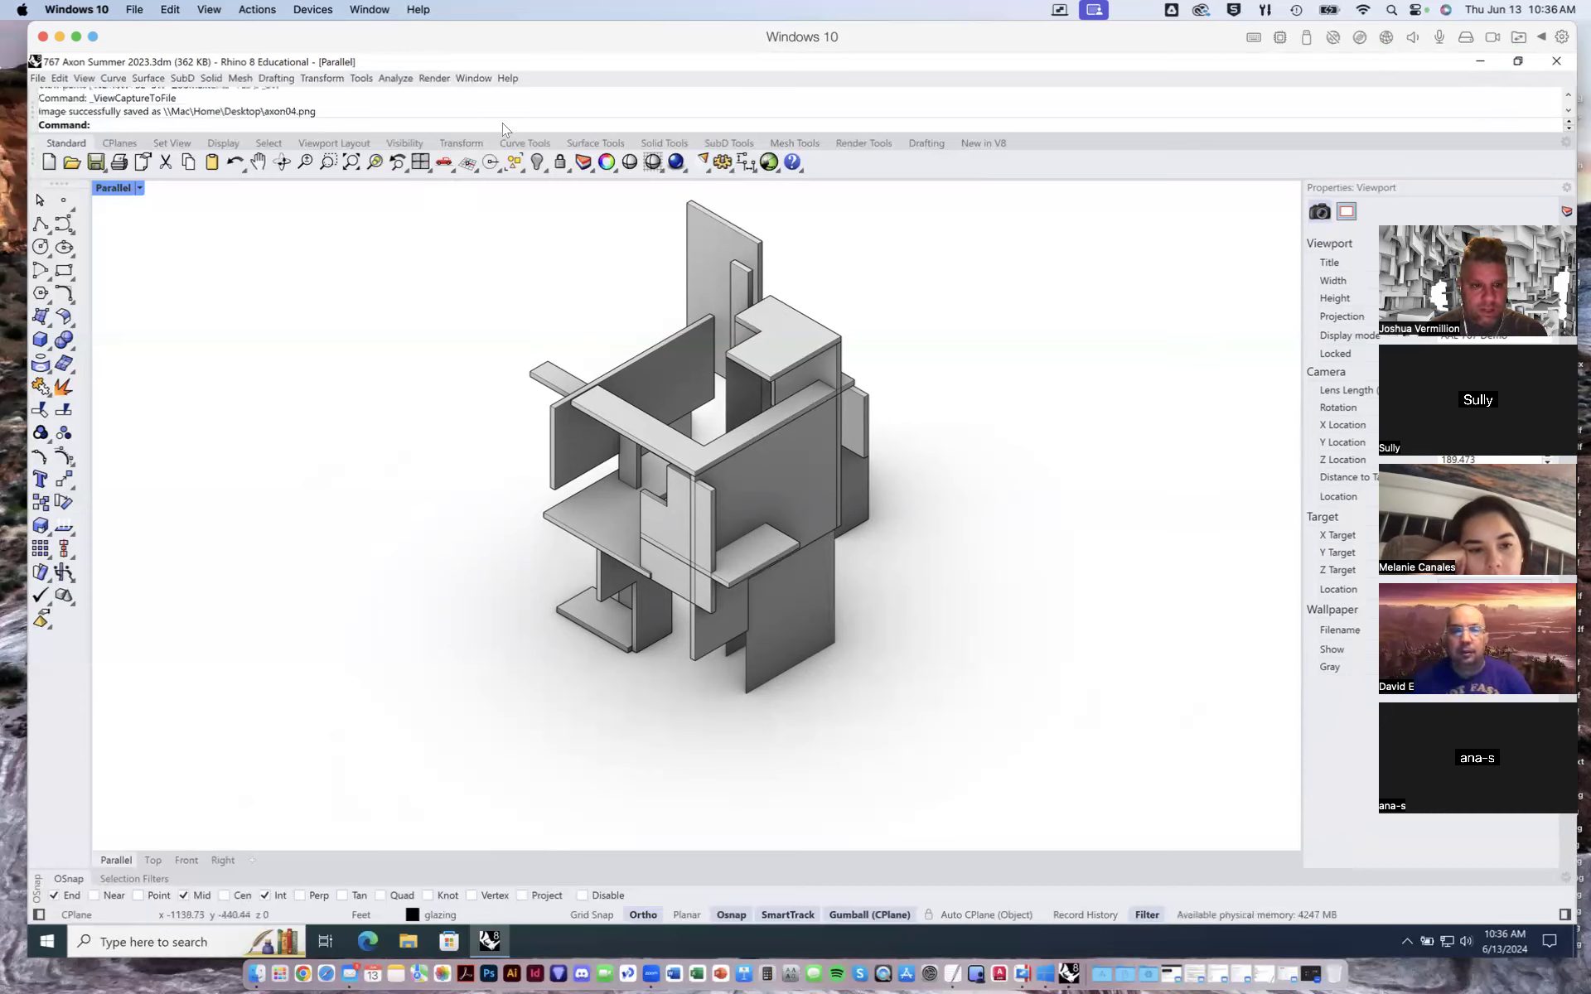
- Save the changes to 767 Axon Summer 2023.3dm on the Desktop when closing
click(1551, 65)
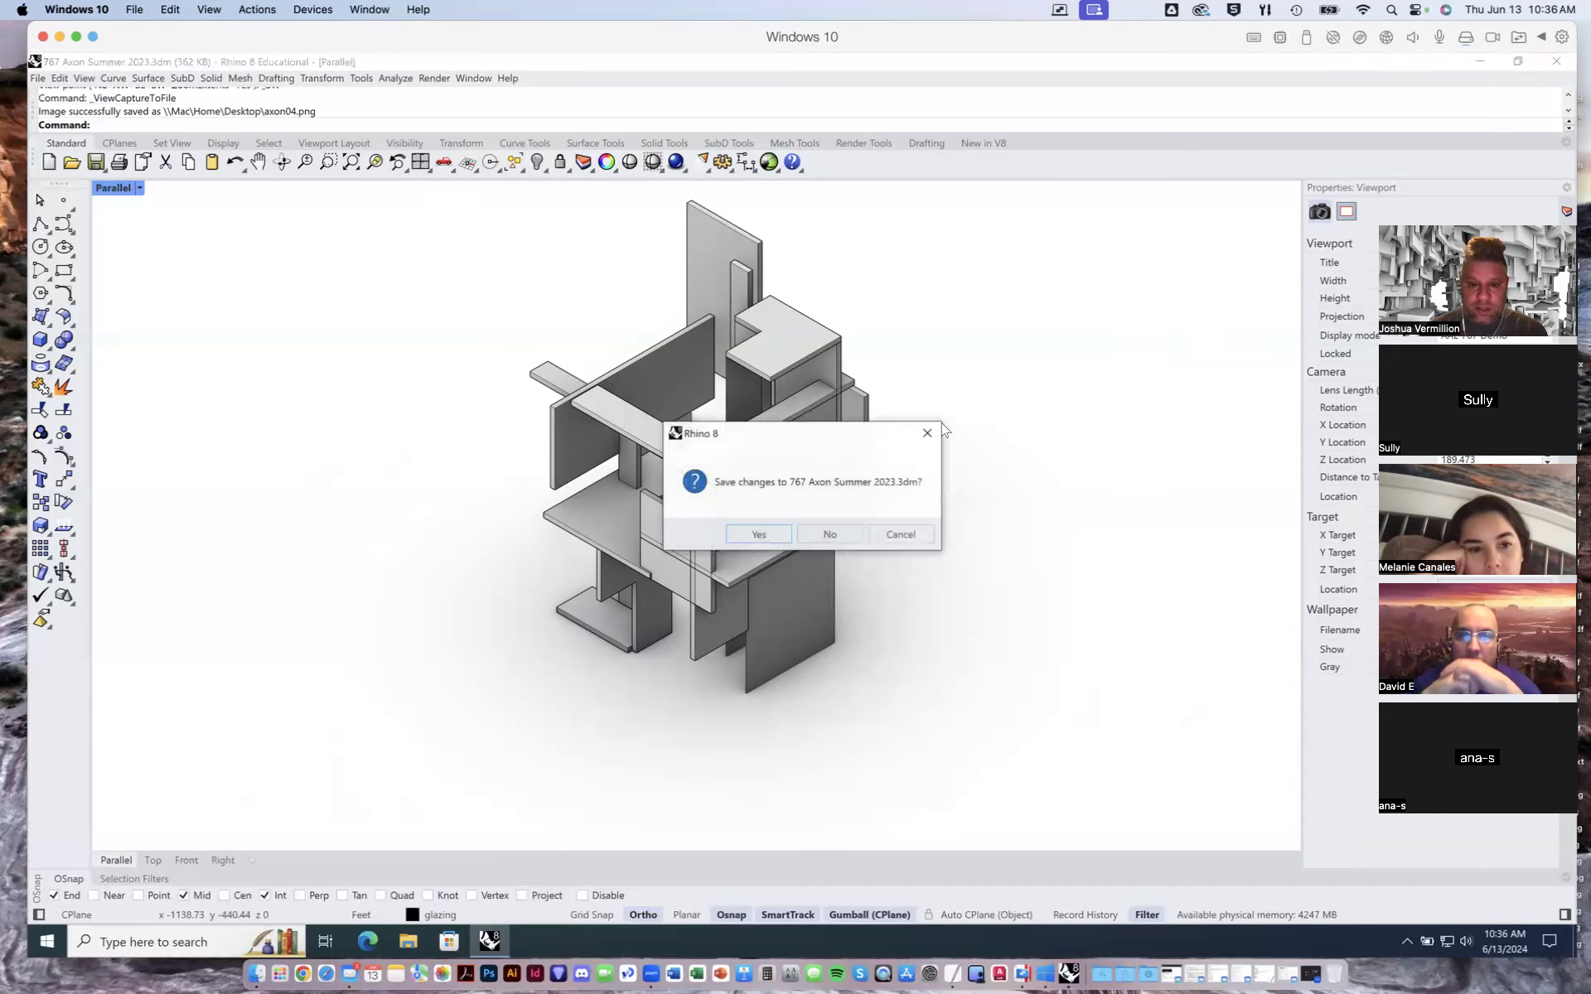
click(770, 530)
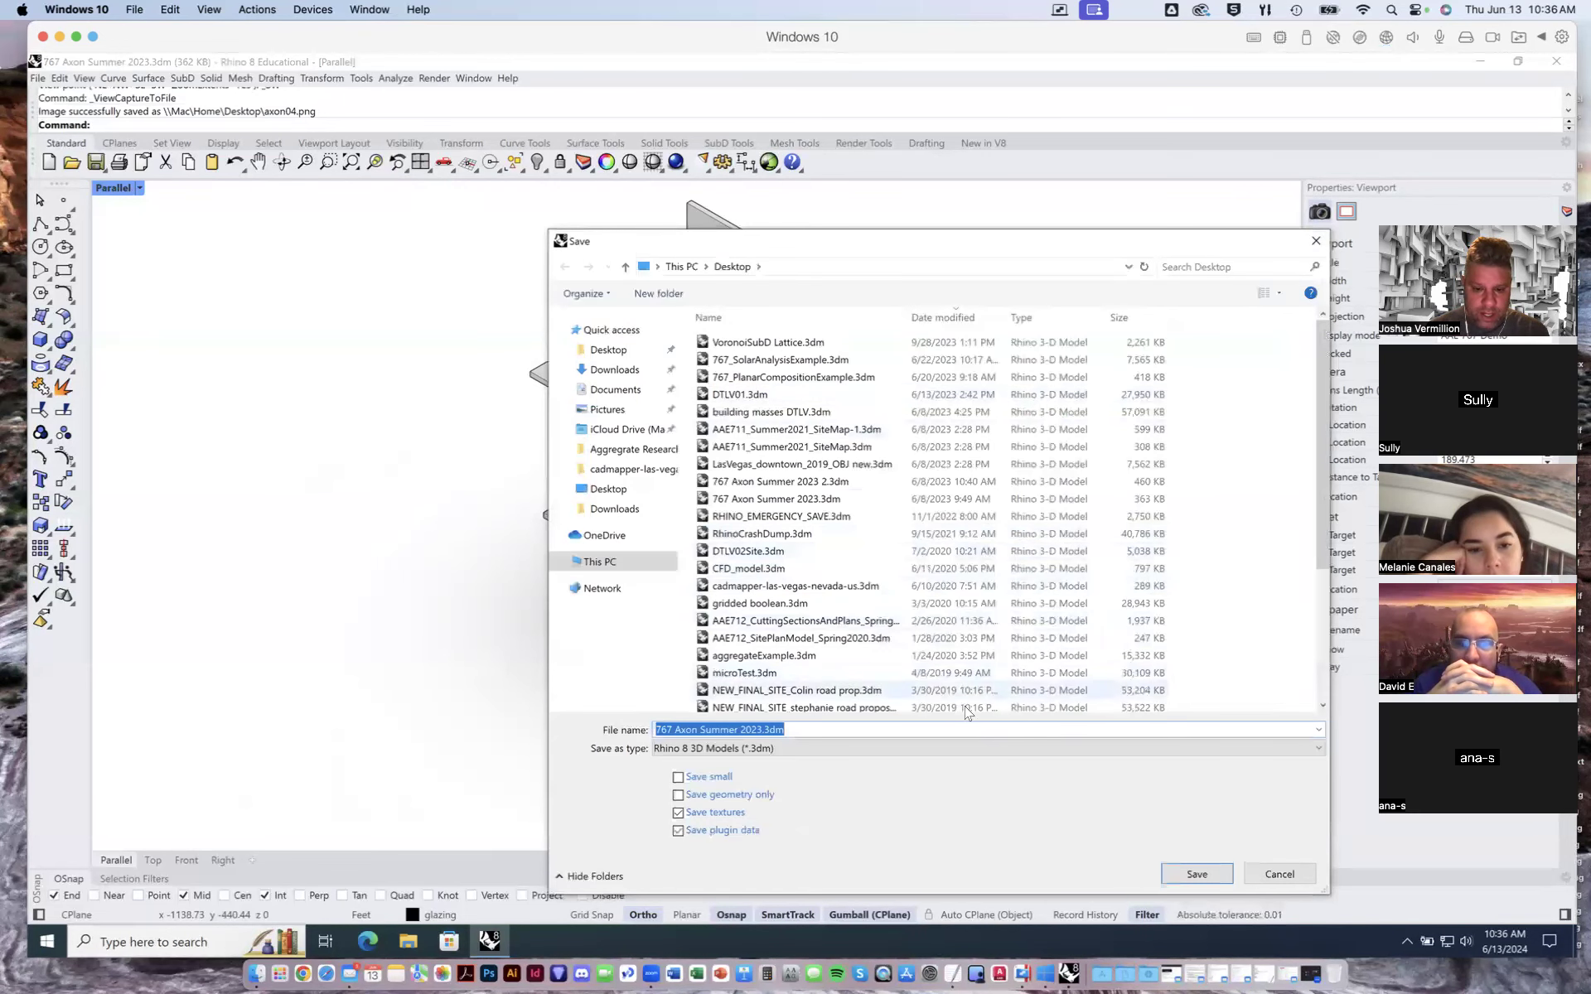
click(759, 730)
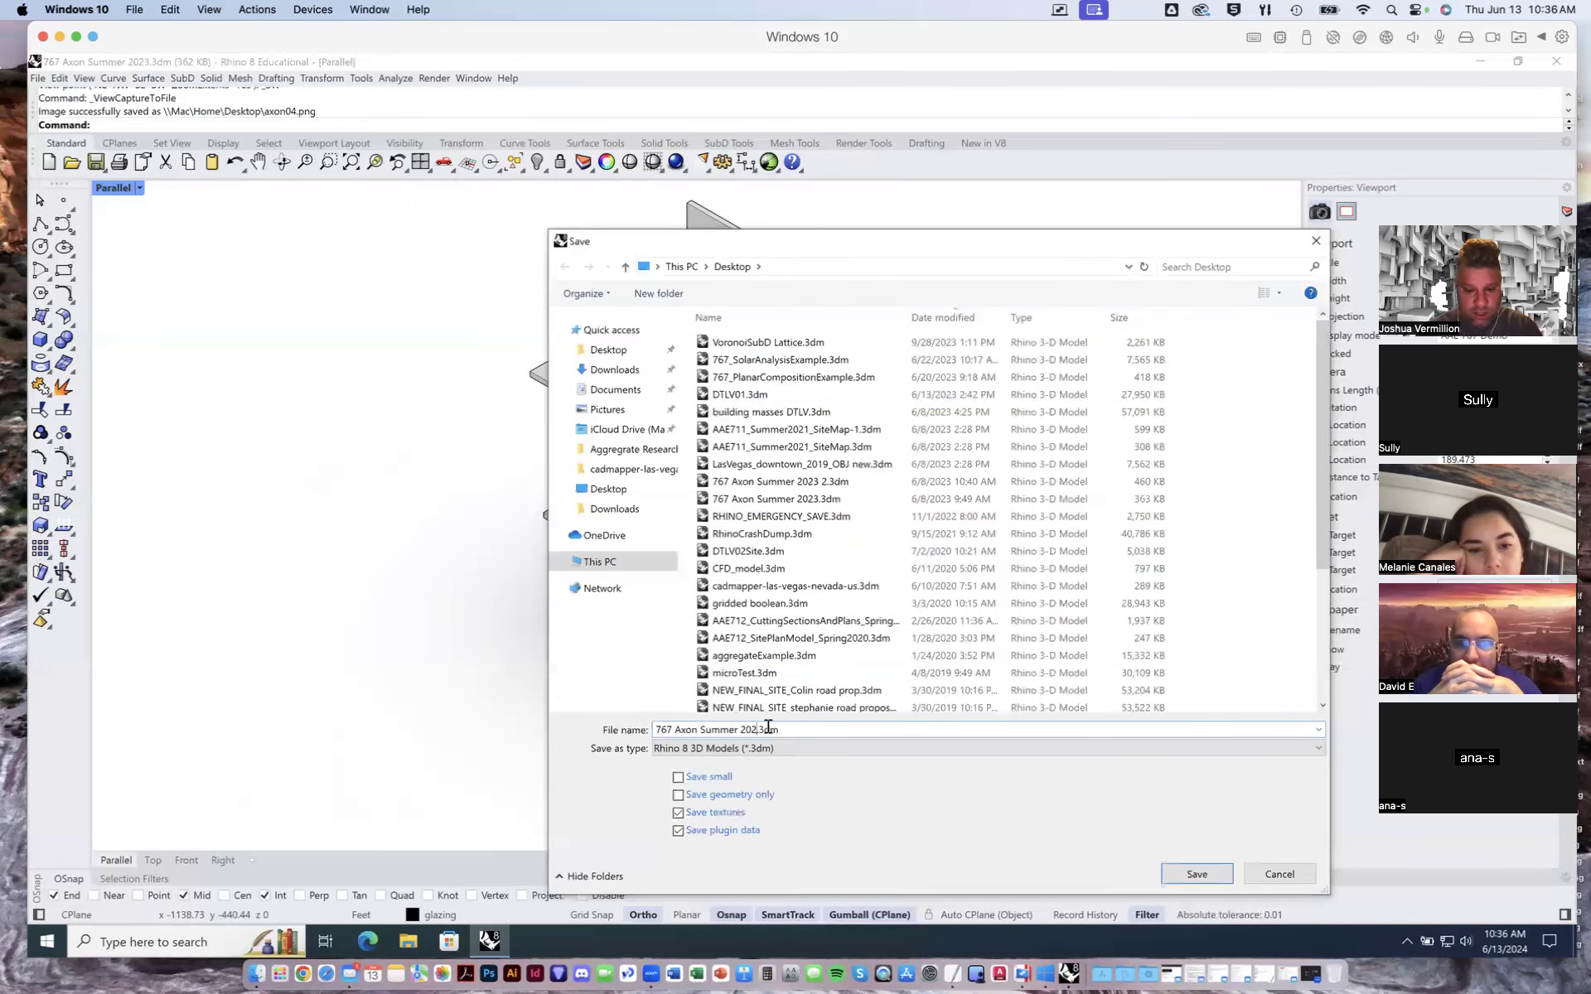
key(Return)
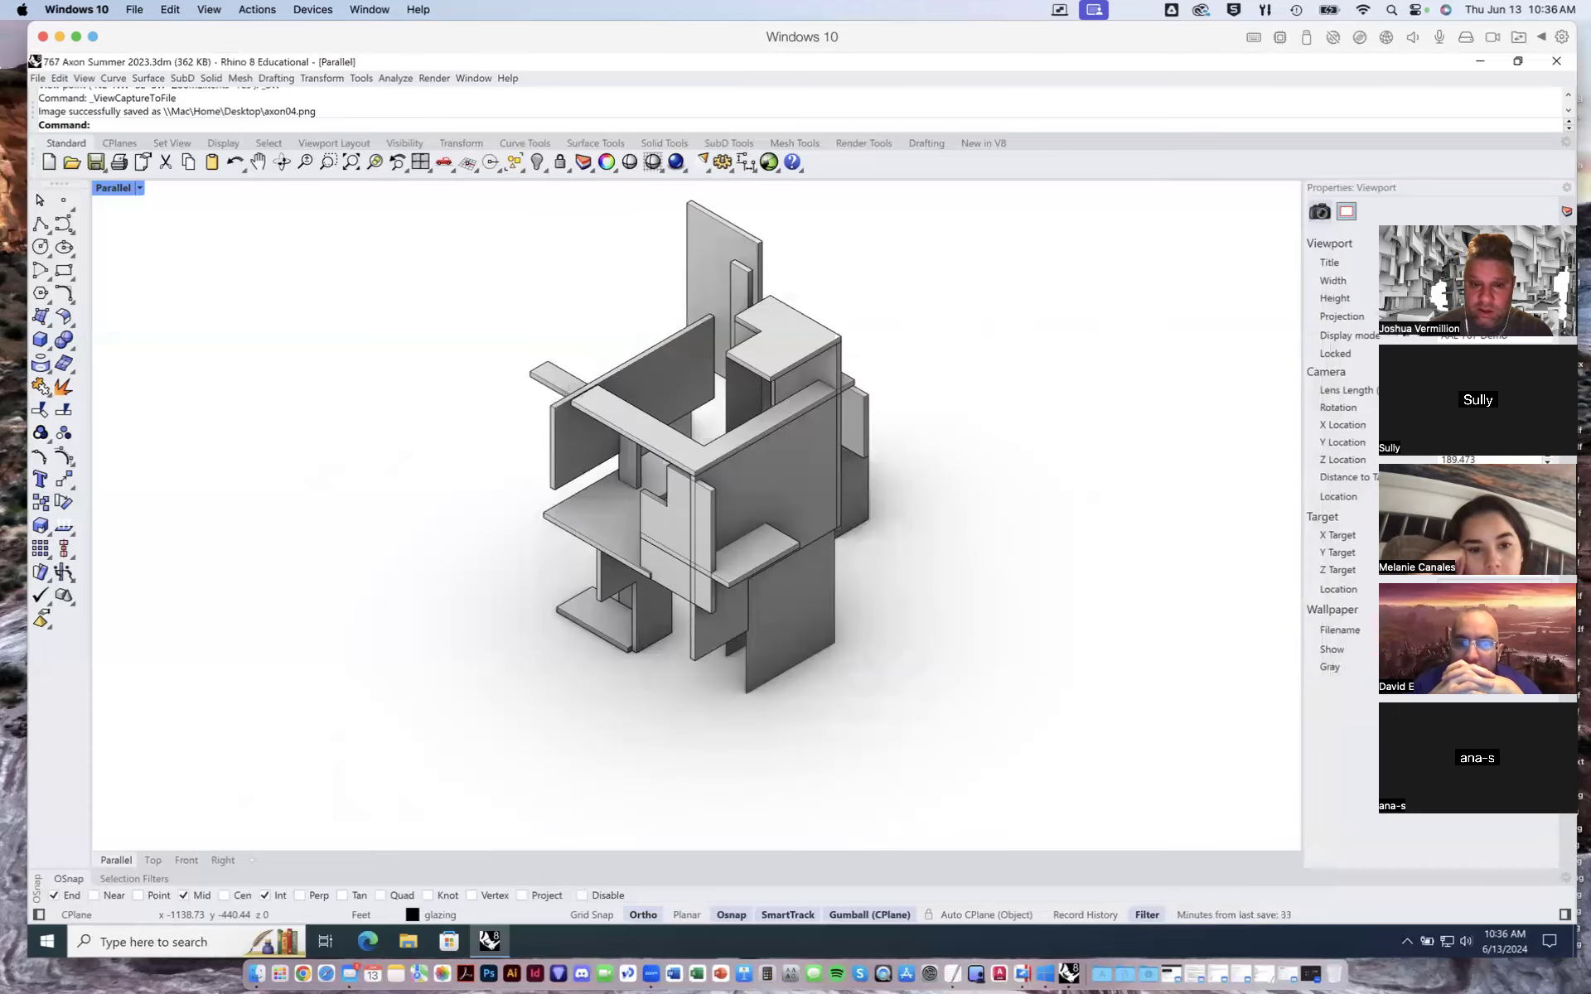
- Close Rhino and decline installing the available update
click(1556, 61)
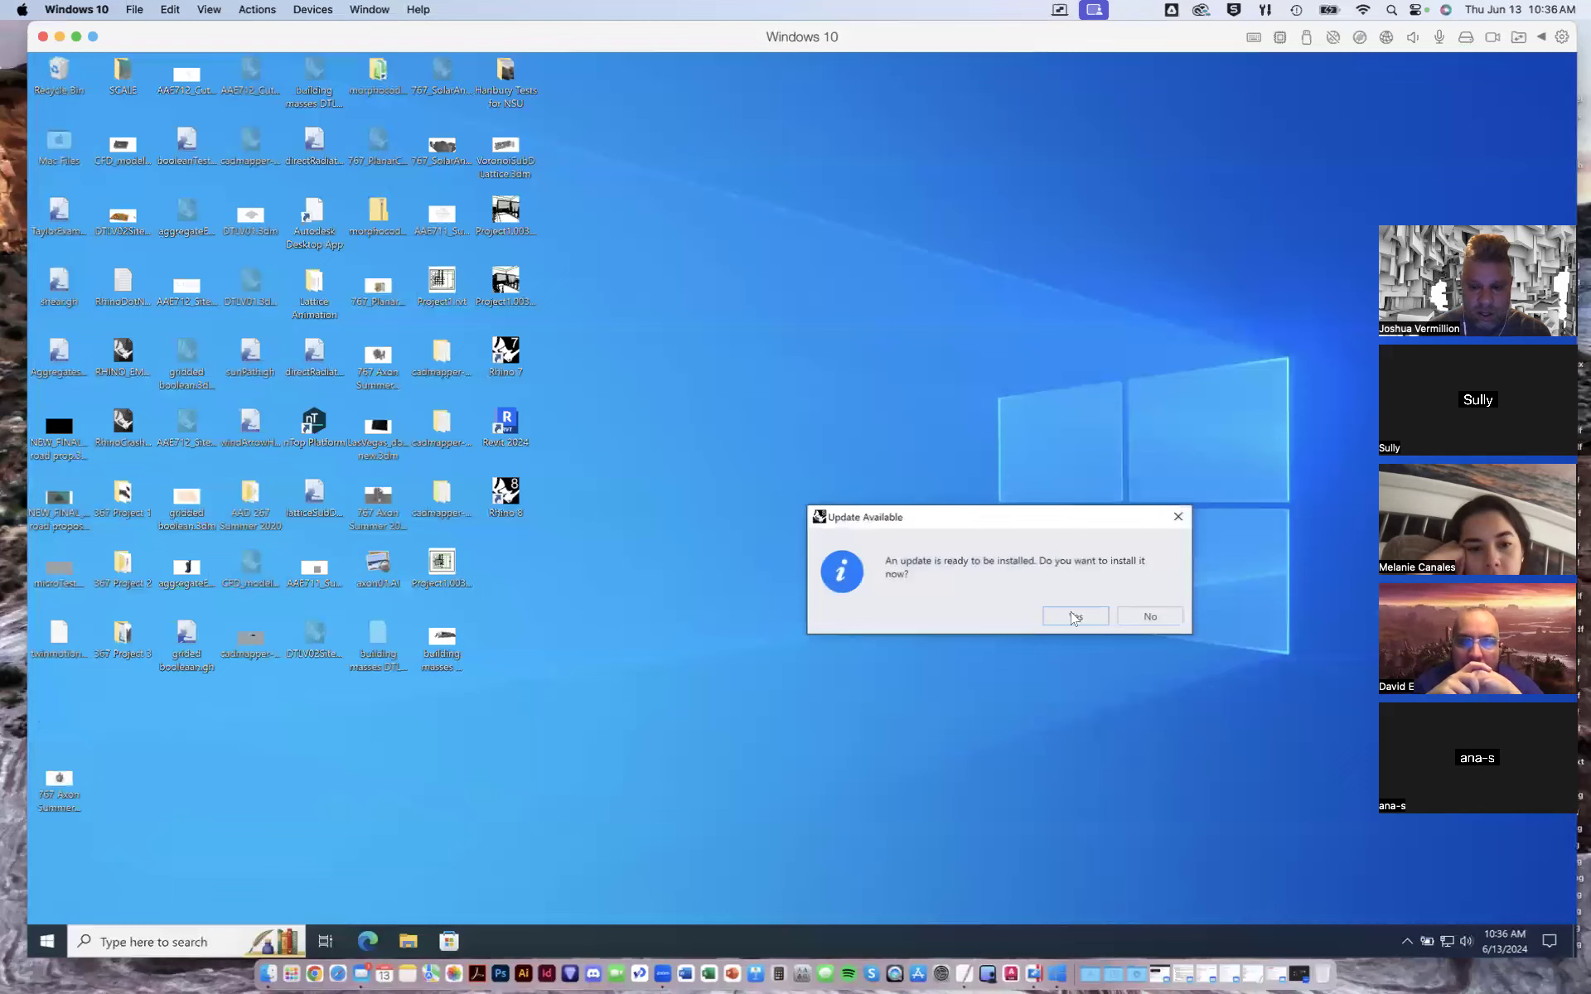
click(1148, 617)
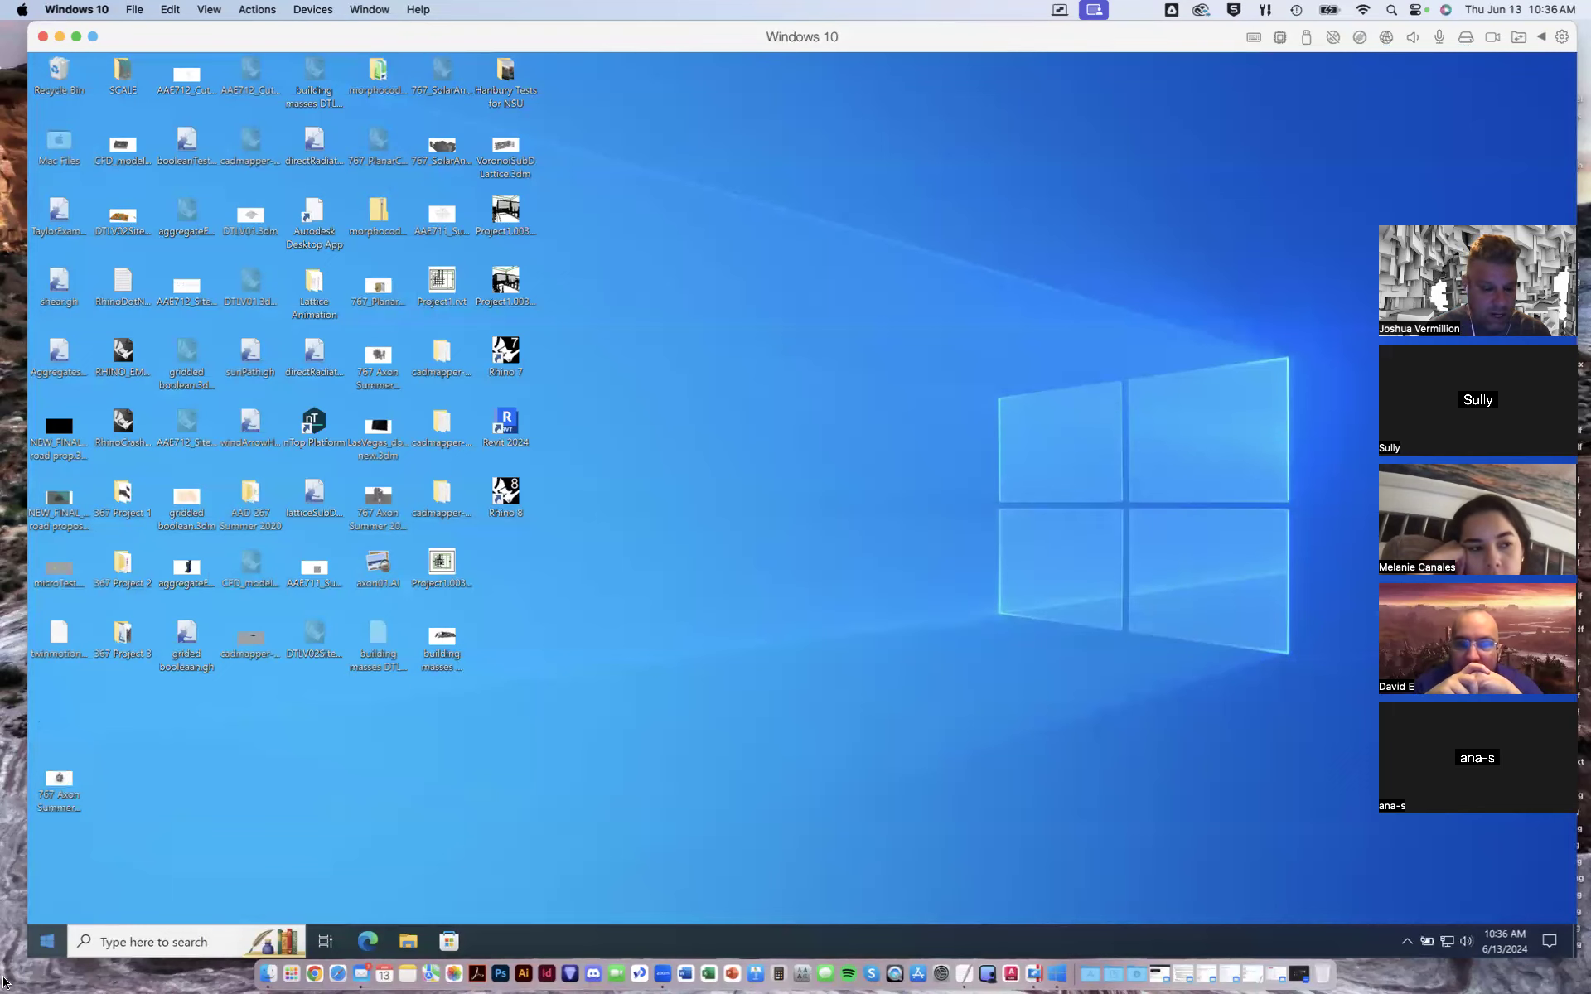
- Shut down the Windows virtual machine and quit Parallels Desktop
click(47, 943)
click(47, 943)
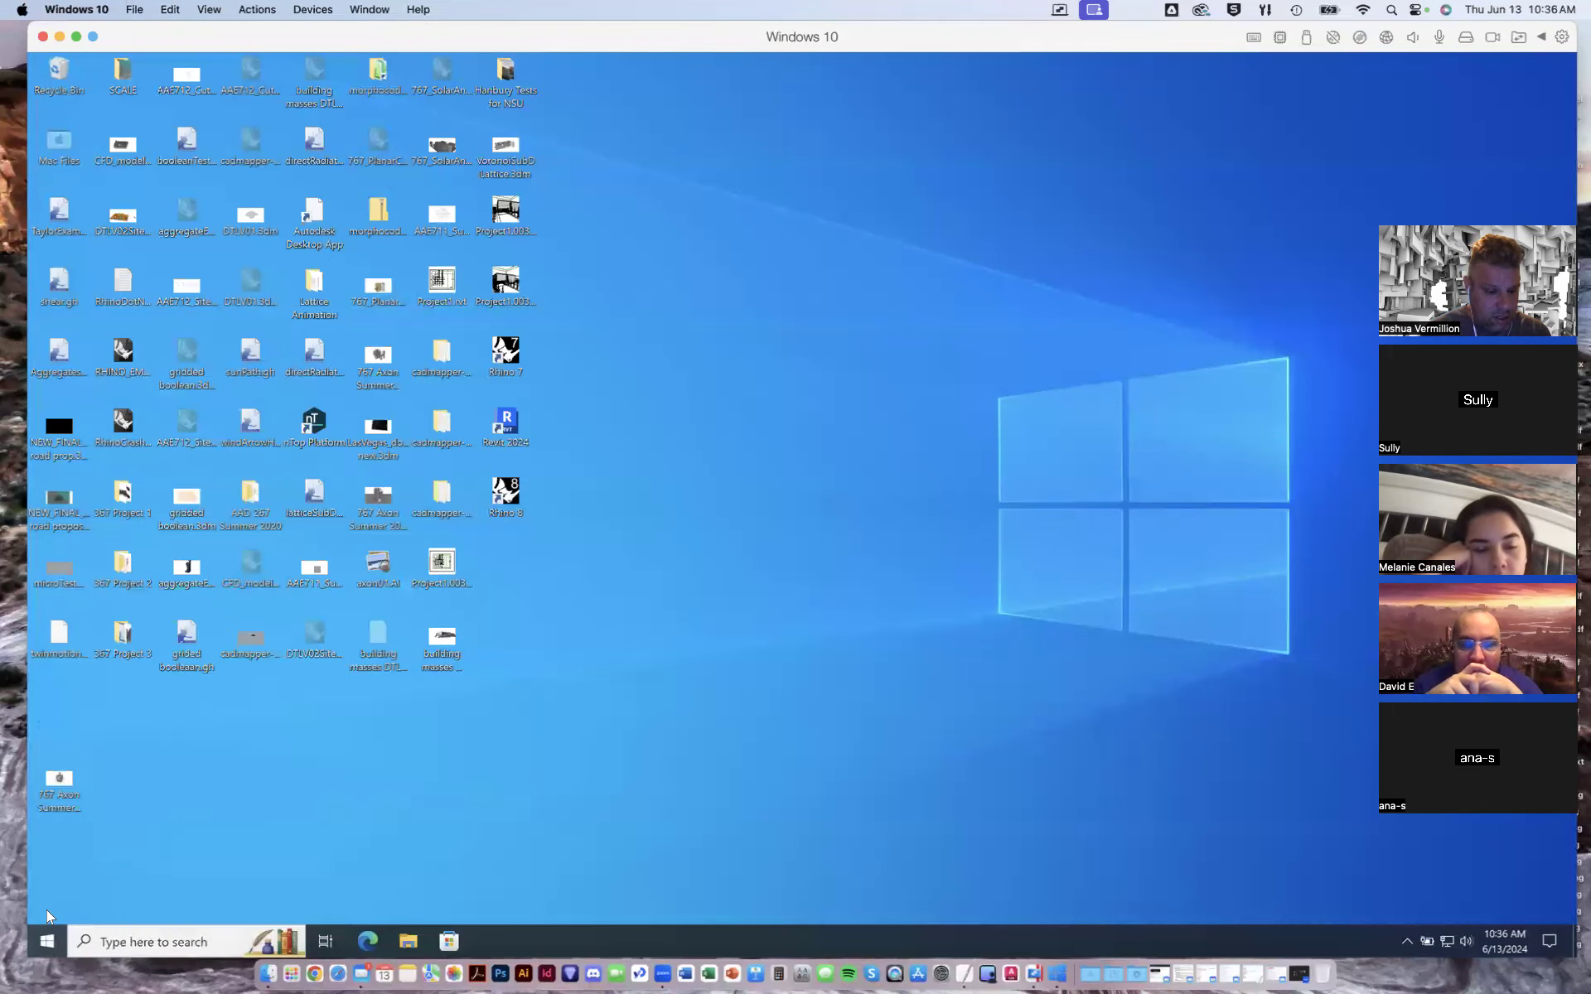
click(46, 936)
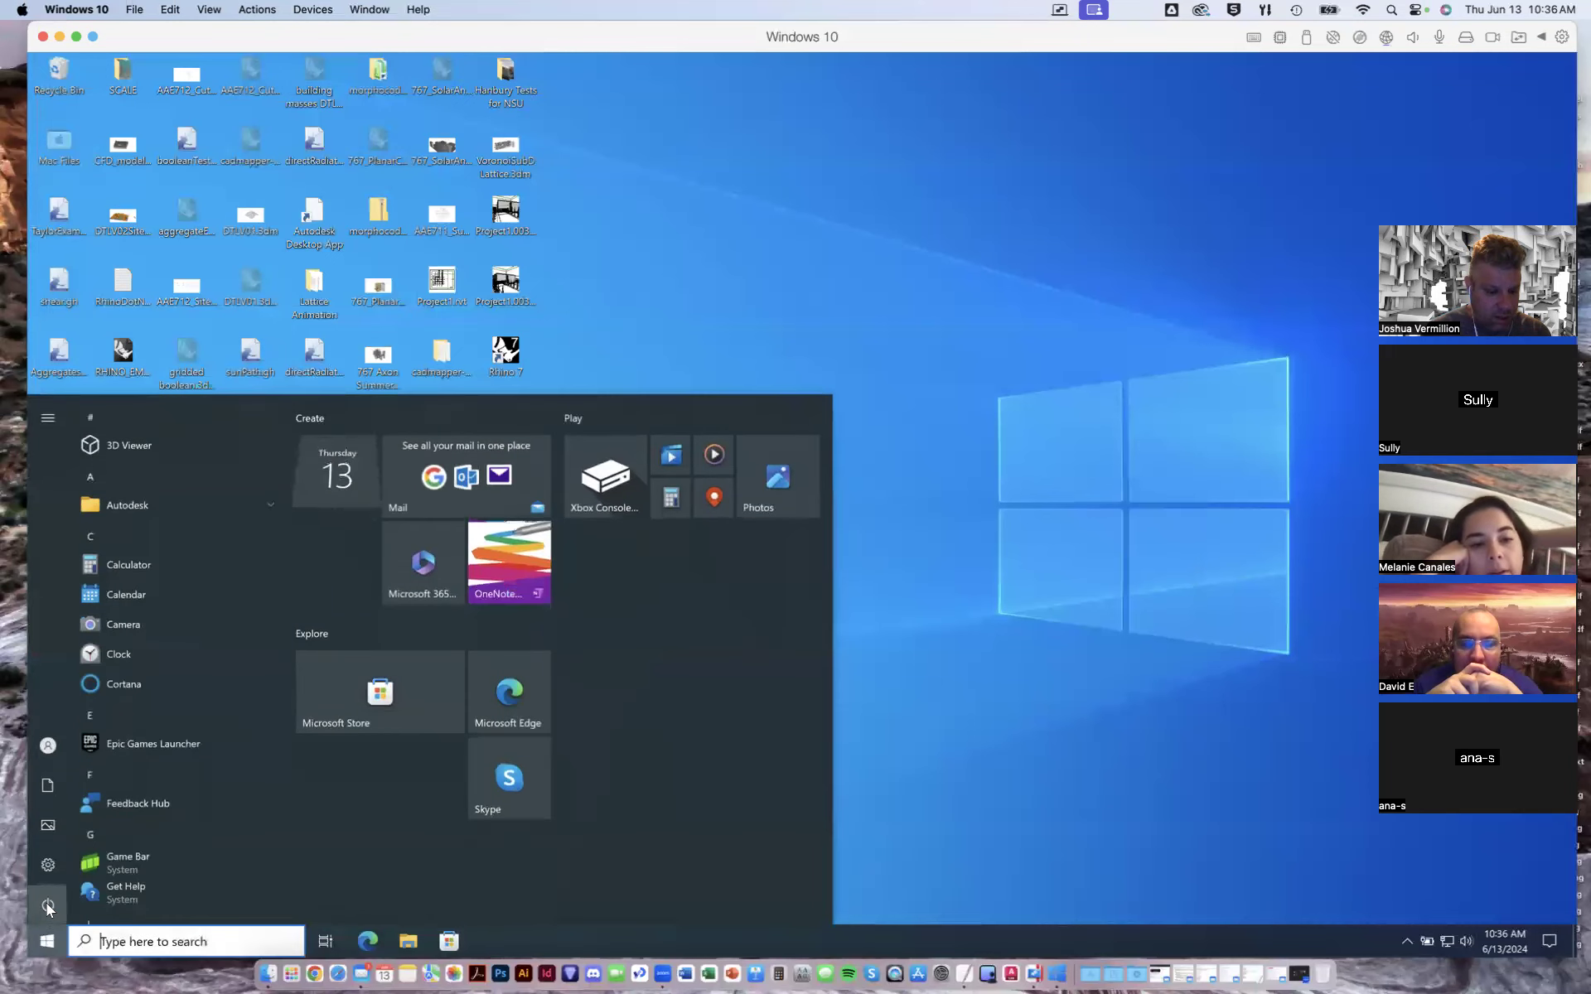
click(87, 905)
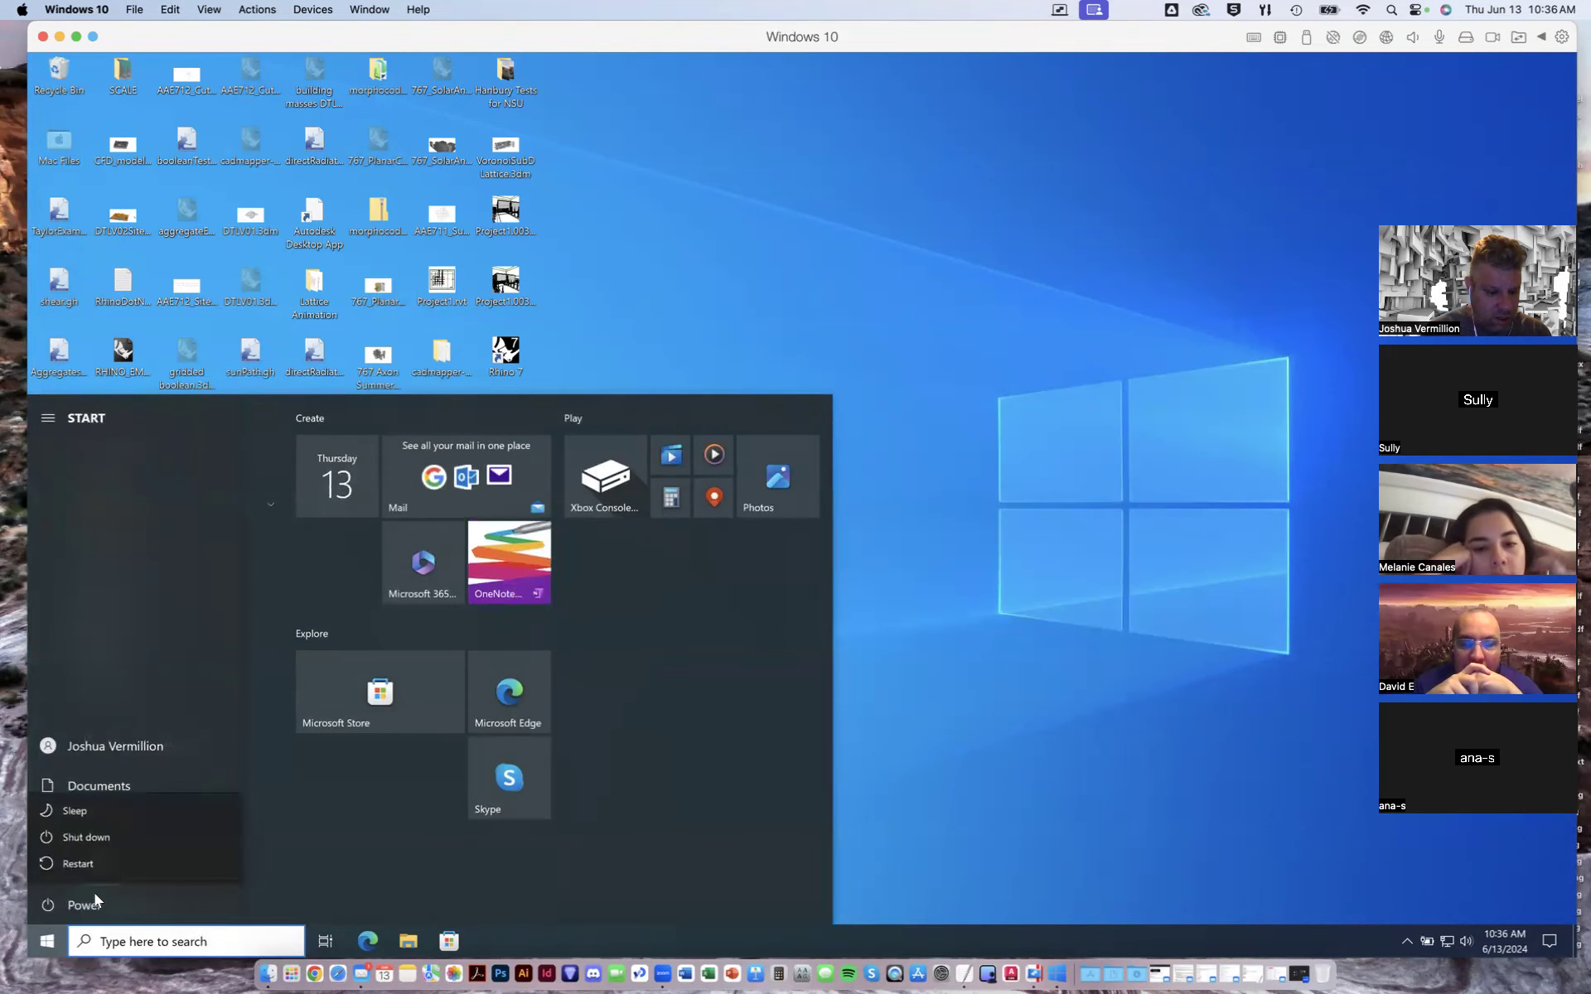
click(95, 840)
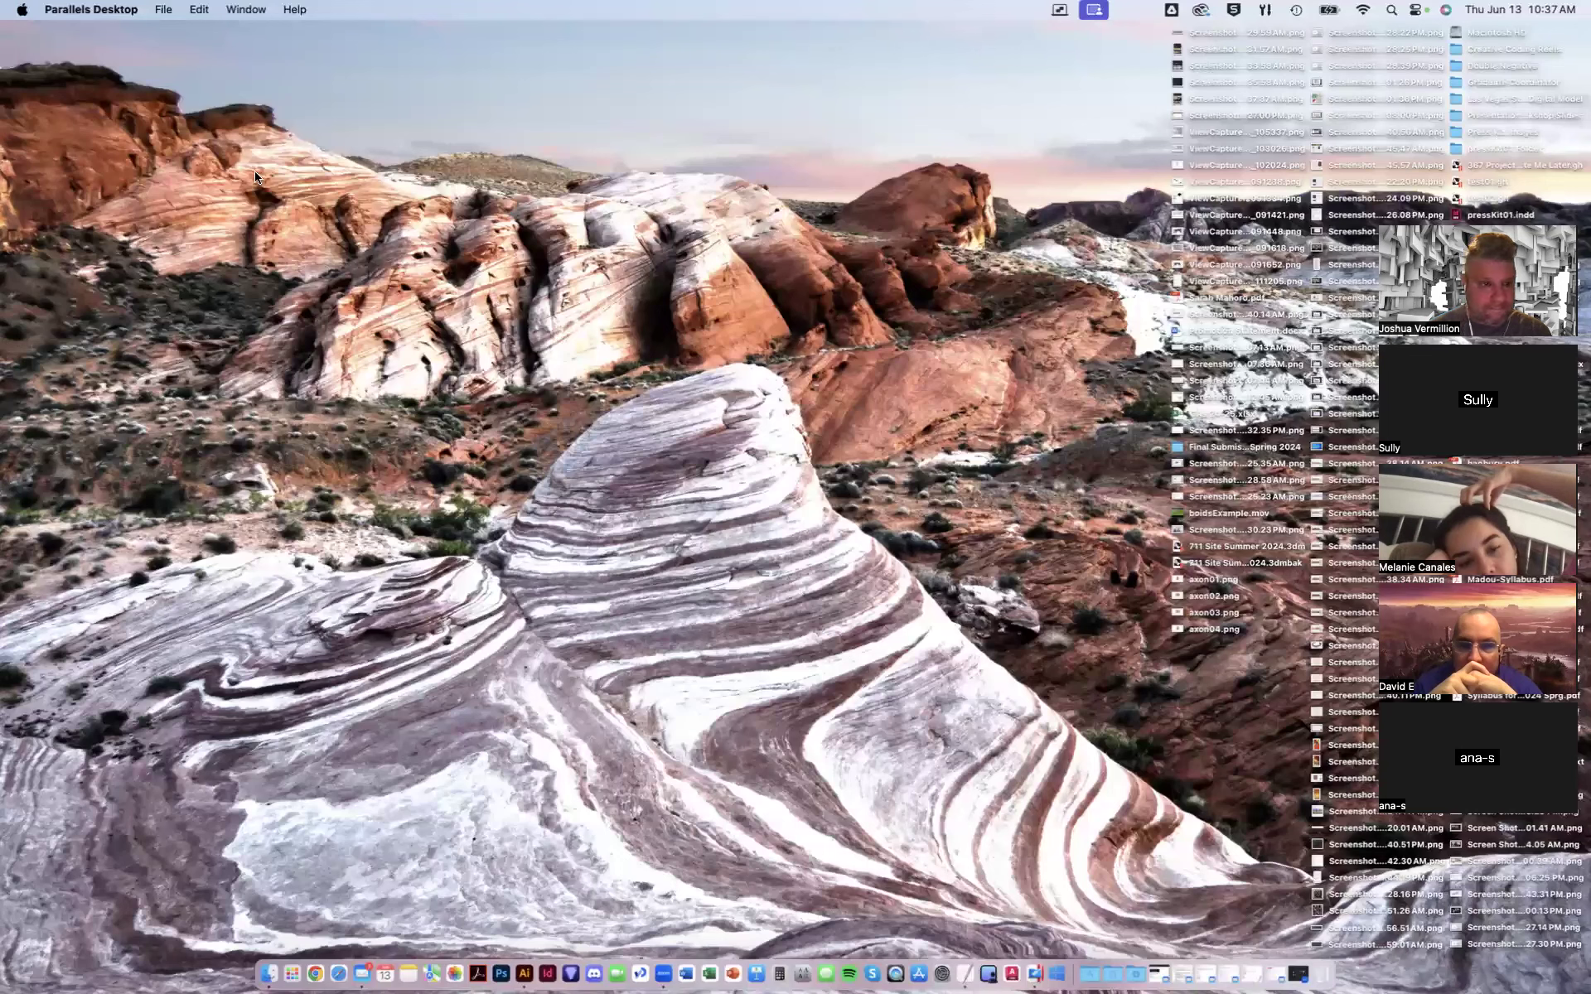
click(92, 9)
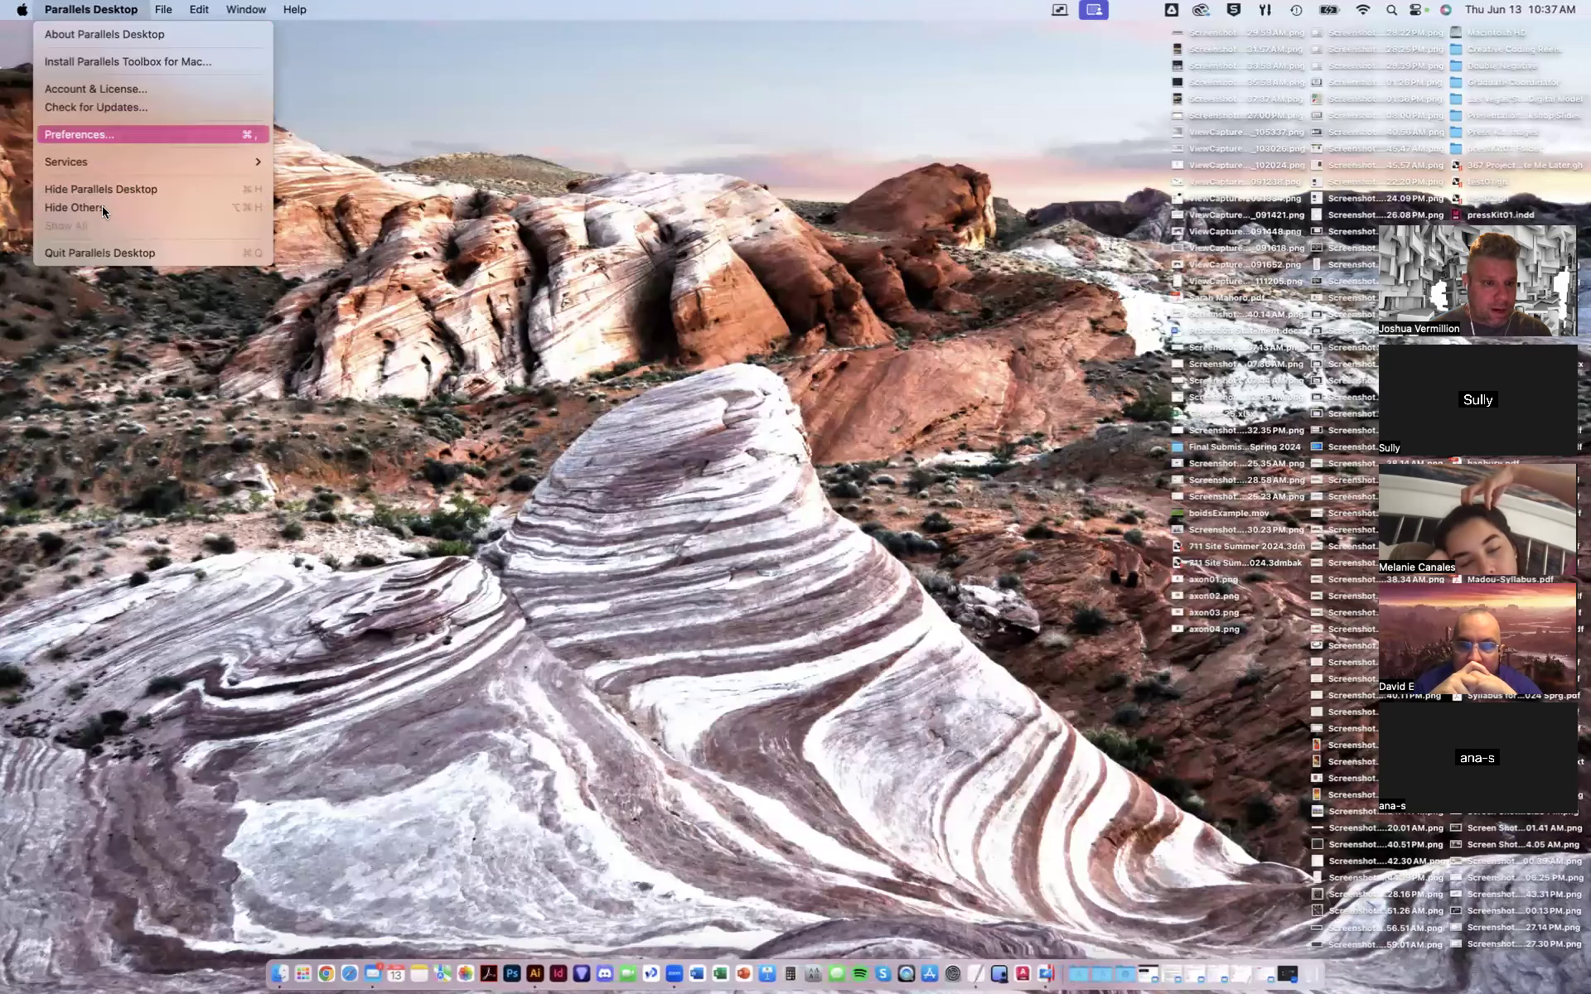
click(111, 253)
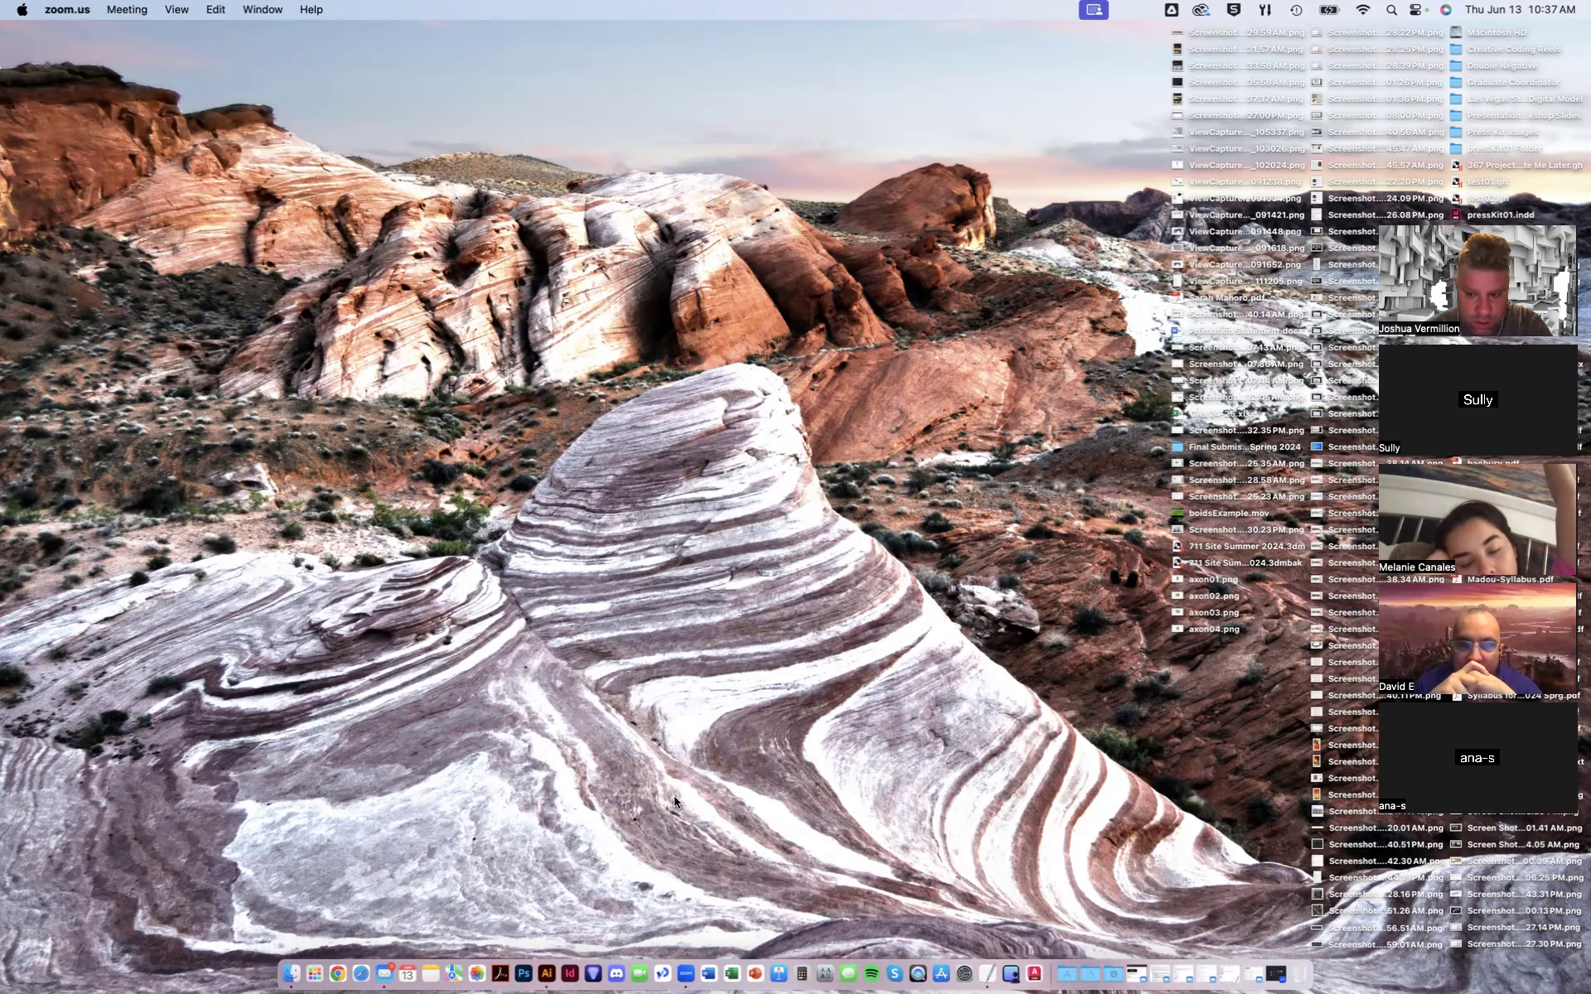
- Inspect the exported axon PNG files on the Desktop
click(1210, 580)
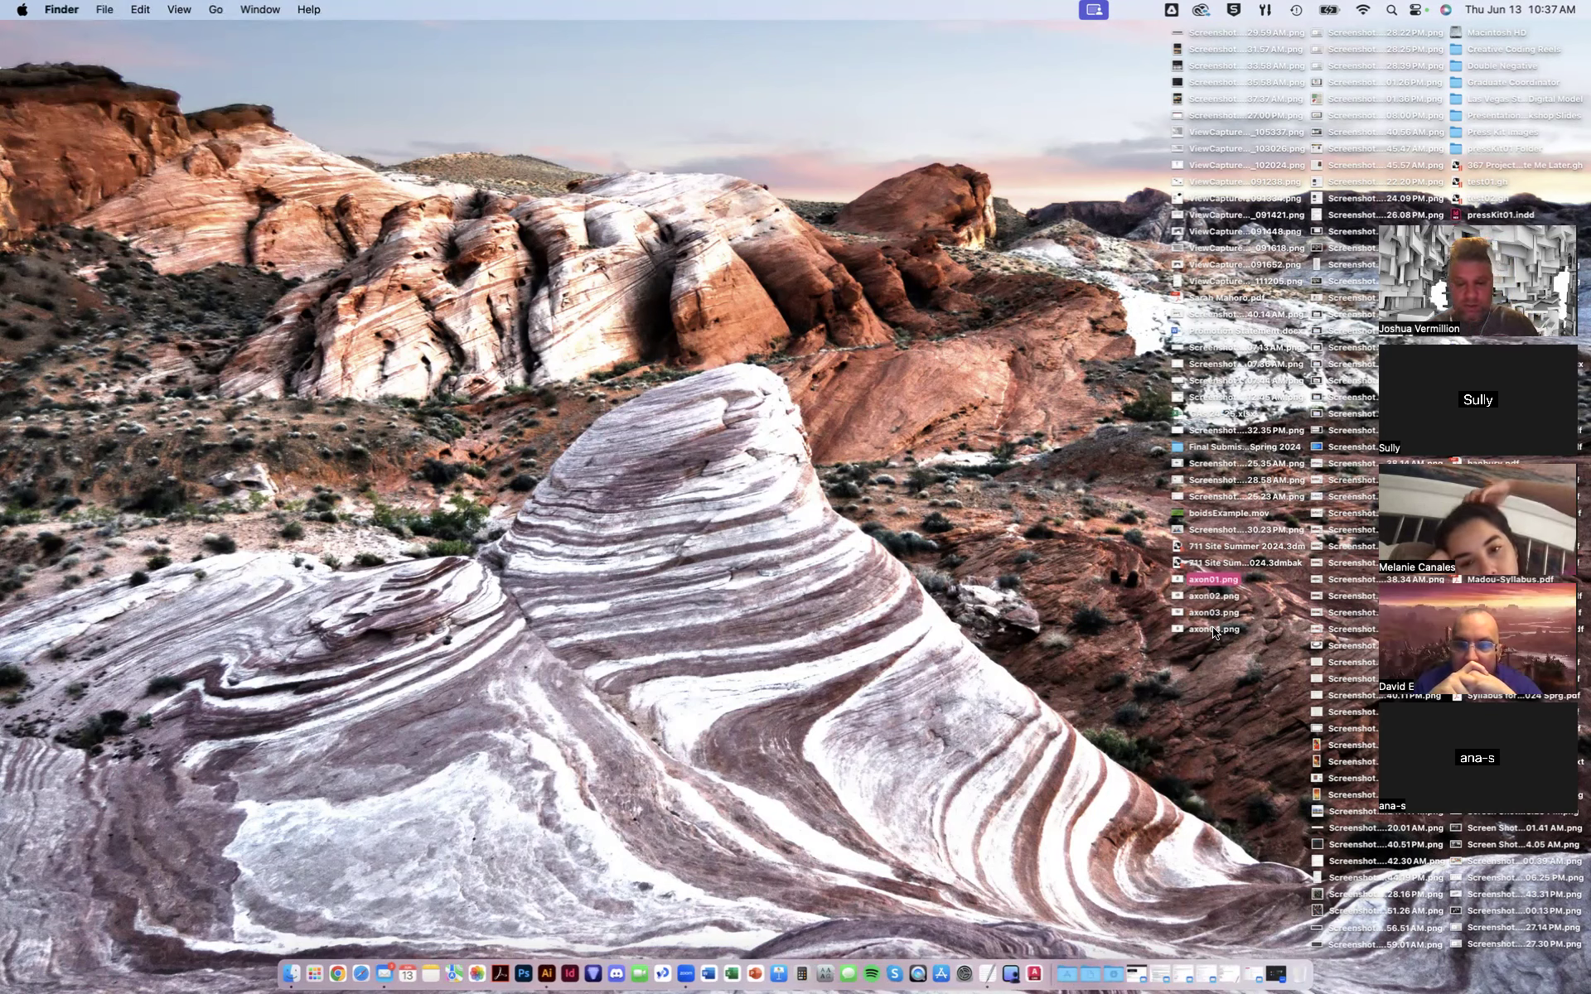
super+click(1214, 629)
click(1197, 689)
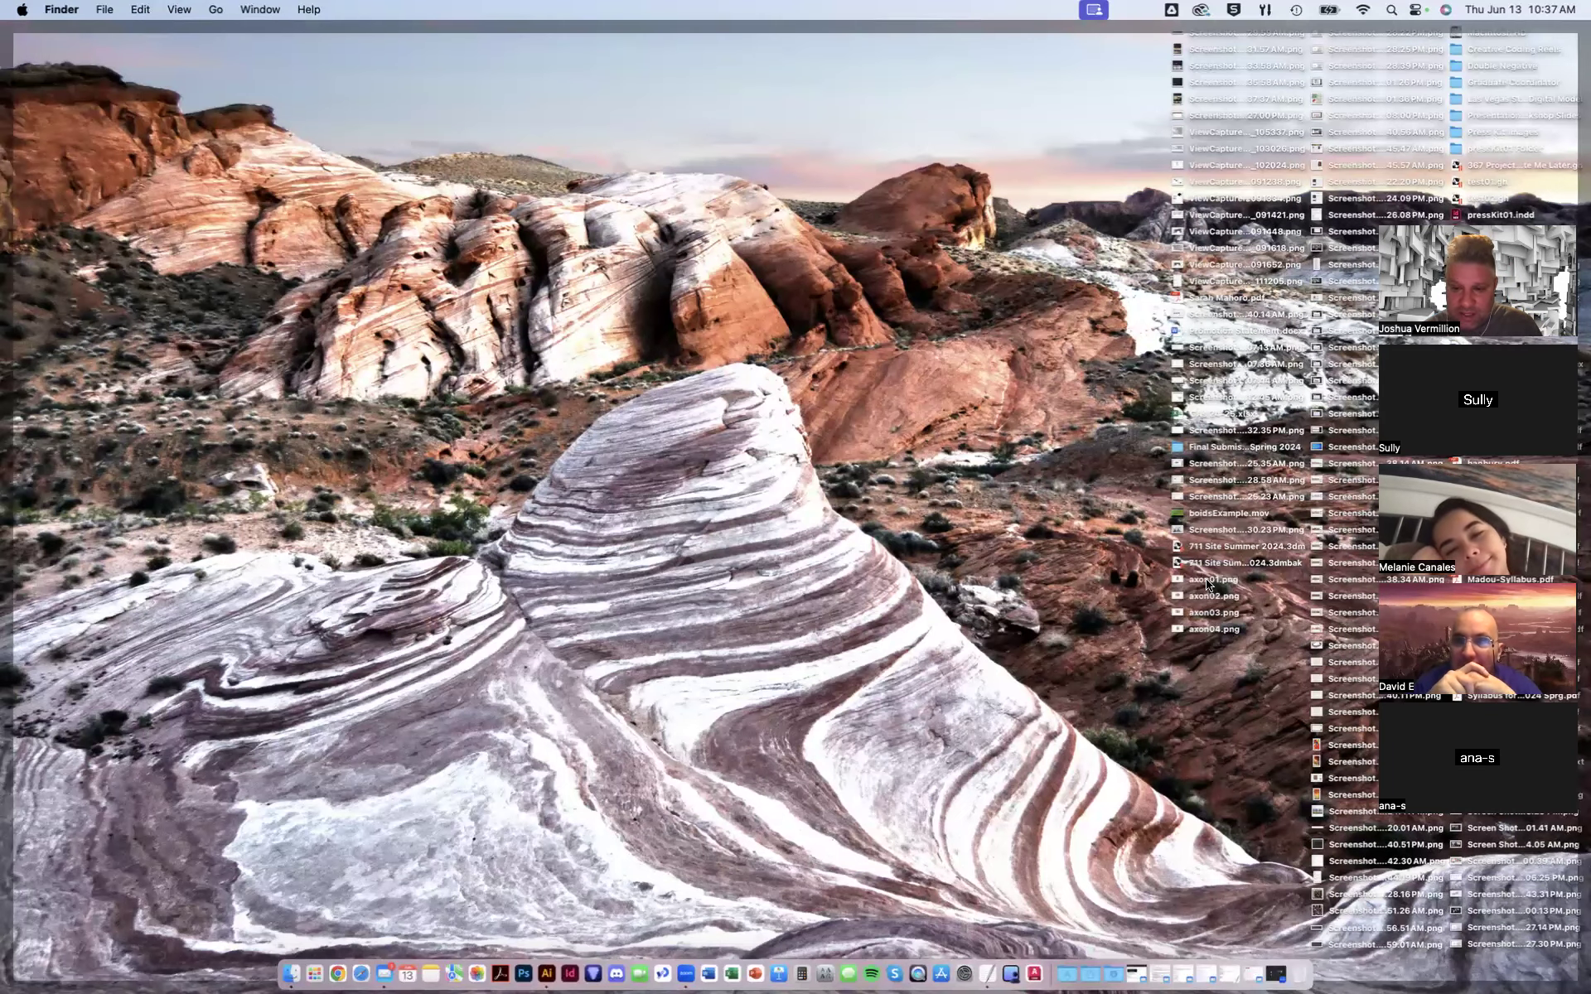
click(1183, 696)
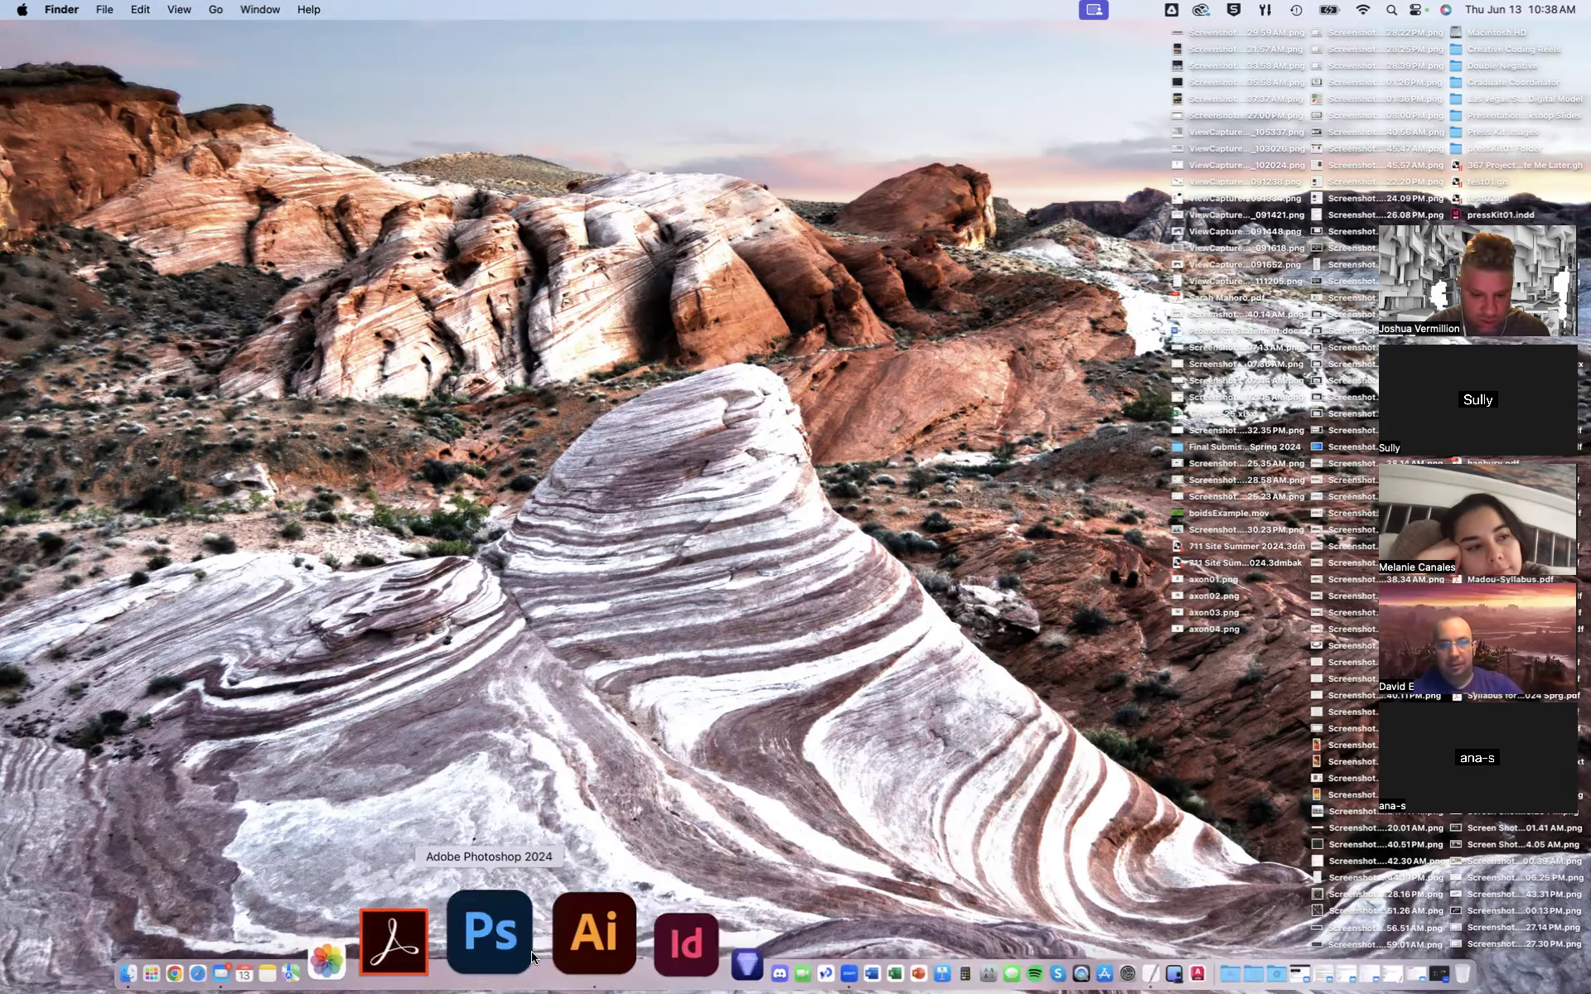
- Launch Adobe Illustrator
right_click(543, 935)
click(640, 524)
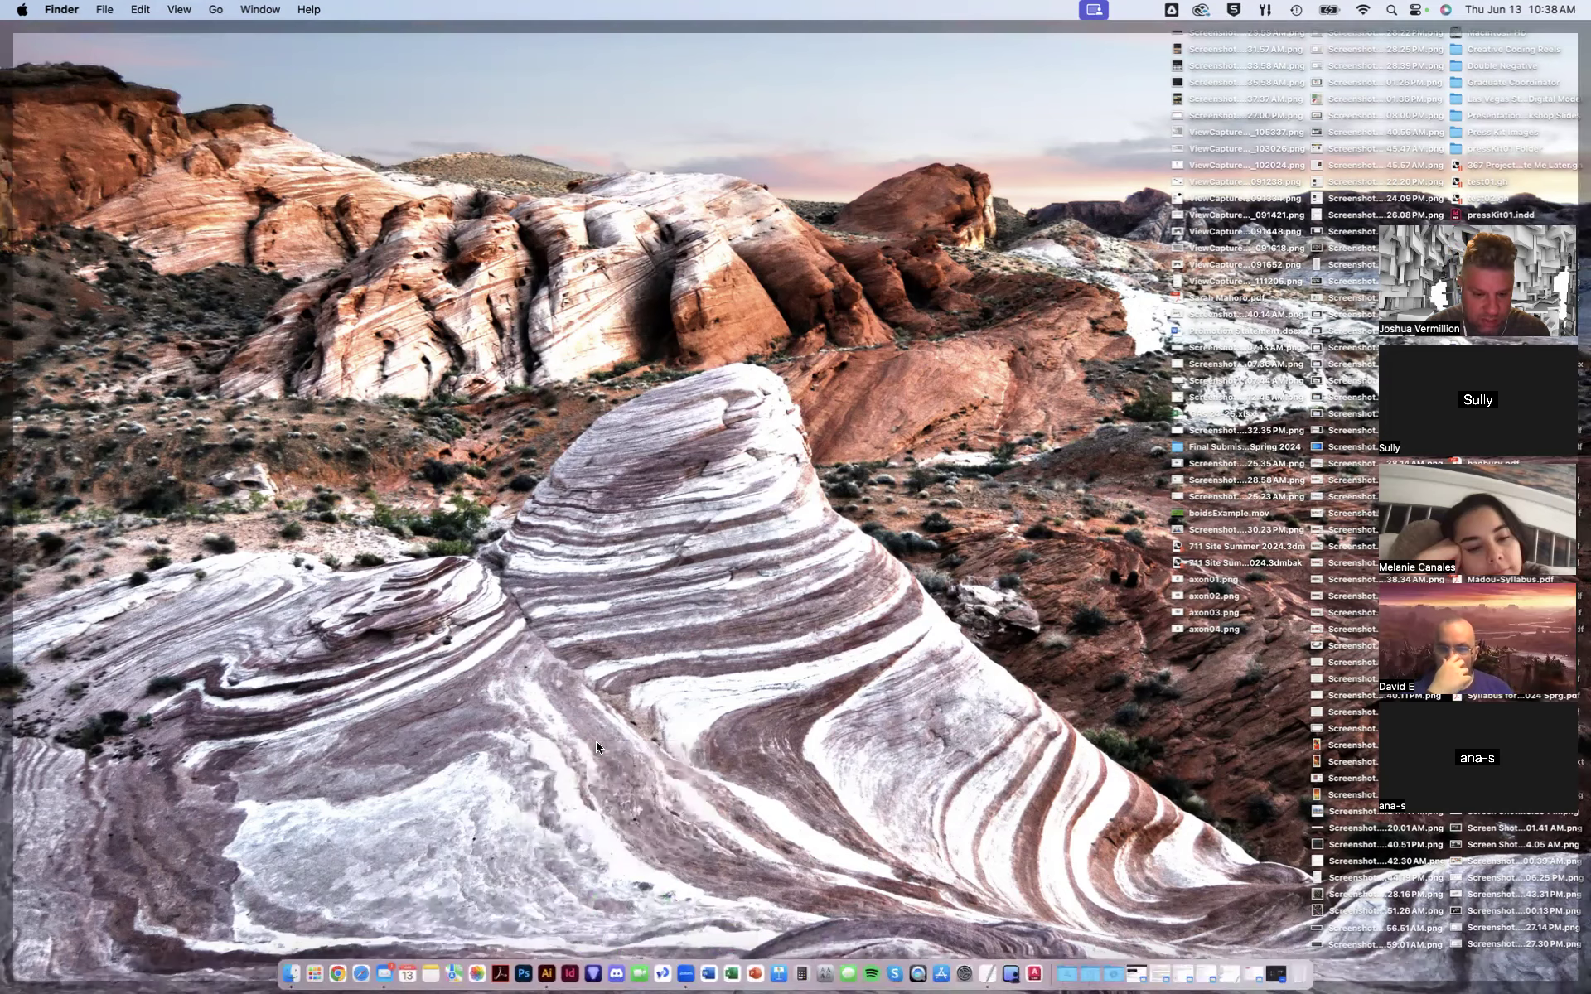
click(601, 805)
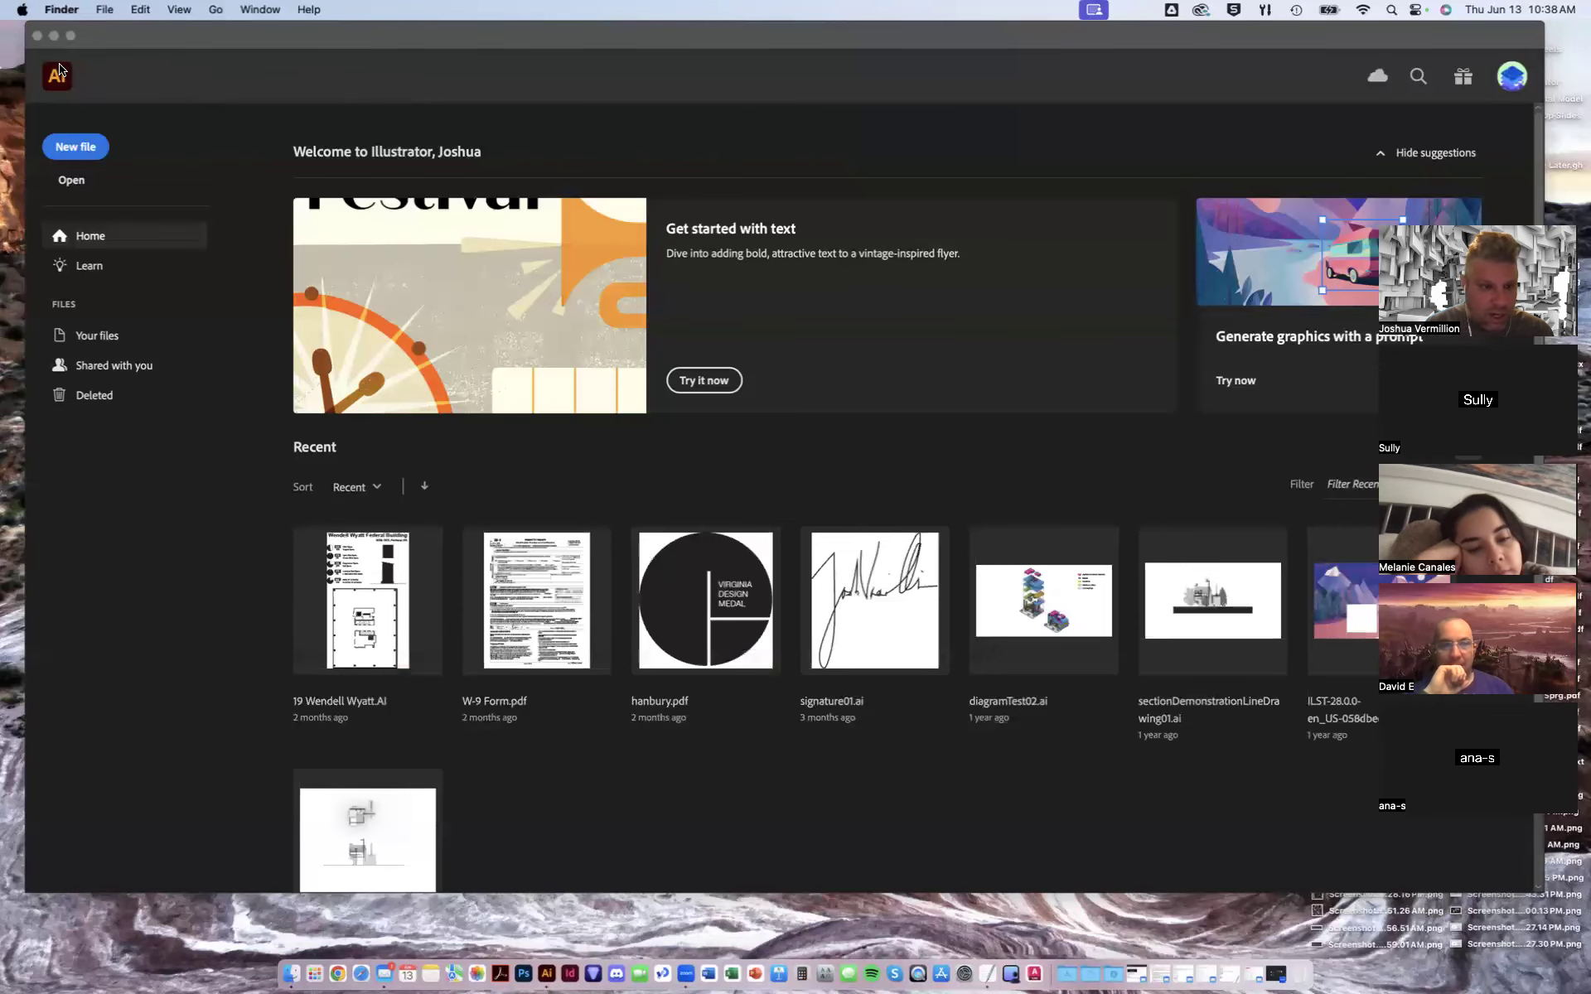
click(105, 9)
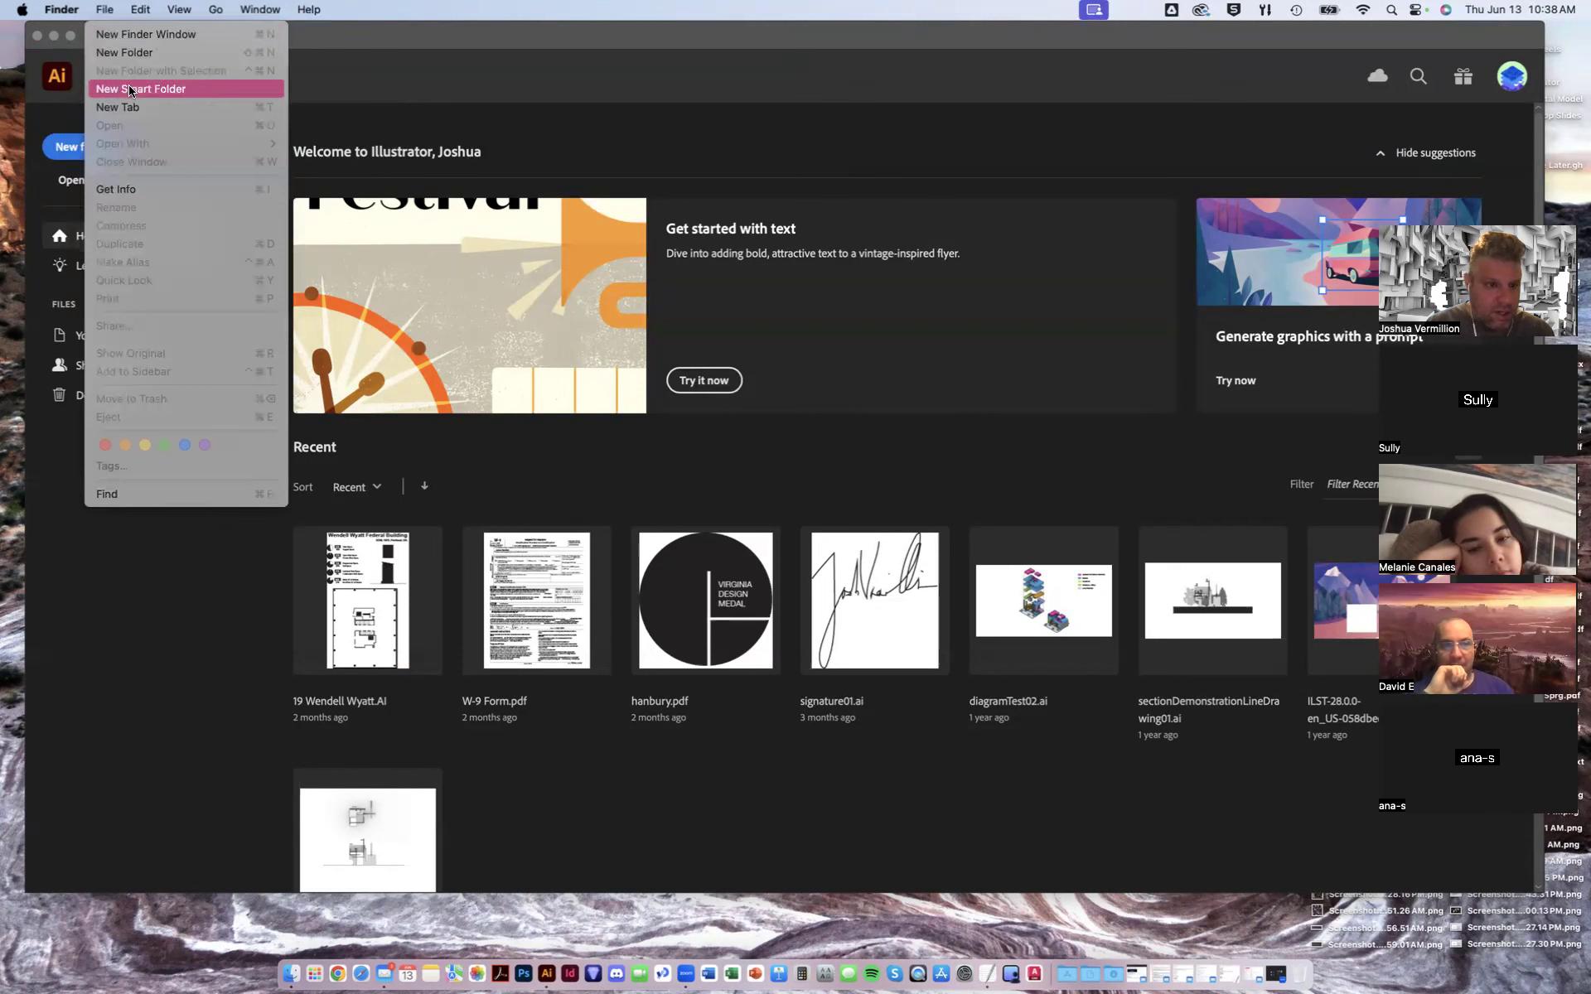
click(242, 46)
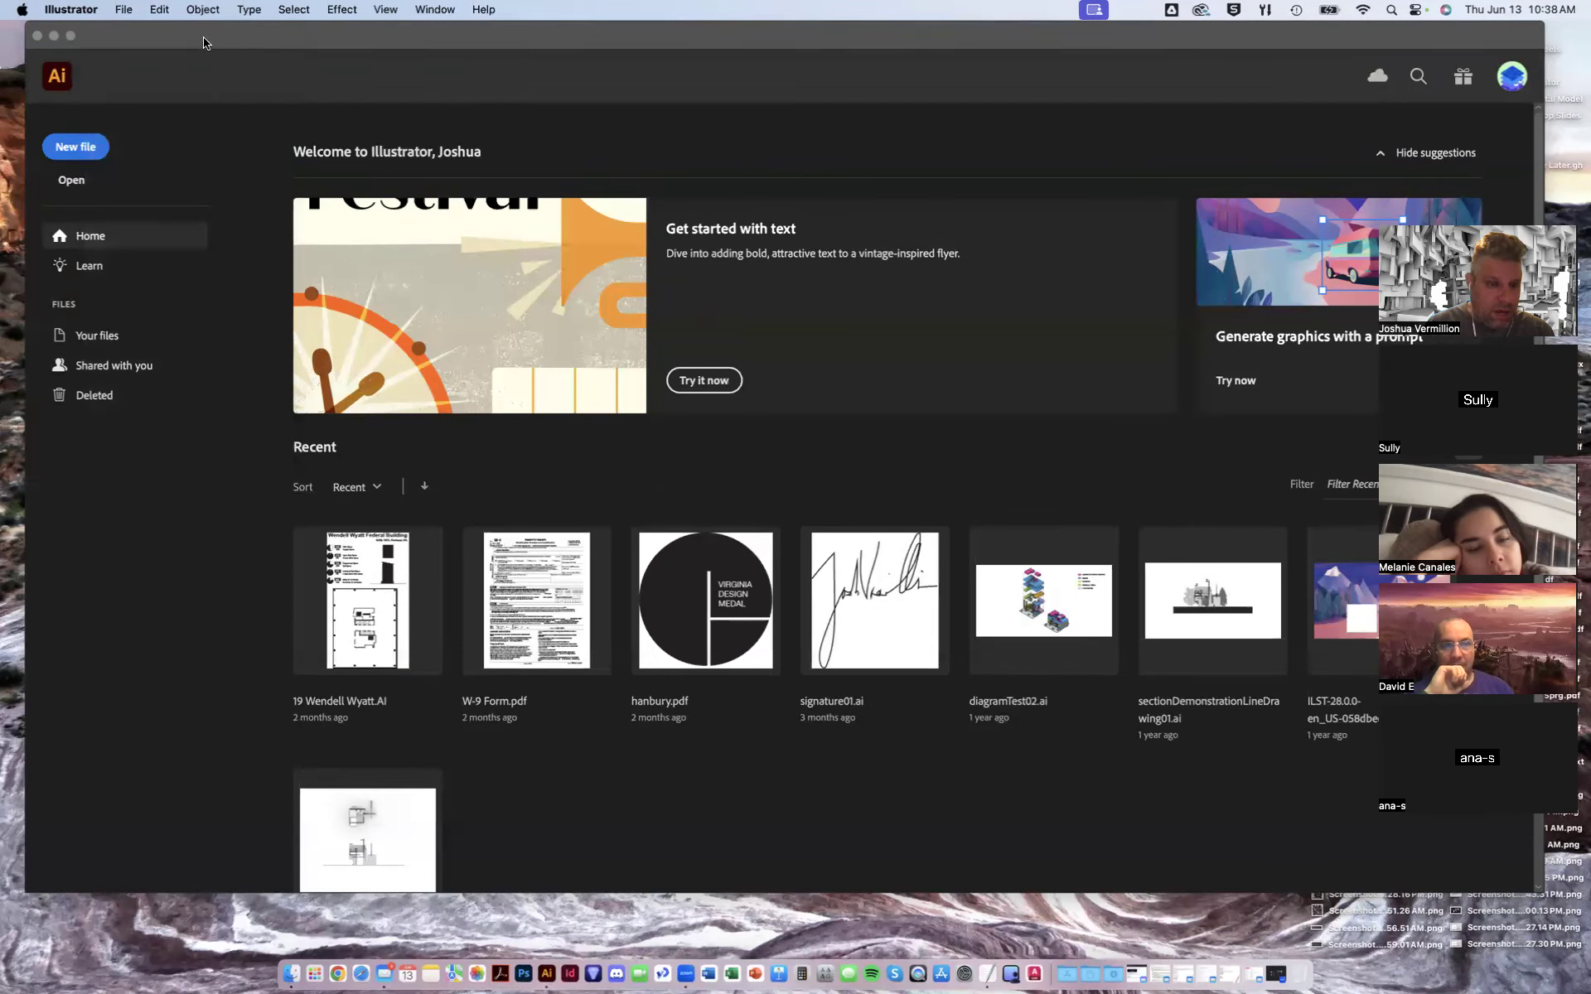
- Create a new document using the 11 x 8.5 in print preset
click(124, 9)
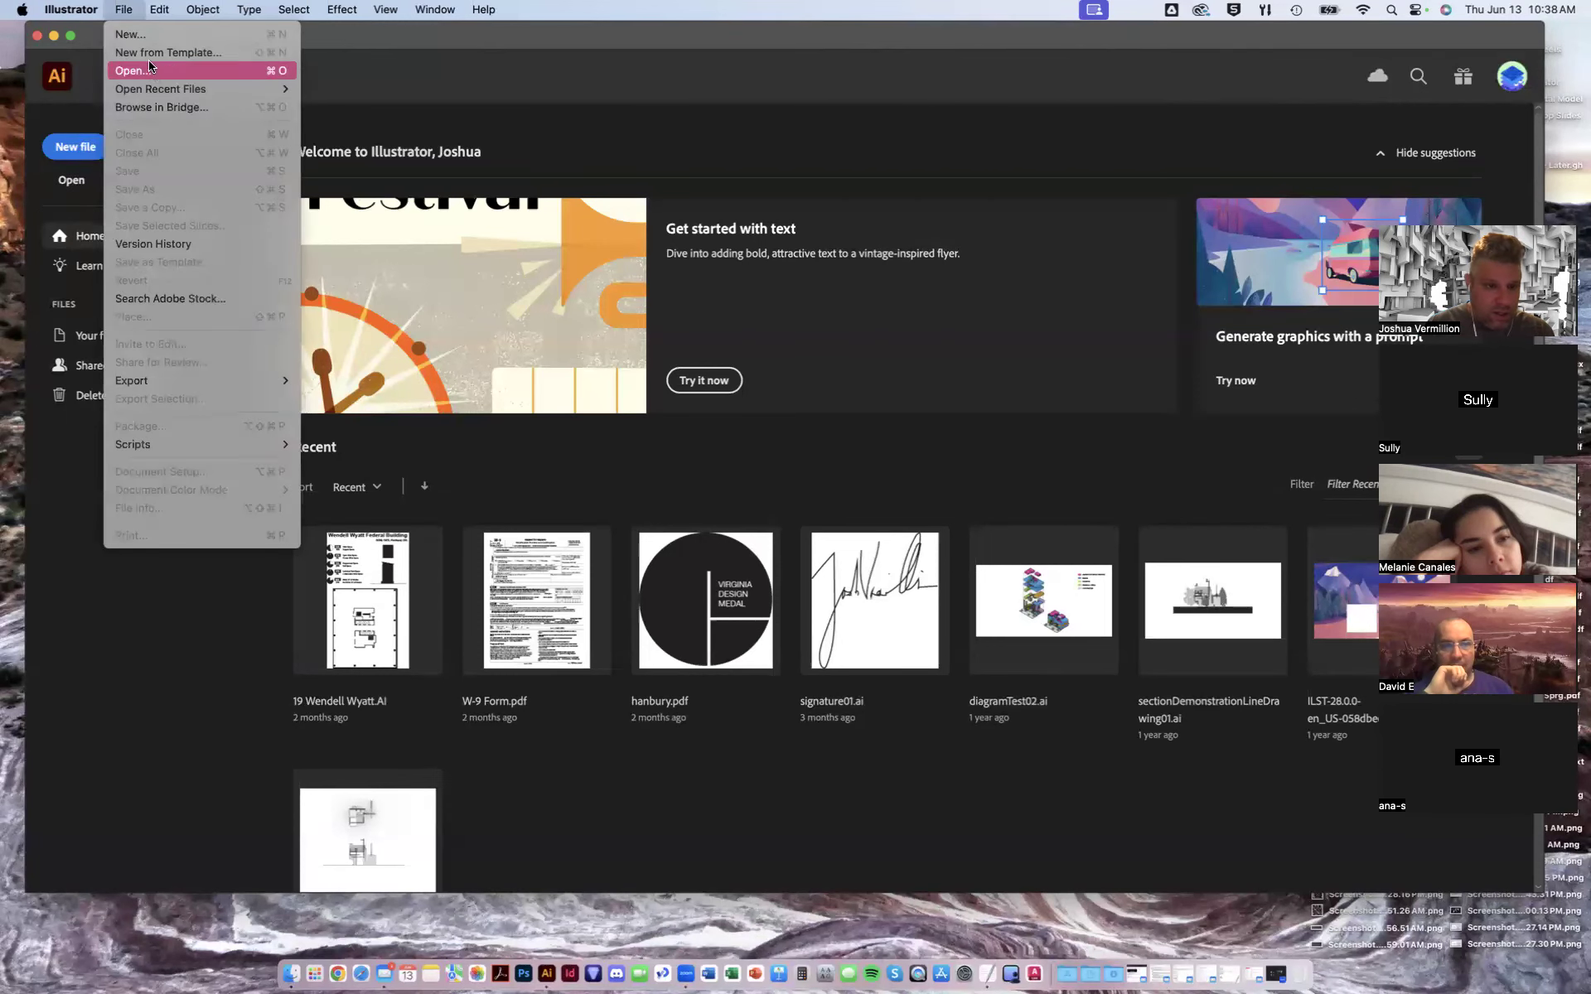
click(145, 34)
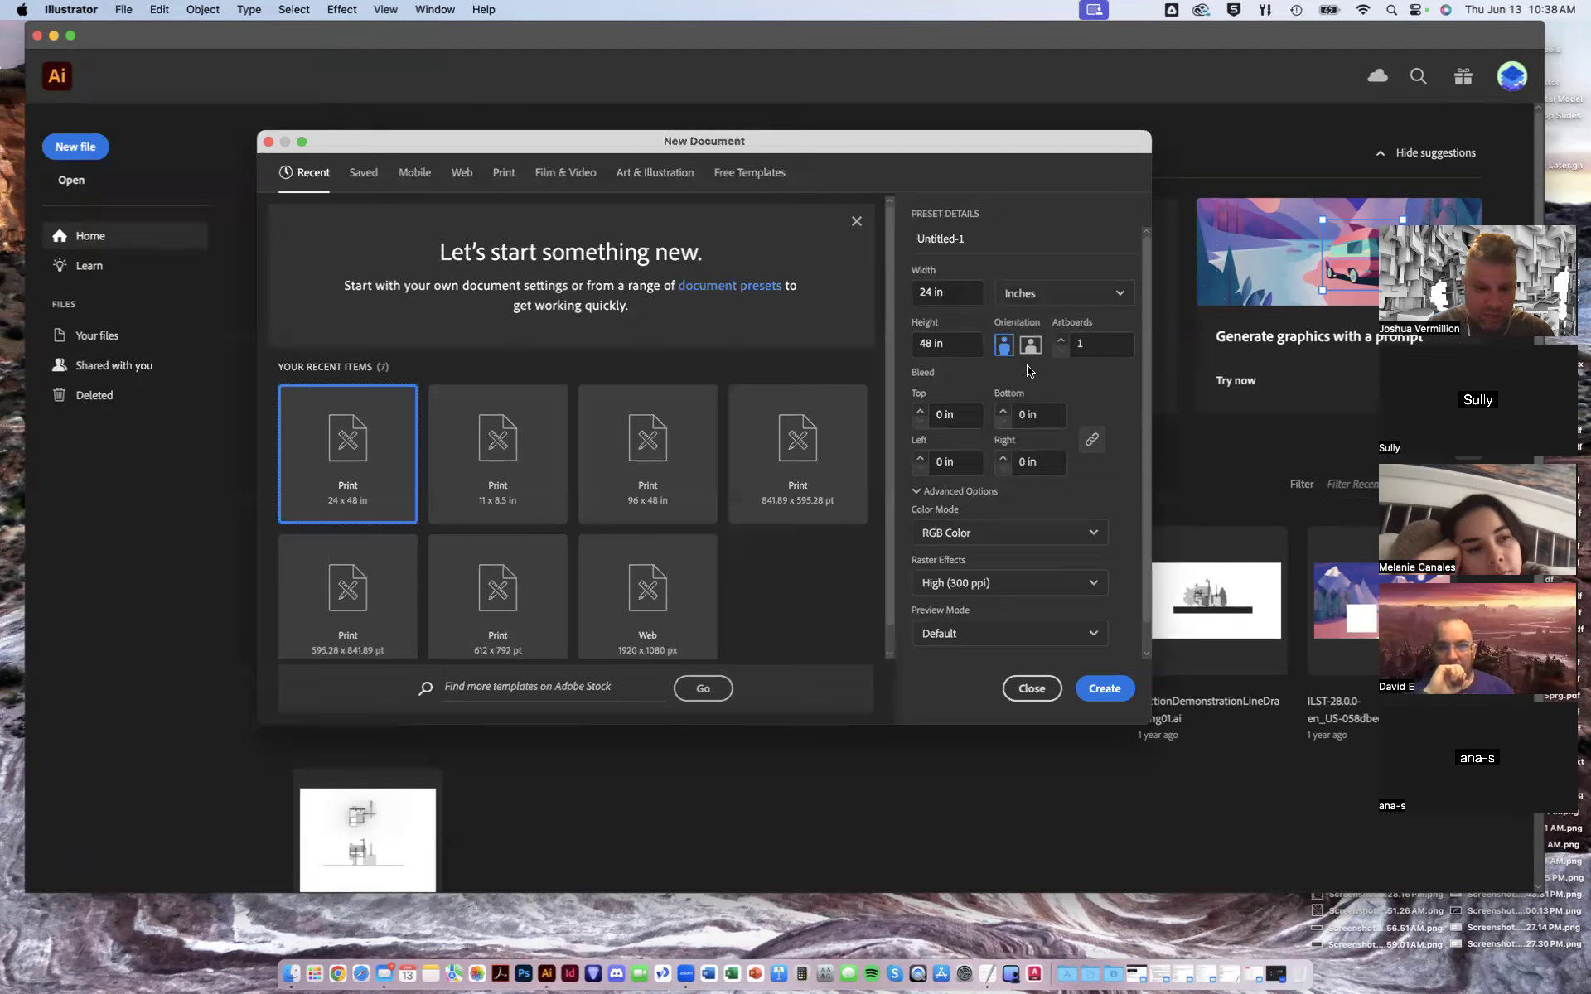
click(515, 458)
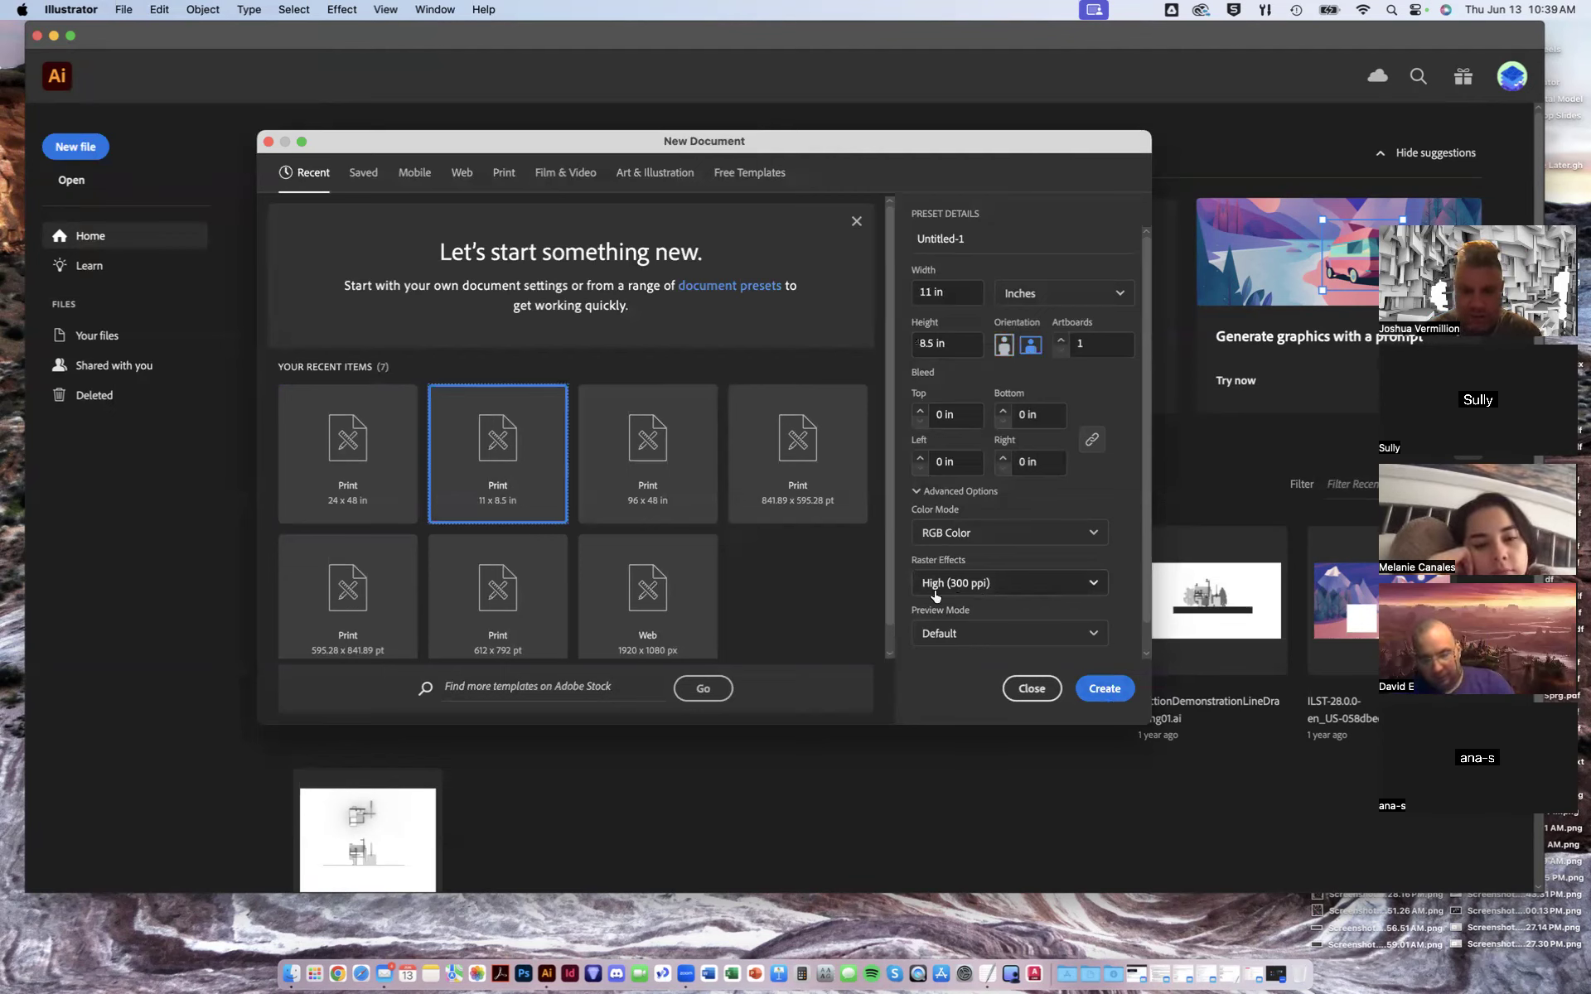
click(1106, 689)
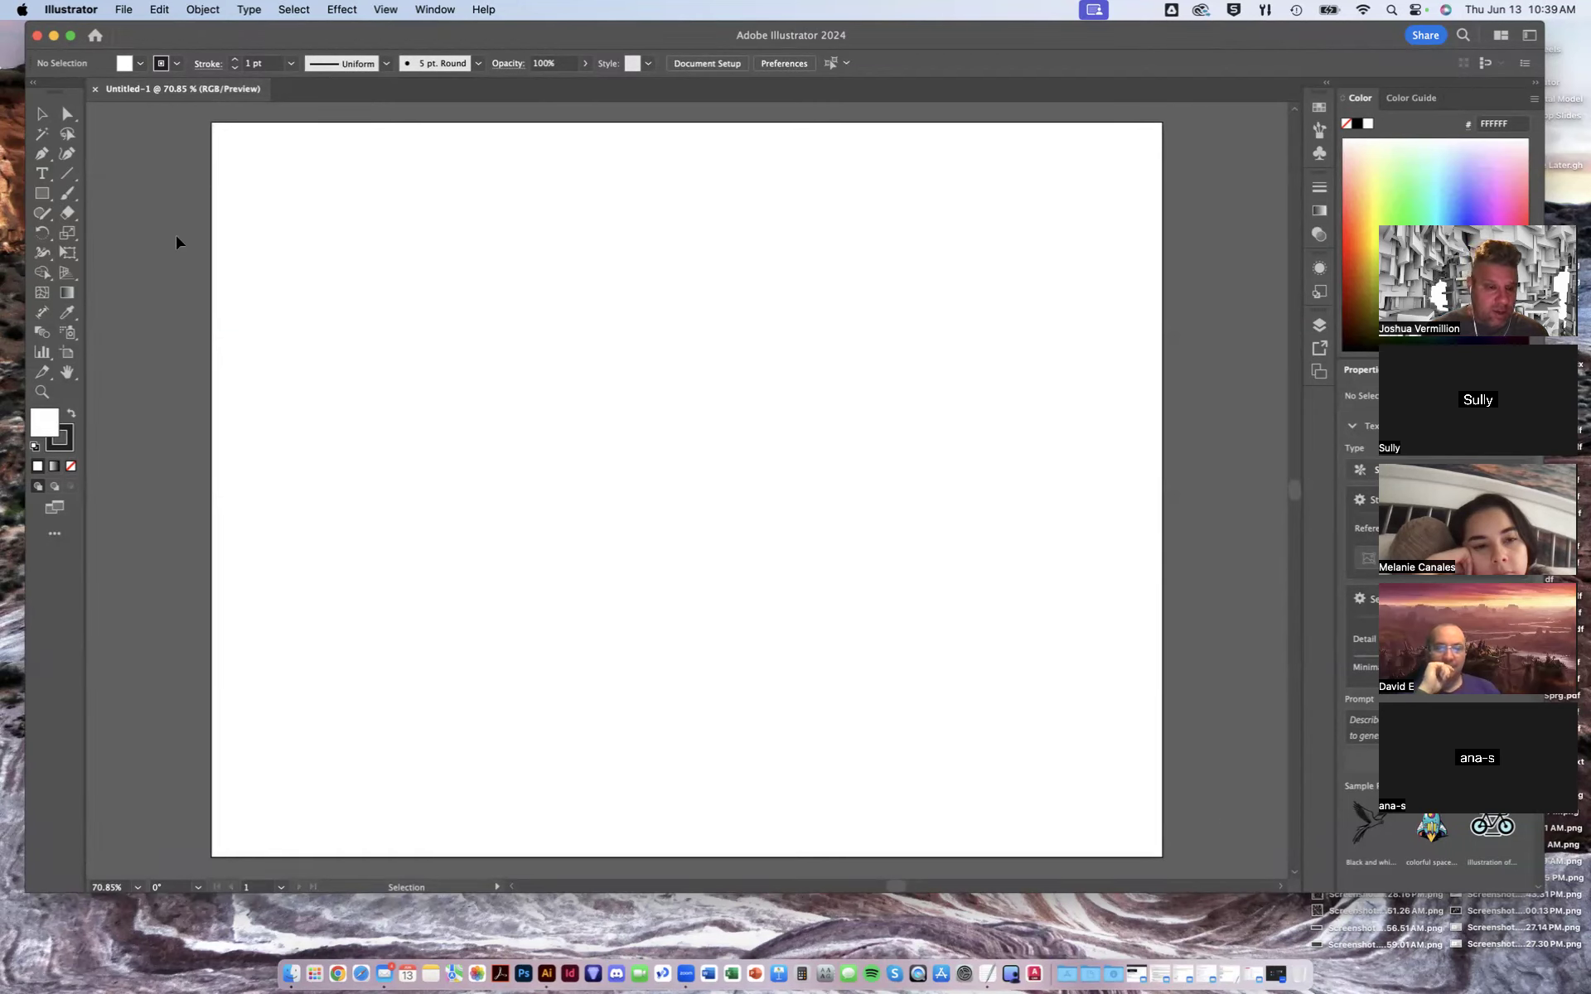
- Place axon01 through axon04 PNGs from the Desktop as linked images onto the artboard
click(124, 10)
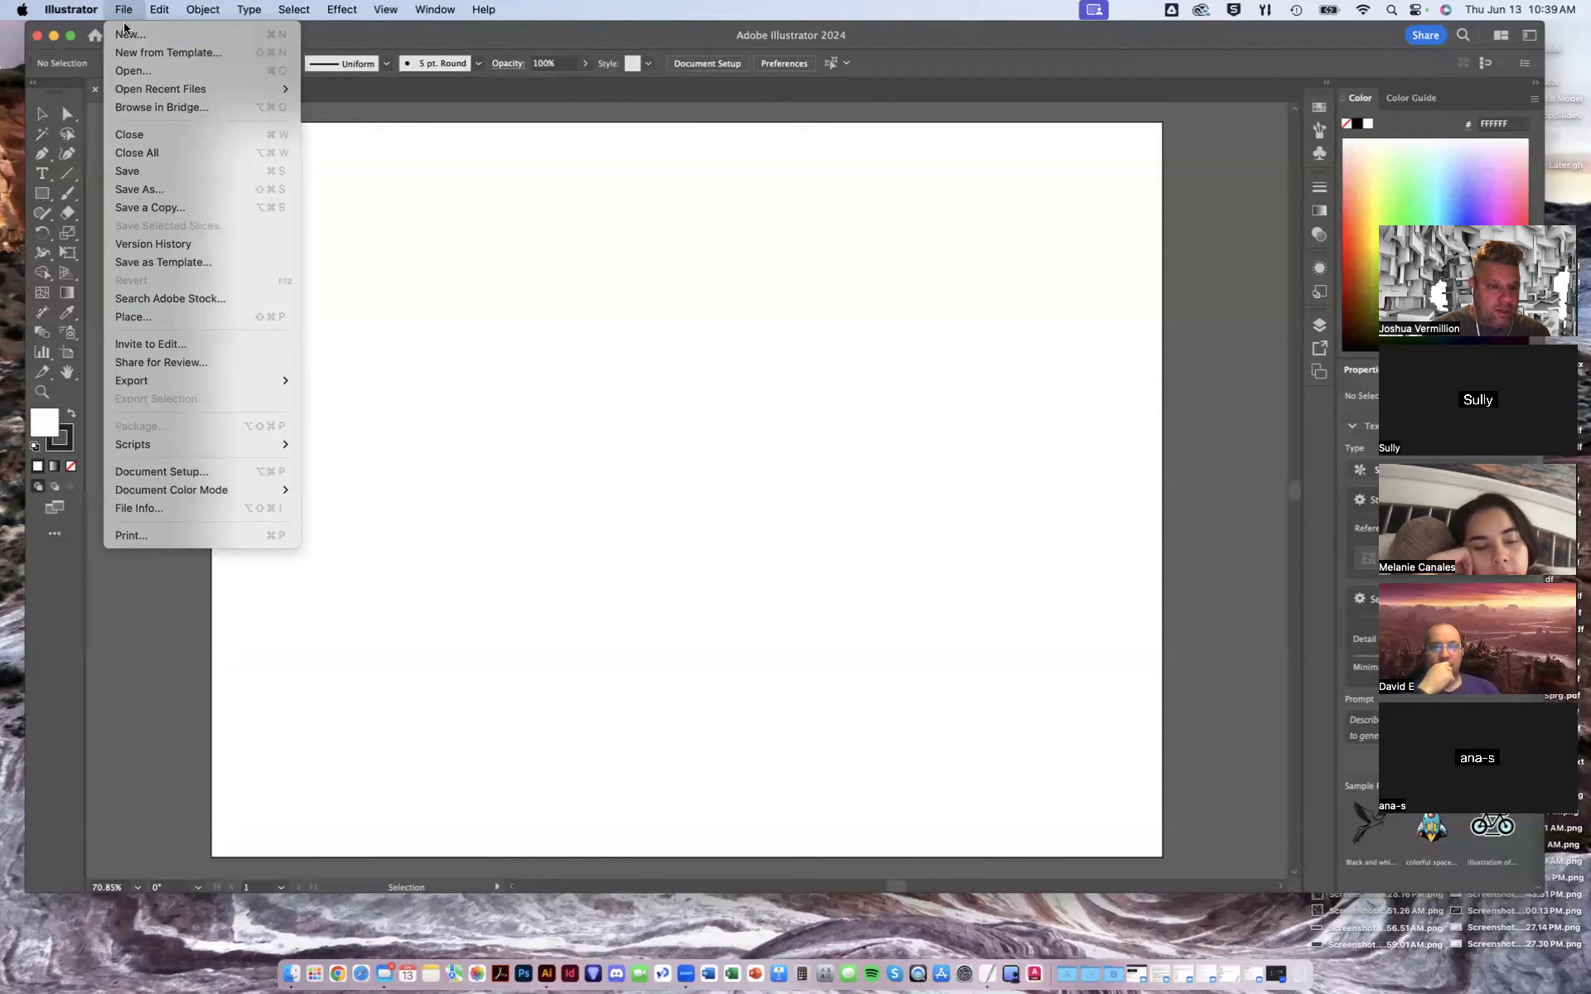
click(151, 317)
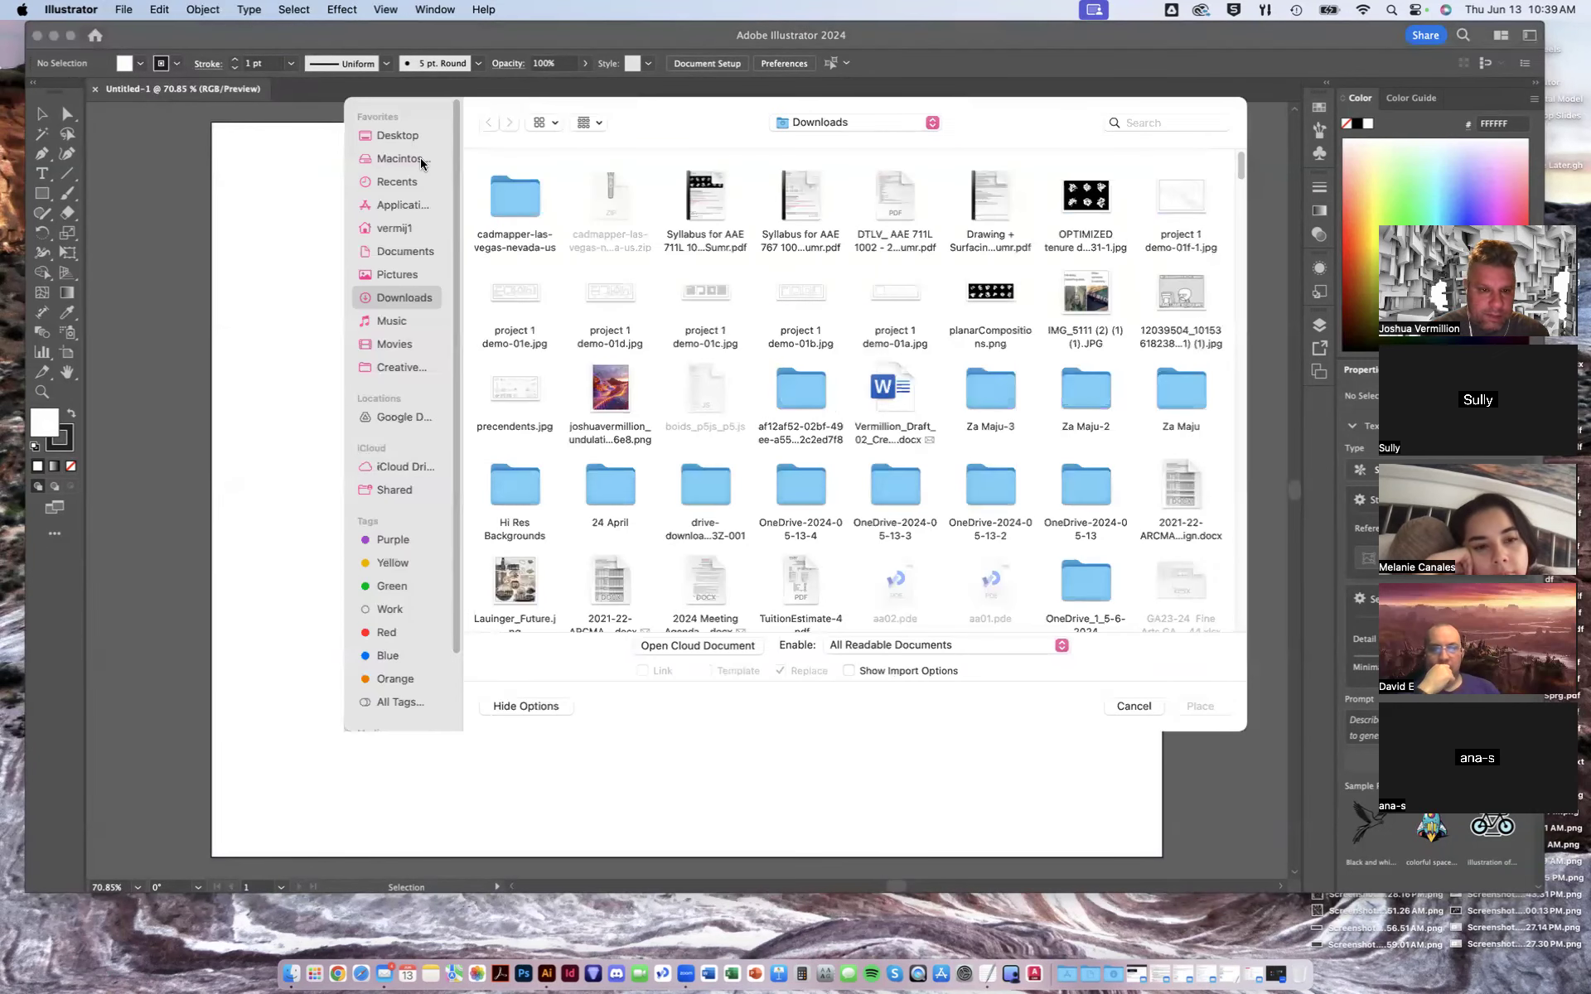
click(409, 139)
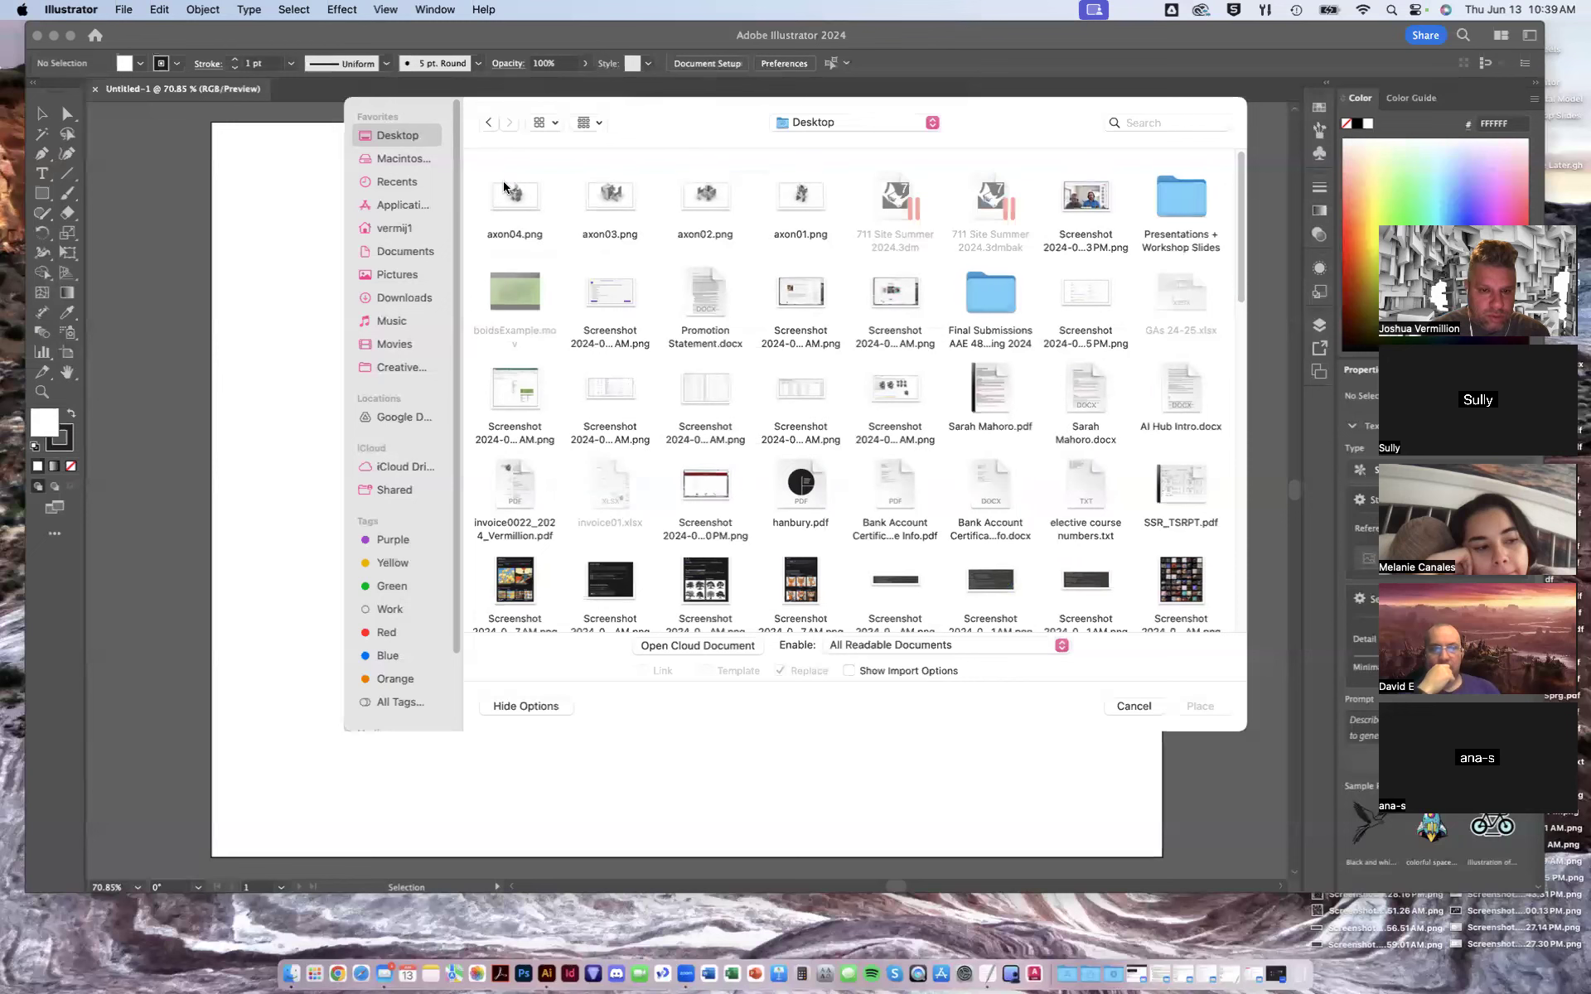
drag(835, 186, 507, 205)
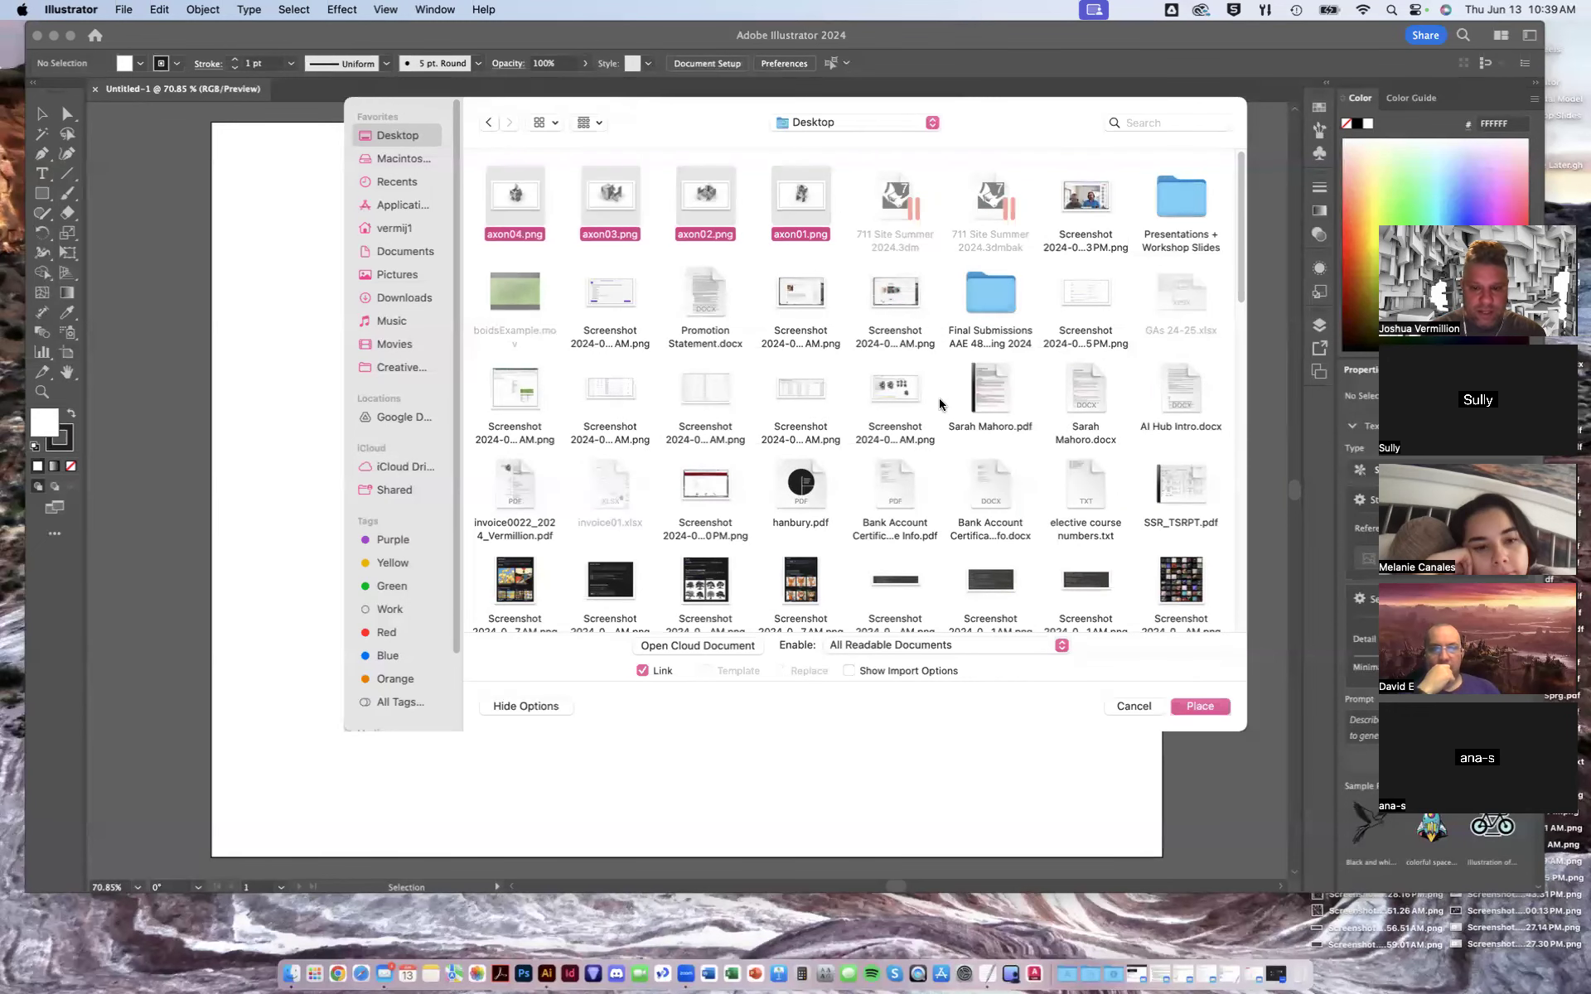
click(1207, 712)
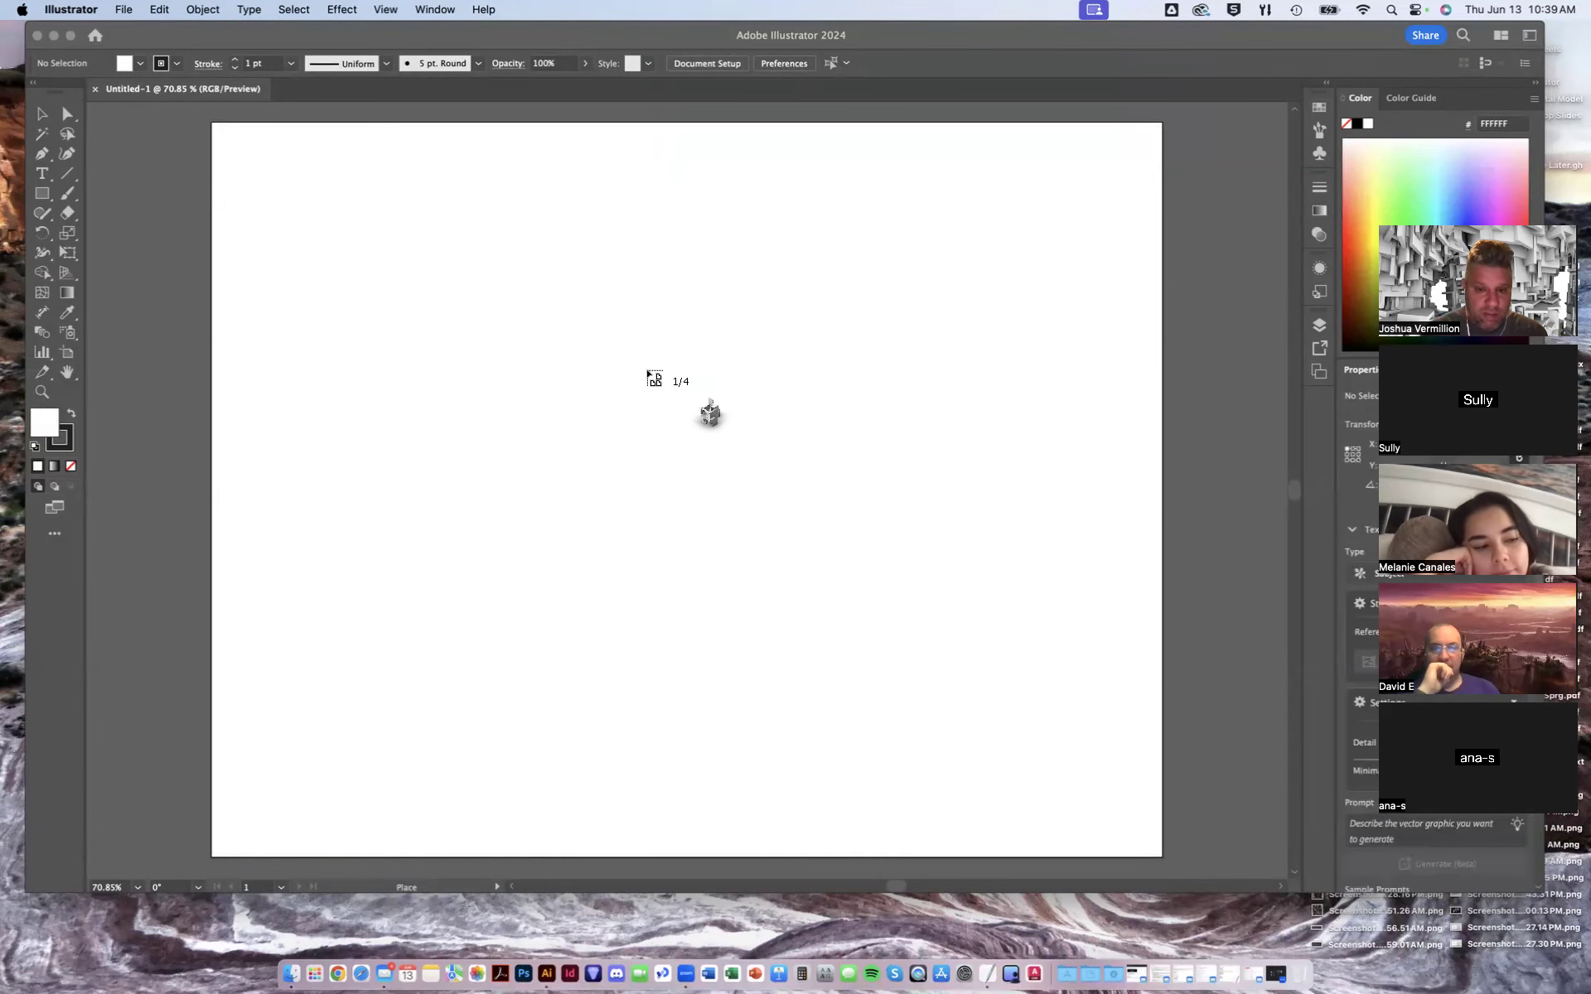
click(648, 370)
click(611, 342)
click(571, 315)
click(528, 283)
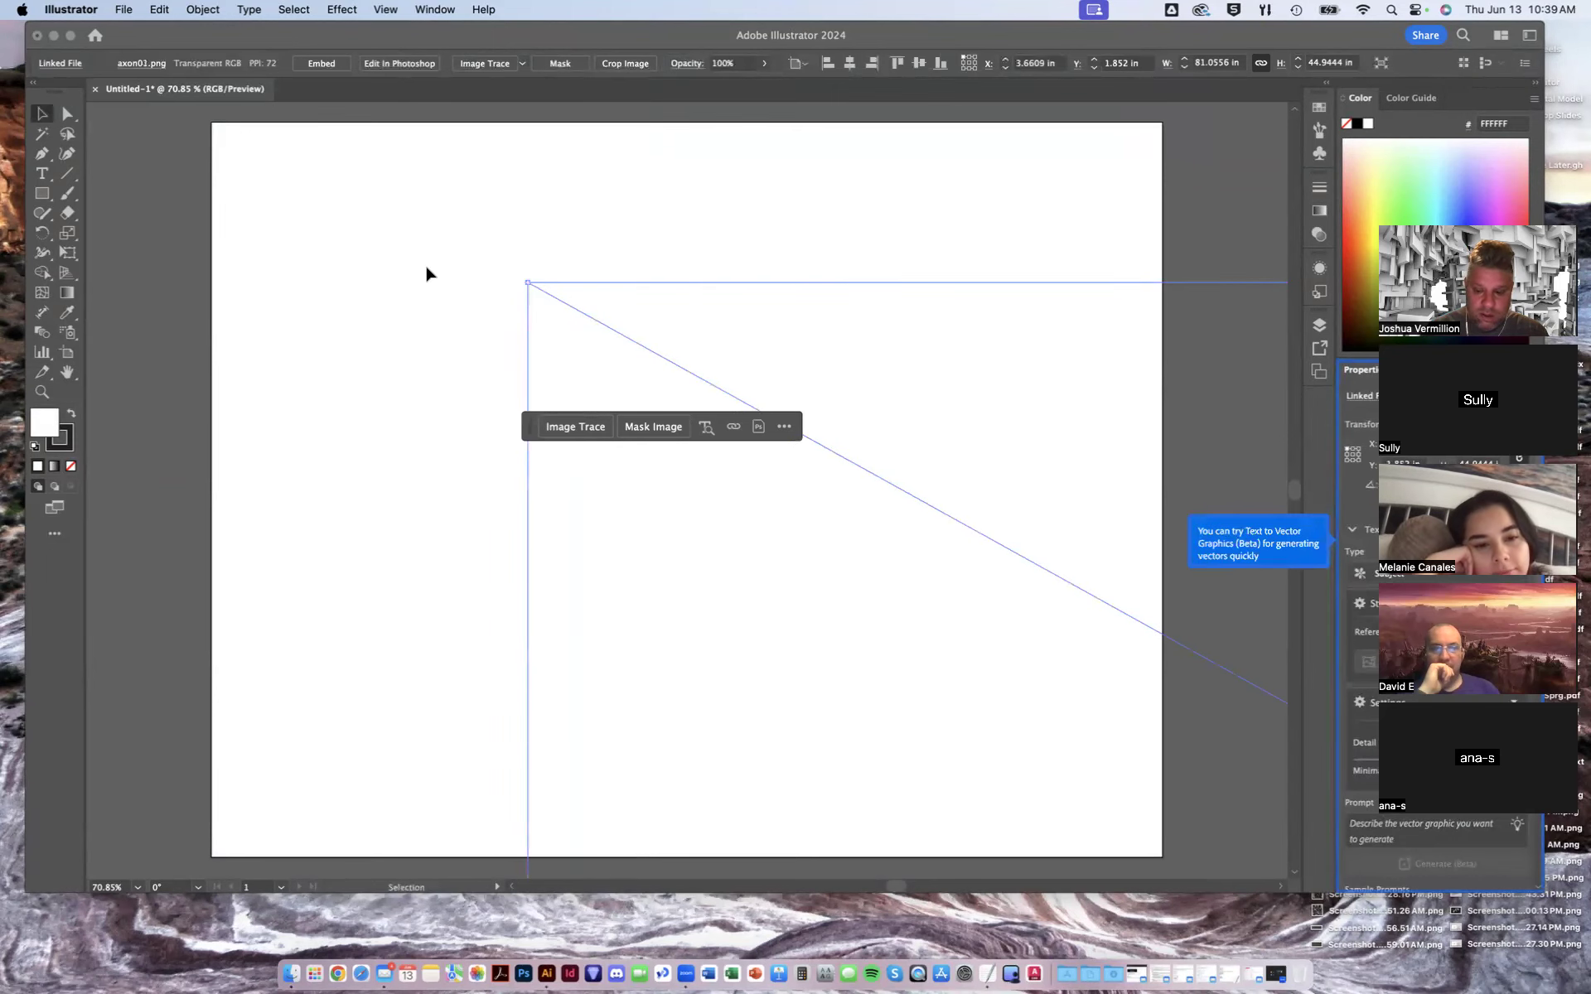
- Select all placed images and scale them proportionally to a width of 6 in
key(super+minus)
key(super+minus)
key(super+minus)
key(super+minus)
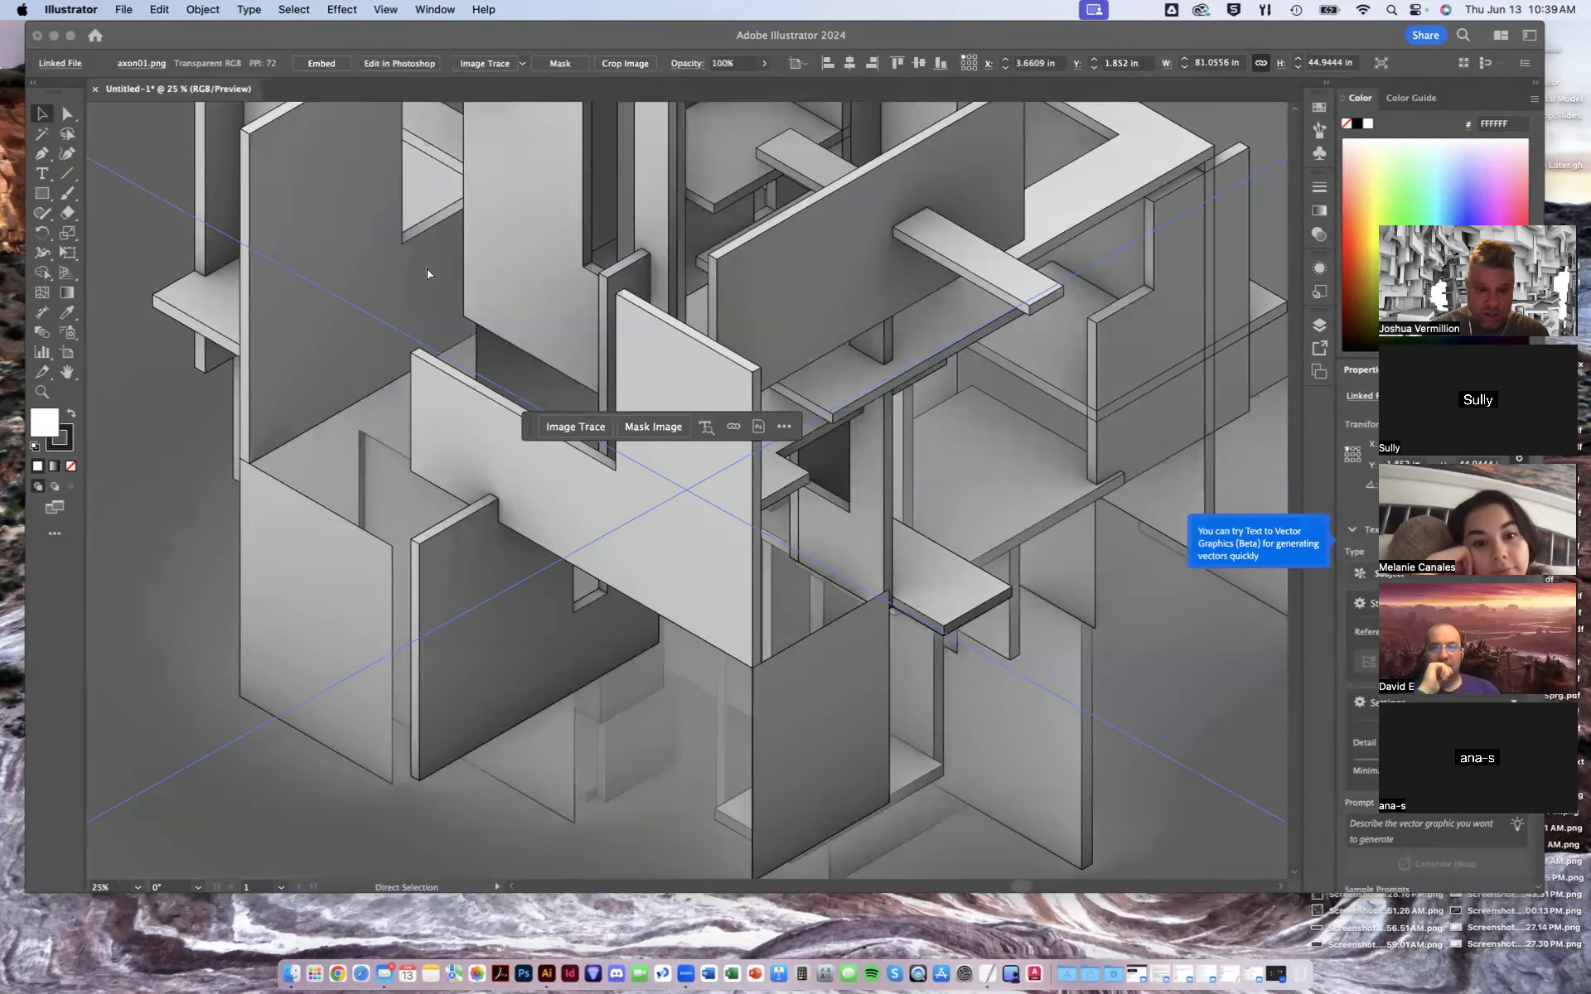
key(super+minus)
key(super+minus)
key(super+minus)
key(super+minus)
key(super+minus)
key(super+minus)
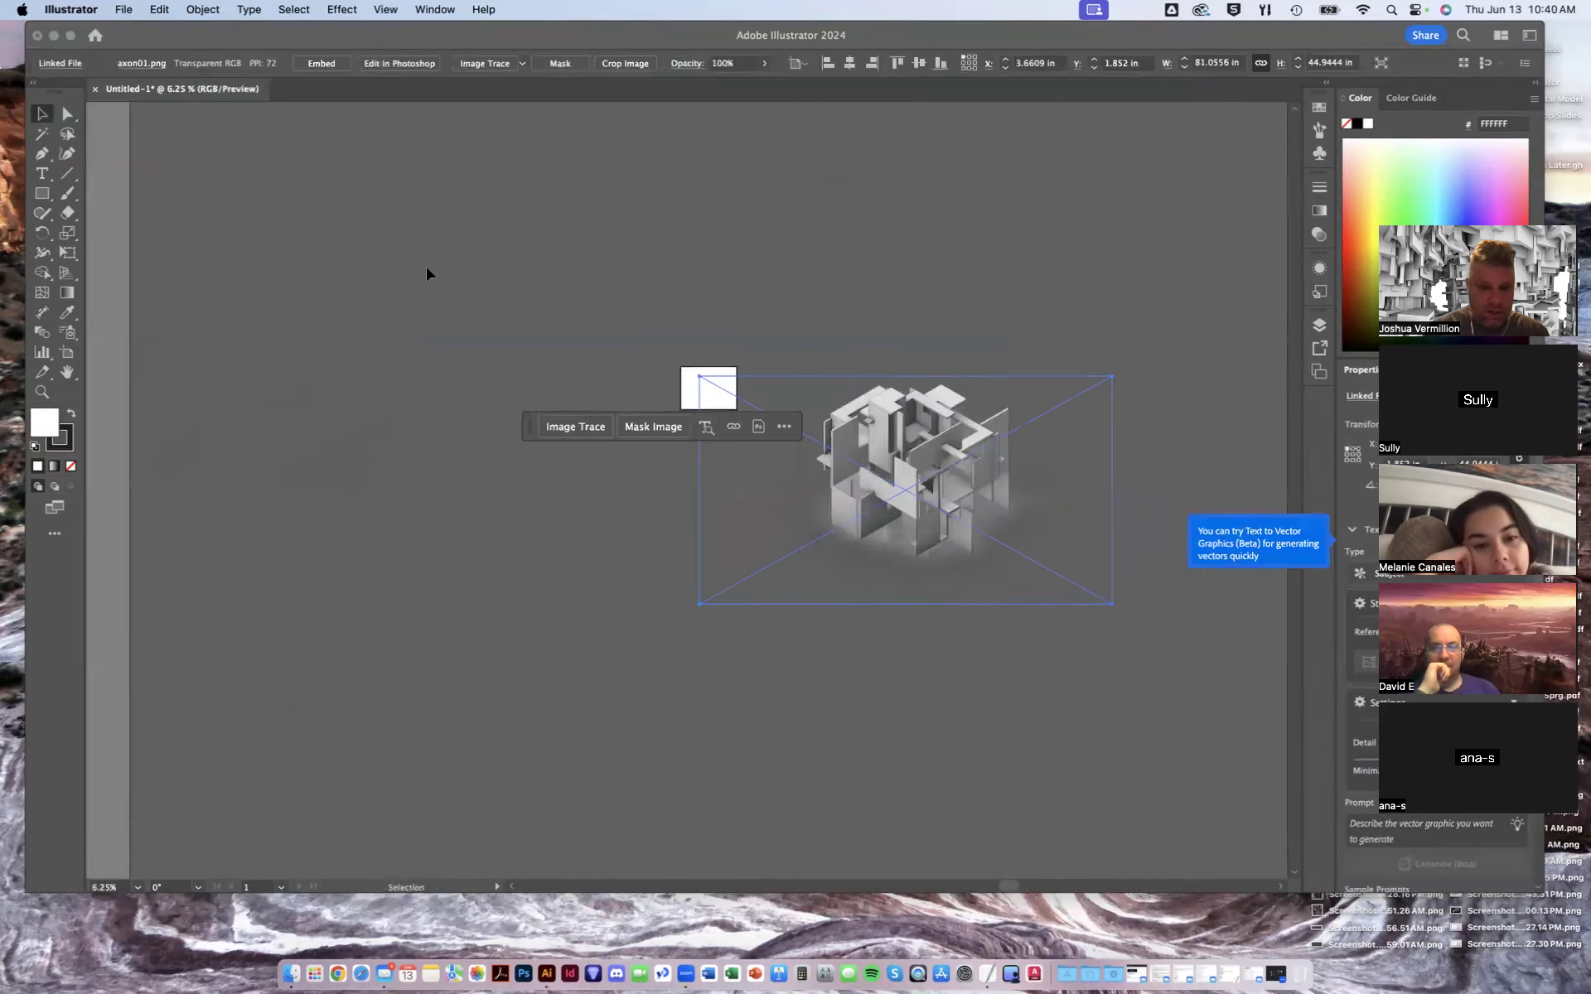
drag(530, 427, 524, 300)
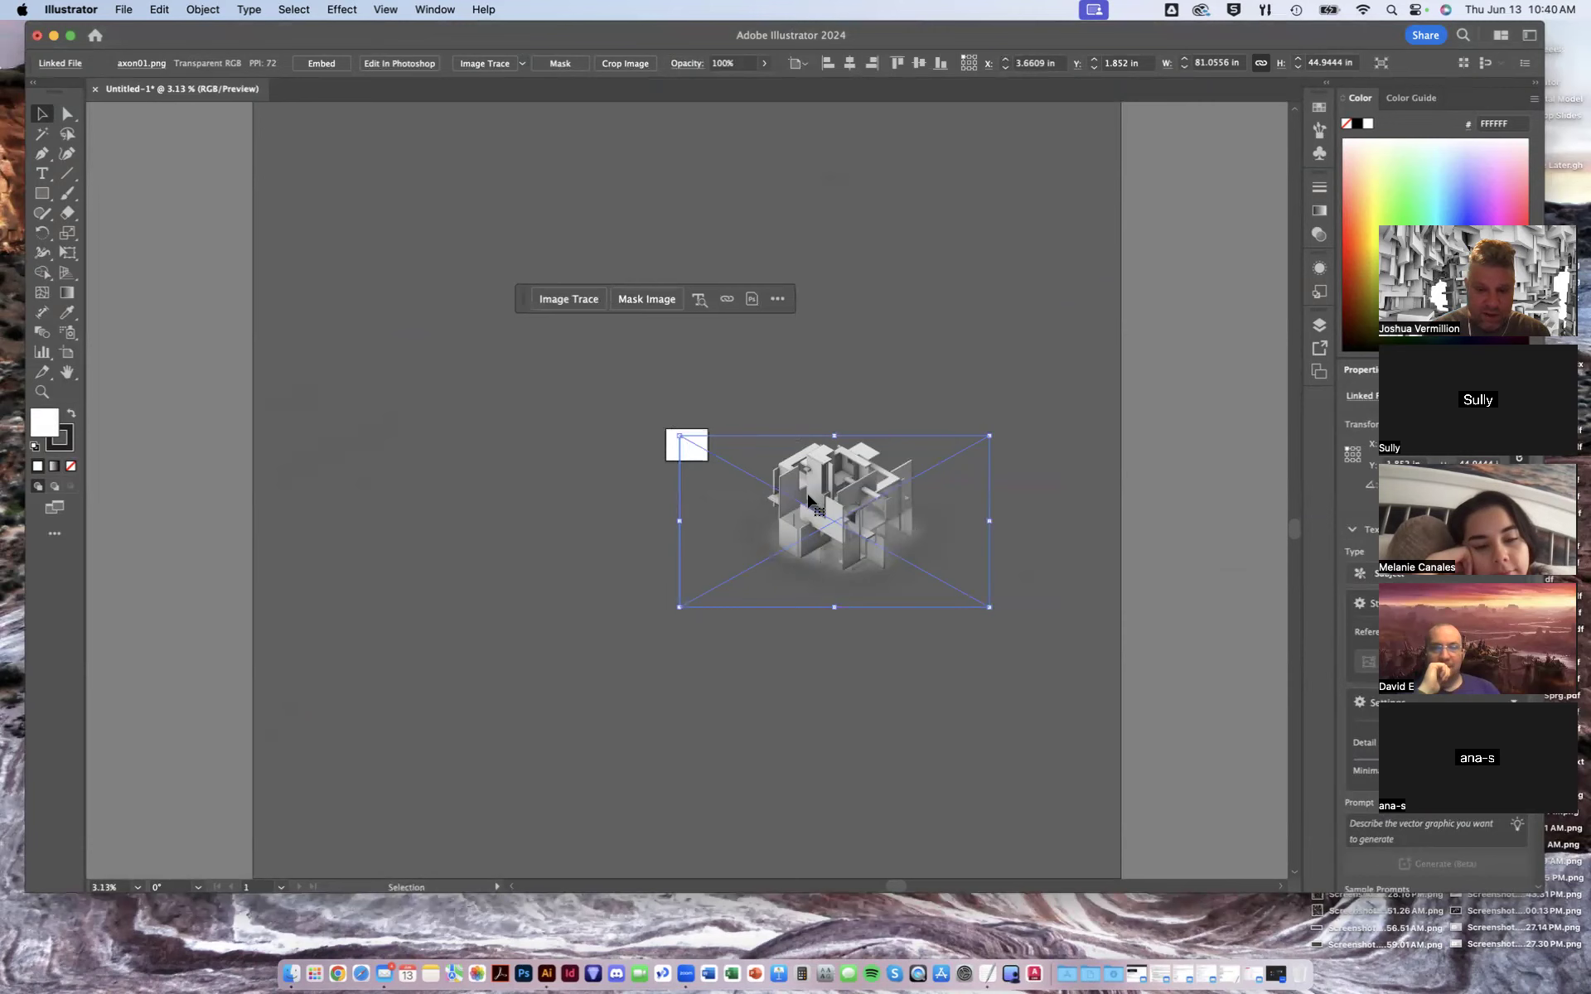
key(super+a)
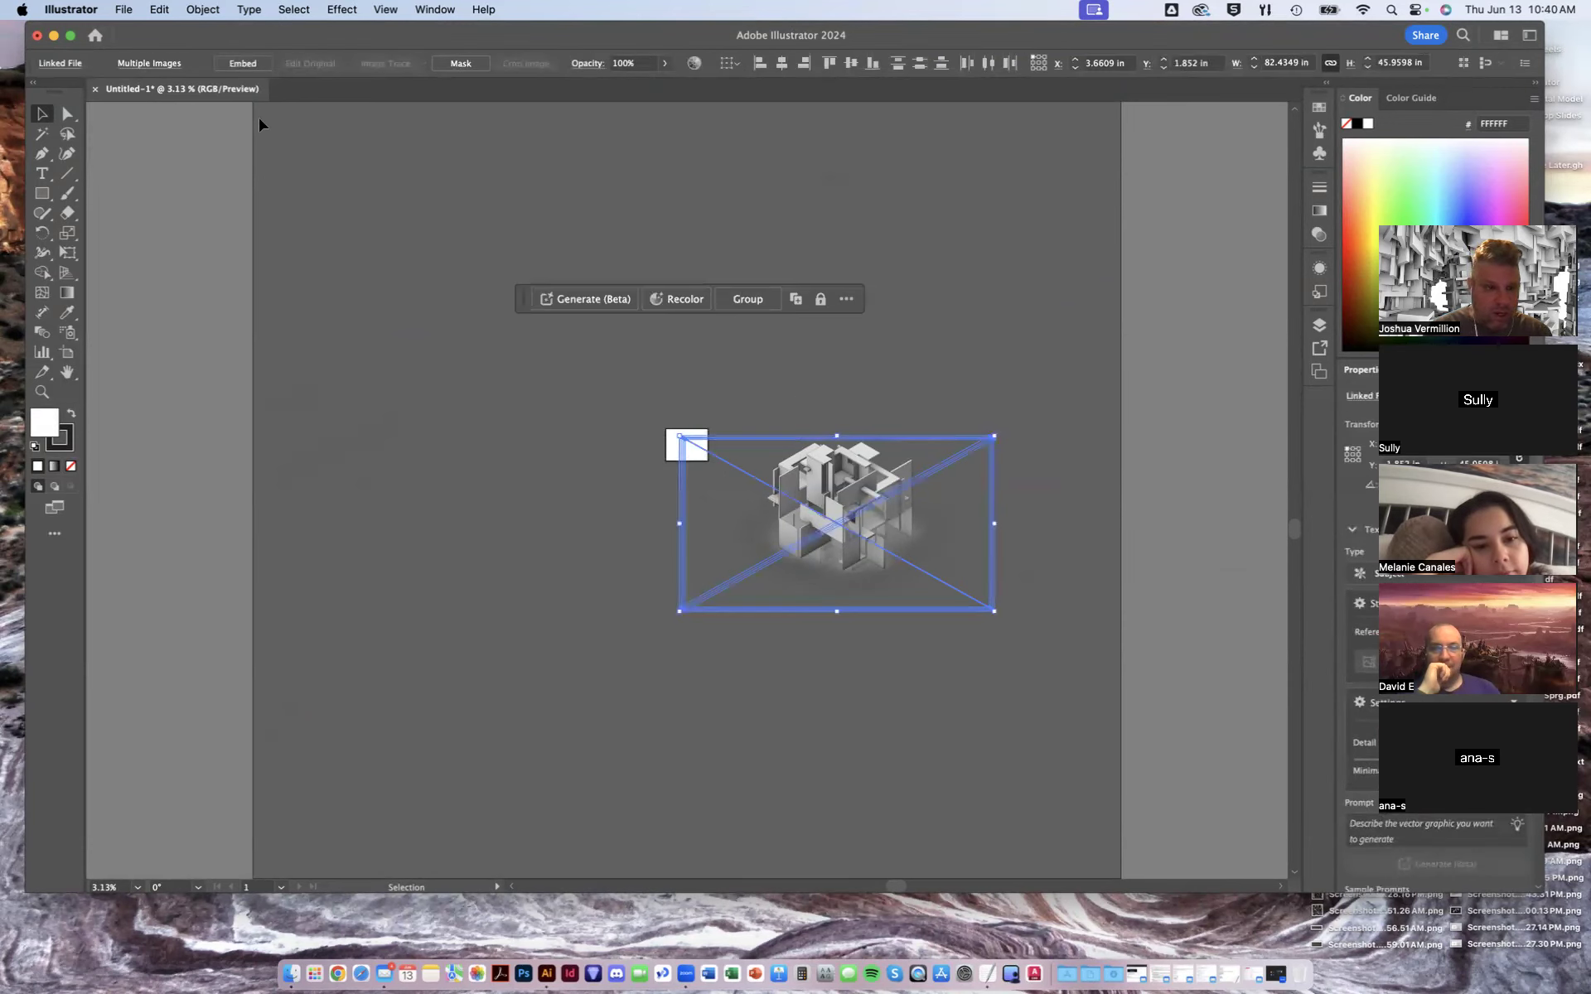
drag(276, 43, 264, 85)
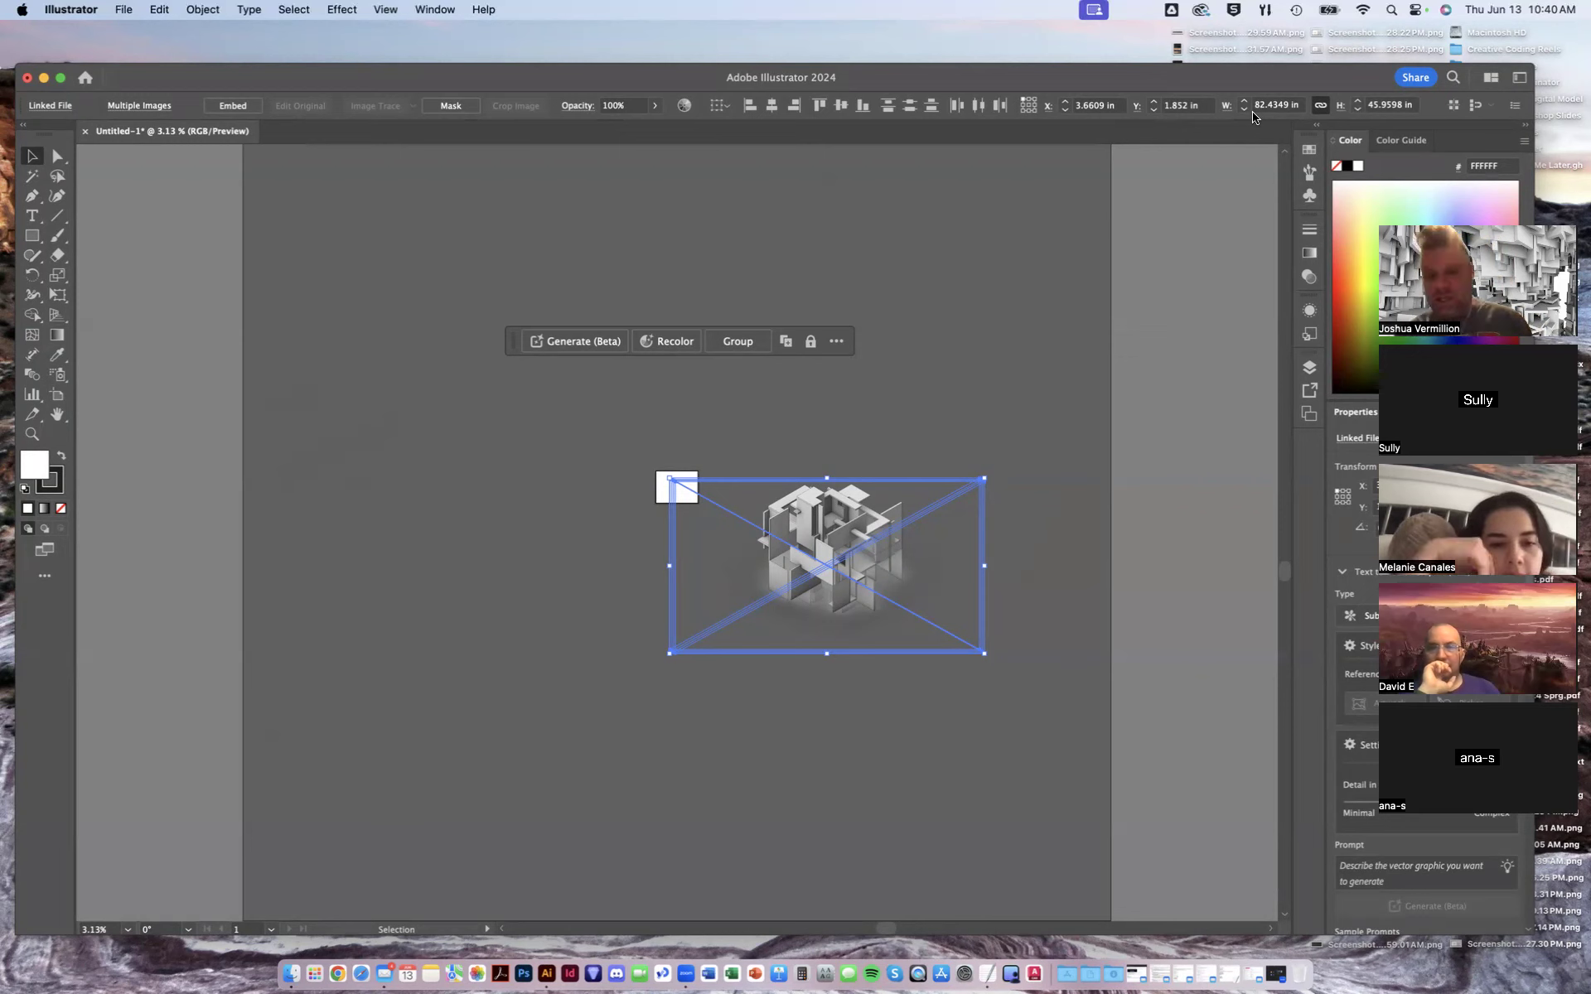
click(1320, 107)
click(1320, 109)
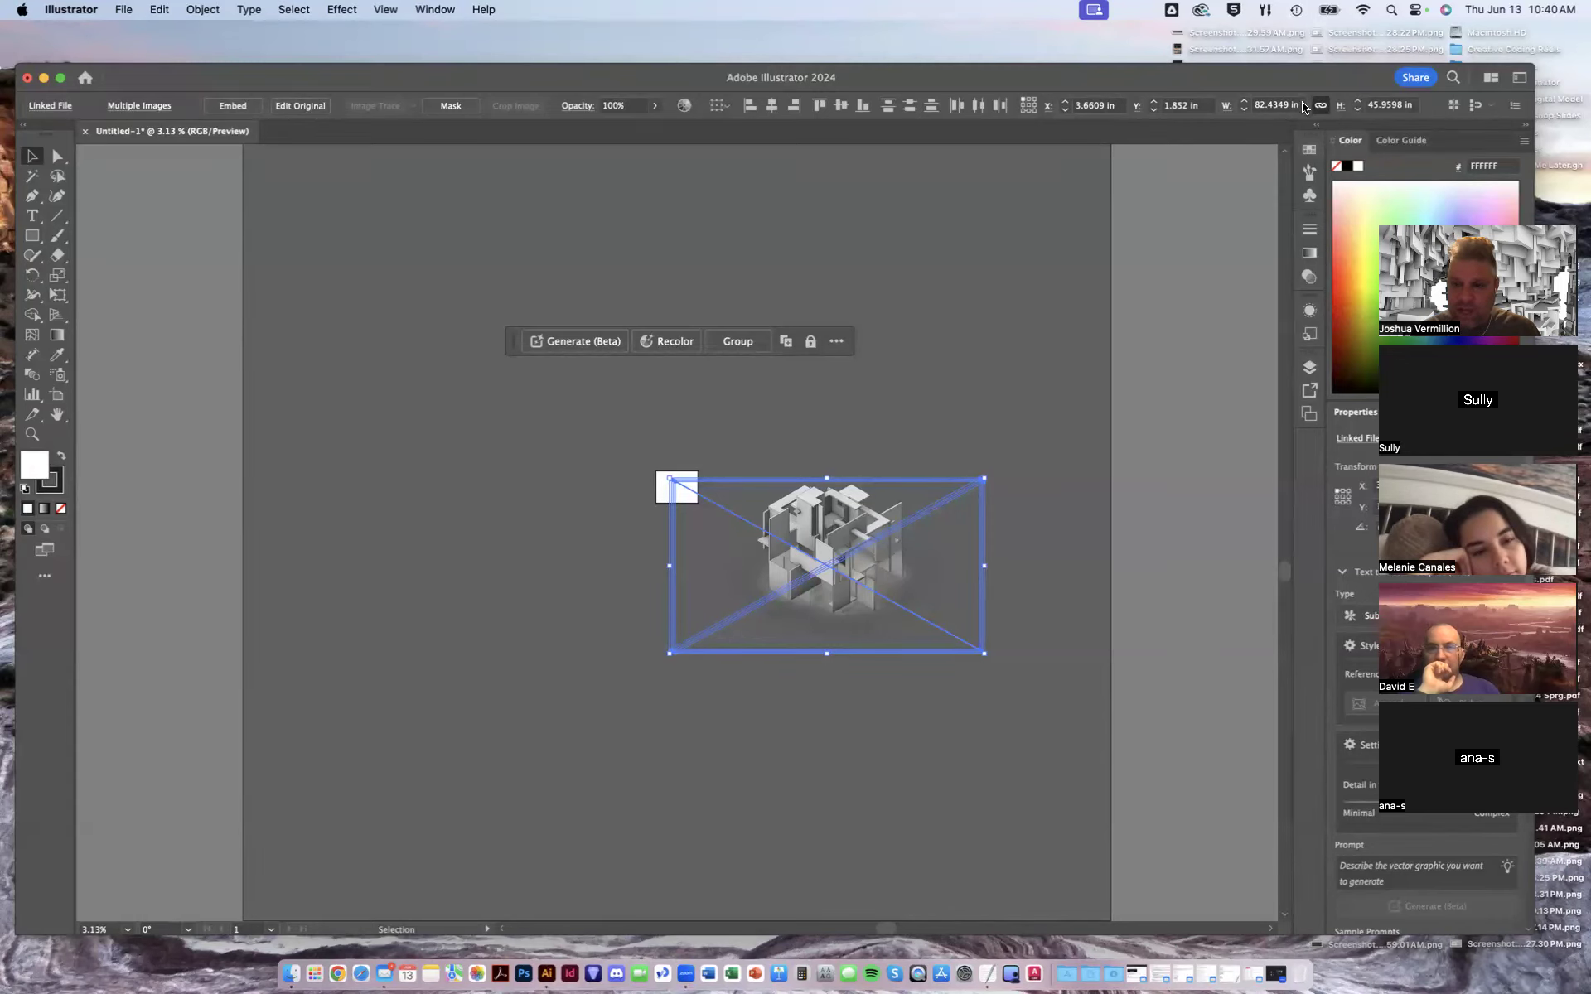
click(1298, 106)
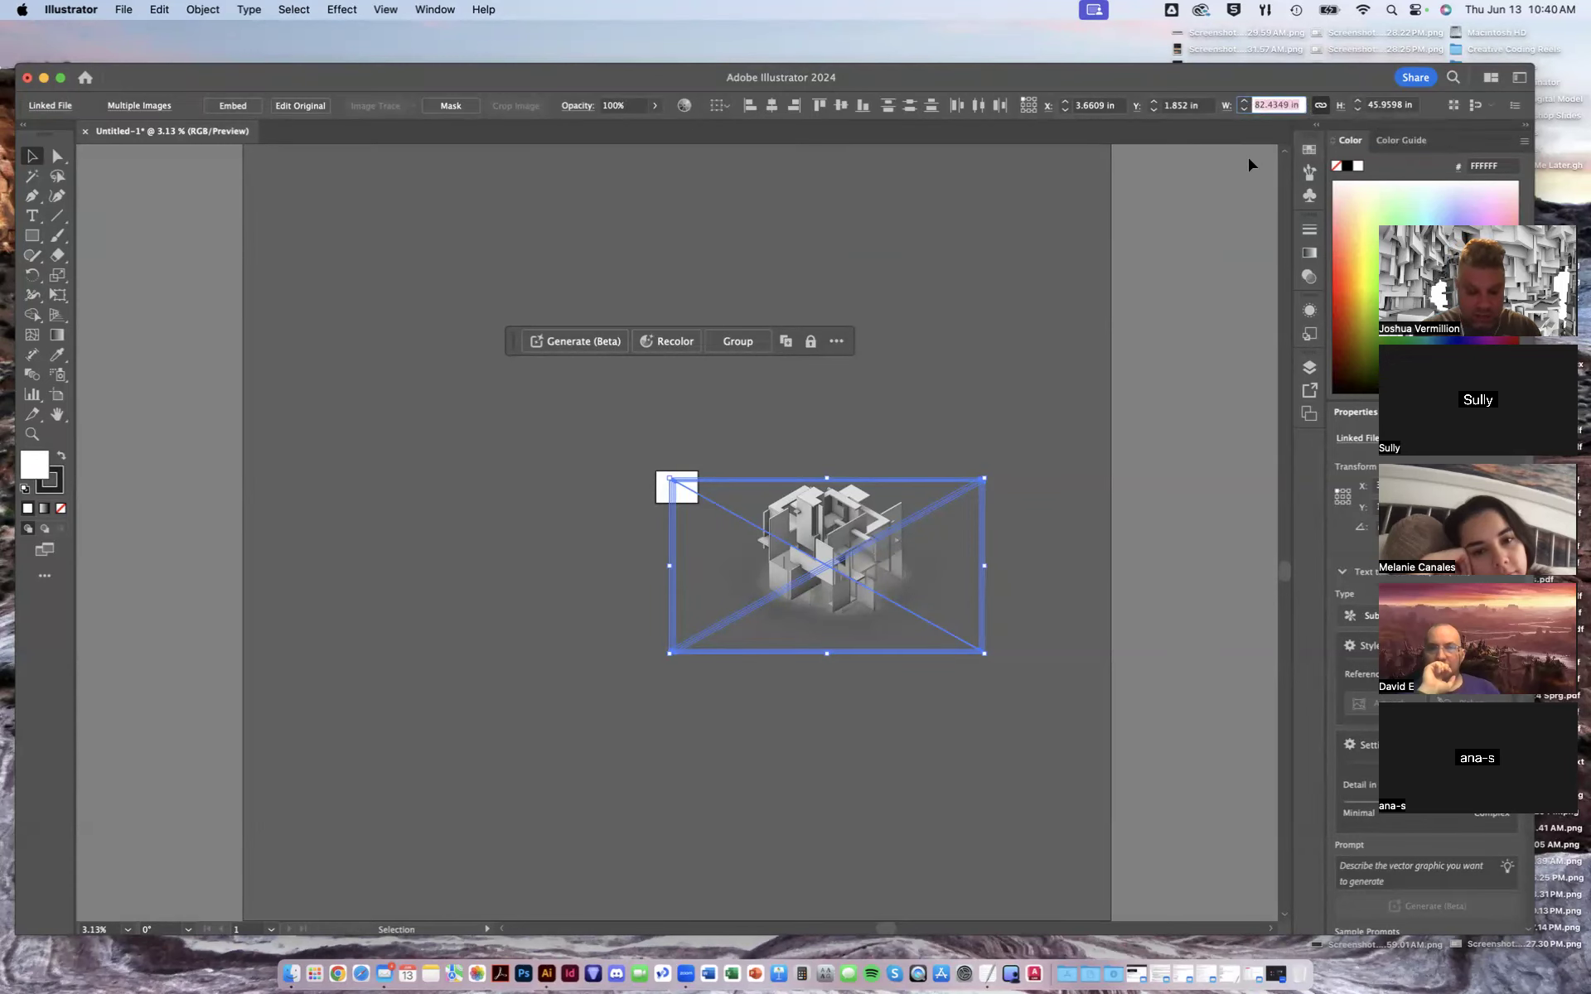
text(6)
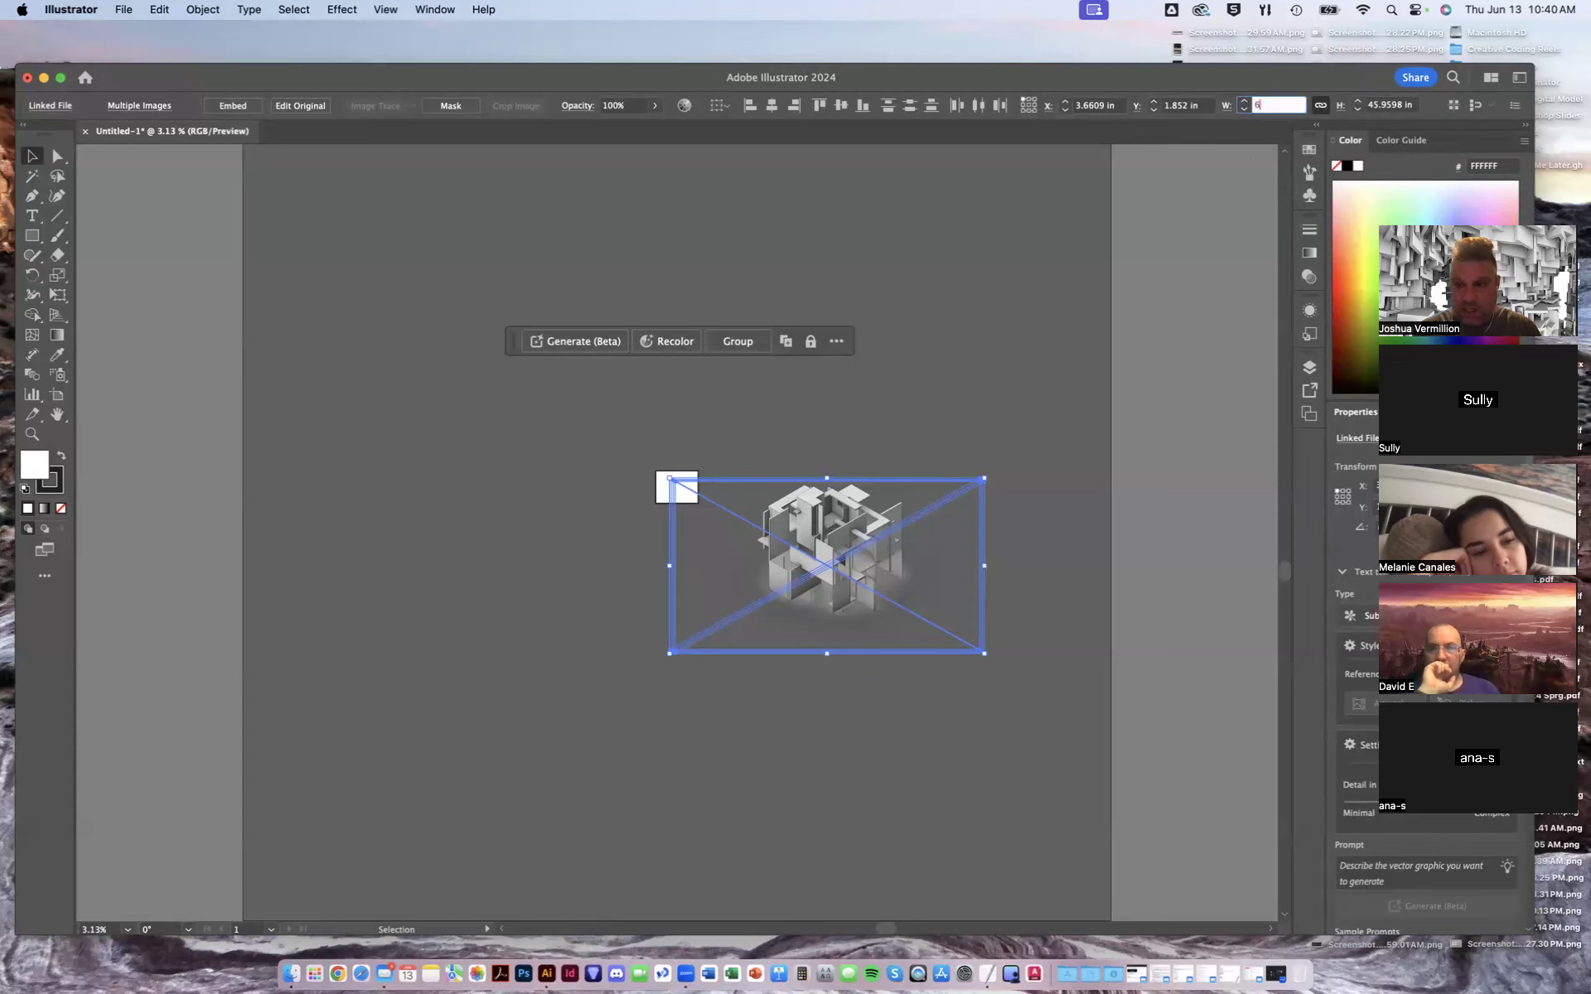
key(Return)
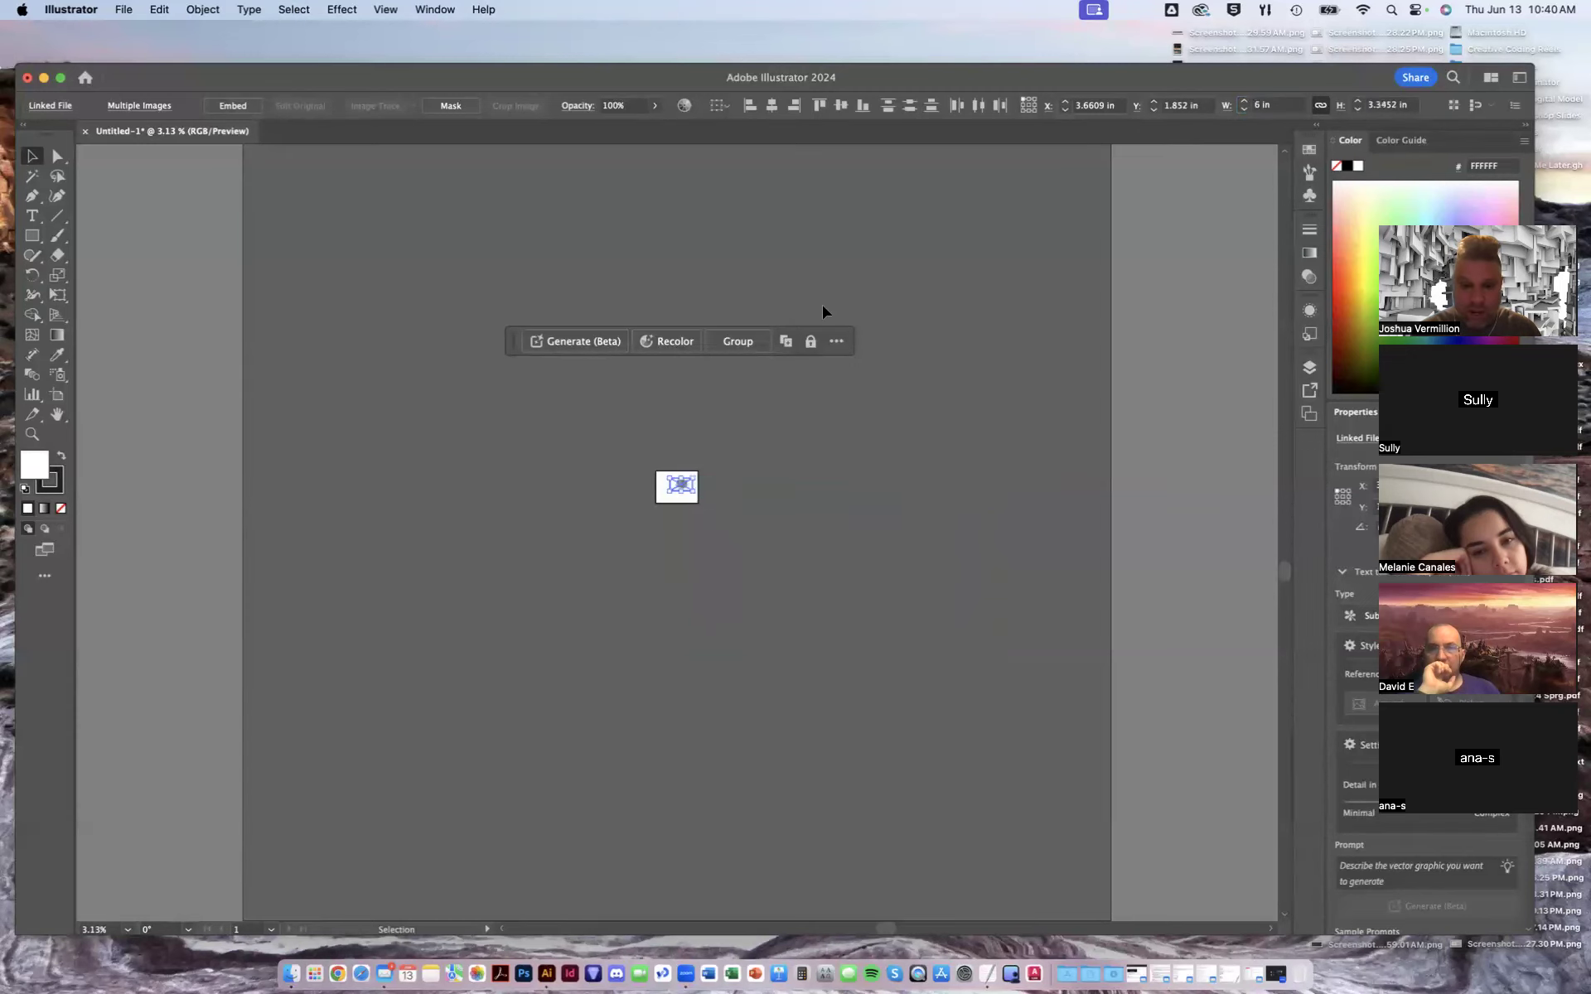
click(696, 514)
key(super+equal)
key(super+equal)
key(super+equal)
key(super+equal)
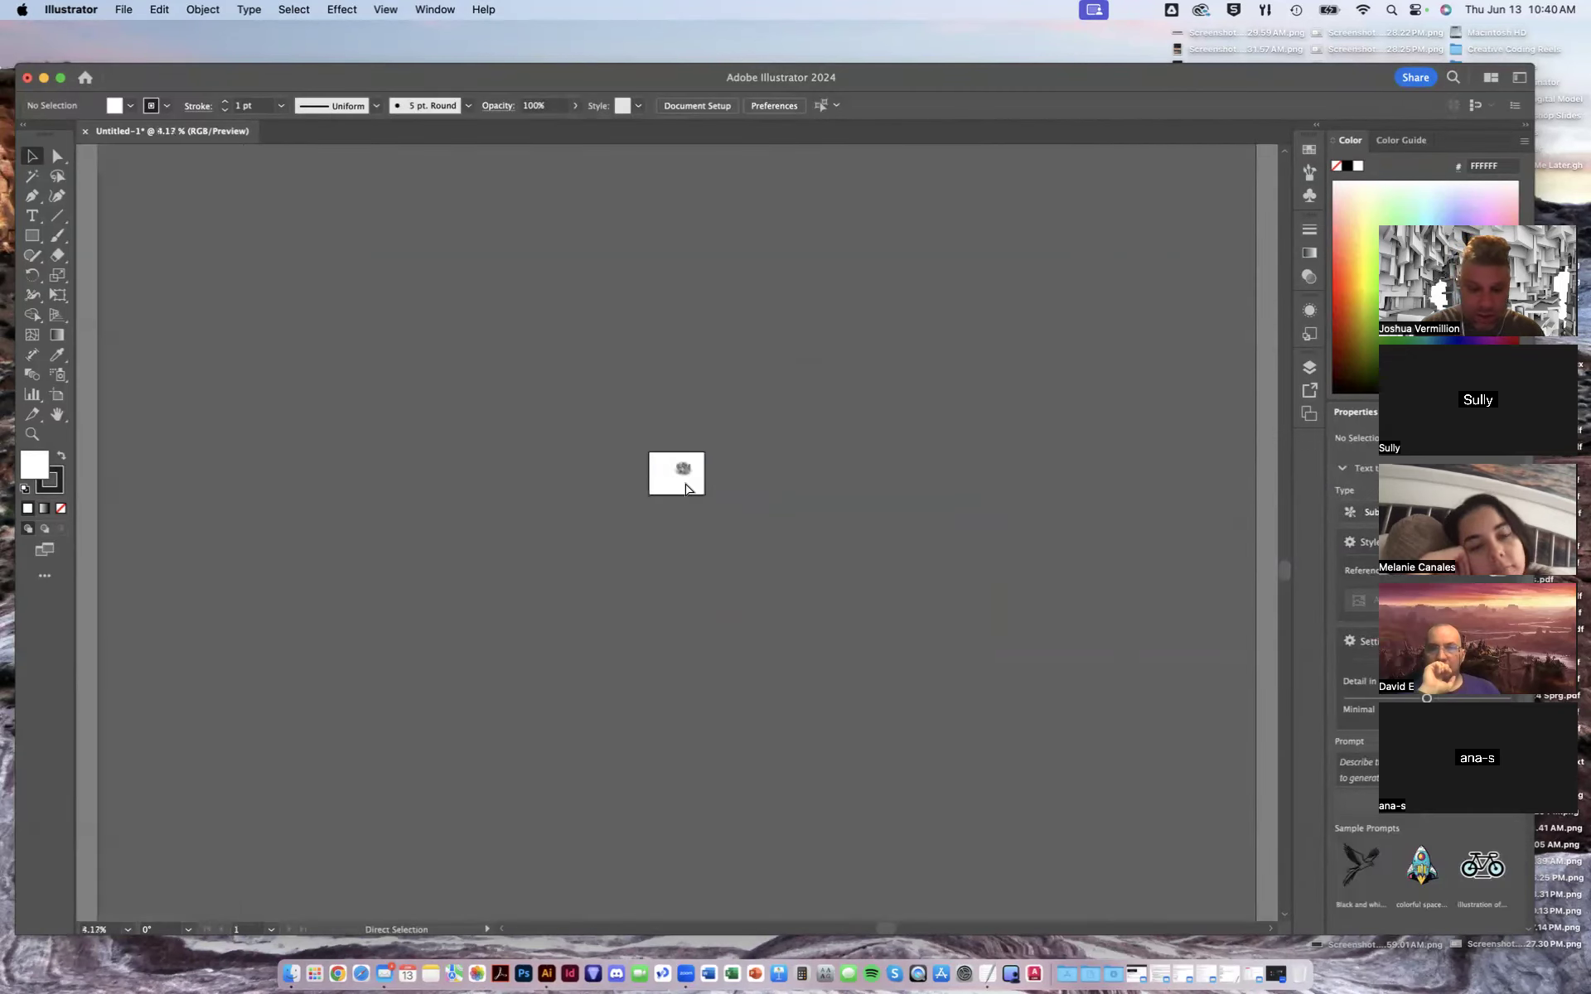
key(super+0)
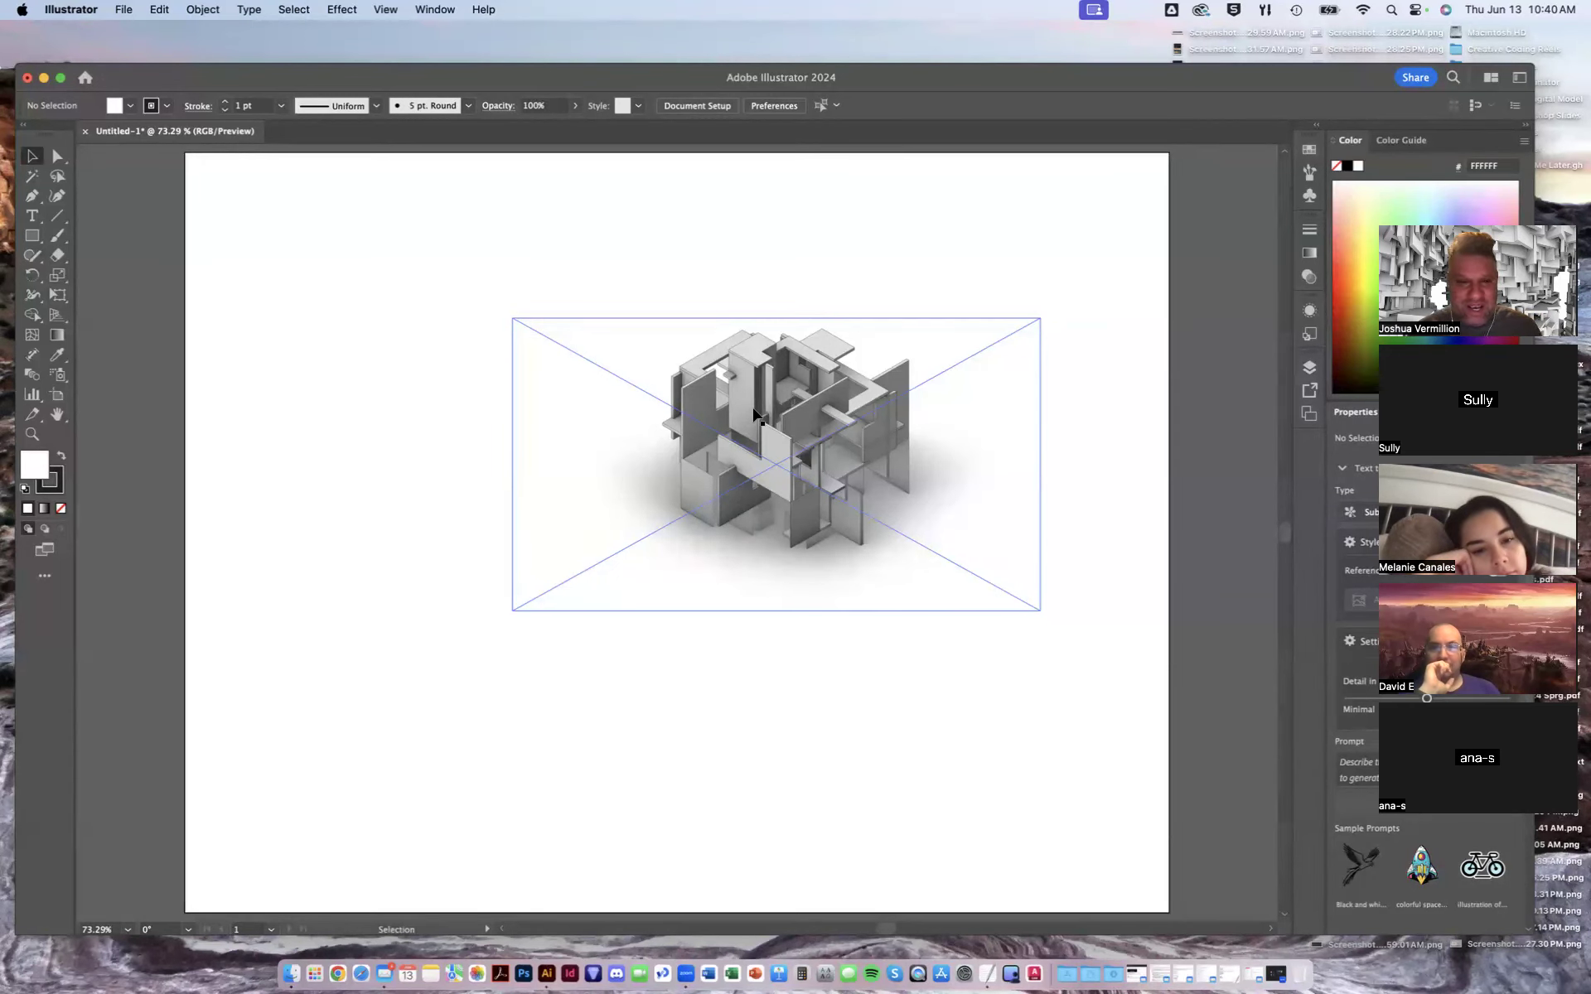
drag(1233, 83, 1242, 65)
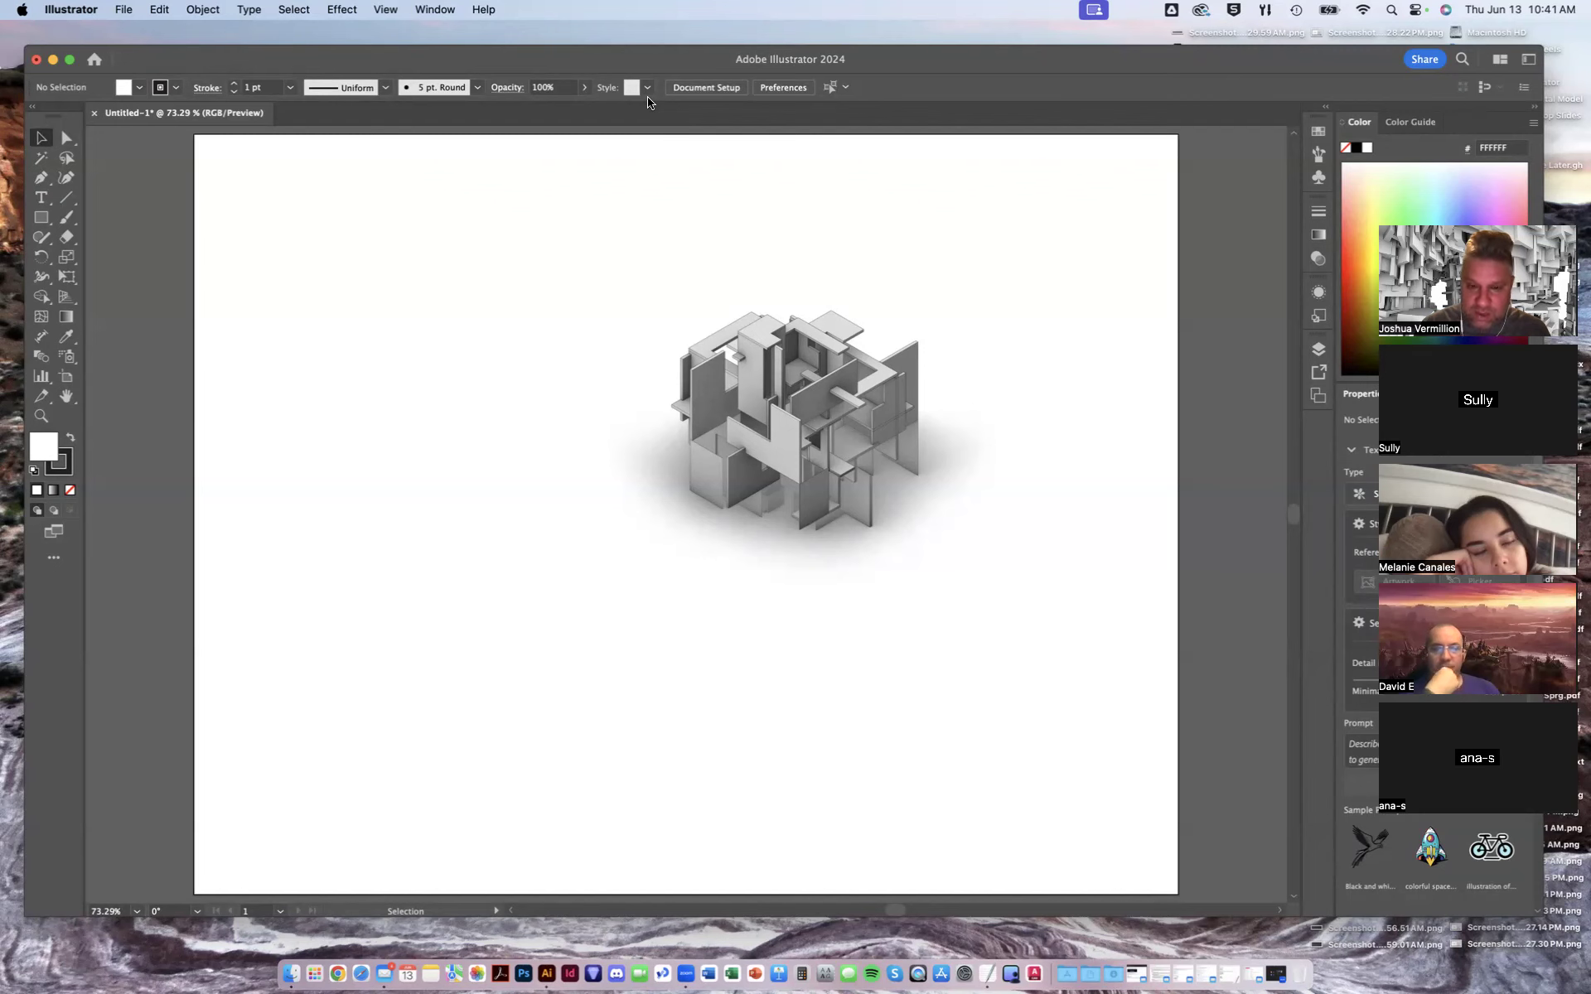
- Arrange the four axon images into a two-by-two grid across the artboard
key(super+1)
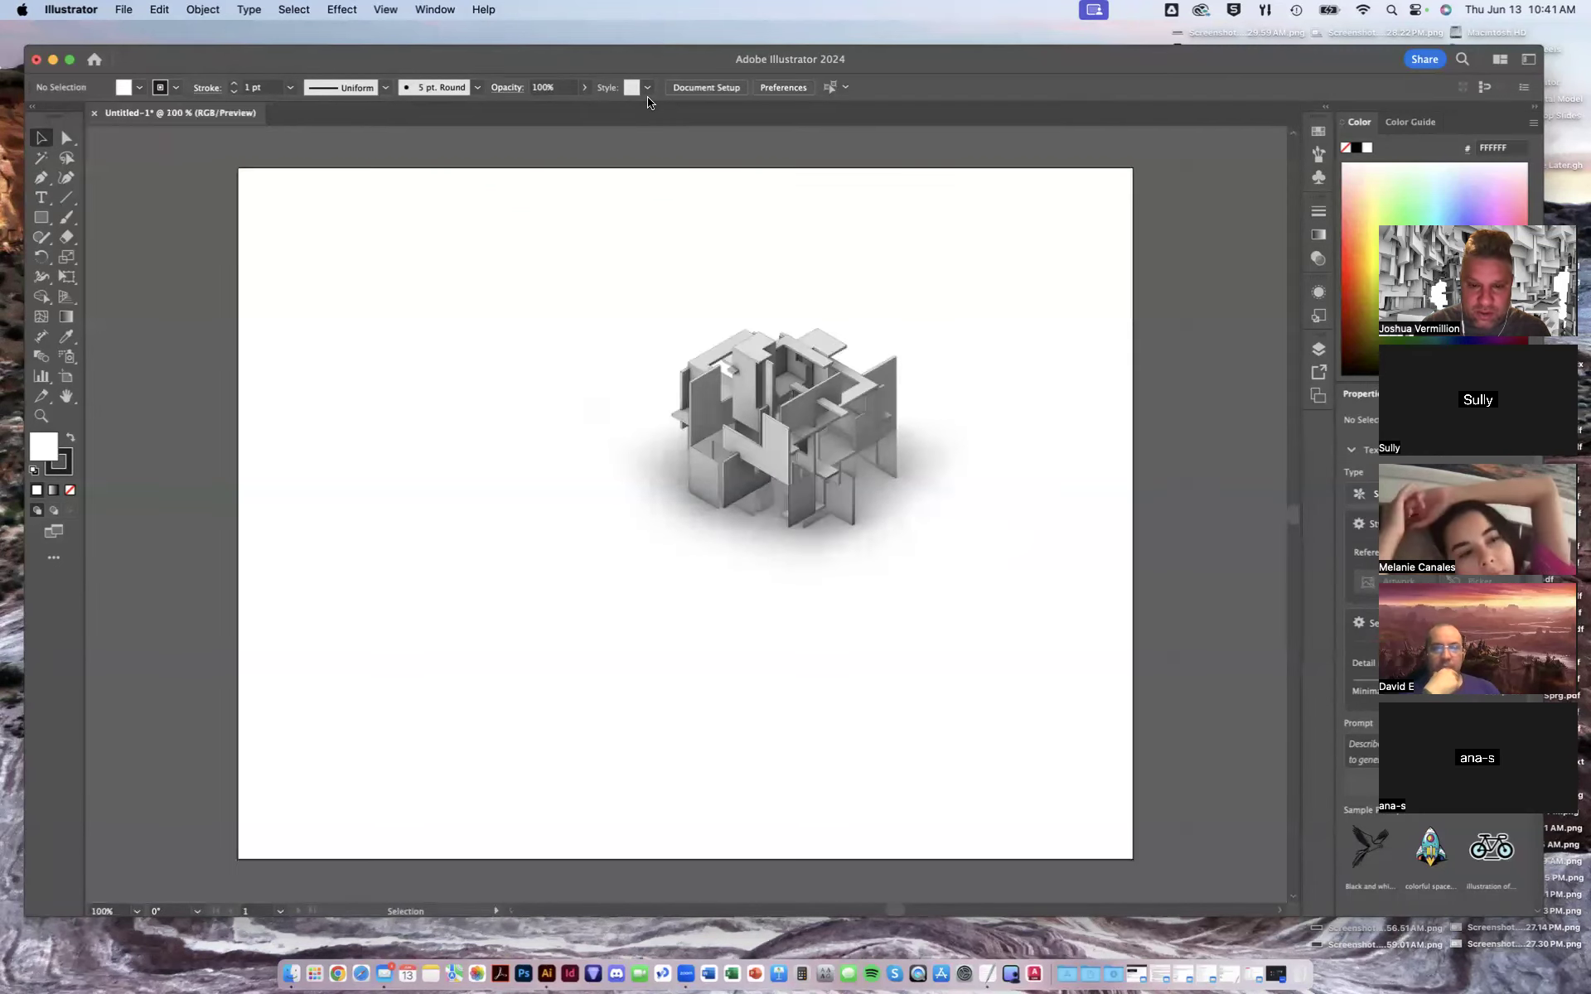
key(super+0)
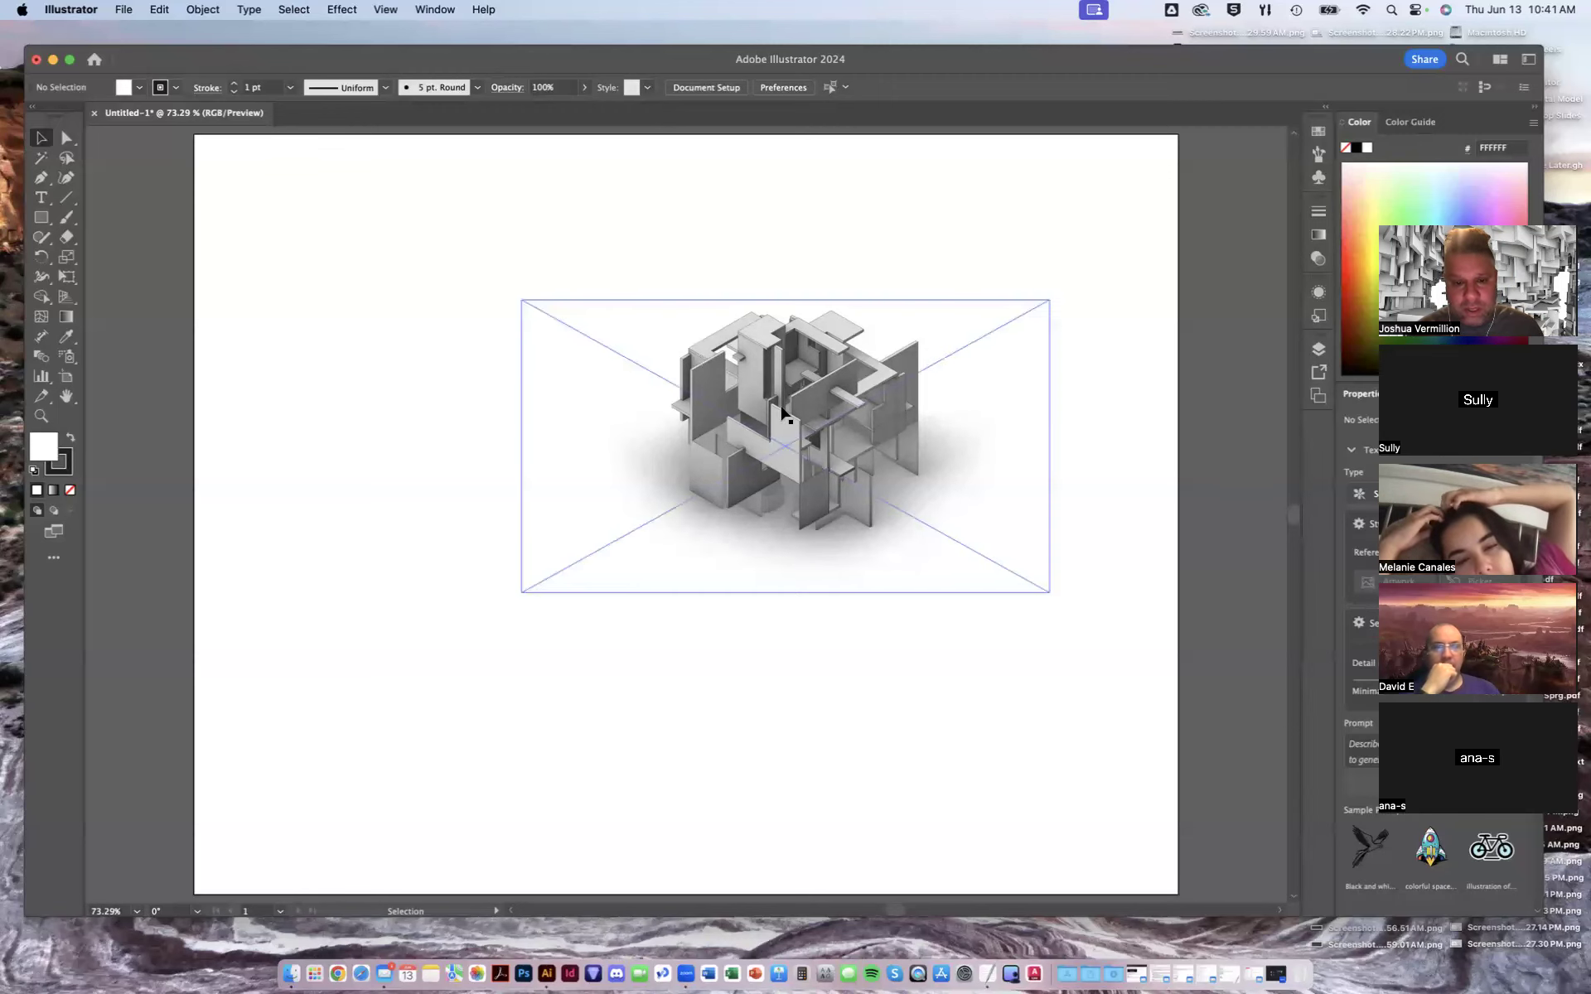
drag(782, 412, 474, 305)
drag(783, 415, 495, 659)
drag(846, 408, 927, 713)
drag(828, 428, 953, 316)
drag(475, 326, 385, 313)
drag(891, 293, 871, 280)
drag(486, 667, 384, 670)
drag(405, 347, 476, 350)
drag(437, 669, 509, 670)
drag(914, 670, 917, 658)
drag(907, 305, 930, 313)
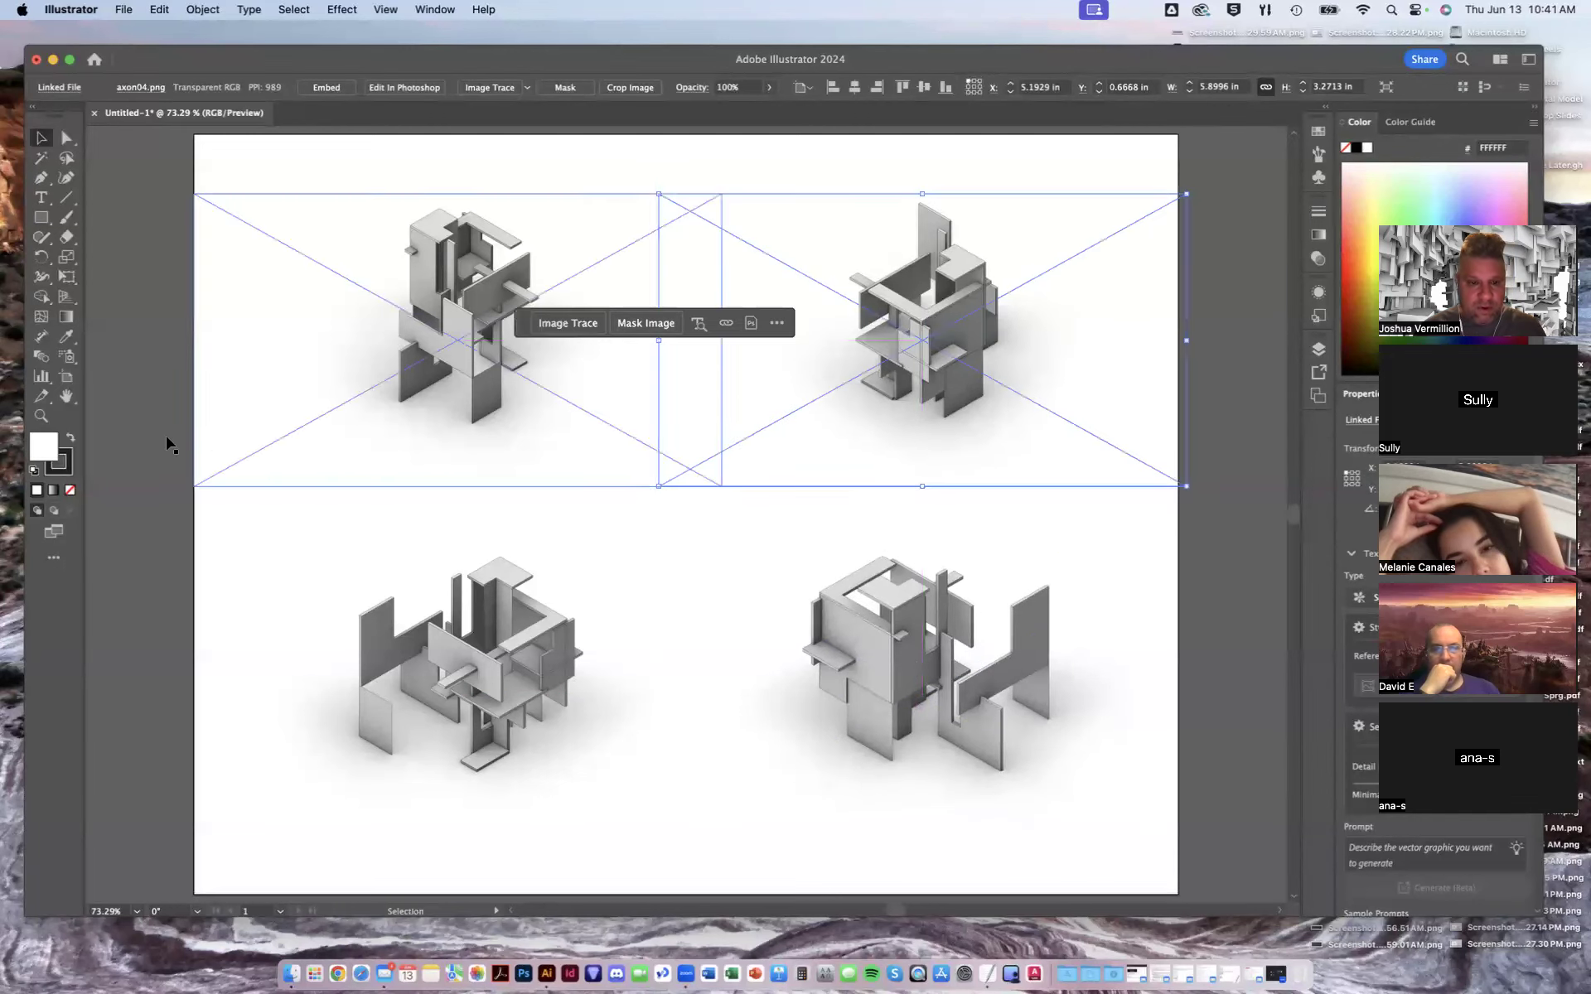
click(156, 377)
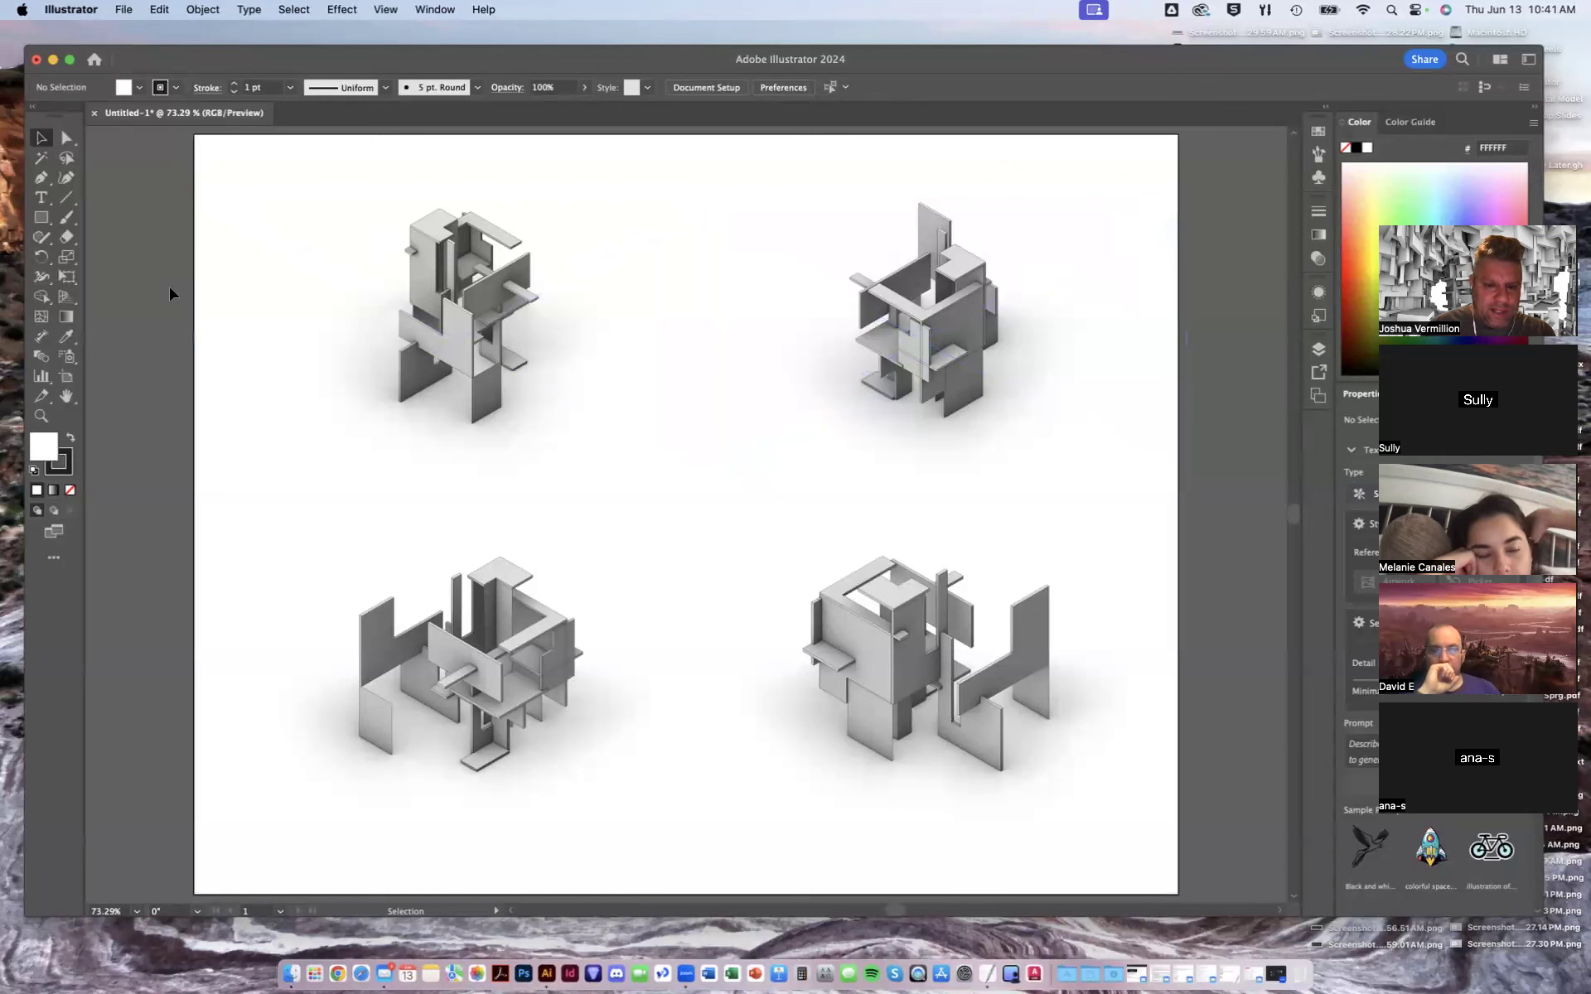
- Save the document as axons Demo 01.ai with the Illustrator 2020 options
click(125, 10)
click(141, 172)
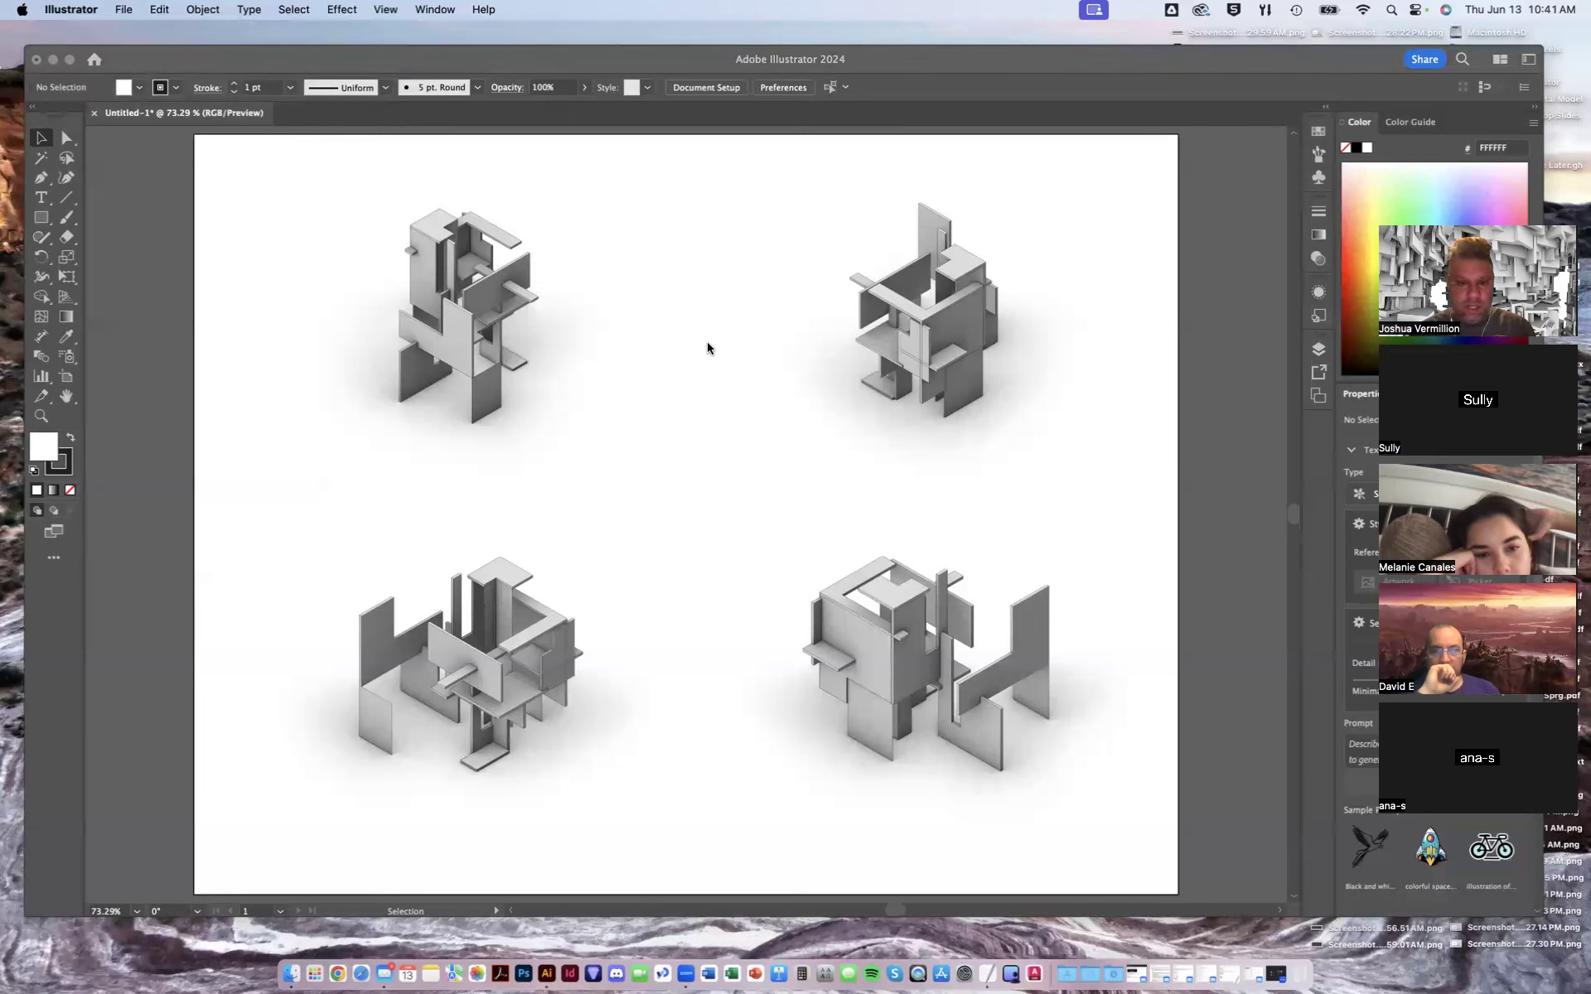
click(793, 218)
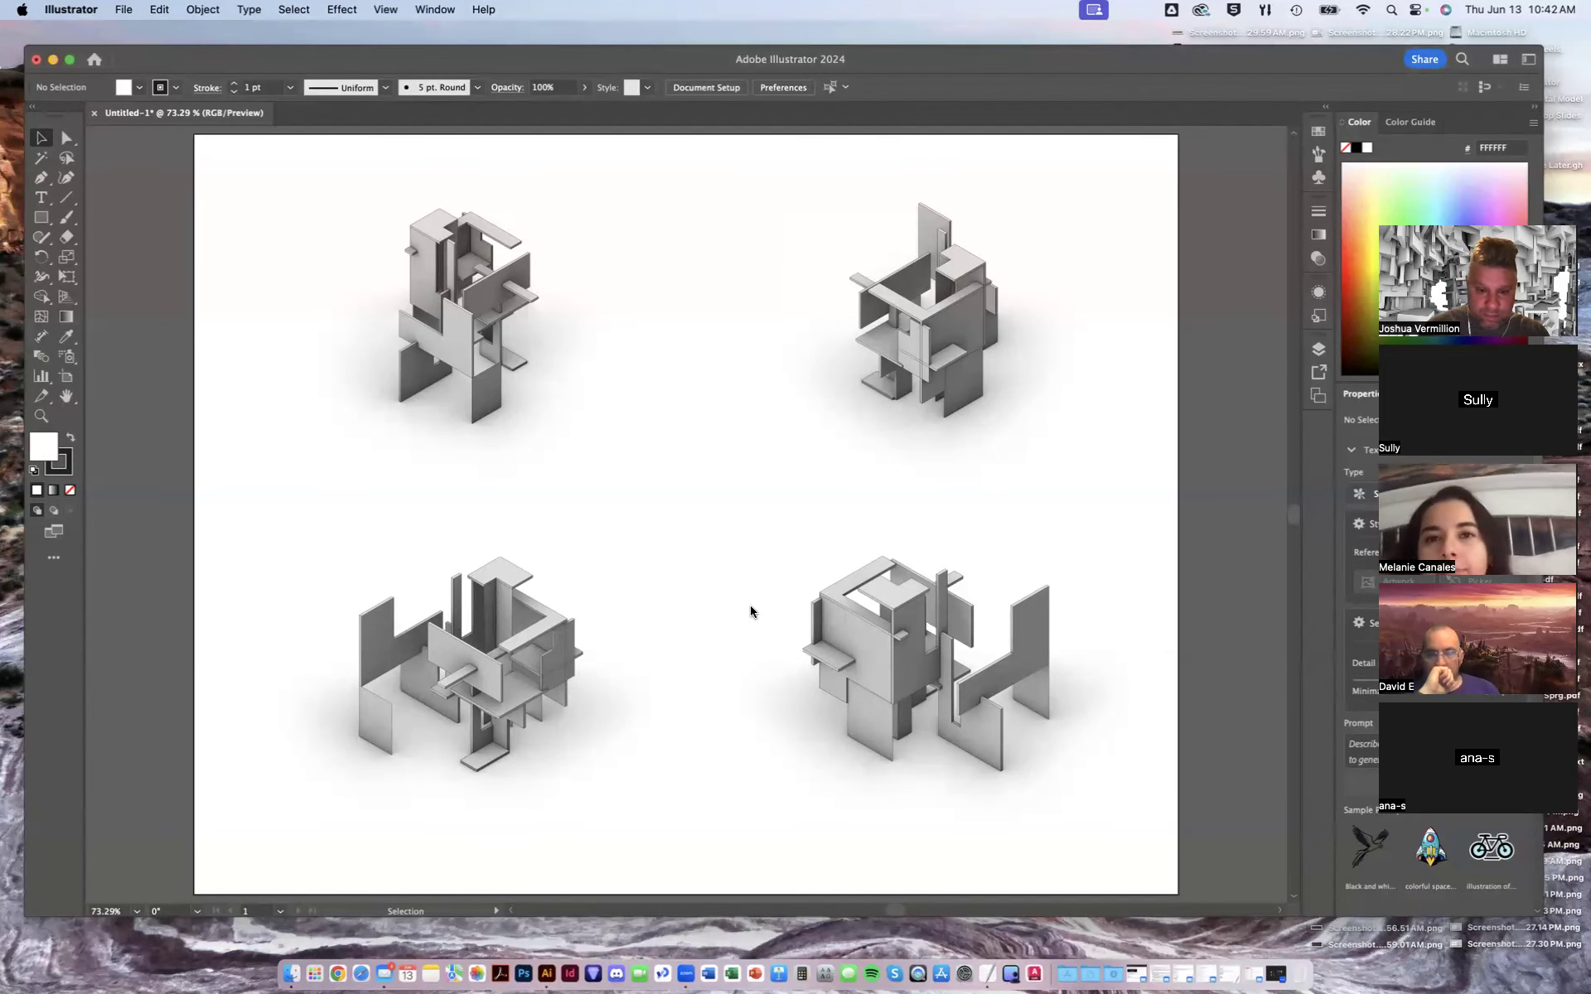
click(781, 265)
click(783, 265)
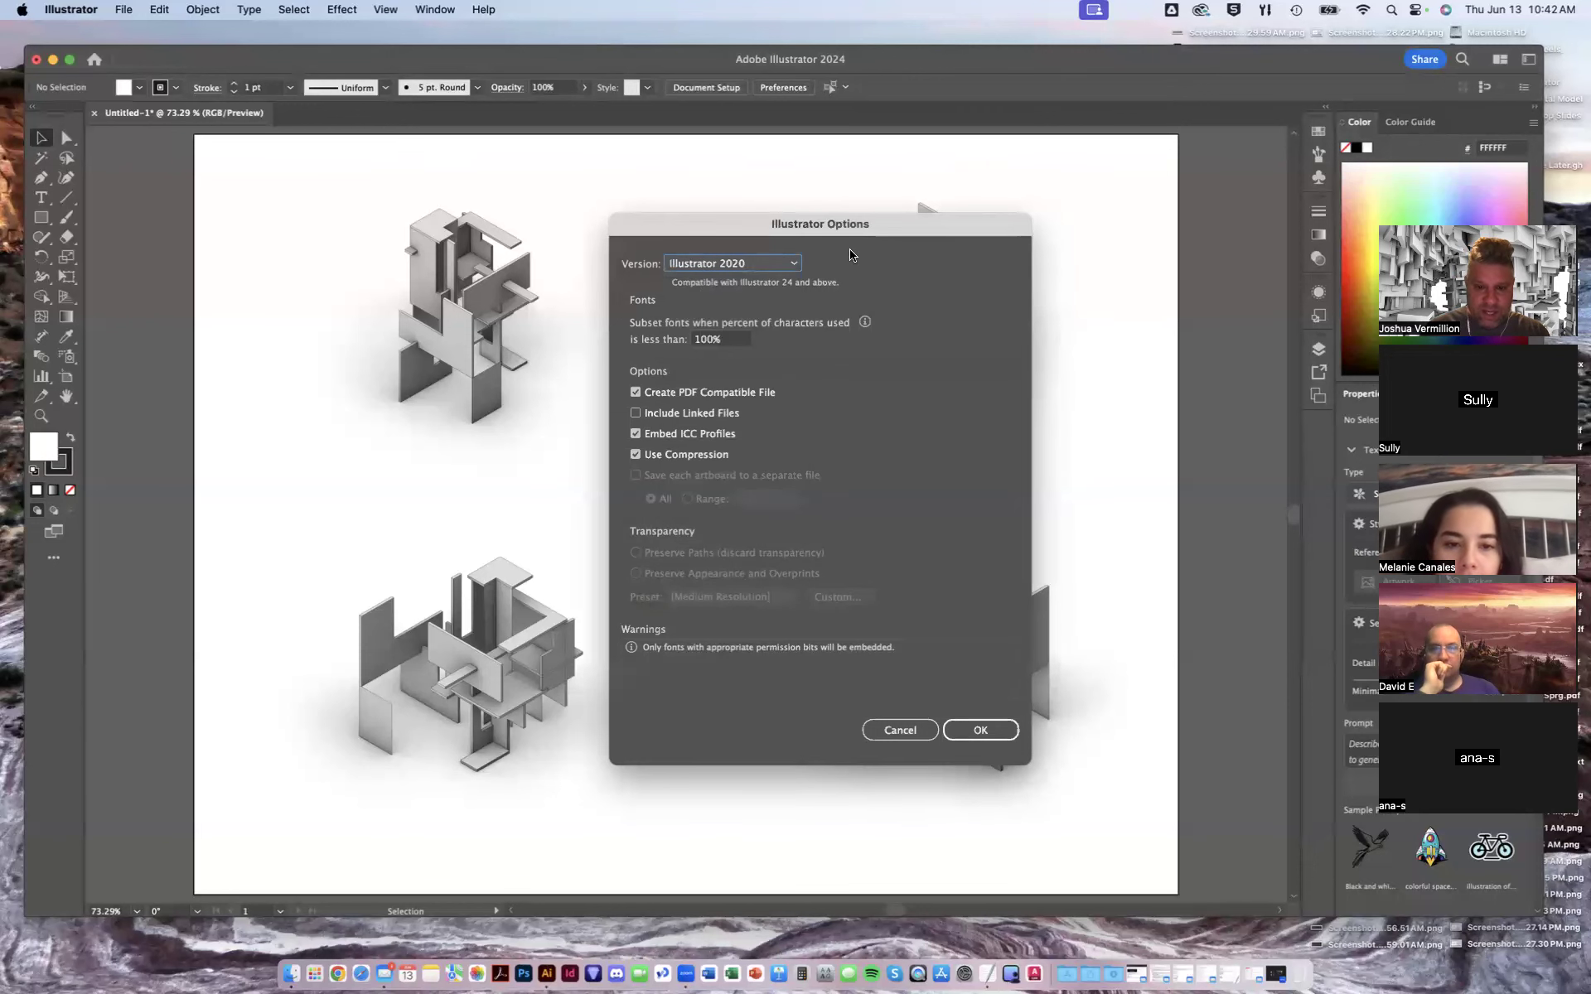
click(975, 736)
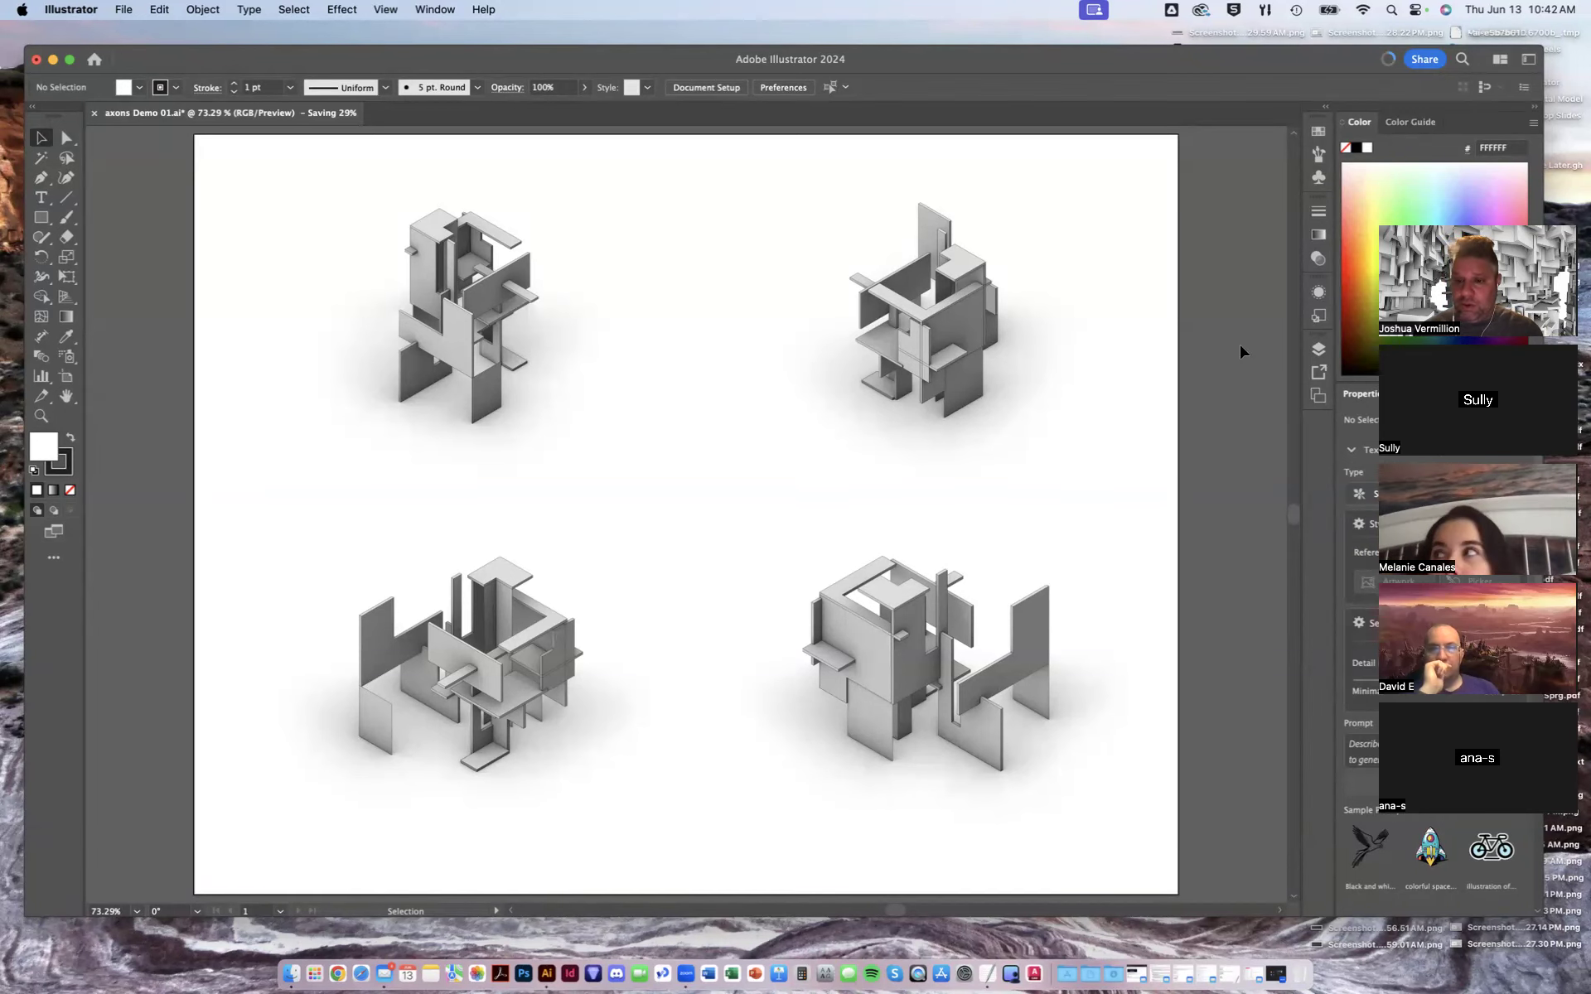
- Open the file browser on the Entourage folder in Documents, listed and sorted by kind
click(124, 10)
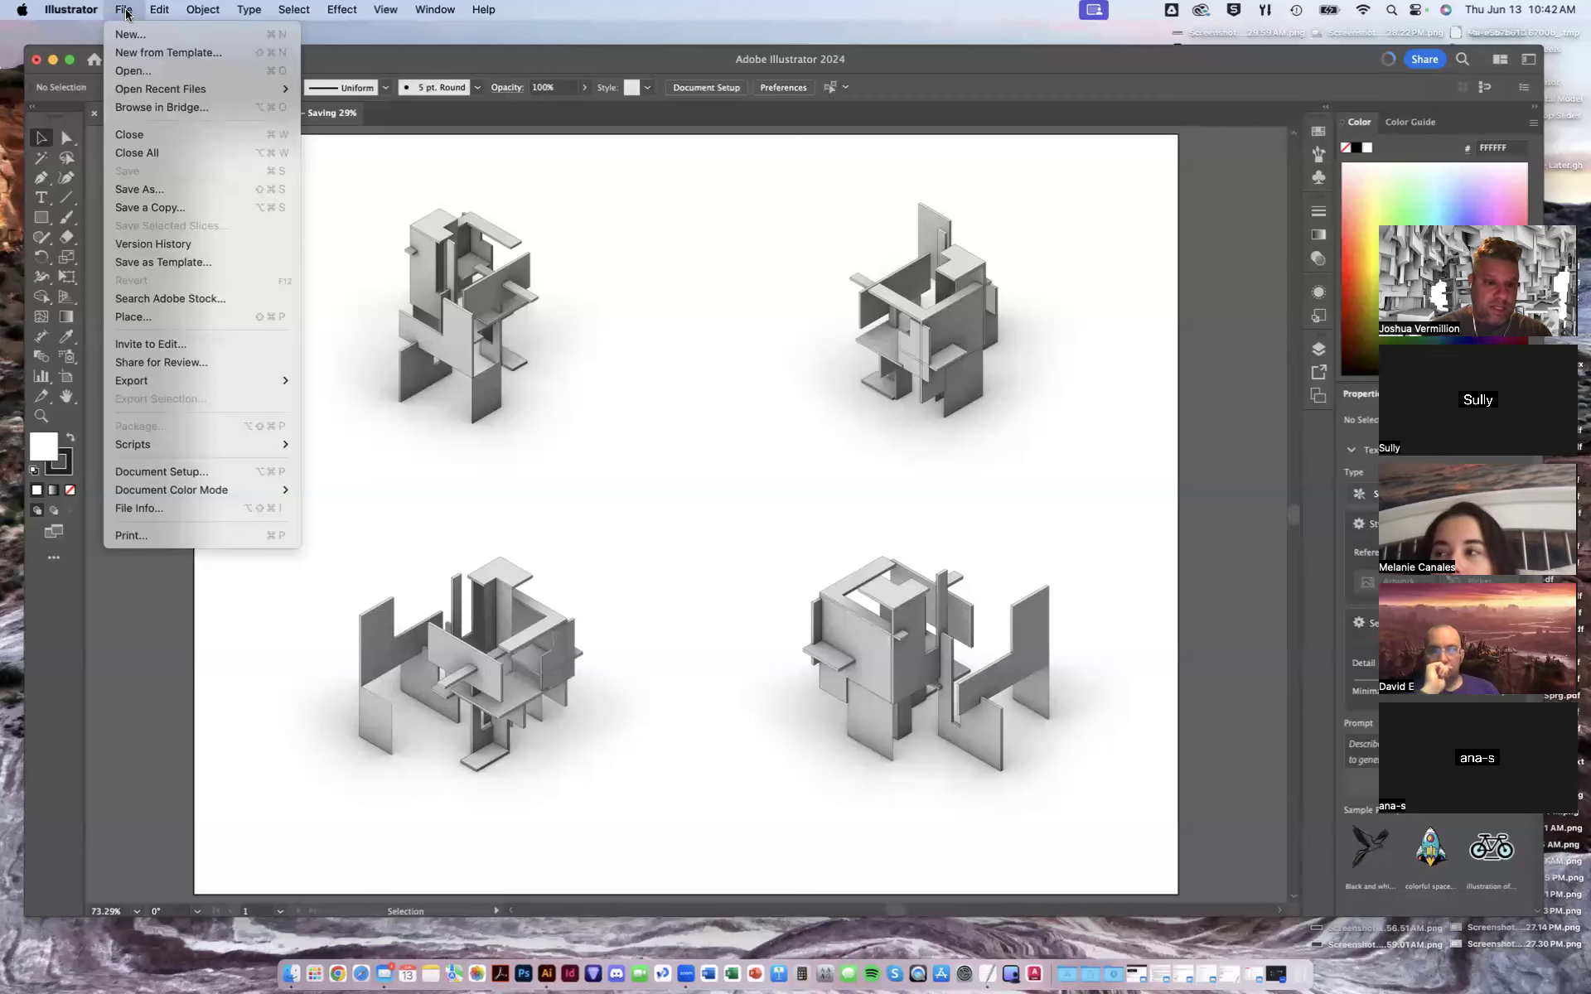
click(133, 71)
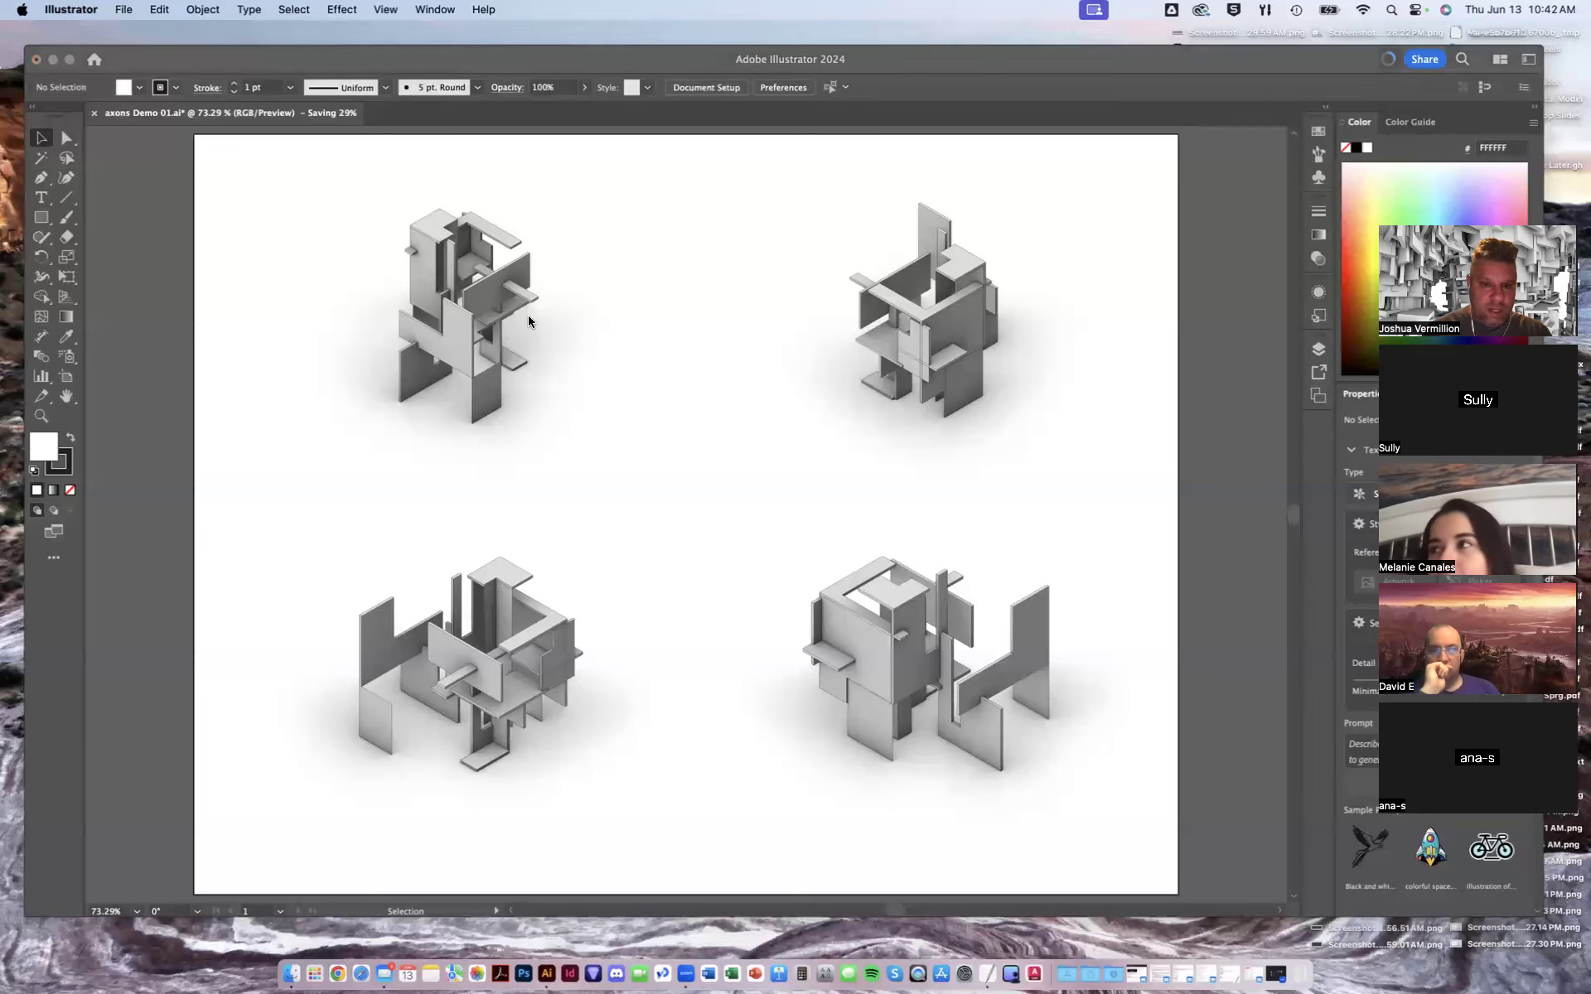
click(399, 251)
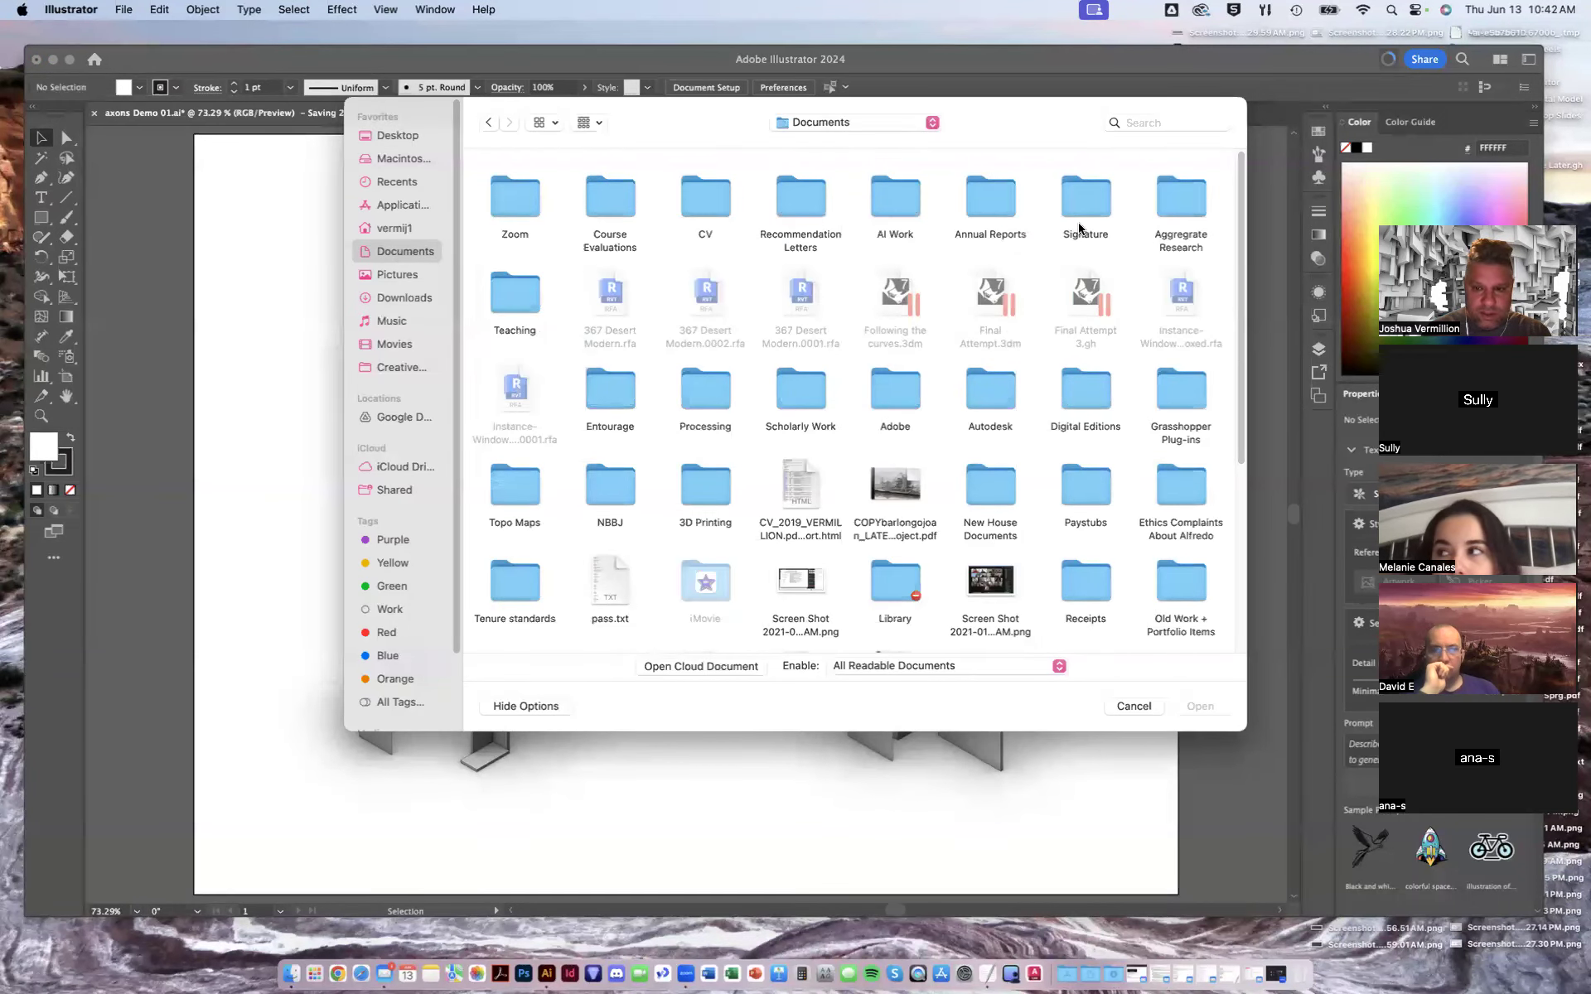
click(598, 386)
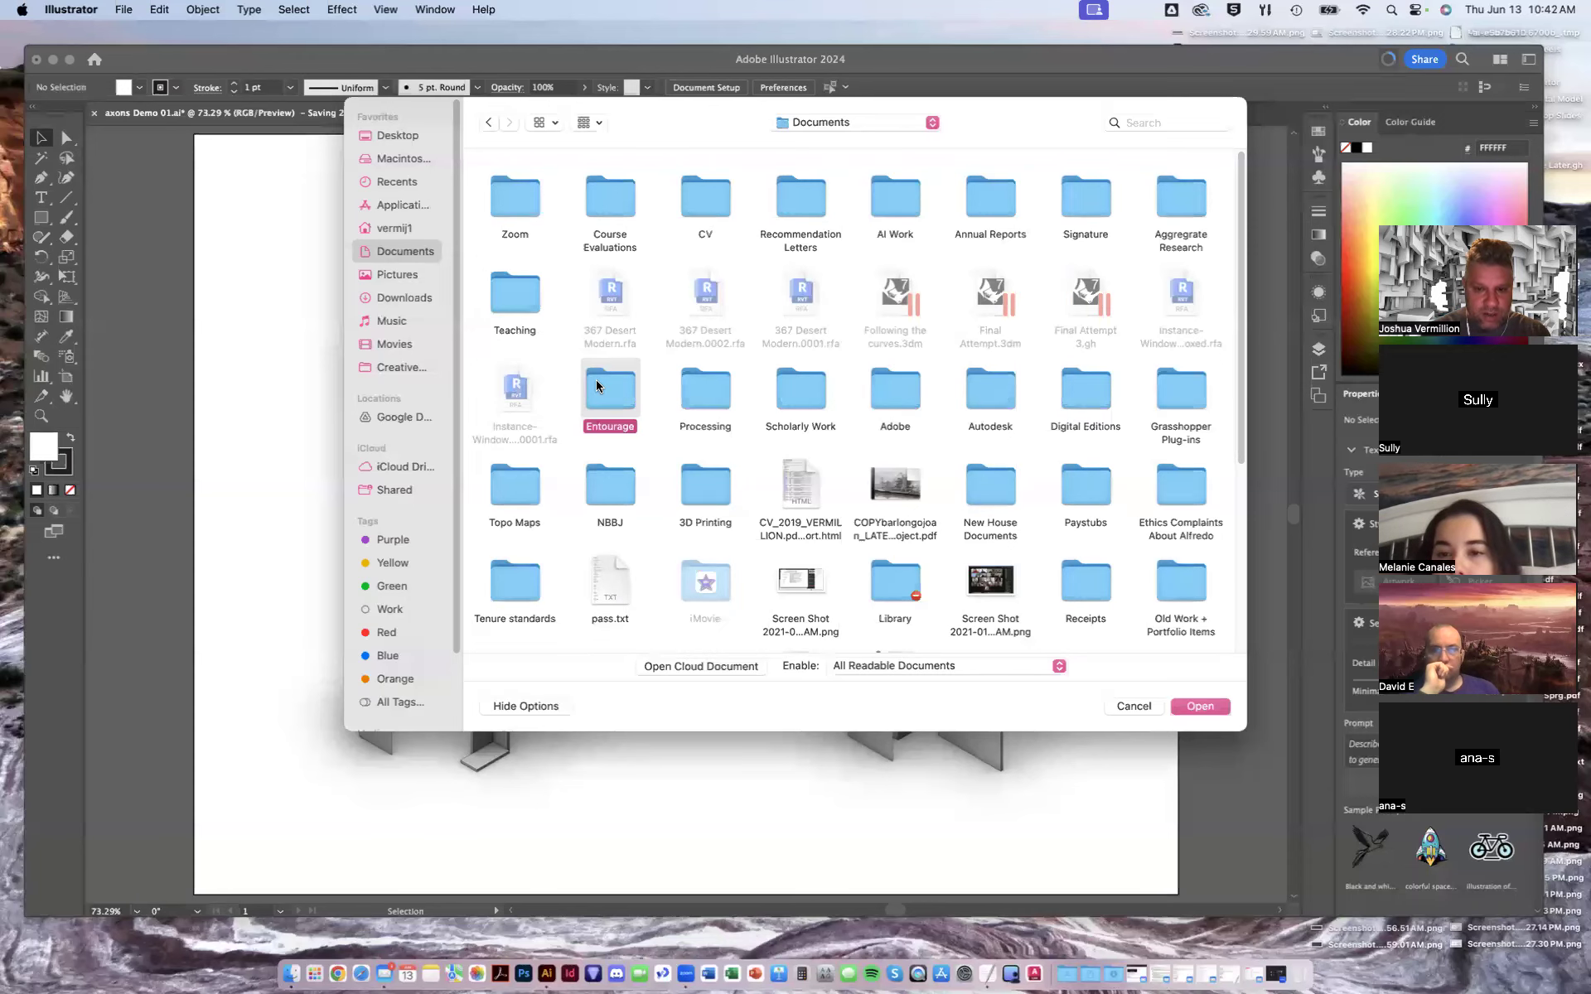
double_click(597, 386)
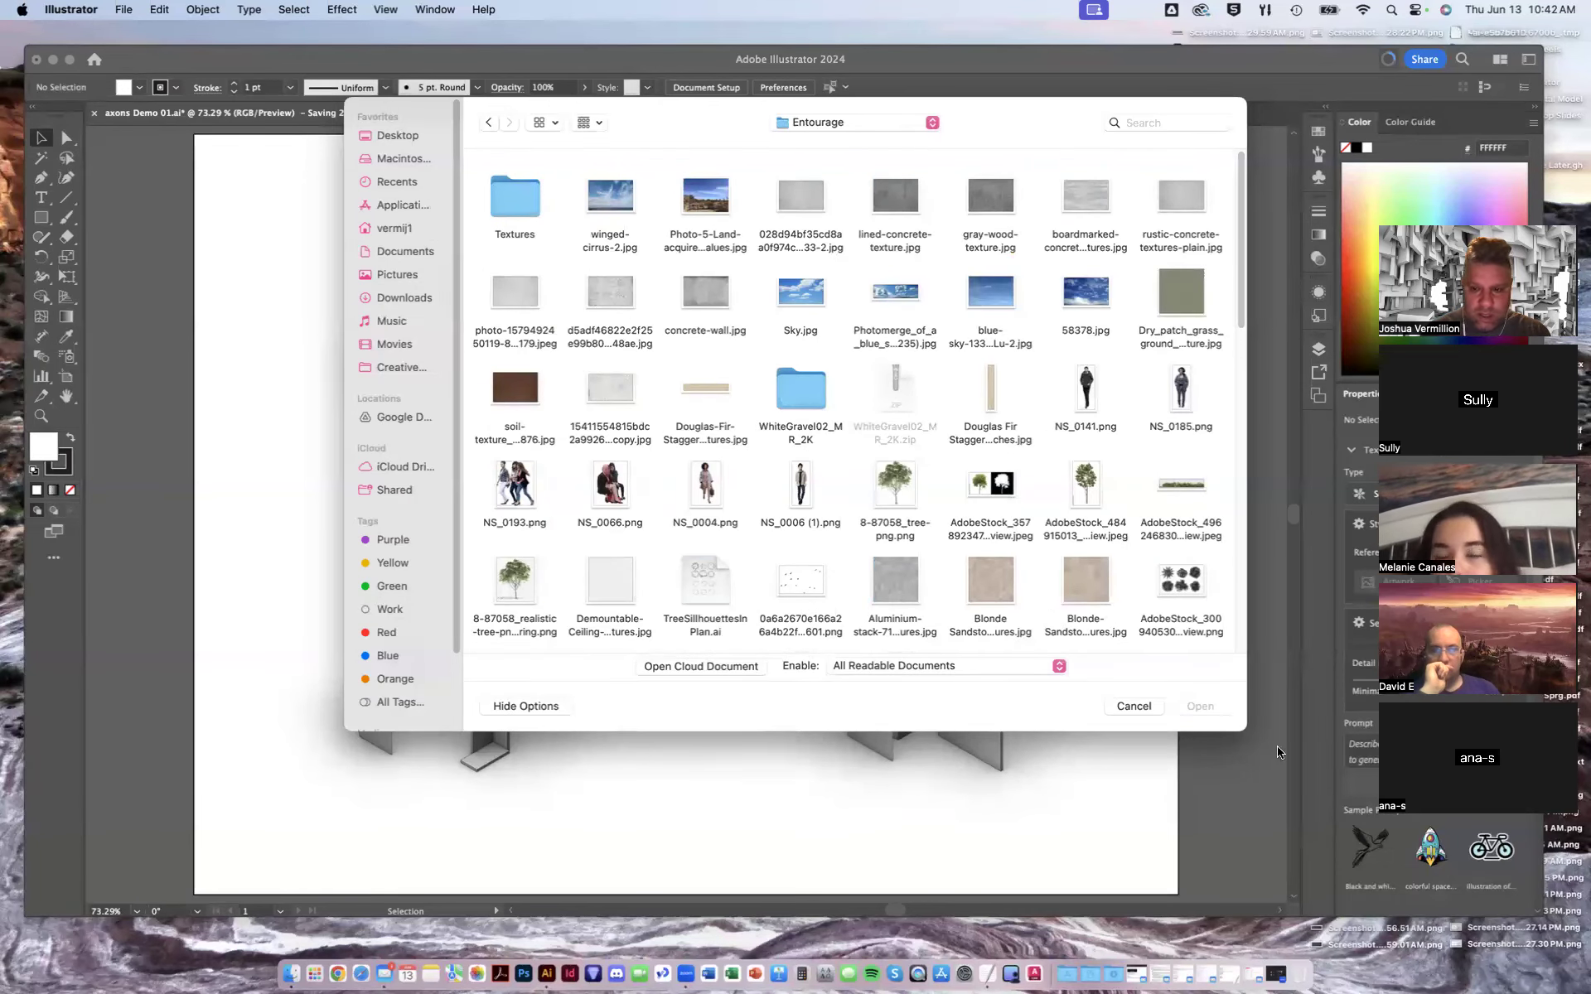
drag(1244, 740, 1259, 769)
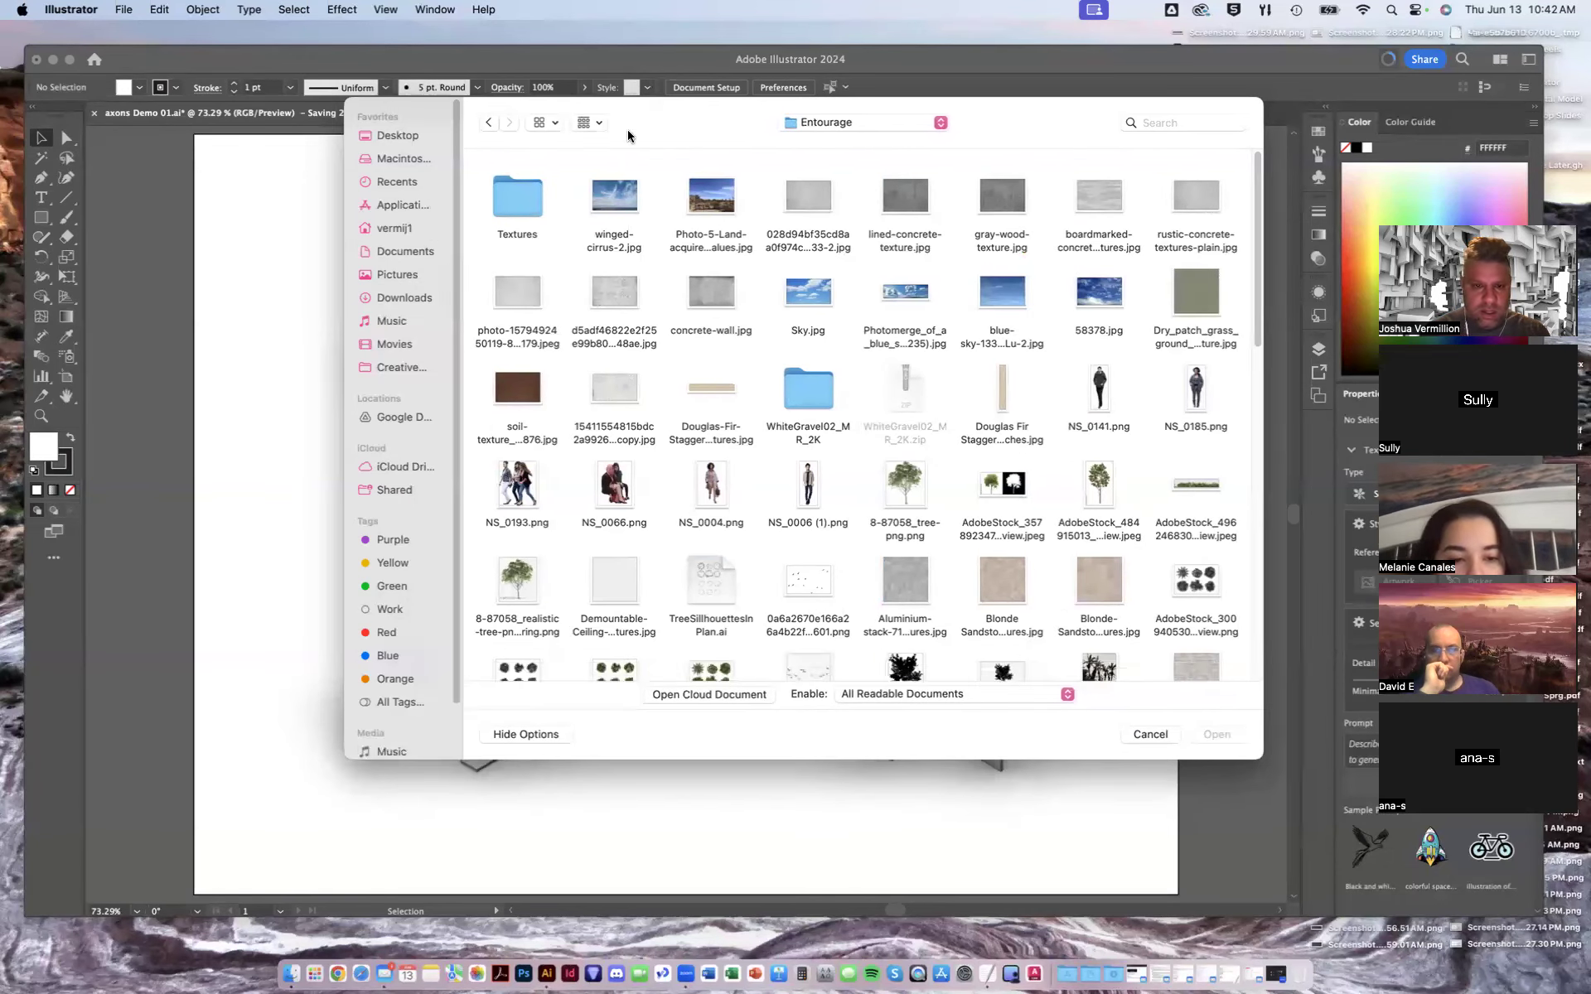
click(544, 122)
click(554, 214)
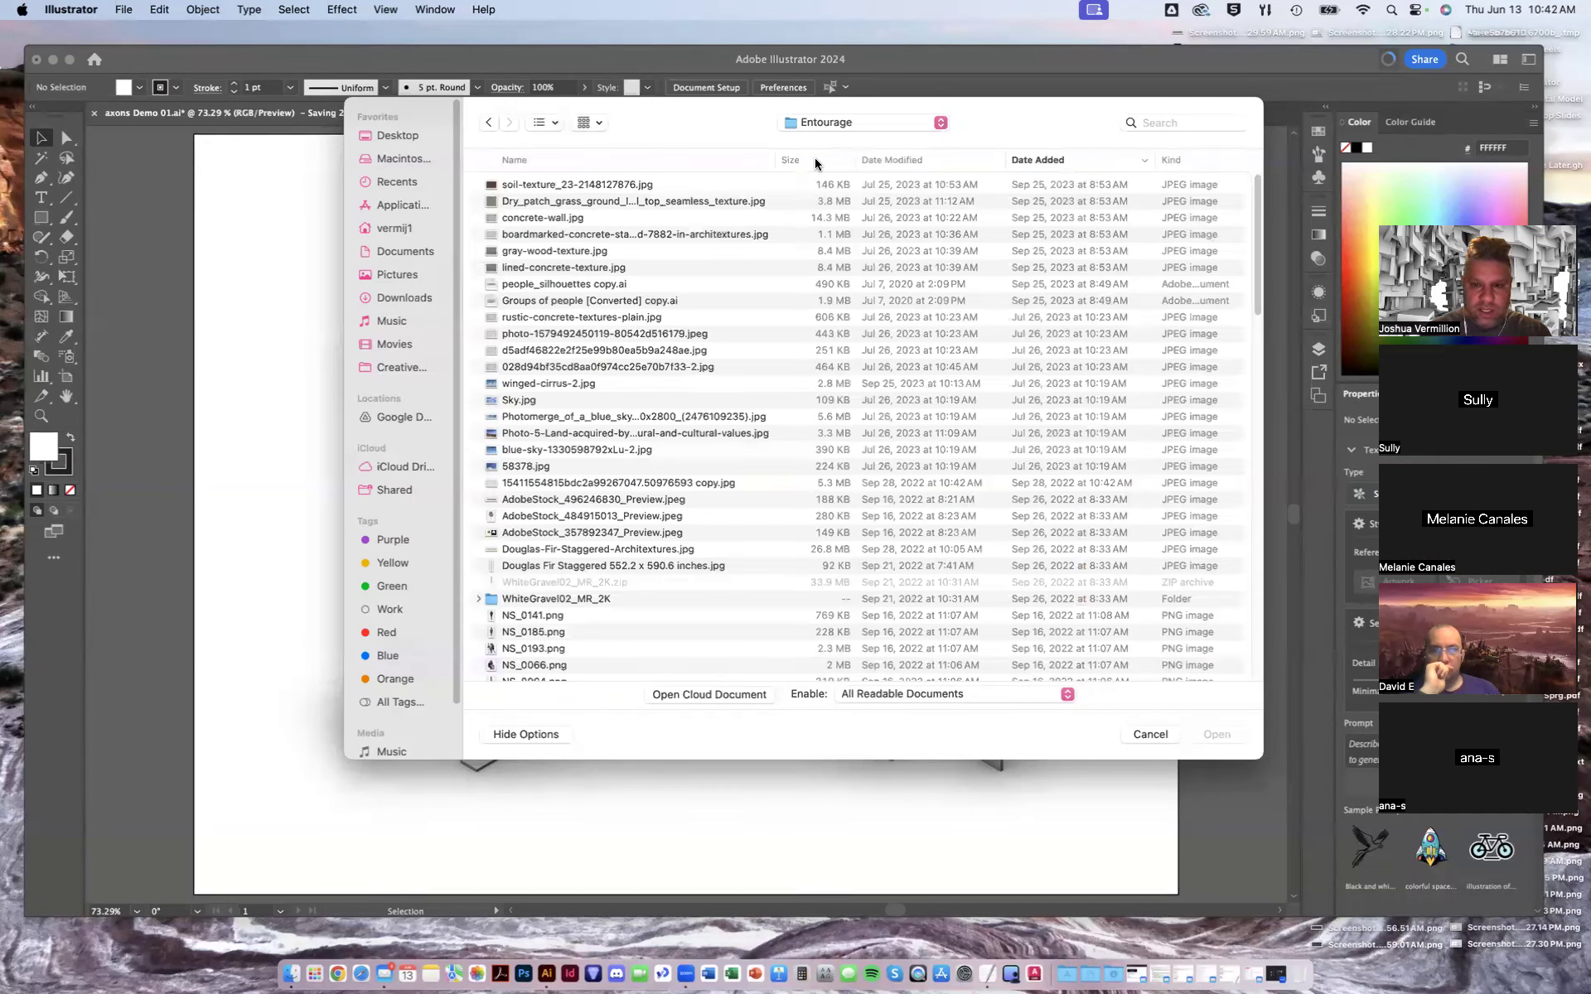
click(1180, 162)
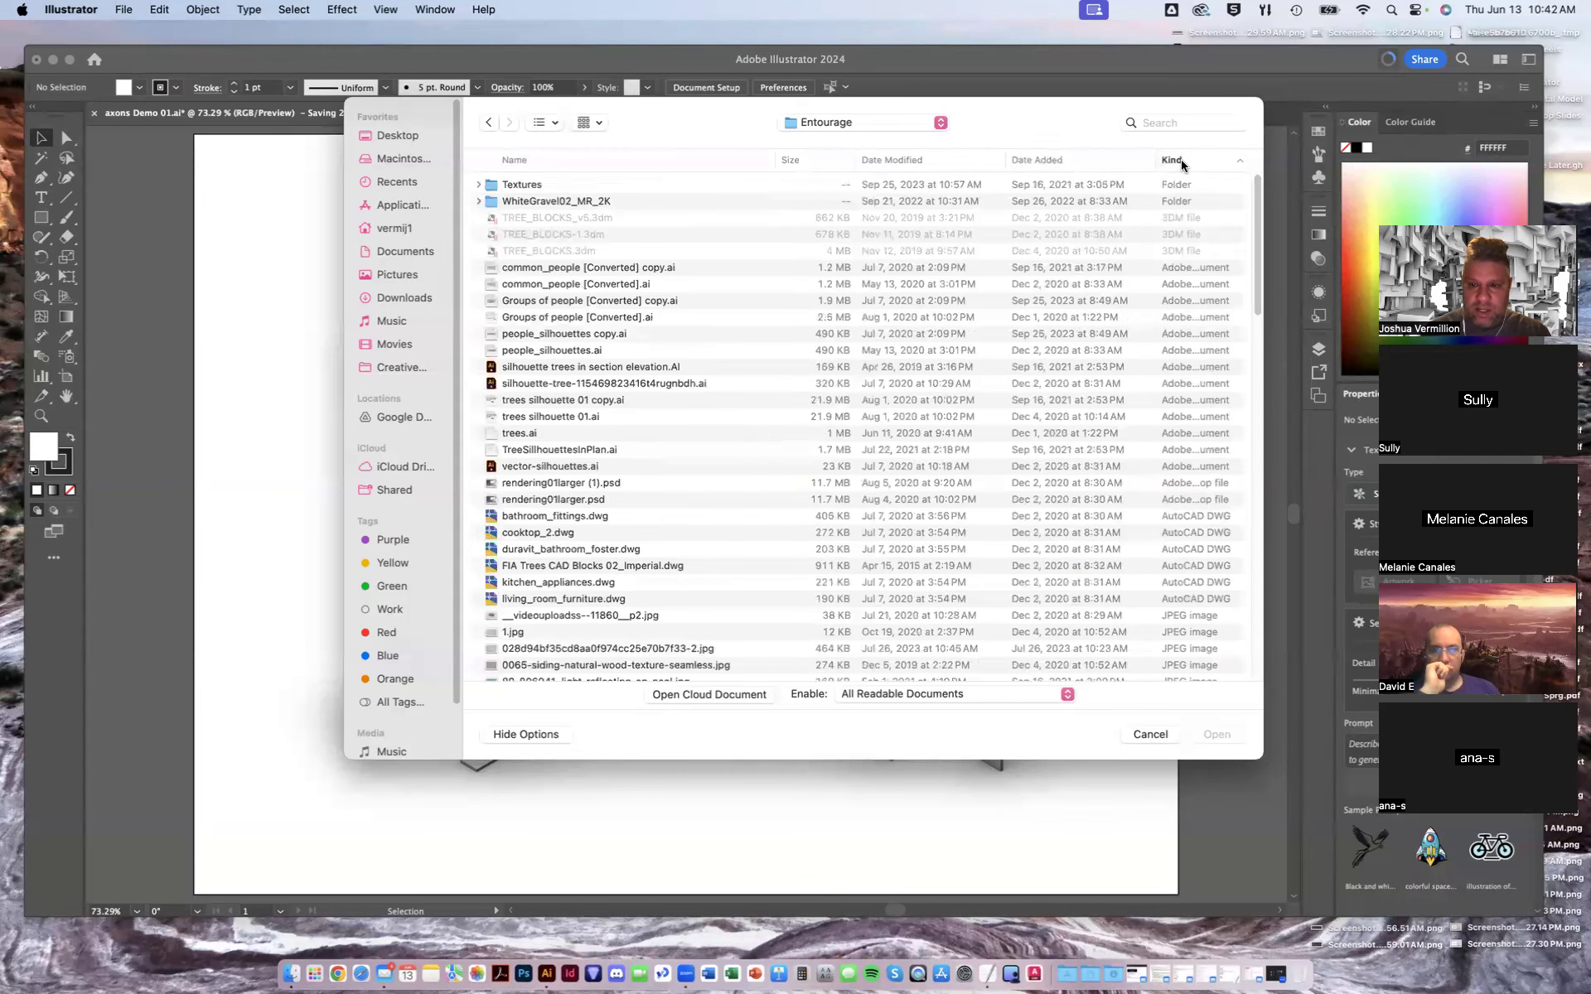
- Open common_people [Converted].ai, Groups of people [Converted].ai and people_silhouettes.ai together
click(554, 270)
click(571, 287)
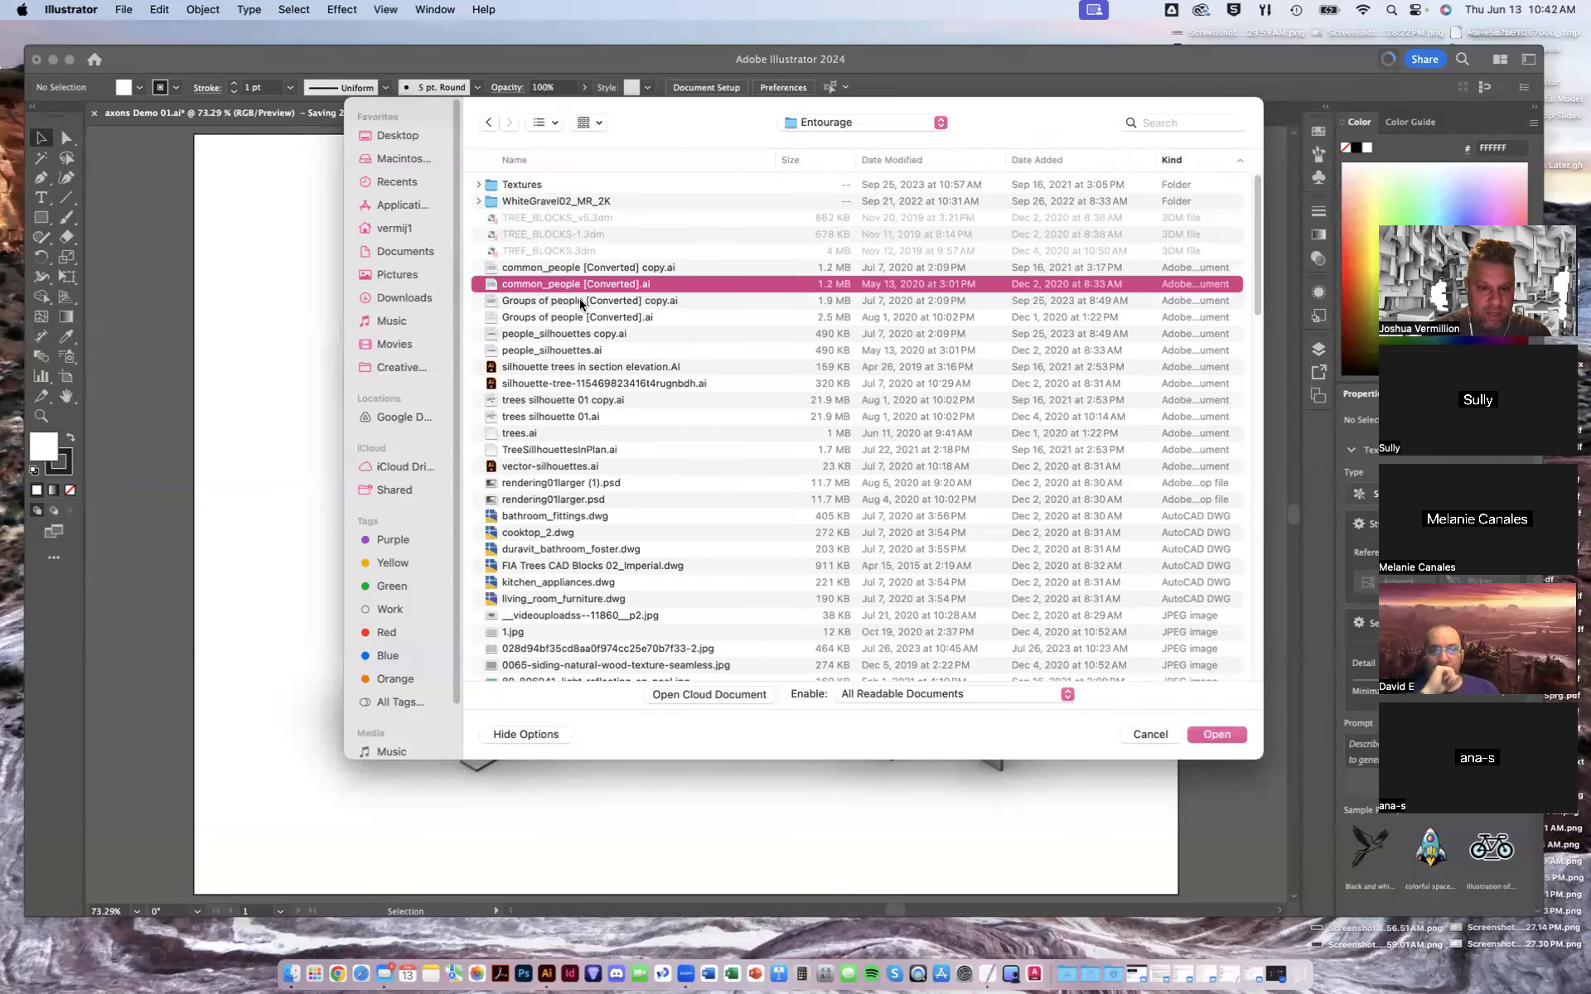
click(582, 302)
click(579, 351)
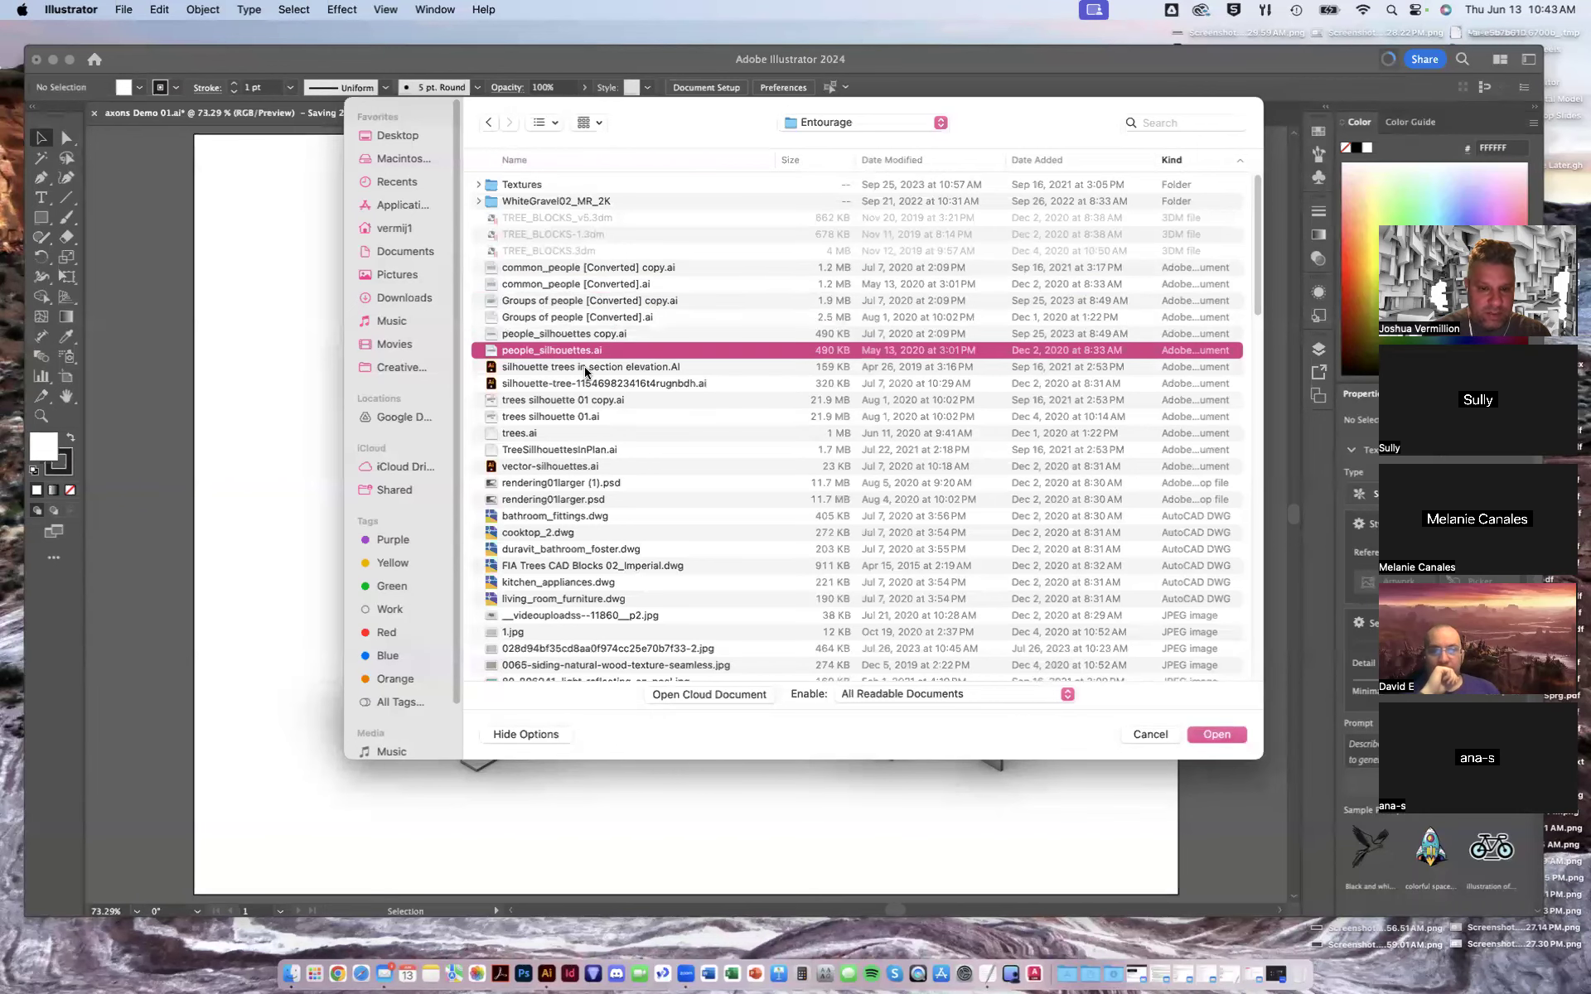
click(585, 370)
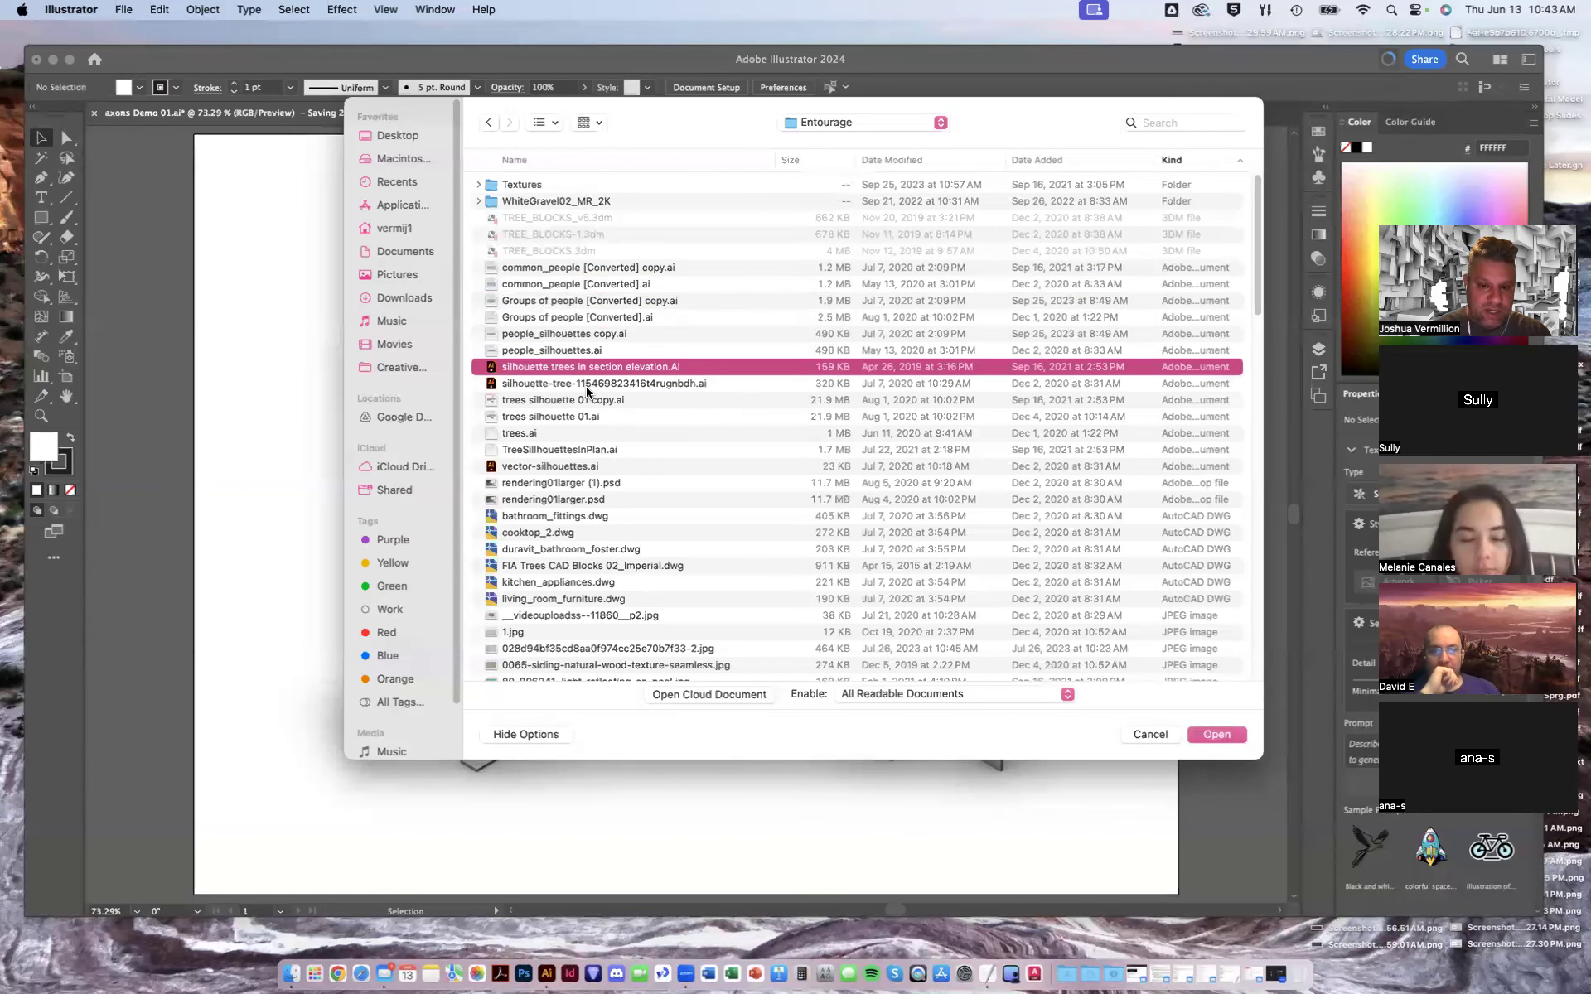
click(587, 384)
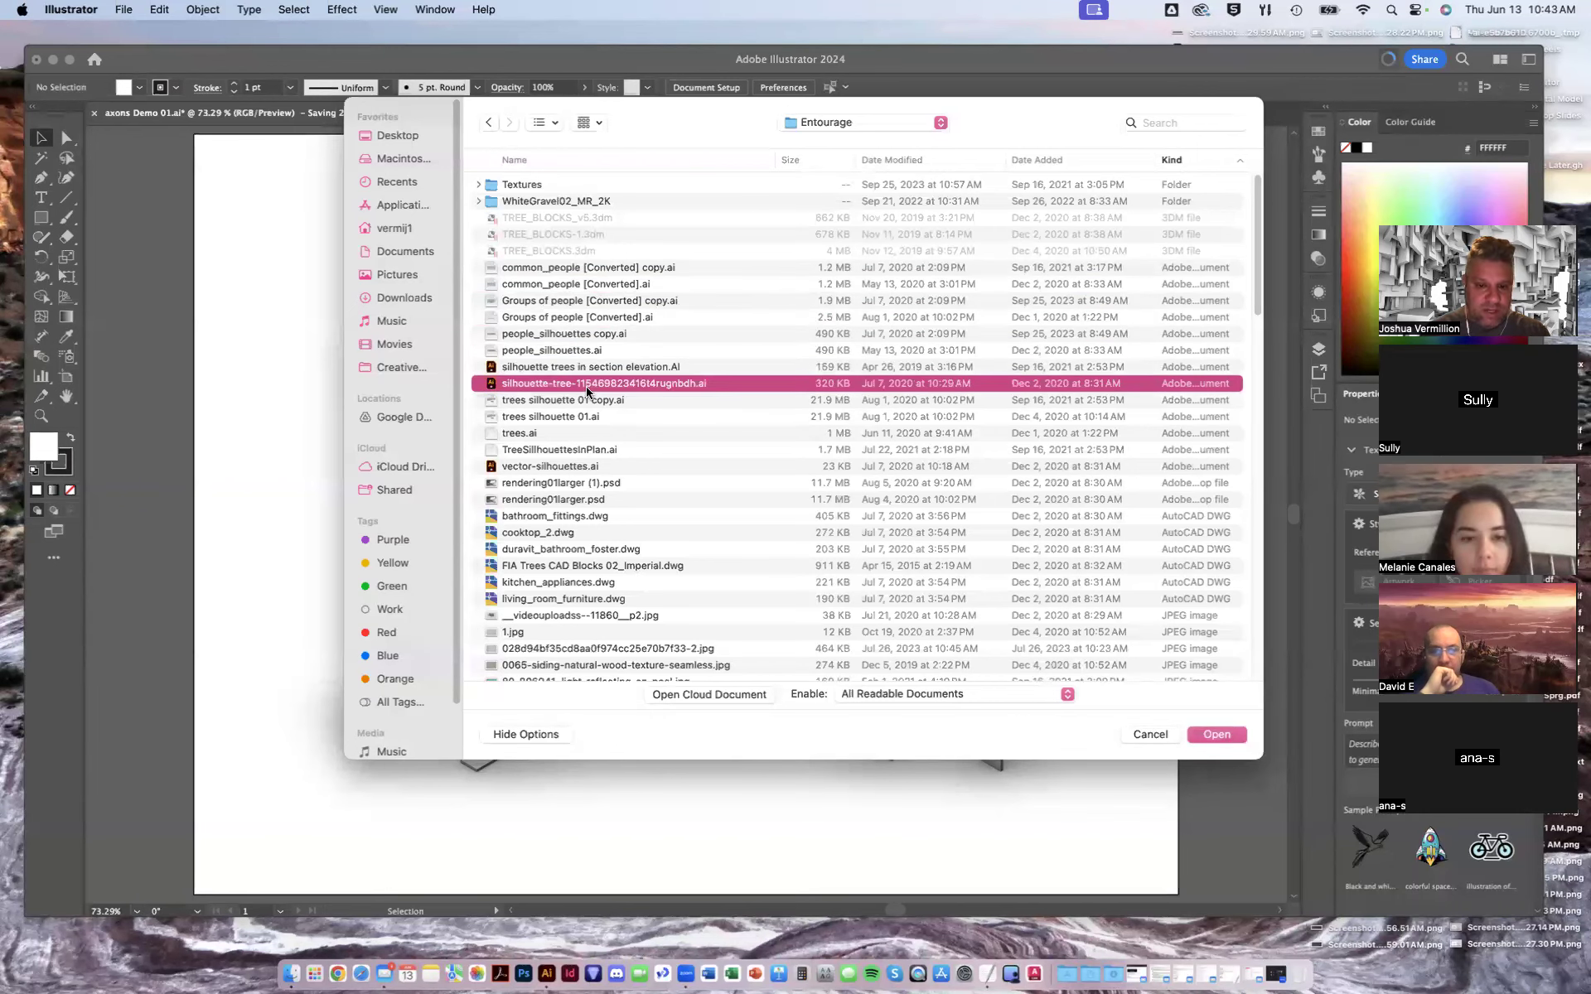
click(577, 435)
click(561, 452)
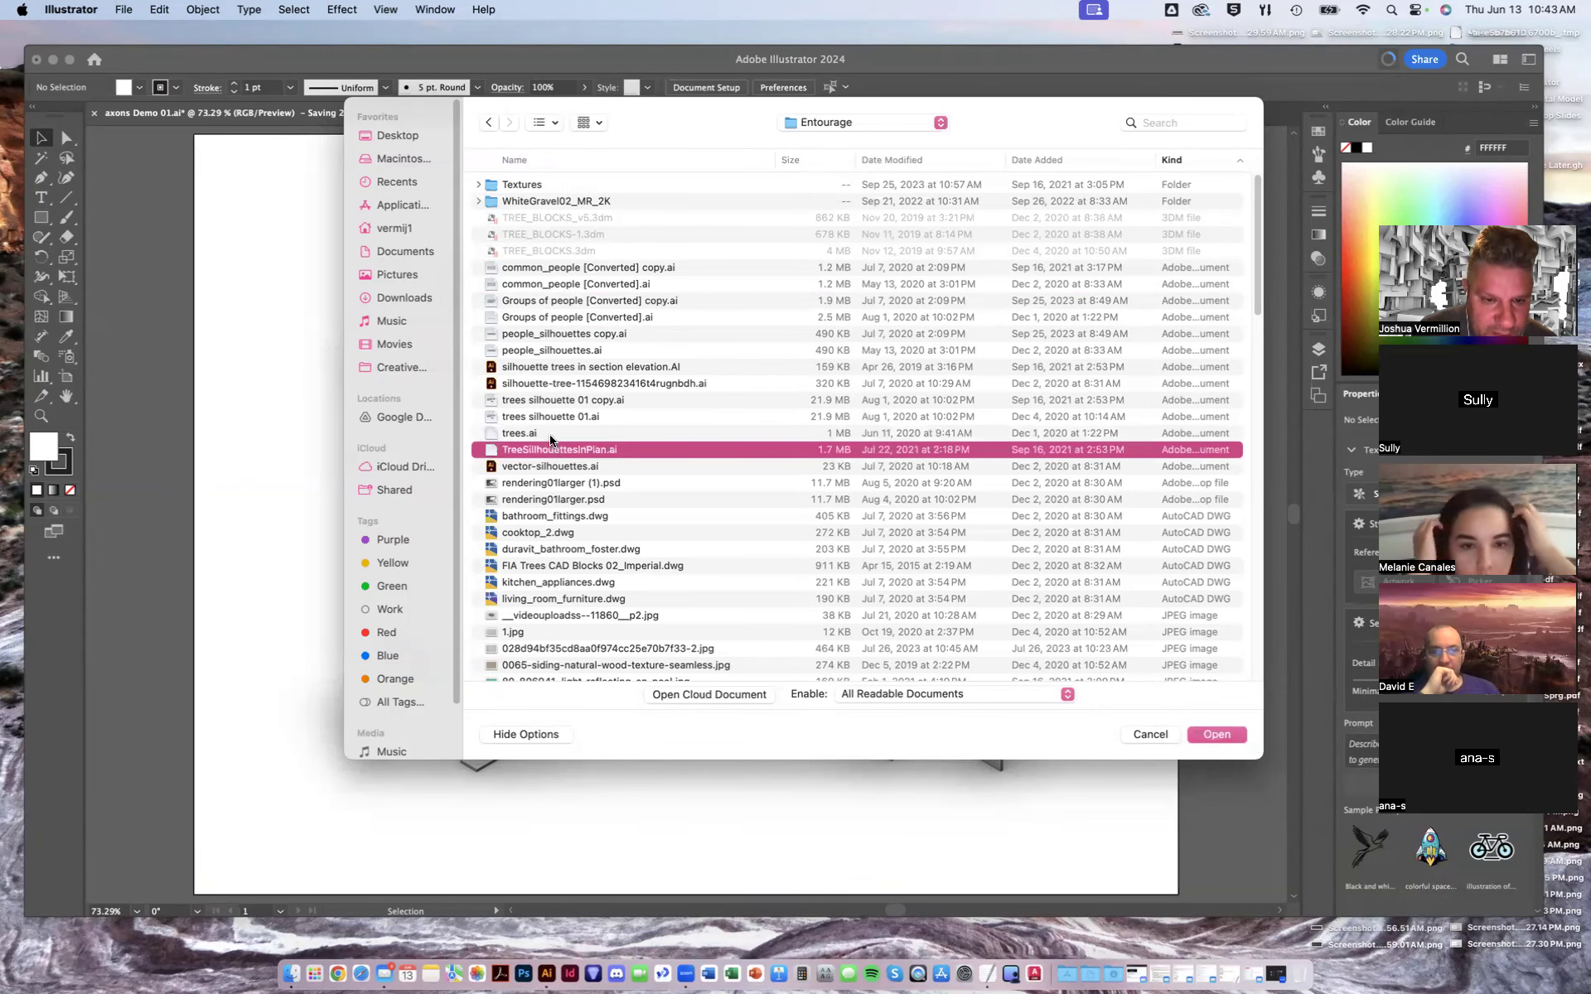
click(558, 270)
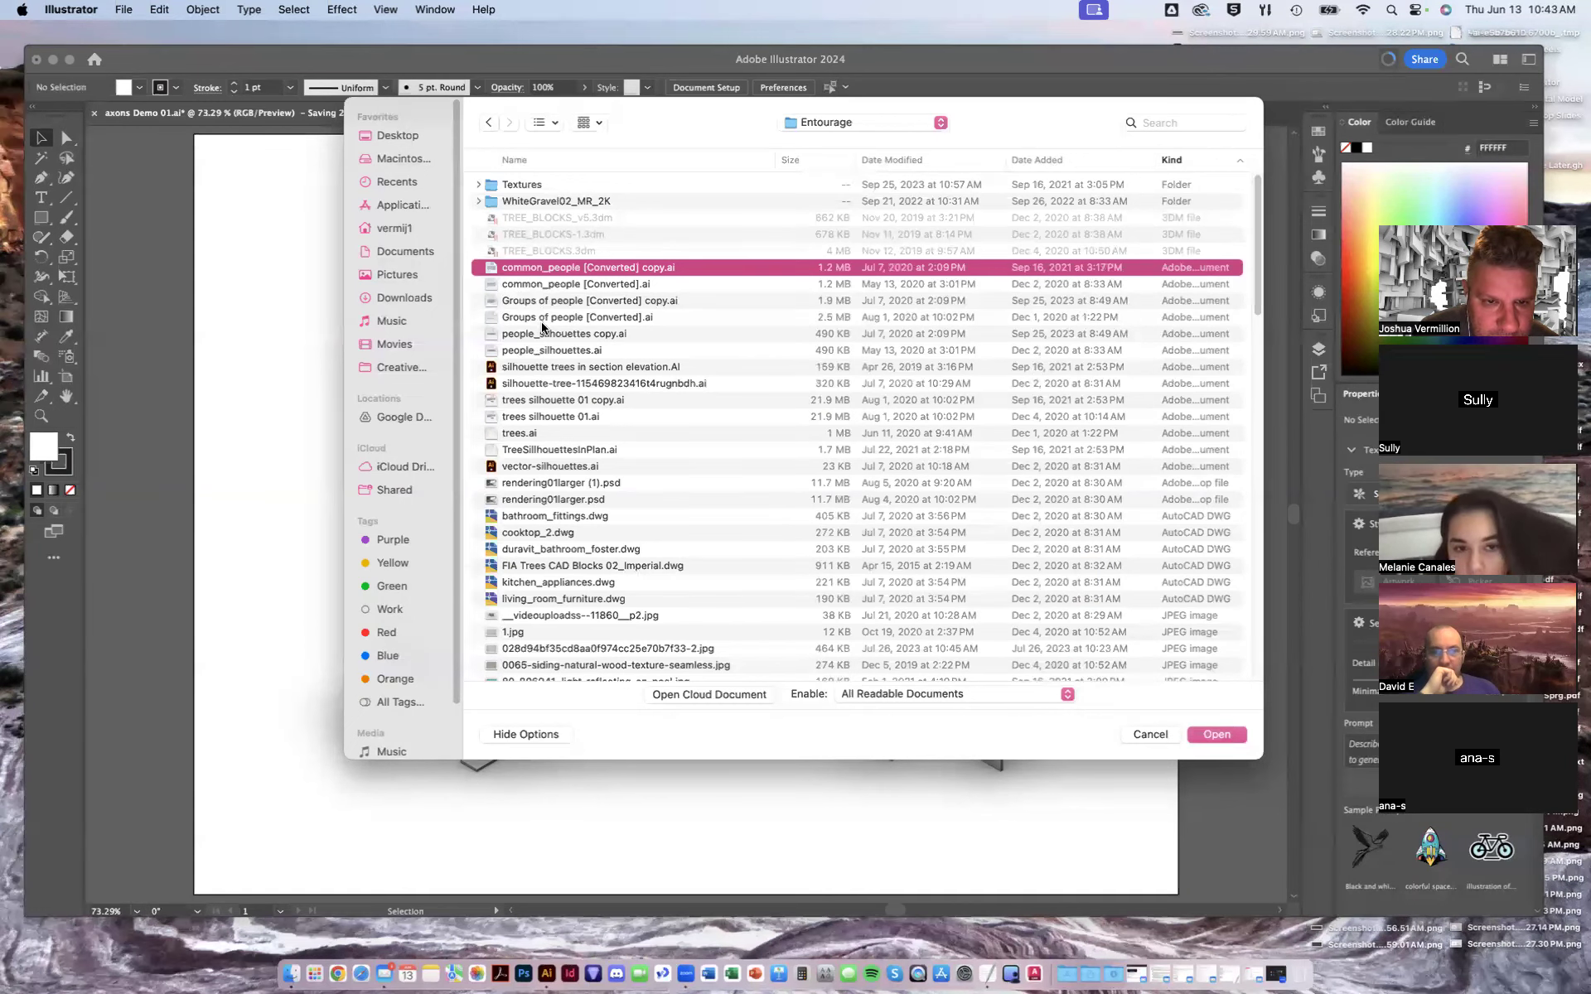
click(542, 321)
click(547, 335)
click(550, 287)
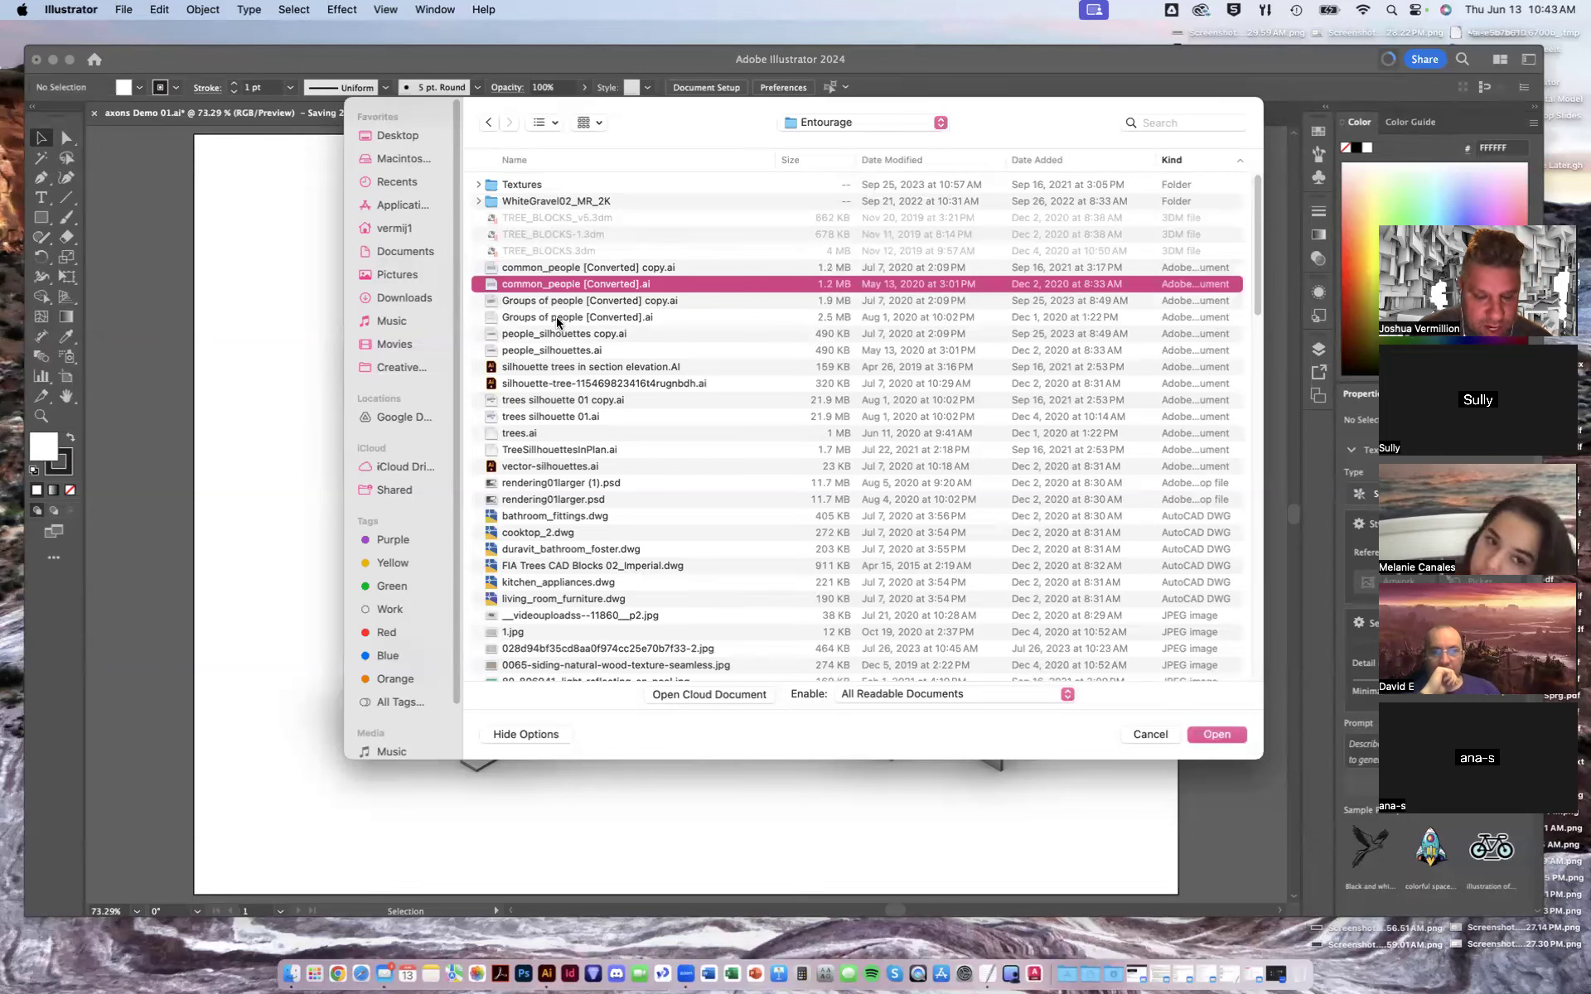
super+click(556, 322)
super+click(560, 335)
super+click(559, 351)
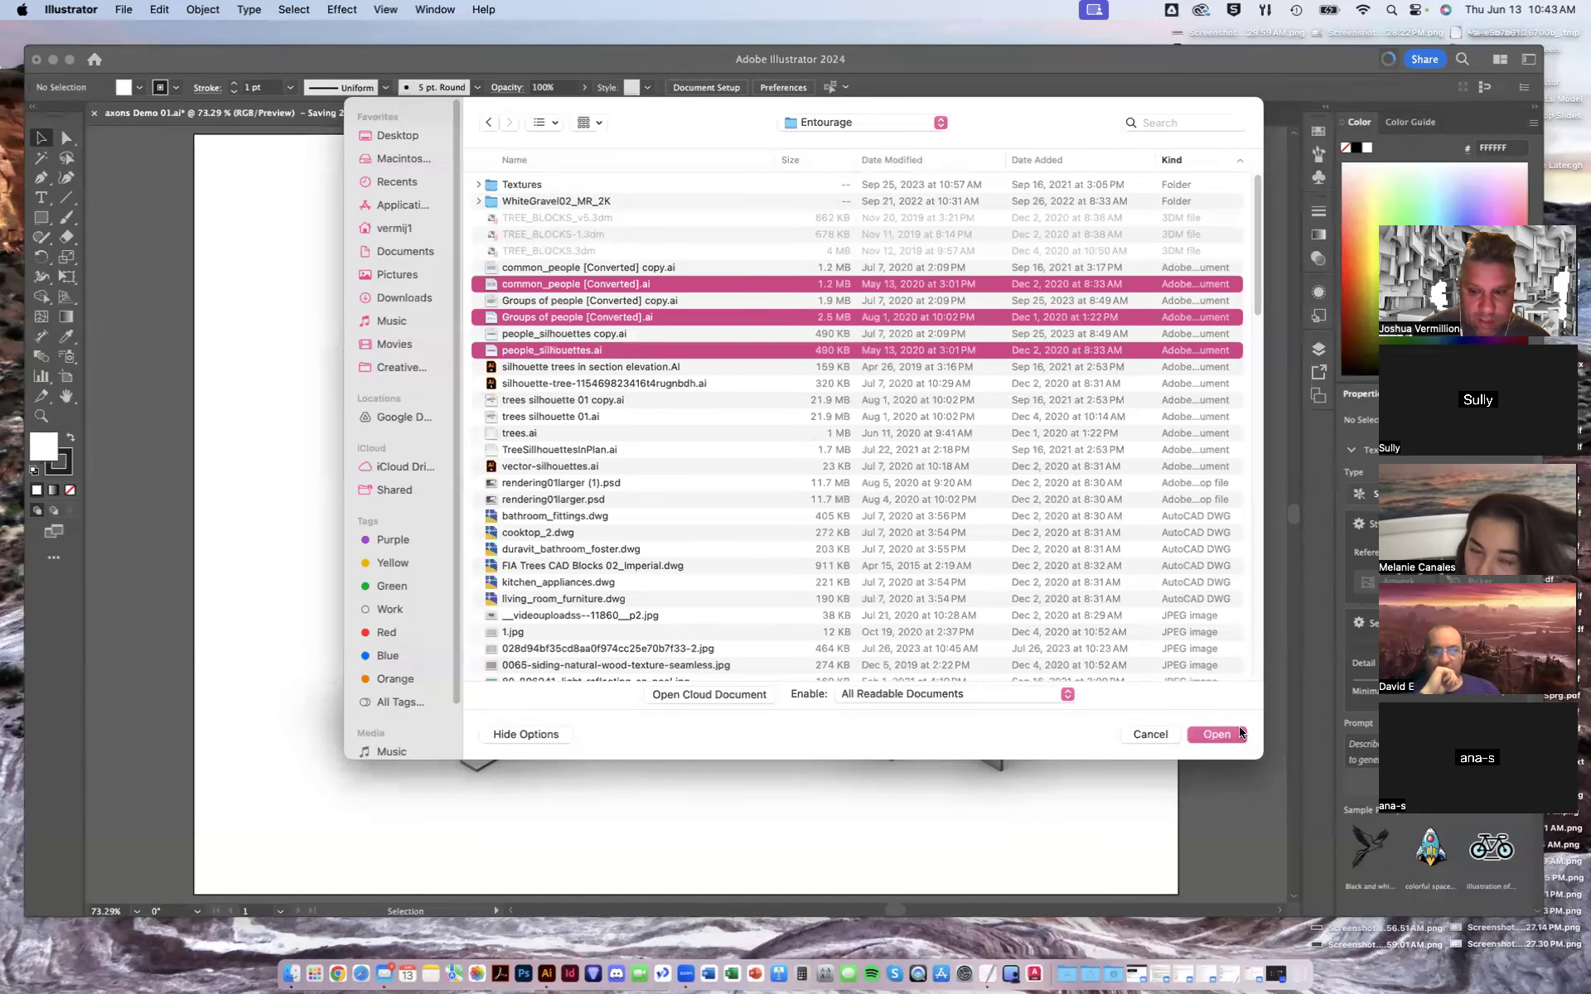
click(1213, 734)
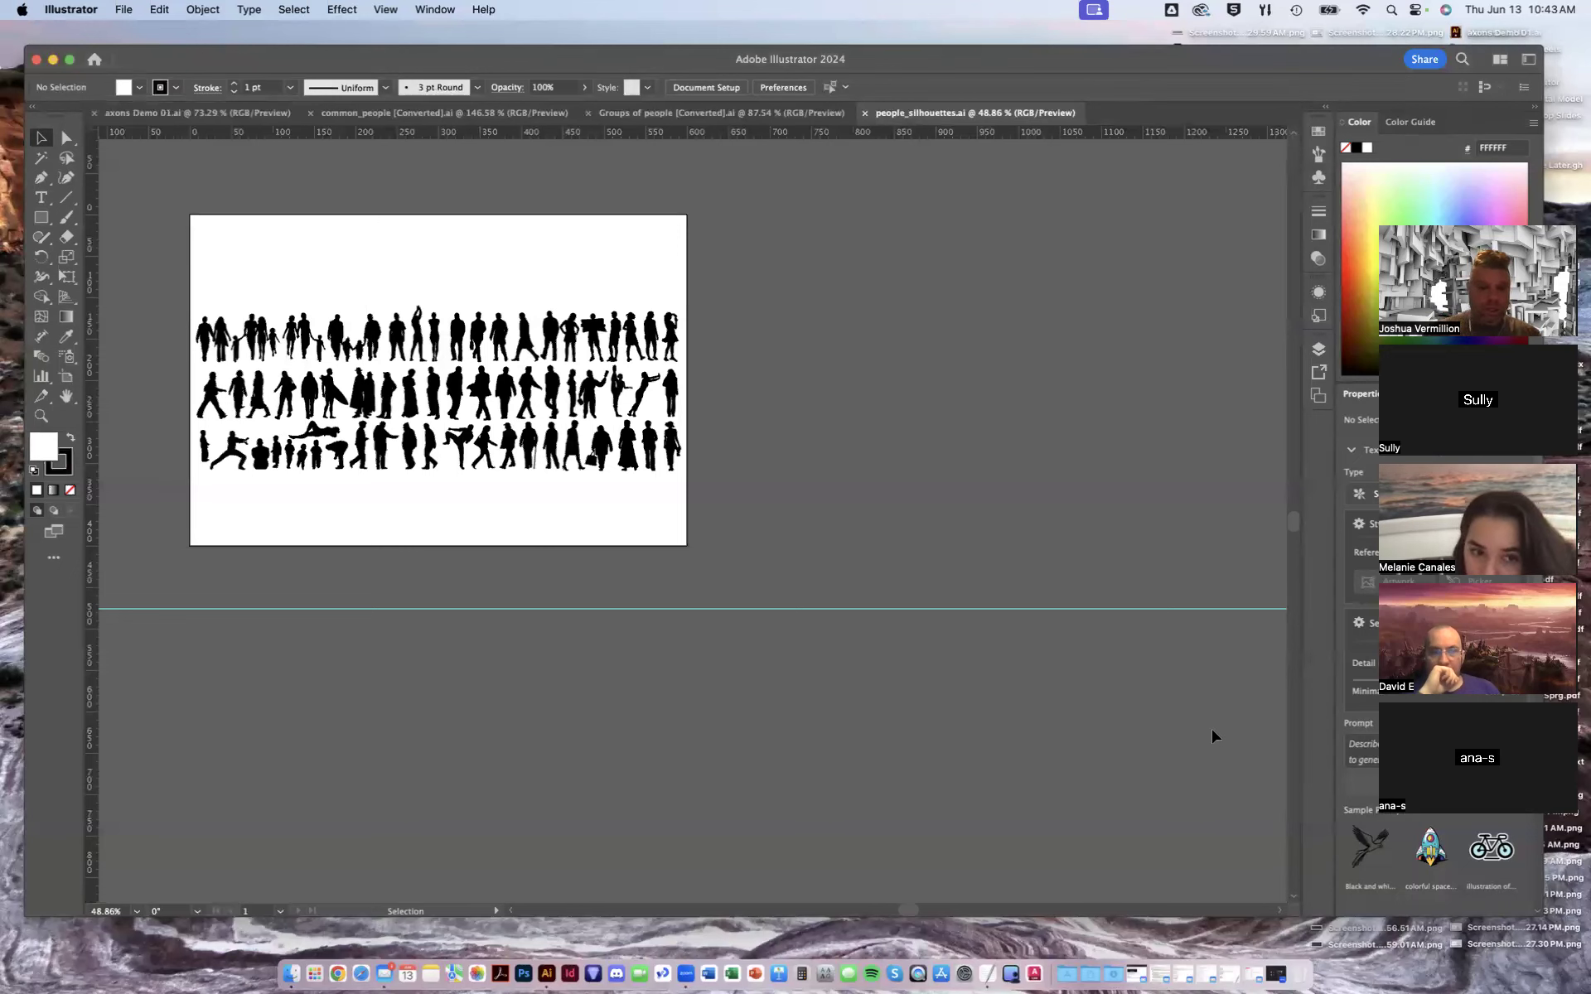
- Inspect the people_silhouettes file, then switch to the Groups of people file
key(super+equal)
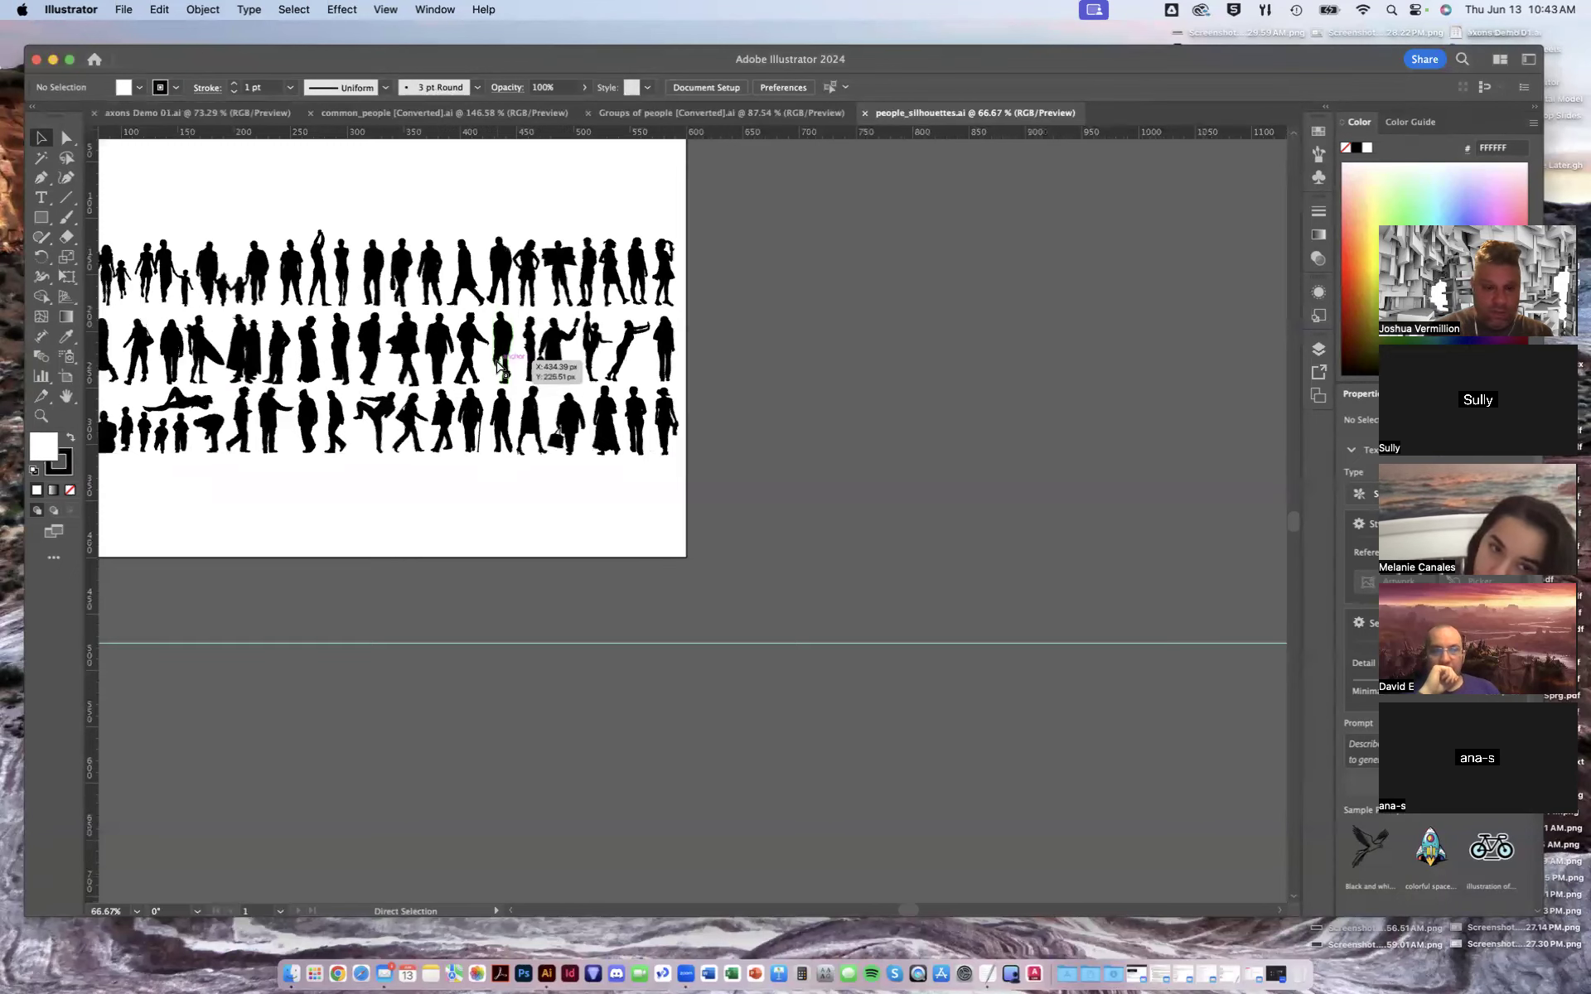
drag(483, 432, 733, 537)
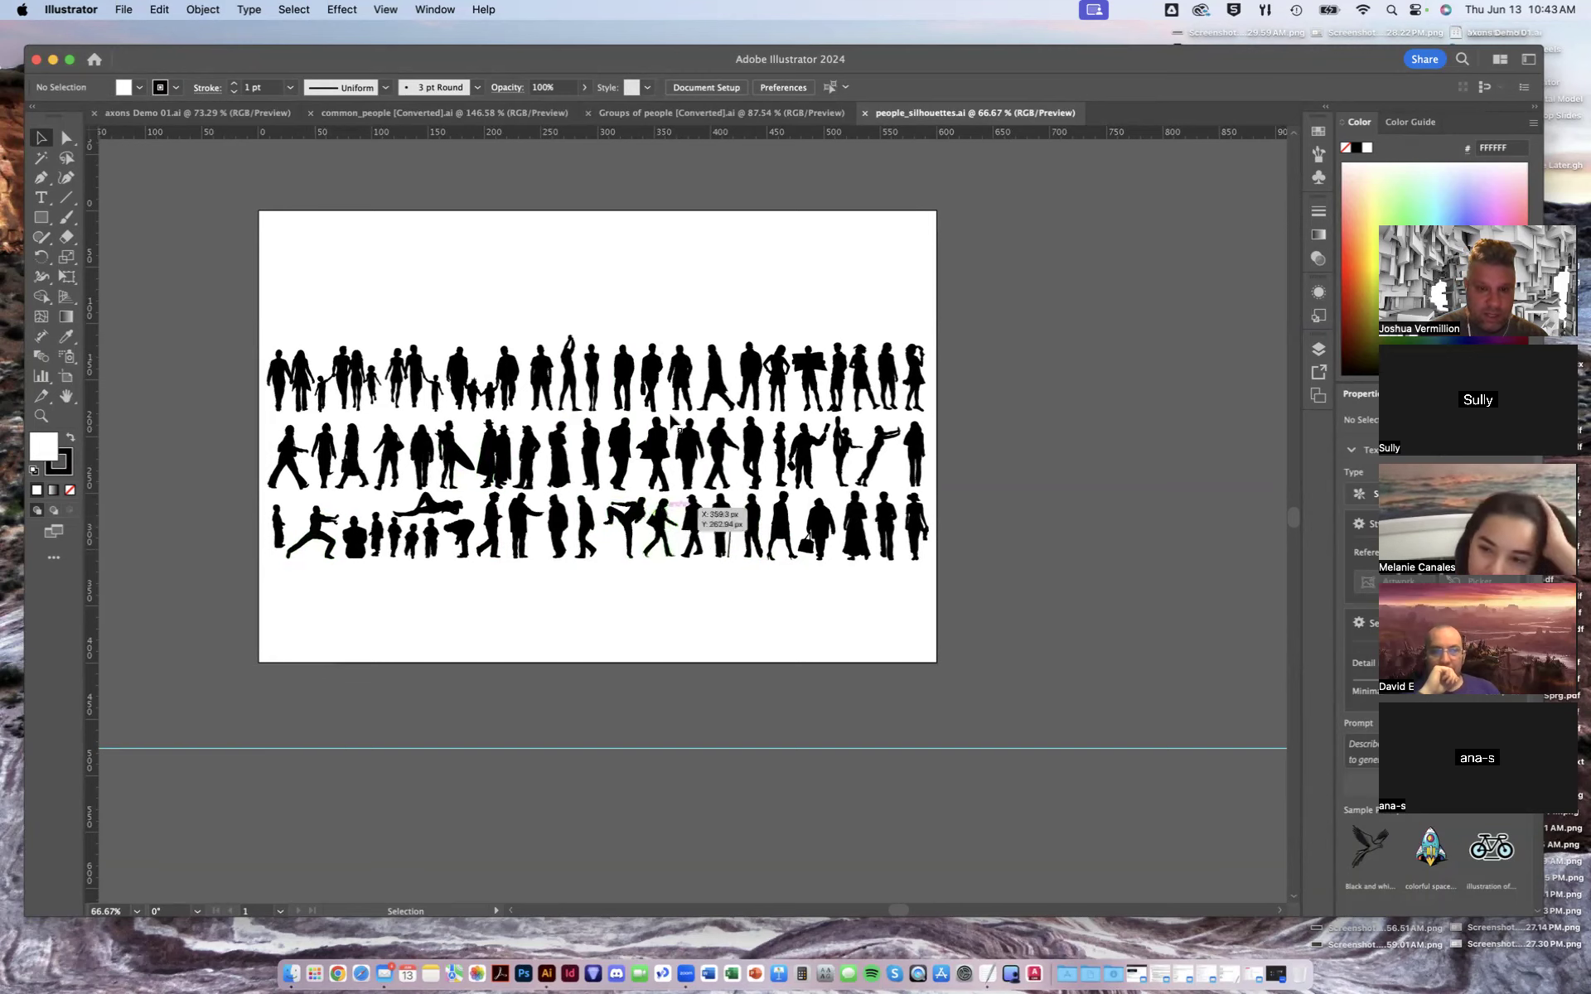
click(763, 114)
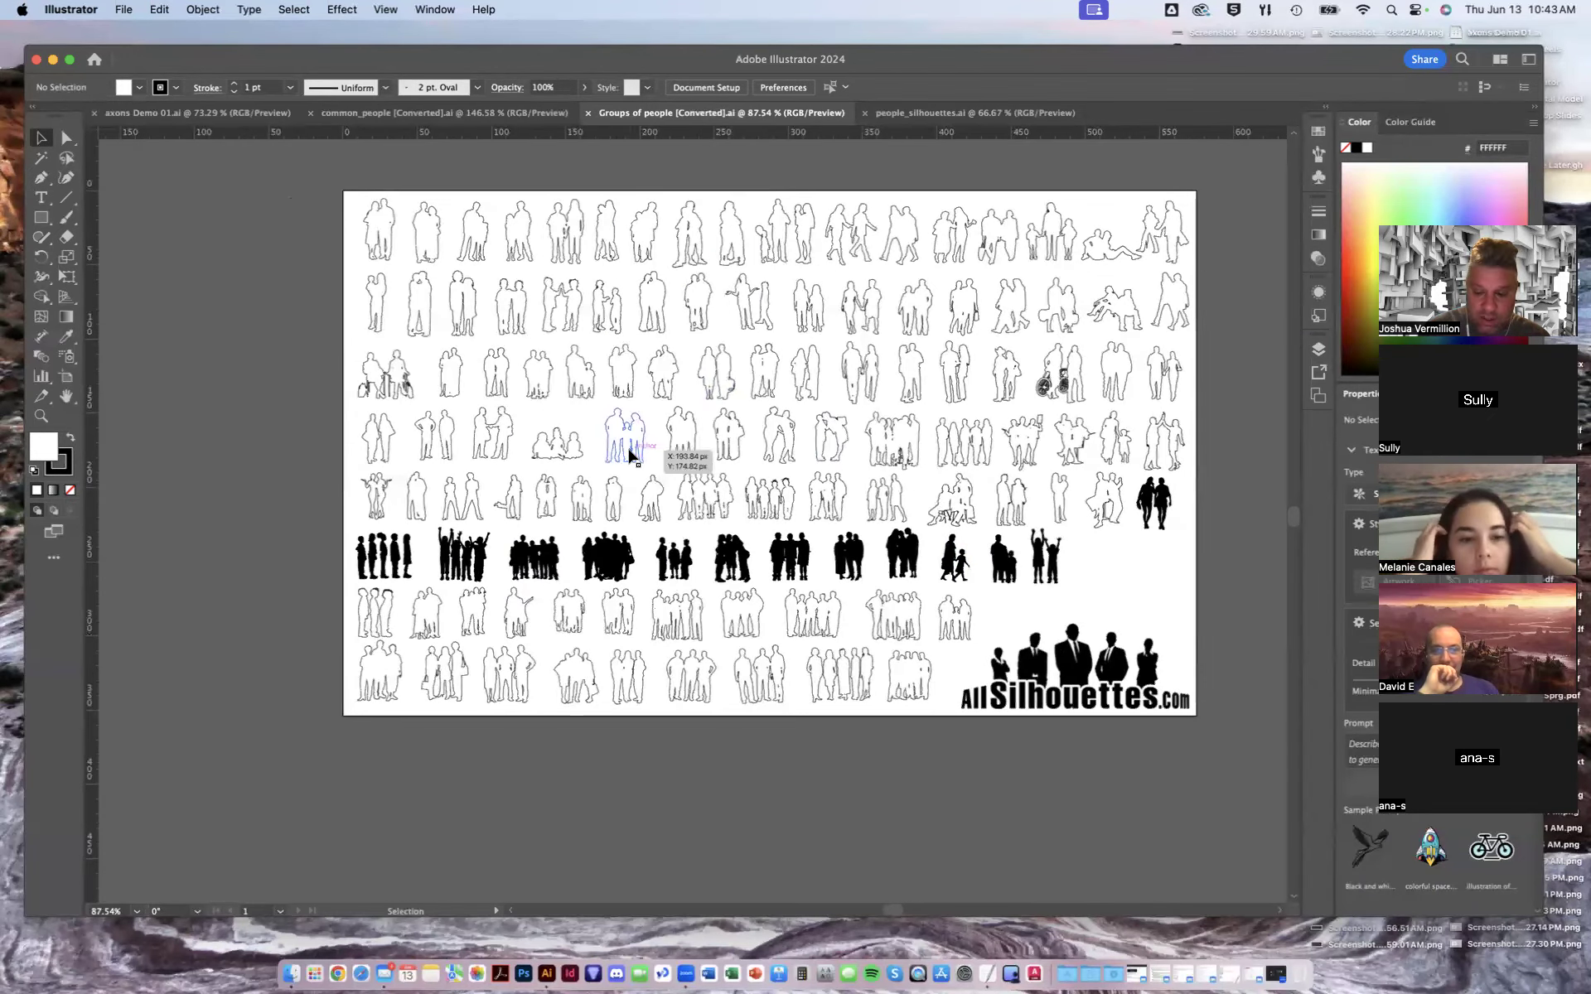
- Try swapping the fill and stroke of a black group silhouette, then undo the change
key(a)
key(super+equal)
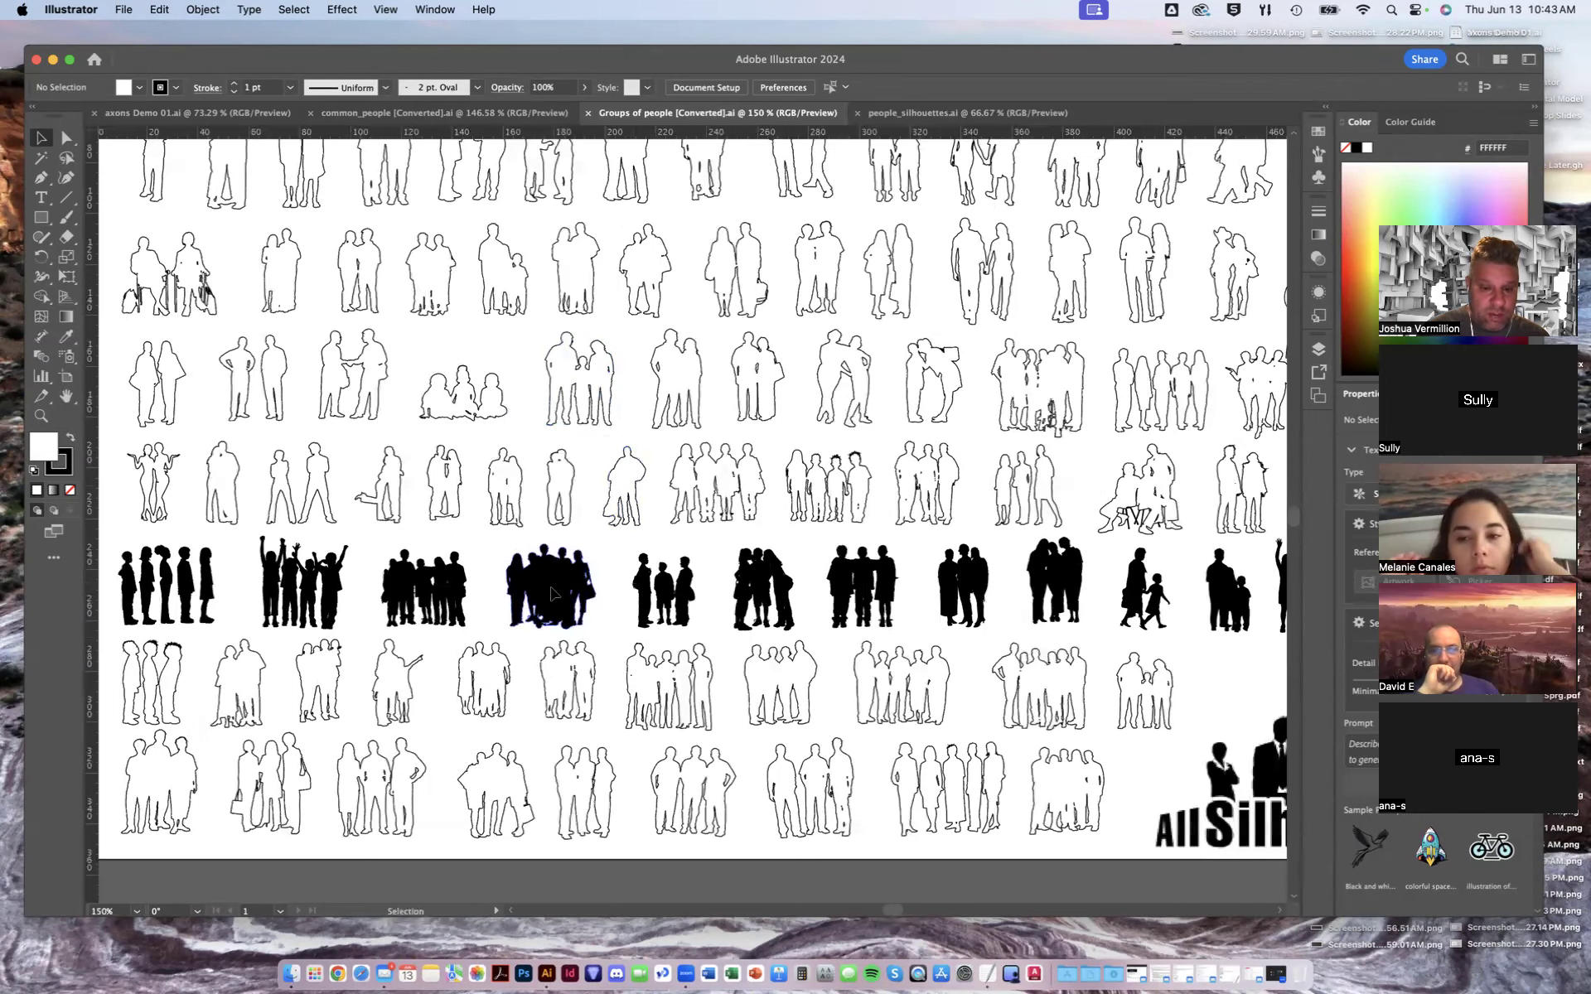
click(552, 593)
click(71, 439)
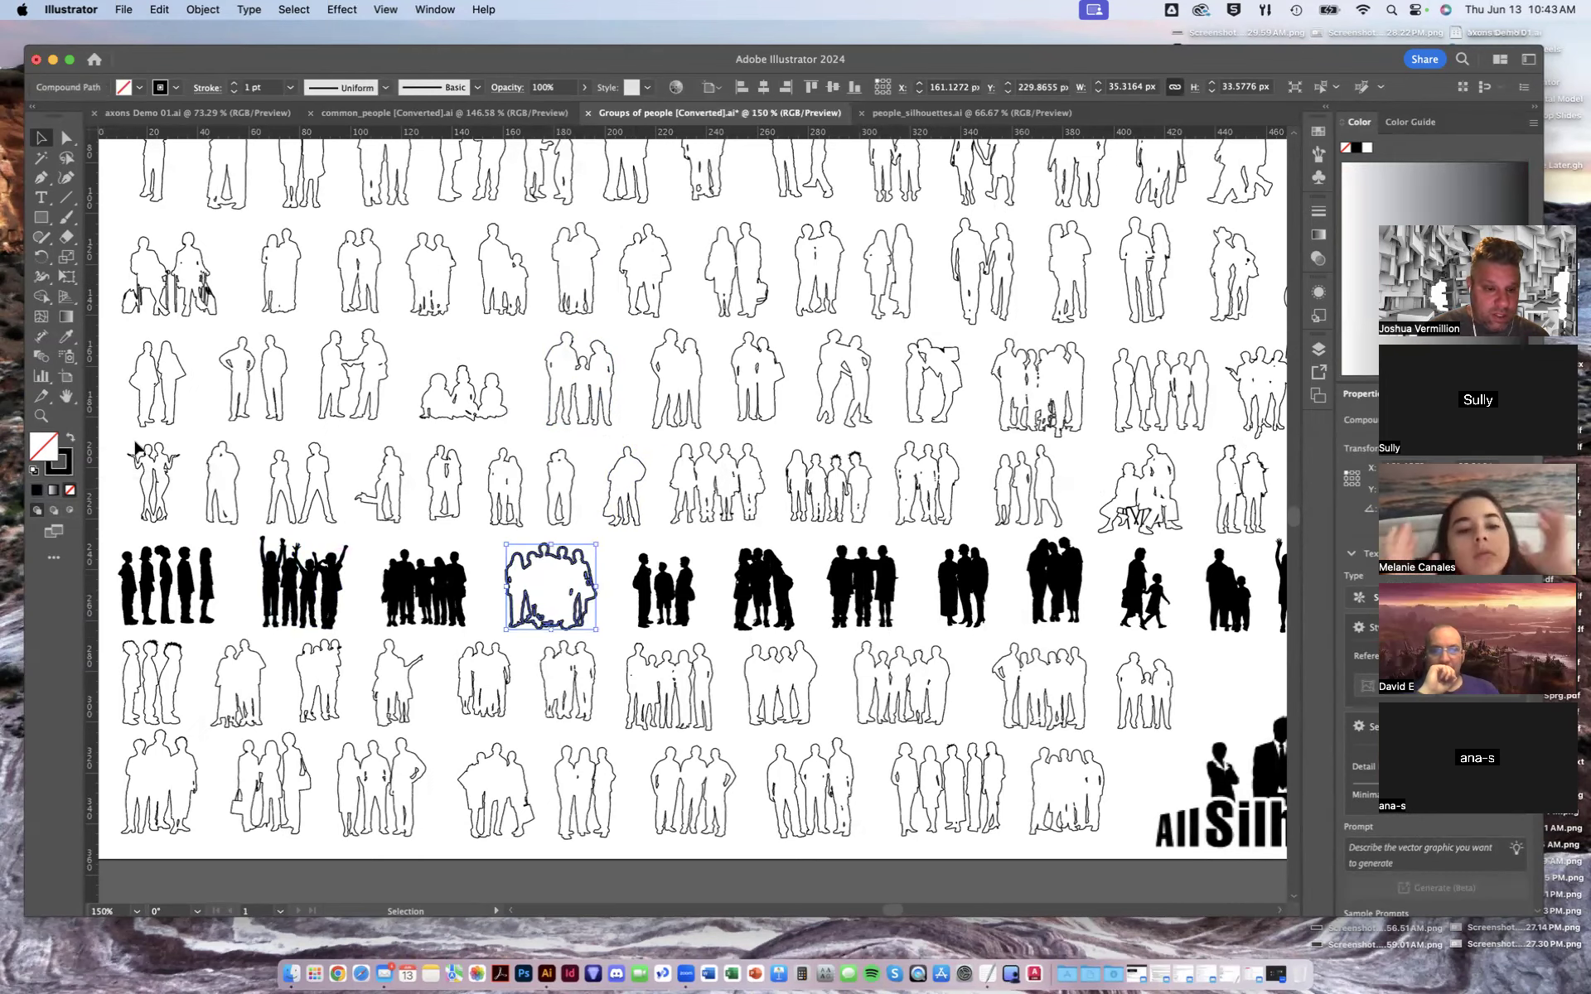
click(123, 416)
key(super+z)
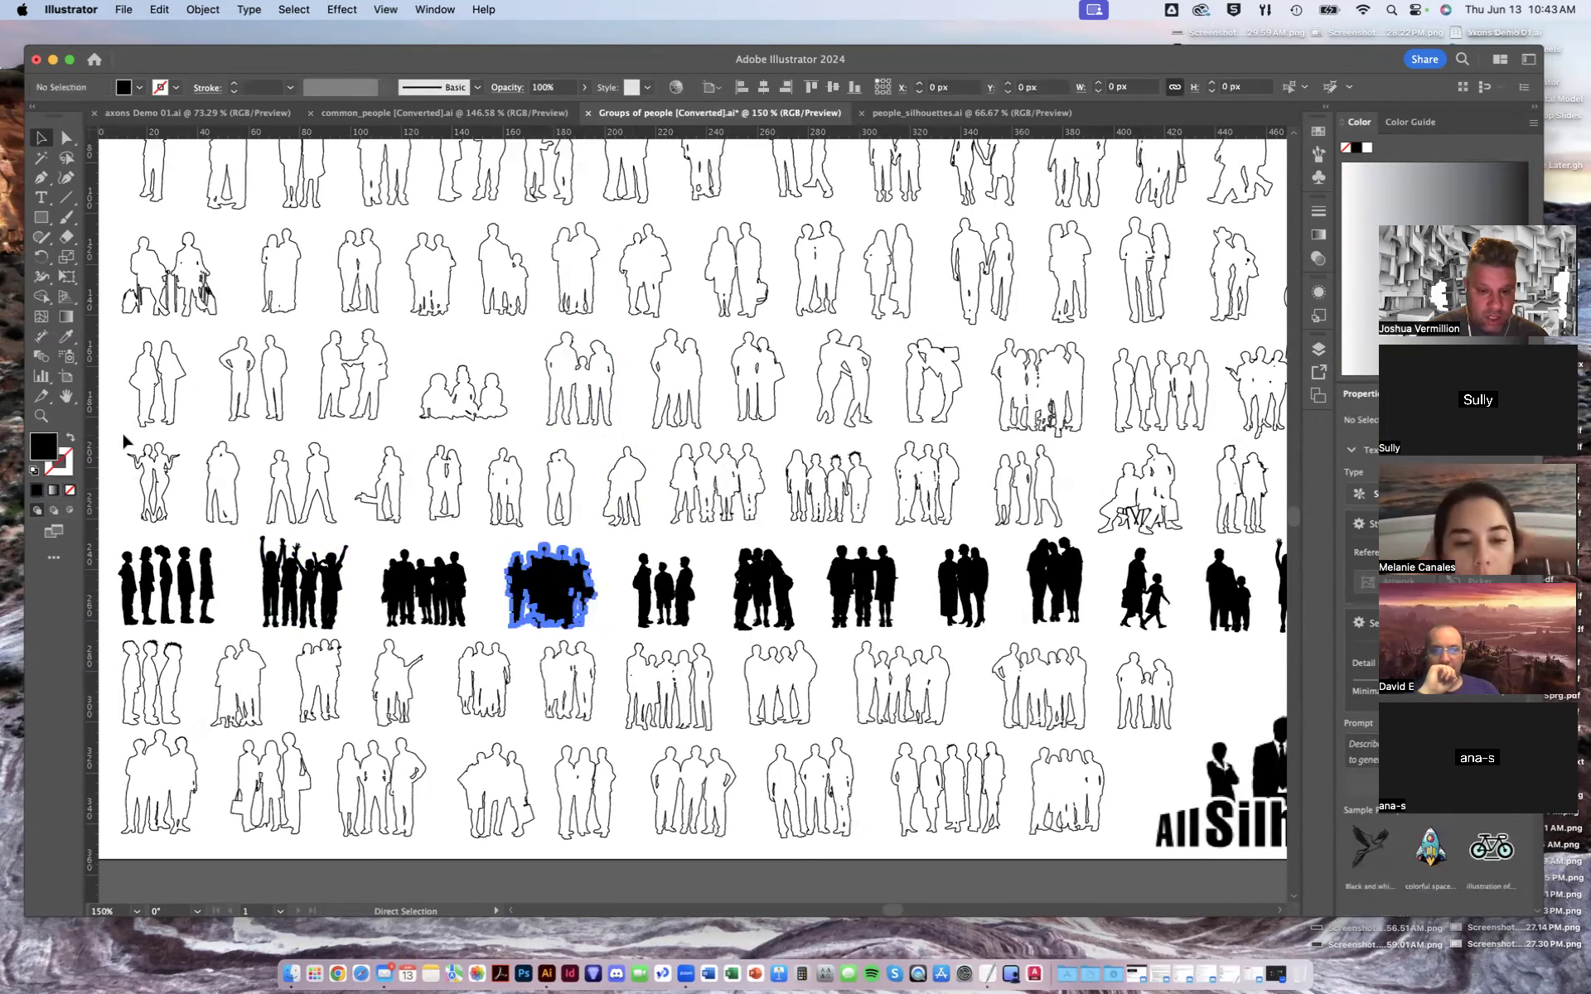
- Try pasting a black group silhouette from the Groups of people file beside the top-left axon, then delete it
key(super+minus)
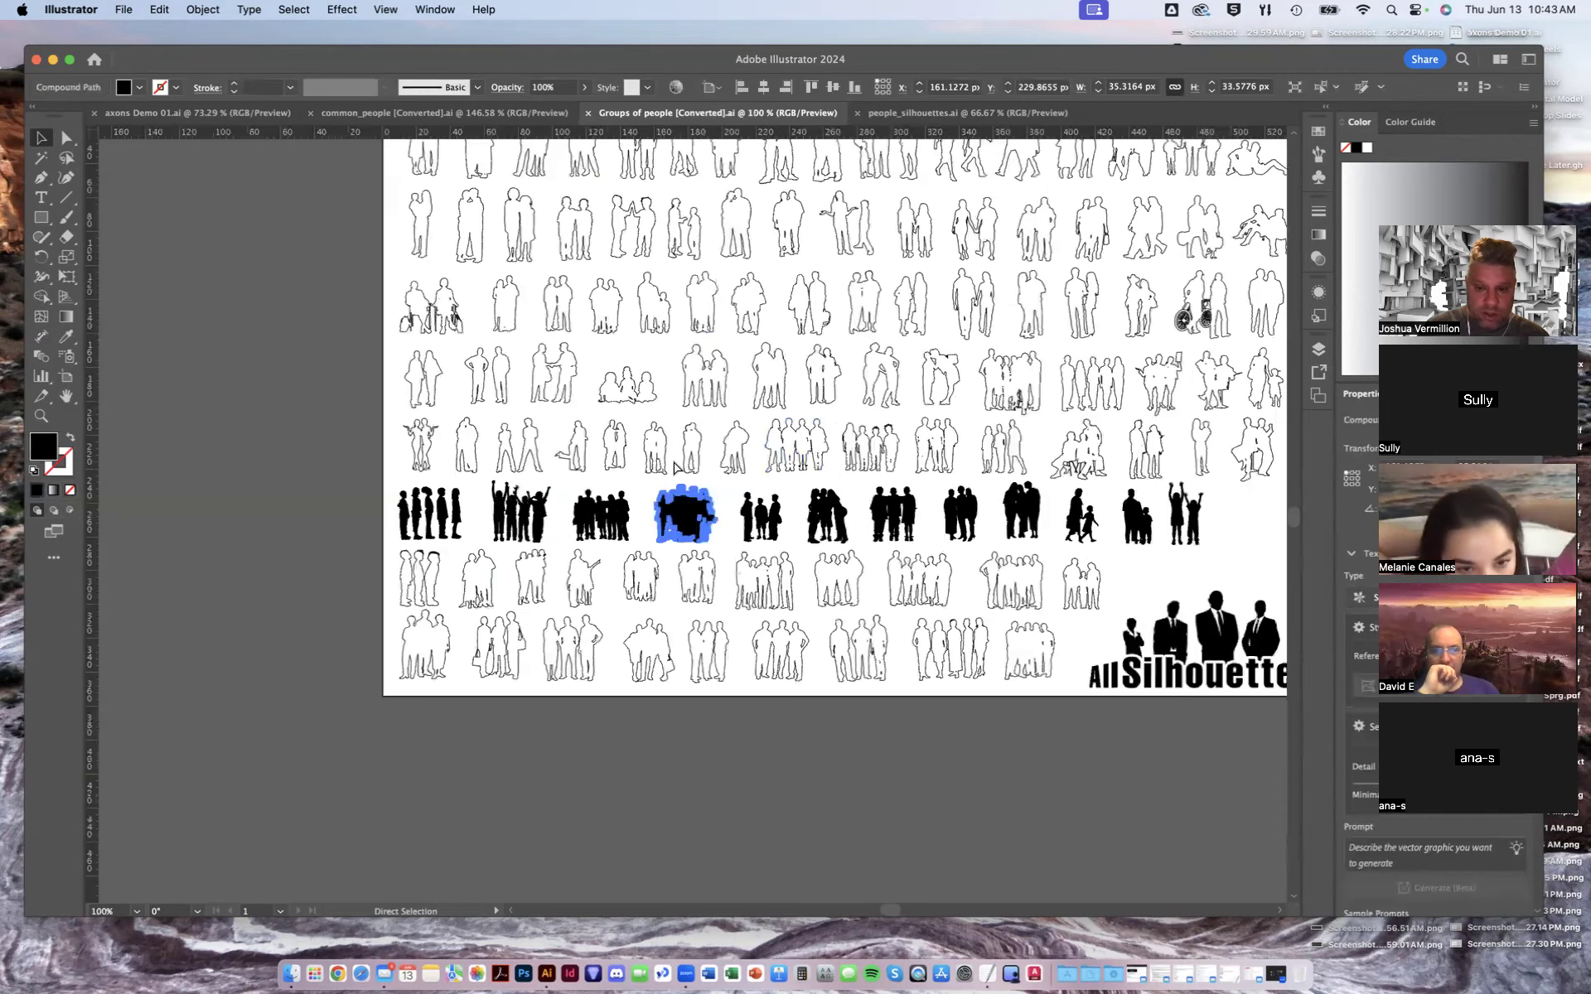
click(253, 383)
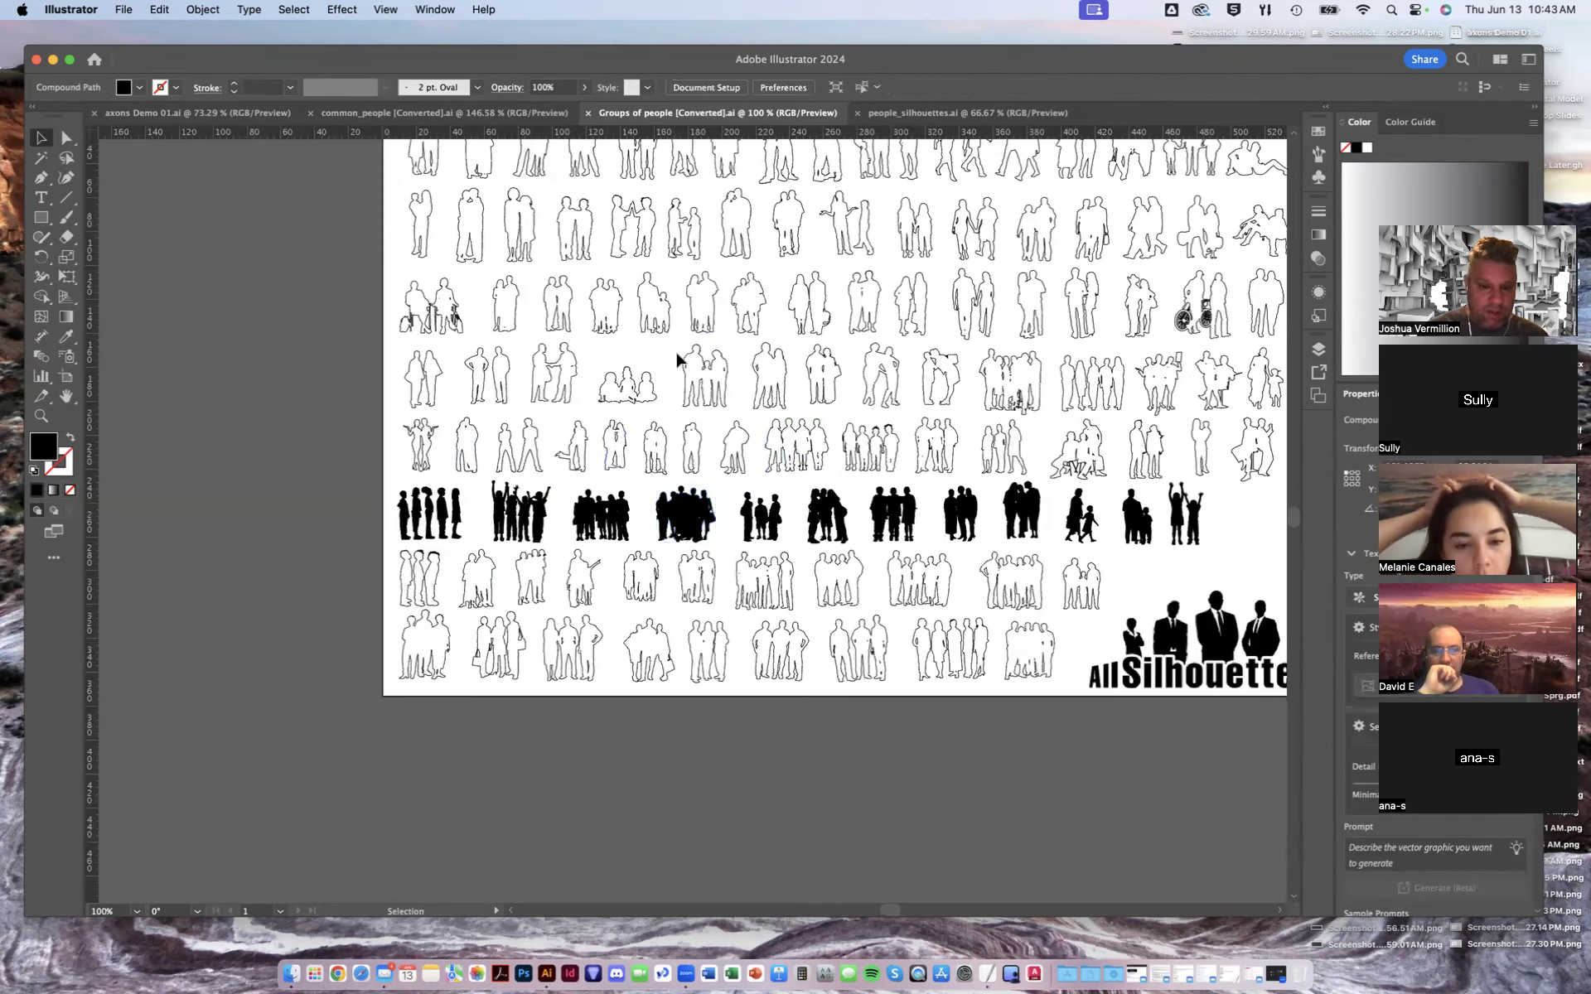
drag(696, 361, 581, 471)
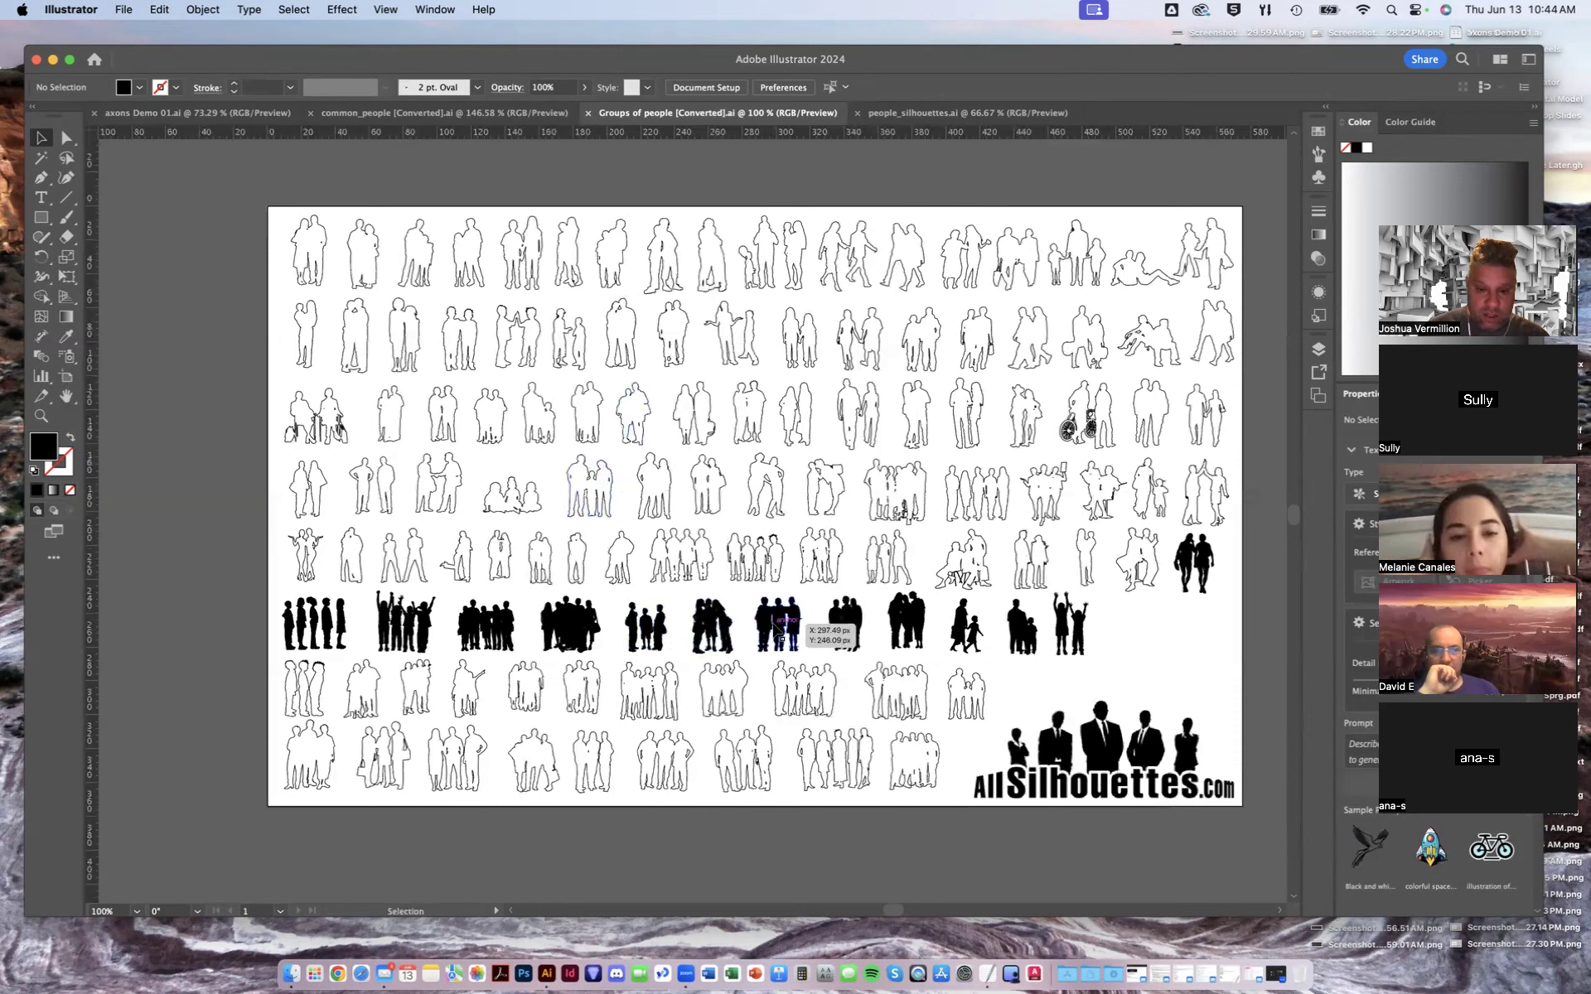
click(575, 623)
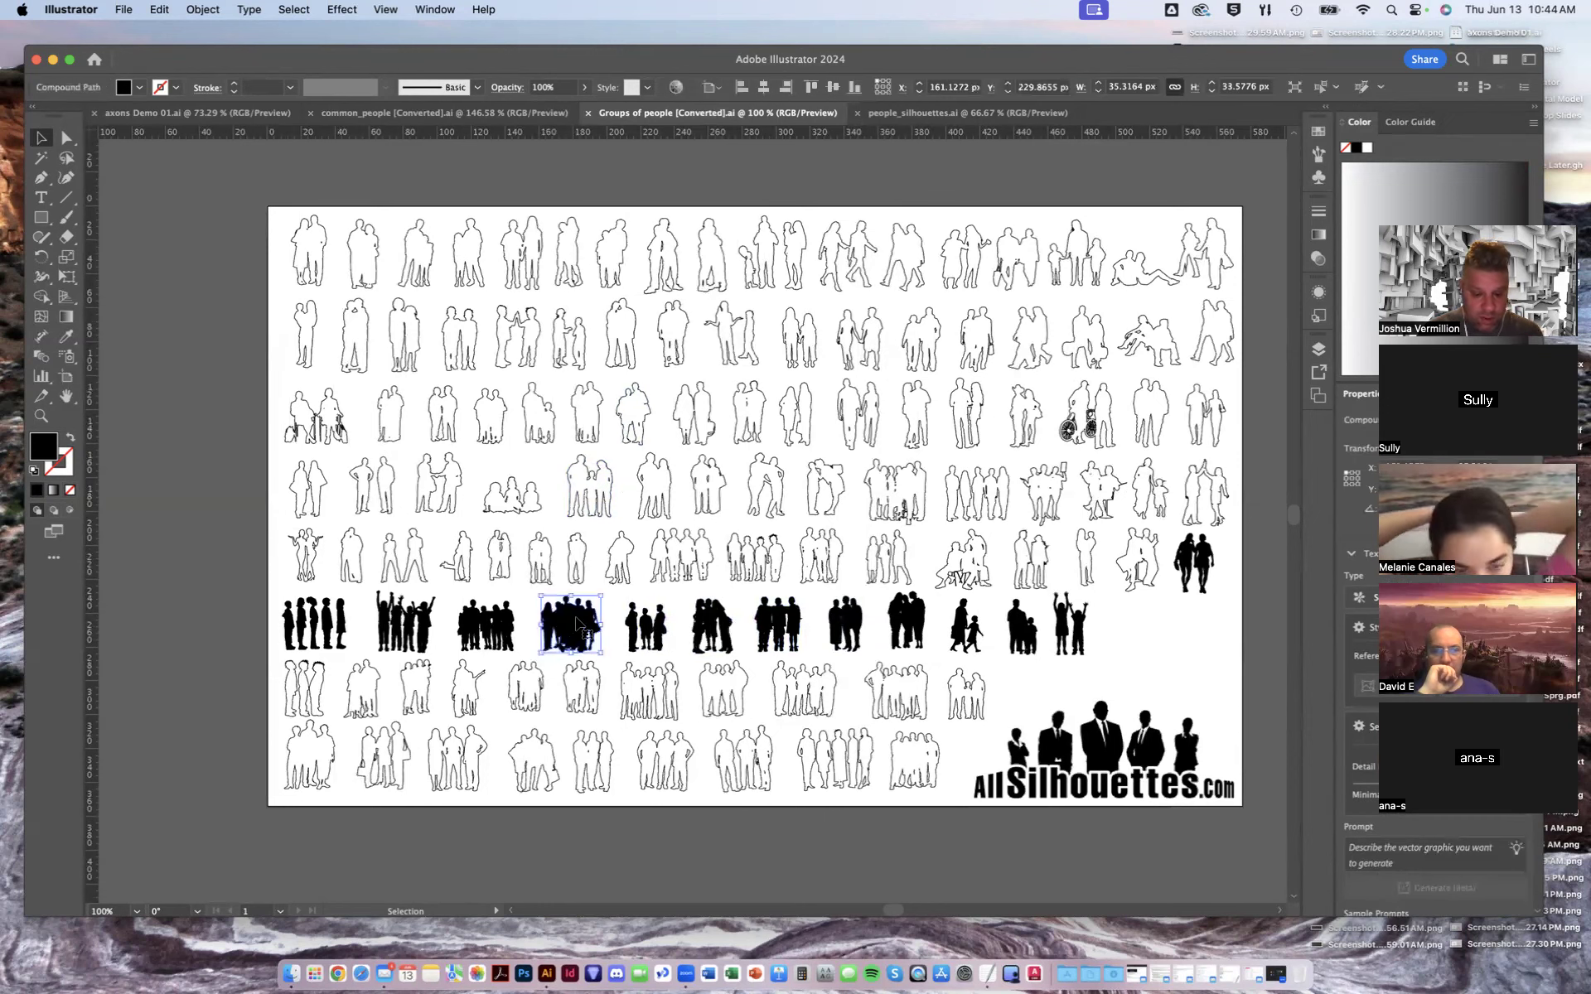
click(199, 113)
key(cmd+v)
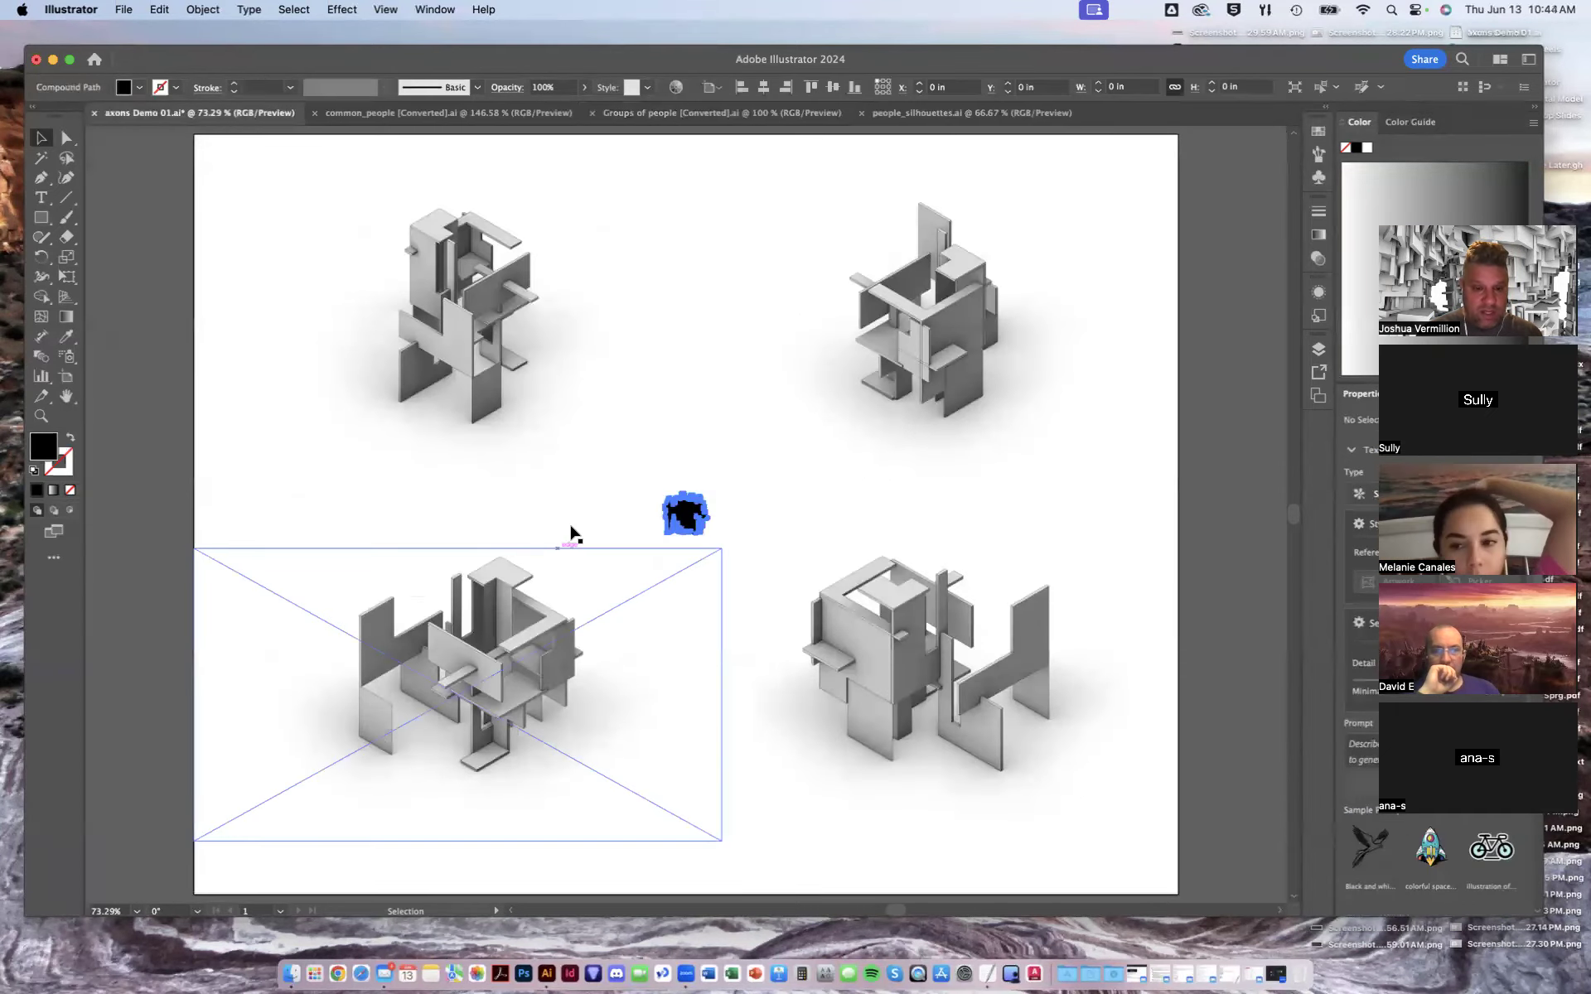
drag(681, 505, 532, 387)
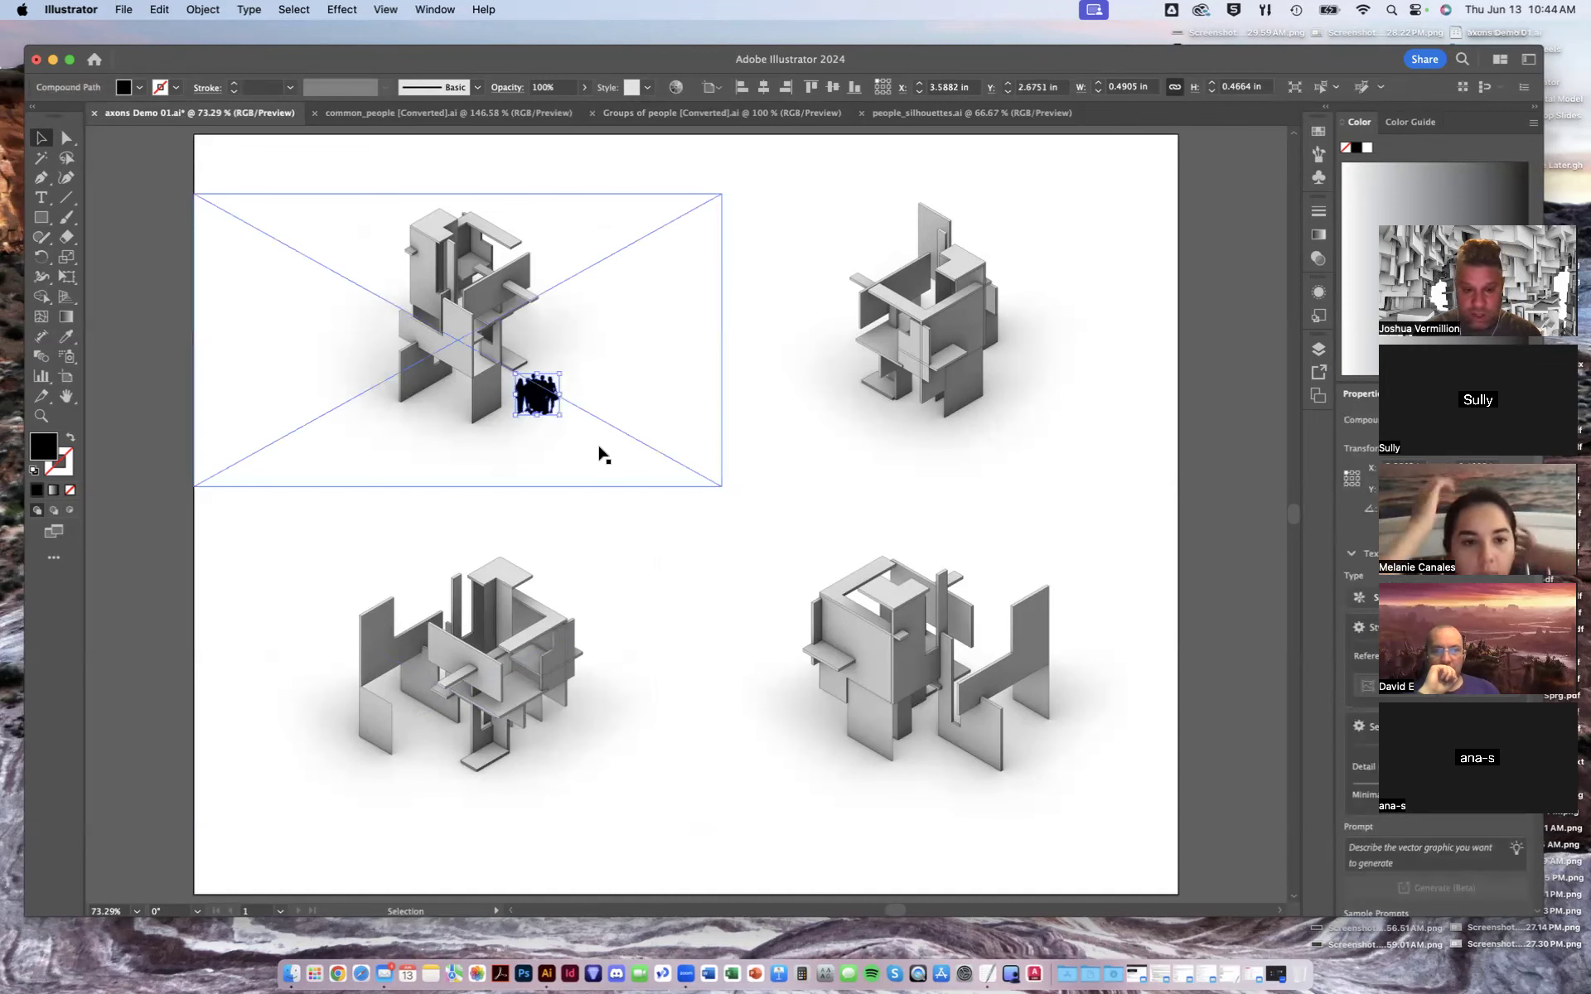
key(Delete)
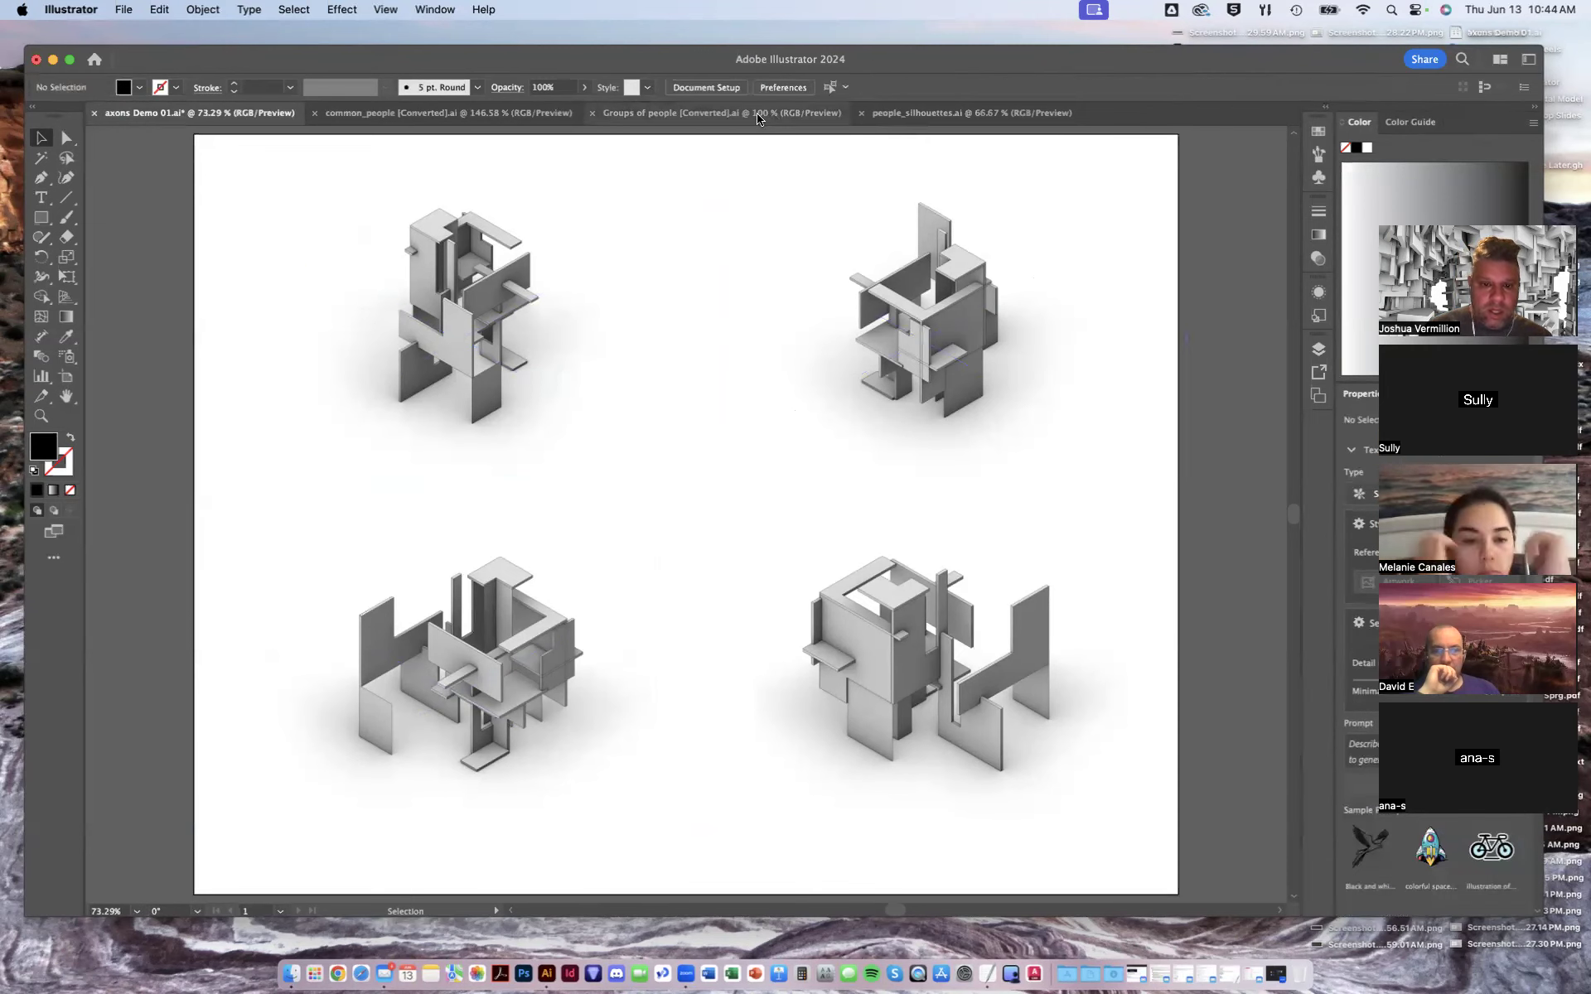
- In the common_people file, copy the top three rows of walking people silhouettes
click(759, 116)
click(521, 116)
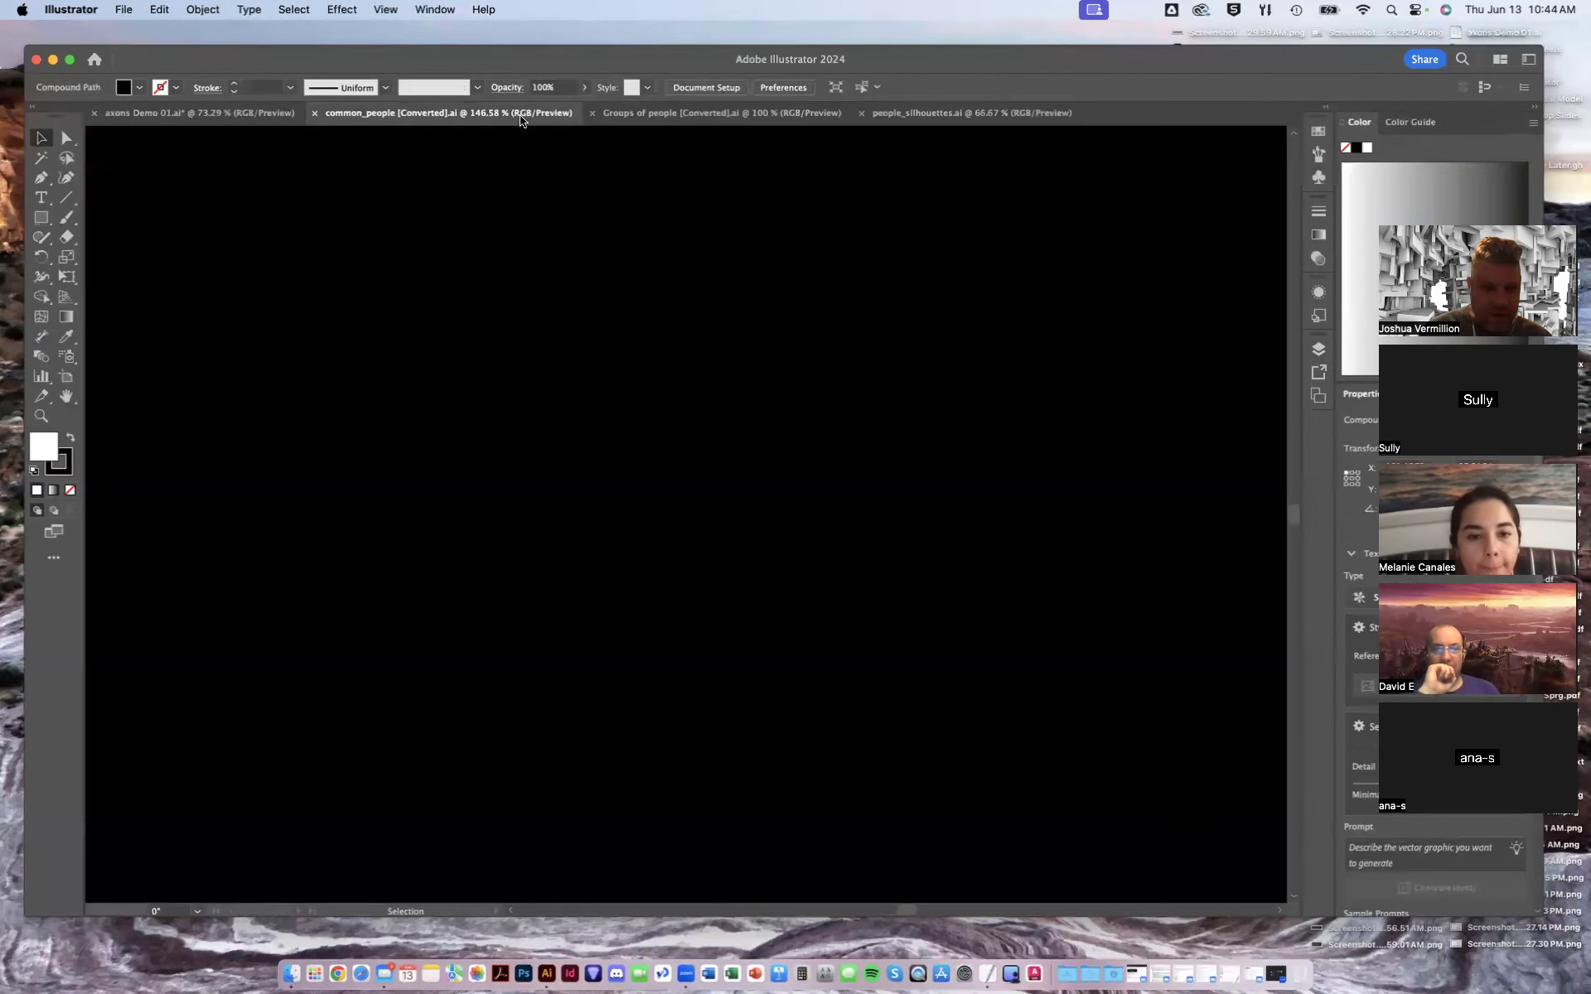
key(super+0)
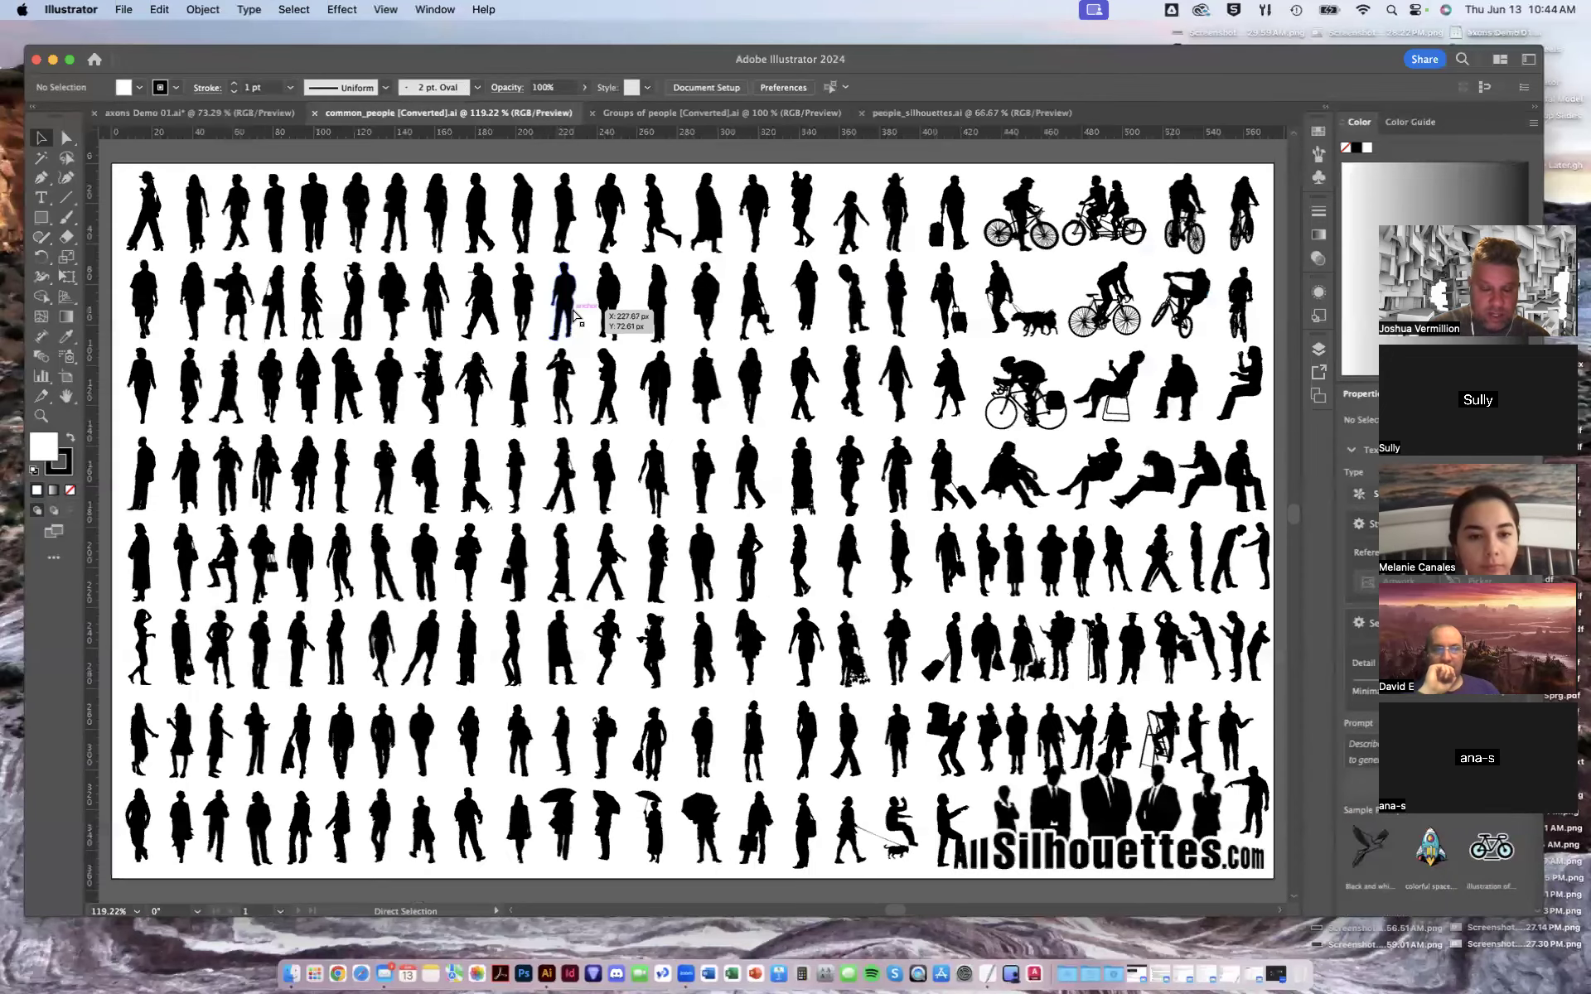
key(super+equal)
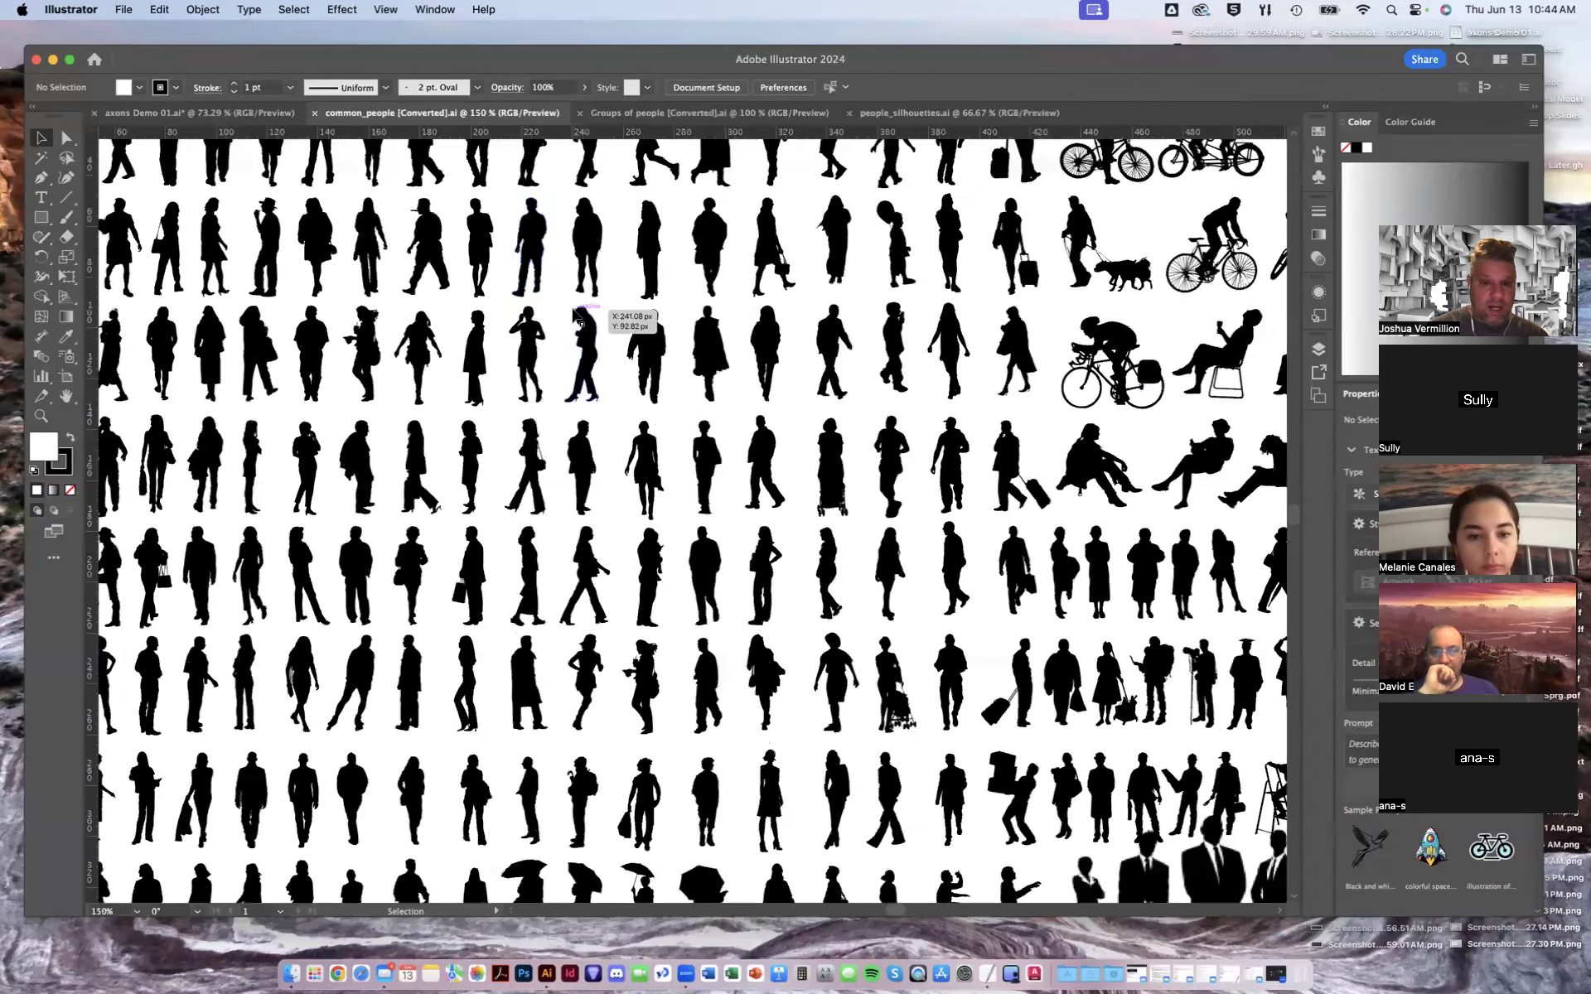
drag(335, 301, 615, 474)
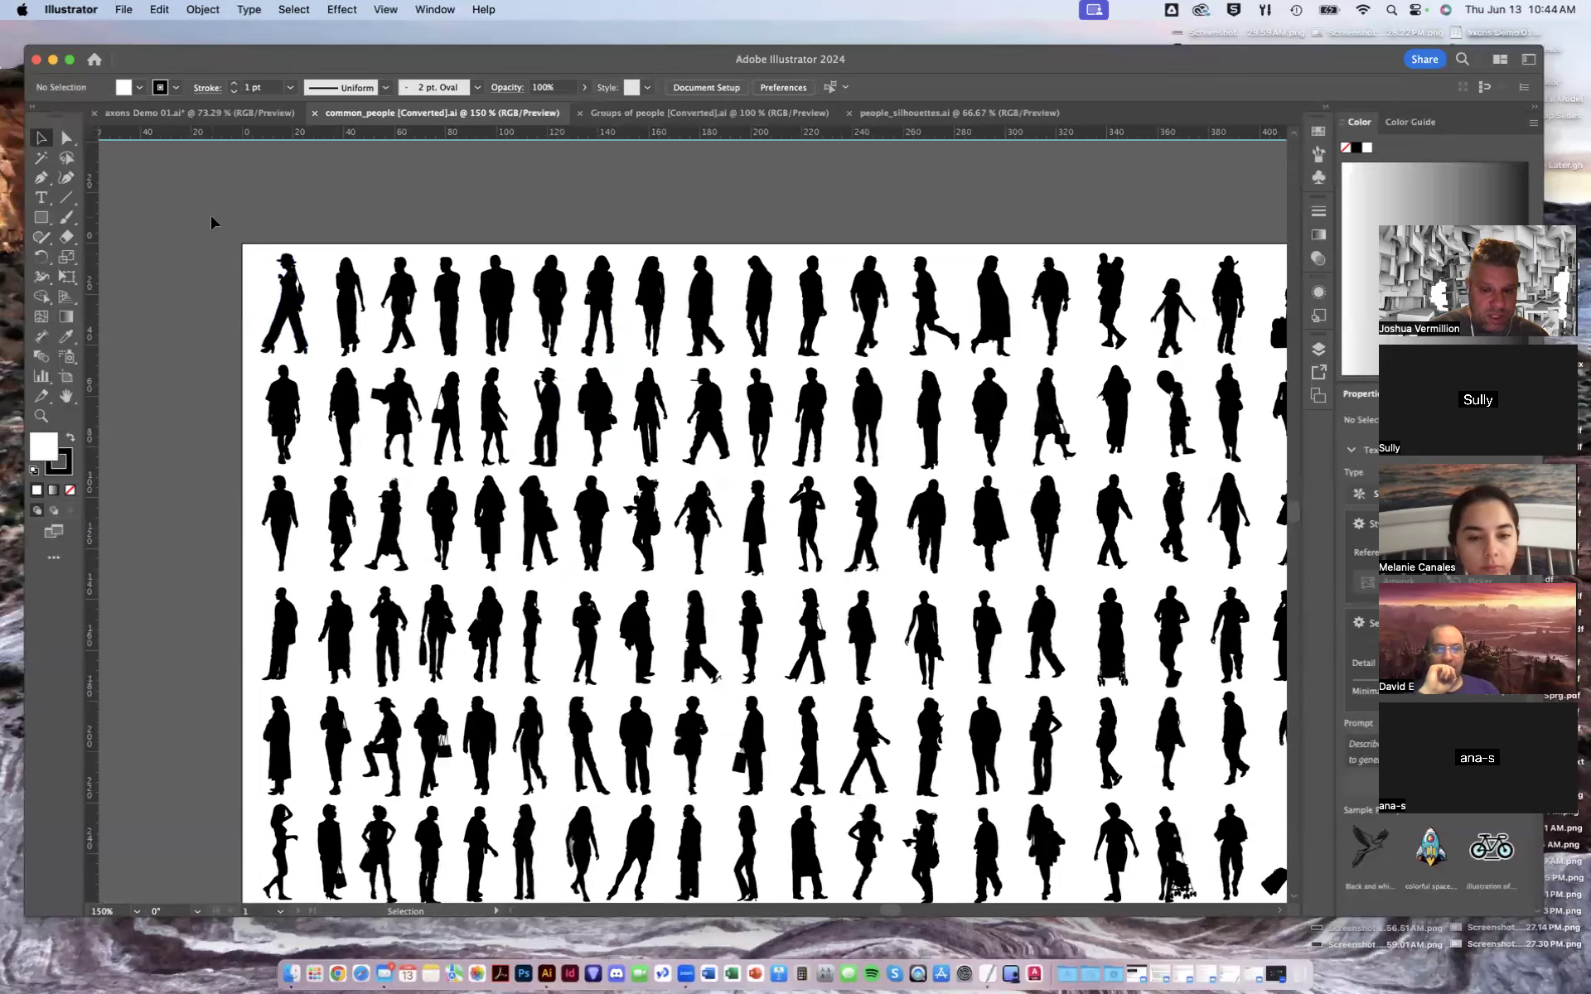
drag(883, 571, 888, 575)
key(v)
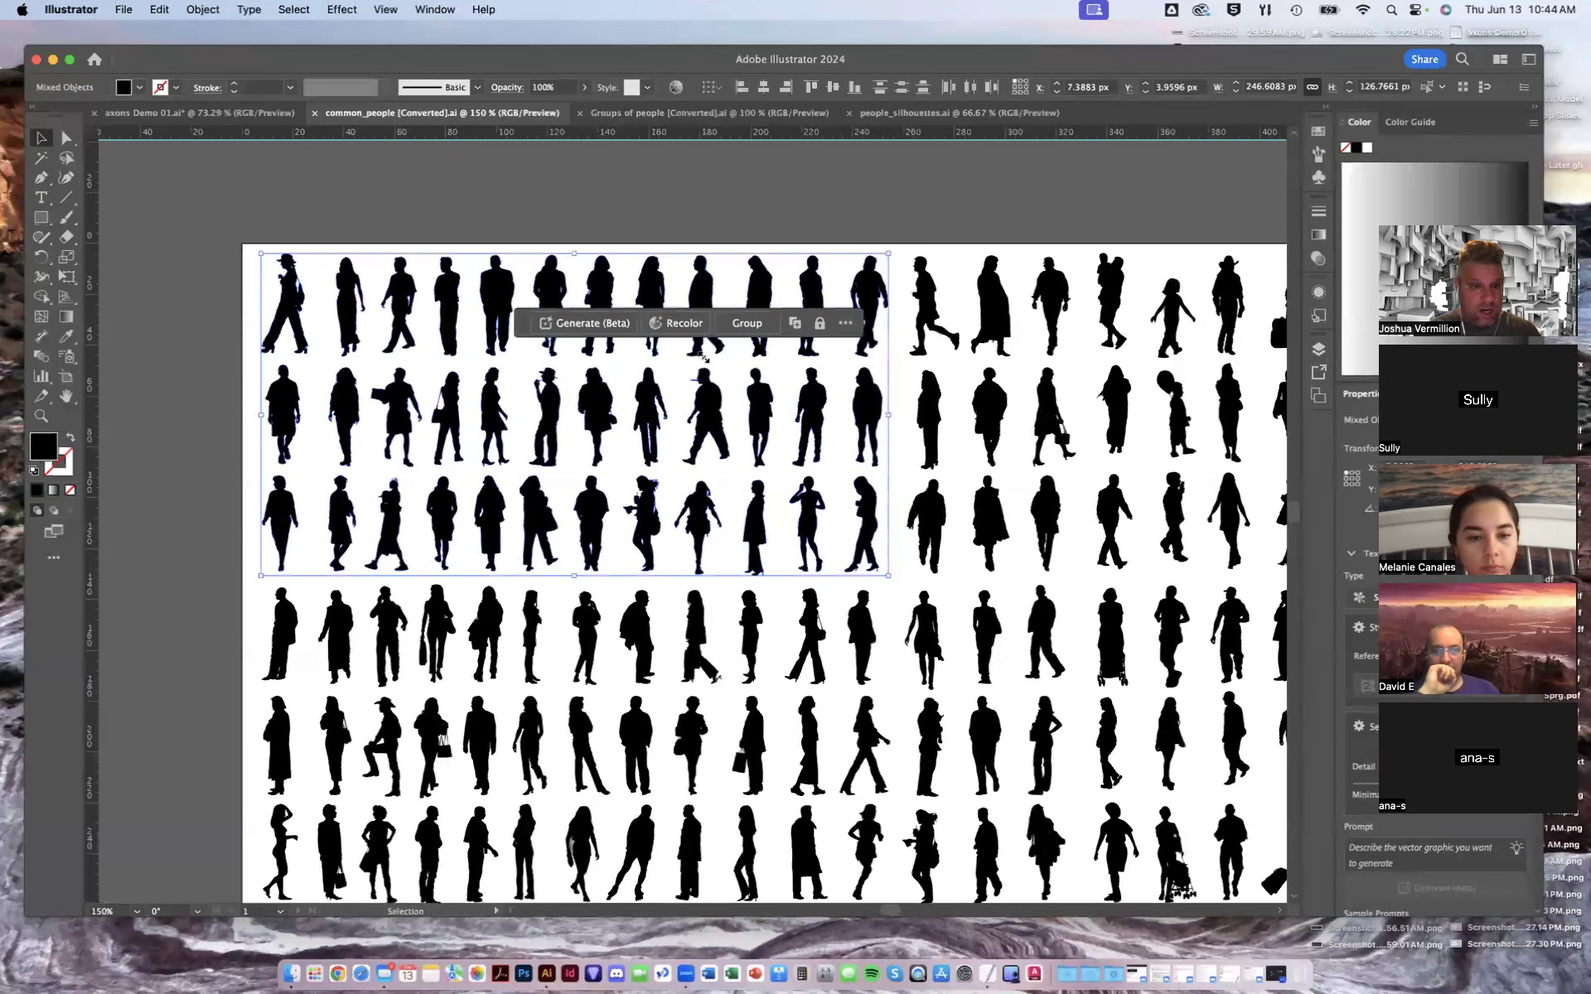
- Paste the people silhouettes into the axons document, scale them down and park them beside the top-left axon
click(199, 113)
key(cmd+v)
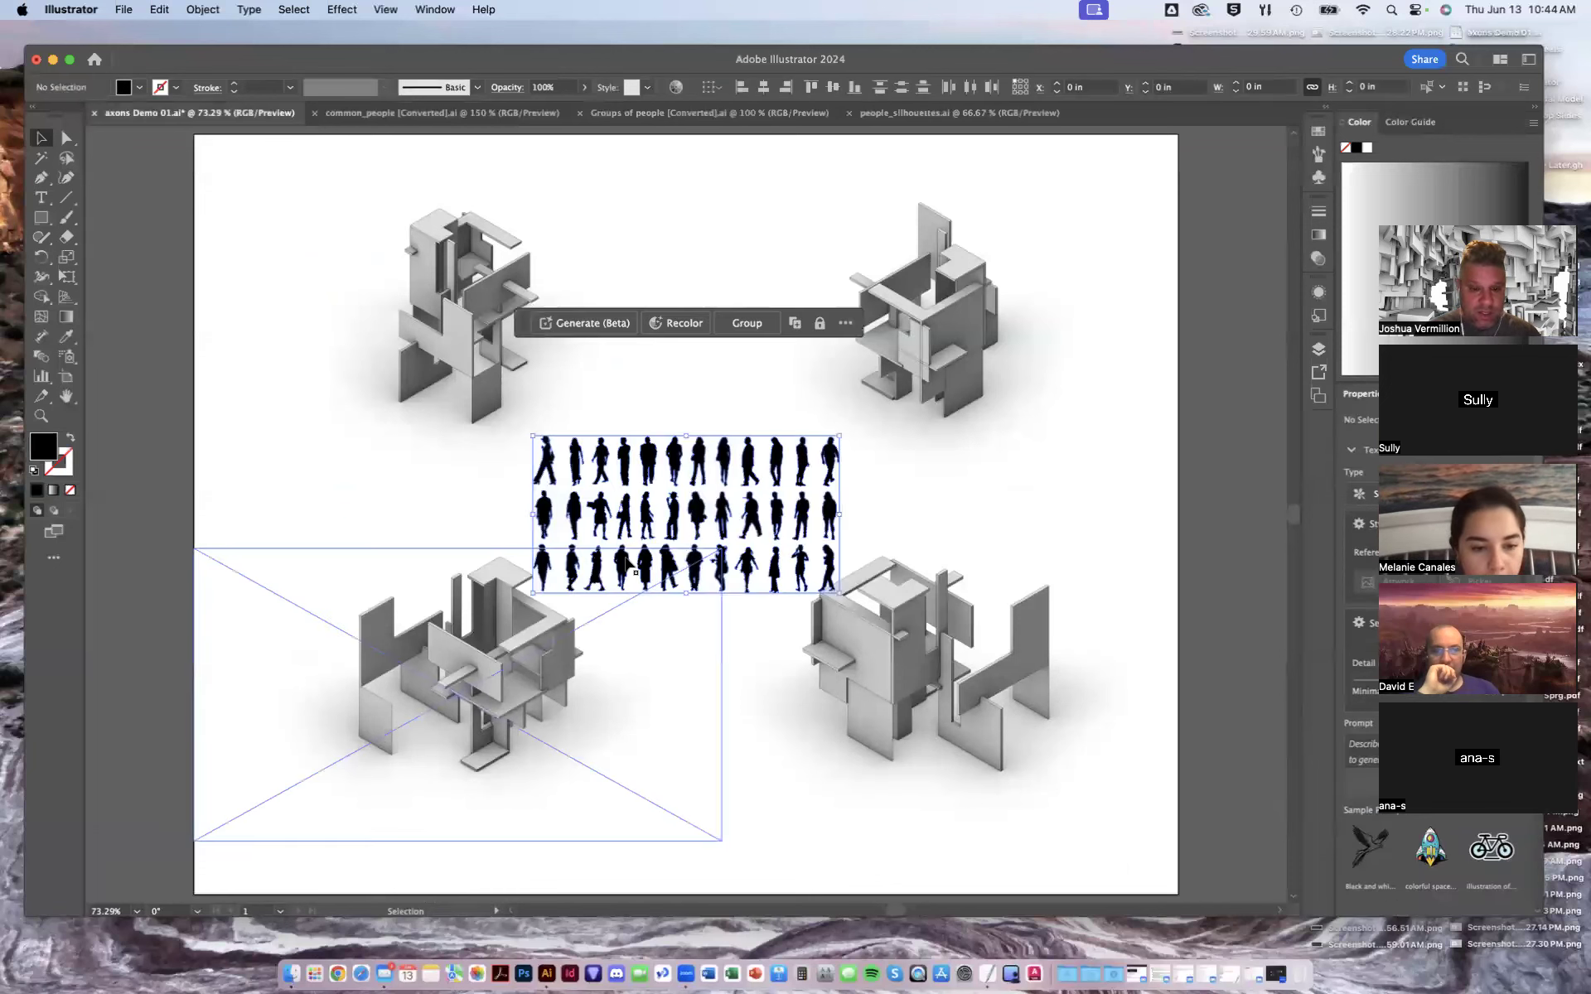
drag(802, 474, 506, 449)
drag(891, 388, 1035, 421)
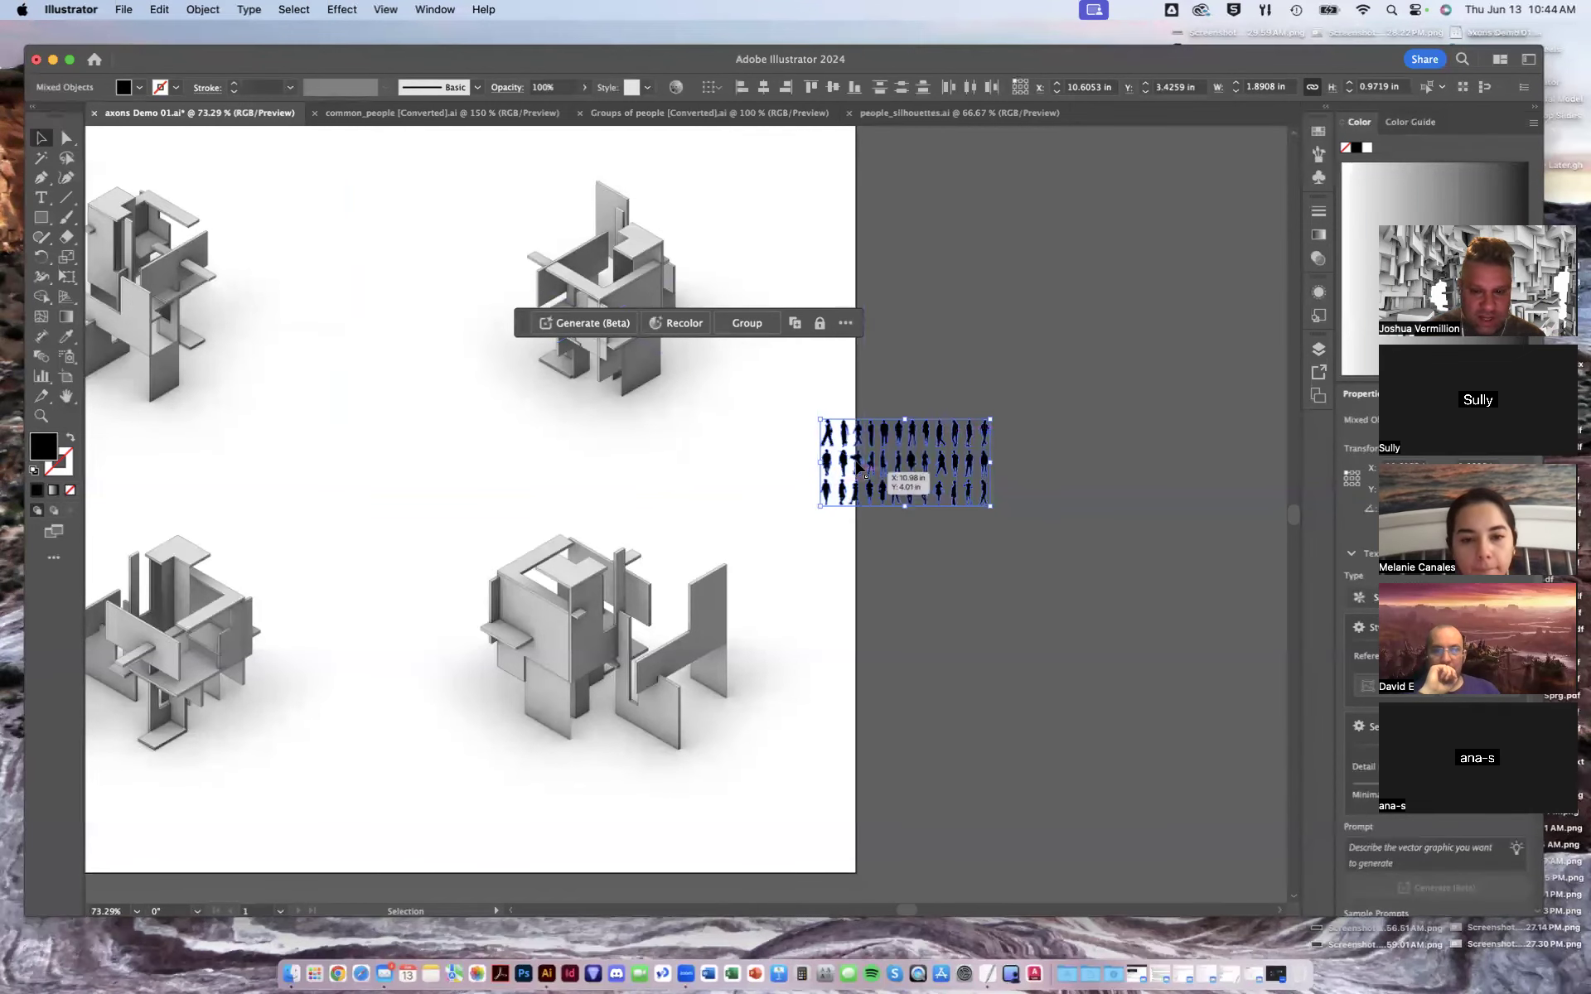
drag(989, 419, 986, 427)
drag(893, 446, 291, 408)
click(758, 421)
- Zoom into the top-left axon and place walking figures inside it, one on the mid-level platform and one at the base
key(space)
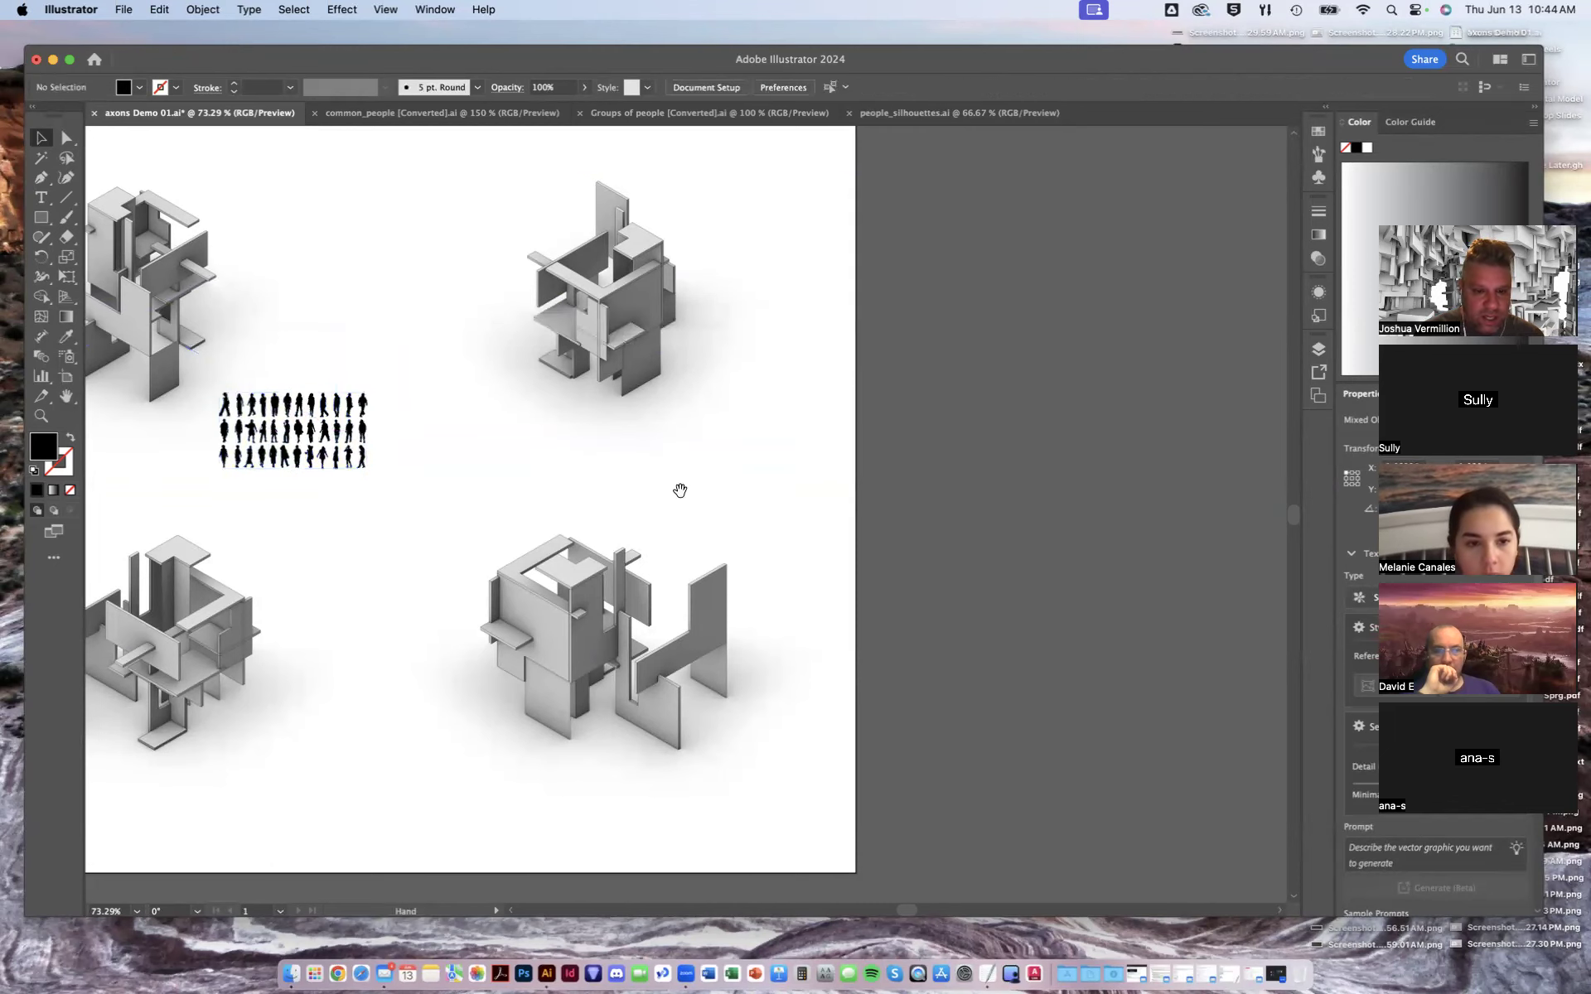
drag(623, 489, 1037, 507)
alt+scroll(852, 428, up, 5)
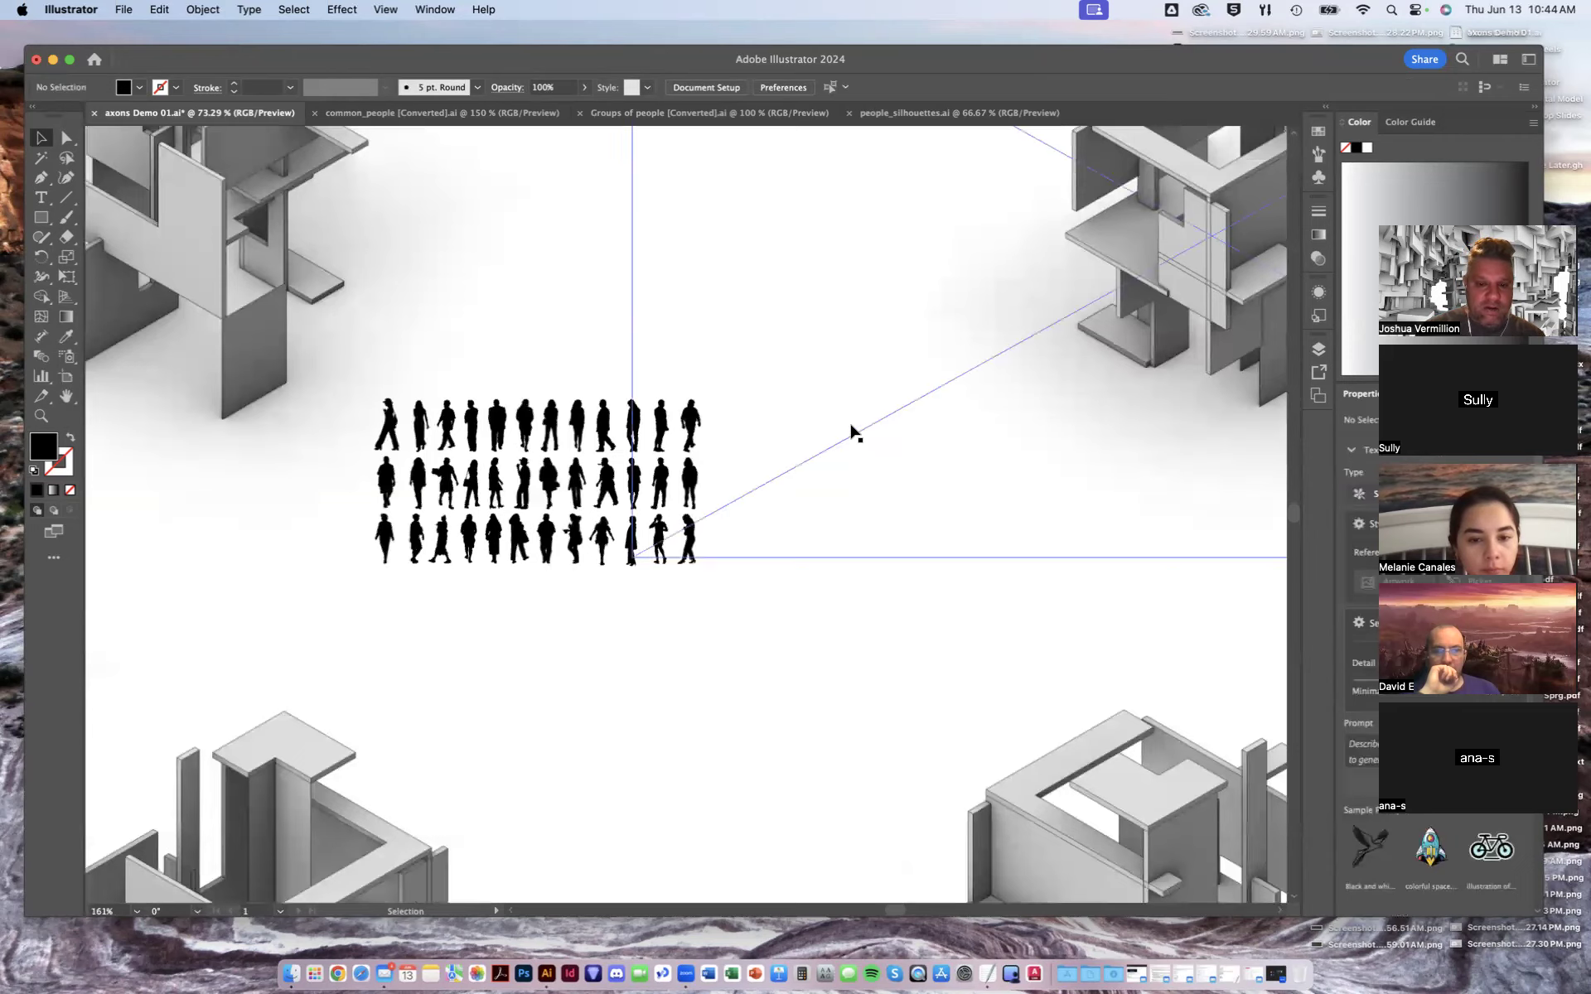
alt+scroll(851, 429, up, 2)
scroll(1147, 647, left, 5)
scroll(1147, 646, up, 3)
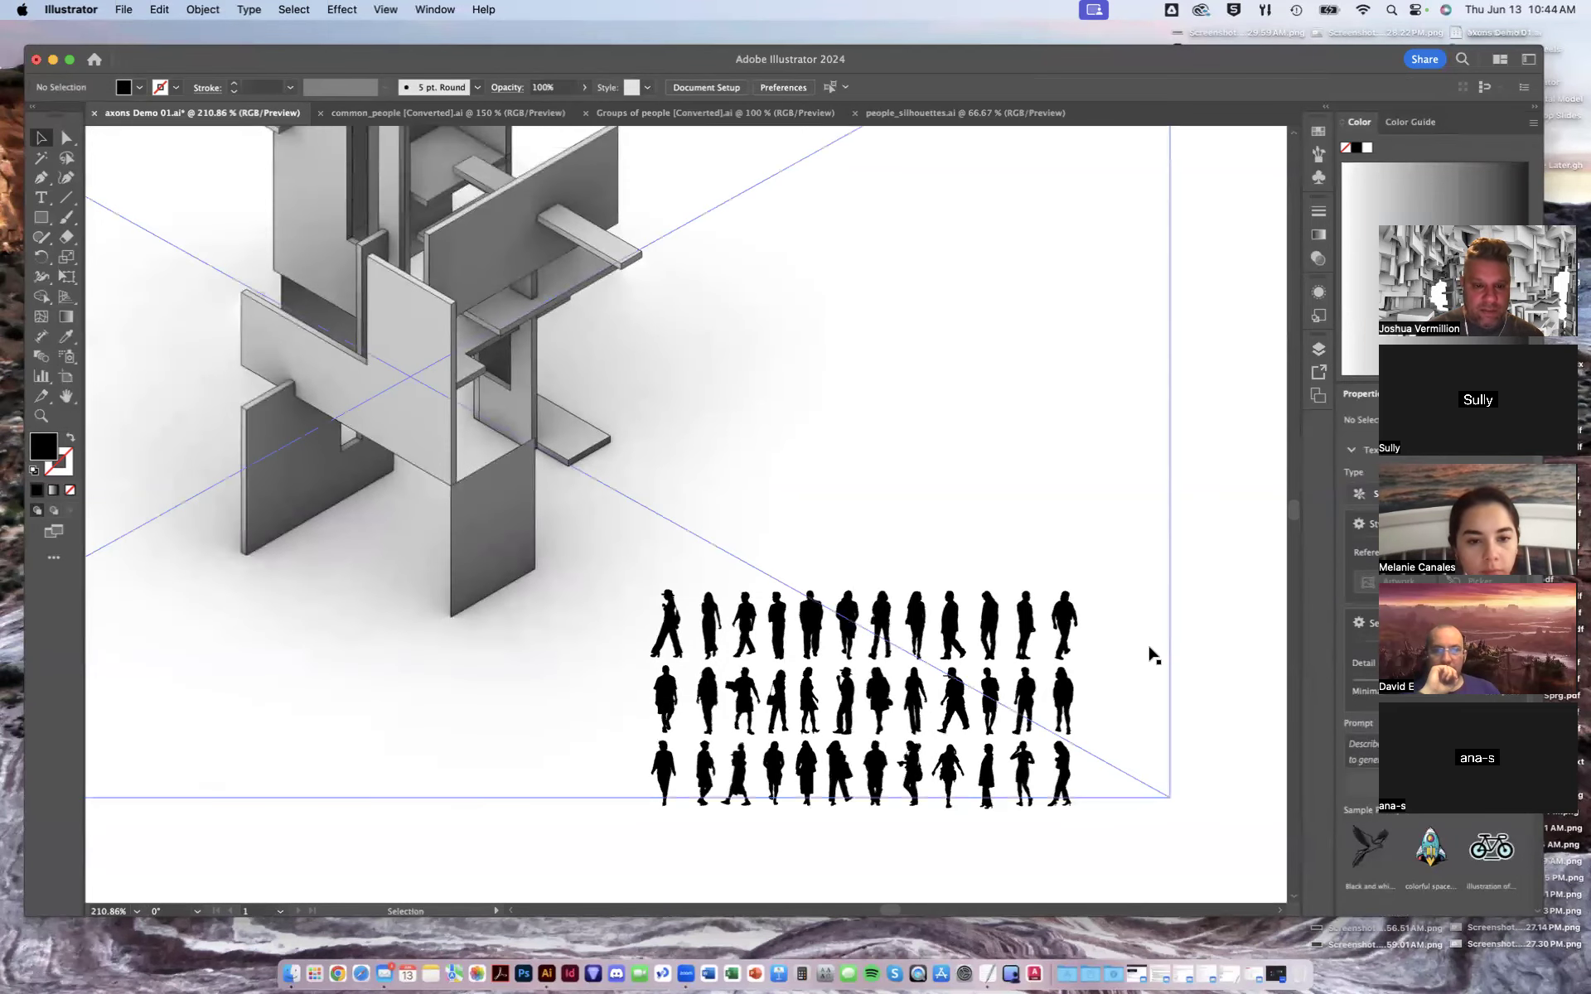
alt+scroll(1152, 655, down, 2)
drag(803, 635, 621, 468)
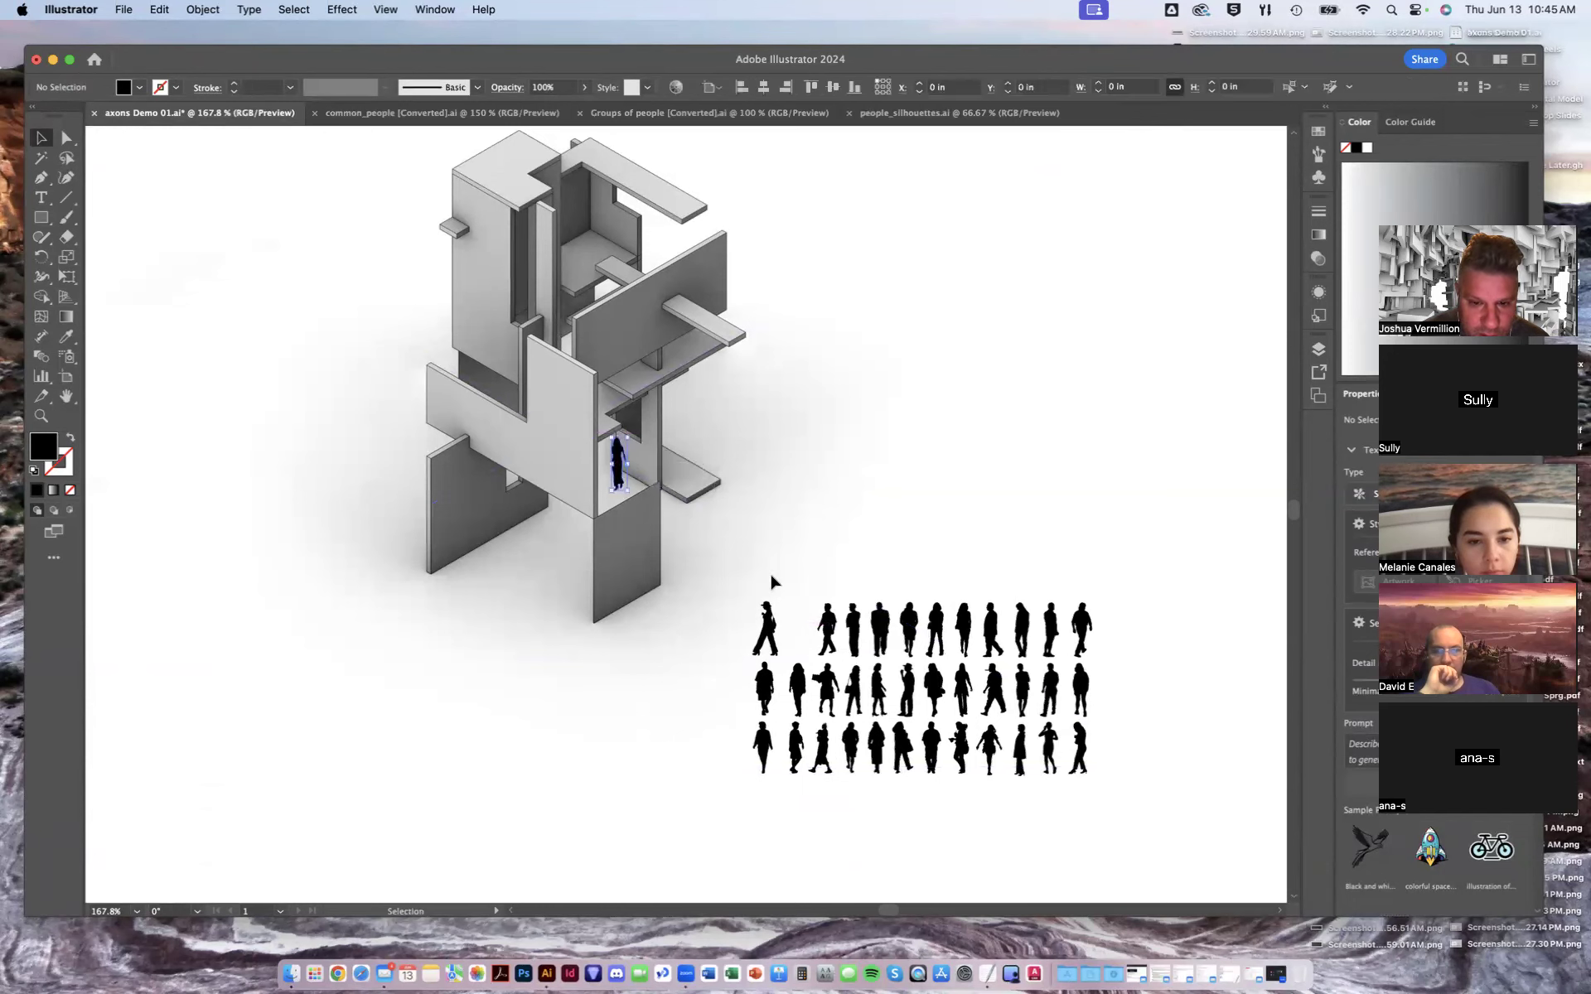
drag(764, 686, 746, 673)
drag(529, 566, 523, 550)
drag(799, 674, 570, 537)
- Place more walking figures at the base, on the terrace and on the upper floor of the top-left axon
click(763, 627)
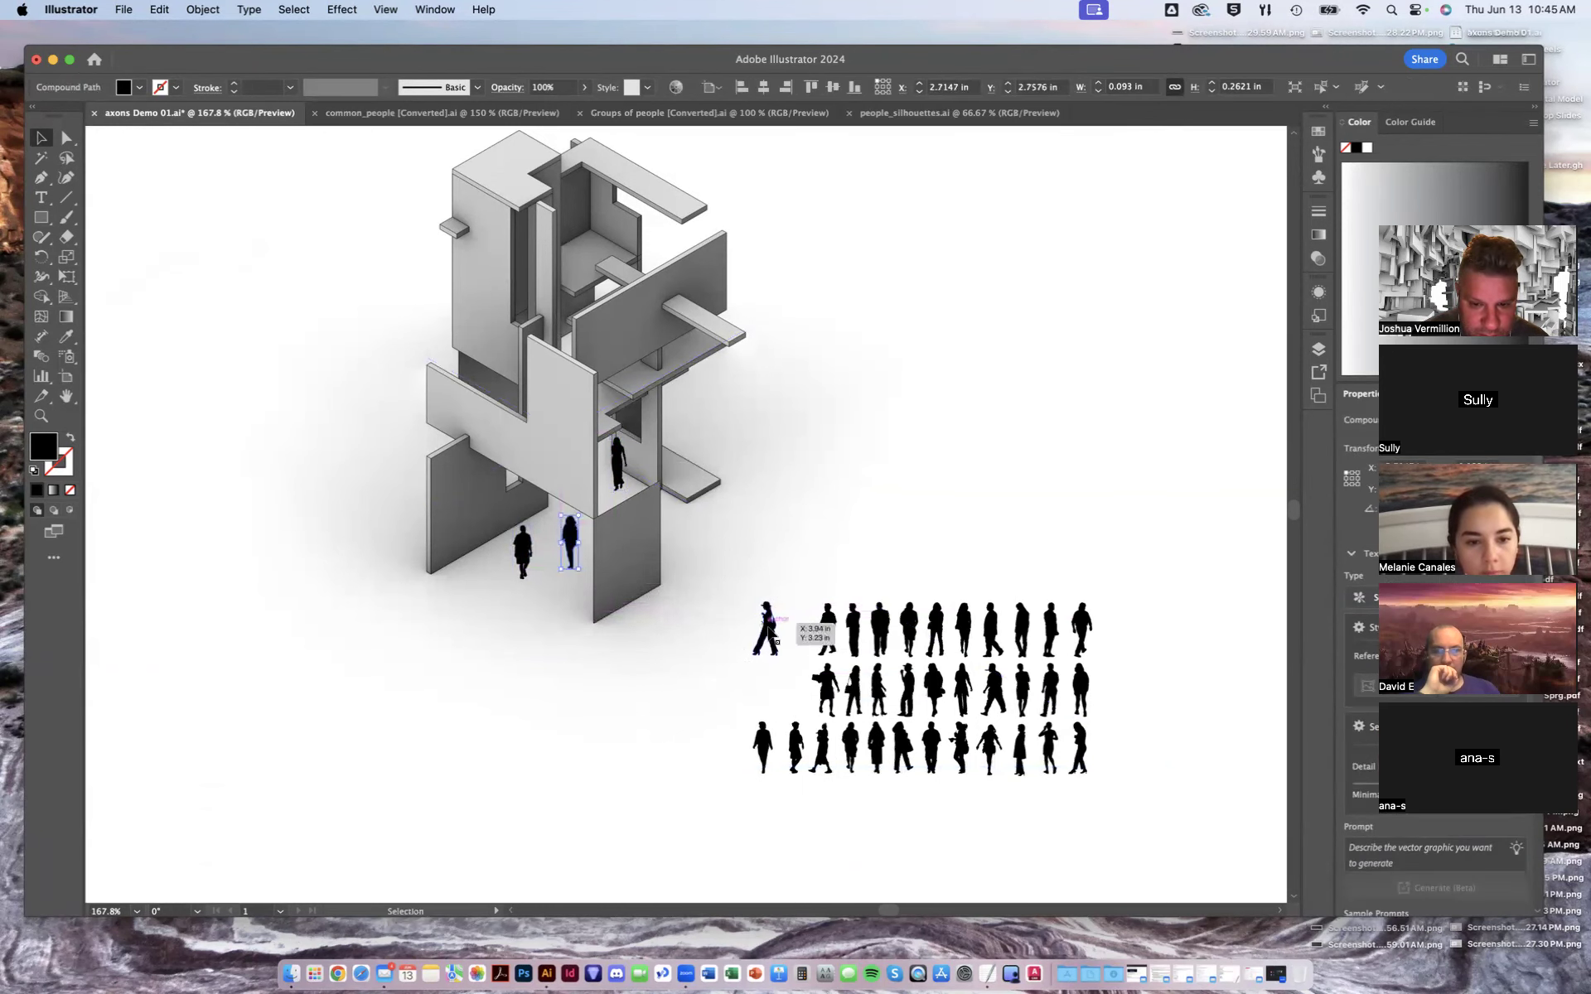
drag(763, 627, 543, 596)
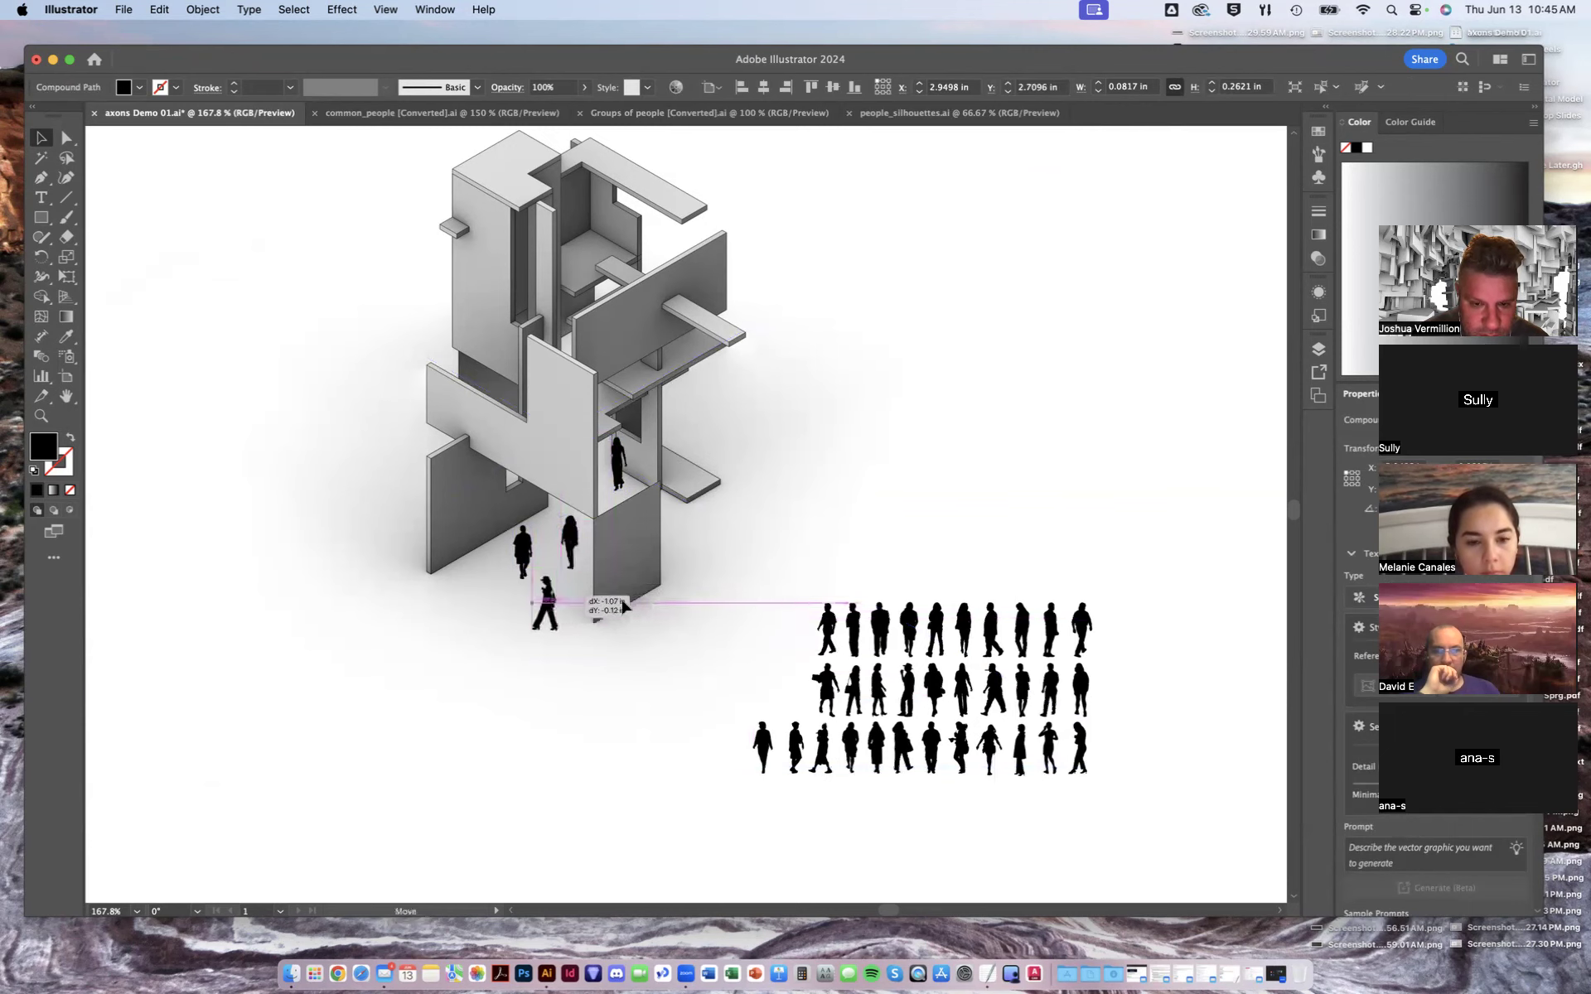
drag(721, 514, 719, 501)
drag(853, 689, 680, 452)
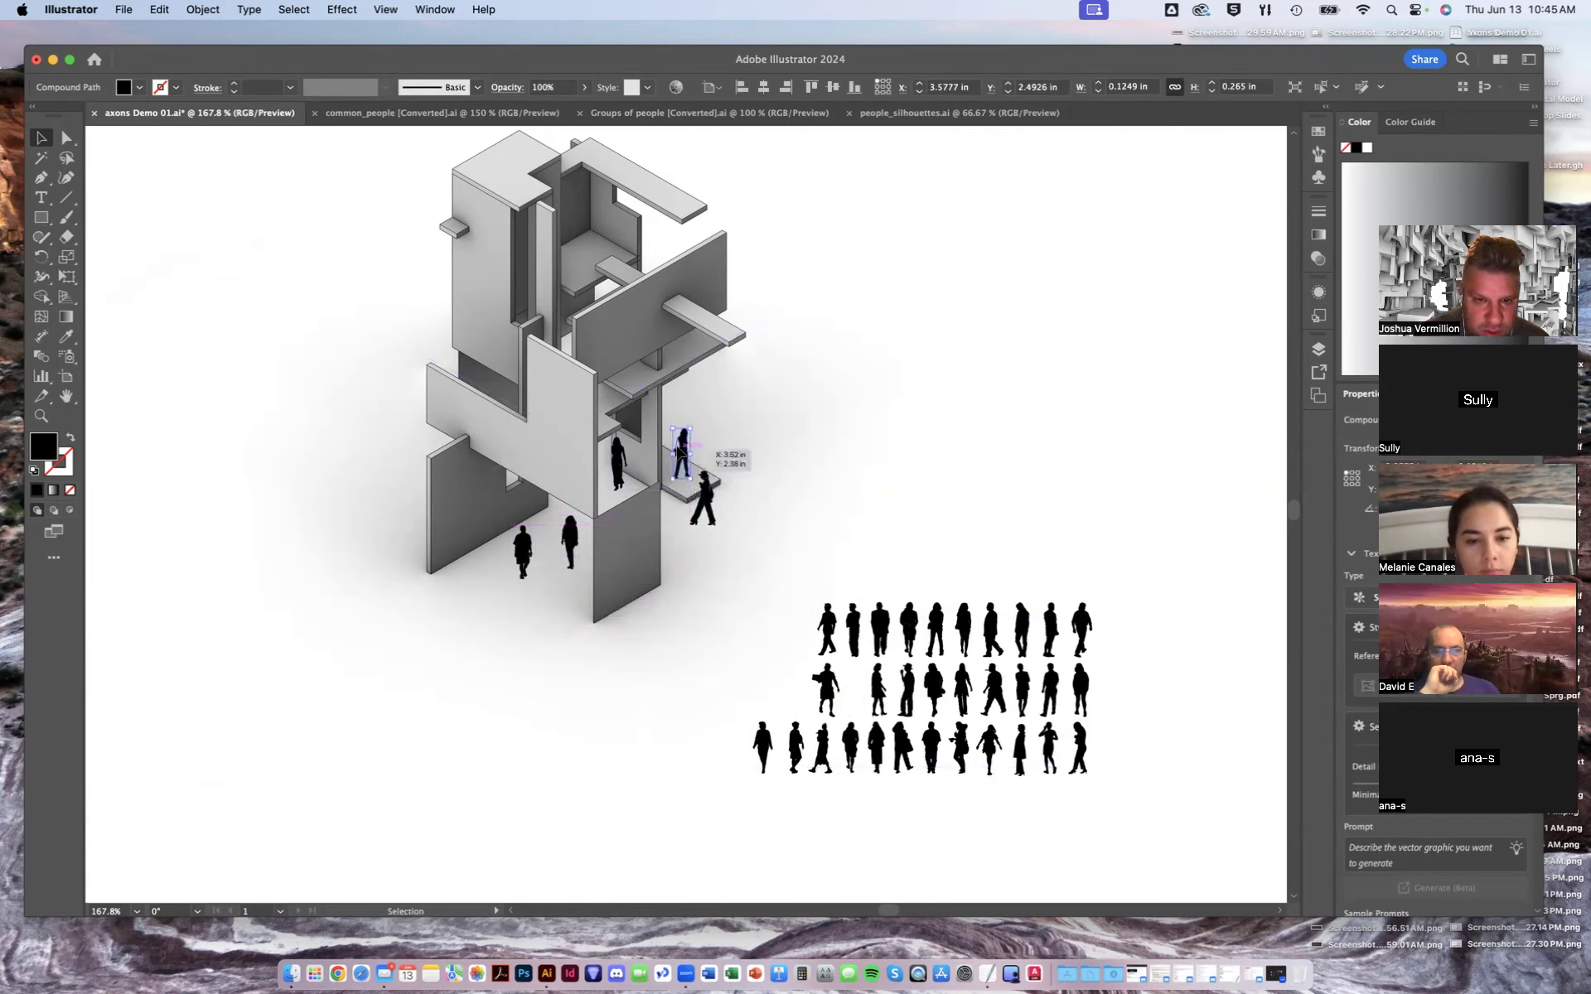
drag(880, 688, 582, 235)
click(1193, 420)
scroll(1097, 450, right, 1)
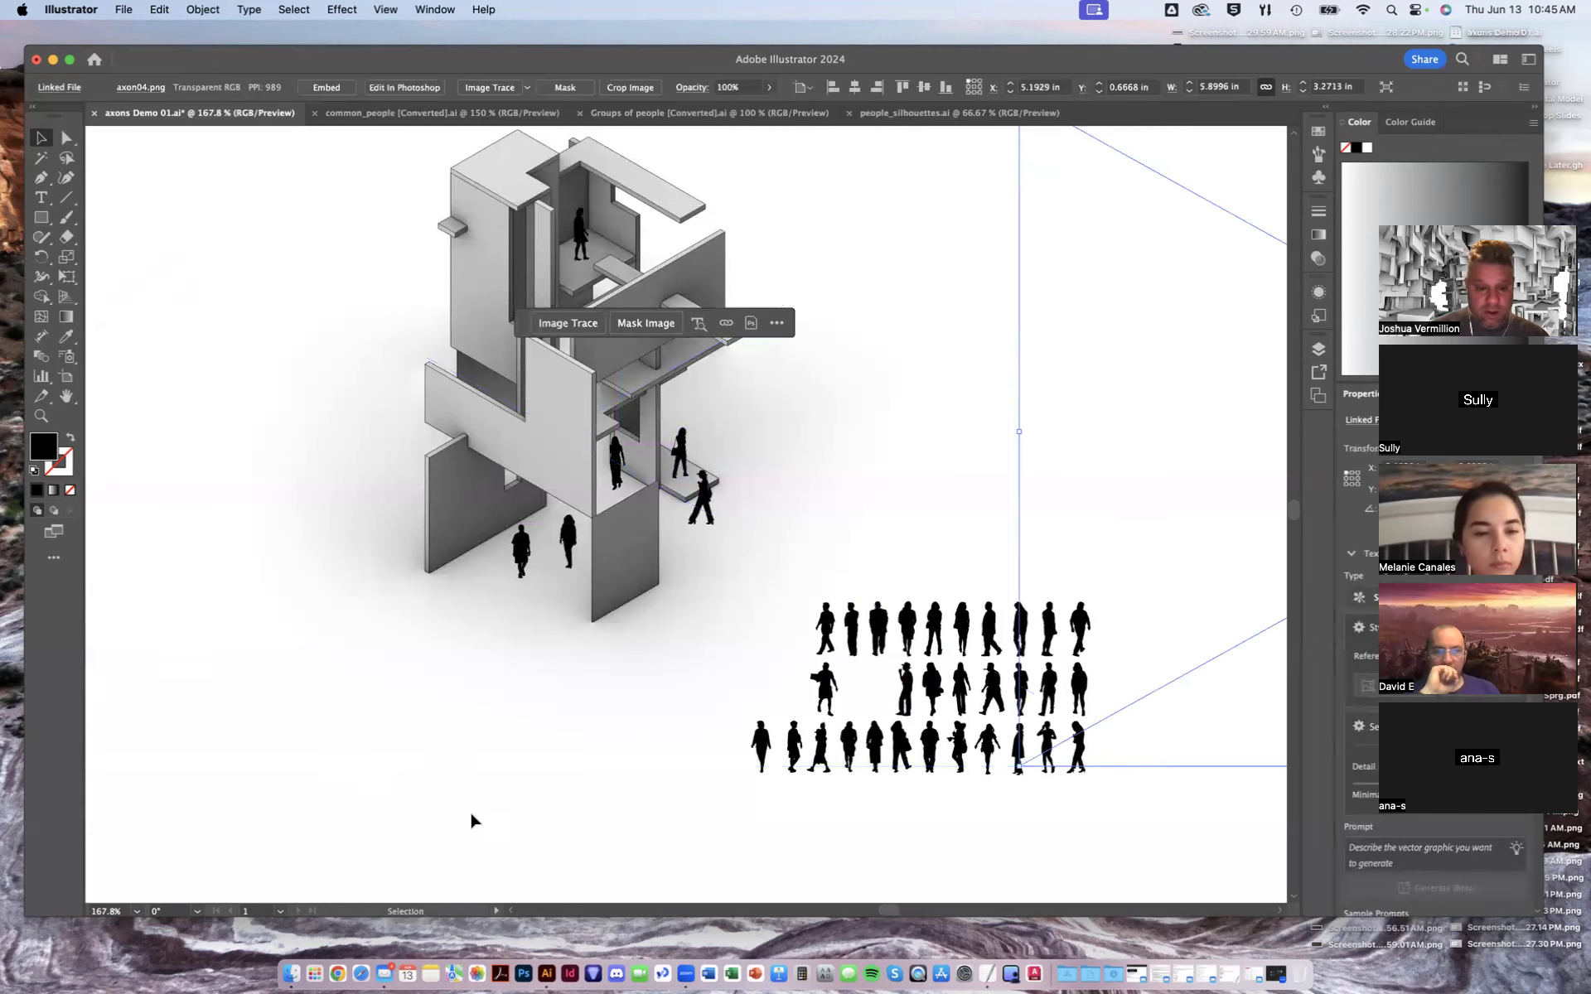
click(585, 802)
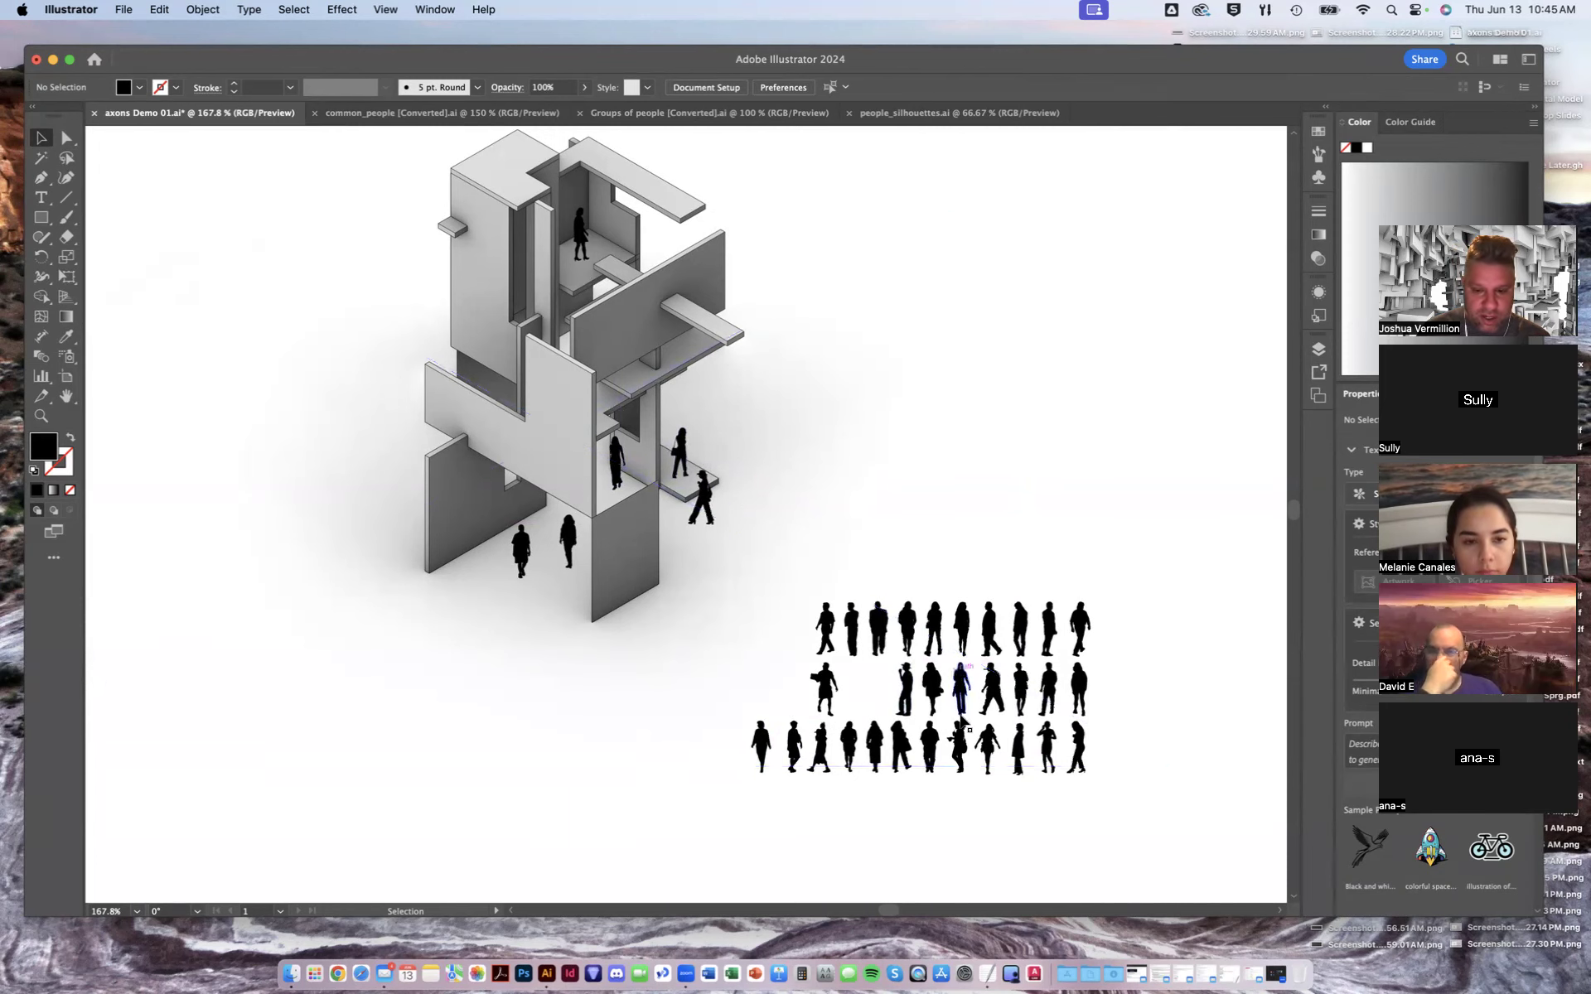
drag(965, 626, 553, 532)
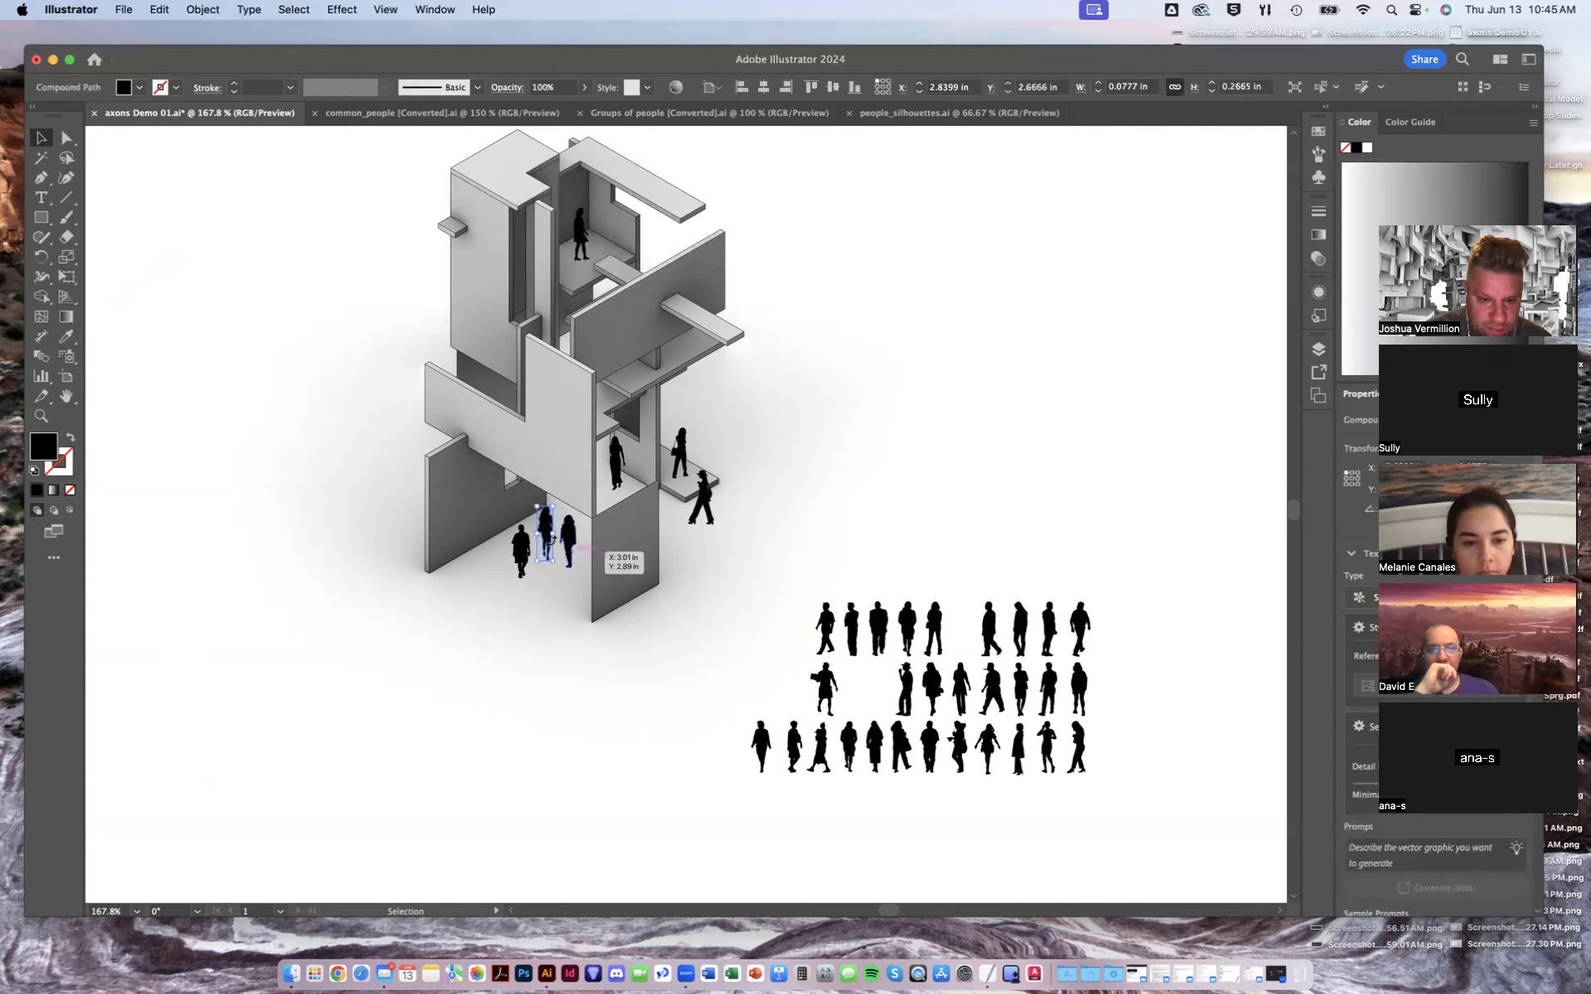
click(466, 819)
- Move over to the top-right axon and place figures at its ground-floor entrance and on its upper platform
alt+scroll(673, 714, down, 3)
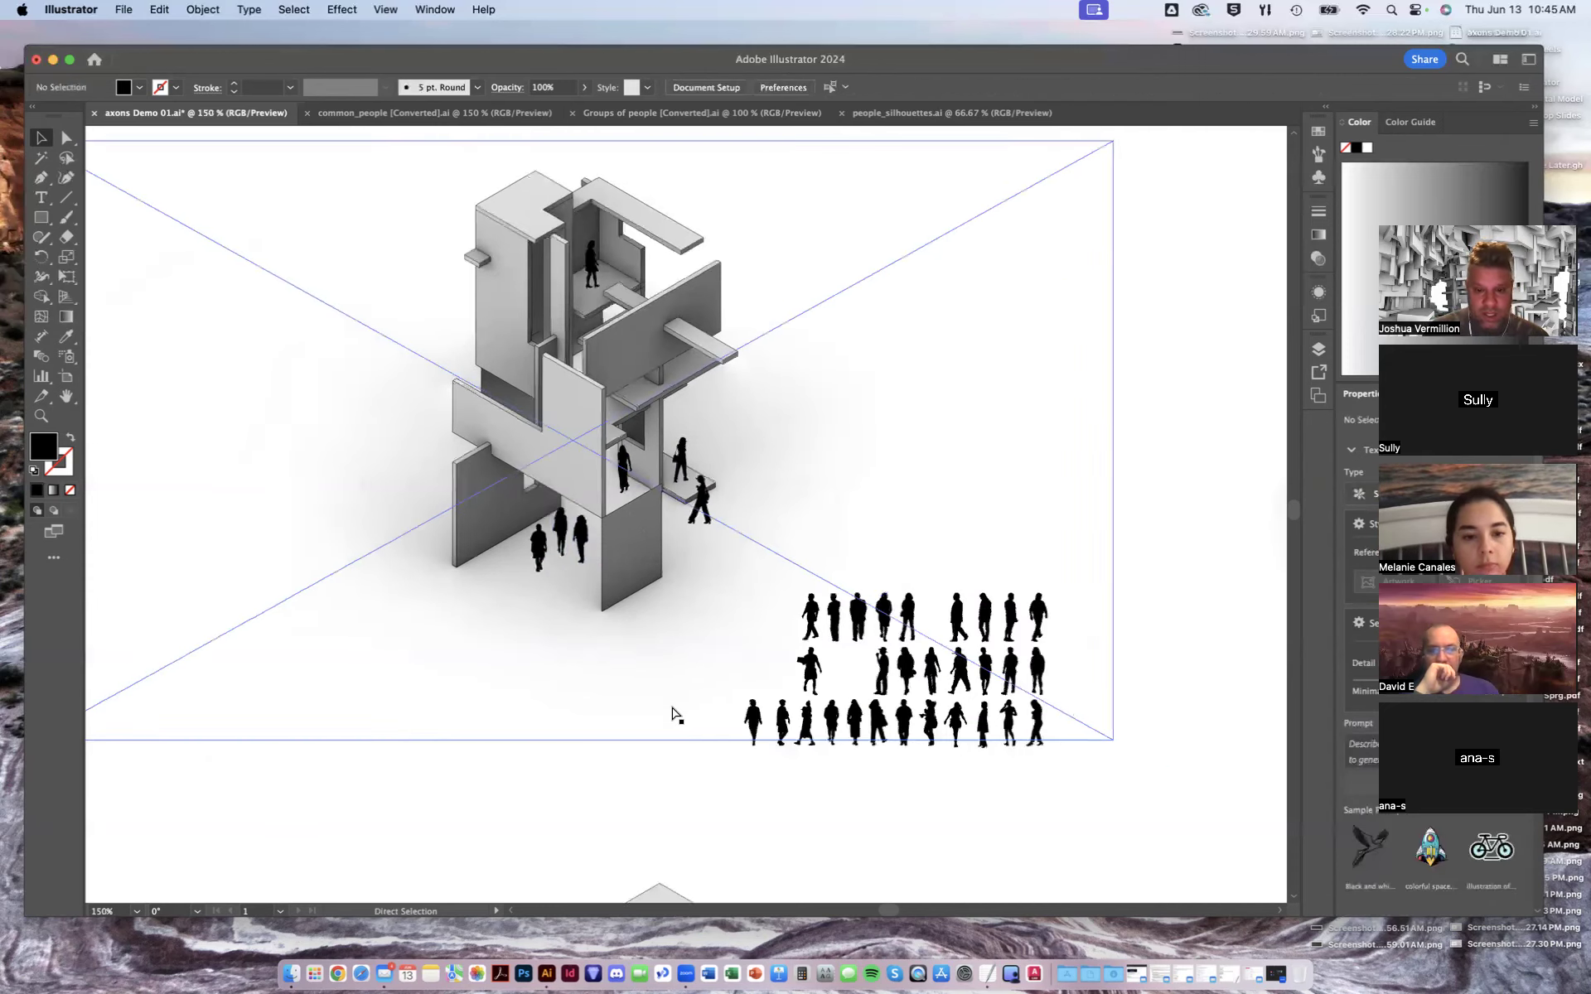
drag(761, 637, 571, 542)
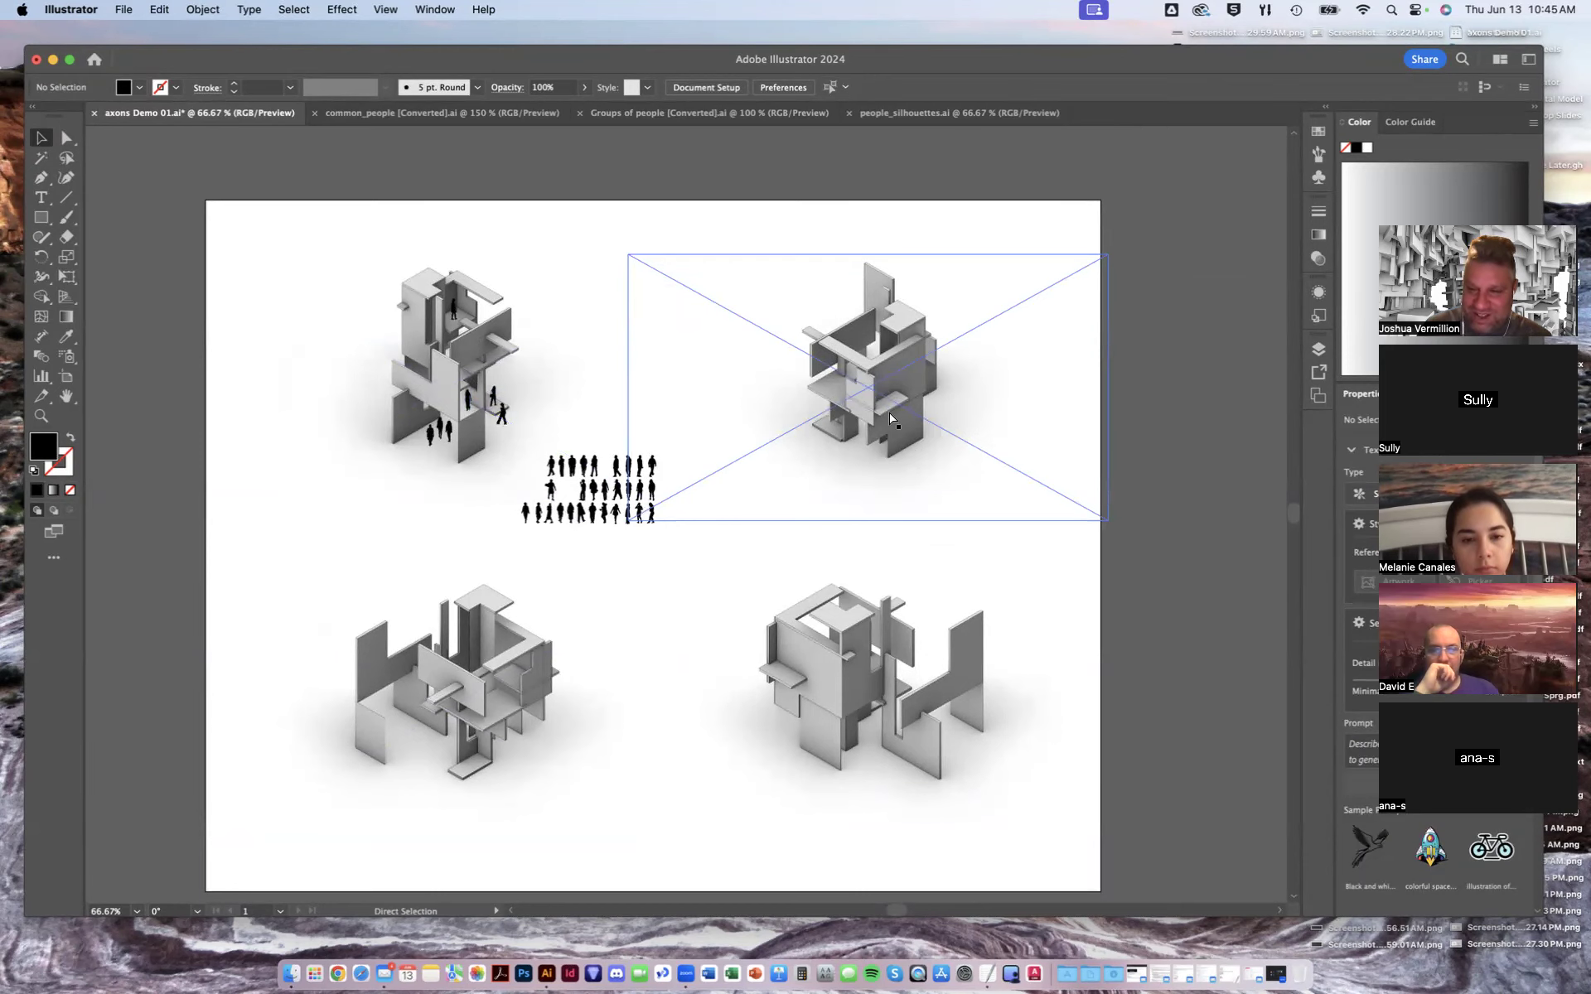
alt+scroll(888, 412, up, 1)
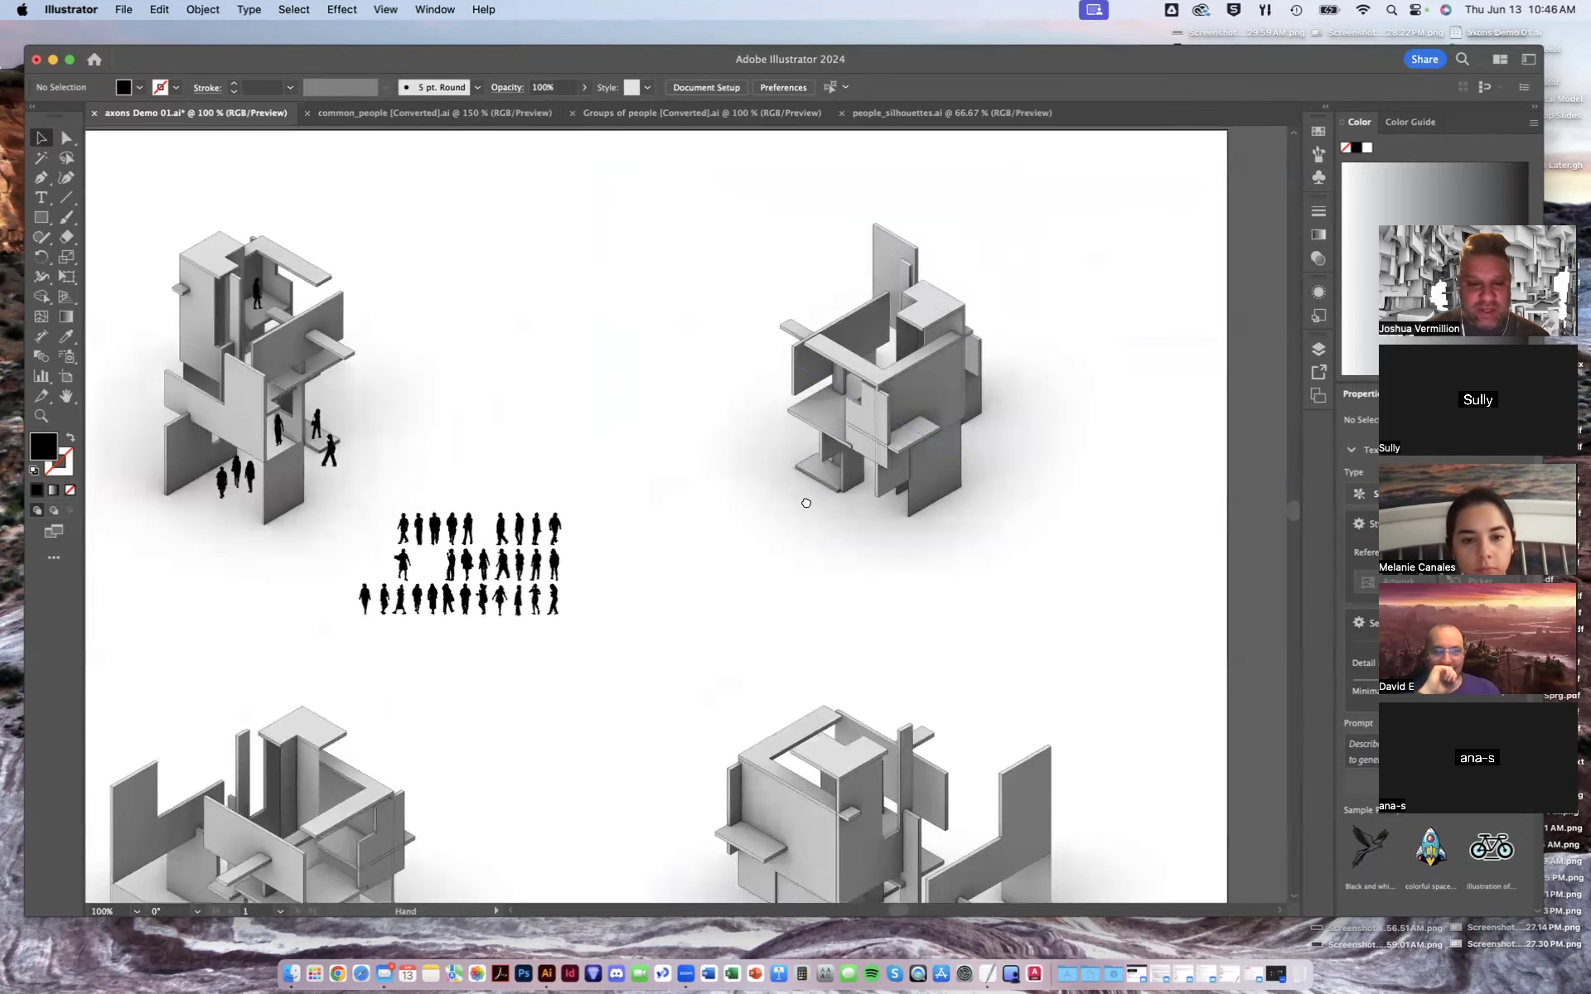
alt+scroll(735, 508, up, 1)
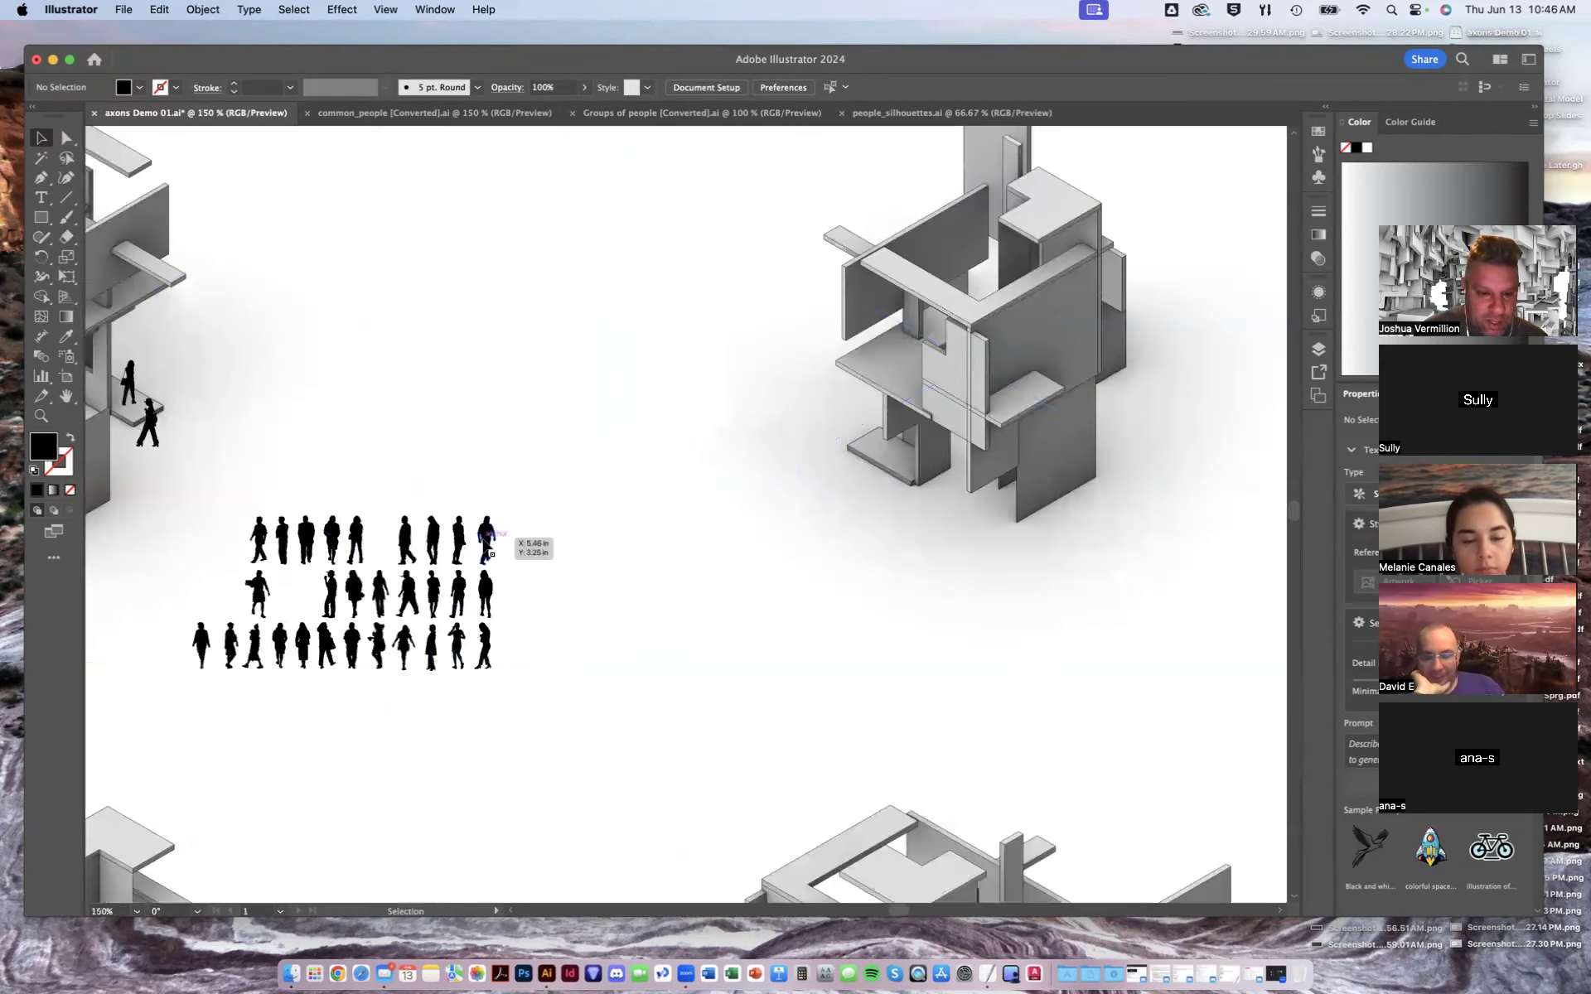
drag(491, 547, 898, 476)
drag(460, 537, 872, 423)
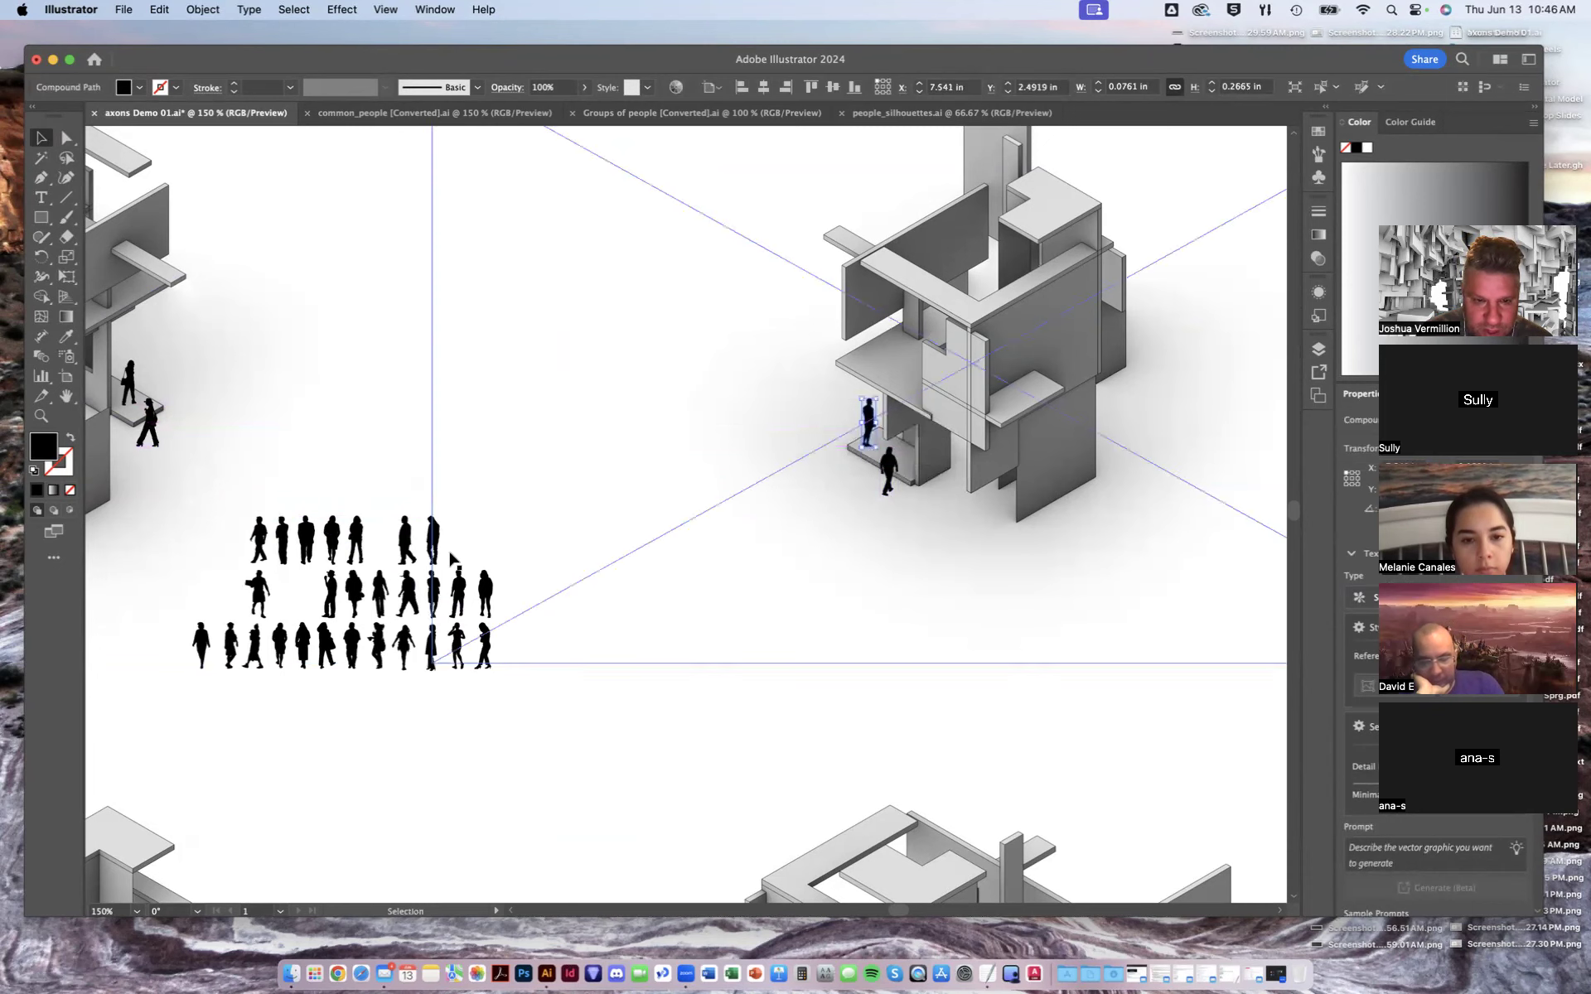
click(524, 737)
drag(461, 642, 902, 336)
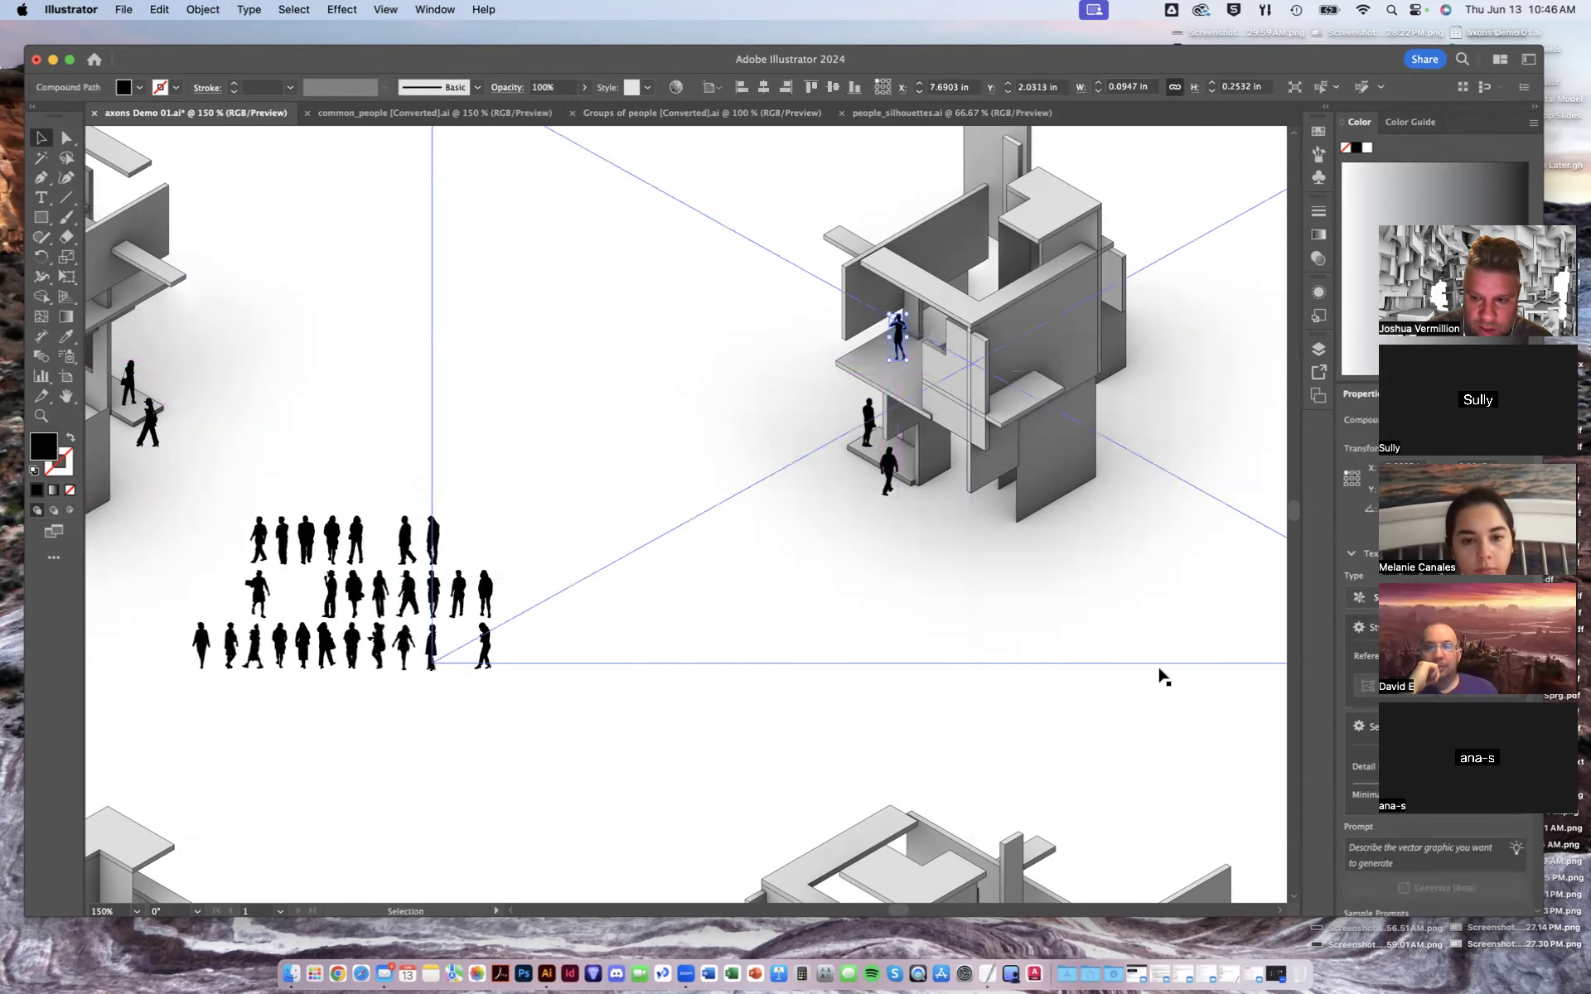
- Add more figures on the upper platforms and beside the base of the top-right axon
click(808, 701)
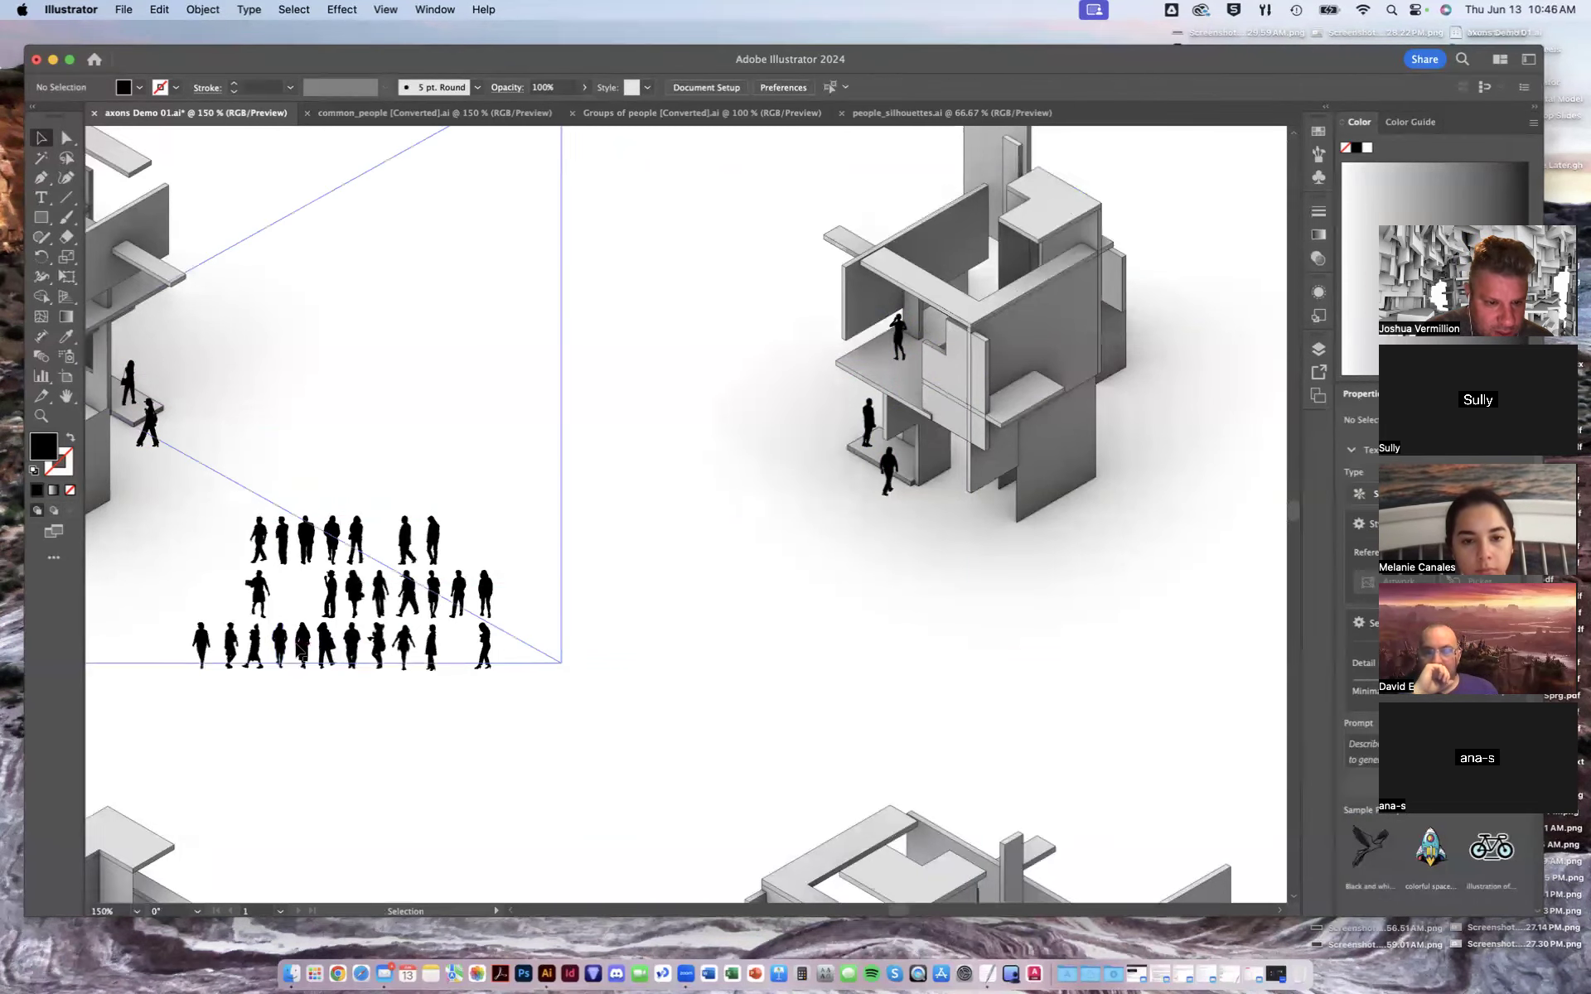
drag(329, 650, 888, 362)
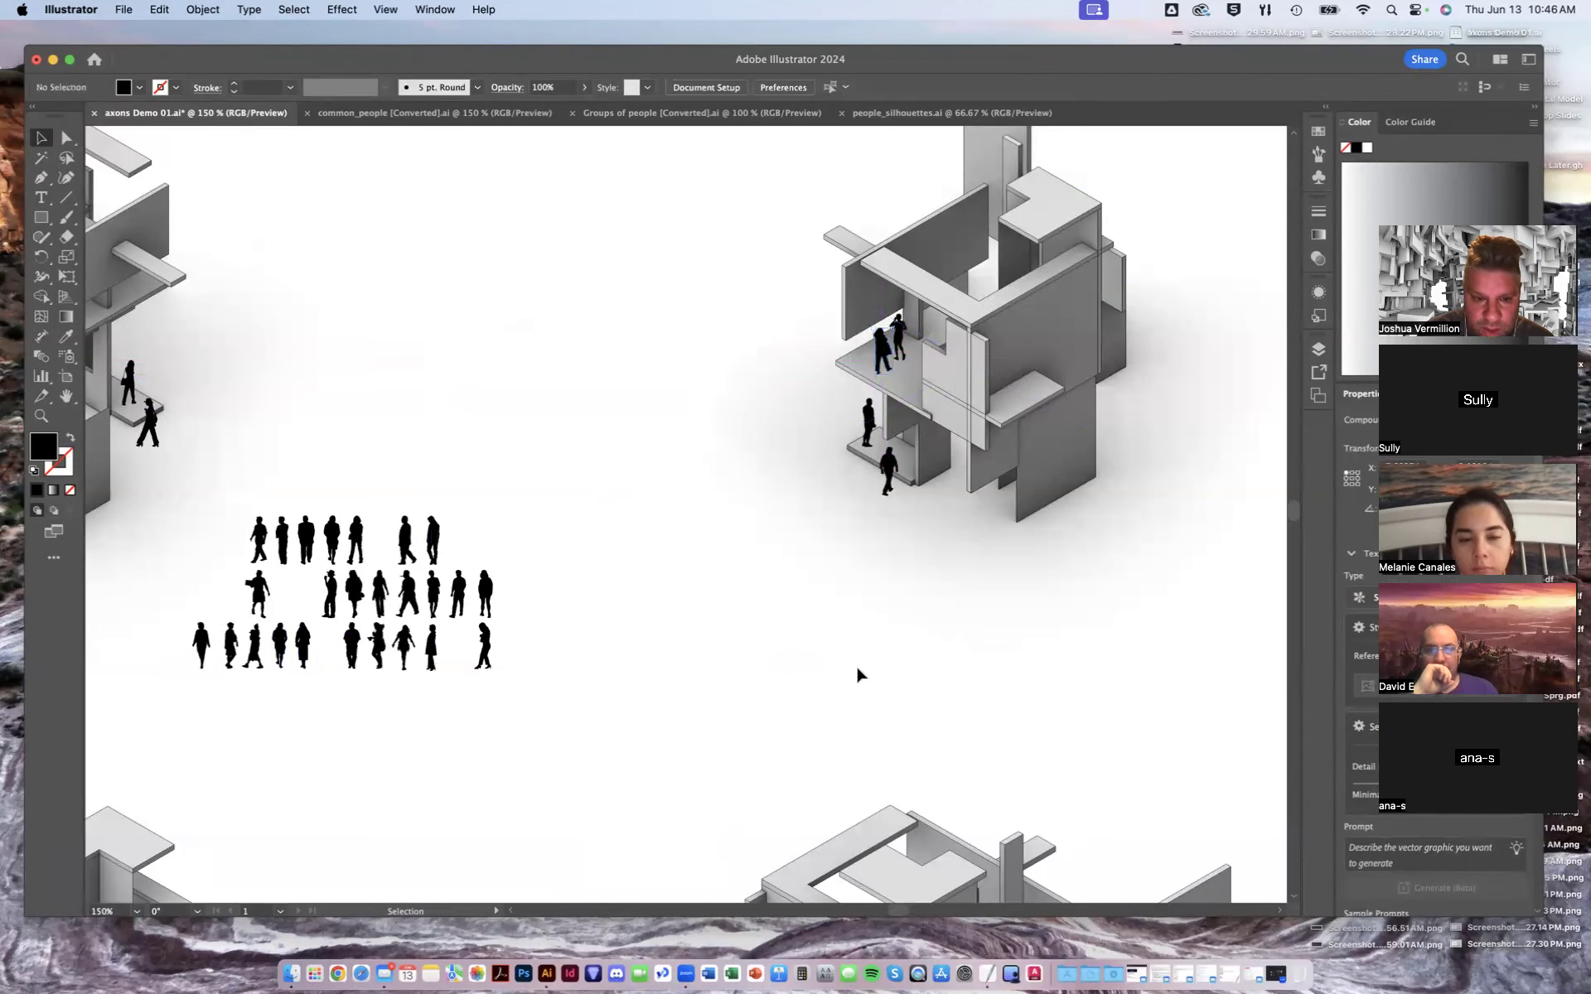
drag(394, 644, 959, 471)
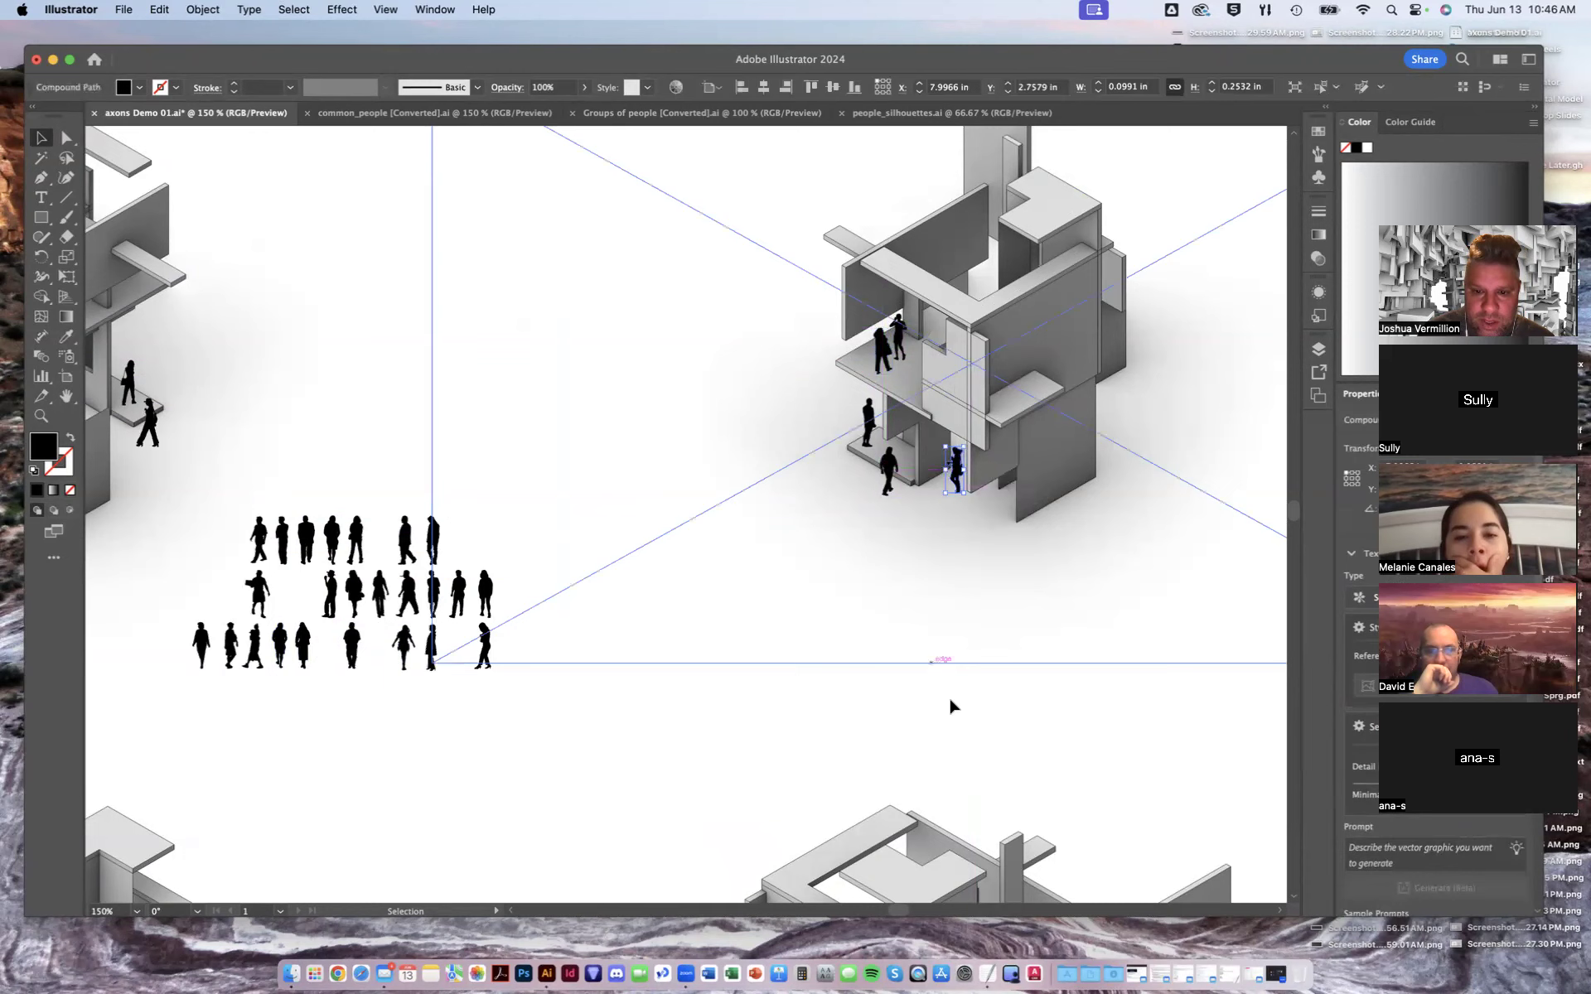
click(980, 717)
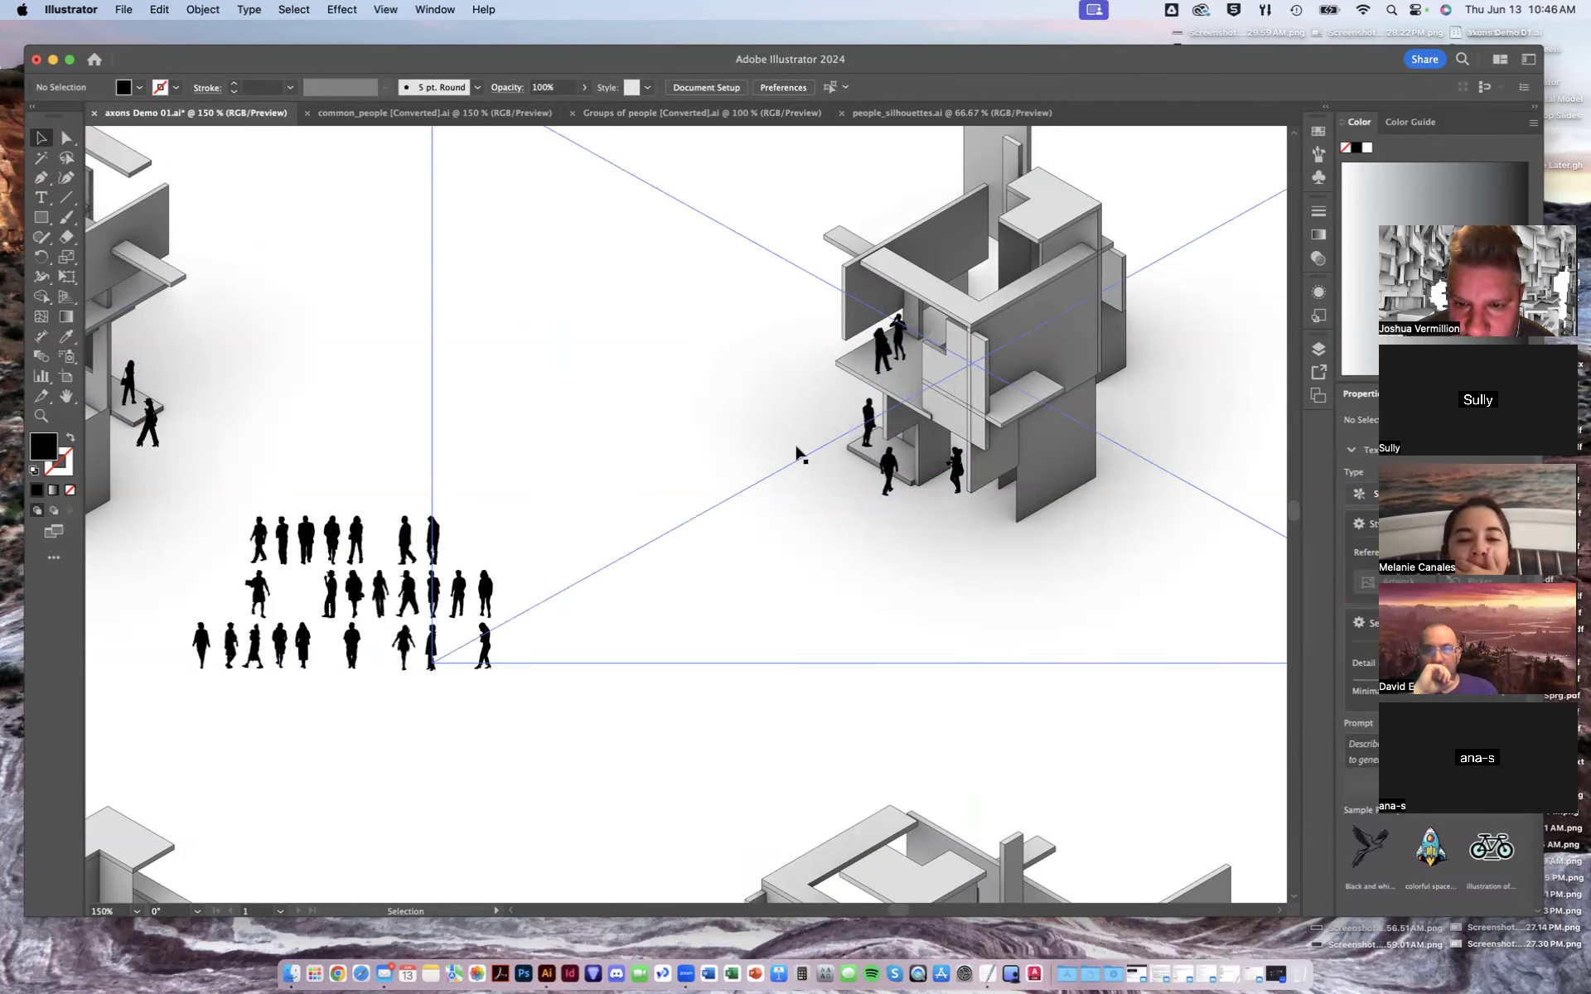
drag(346, 595, 1025, 369)
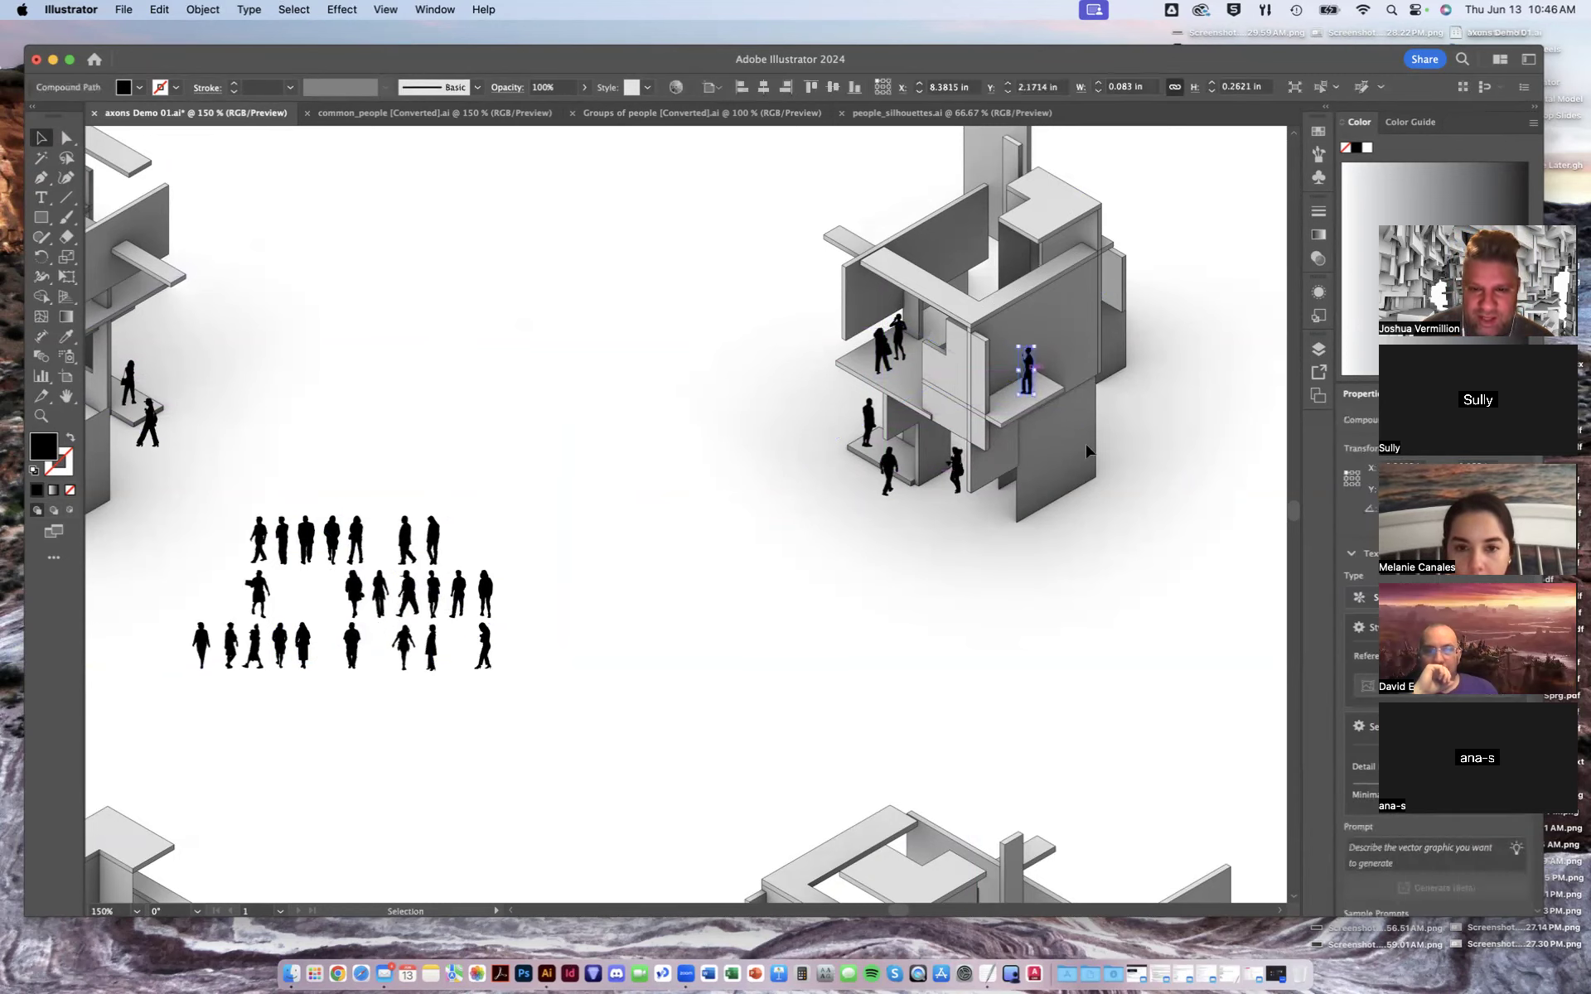
- Replace the figure on the top-right axon's upper platform with another walking figure from the spare group
key(Delete)
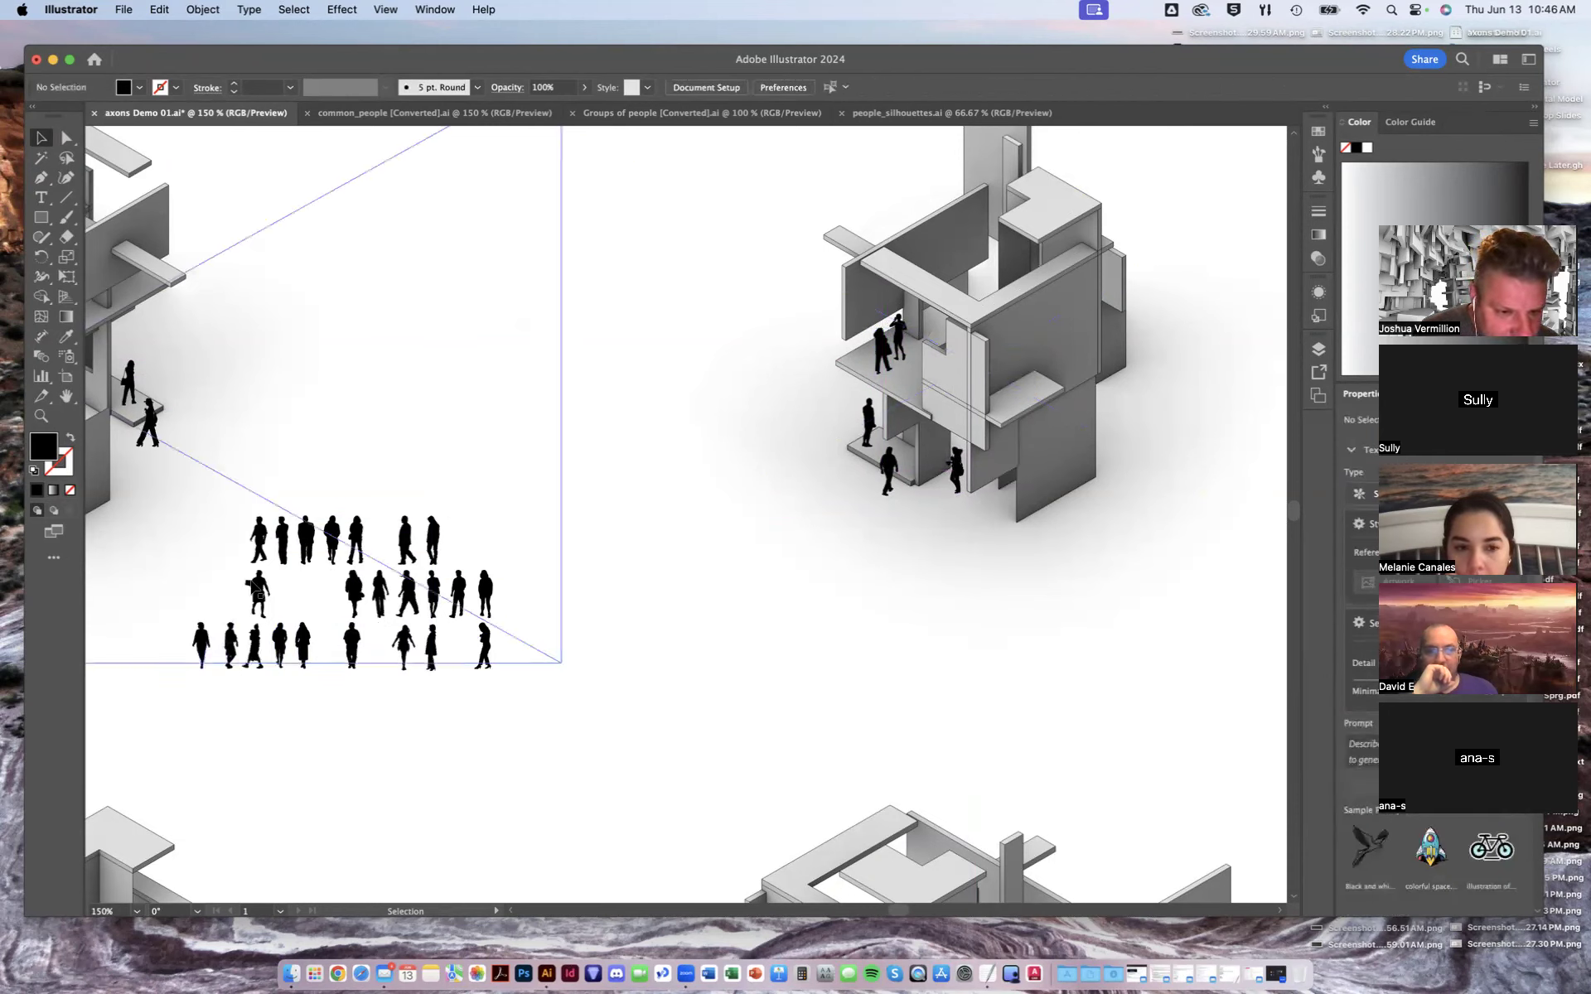
drag(301, 554, 1016, 370)
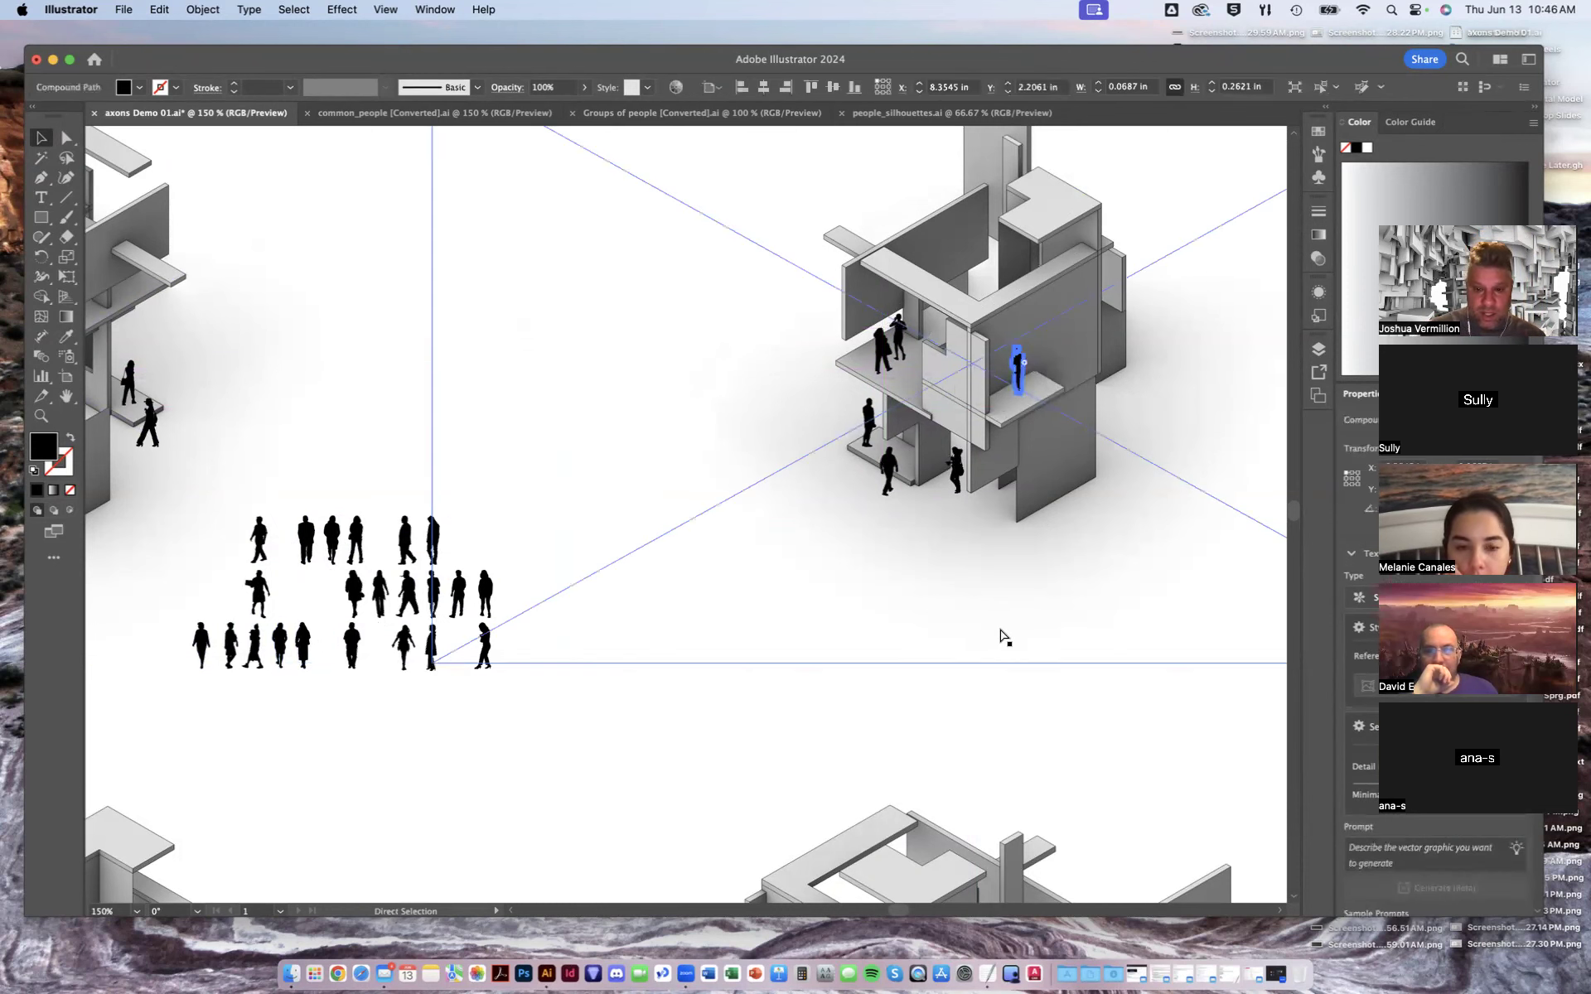
key(super+minus)
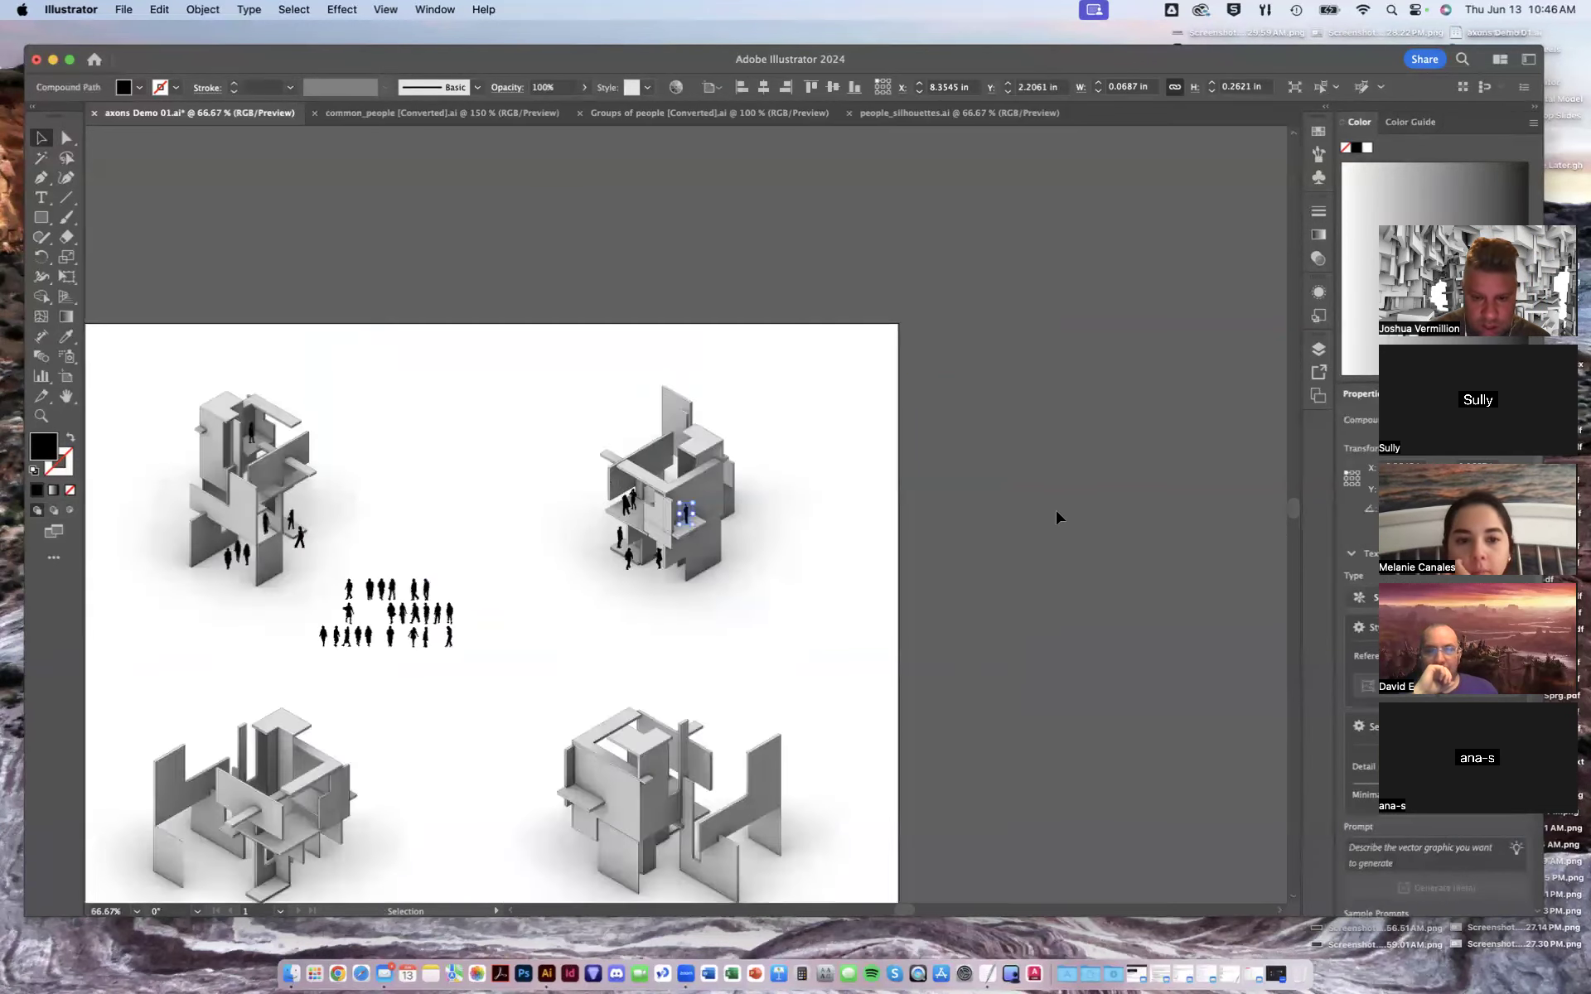
click(1057, 517)
- Select all the figures placed in the top-right axon and set their opacity to 50%
drag(611, 618, 675, 628)
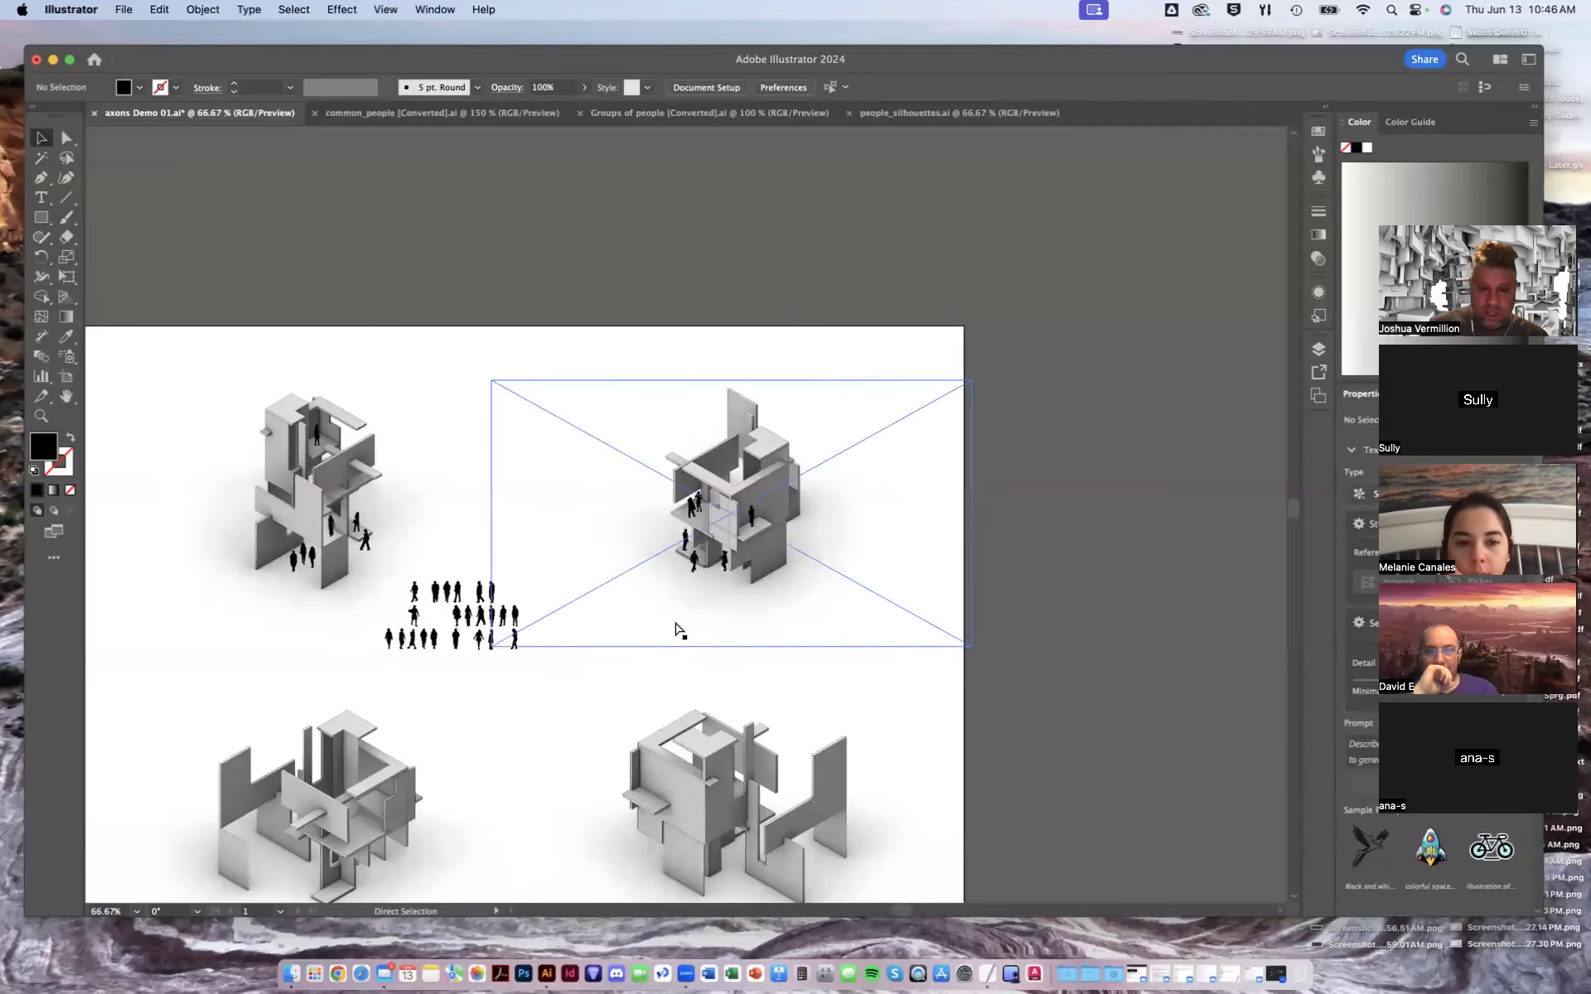
key(super+equal)
key(super+equal)
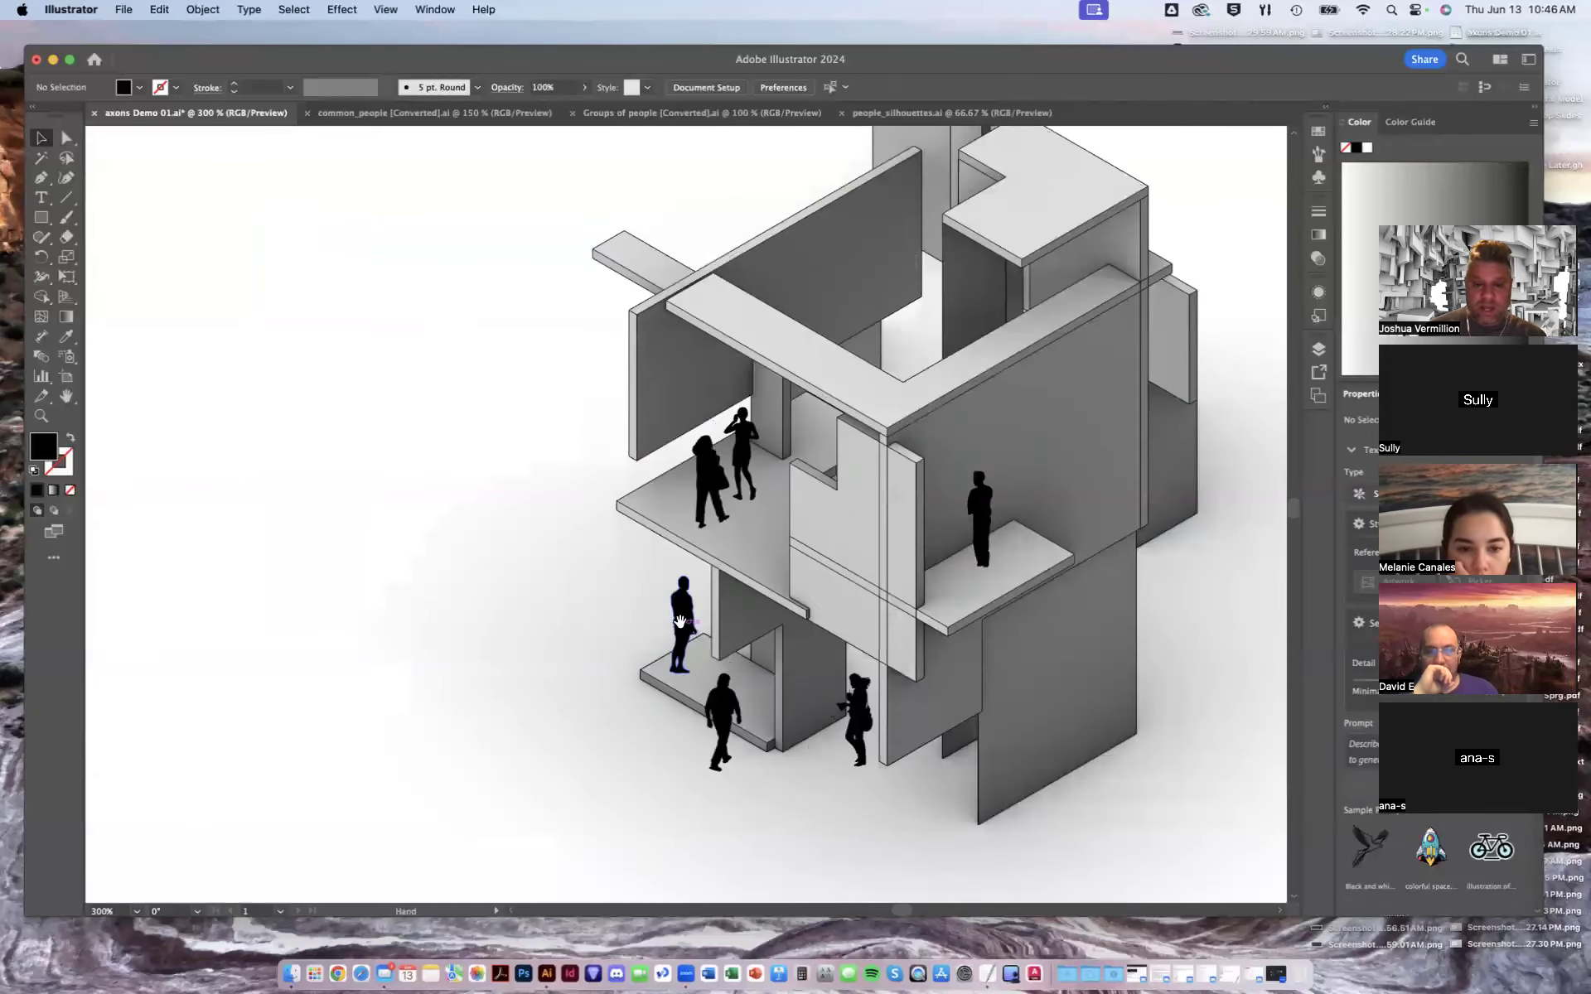
key(super+equal)
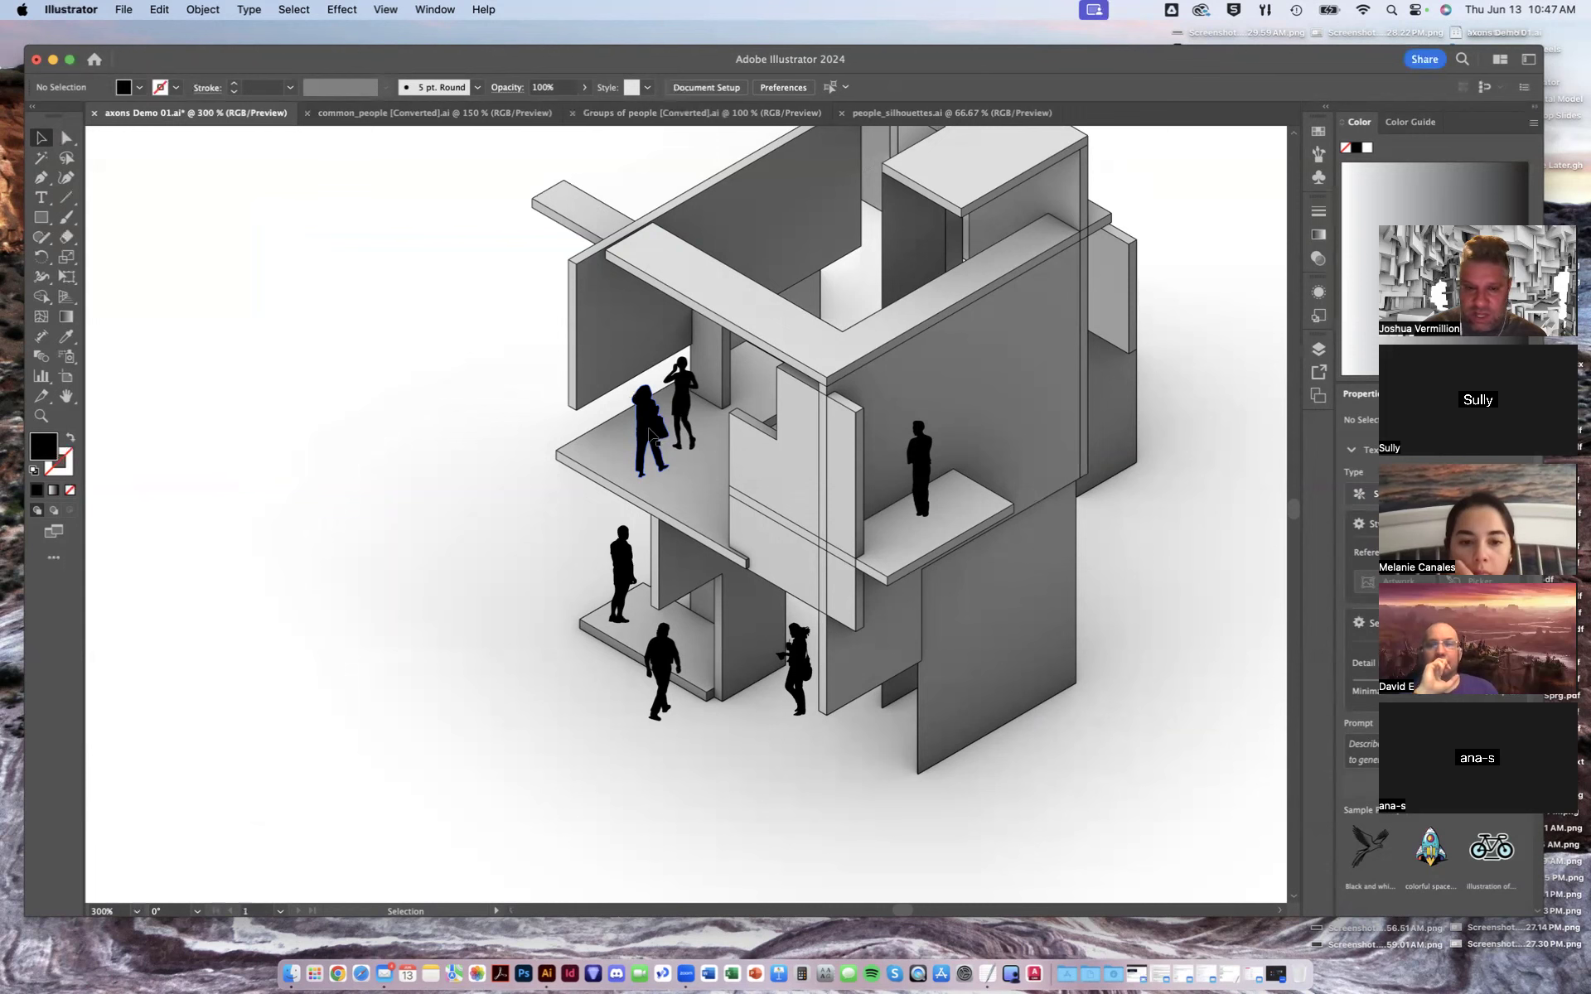
click(650, 431)
shift+click(685, 384)
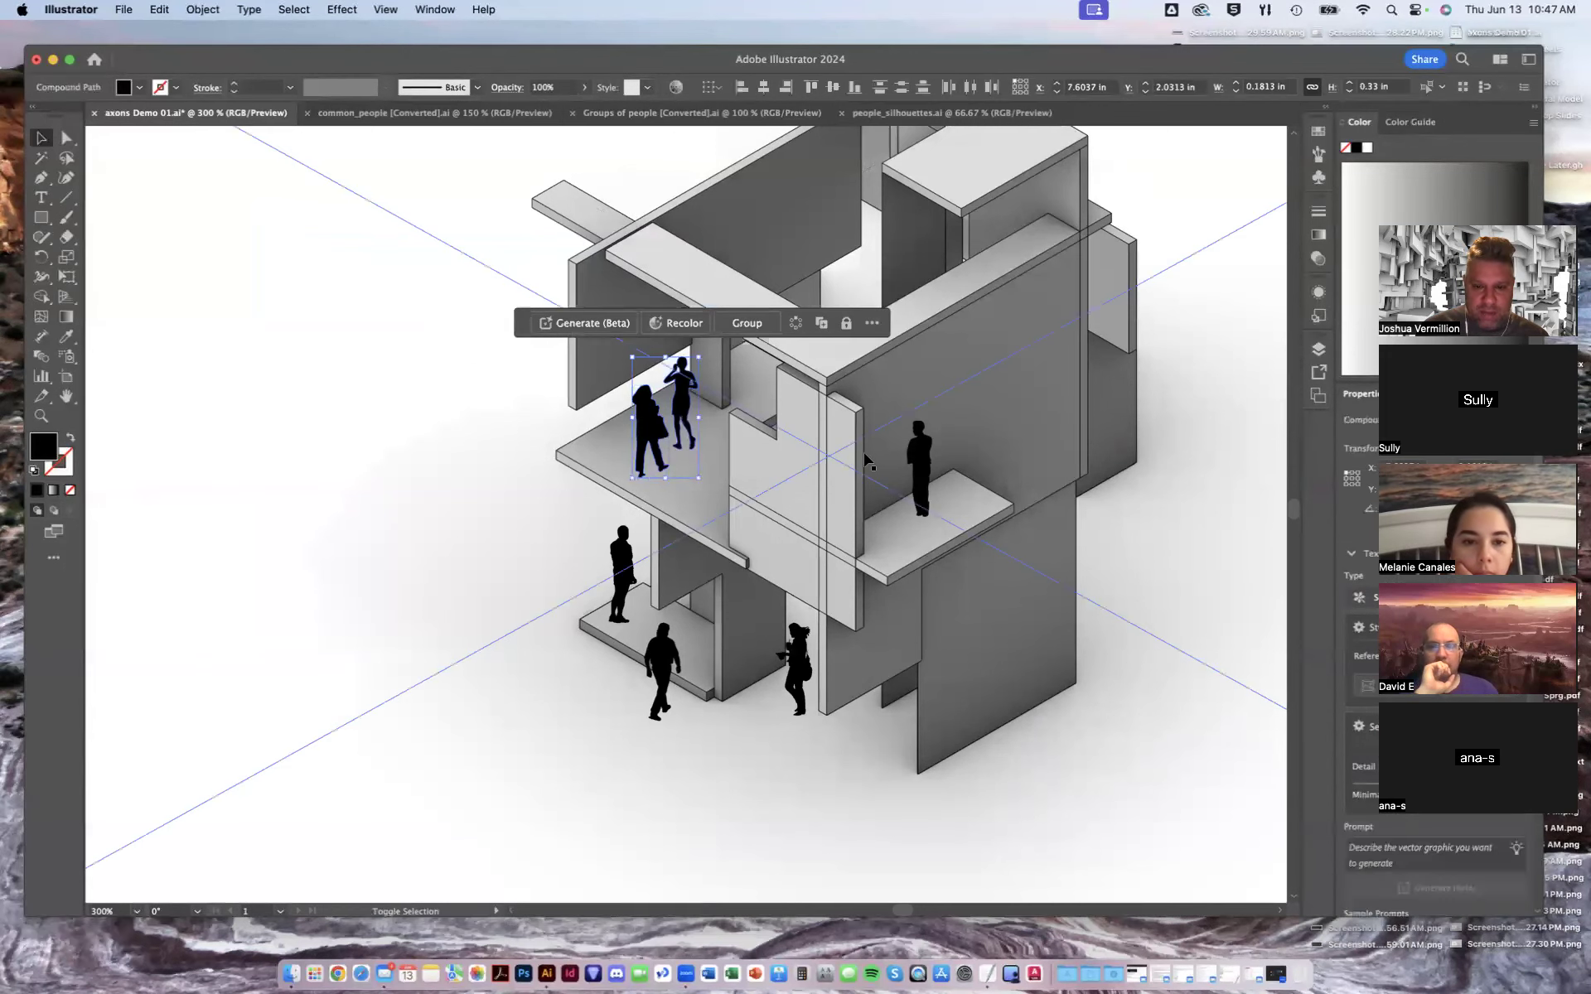
shift+click(920, 458)
shift+click(798, 659)
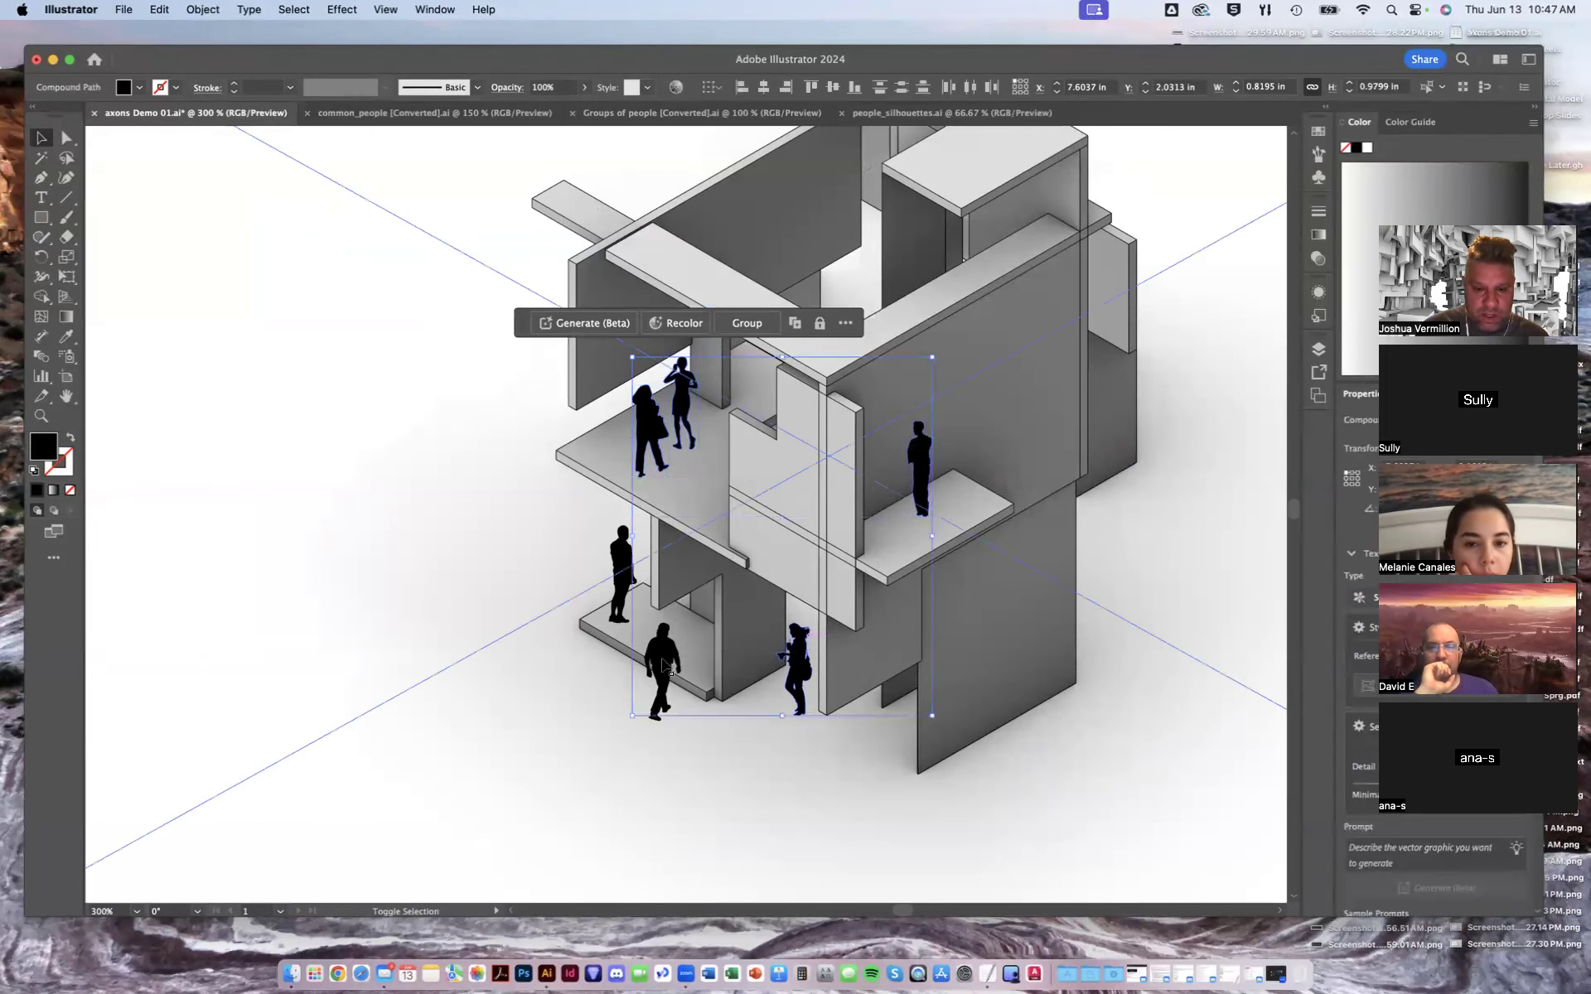
shift+click(662, 663)
shift+click(623, 557)
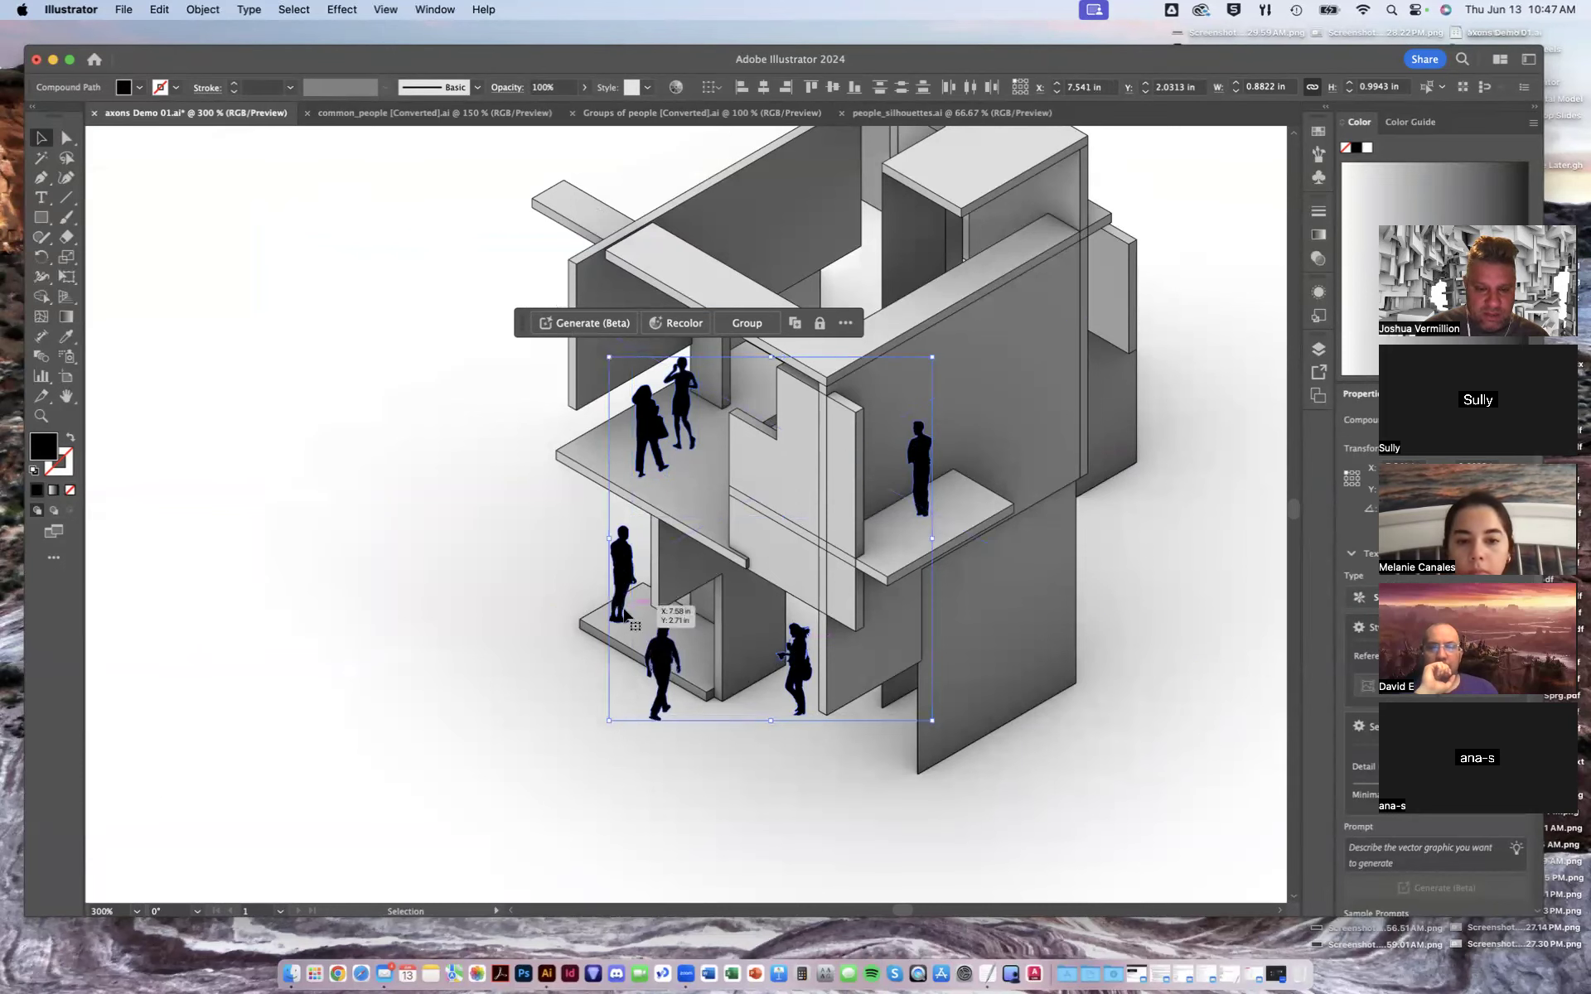
scroll(758, 601, left, 10)
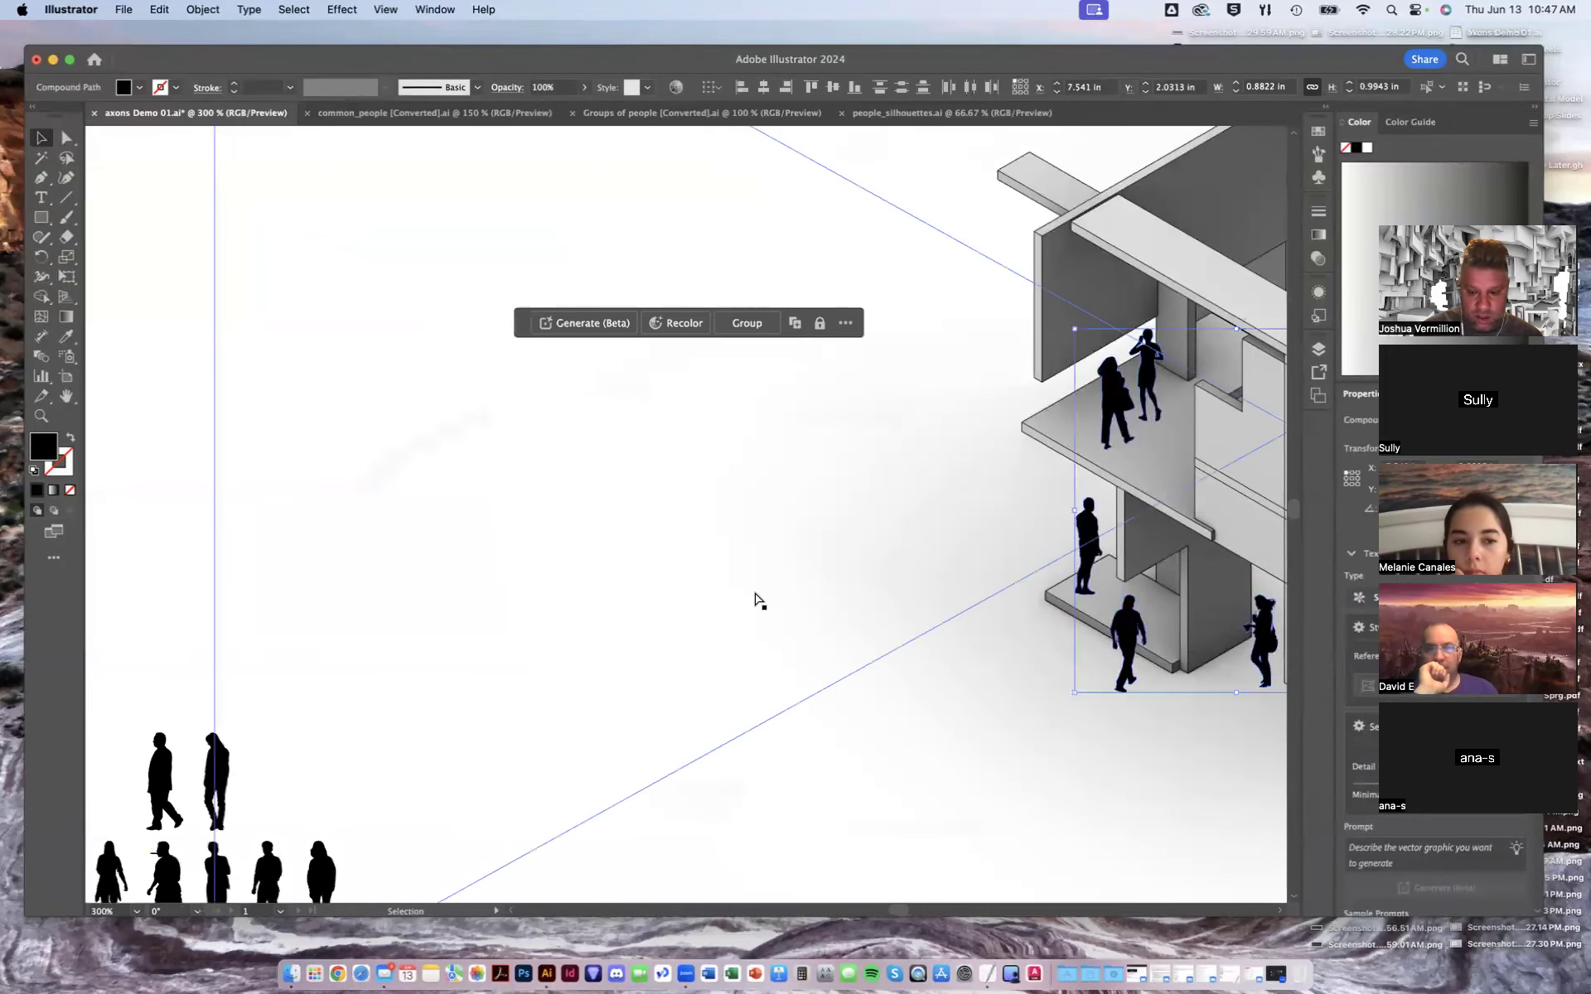
key(super+minus)
key(super+minus)
key(space)
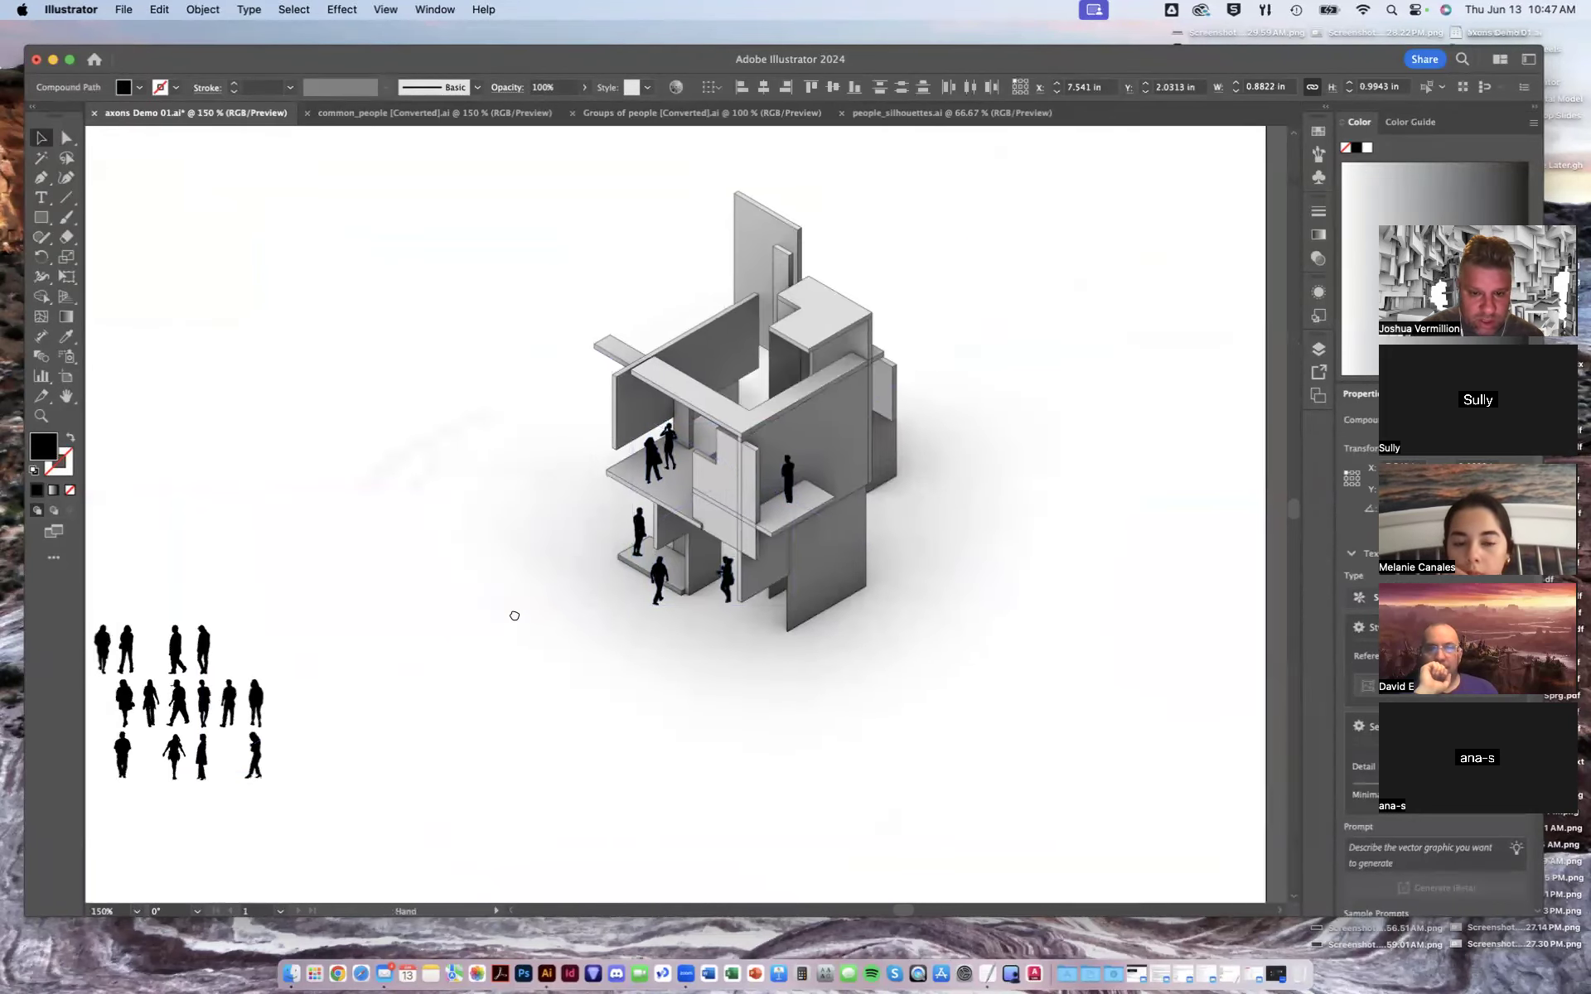
key(super+plus)
key(super+plus)
key(super+plus)
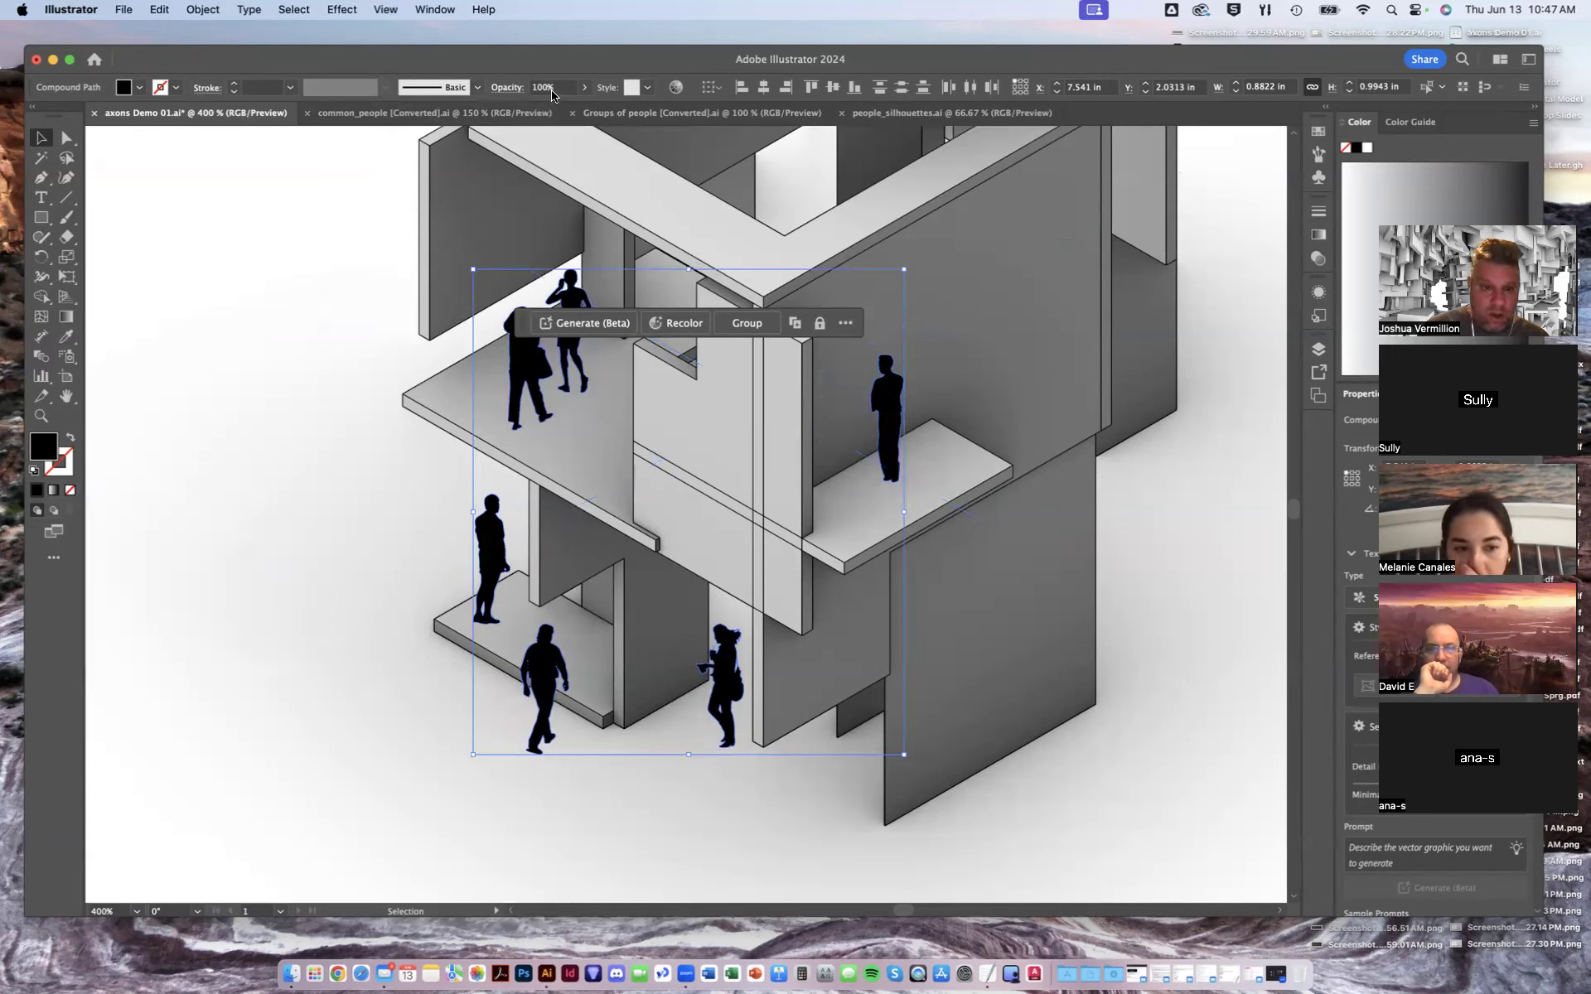
click(583, 89)
drag(572, 111, 559, 109)
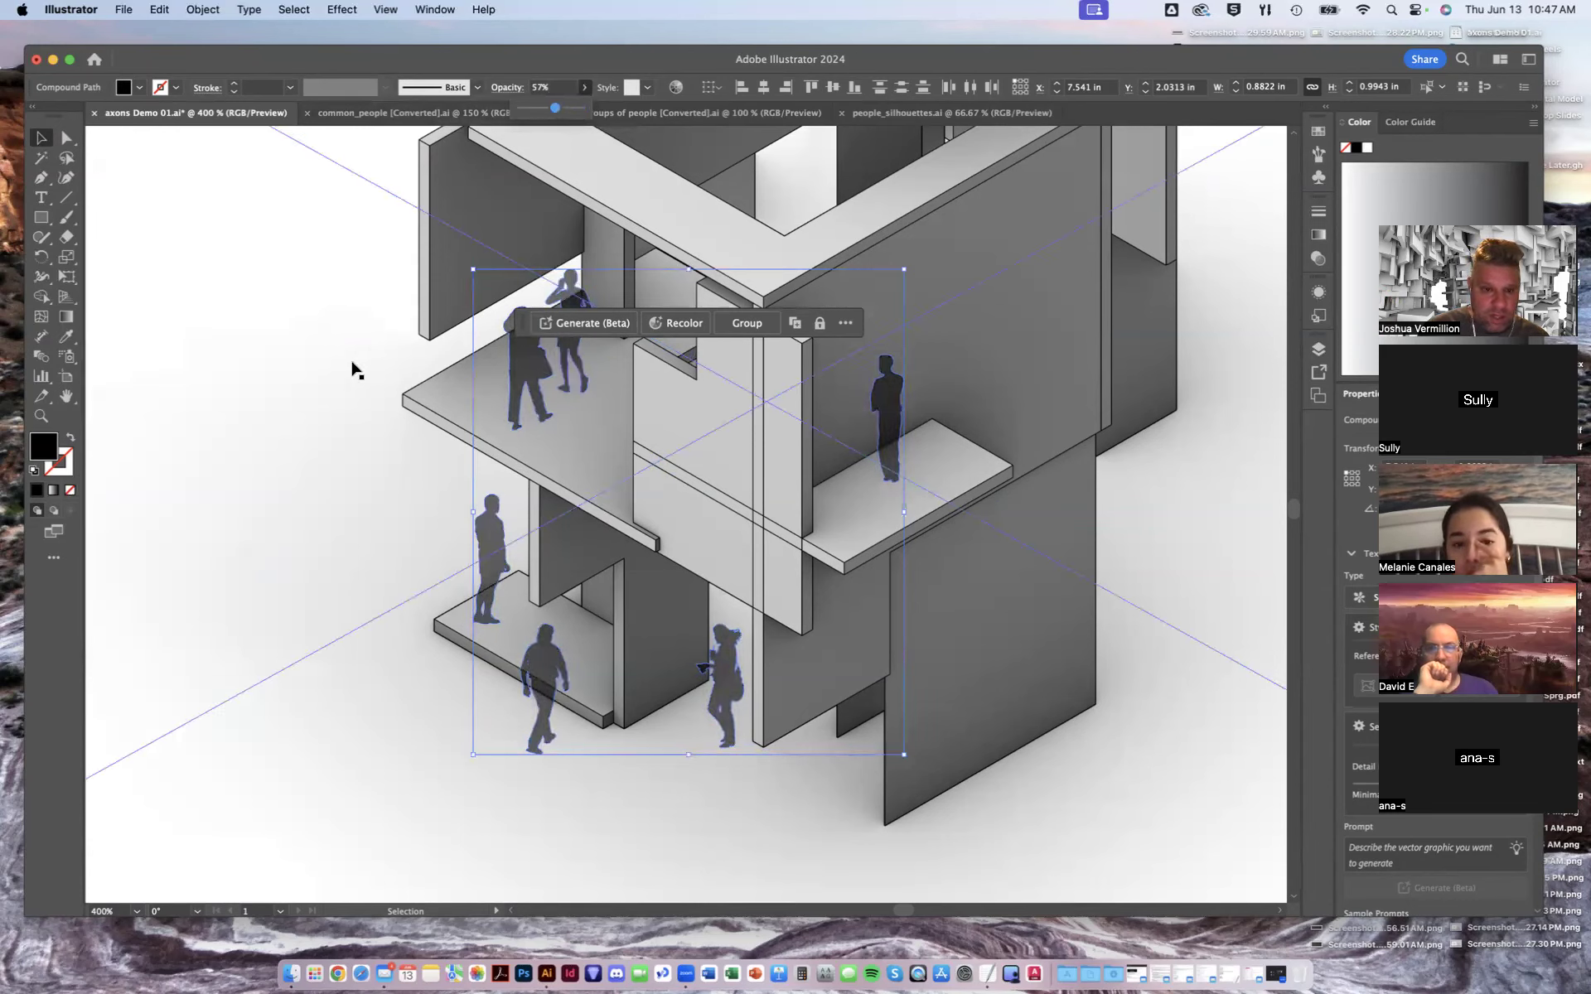
double_click(555, 88)
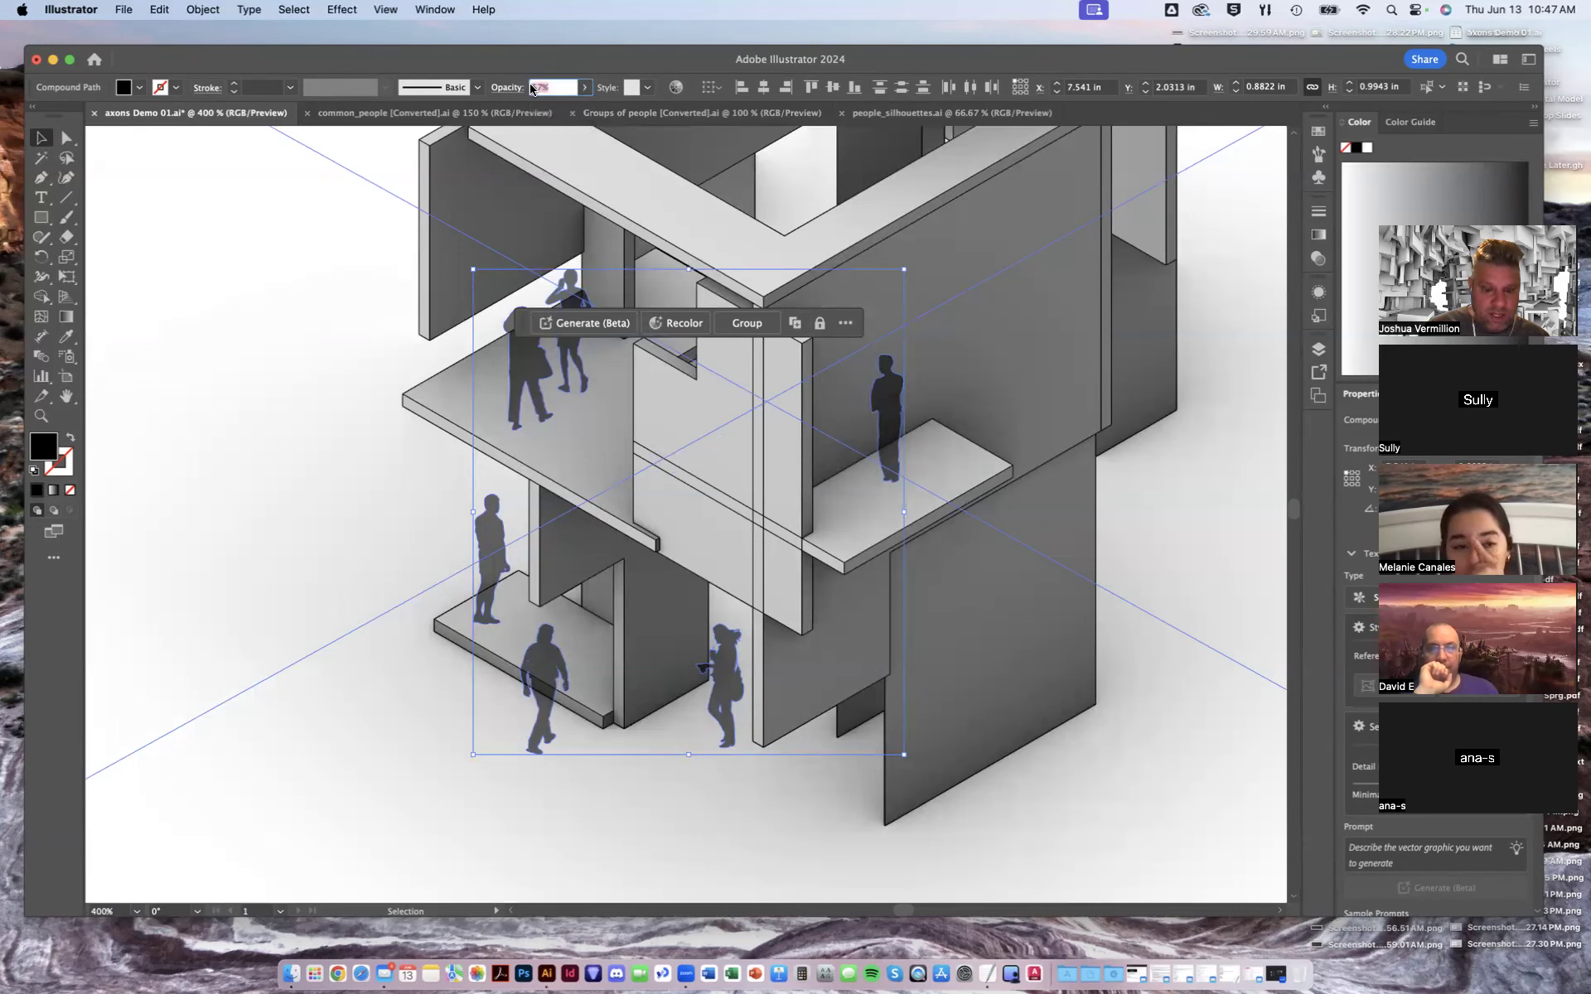
text(50)
key(Return)
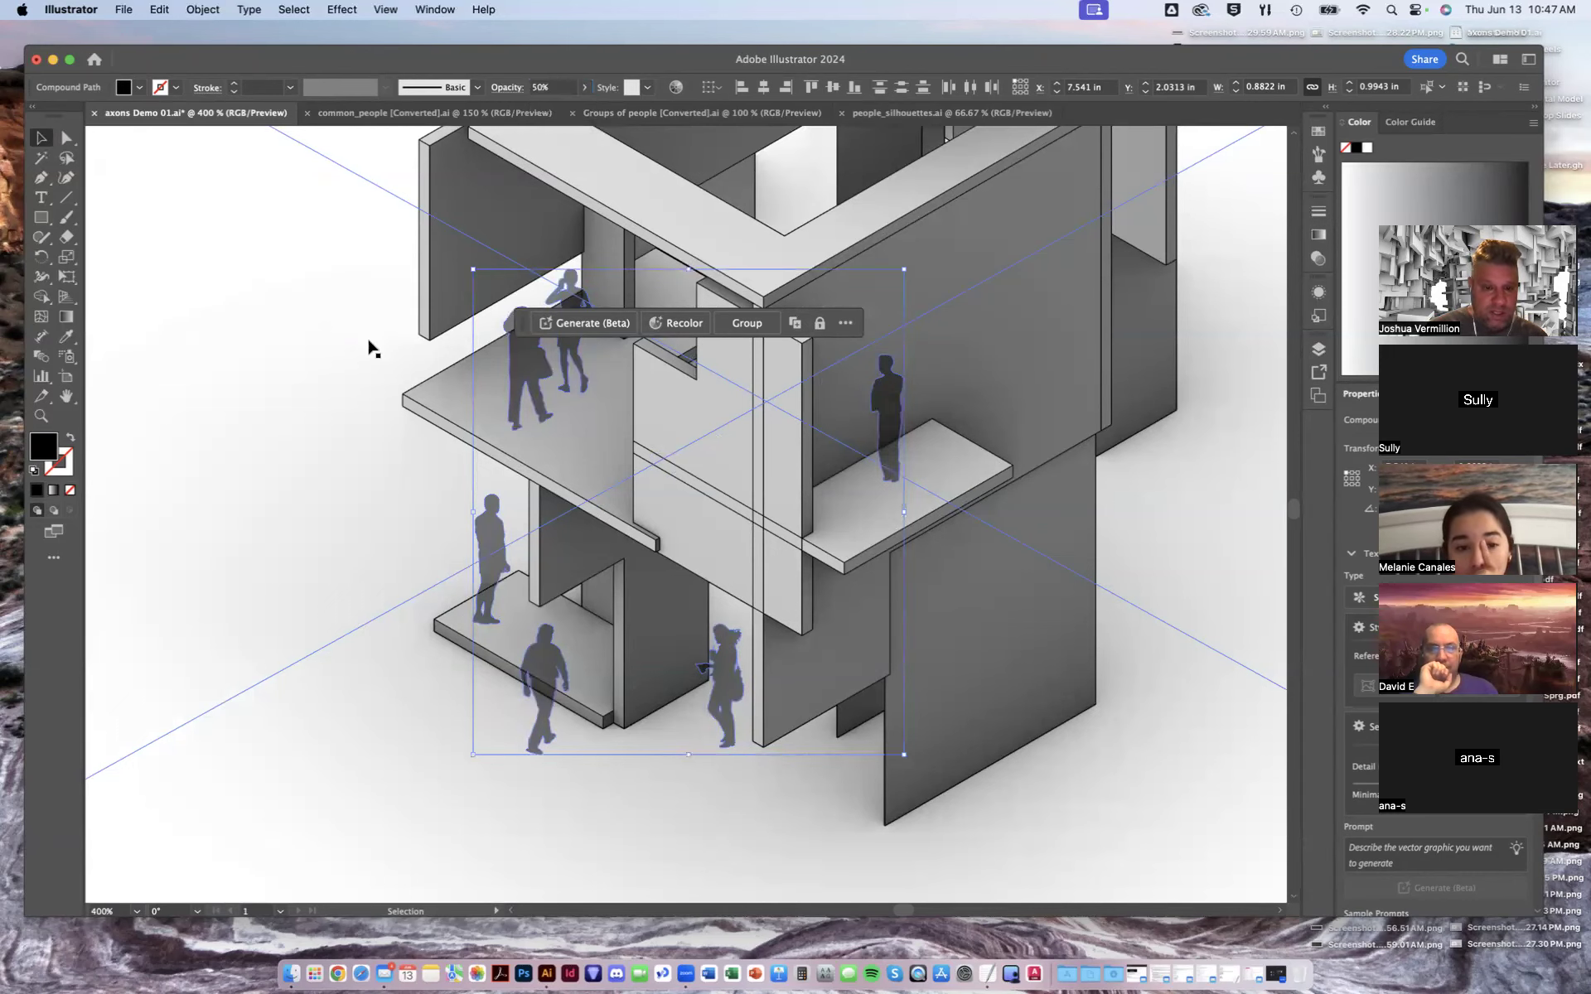
- Select all the figures placed in the top-left axon and set their opacity to 50%
click(499, 641)
key(super+minus)
key(super+minus)
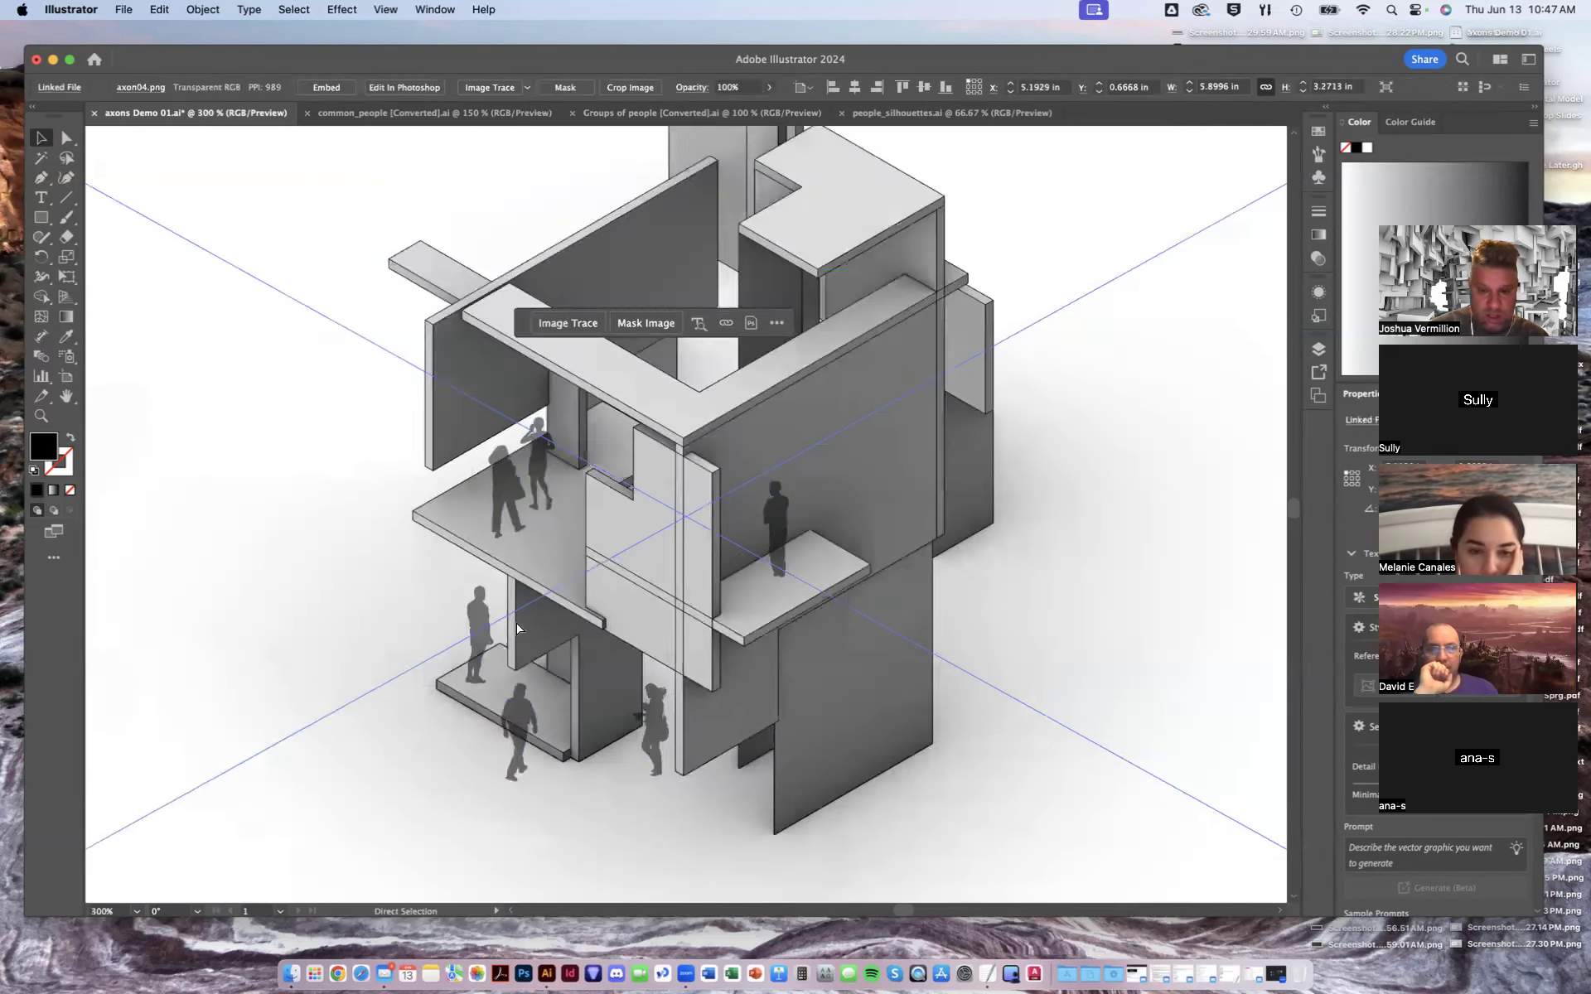
key(super+minus)
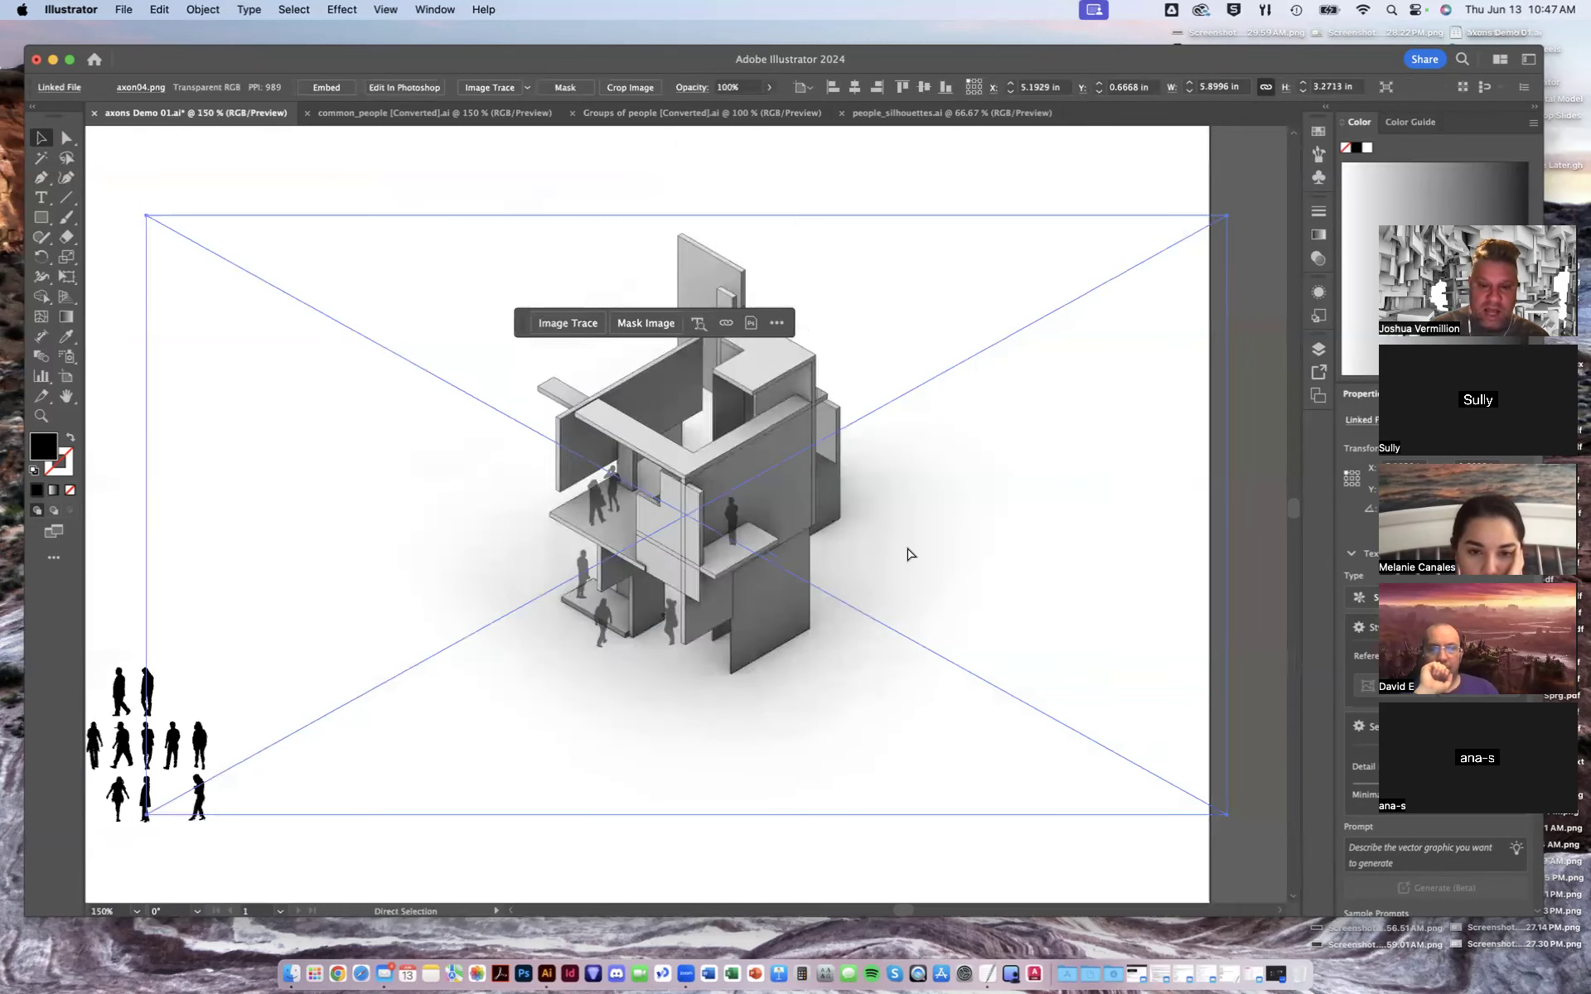
click(1236, 172)
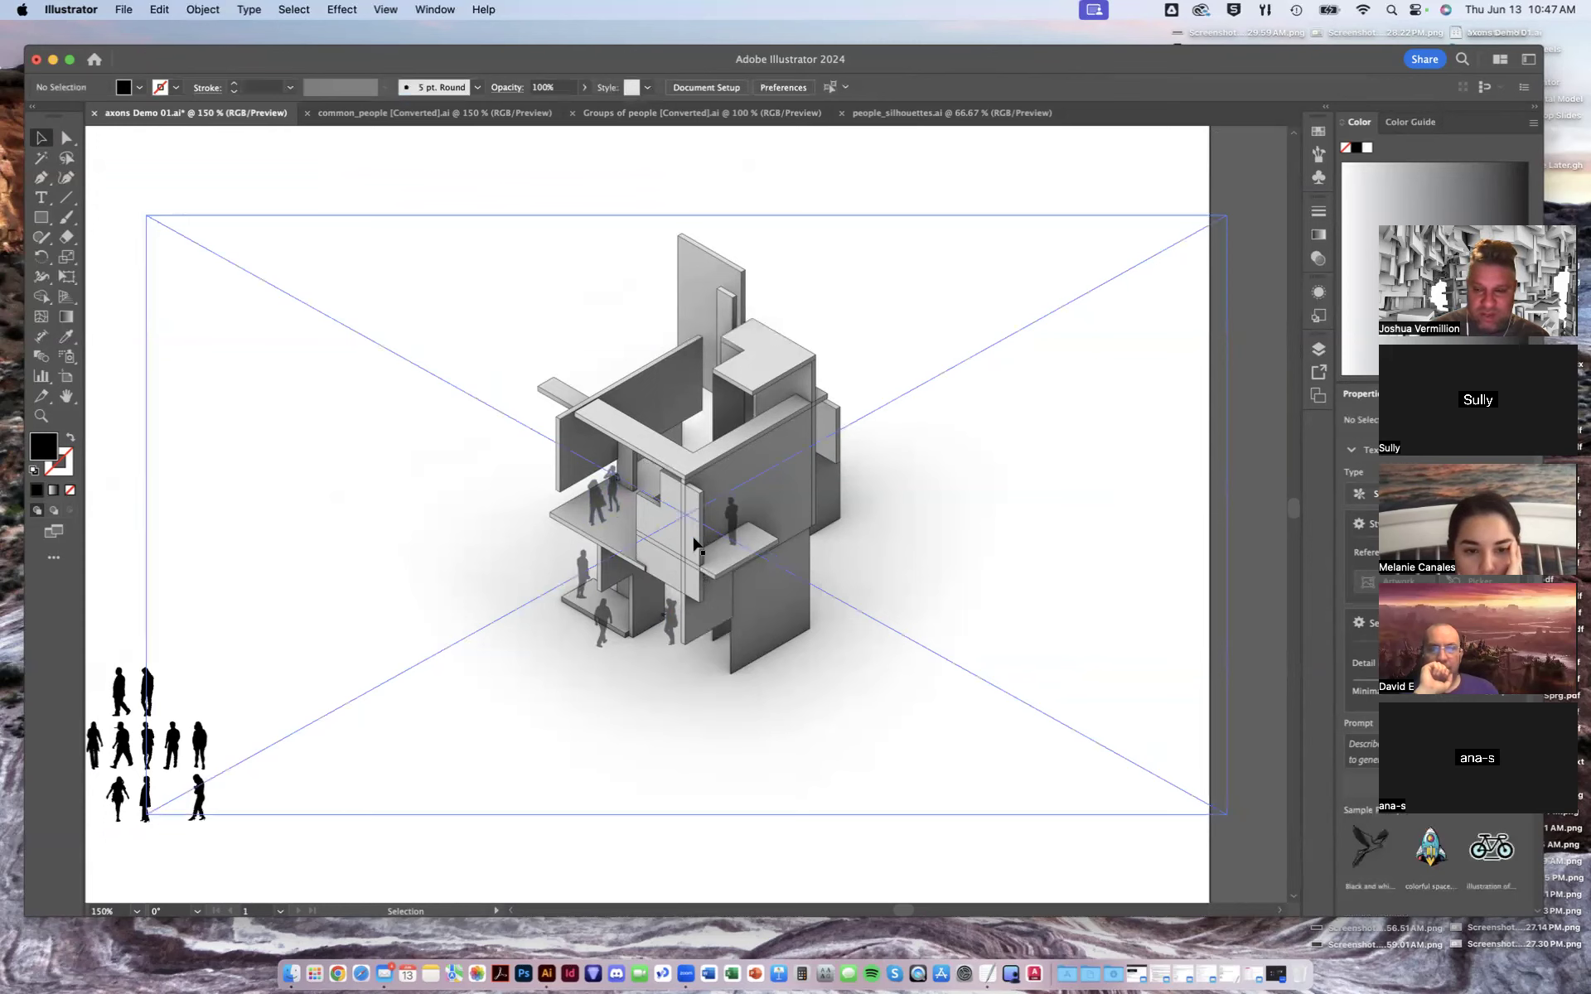
drag(529, 653, 1149, 558)
drag(428, 478, 483, 511)
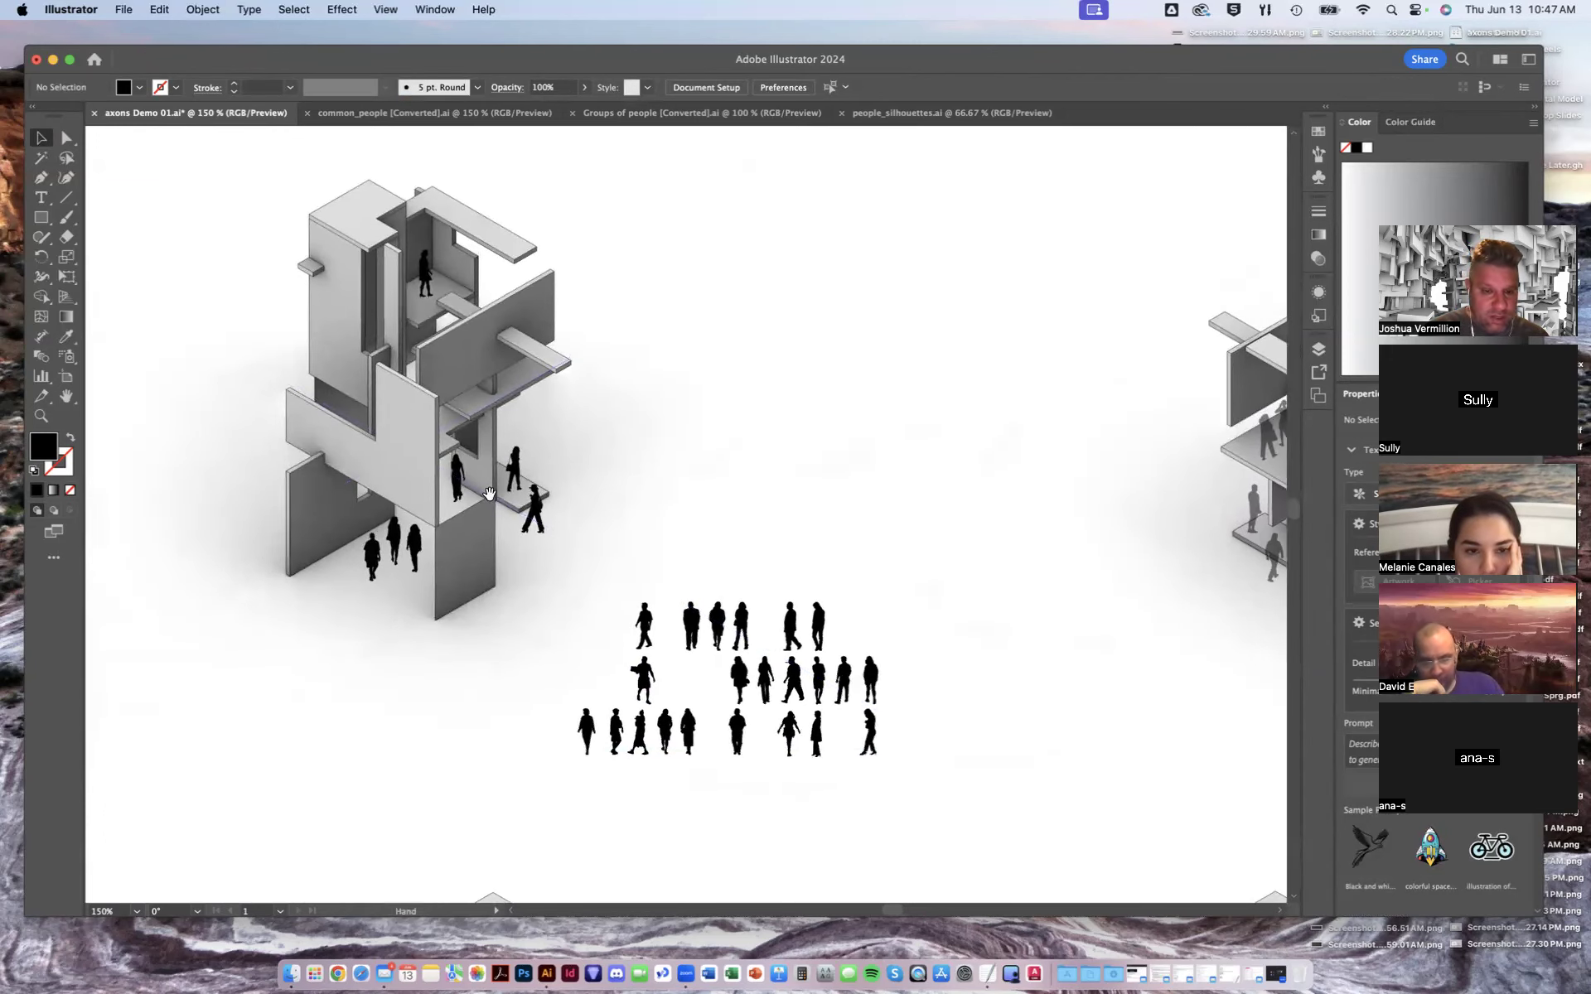
click(428, 276)
shift+click(515, 469)
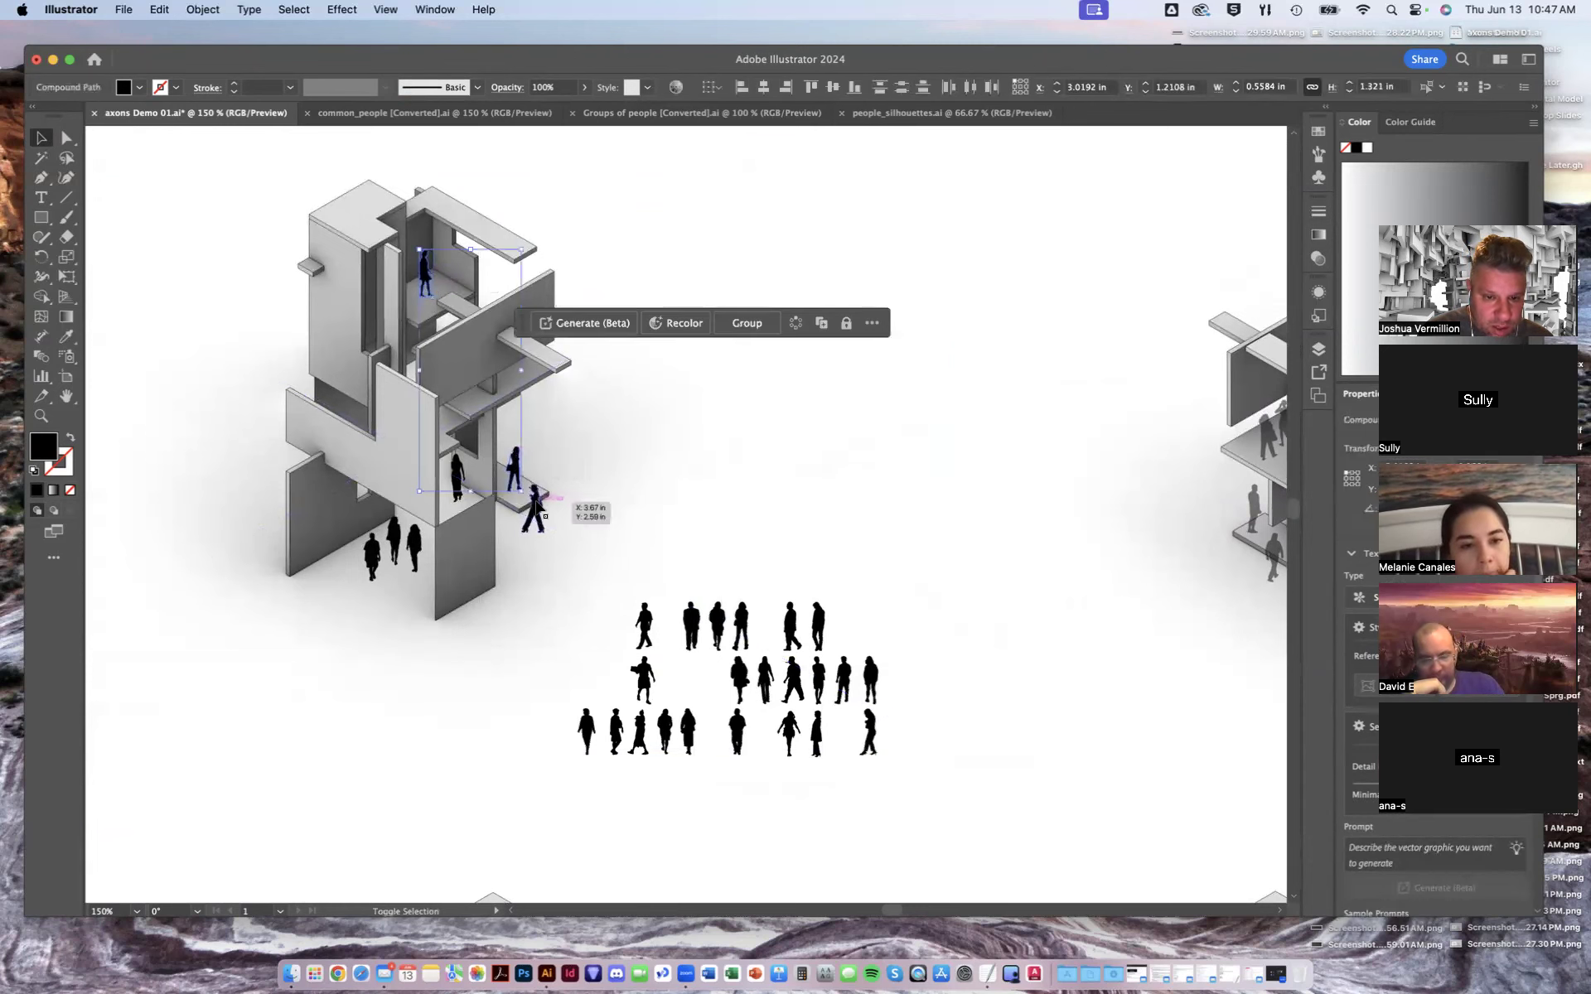
shift+click(535, 507)
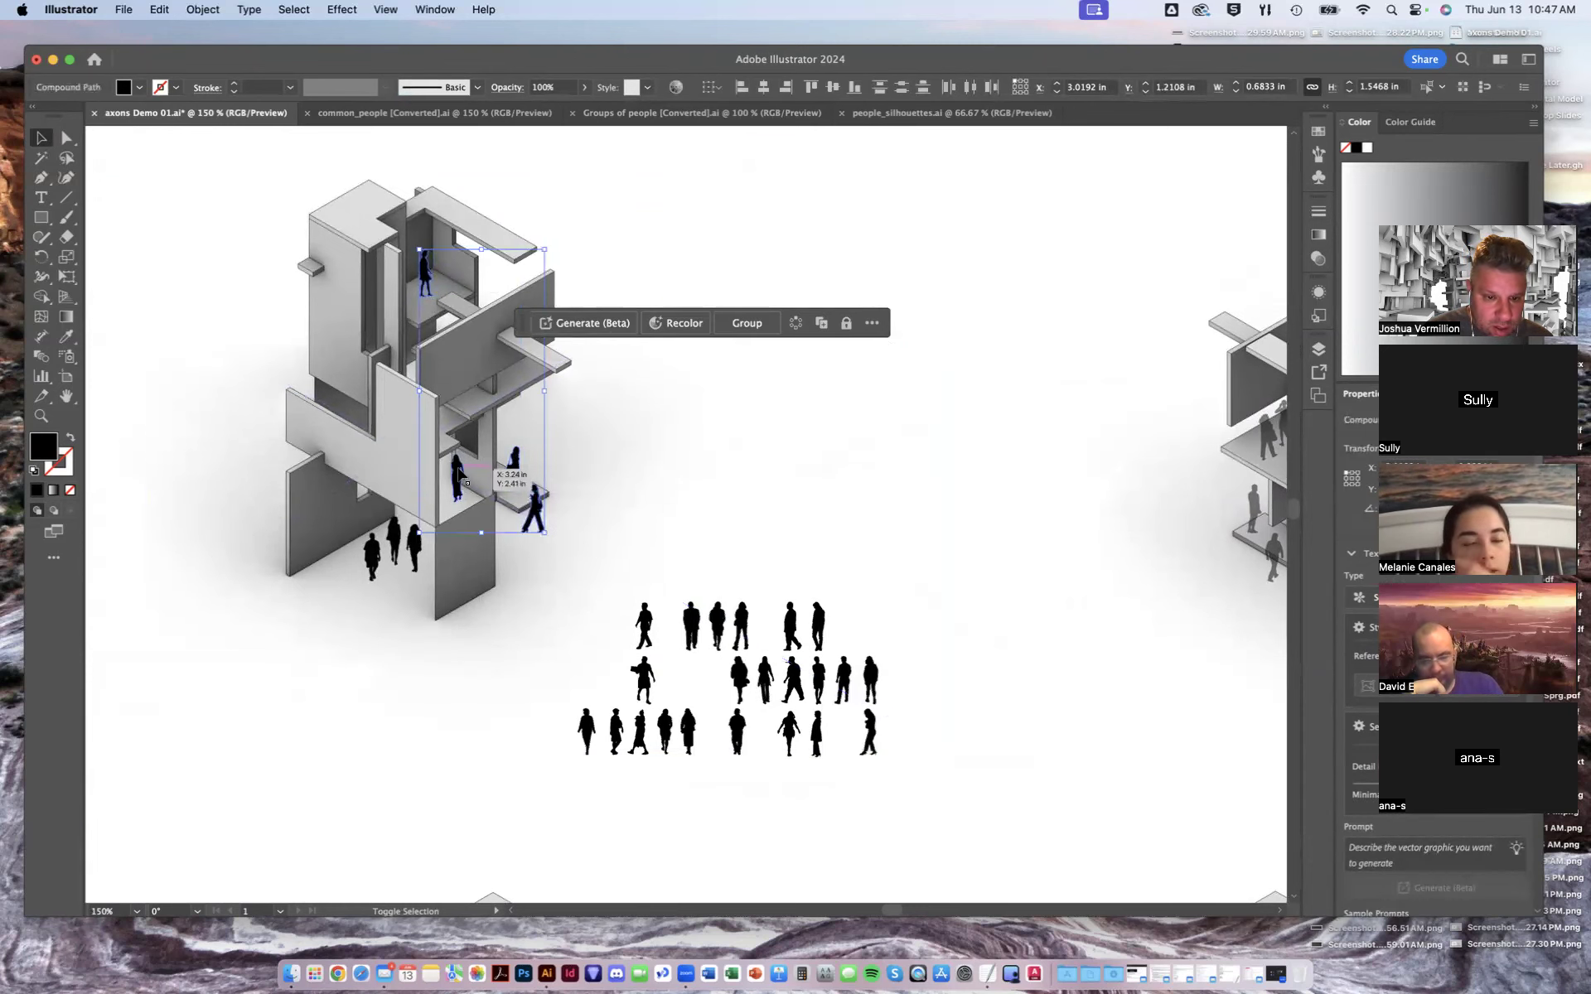
shift+click(417, 572)
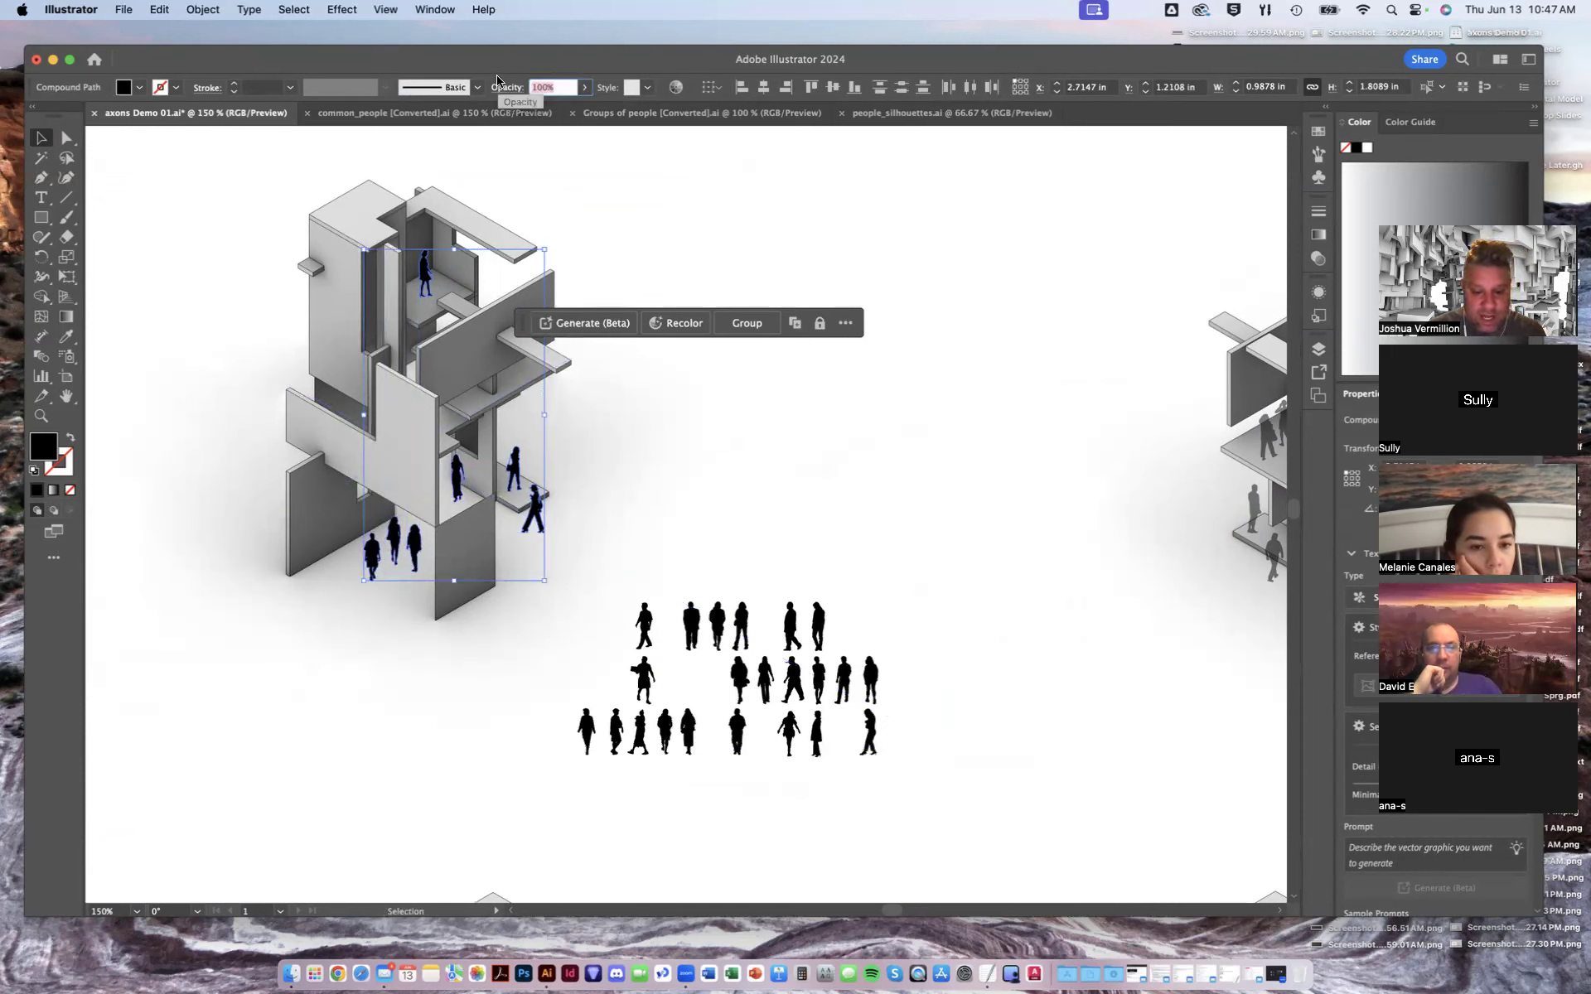
text(50)
key(Return)
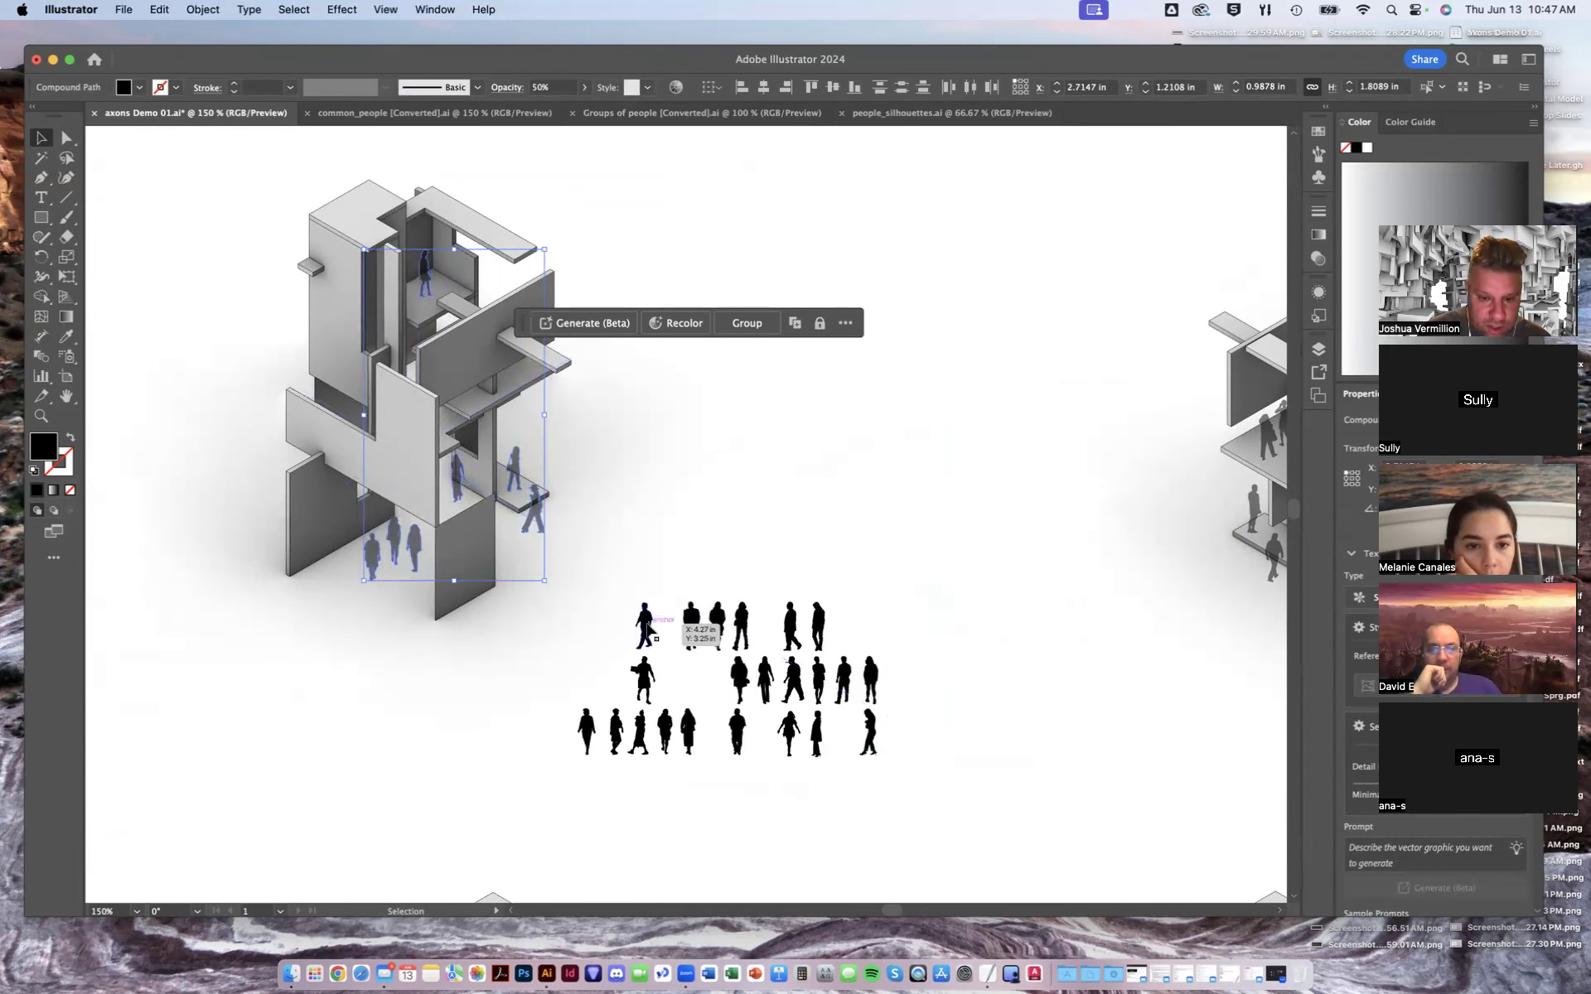
- Select the spare group of walking figures beside the top-left axon and reduce its opacity to 50%
click(573, 771)
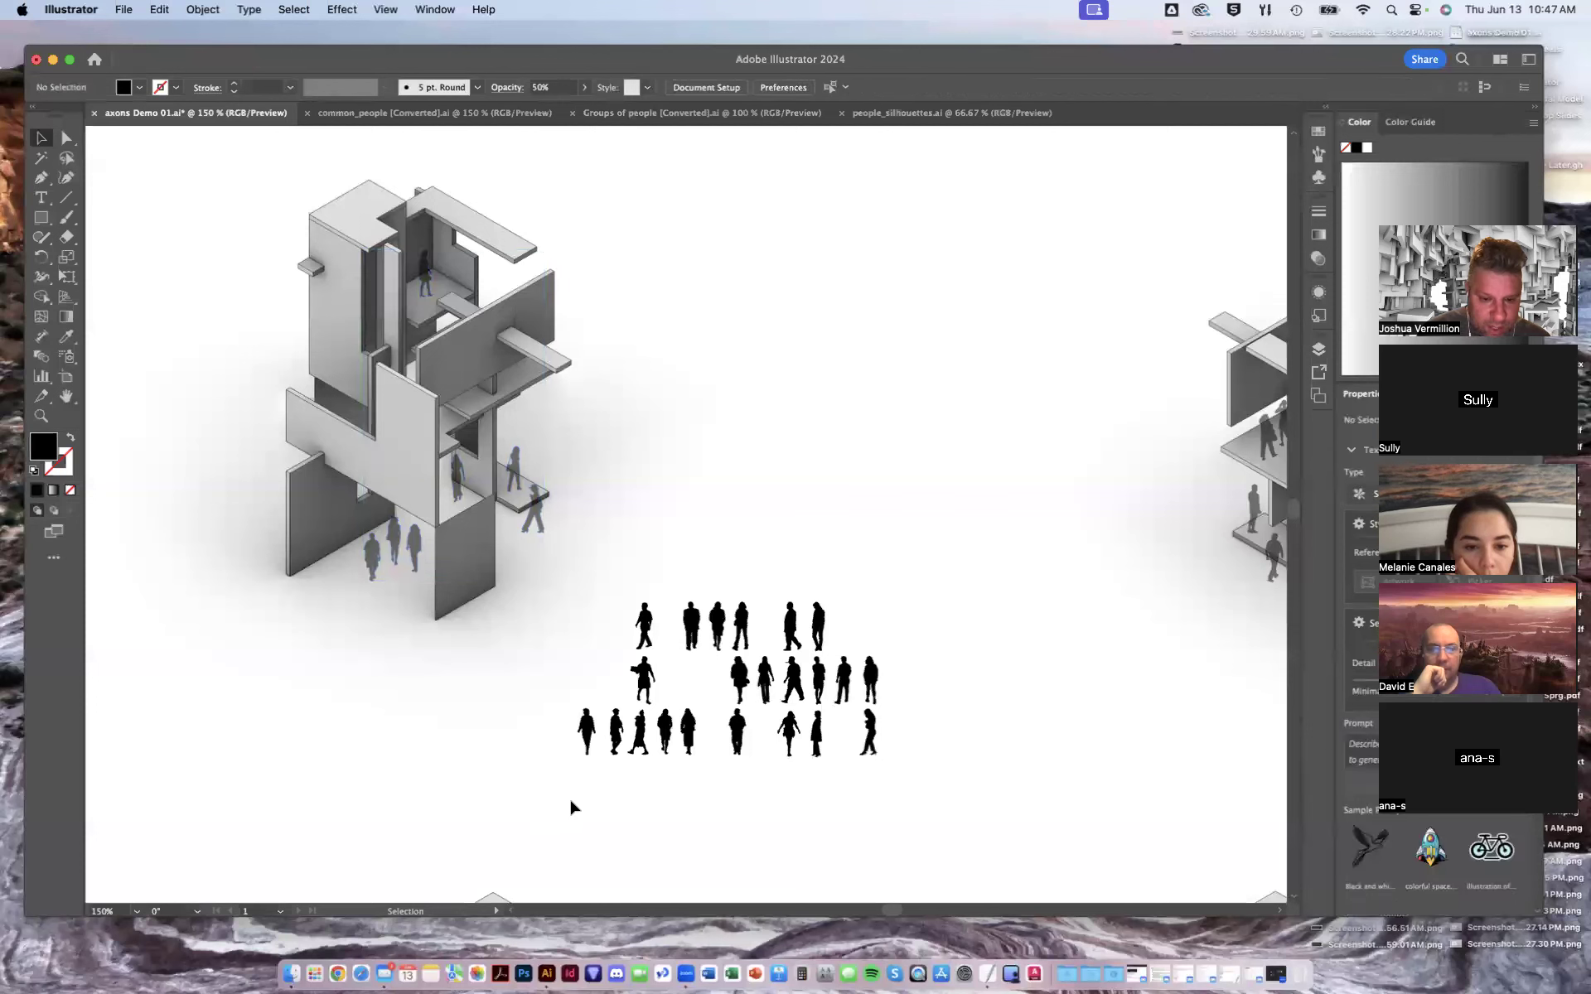
drag(568, 809, 820, 597)
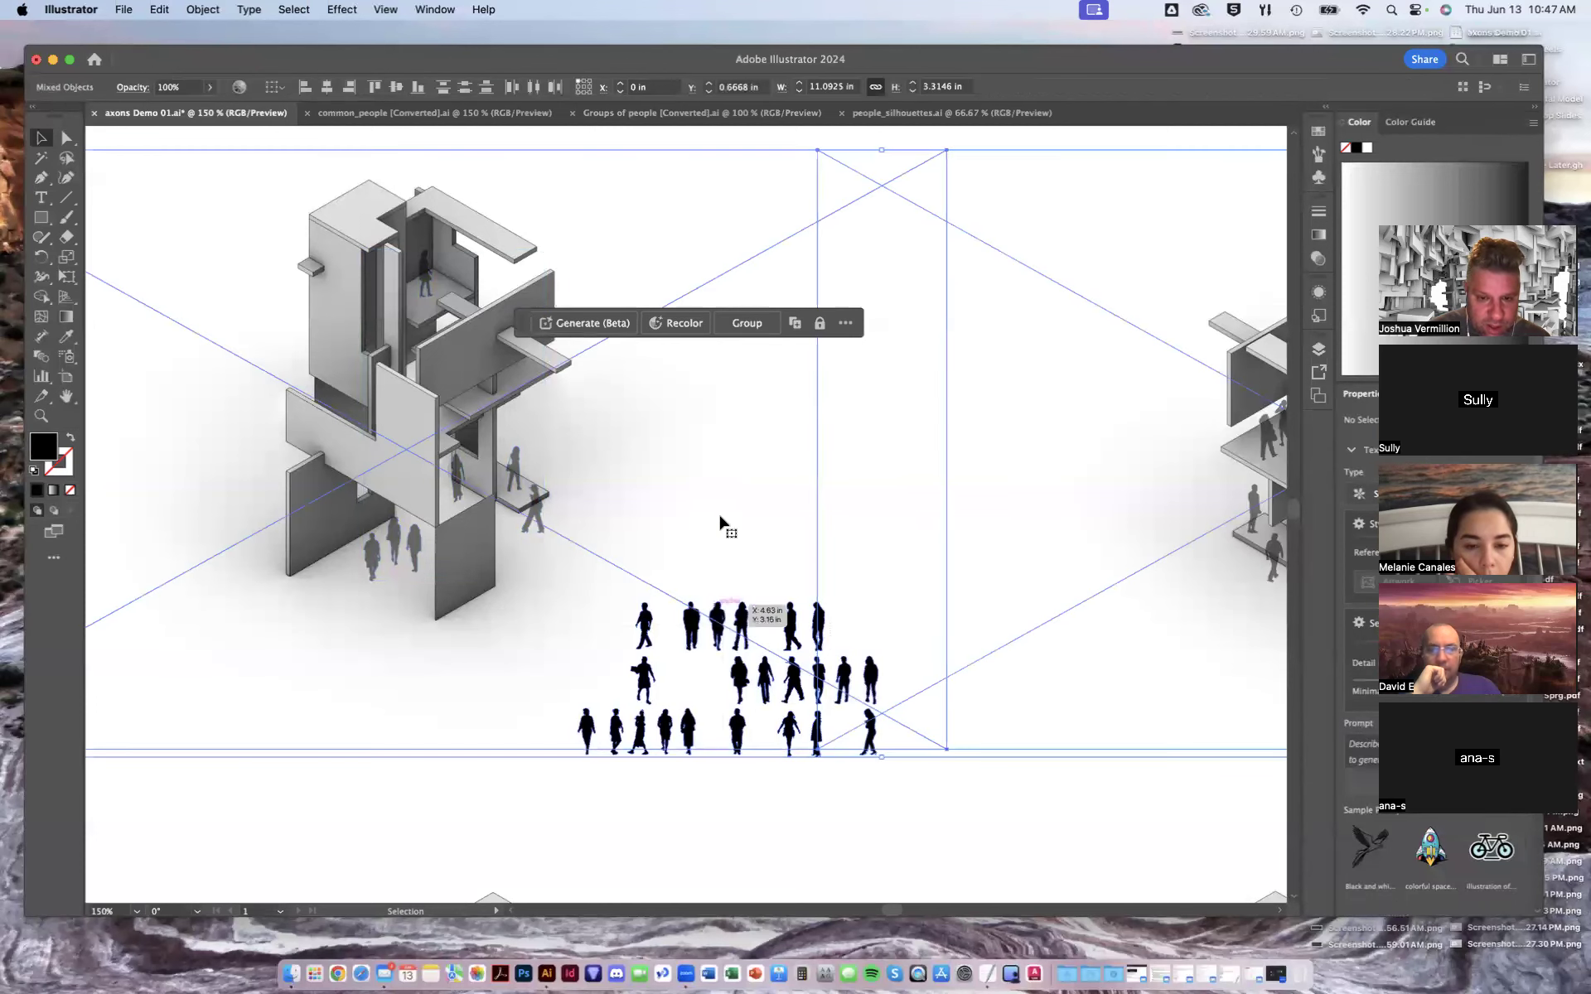
shift+click(720, 516)
shift+click(1012, 511)
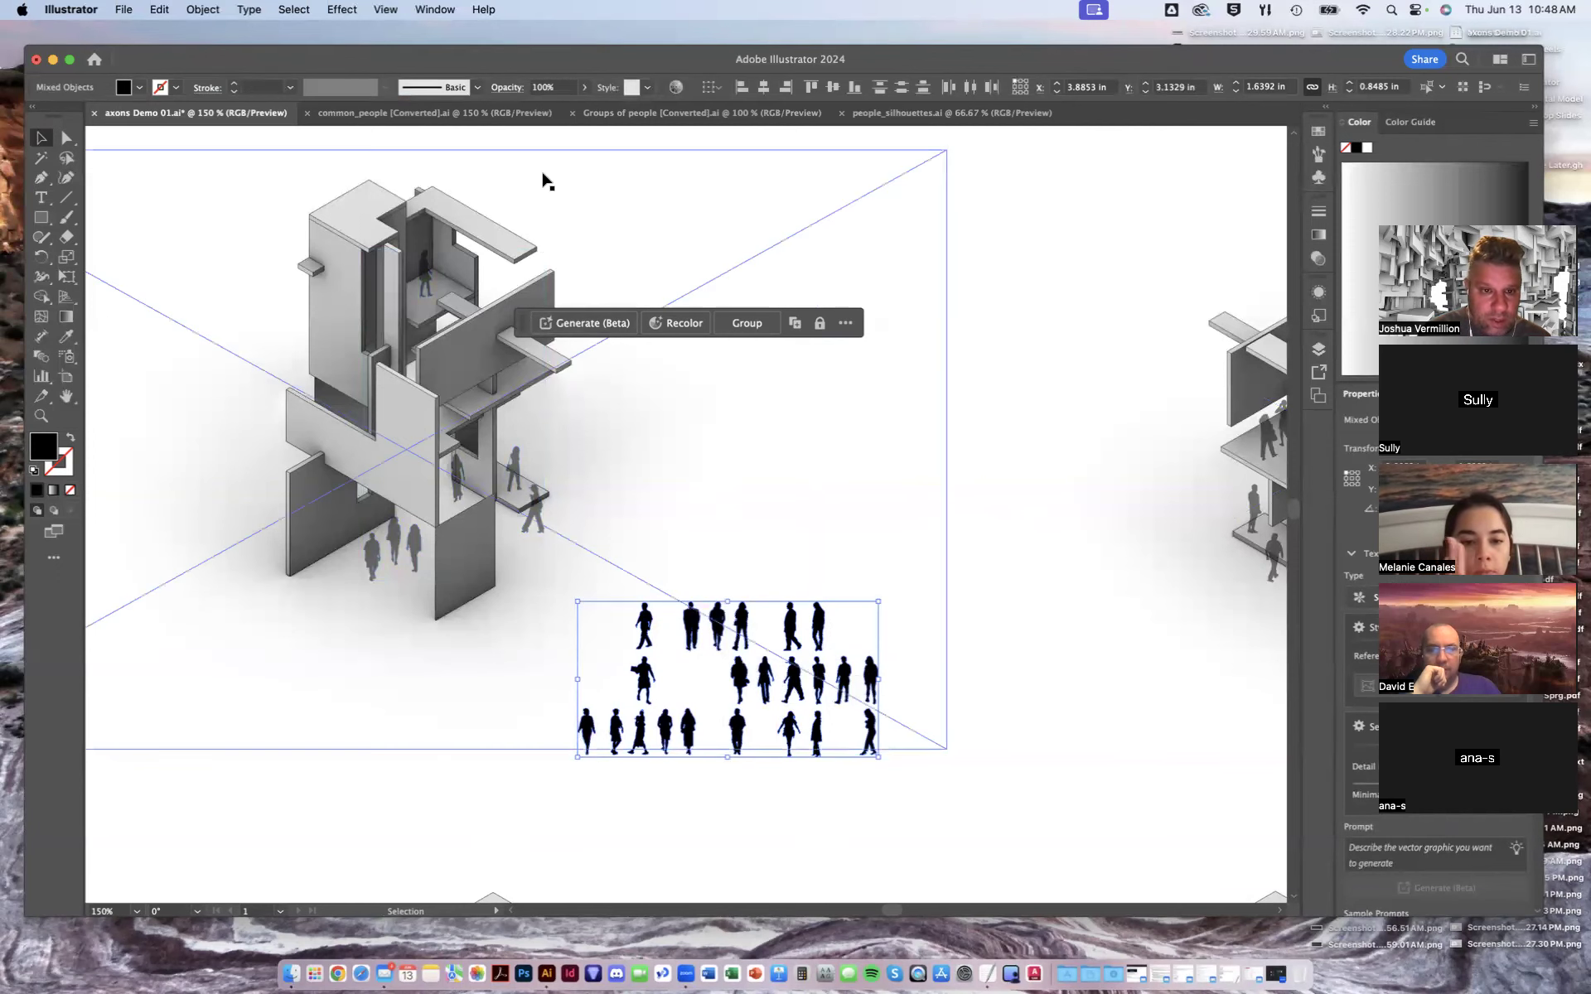
click(584, 88)
drag(581, 112, 554, 111)
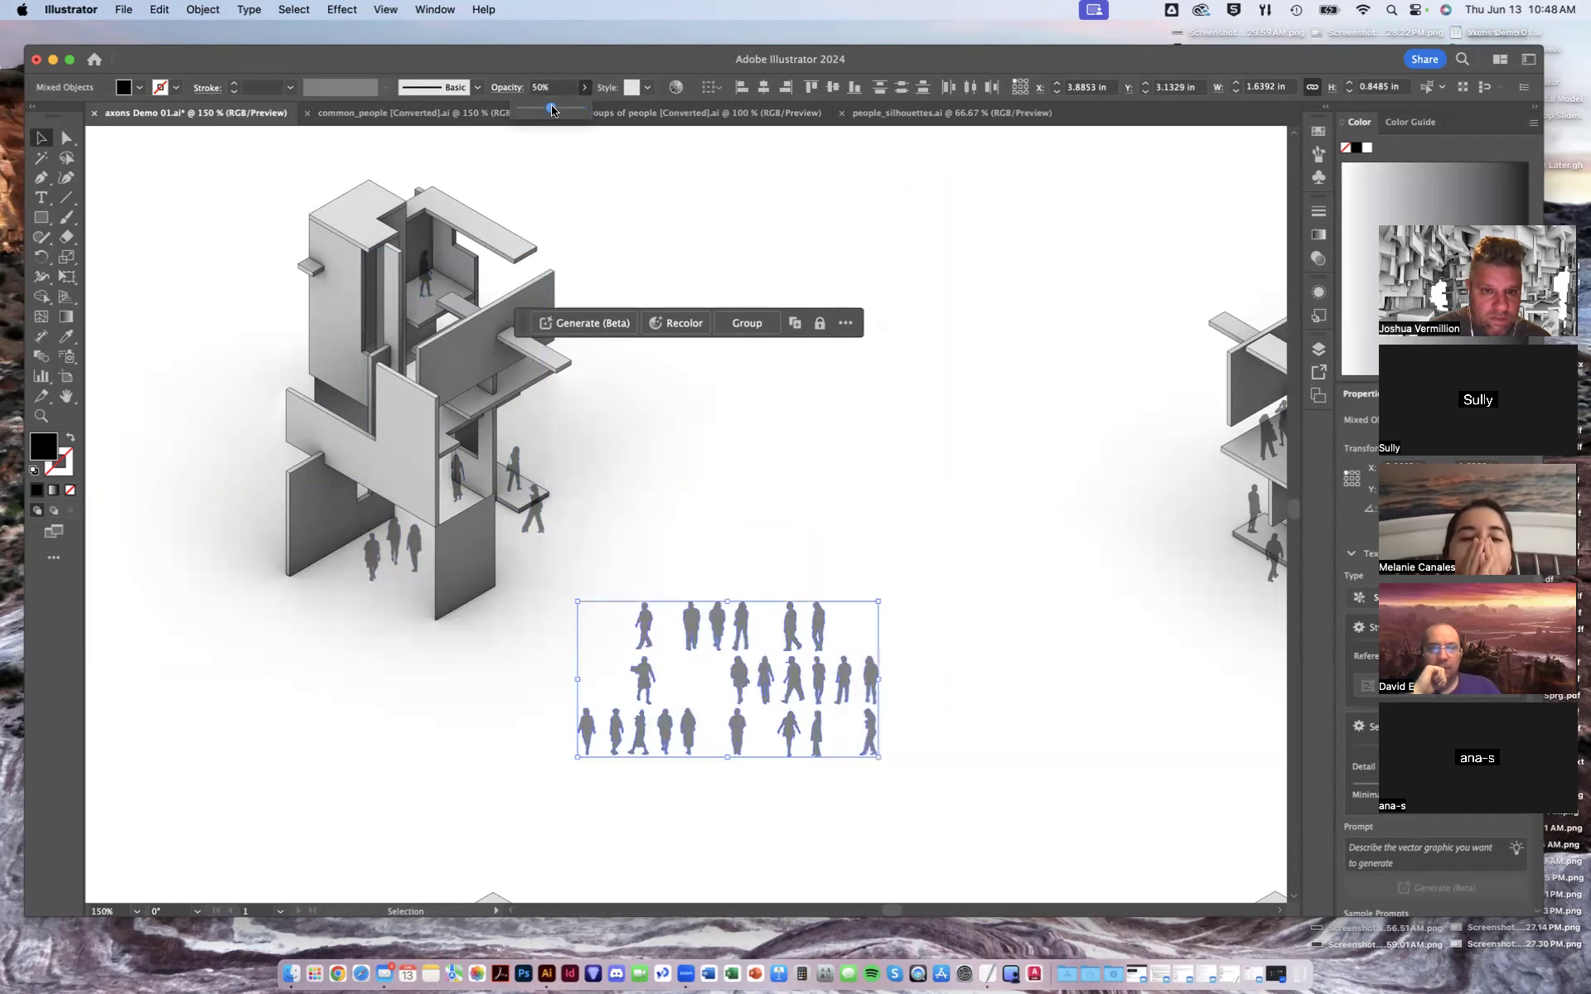
click(785, 878)
- Zoom out to review the whole board of four axons with the faded figures
drag(754, 566, 616, 546)
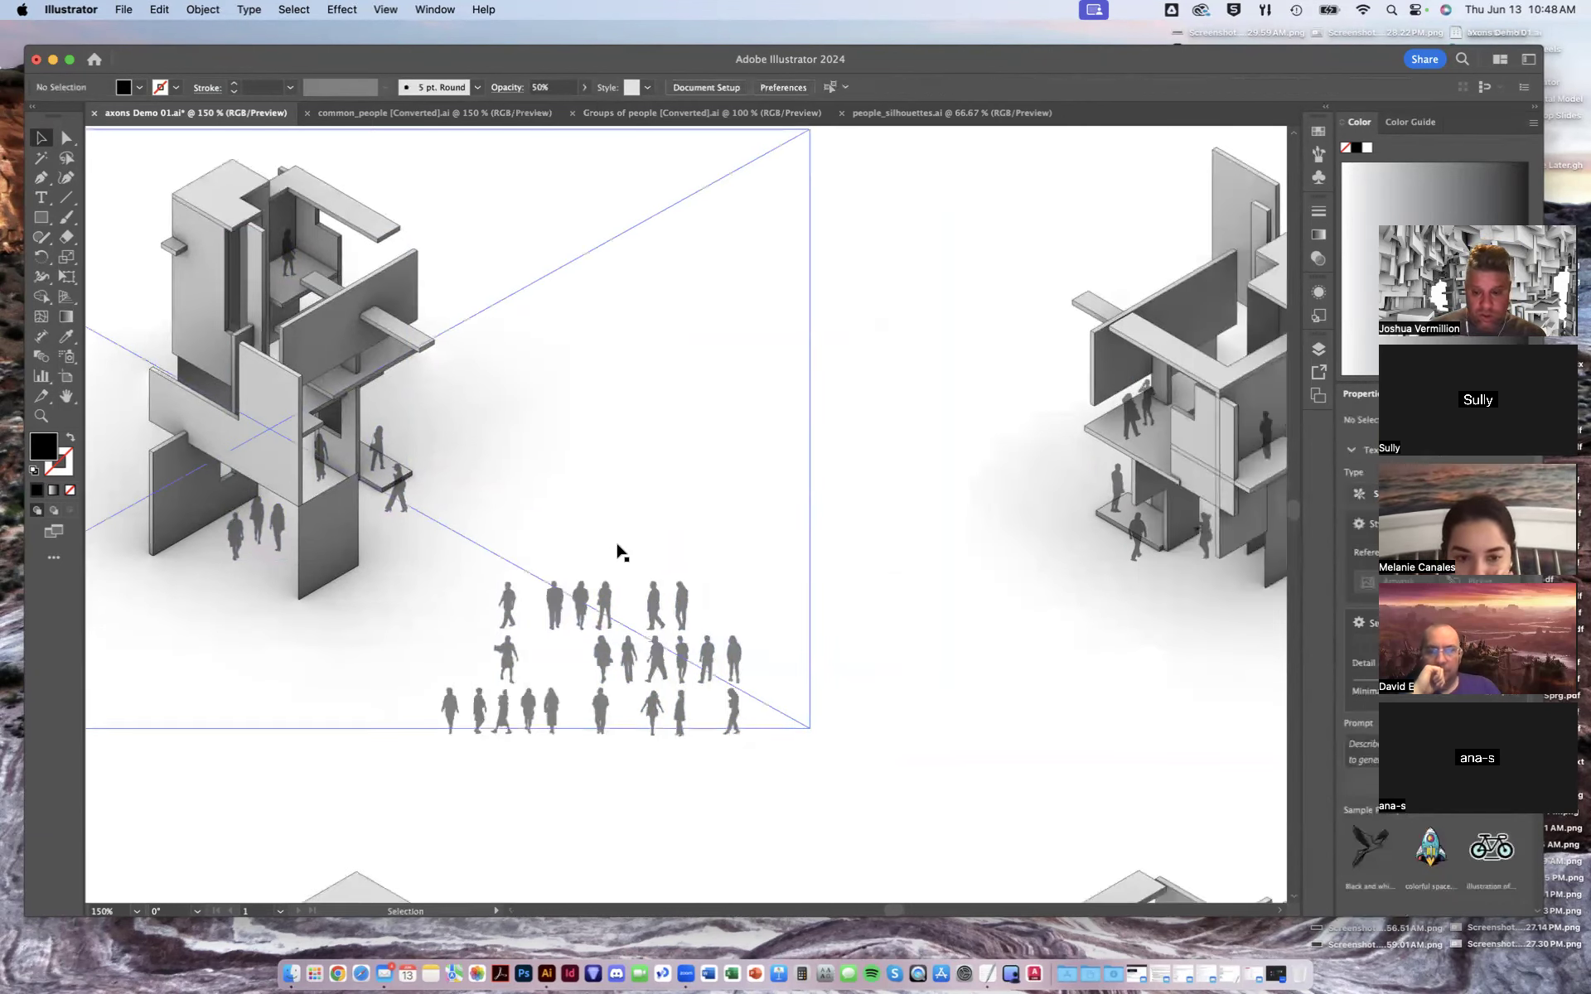
key(super+minus)
key(super+minus)
key(super+minus)
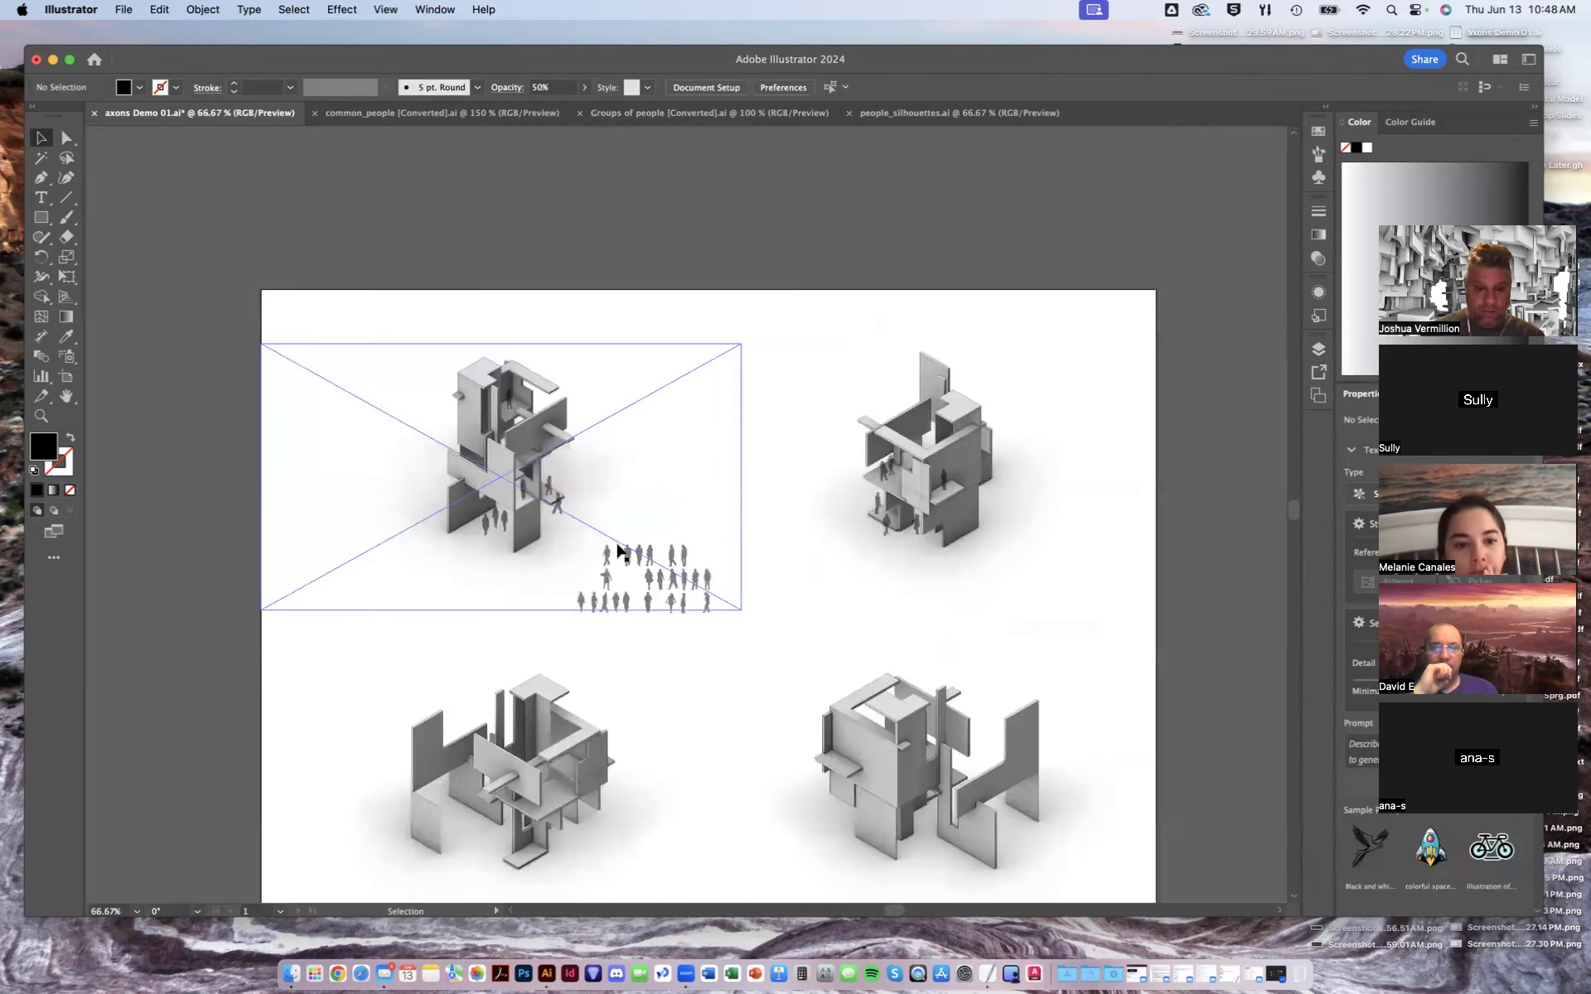
drag(721, 675, 705, 593)
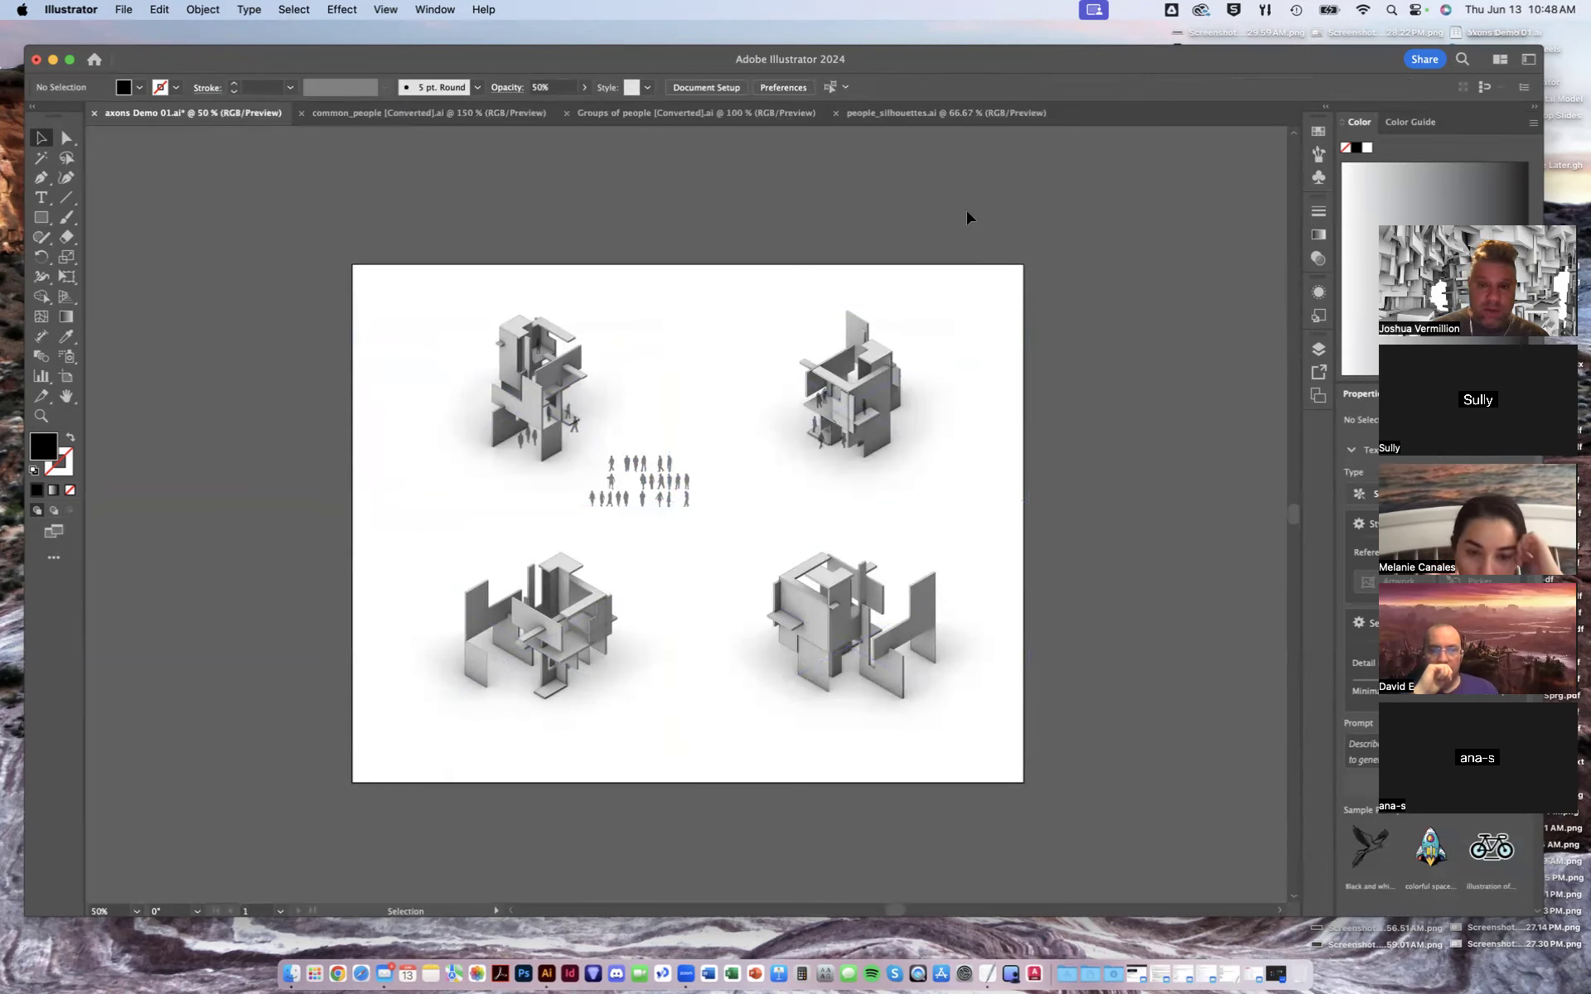
- Switch to the Groups of people file and zoom in to examine the outlined couple figures
click(903, 114)
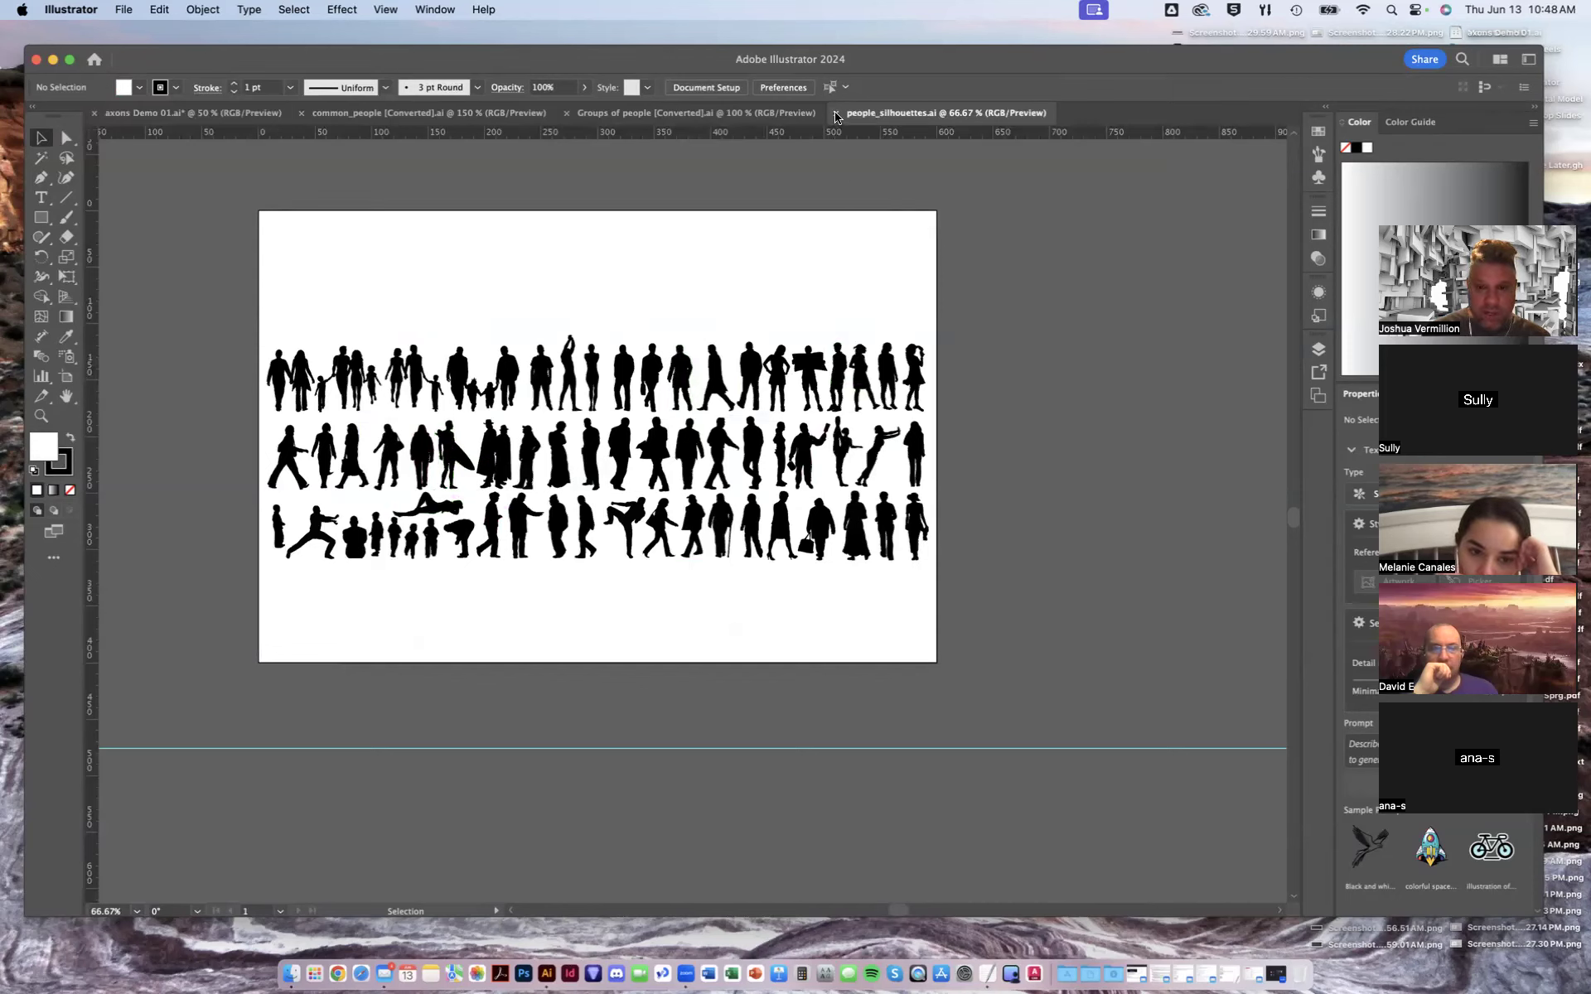
click(240, 114)
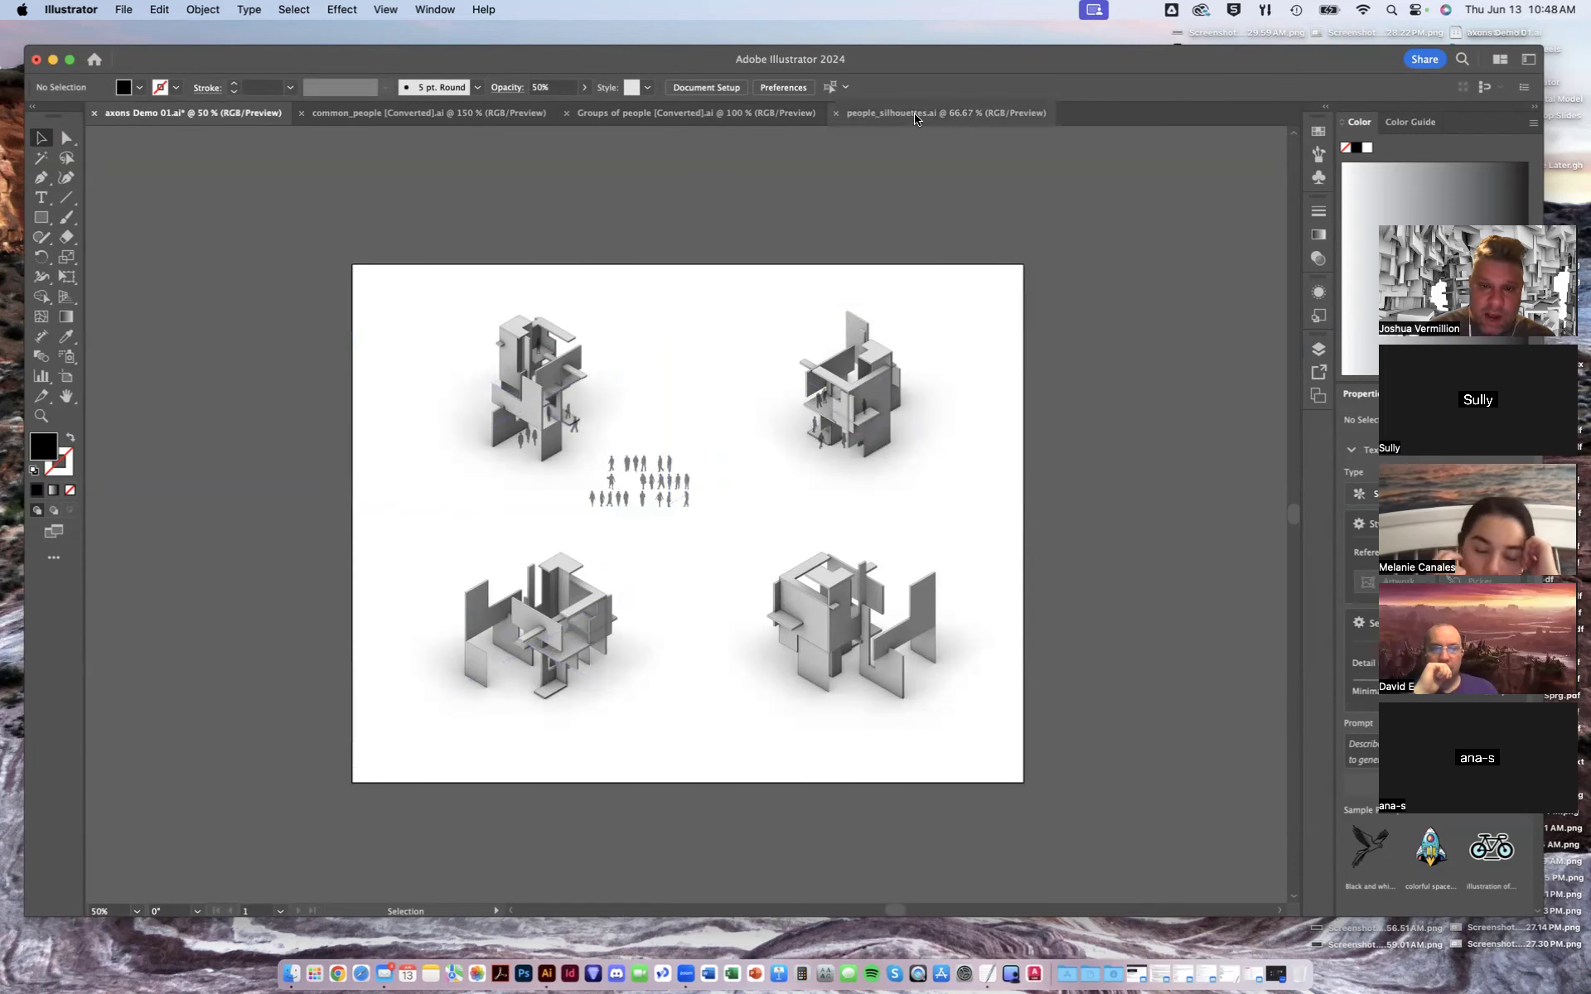
click(582, 119)
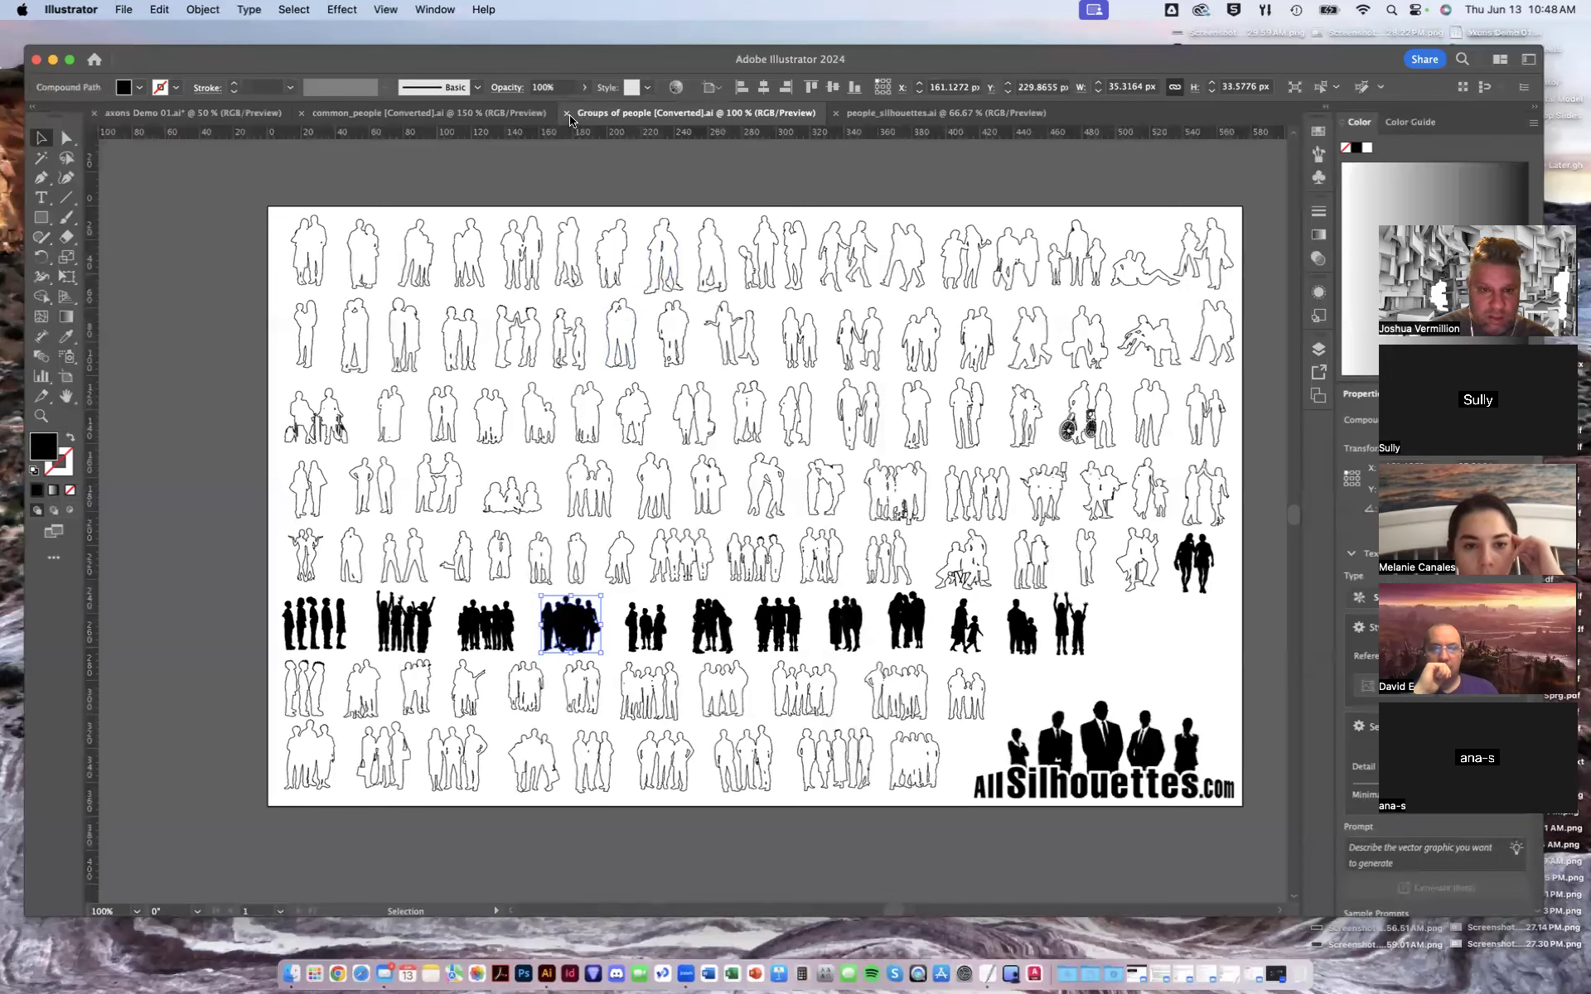
click(178, 505)
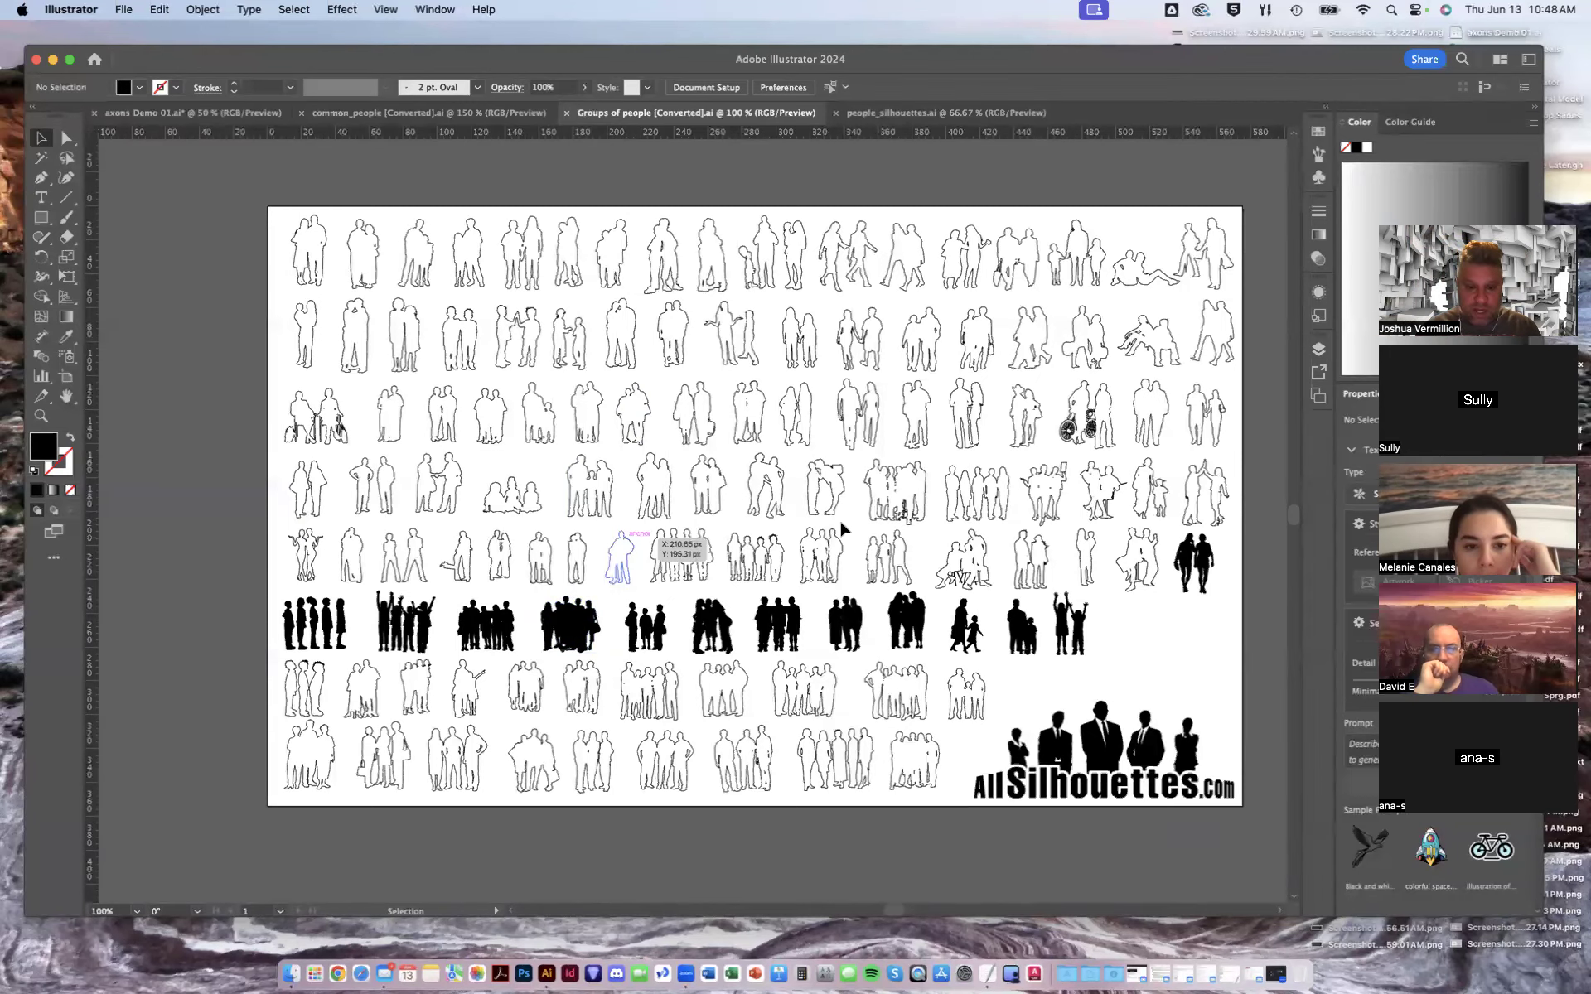
key(a)
key(super+equal)
drag(663, 525, 891, 486)
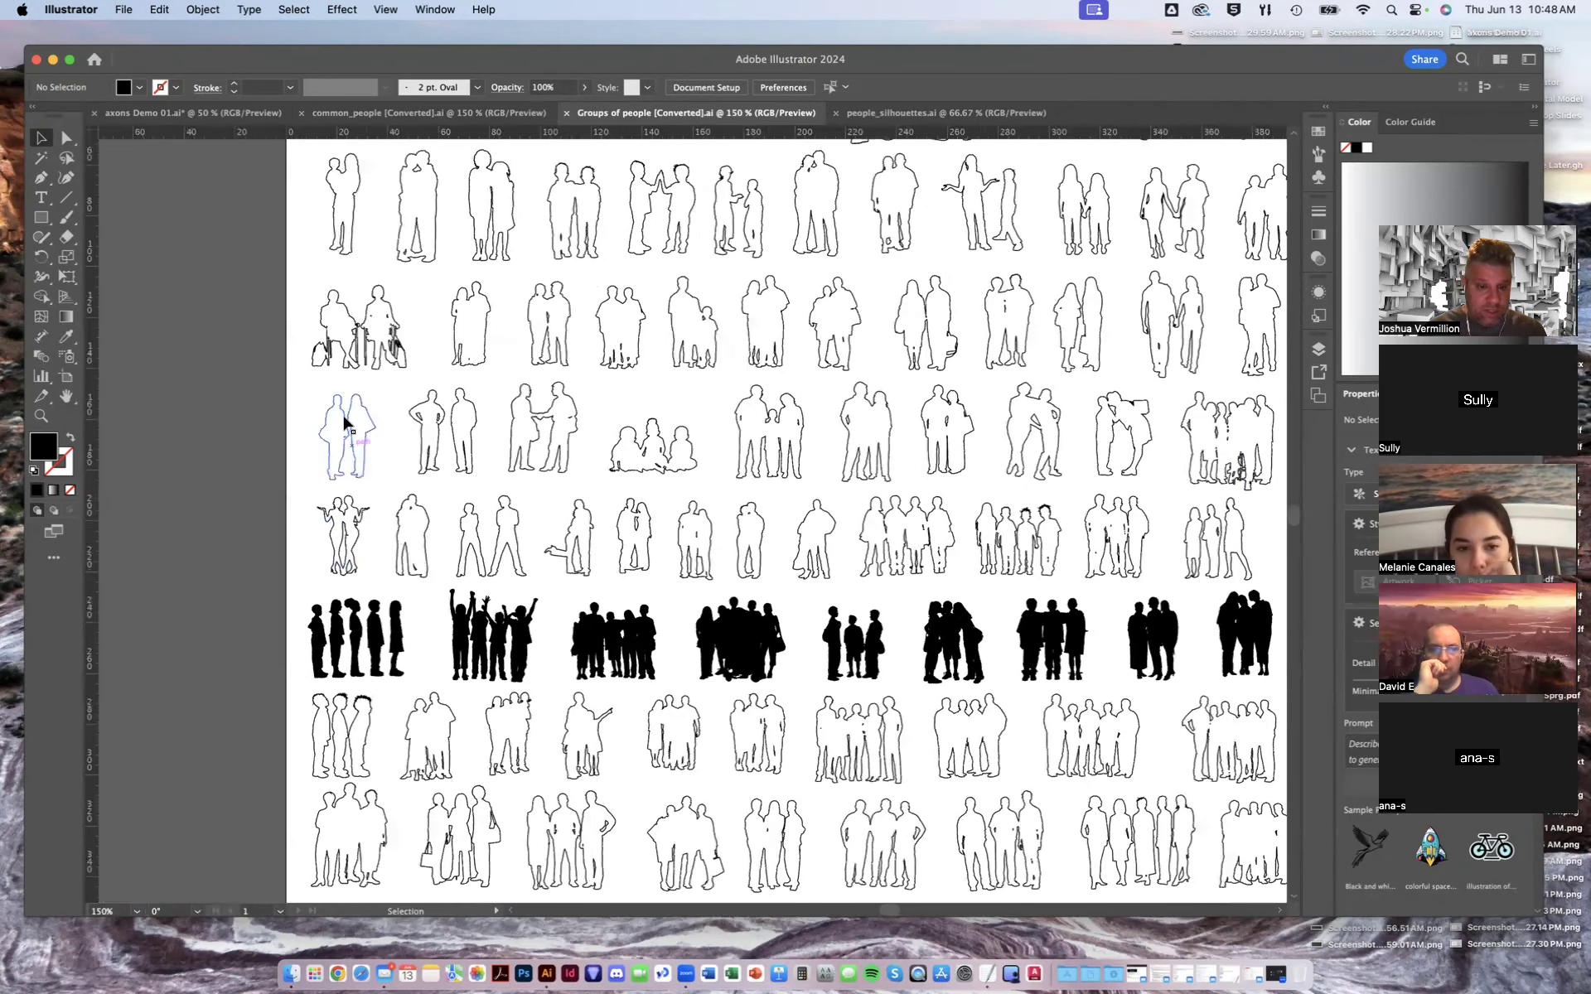
key(super+equal)
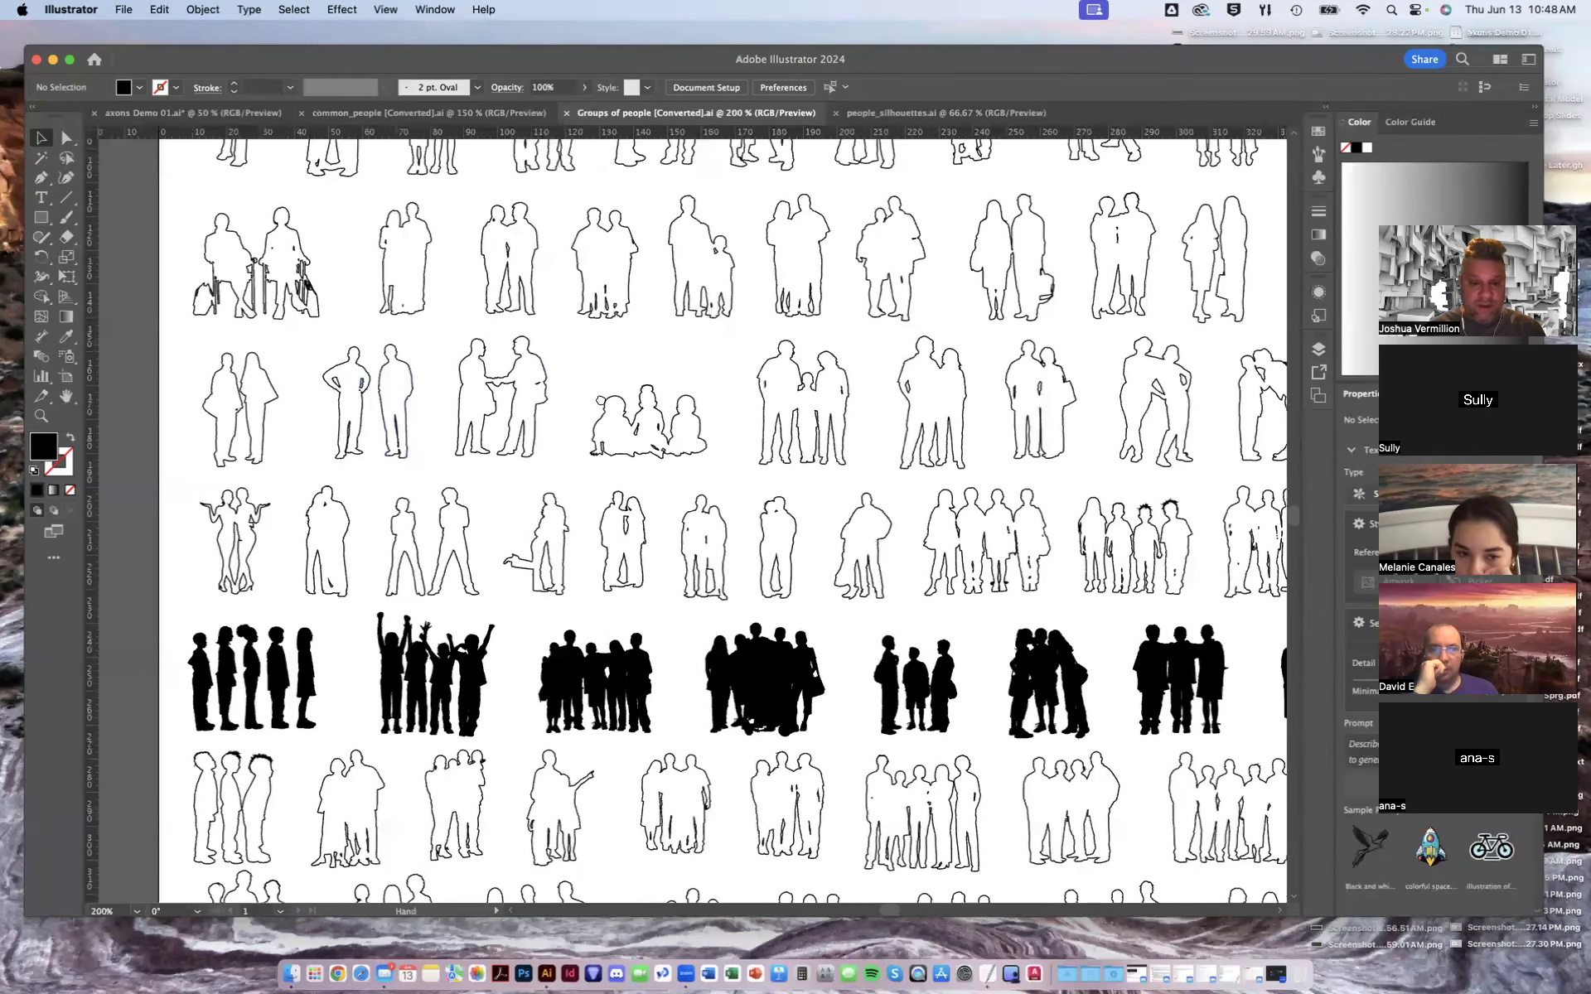
scroll(534, 464, left, 3)
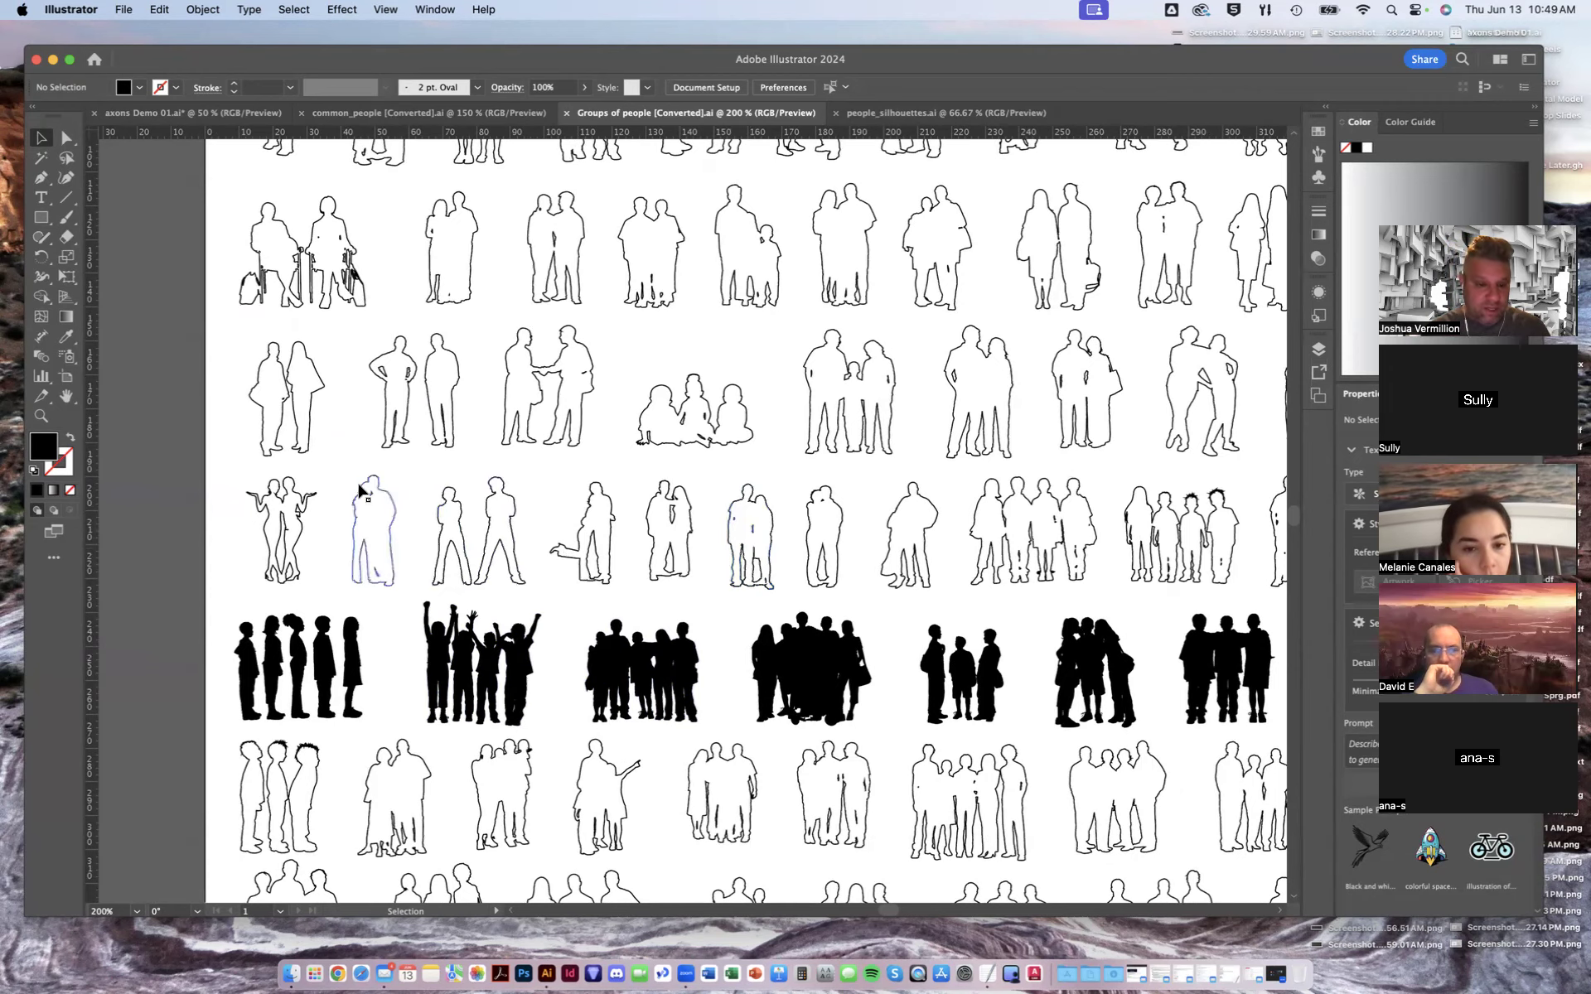
alt+scroll(377, 525, up, 10)
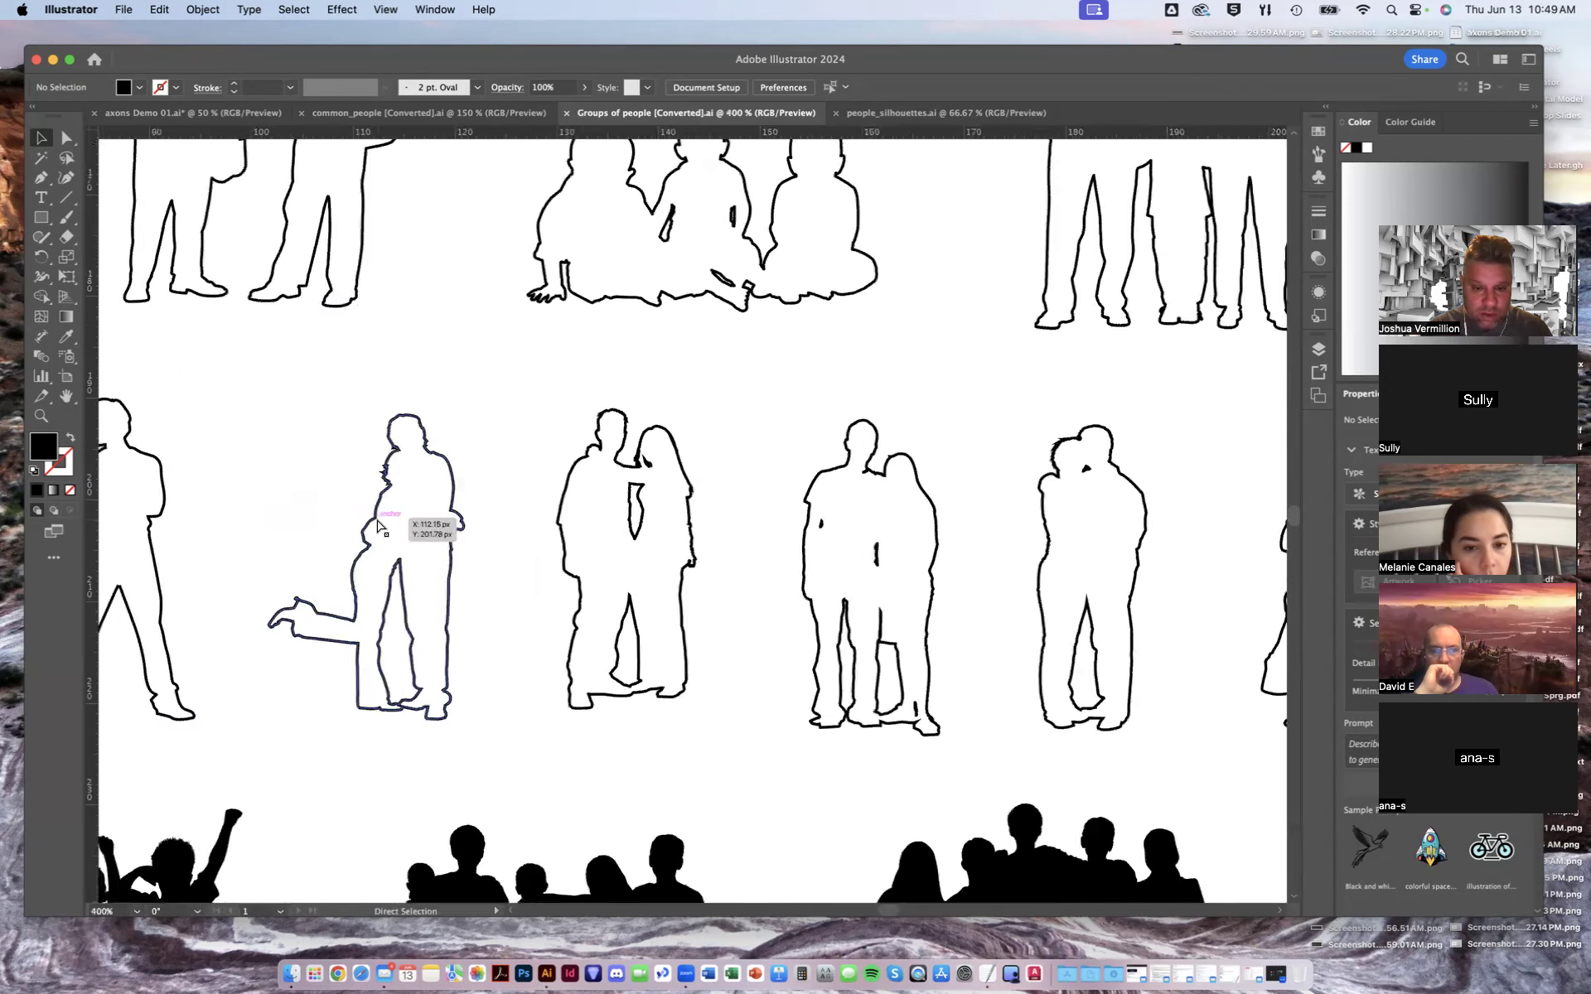
alt+scroll(377, 525, up, 2)
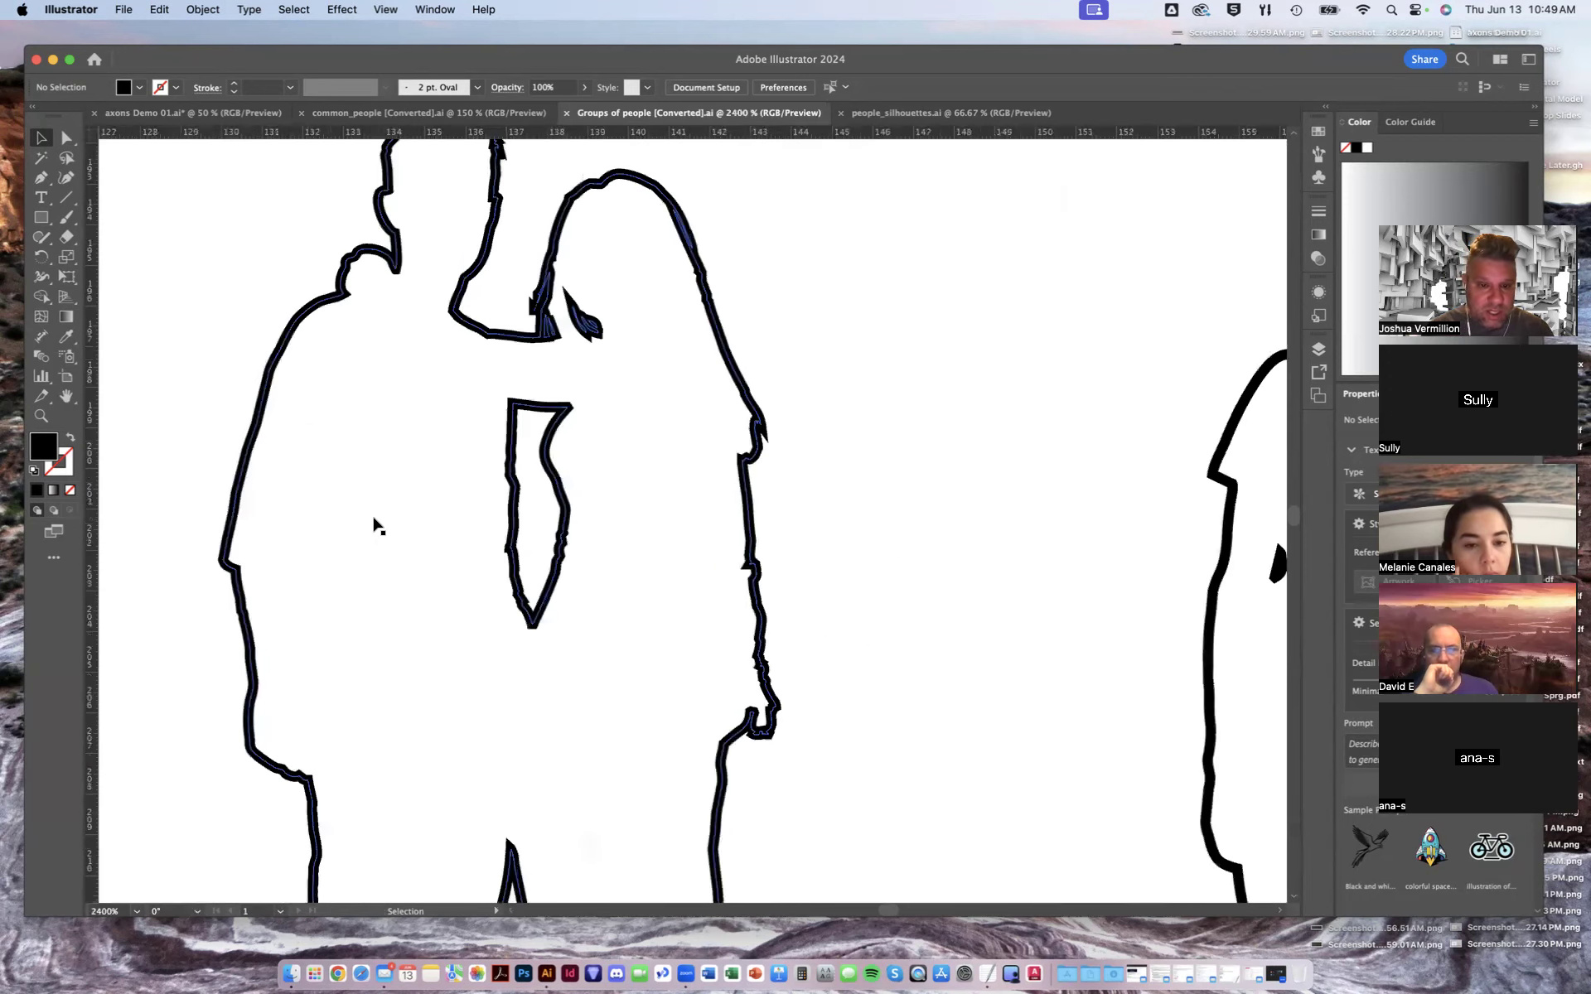
drag(386, 491, 486, 672)
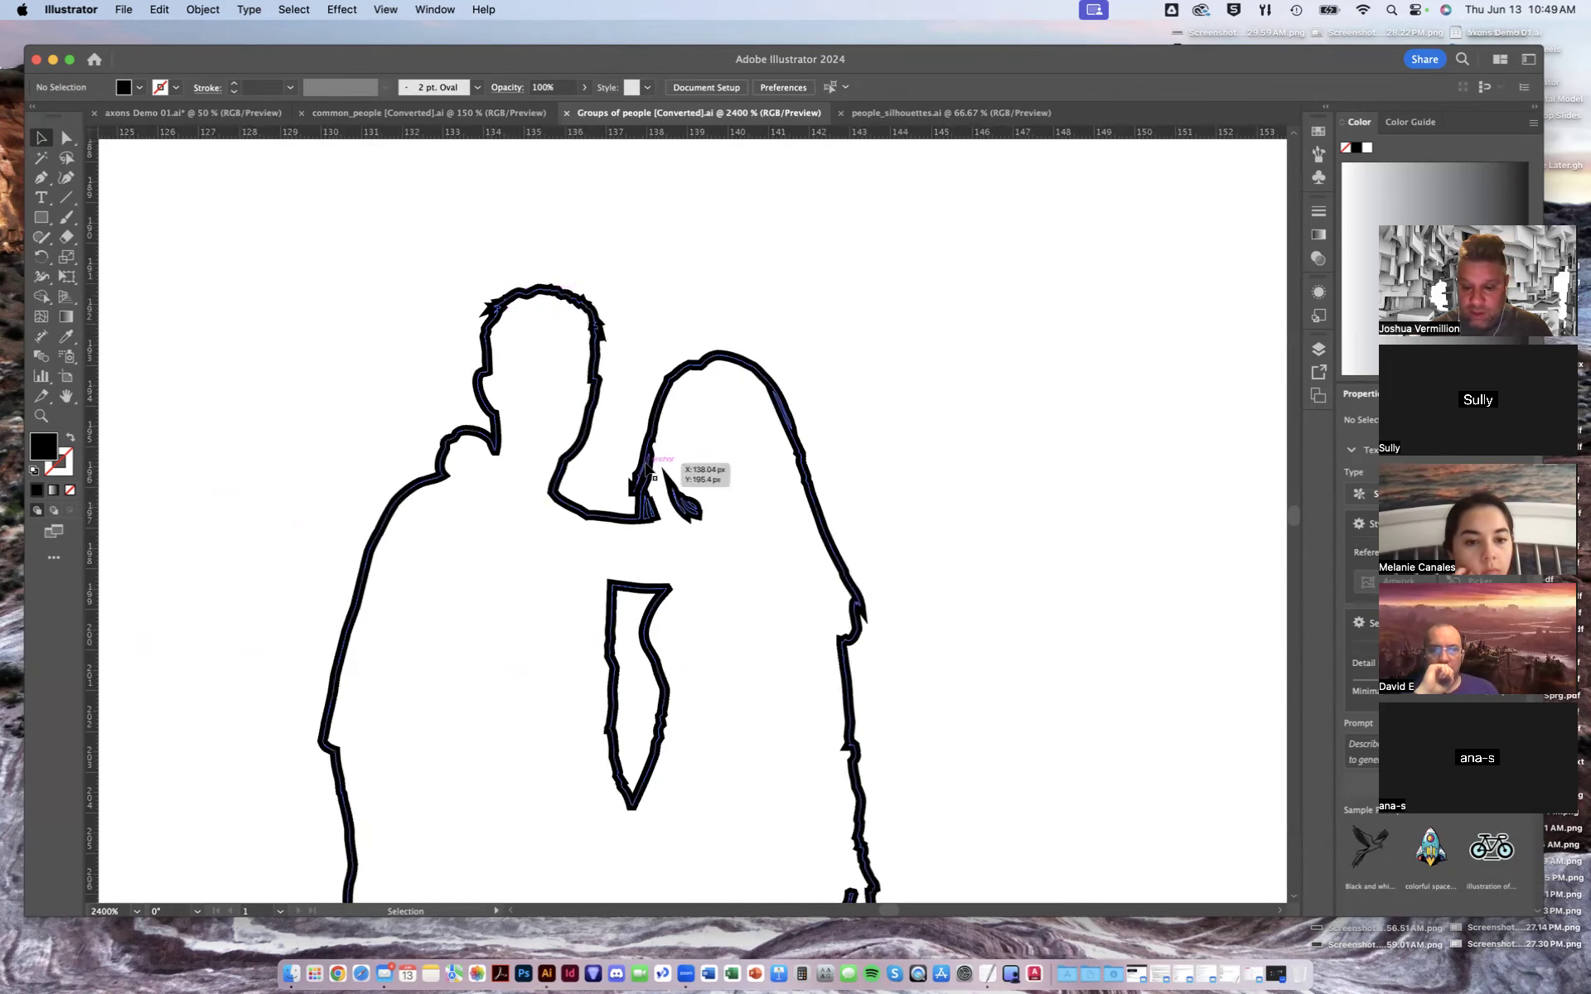
alt+scroll(648, 468, down, 5)
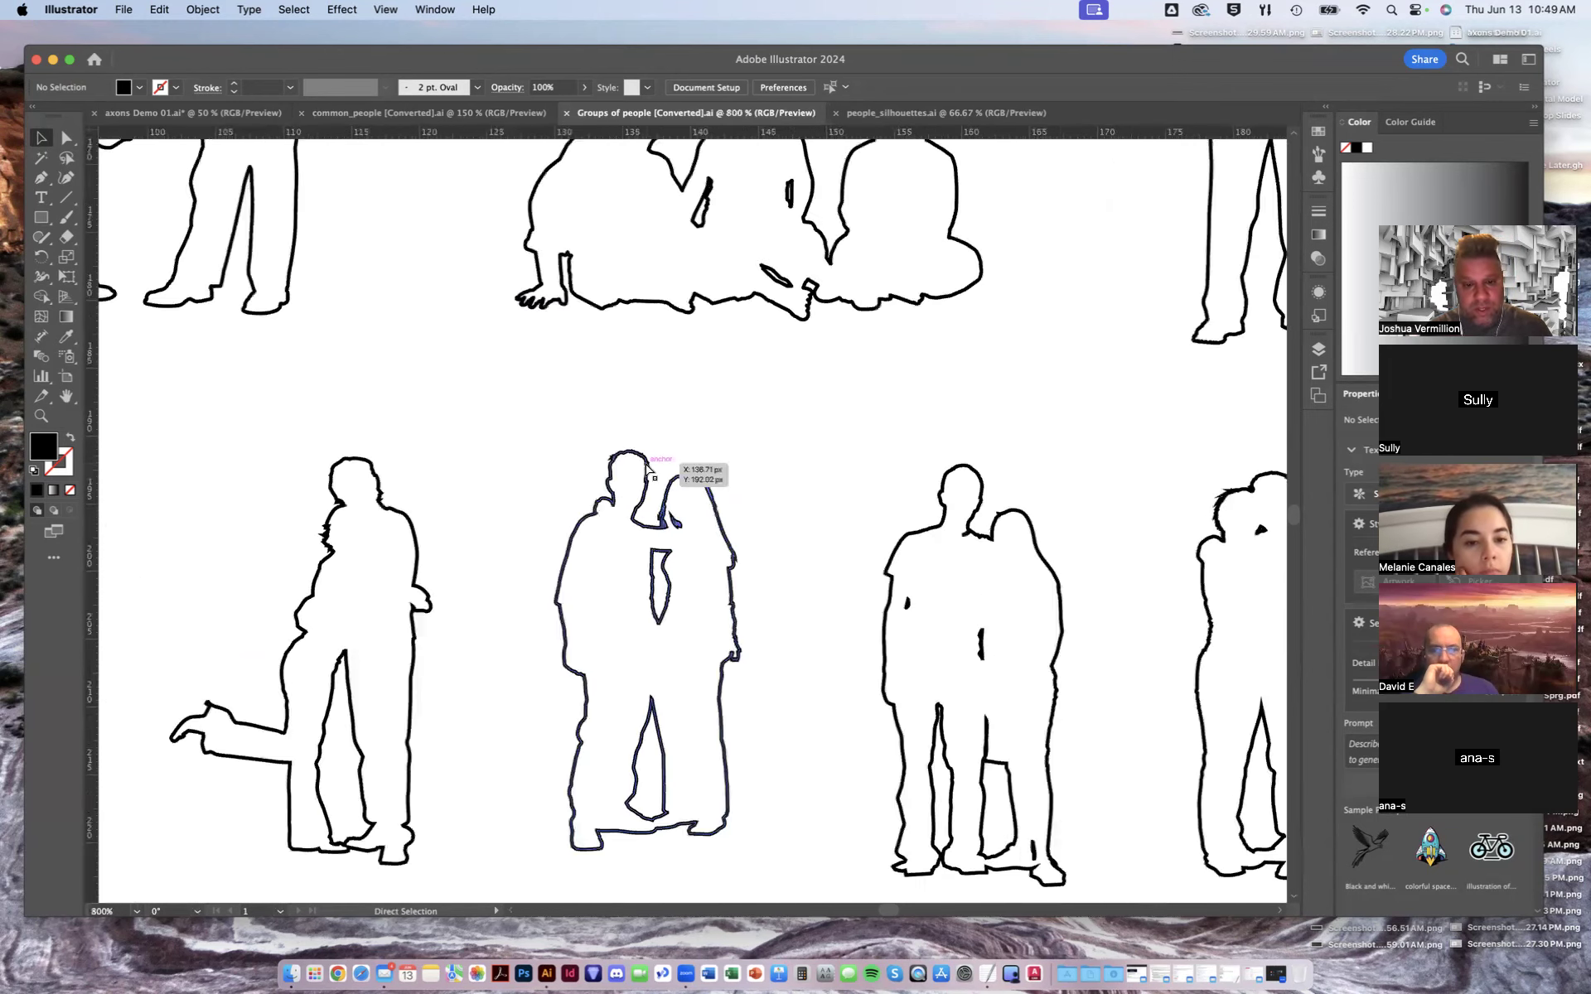
drag(683, 544, 661, 462)
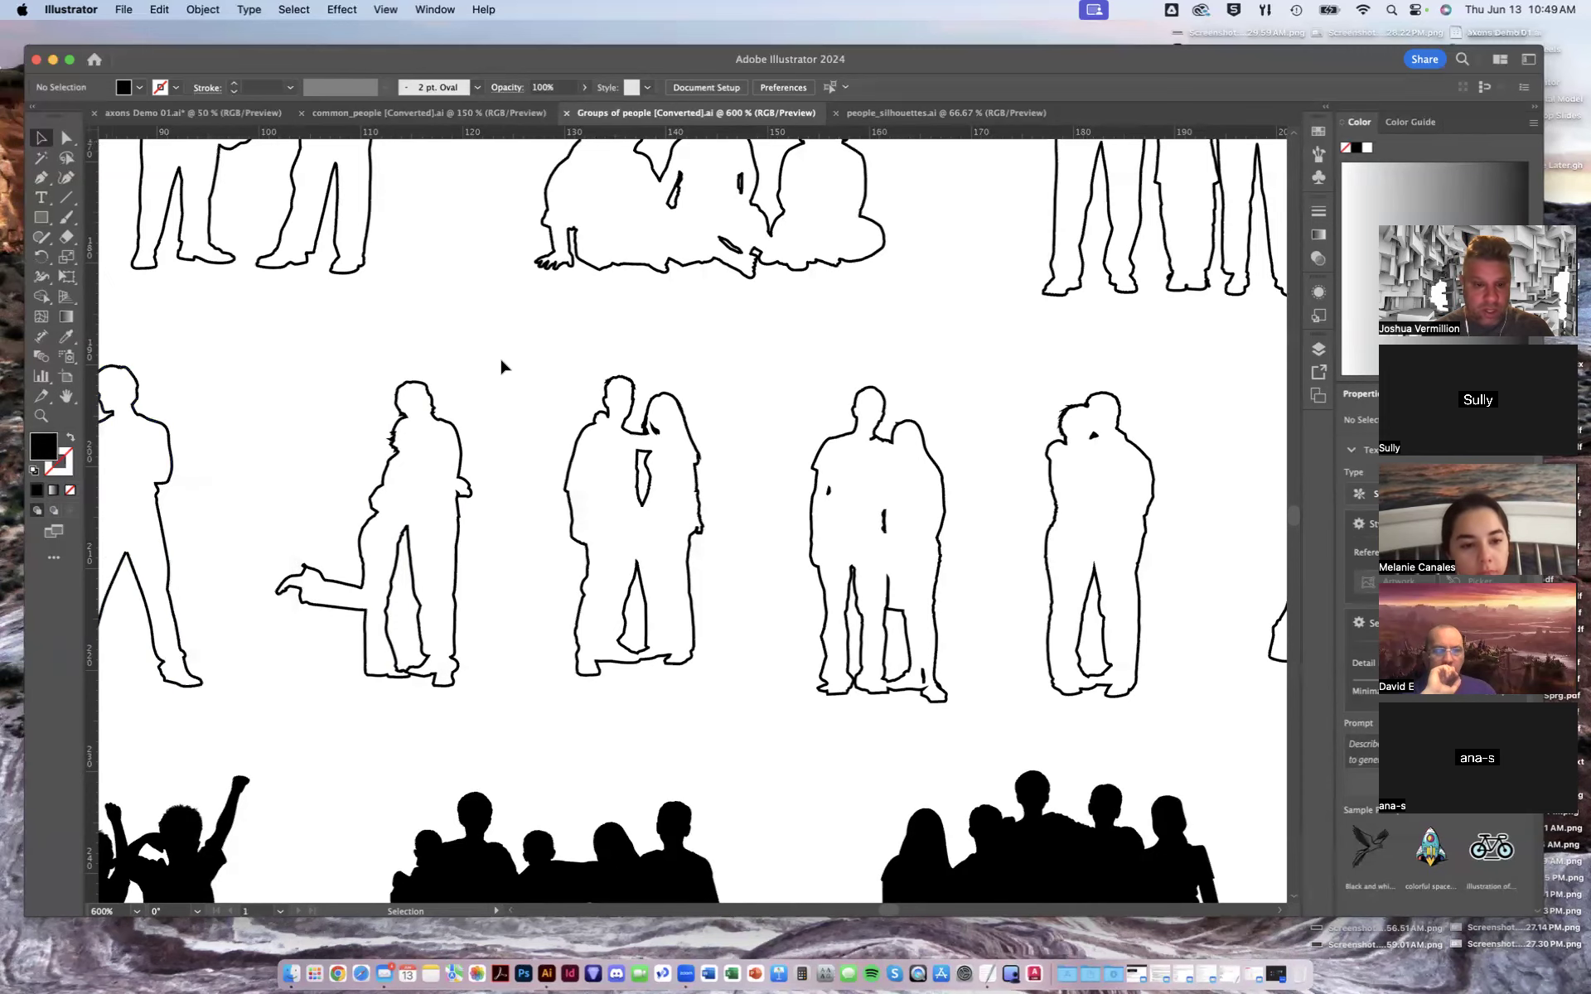
- Bring the outlined couple to the front and move it over the black silhouette group below
click(590, 428)
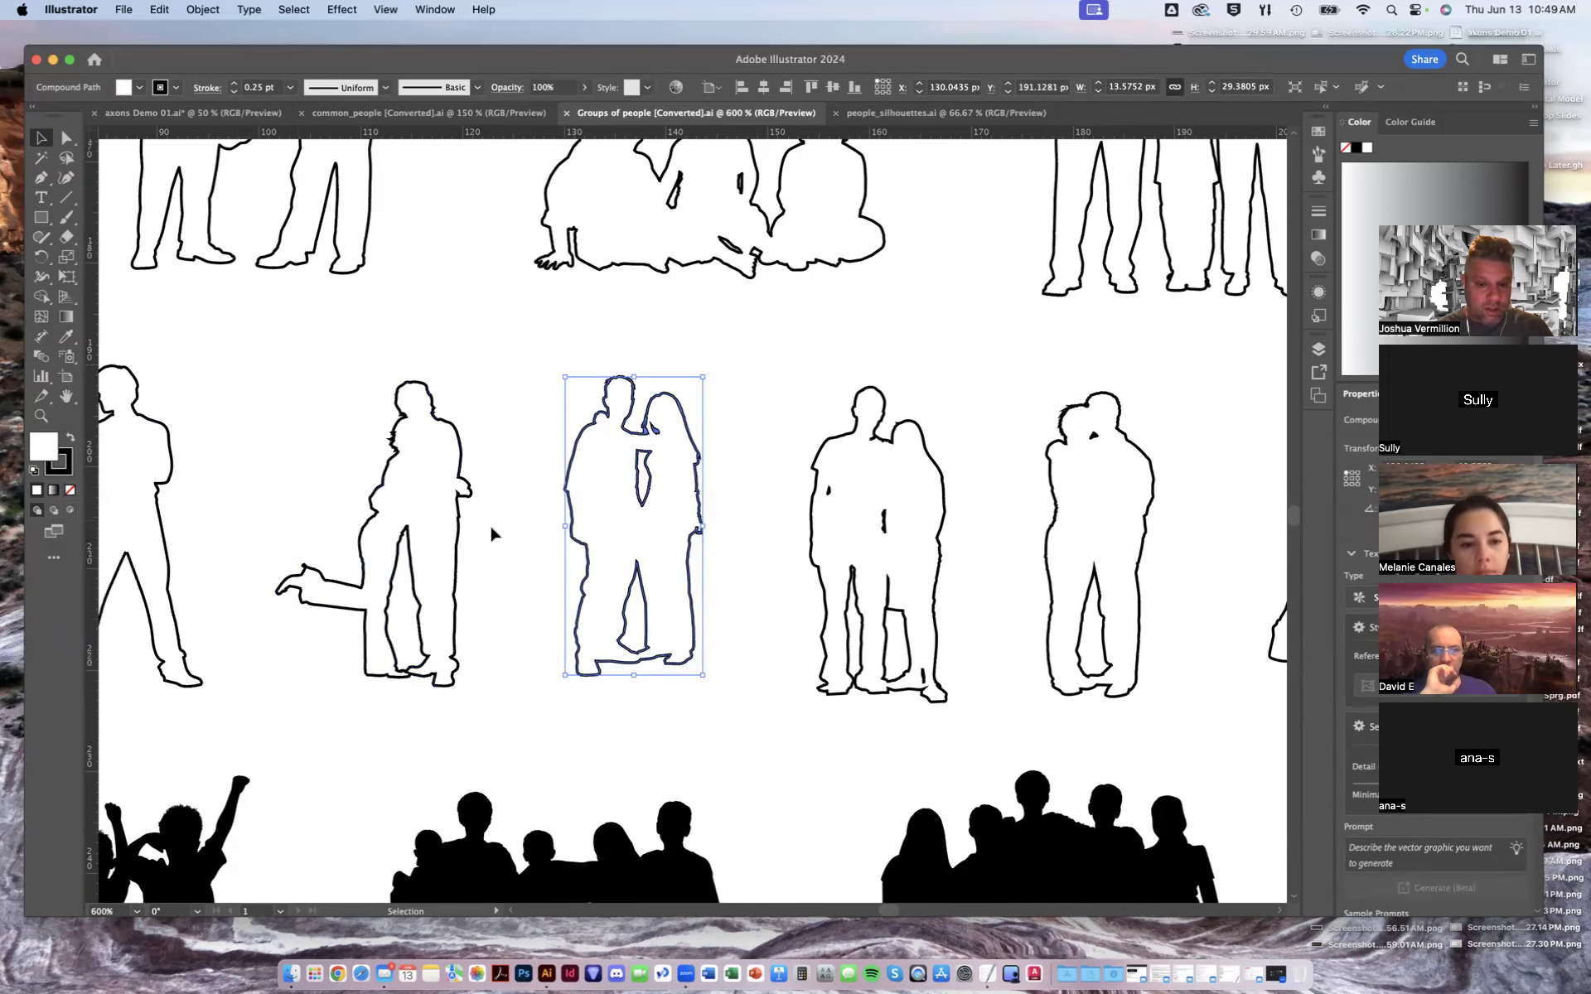
drag(604, 518, 582, 743)
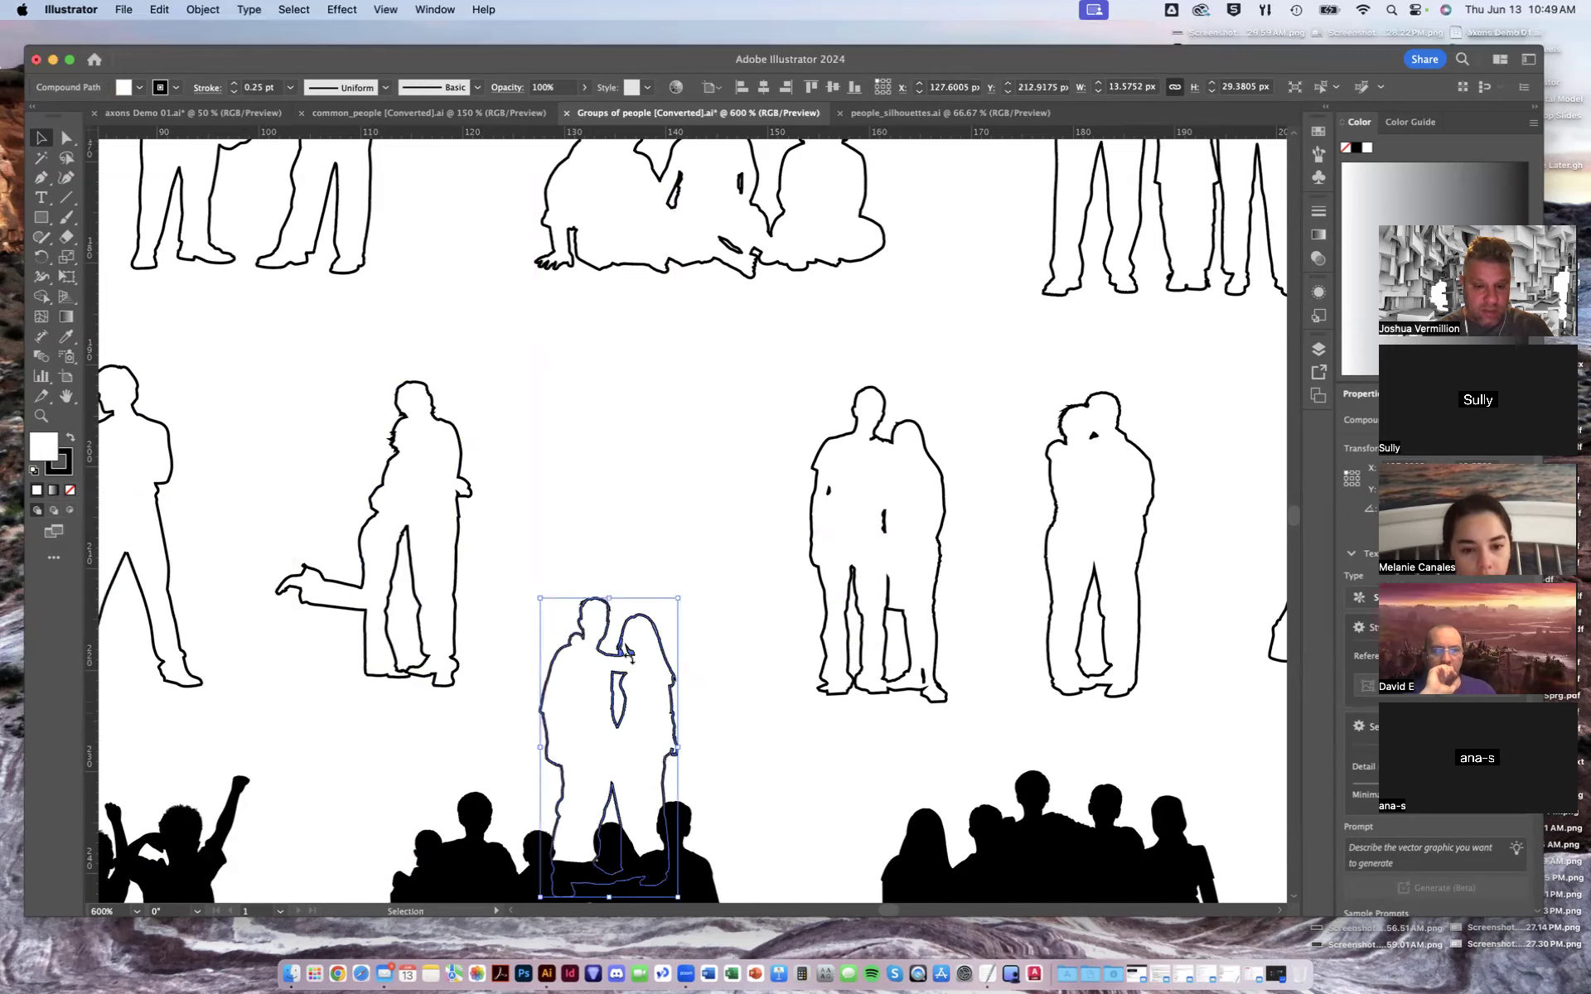
key(super+z)
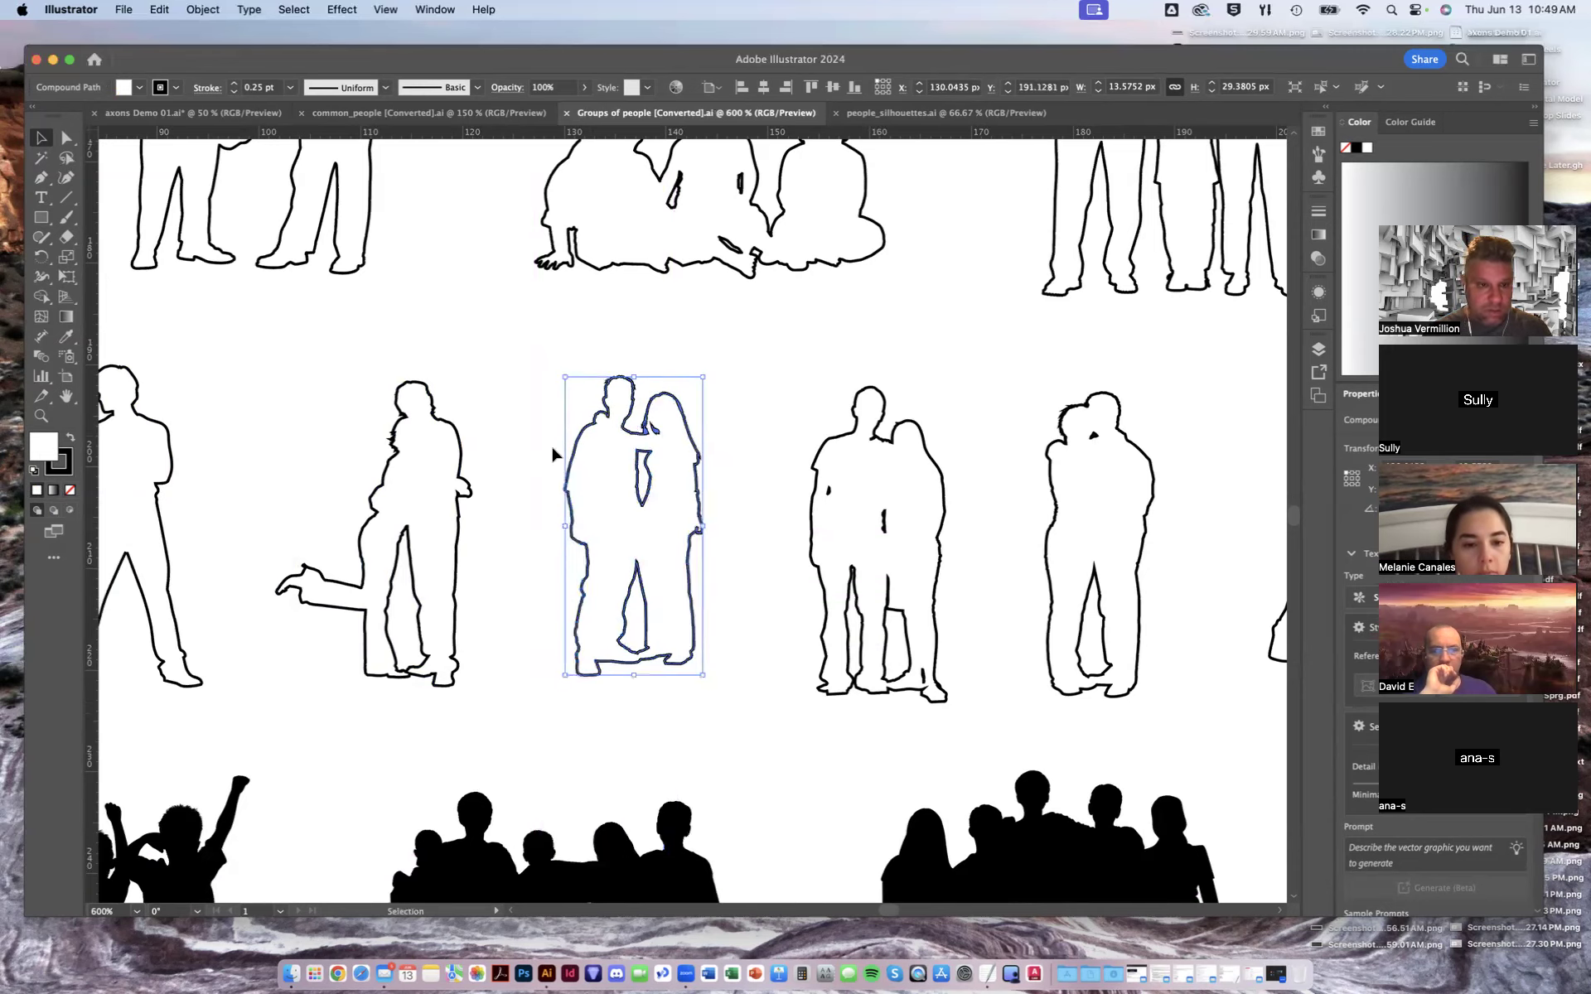
right_click(677, 519)
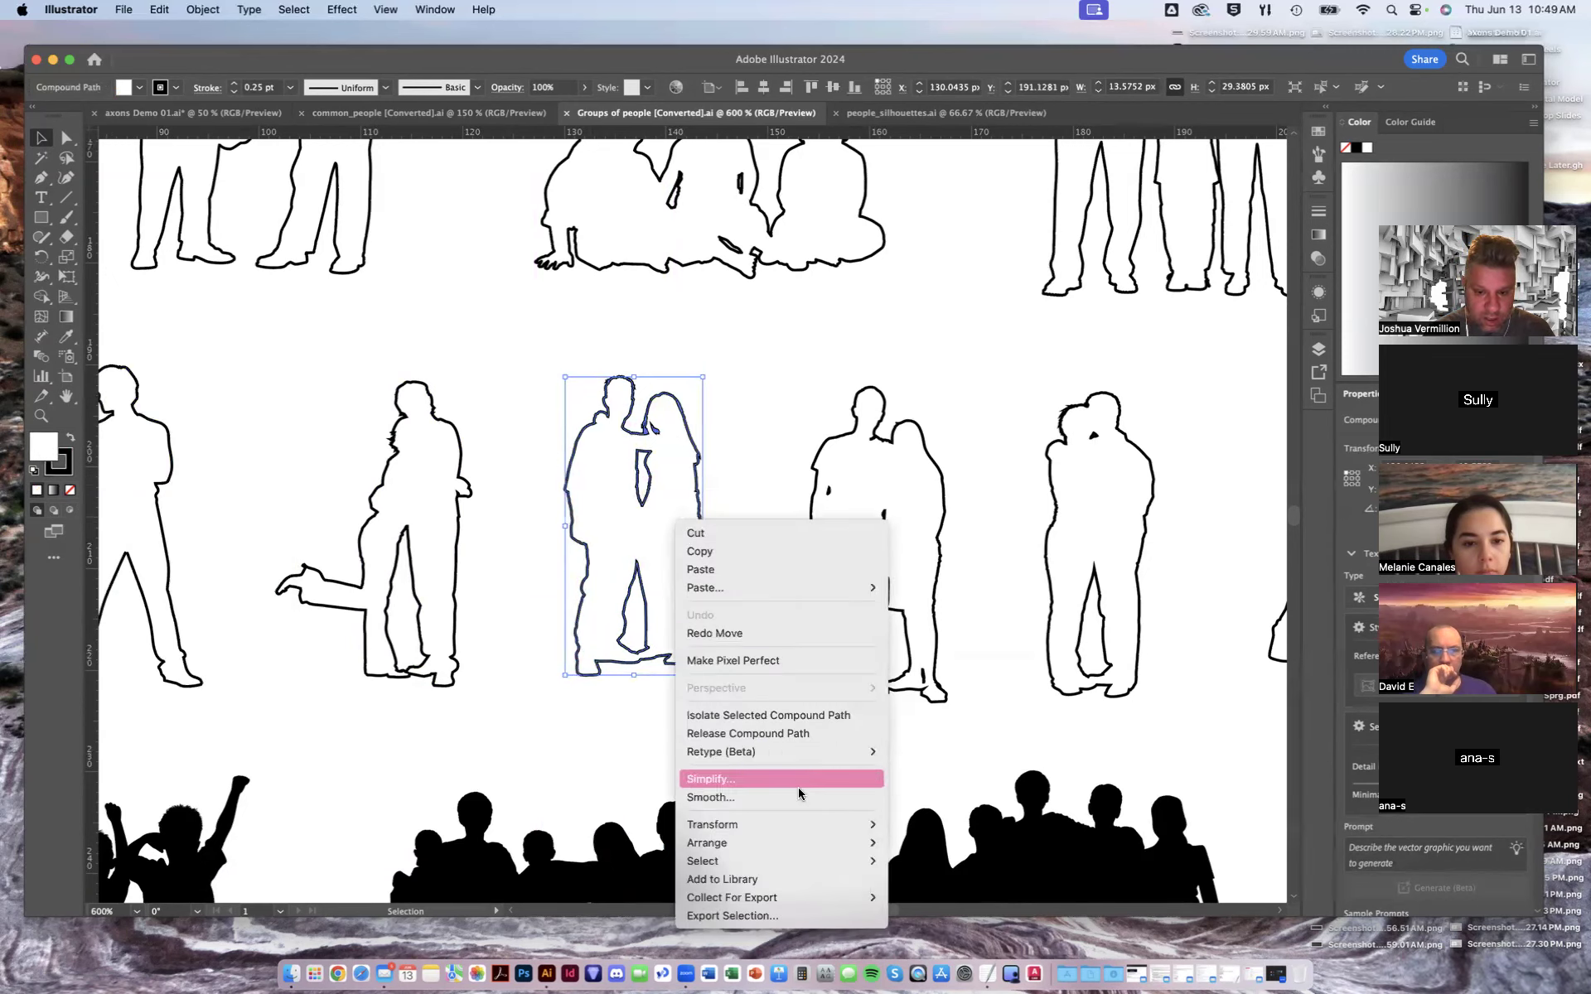
mouse_move(802, 825)
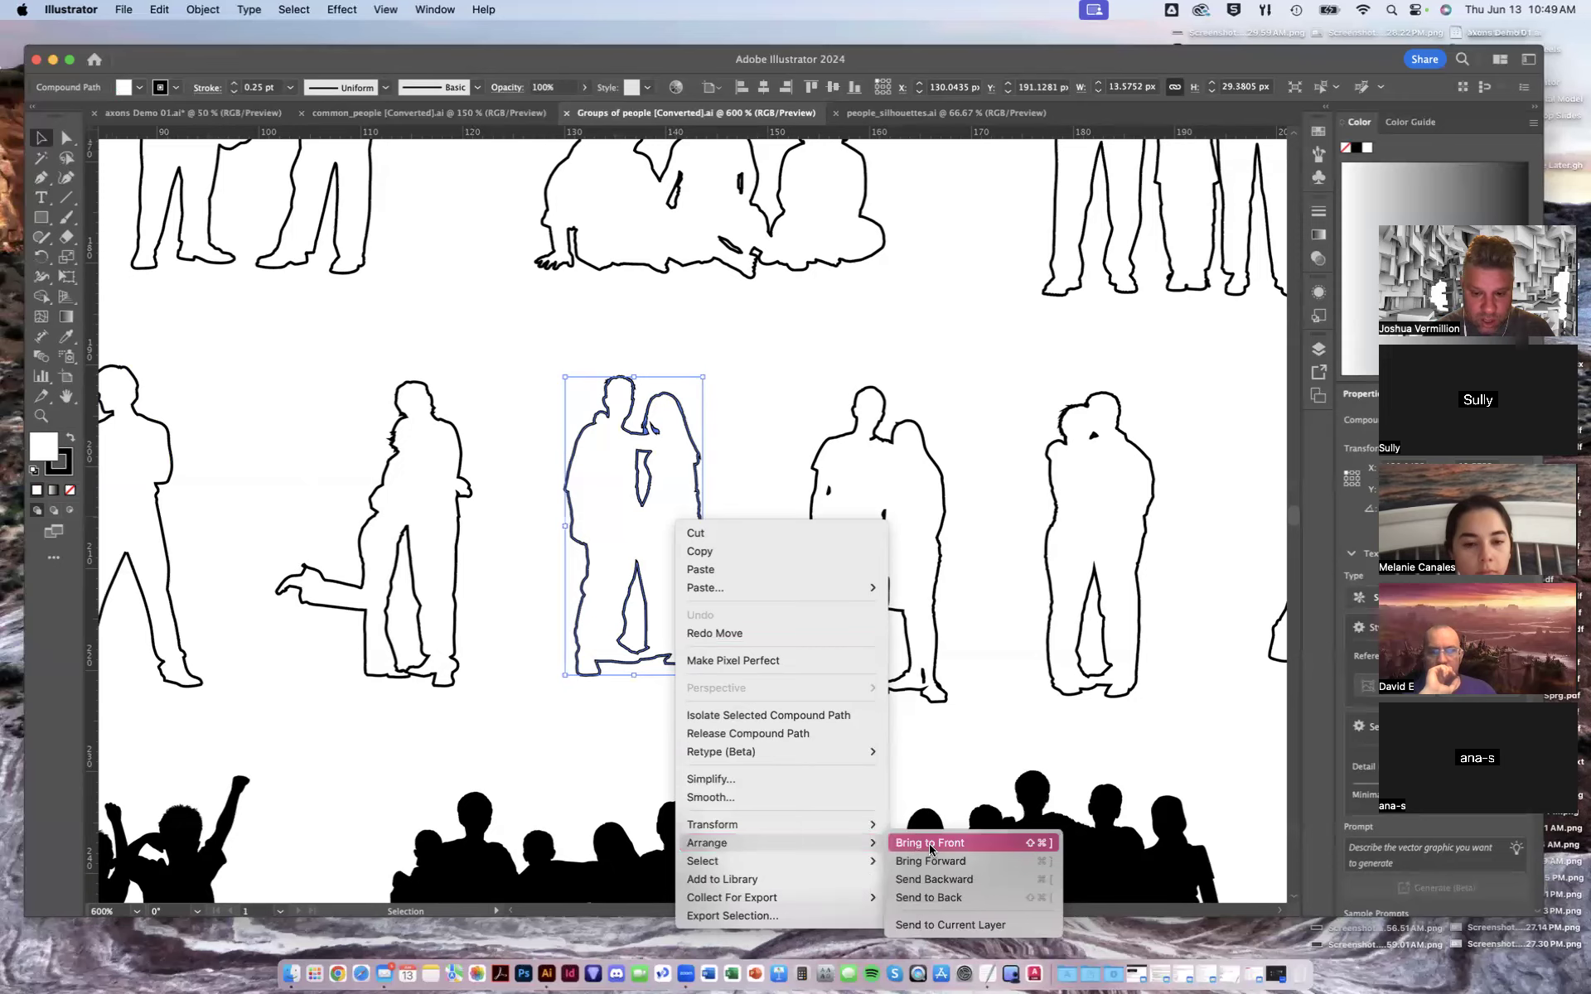
click(930, 844)
drag(658, 581, 661, 789)
right_click(735, 595)
click(708, 508)
key(space)
drag(721, 688, 604, 618)
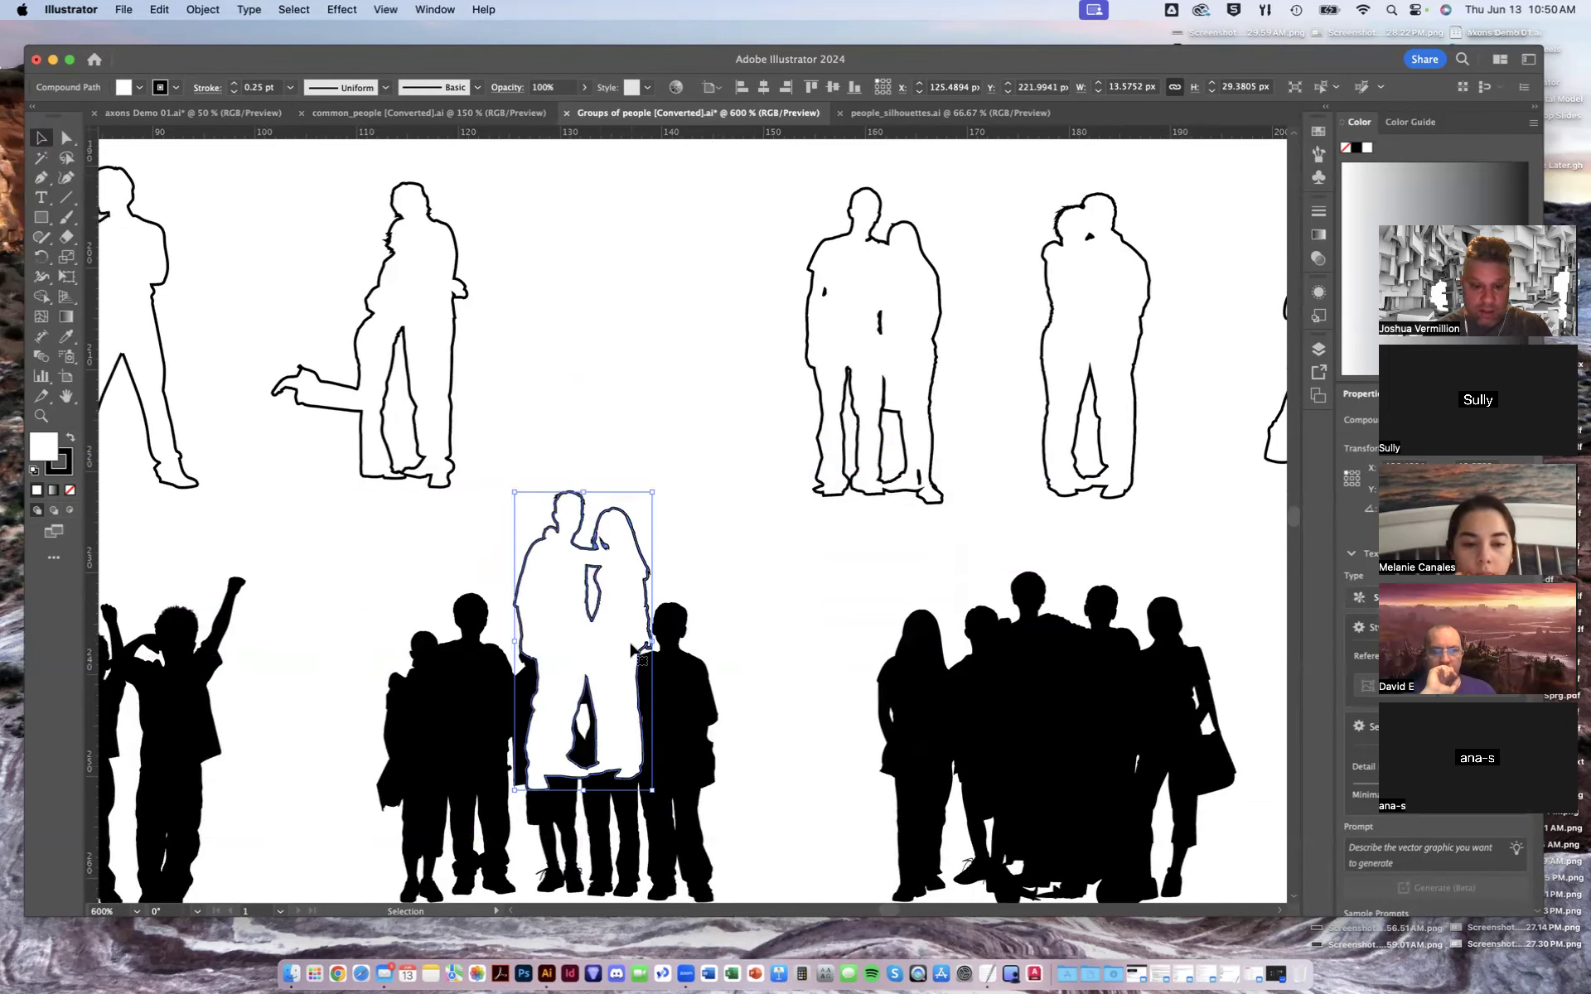
drag(631, 646, 634, 639)
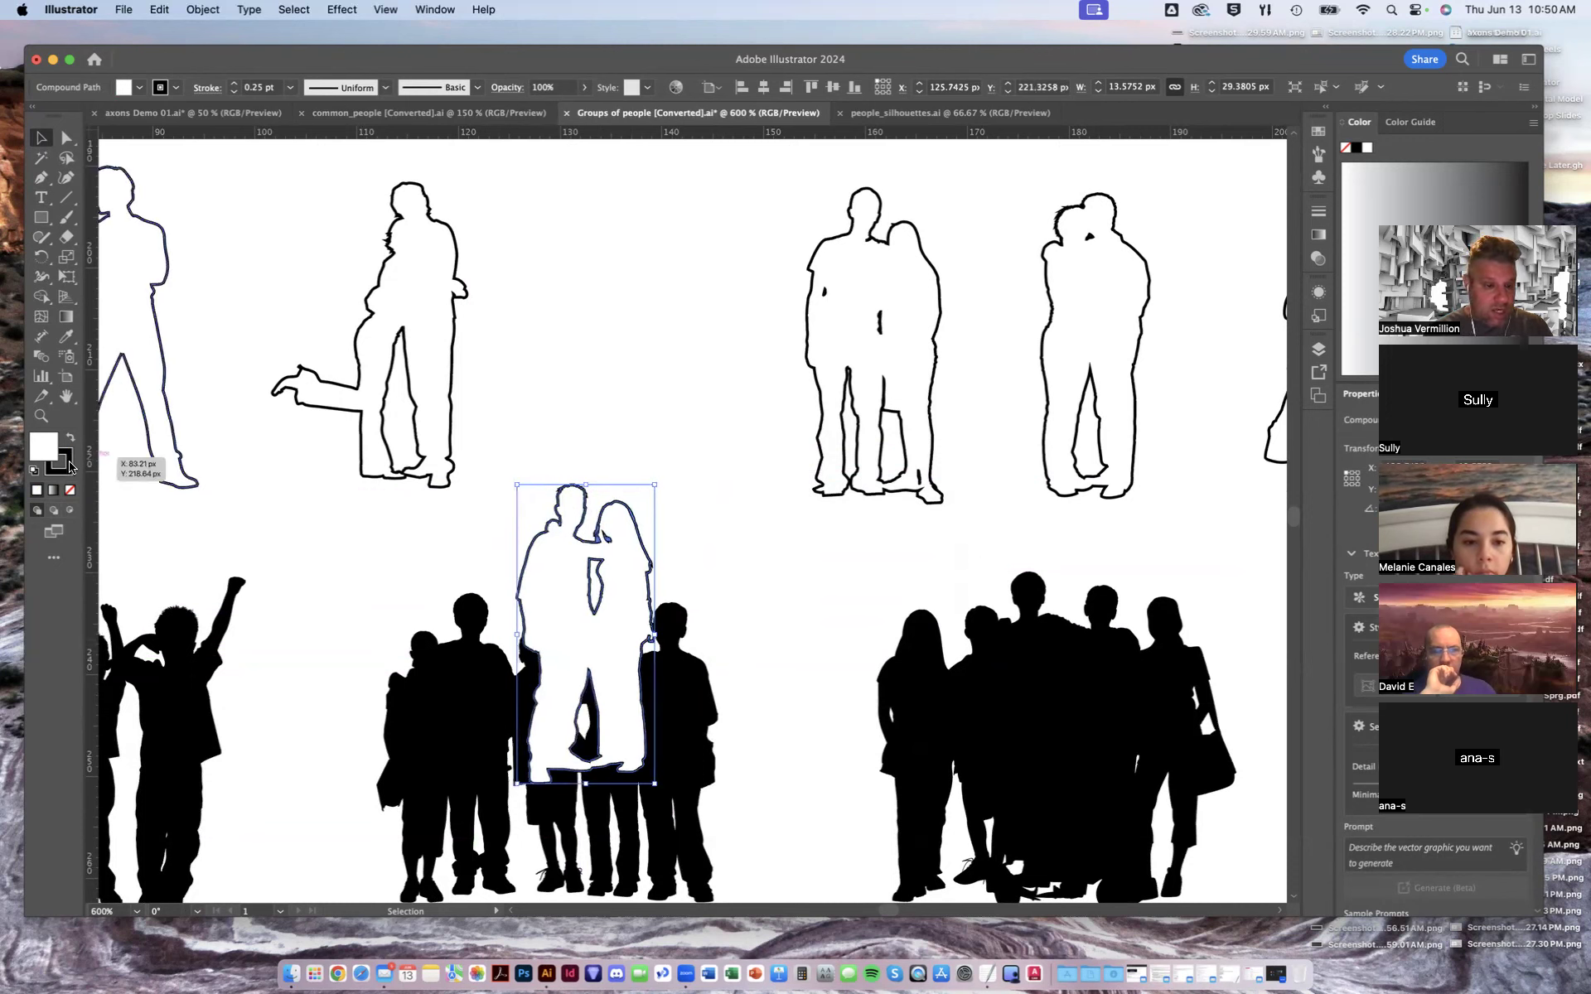
- Set the couple's fill to none with a black stroke and move it back to its original row
click(68, 471)
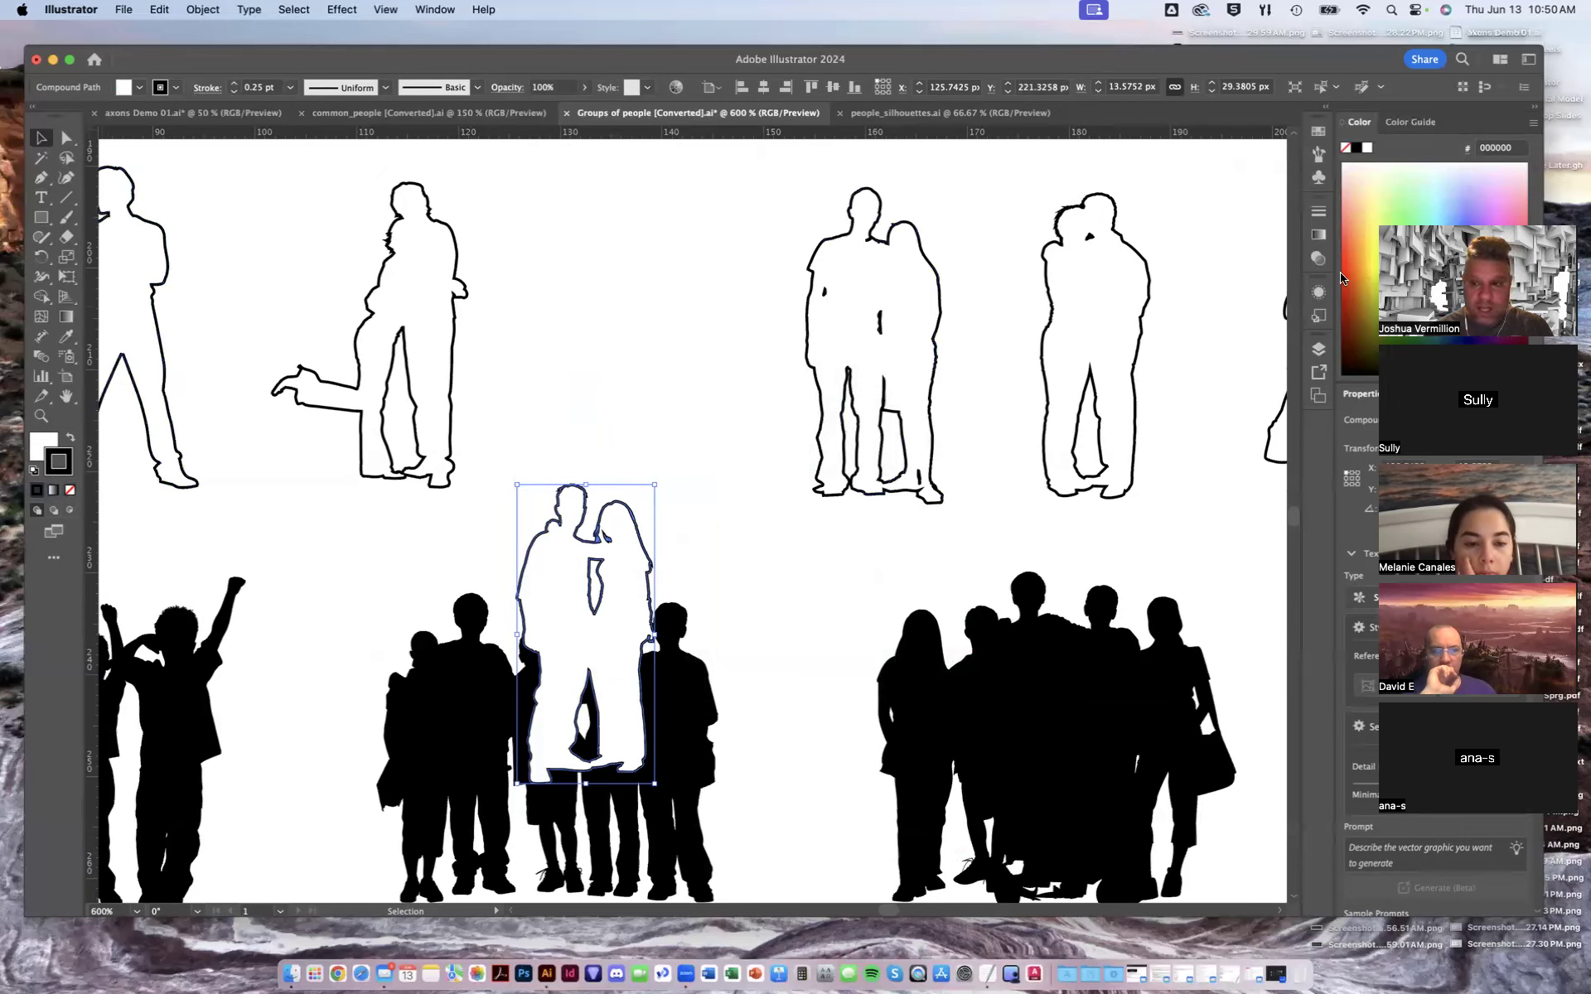
click(70, 491)
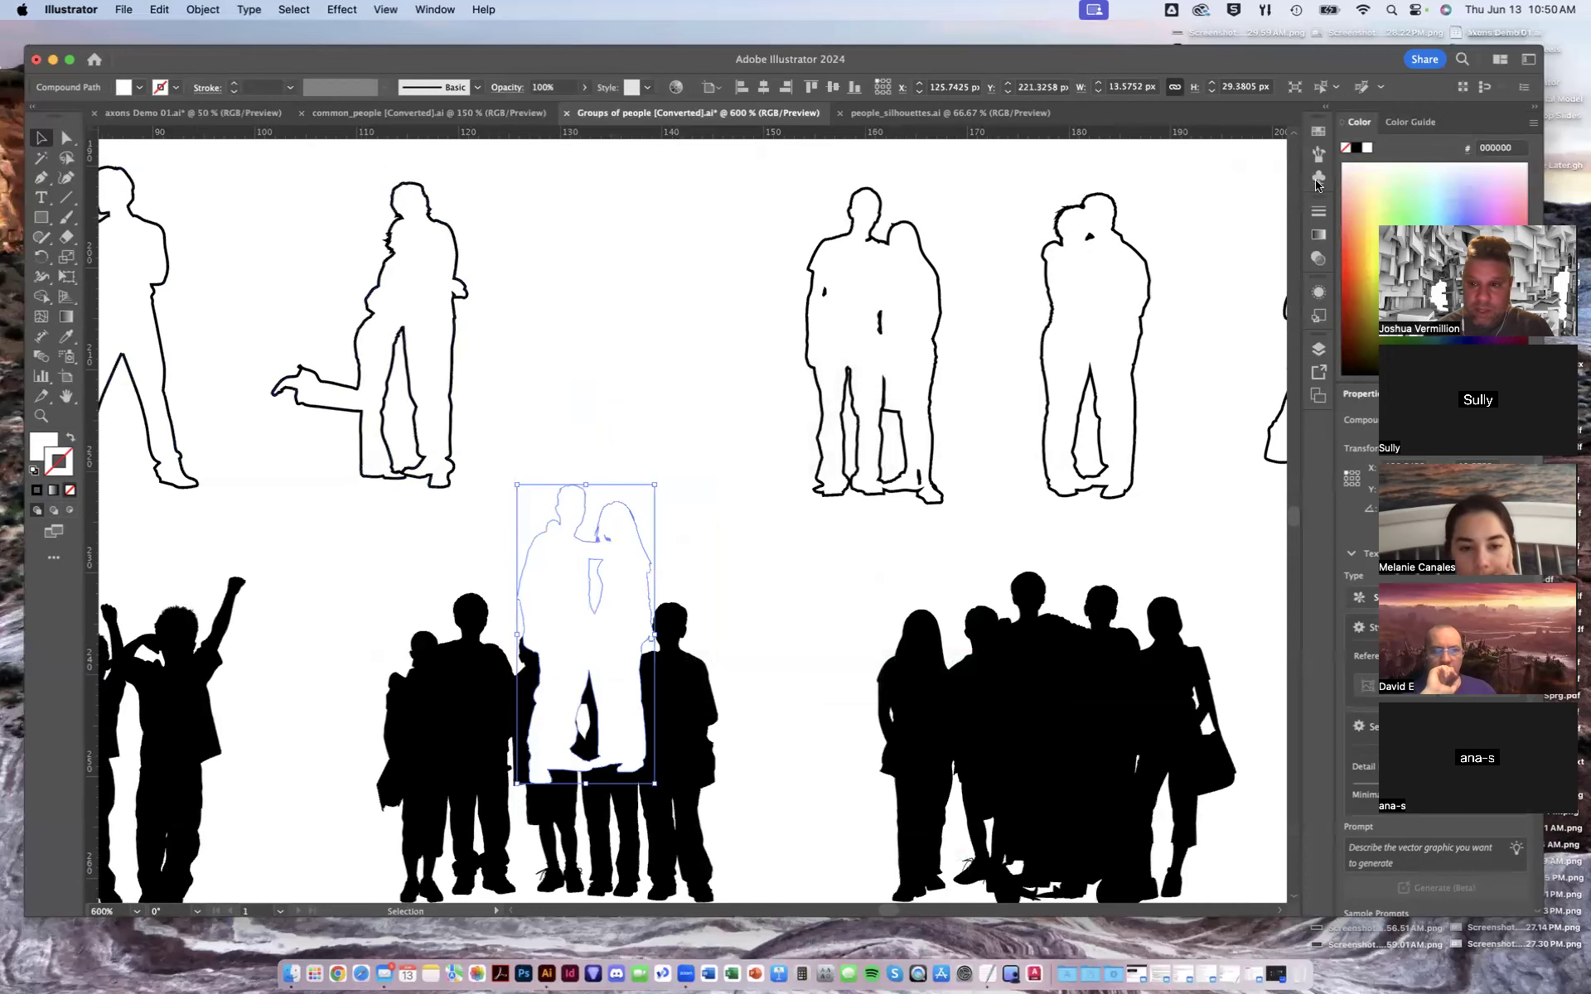
click(1357, 149)
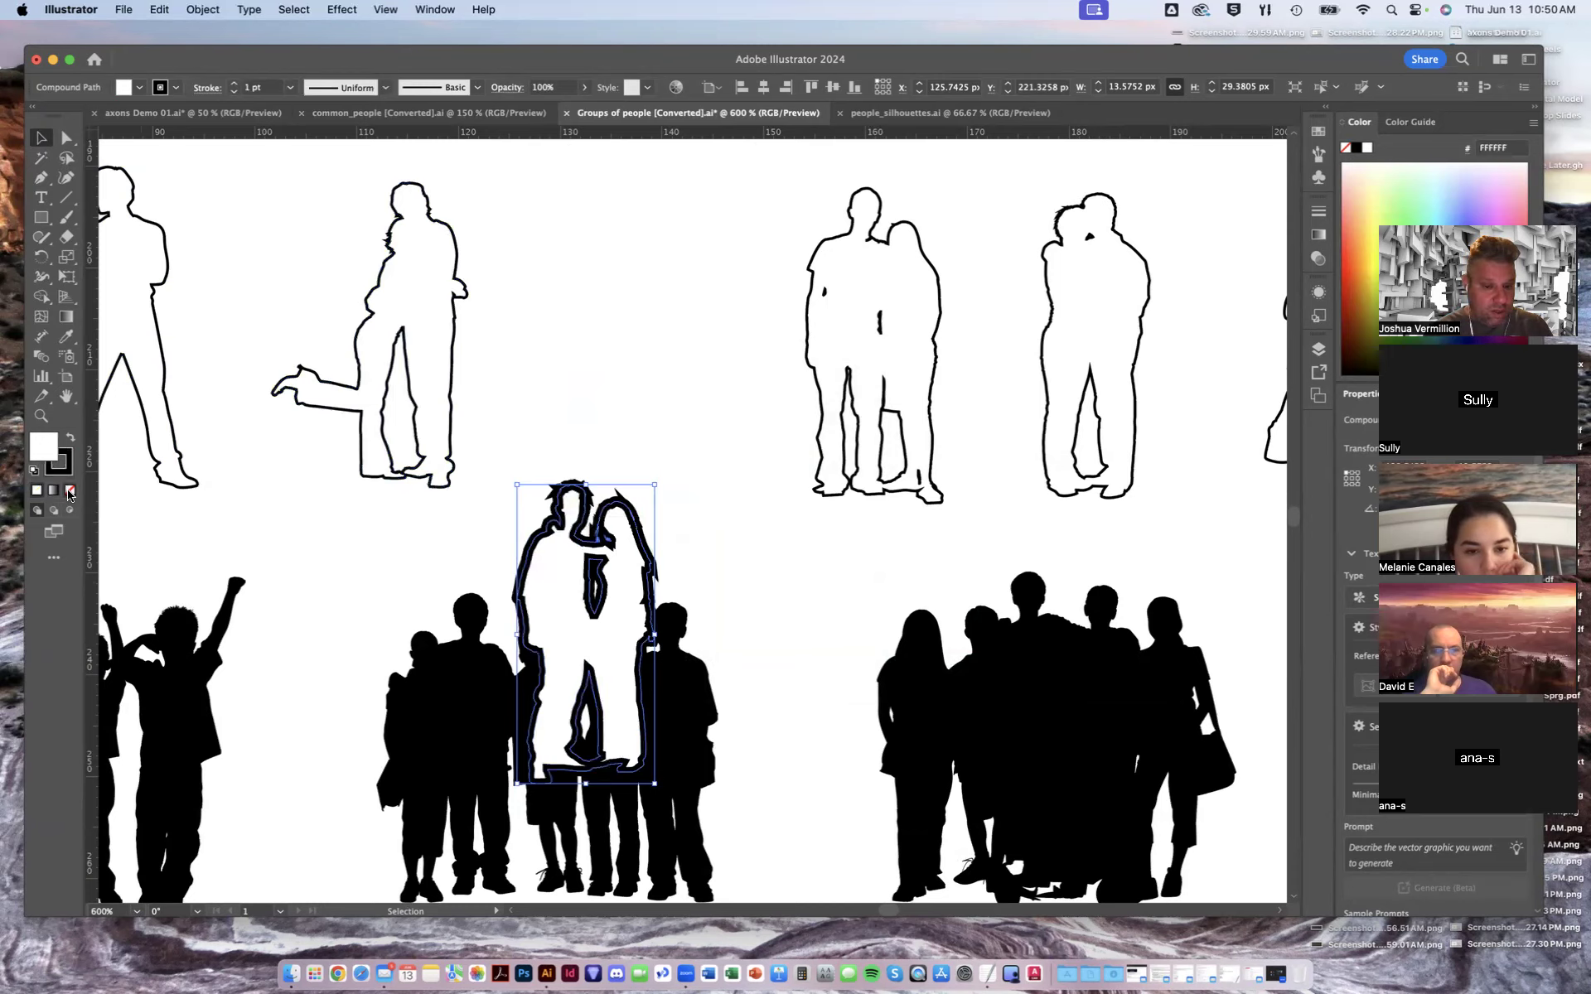
click(70, 491)
drag(555, 563, 574, 256)
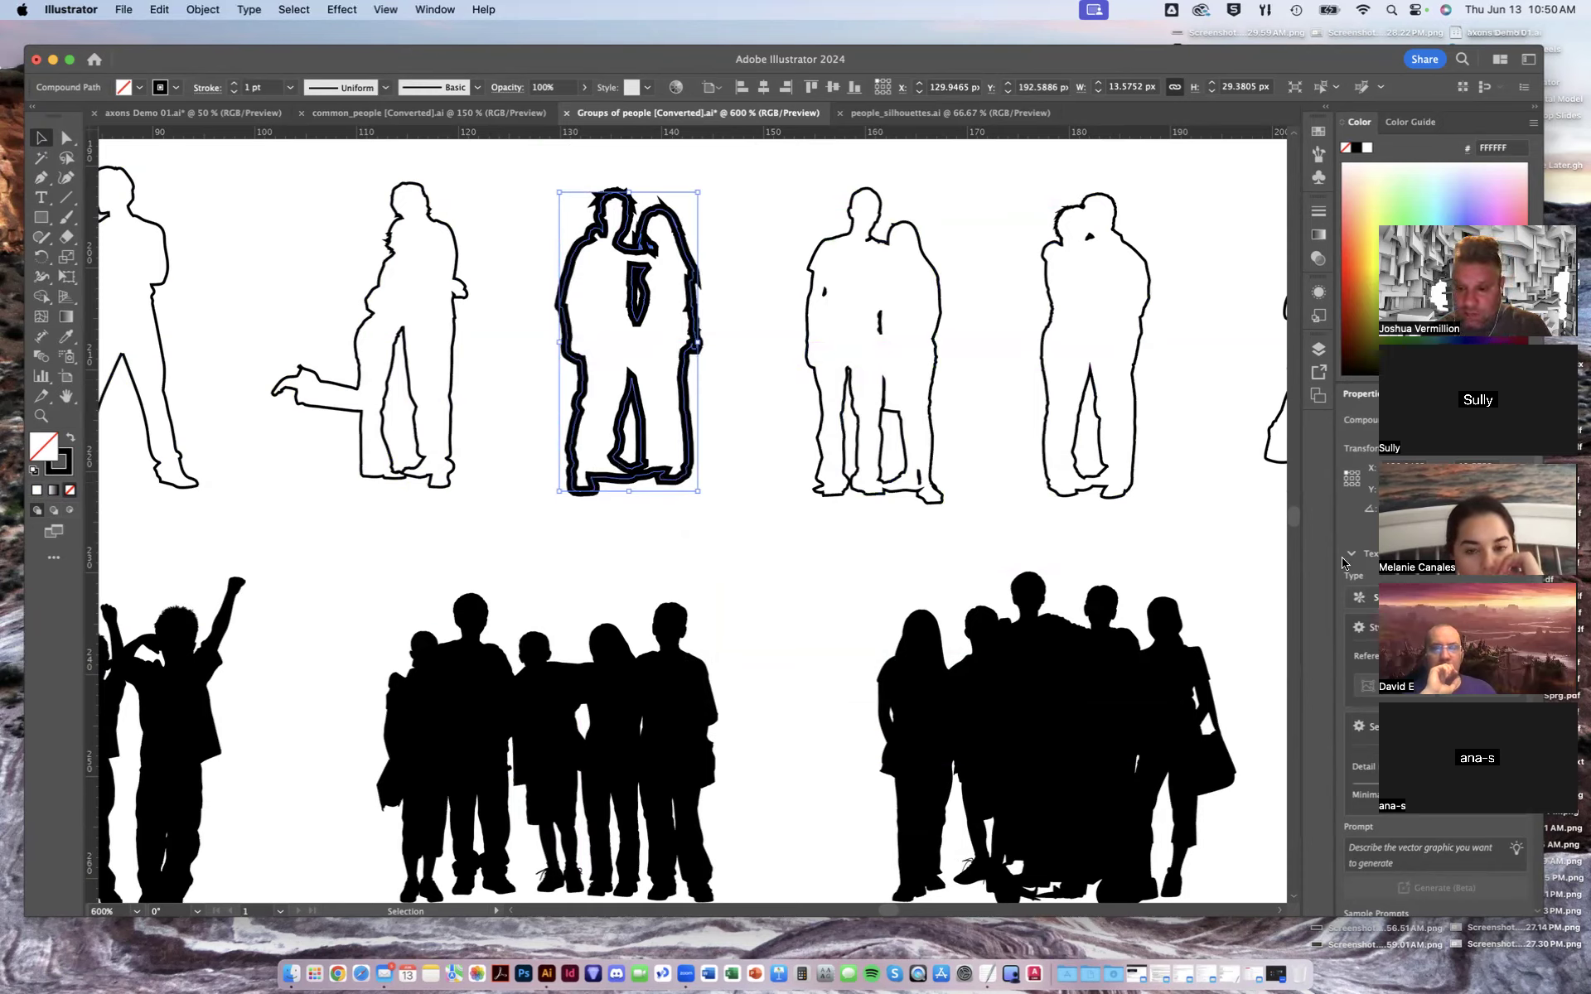
- Open the Stroke panel and set the couple's stroke weight to 0.25 pt
drag(1351, 63, 1333, 58)
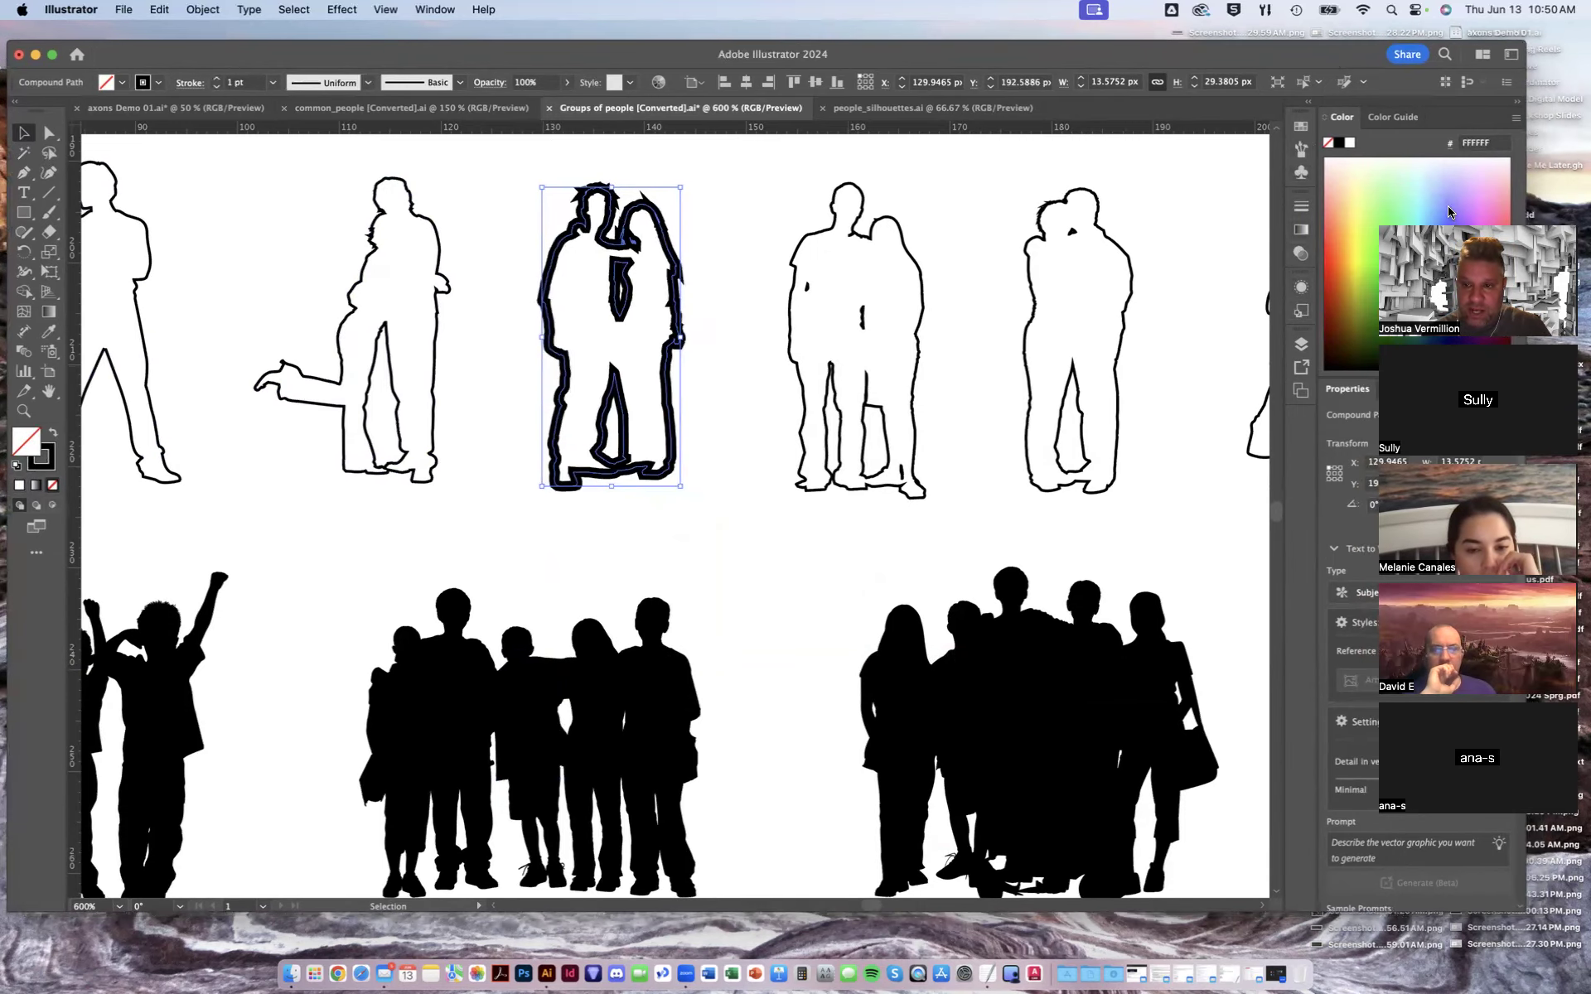
click(447, 8)
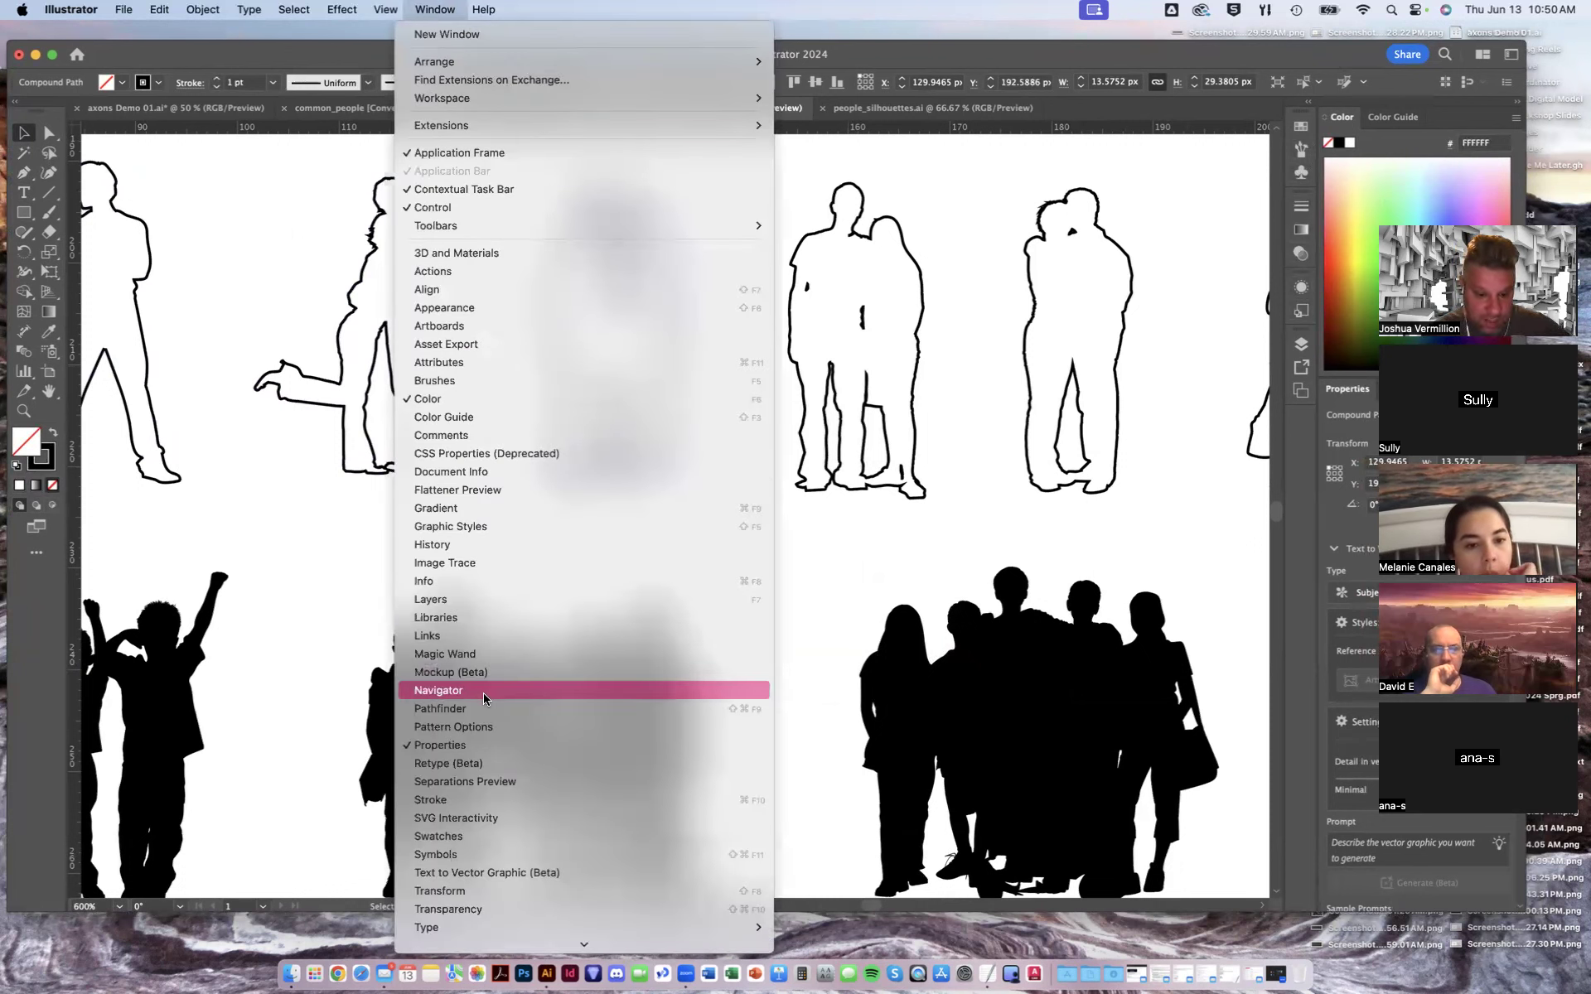
click(444, 800)
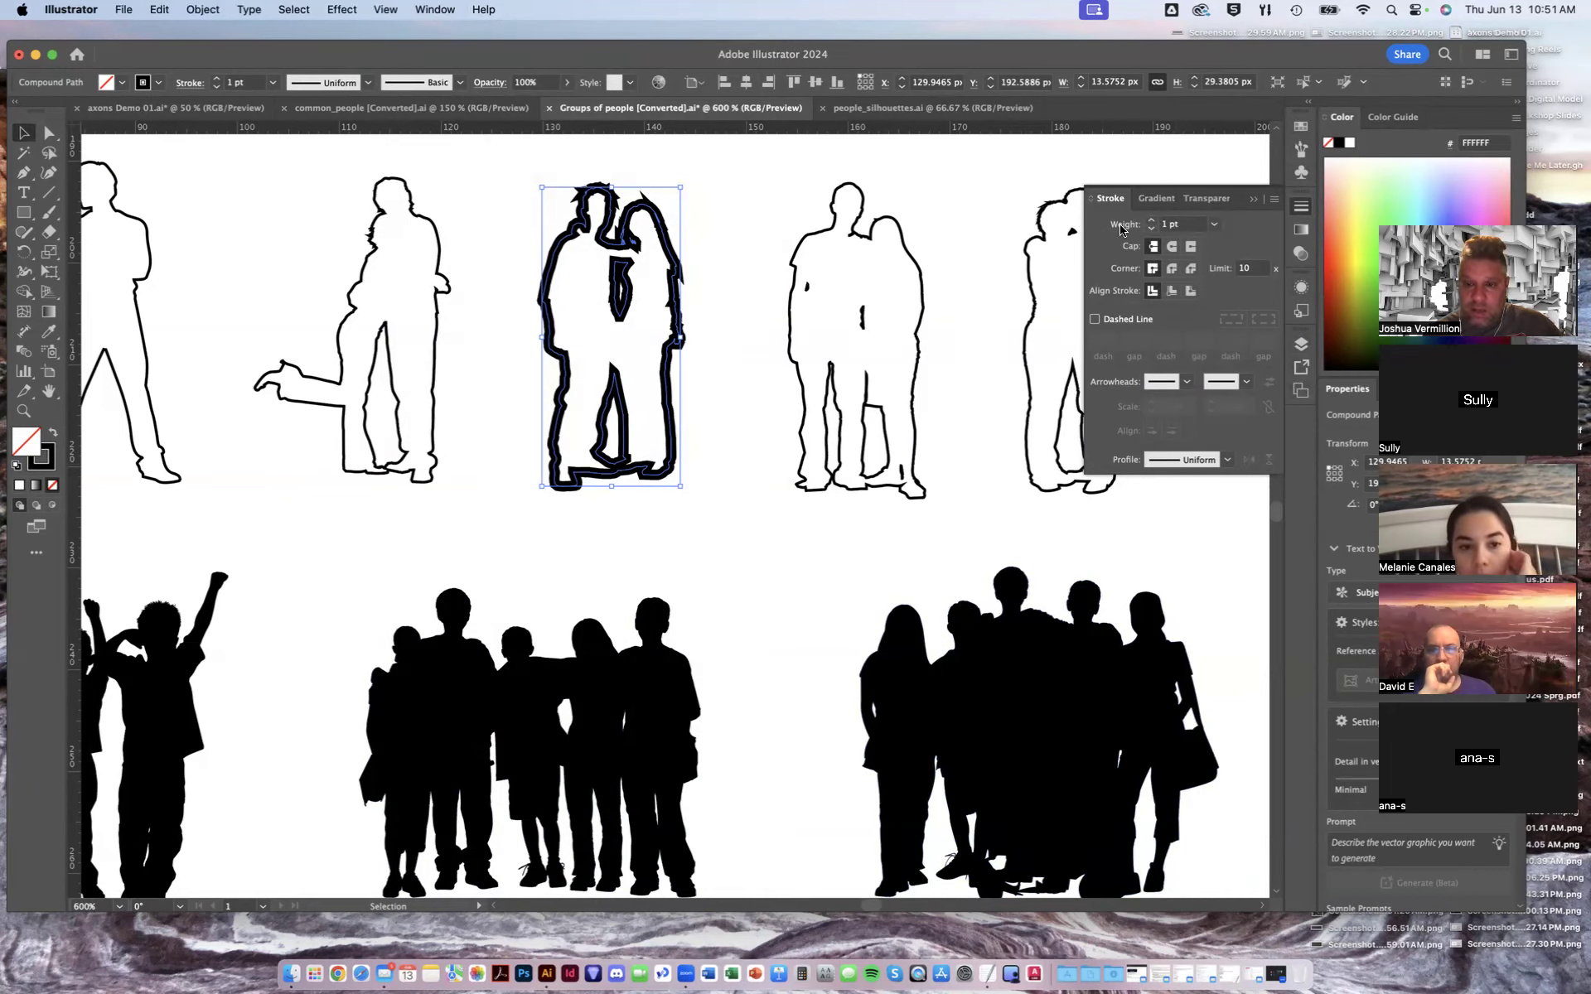
click(1214, 224)
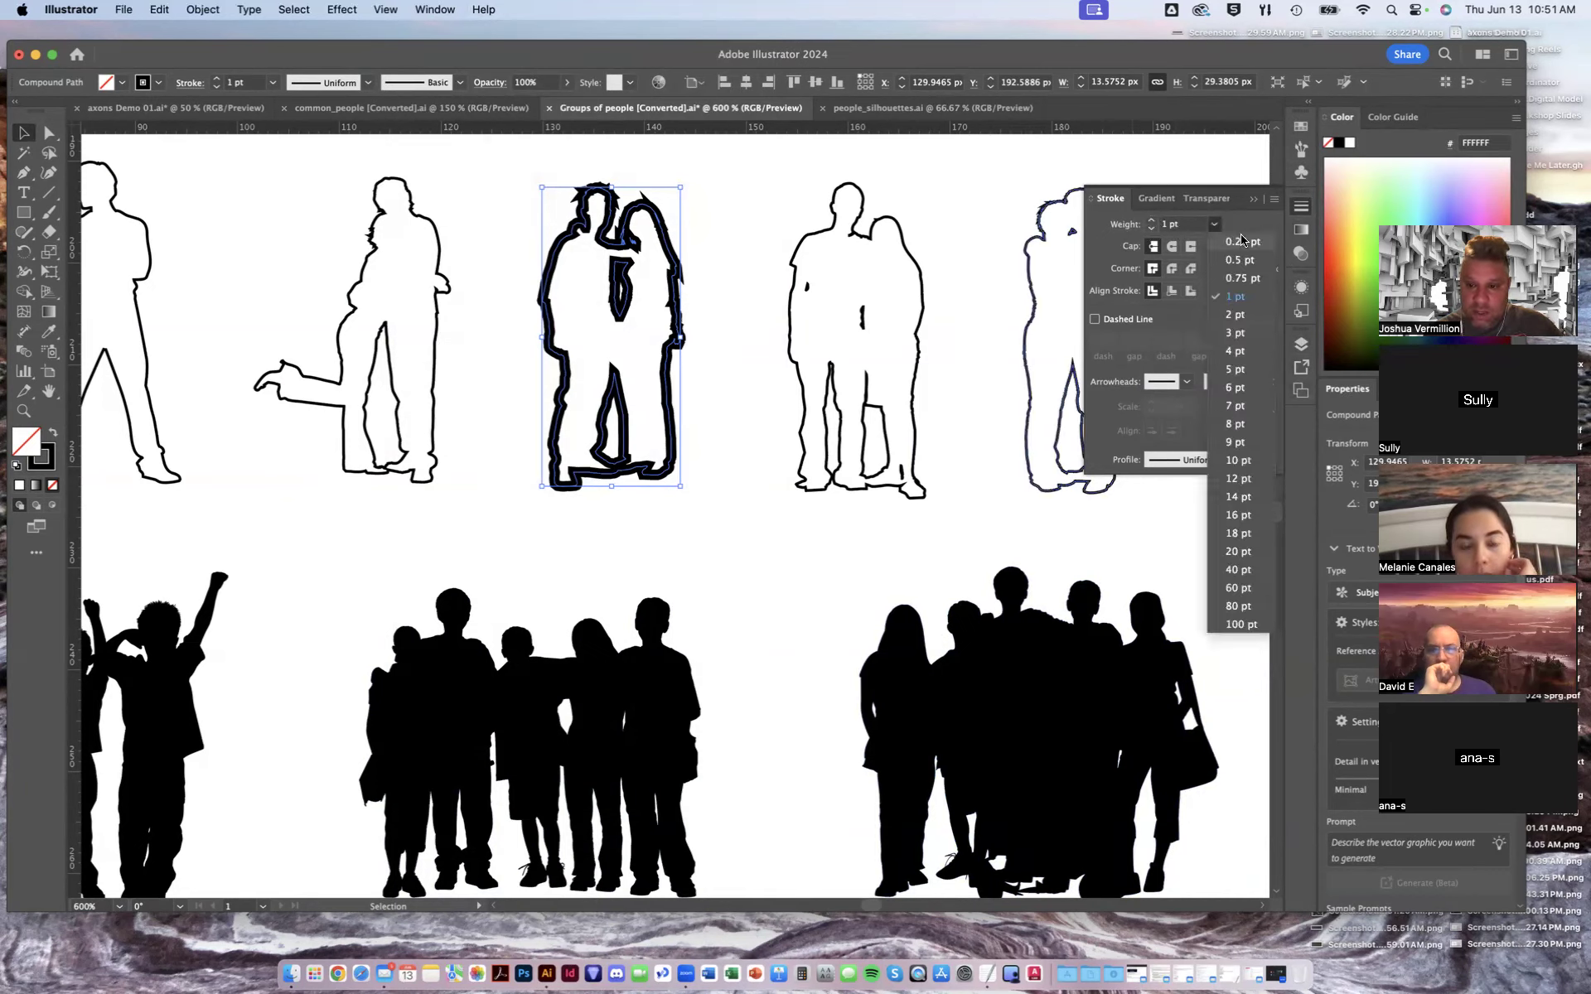
click(1240, 242)
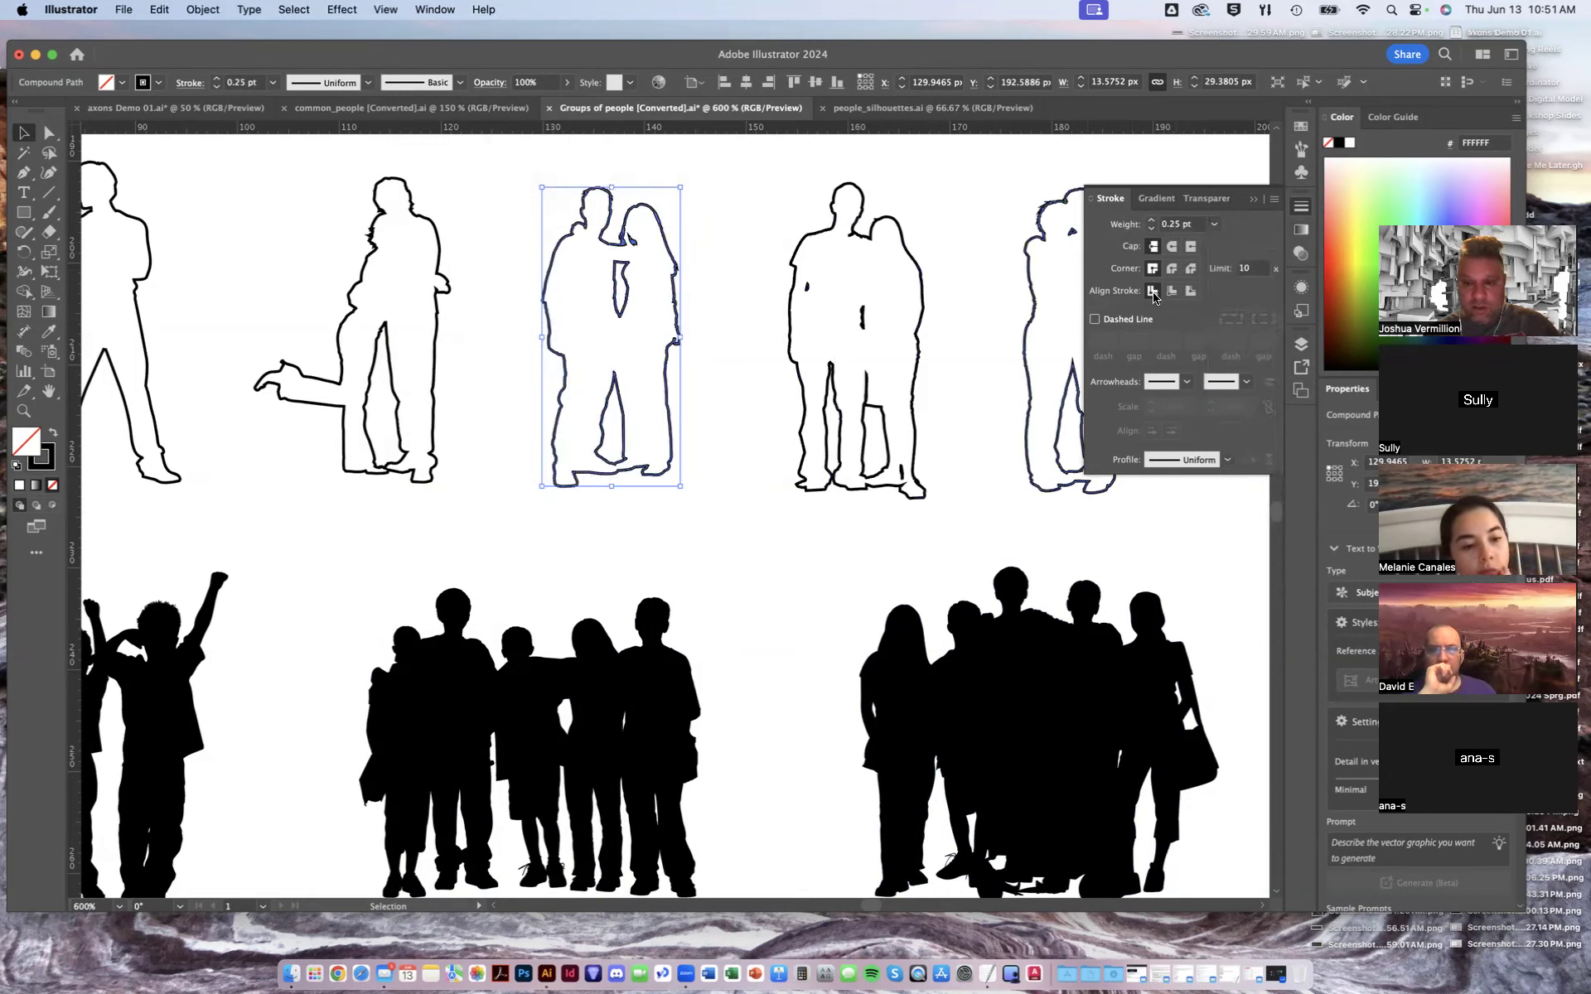
- Try a dashed line on the couple's stroke, then turn the dashed line off again
click(1095, 320)
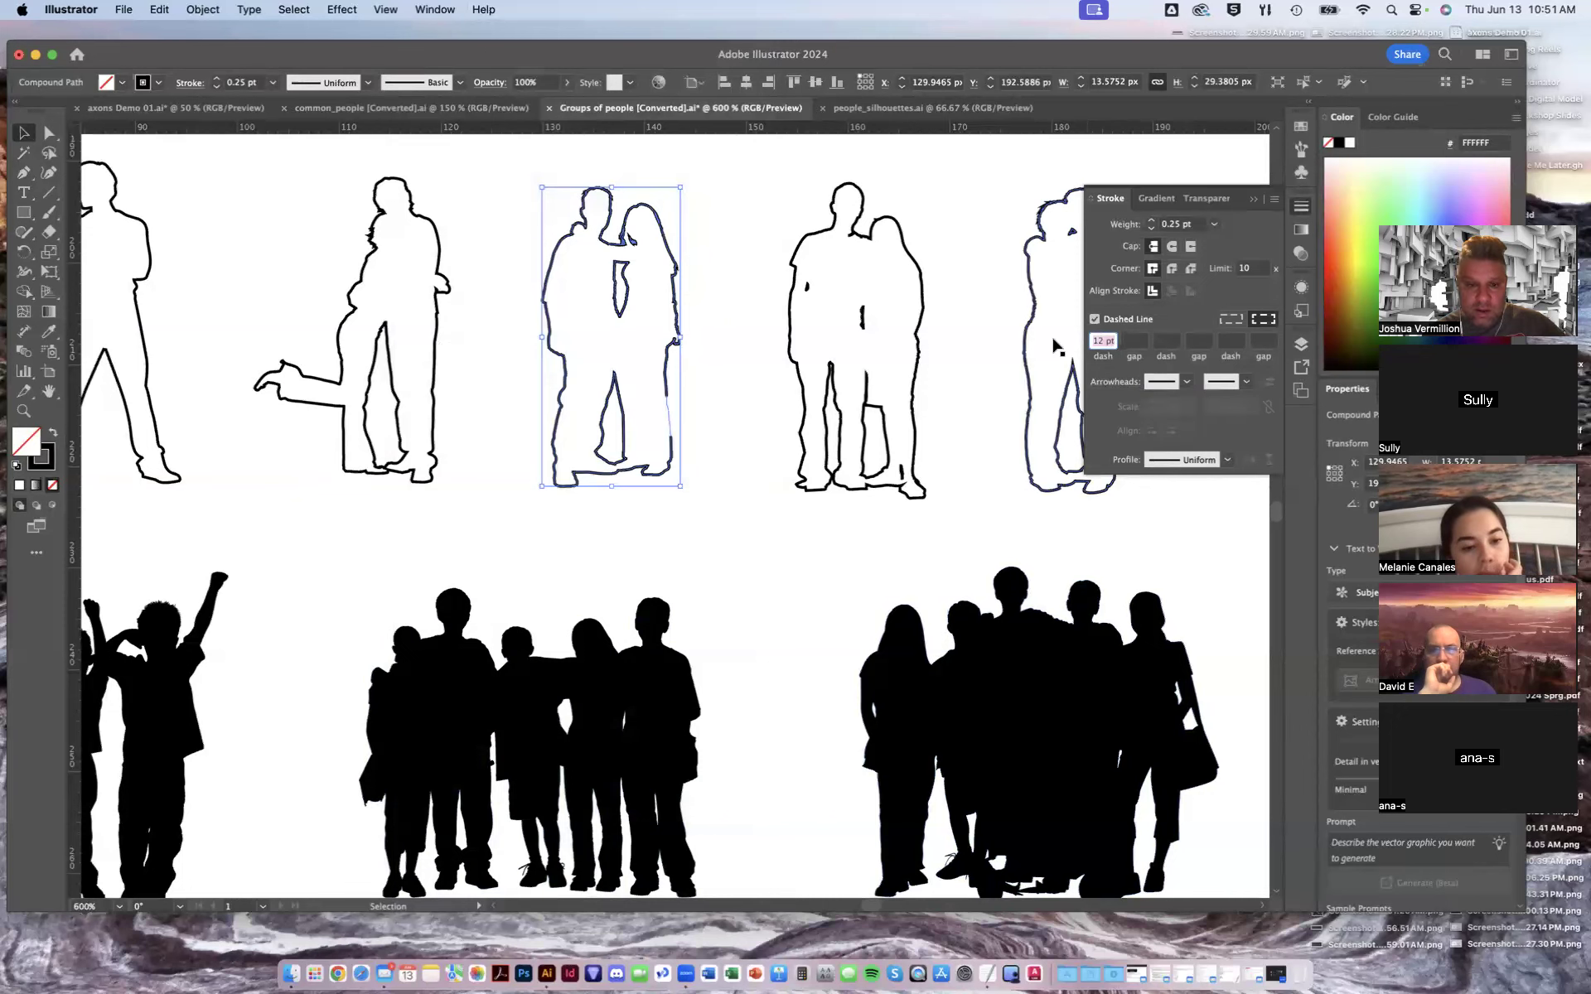
click(1231, 319)
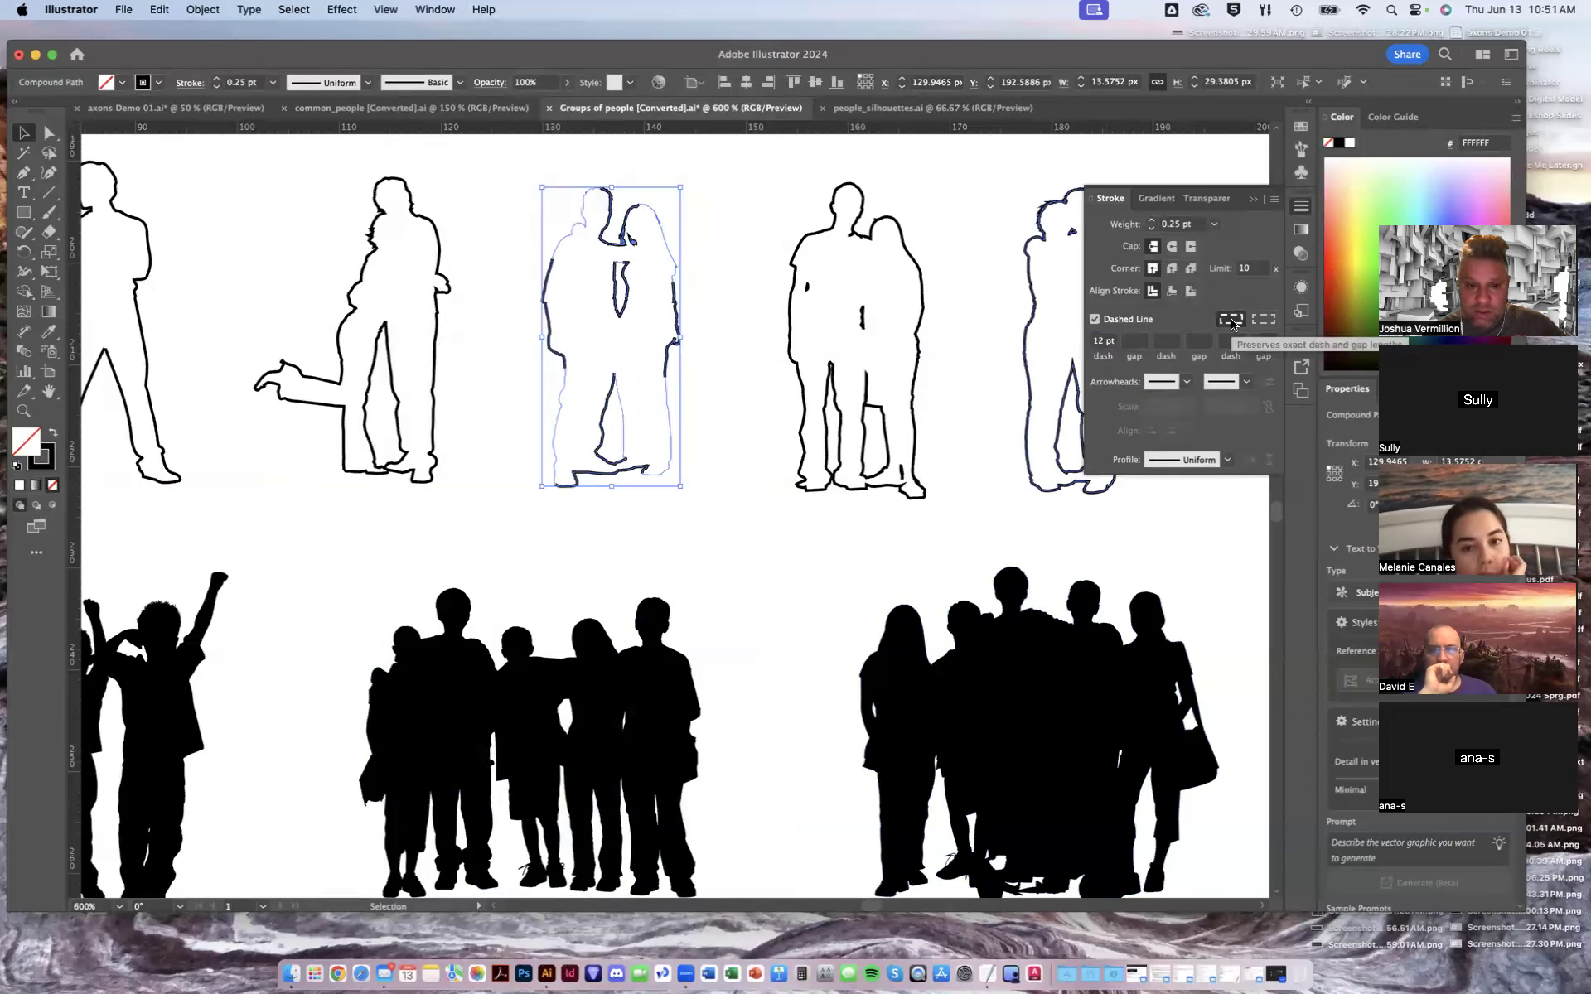
click(1095, 319)
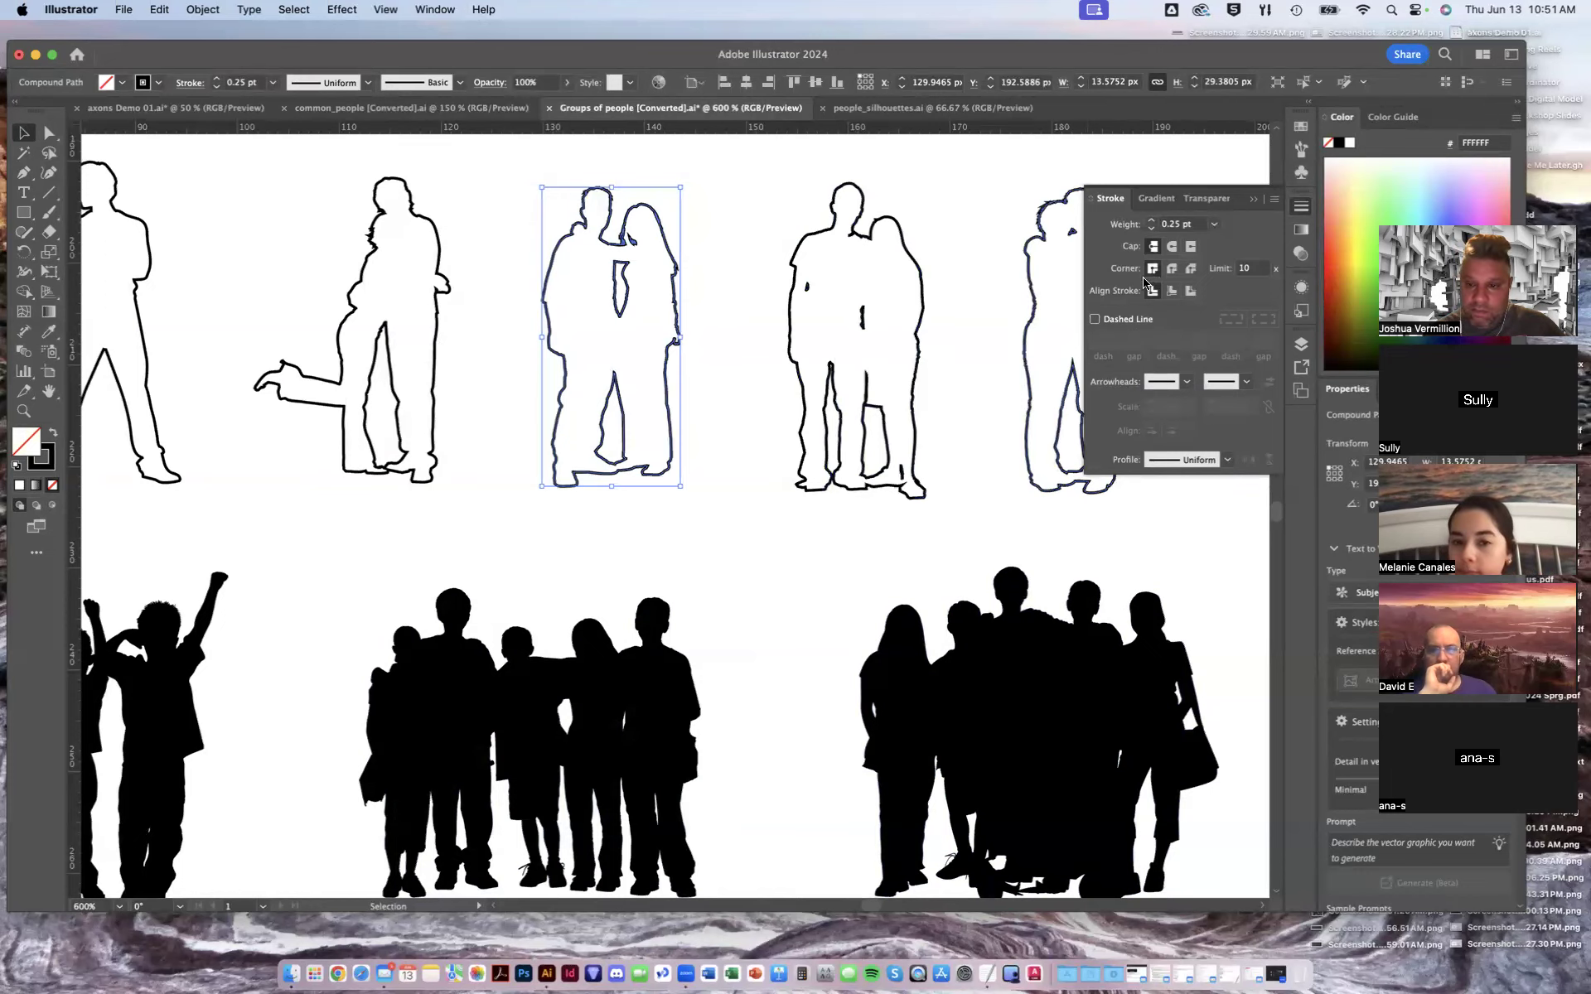
- Reselect the couple and zoom out to review the whole sheet of people figures
click(742, 281)
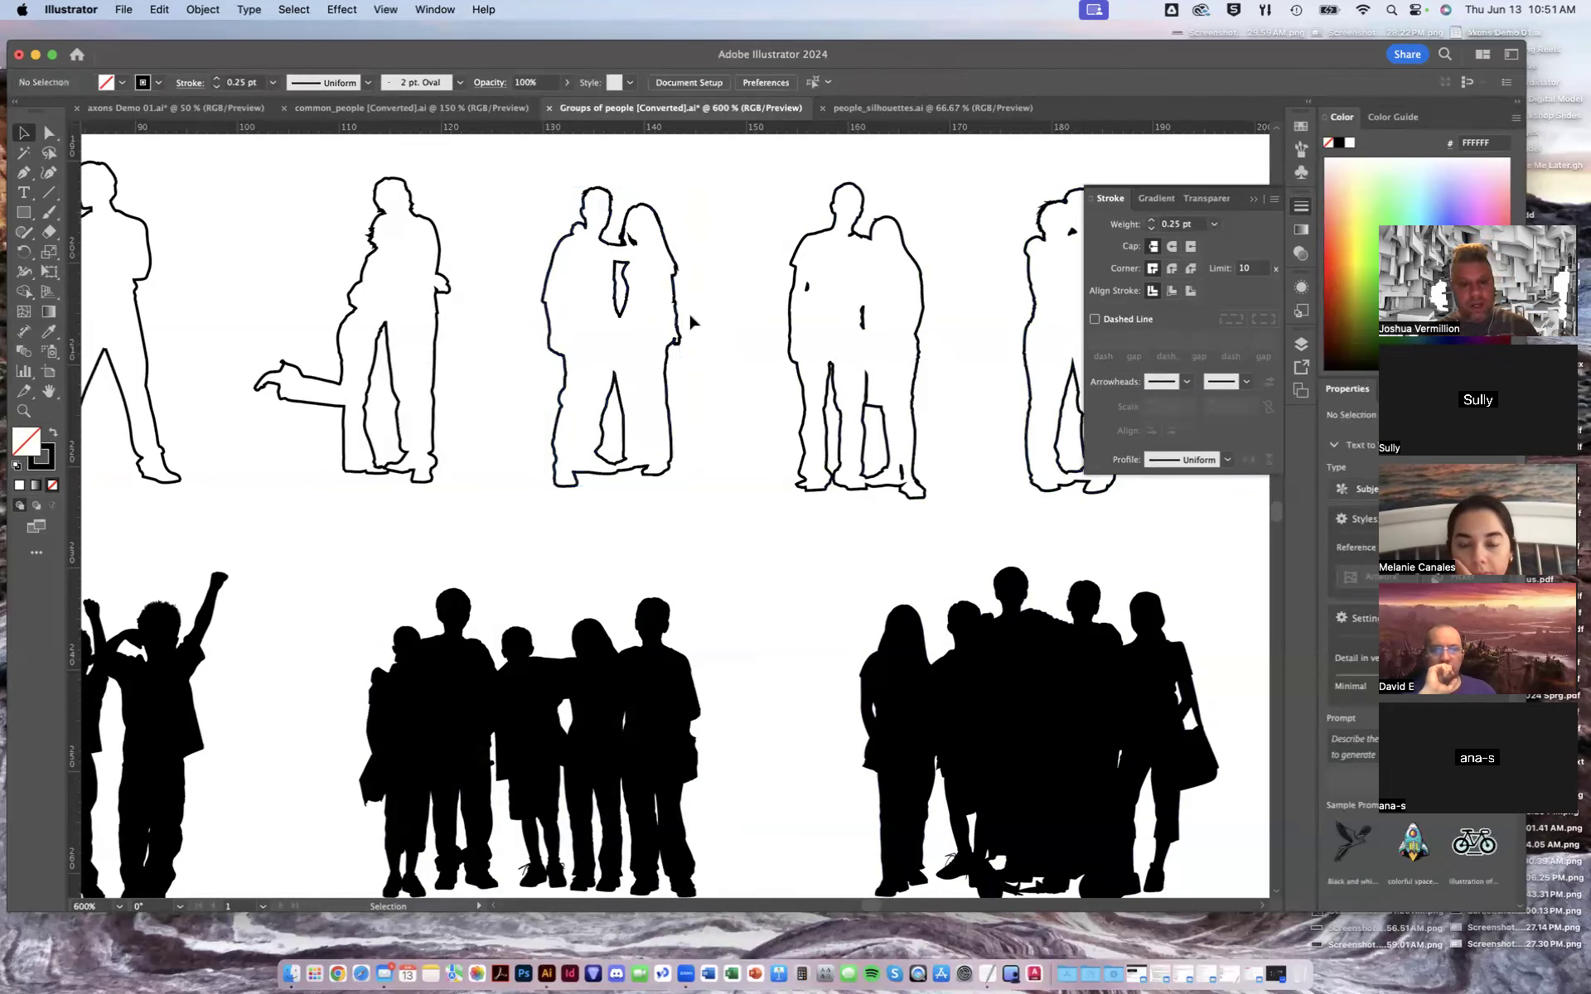
click(678, 331)
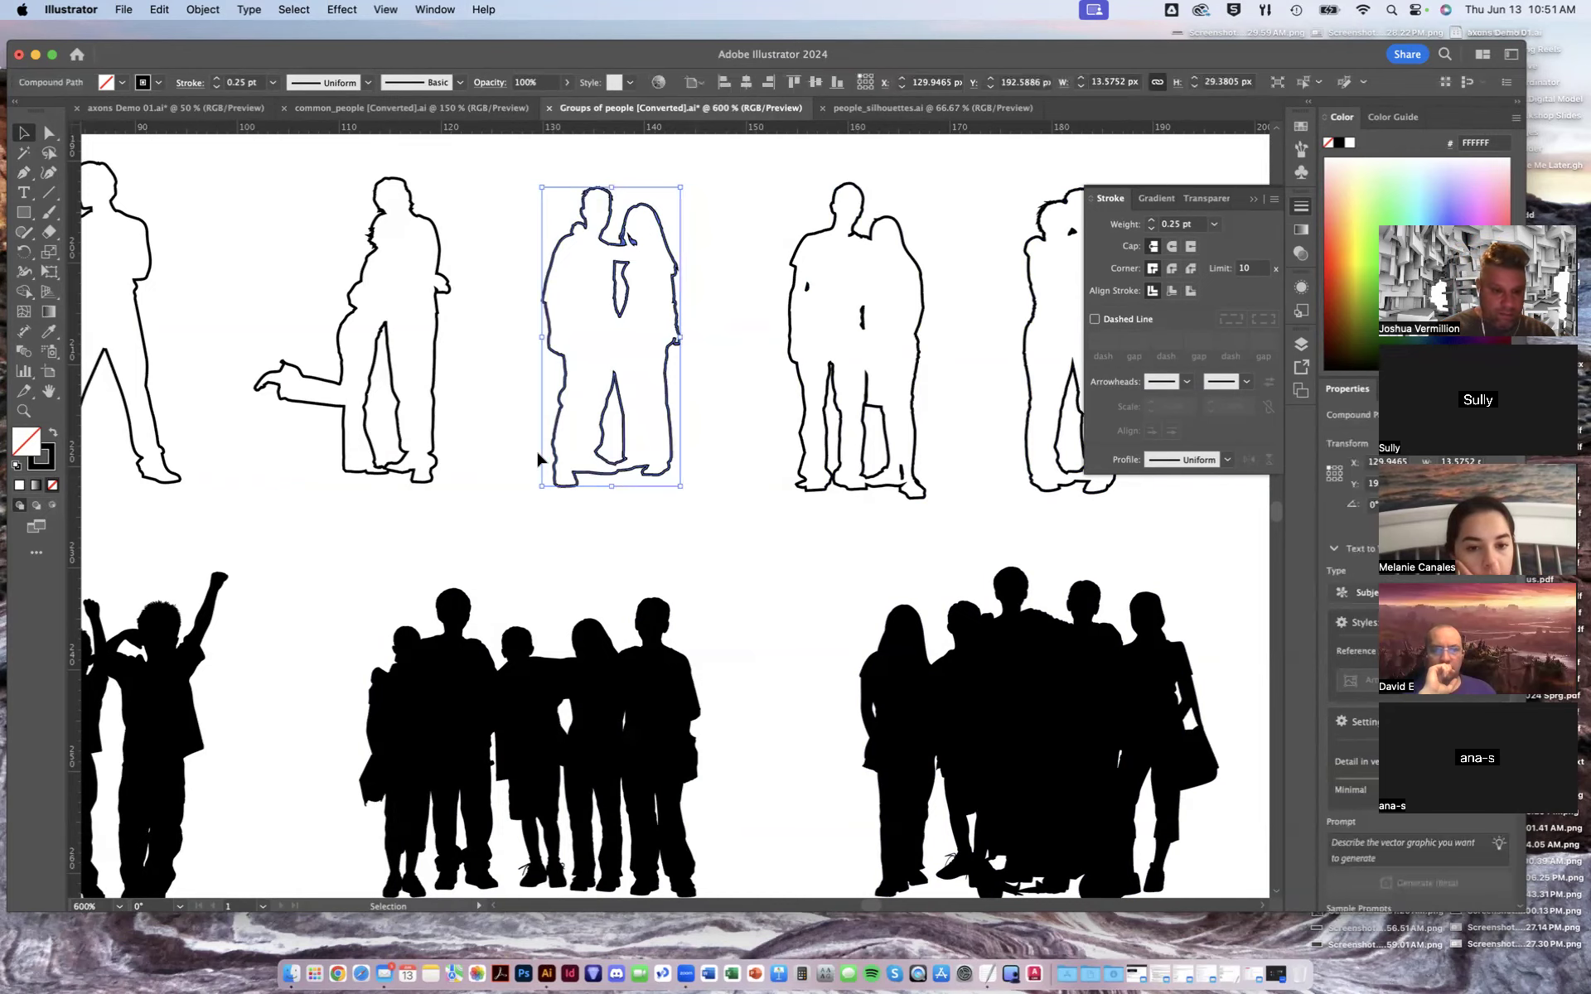
key(super+minus)
key(super+minus)
key(super+minus)
key(super+minus)
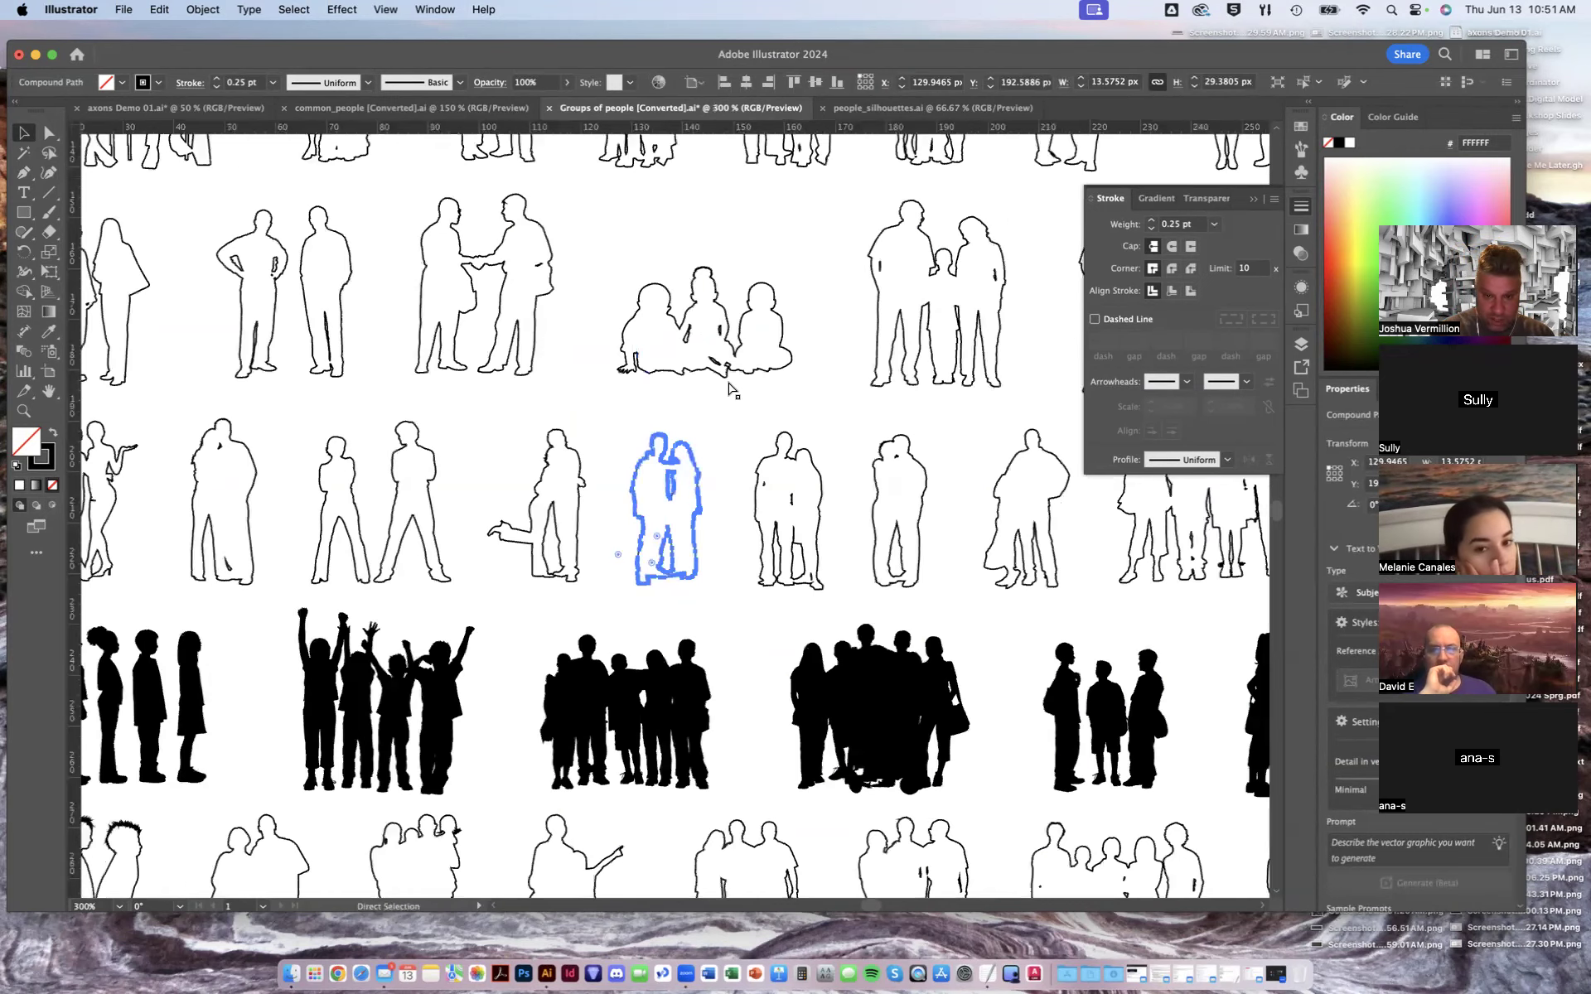
key(super+minus)
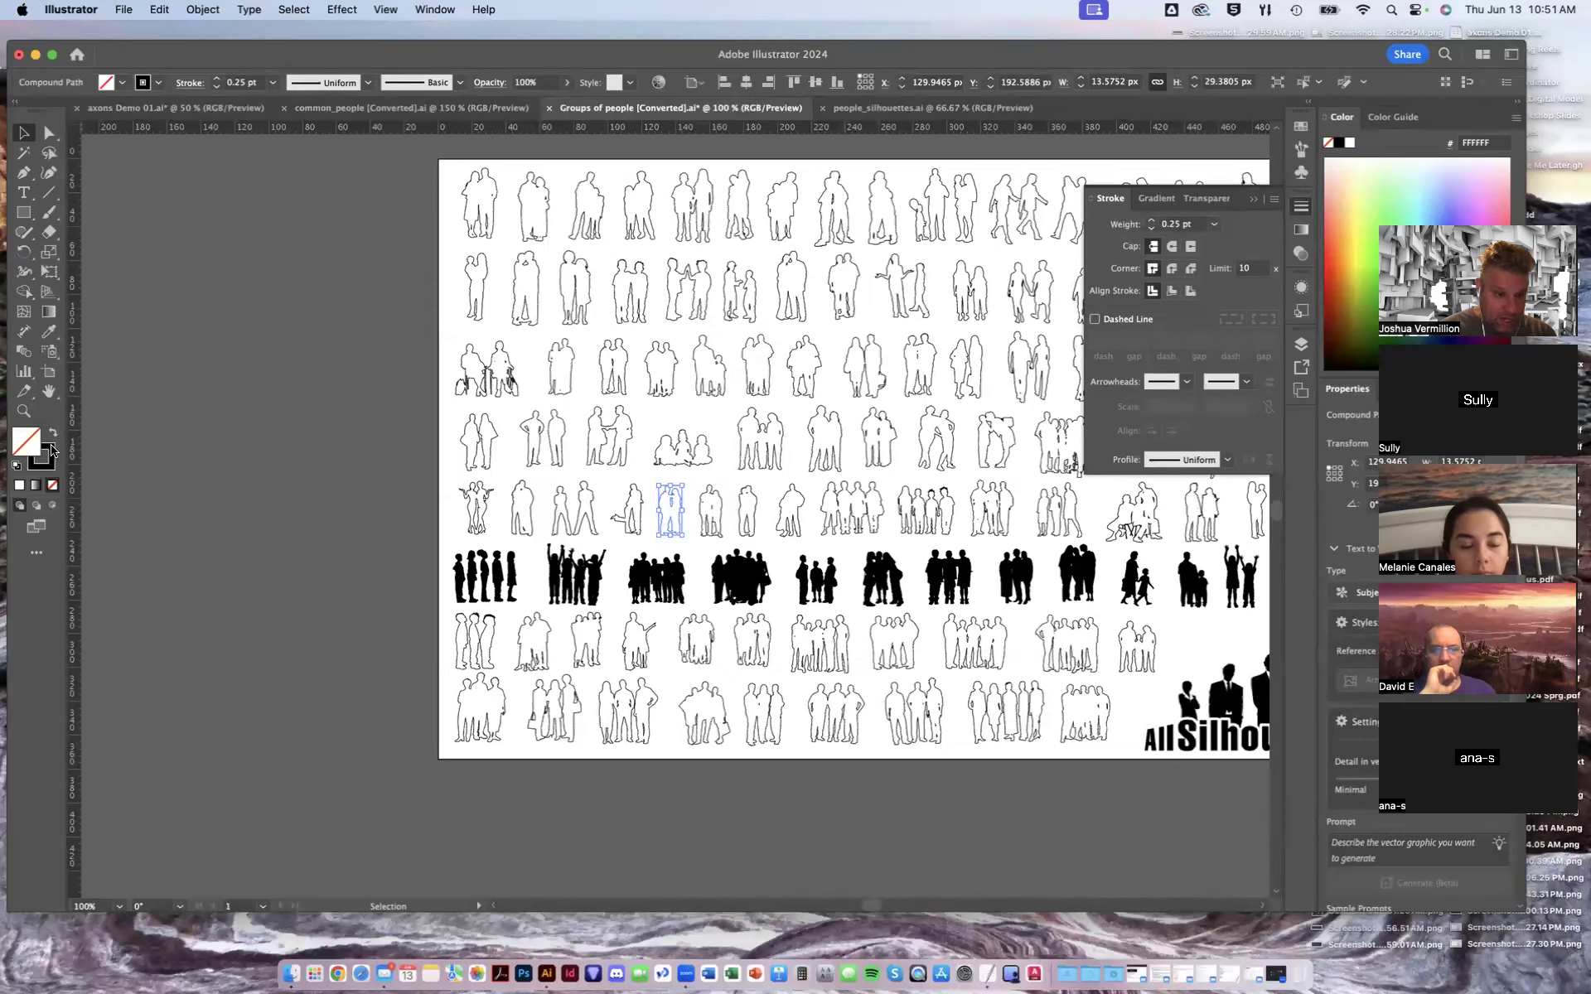
- Swap the couple's fill and stroke so it becomes a solid black silhouette, zooming in to check it
click(52, 434)
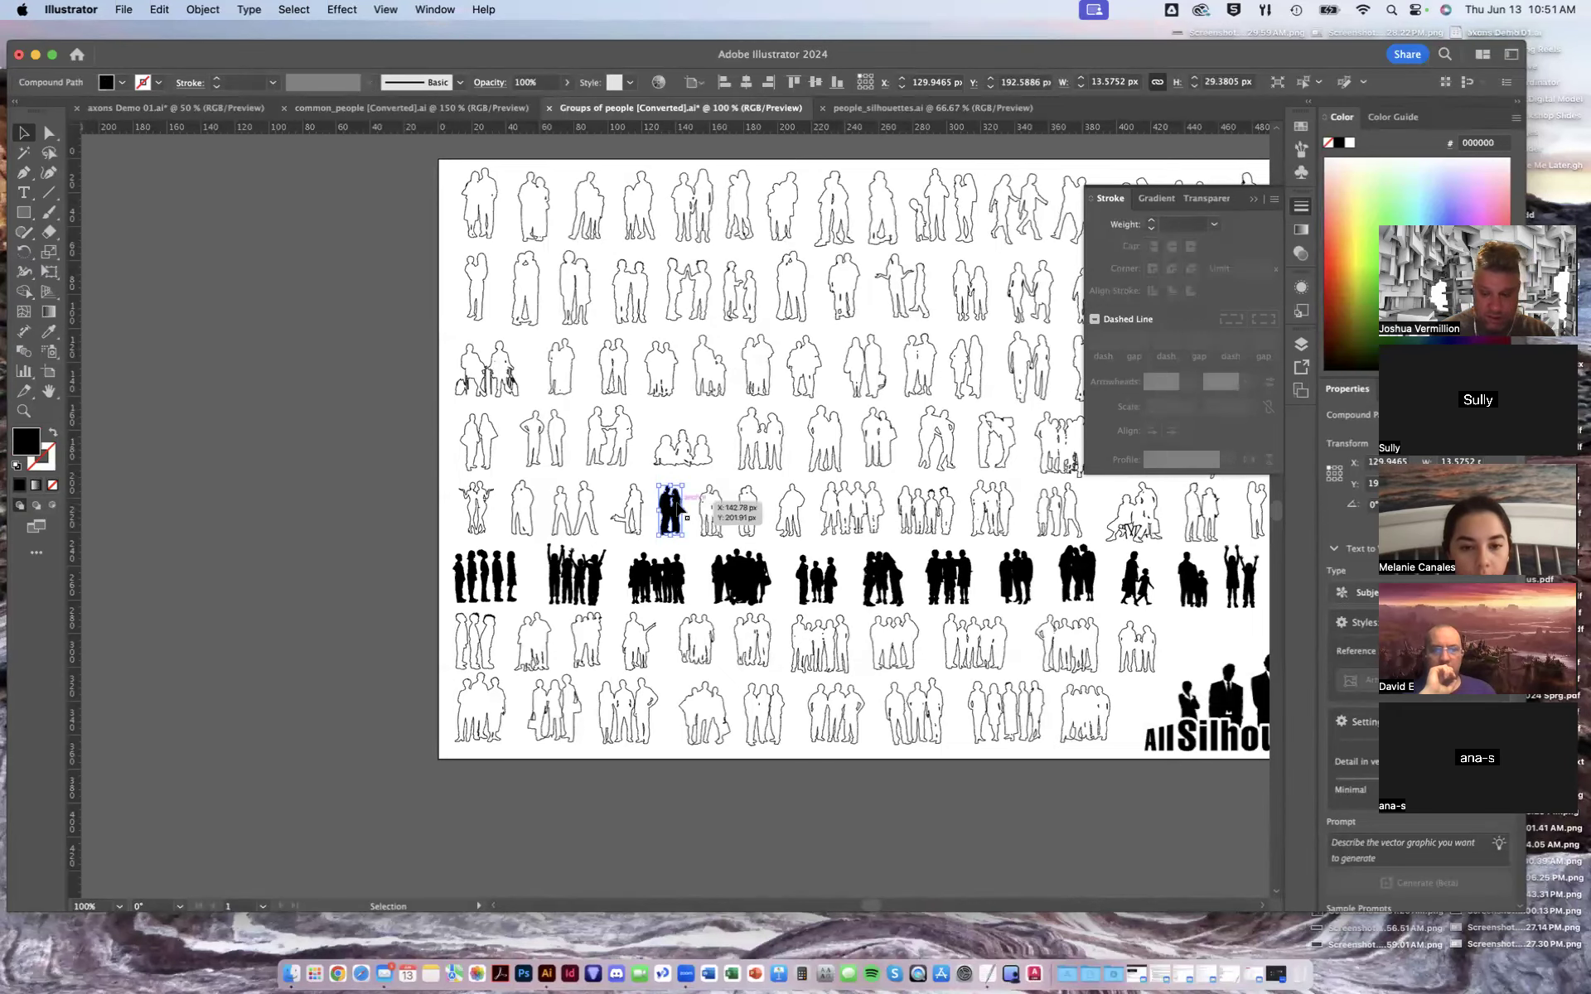
key(super+plus)
key(super+plus)
key(super+plus)
key(super+plus)
key(super+plus)
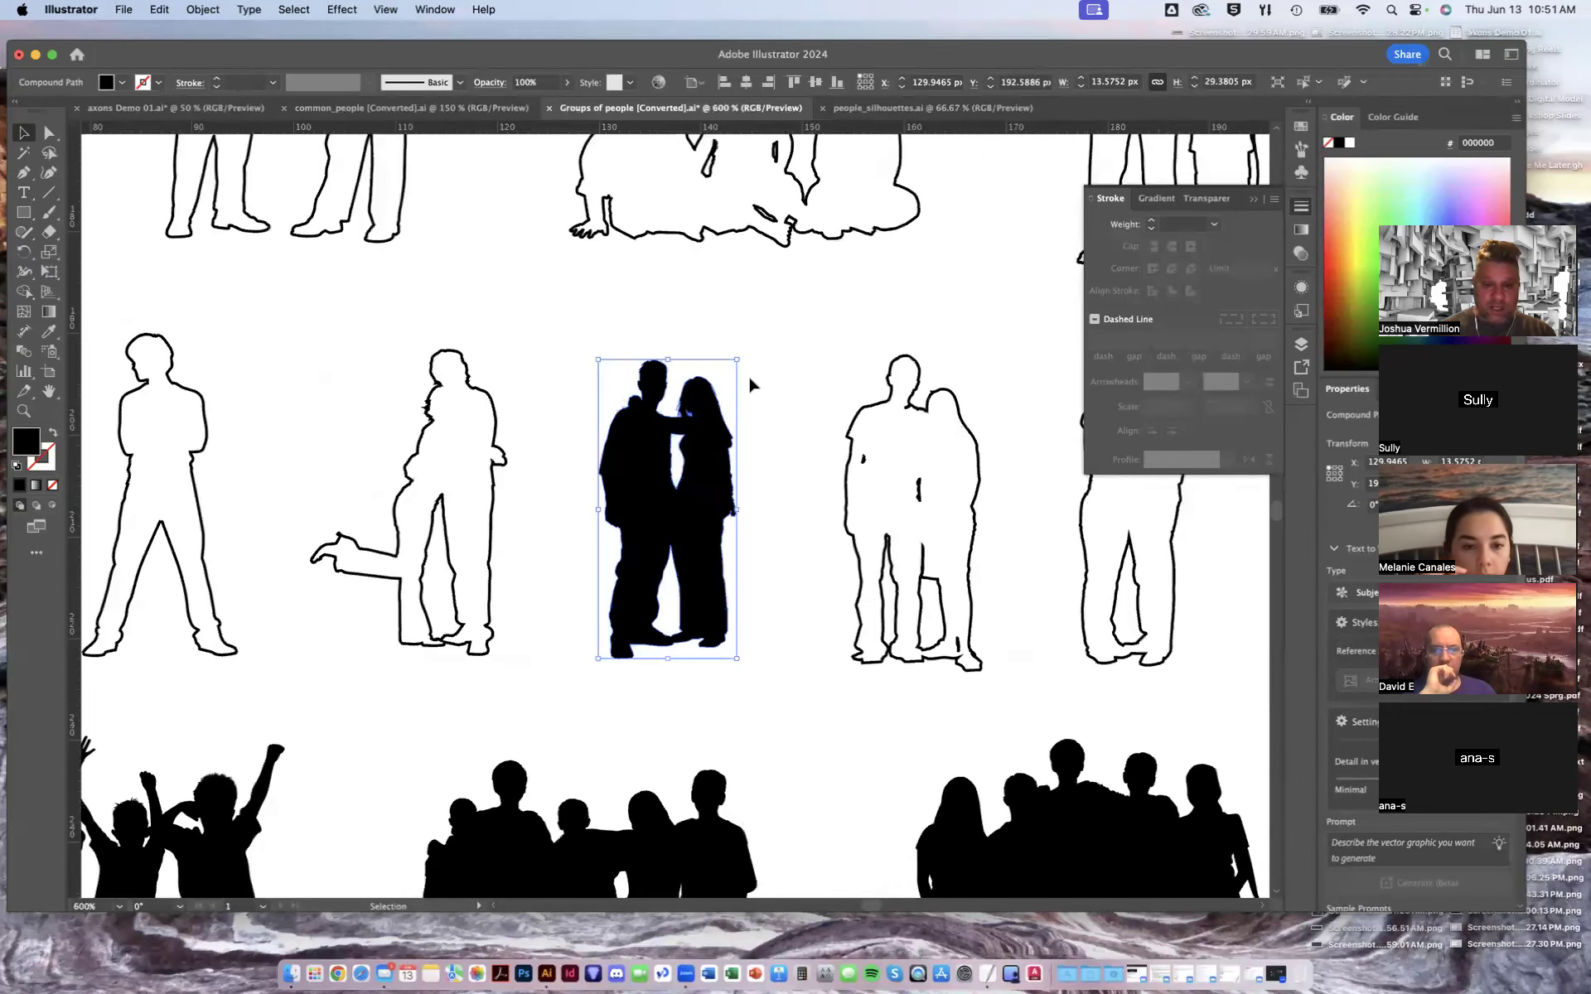
- Deselect the couple and zoom out to review the full sheet of people figures
click(772, 365)
click(705, 464)
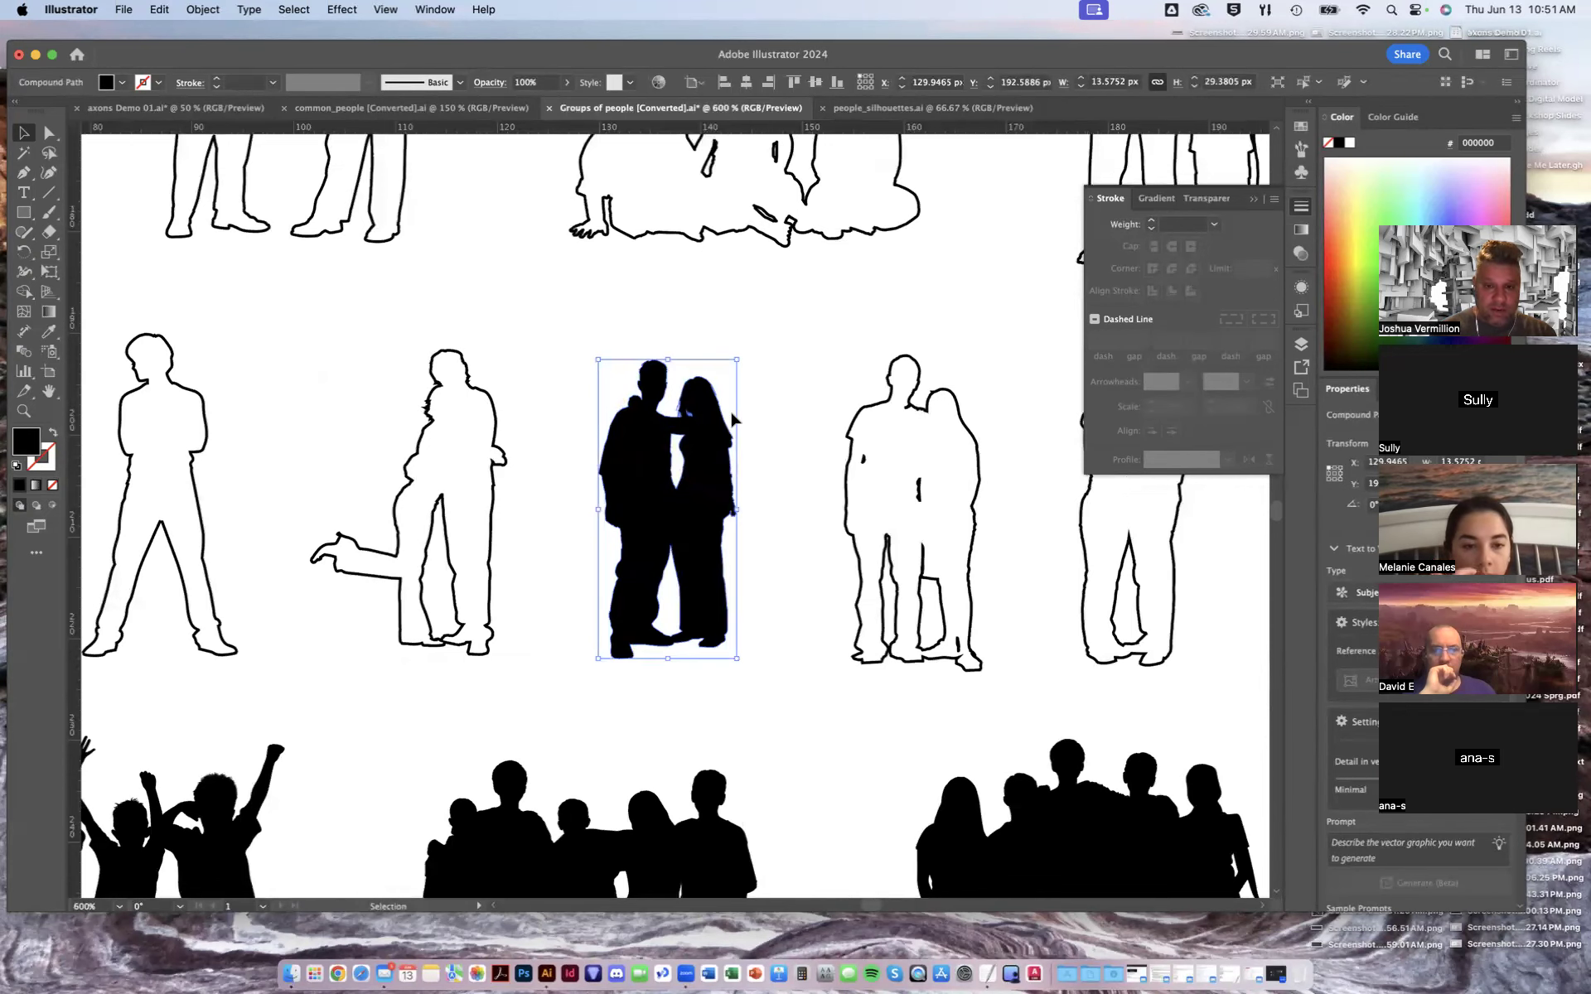
click(567, 84)
drag(540, 106, 567, 107)
click(622, 309)
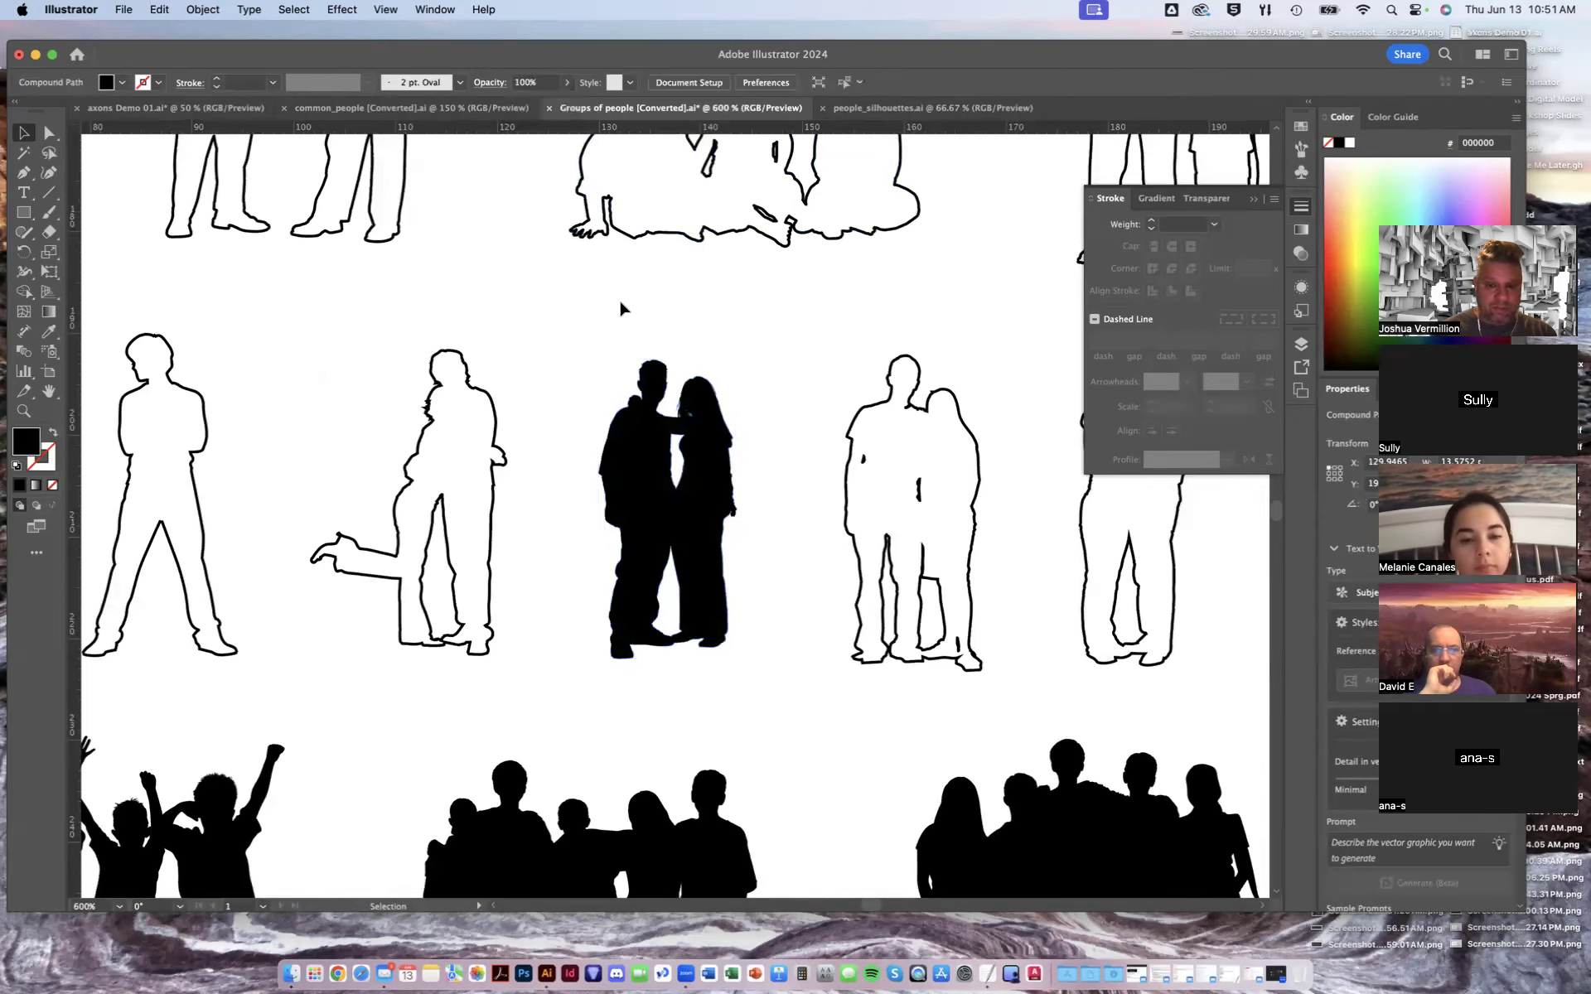
key(super+minus)
key(super+minus)
key(super+minus)
key(super+minus)
key(super+minus)
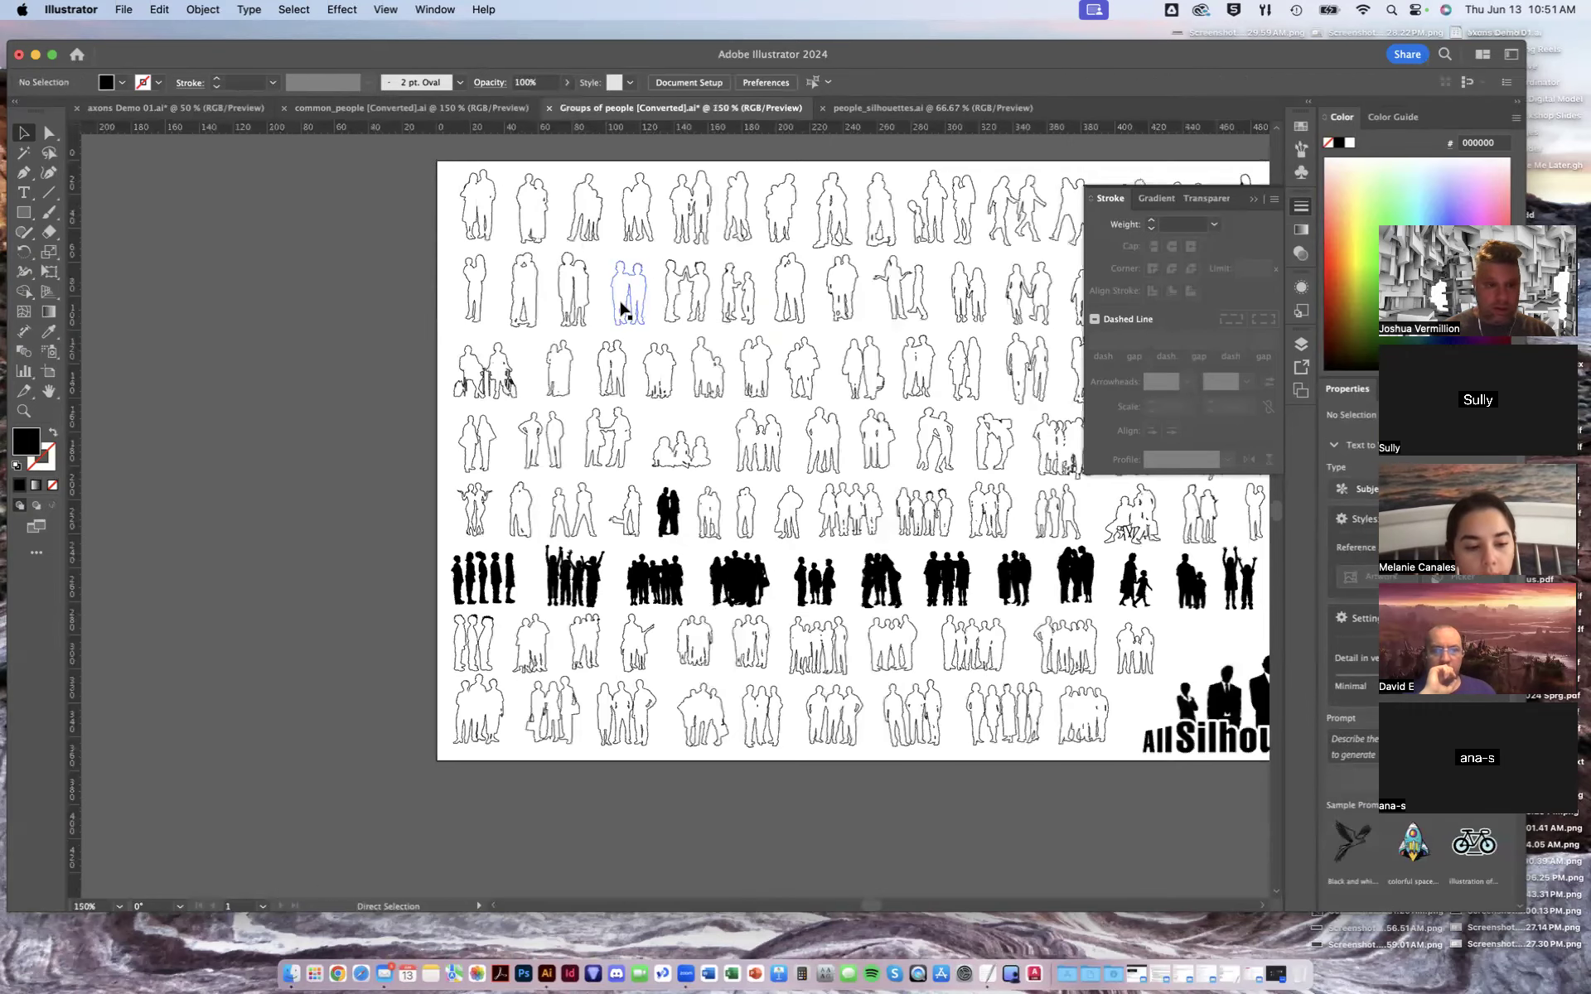
- Switch to the axons Demo 01 document, zoom into the axon drawings and inspect its layers
click(181, 109)
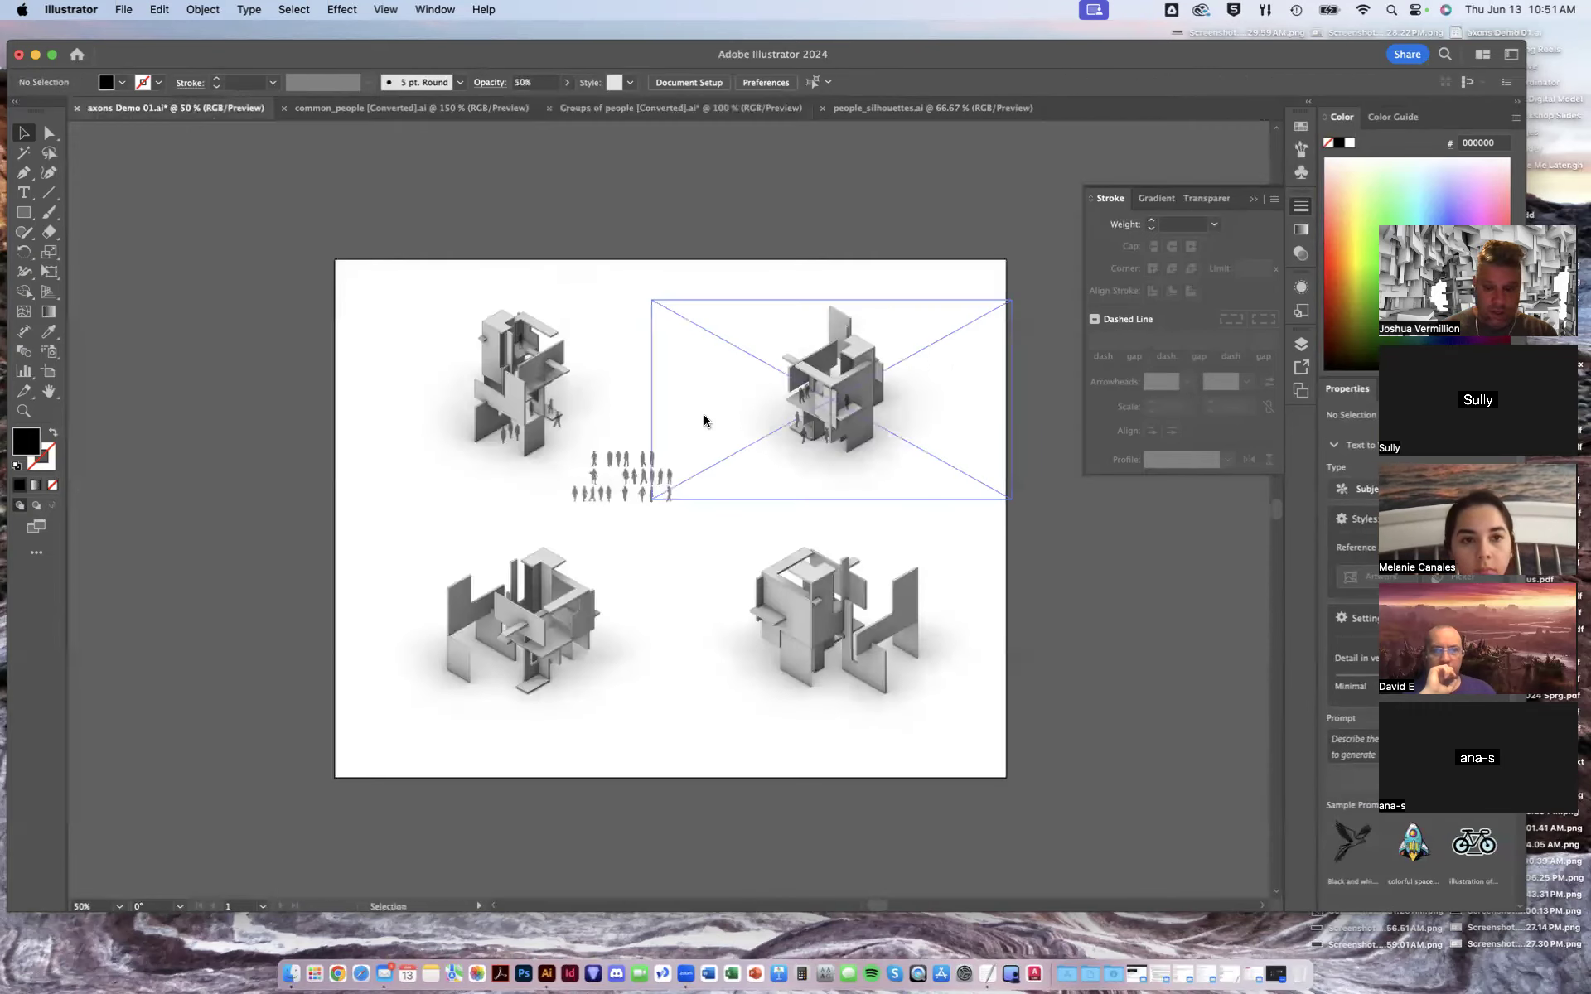
alt+scroll(704, 422, up, 2)
alt+scroll(706, 421, up, 2)
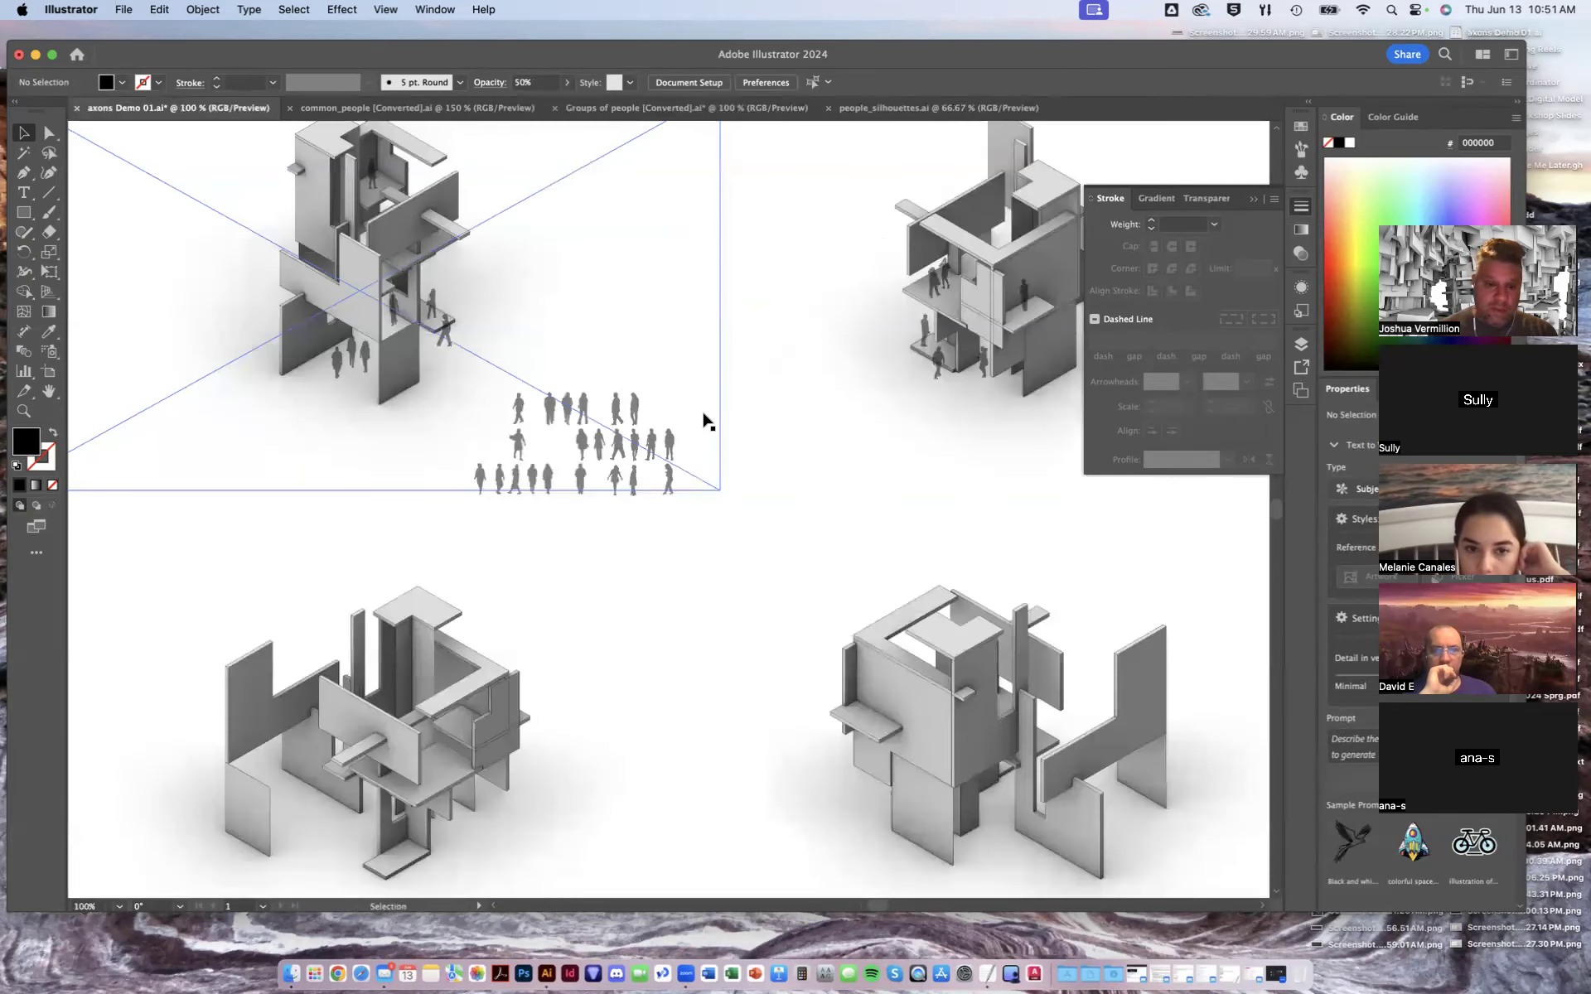
click(1252, 203)
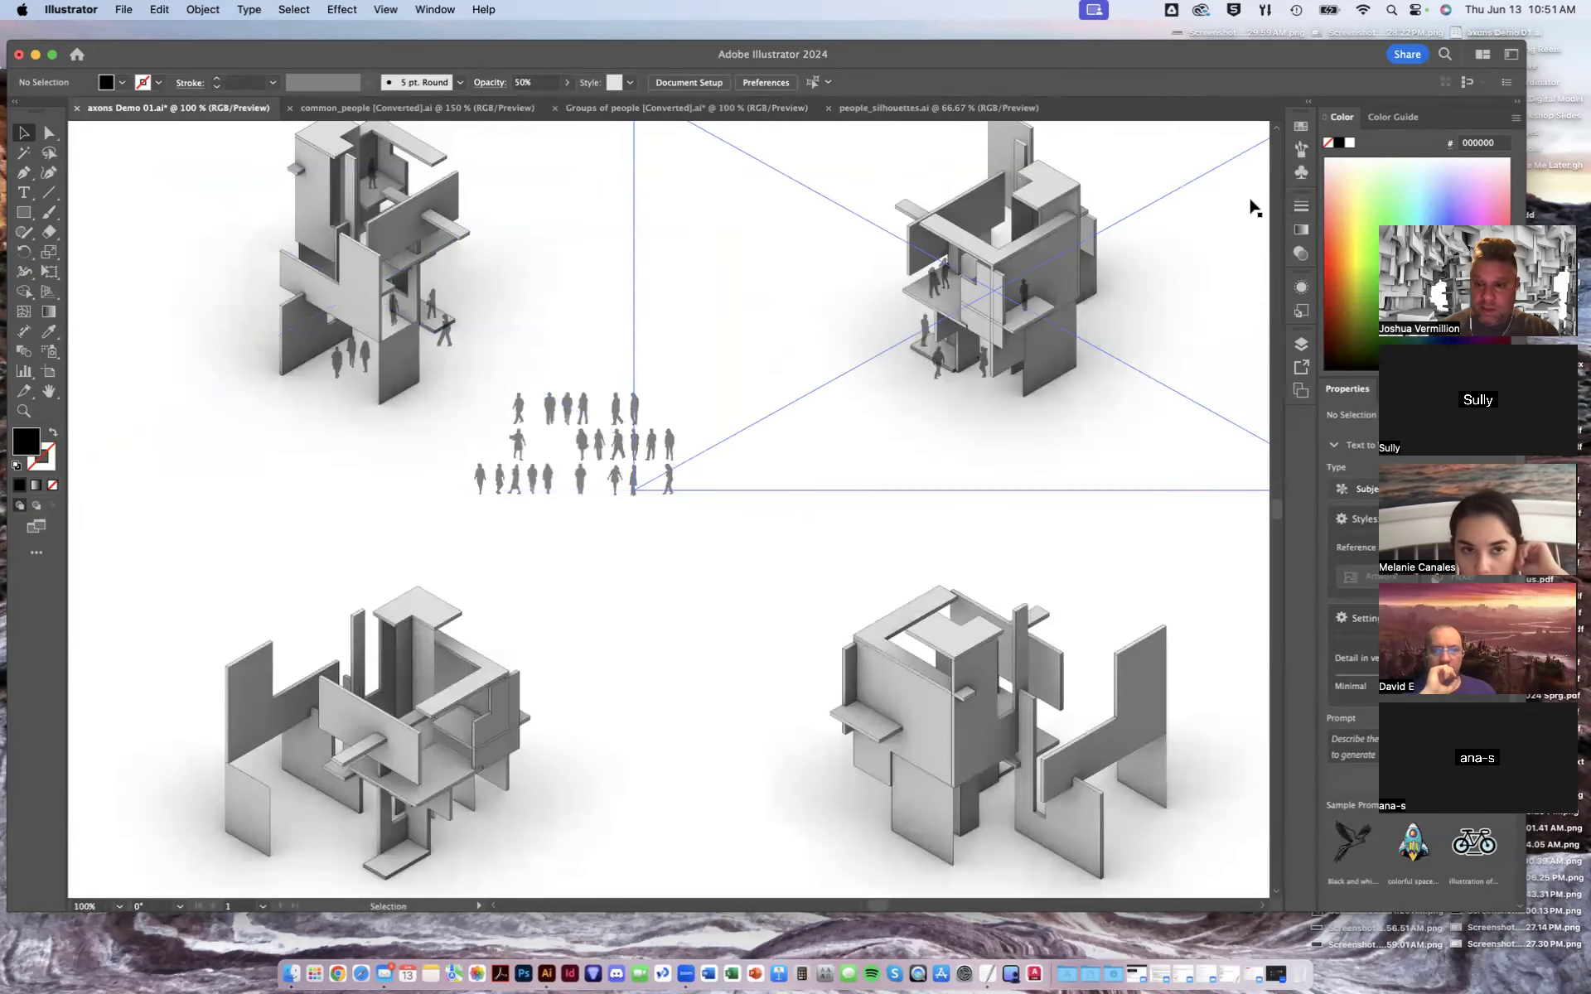
click(1301, 347)
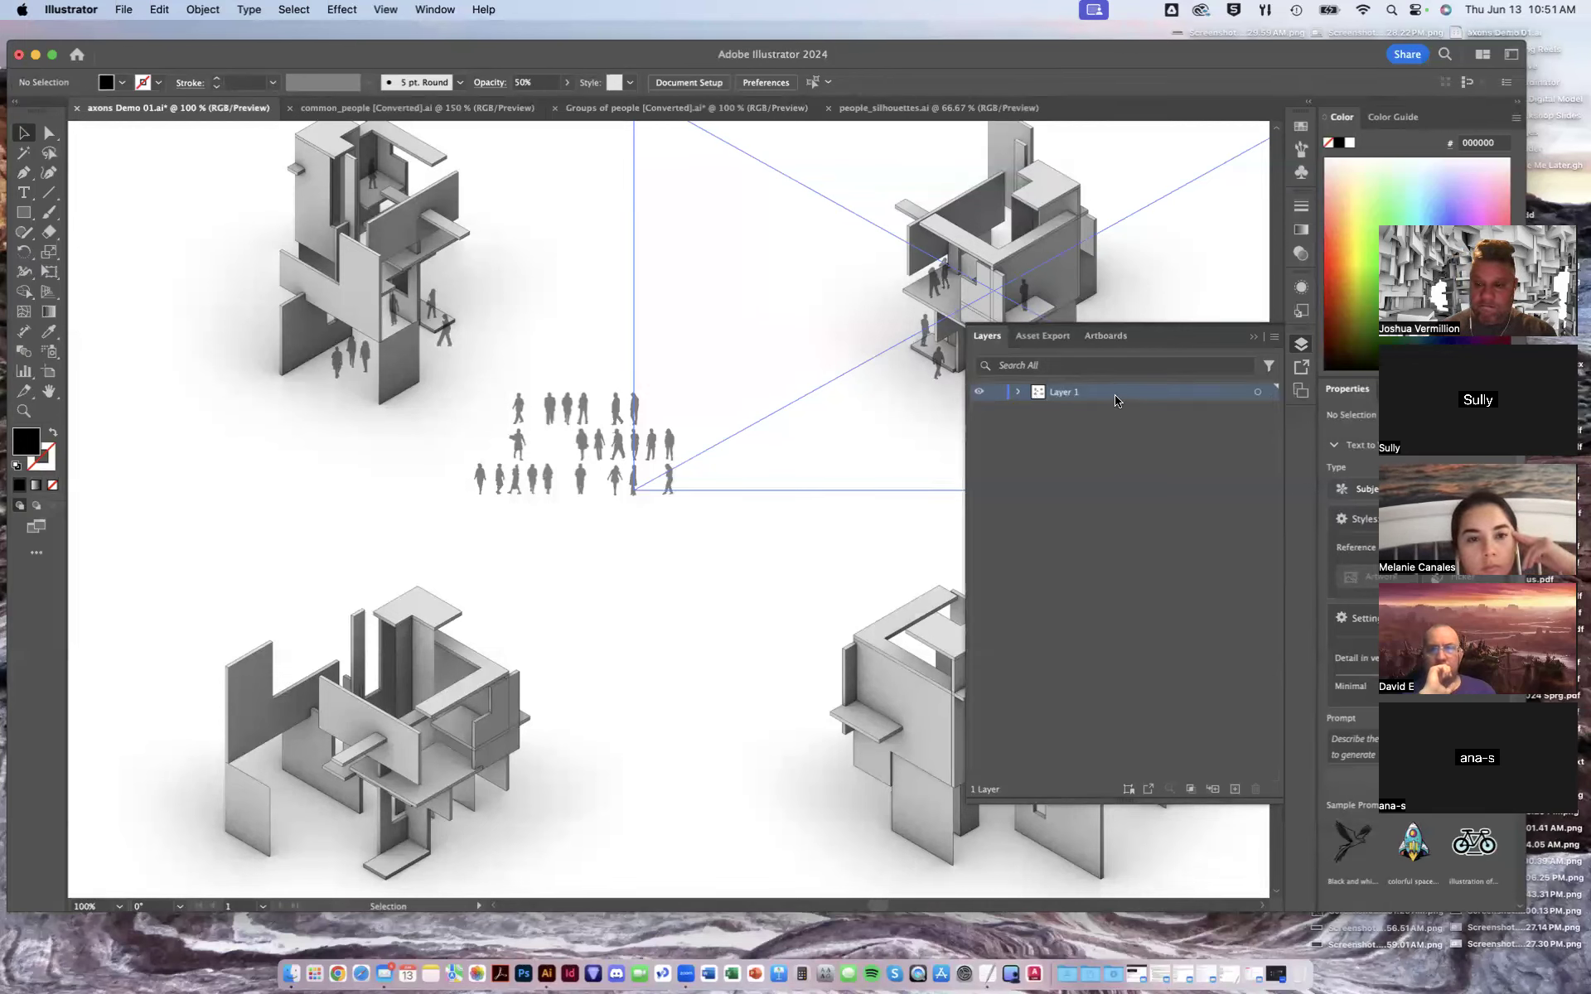
click(1255, 338)
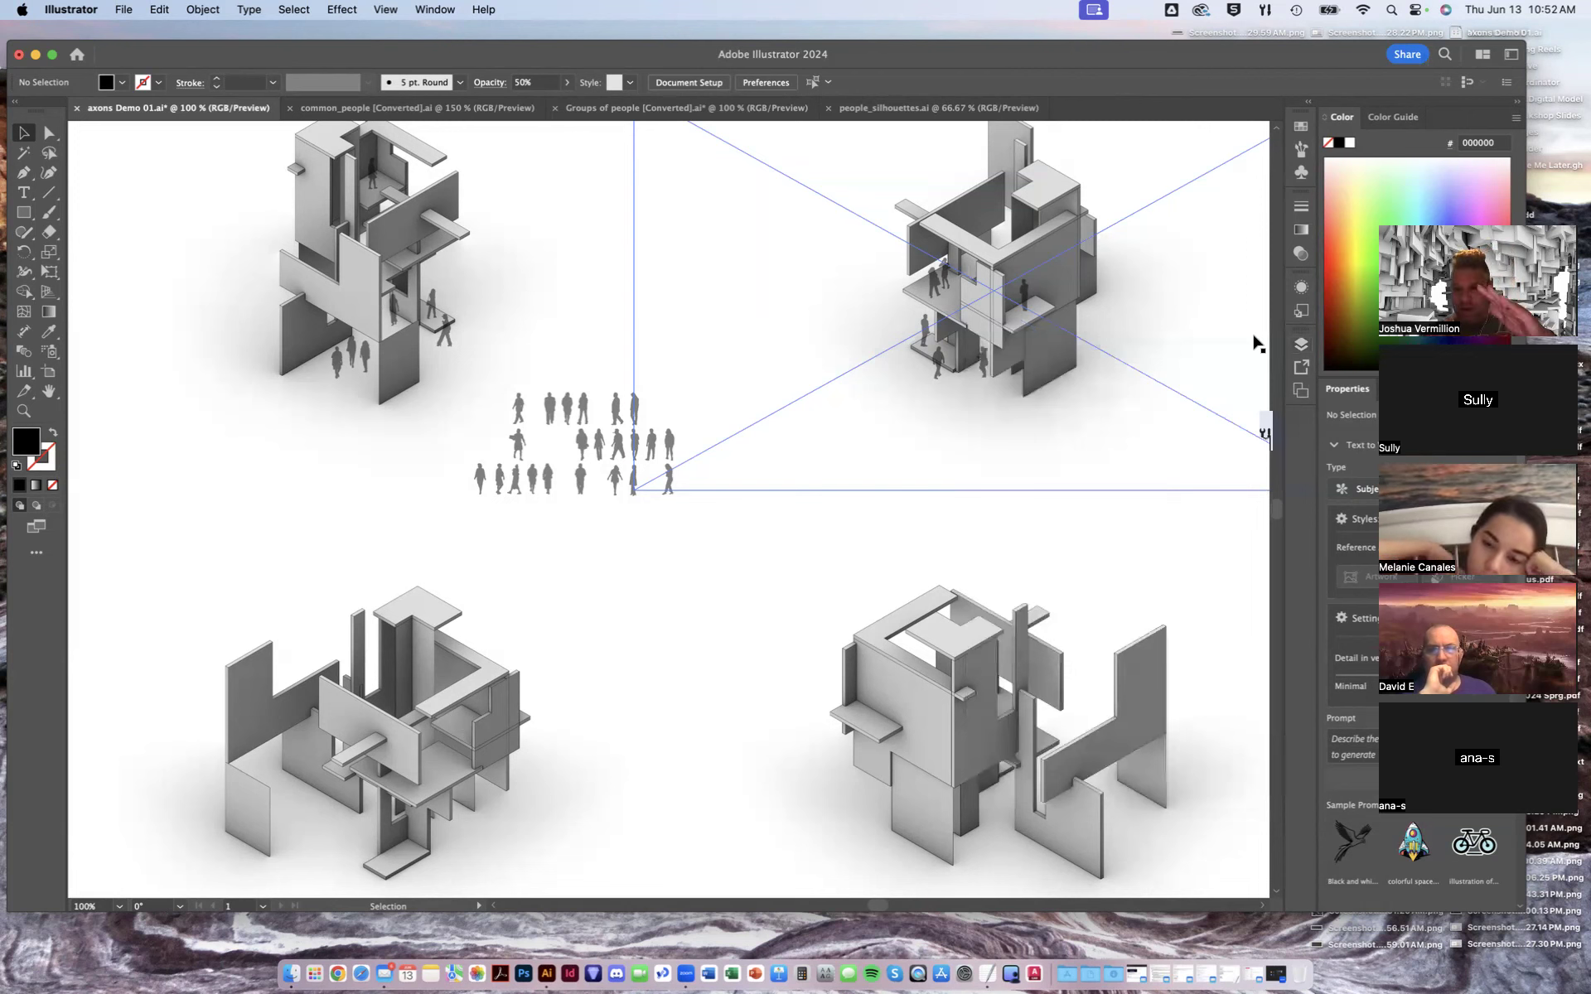
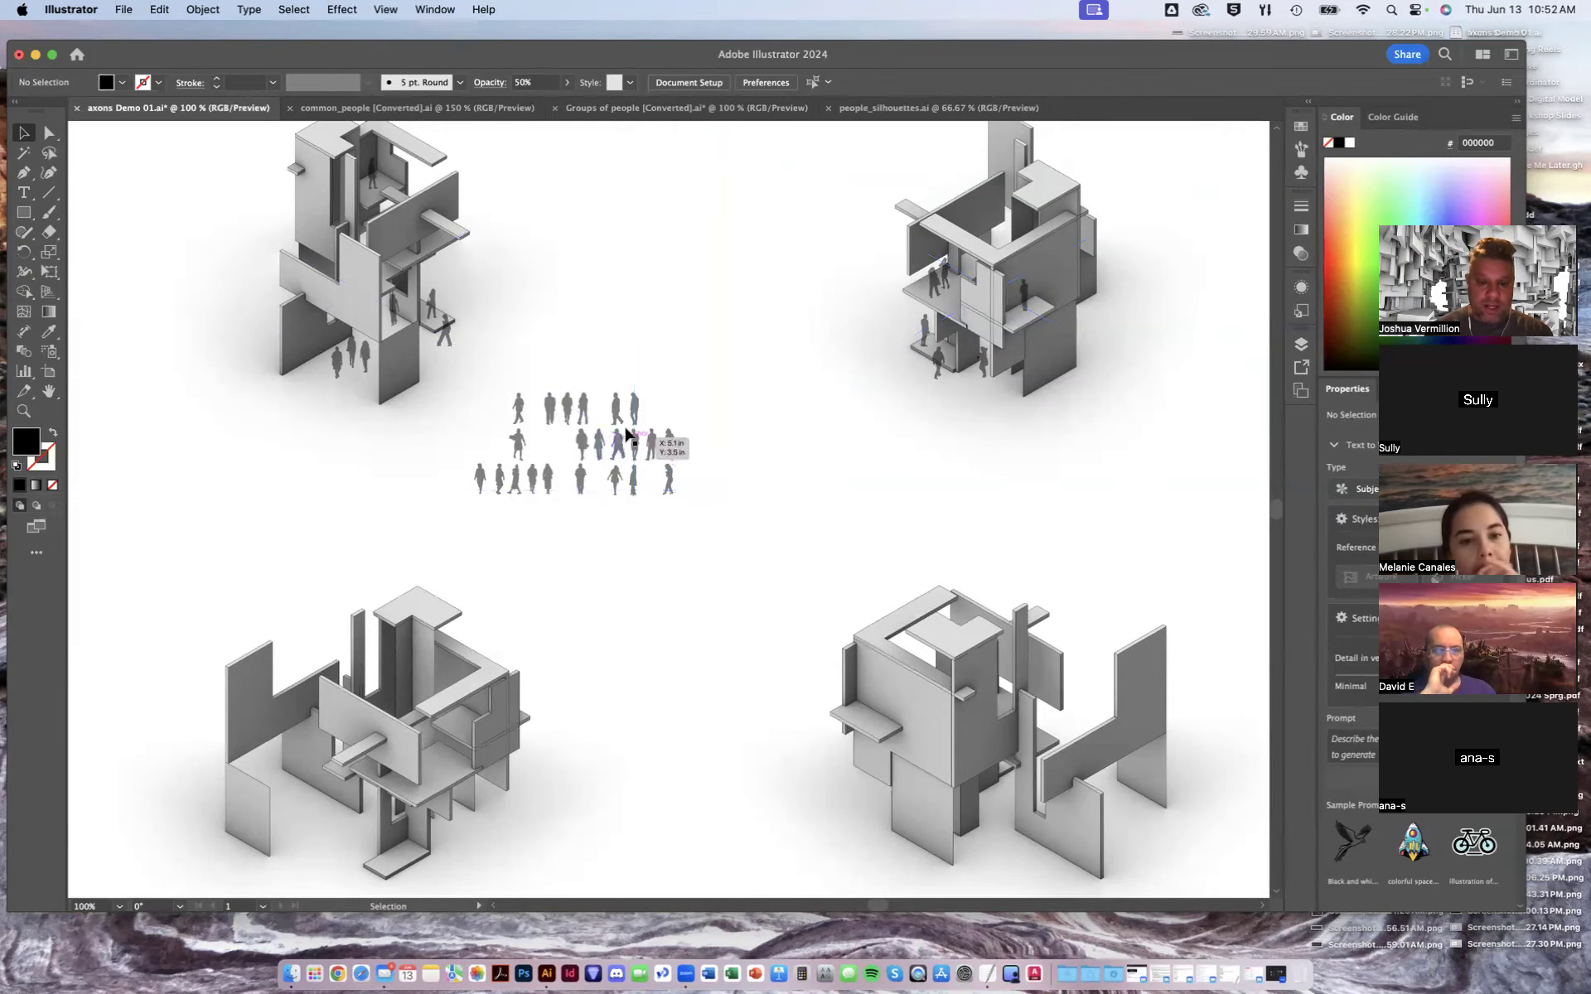
- Move one walking figure from the people group into the lower-right axon, placing it beside the front wall
key(super+equal)
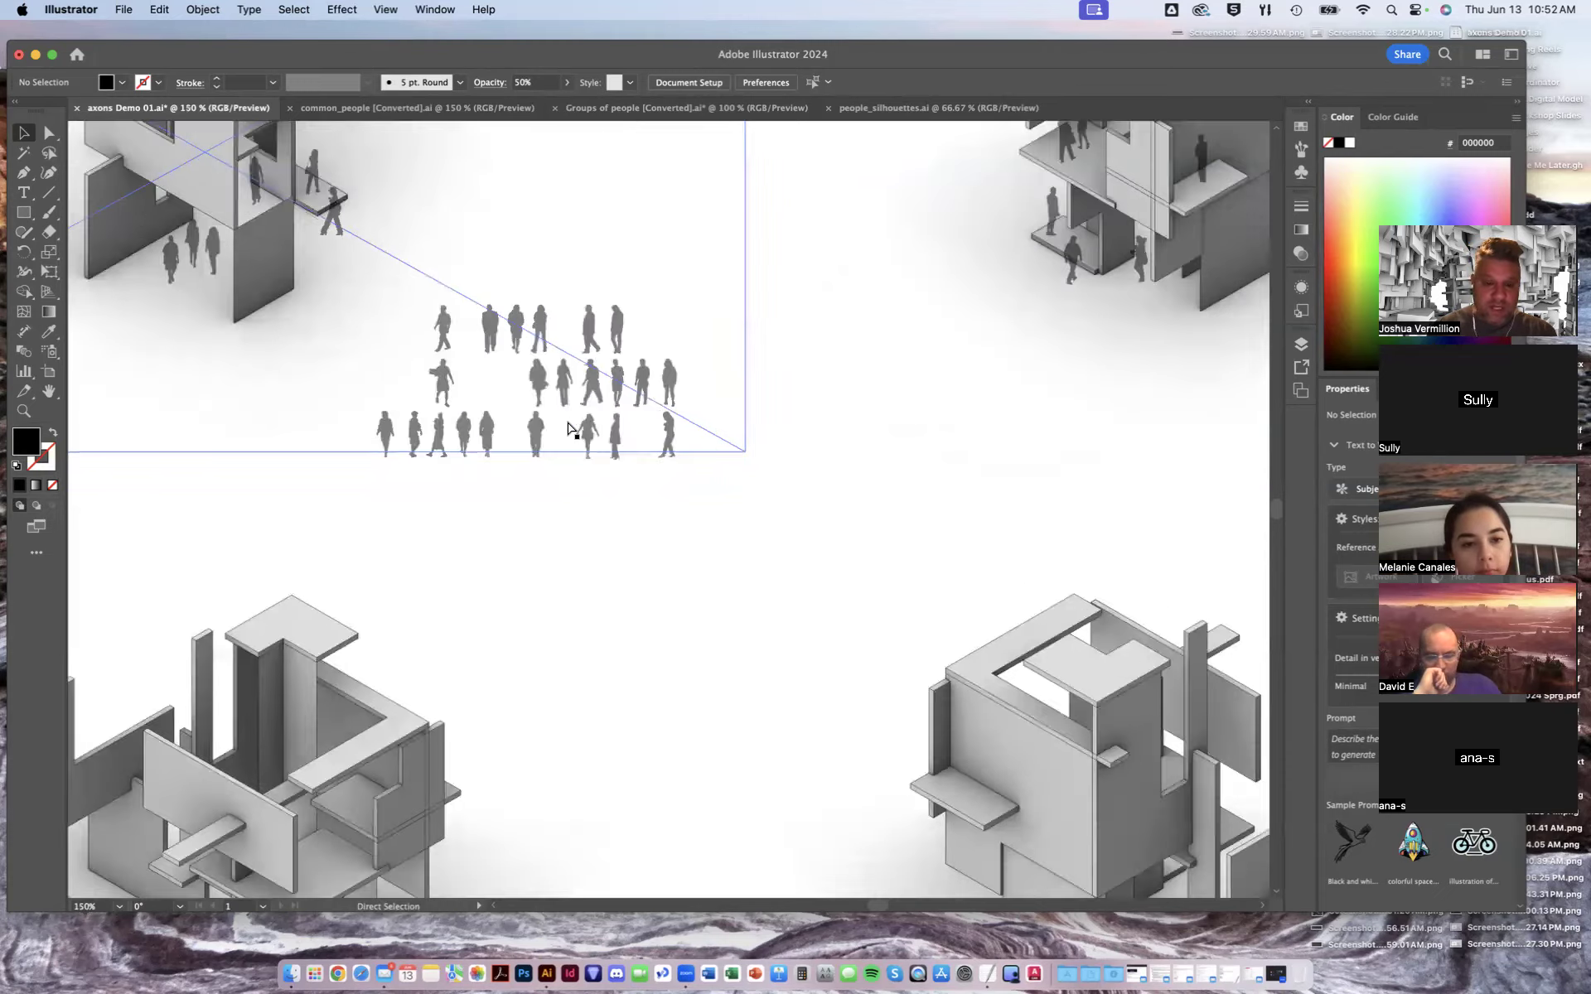
key(super+equal)
click(567, 335)
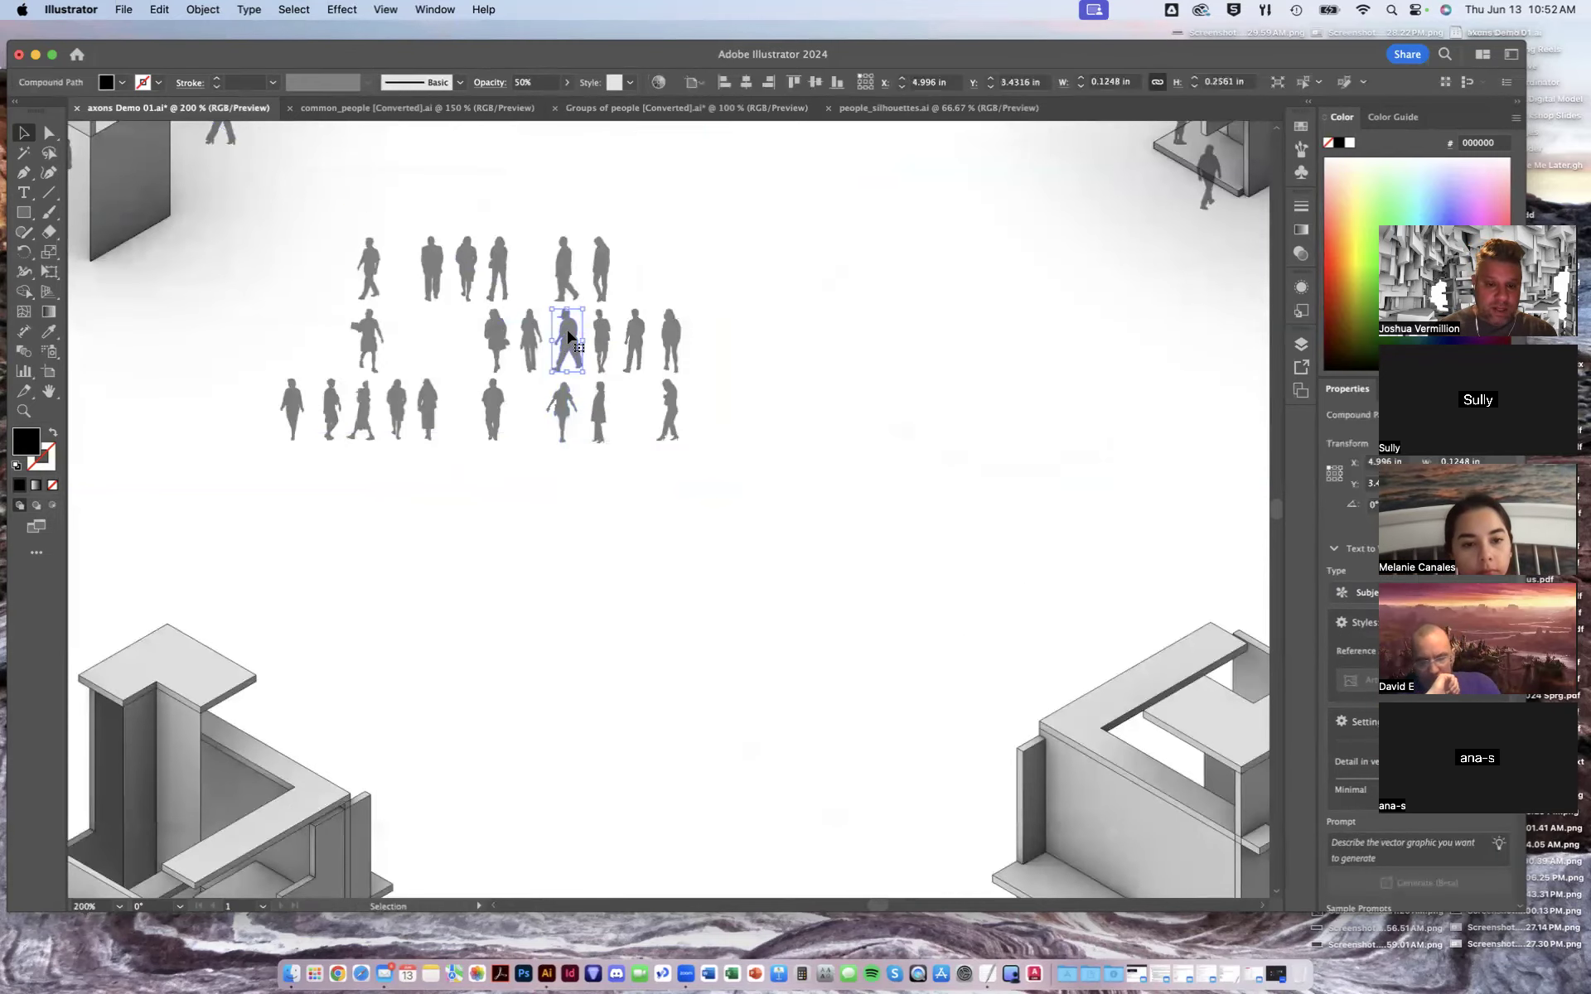
right_click(569, 335)
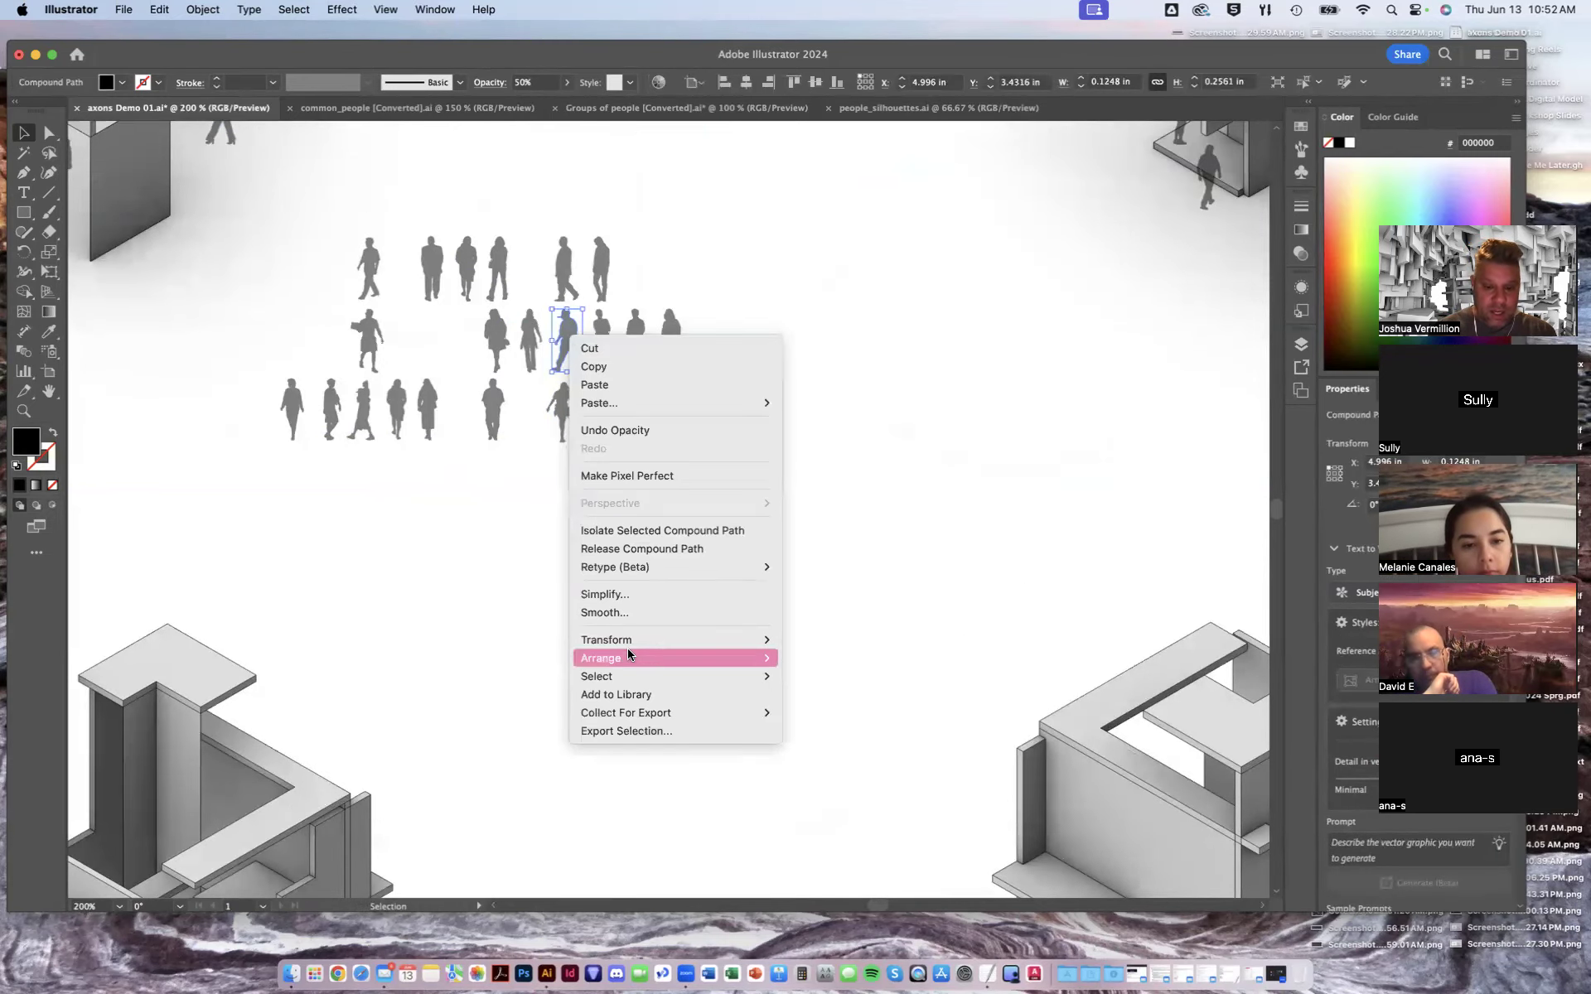
mouse_move(628, 654)
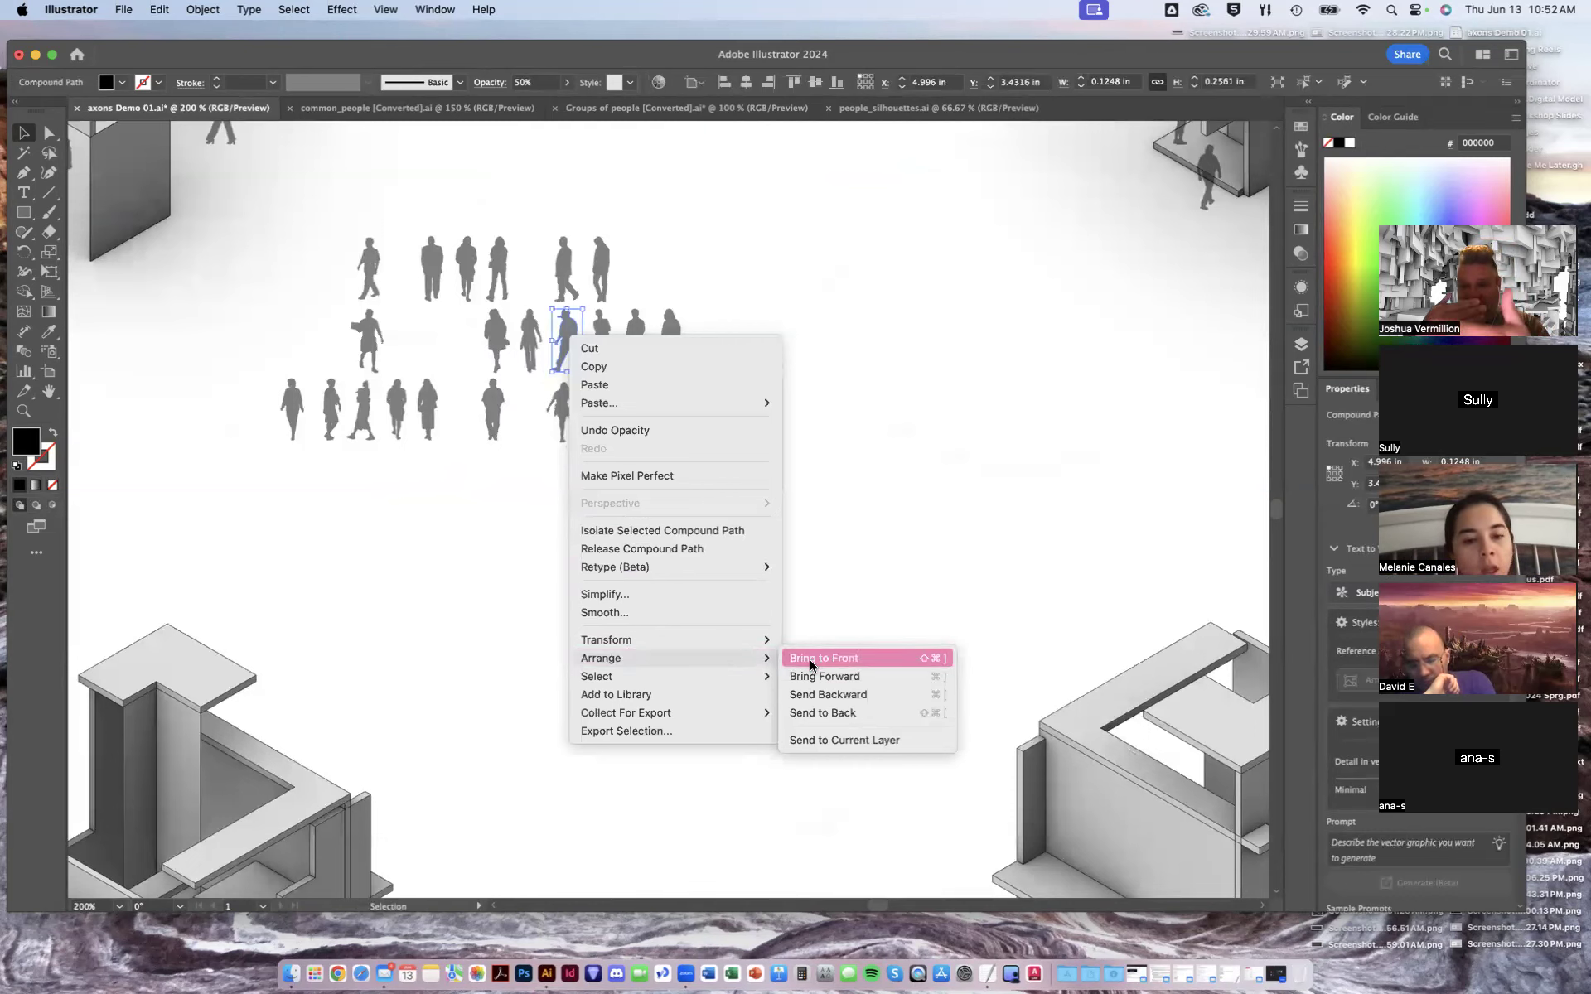
click(1073, 274)
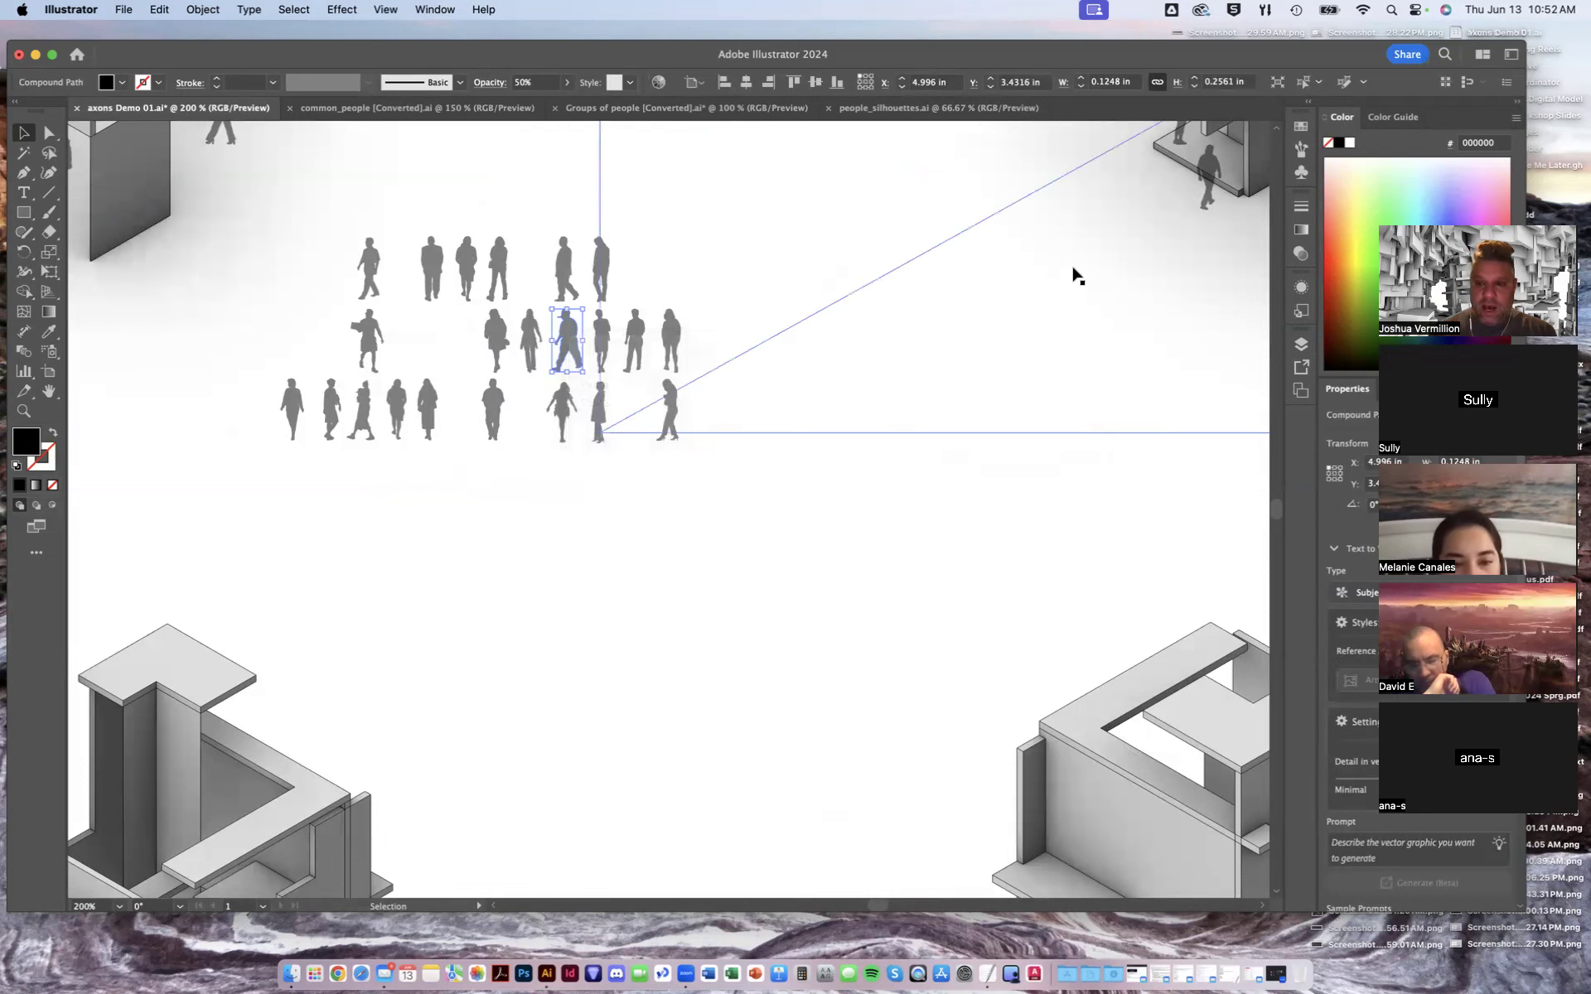
key(a)
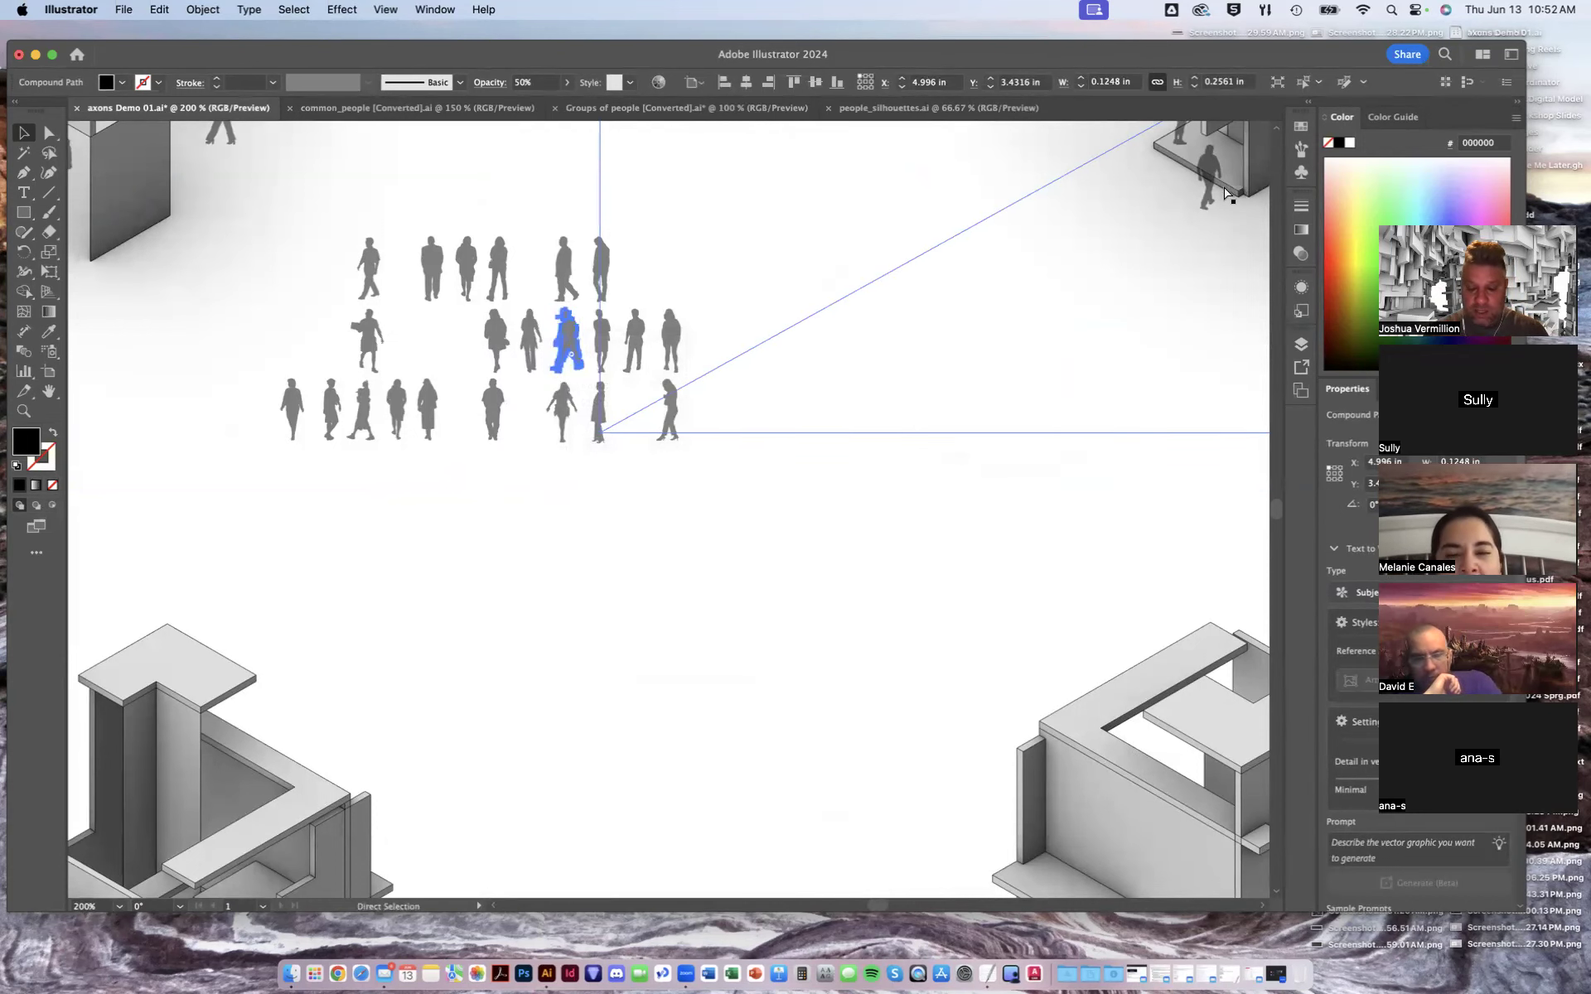
key(super+minus)
drag(1128, 434, 1128, 474)
drag(633, 472, 848, 481)
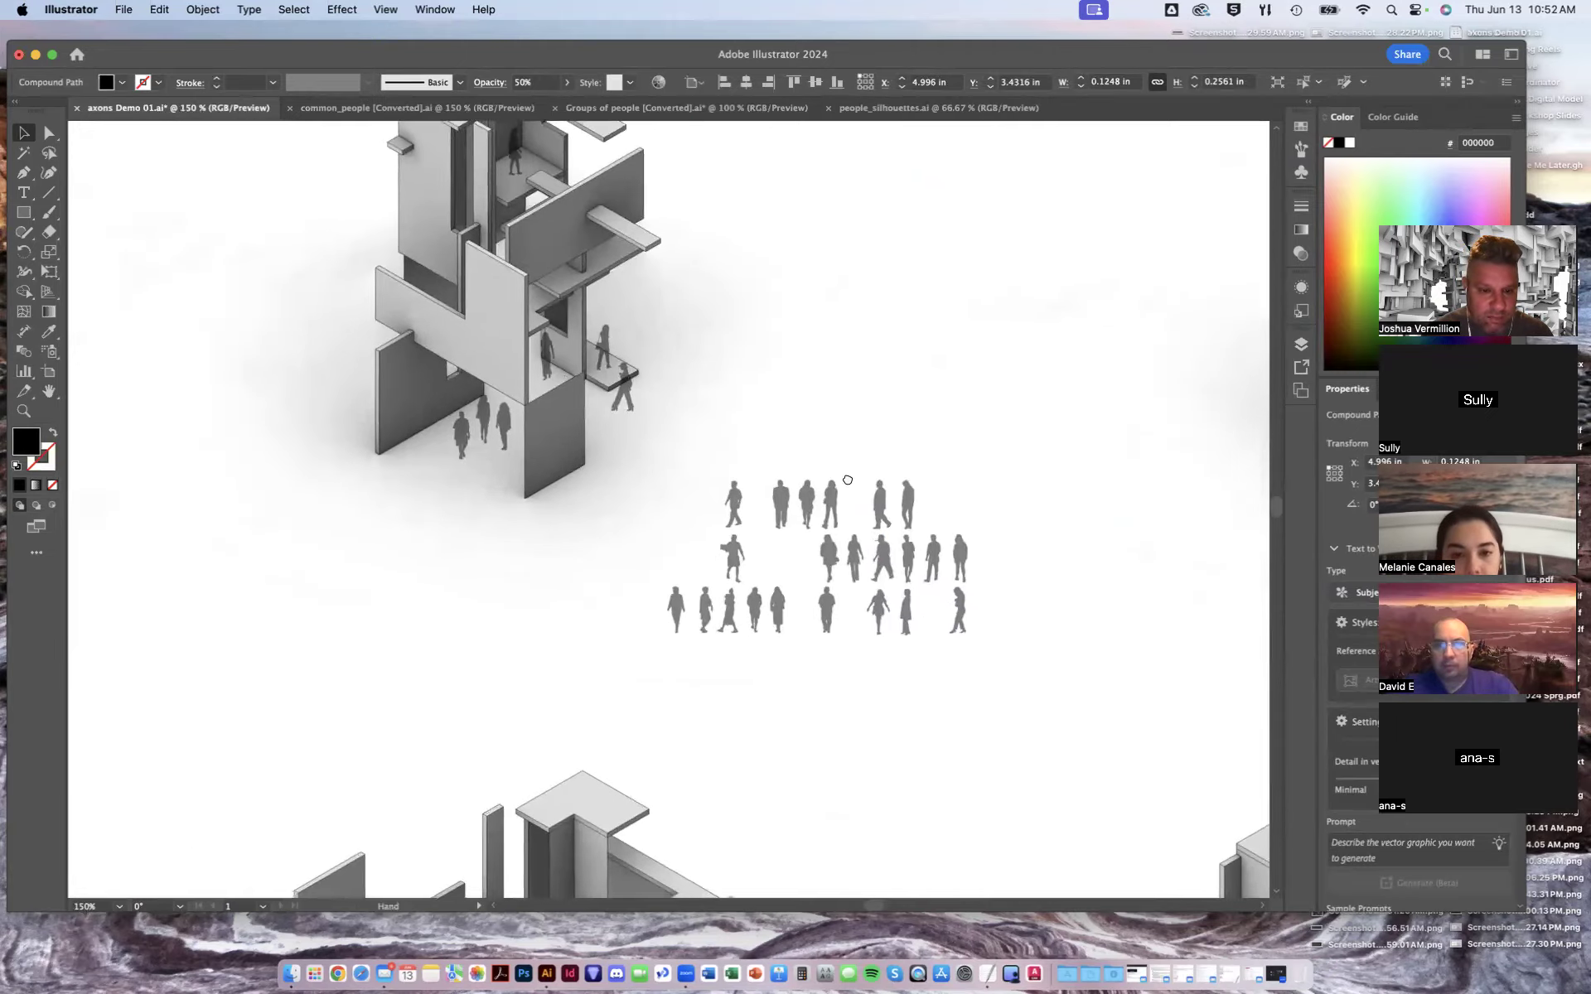
scroll(848, 481, down, 10)
scroll(799, 419, right, 3)
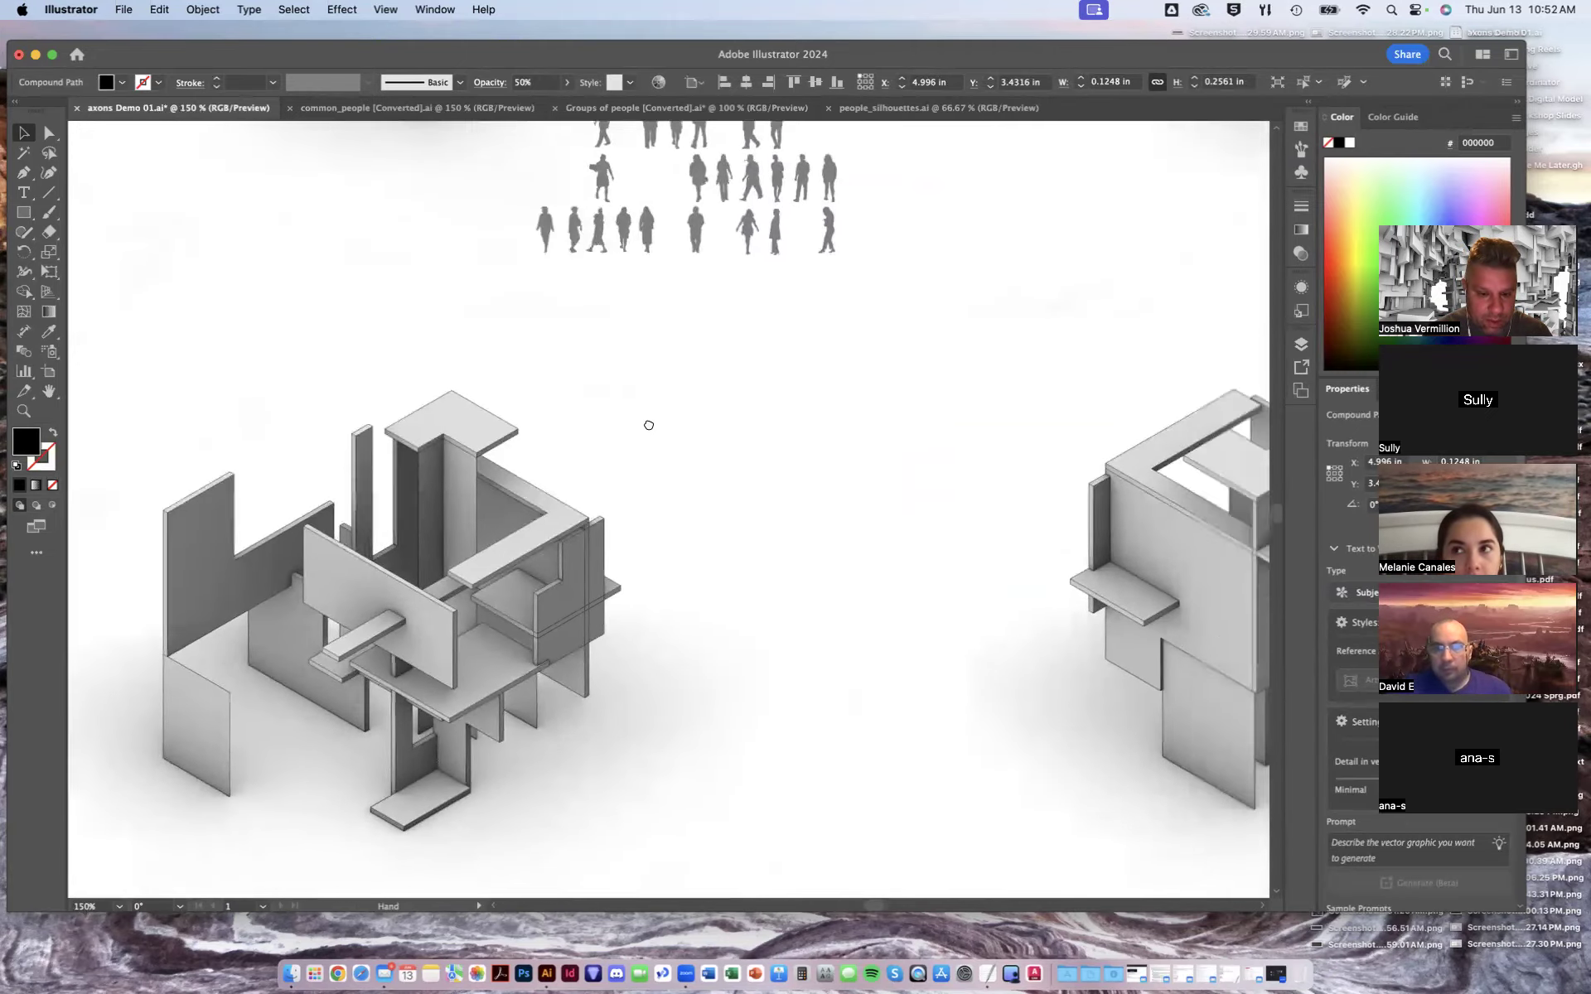
scroll(649, 425, right, 8)
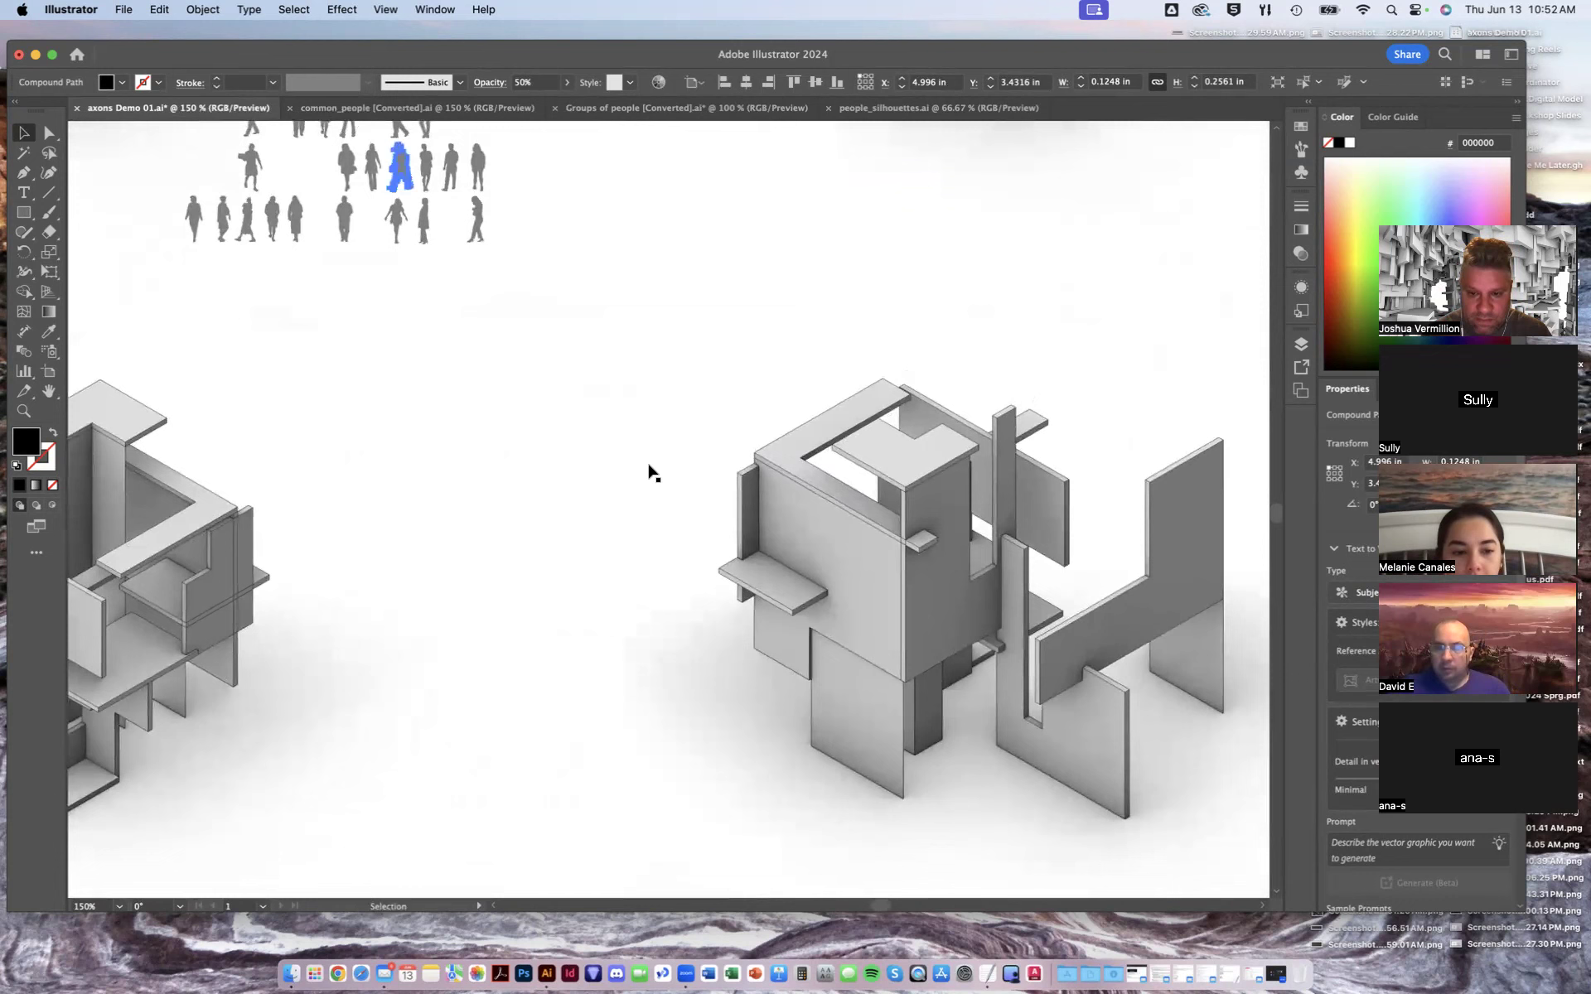
drag(477, 220, 675, 395)
drag(601, 461, 1127, 623)
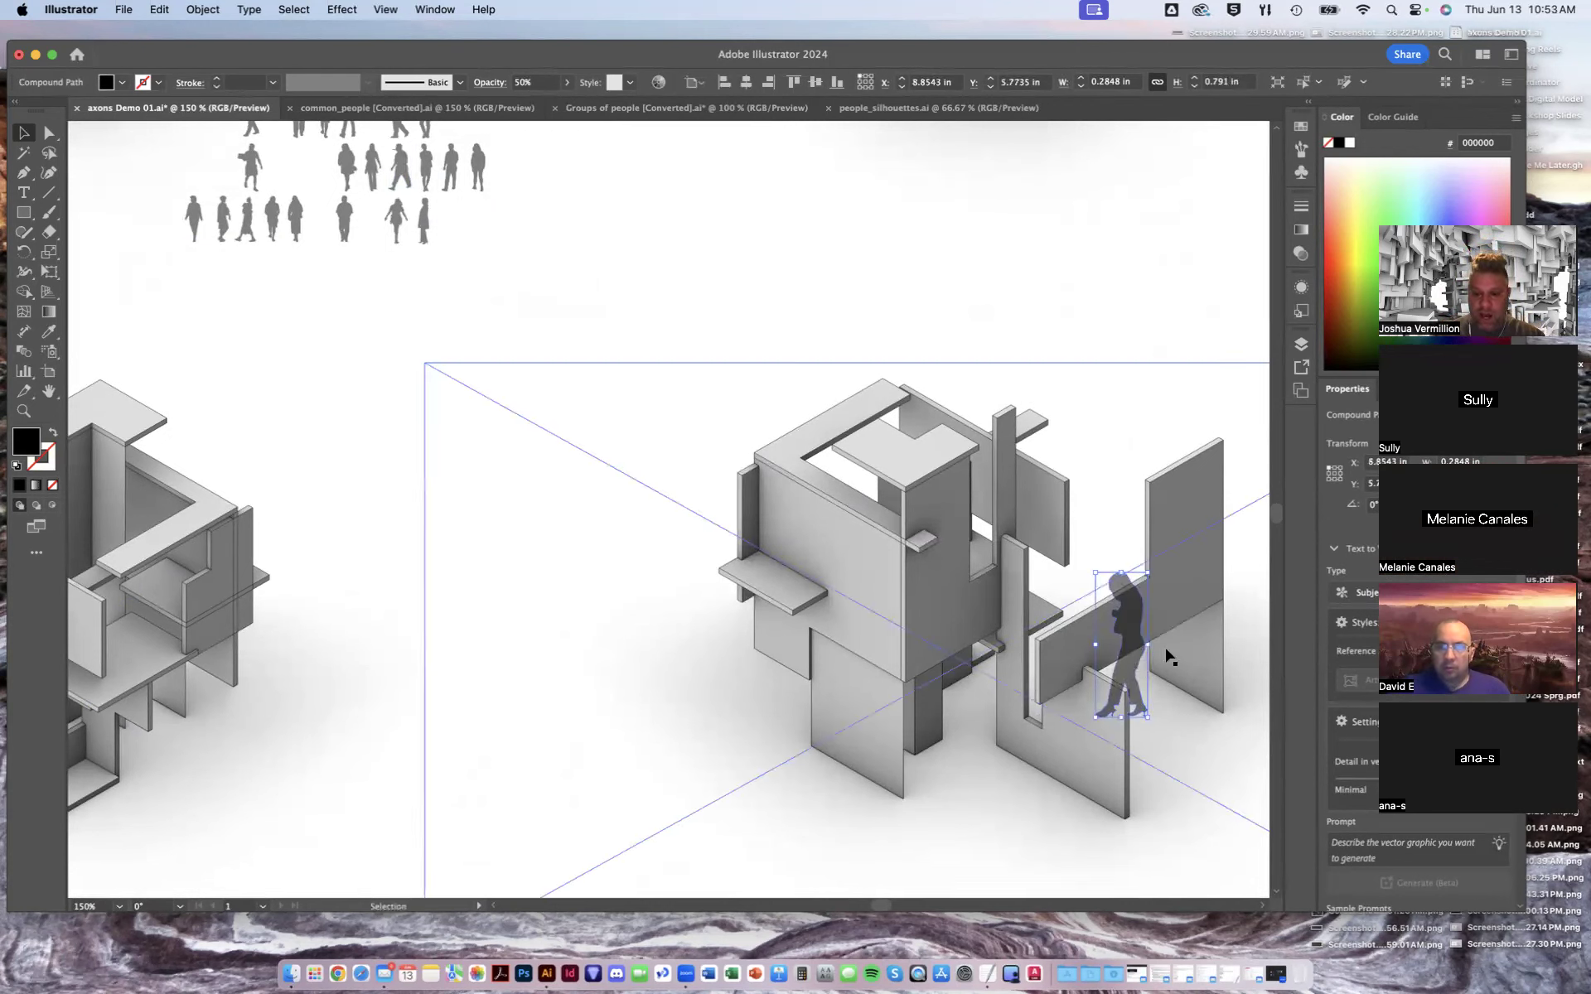
click(1133, 273)
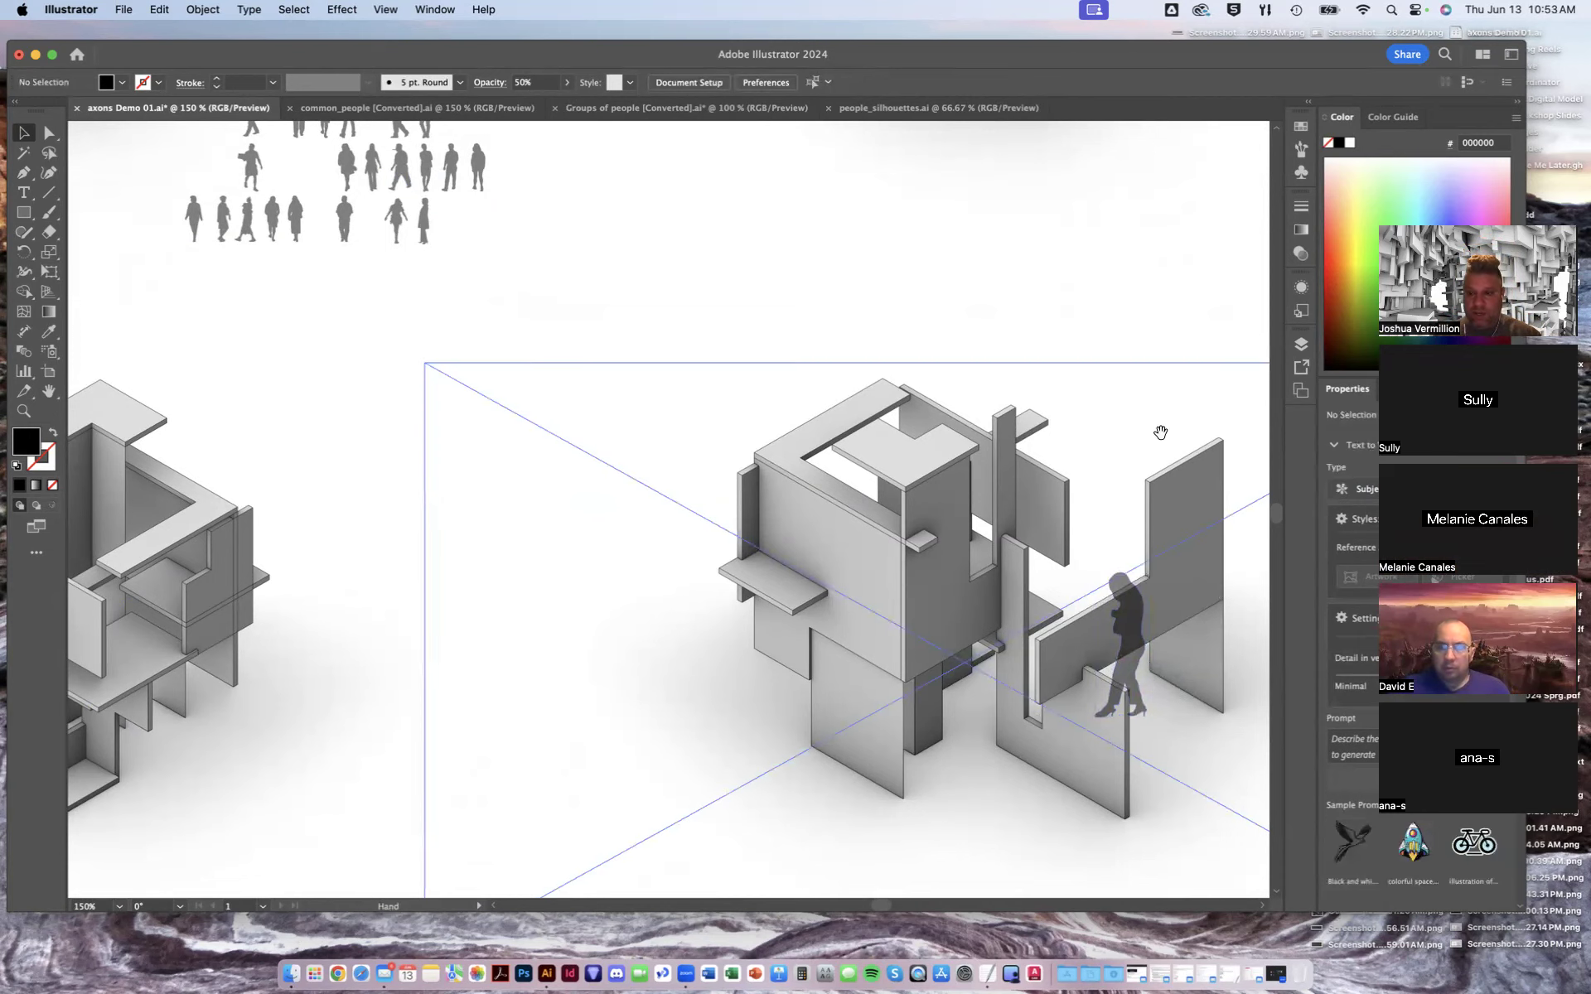
- Send the placed figure to the back of the stacking order
scroll(1157, 430, down, 3)
scroll(1157, 430, right, 4)
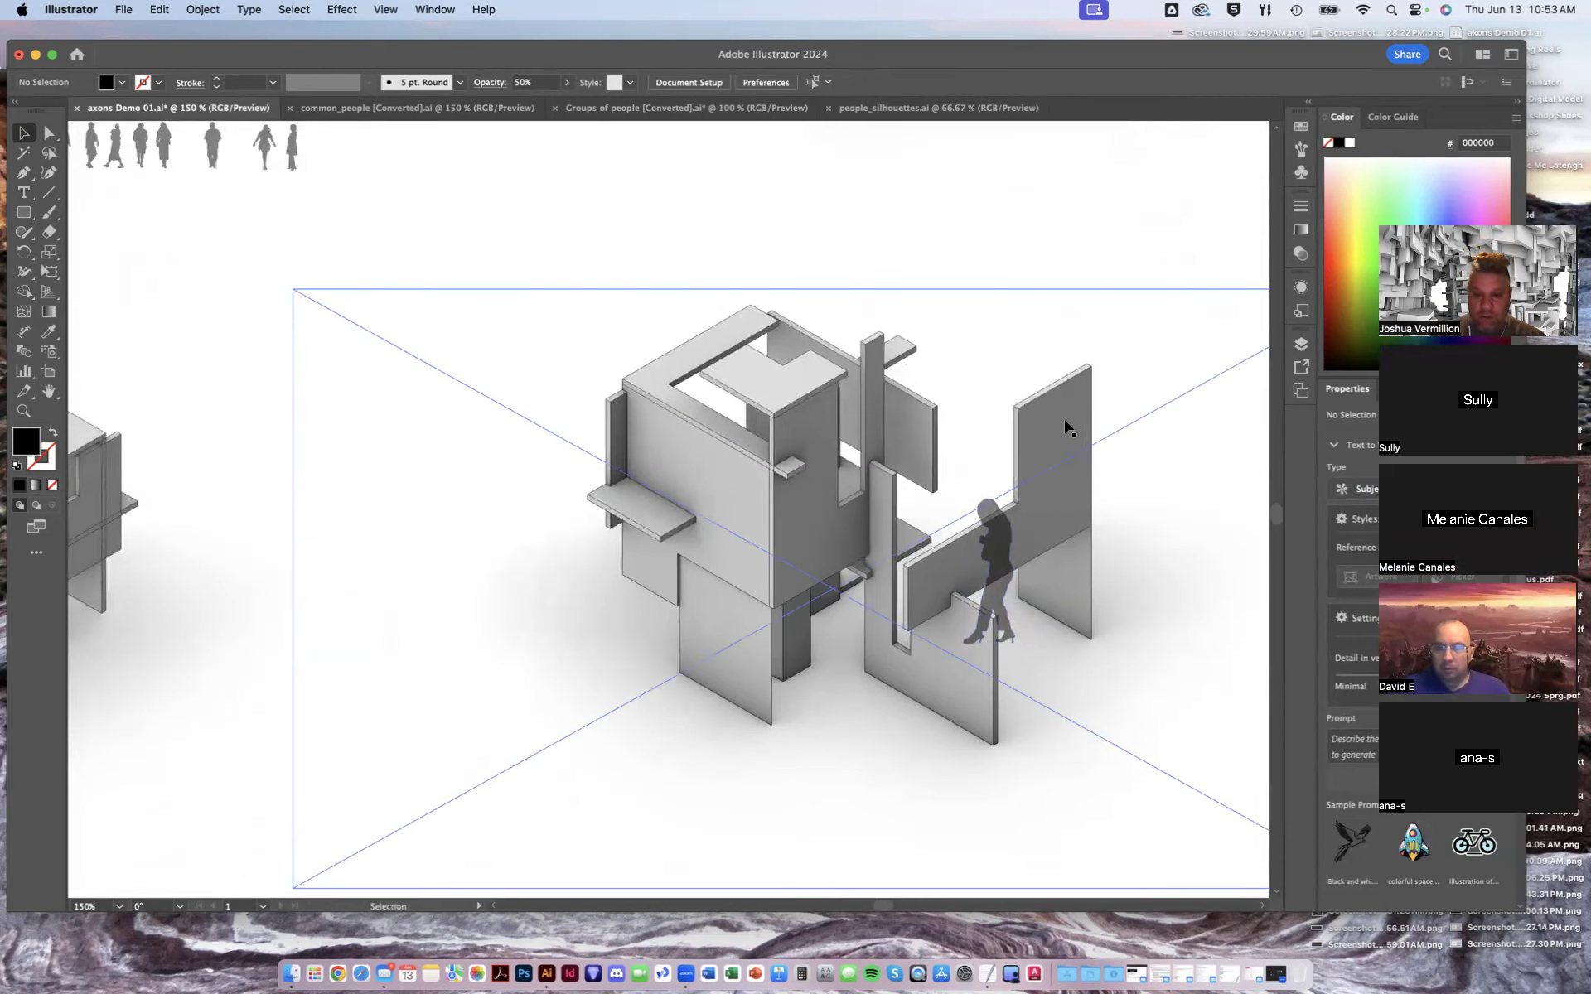
click(1000, 566)
right_click(1001, 567)
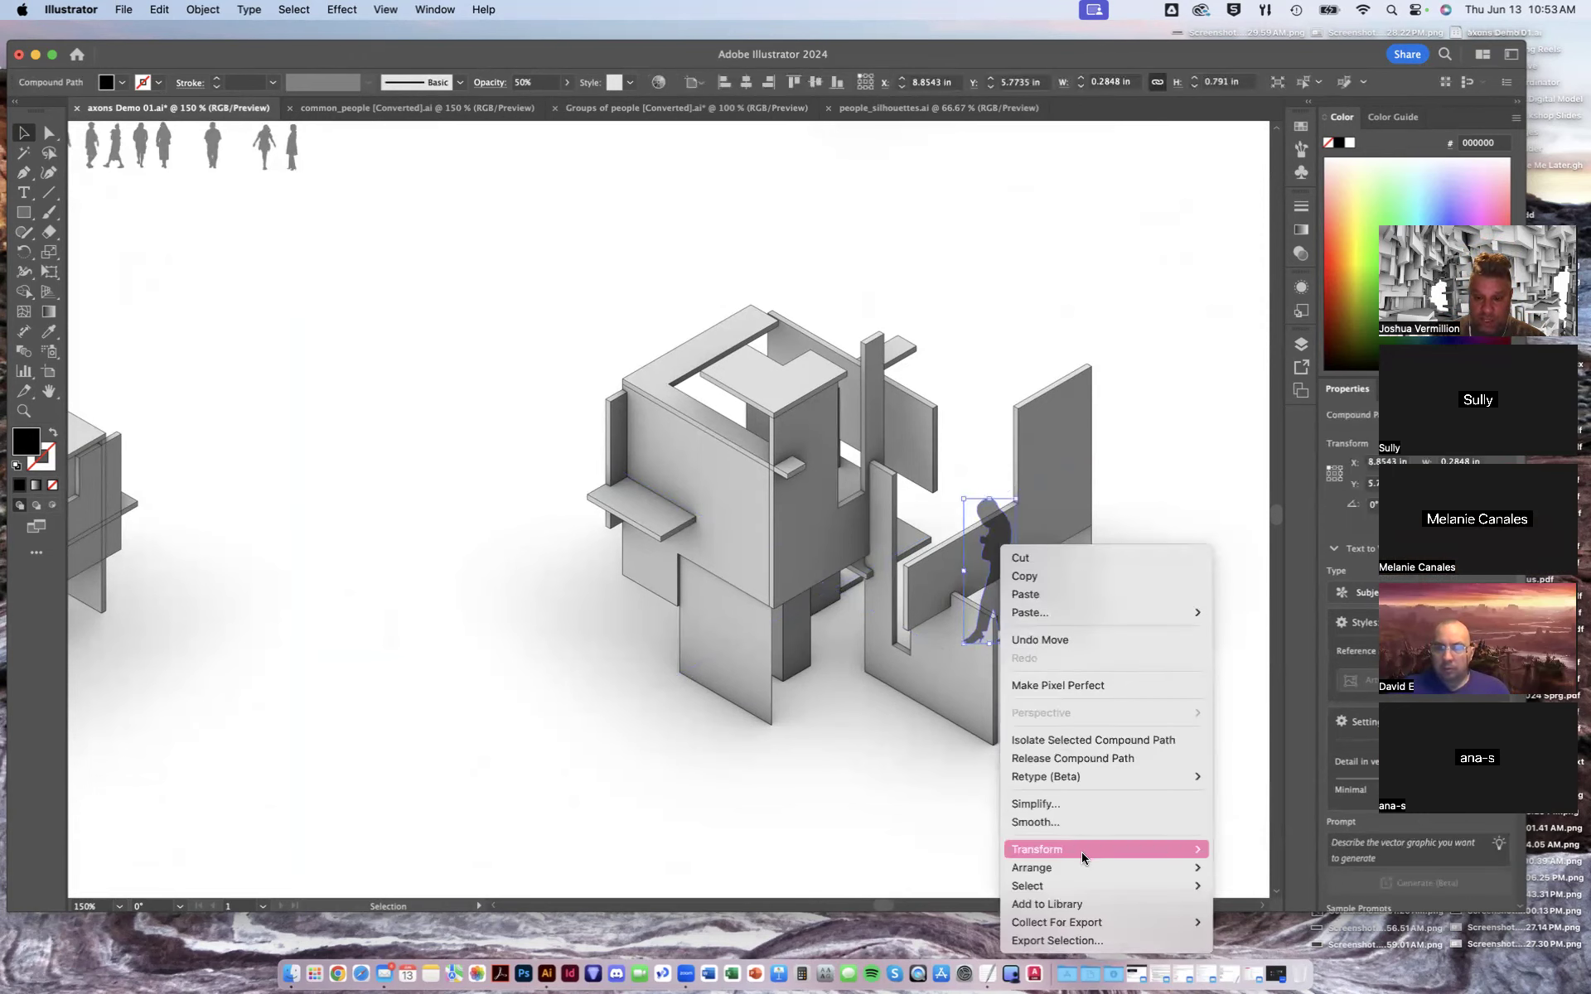
mouse_move(1071, 867)
click(1264, 914)
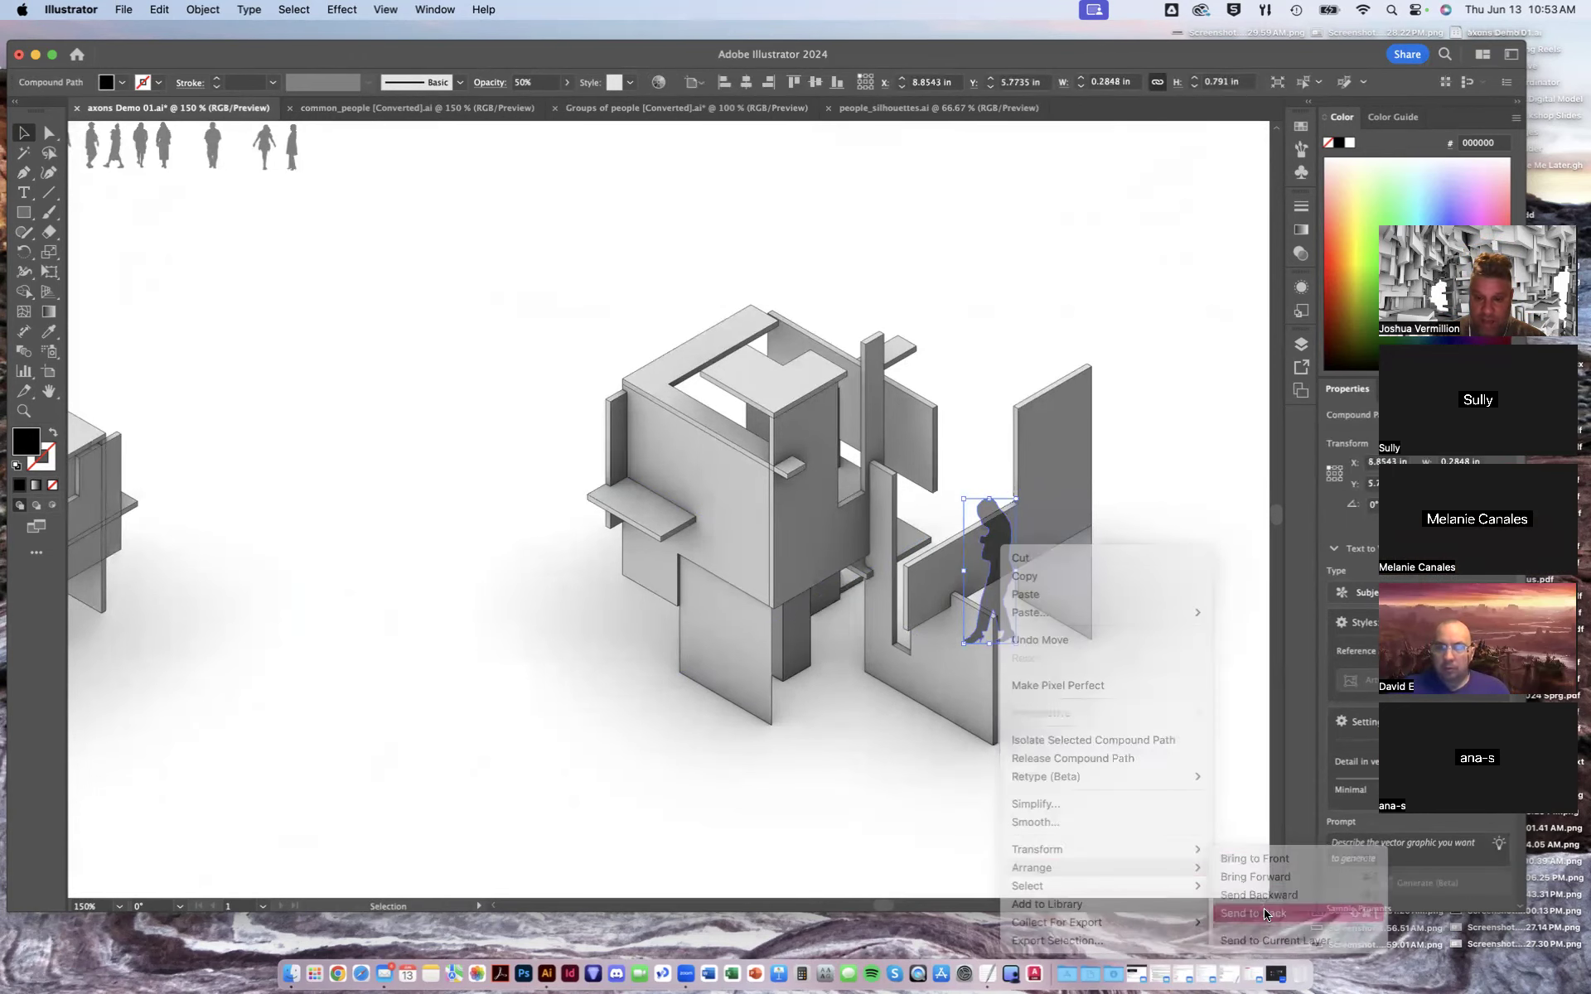
click(1155, 199)
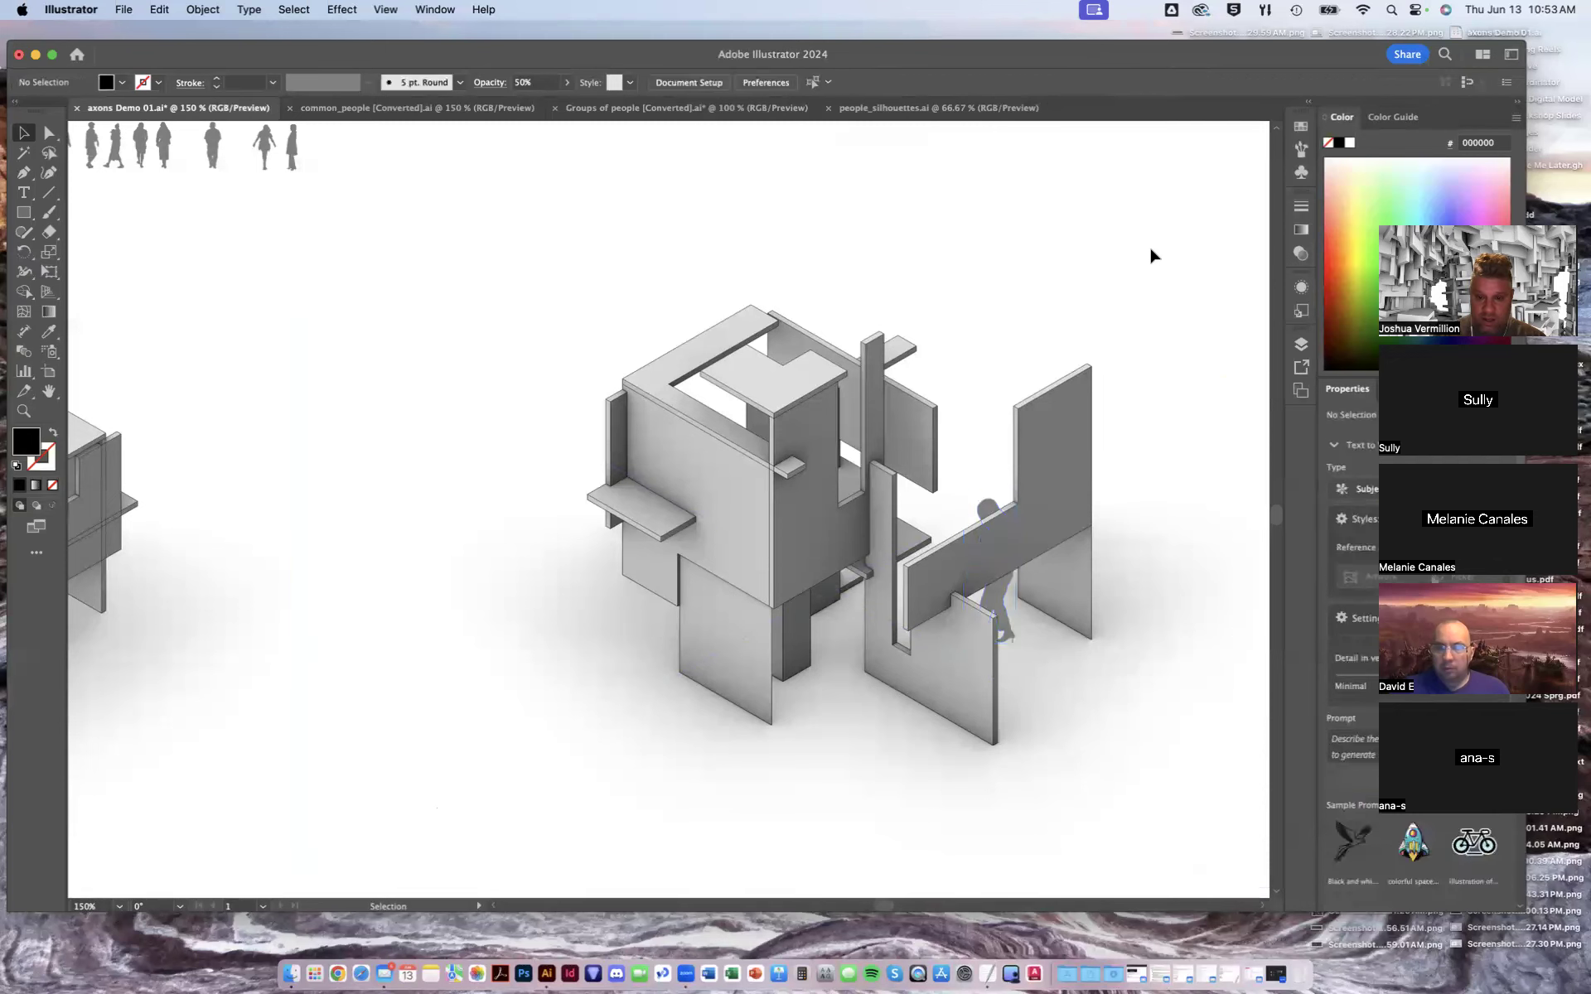
click(1027, 527)
right_click(1027, 527)
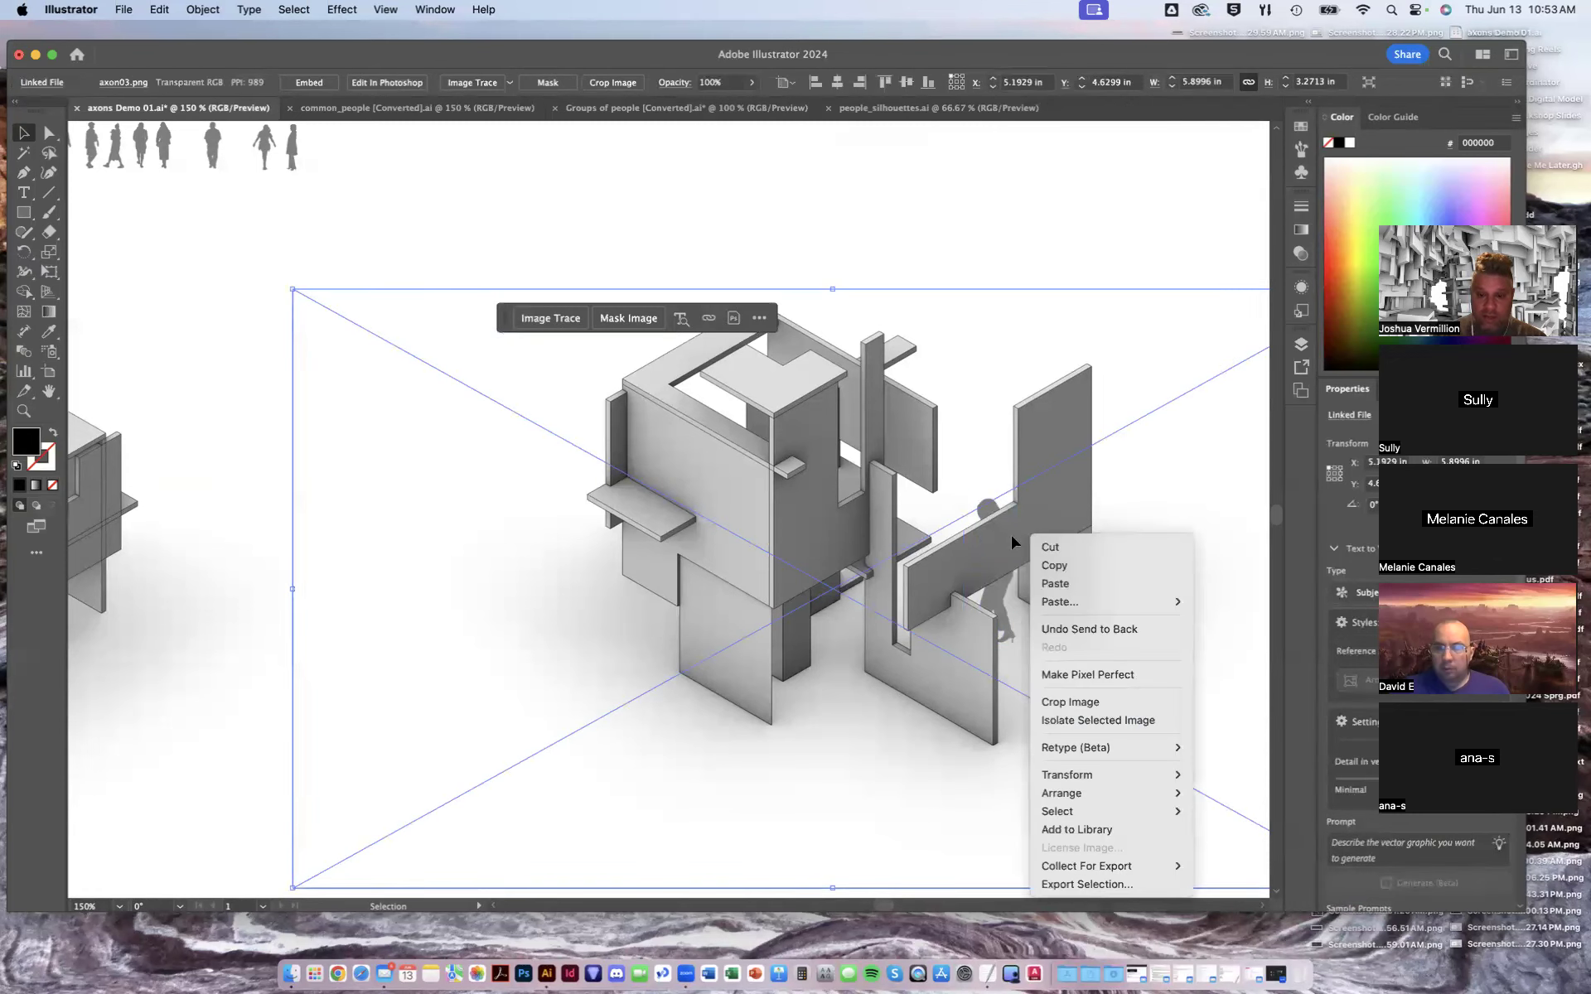
mouse_move(1085, 800)
click(1140, 216)
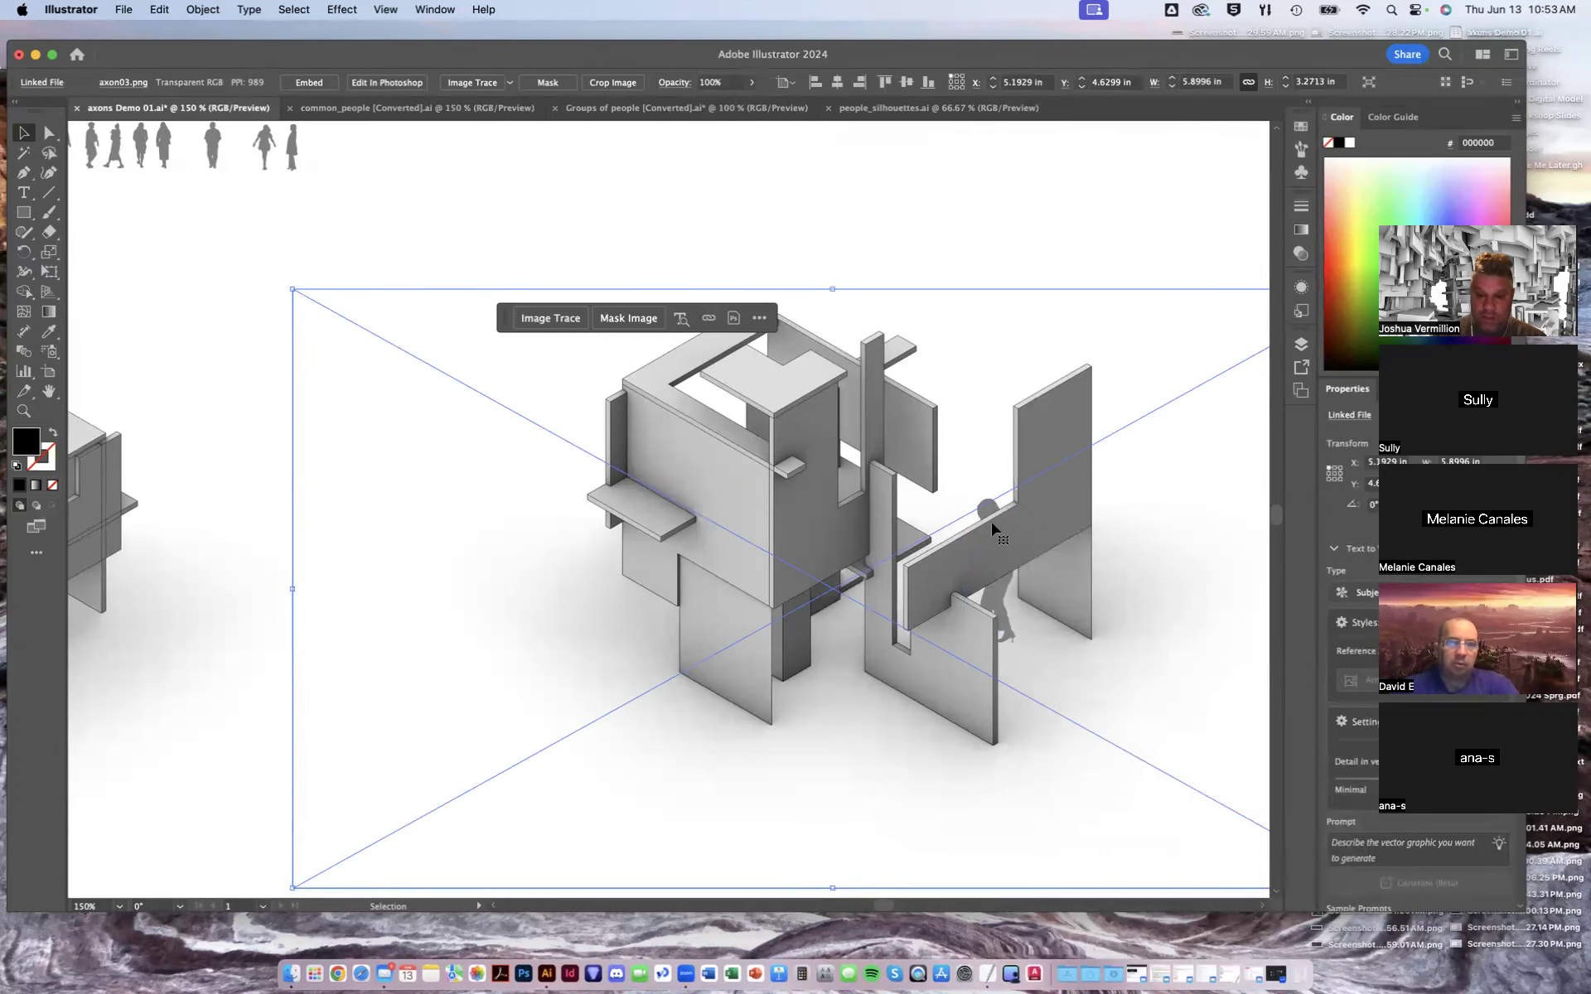
drag(970, 472, 964, 473)
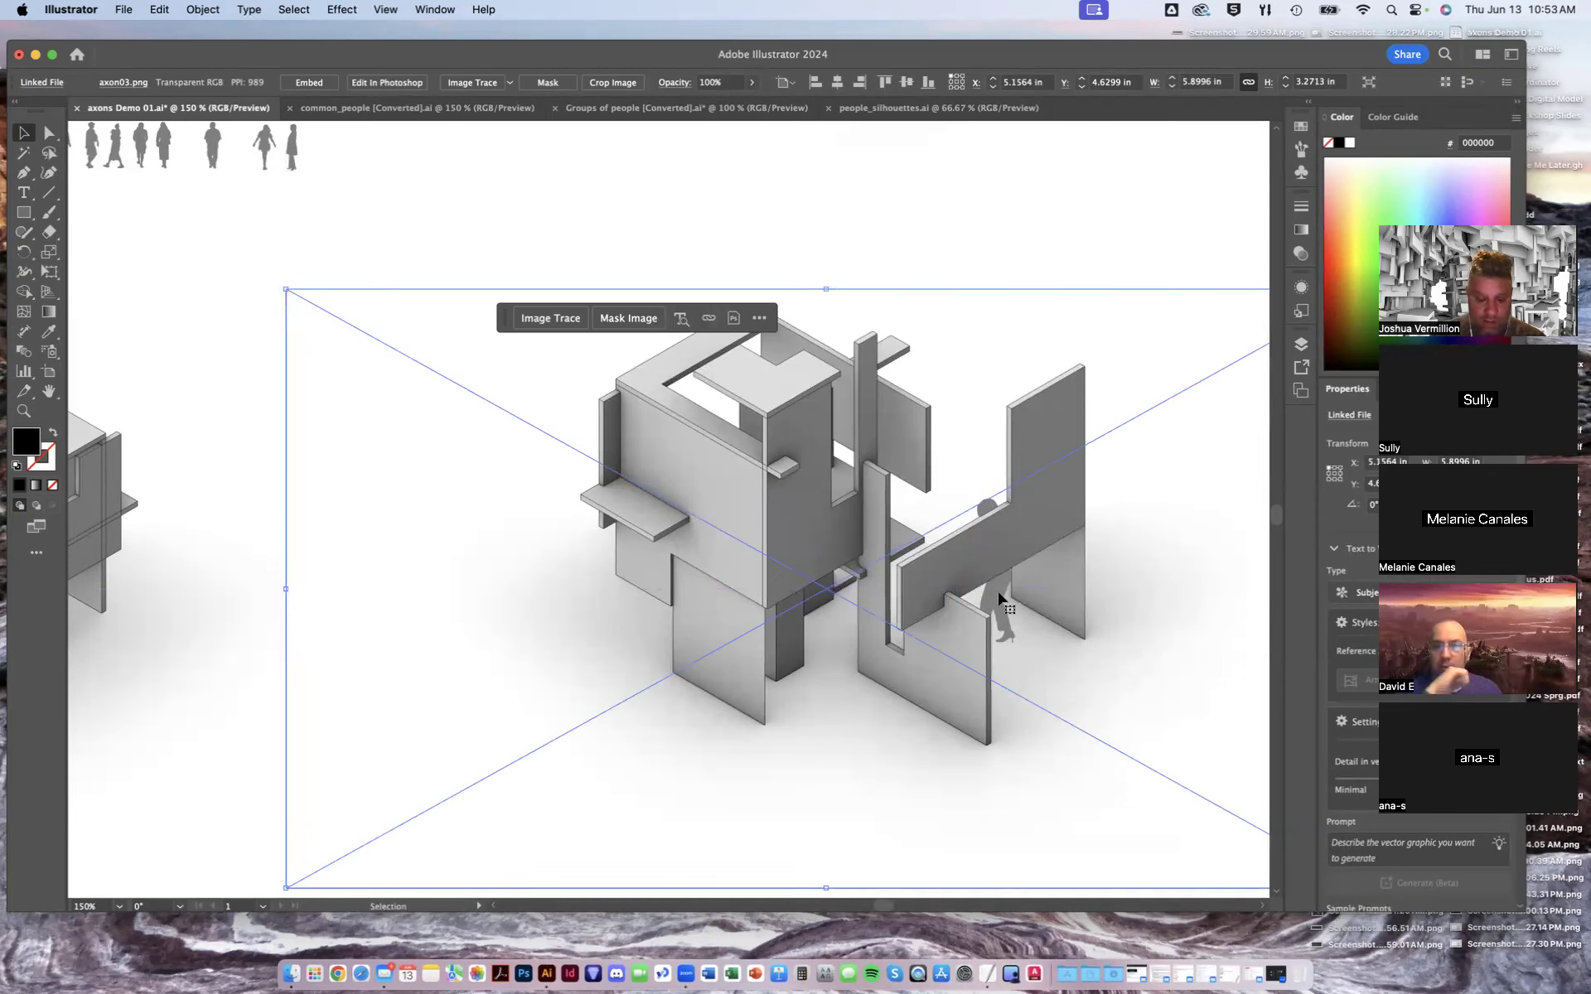
key(super+z)
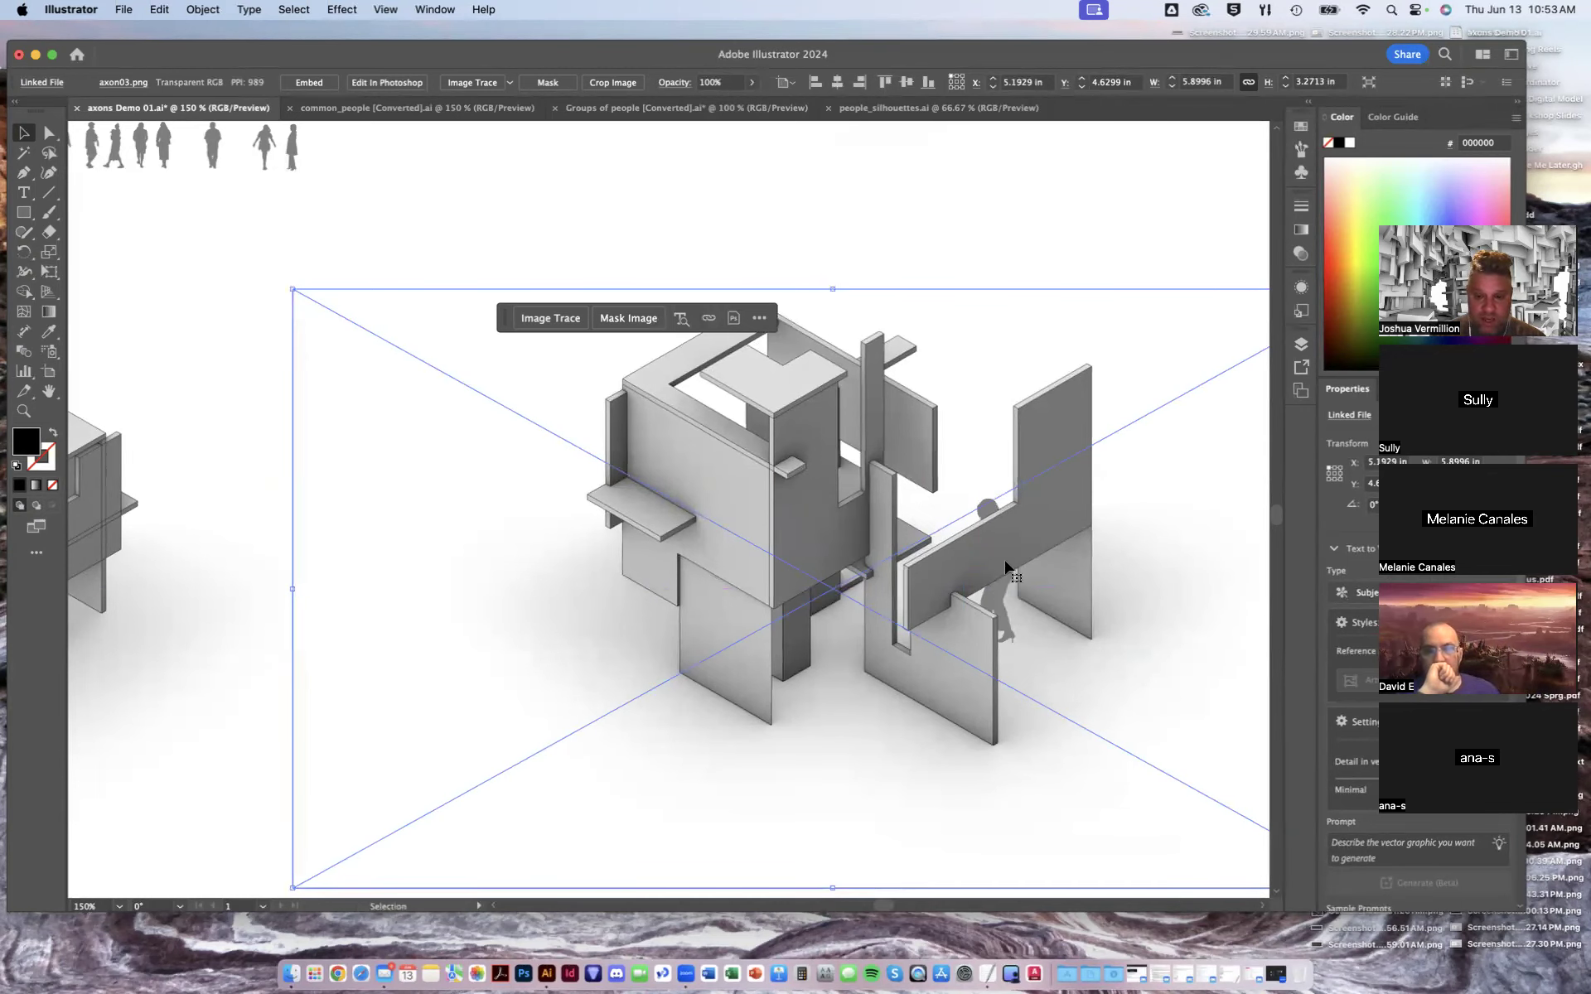
- Send the lower-right axon image to the back so the figure sits in front of it
click(1036, 244)
click(997, 605)
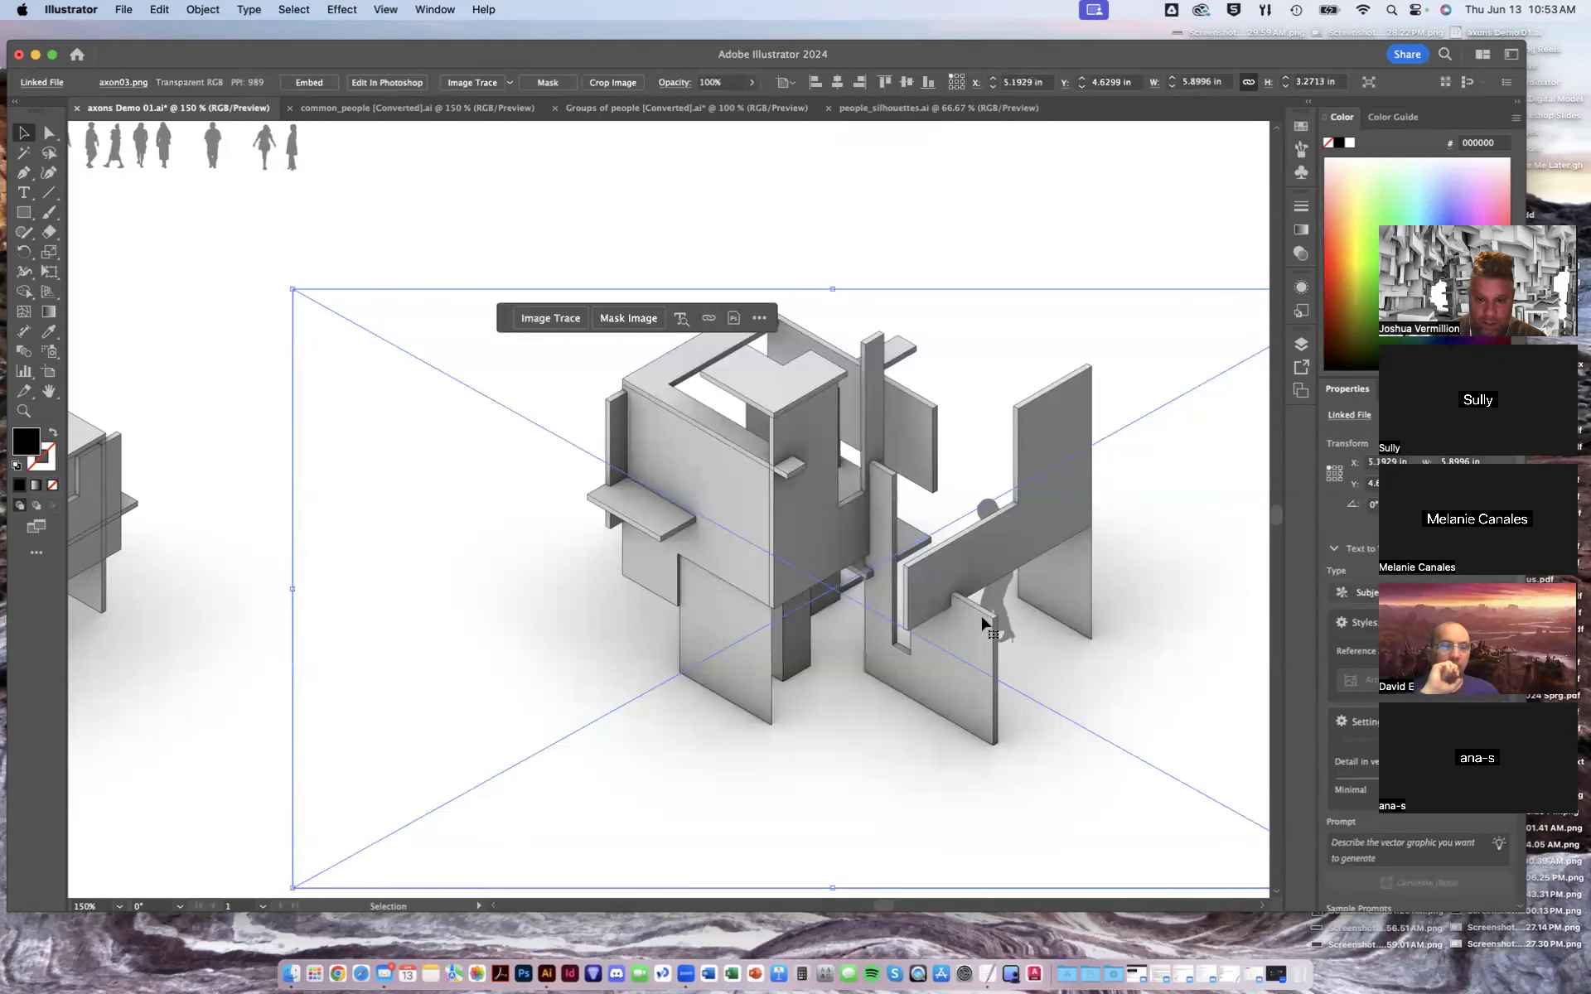
right_click(985, 593)
mouse_move(1107, 850)
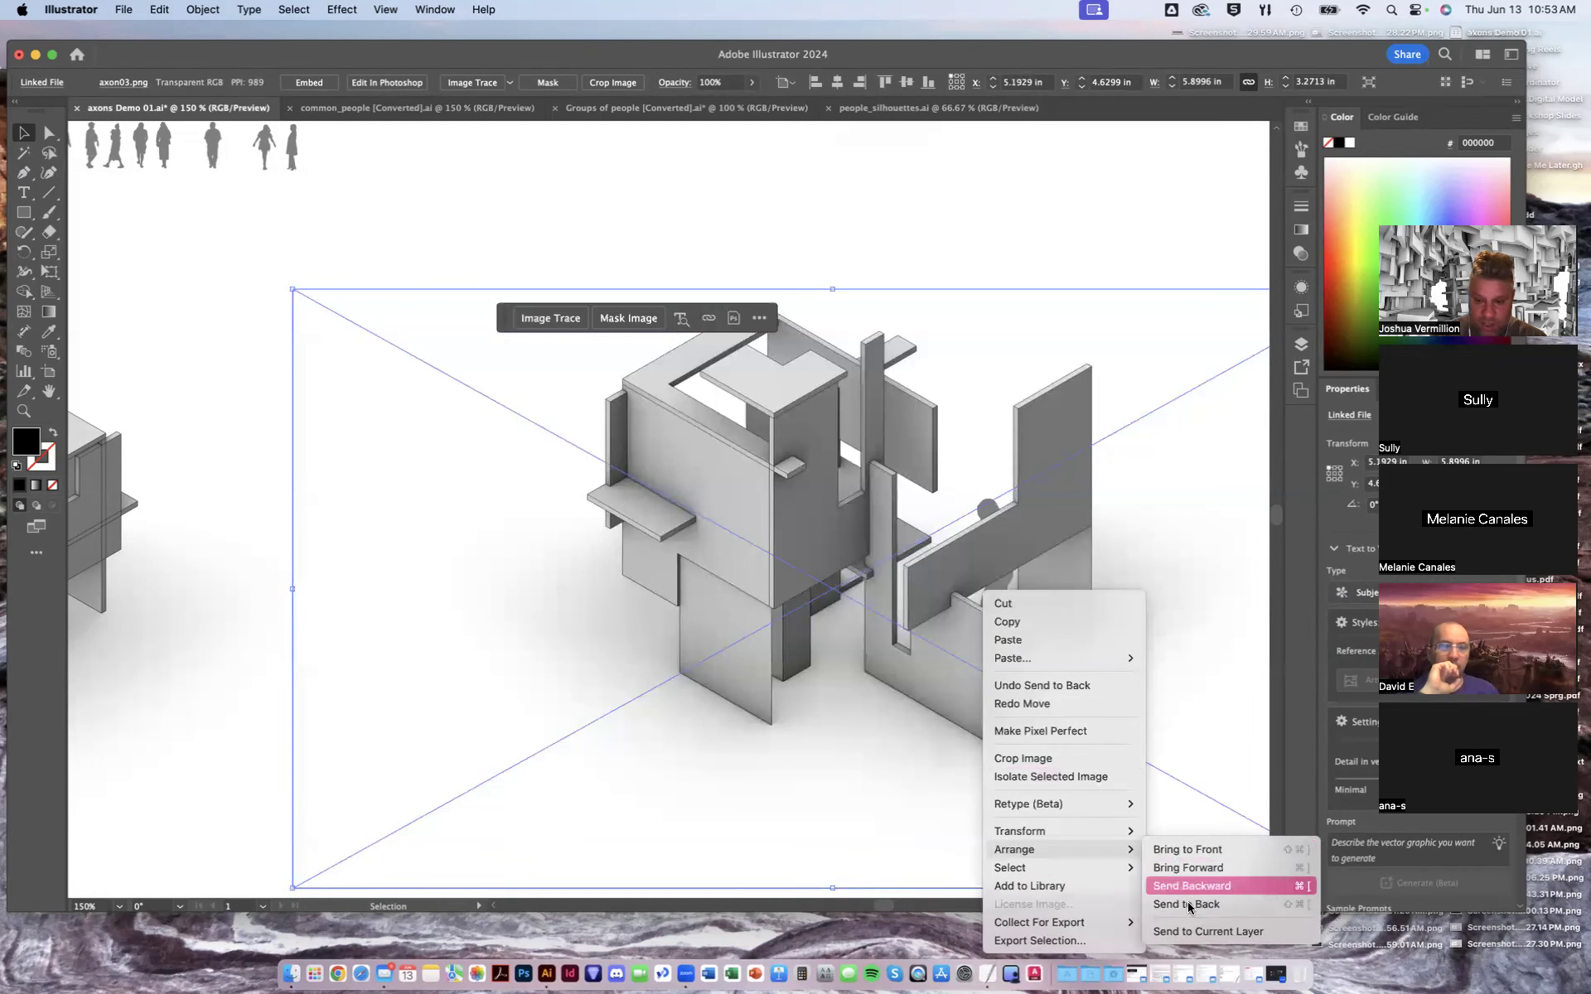
click(1193, 905)
- Reposition the figure higher in the lower-right axon, standing in front of the wall
drag(994, 595, 972, 520)
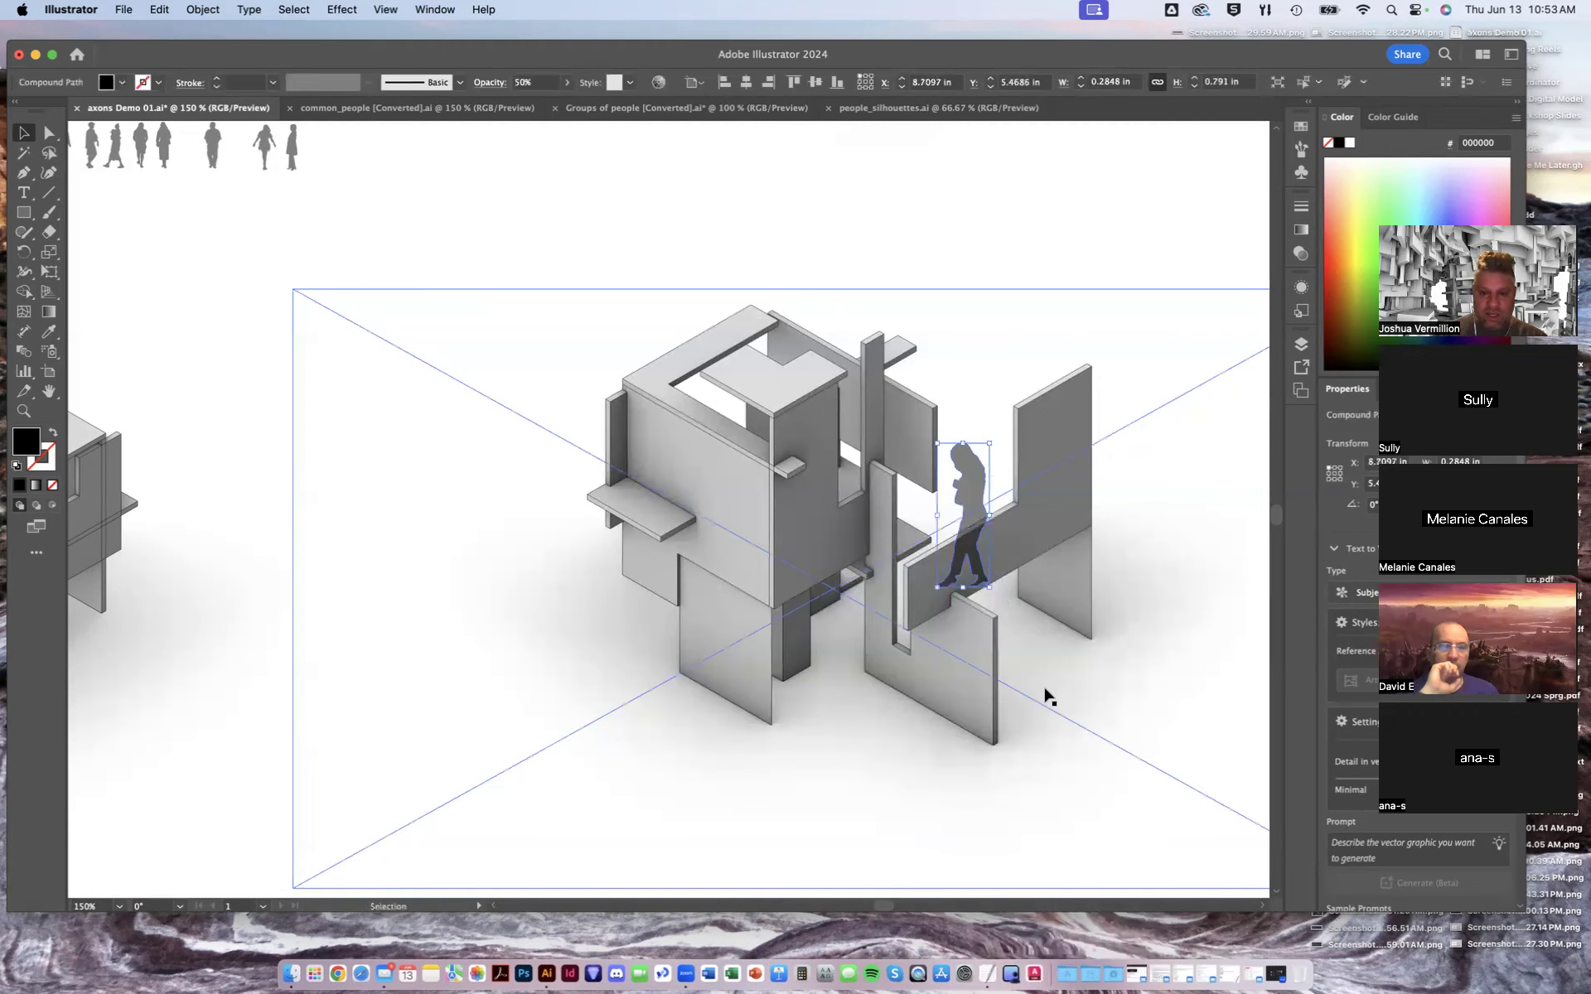
right_click(972, 496)
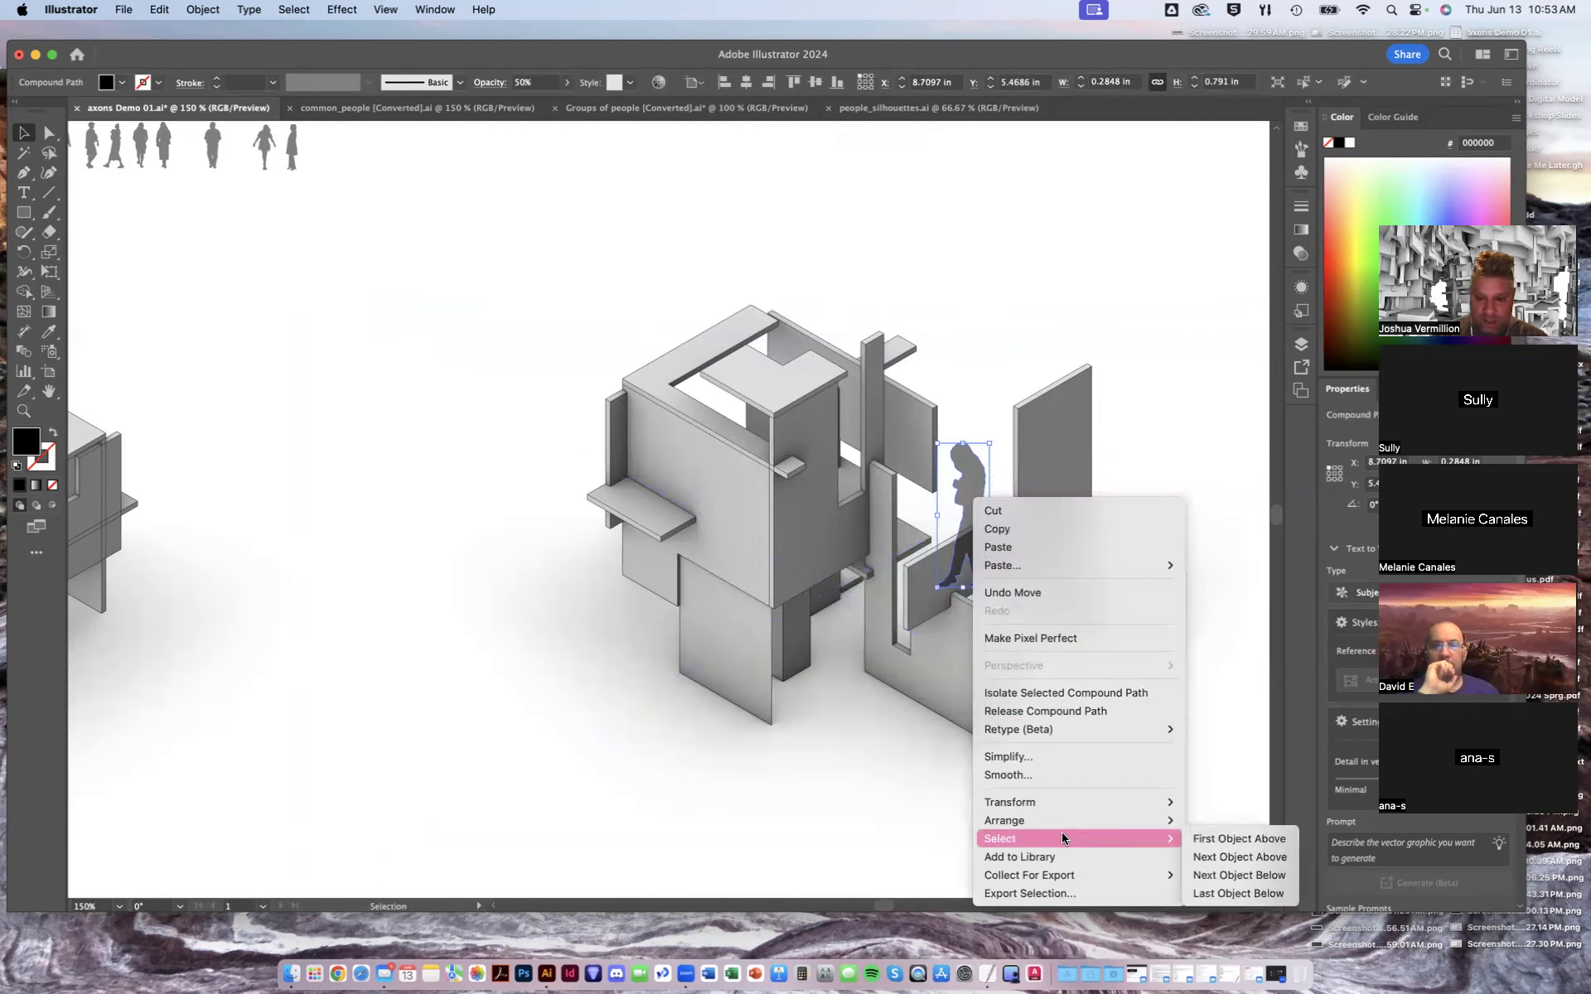
mouse_move(1172, 825)
click(1218, 873)
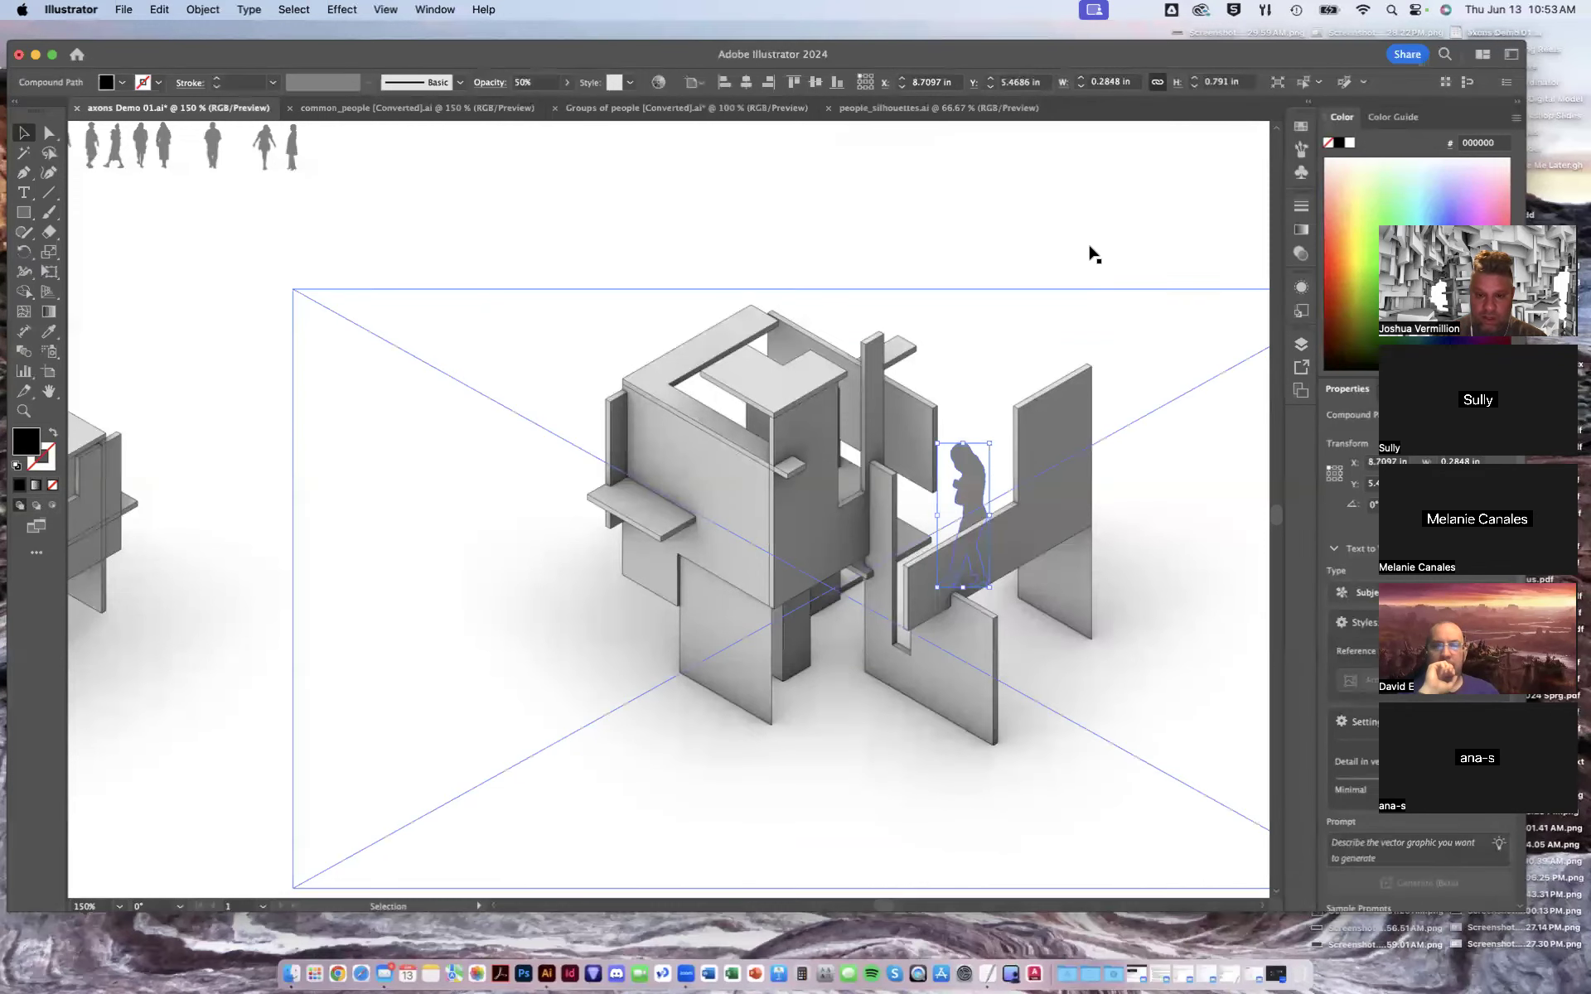
click(1077, 187)
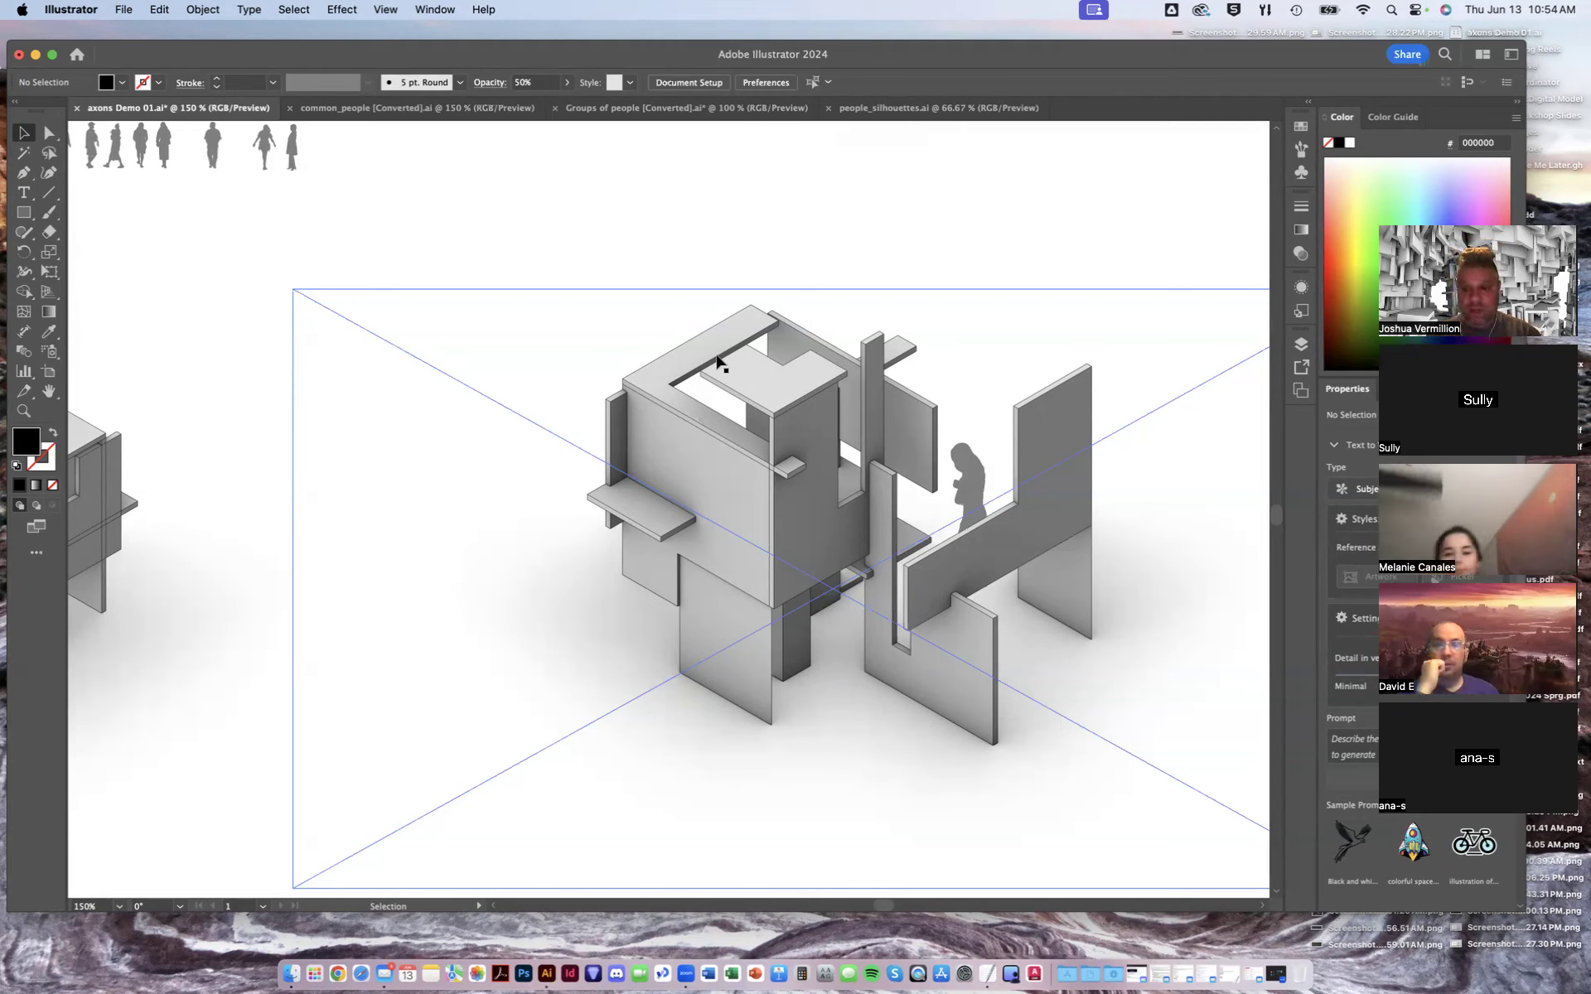
- Zoom out to review the whole sheet of four axons with the people
key(super+minus)
key(super+minus)
key(super+minus)
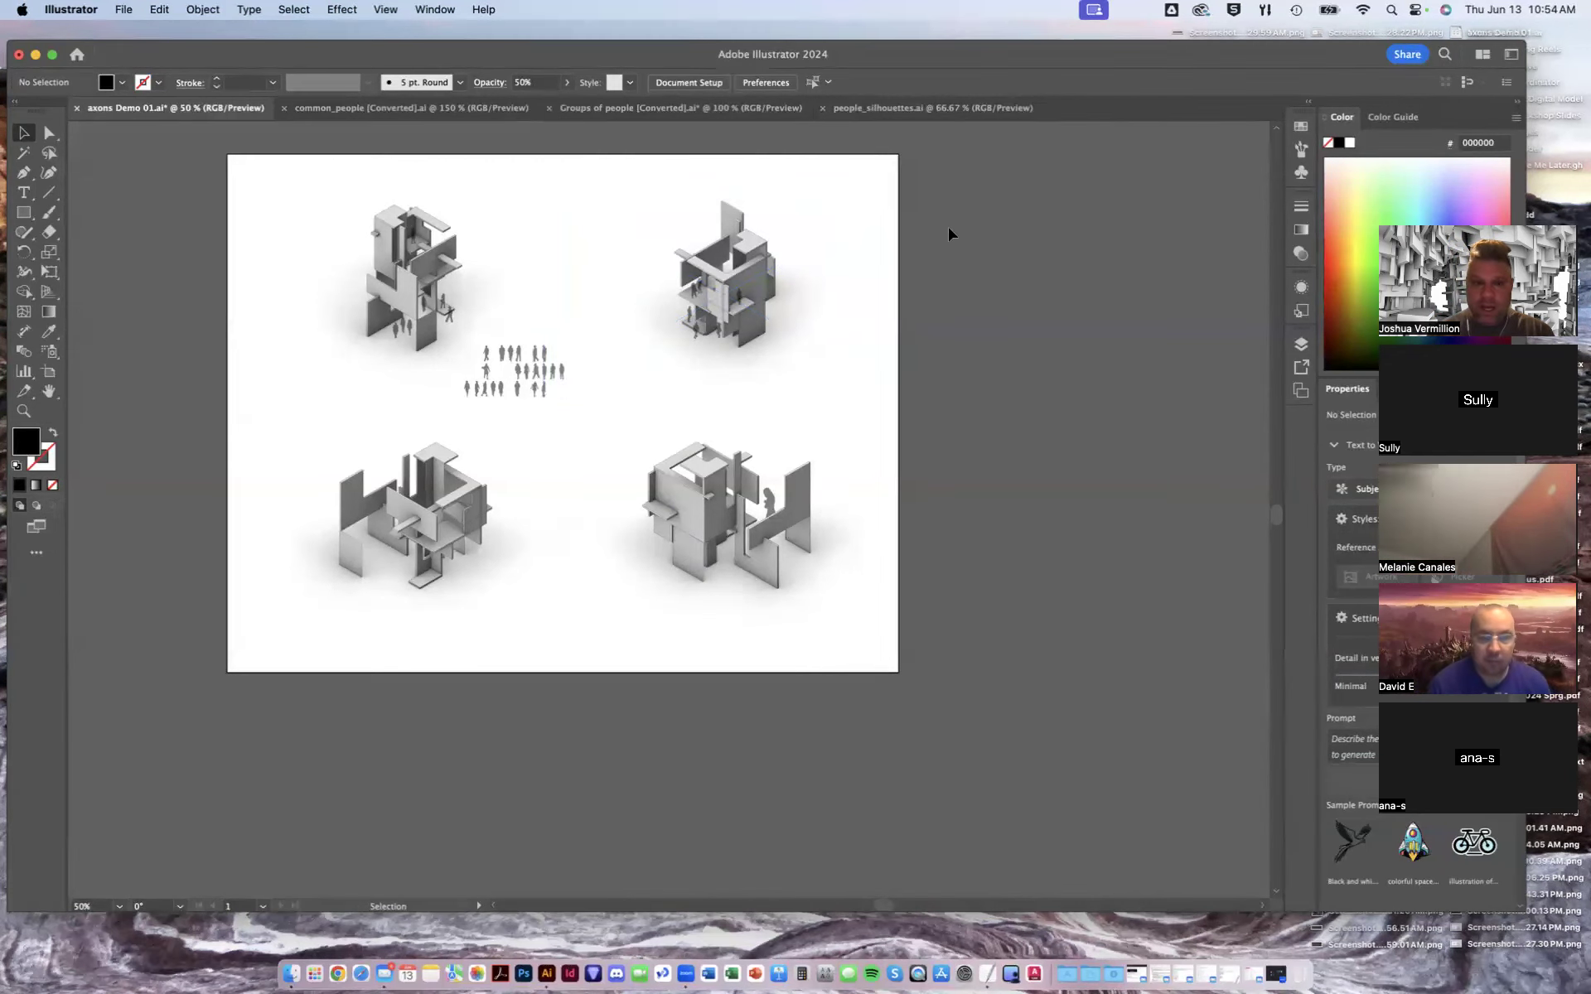
- Browse the Entourage folder and preview the silhouette trees in section elevation.AI file
click(124, 9)
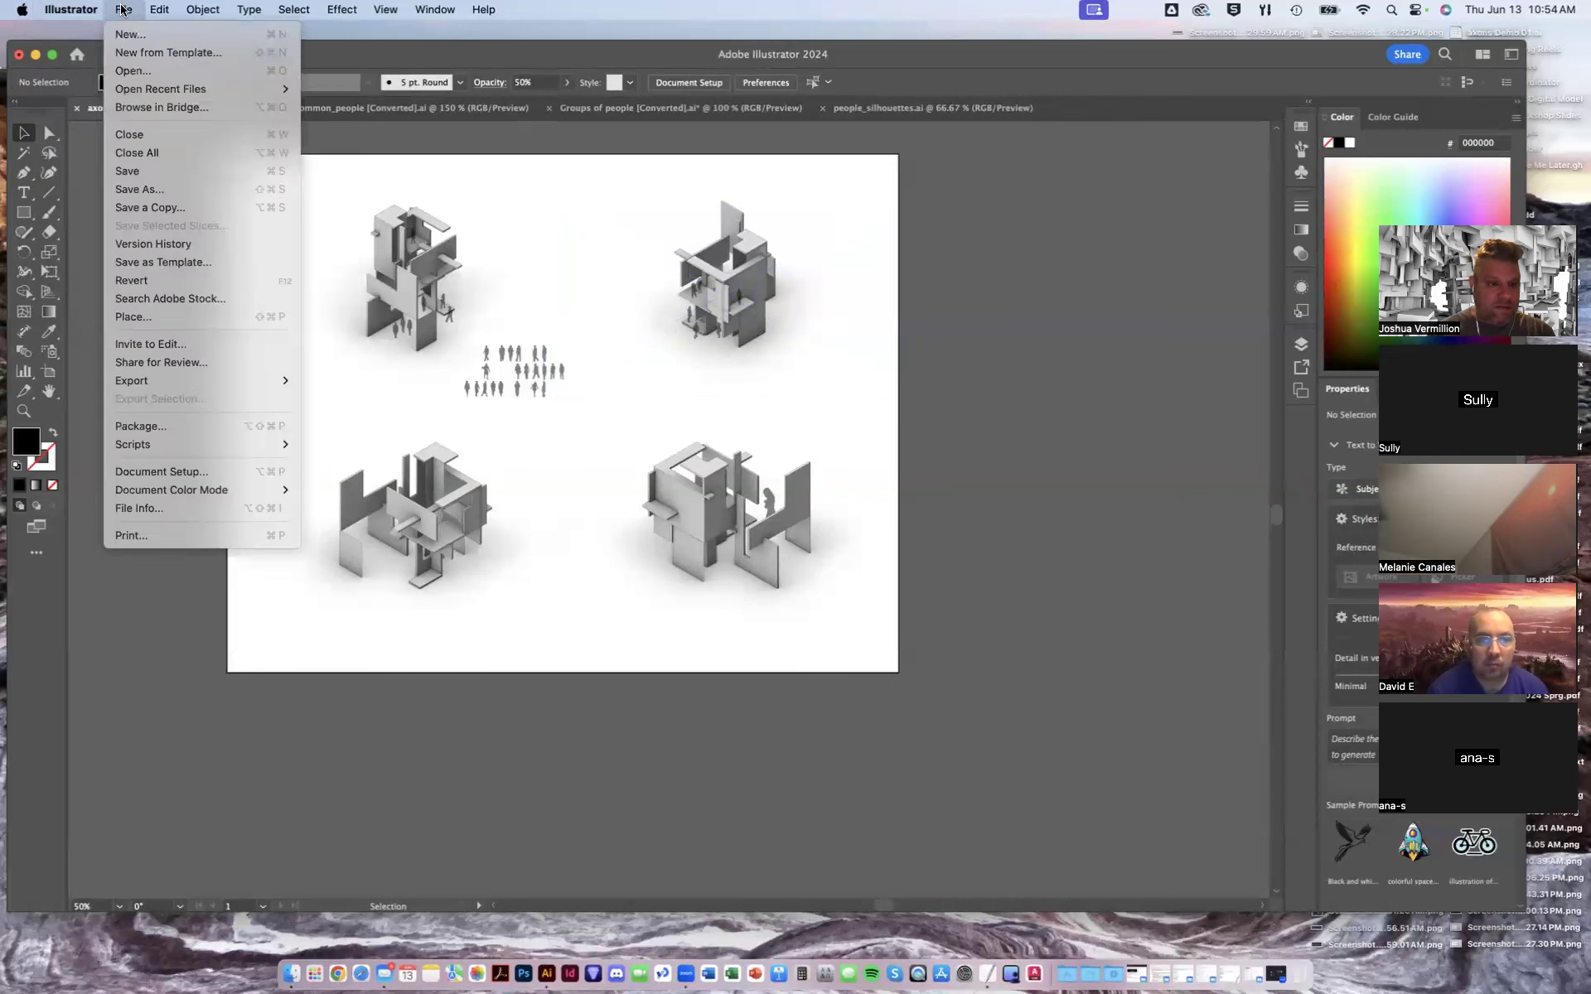
click(131, 70)
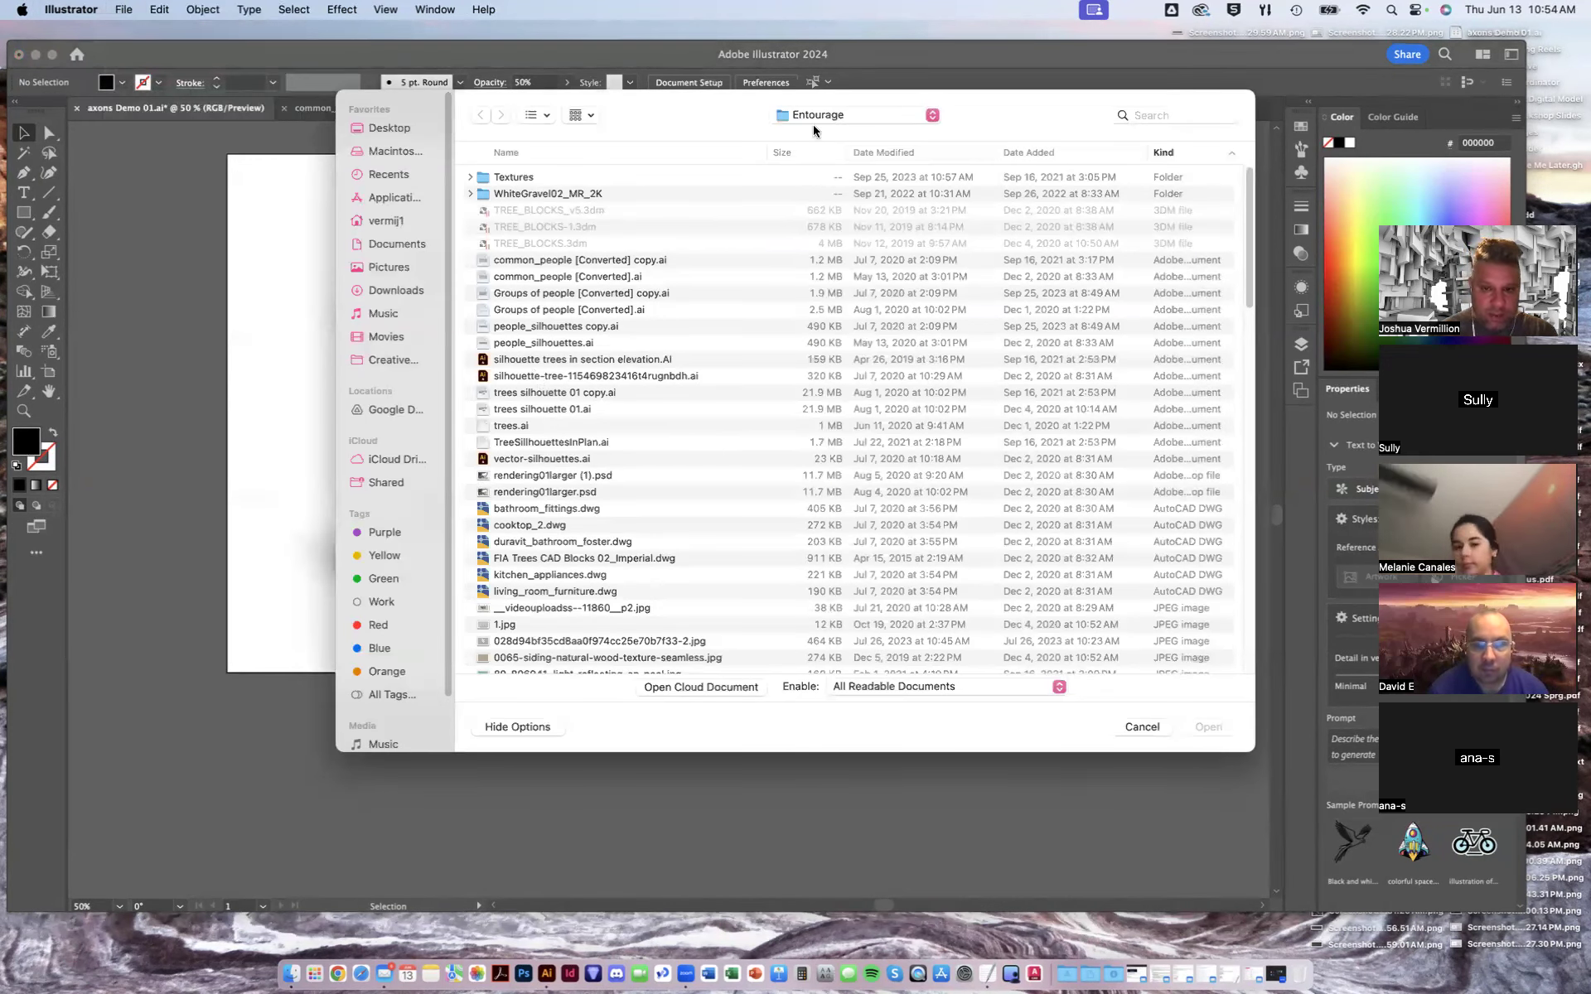
click(603, 361)
key(space)
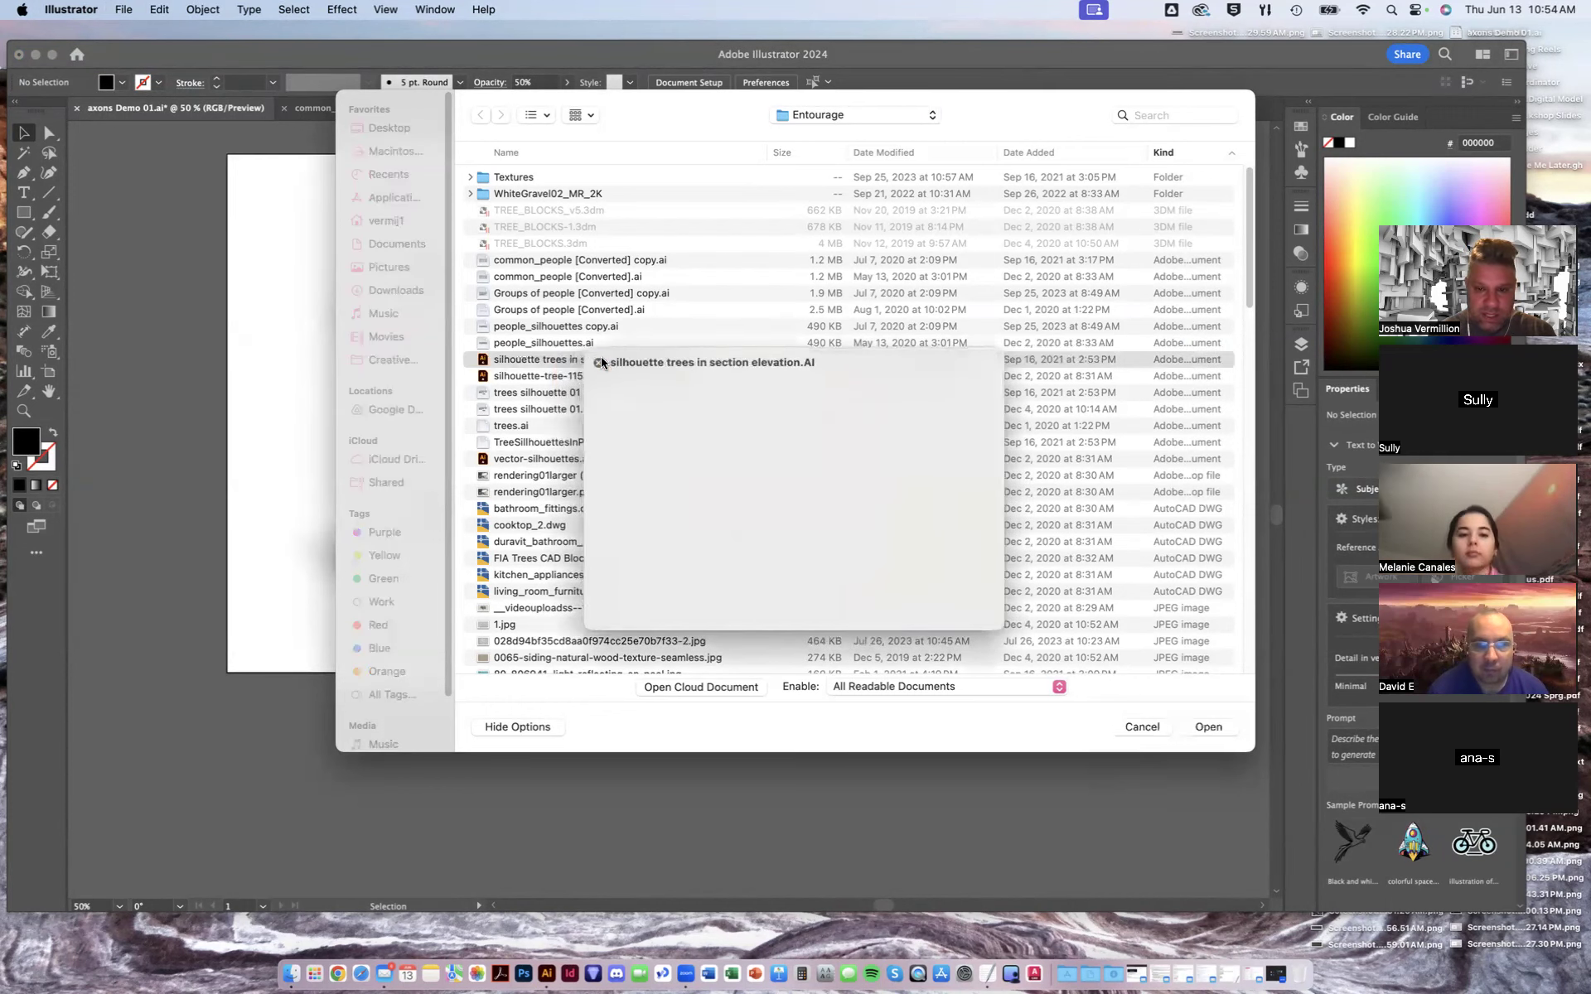
key(space)
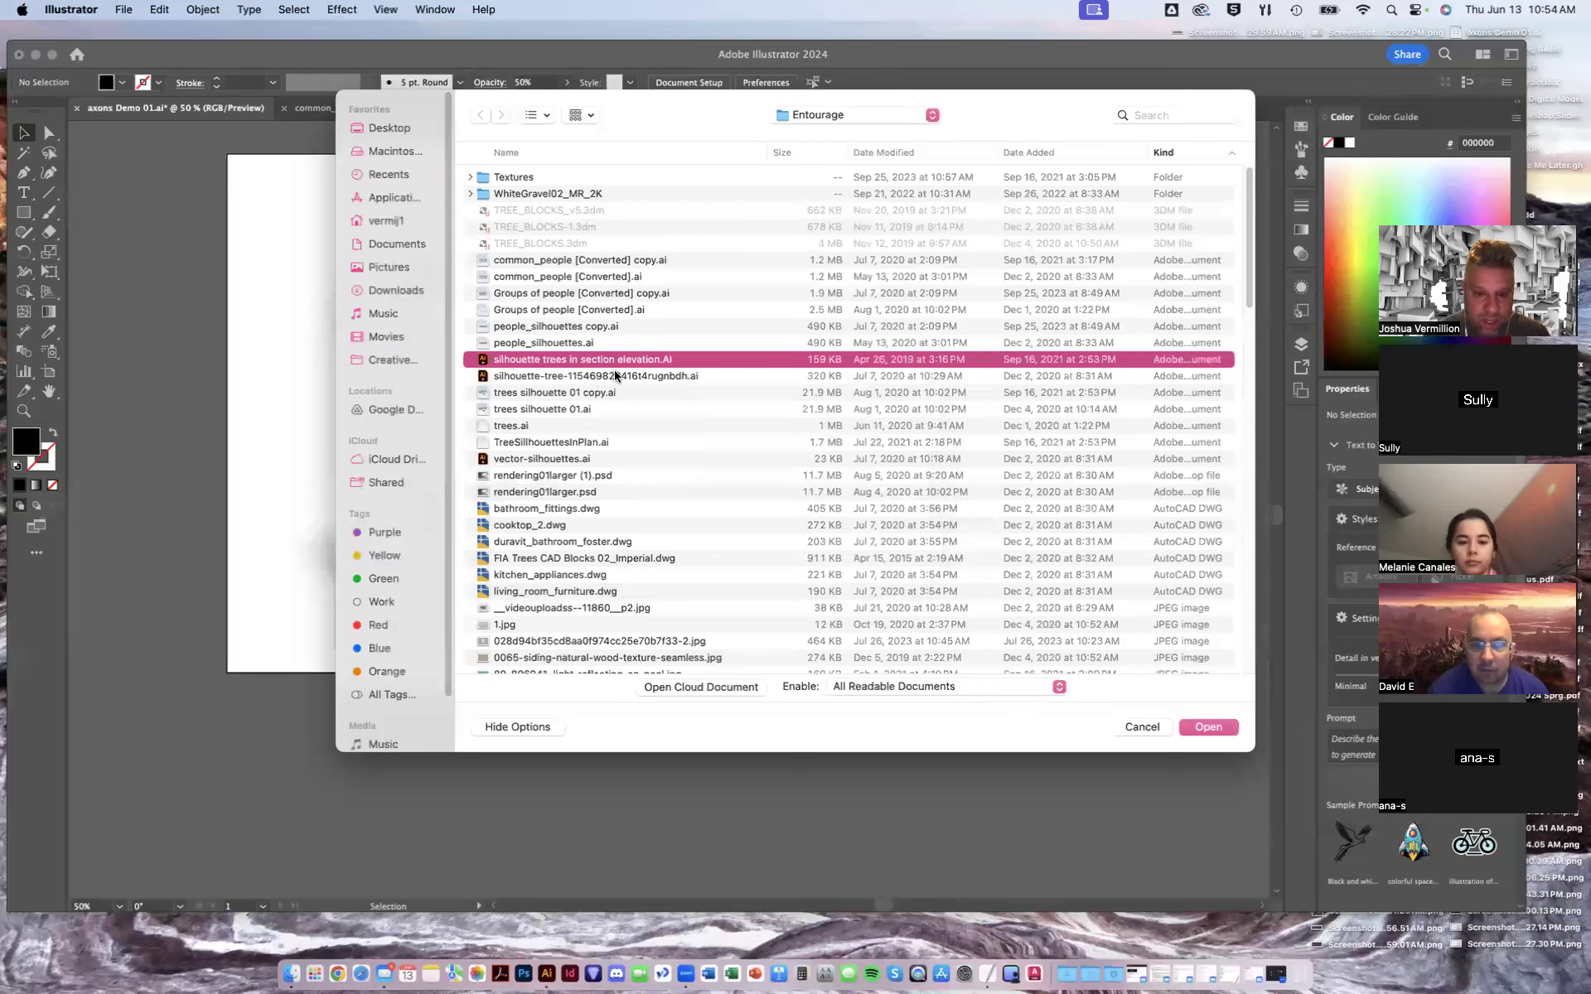
- Open silhouette trees in section elevation.AI, the silhouette-tree file, trees silhouette 01.ai and trees.ai, dismissing the Convert to Artboards dialogs
shift+click(617, 377)
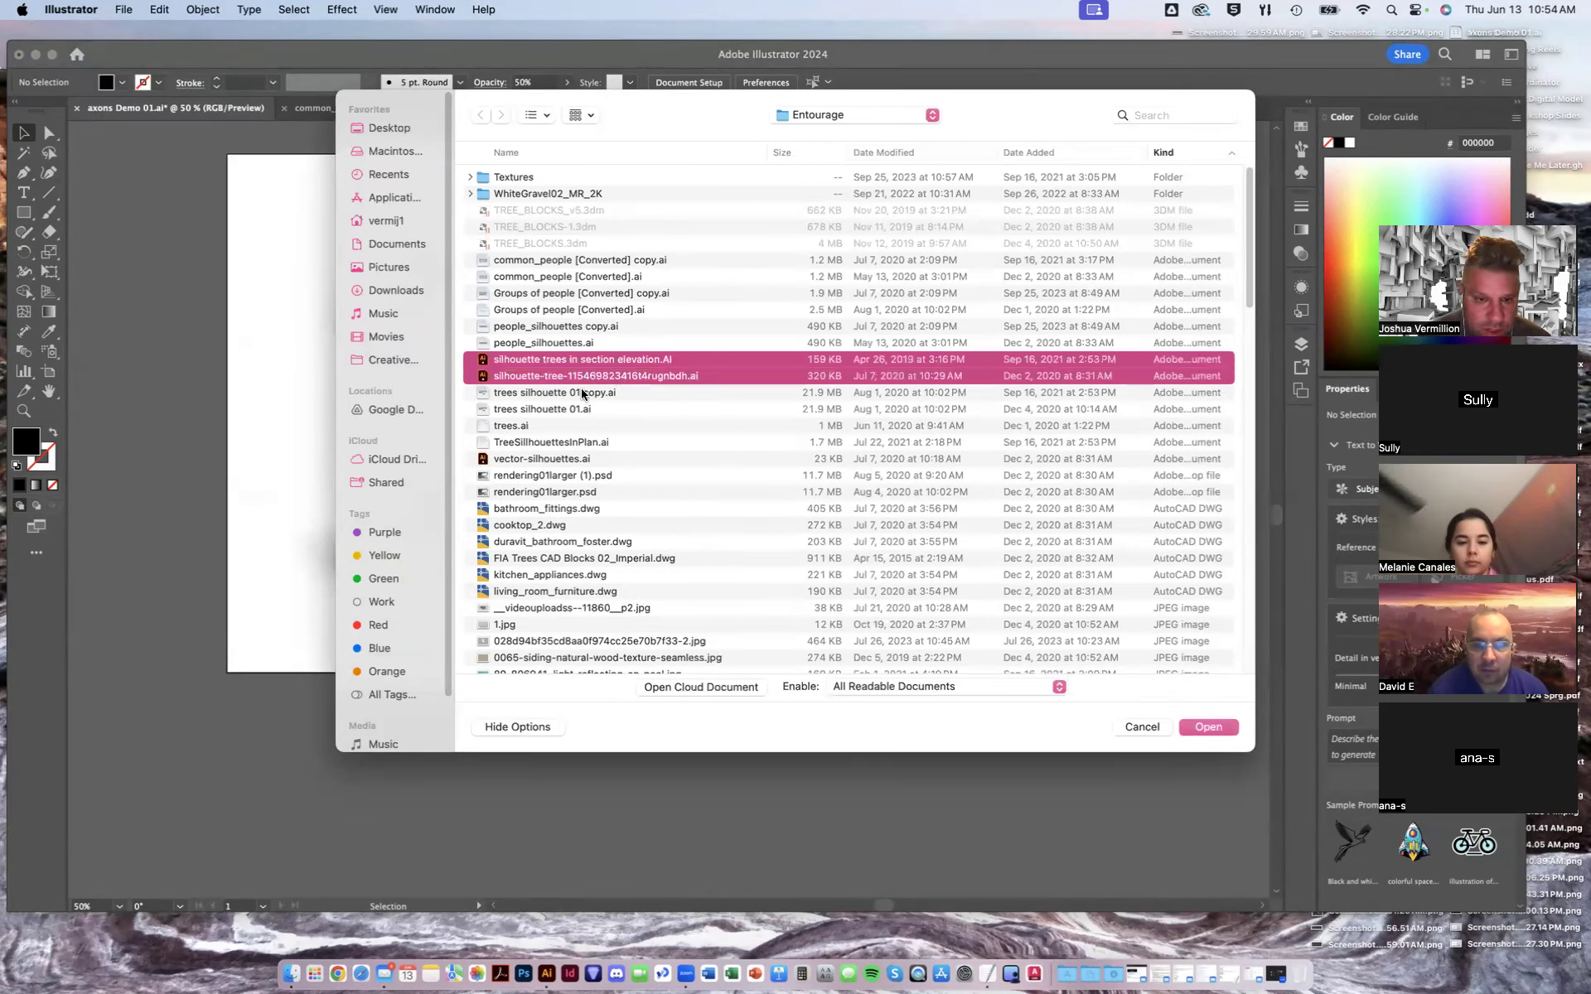
shift+click(578, 394)
super+click(584, 395)
super+click(576, 406)
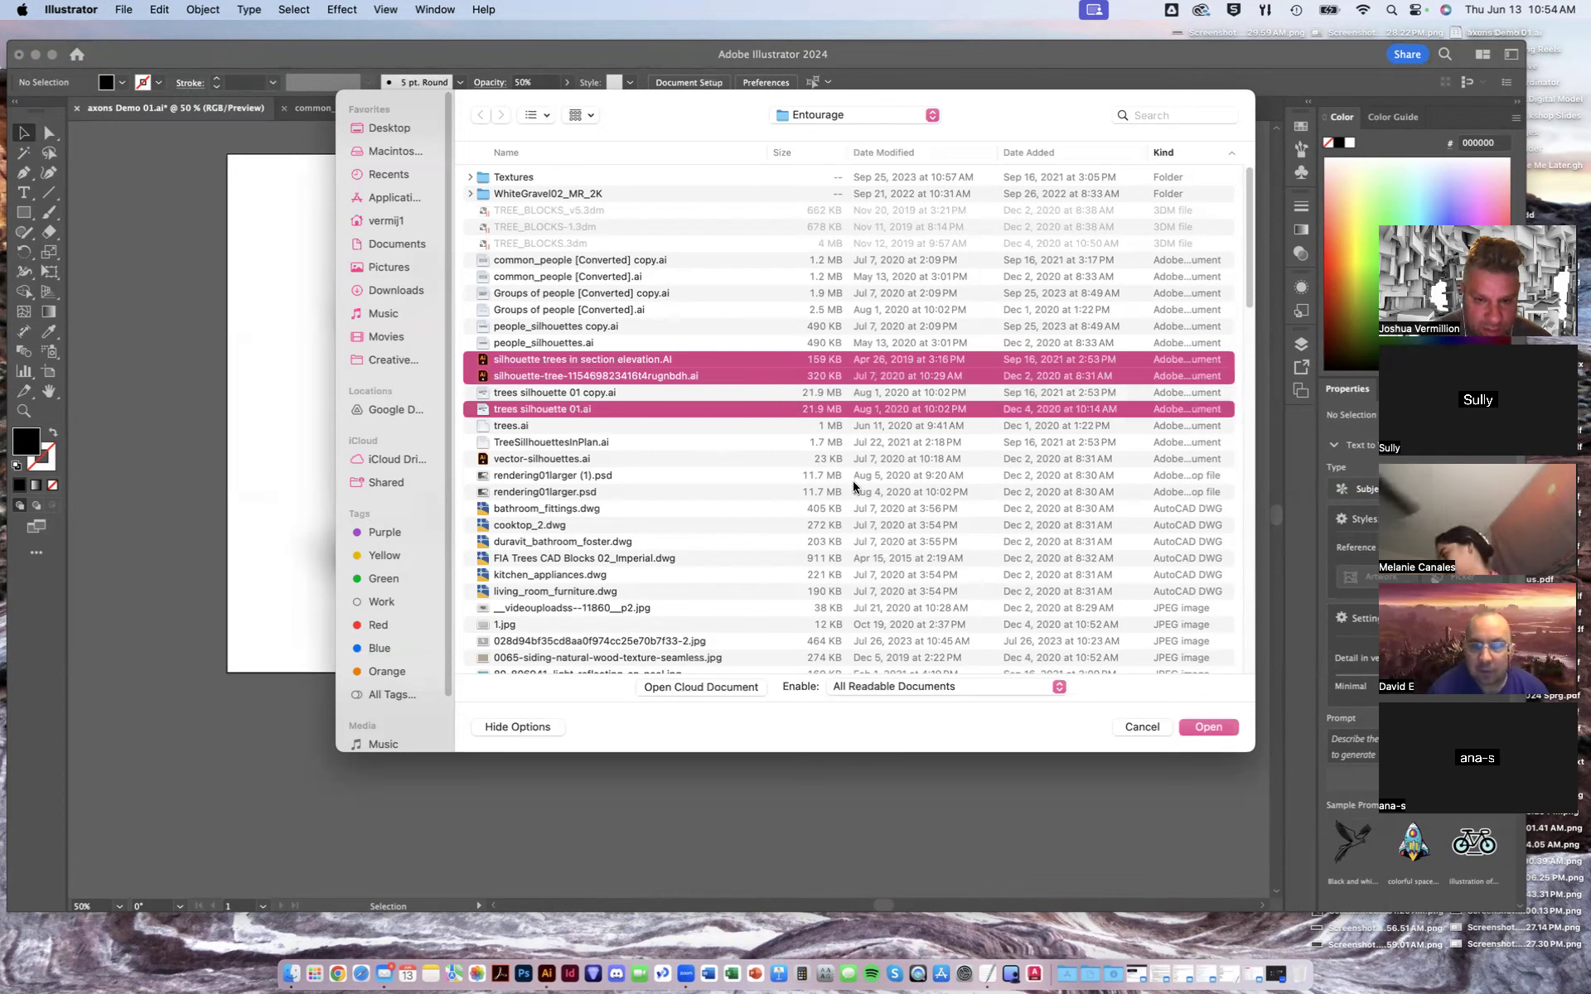
super+click(635, 425)
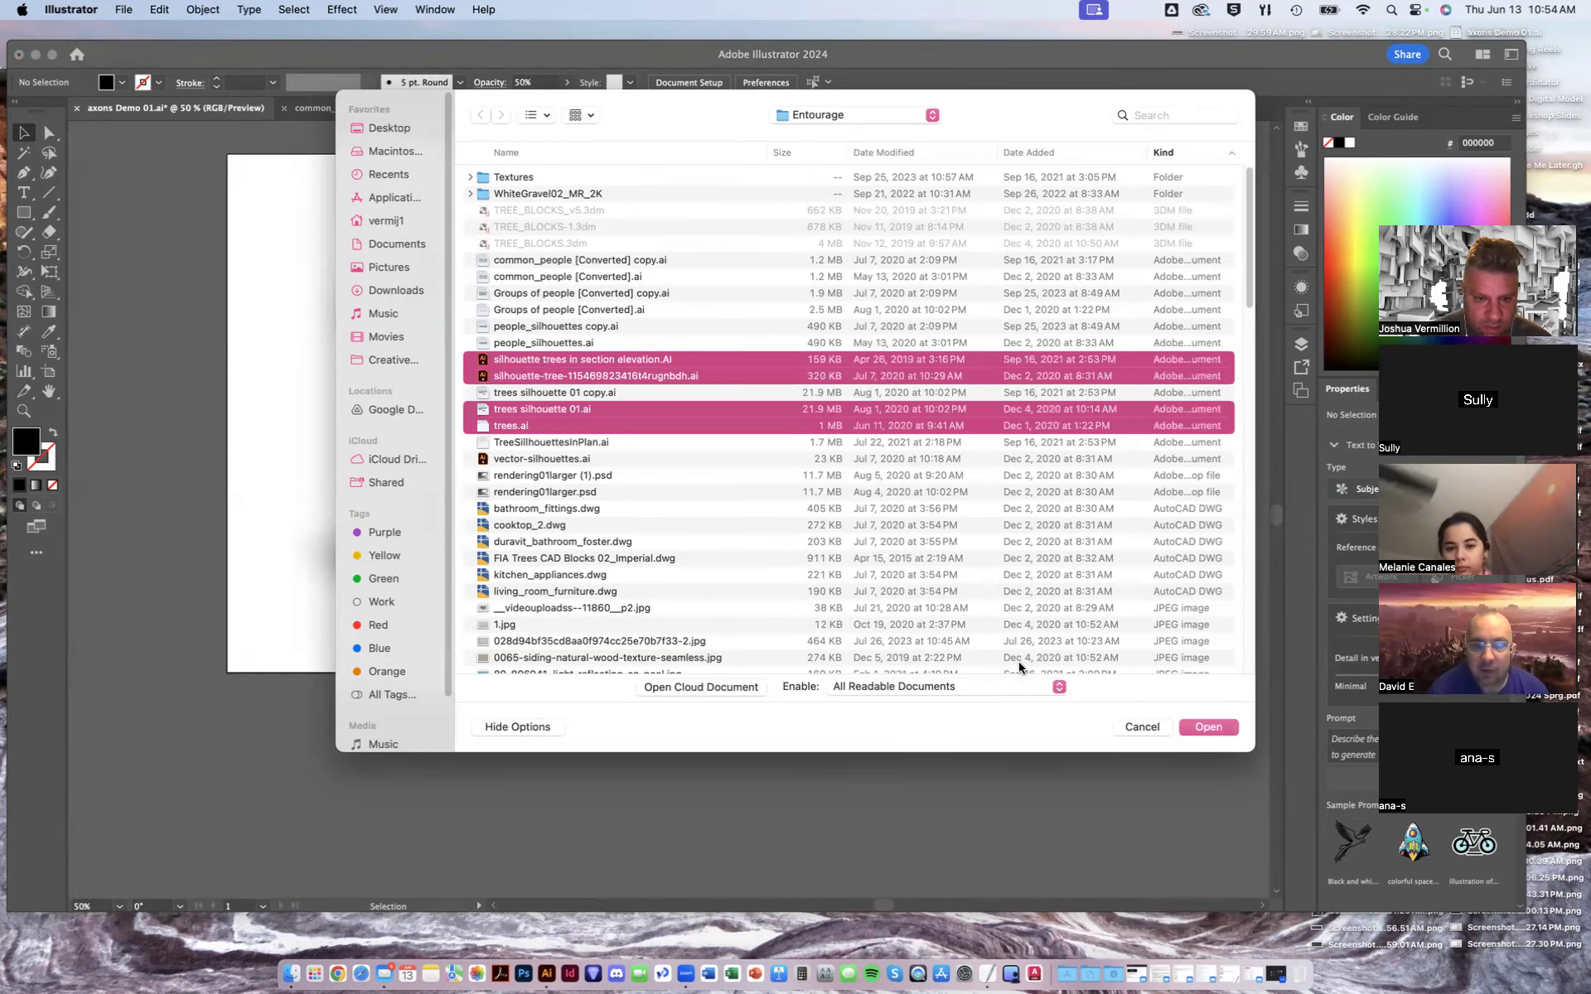
click(1214, 732)
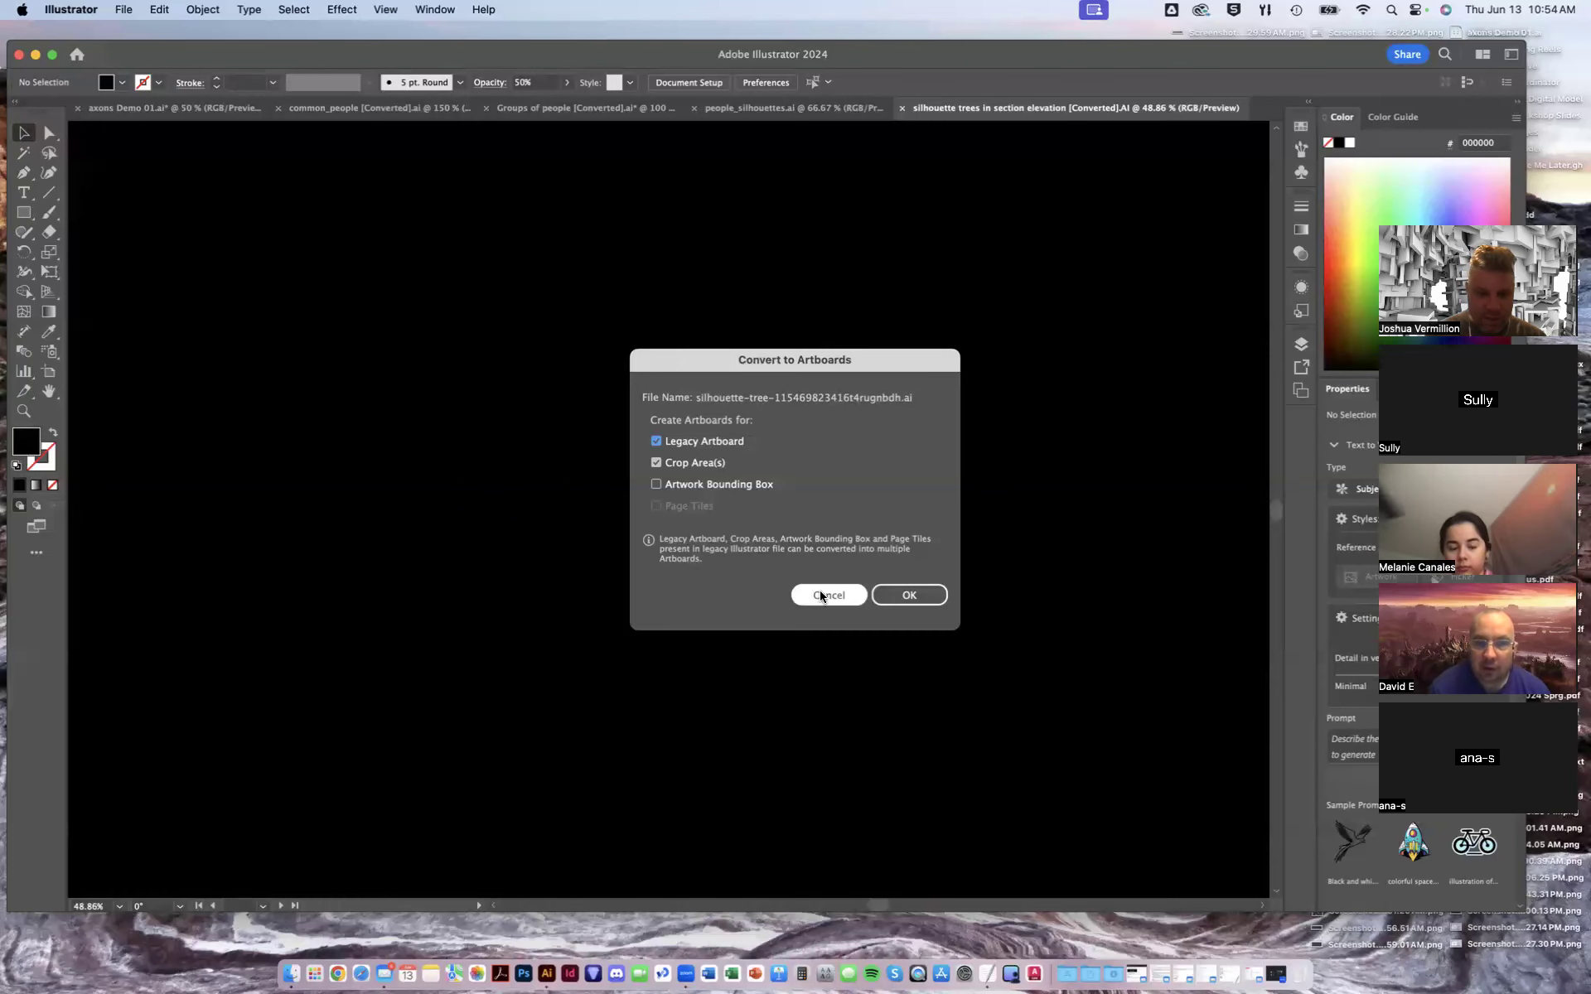
click(840, 598)
click(889, 597)
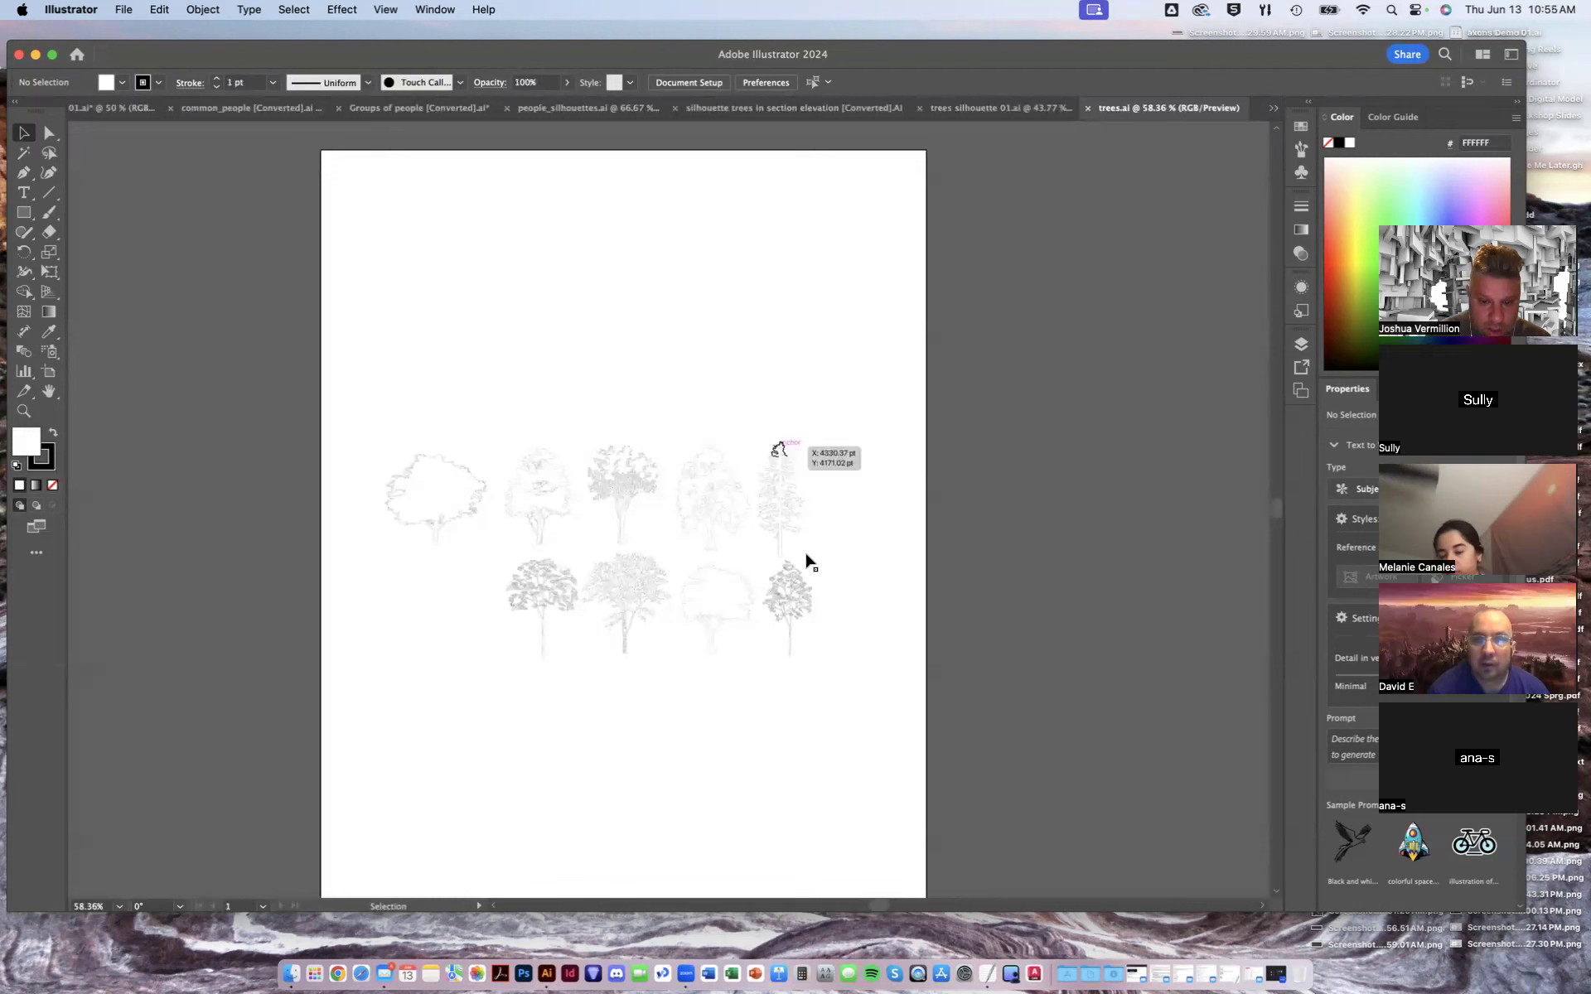
- Browse the open entourage documents, zooming out on the silhouette trees in section elevation file and closing it
click(994, 110)
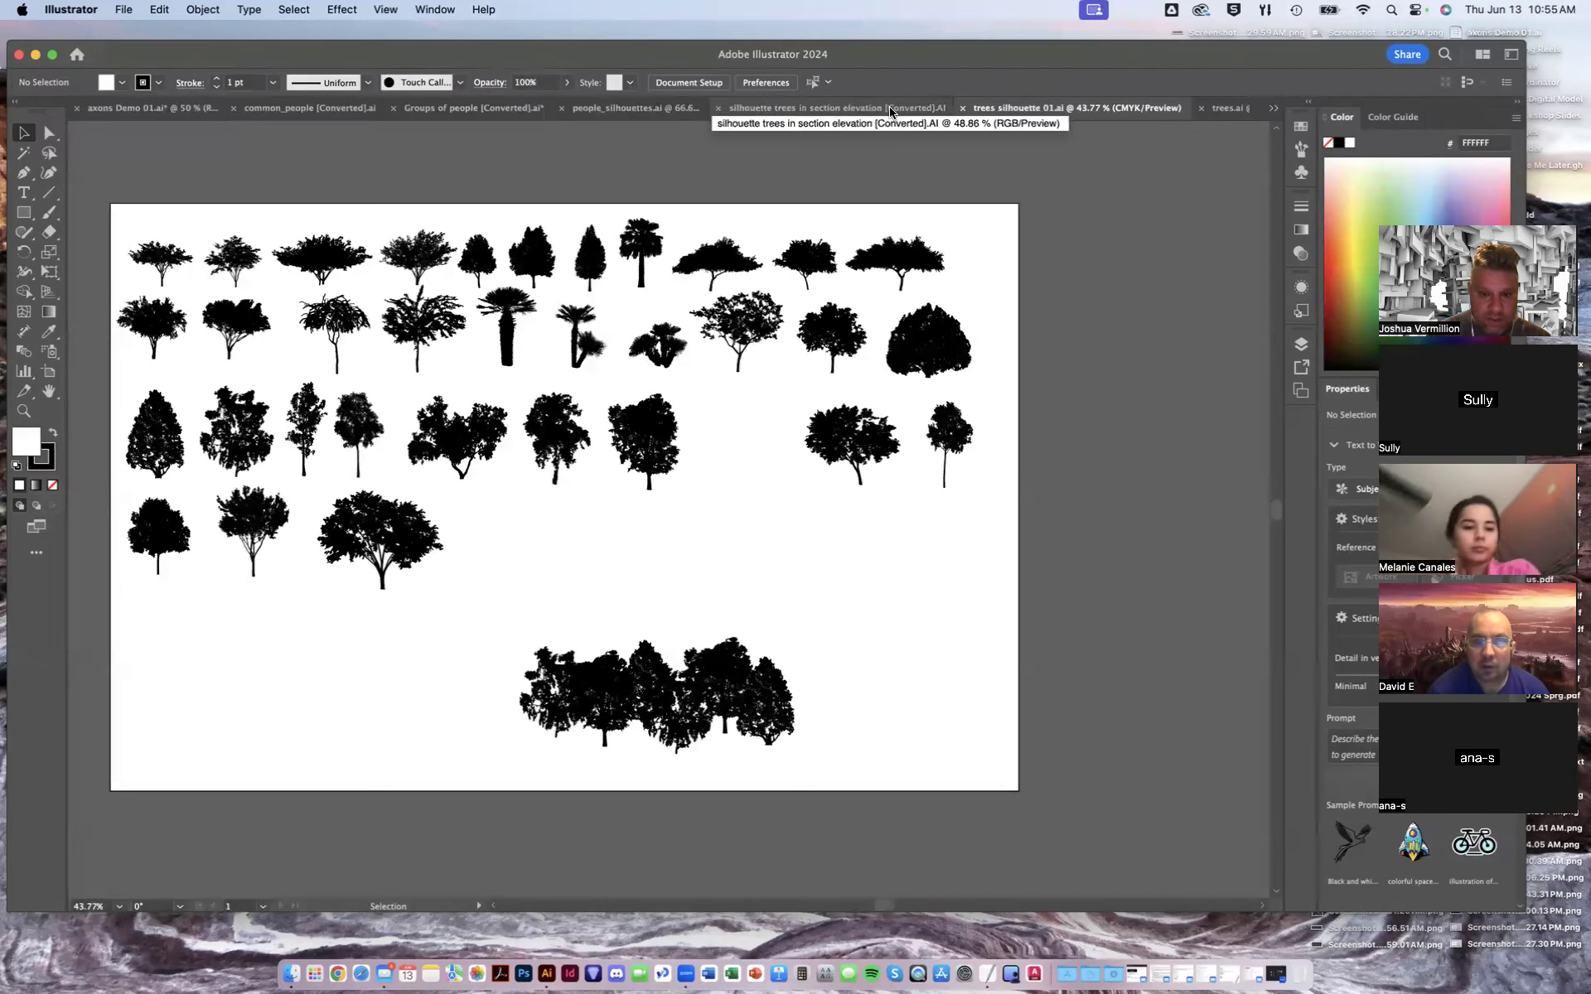
click(893, 110)
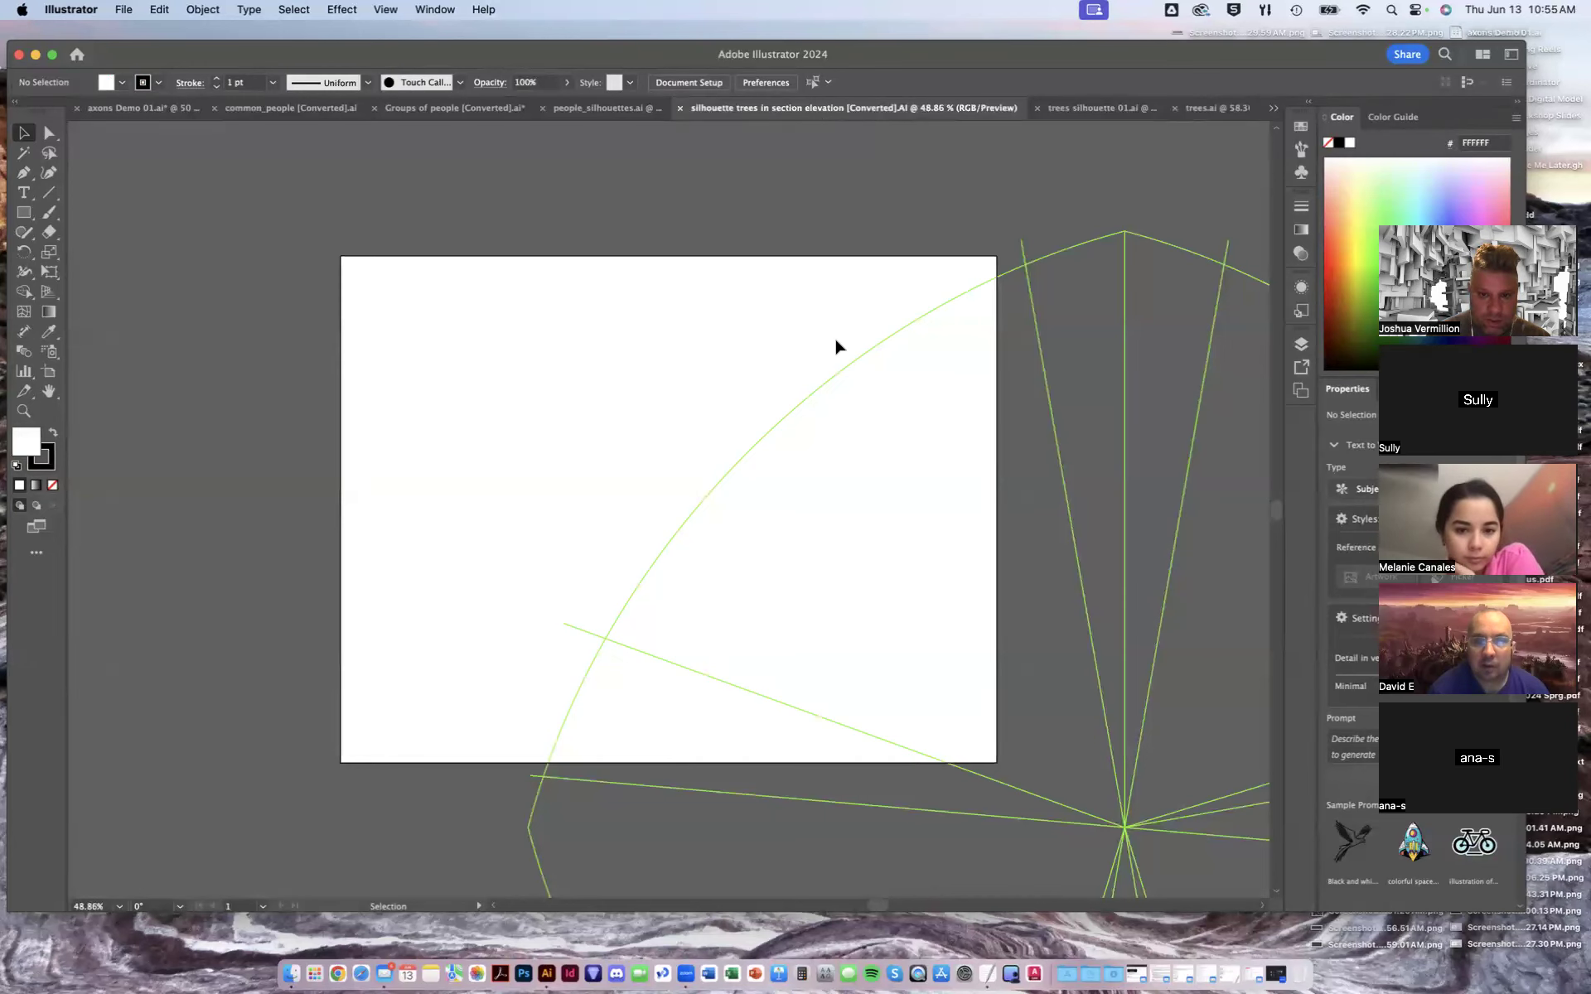
key(super+minus)
key(super+minus)
key(super+minus)
key(super+minus)
key(super+minus)
key(super+minus)
key(super+minus)
key(super+minus)
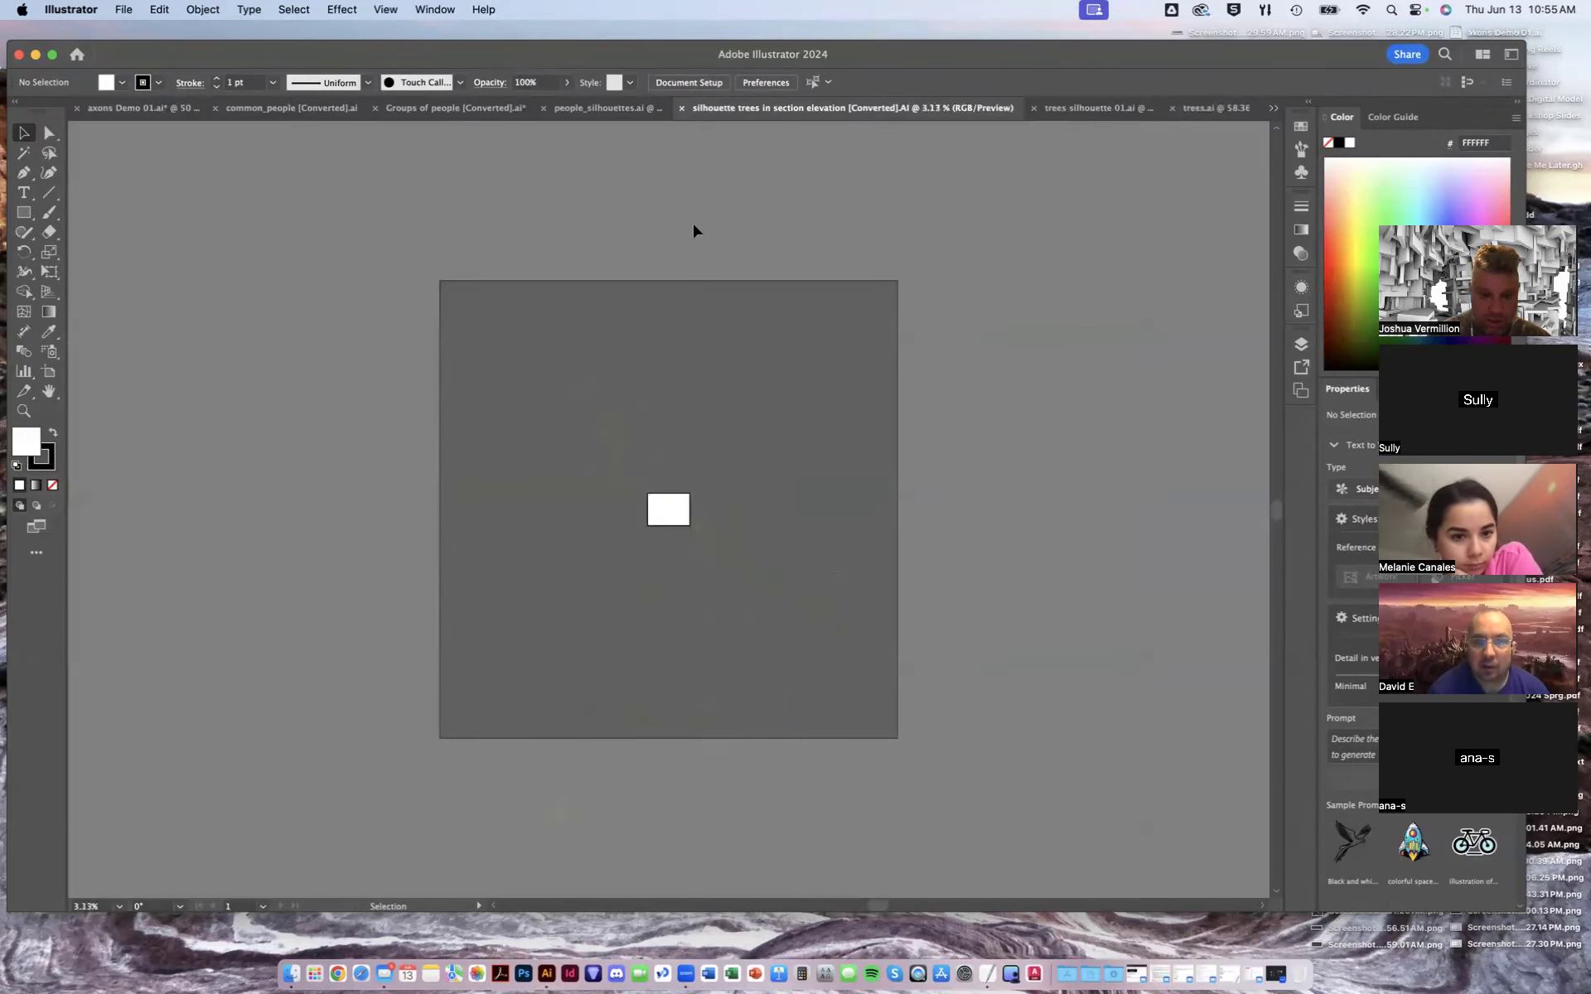
click(681, 108)
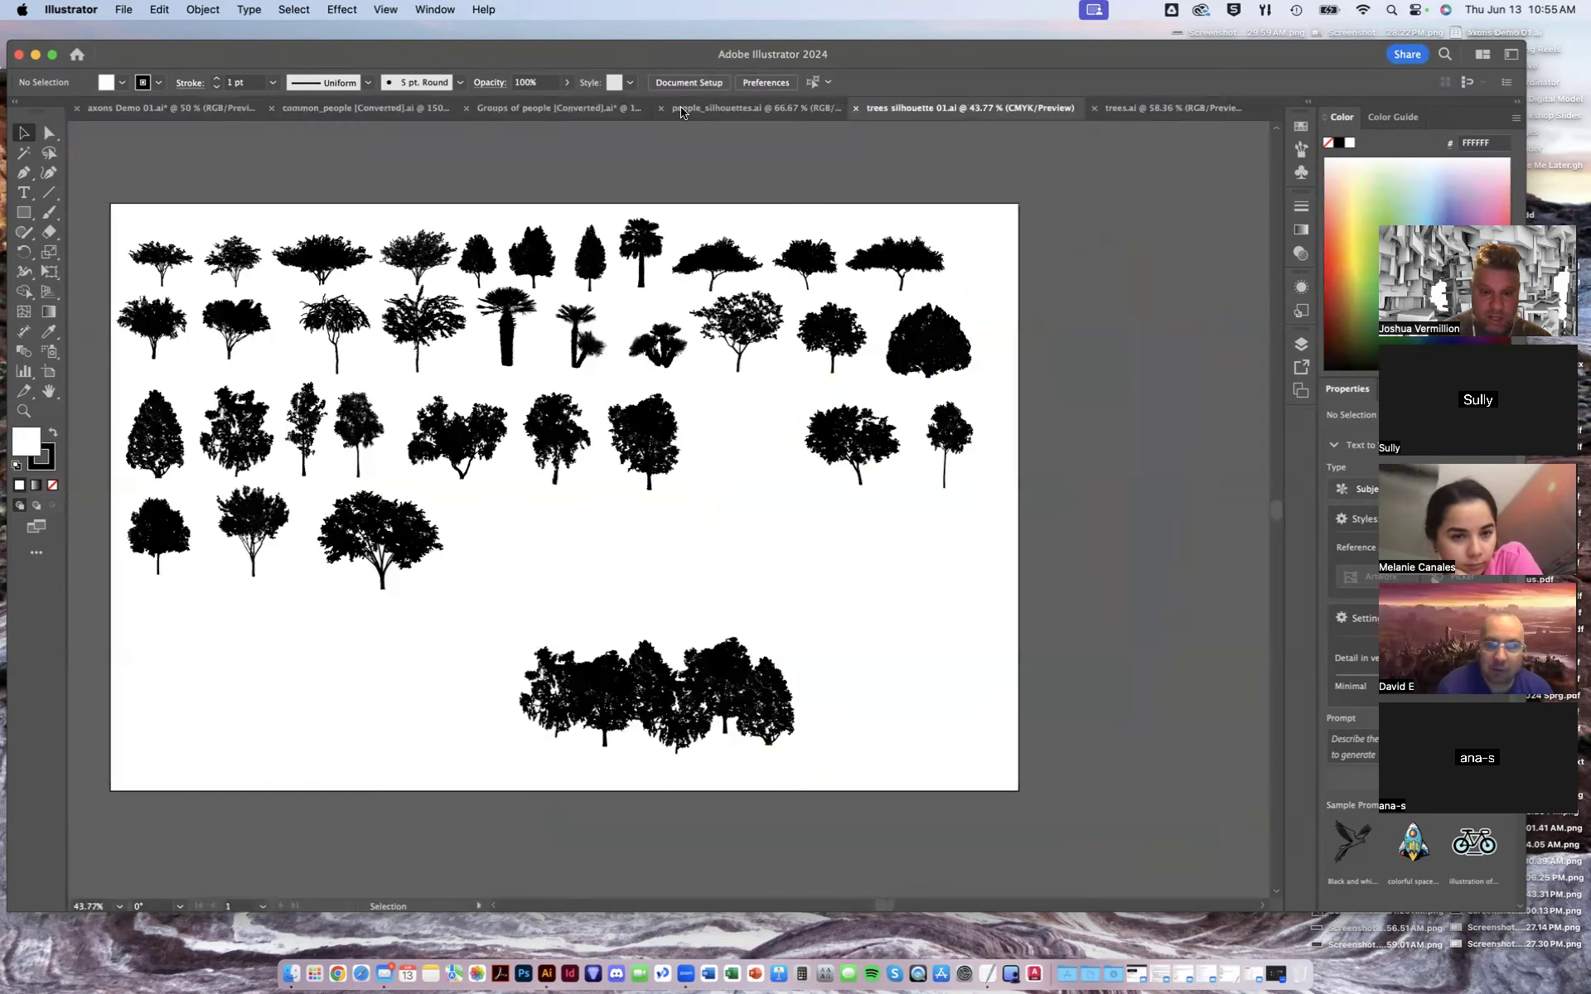
click(598, 112)
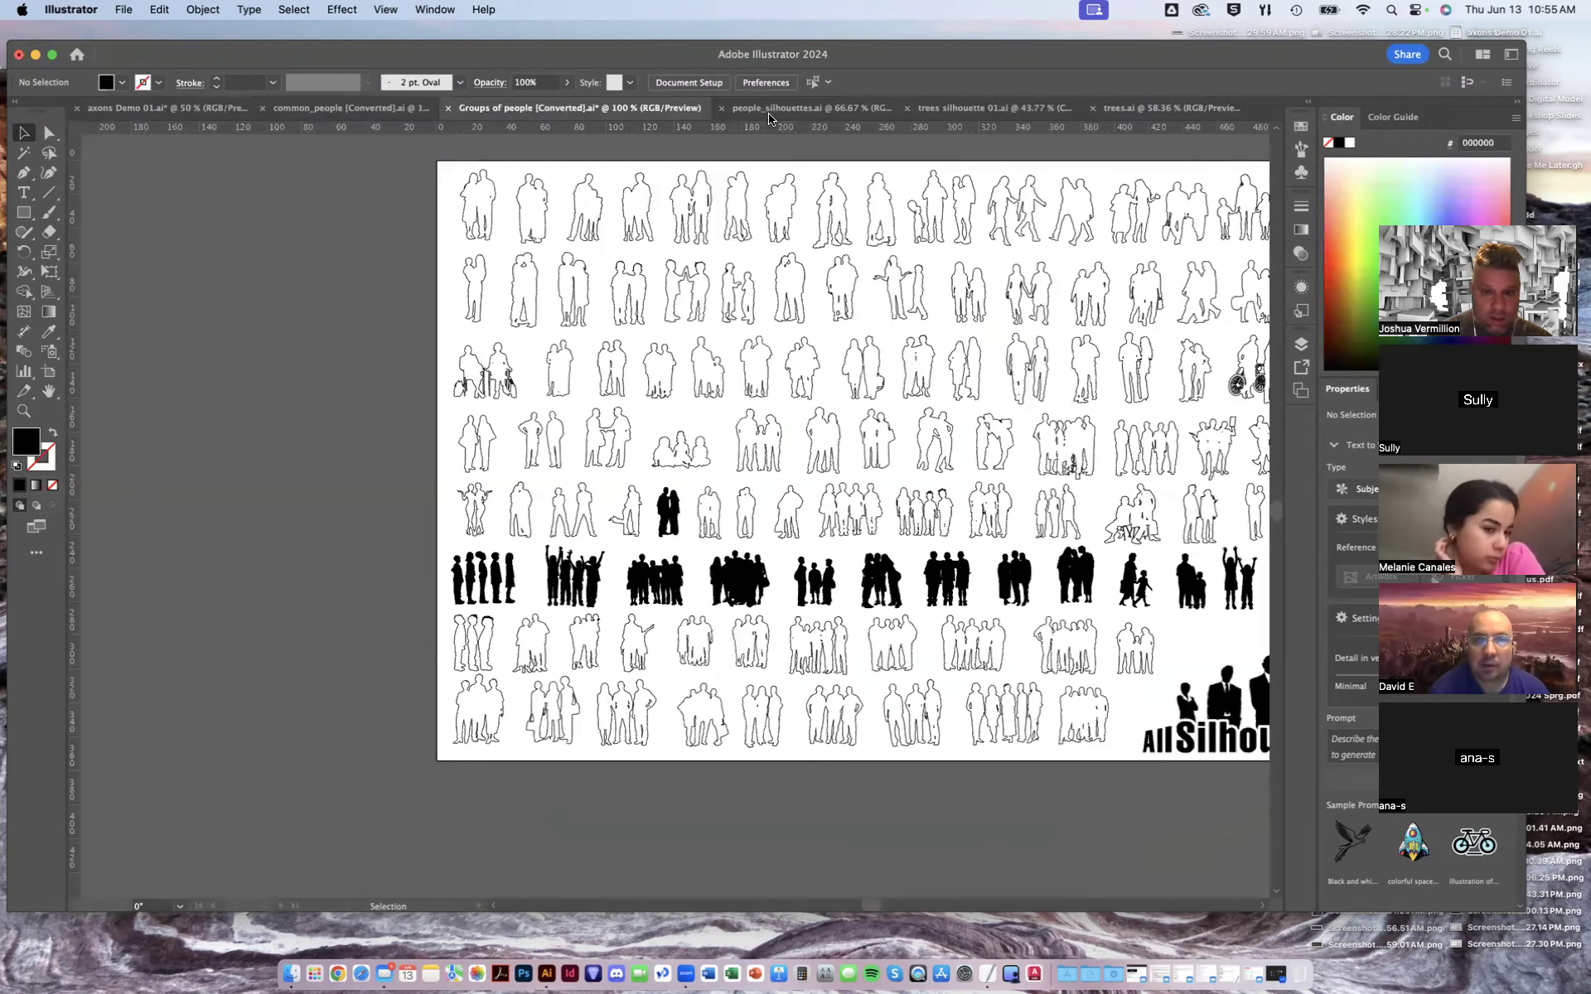
click(767, 113)
click(951, 114)
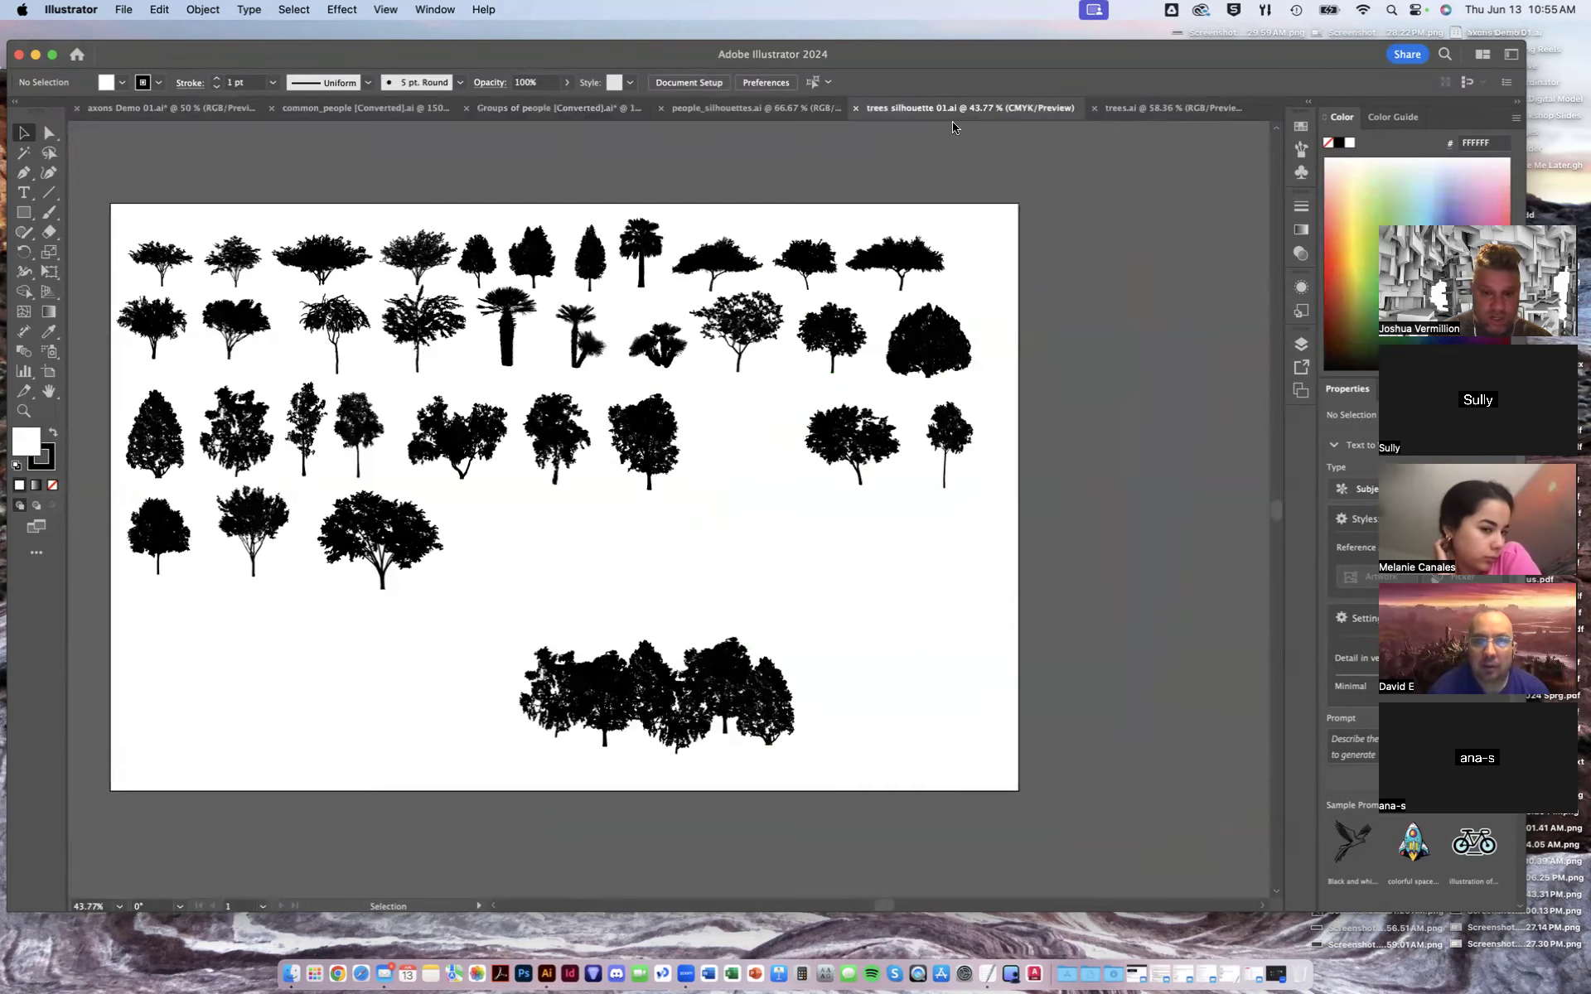
click(1131, 116)
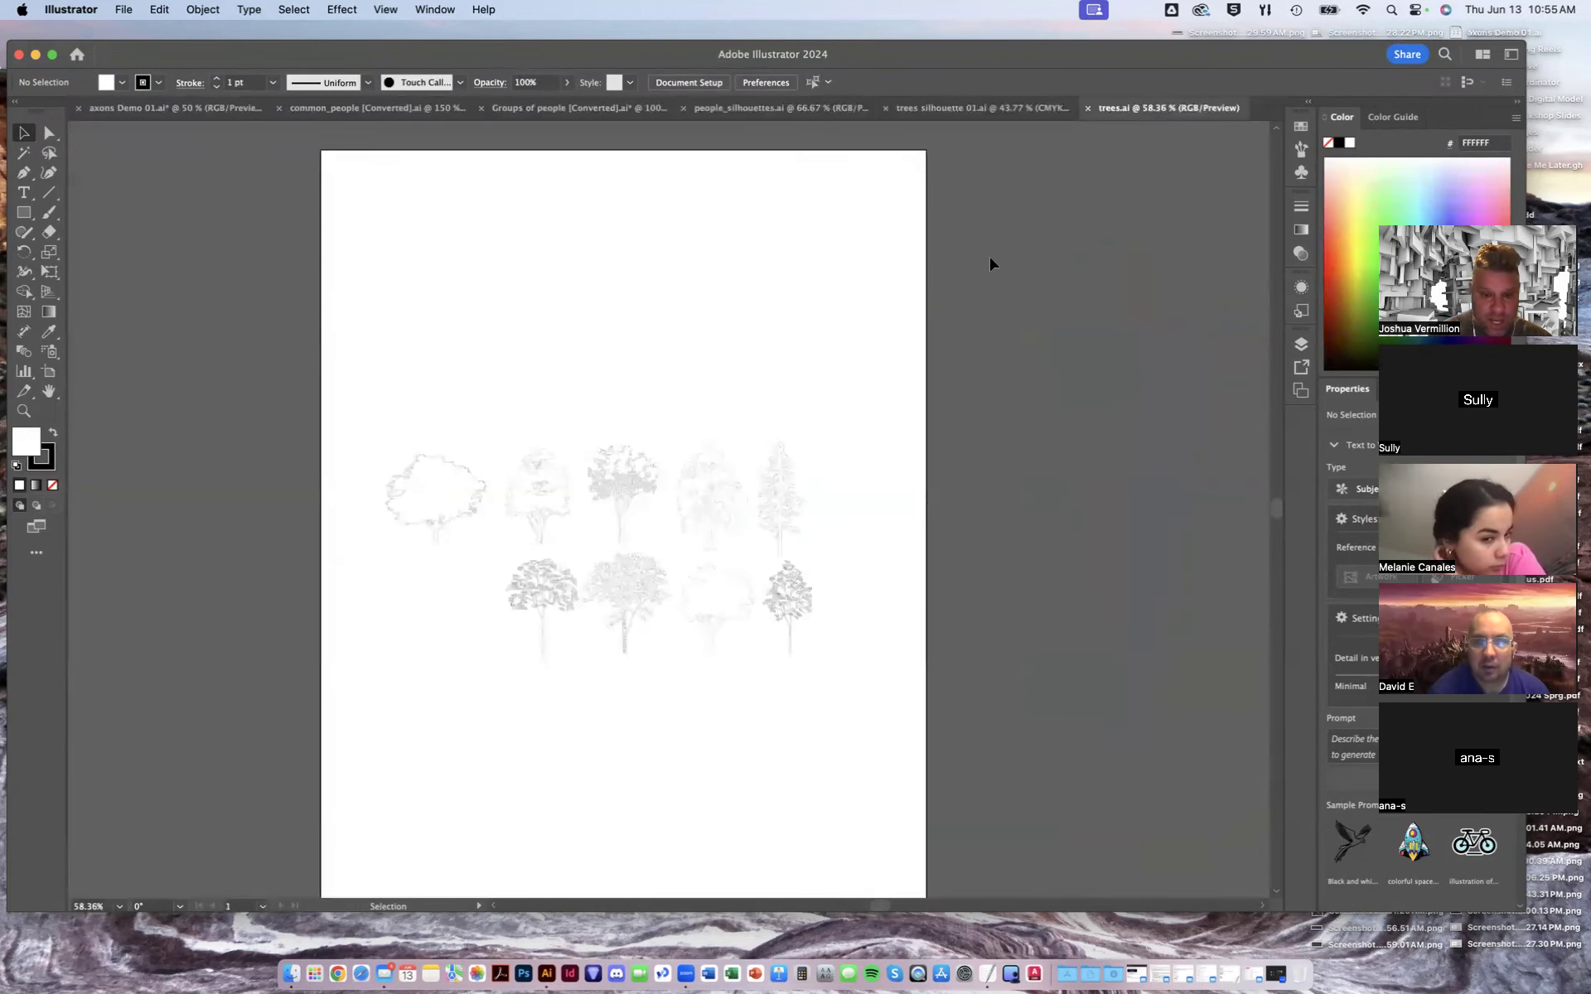
click(959, 110)
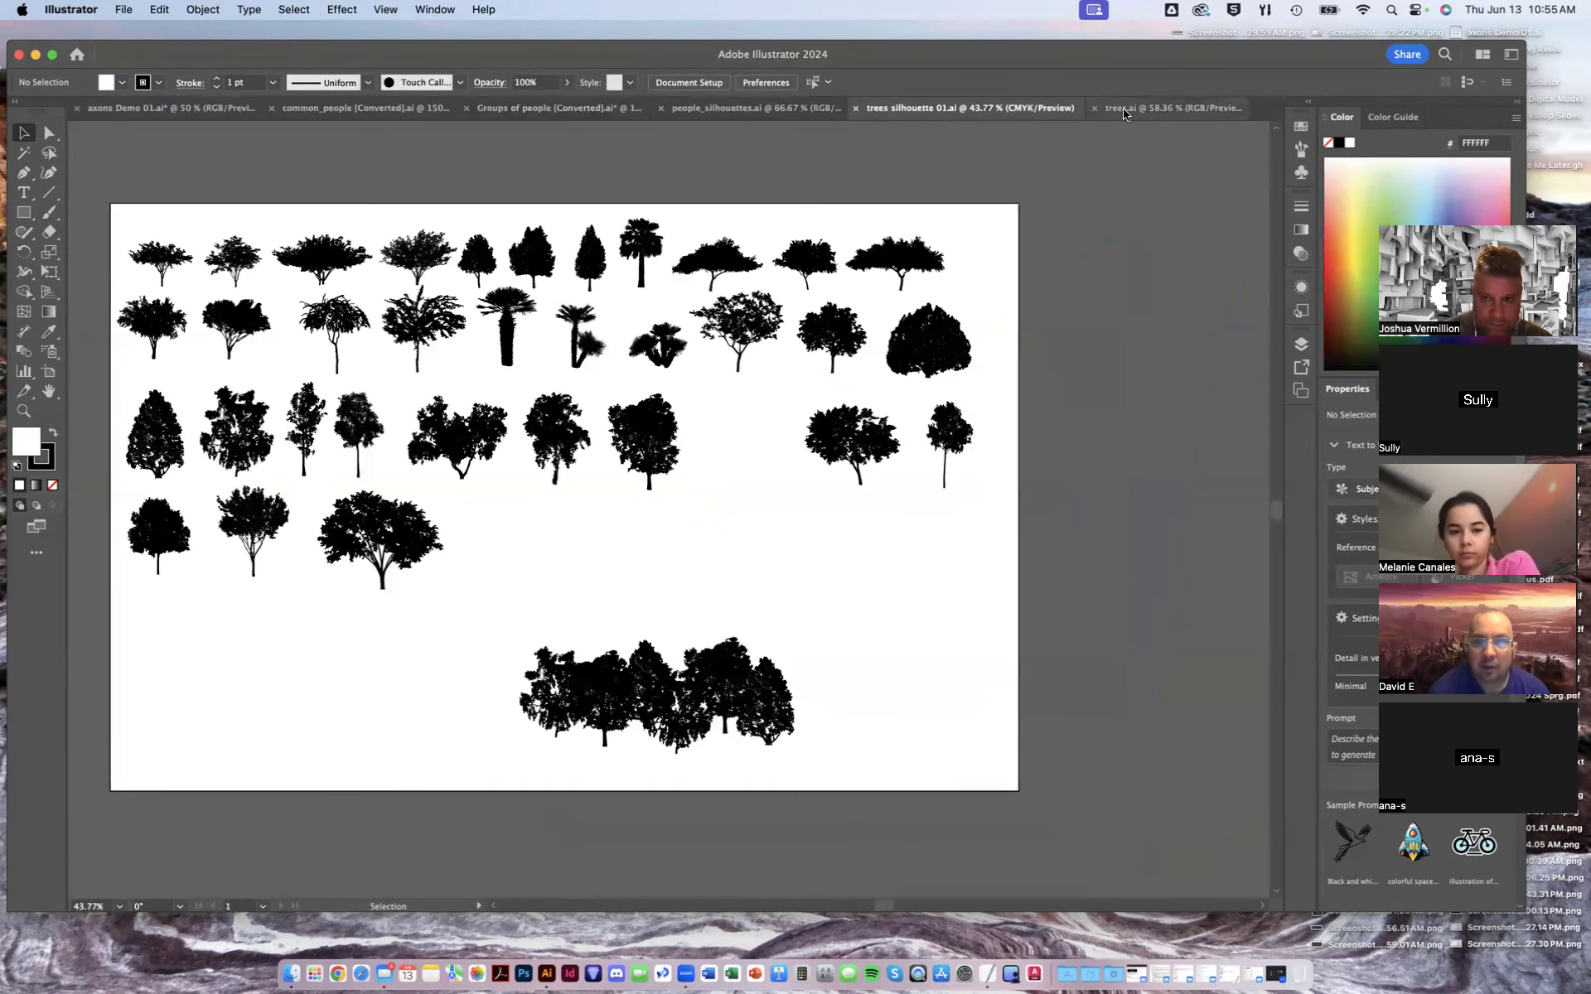
click(1160, 109)
- Fill all tree drawings in trees.ai with black to preview them, and close the file without saving
key(super+a)
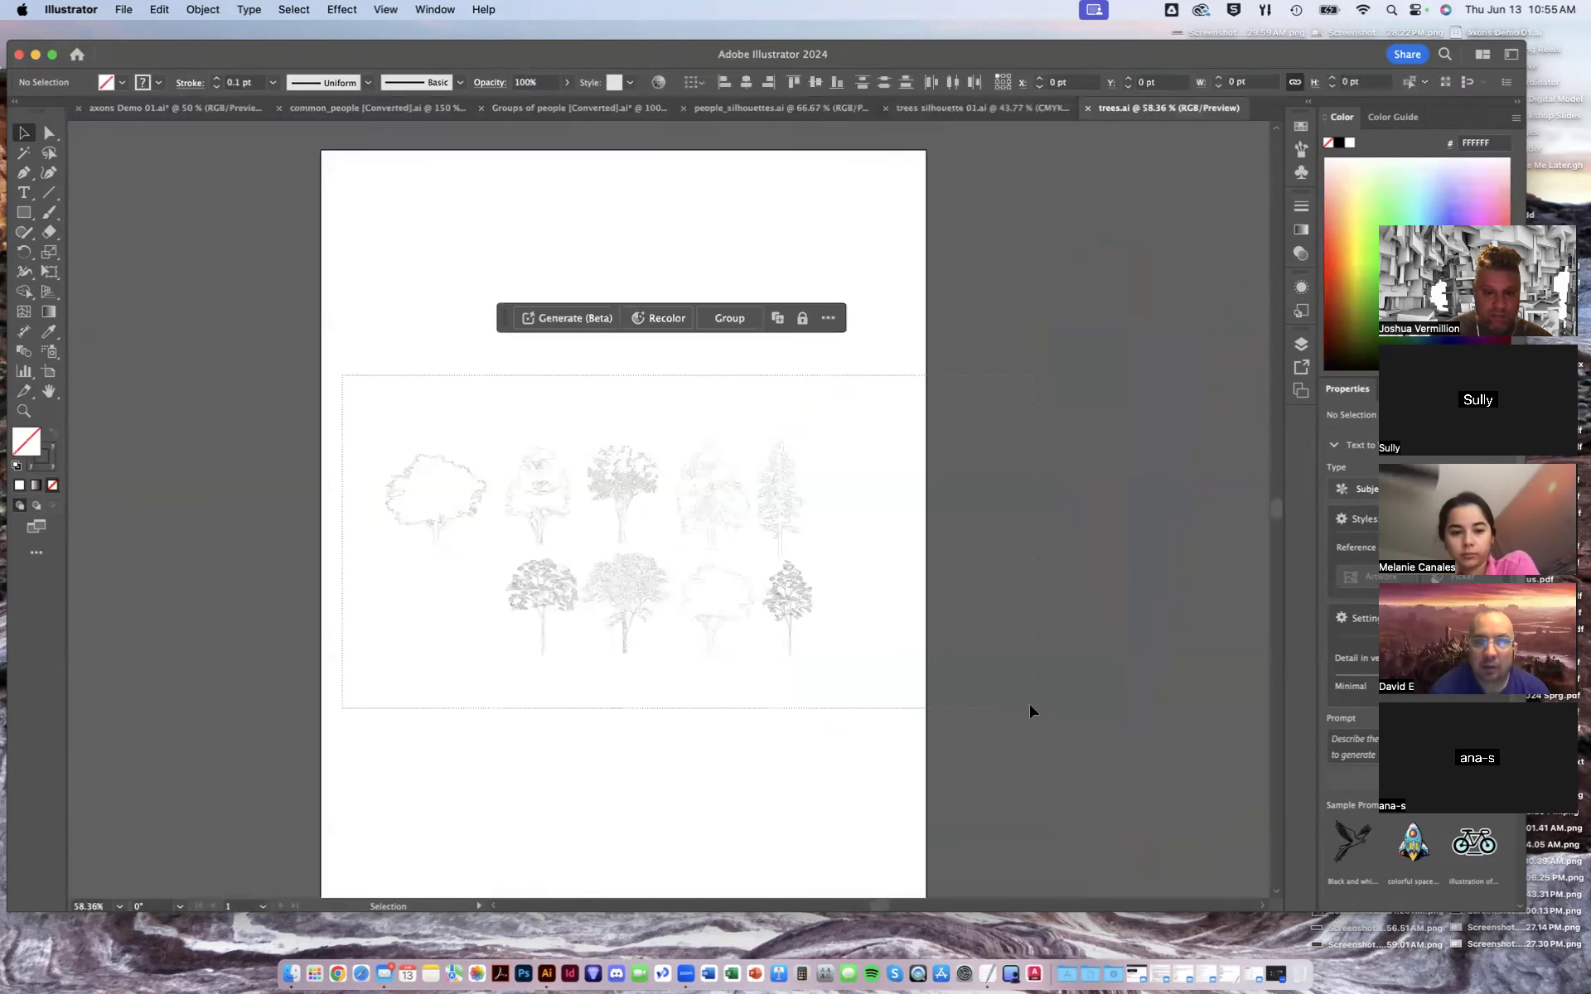
click(614, 788)
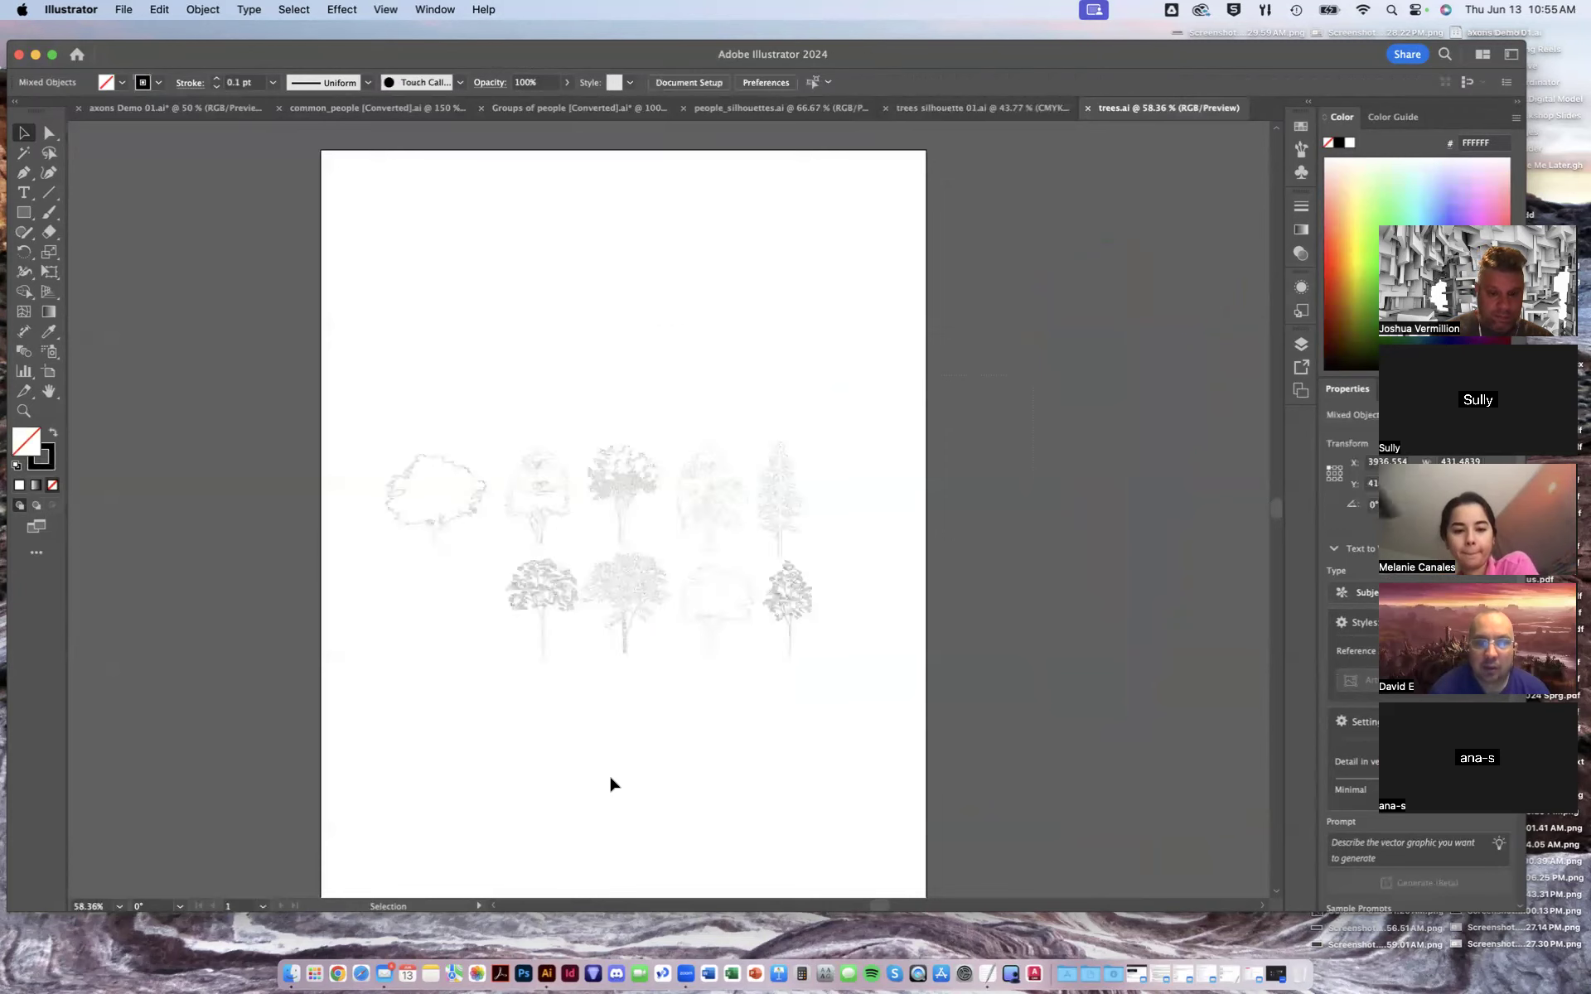
key(super+1)
drag(124, 315, 991, 804)
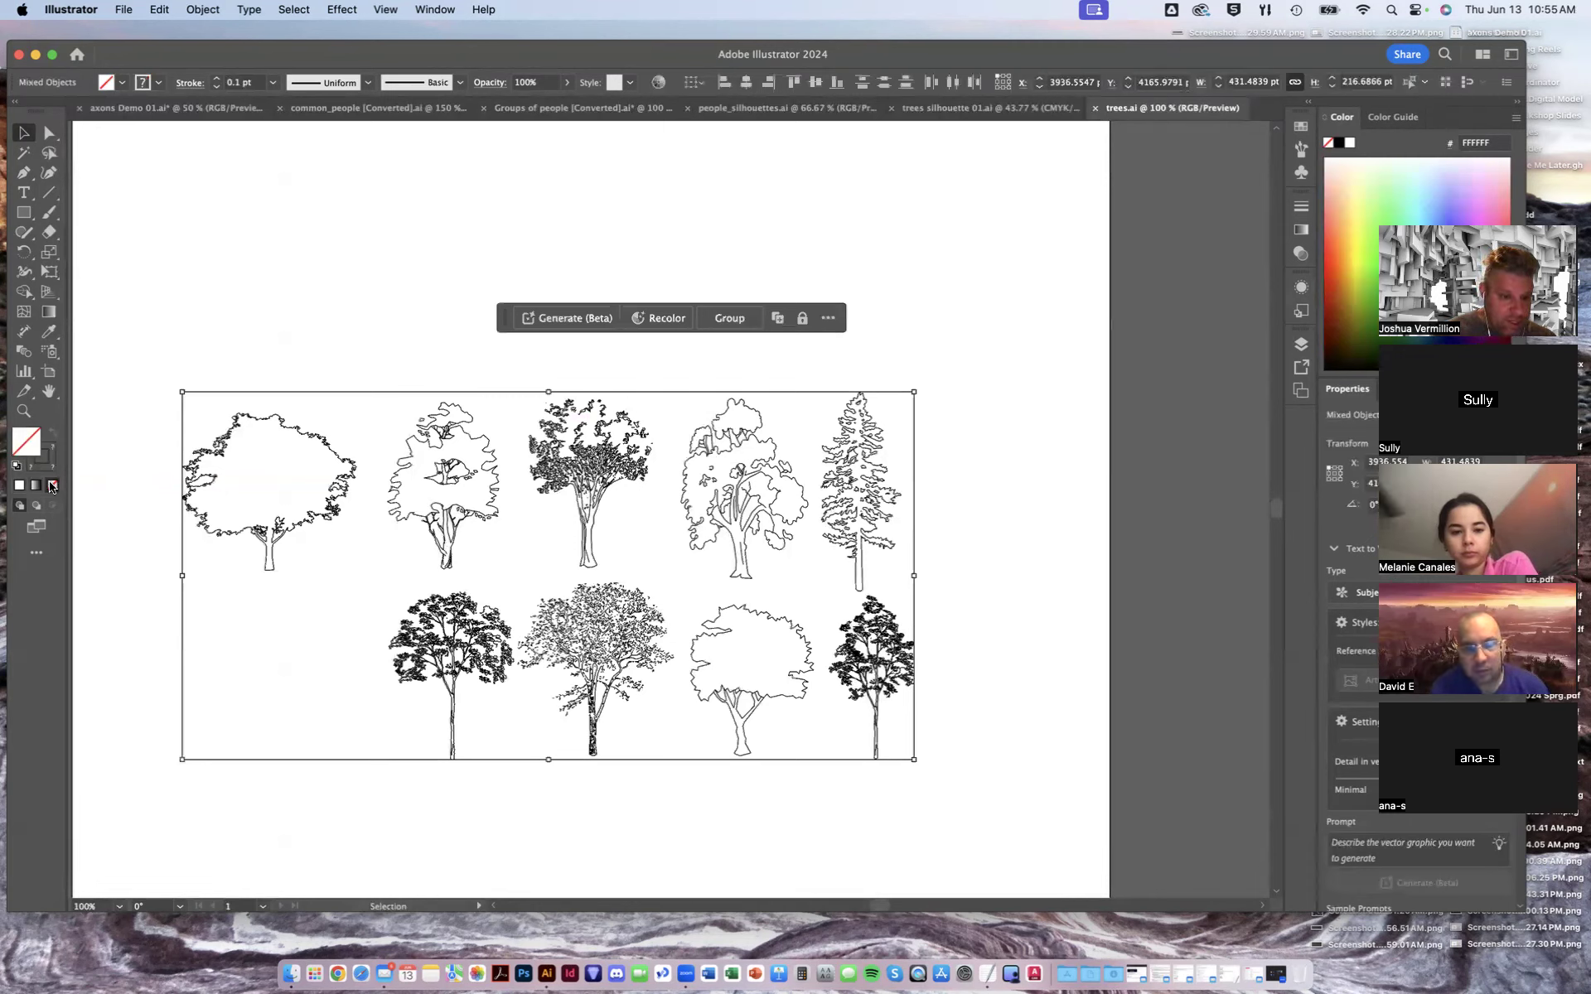
click(45, 458)
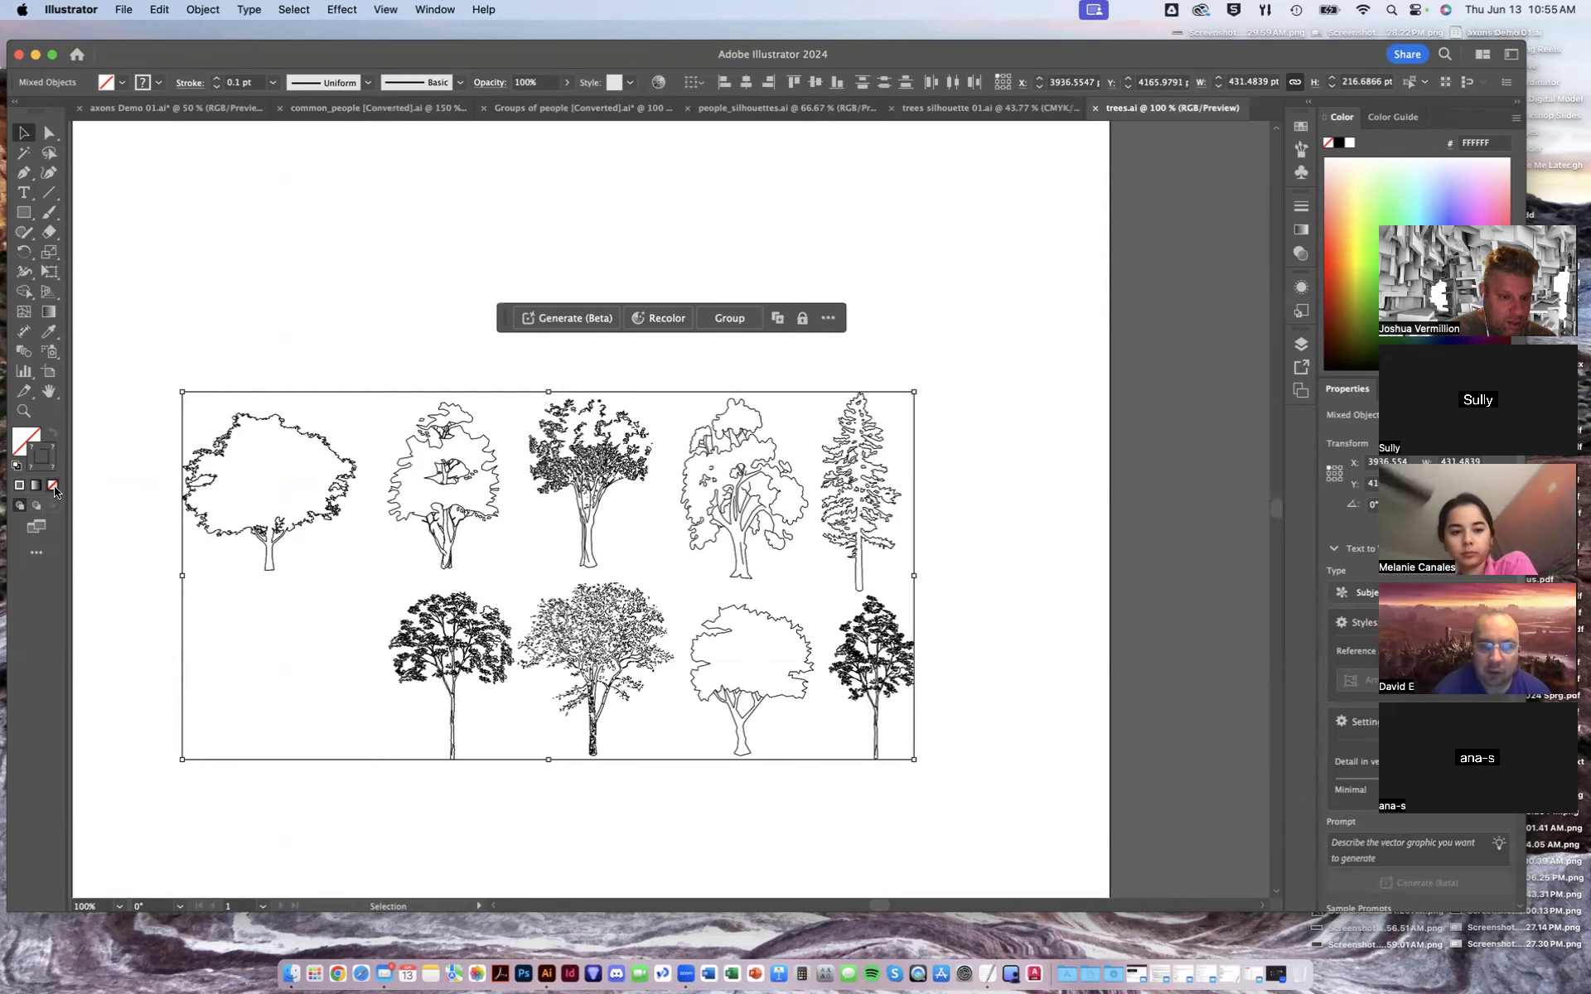
click(51, 485)
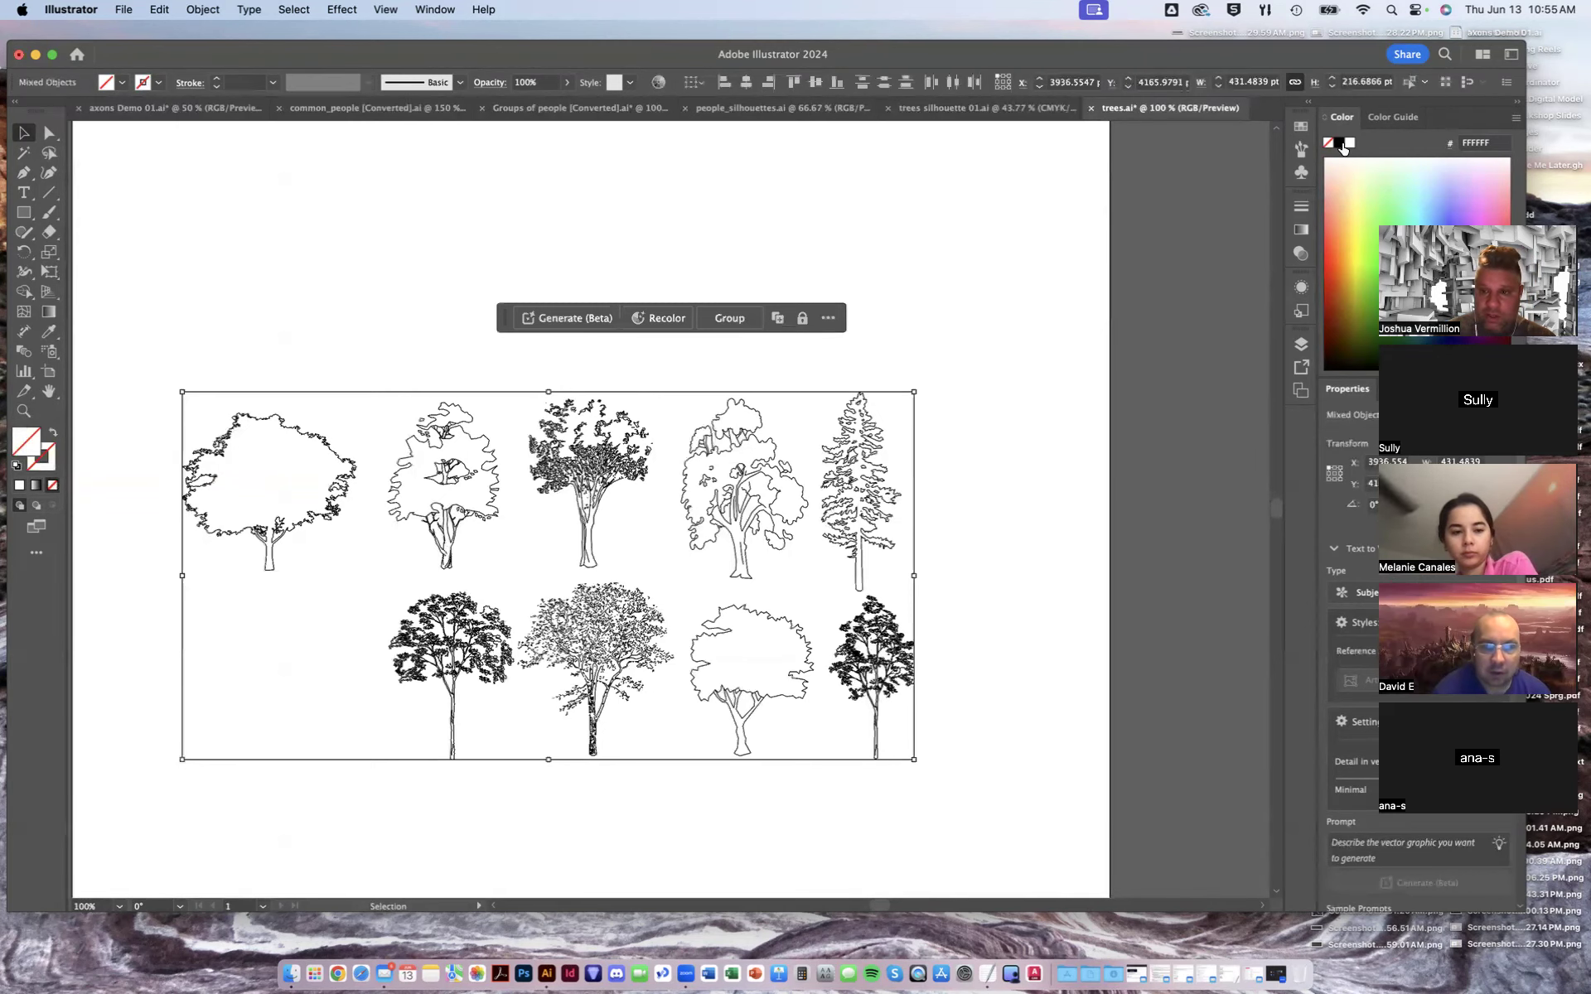
click(1340, 144)
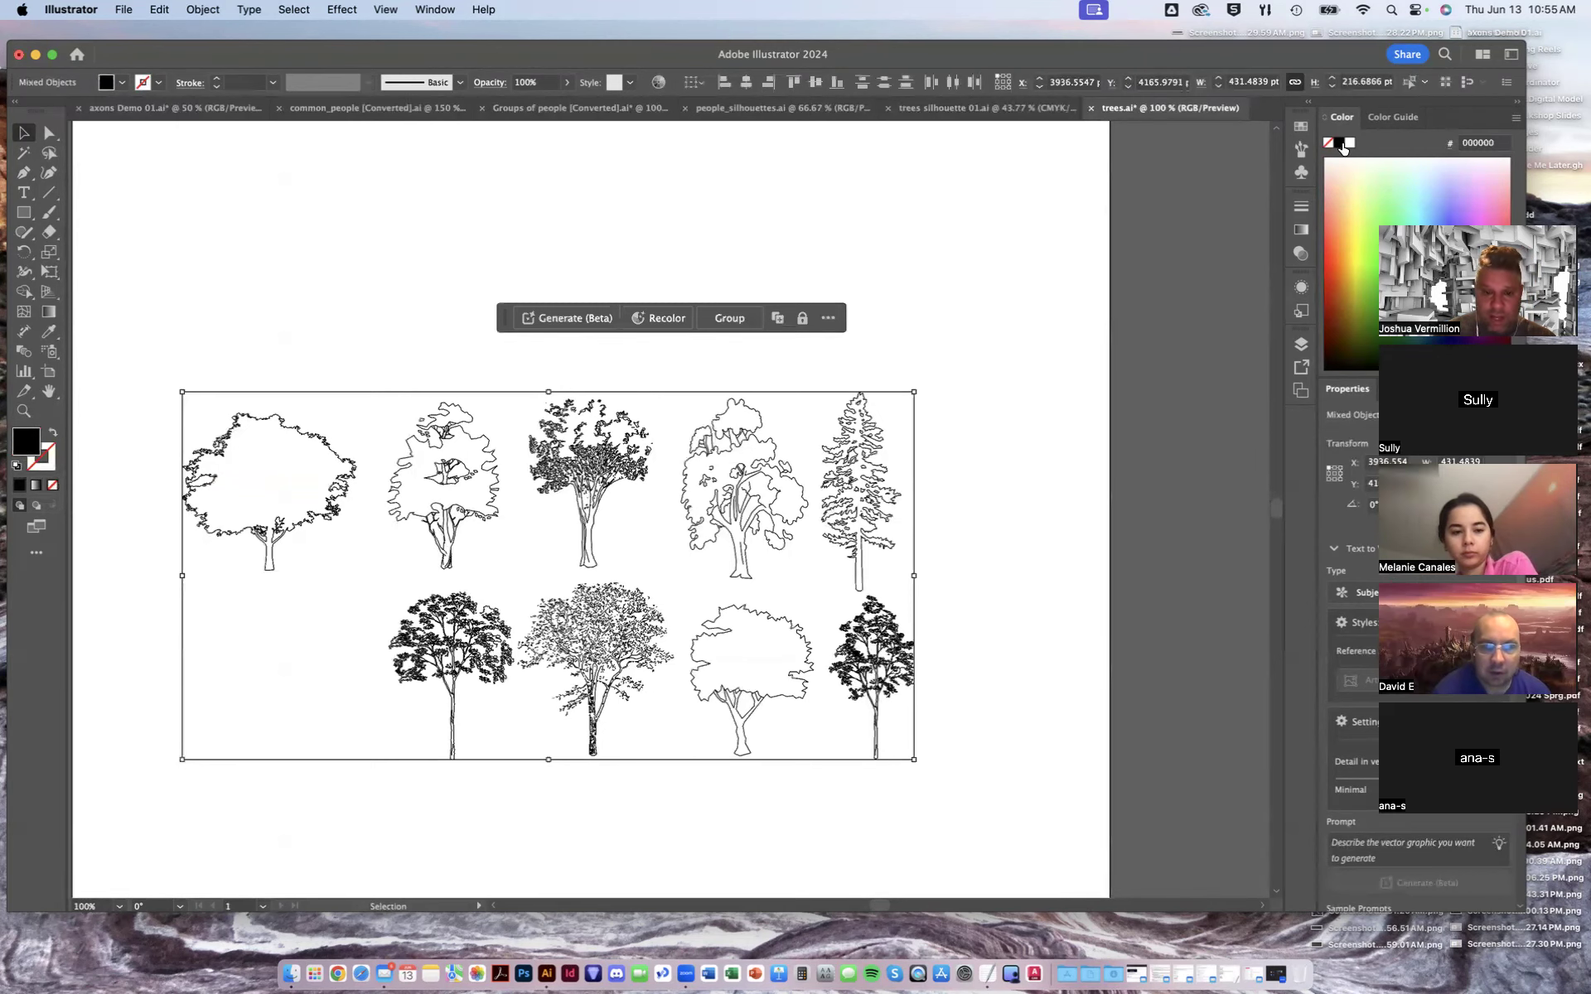
click(1000, 478)
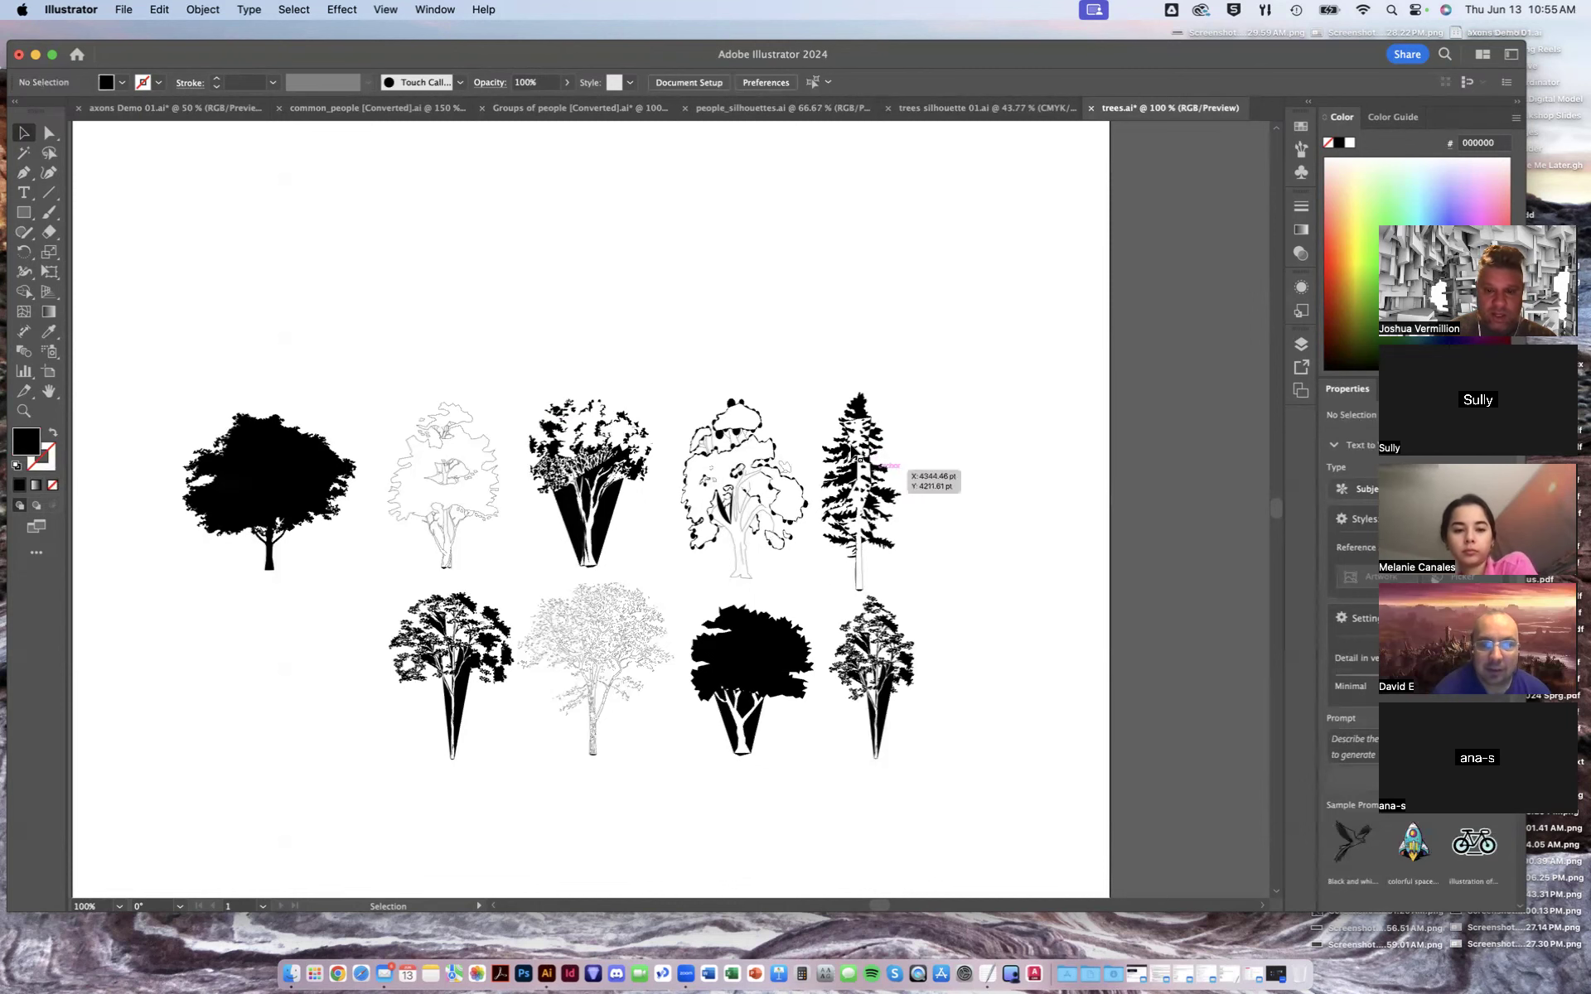
key(super+equal)
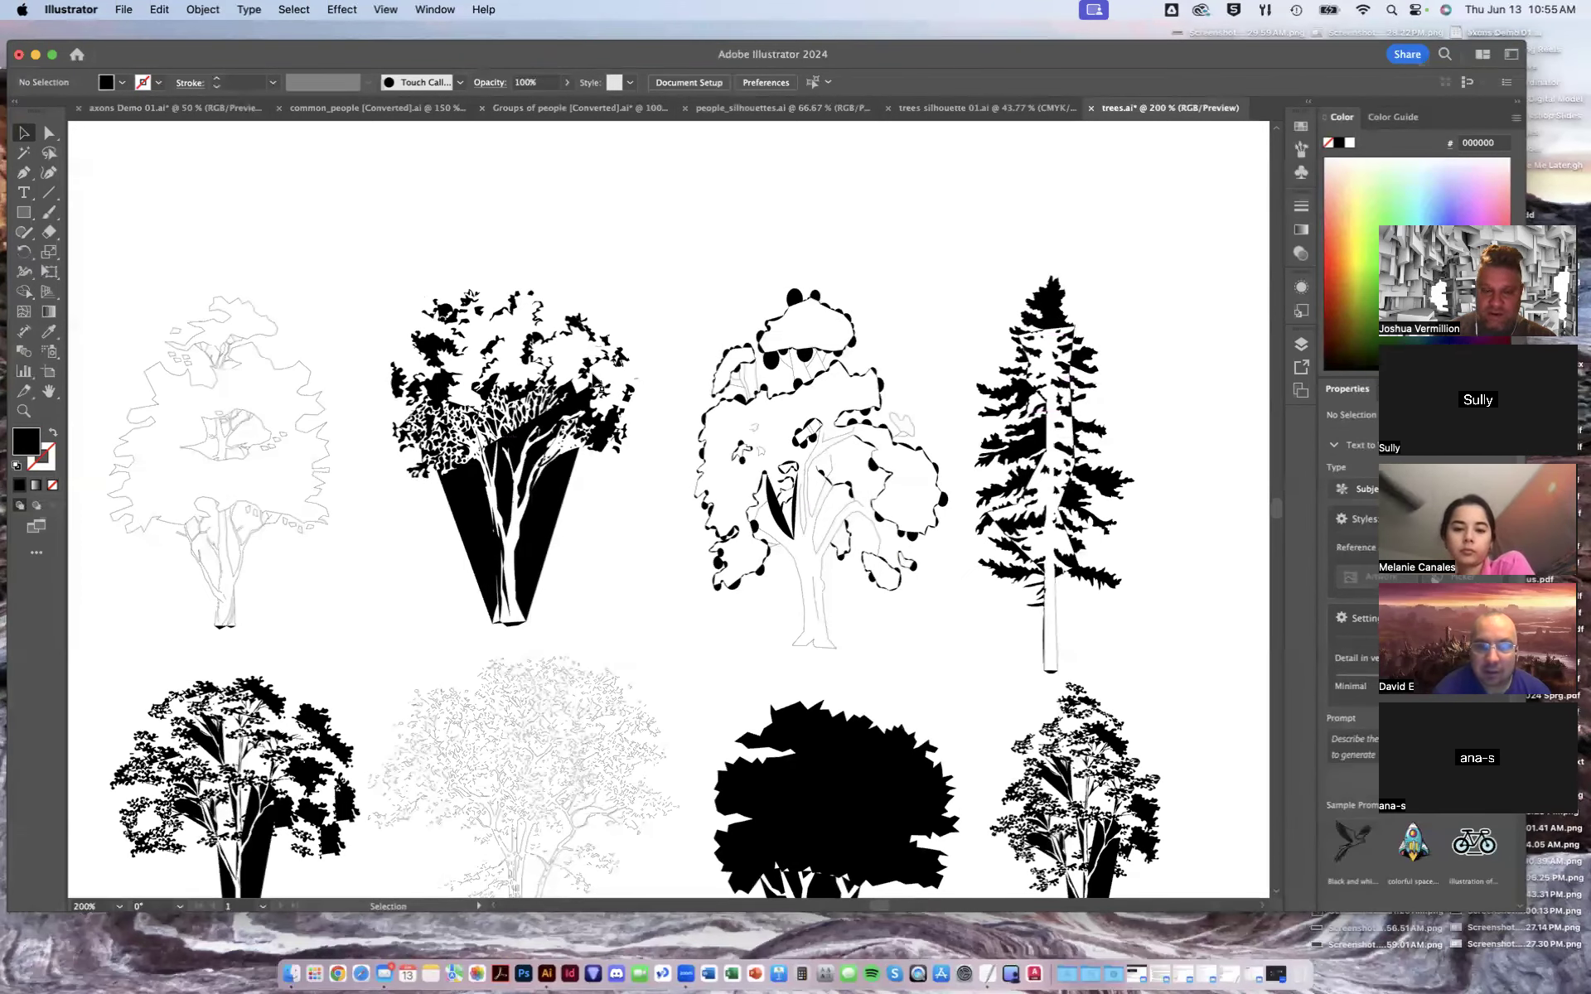
click(1091, 109)
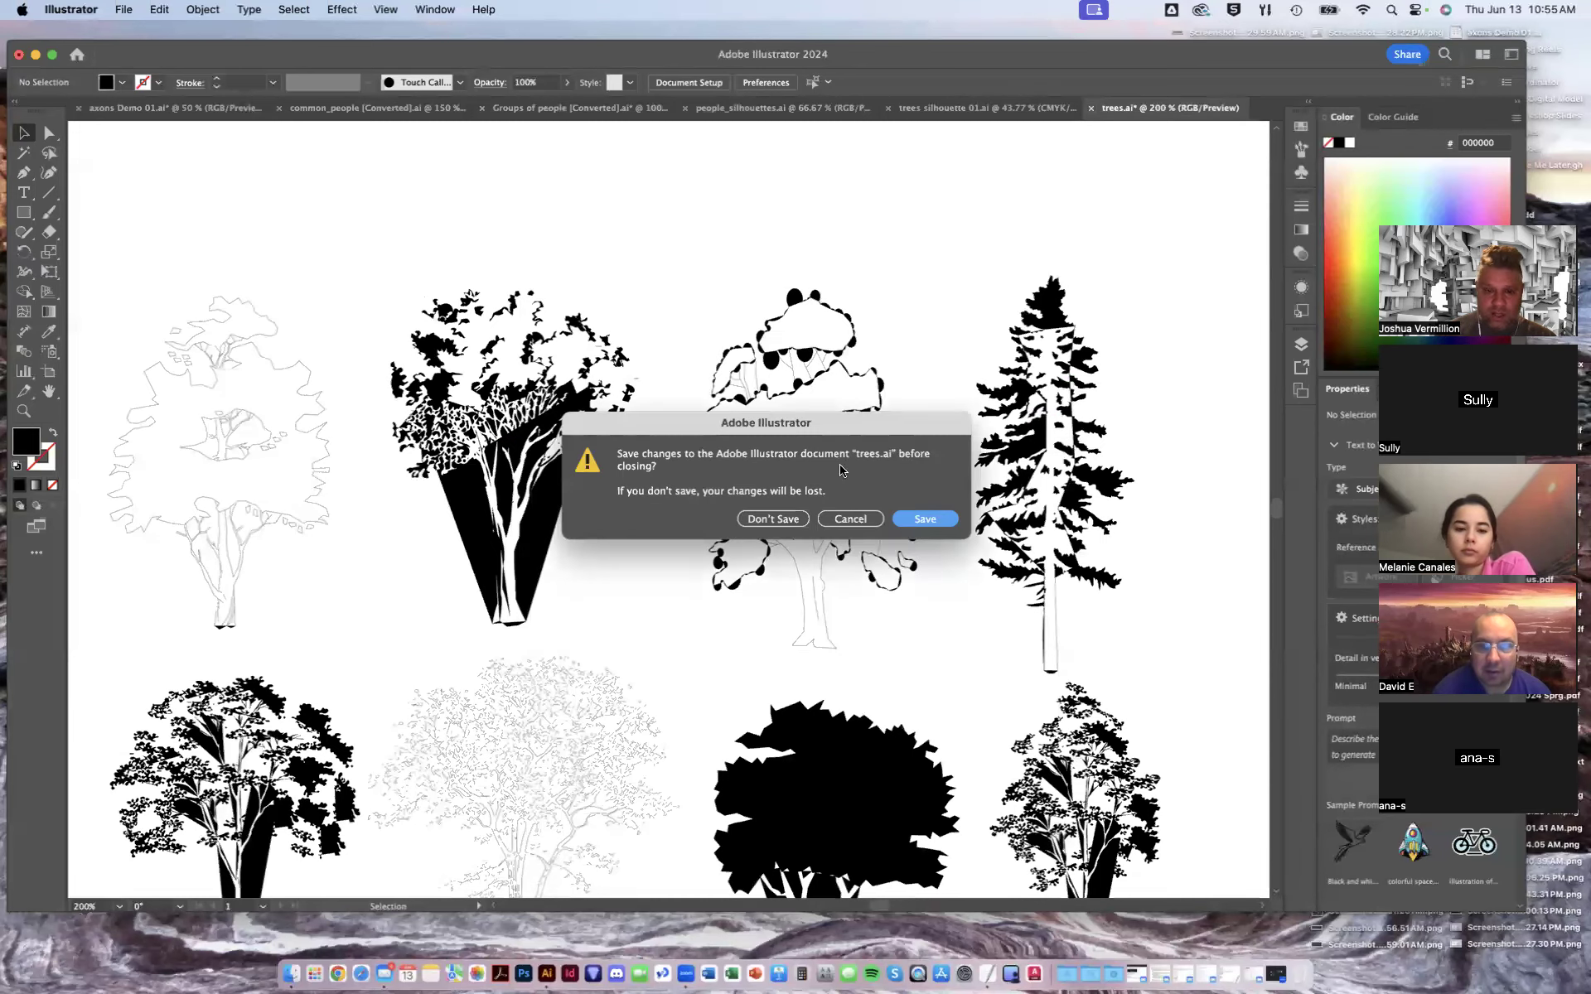
click(793, 521)
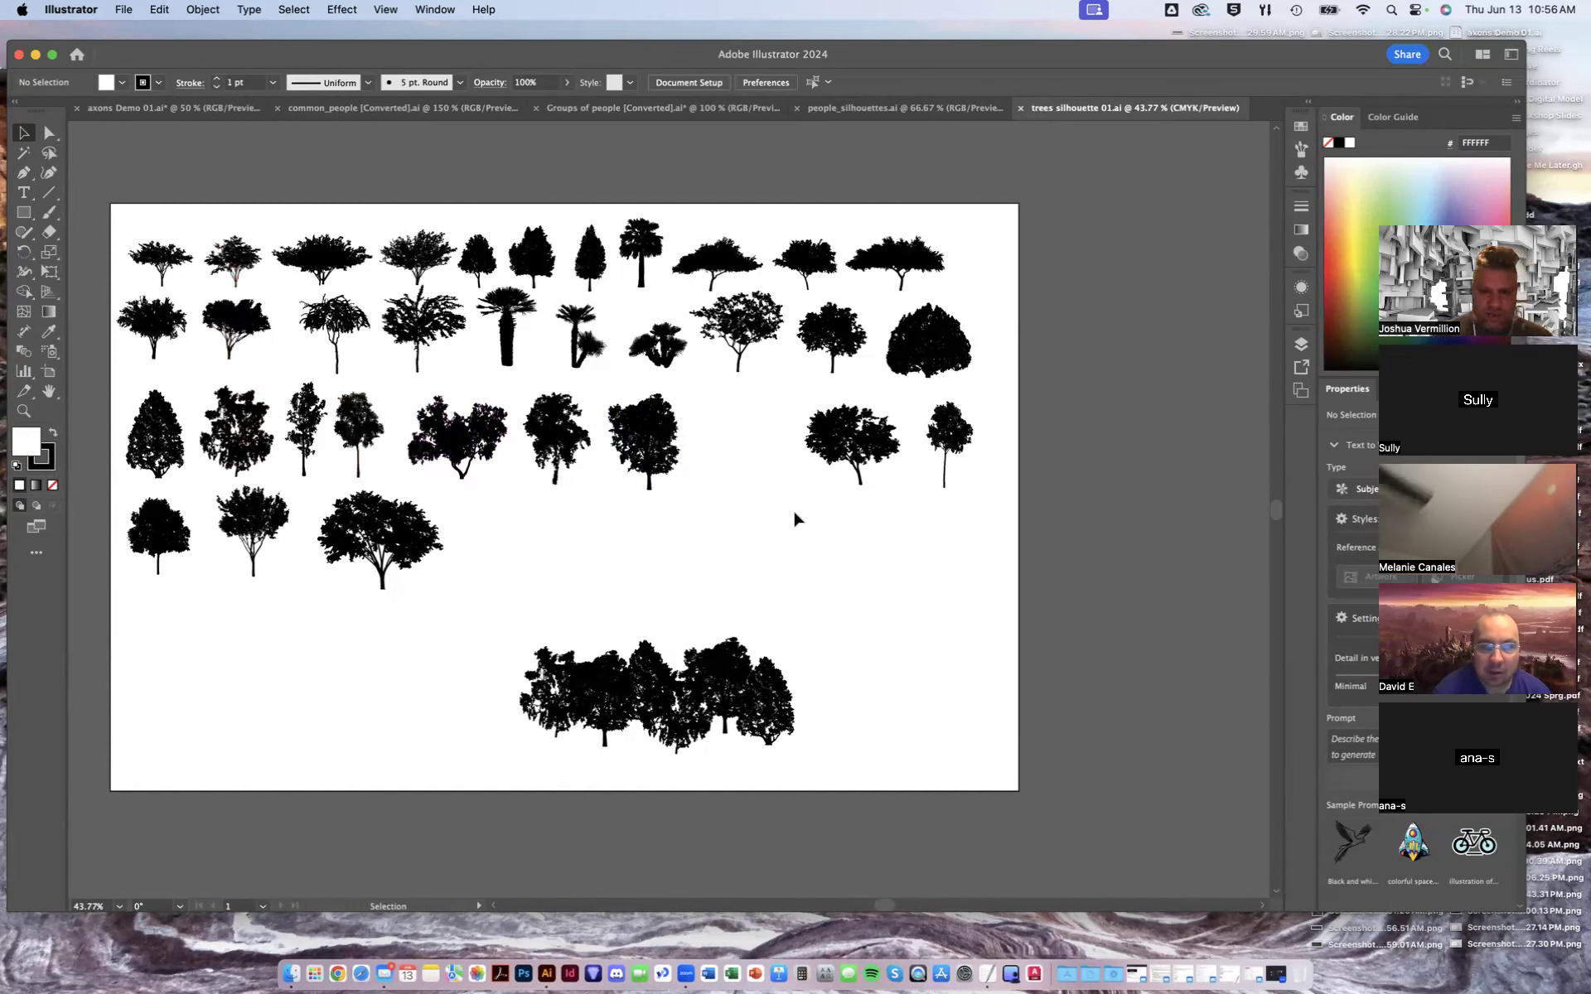
- Copy the left group of nine tree silhouettes from the lower rows of trees silhouette 01.ai
drag(794, 520, 894, 529)
key(super+equal)
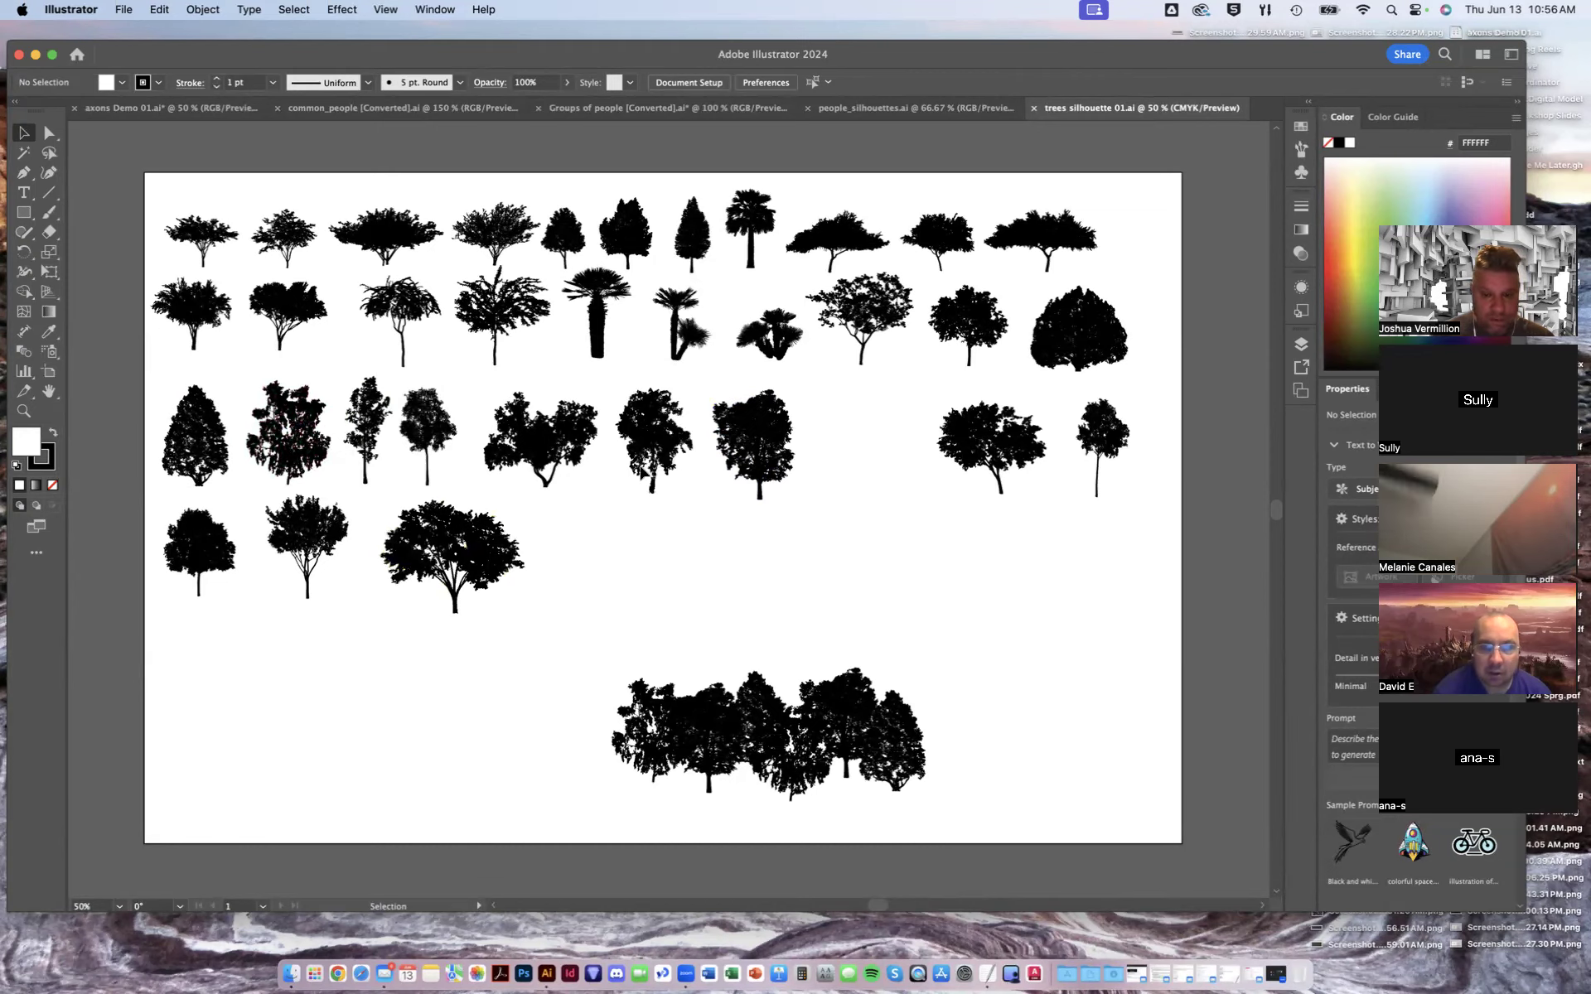
drag(546, 636, 170, 386)
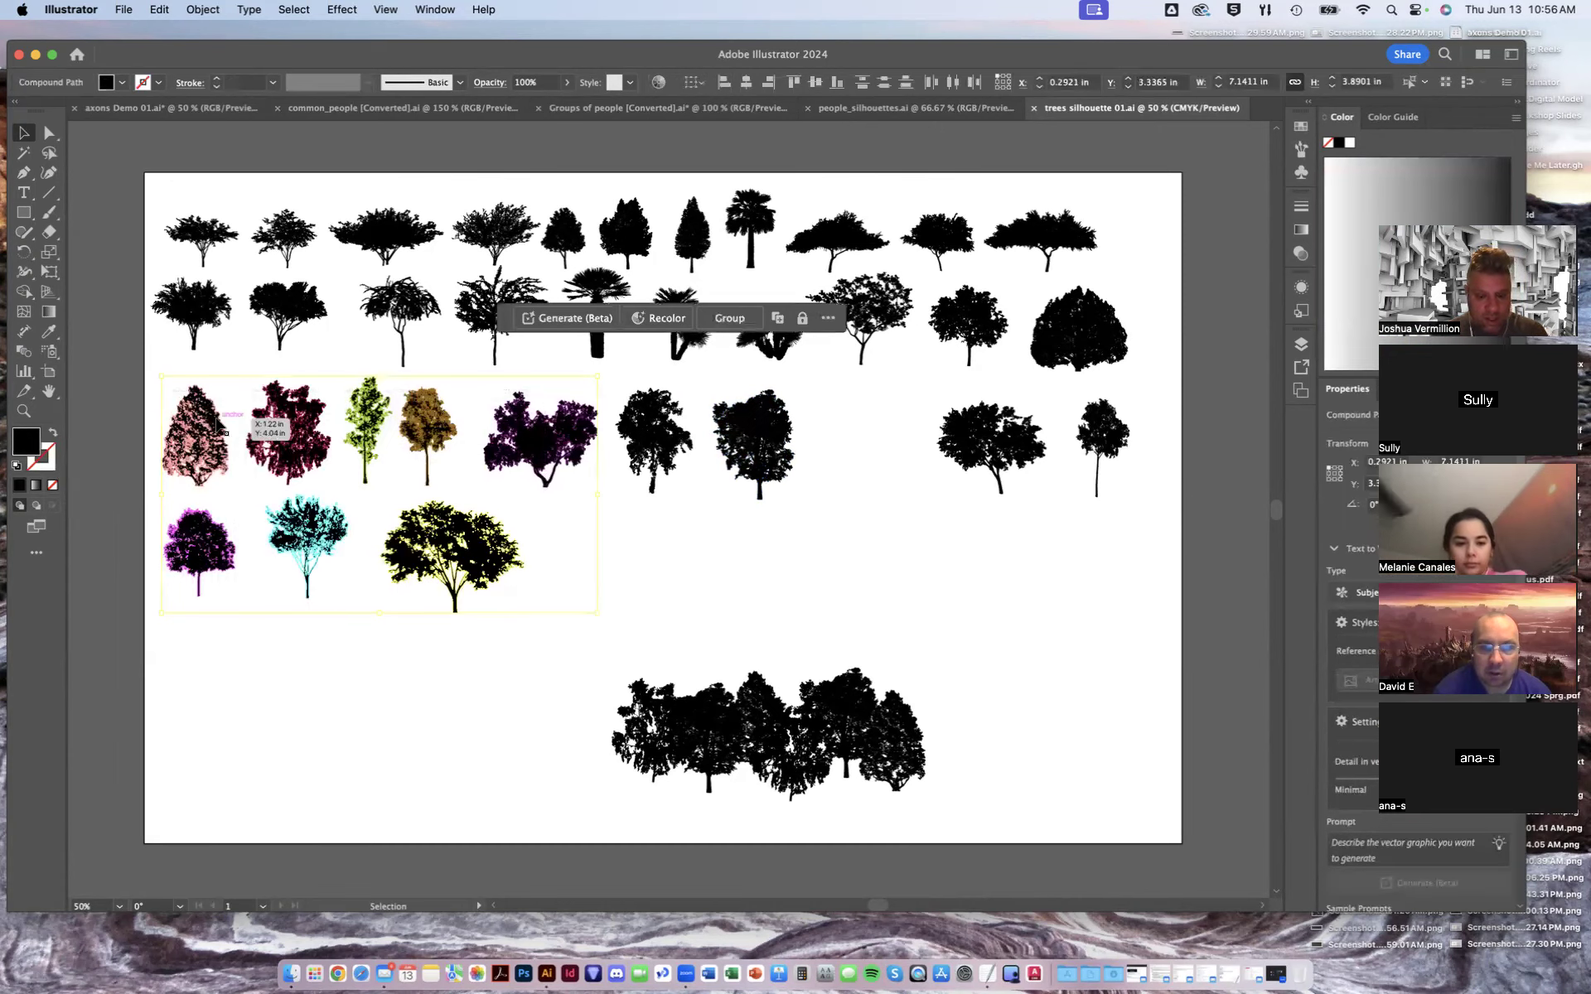
key(super+c)
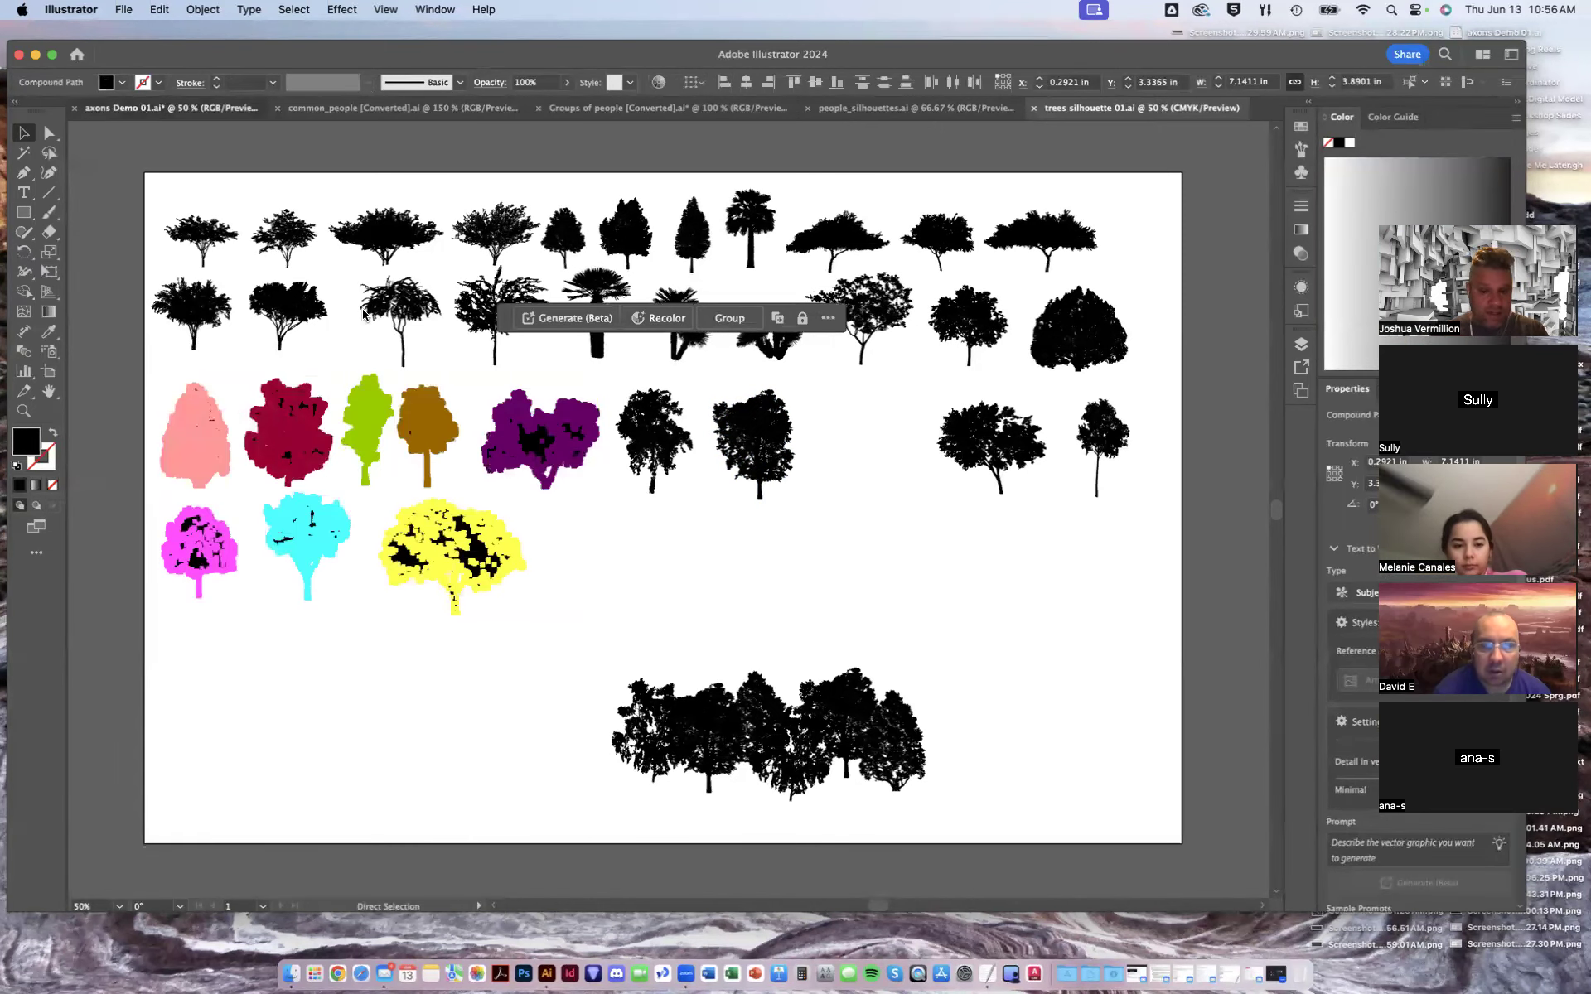
- Paste the trees into axons Demo 01.ai beside the artboard and set their opacity to 50%
click(141, 106)
key(super+v)
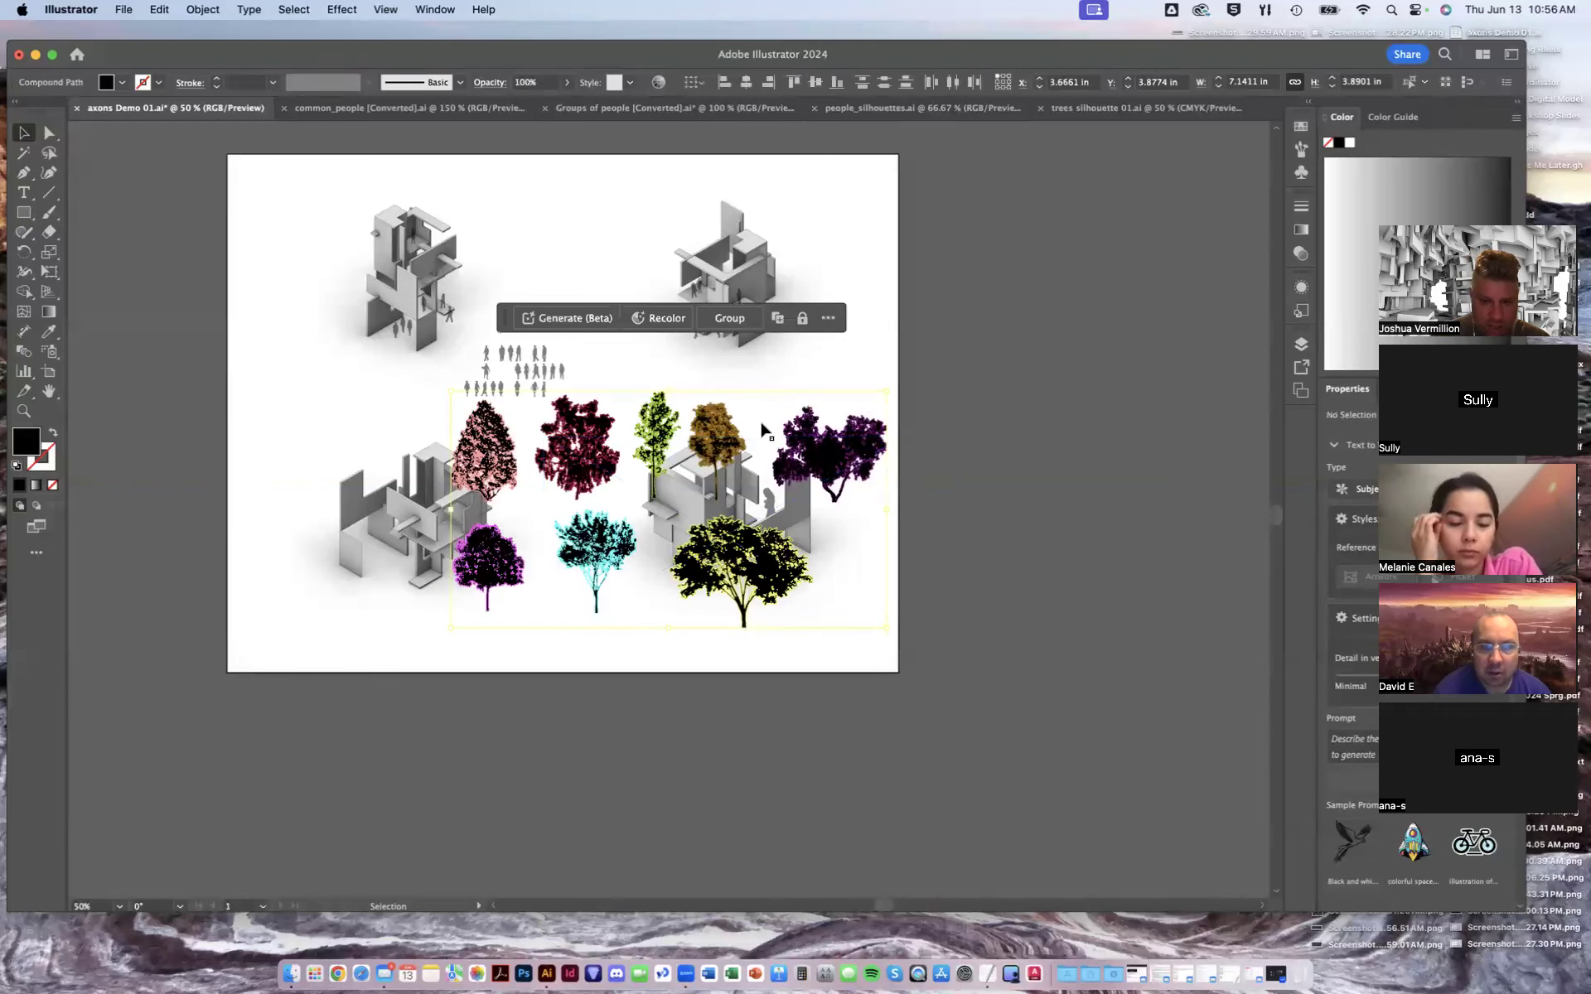
drag(711, 428, 966, 302)
click(567, 82)
click(507, 83)
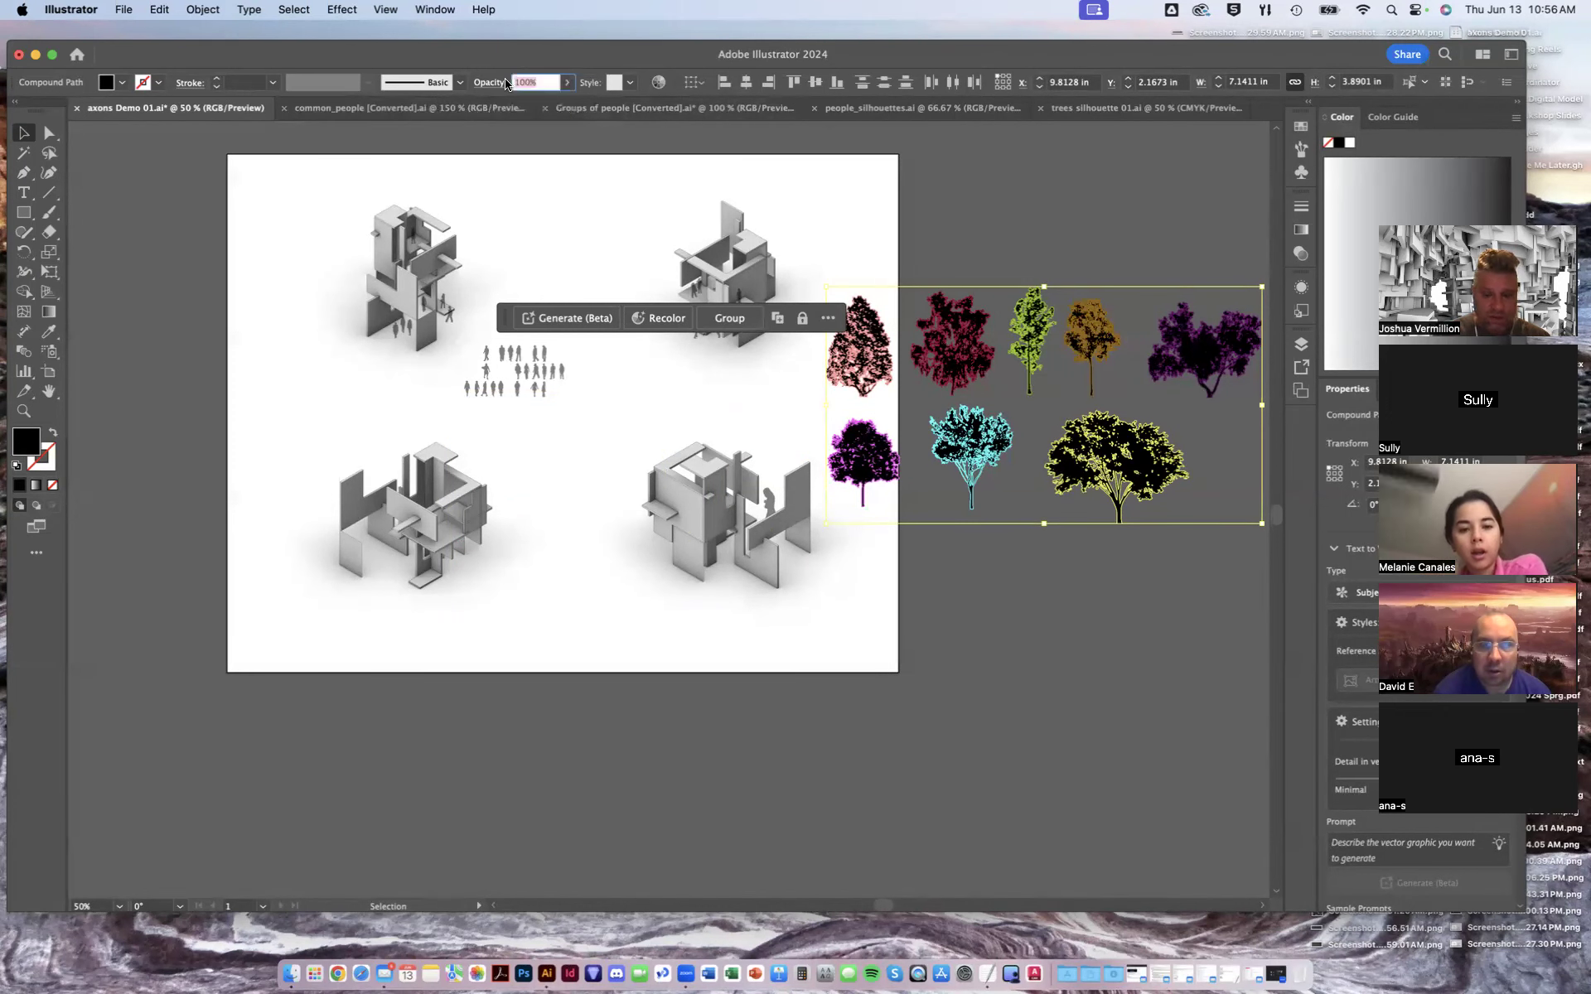
text(50)
key(Return)
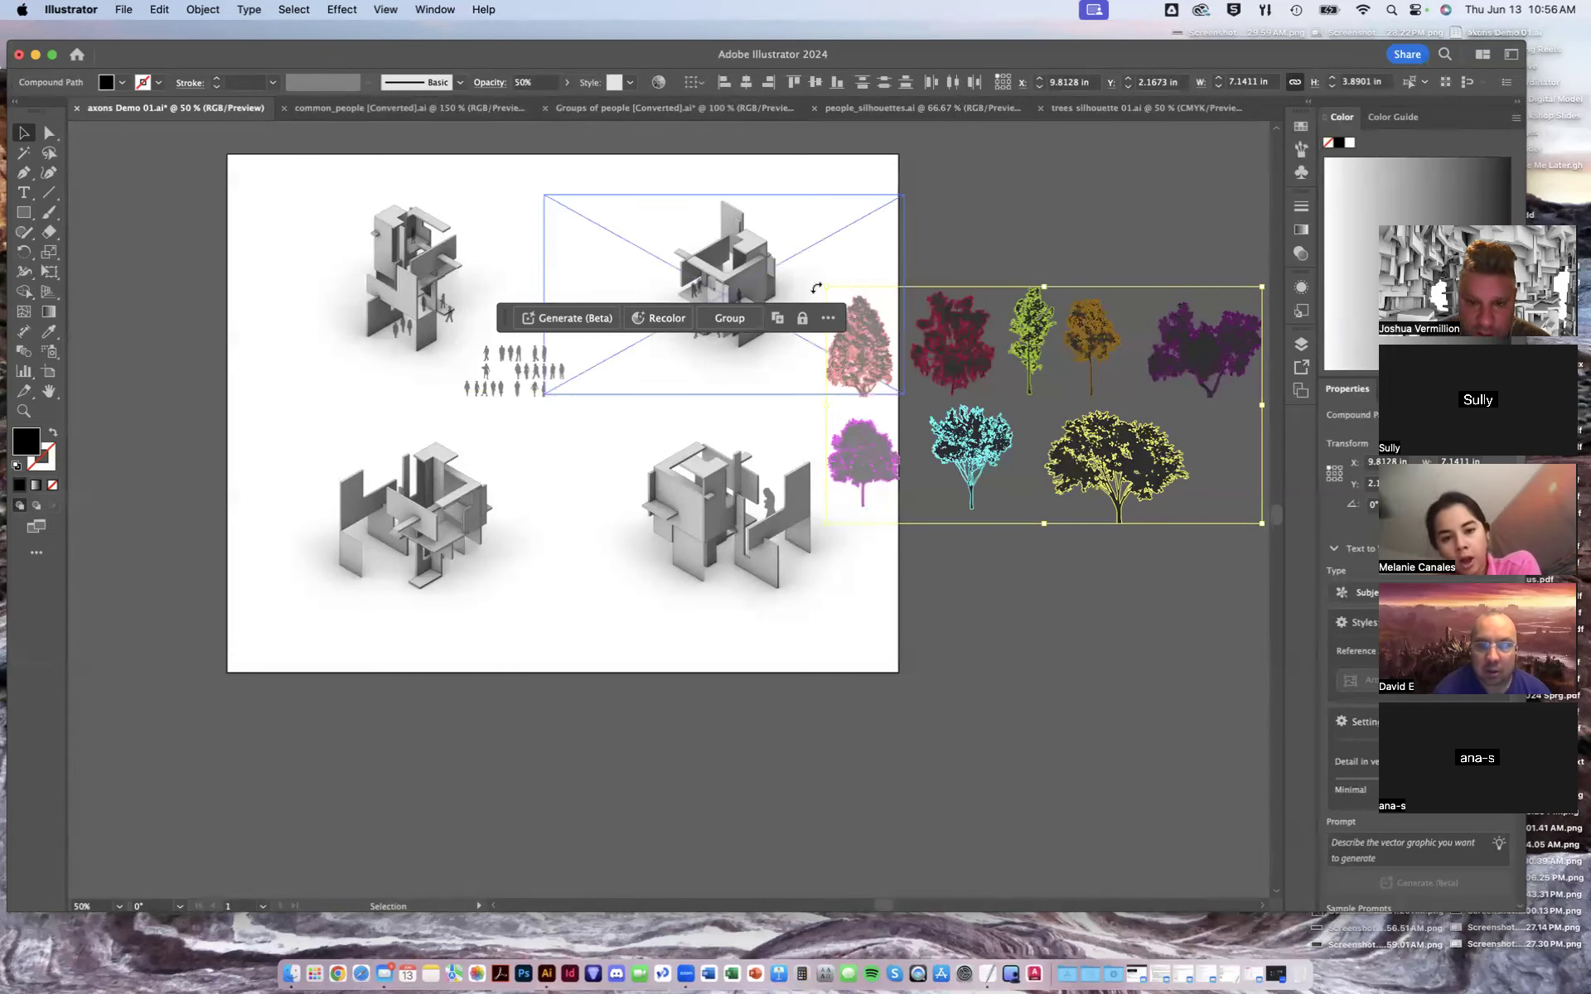
- Scale the tree group down and place one tree beside the upper-right axon
drag(826, 287, 902, 331)
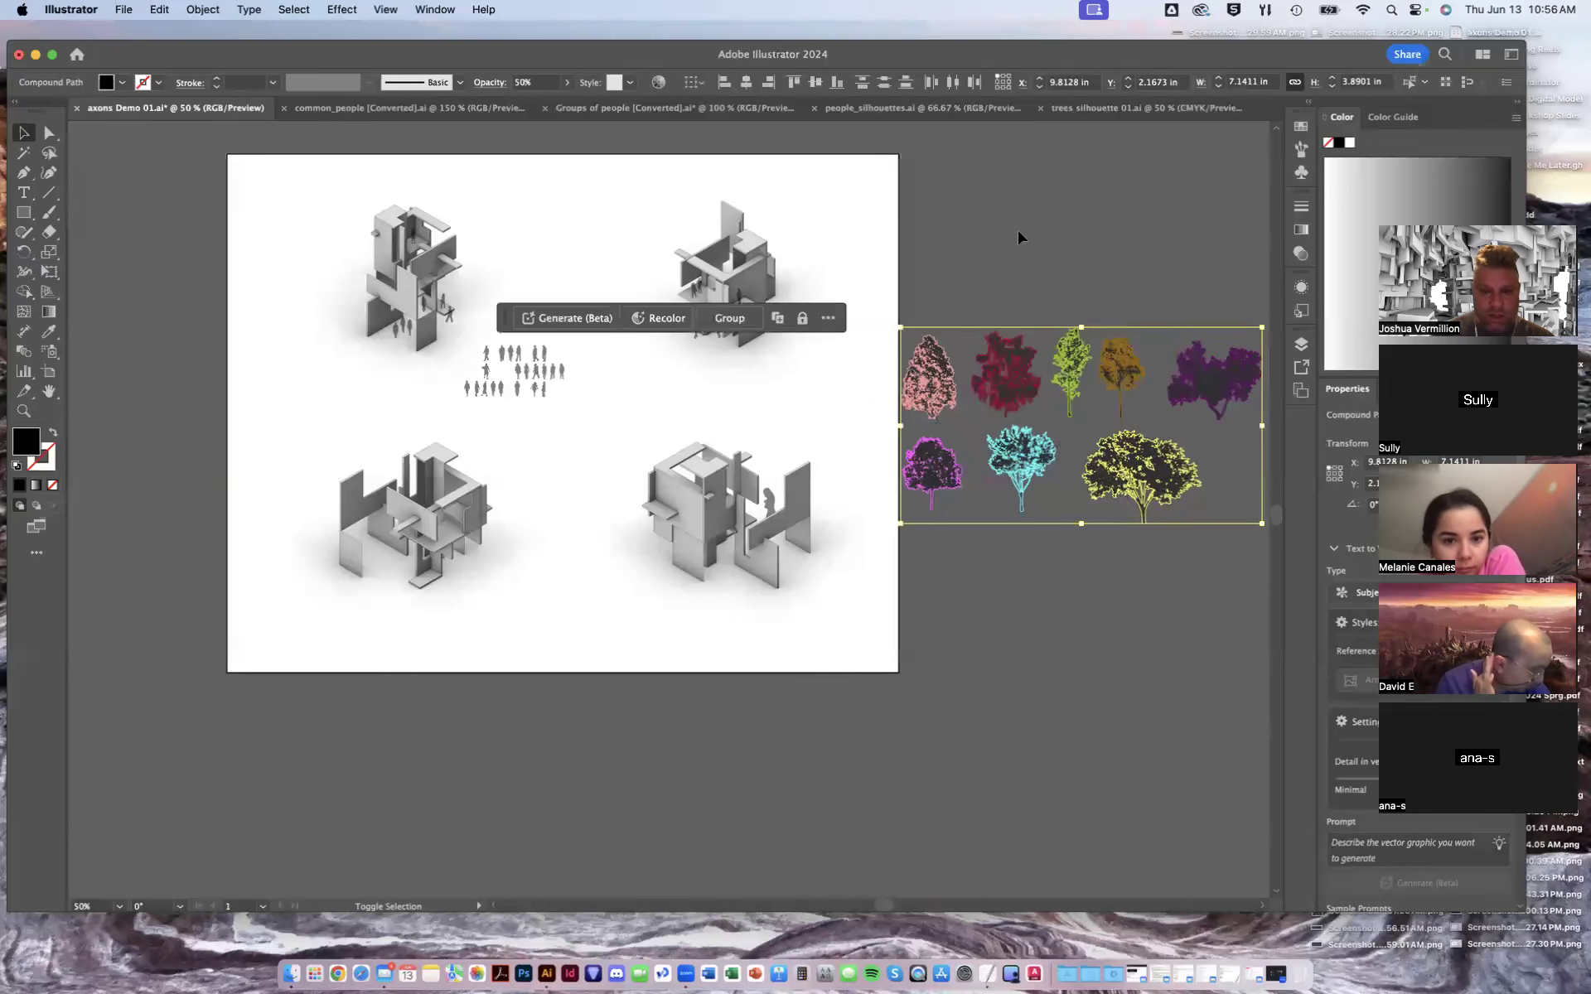
click(1019, 234)
drag(921, 457, 663, 289)
drag(647, 275, 660, 252)
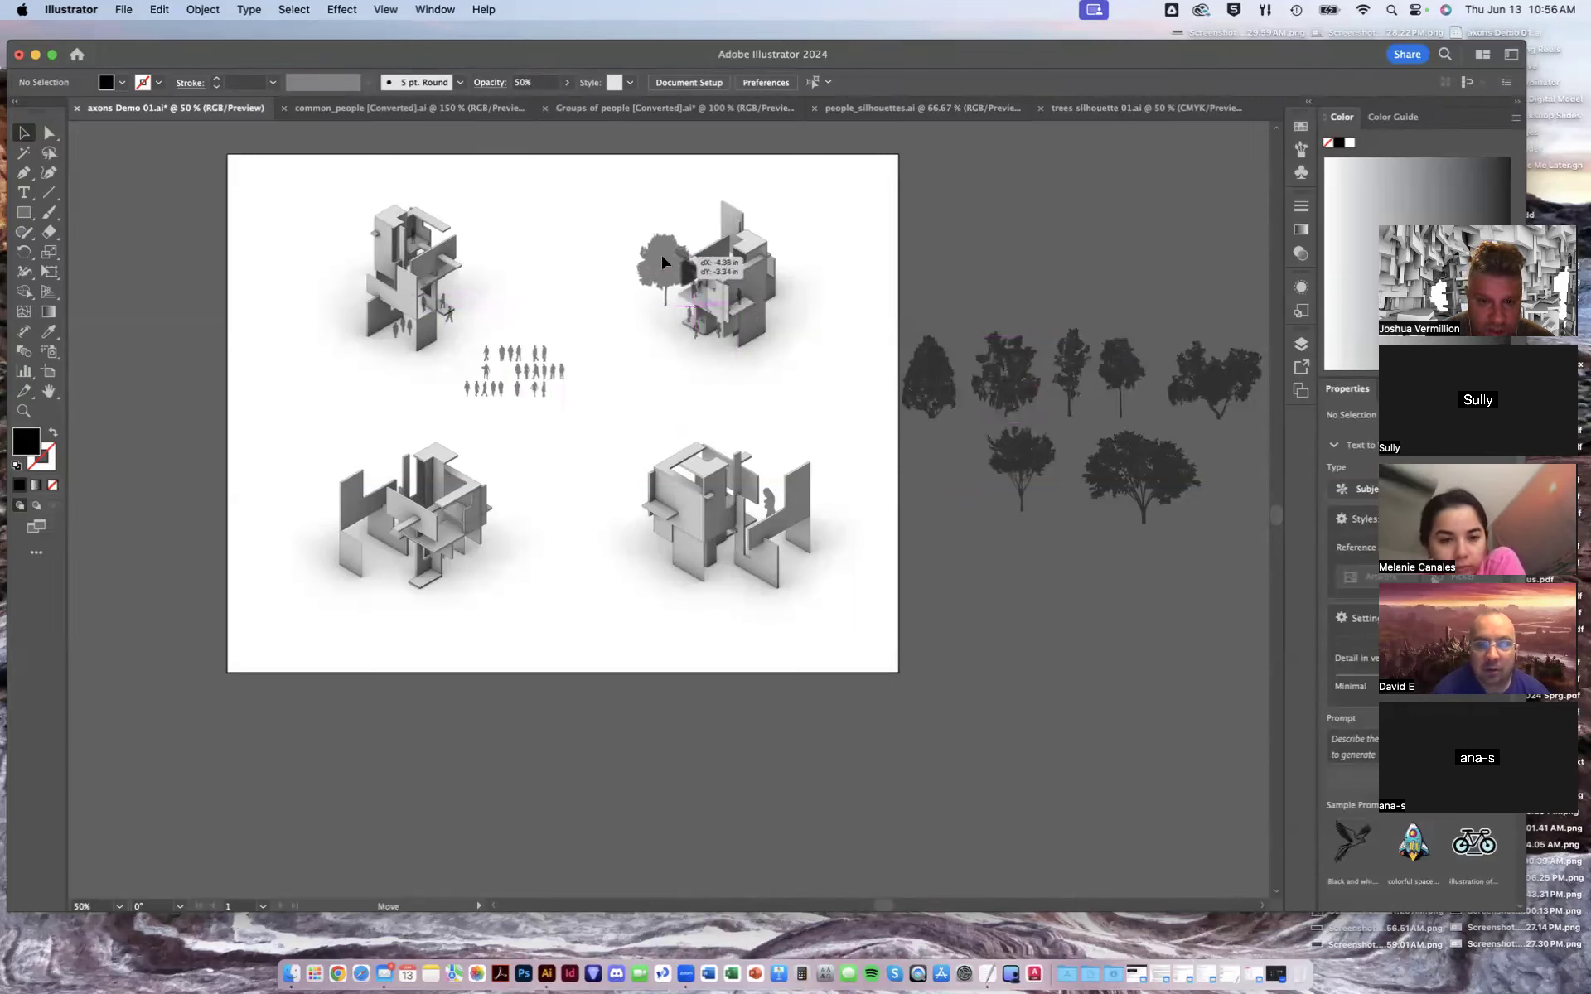
- Send the placed tree to the back of the artwork
right_click(666, 306)
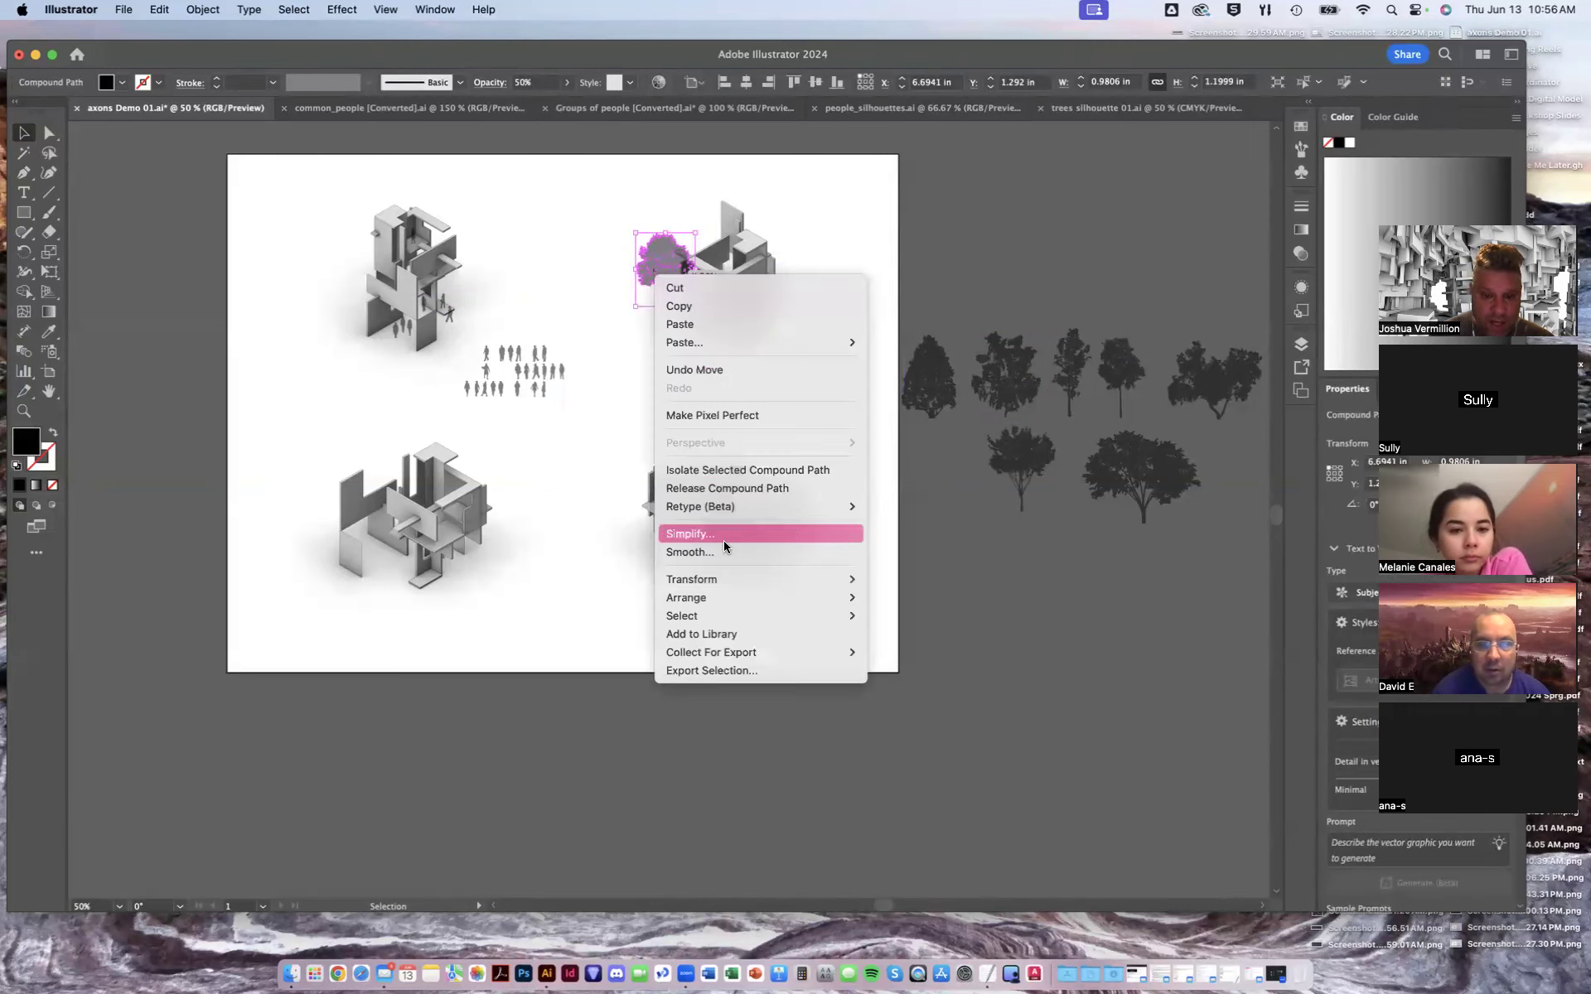
mouse_move(734, 593)
click(908, 652)
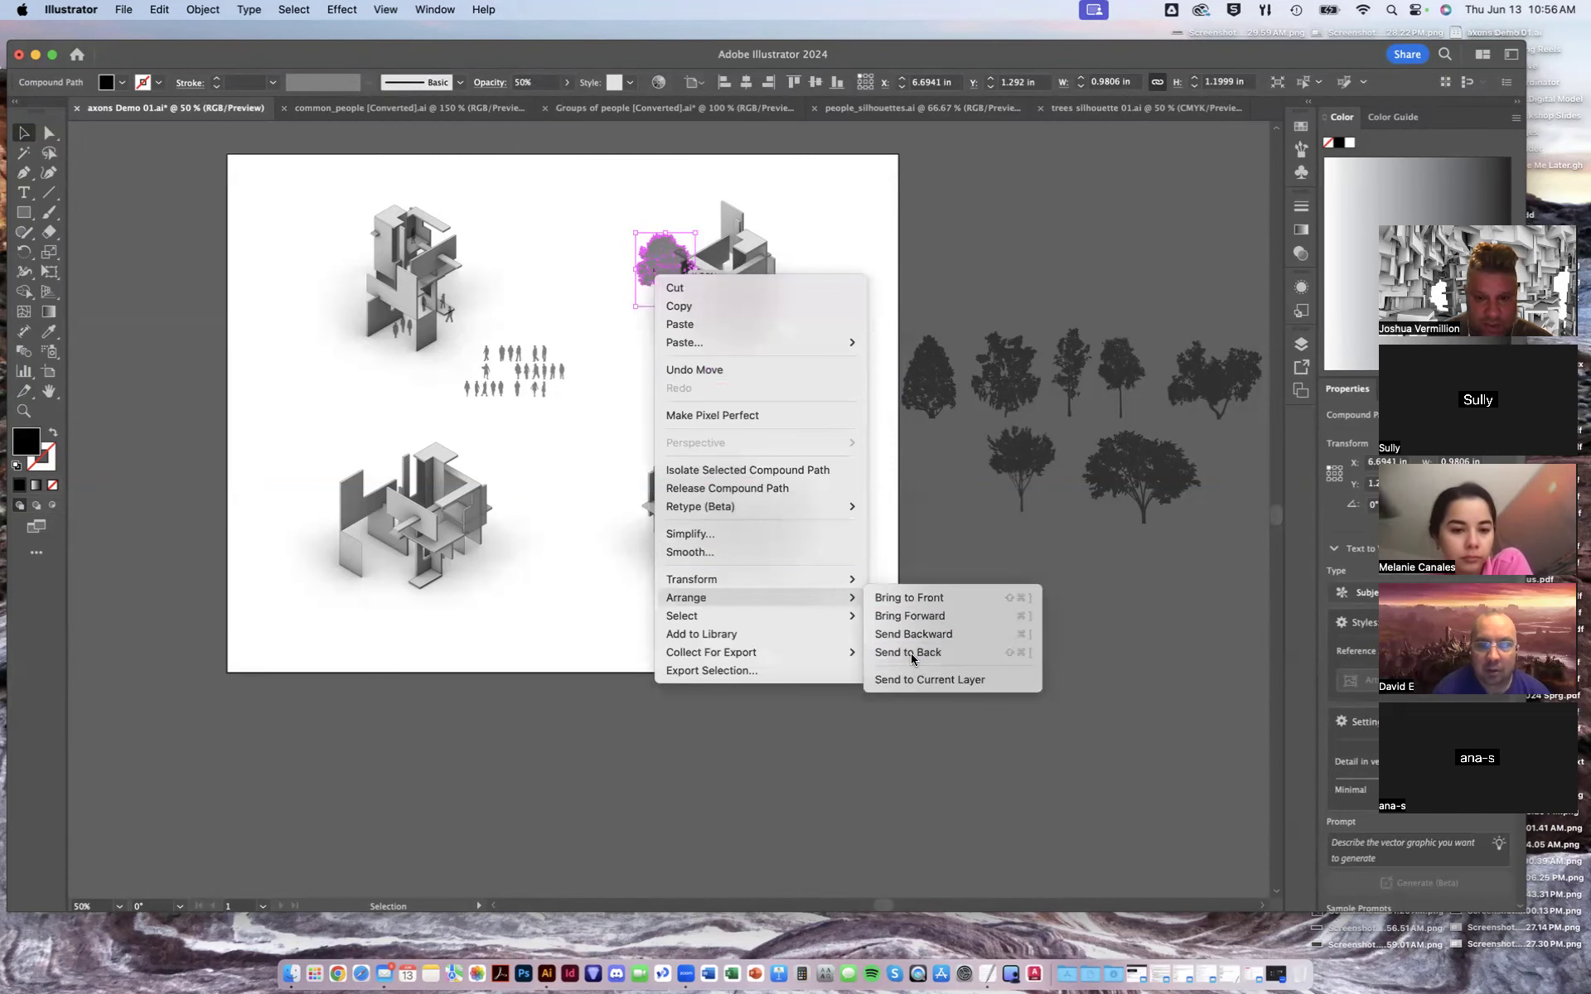
drag(544, 401, 903, 171)
click(903, 171)
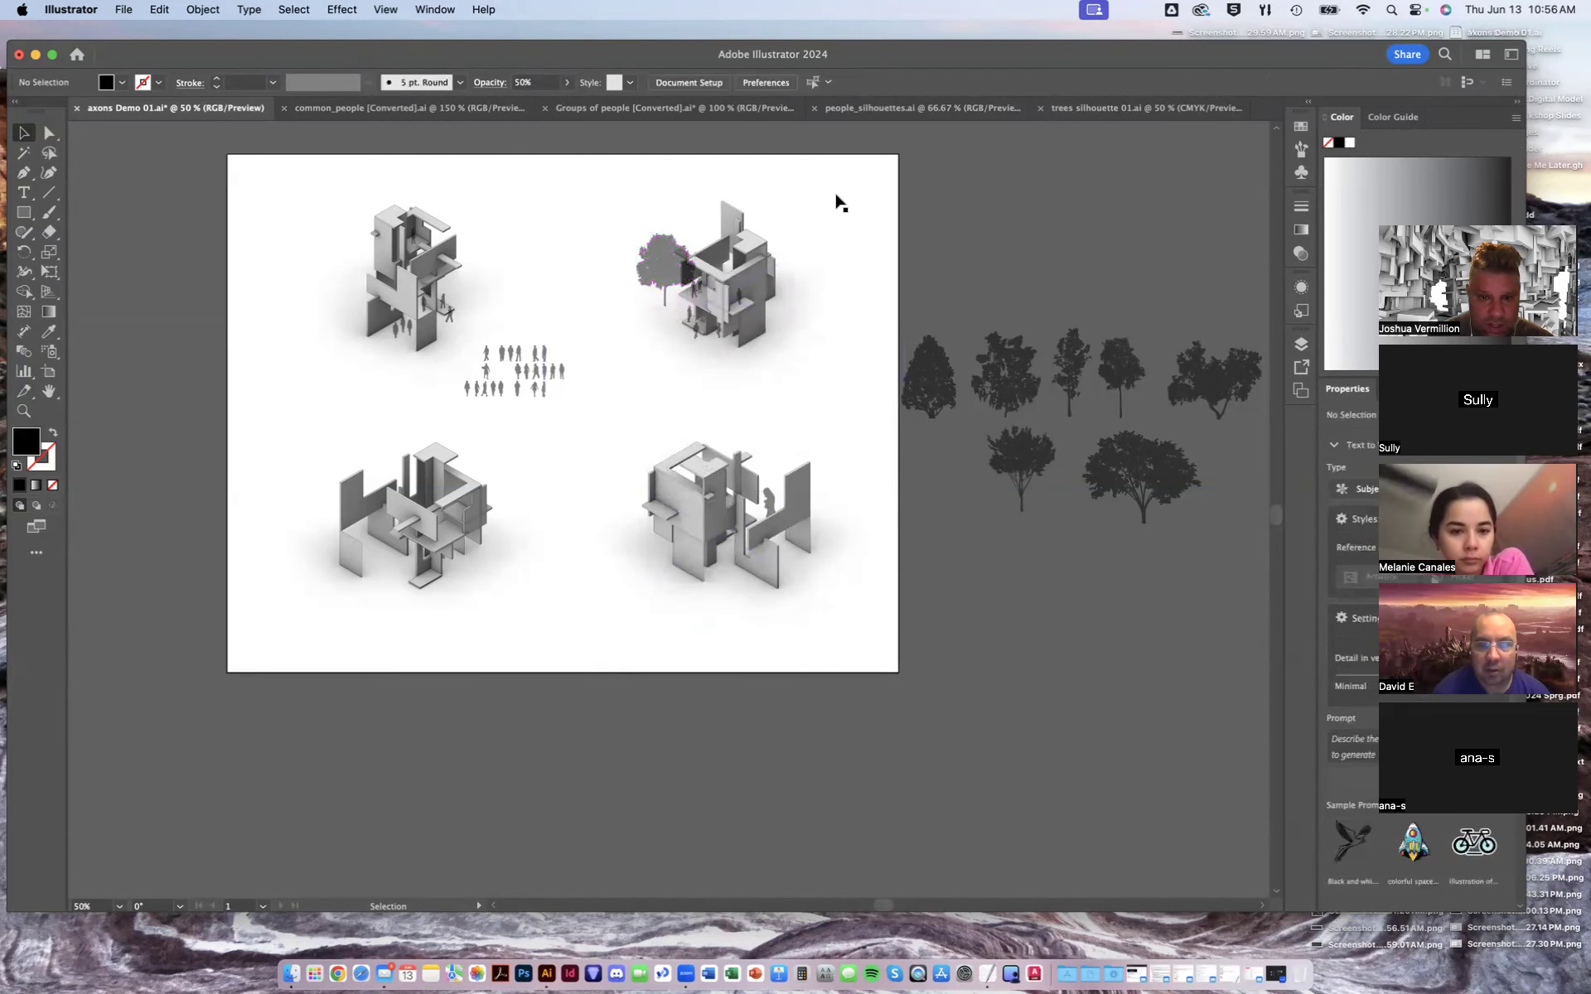
- Send the tree beside the upper-right axon to the back of the artwork again
alt+scroll(708, 267, up, 1)
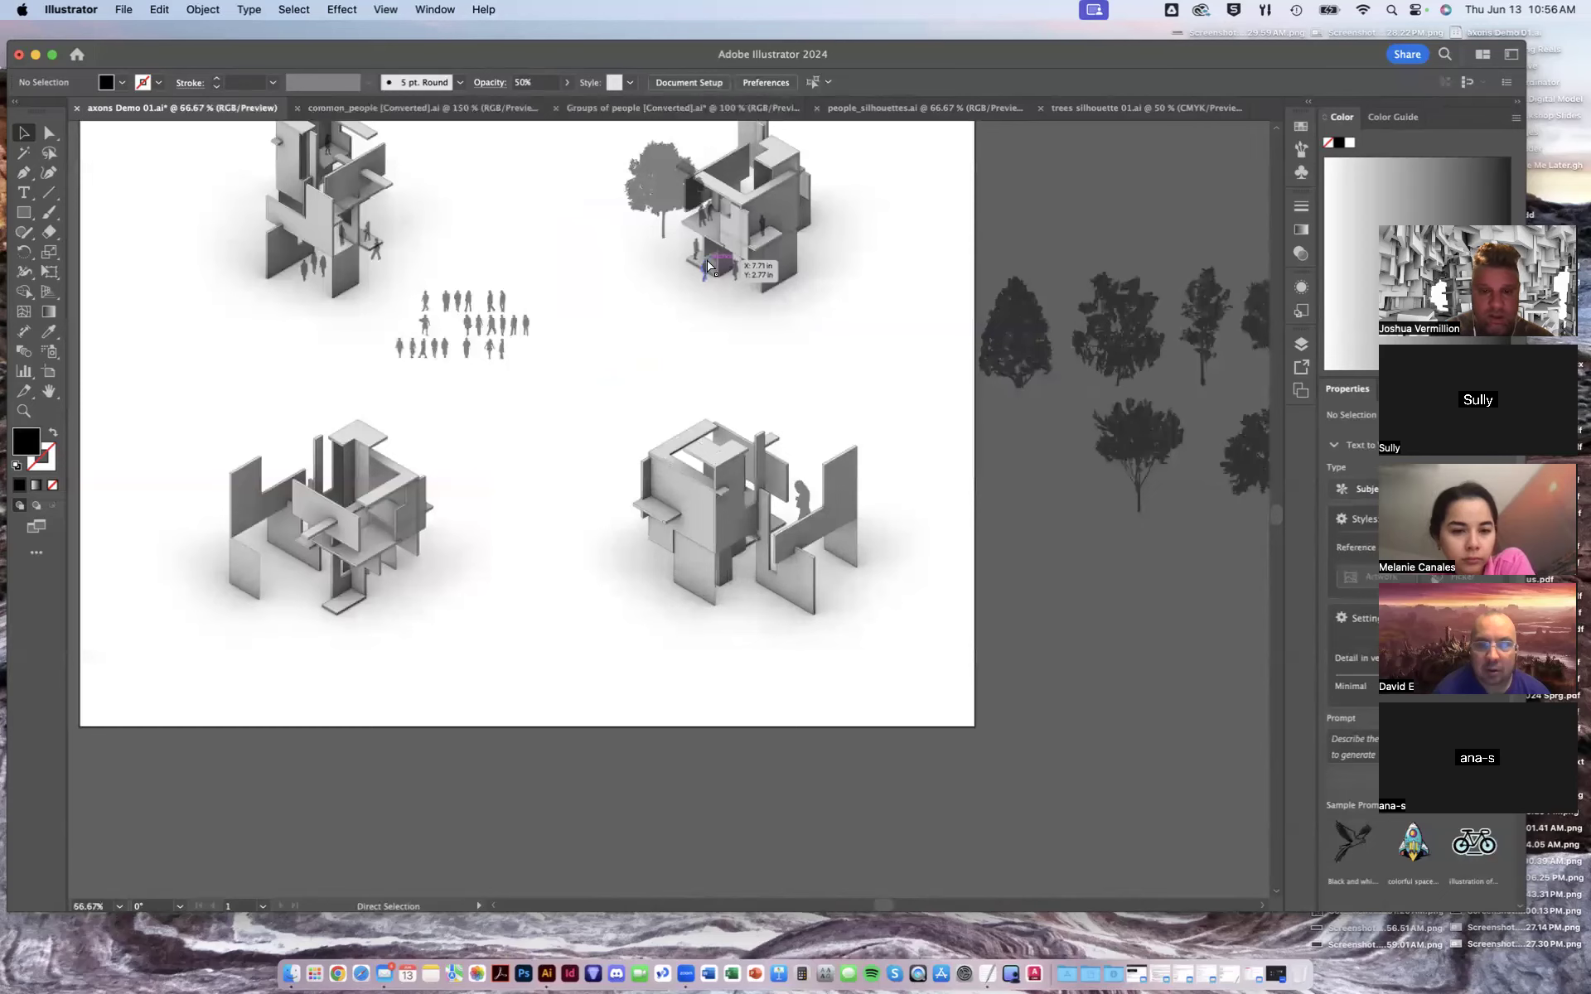
alt+scroll(708, 267, up, 2)
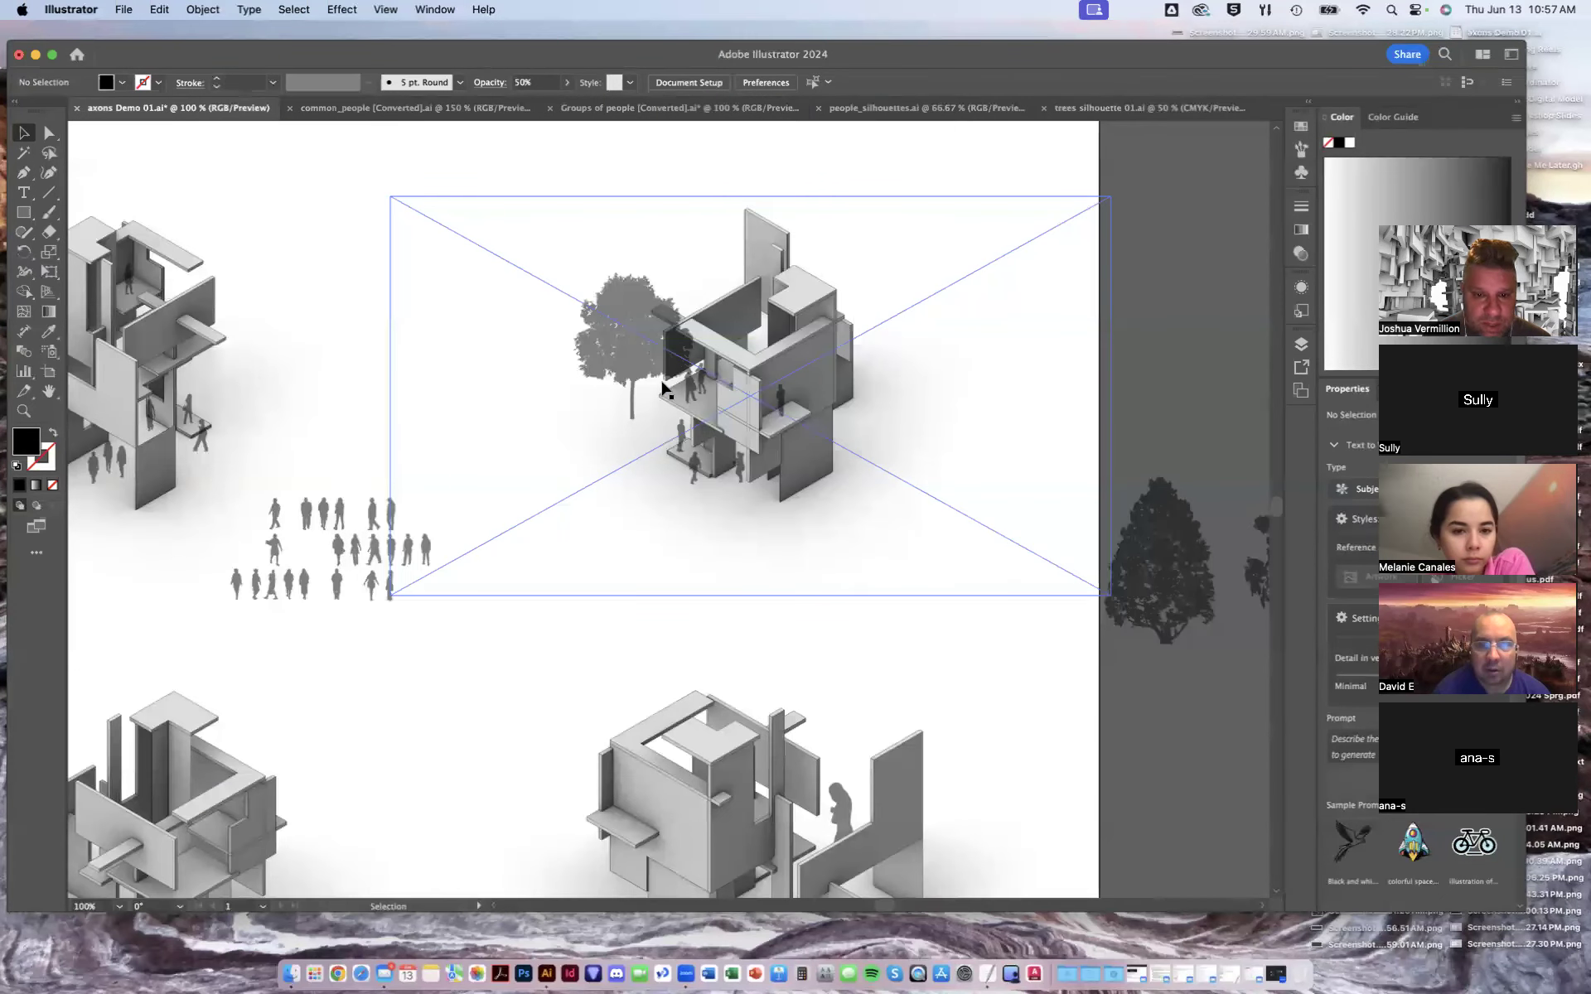
click(634, 329)
right_click(635, 325)
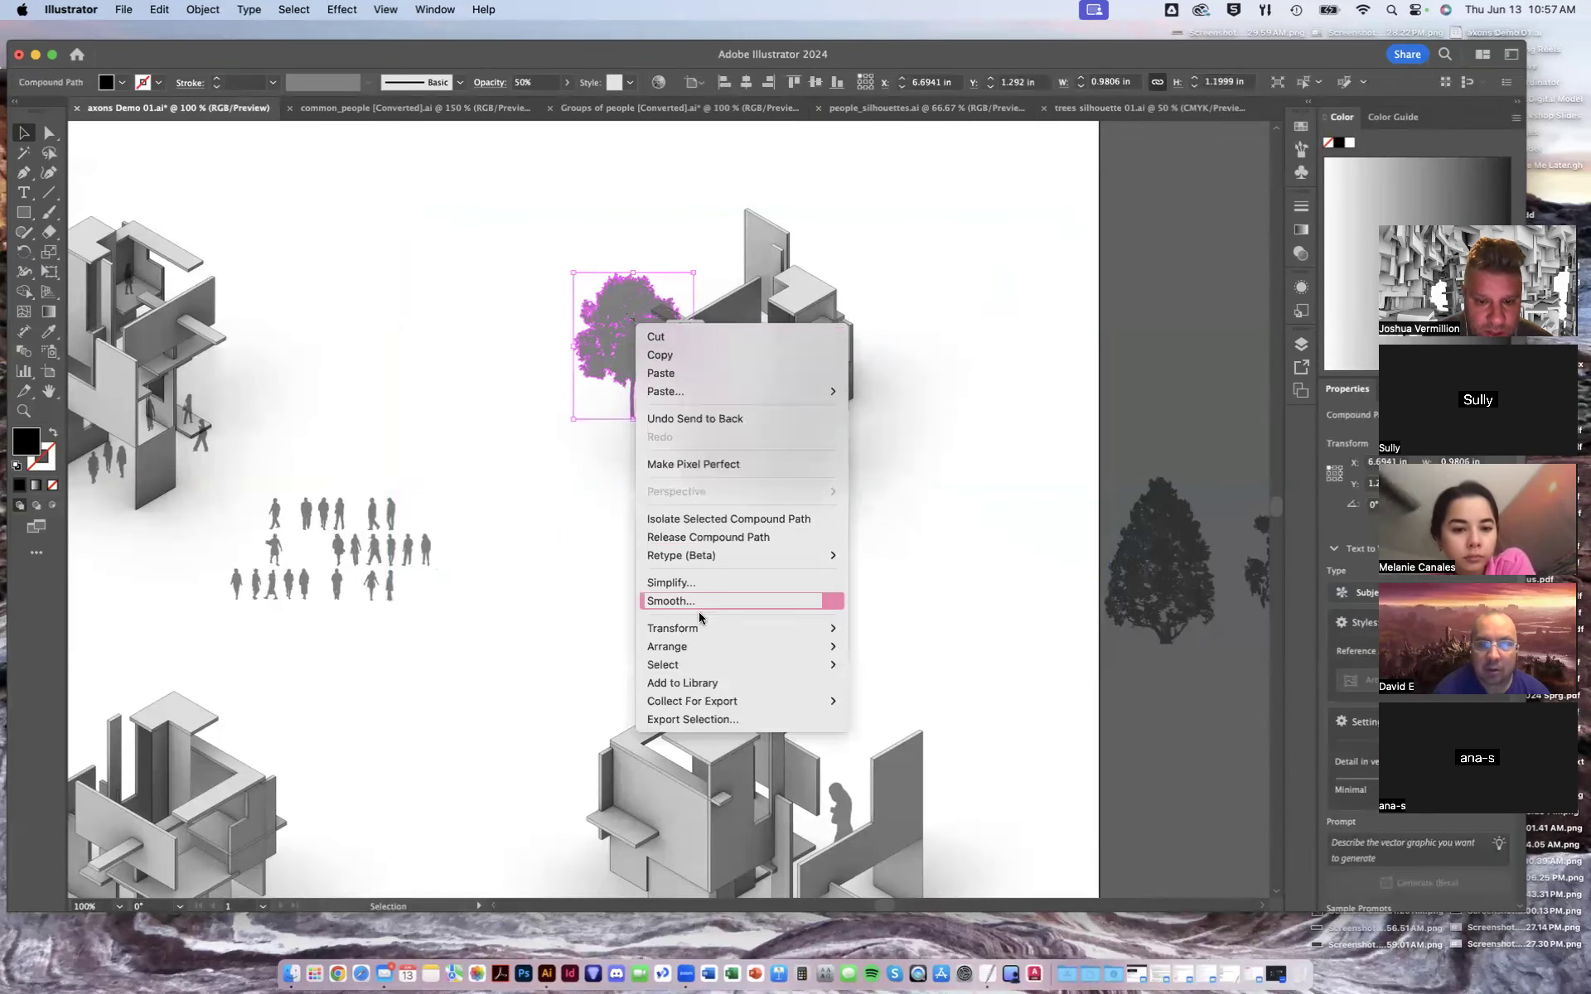
mouse_move(714, 647)
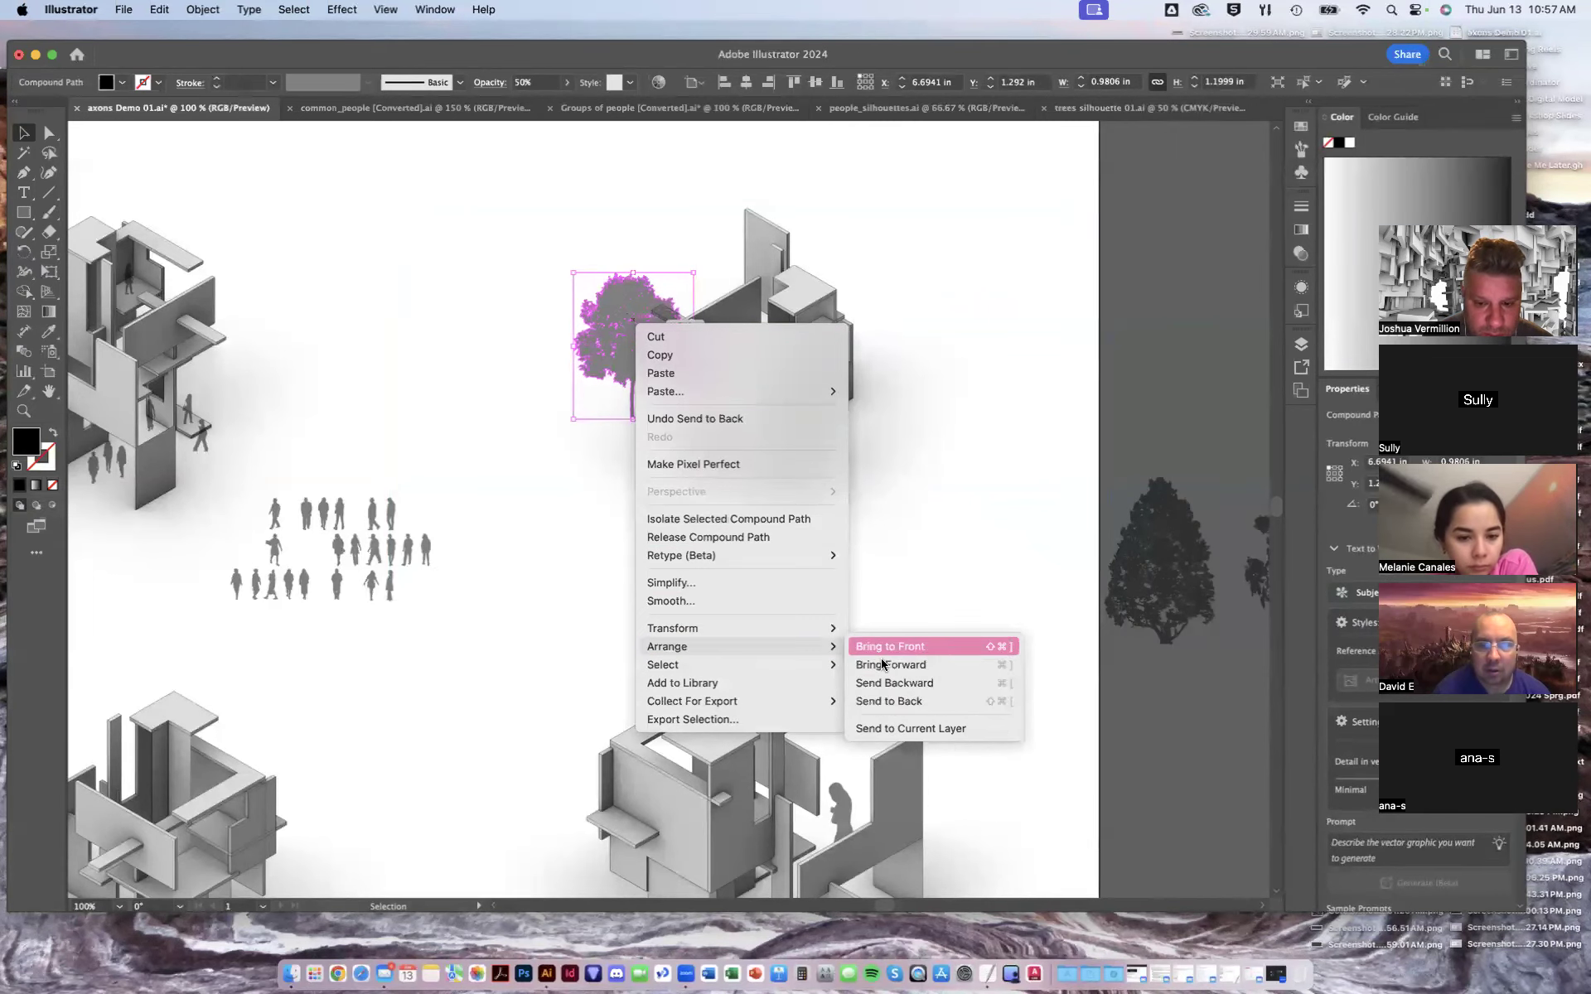
click(898, 700)
click(1139, 241)
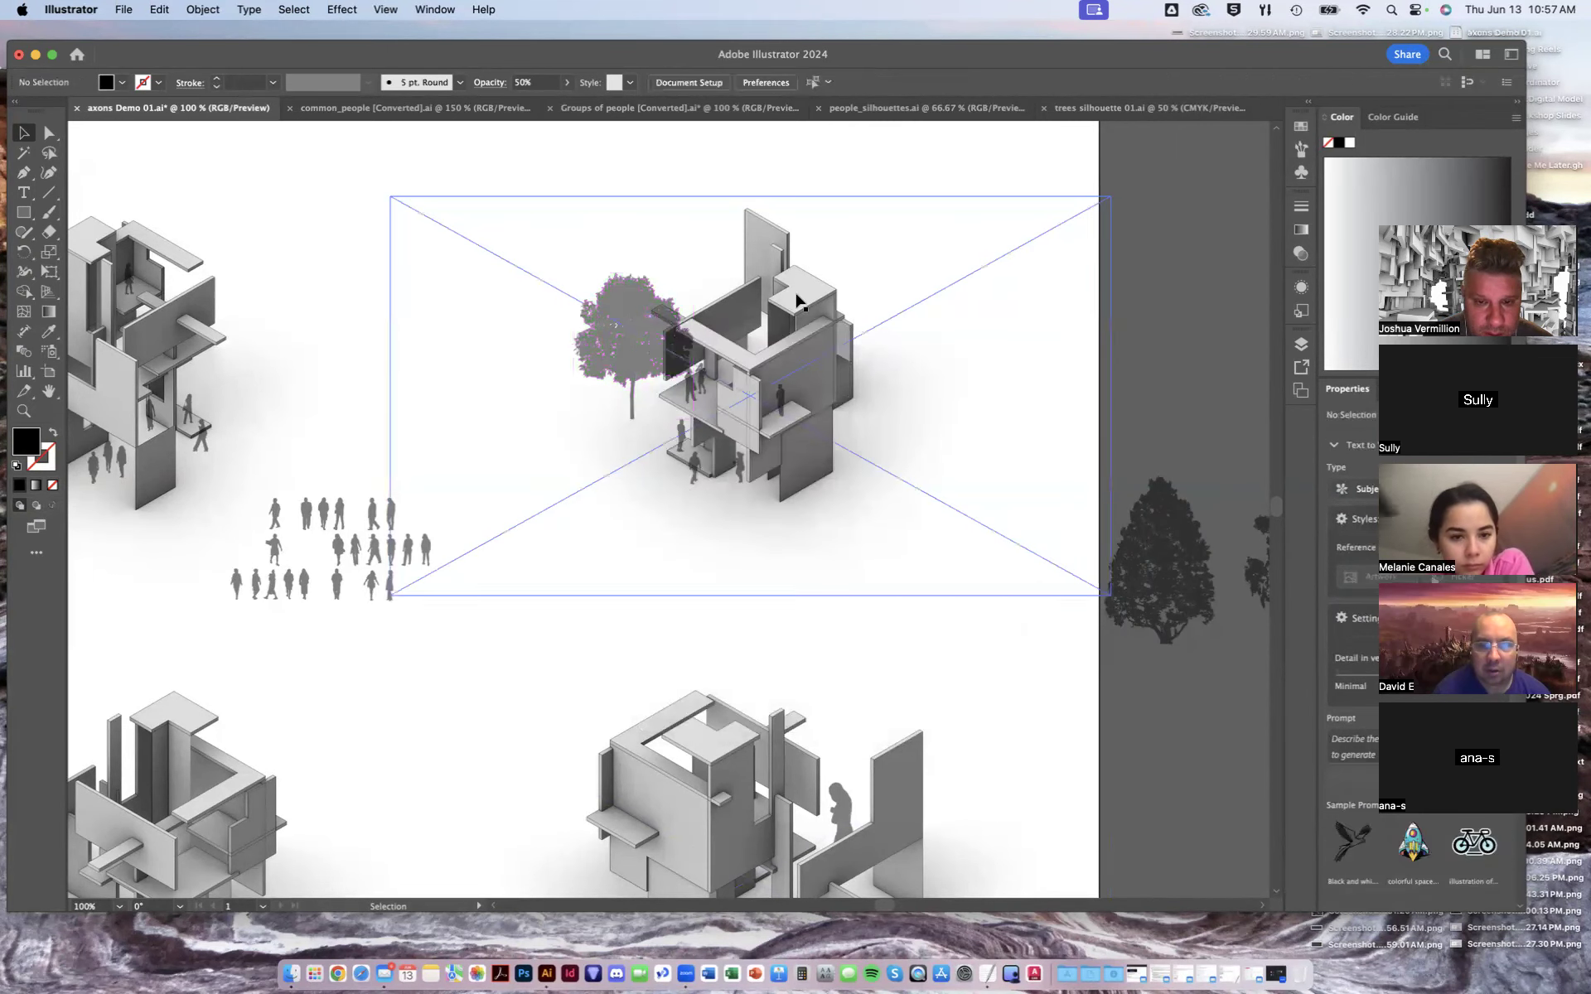
click(784, 346)
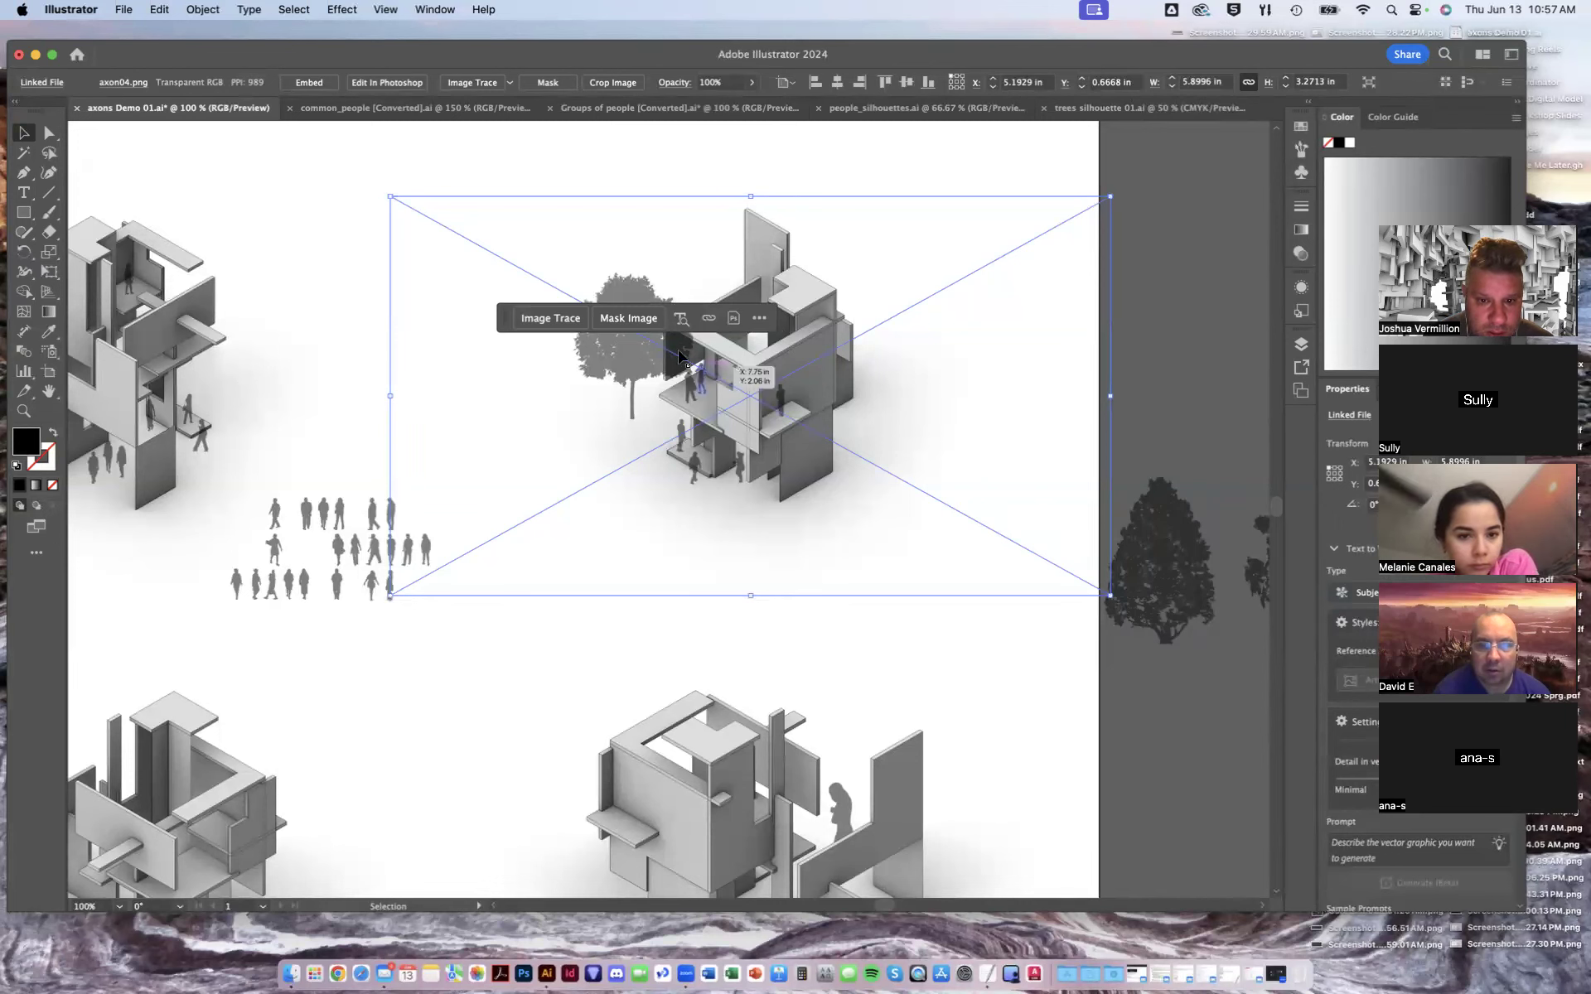
click(1154, 291)
click(791, 353)
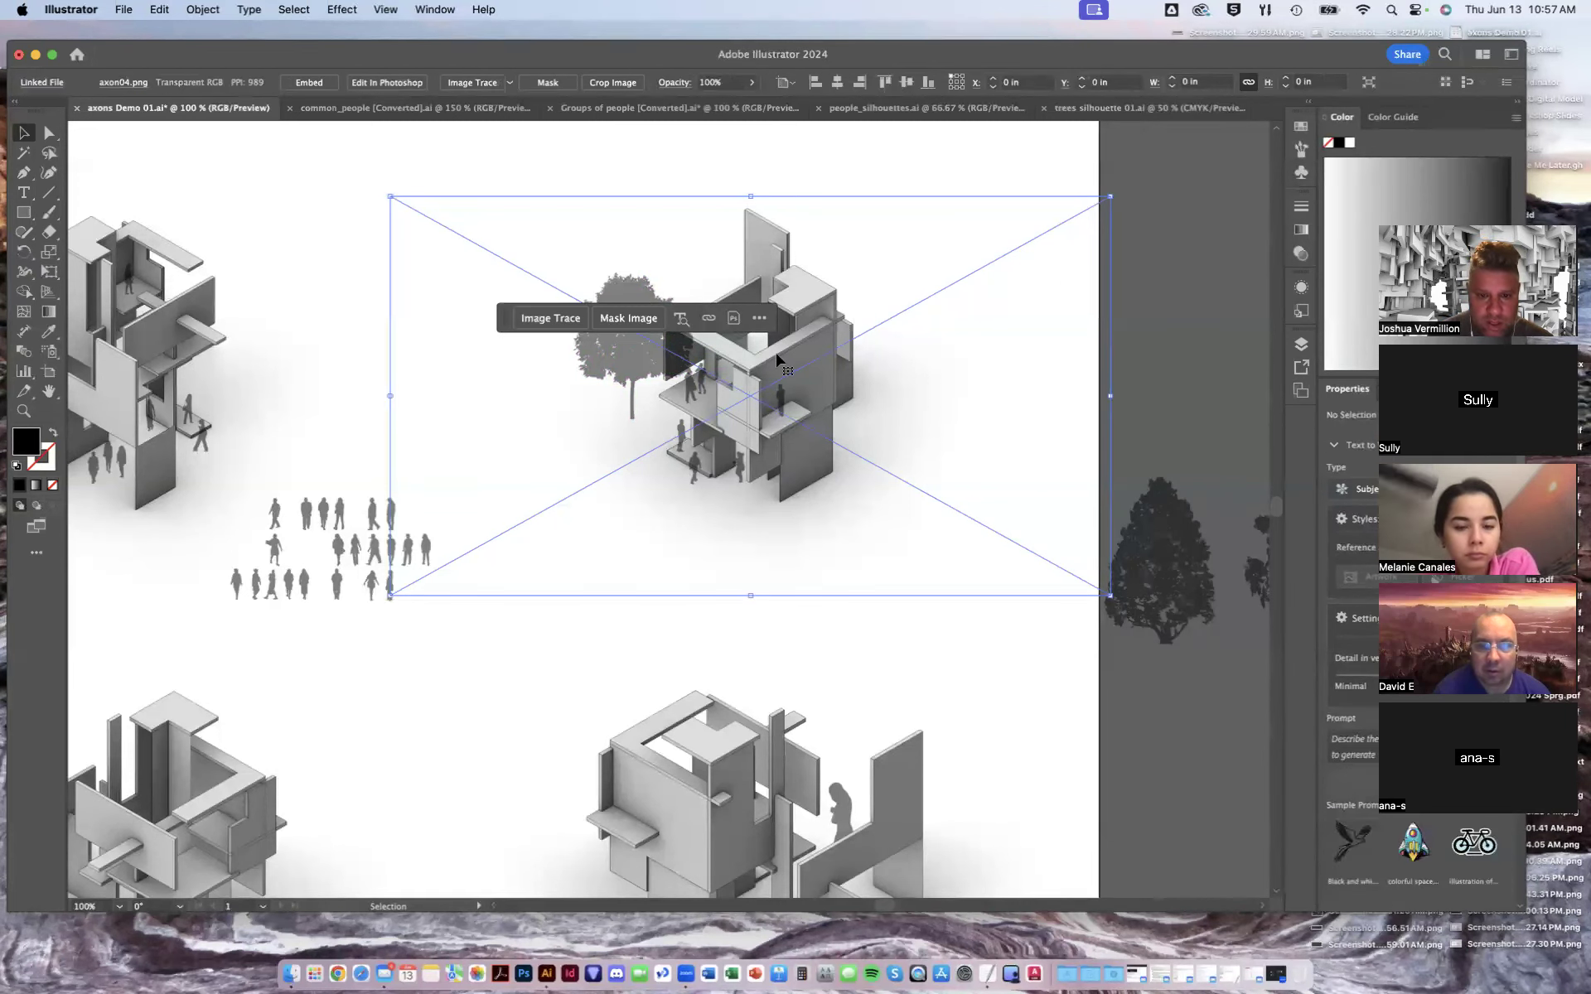
click(1201, 250)
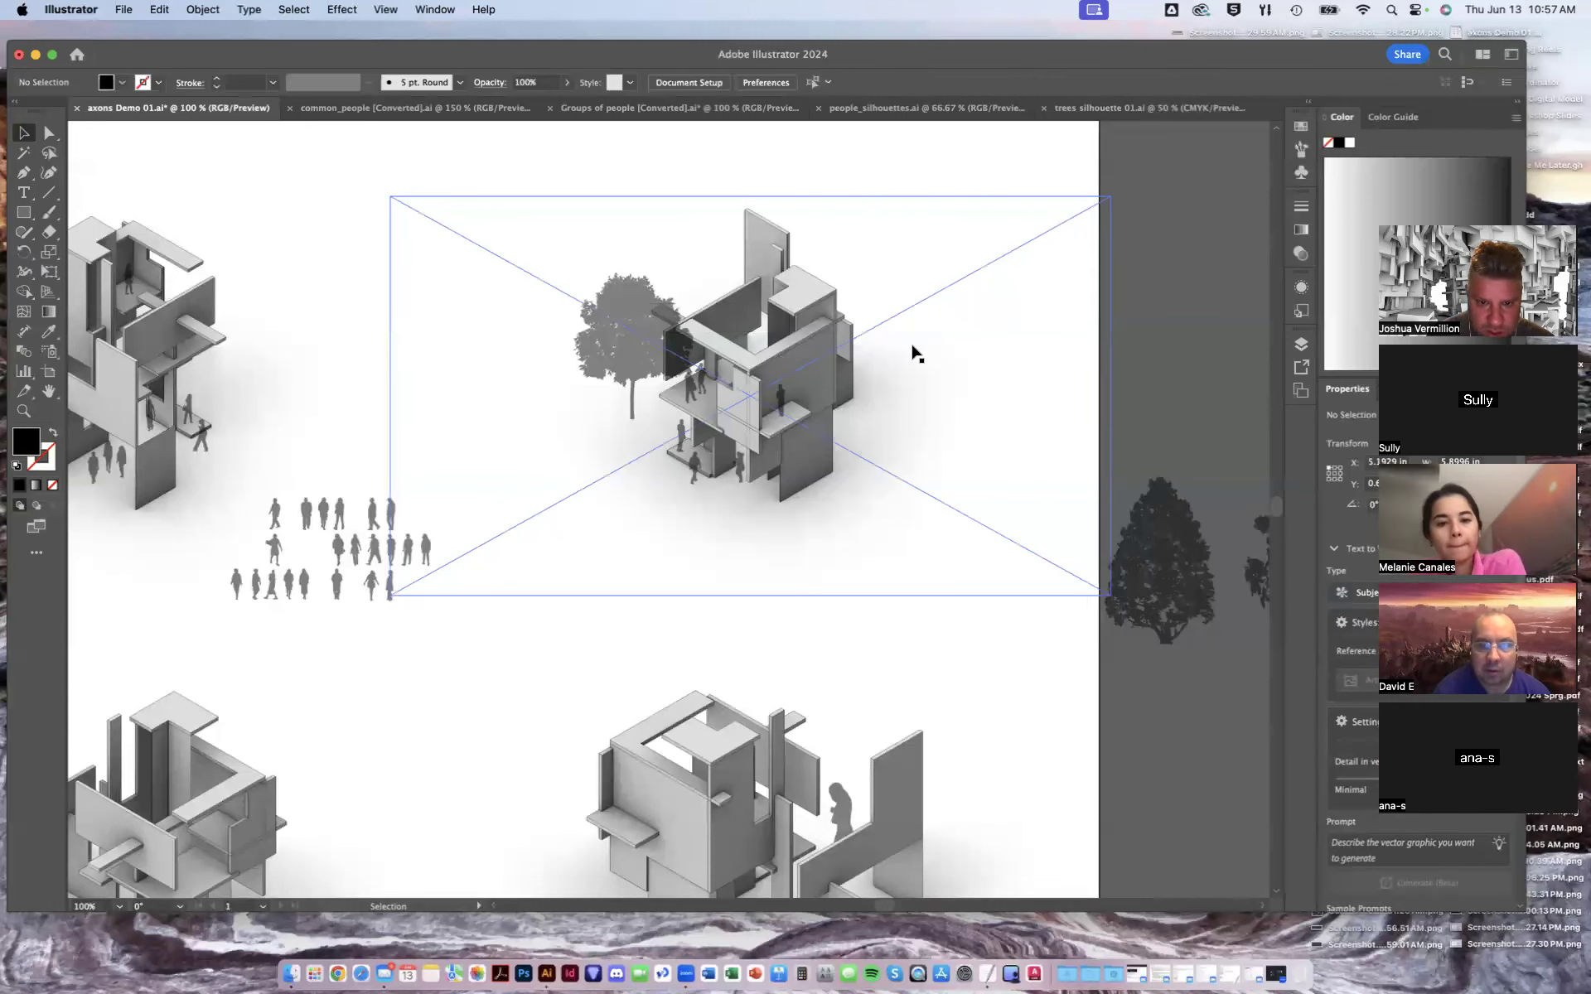
right_click(750, 361)
mouse_move(822, 654)
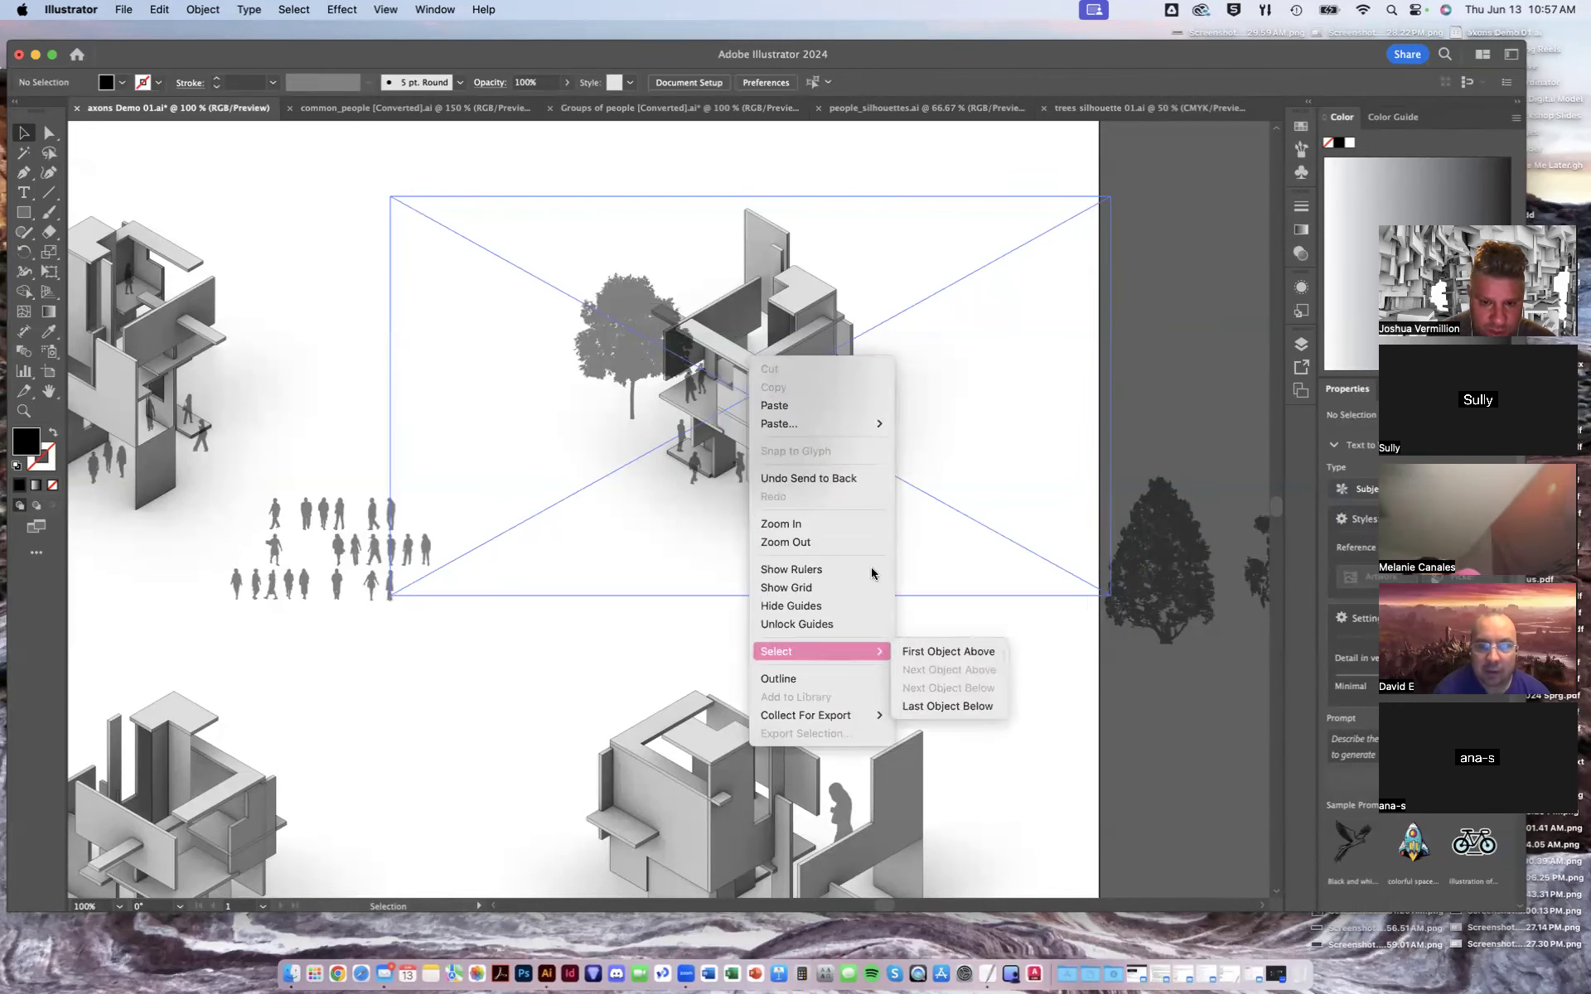
click(936, 389)
- Send the upper-right axon image to the back of the artwork
click(772, 356)
right_click(771, 356)
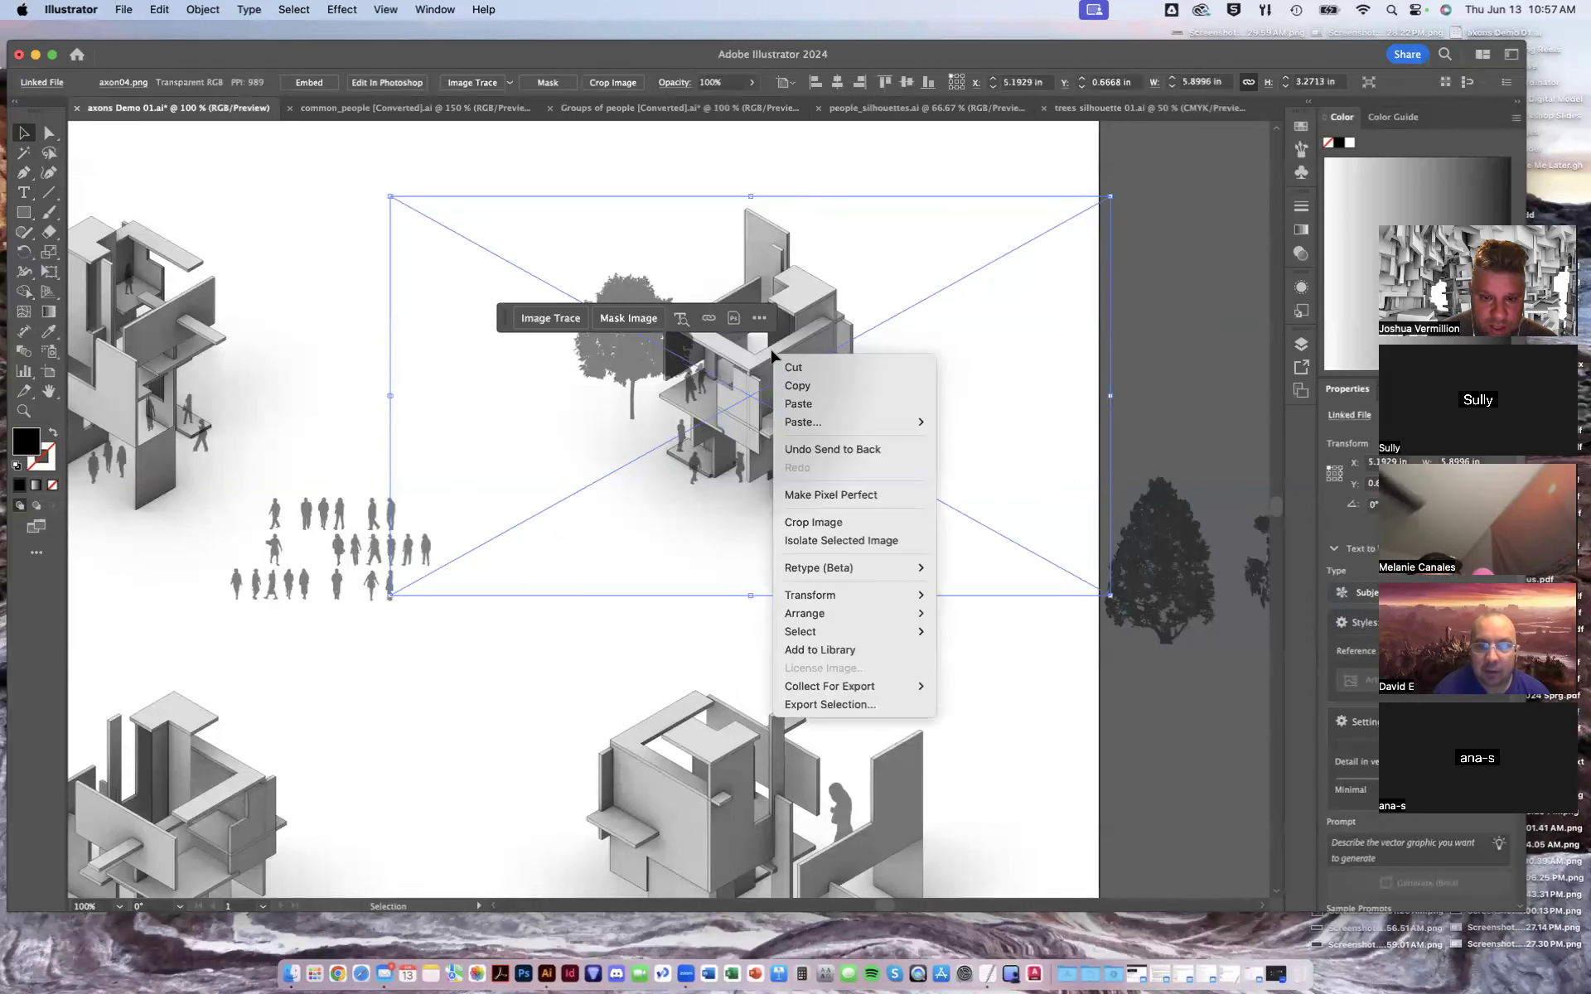
mouse_move(829, 617)
click(970, 617)
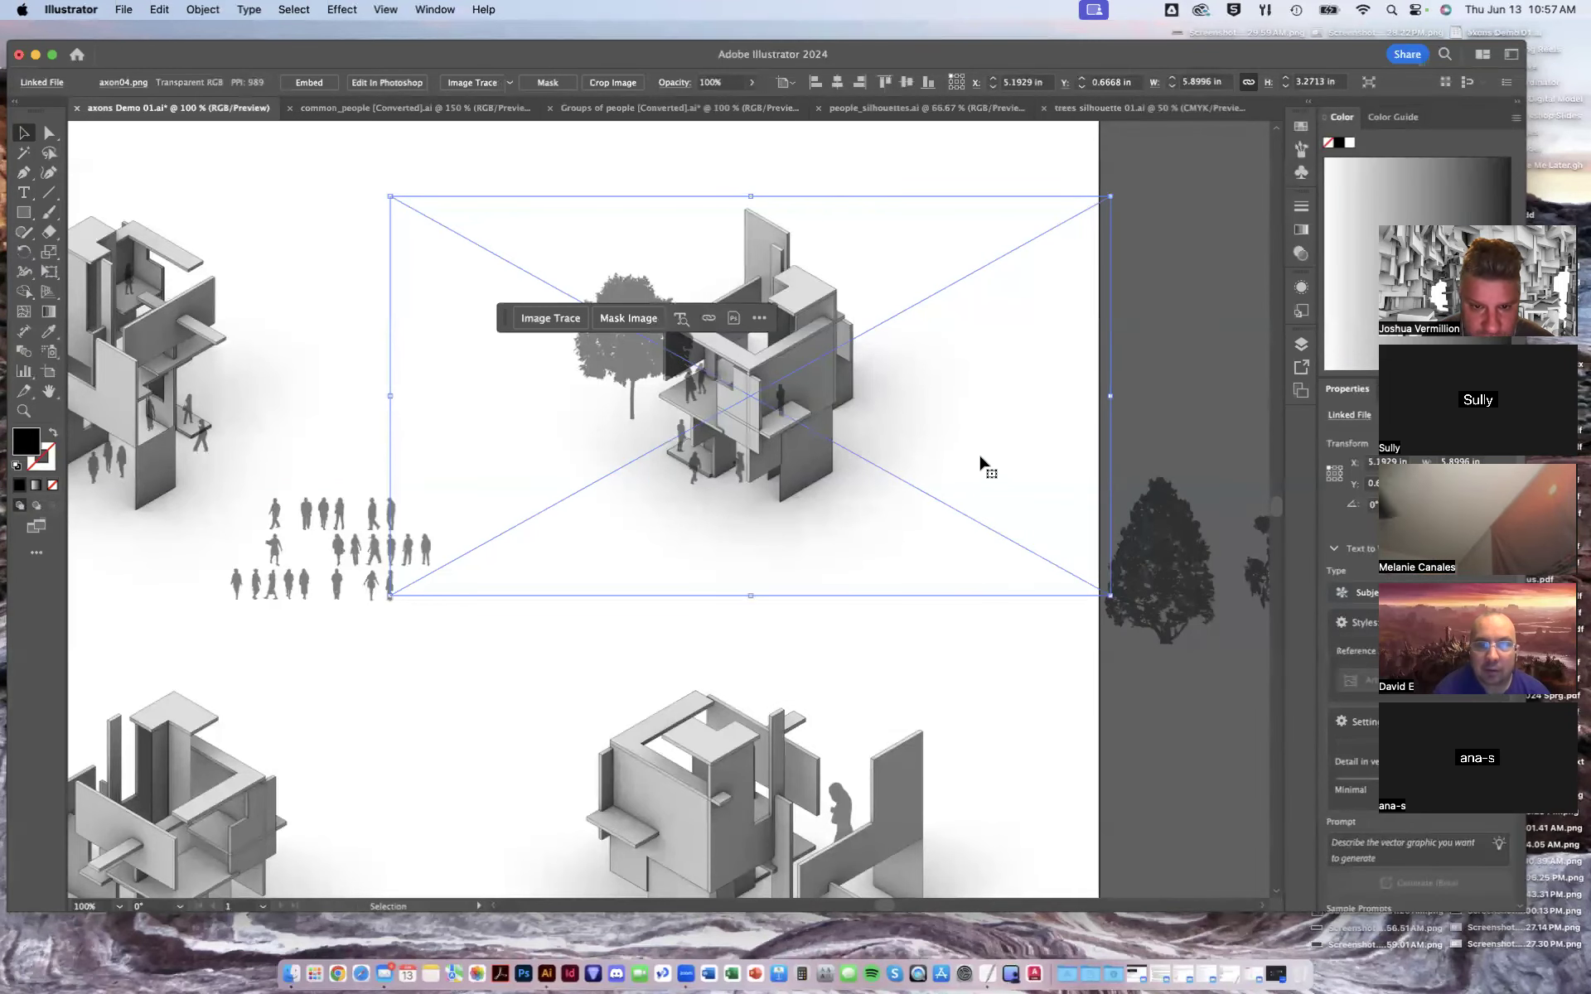
right_click(812, 355)
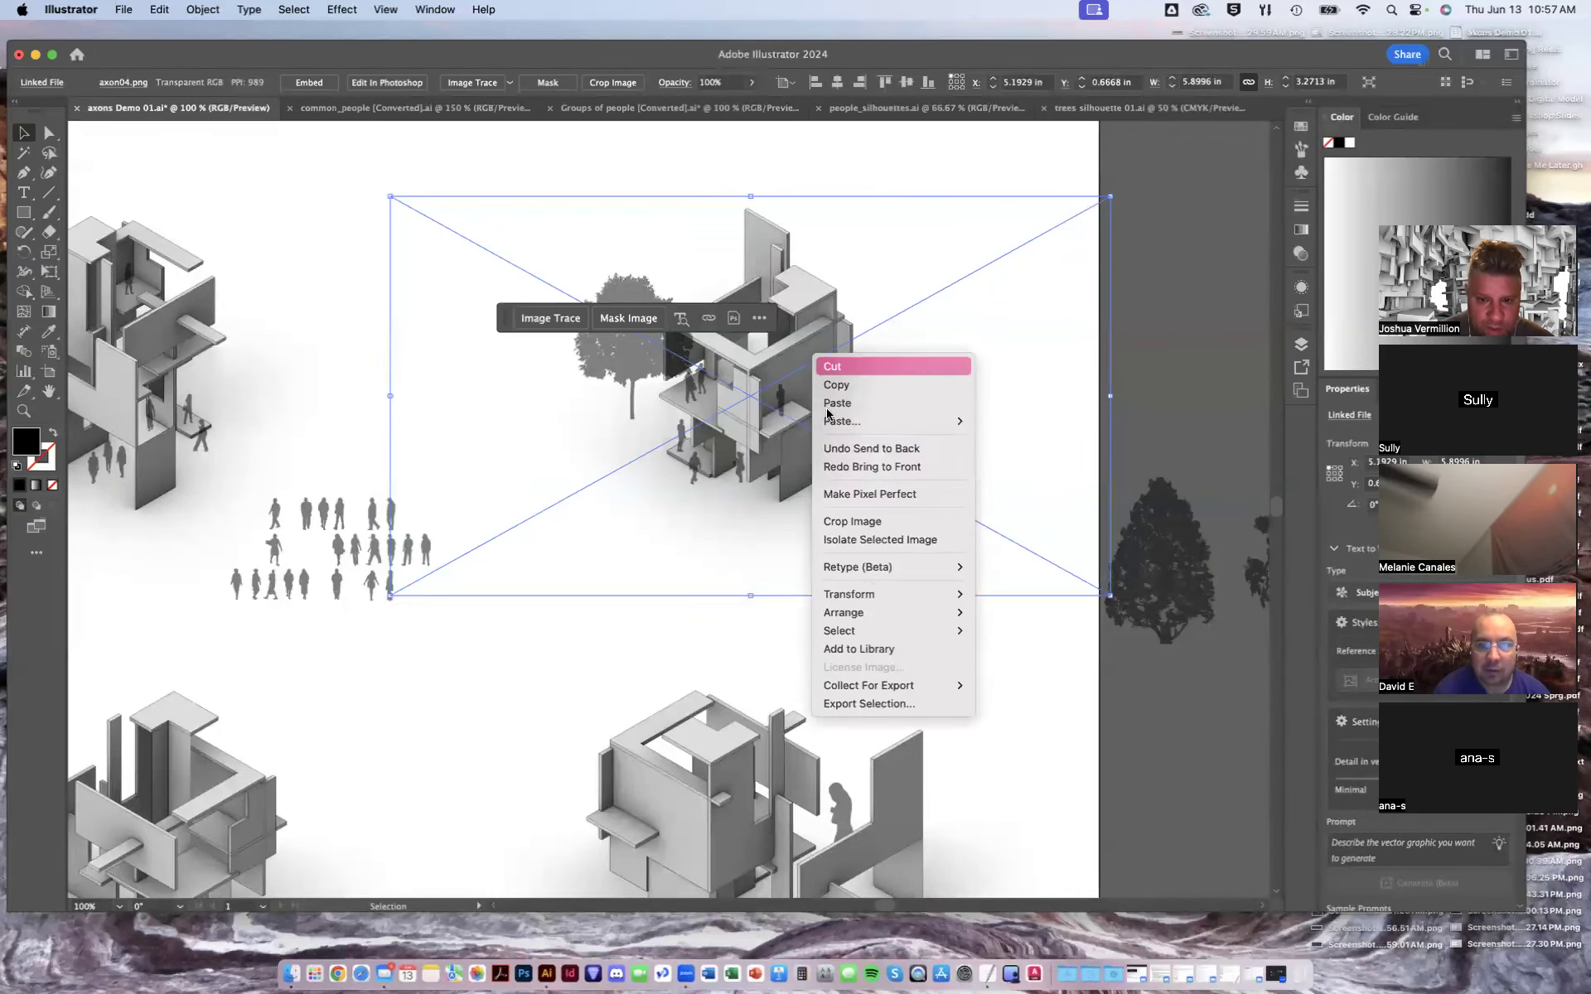
mouse_move(896, 625)
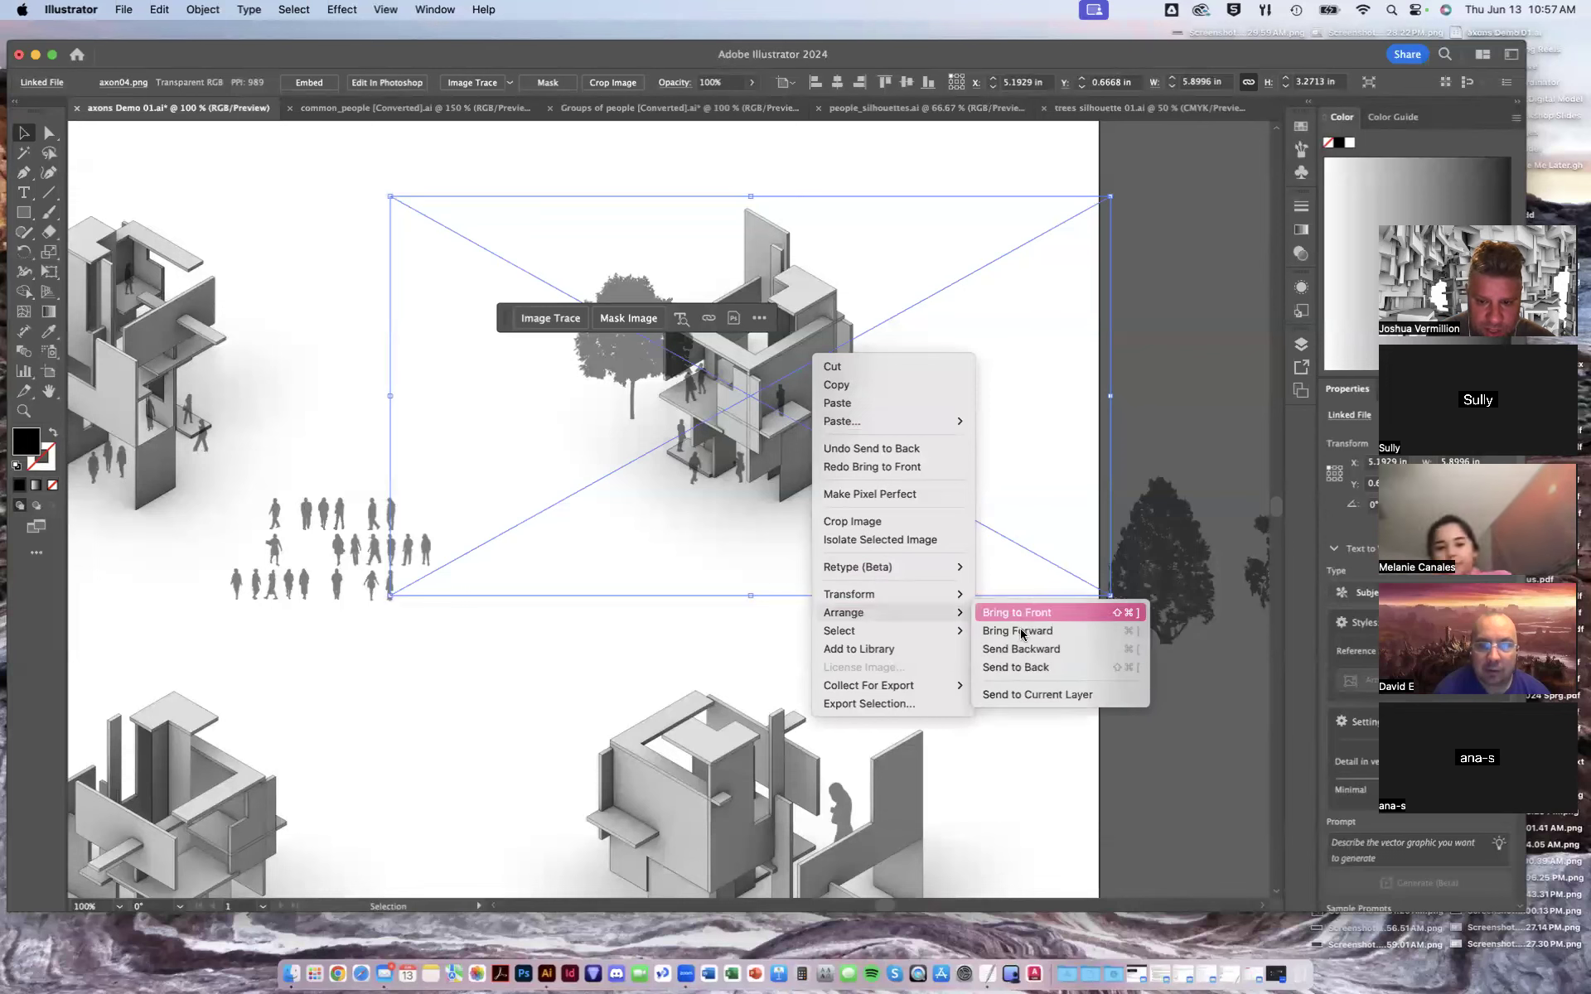
click(1032, 667)
- Move Layer 1 to the top of the layer stack so the tree sits behind the axon
click(634, 377)
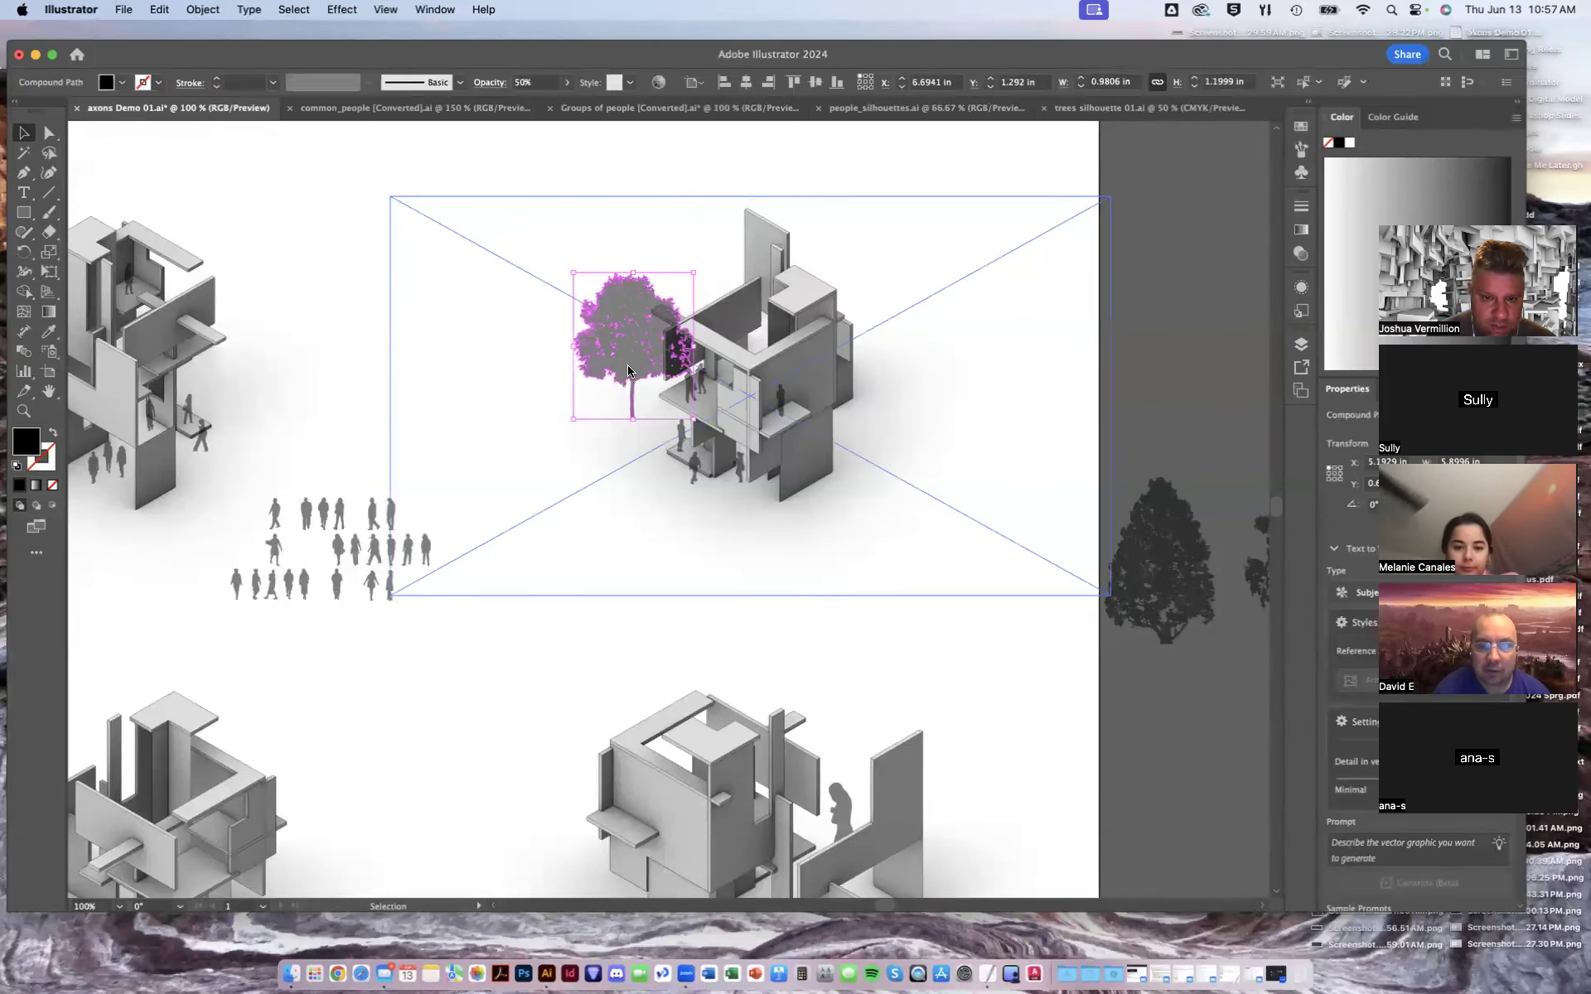
right_click(632, 375)
click(1174, 385)
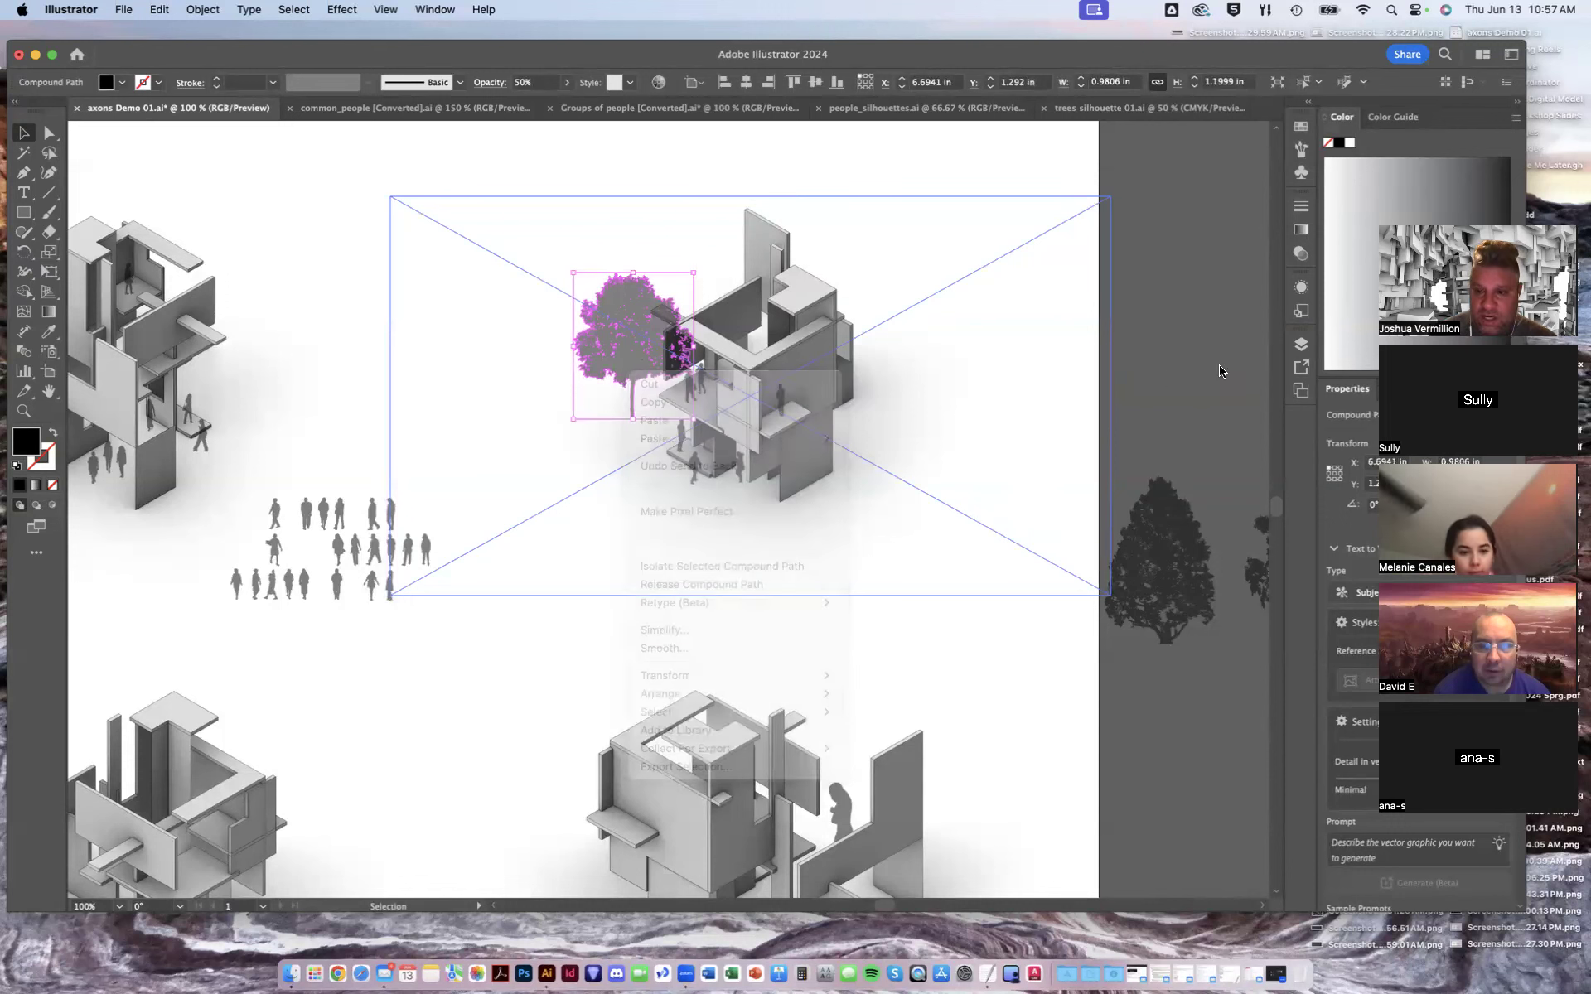
click(1301, 344)
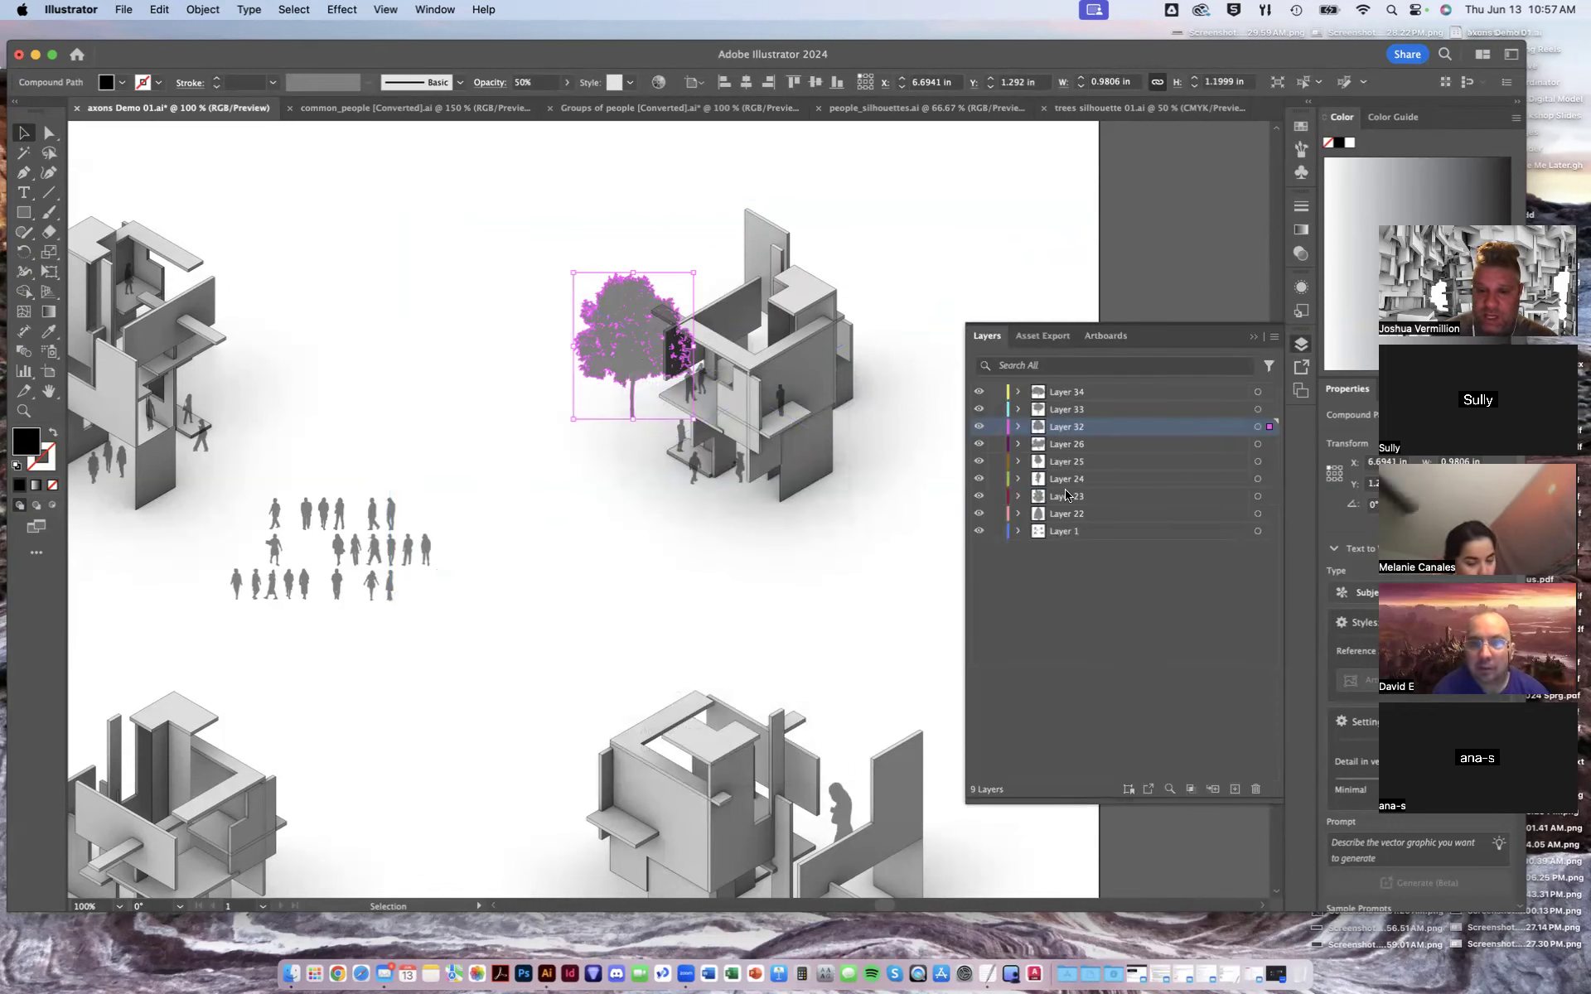
click(1085, 534)
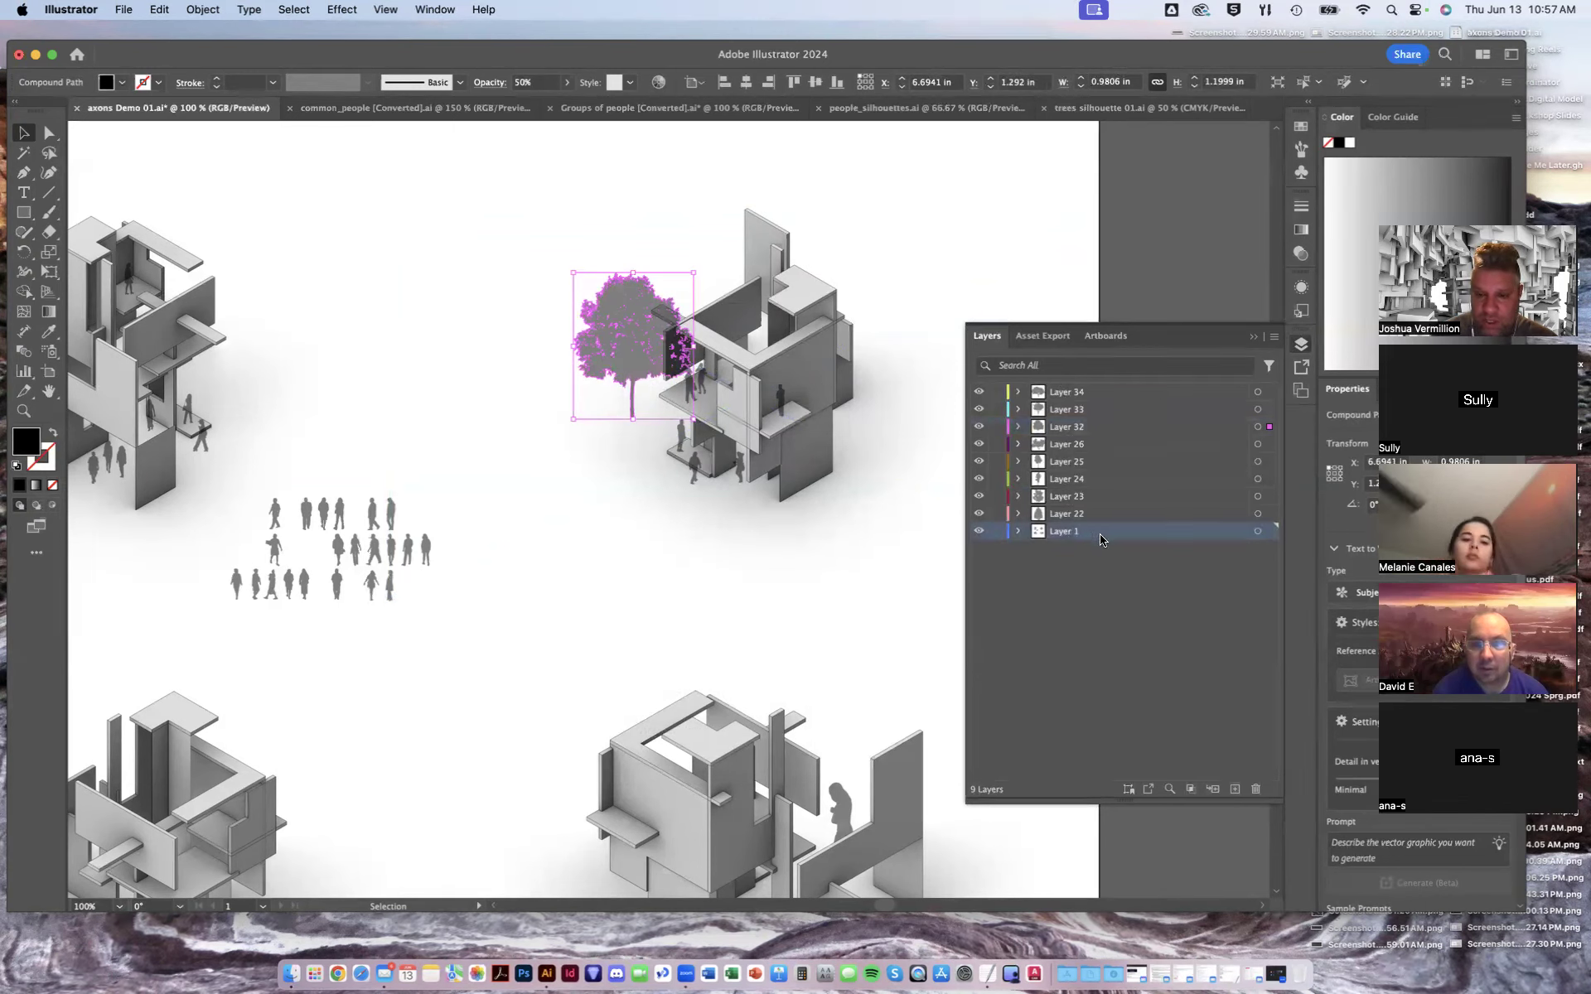
drag(1098, 538, 1086, 392)
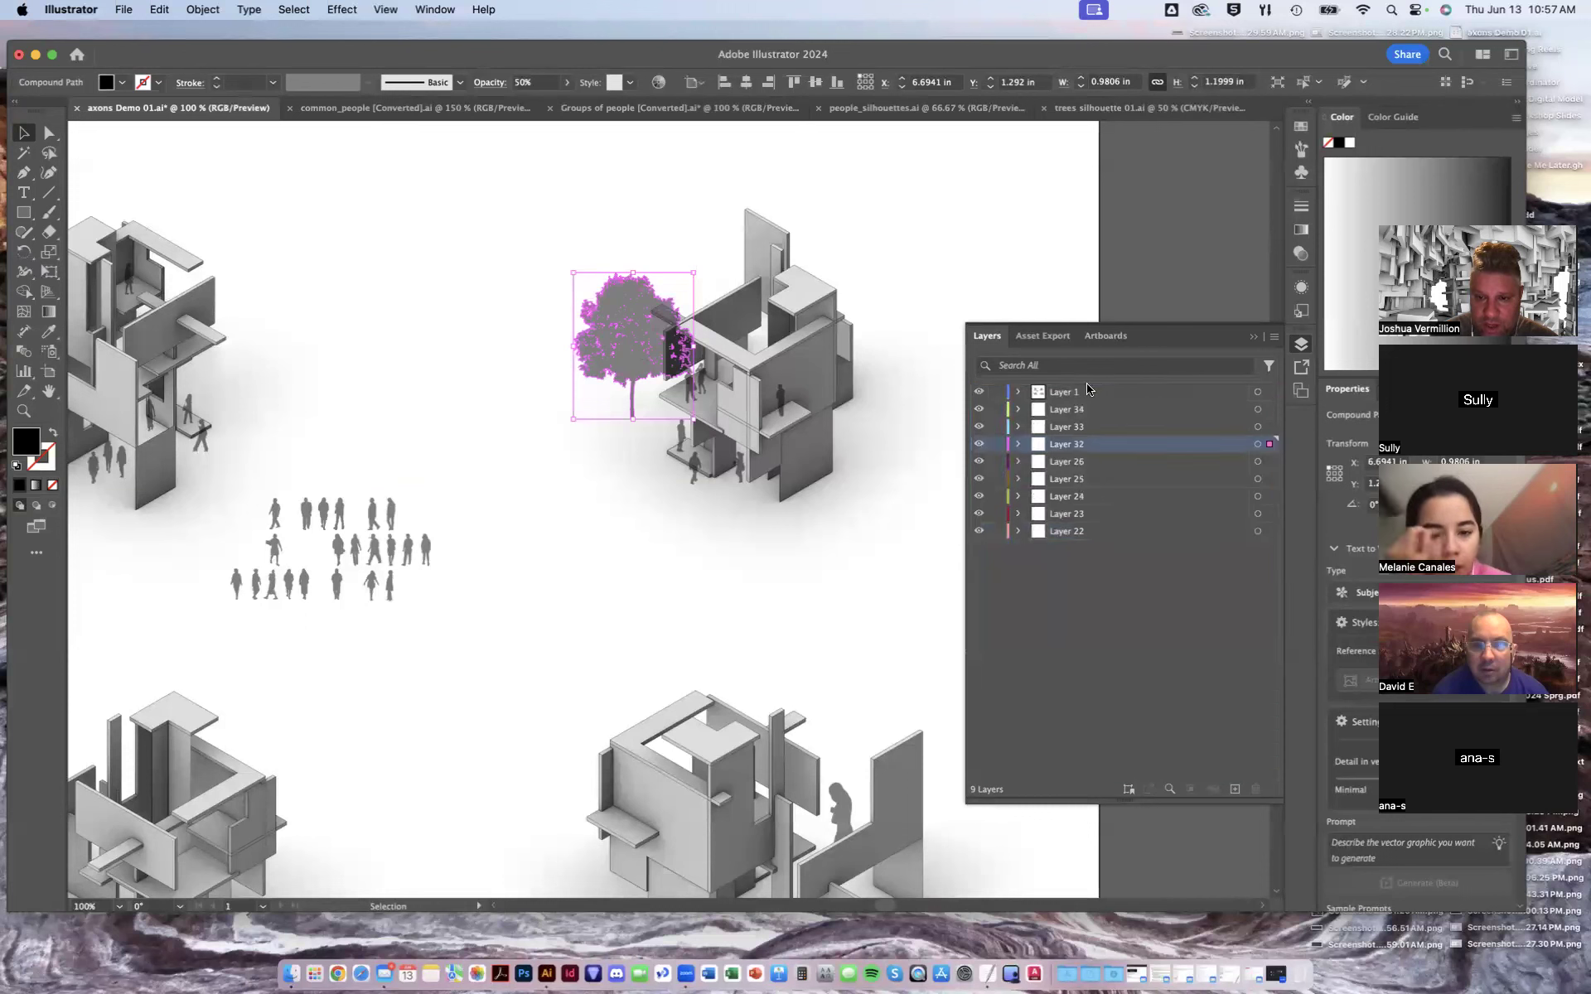
click(1127, 299)
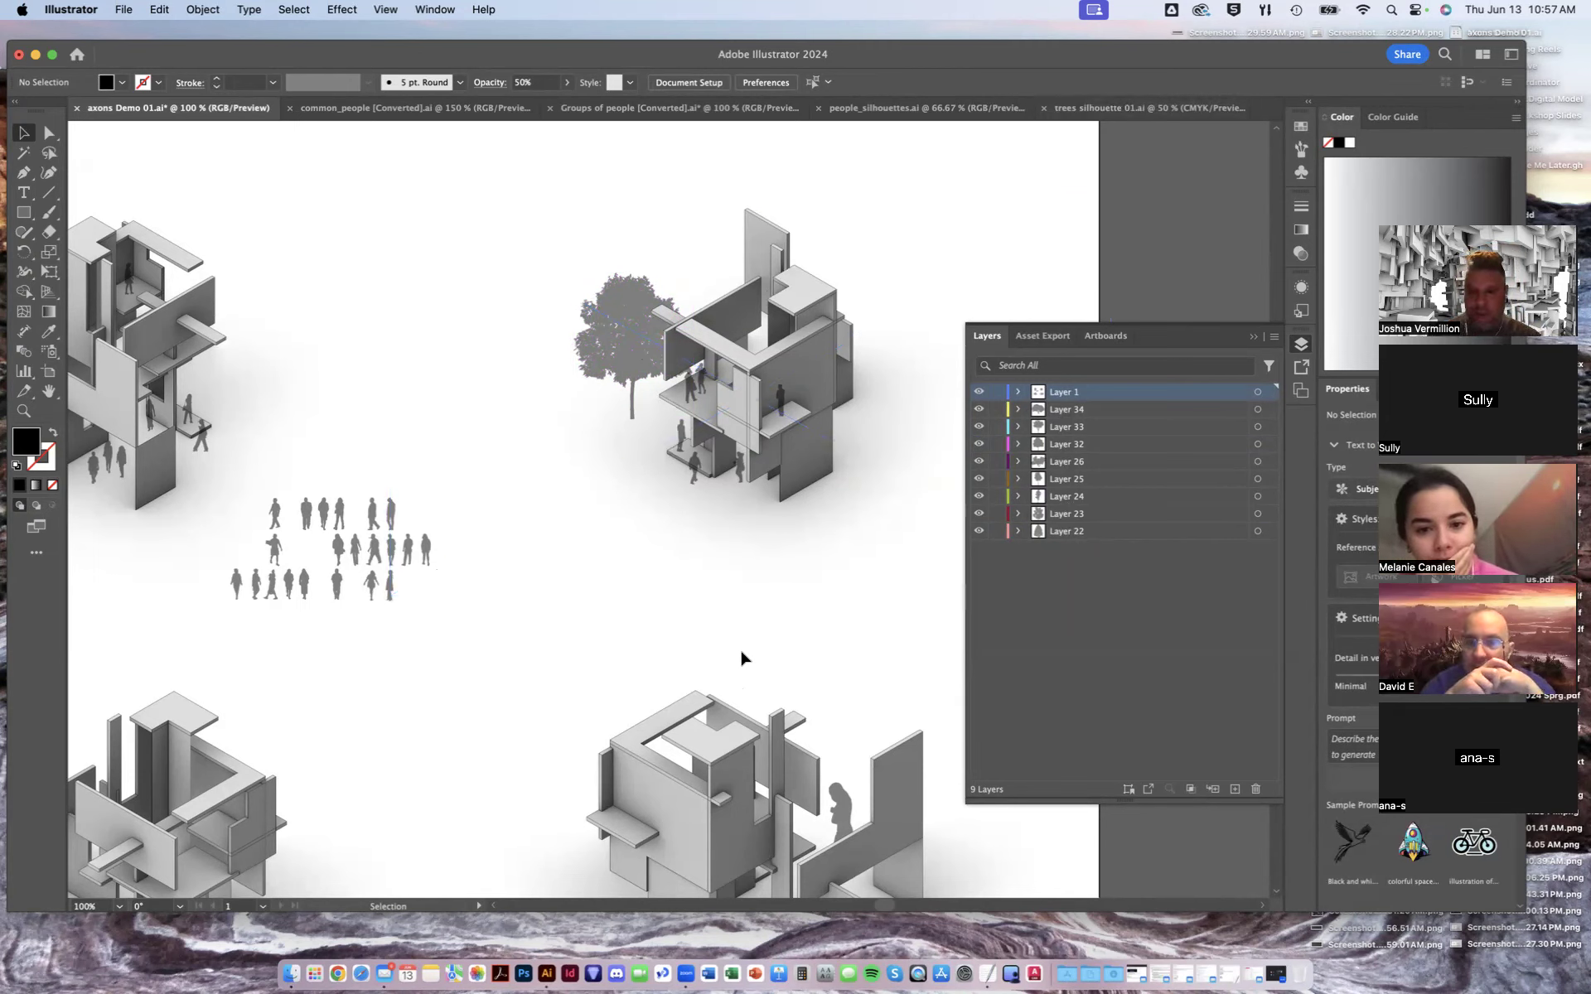
- Drag a second tree from beside the artboard onto the right side of the upper-right axon
click(1254, 338)
key(space)
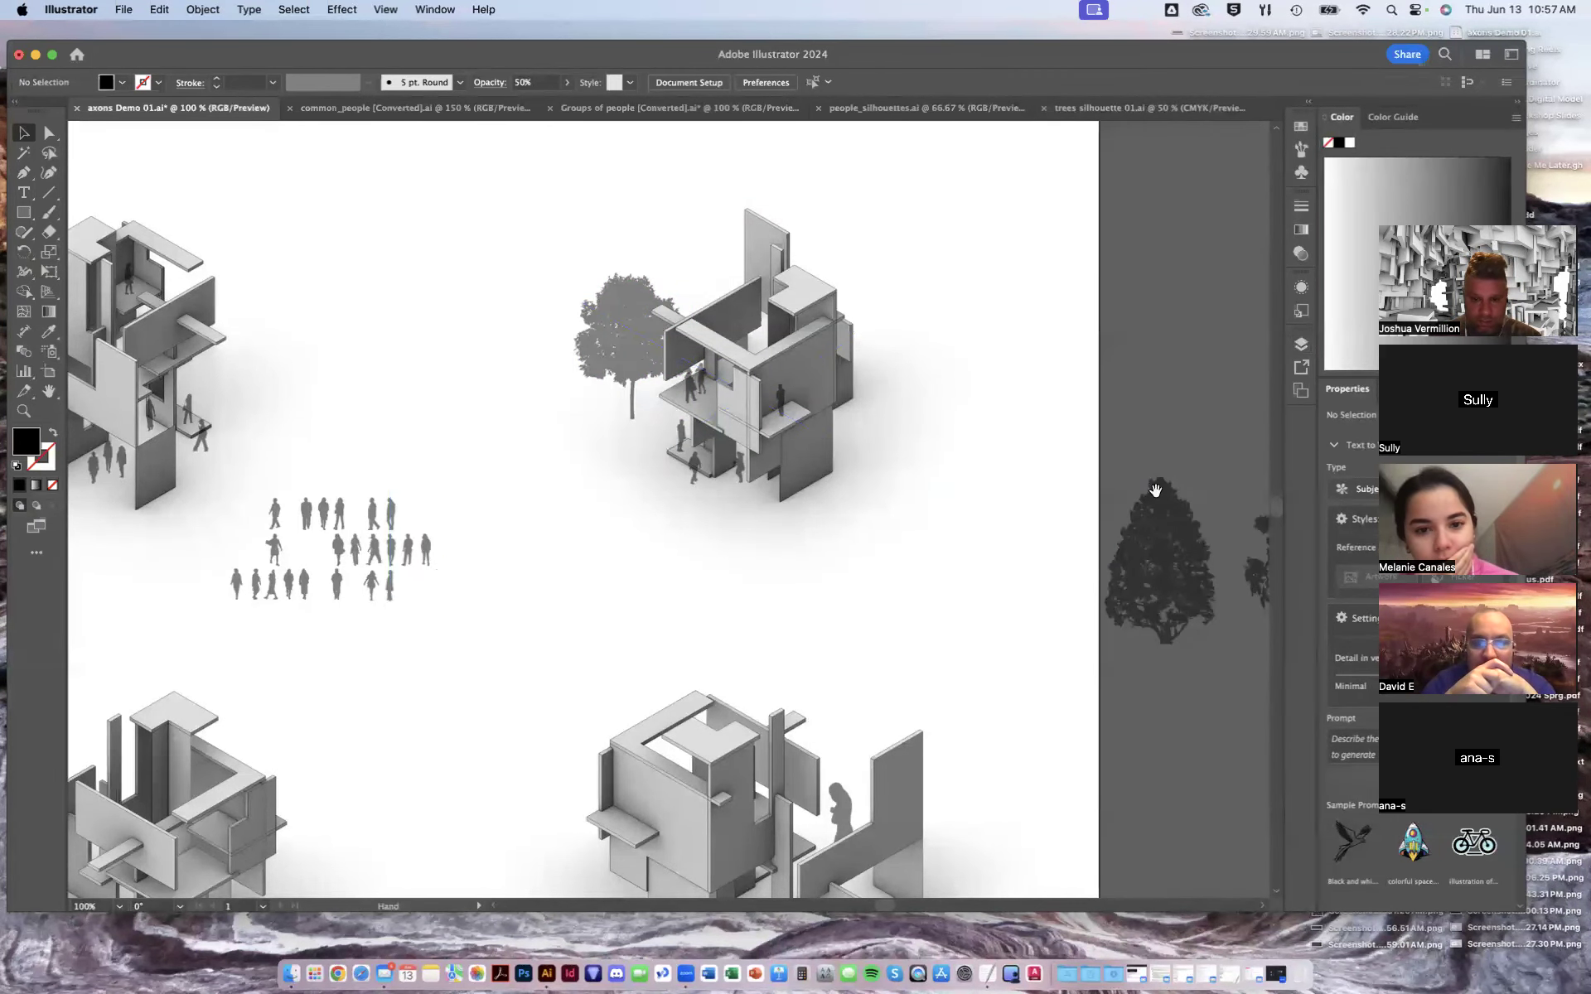
drag(1158, 433, 1019, 412)
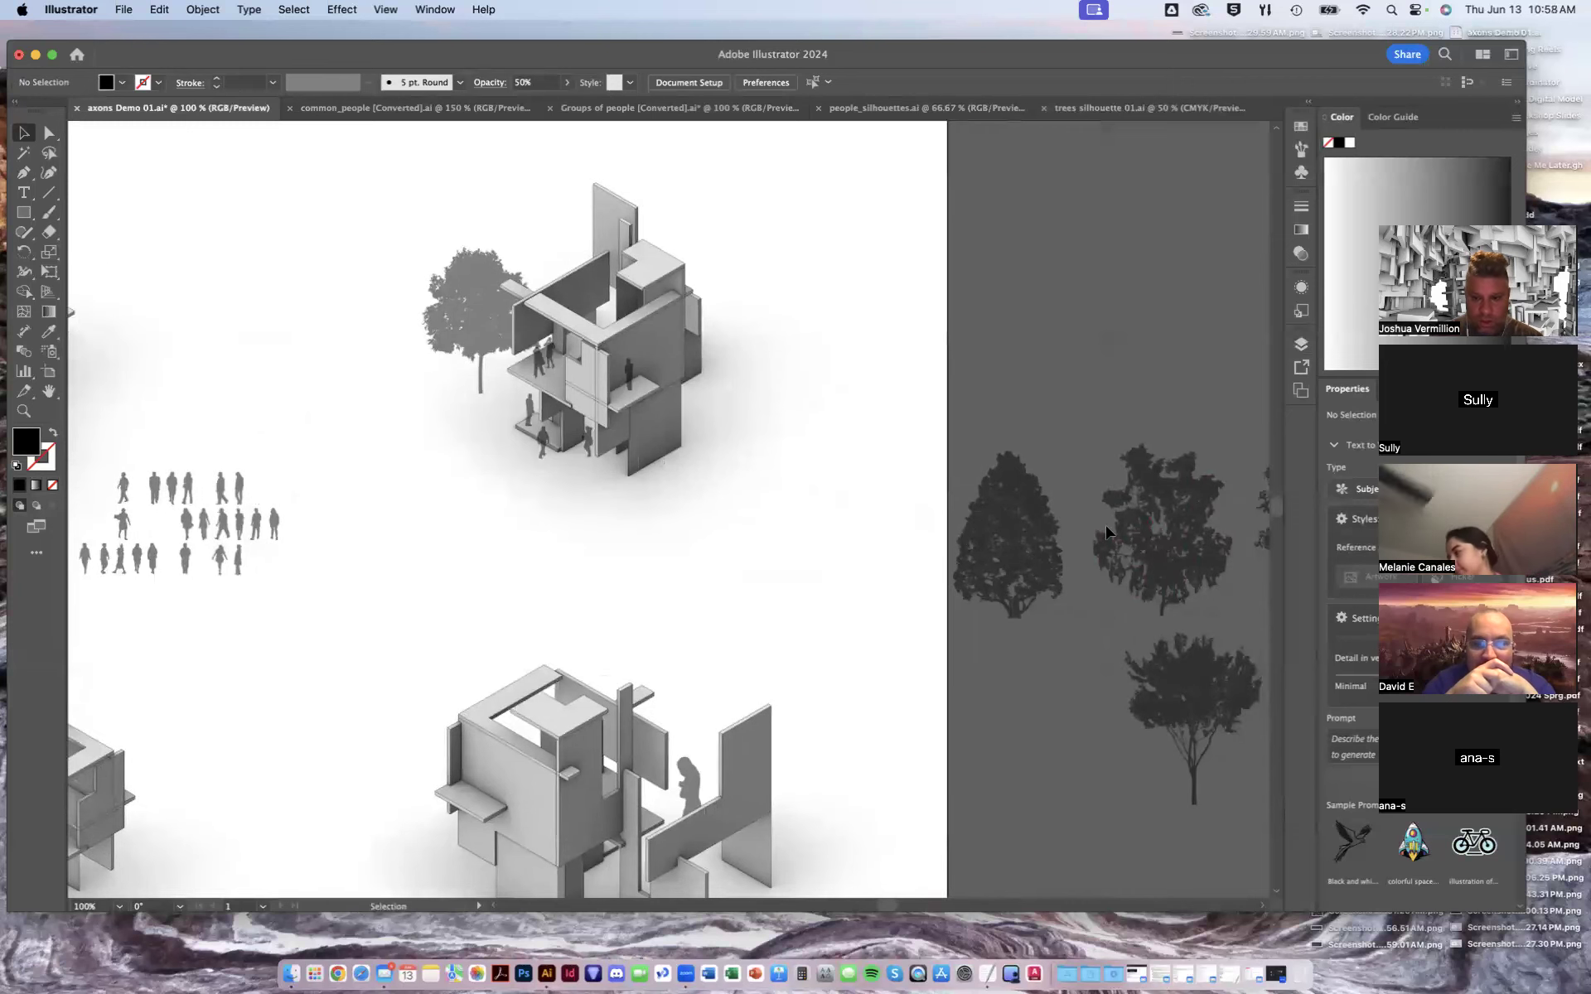
scroll(1050, 493, down, 3)
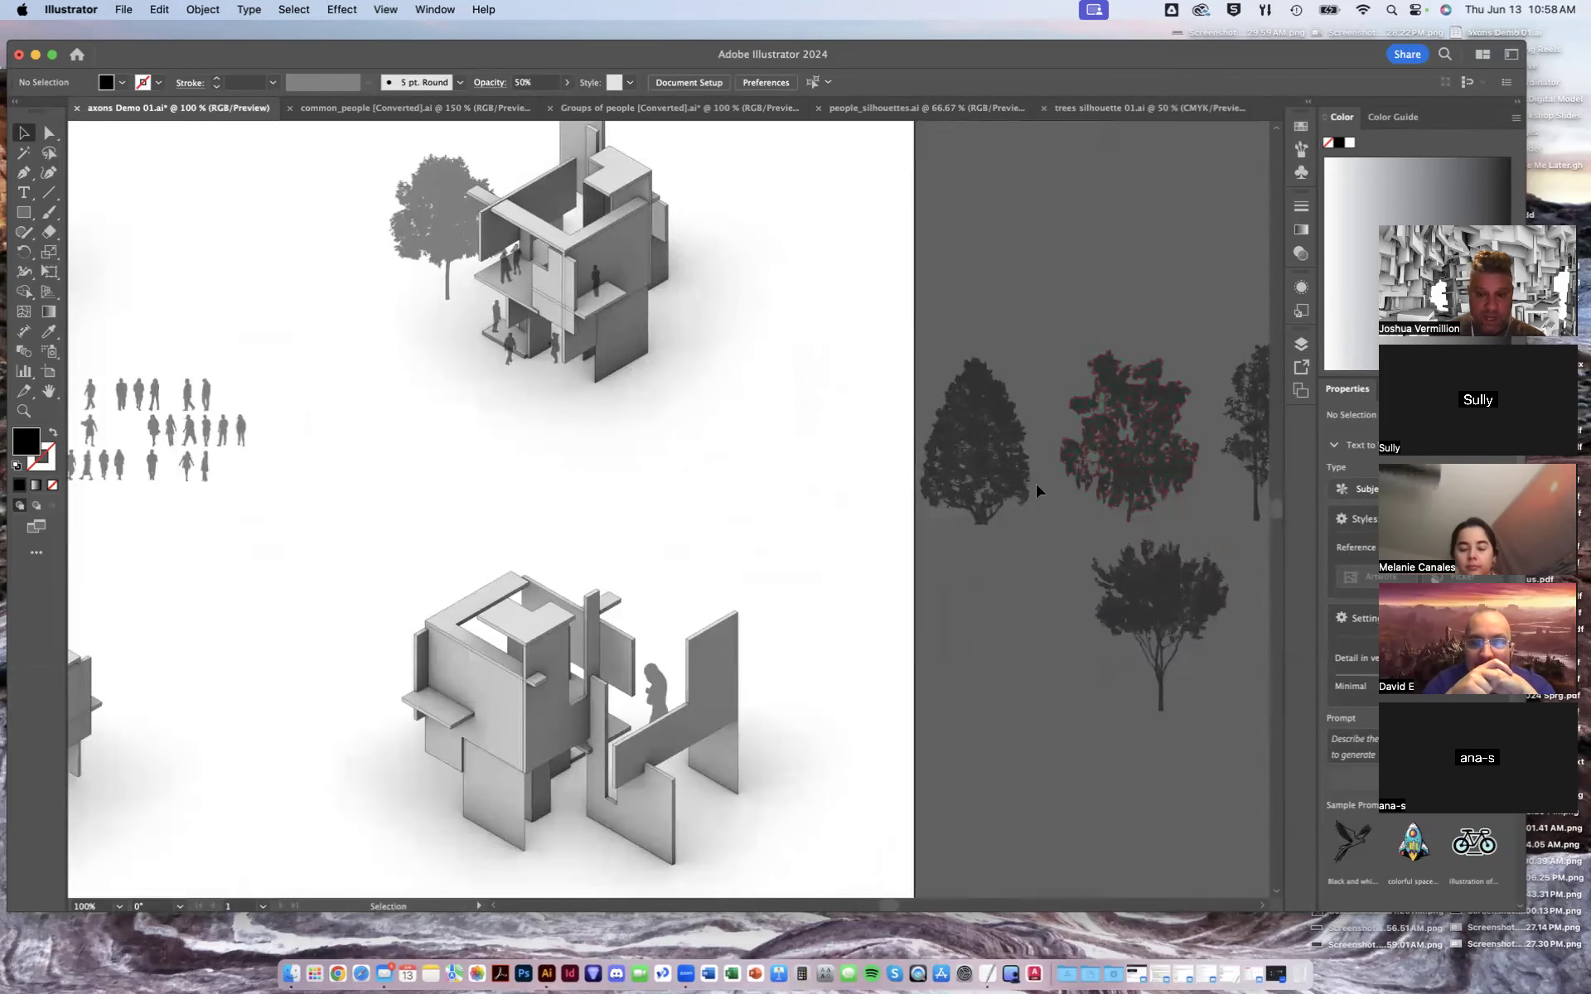
drag(757, 395, 670, 348)
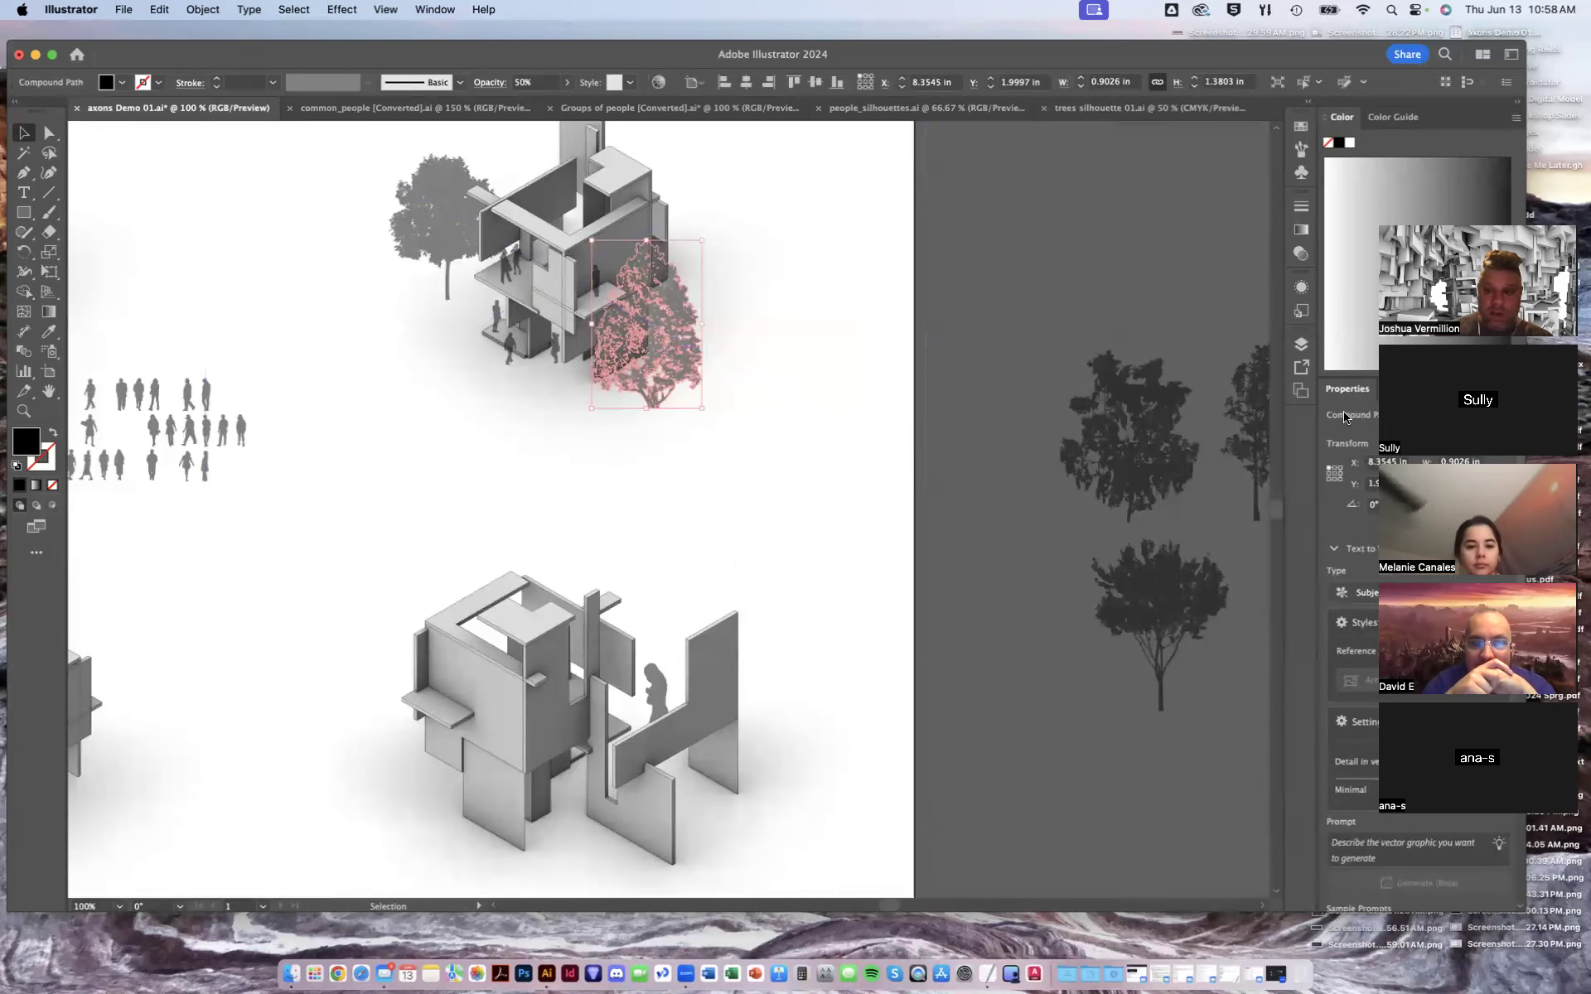
- Move Layer 22 to the top of the layer stack
click(1301, 344)
drag(1084, 538, 1046, 389)
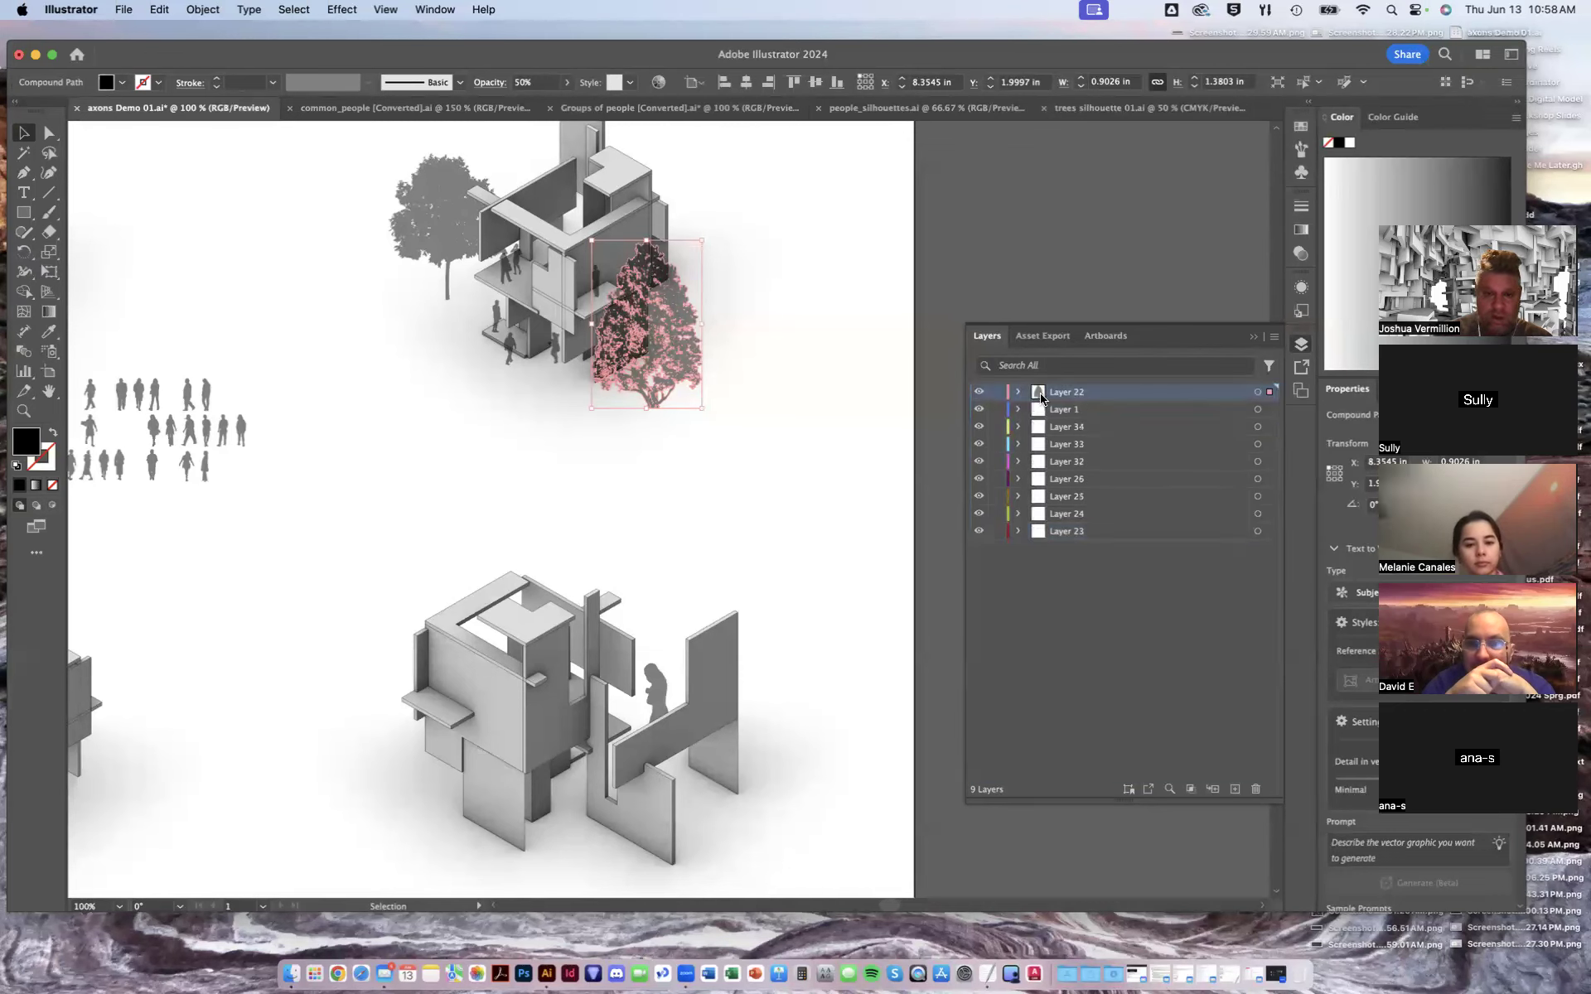
click(967, 276)
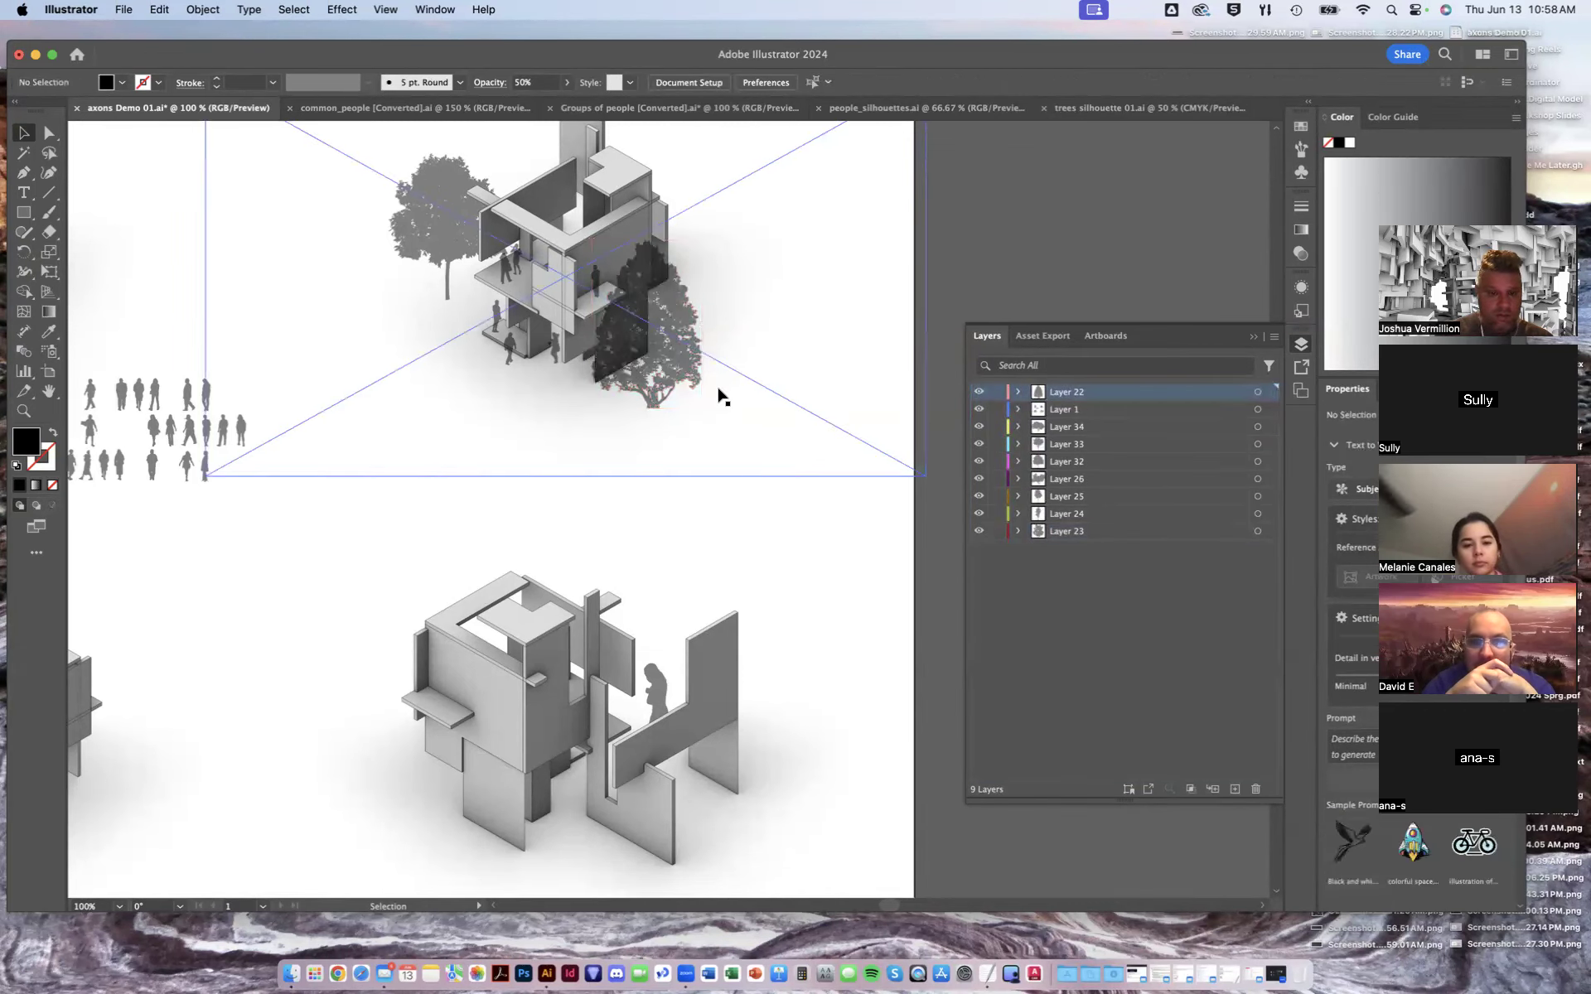
- Move the second tree down onto the lower-right axon
drag(705, 355, 687, 596)
click(1071, 248)
click(660, 689)
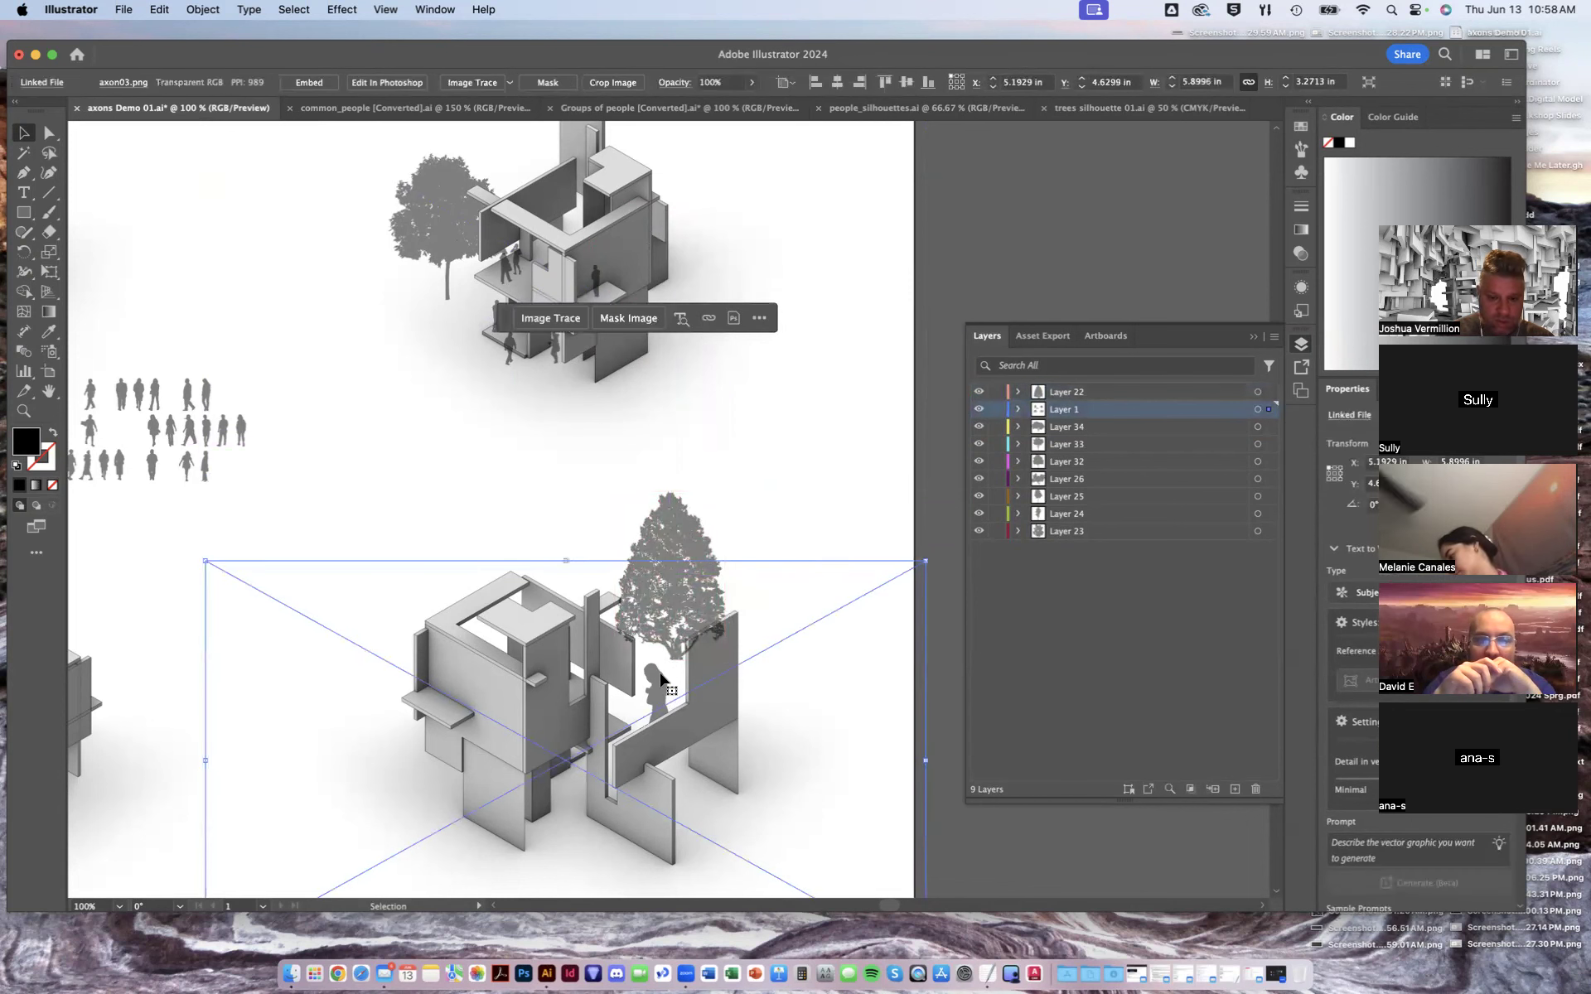
right_click(578, 677)
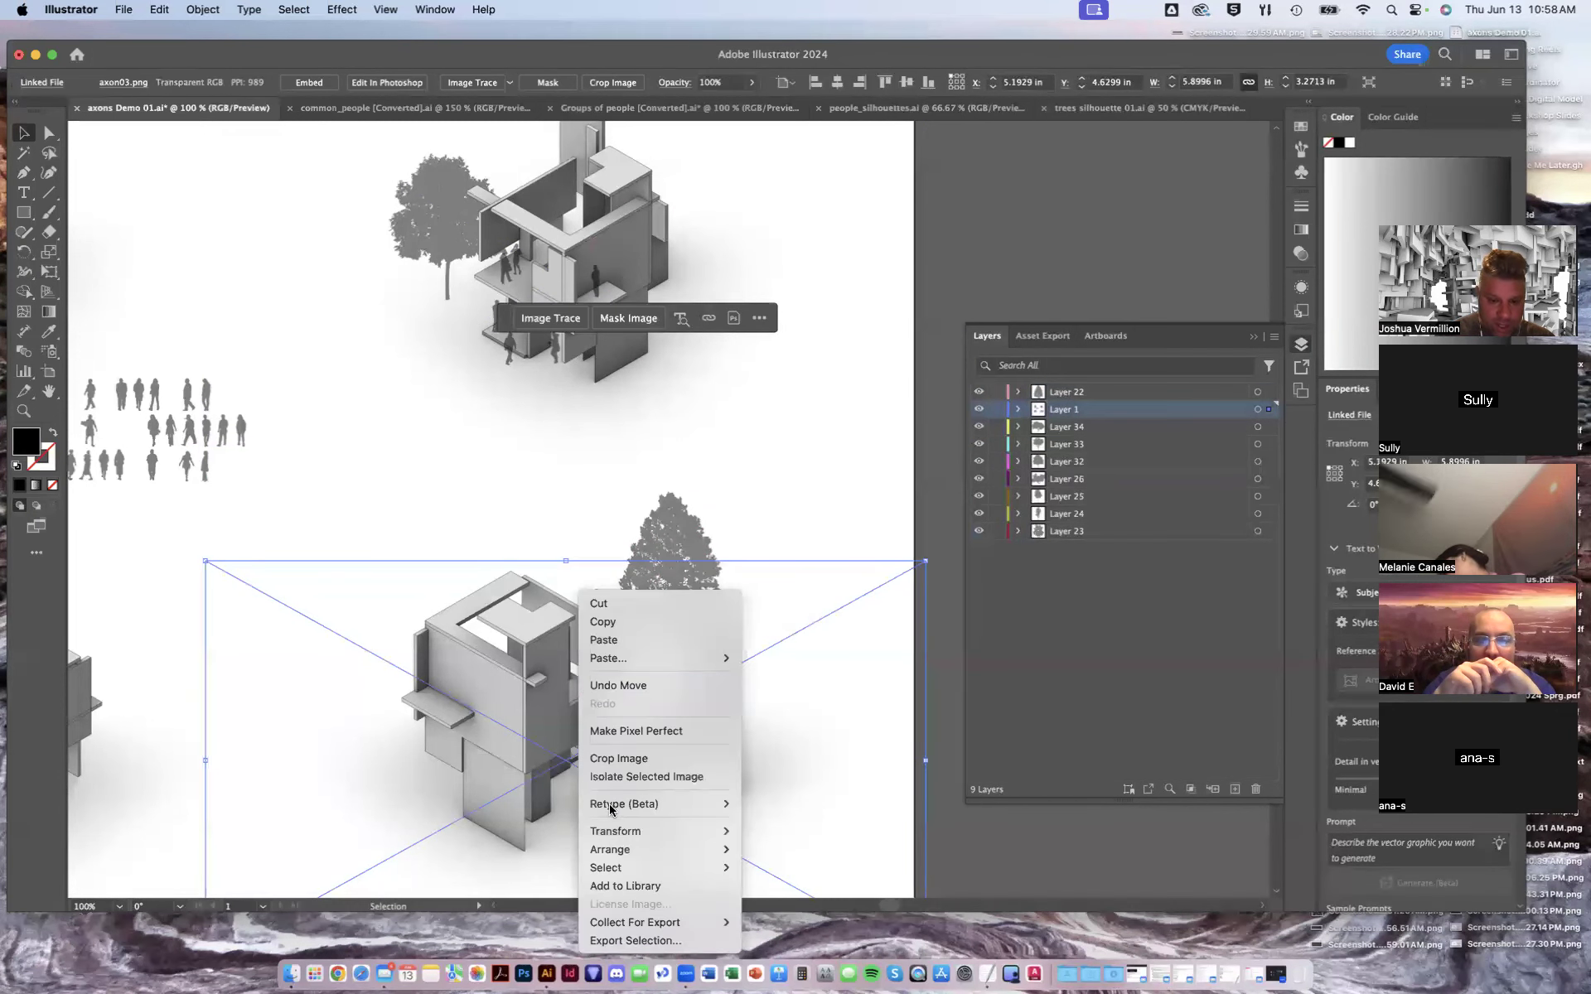
mouse_move(629, 849)
click(808, 905)
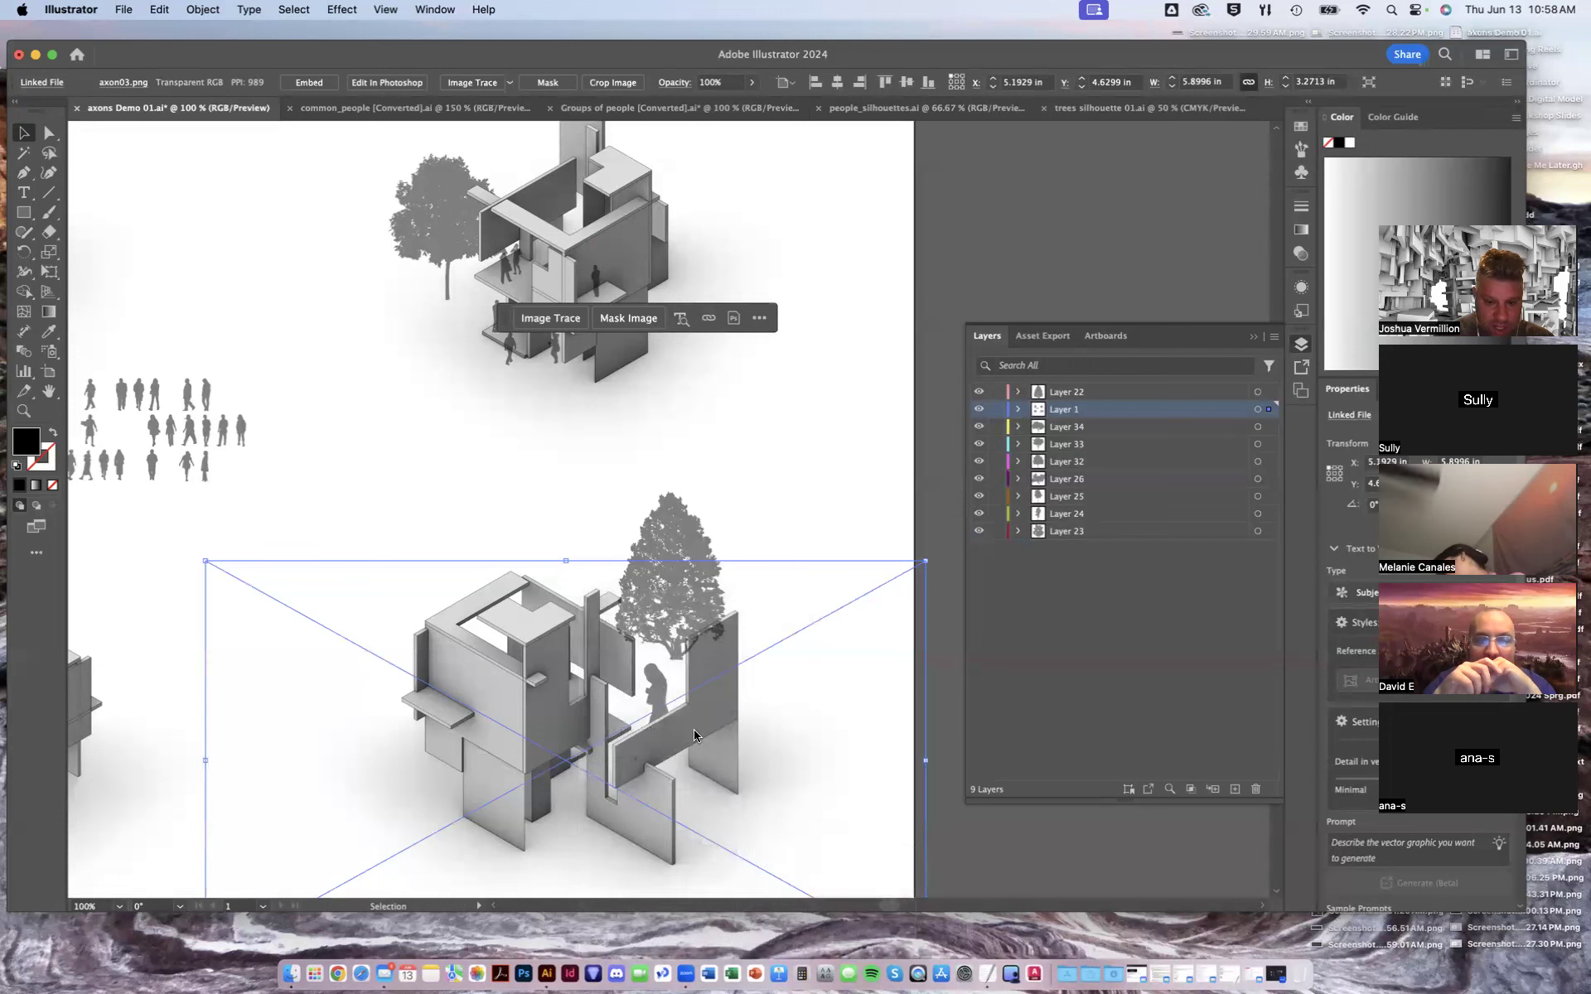
- Nudge the tree lower on the lower-right axon and move Layer 22 to the bottom of the layer stack
click(655, 681)
key(Delete)
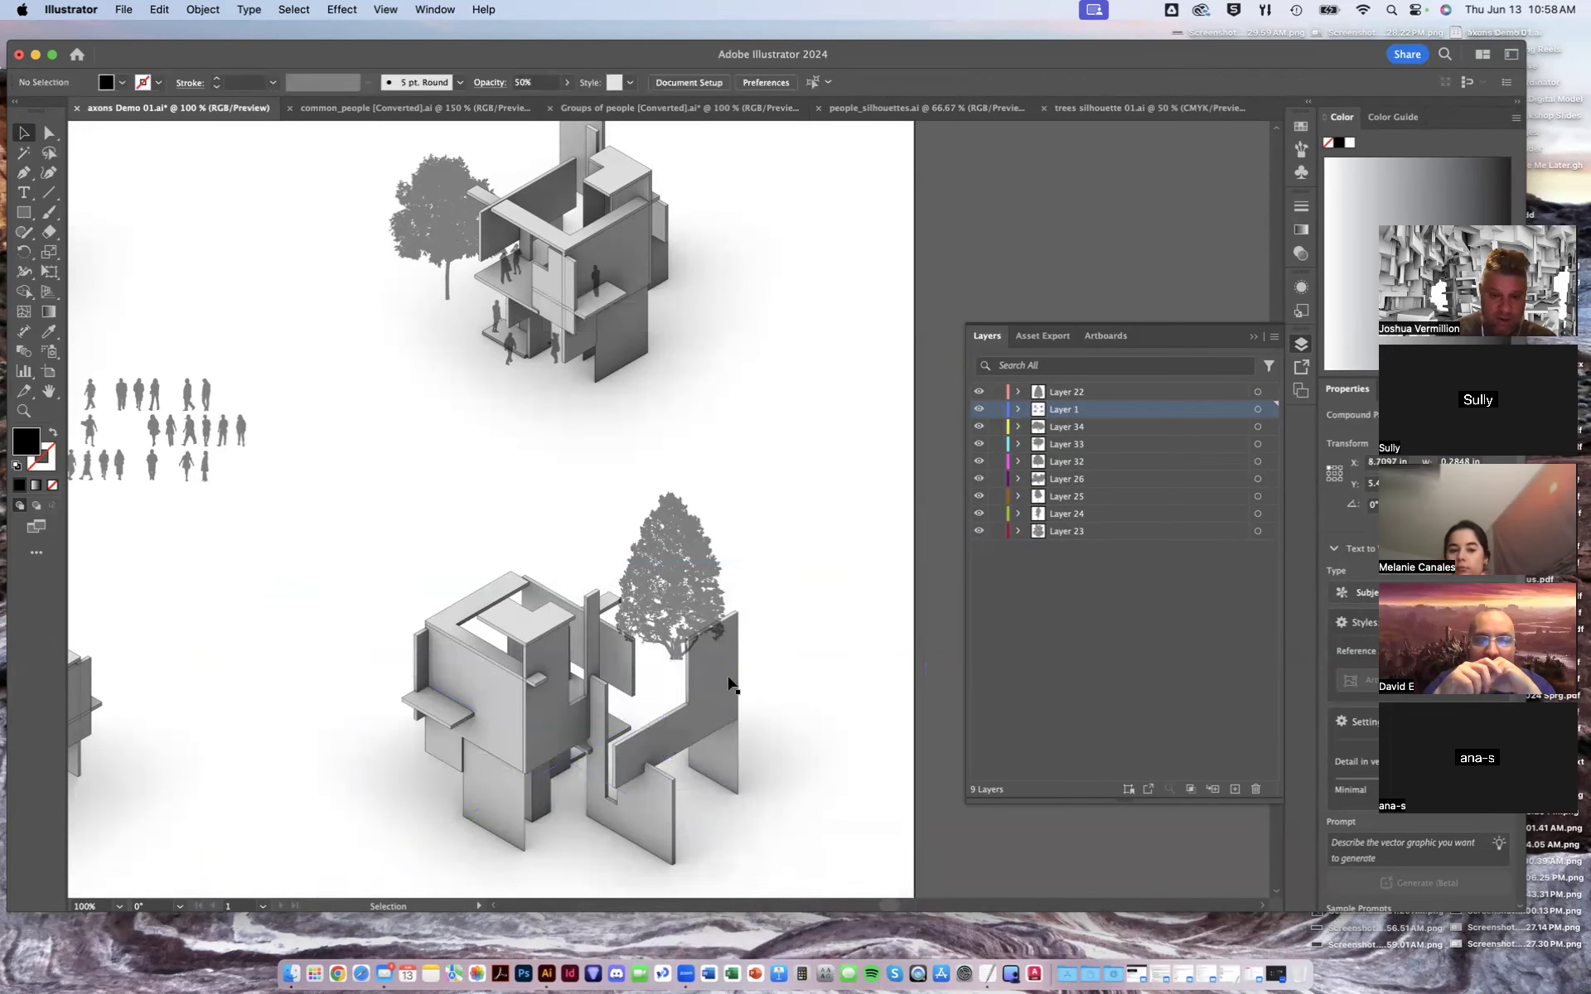
drag(681, 580, 694, 635)
drag(1066, 497, 1066, 541)
click(720, 484)
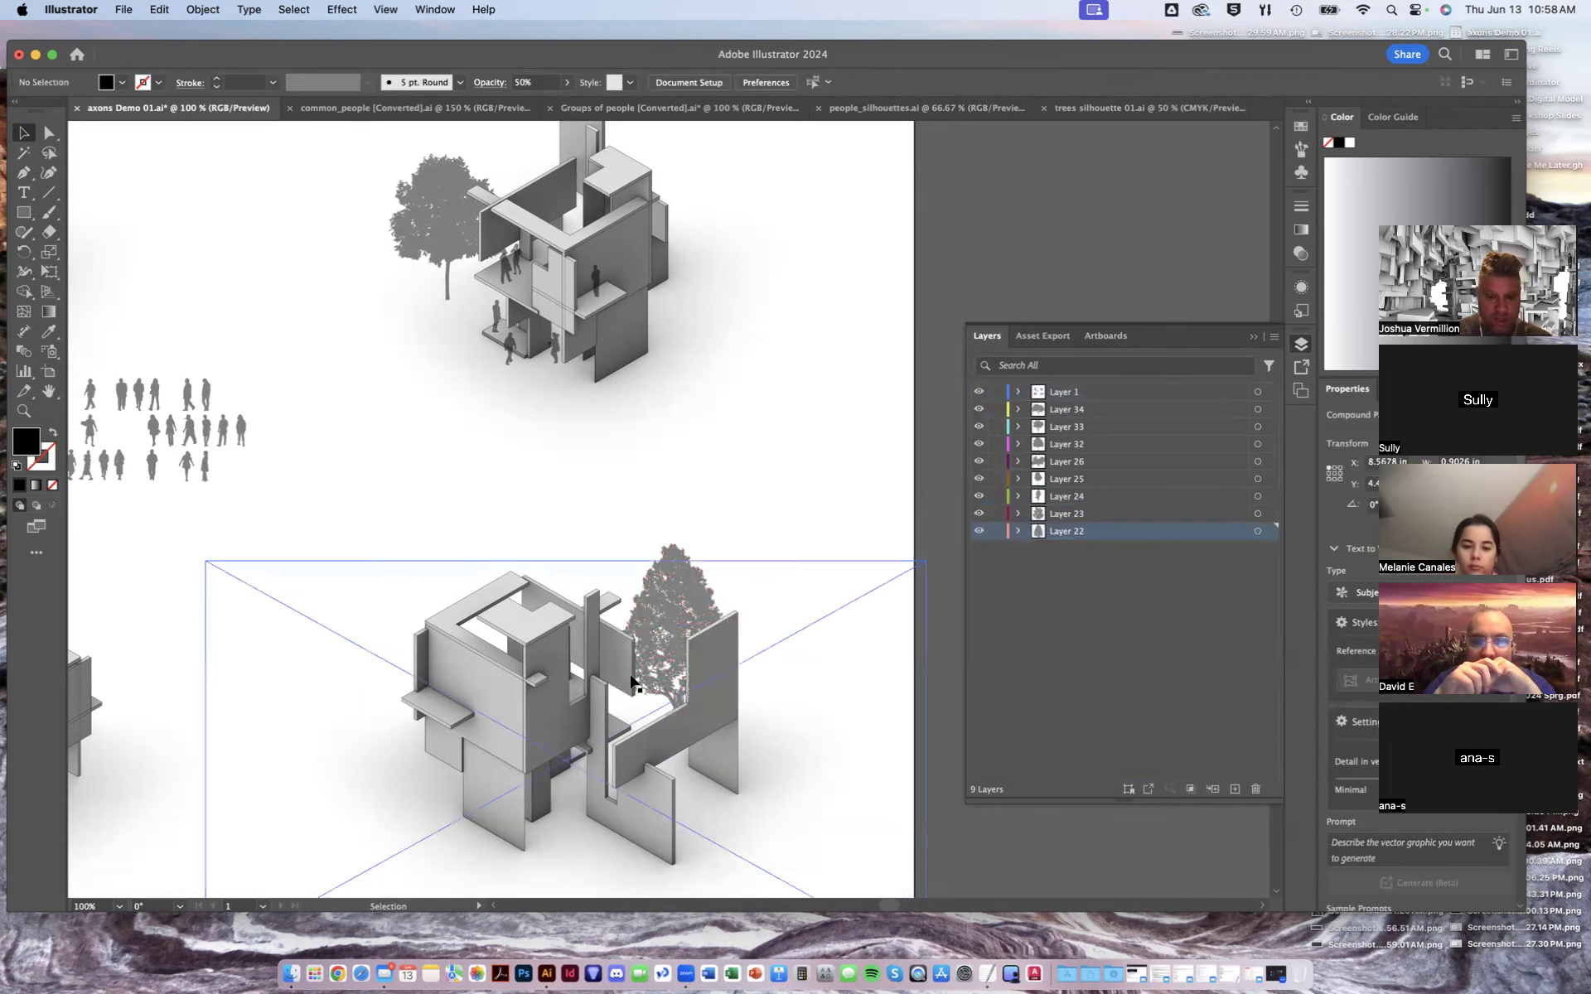
- Drag a third tree from beside the artboard onto the top of the lower-right axon
key(space)
drag(554, 702, 749, 458)
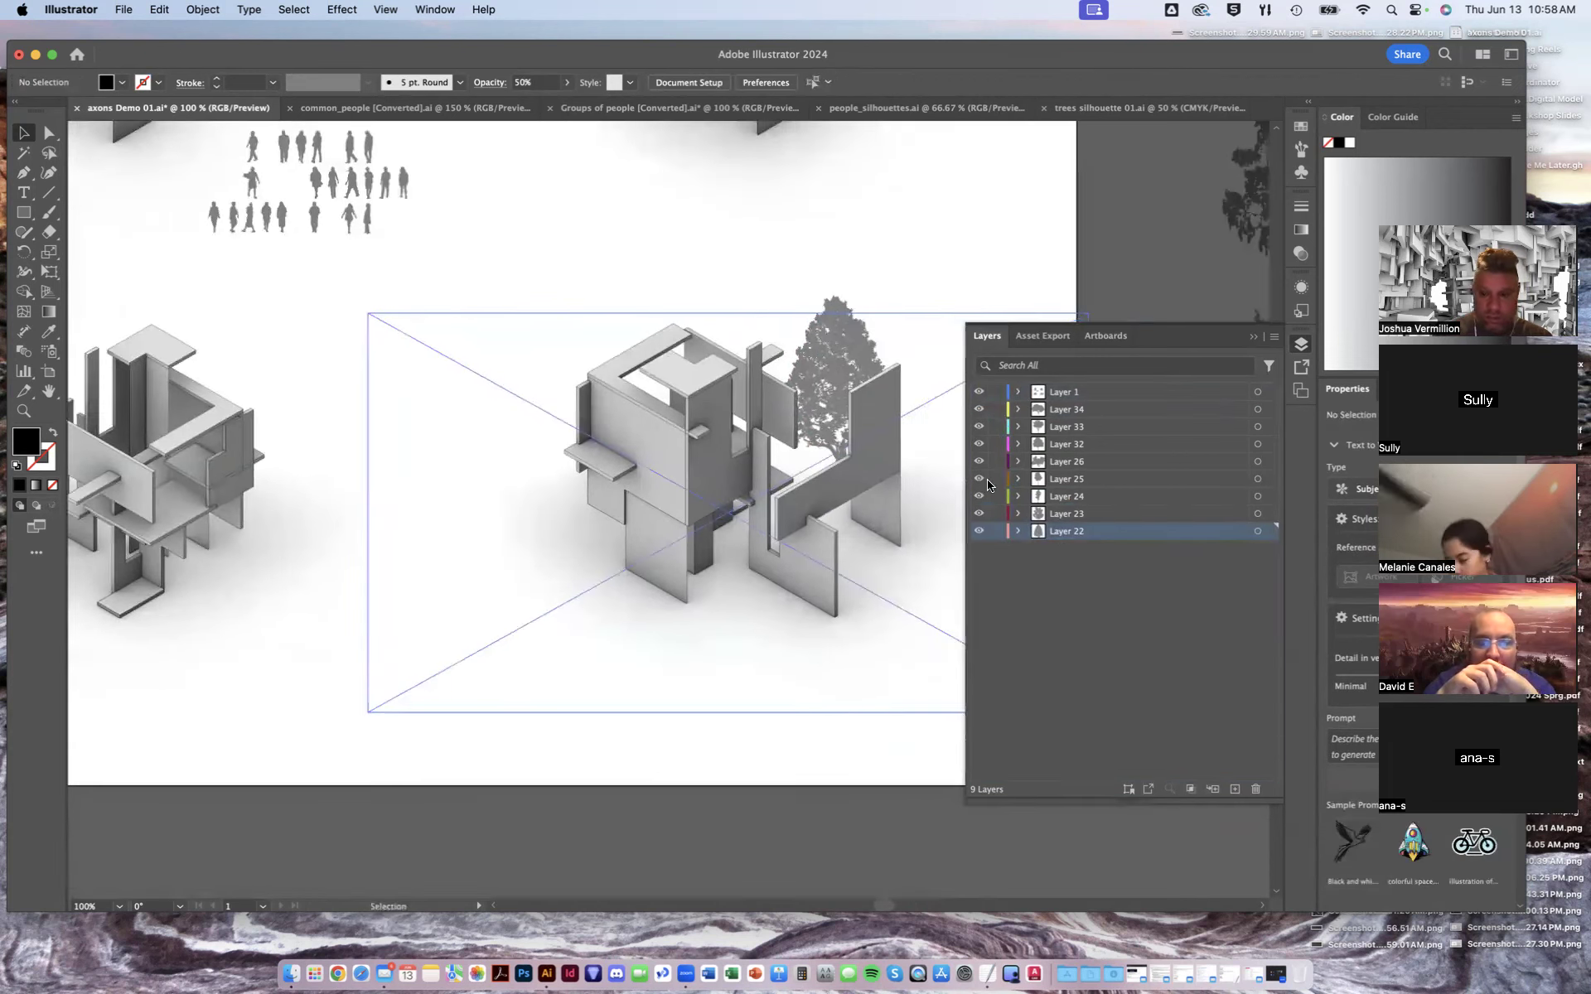
drag(1125, 270, 860, 301)
drag(1027, 251, 458, 428)
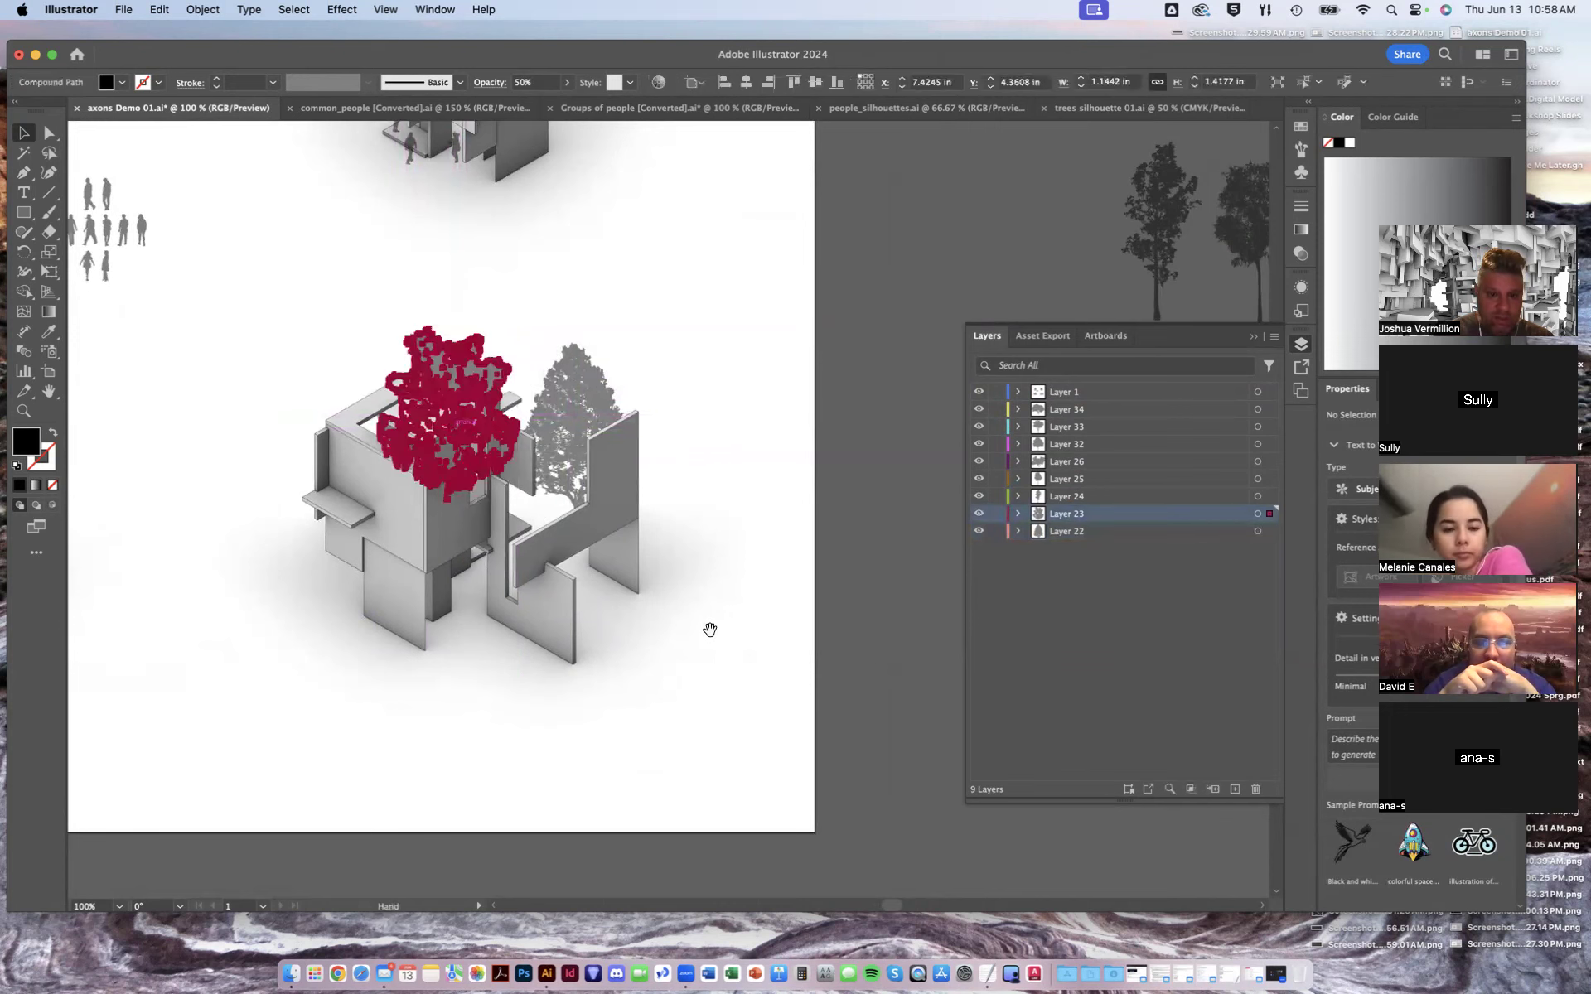
drag(711, 629, 906, 630)
drag(196, 611, 904, 572)
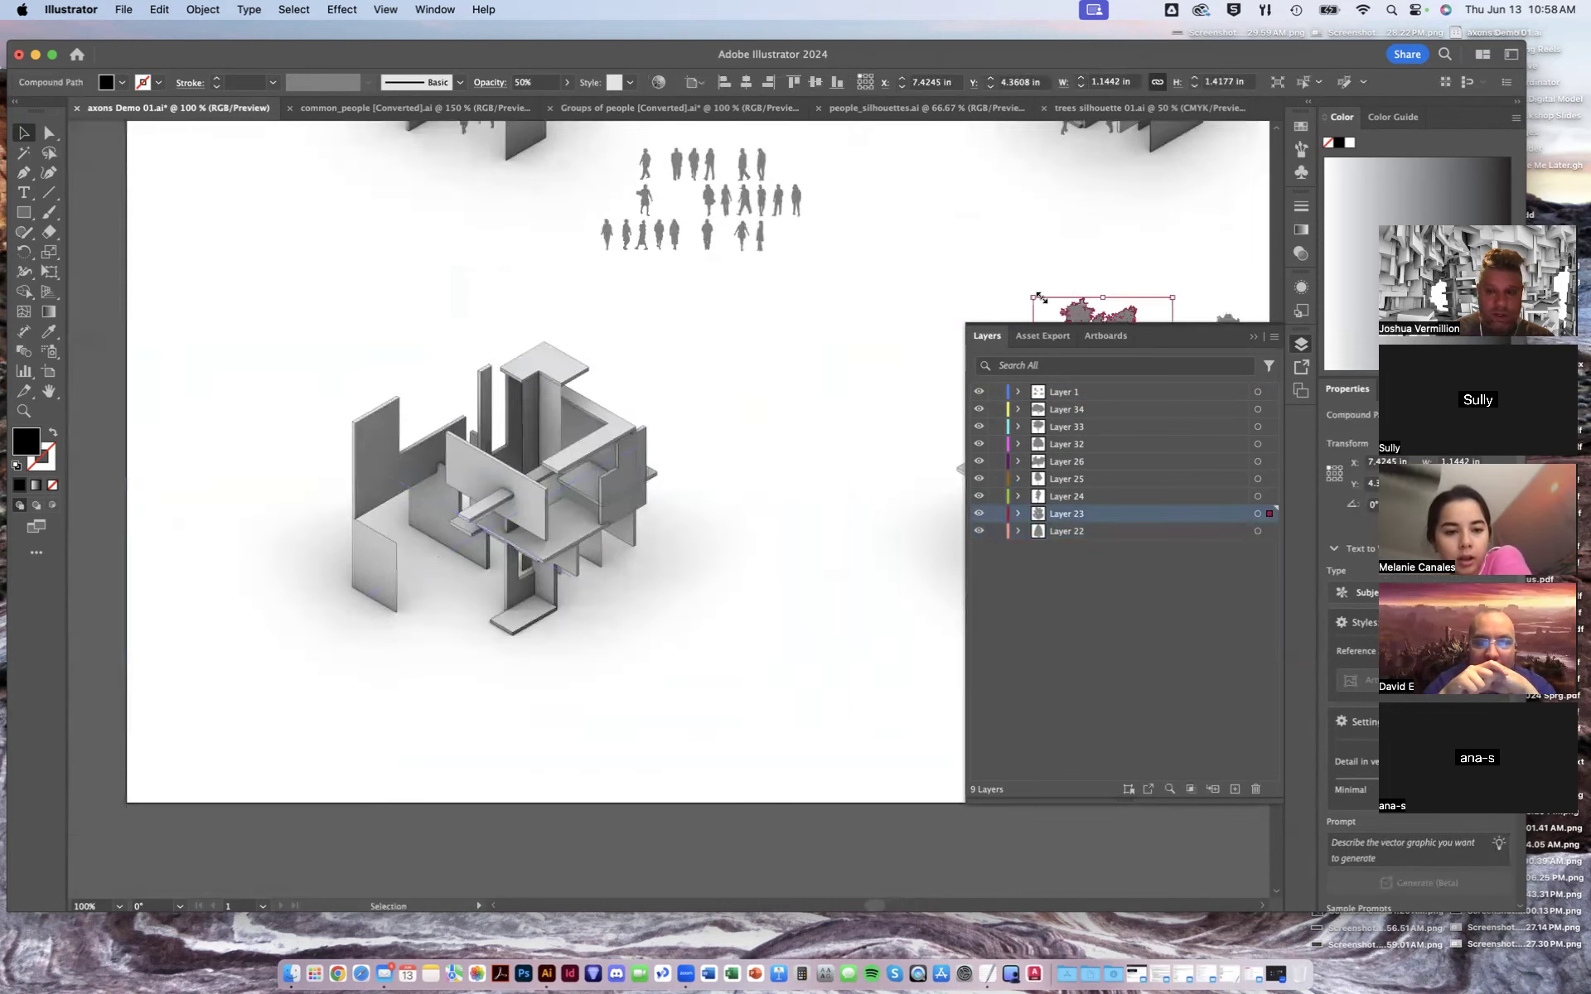
click(822, 855)
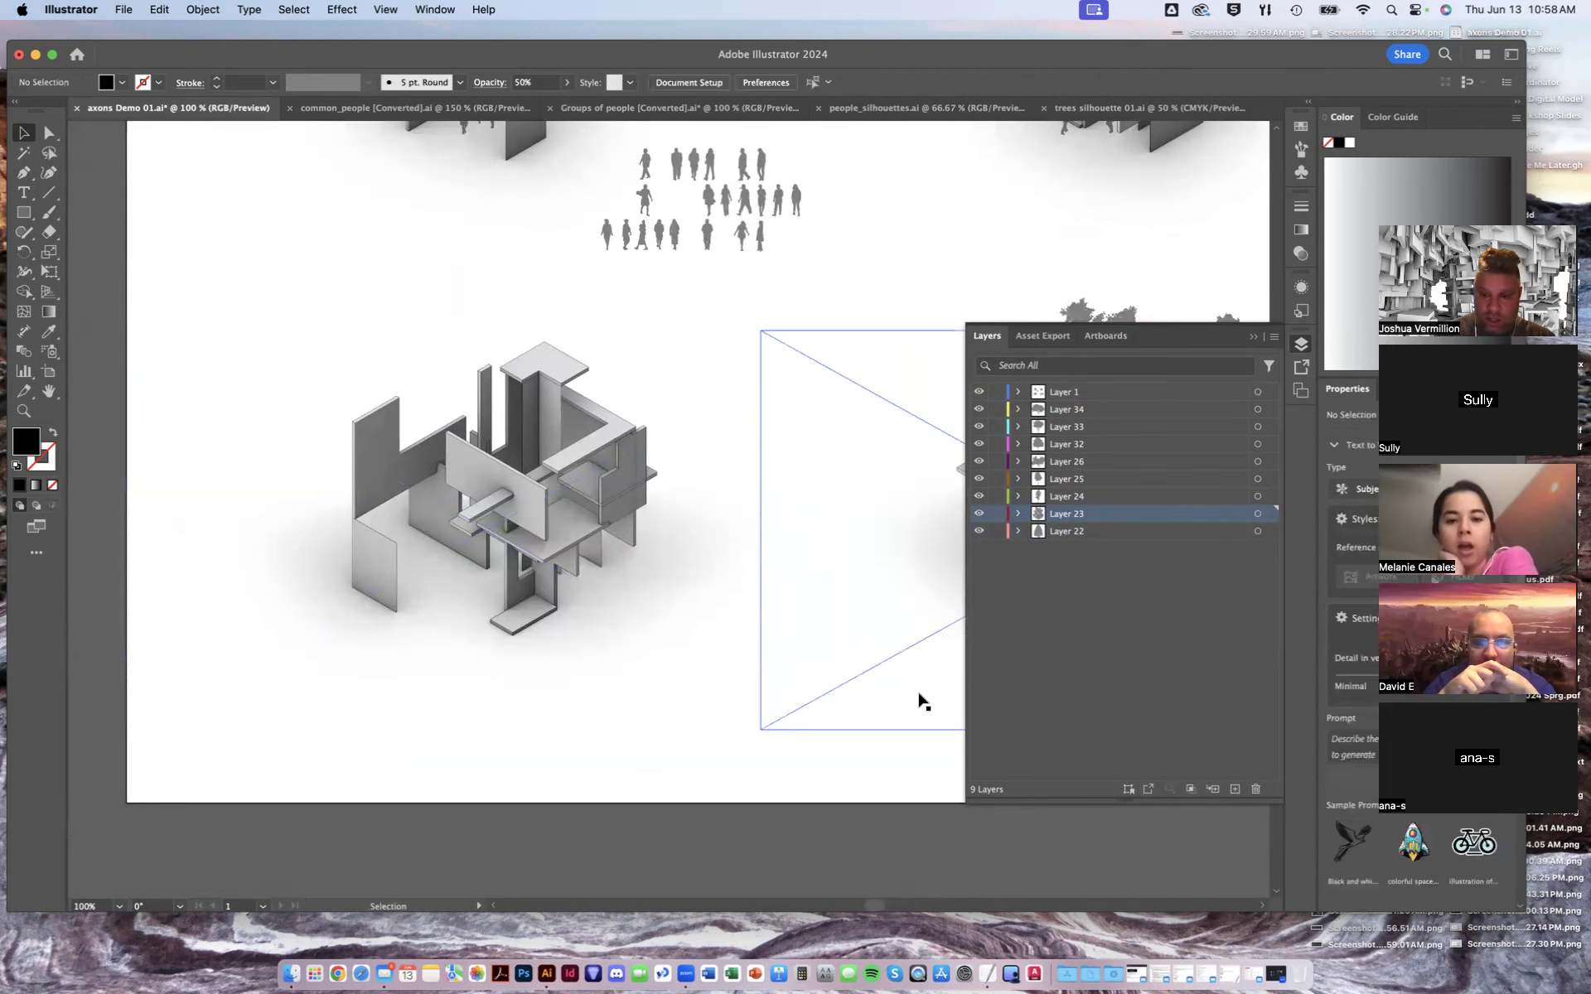
key(super+minus)
key(super+minus)
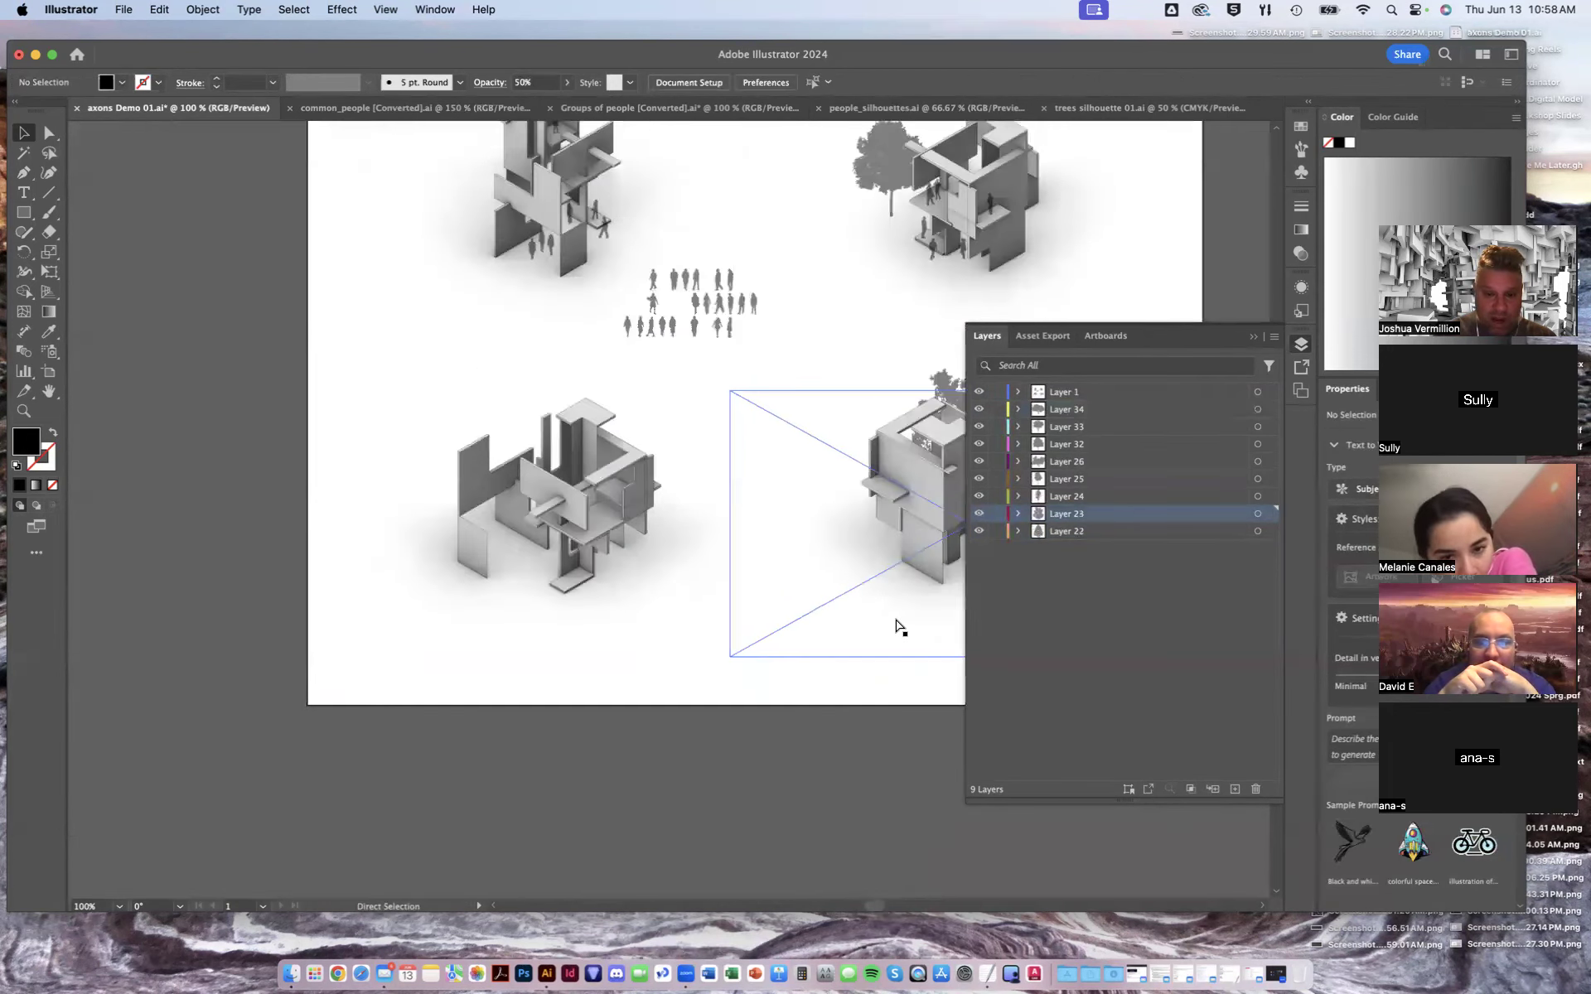
- Place a tree from beside the artboard onto the right side of the lower-left axon
drag(892, 608, 734, 625)
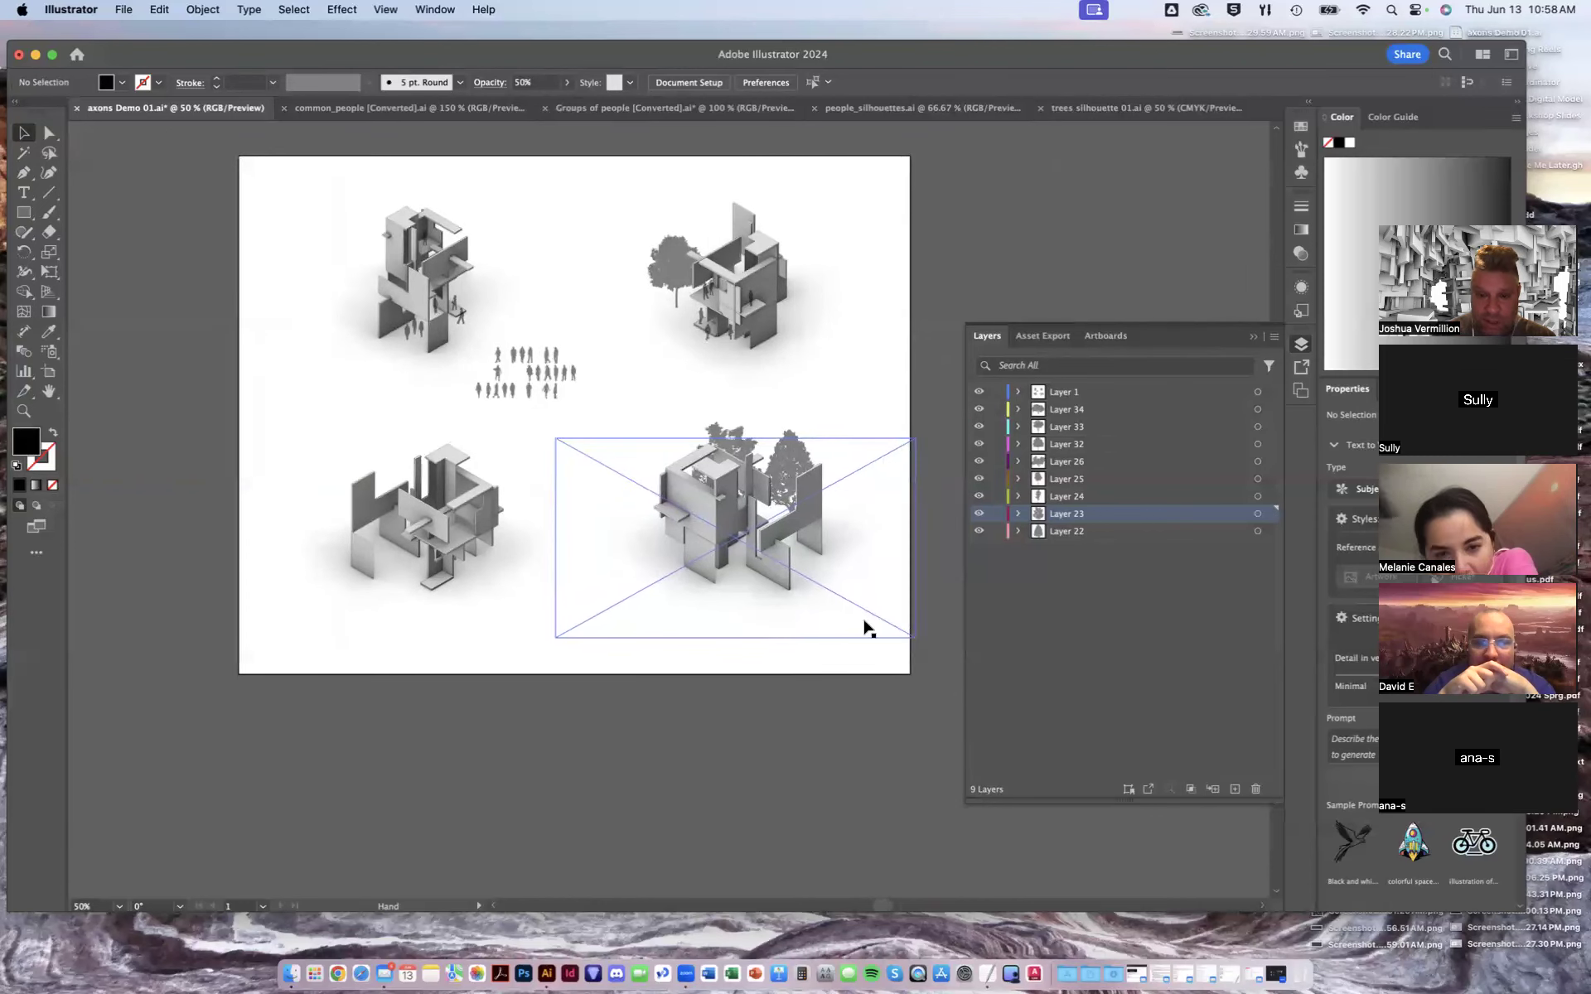
click(1253, 337)
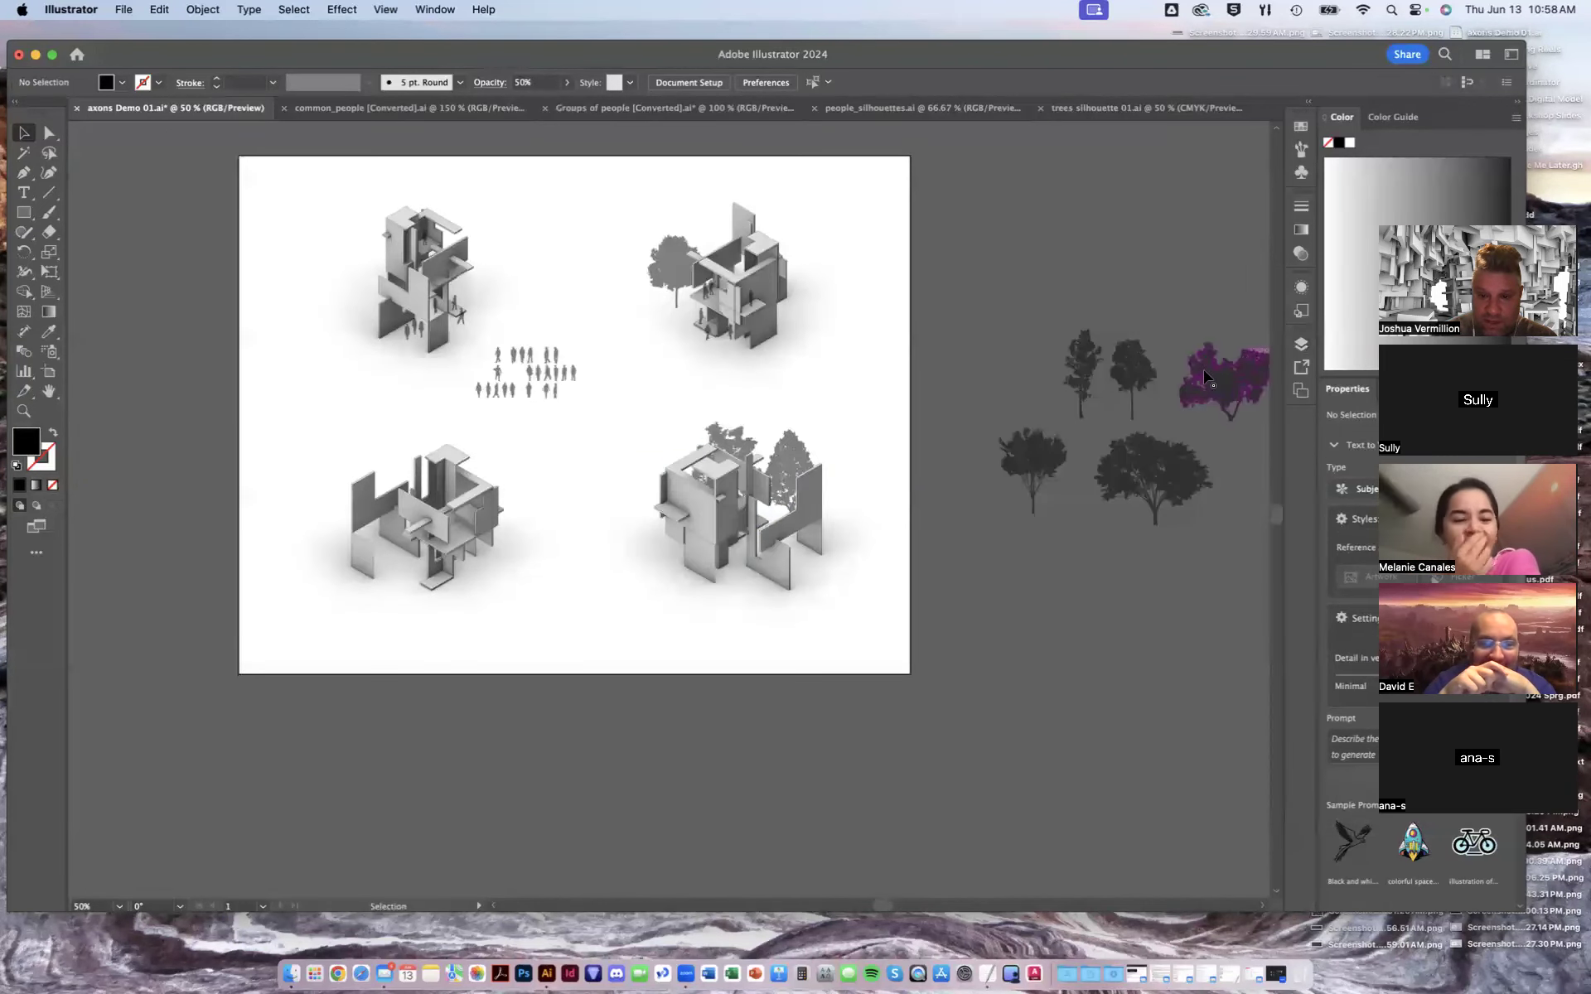
drag(1126, 367, 496, 519)
- Move Layer 25 to the top of the layer stack
click(1300, 344)
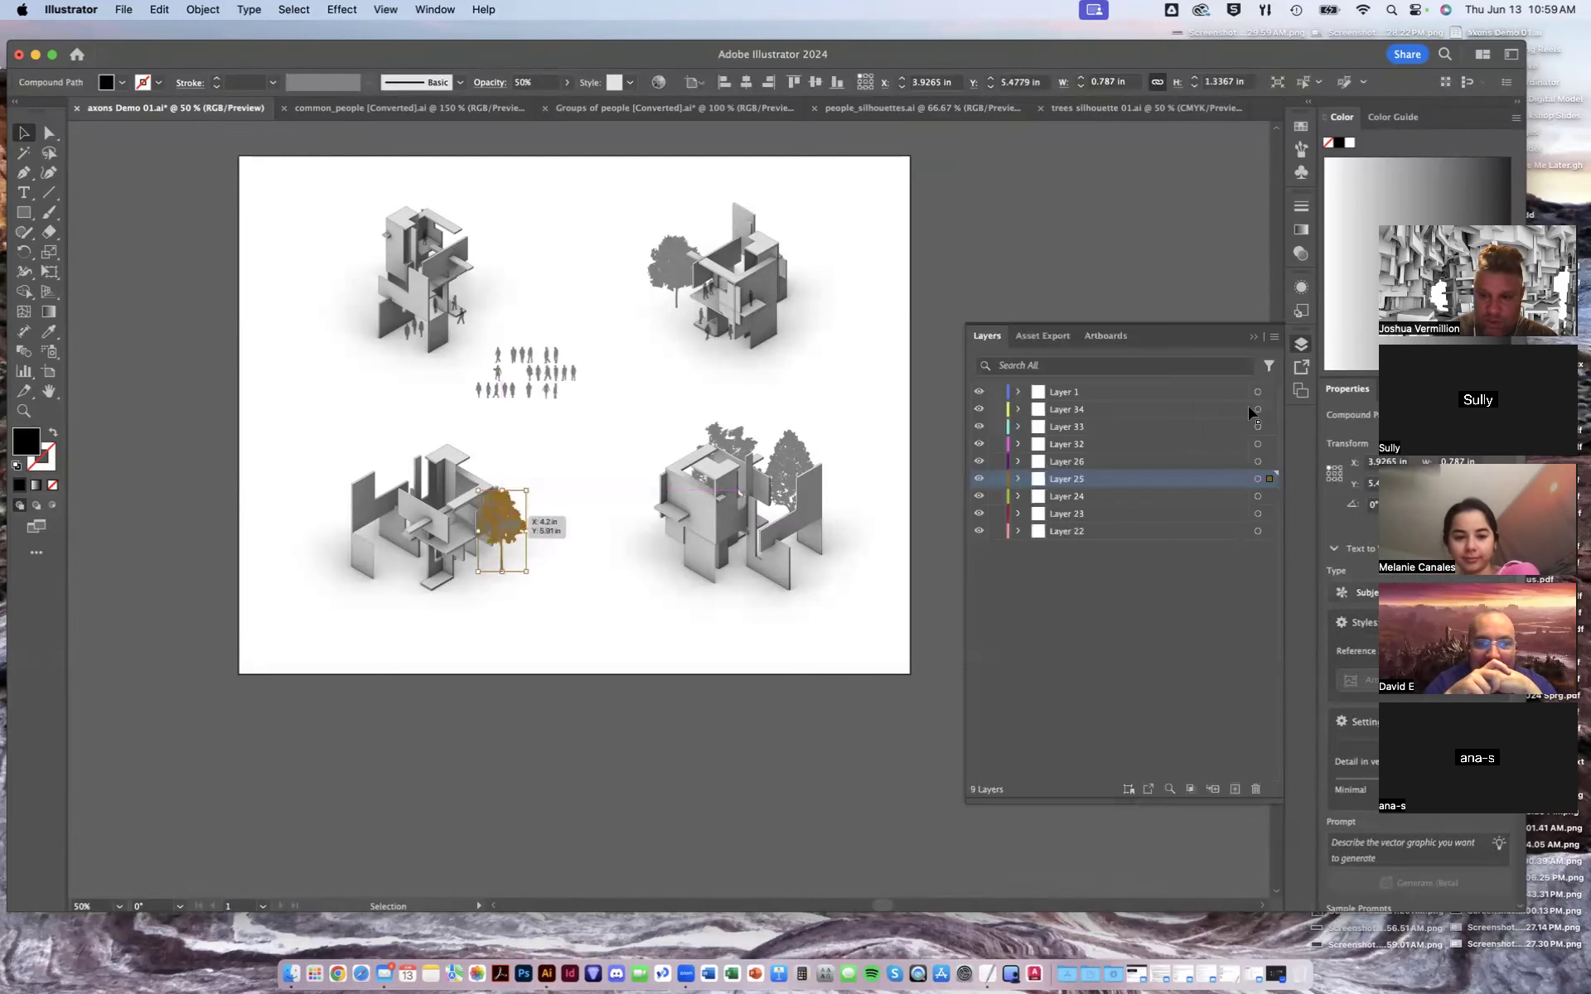
drag(1085, 485, 1090, 390)
click(880, 296)
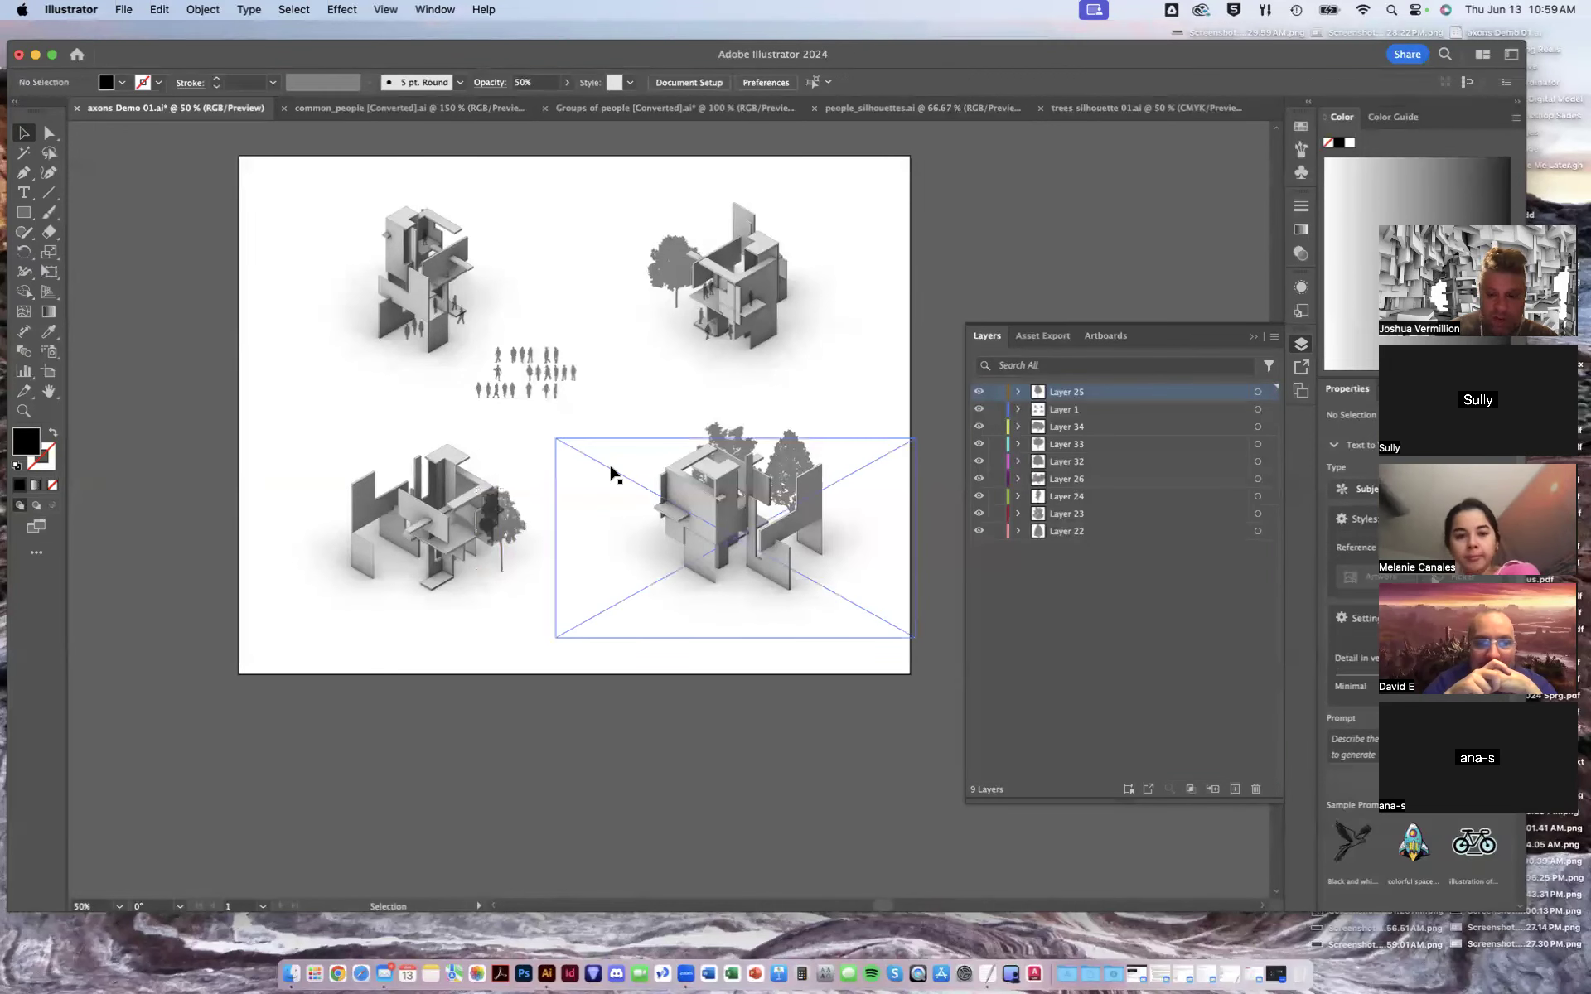
- Nudge the tree slightly to the left on the lower-left axon
key(super+equal)
key(super+equal)
key(super+equal)
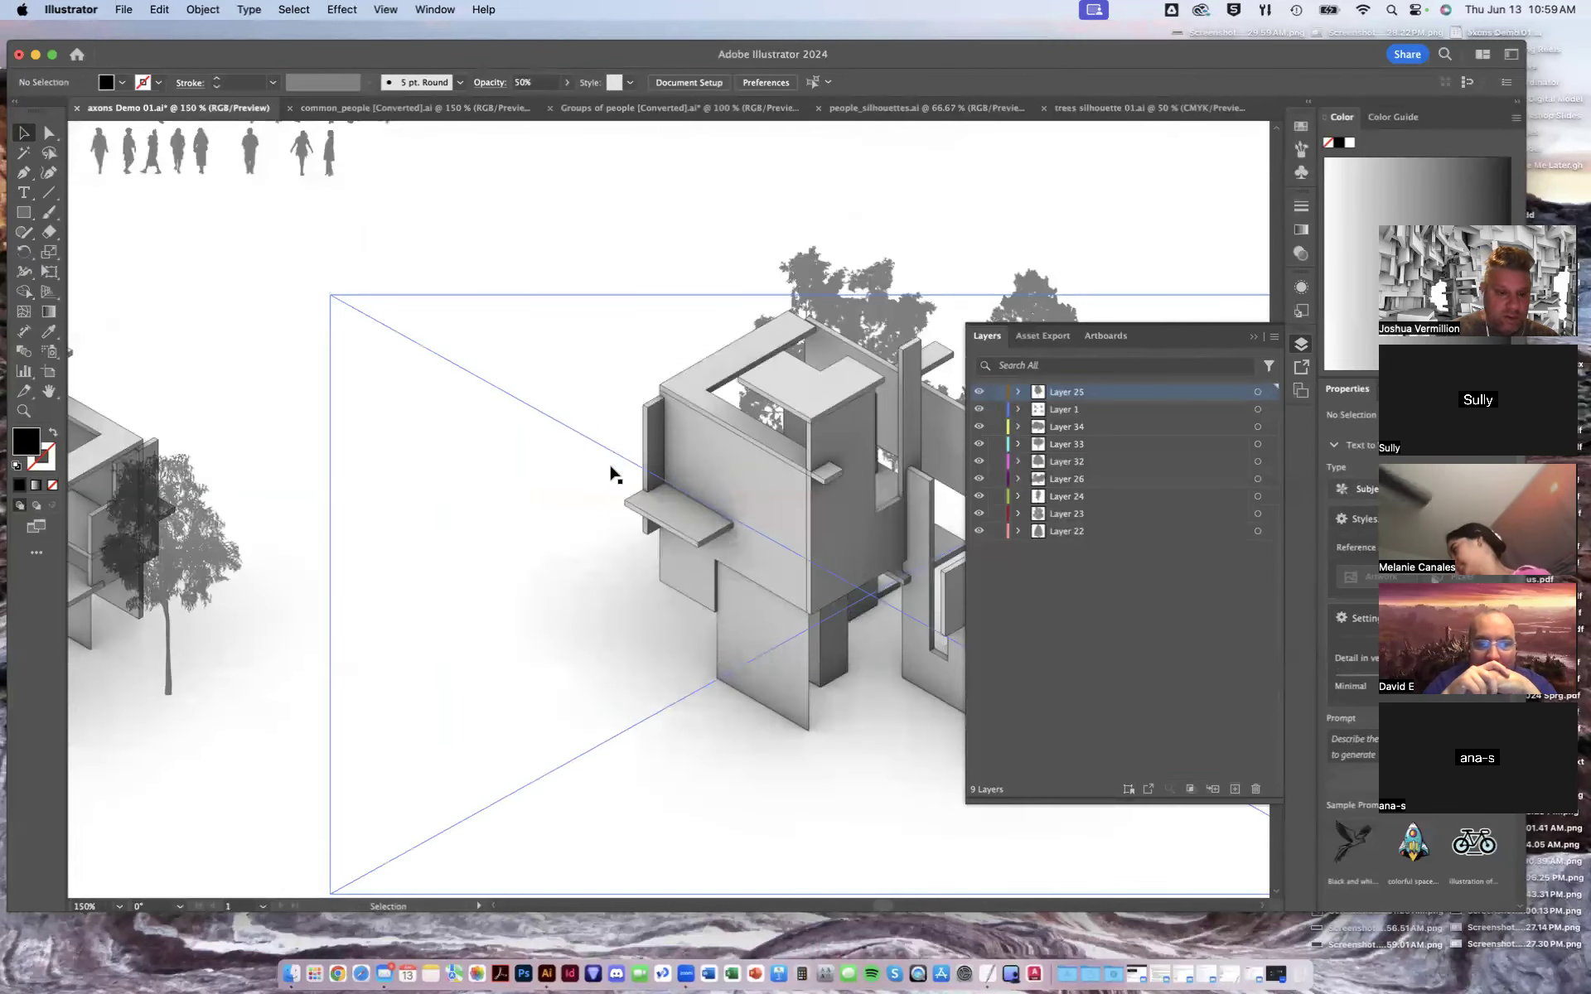
drag(508, 541, 817, 501)
drag(485, 534, 444, 535)
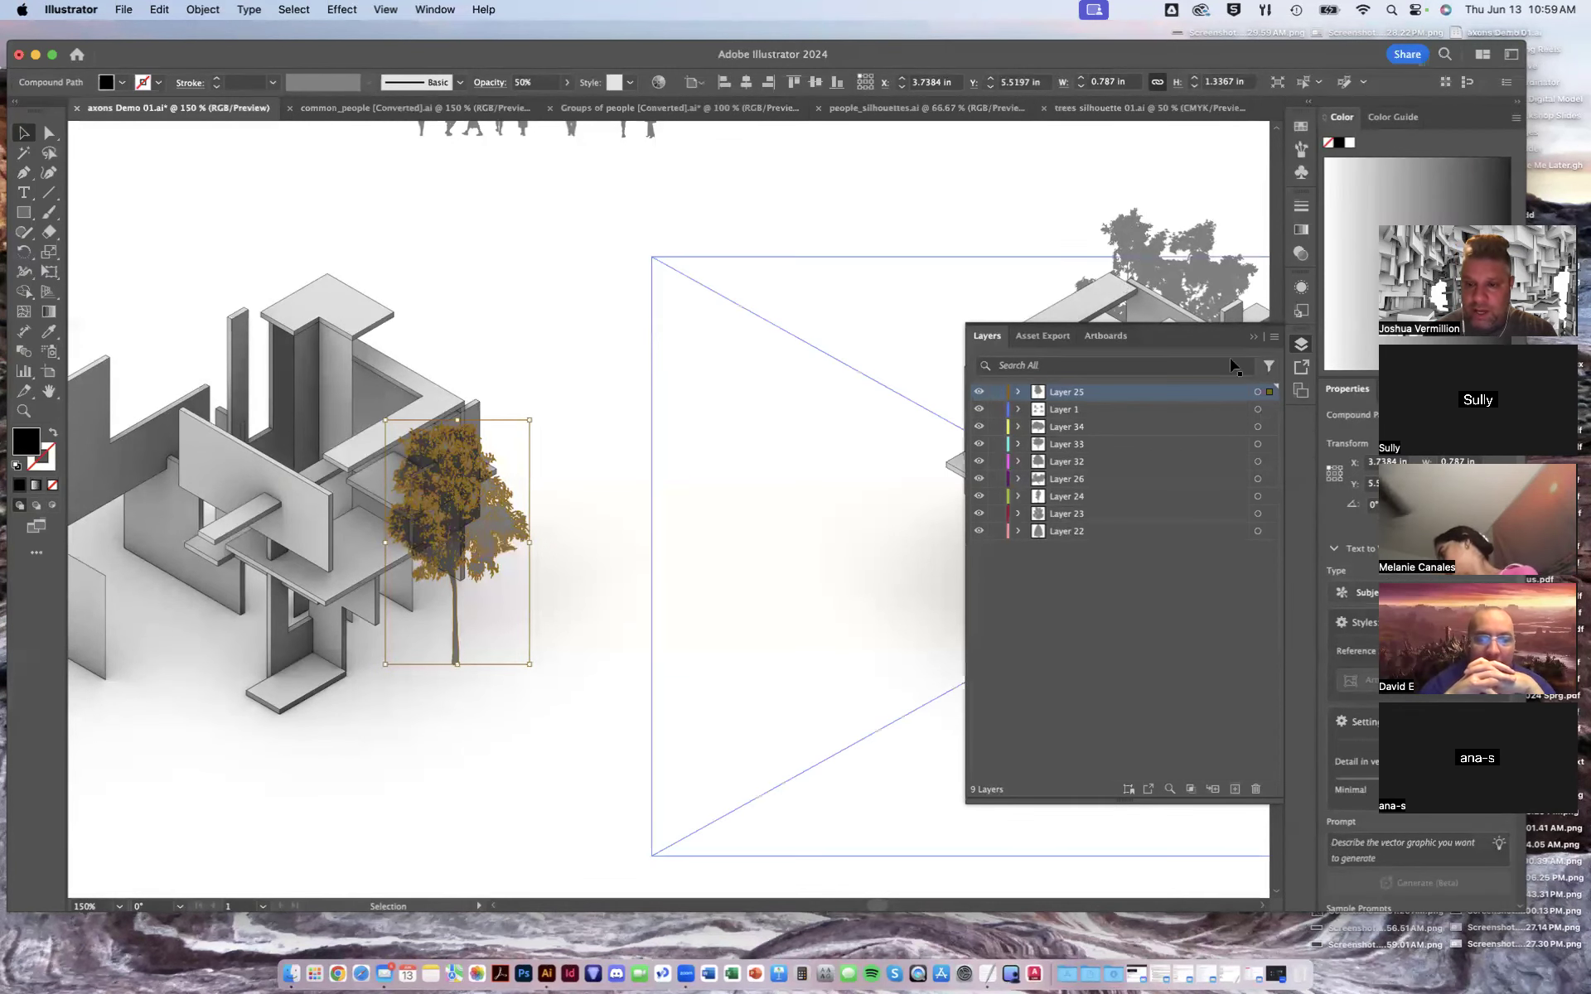
click(1253, 337)
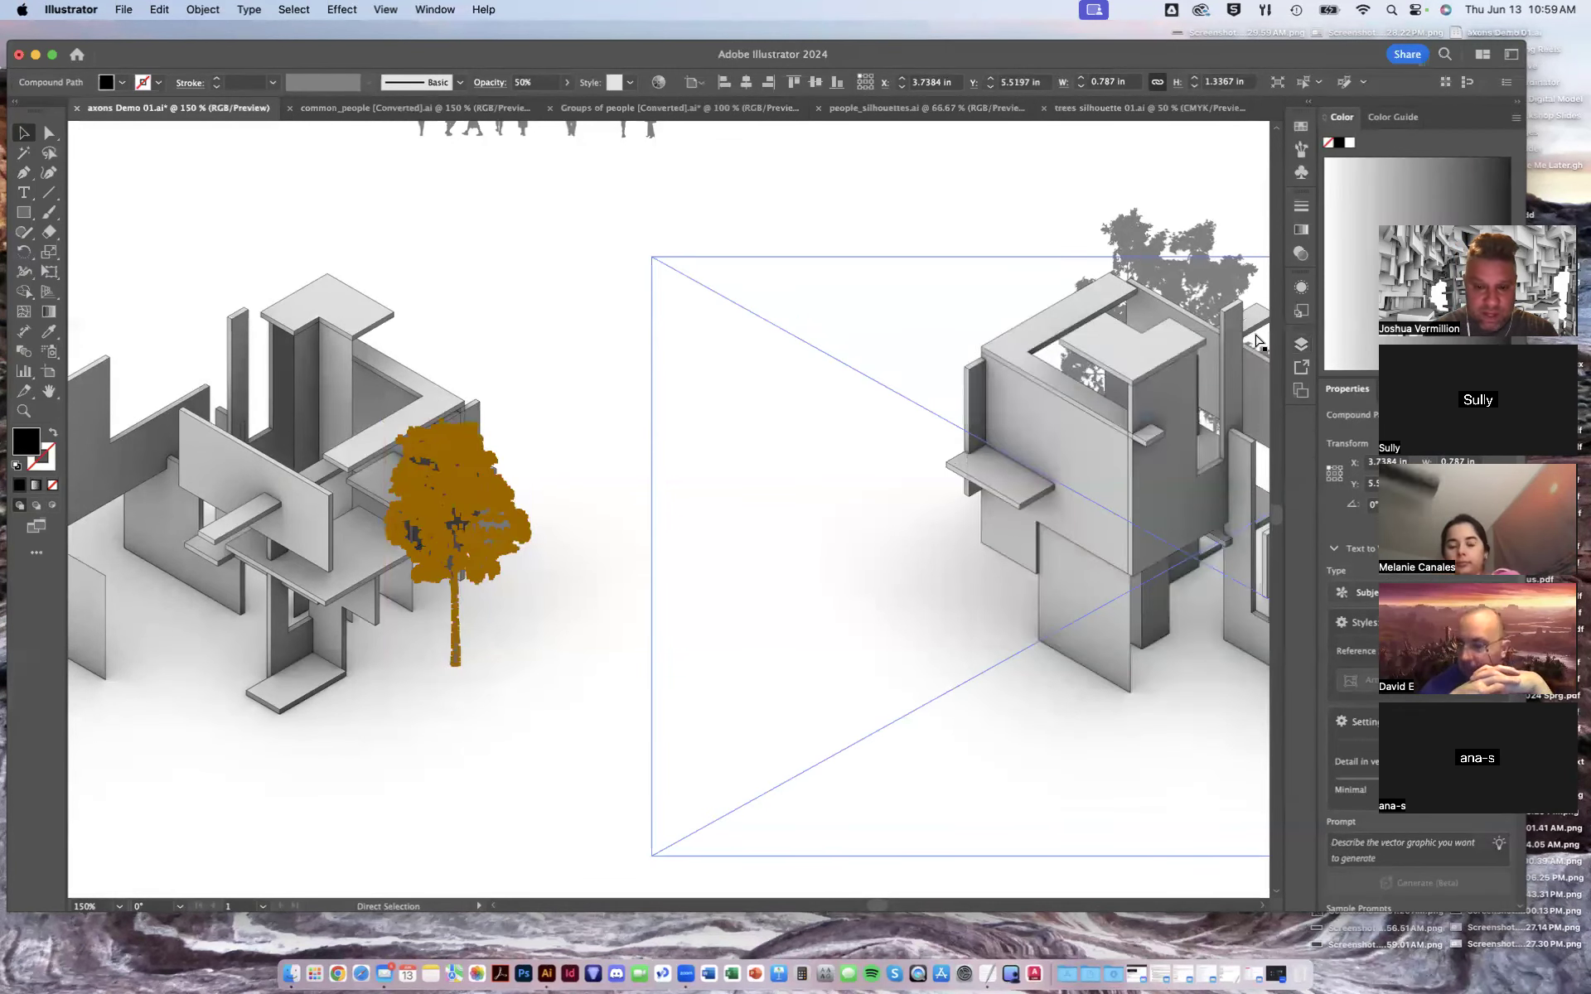
- Place two trees from beside the artboard on either side of the upper-left axon
key(super+minus)
key(super+minus)
key(super+minus)
key(super+minus)
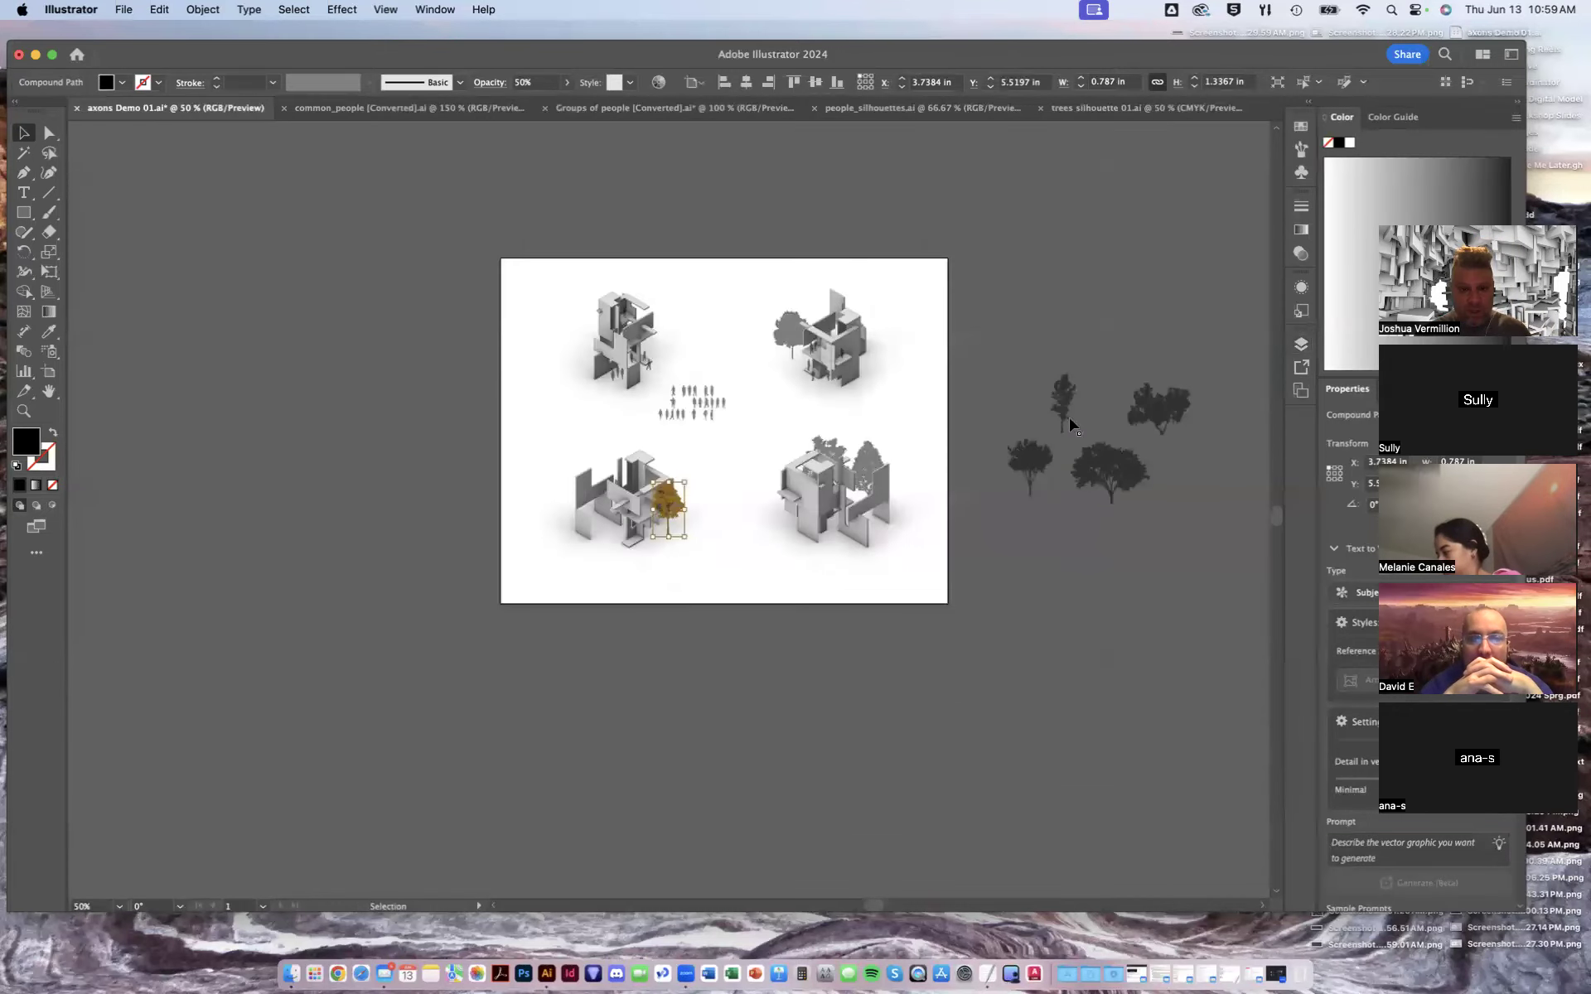
drag(943, 393, 927, 398)
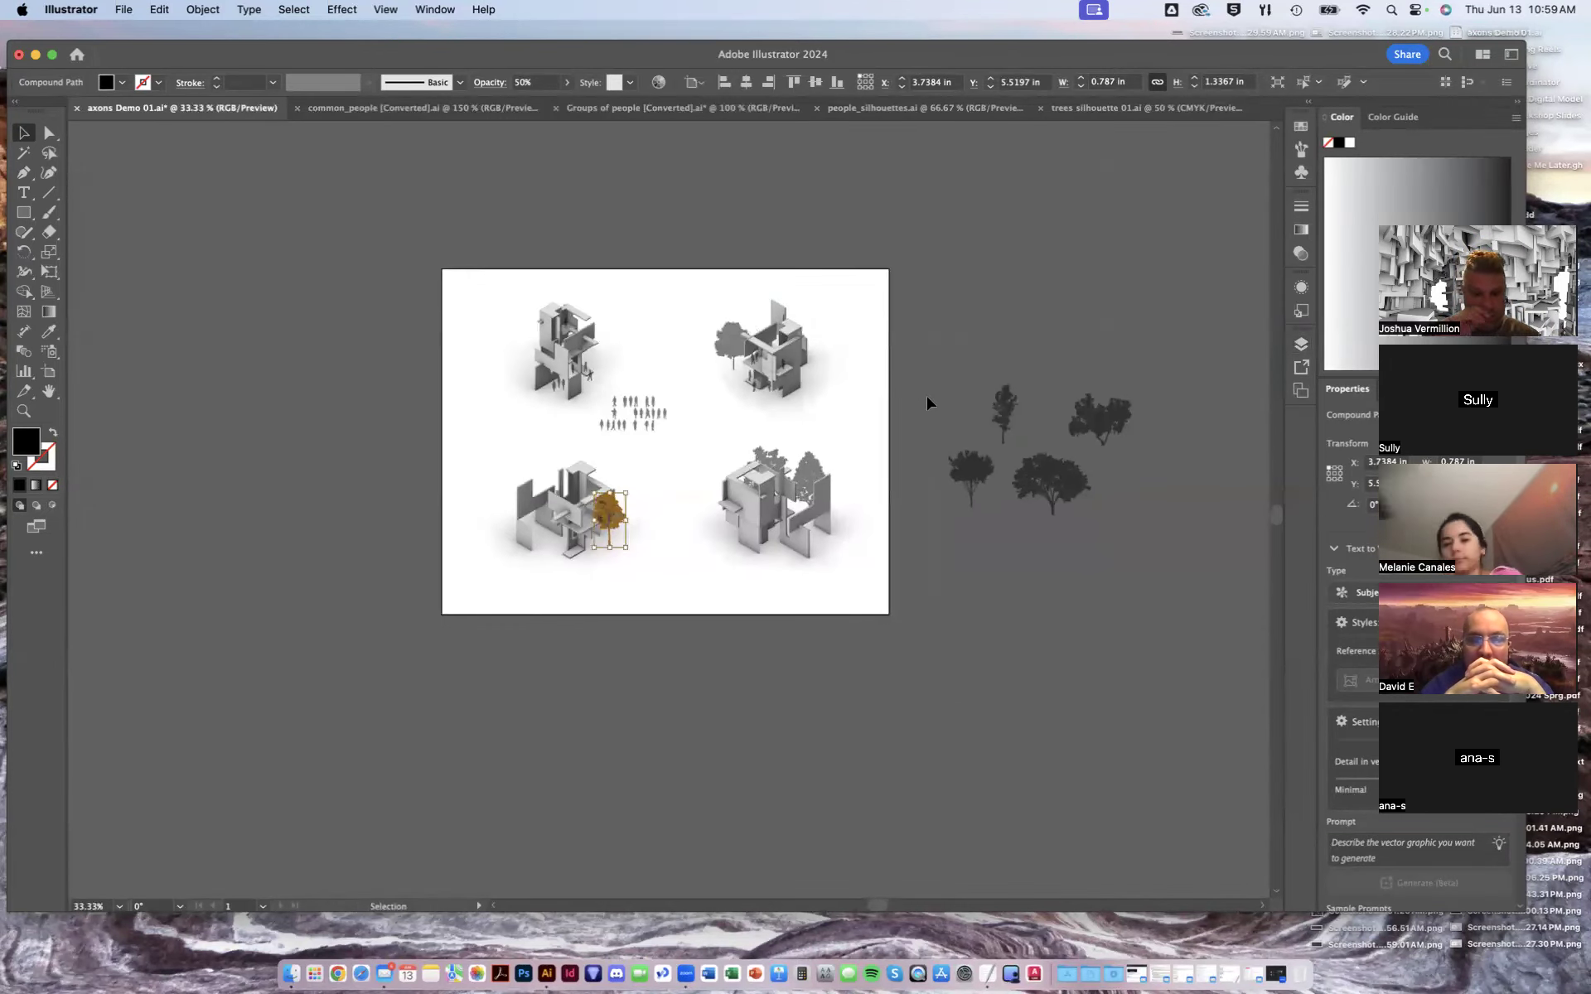
click(928, 403)
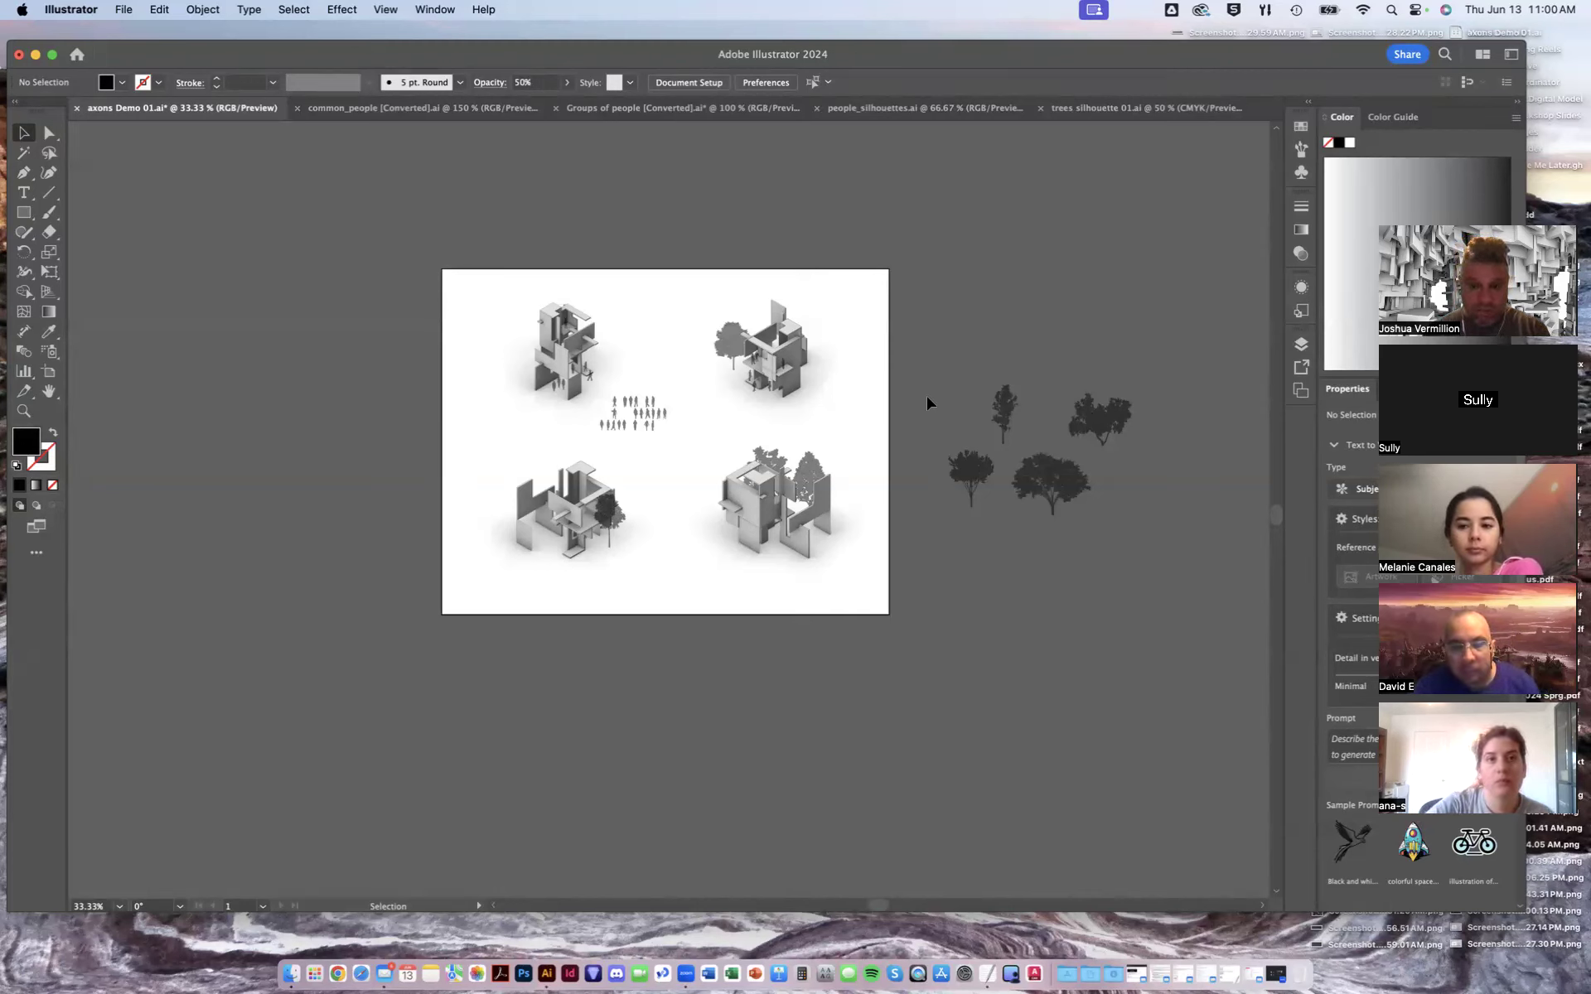
drag(1063, 503, 517, 354)
drag(968, 456, 732, 286)
click(767, 285)
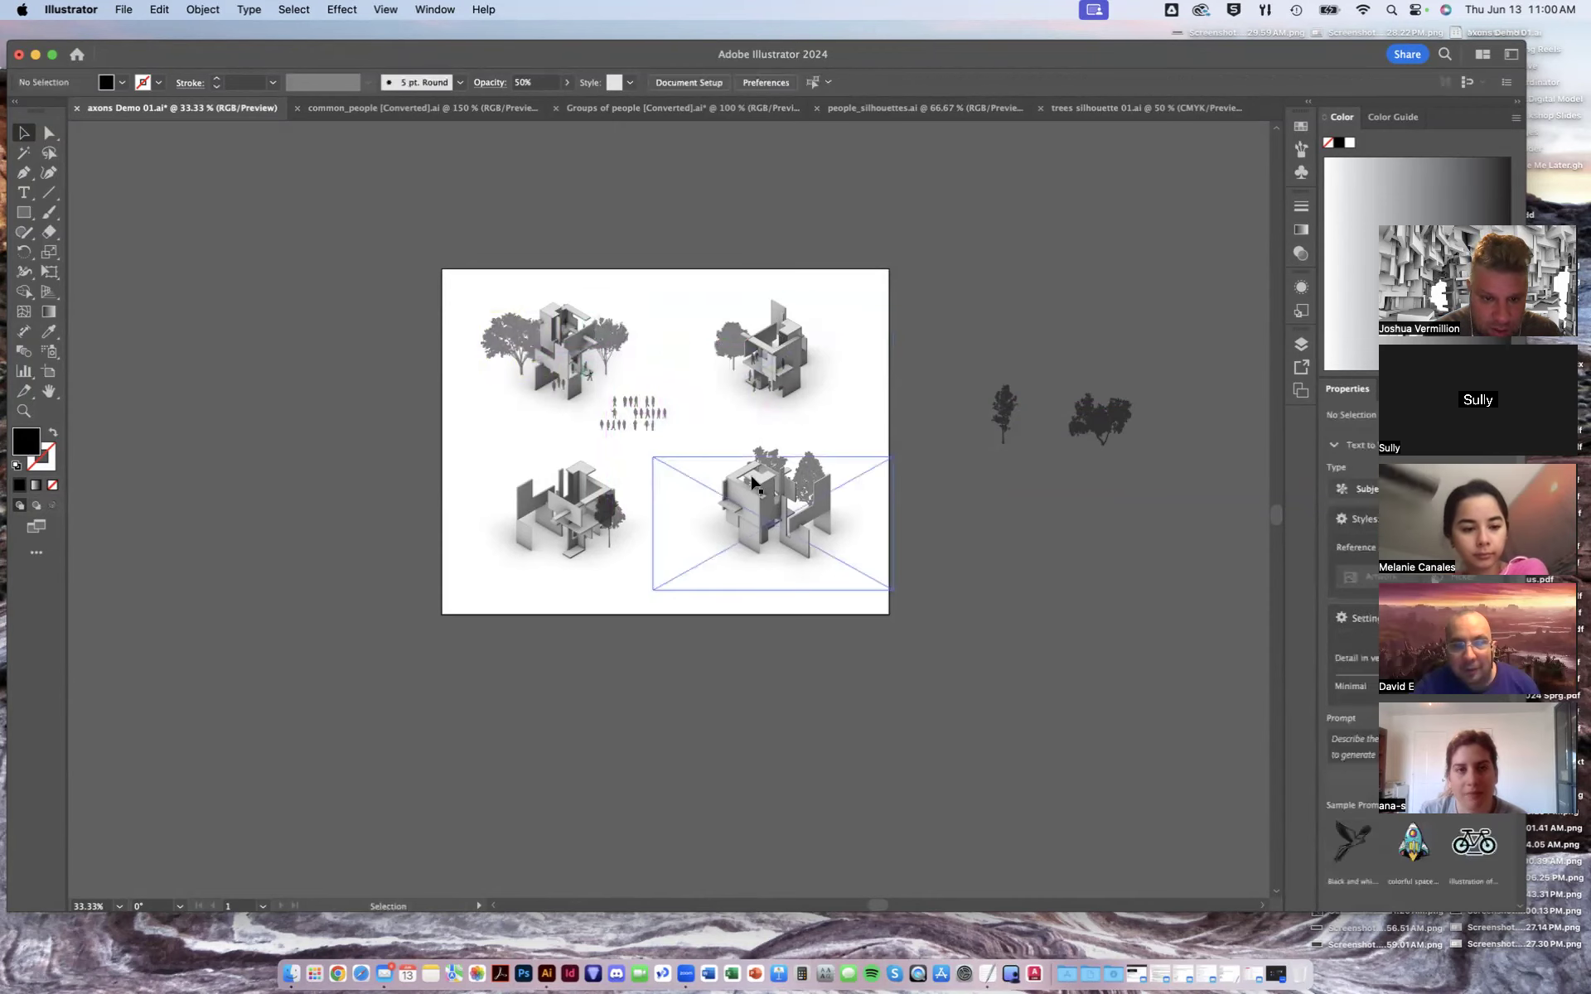
- Place another tree beside the artboard onto the left side of the lower-left axon
drag(1087, 427, 503, 514)
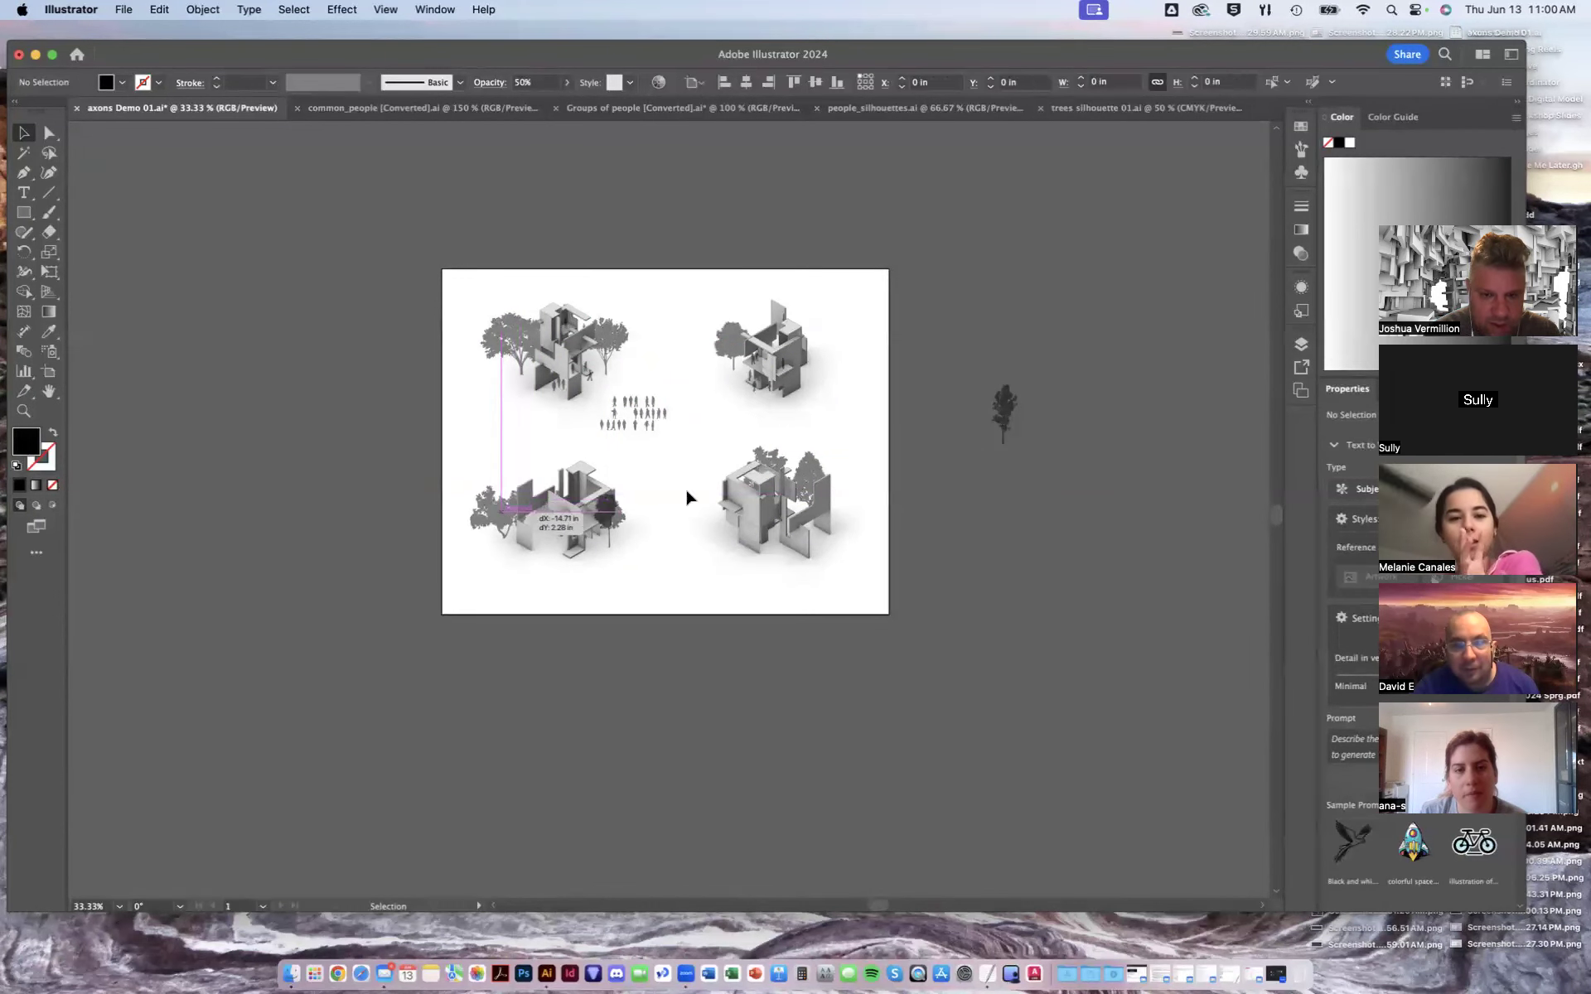
click(1012, 302)
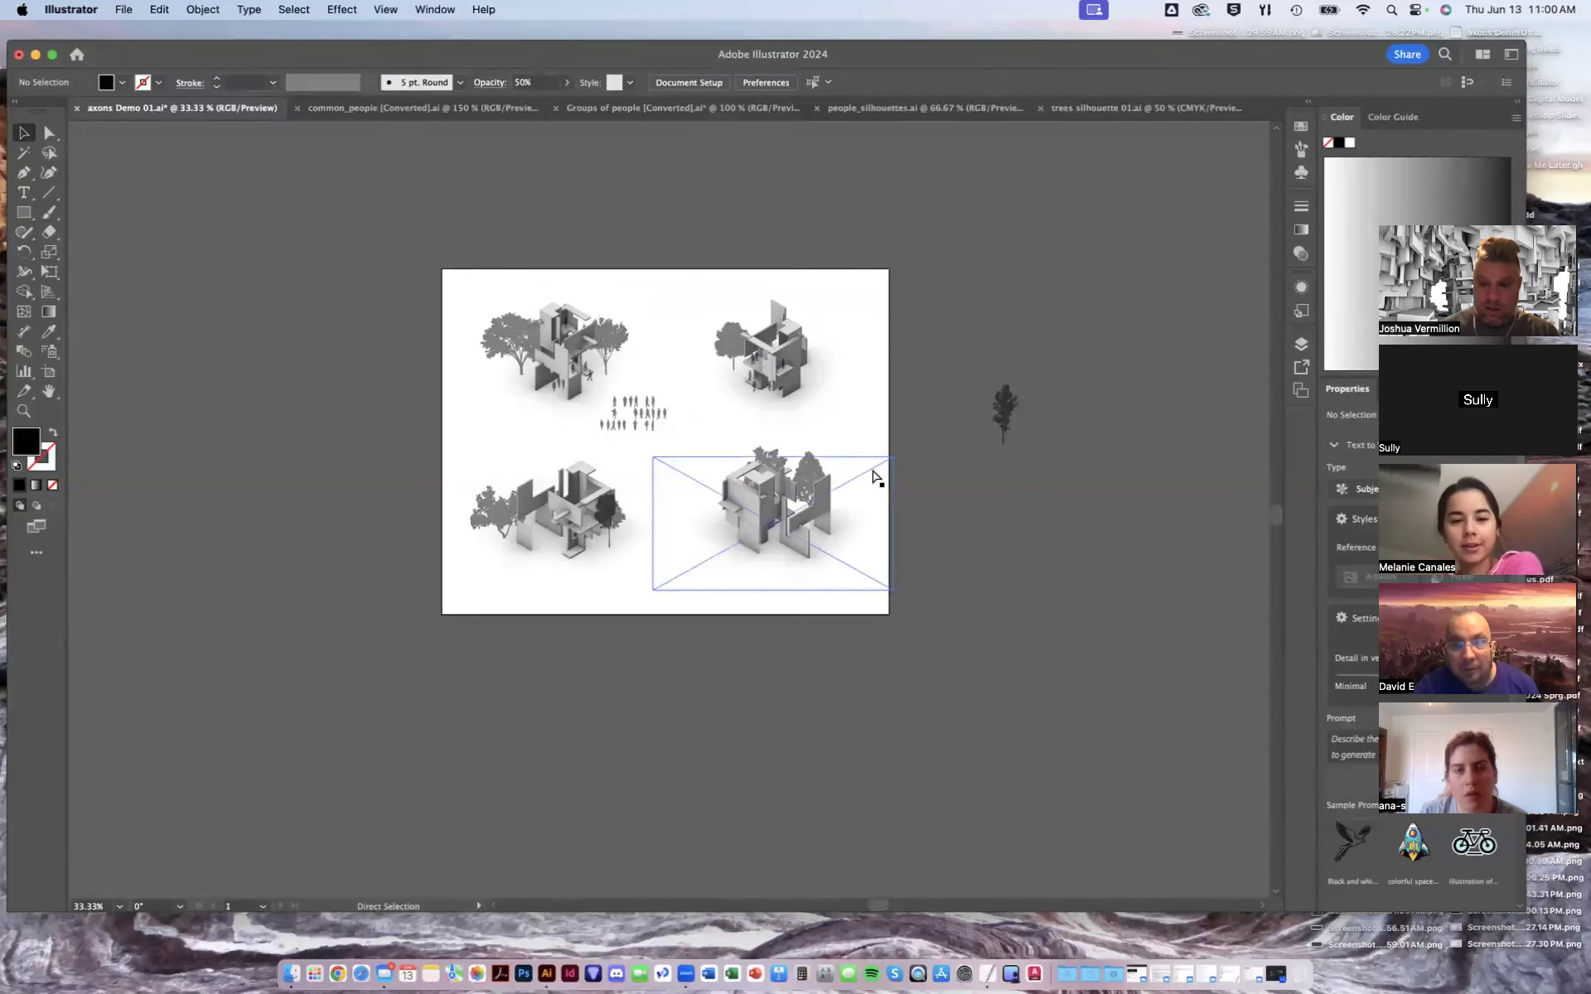
key(super+equal)
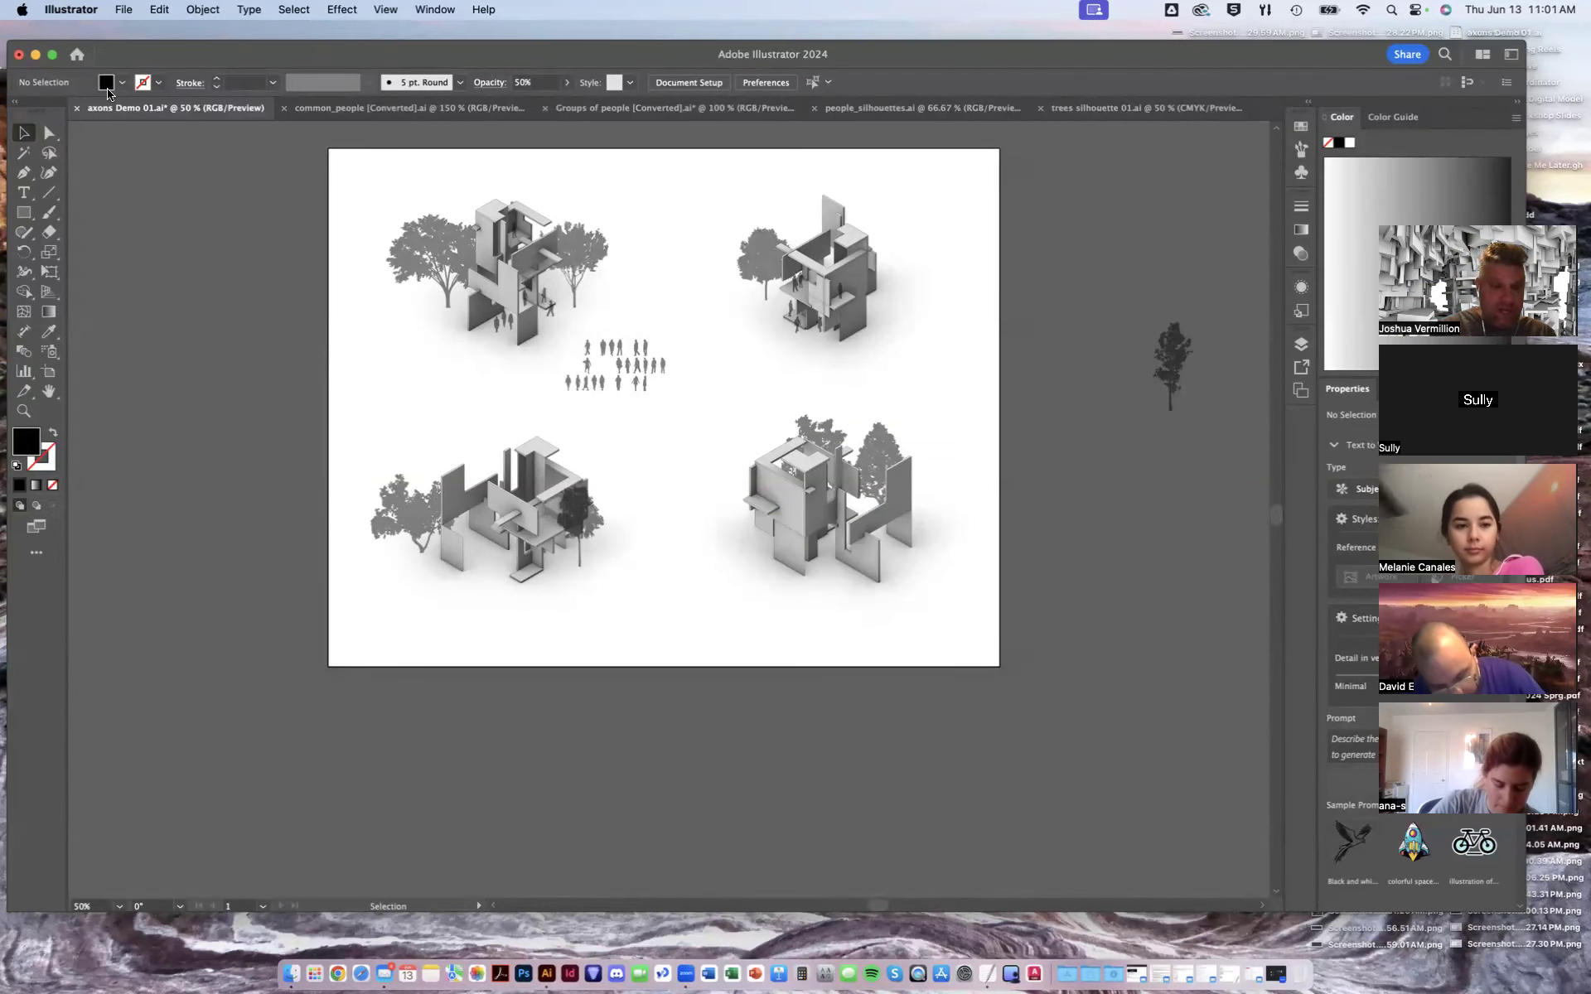
- Save the document
key(super+s)
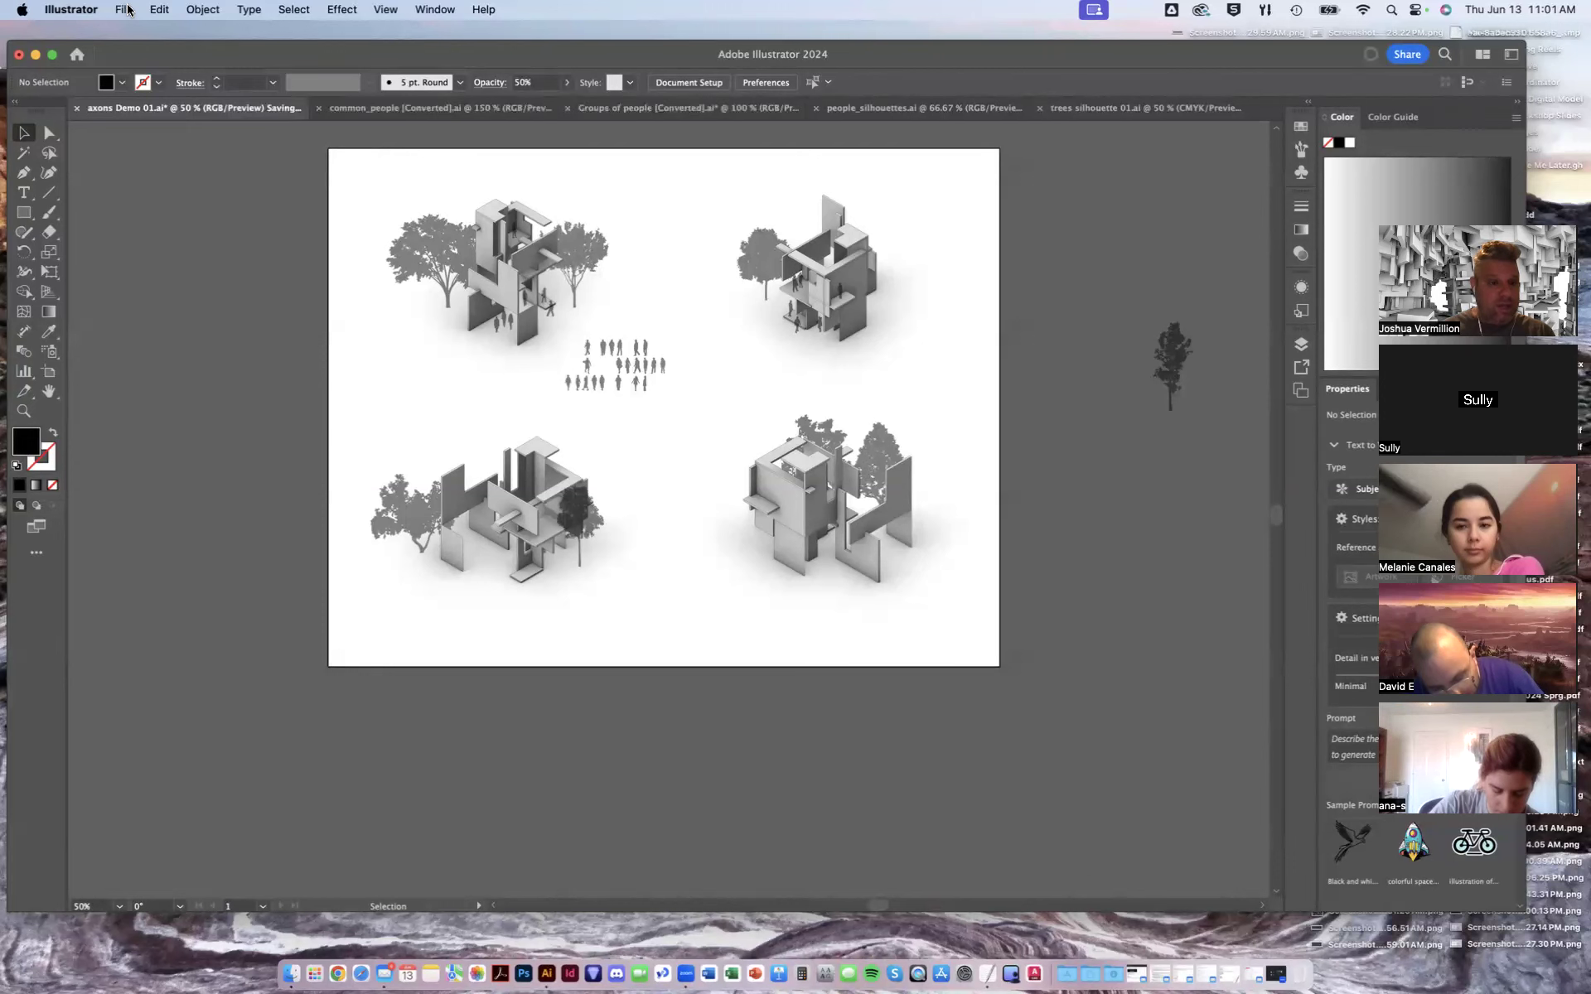
click(125, 9)
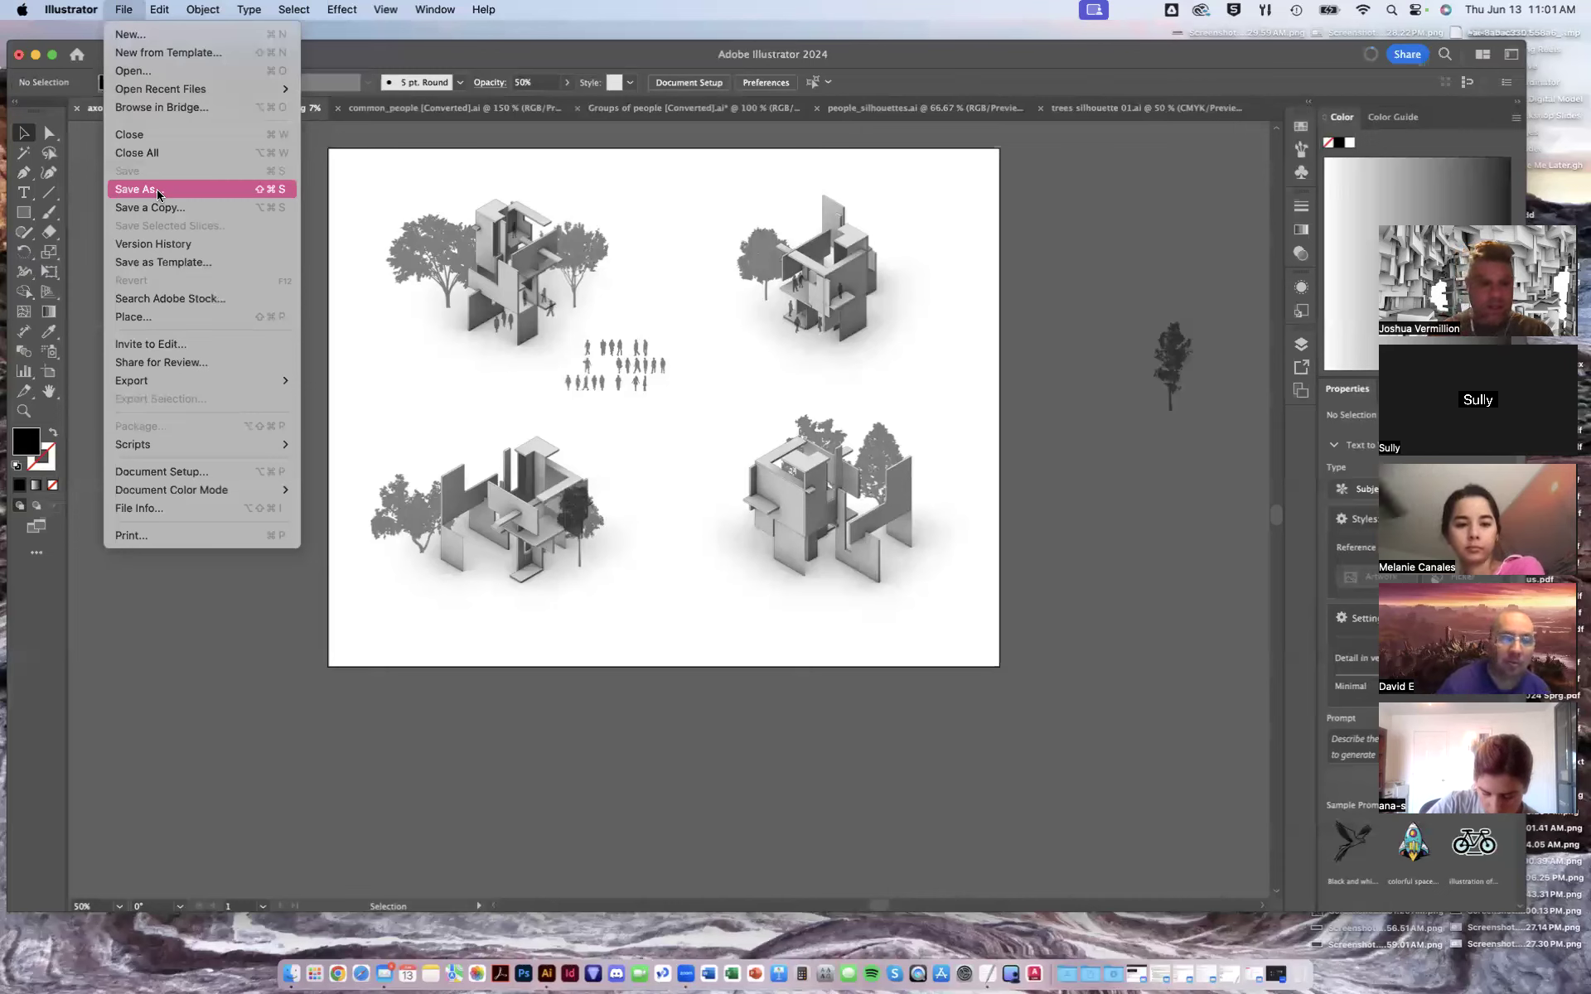
click(120, 9)
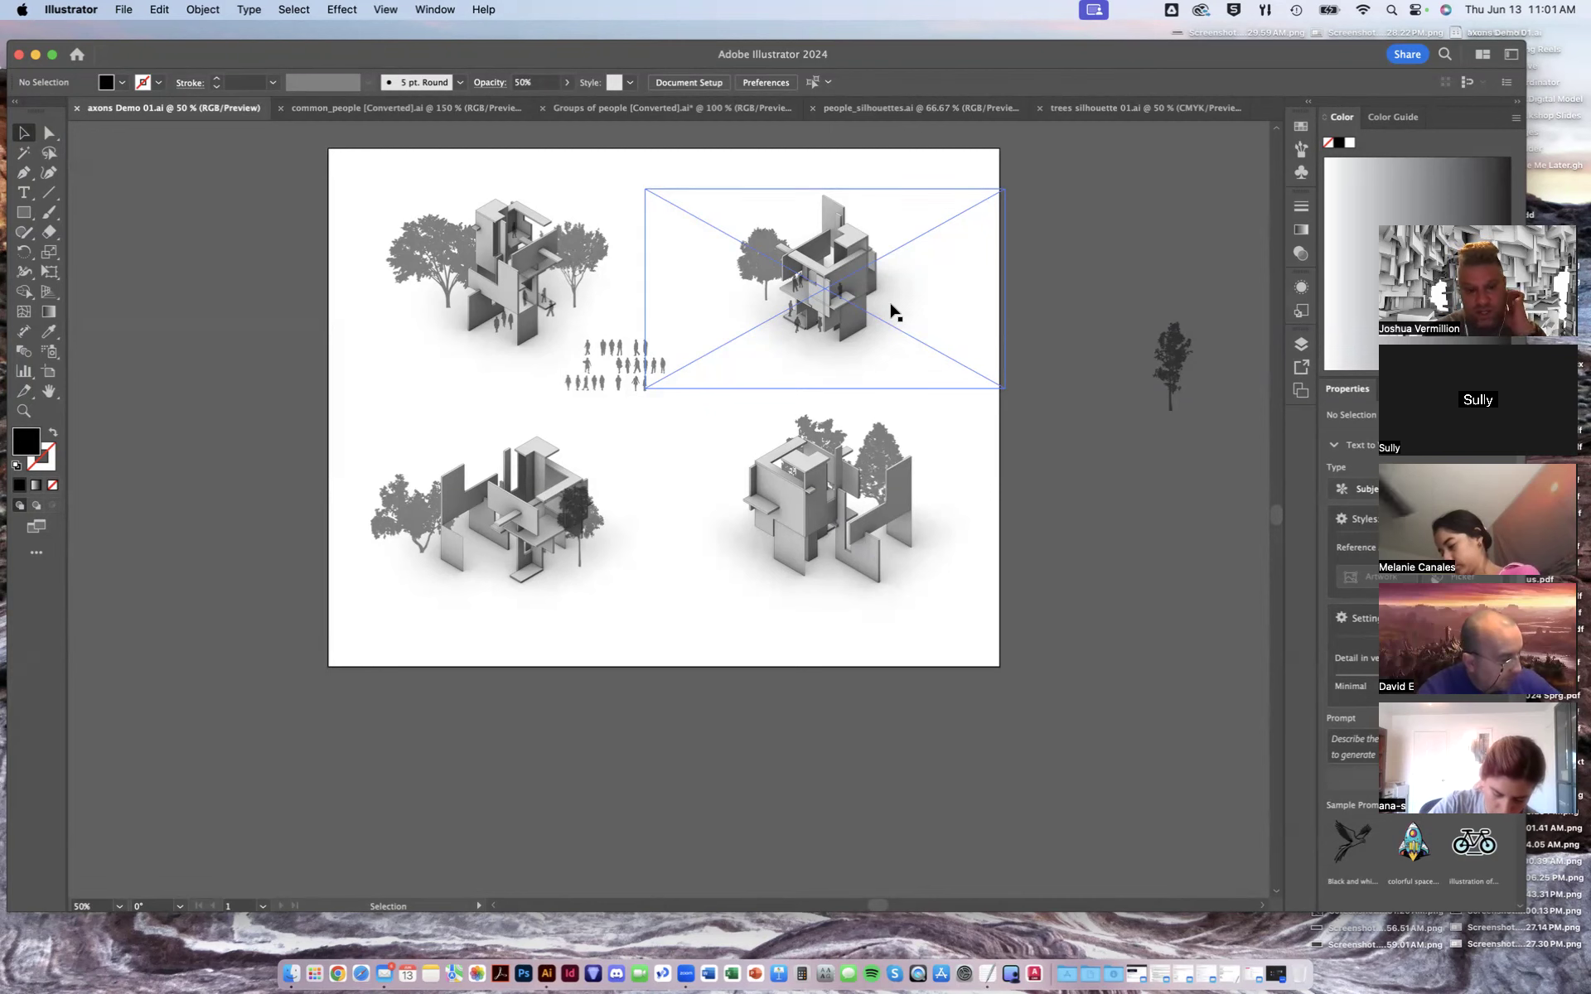
- Move four people from the crowd down to the base of the lower-right axon
key(super+equal)
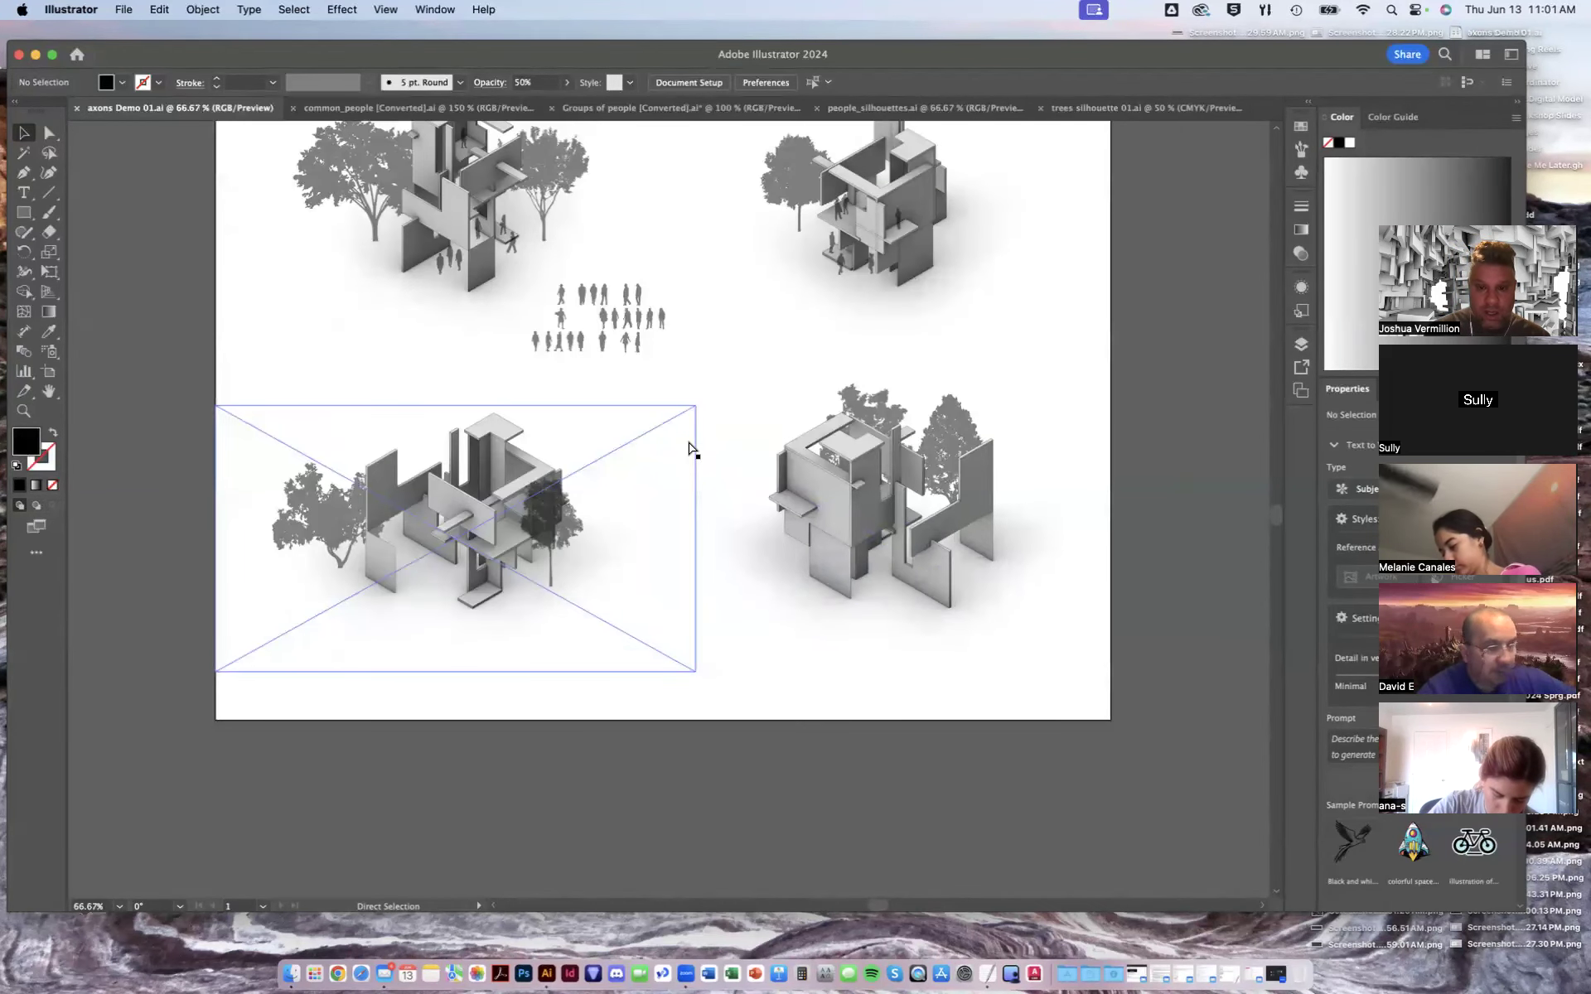
key(super+equal)
scroll(660, 423, up, 3)
scroll(661, 422, left, 2)
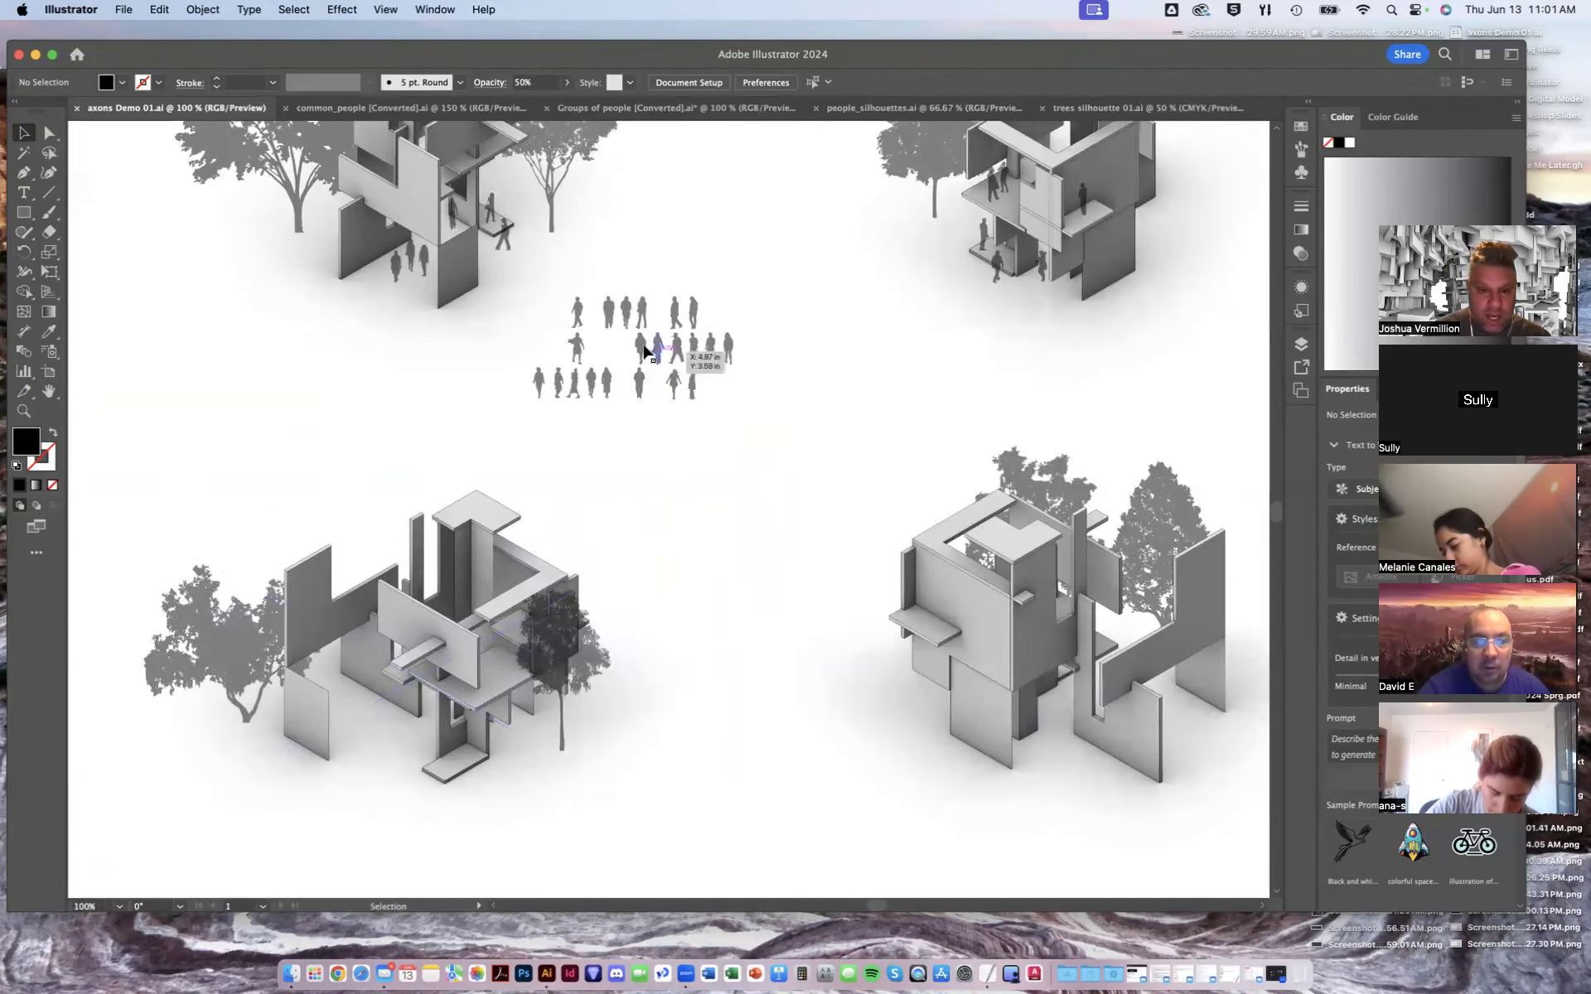
drag(611, 315, 1056, 734)
drag(632, 317, 1031, 744)
drag(644, 385, 1073, 737)
drag(539, 383, 1177, 699)
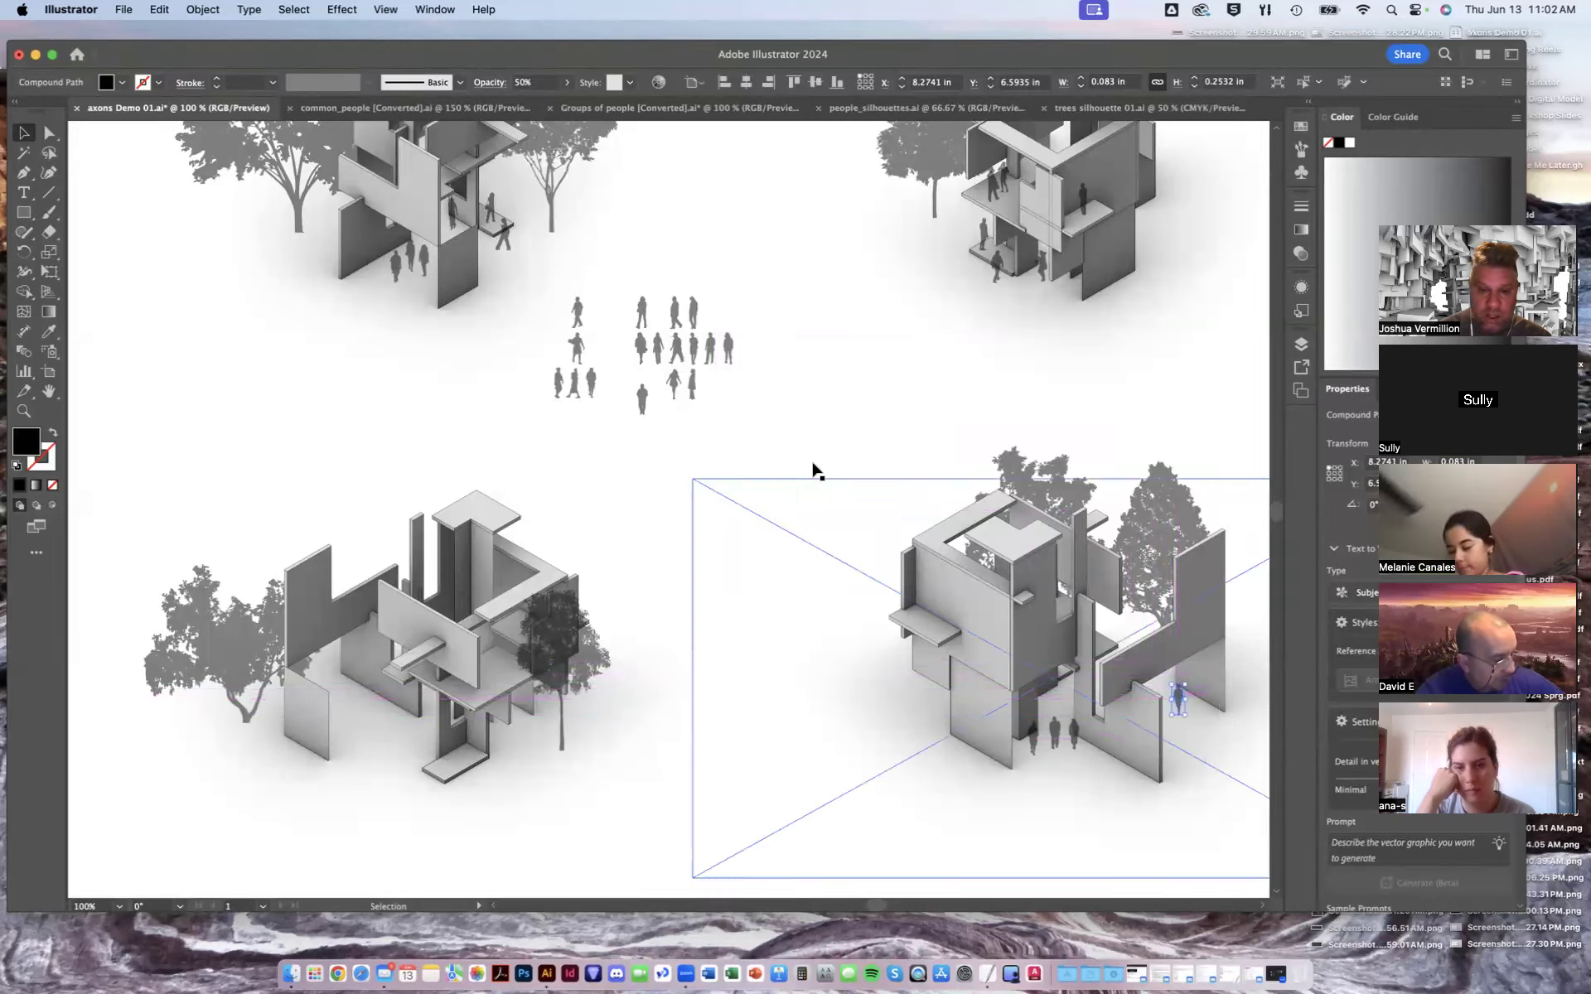
- Move two more people from the crowd onto the lower-right axon among its walls
drag(585, 375, 1067, 590)
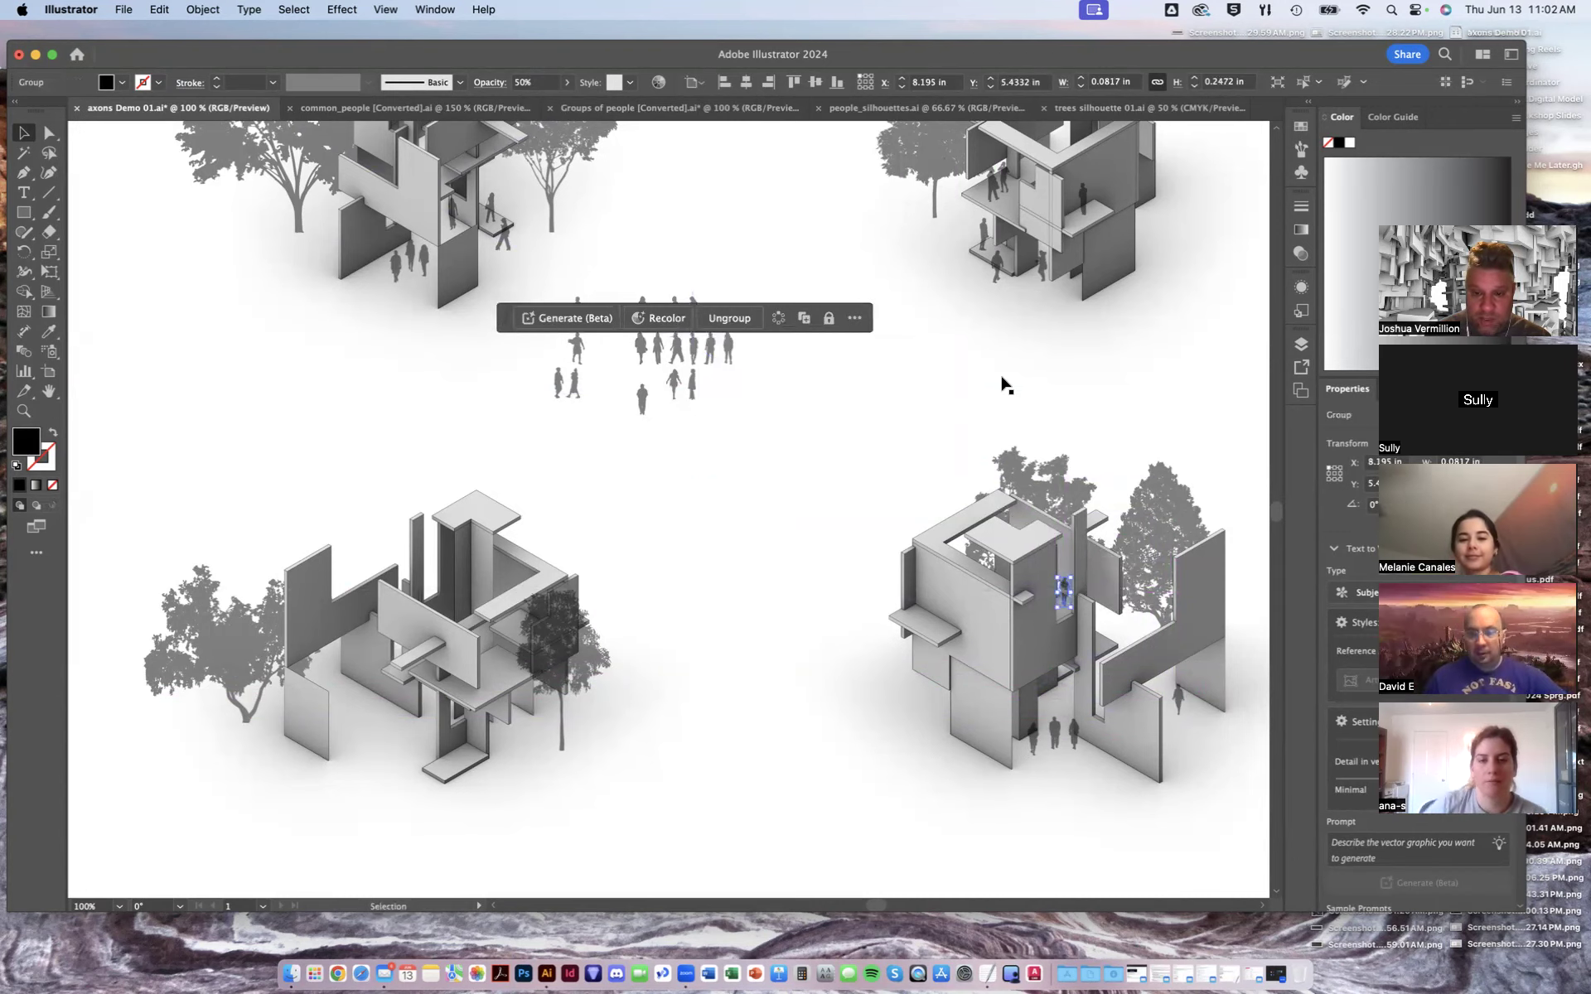
click(923, 413)
mouse_move(685, 398)
mouse_down()
mouse_move(684, 383)
mouse_move(725, 451)
mouse_move(1066, 710)
mouse_move(1135, 646)
mouse_move(1060, 706)
mouse_up()
click(746, 611)
click(813, 567)
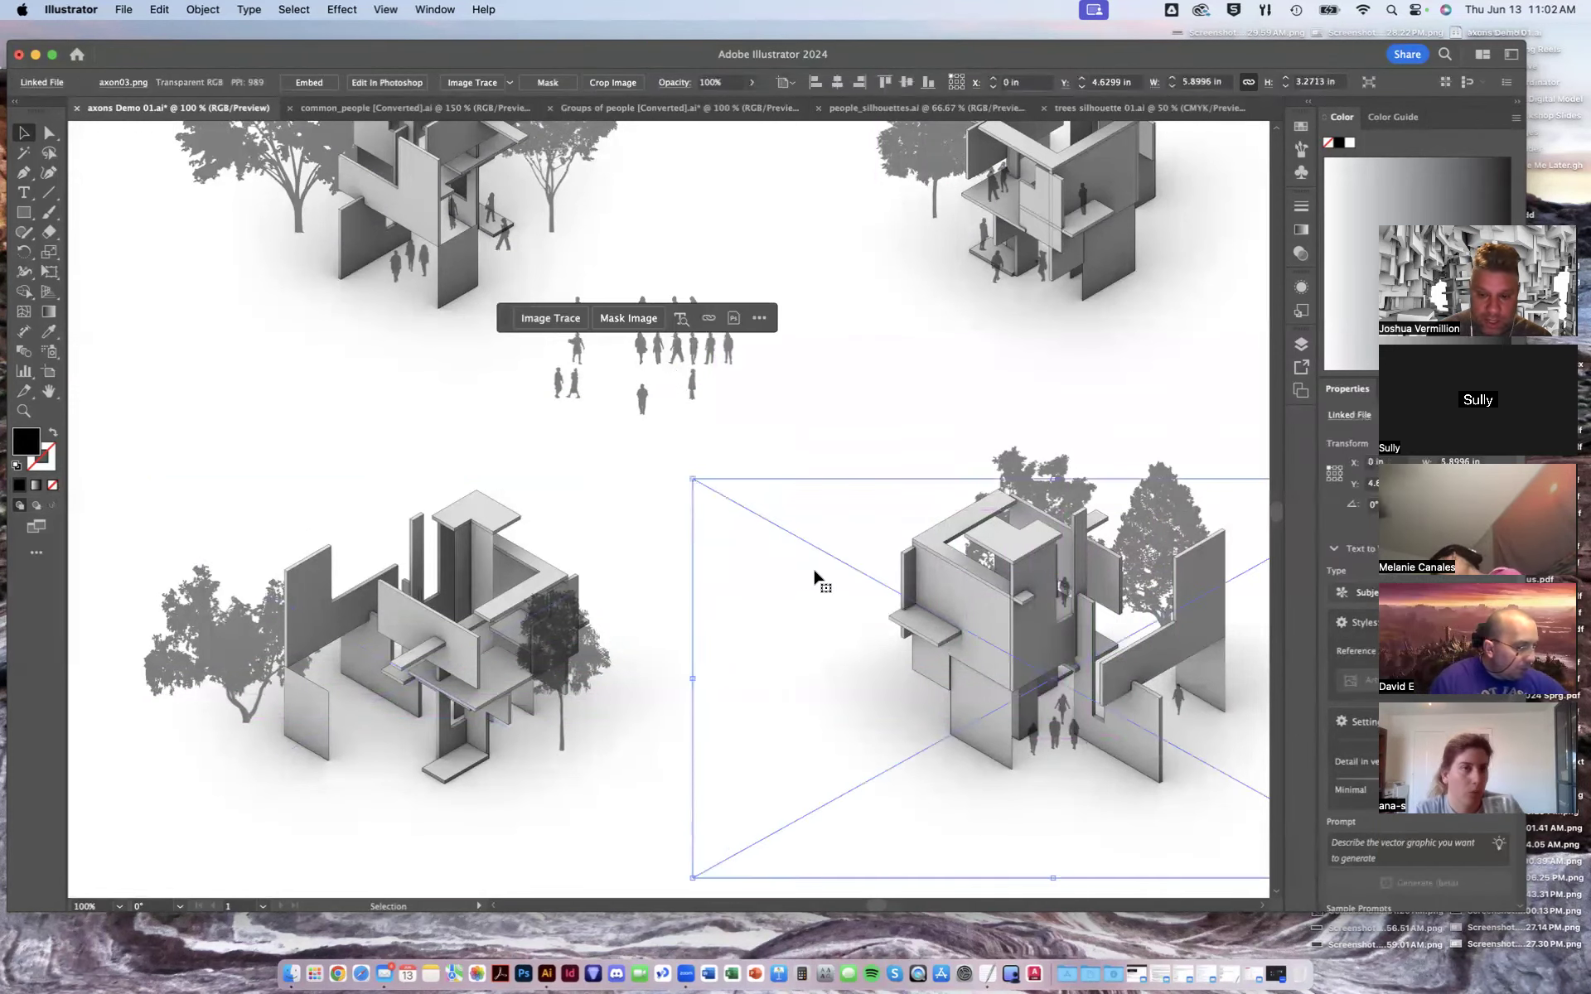
click(669, 444)
- Move six people from the crowd onto the lower-left axon and save the document
drag(643, 394, 379, 721)
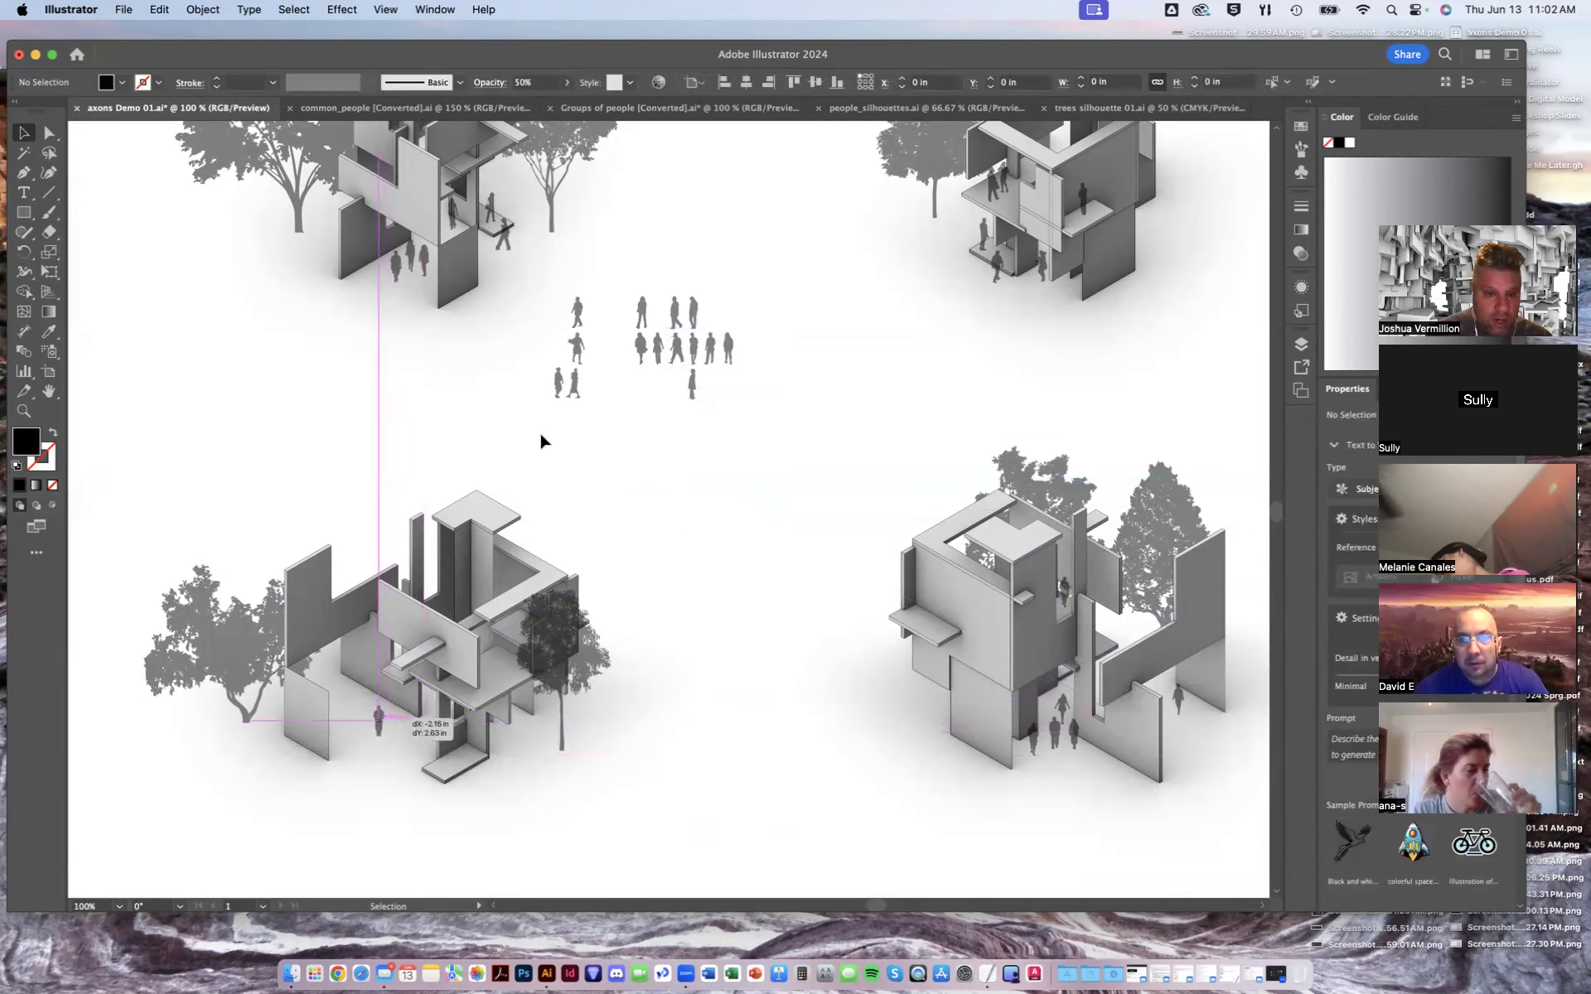
drag(574, 383, 405, 713)
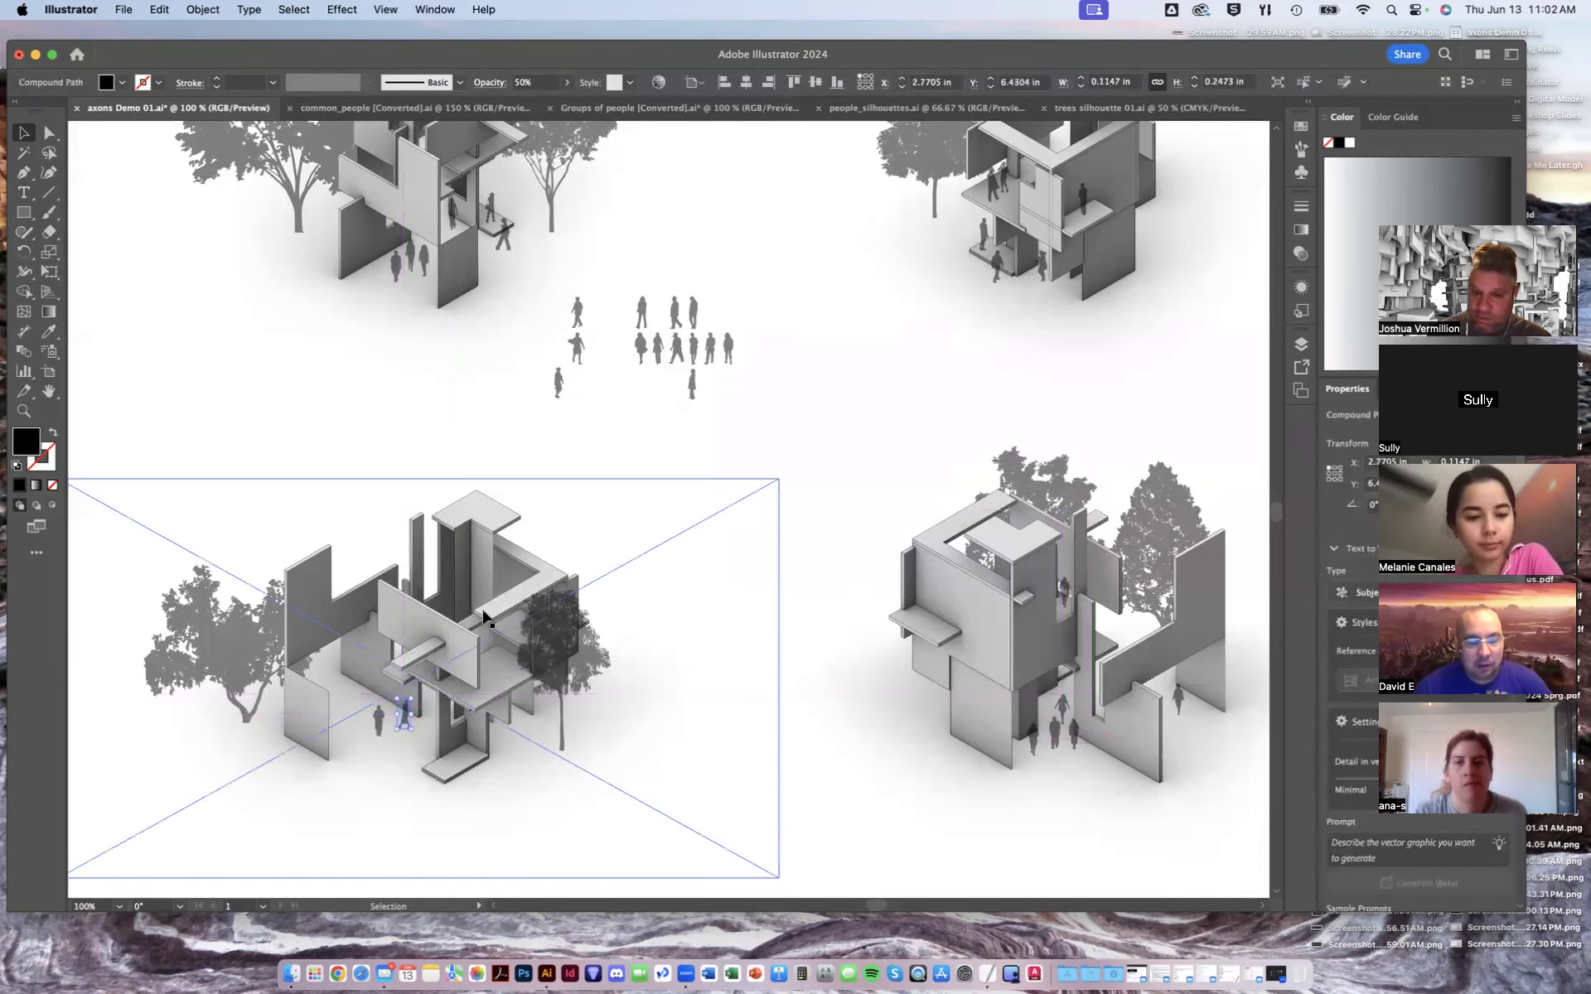
drag(559, 385, 343, 696)
drag(691, 387, 501, 661)
drag(675, 353, 540, 734)
drag(644, 352, 491, 660)
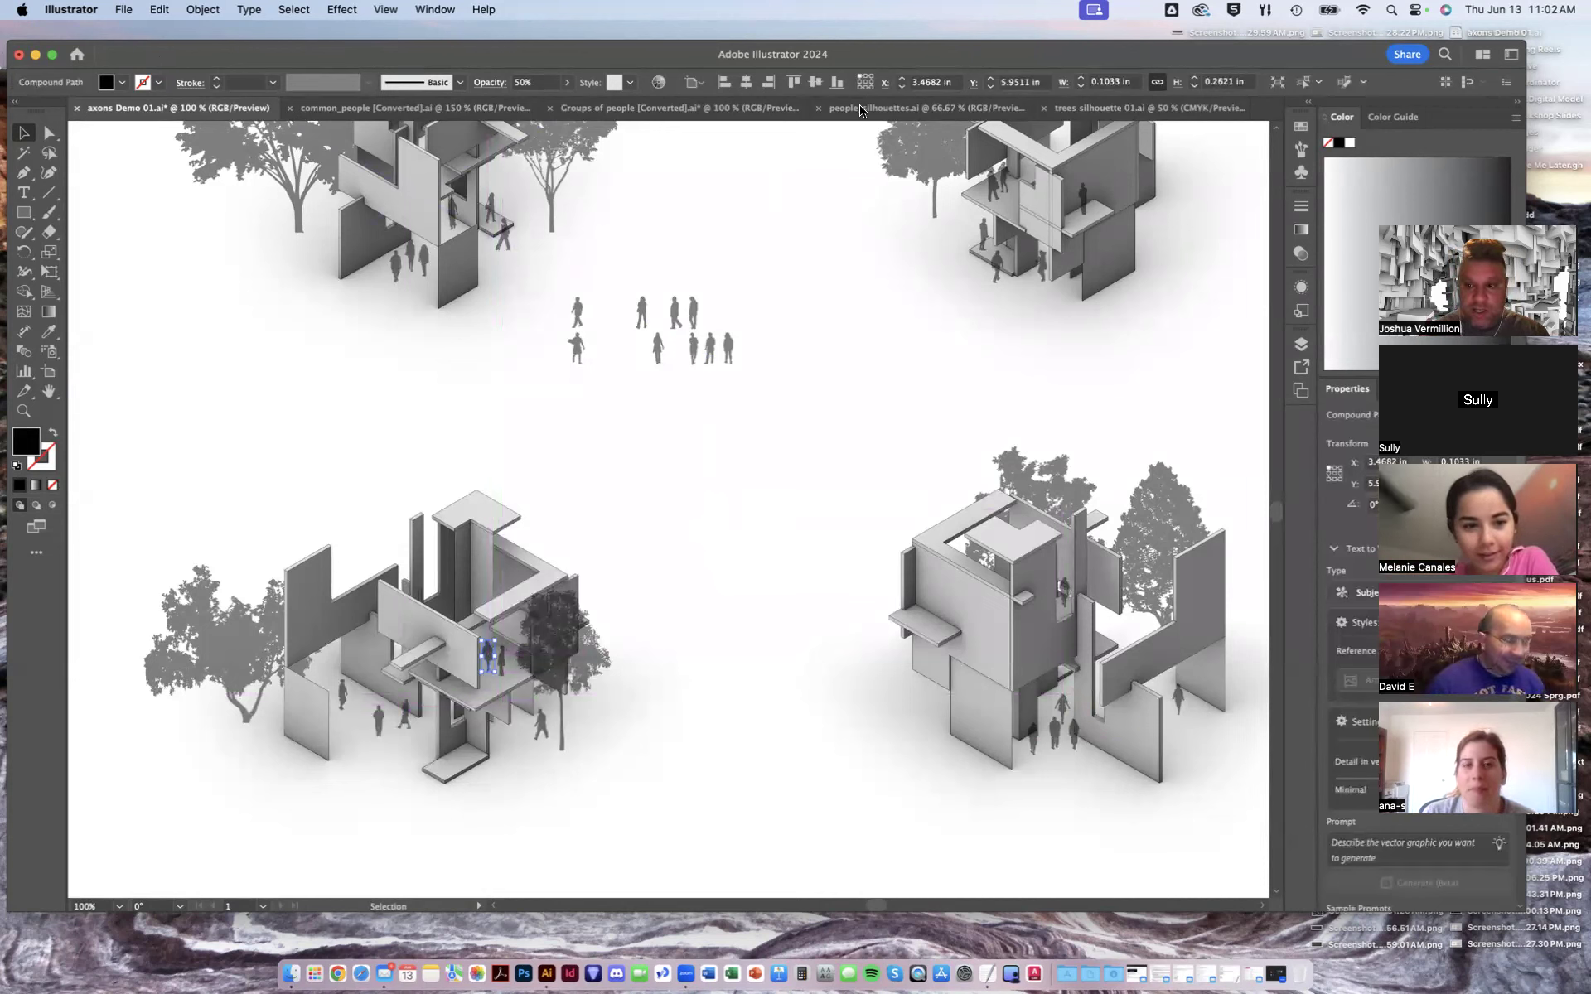
key(super+s)
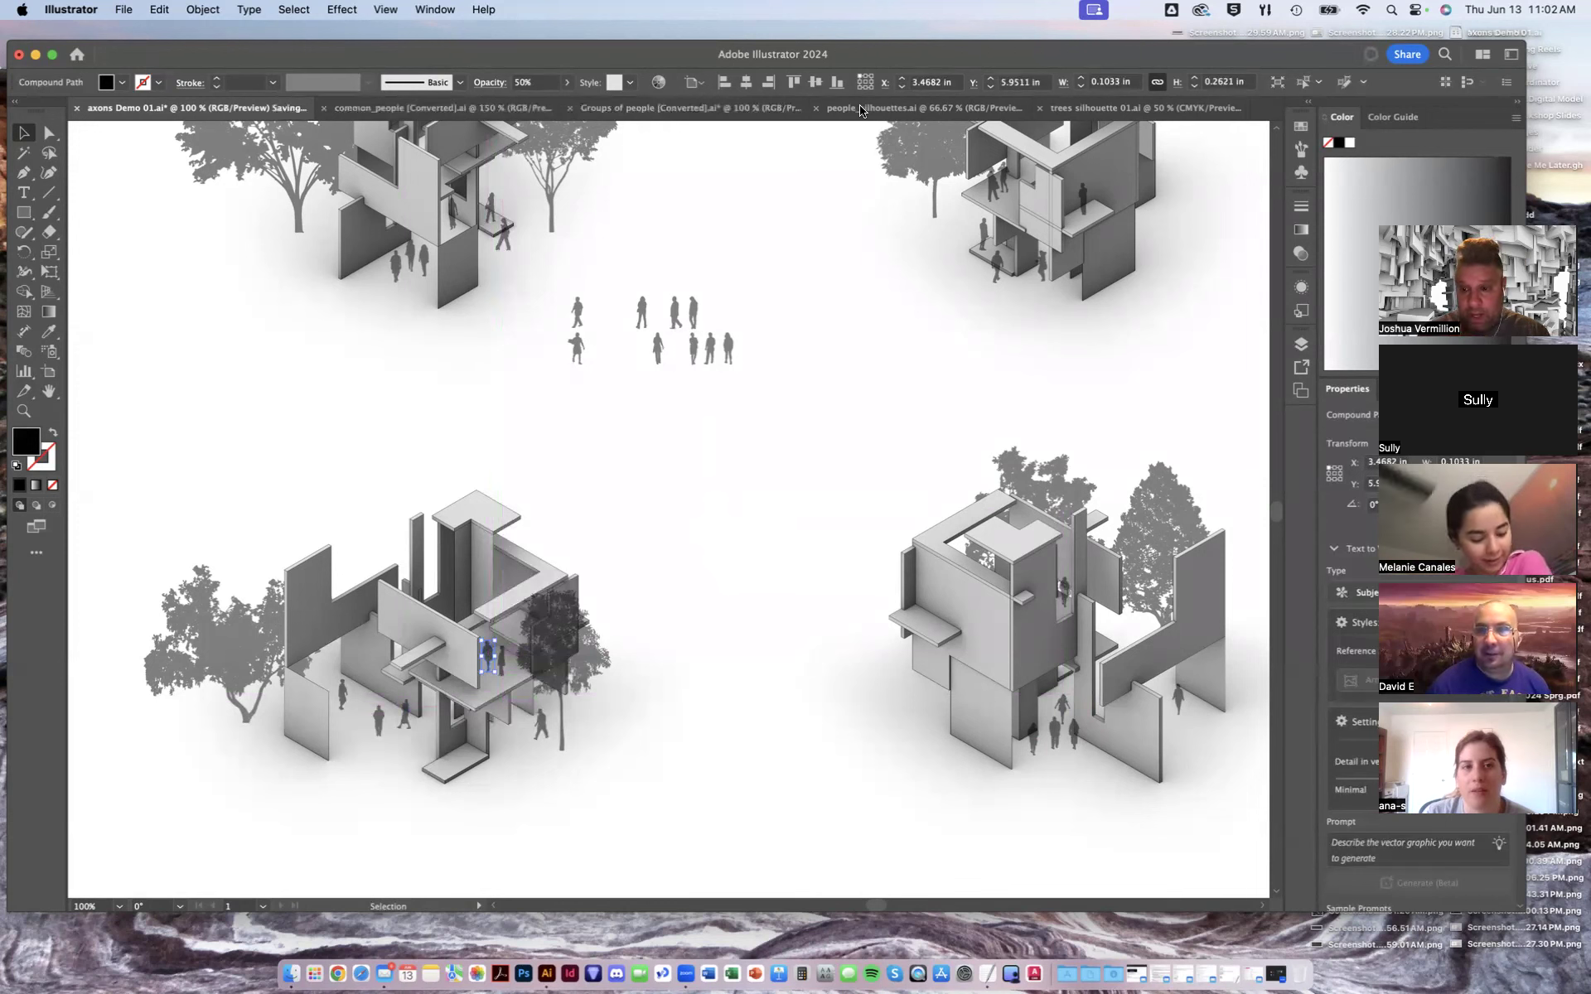